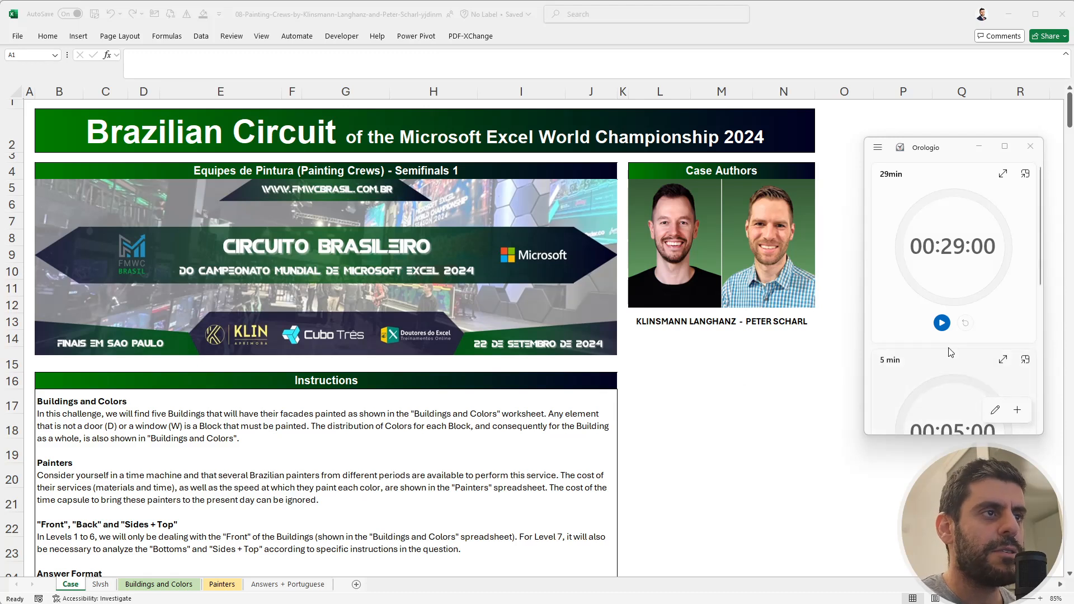
# Start the 29-minute countdown timer and switch back to the Painting Crews workbook in Excel.
pyautogui.click(941, 321)
pyautogui.hotkey('alt', 'Tab')
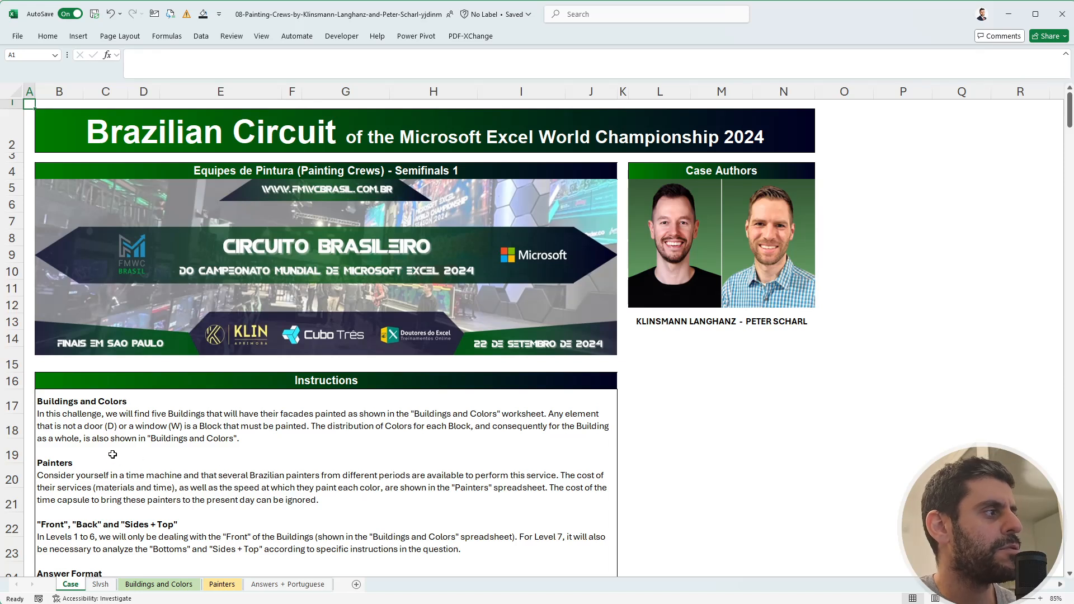
# Check the workbook's defined names in the Name Manager.
pyautogui.scroll(-3, 157, 542)
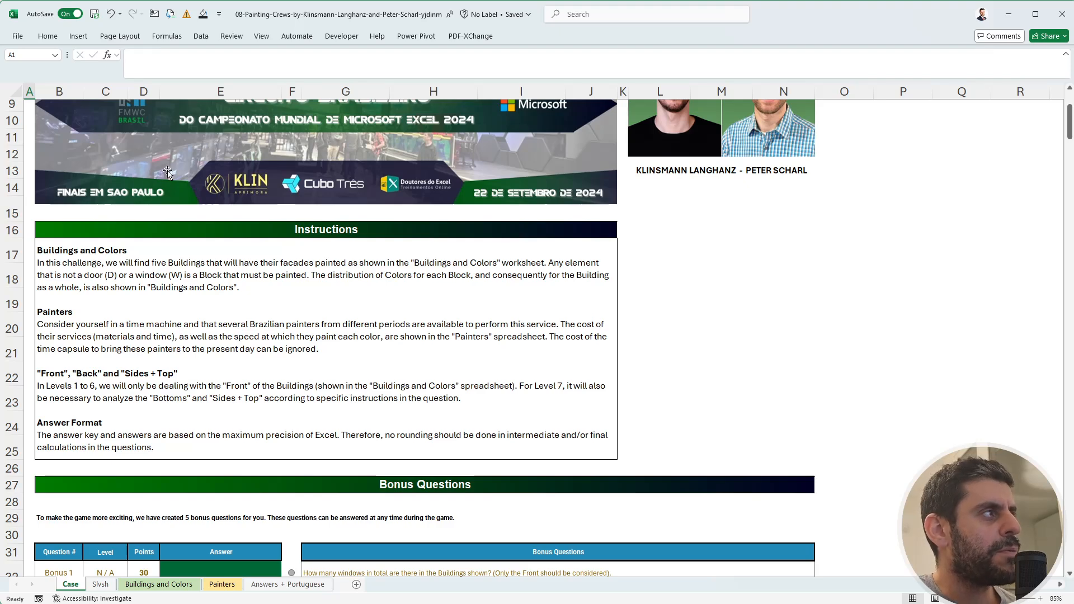
pyautogui.click(166, 35)
pyautogui.scroll(3, 484, 72)
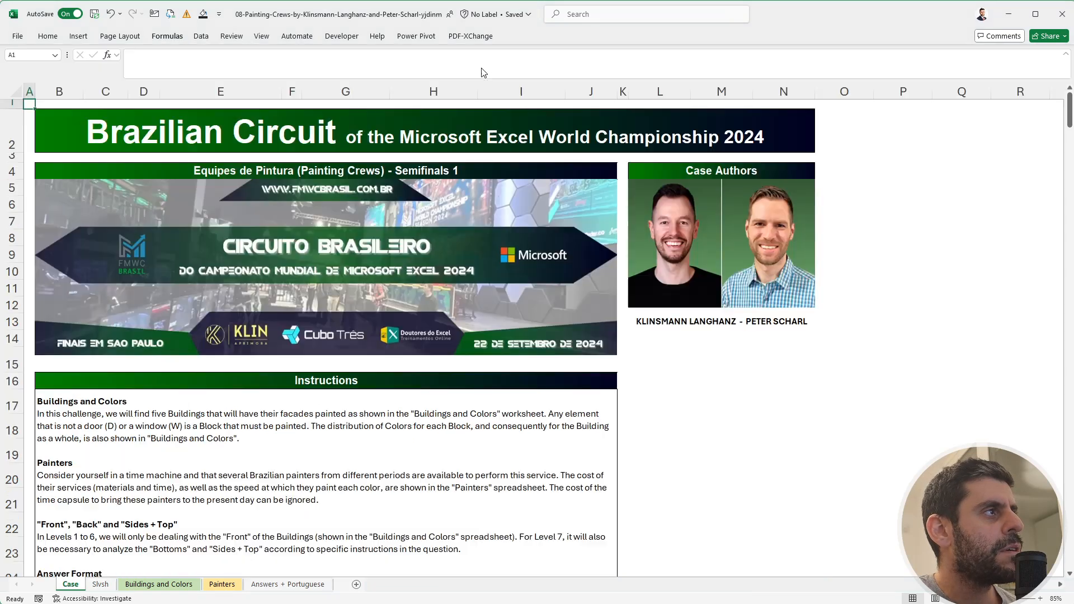
pyautogui.hotkey('ctrl', 'F3')
pyautogui.press('Escape')
pyautogui.click(715, 468)
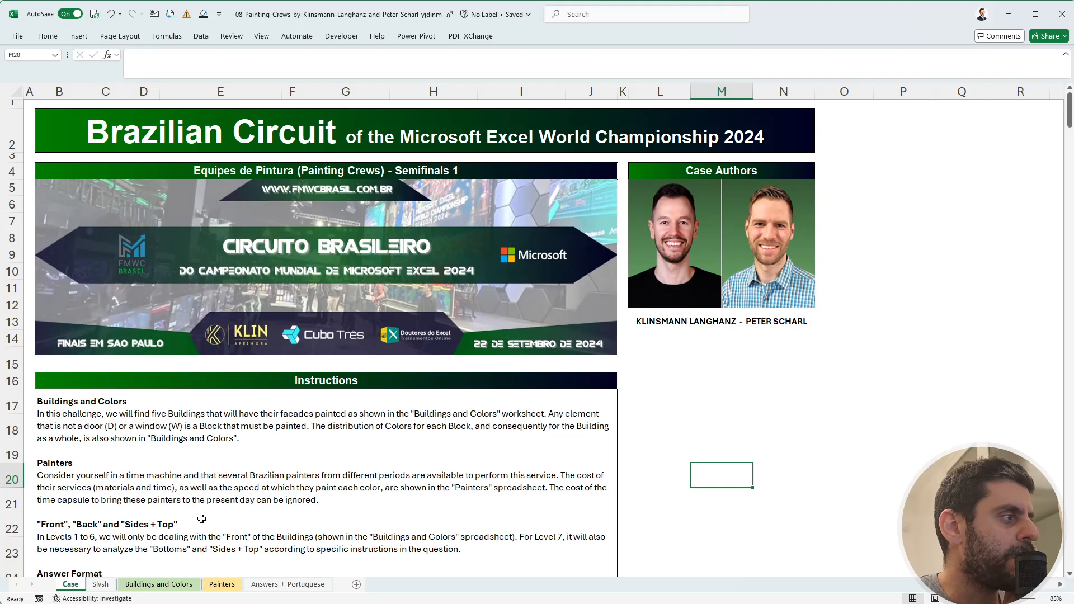
# Read the case instructions, bonus questions and Level 1 questions, and review the Buildings and Colors and Painters sheets.
pyautogui.scroll(-2, 222, 517)
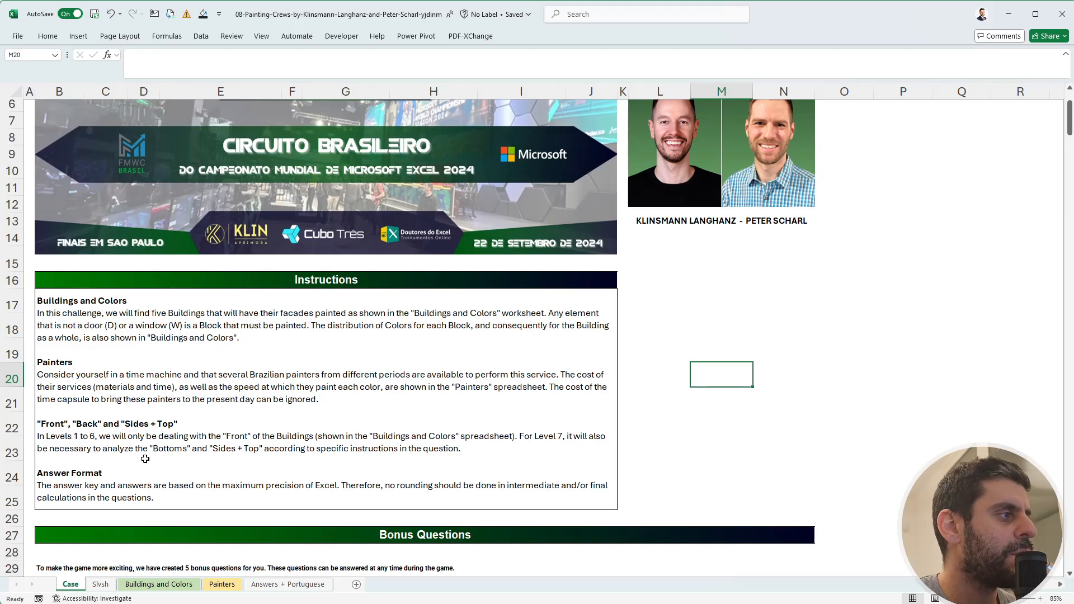
pyautogui.scroll(-4, 146, 459)
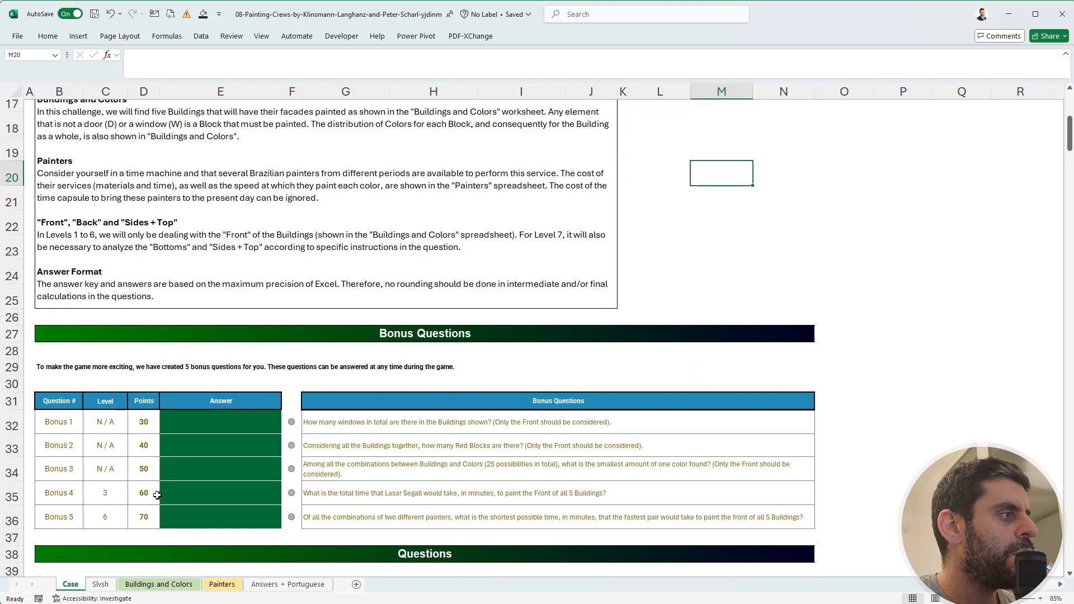
pyautogui.click(158, 583)
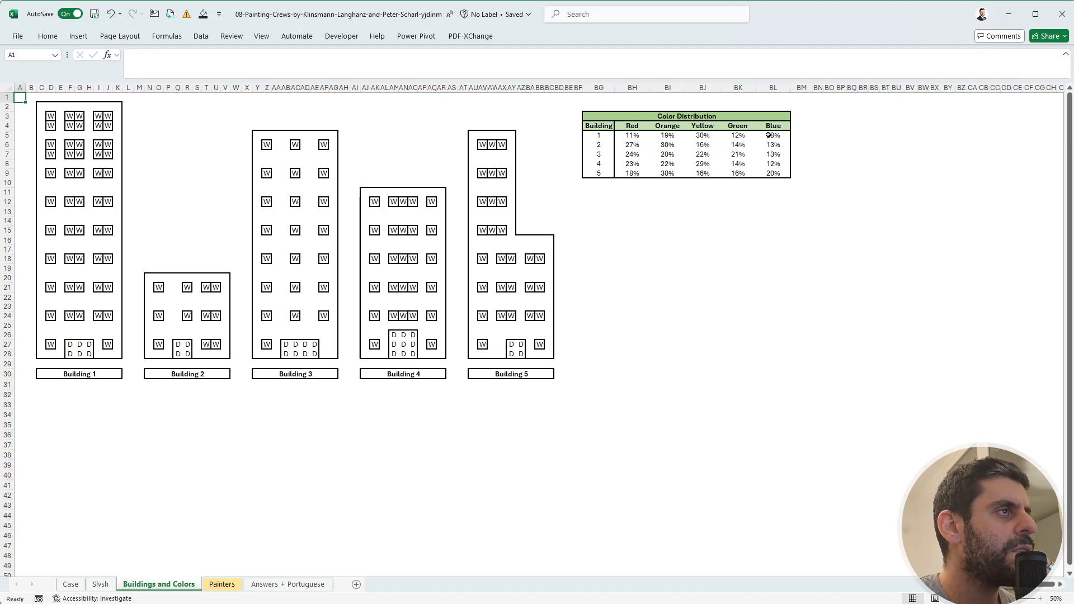
pyautogui.click(230, 585)
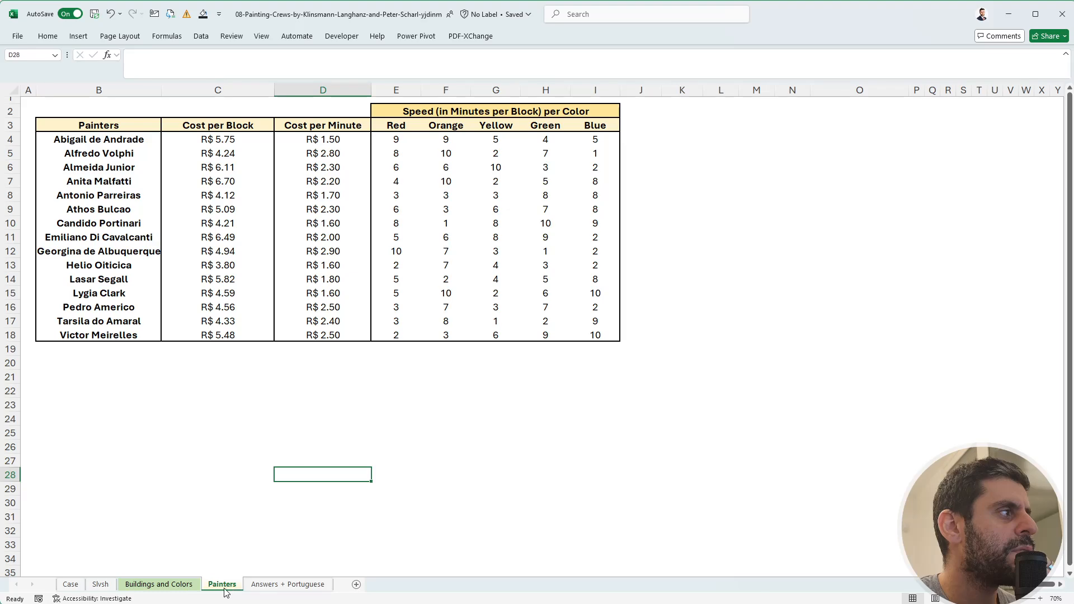
pyautogui.click(71, 584)
pyautogui.scroll(-5, 133, 533)
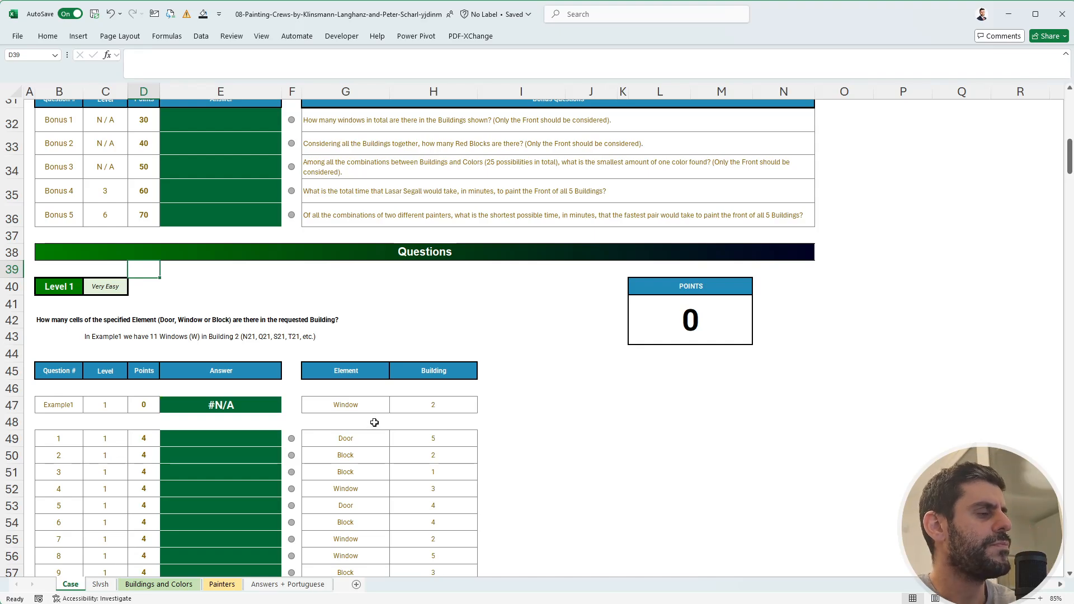
pyautogui.scroll(-3, 381, 415)
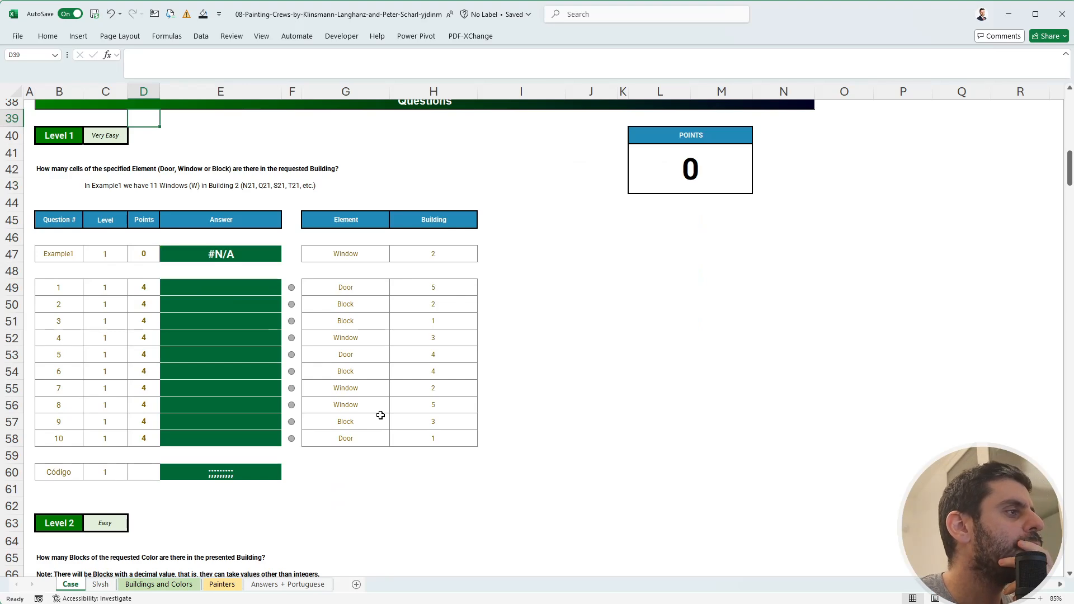
# On the Buildings and Colors sheet, flatten Building 1 into one column from C34 with =+TOCOL(C2:K28).
pyautogui.click(193, 584)
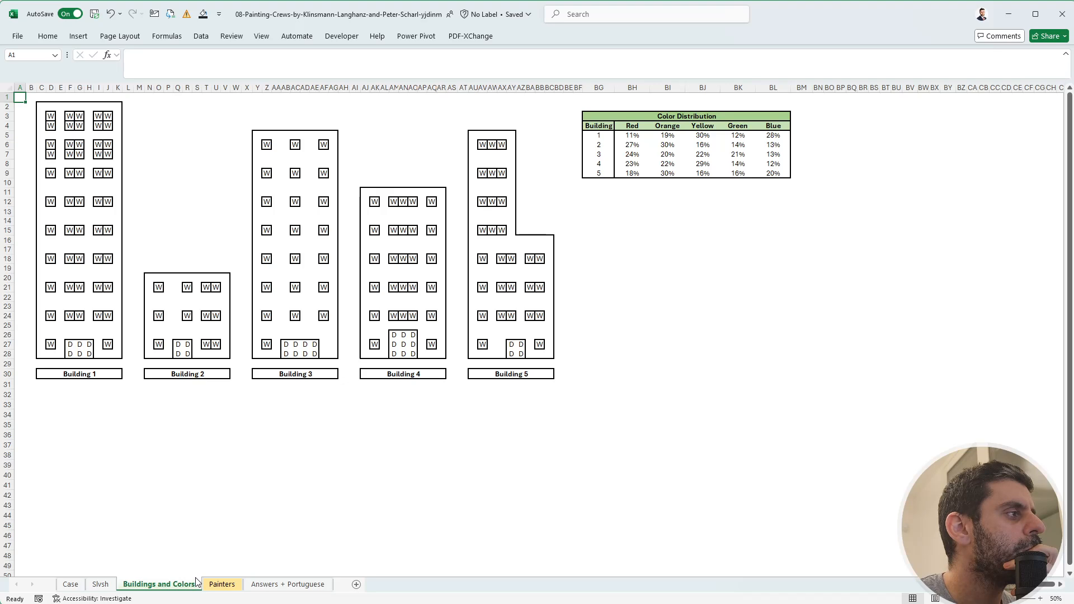
pyautogui.click(50, 415)
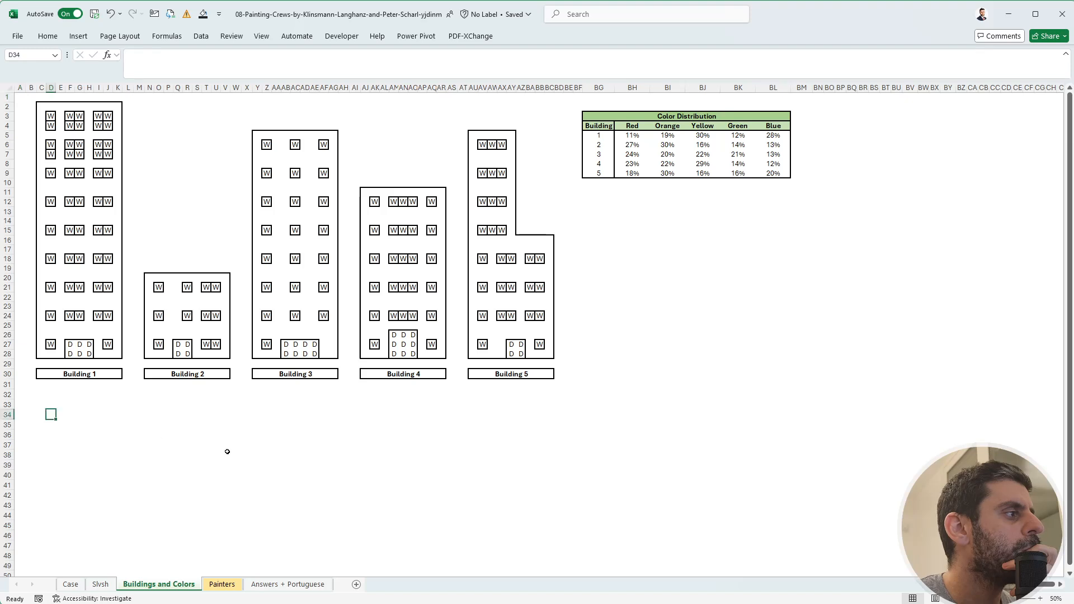
pyautogui.press('Left')
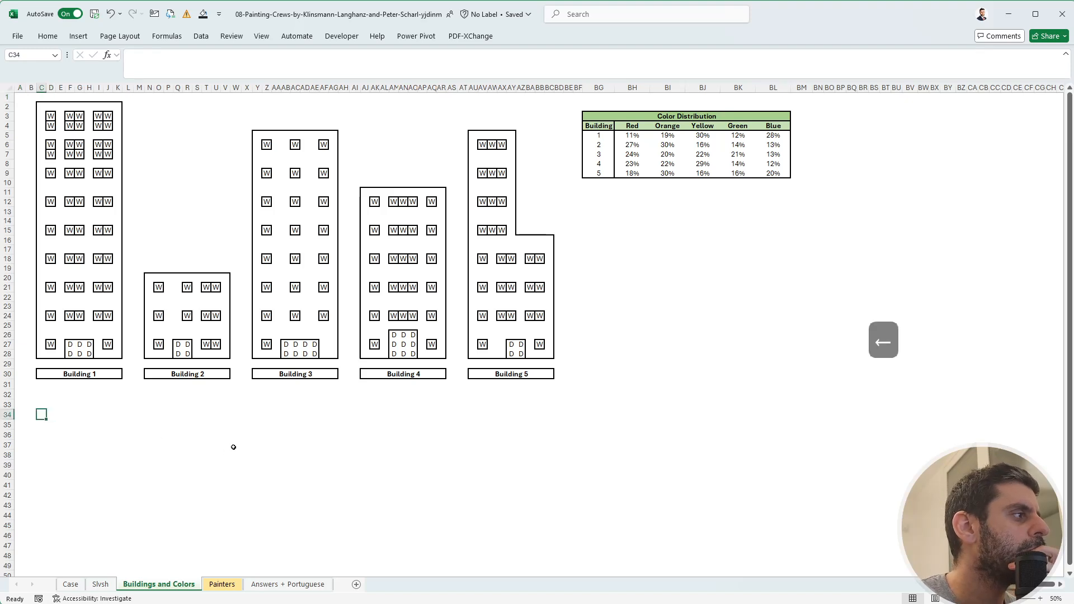
pyautogui.write('+toco')
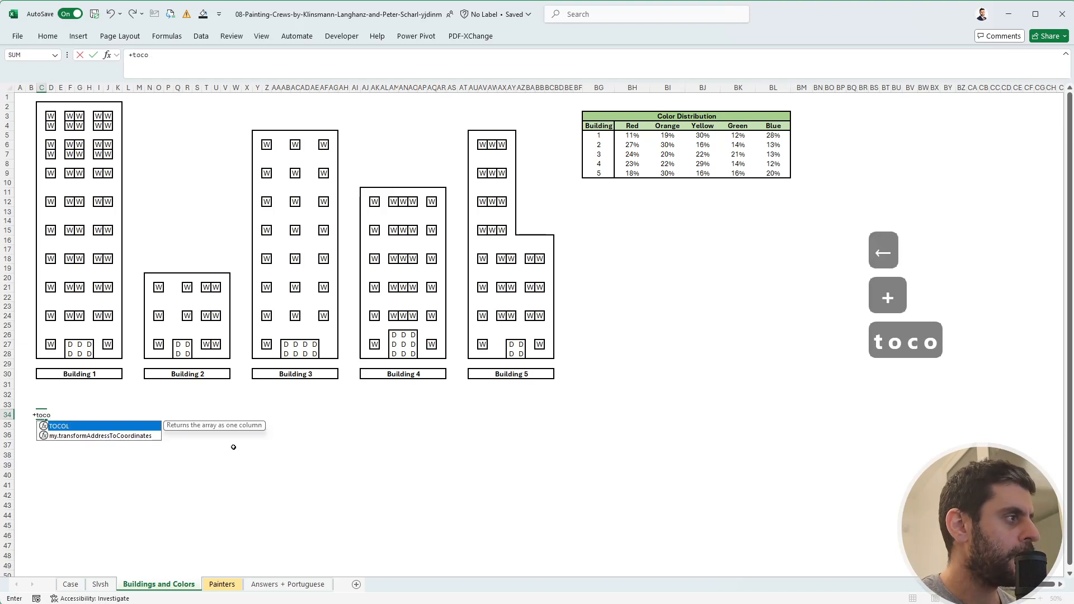
pyautogui.press('Tab')
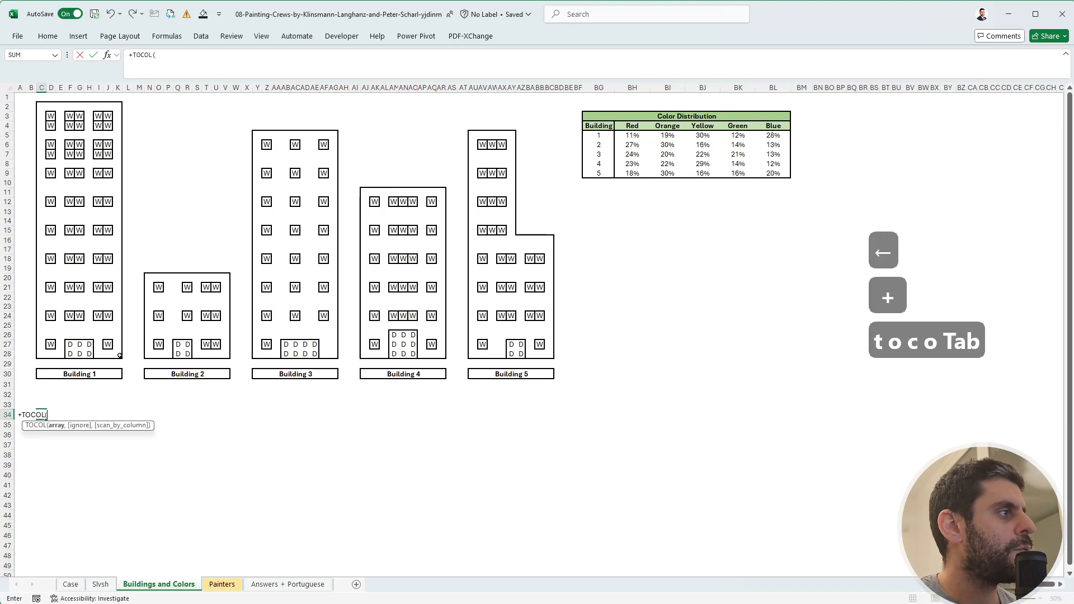
pyautogui.moveTo(120, 356); pyautogui.dragTo(44, 108)
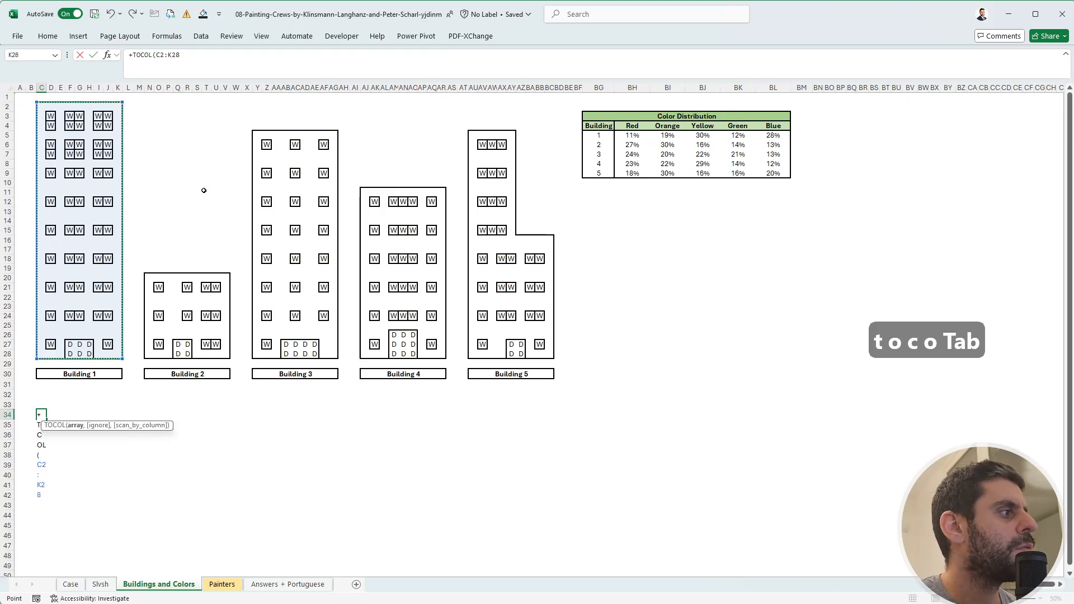
pyautogui.write('=')
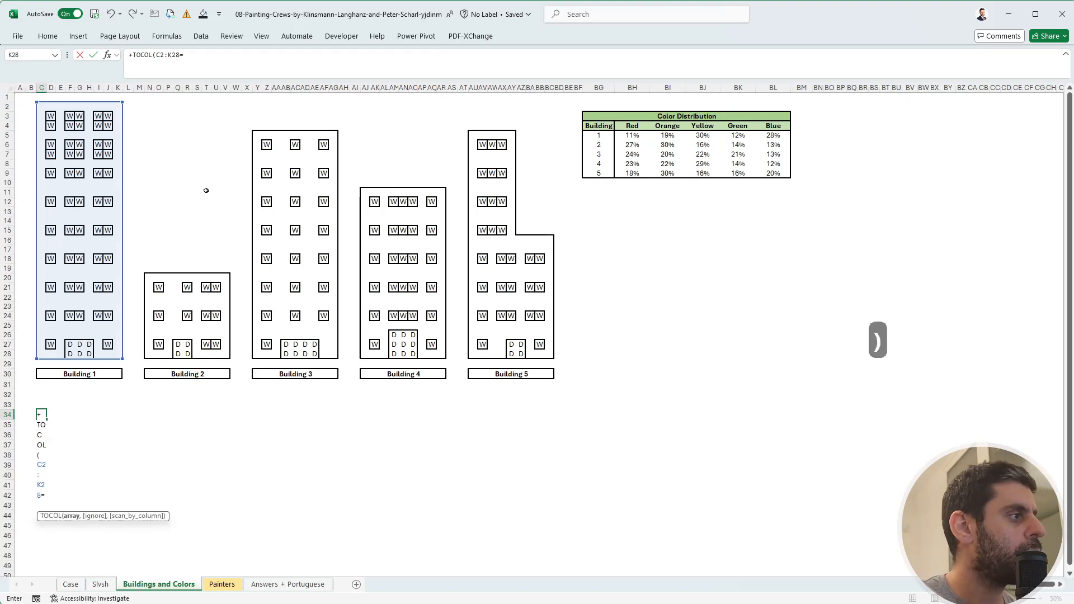
pyautogui.press('BackSpace')
pyautogui.write(')')
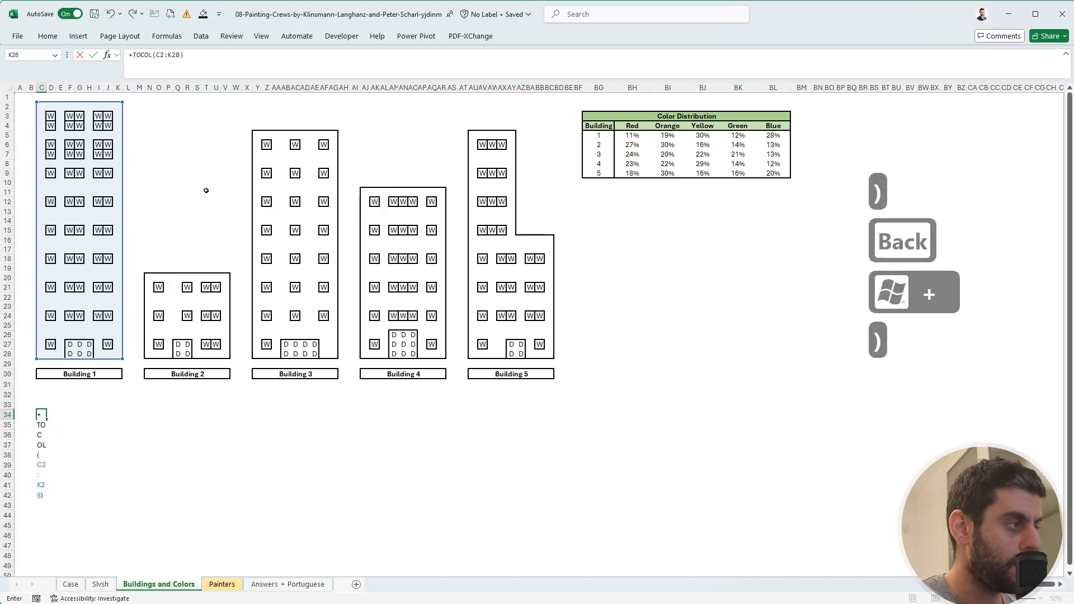
pyautogui.press('Return')
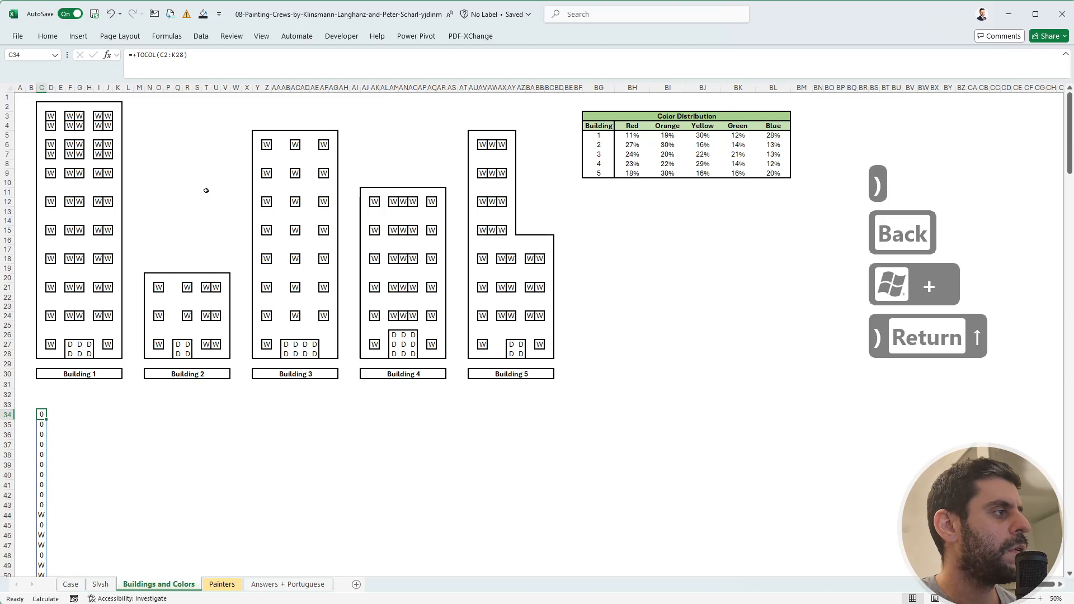
# In D34, flatten Building 2 into one column with +TOCOL(N20:V28).
pyautogui.press('Right')
pyautogui.write('+toco')
pyautogui.press('Tab')
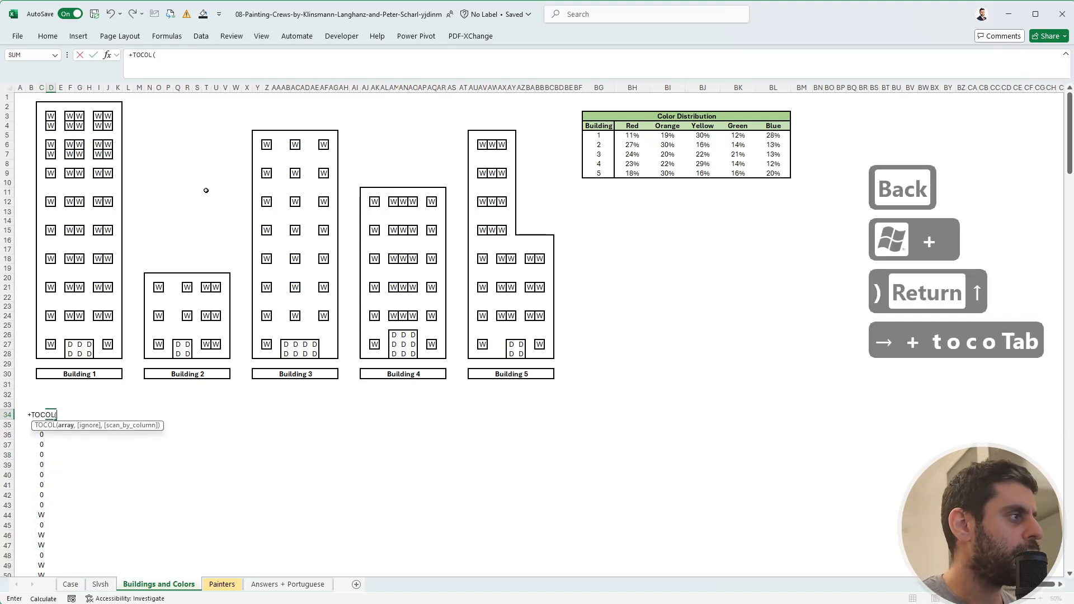
pyautogui.moveTo(147, 275); pyautogui.dragTo(228, 357)
pyautogui.write(')')
pyautogui.press('Return')
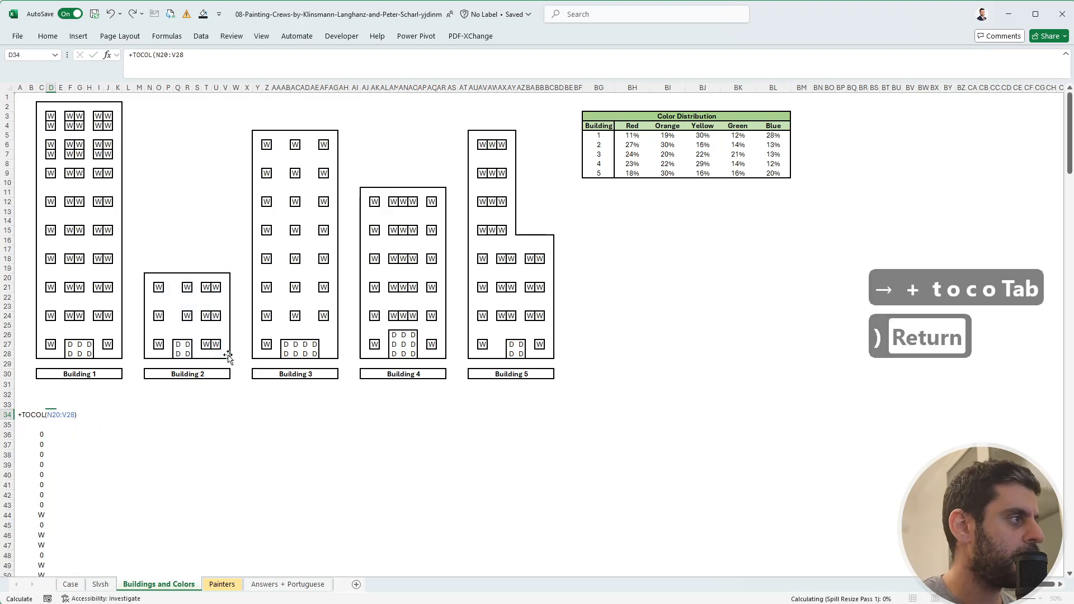
# In E34, flatten Building 3 into one column with +TOCOL(Y5:AG28).
pyautogui.press('Right')
pyautogui.press('Up')
pyautogui.write('+toco')
pyautogui.press('Tab')
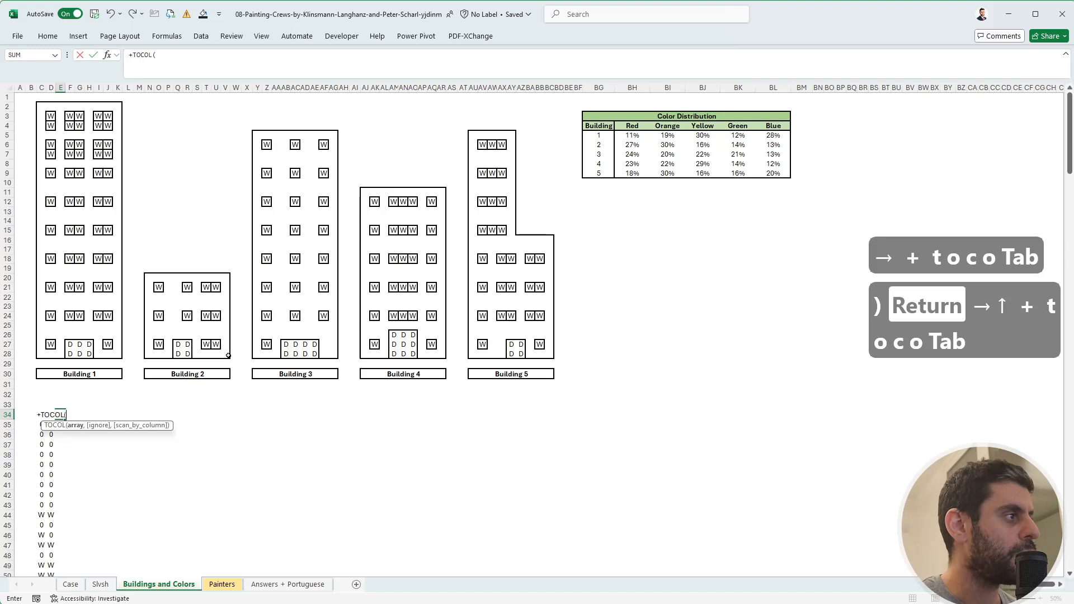
pyautogui.moveTo(257, 132); pyautogui.dragTo(340, 354)
pyautogui.write(')')
pyautogui.press('Return')
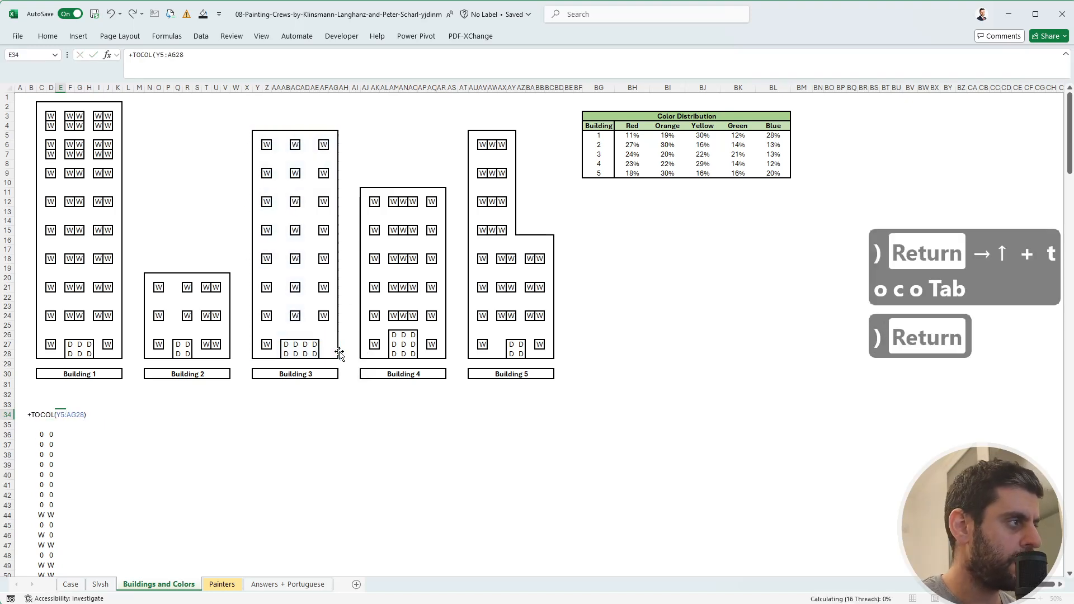
# In F34, flatten the whole facade range of Building 4 into one column with TOCOL.
pyautogui.press('Right')
pyautogui.press('Up')
pyautogui.write('+toc')
pyautogui.press('Tab')
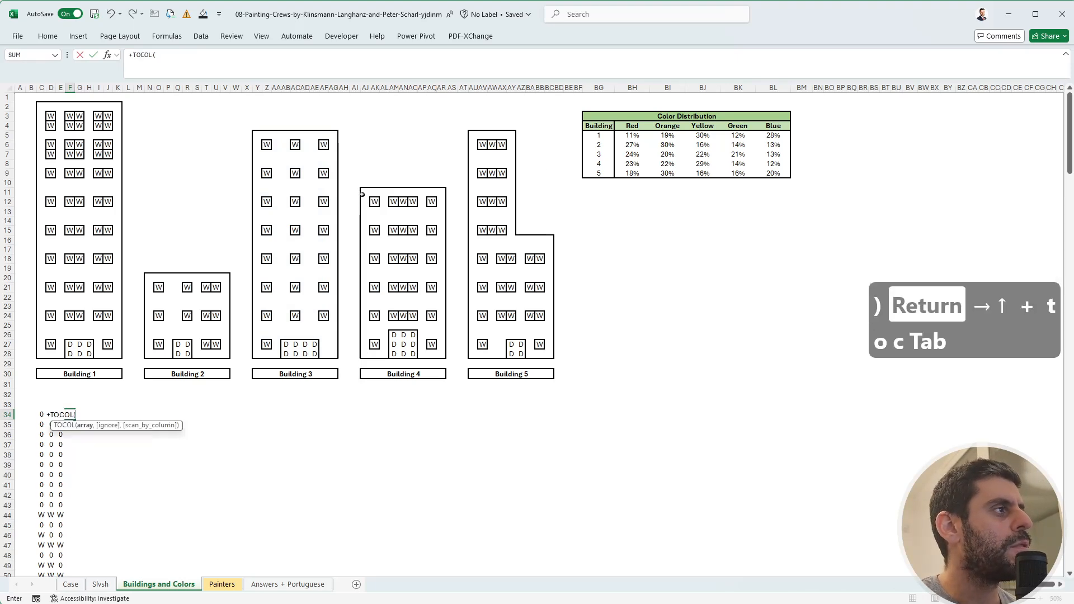
pyautogui.moveTo(362, 194); pyautogui.dragTo(444, 354)
pyautogui.write(')')
pyautogui.press('Return')
# In G34, combine both parts of Building 5 into one column with =+VSTACK(TOCOL(AU16:BC28),TOCOL(AU5:AY15)).
pyautogui.press('Right')
pyautogui.press('Up')
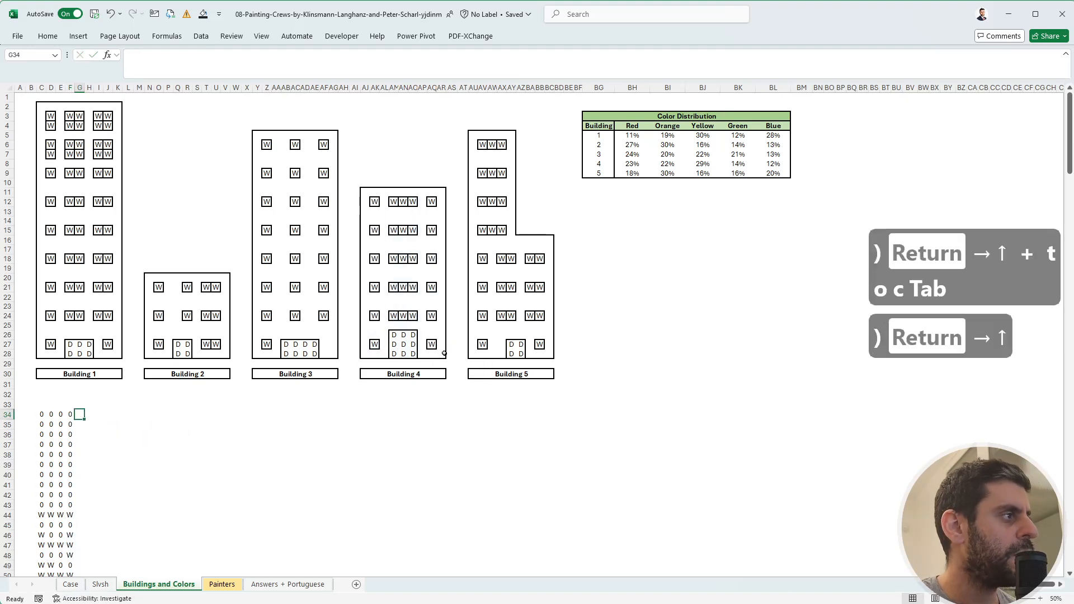
pyautogui.write('+vs')
pyautogui.press('Tab')
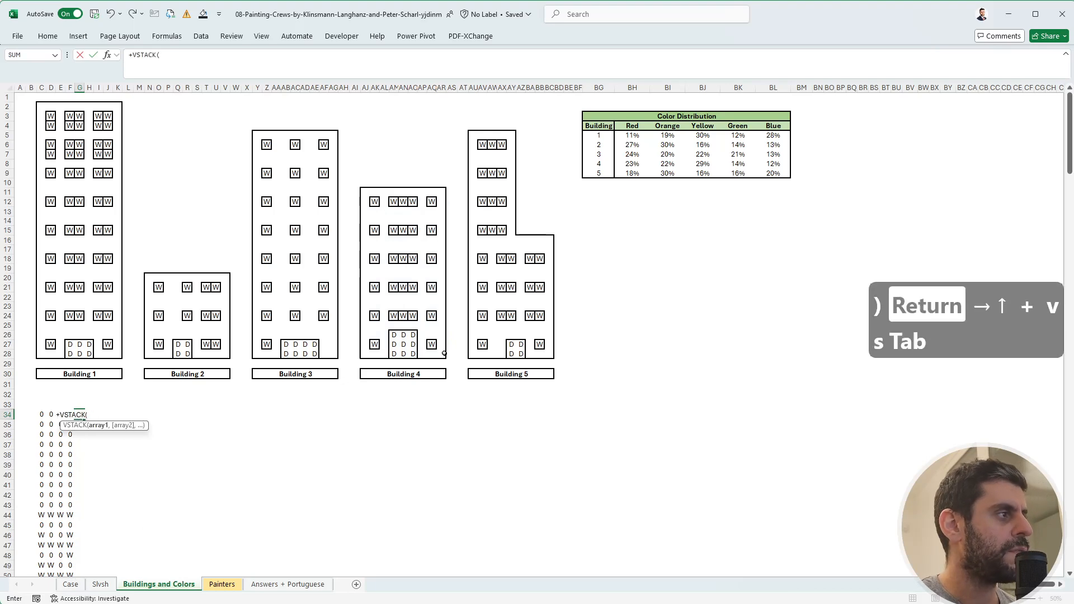
pyautogui.write('toco')
pyautogui.press('Tab')
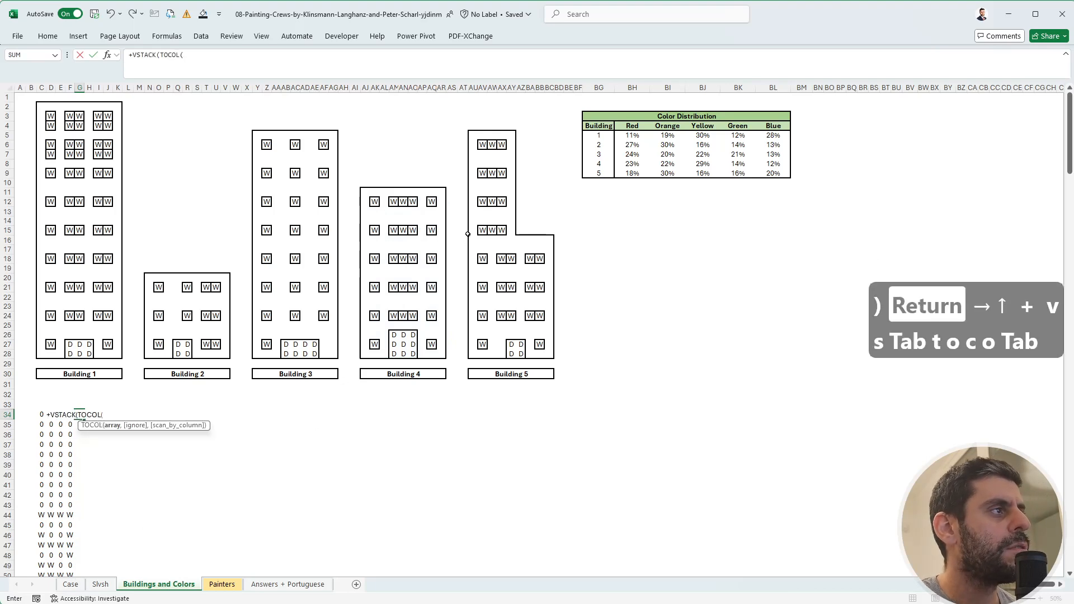
pyautogui.moveTo(467, 234); pyautogui.dragTo(556, 352)
pyautogui.write('),')
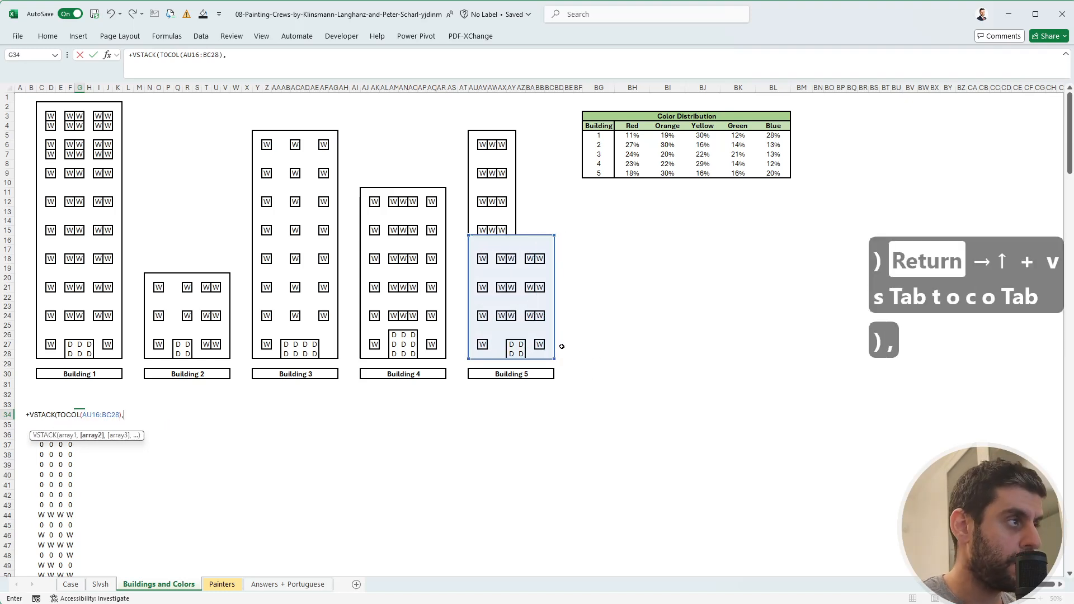
pyautogui.write('to')
pyautogui.press('Tab')
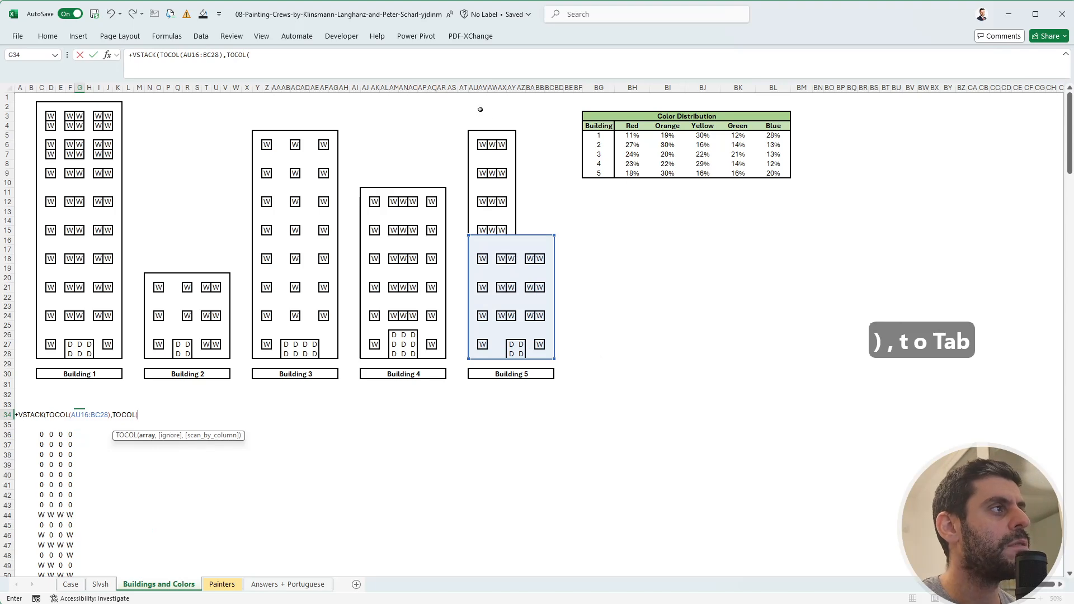
pyautogui.moveTo(468, 132); pyautogui.dragTo(506, 224)
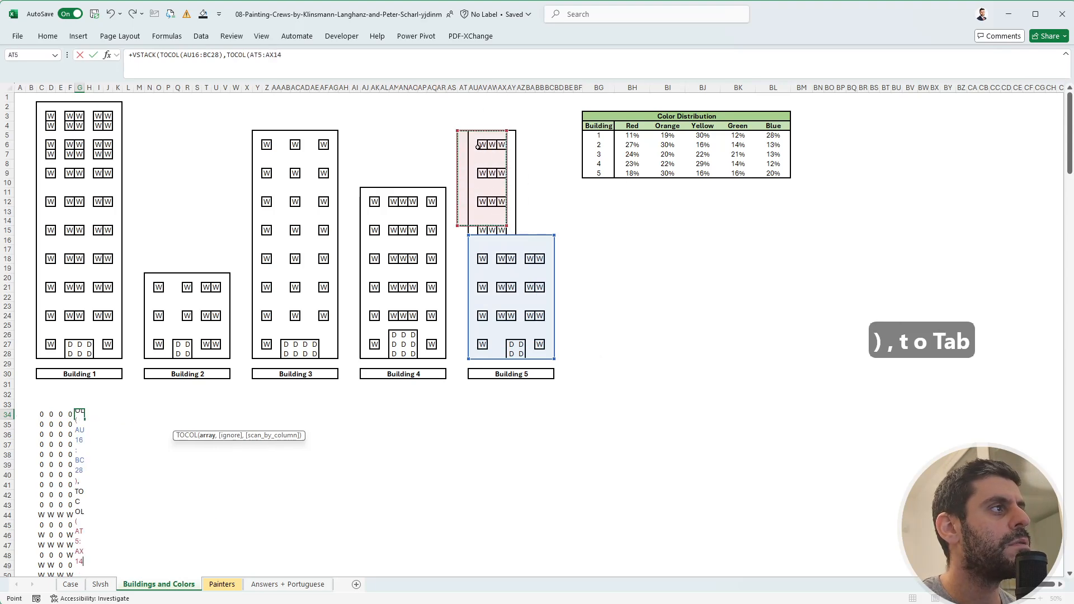
pyautogui.moveTo(471, 137); pyautogui.dragTo(513, 227)
pyautogui.write('))')
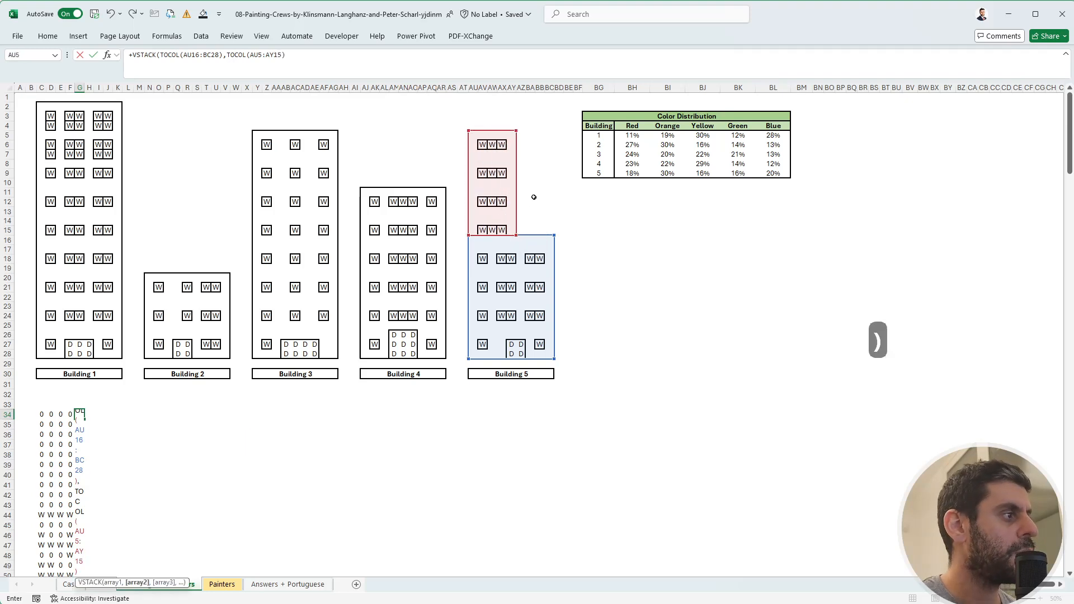
pyautogui.press('Return')
pyautogui.press('Up')
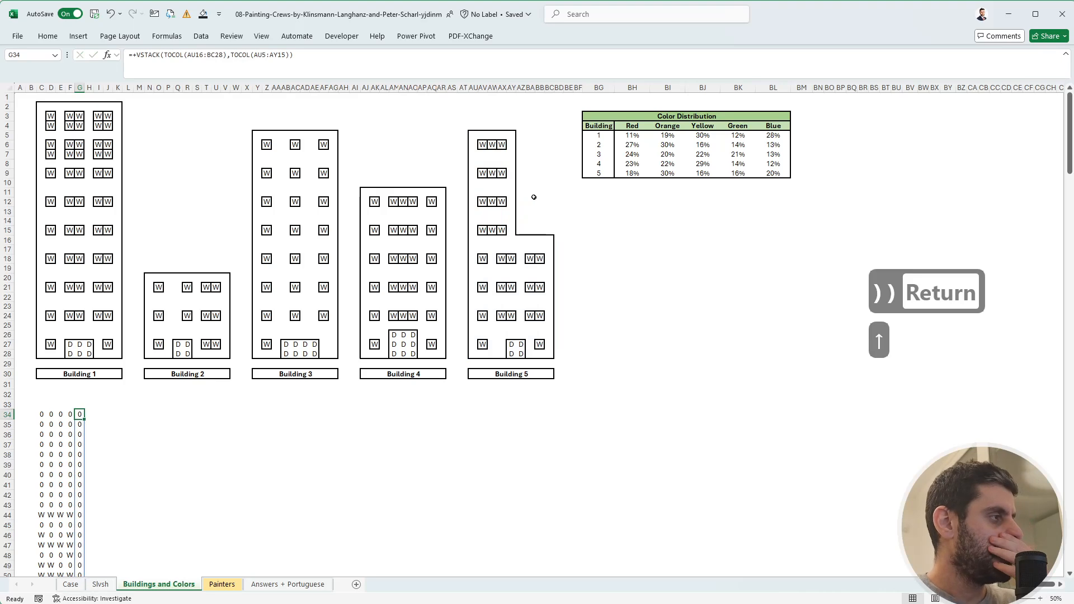
# Check how far down the flattened Building 1 list in column C extends, and return to cell C2.
pyautogui.press('Left')
pyautogui.press('Left')
pyautogui.press('Left')
pyautogui.press('Left')
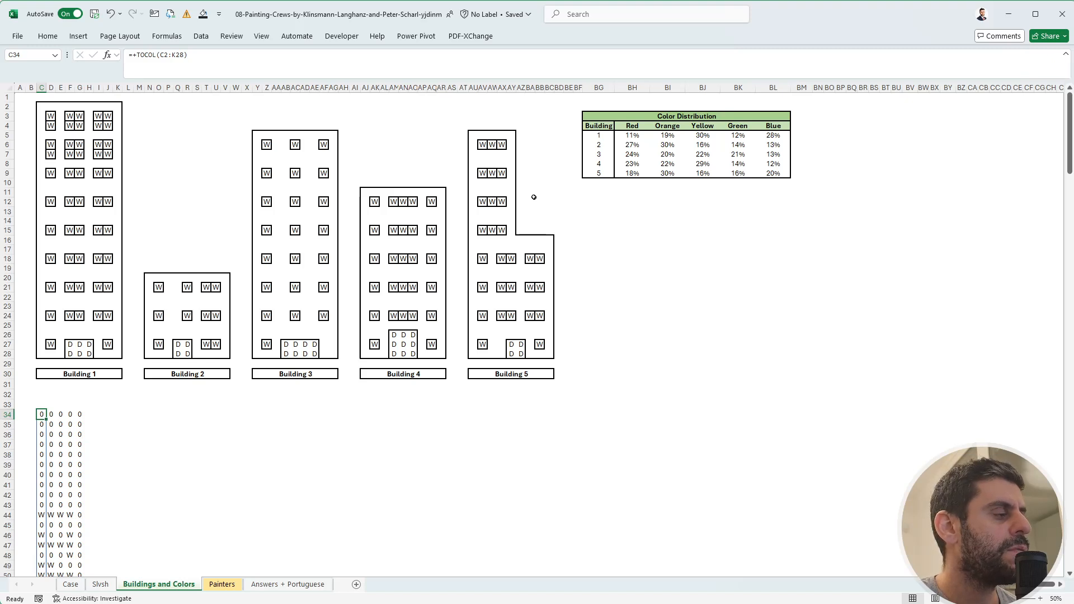
pyautogui.hotkey('ctrl', 'Down')
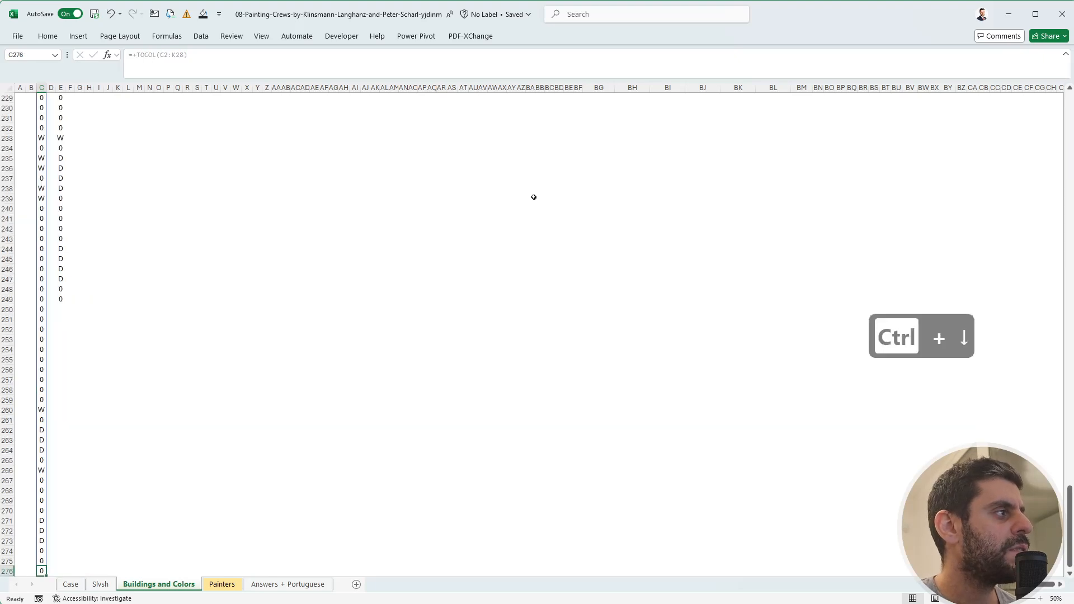
pyautogui.hotkey('ctrl', 'Up')
pyautogui.hotkey('ctrl', 'Up')
pyautogui.hotkey('ctrl', 'Up')
pyautogui.hotkey('ctrl', 'Up')
pyautogui.press('Down')
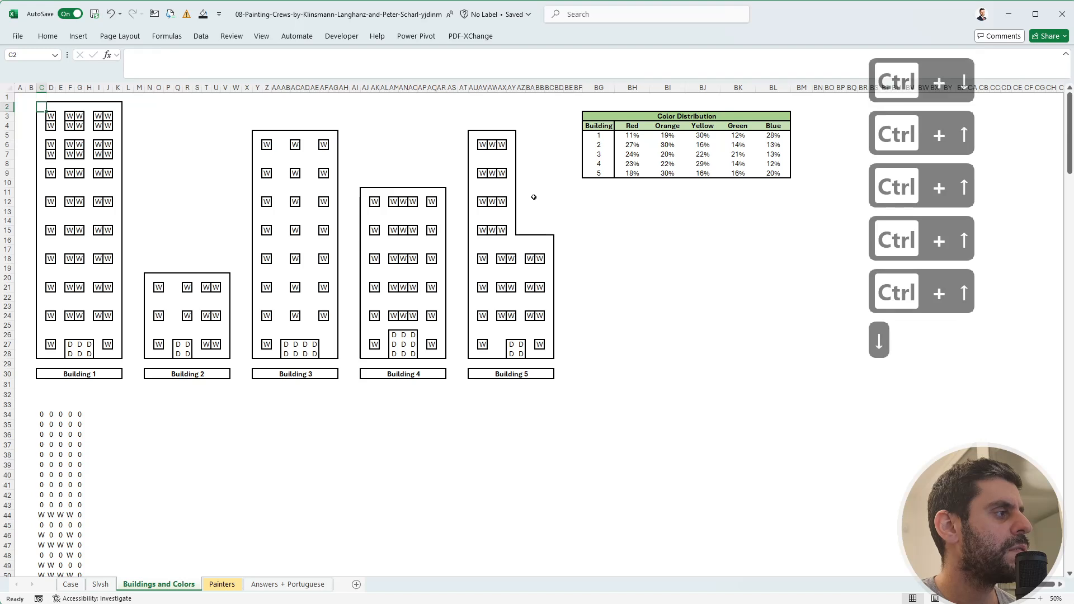
# Number the five building columns above the flattened lists by entering +SEQUENCE(,5) in C33.
pyautogui.press('Down')
pyautogui.press('Down')
pyautogui.press('Down')
pyautogui.press('Down')
pyautogui.press('Down')
pyautogui.press('Down')
pyautogui.press('Down')
pyautogui.press('Down')
pyautogui.press('Down')
pyautogui.press('Down')
pyautogui.press('Down')
pyautogui.press('Down')
pyautogui.press('Down')
pyautogui.press('Down')
pyautogui.press('Down')
pyautogui.press('Down')
pyautogui.press('Down')
pyautogui.press('Down')
pyautogui.press('Down')
pyautogui.press('Down')
pyautogui.write('+')
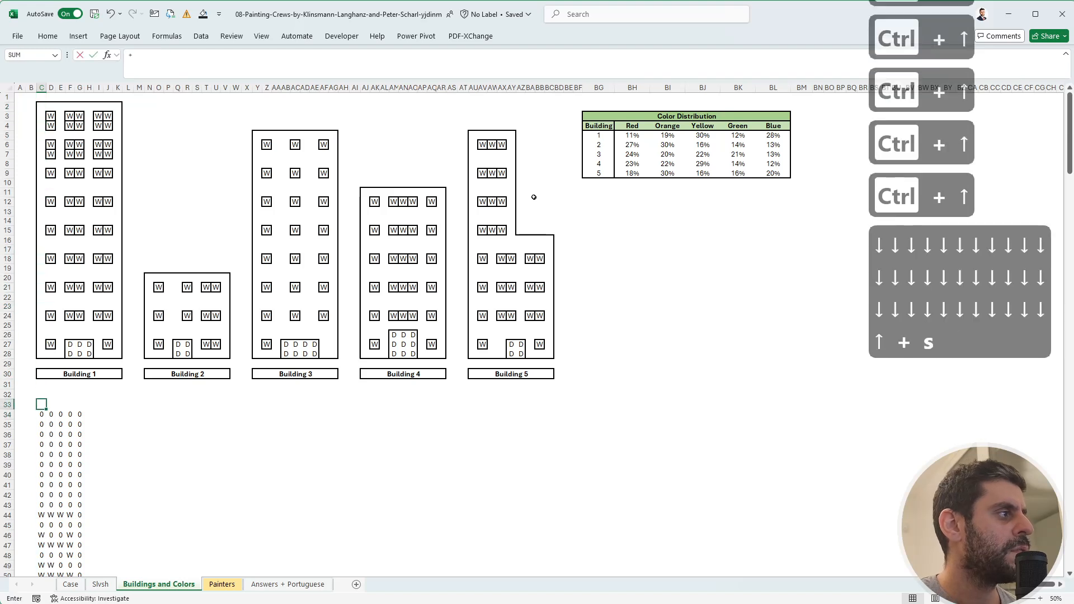
pyautogui.write('seq')
pyautogui.press('Tab')
pyautogui.write(',')
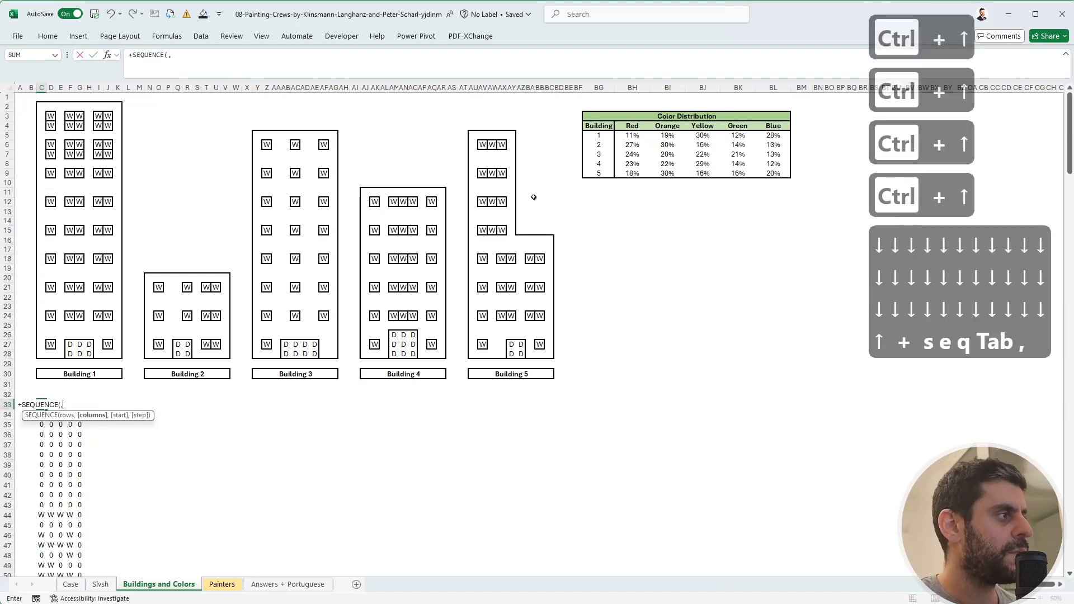
pyautogui.write('6)')
pyautogui.press('BackSpace')
pyautogui.press('BackSpace')
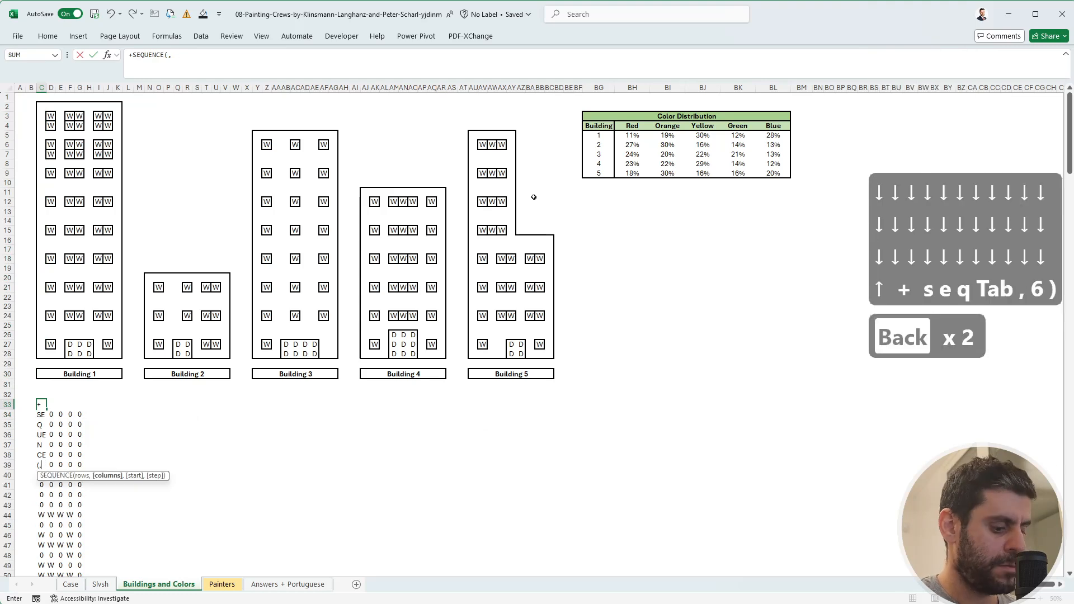
pyautogui.write('5)')
pyautogui.press('Return')
pyautogui.press('Up')
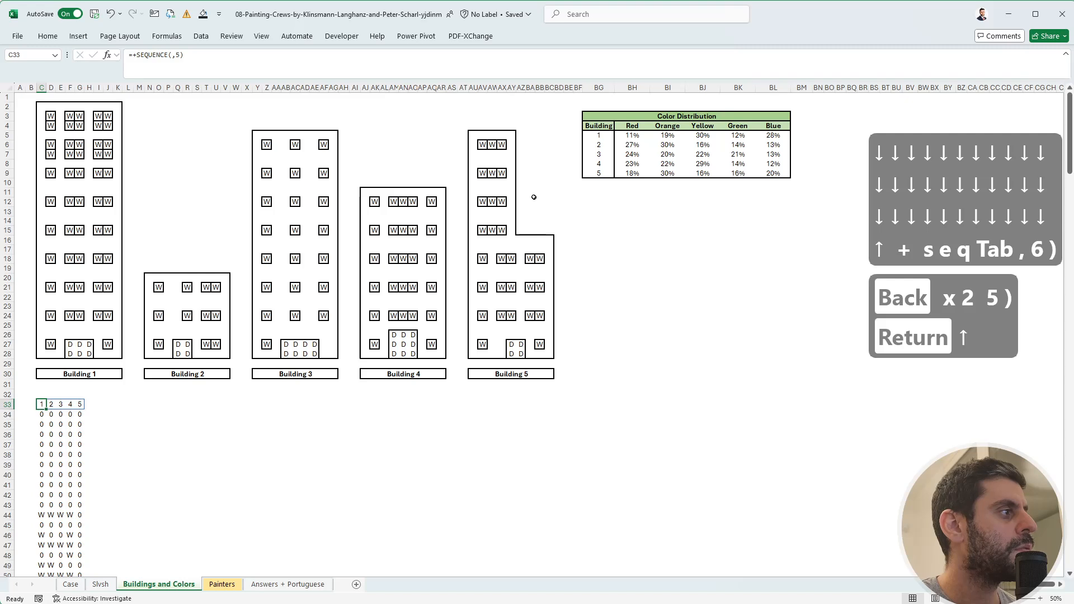
pyautogui.press('Right')
pyautogui.press('Right')
pyautogui.press('Right')
pyautogui.press('Right')
pyautogui.press('Left')
pyautogui.press('Left')
pyautogui.press('Left')
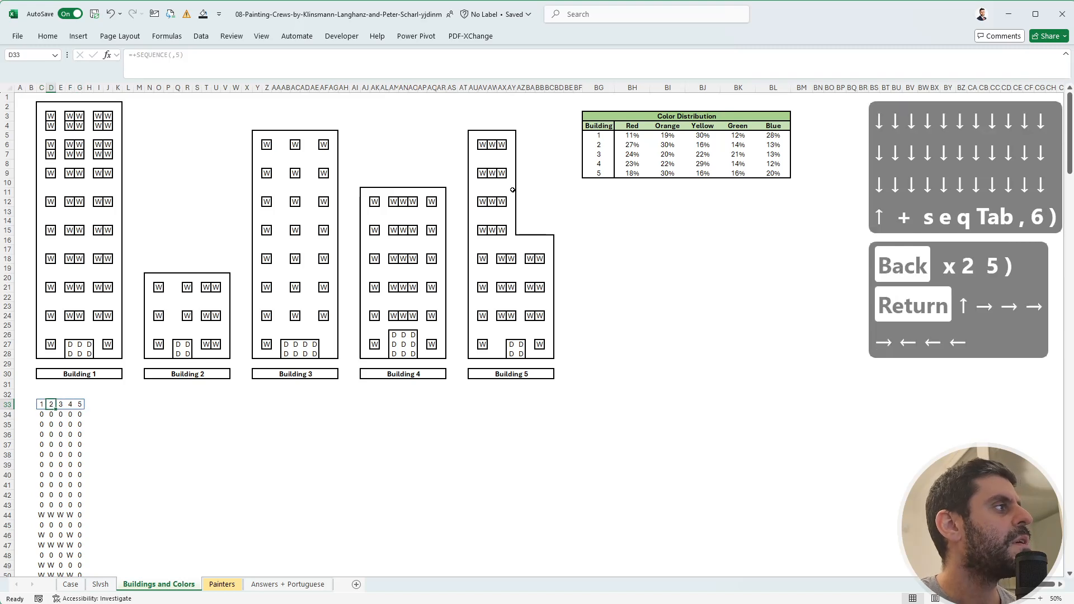
# Measure Building 1's facade in rows and columns, and enter its total cell count in C32 as +27*9.
pyautogui.moveTo(32, 106); pyautogui.dragTo(108, 249)
pyautogui.click(108, 240)
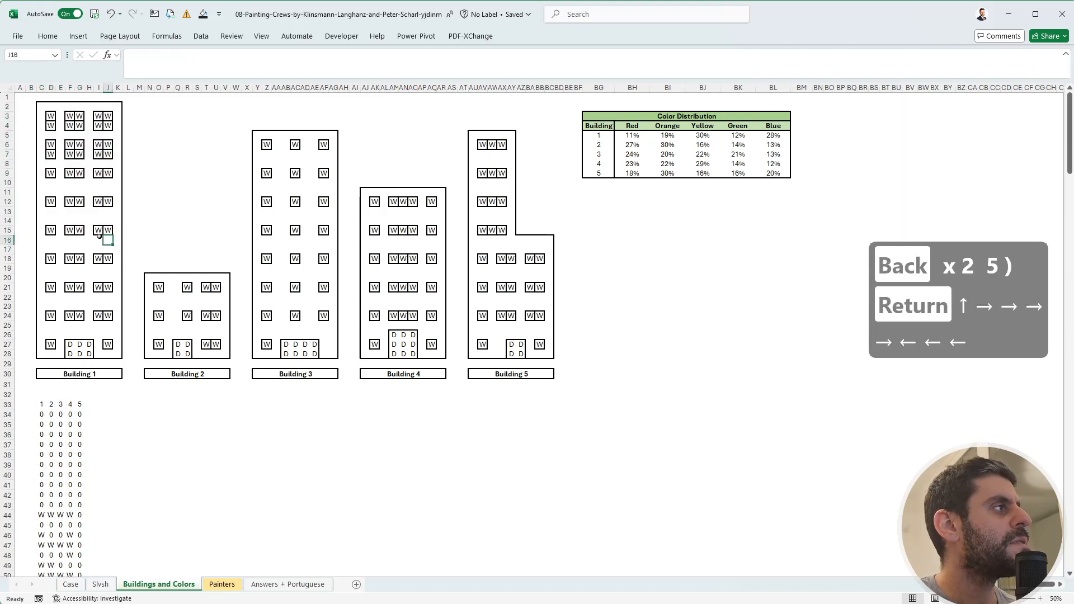
pyautogui.moveTo(39, 106); pyautogui.dragTo(122, 356)
pyautogui.click(42, 395)
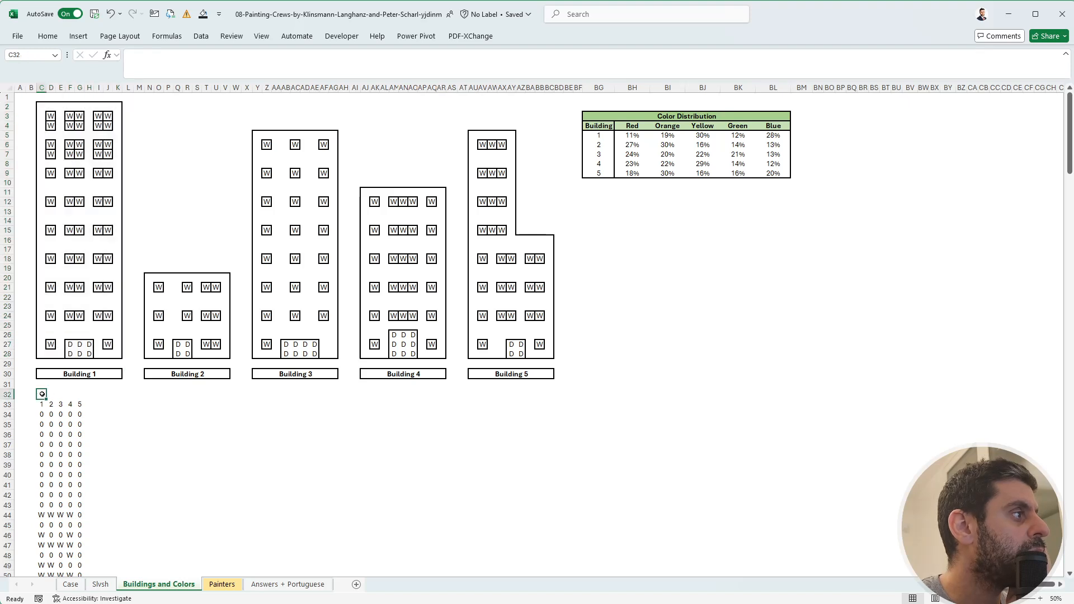
pyautogui.write('+27*9')
pyautogui.press('Return')
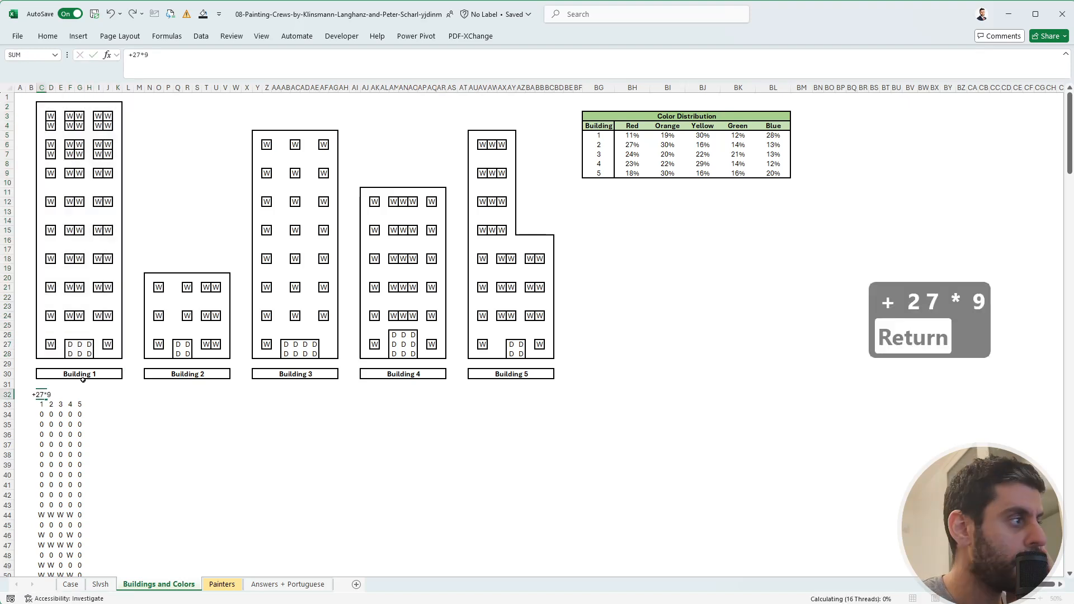
# Measure Building 2's facade range and enter its total cell count in D32 as +9*9.
pyautogui.press('Right')
pyautogui.press('Up')
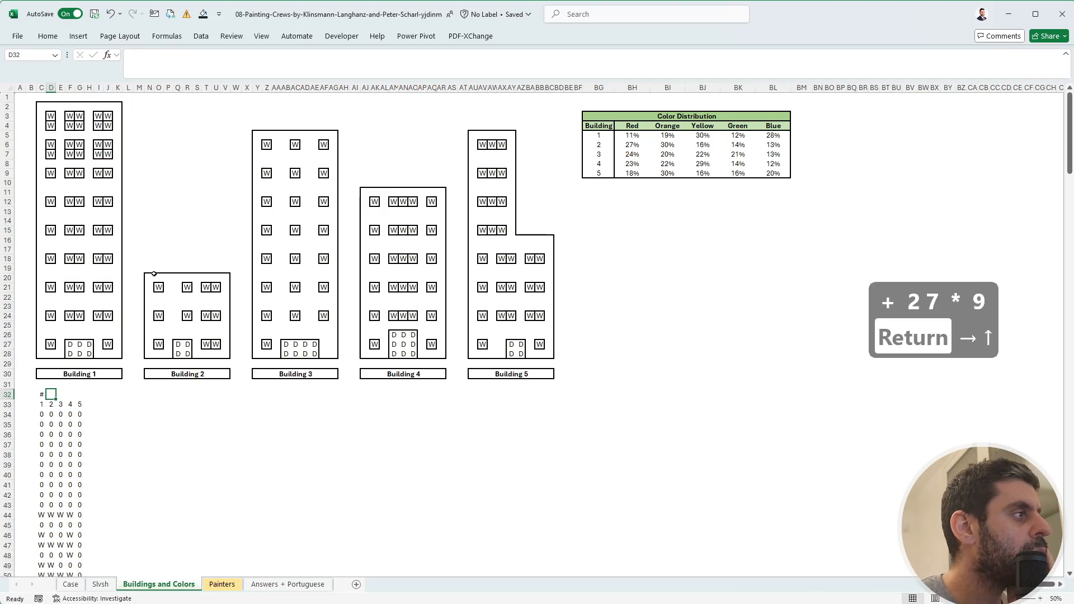
pyautogui.moveTo(154, 273); pyautogui.dragTo(225, 353)
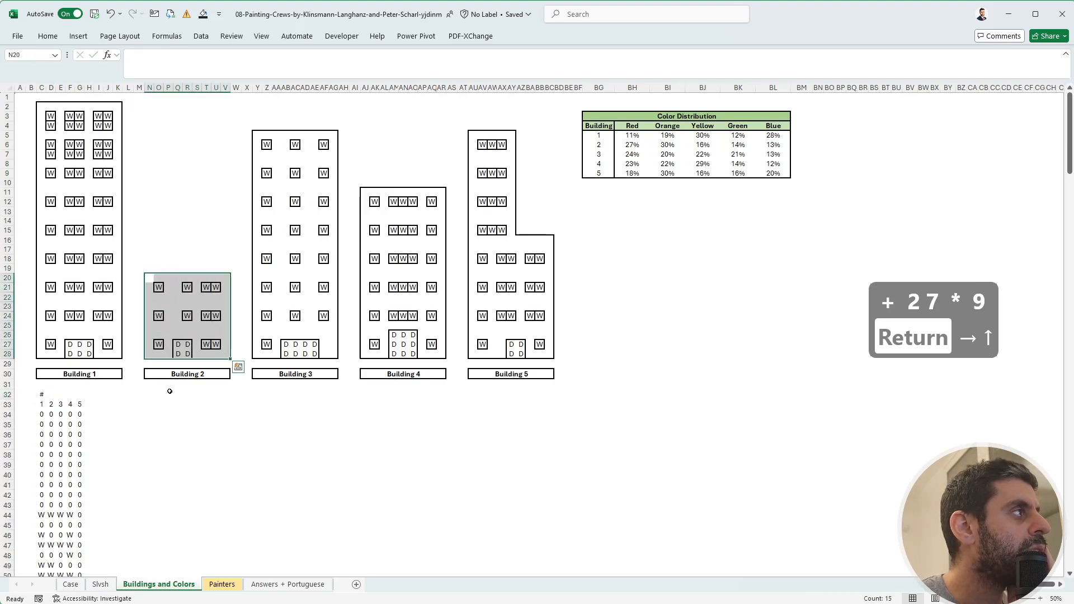
pyautogui.moveTo(148, 277); pyautogui.dragTo(226, 355)
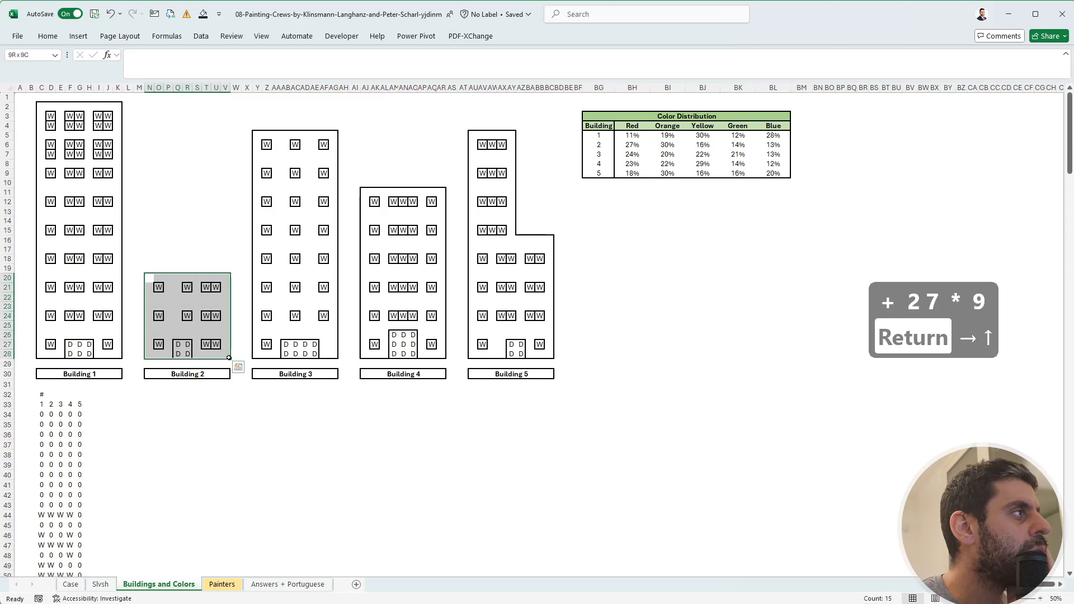
pyautogui.click(52, 395)
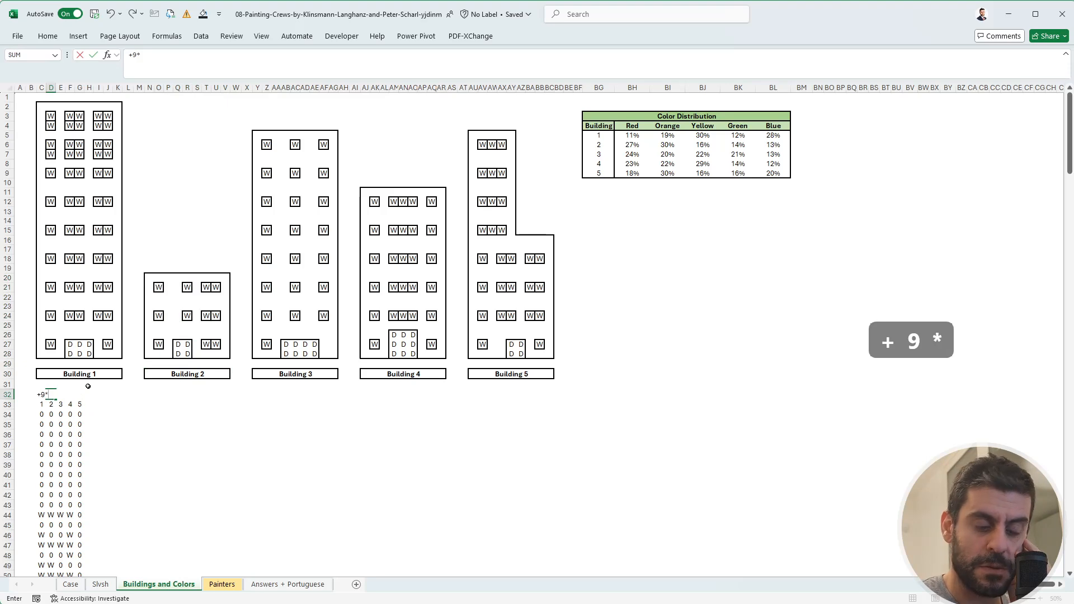
pyautogui.write('9')
pyautogui.press('Return')
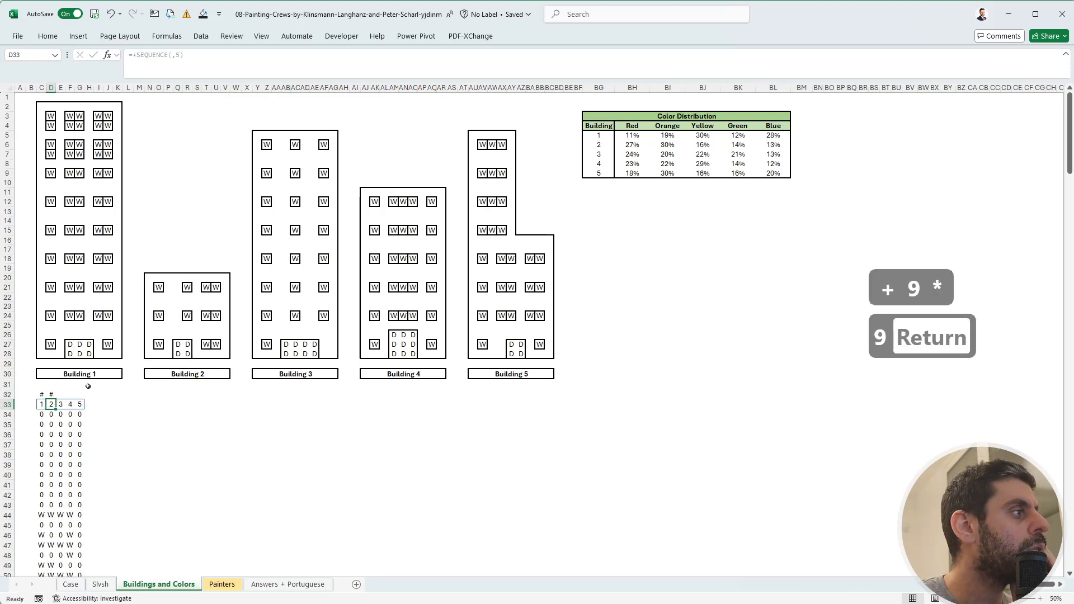
# Measure Building 3's facade range and enter its total cell count in E32 as +24*9.
pyautogui.moveTo(253, 133); pyautogui.dragTo(337, 355)
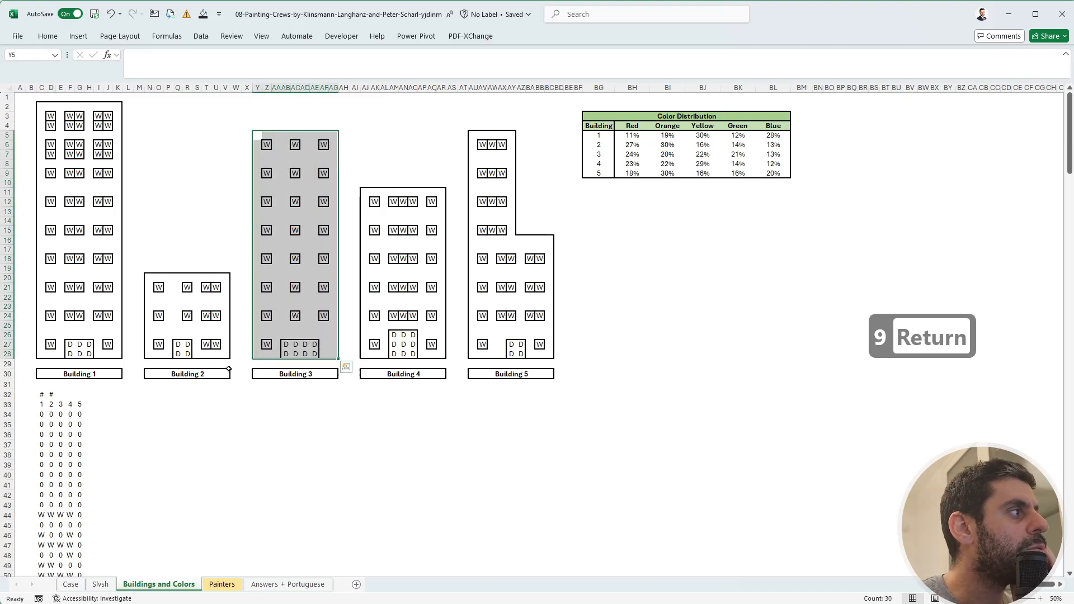
pyautogui.click(61, 394)
pyautogui.write('+24*9')
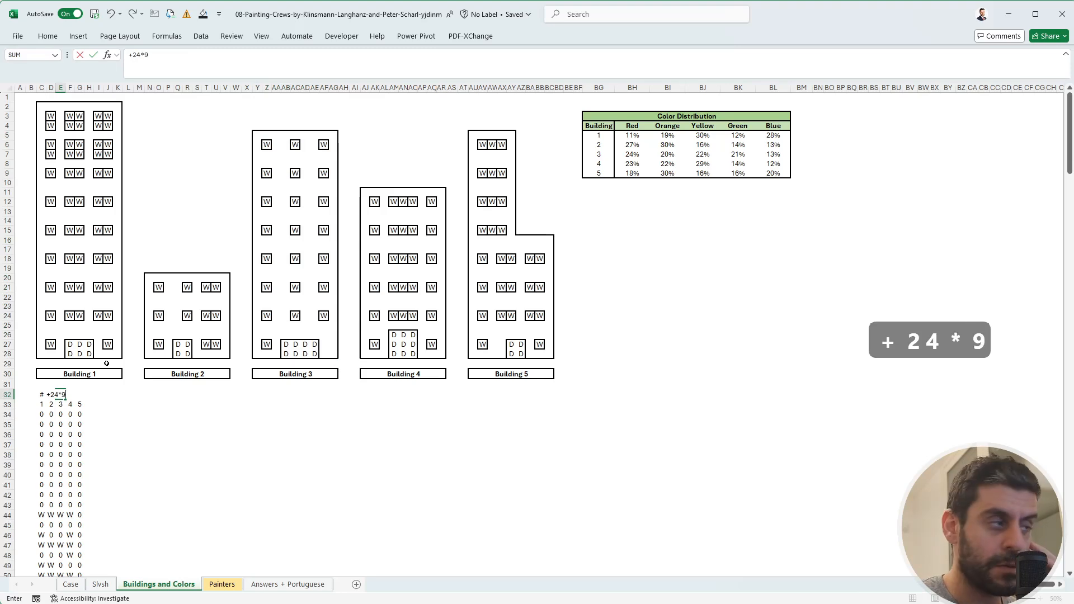
pyautogui.press('Return')
# Measure Building 4's facade range and enter its total cell count in F32 as +18*9.
pyautogui.press('Right')
pyautogui.press('Up')
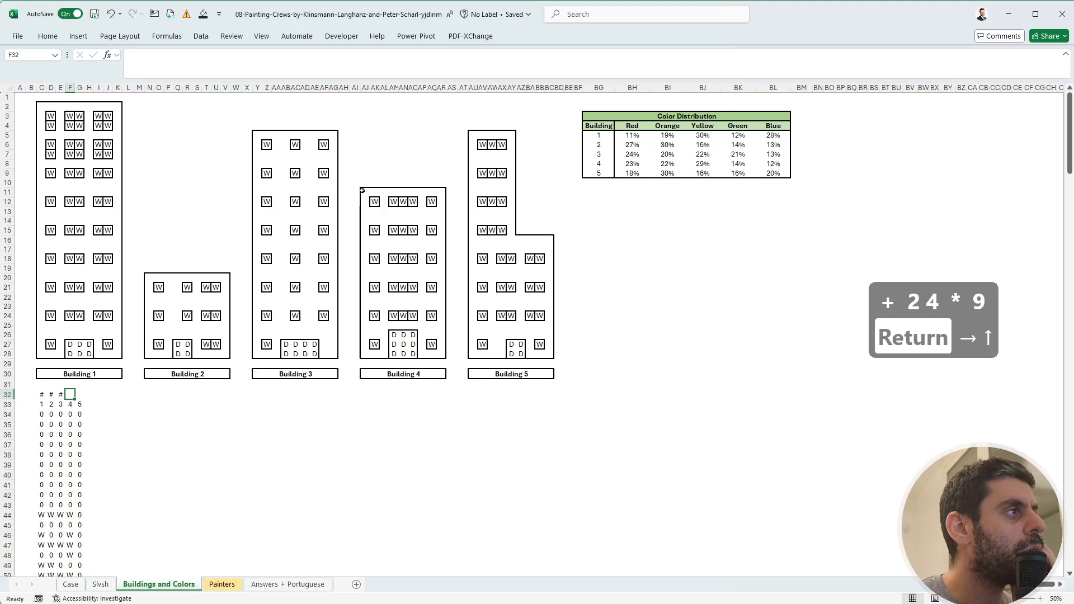
pyautogui.moveTo(362, 191); pyautogui.dragTo(443, 357)
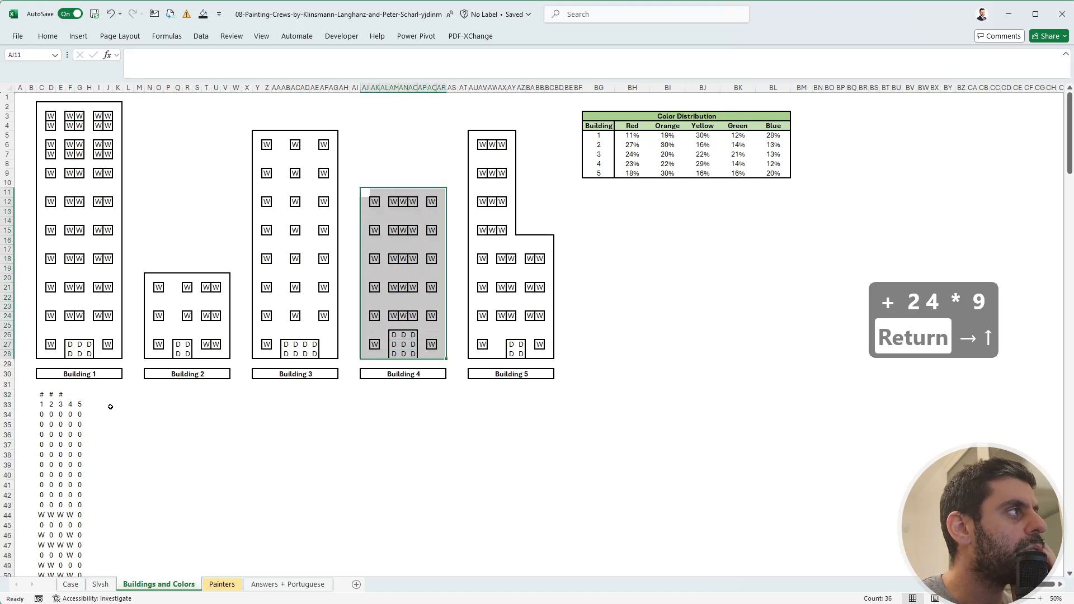
pyautogui.click(70, 395)
pyautogui.write('+18')
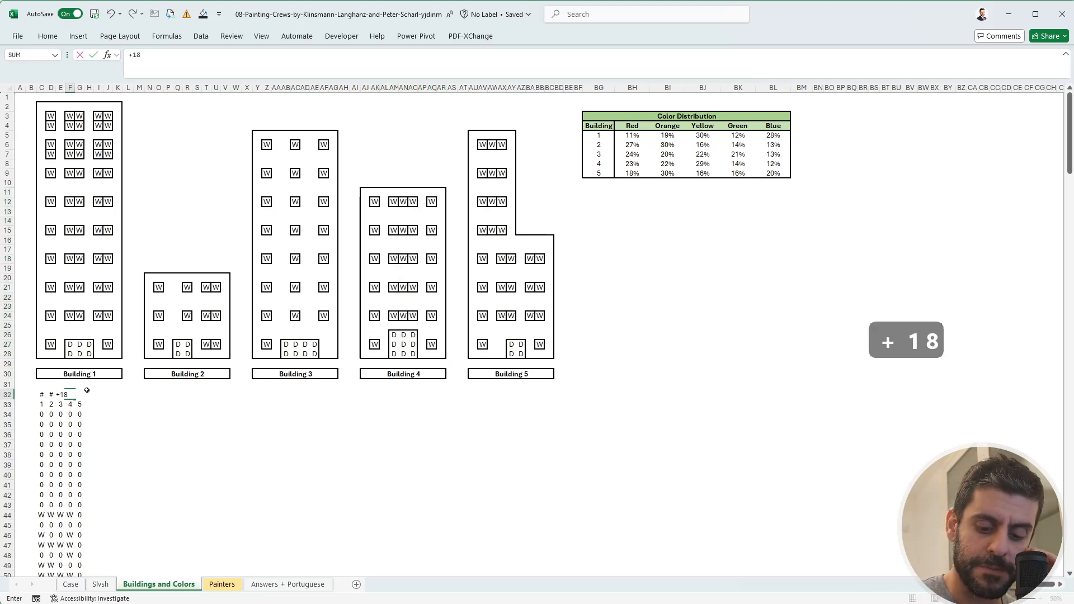
pyautogui.write('*9')
pyautogui.press('Return')
# Measure the lower and upper parts of Building 5 and enter their combined cell count in G32 as +11*5+13*9.
pyautogui.press('Right')
pyautogui.press('Up')
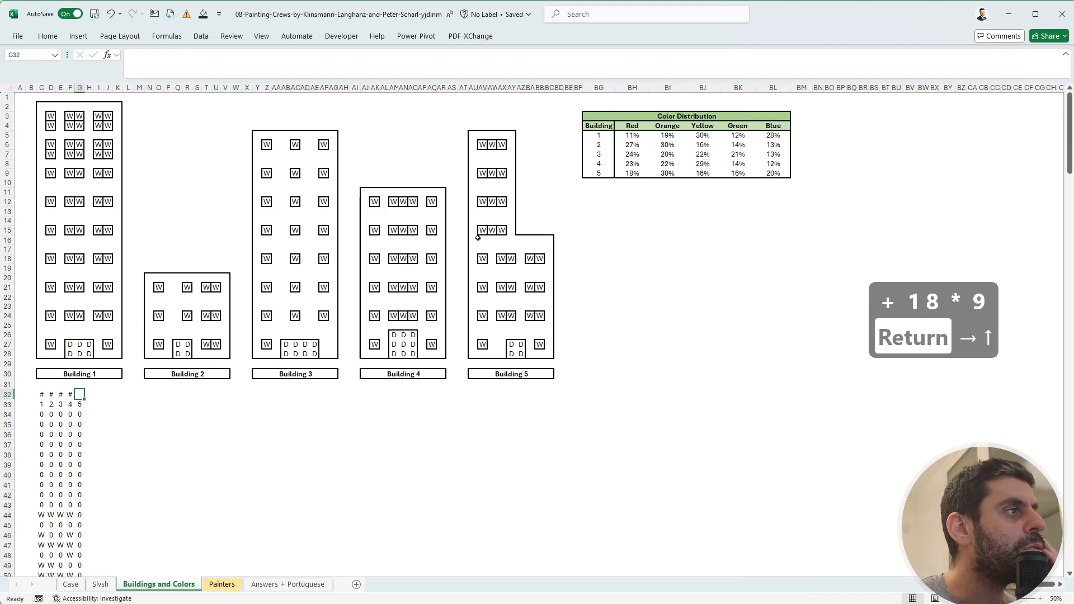
pyautogui.moveTo(478, 237); pyautogui.dragTo(551, 351)
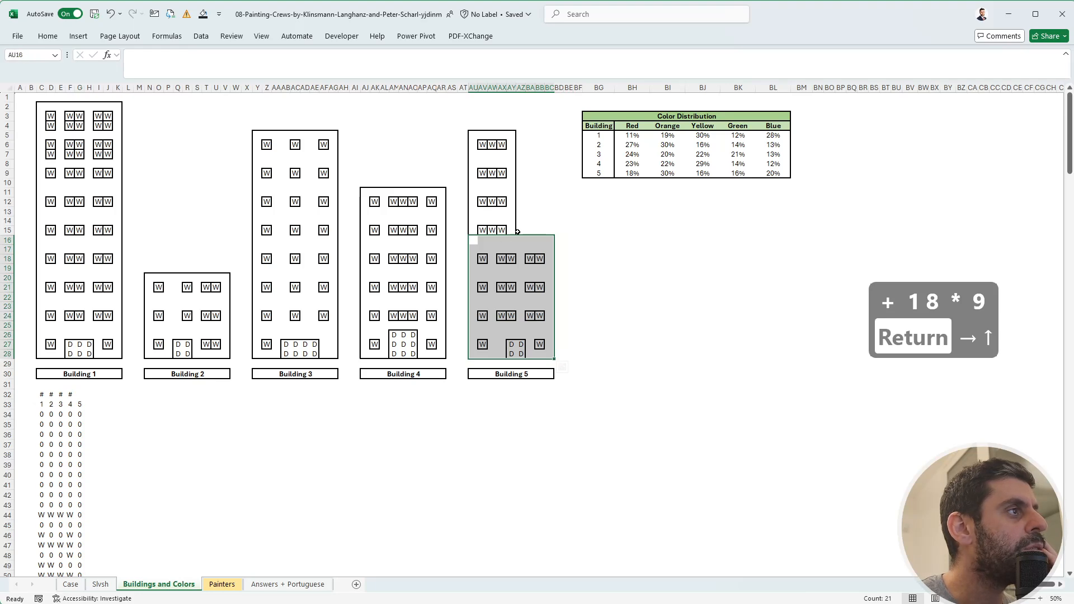
pyautogui.moveTo(513, 231); pyautogui.dragTo(476, 133)
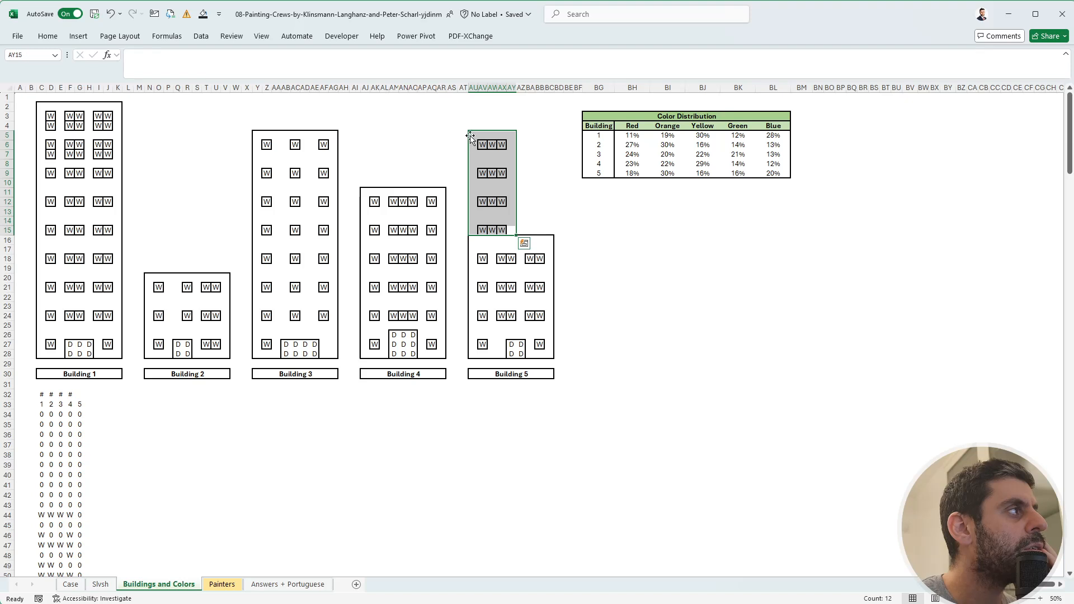
pyautogui.click(578, 212)
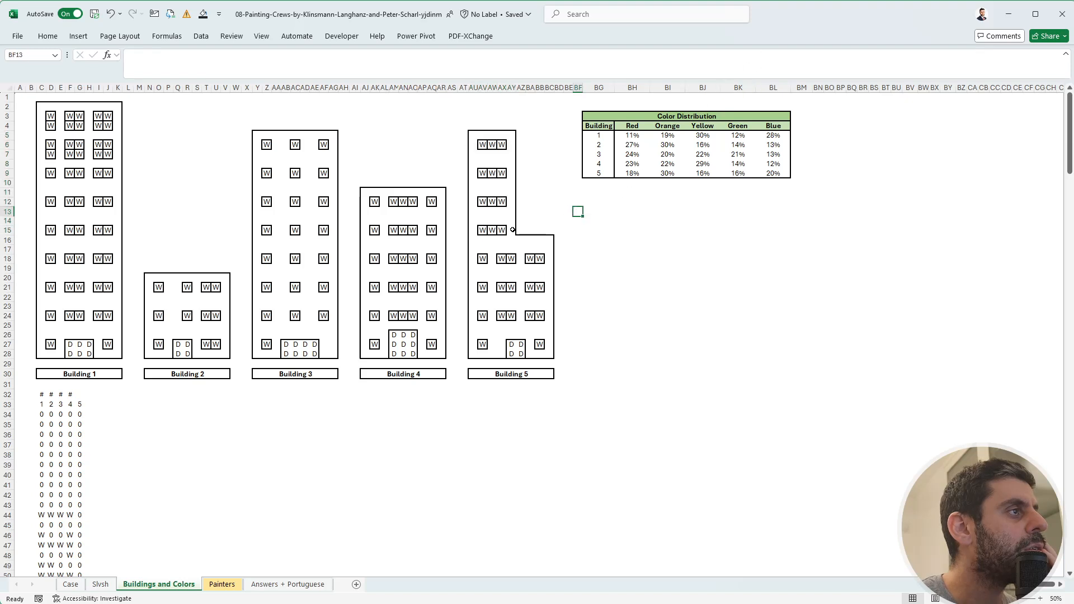
pyautogui.moveTo(513, 230); pyautogui.dragTo(471, 135)
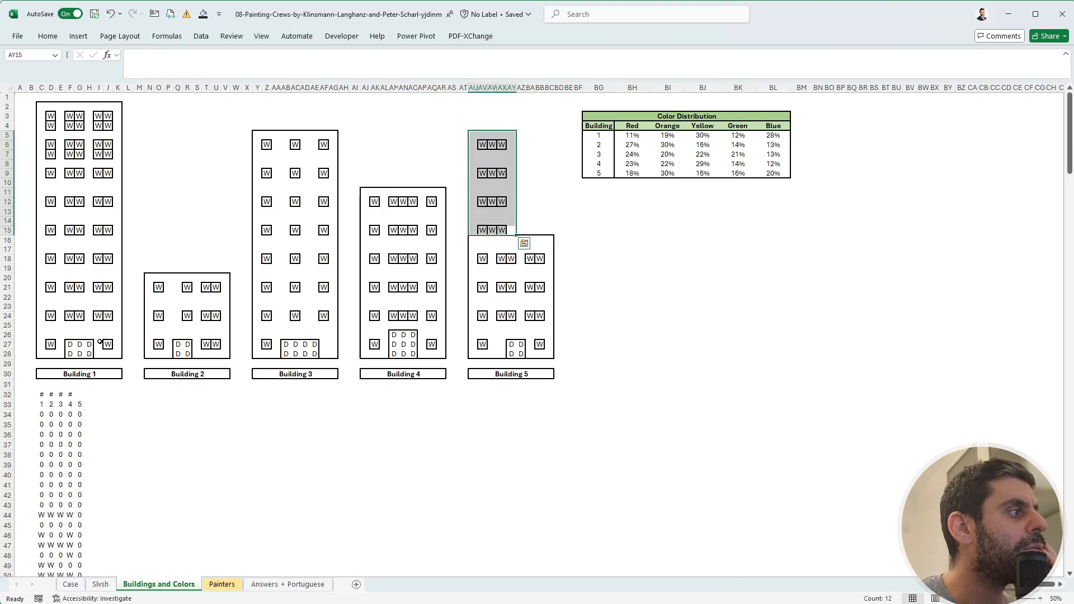
pyautogui.click(79, 393)
pyautogui.write('+11')
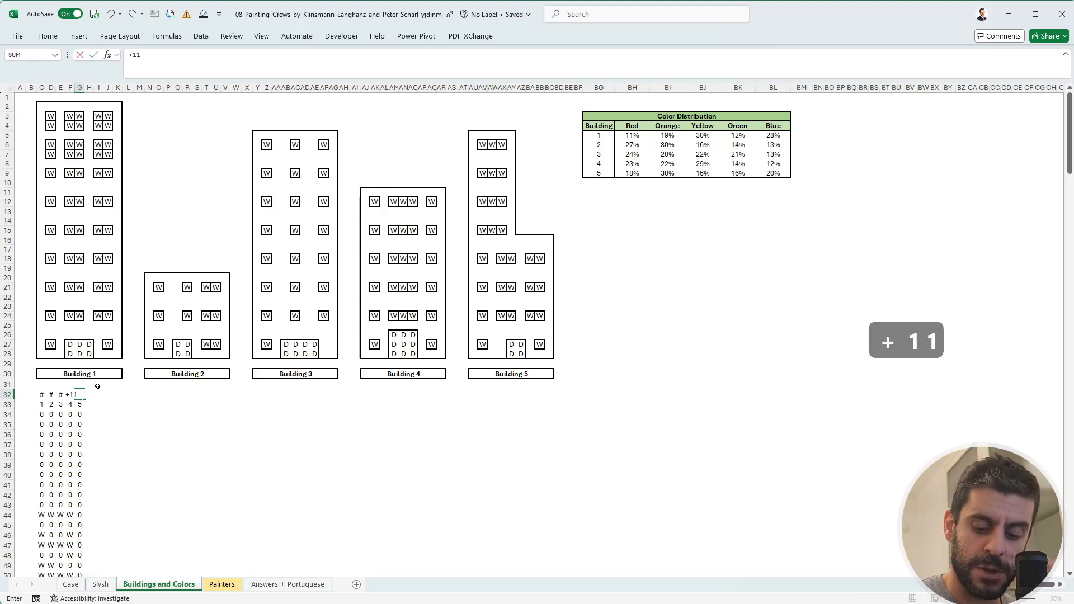
pyautogui.write('*5+13')
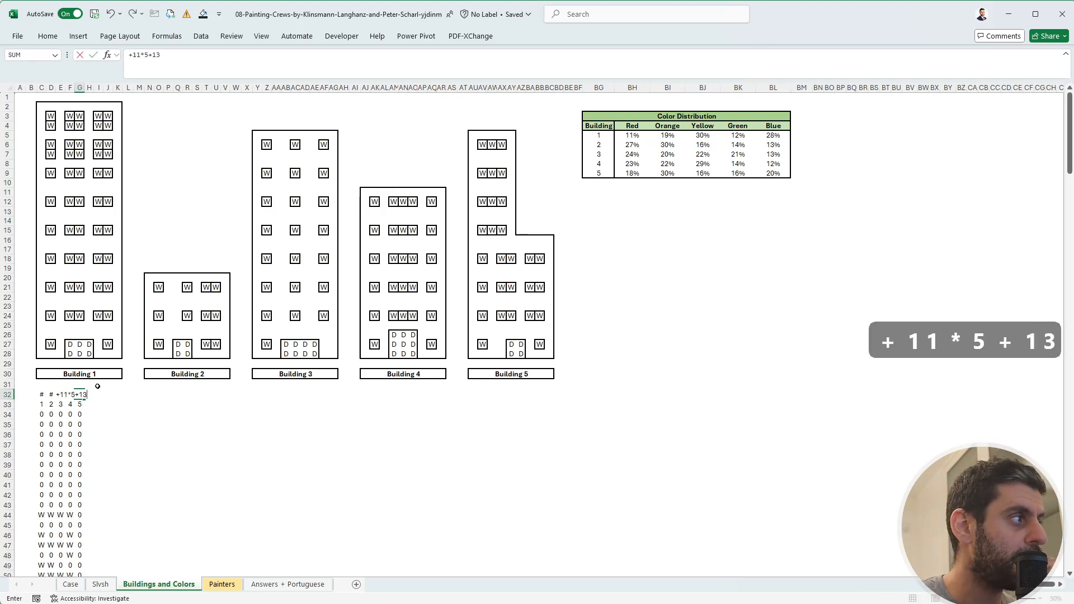
pyautogui.write('*9')
pyautogui.press('Return')
pyautogui.press('Up')
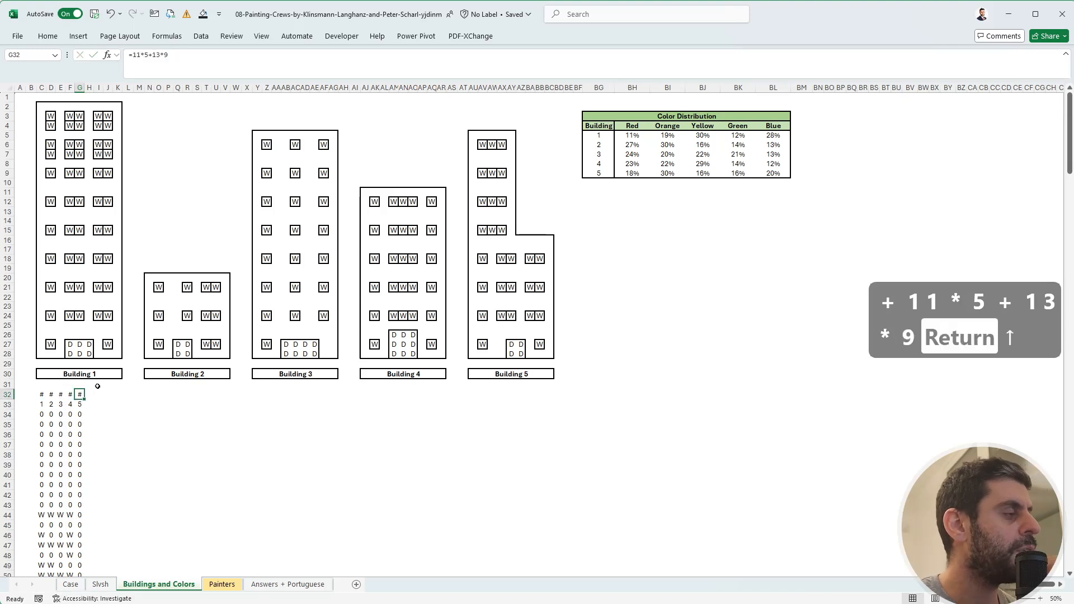
# Review the Level 1 questions on the Case sheet and the inputs on the Slvsh sheet, and return to the Buildings and Colors sheet.
pyautogui.click(70, 584)
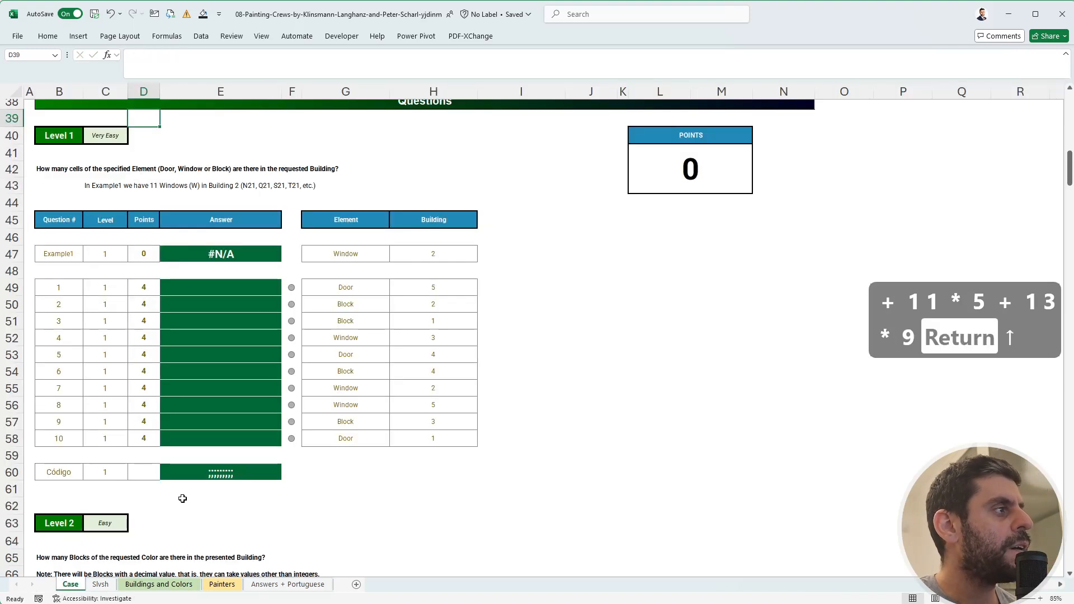
pyautogui.scroll(1, 528, 305)
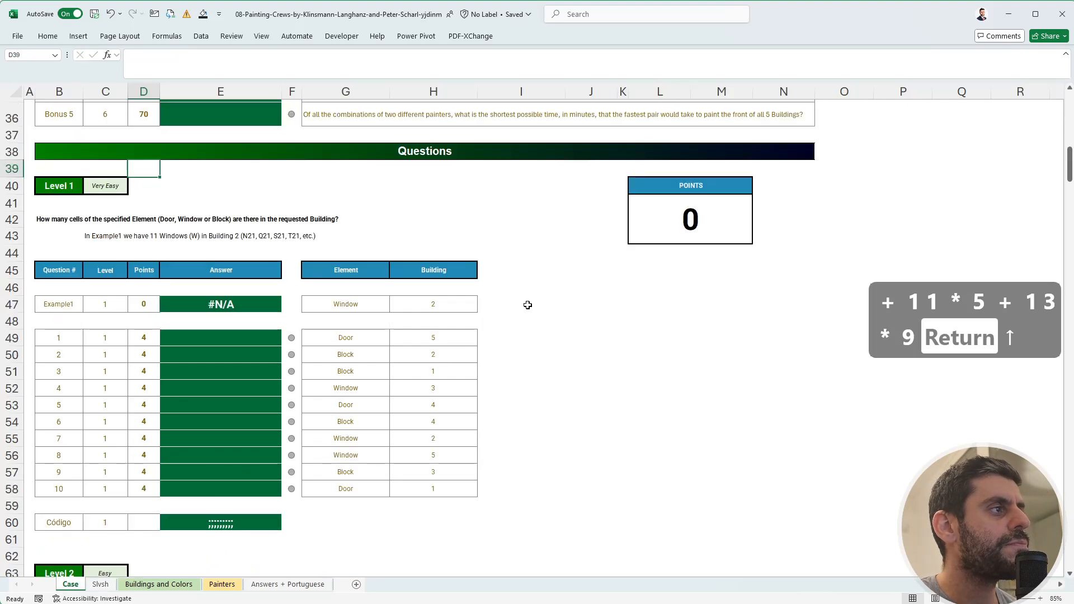
pyautogui.click(528, 305)
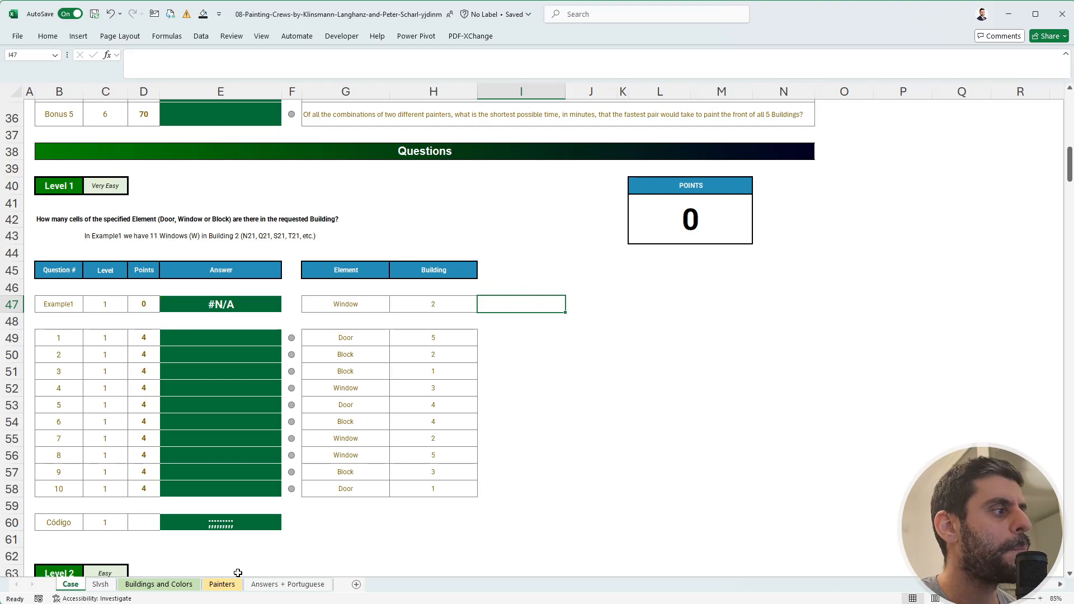
pyautogui.click(102, 584)
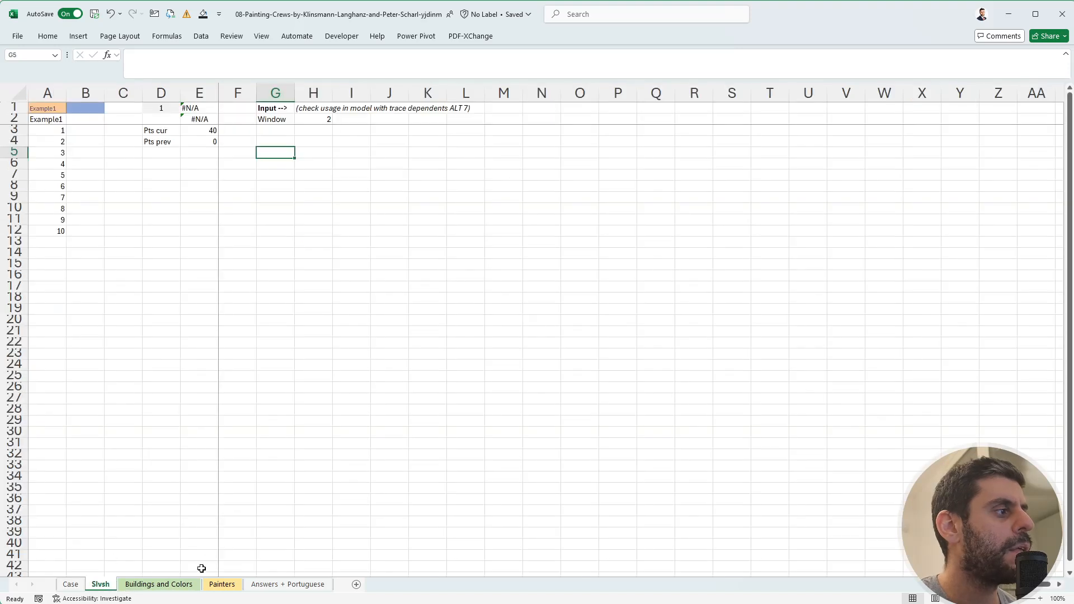
pyautogui.click(189, 584)
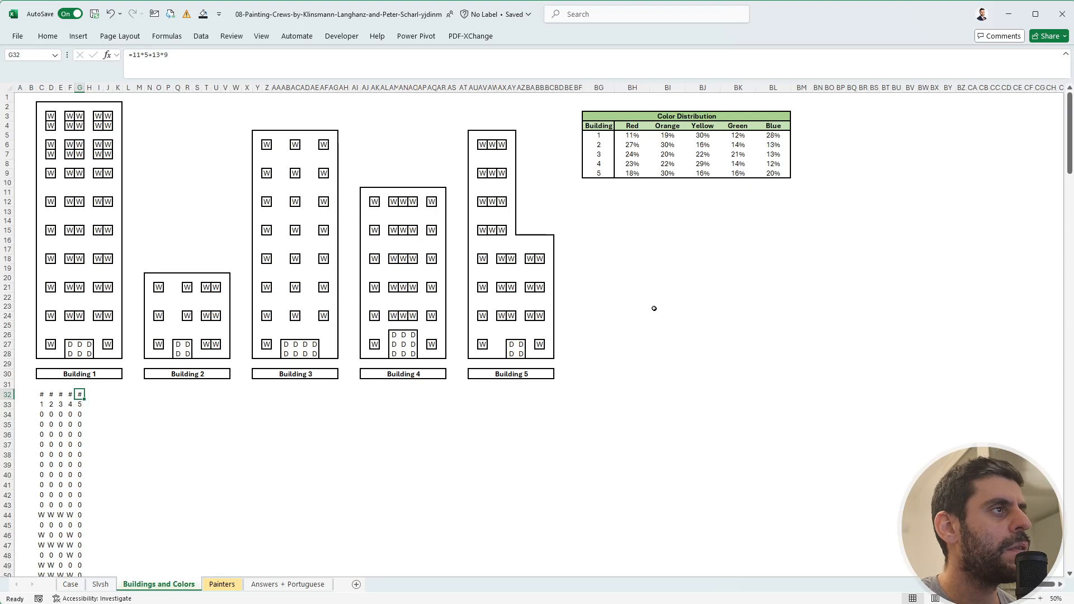
# Enter the headings T, W, D and B in cells BN4 to BQ4, beside the Color Distribution table.
pyautogui.click(819, 126)
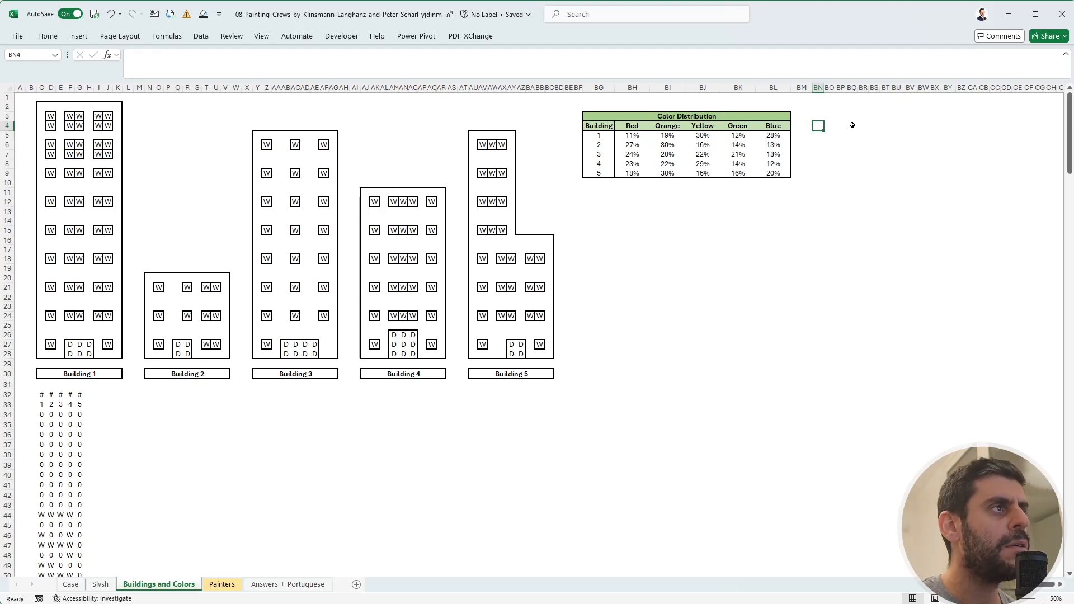
pyautogui.write('T')
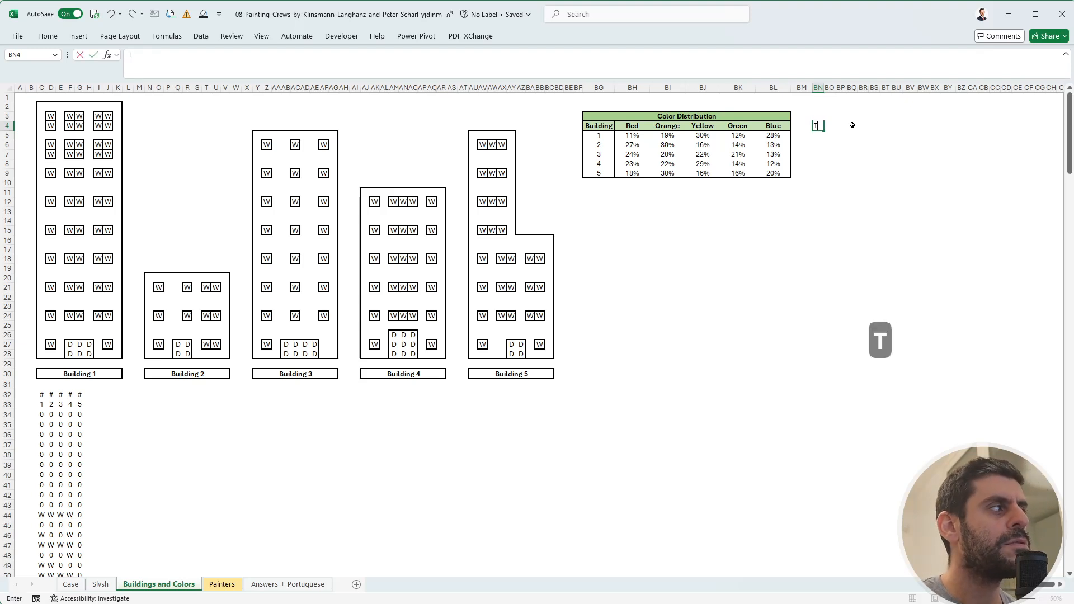
pyautogui.press('Right')
pyautogui.write('W')
pyautogui.press('Right')
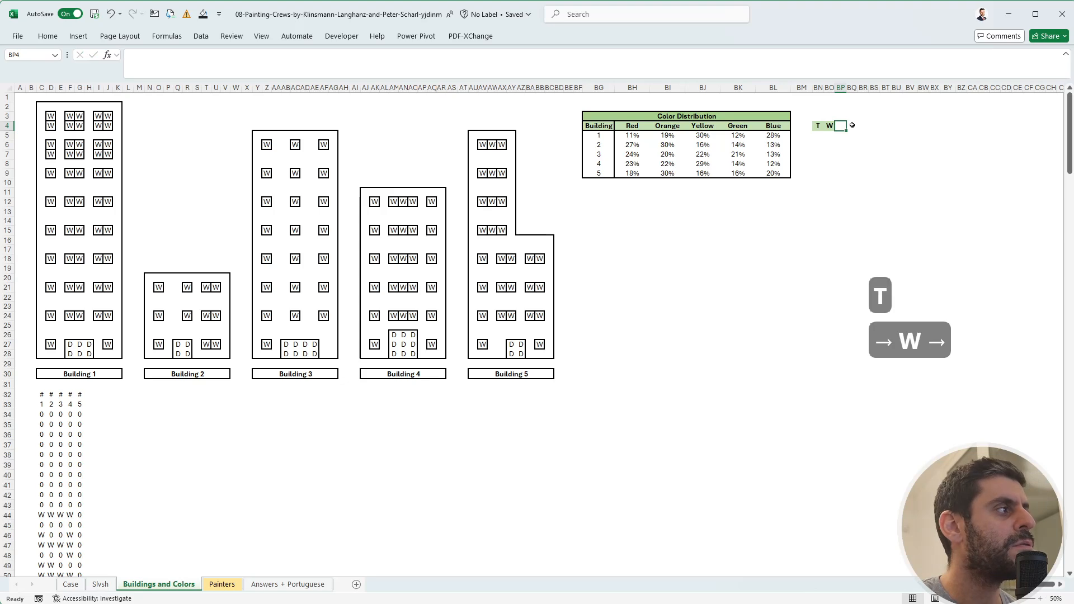
pyautogui.write('D')
pyautogui.press('Right')
pyautogui.write('B')
pyautogui.press('Right')
pyautogui.press('Left')
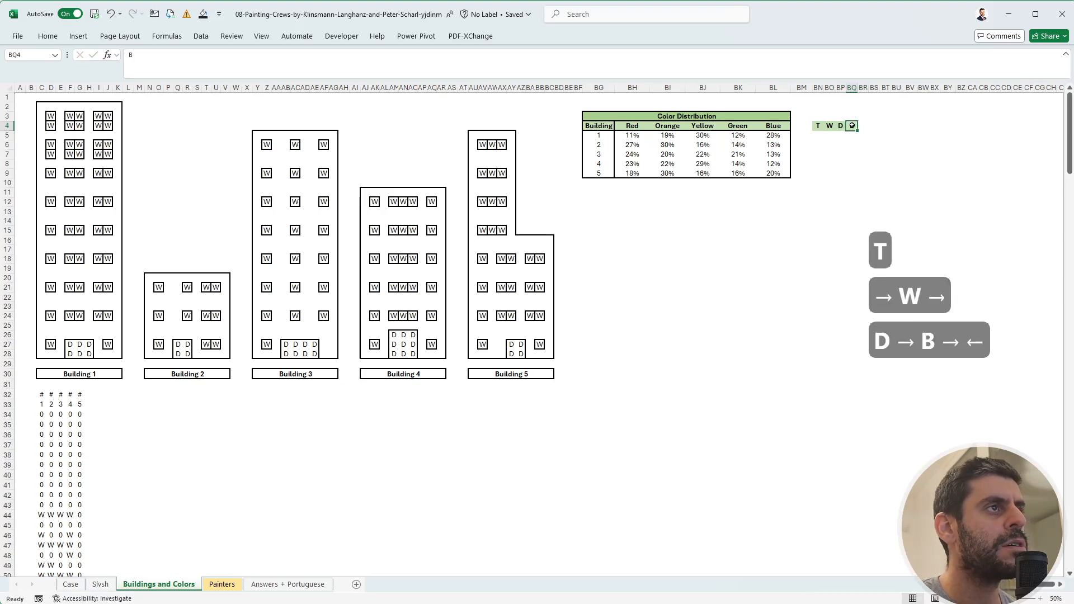
# Bring the five building totals from C32:G32 into the T column, starting at BN5, with TRANSPOSE.
pyautogui.press('Left')
pyautogui.press('Left')
pyautogui.press('Left')
pyautogui.press('Down')
pyautogui.write('+')
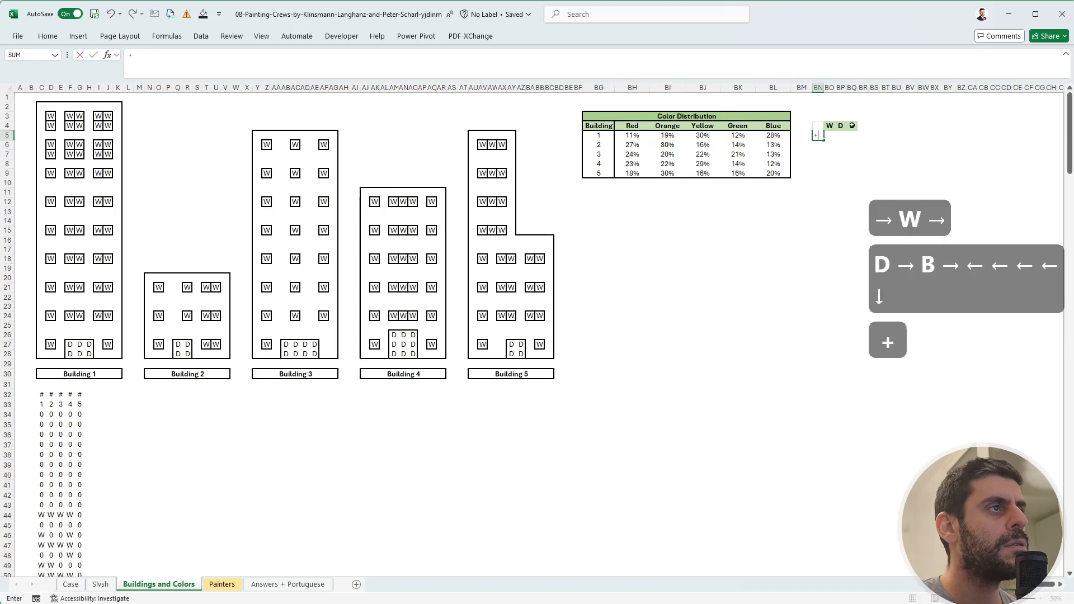
pyautogui.write('tr')
pyautogui.press('Tab')
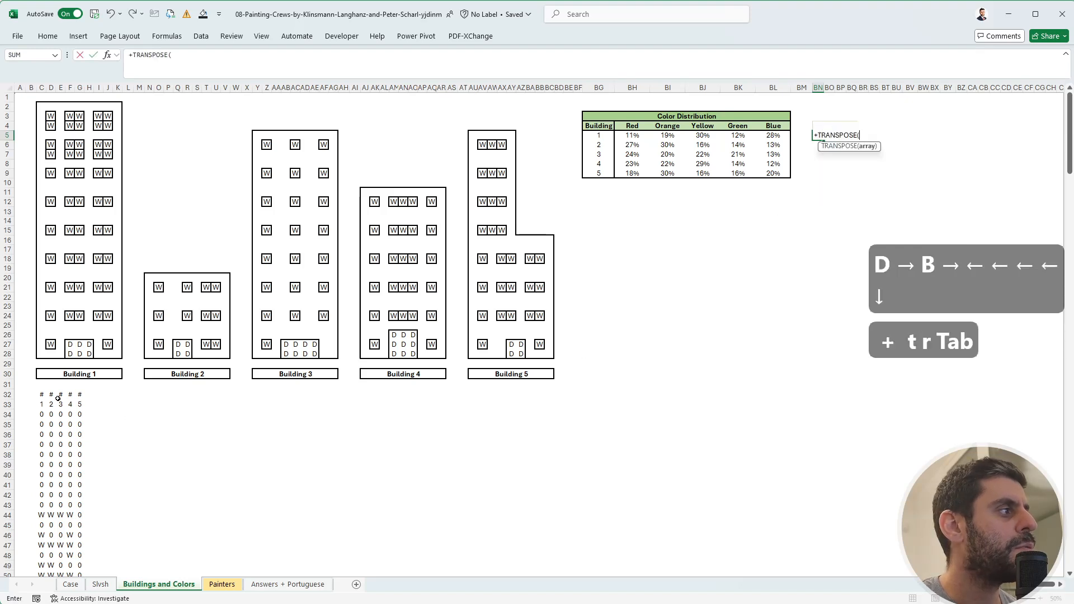
pyautogui.moveTo(41, 396); pyautogui.dragTo(80, 395)
pyautogui.write(')')
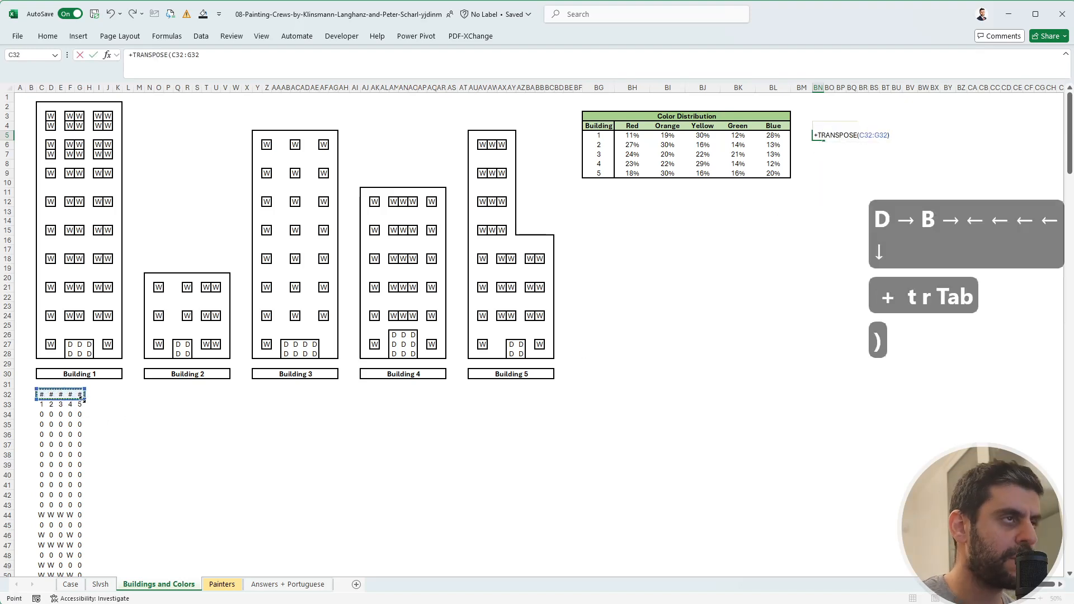
pyautogui.press('Return')
# Start a COUNTIFS formula in BO5 whose criteria range is an INDEX over the absolute range $C$34:$G$276.
pyautogui.press('Up')
pyautogui.press('Right')
pyautogui.write('++')
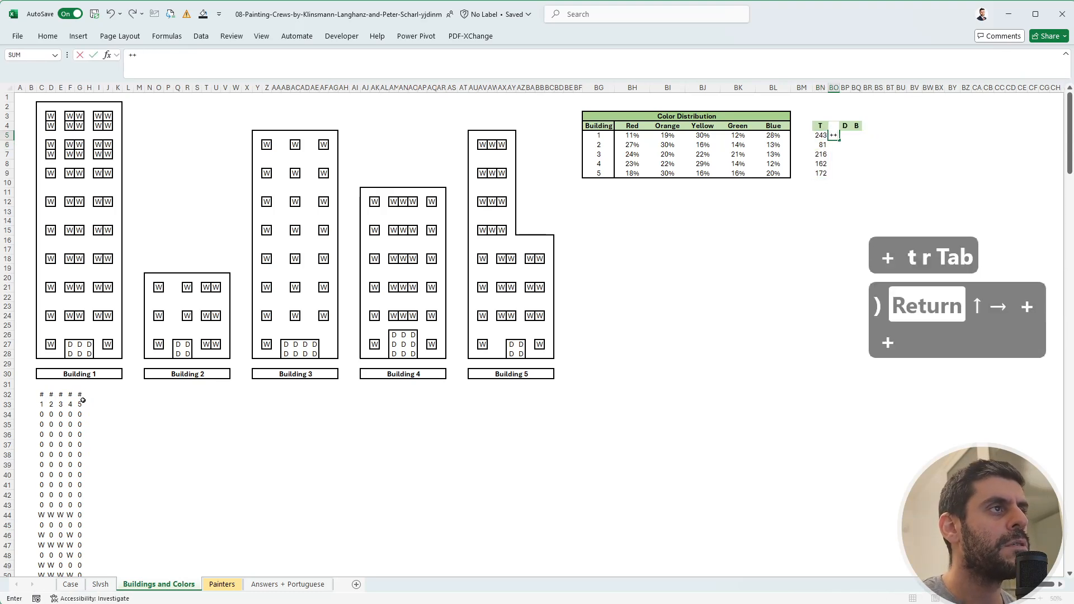
pyautogui.press('BackSpace')
pyautogui.write('coun')
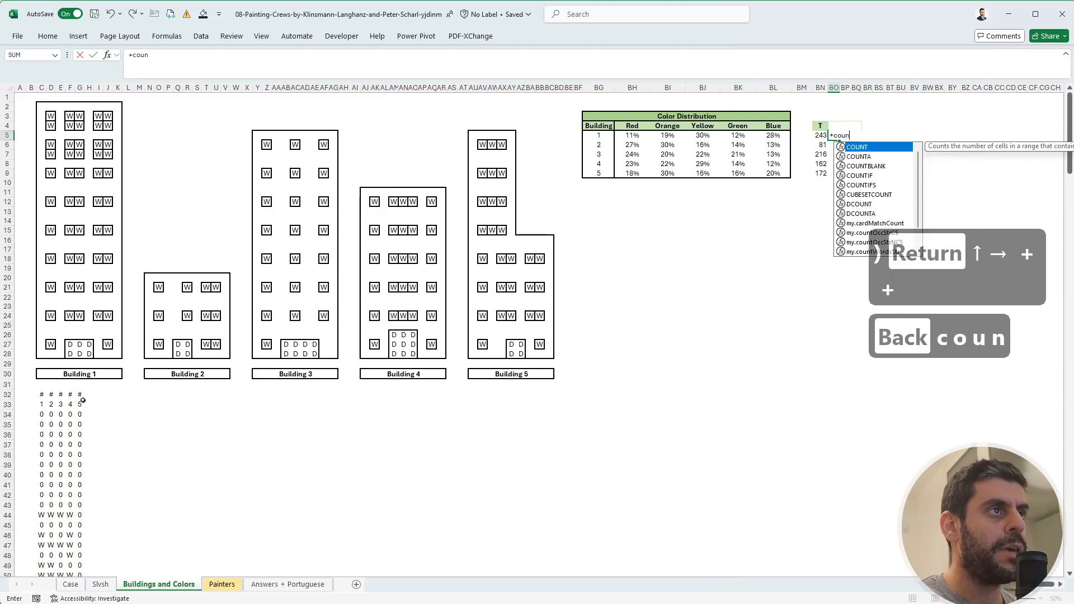
pyautogui.write('ti')
pyautogui.press('Down')
pyautogui.press('Tab')
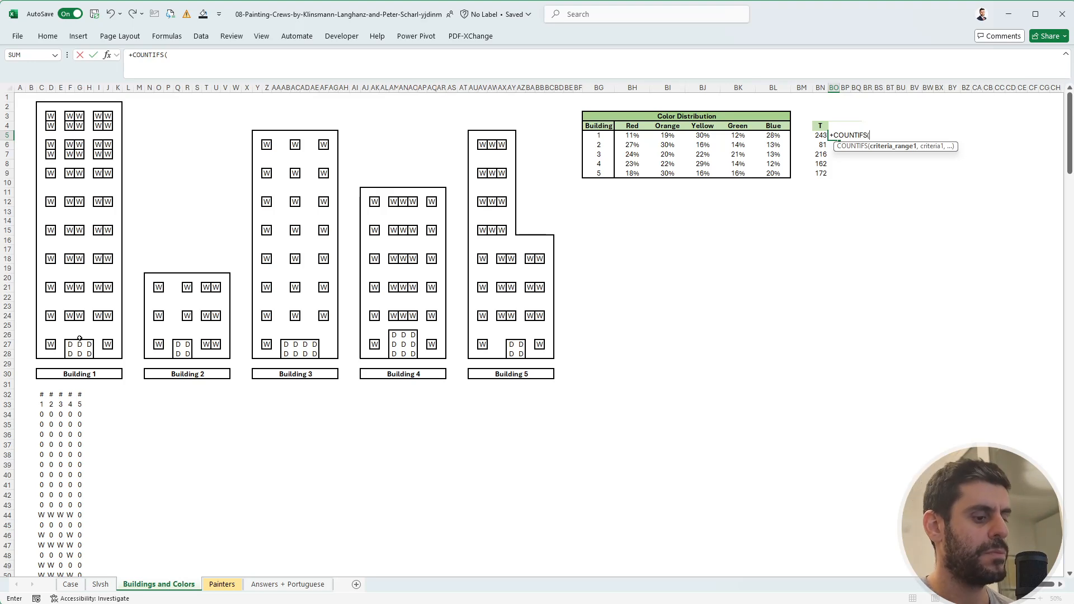
pyautogui.write('ind')
pyautogui.press('Tab')
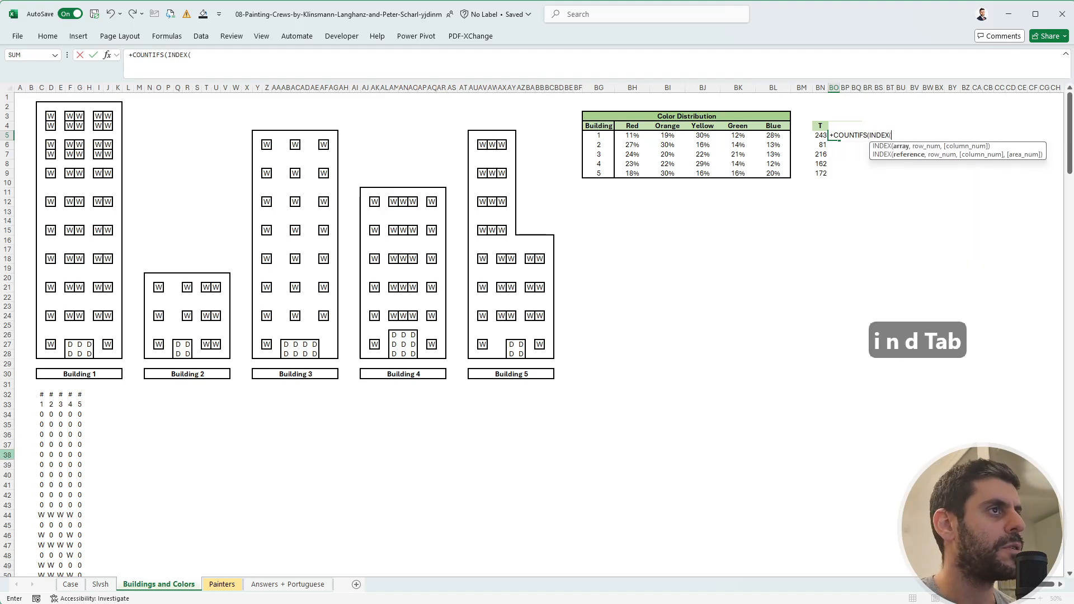
pyautogui.click(41, 414)
pyautogui.hotkey('ctrl', 'shift', 'Right')
pyautogui.hotkey('ctrl', 'shift', 'Down')
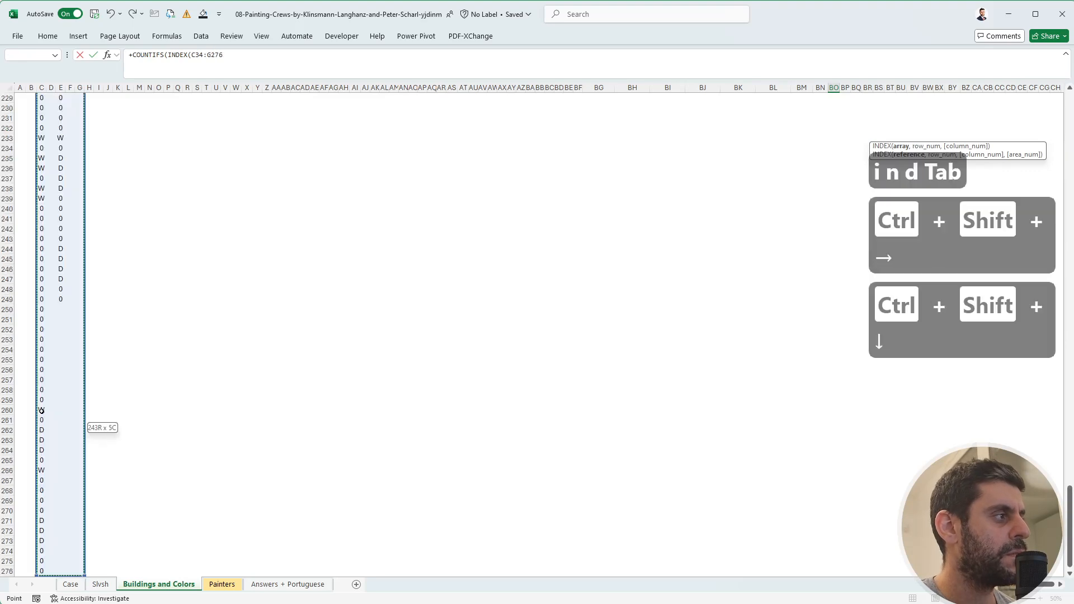
pyautogui.hotkey('shift', 'Down')
pyautogui.hotkey('shift', 'Down')
pyautogui.hotkey('shift', 'Up')
pyautogui.hotkey('shift', 'Up')
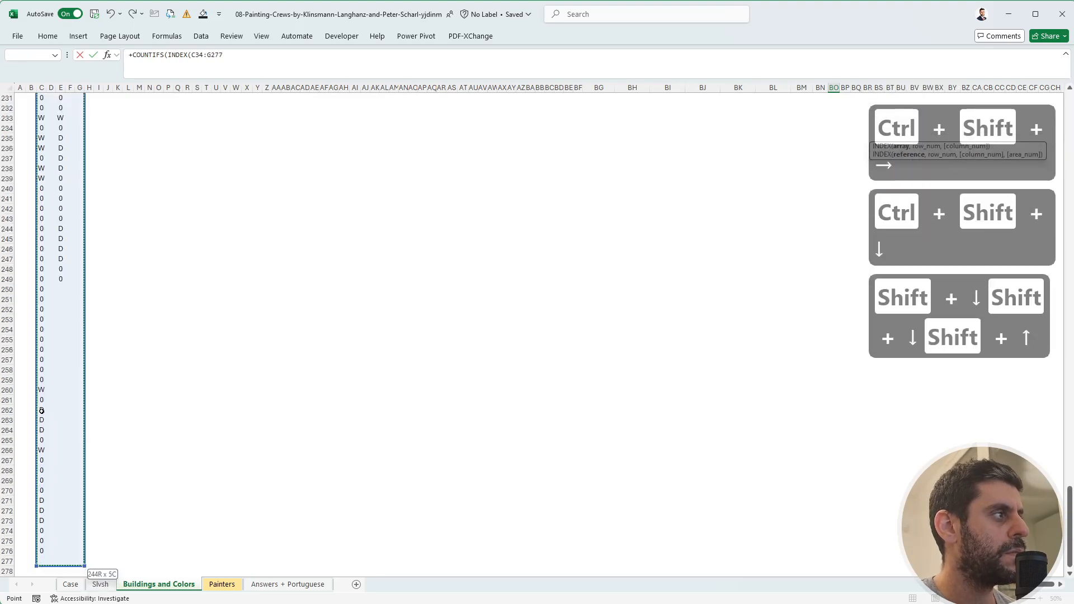
pyautogui.press('F4')
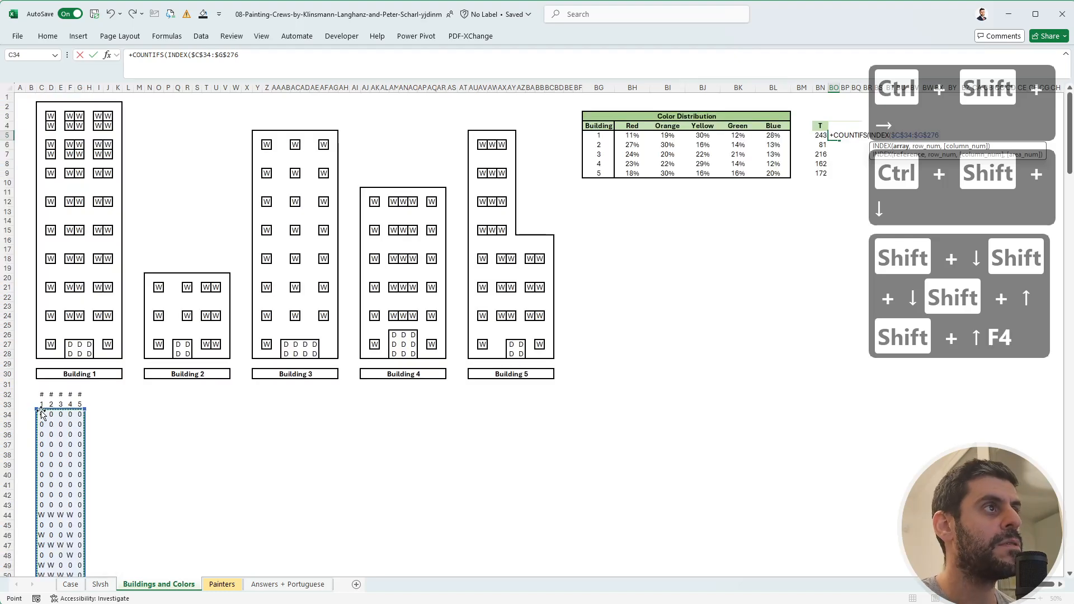
pyautogui.write(',')
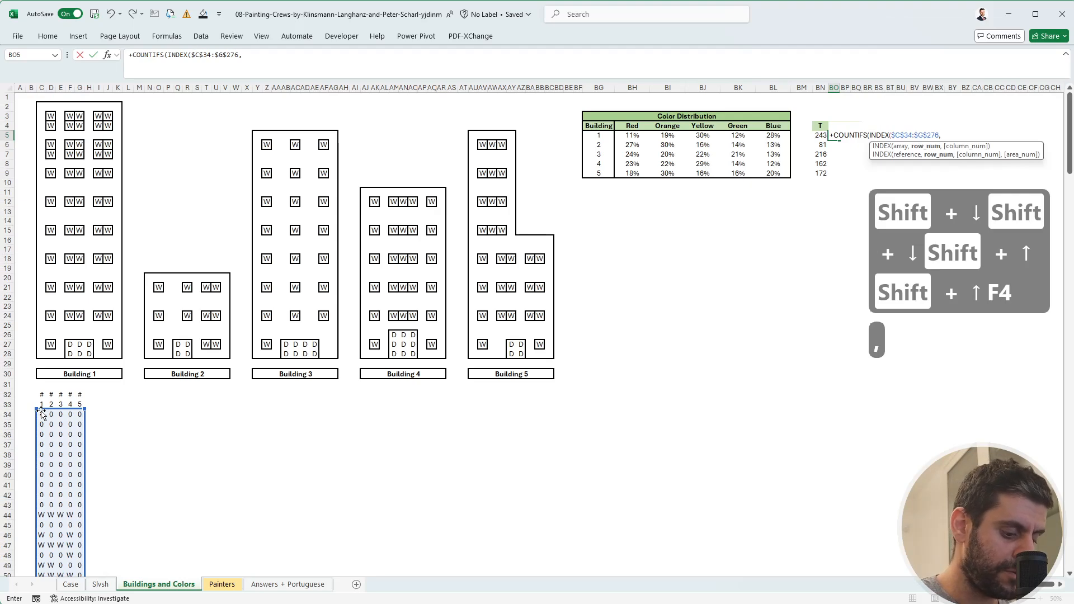
# Complete the BO5 formula with row number 0, column number $BG5 and the criterion "W".
pyautogui.write('0,')
pyautogui.press('Left')
pyautogui.press('Left')
pyautogui.press('Left')
pyautogui.press('Left')
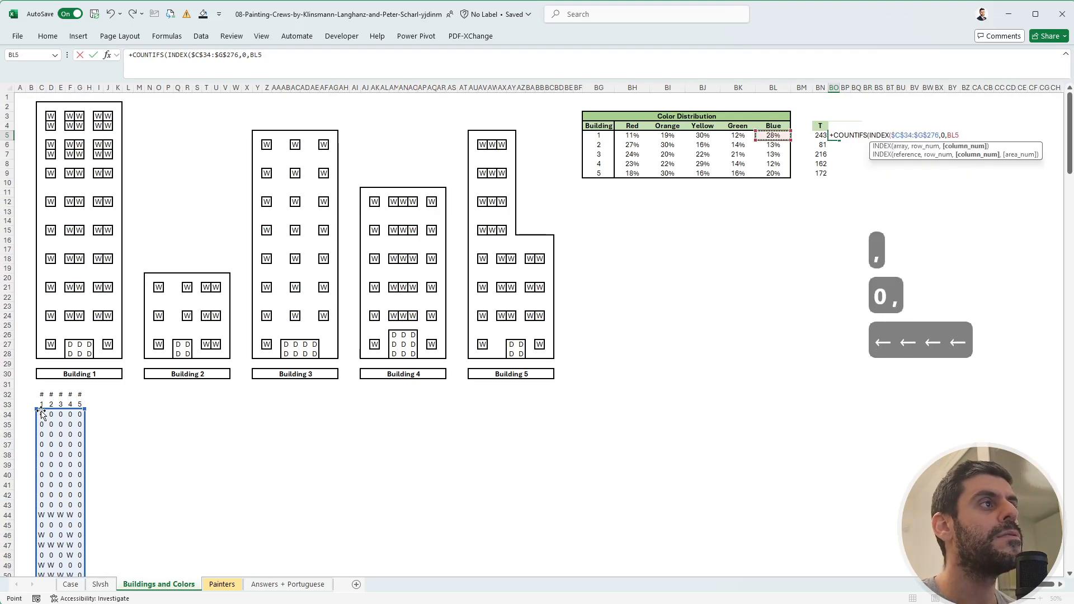
pyautogui.press('Left')
pyautogui.press('Left')
pyautogui.press('Left')
pyautogui.press('Left')
pyautogui.press('Left')
pyautogui.press('Right')
pyautogui.press('F4')
pyautogui.press('F4')
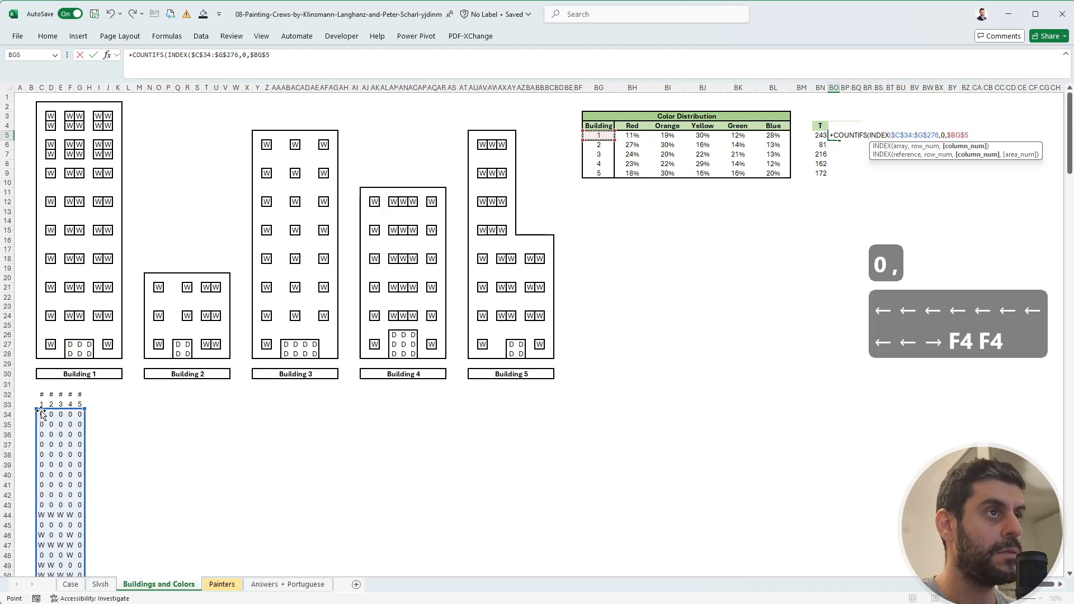
pyautogui.press('F4')
pyautogui.write('),')
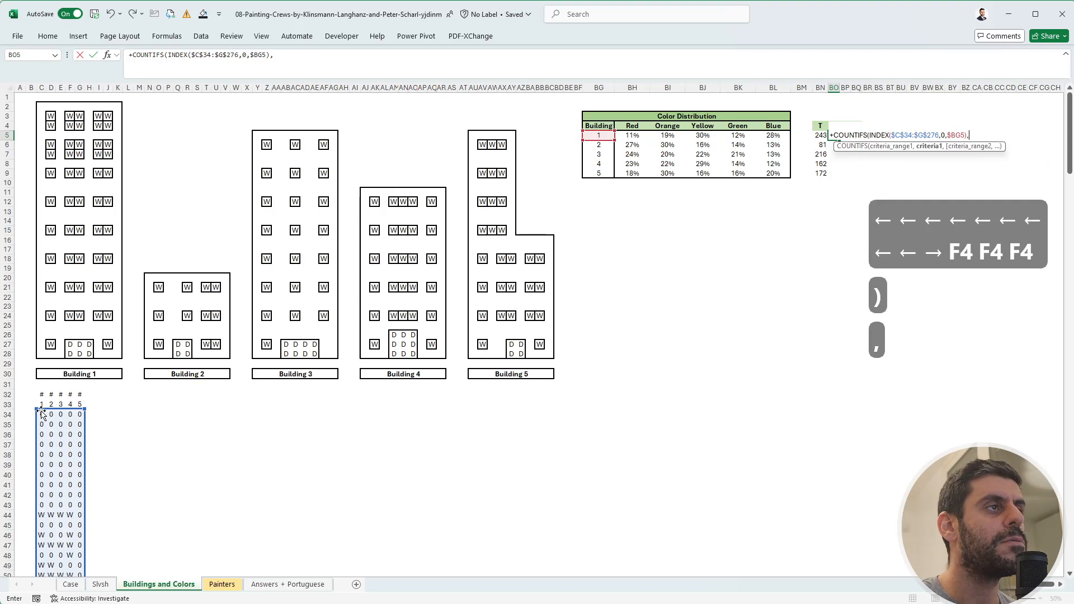
pyautogui.write('"W"')
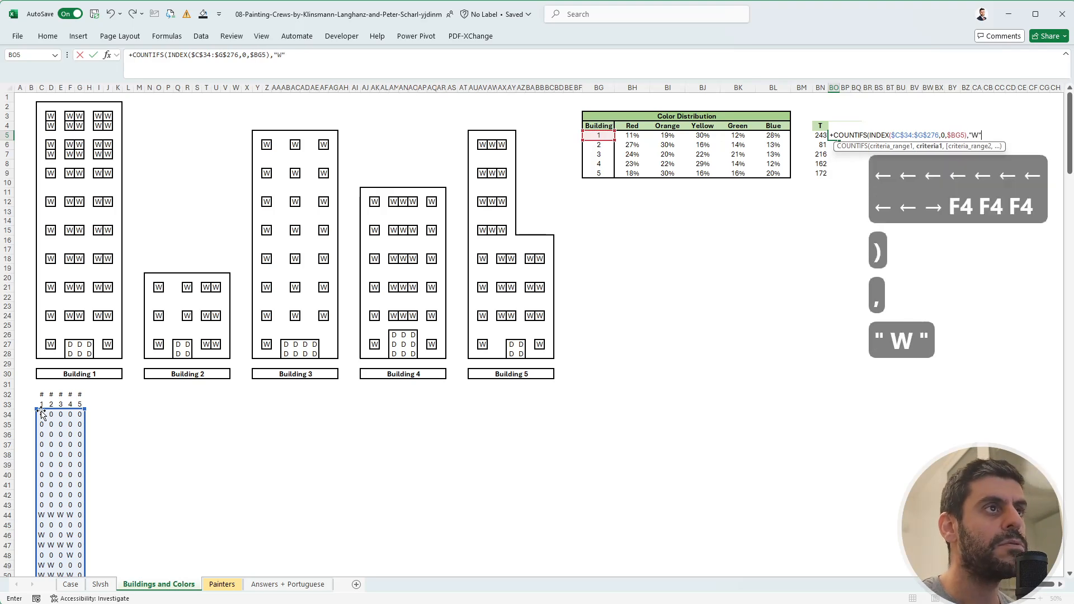
pyautogui.write(')')
pyautogui.press('Return')
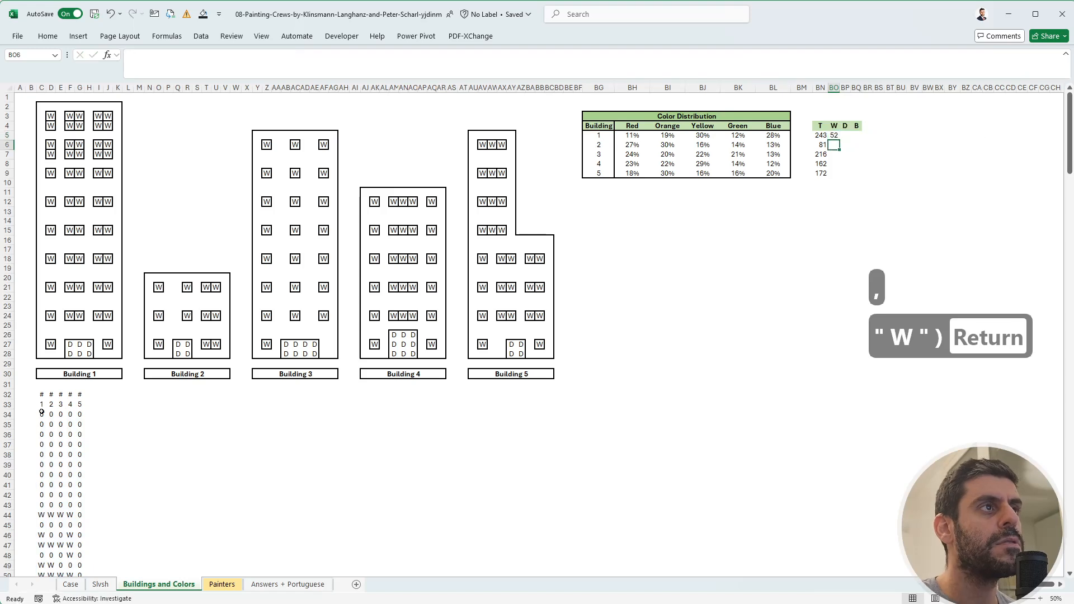
# Copy the window-count formula into BP5 and change its criterion to "D".
pyautogui.press('Up')
pyautogui.press('Right')
pyautogui.hotkey('ctrl', 'r')
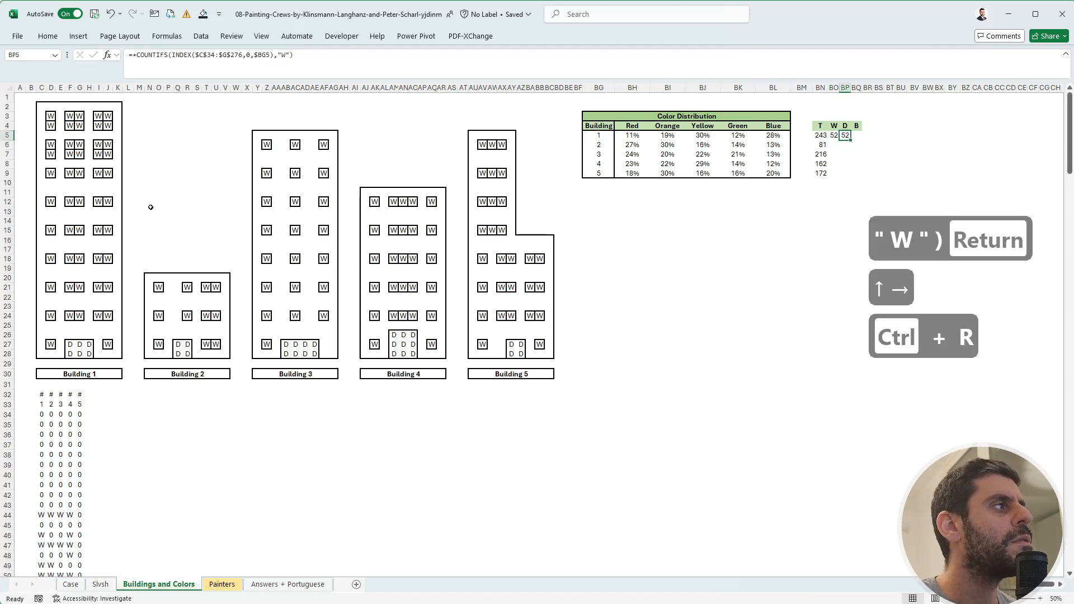
pyautogui.doubleClick(285, 56)
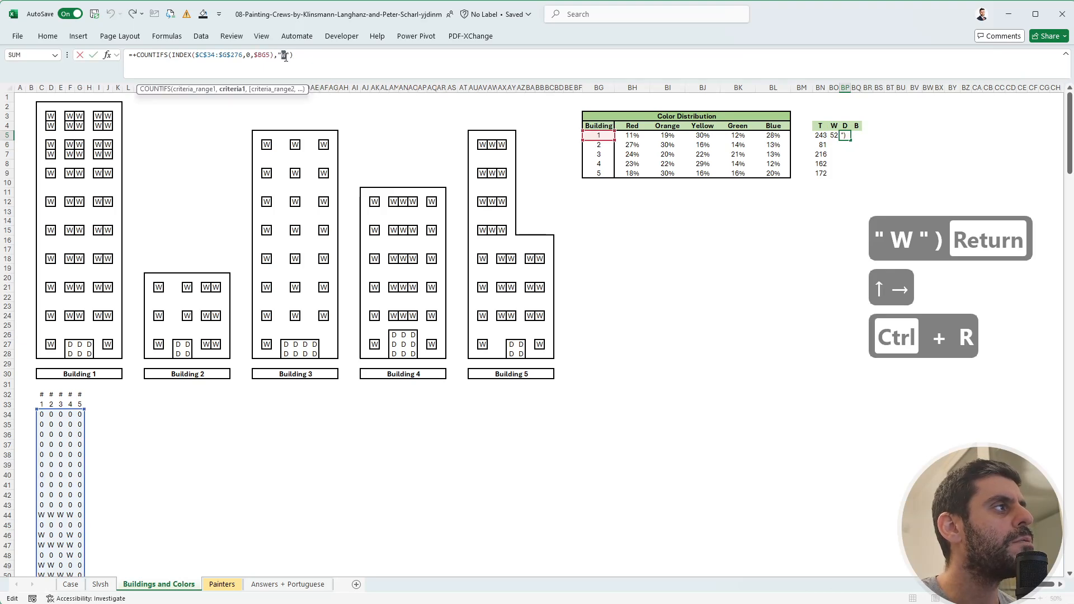
pyautogui.write('D')
pyautogui.press('Return')
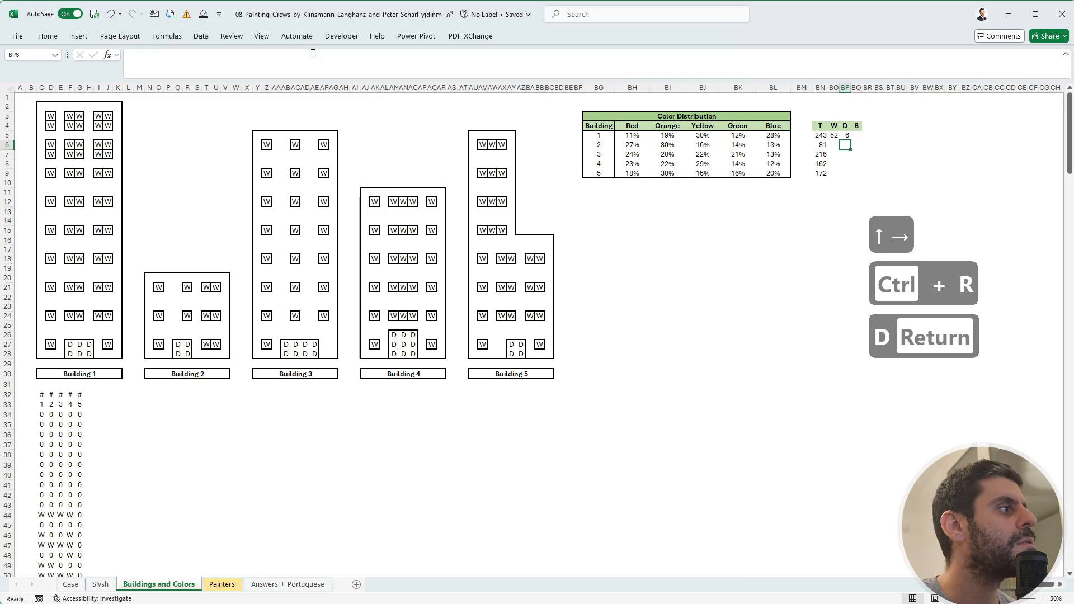
# Calculate Building 1's block count in BQ5 as +BN5-BO5-BP5.
pyautogui.press('Up')
pyautogui.press('Right')
pyautogui.write('+')
pyautogui.press('Left')
pyautogui.press('Left')
pyautogui.press('Left')
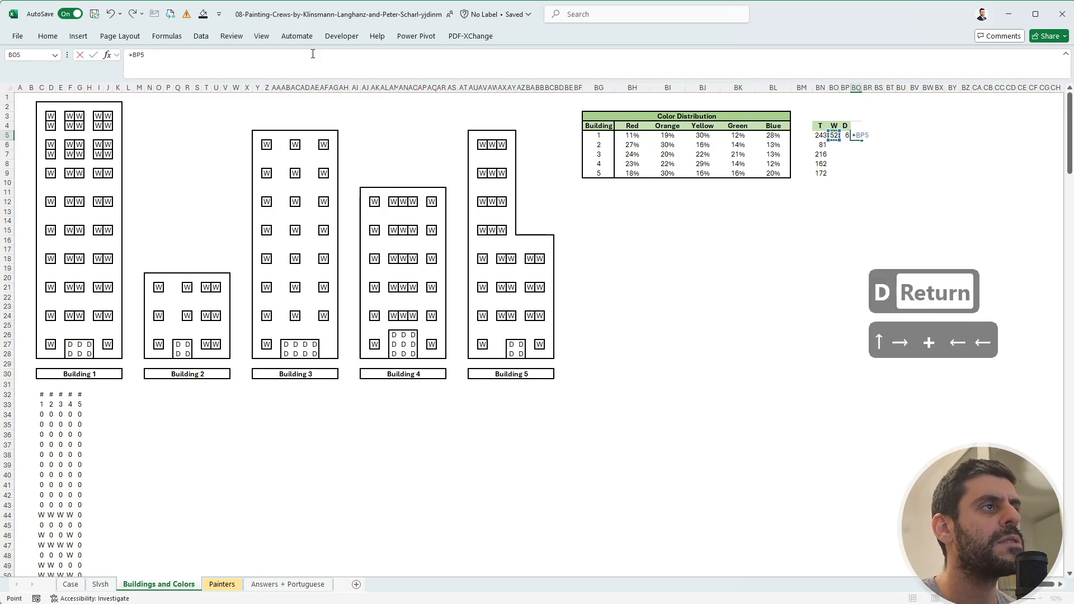
pyautogui.write('-')
pyautogui.press('Left')
pyautogui.press('Left')
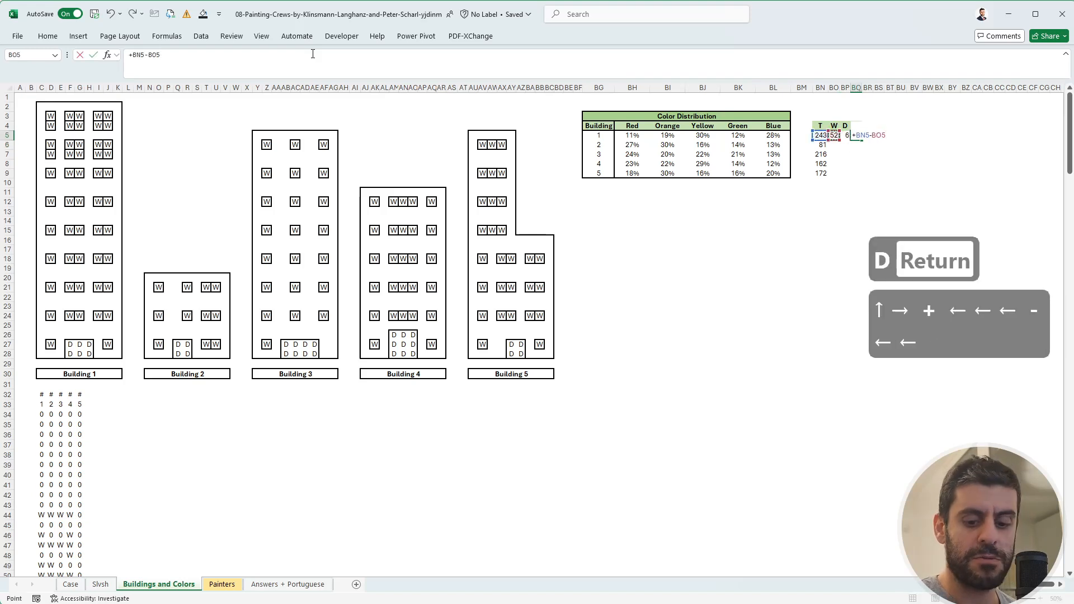
pyautogui.write('-')
pyautogui.press('Left')
pyautogui.press('Return')
# Fill the window-count formula from BO5 down to BO9 for the remaining buildings.
pyautogui.press('Left')
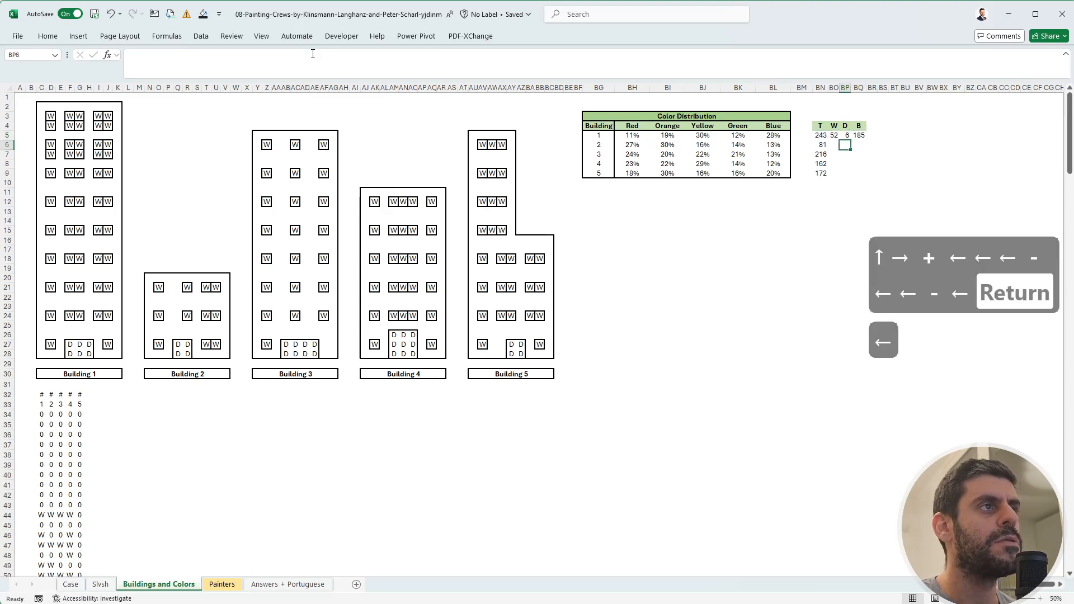
pyautogui.press('Left')
pyautogui.hotkey('ctrl', 'd')
pyautogui.press('Down')
pyautogui.hotkey('ctrl', 'd')
pyautogui.press('Down')
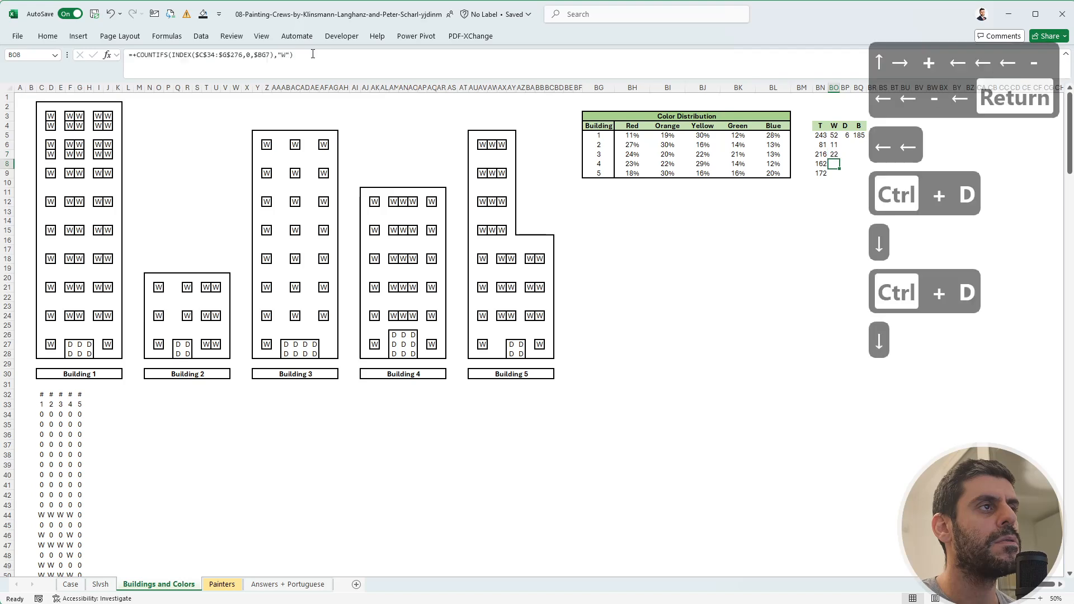
pyautogui.hotkey('ctrl', 'd')
pyautogui.press('Down')
pyautogui.hotkey('ctrl', 'd')
pyautogui.press('Right')
pyautogui.press('Up')
pyautogui.press('Up')
pyautogui.press('Up')
pyautogui.press('Up')
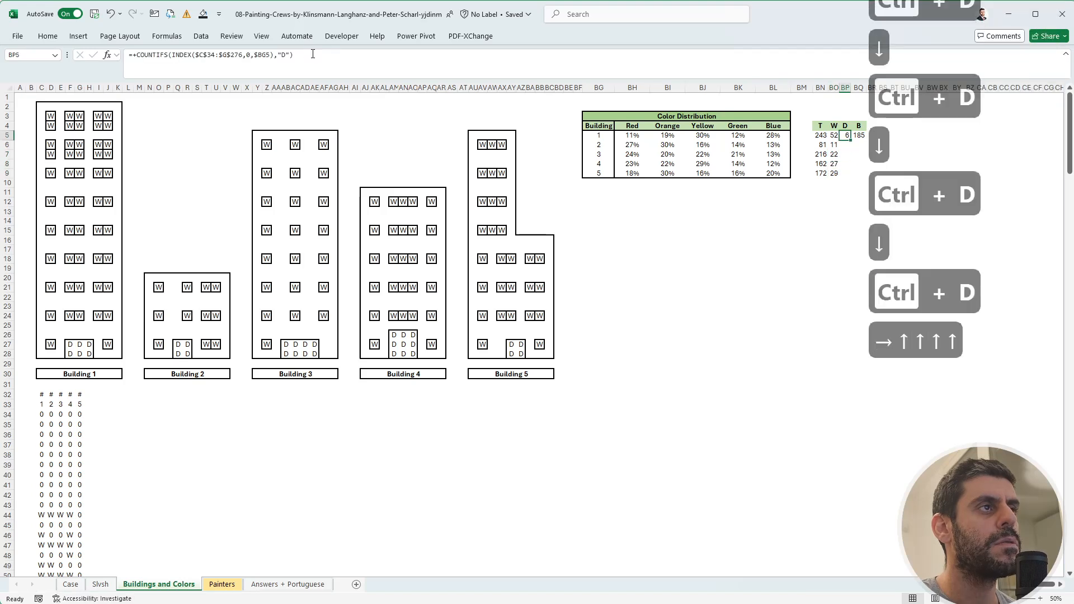
pyautogui.press('Down')
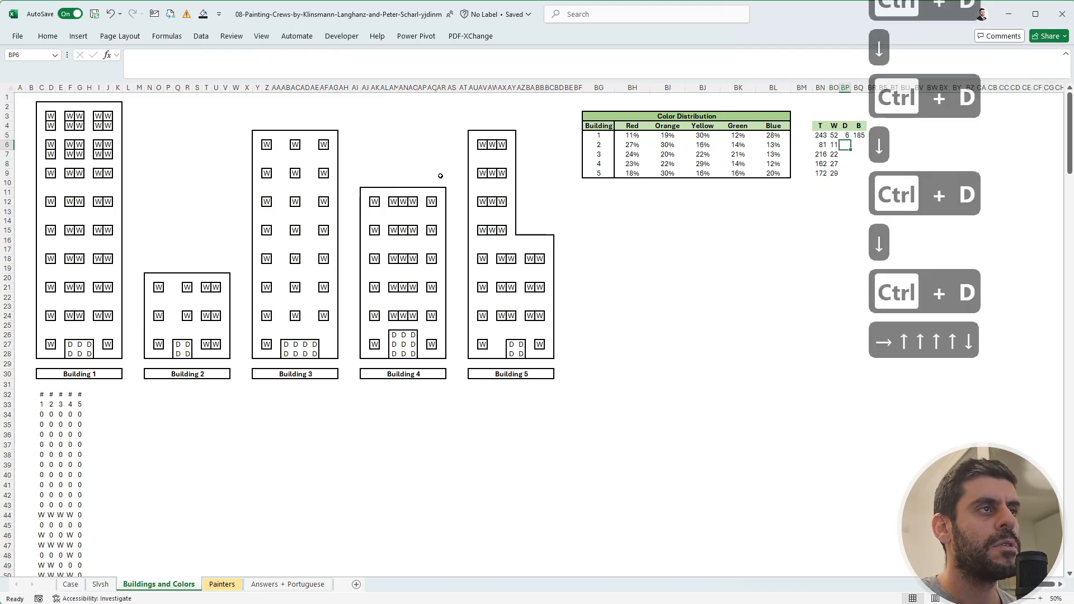
pyautogui.press('Right')
pyautogui.press('Right')
pyautogui.press('Right')
pyautogui.press('Right')
pyautogui.press('Right')
pyautogui.press('Right')
pyautogui.press('Right')
pyautogui.press('Right')
pyautogui.press('Right')
pyautogui.press('Right')
pyautogui.press('Right')
pyautogui.press('Right')
pyautogui.press('Right')
pyautogui.press('Right')
pyautogui.press('Right')
pyautogui.press('Right')
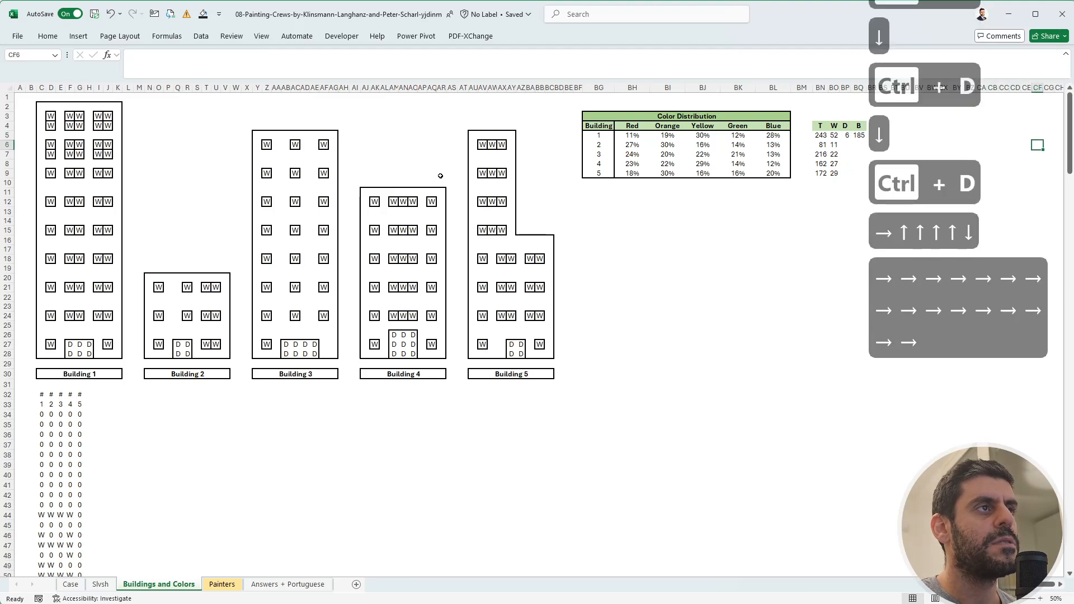
pyautogui.press('Right')
pyautogui.press('Right')
pyautogui.press('Right')
pyautogui.press('Right')
pyautogui.press('Left')
pyautogui.press('Left')
pyautogui.press('Left')
pyautogui.press('Left')
pyautogui.press('Left')
pyautogui.press('Left')
pyautogui.press('Left')
pyautogui.press('Left')
pyautogui.press('Left')
pyautogui.press('Left')
pyautogui.press('Left')
pyautogui.press('Left')
pyautogui.press('Left')
pyautogui.press('Left')
pyautogui.press('Left')
pyautogui.press('Left')
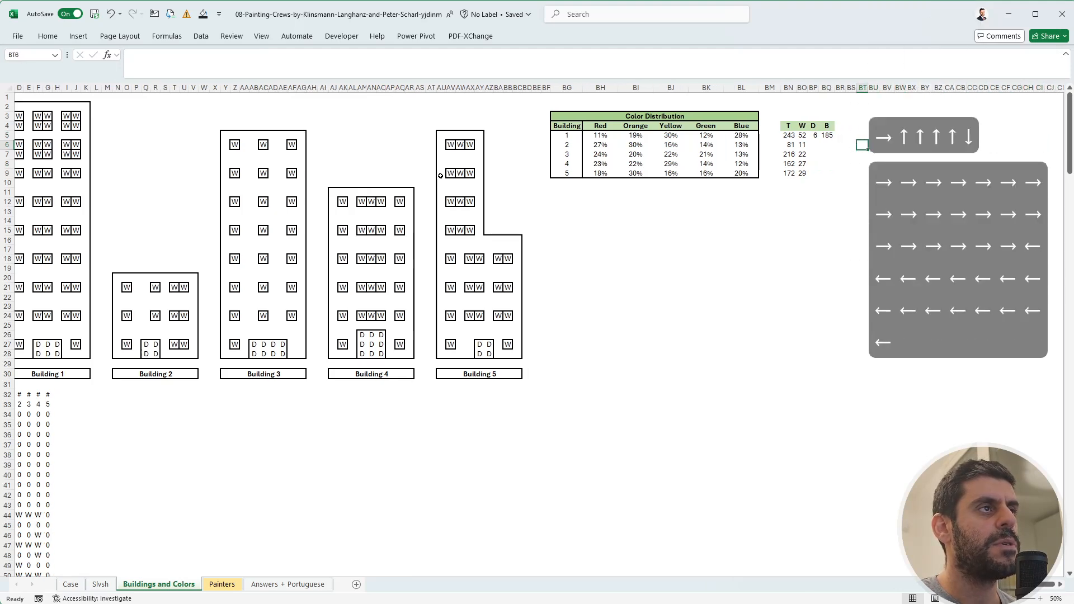
# Copy the door and block formulas in BP5:BQ5 down through row 9.
pyautogui.press('Left')
pyautogui.press('Left')
pyautogui.press('Left')
pyautogui.press('Left')
pyautogui.press('Up')
pyautogui.hotkey('shift', 'Right')
pyautogui.hotkey('ctrl', 'c')
pyautogui.press('Left')
pyautogui.hotkey('ctrl', 'Down')
pyautogui.press('Right')
pyautogui.hotkey('ctrl', 'shift', 'Up')
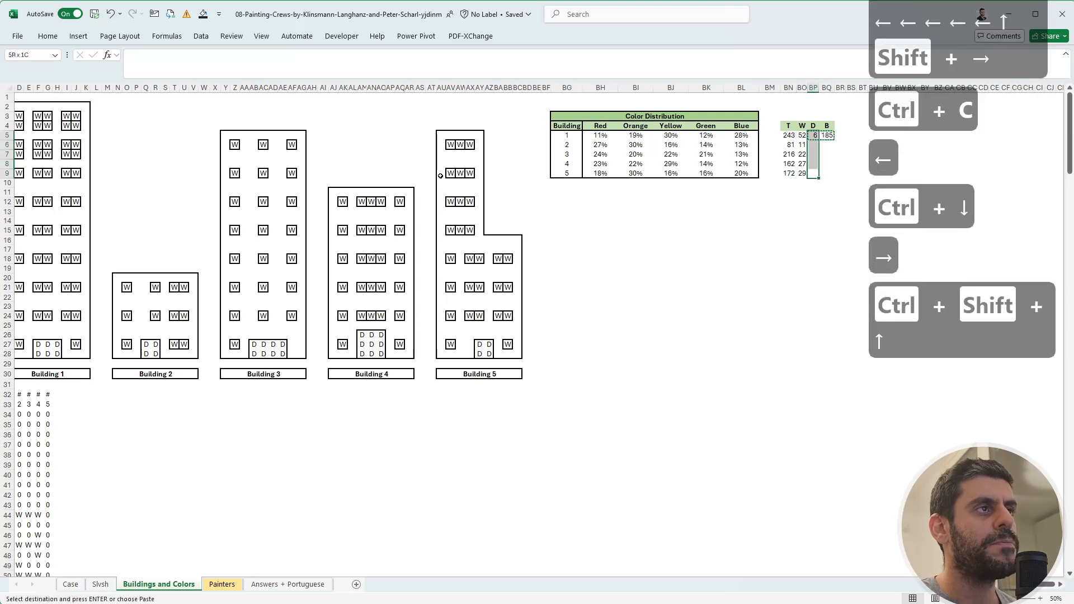
pyautogui.hotkey('ctrl', 'v')
pyautogui.press('Escape')
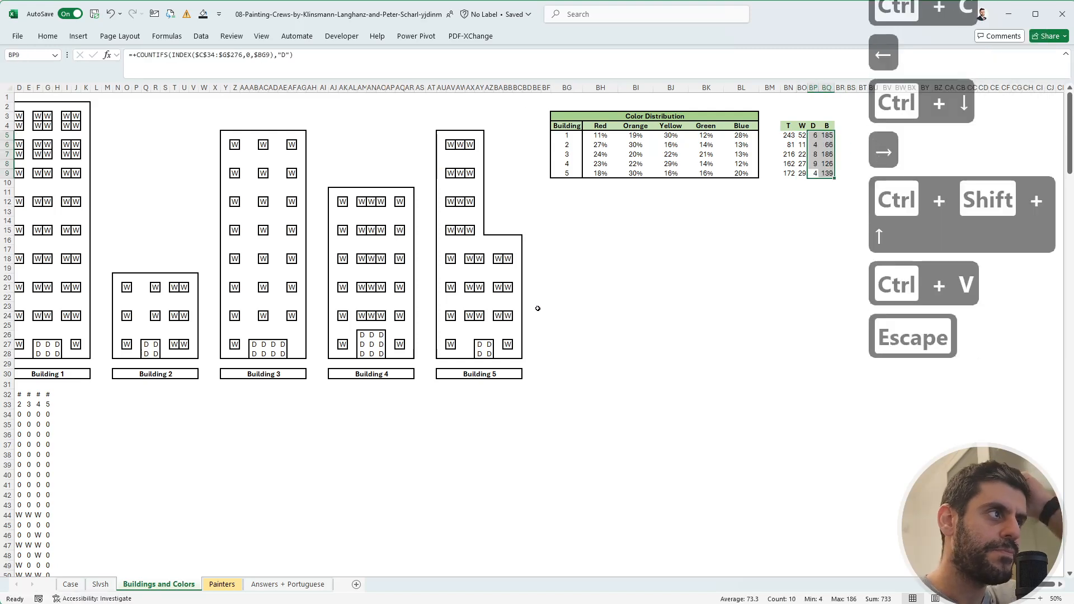
# Go to the Case sheet and examine the Level 1 Example1 answer formula in E47.
pyautogui.click(544, 326)
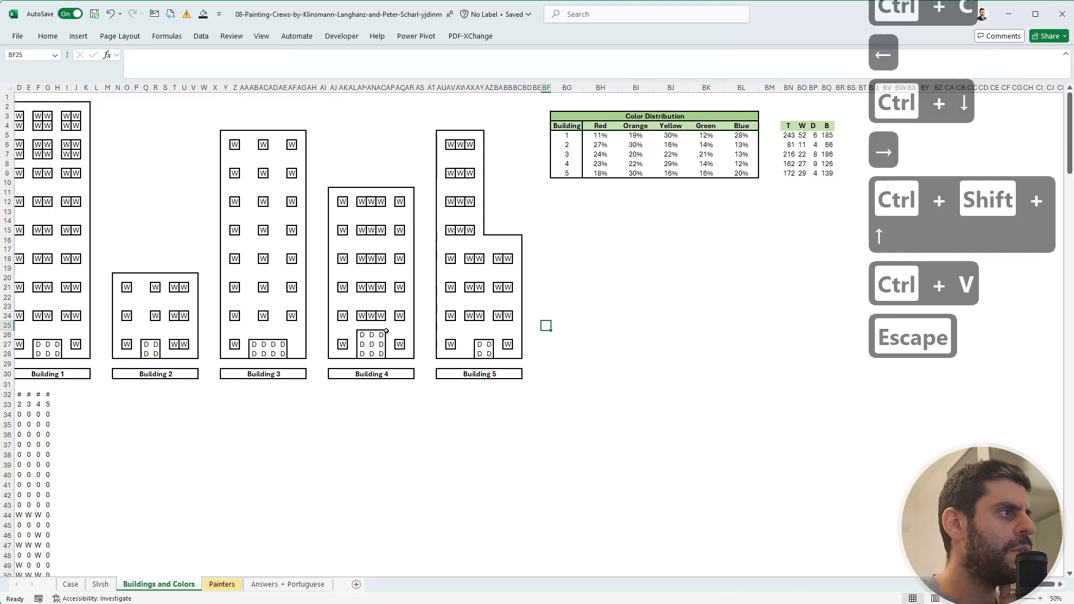
pyautogui.click(369, 336)
pyautogui.click(545, 316)
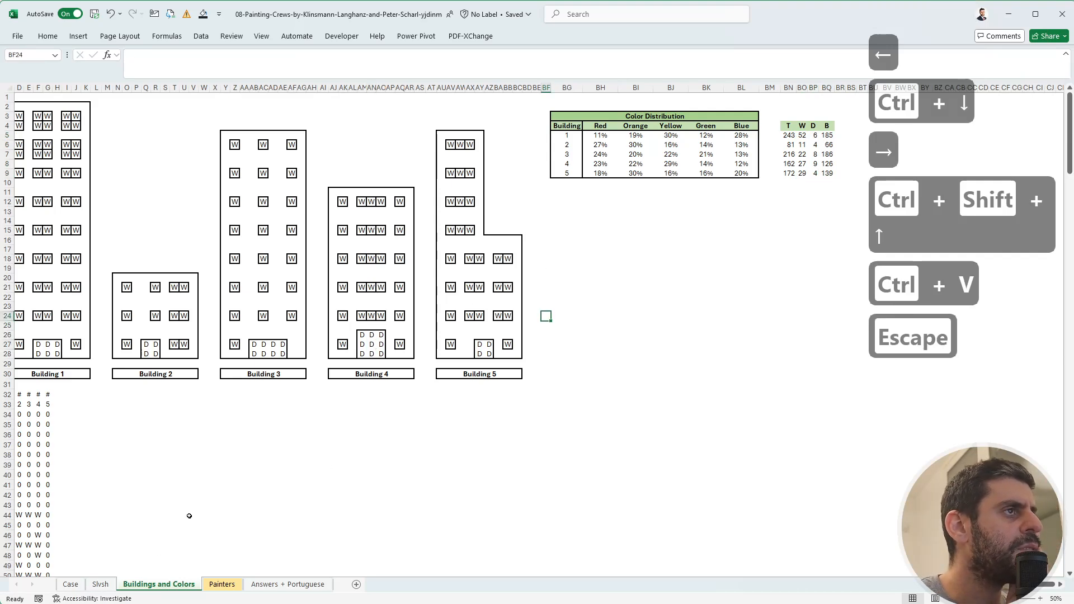
pyautogui.click(71, 584)
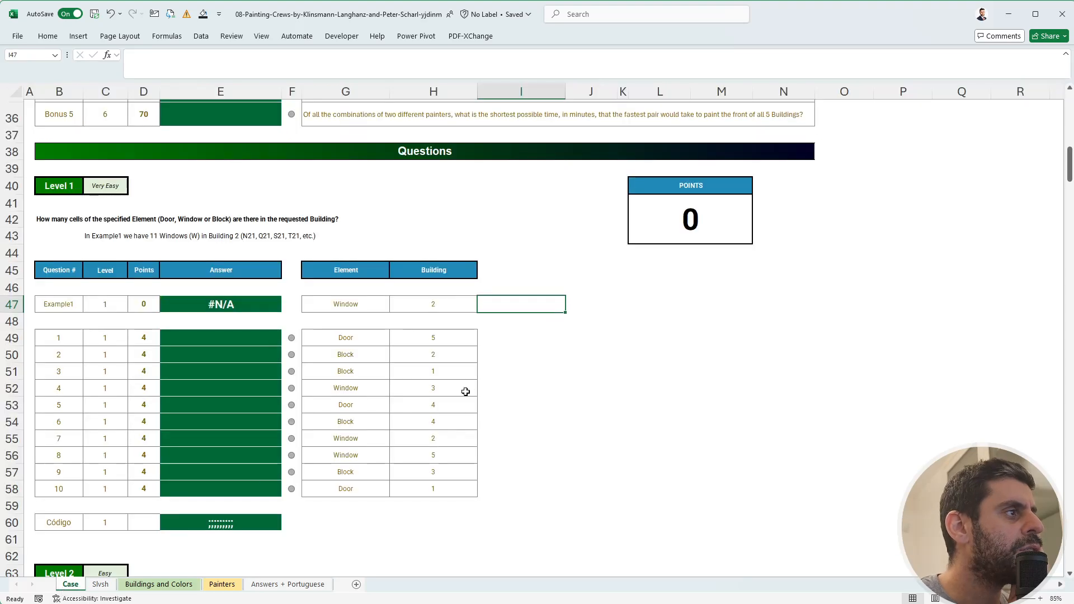
pyautogui.click(255, 309)
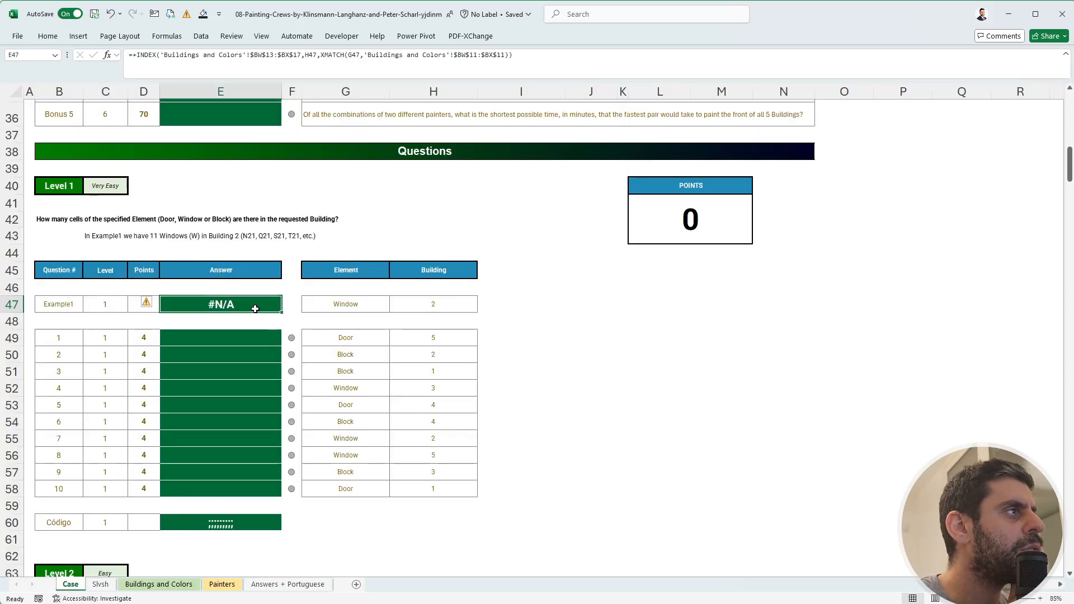
pyautogui.scroll(-4, 252, 392)
pyautogui.click(228, 508)
pyautogui.scroll(4, 234, 358)
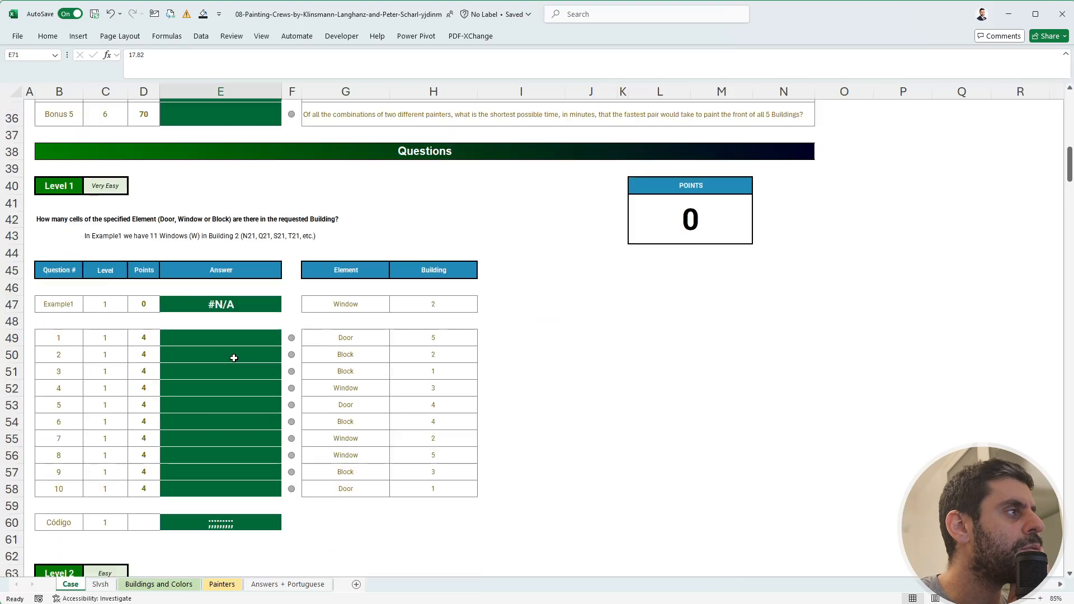
pyautogui.click(234, 302)
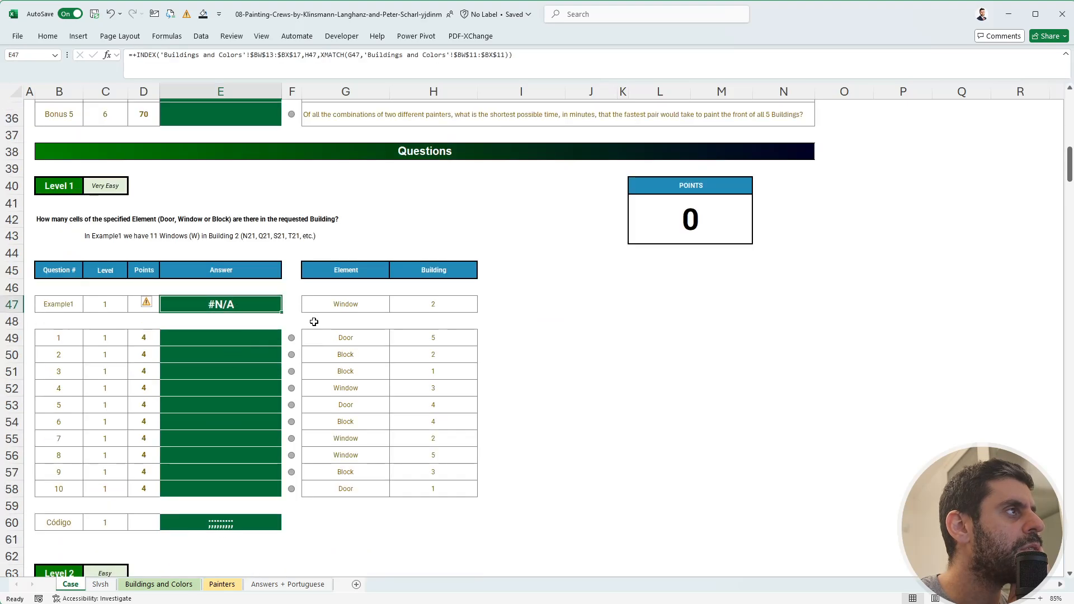
# Clear the Example1 answer in E47 and extract the element's first letter in I47 with +LEFT(G47).
pyautogui.press('Delete')
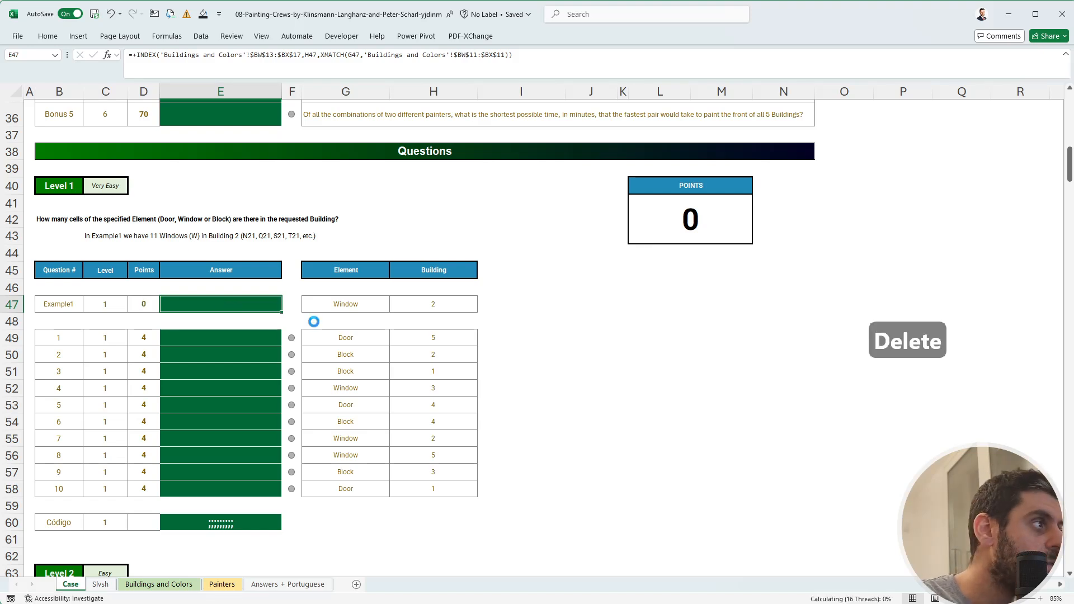
pyautogui.click(514, 302)
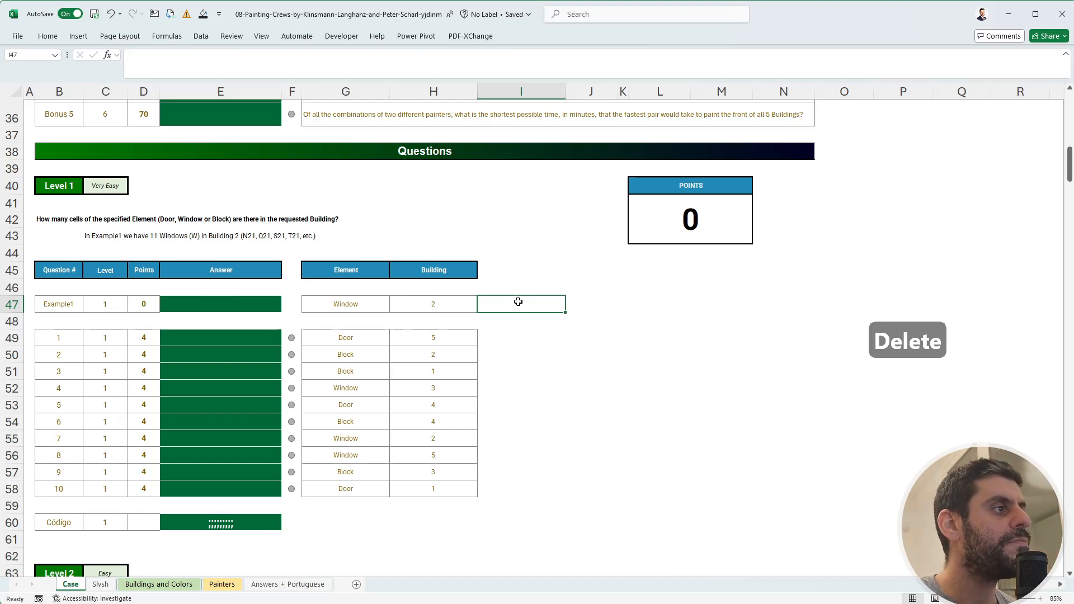
pyautogui.write('+le')
pyautogui.press('Tab')
pyautogui.press('Left')
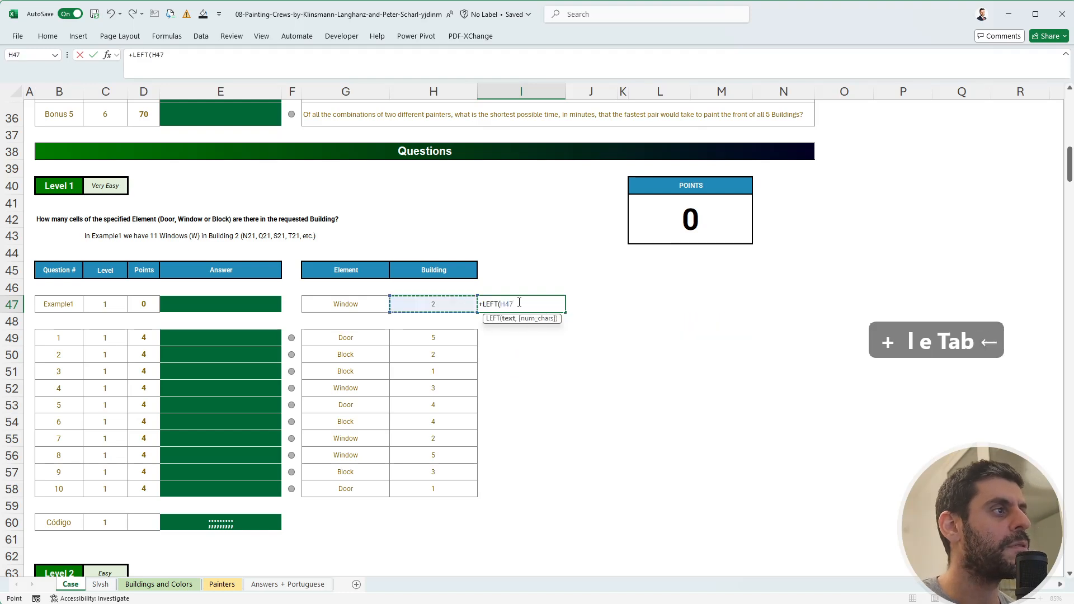
pyautogui.press('Left')
pyautogui.write(')')
pyautogui.press('Return')
# Copy the first-letter formula from I47 to I49:I58 for all ten Level 1 questions.
pyautogui.press('Up')
pyautogui.hotkey('ctrl', 'c')
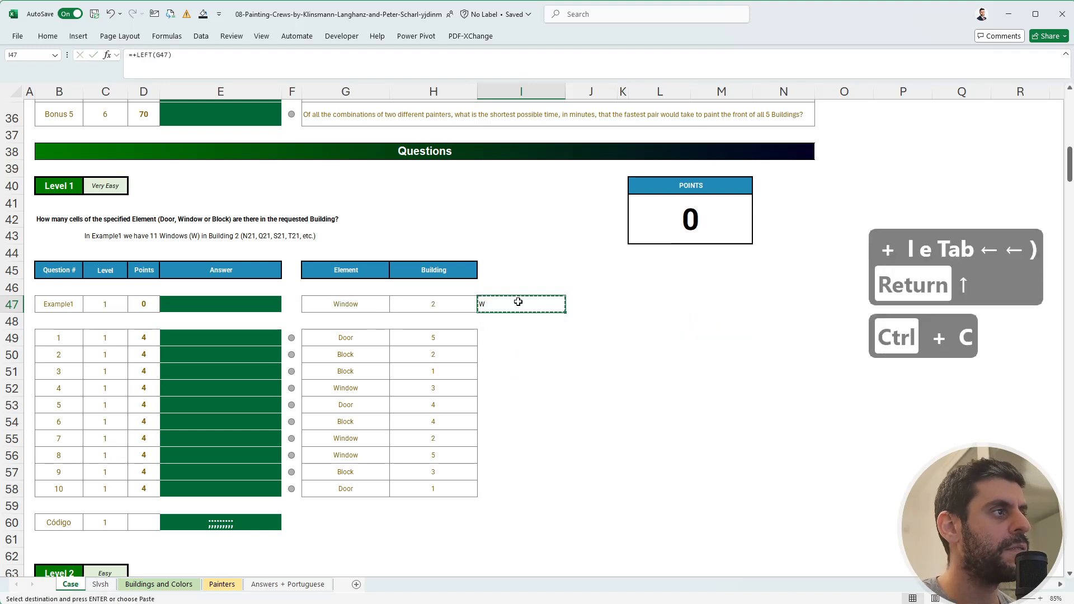
pyautogui.press('Left')
pyautogui.hotkey('ctrl', 'Down')
pyautogui.hotkey('ctrl', 'Down')
pyautogui.press('Right')
pyautogui.hotkey('ctrl', 'shift', 'Up')
pyautogui.hotkey('shift', 'Down')
pyautogui.hotkey('shift', 'Down')
pyautogui.hotkey('ctrl', 'v')
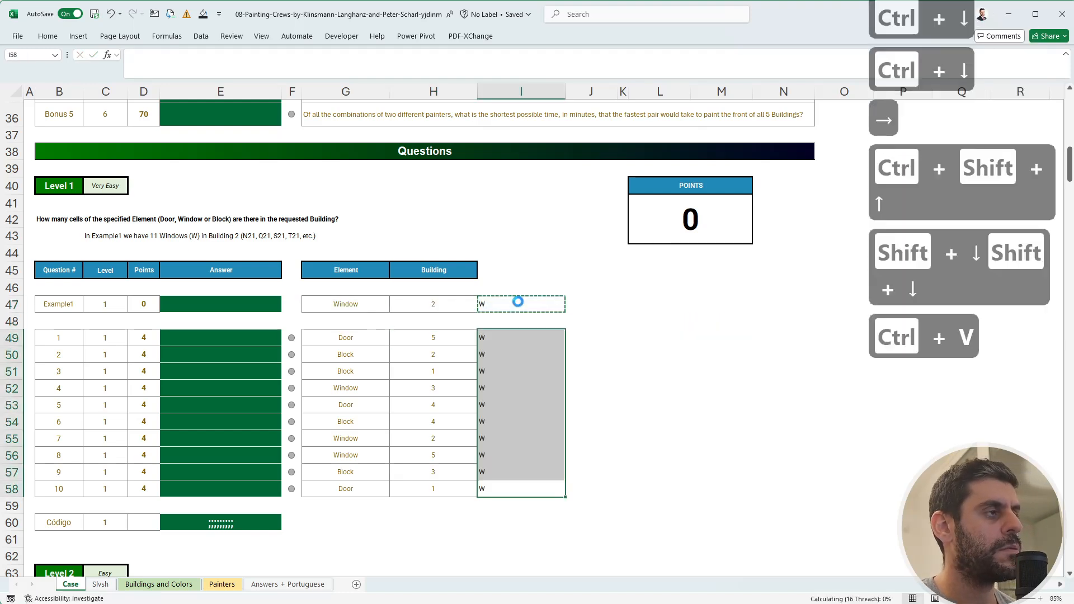
pyautogui.press('Escape')
# Start an INDEX formula in J47 using 'Buildings and Colors'!$BN$5:$BQ$9 as the array.
pyautogui.hotkey('ctrl', 'Up')
pyautogui.press('Up')
pyautogui.press('Up')
pyautogui.press('Right')
pyautogui.write('+')
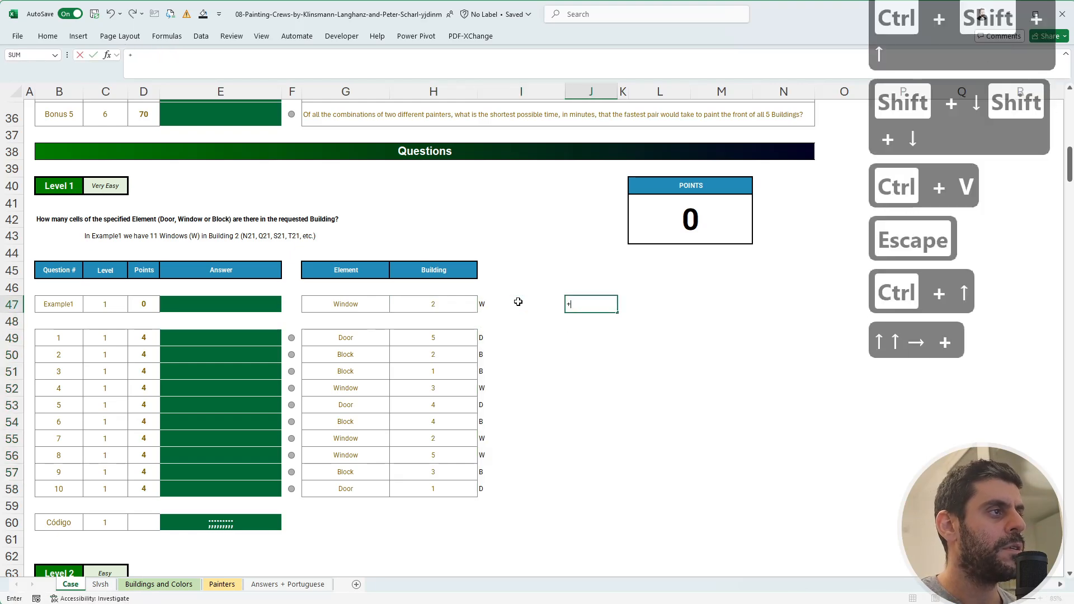
pyautogui.write('ind')
pyautogui.press('Tab')
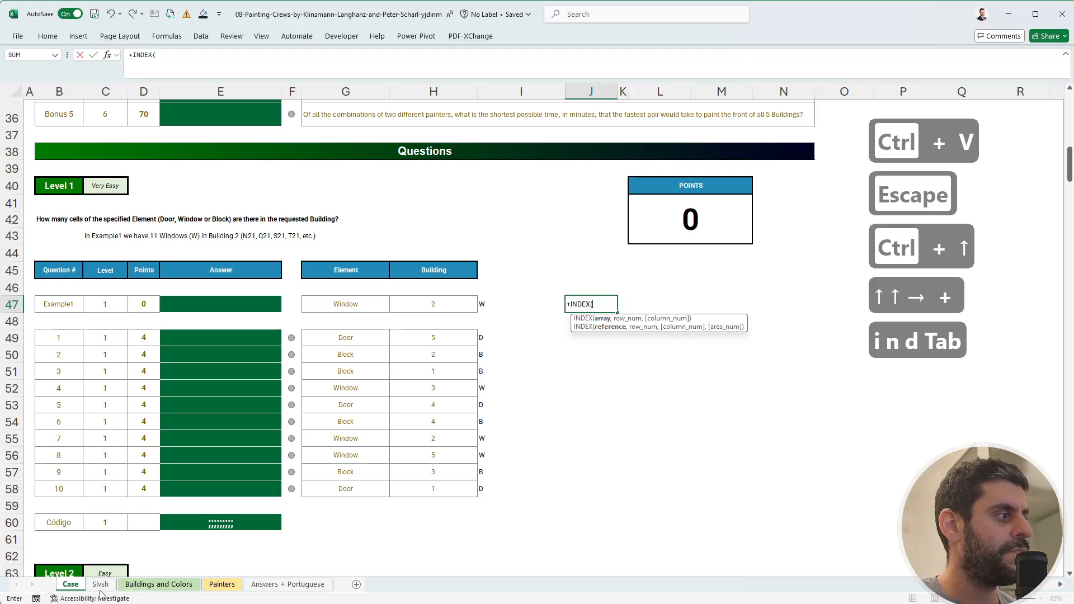
pyautogui.click(159, 584)
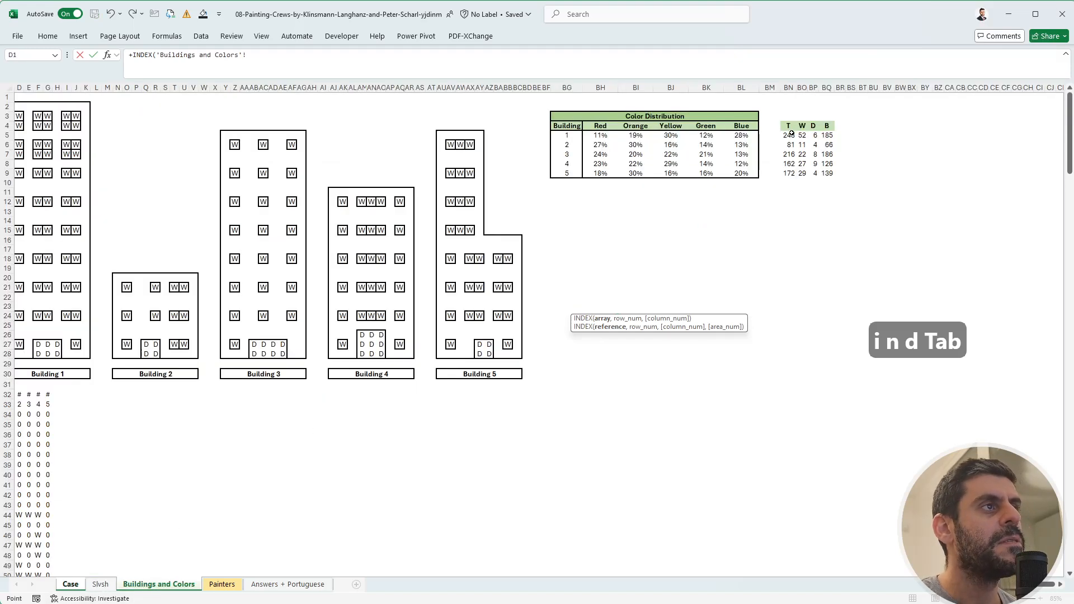
pyautogui.moveTo(790, 135); pyautogui.dragTo(825, 170)
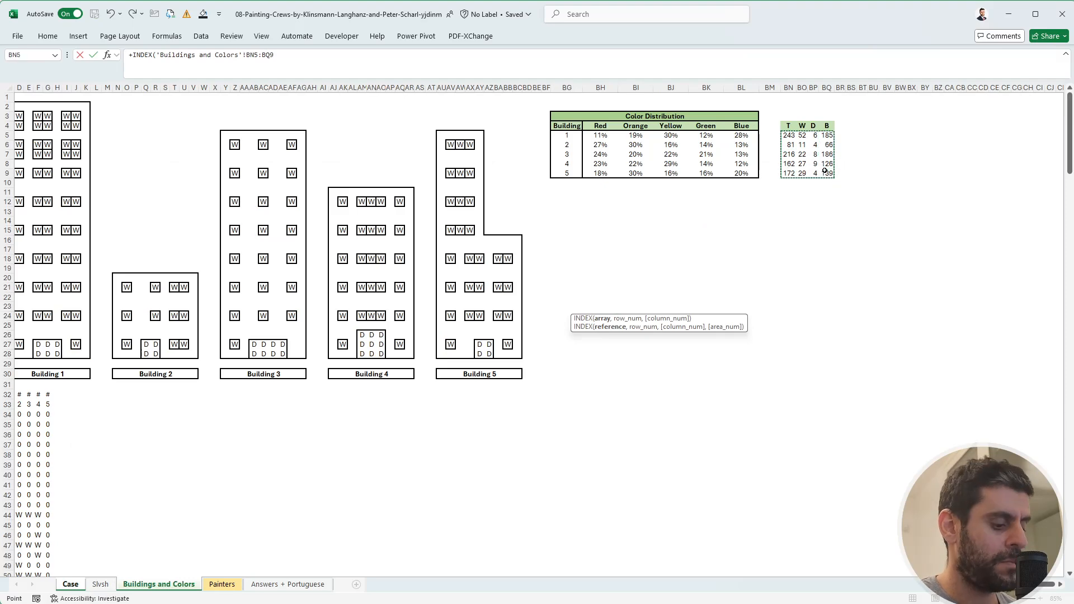
pyautogui.press('F4')
pyautogui.write(',')
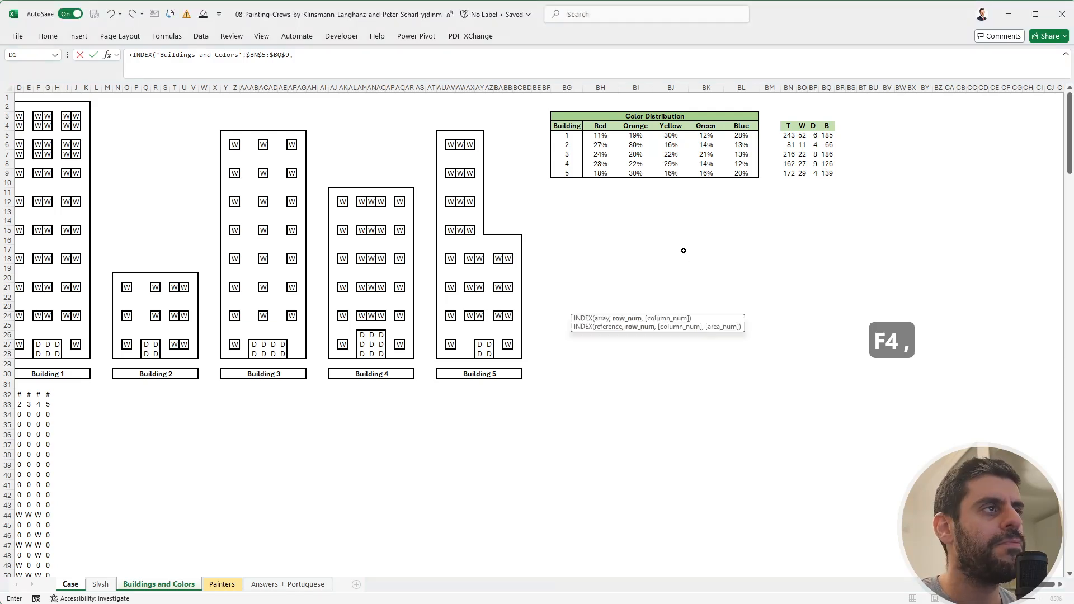
pyautogui.click(348, 54)
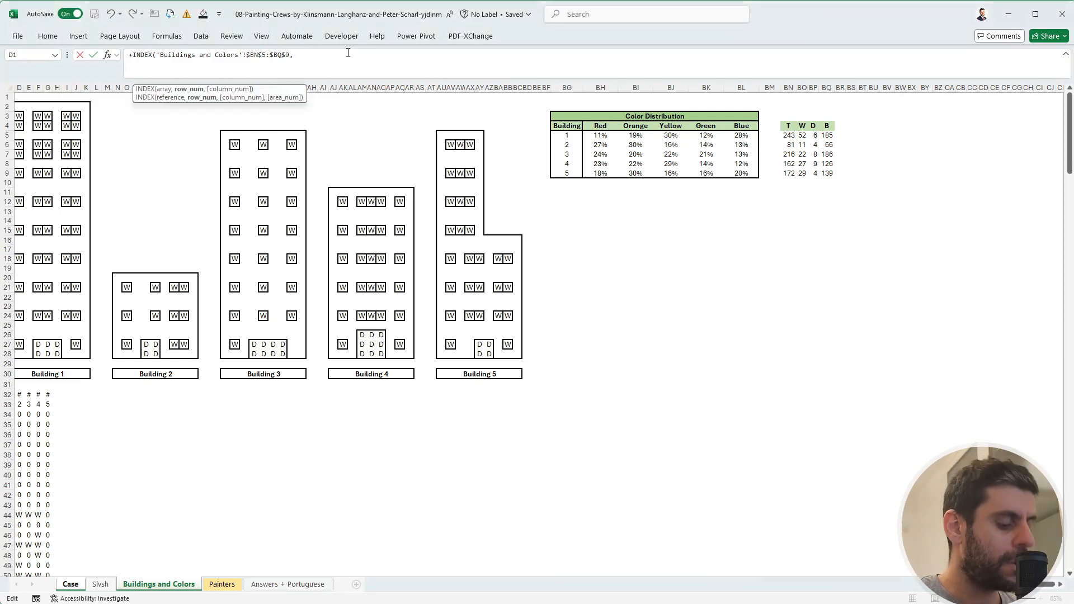
pyautogui.write('xnm')
pyautogui.press('Tab')
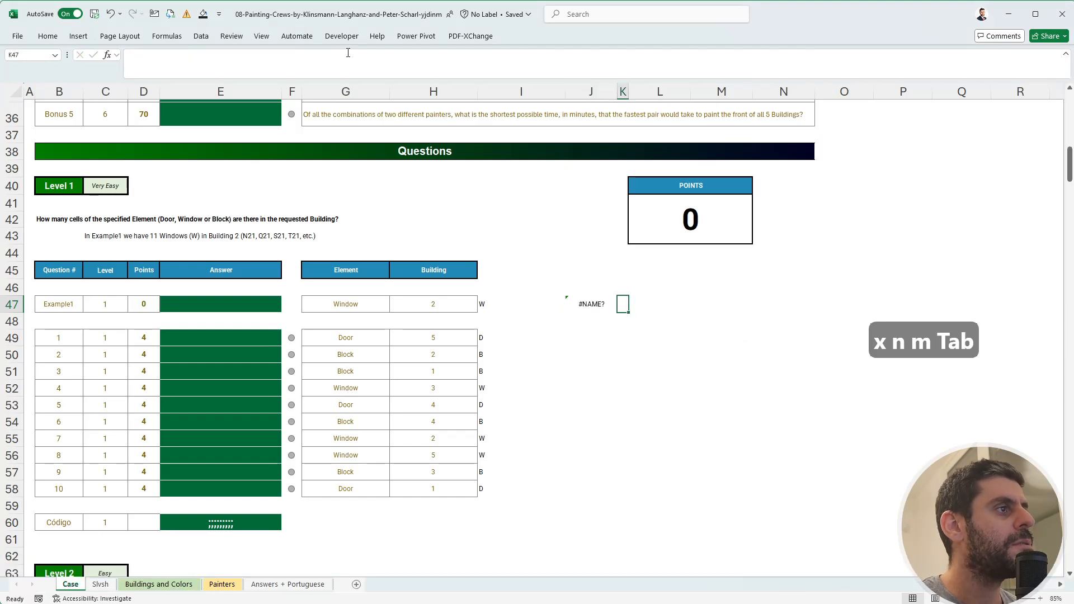
pyautogui.press('Escape')
pyautogui.press('Left')
pyautogui.press('Down')
pyautogui.press('Up')
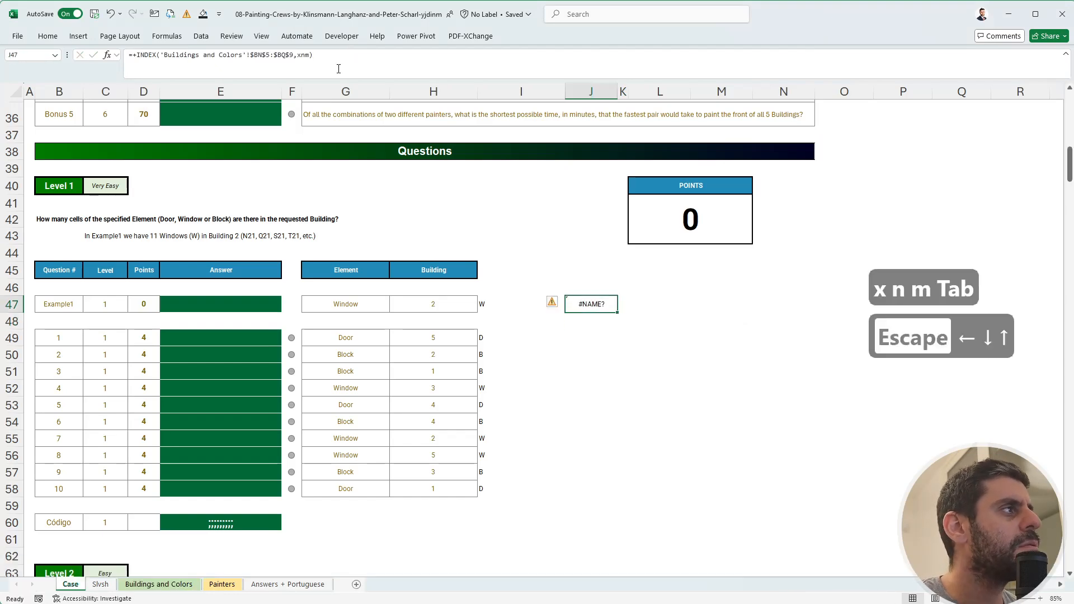
# Add XMATCH(1,'Buildings and Colors'!$BG$5:$BG$9) as the row argument of J47's INDEX formula, with 1 as a placeholder lookup value.
pyautogui.click(338, 68)
pyautogui.press('BackSpace')
pyautogui.press('BackSpace')
pyautogui.press('BackSpace')
pyautogui.write('m')
pyautogui.press('Tab')
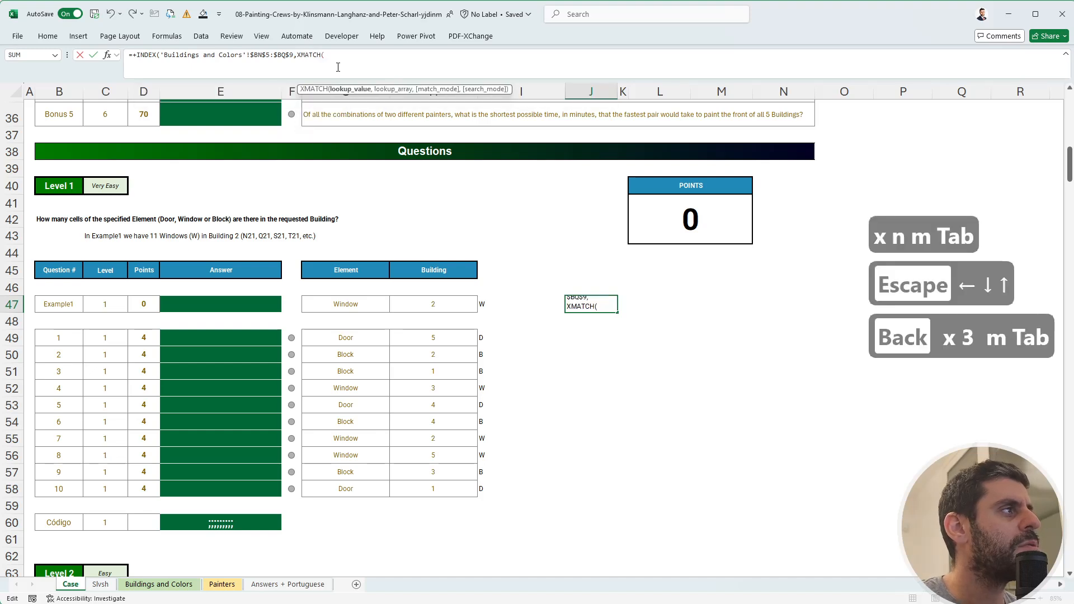
pyautogui.write('1,')
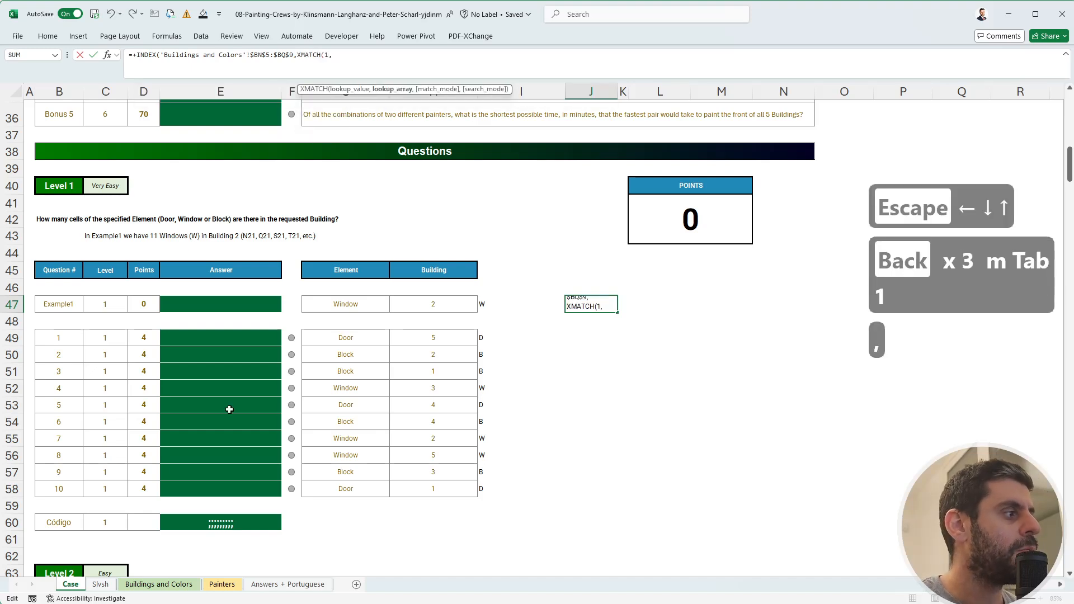
pyautogui.click(158, 584)
pyautogui.moveTo(567, 135); pyautogui.dragTo(568, 172)
pyautogui.press('F4')
pyautogui.write('),xm')
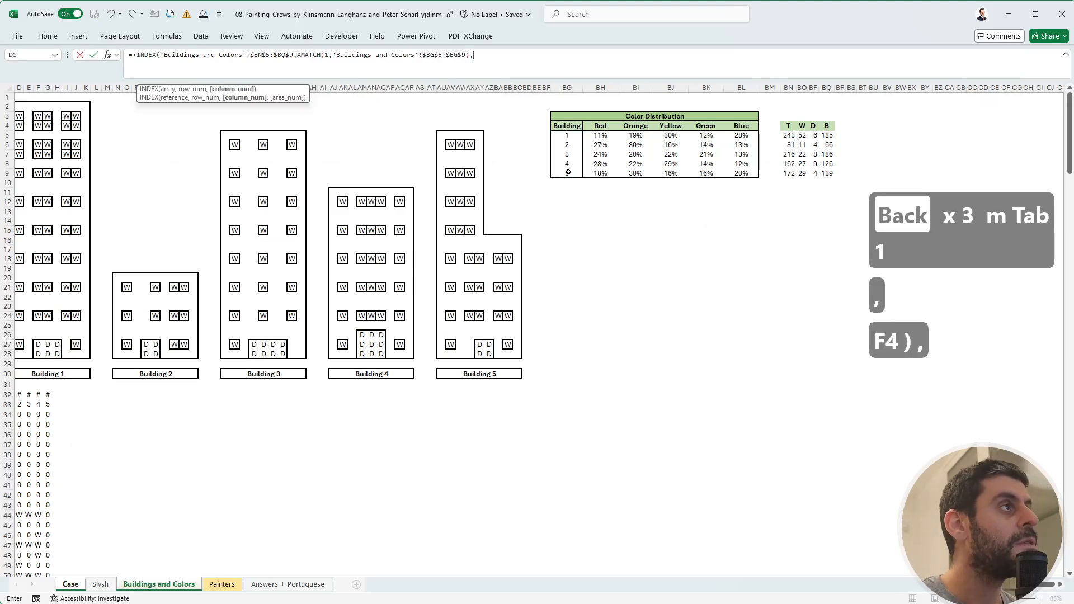
# Add XMATCH(1,'Buildings and Colors'!$BN$4:$BQ$4) as the column argument and complete the INDEX formula in J47.
pyautogui.press('Tab')
pyautogui.write('1,')
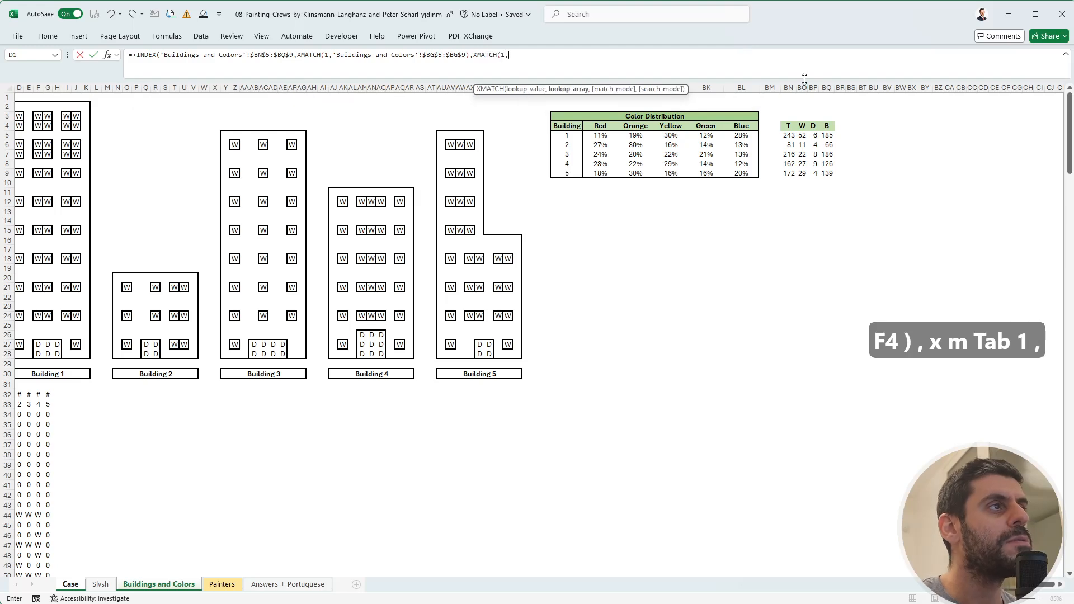
pyautogui.moveTo(788, 126); pyautogui.dragTo(829, 127)
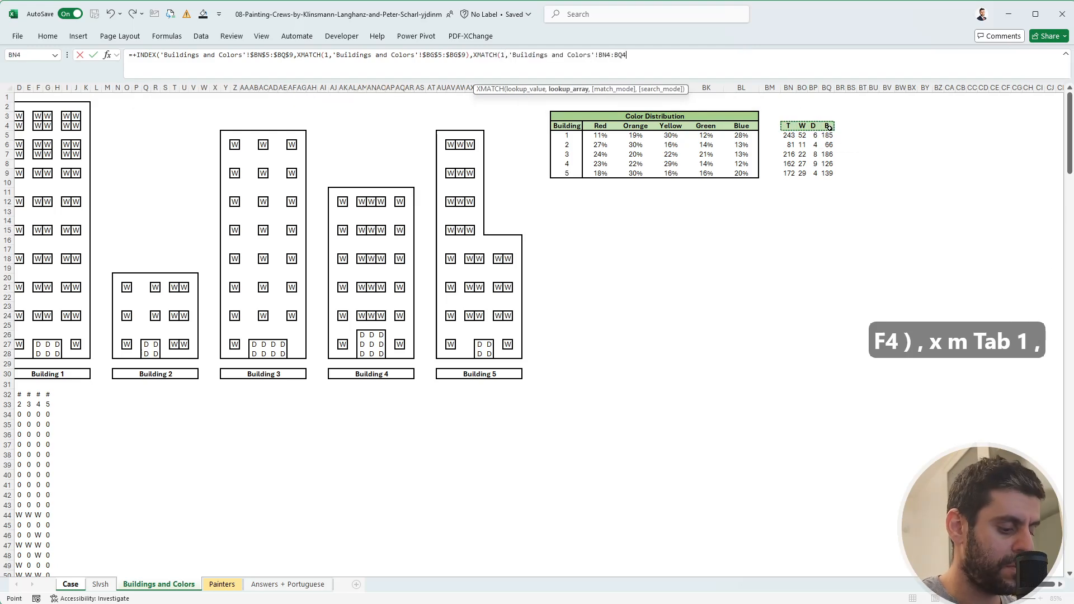
pyautogui.press('F4')
pyautogui.write(')')
pyautogui.write(')')
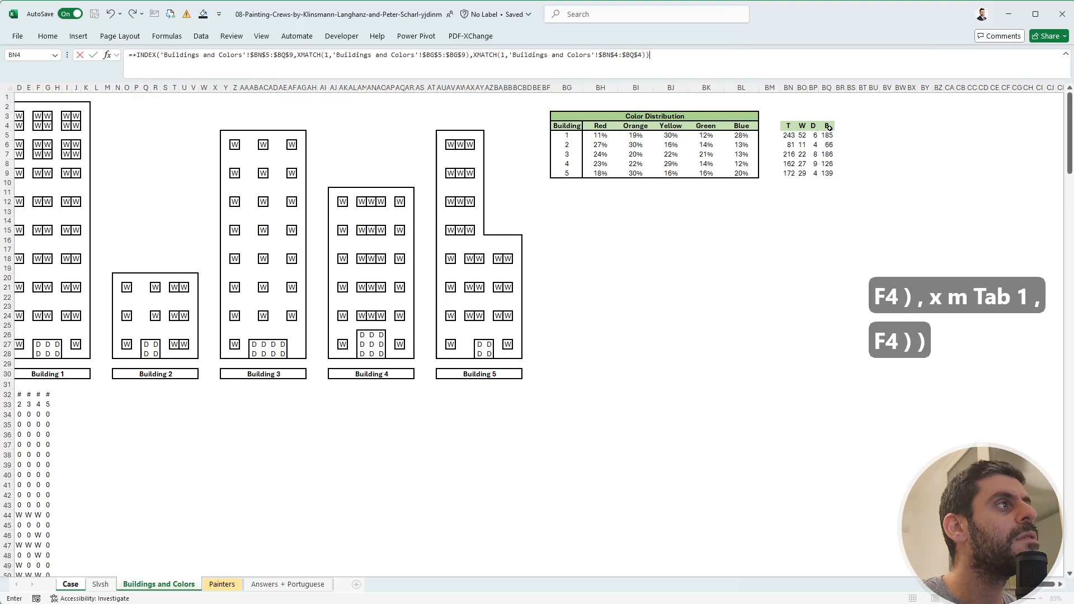
pyautogui.press('Return')
# Replace the placeholder lookup values in J47's two XMATCH functions with H47 for the building and I47 for the element letter.
pyautogui.click(566, 300)
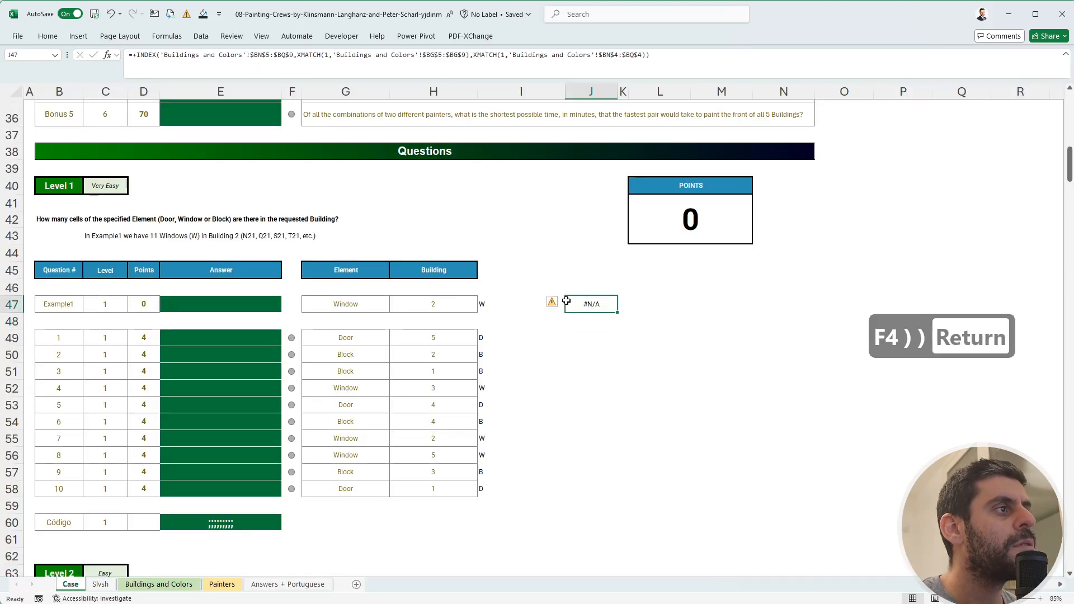
pyautogui.moveTo(411, 83); pyautogui.dragTo(460, 57)
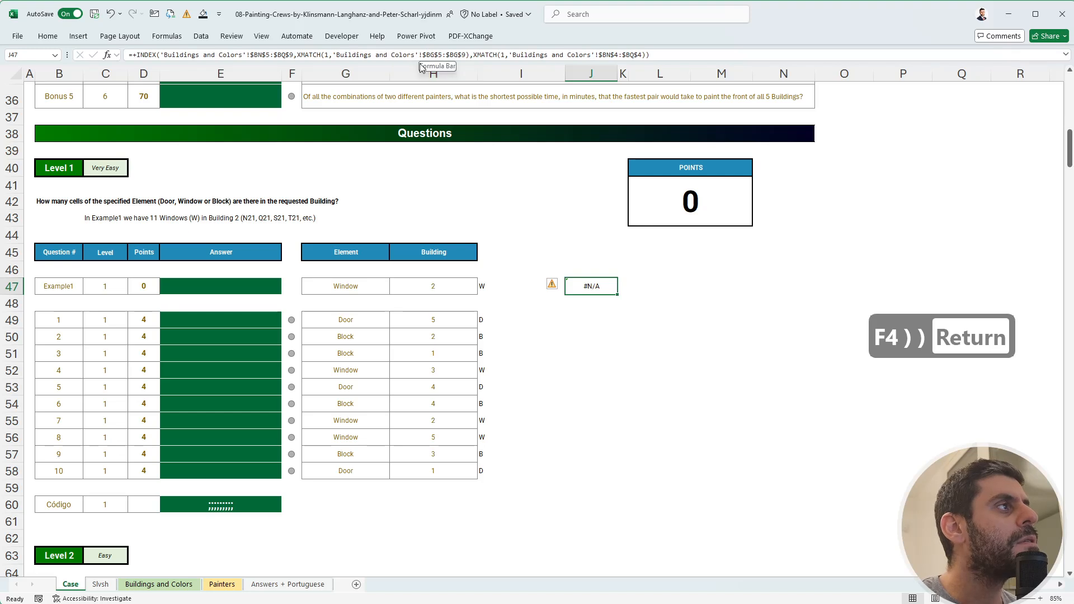
pyautogui.click(328, 54)
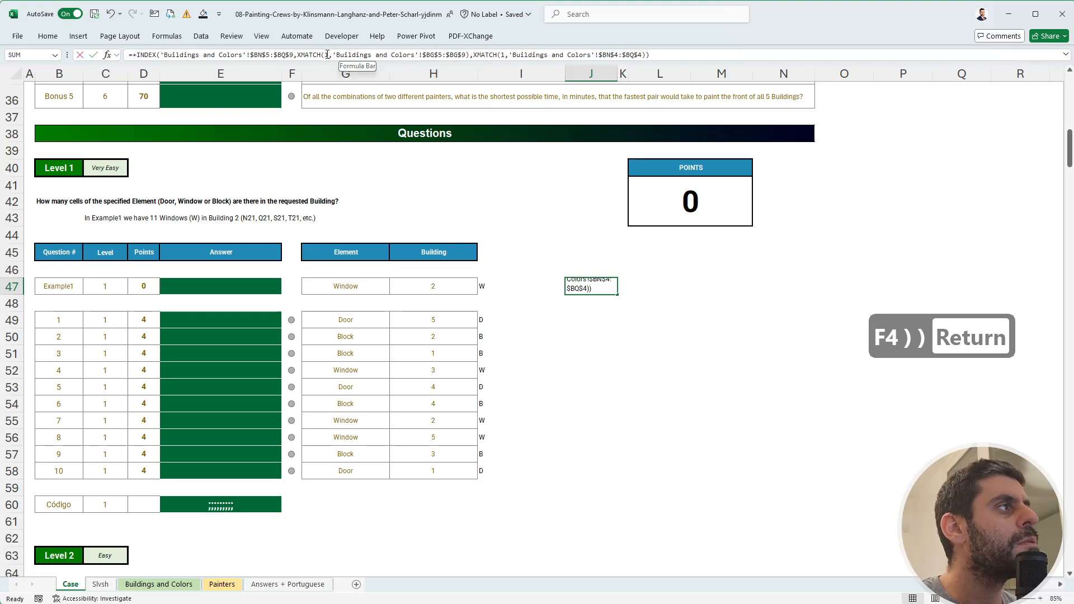
pyautogui.click(439, 288)
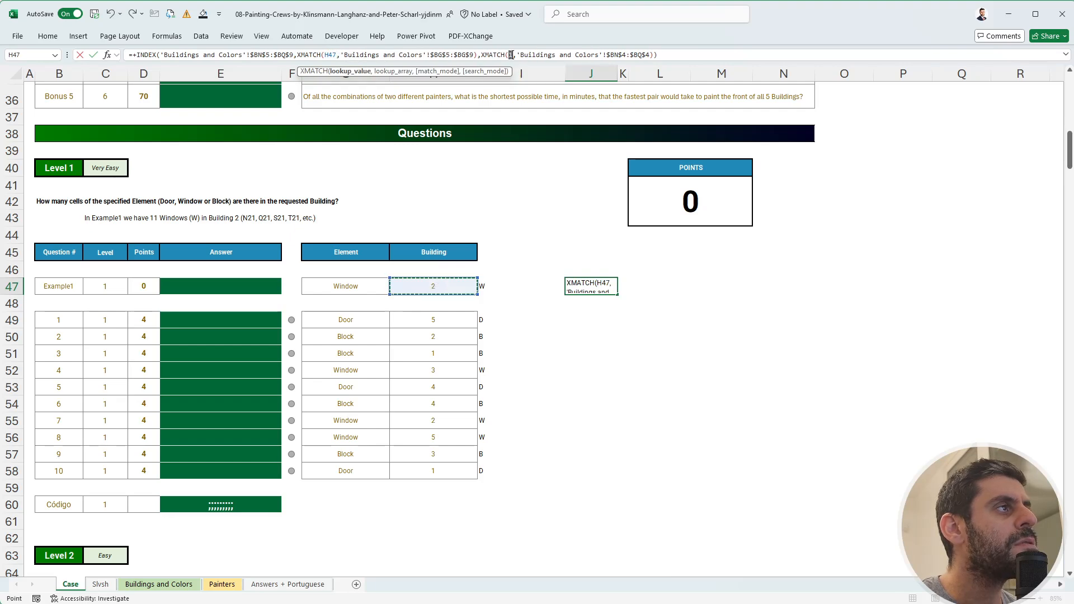
pyautogui.doubleClick(510, 55)
pyautogui.click(487, 282)
pyautogui.press('Return')
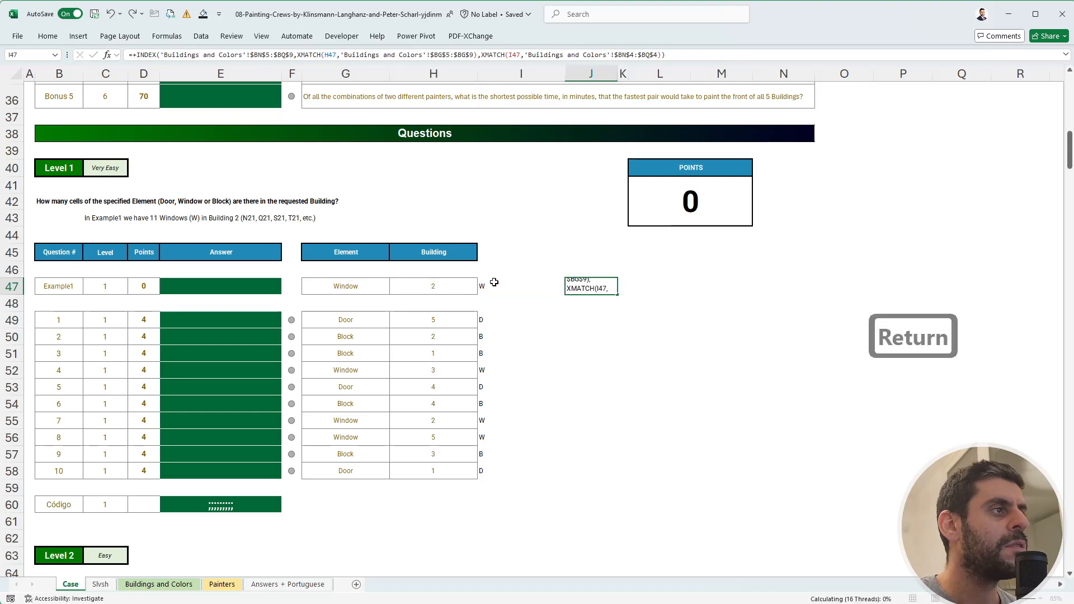
# Copy the INDEX lookup formula from J47 to J49:J58 for the ten Level 1 questions.
pyautogui.hotkey('shift', 'Return')
pyautogui.hotkey('ctrl', 'c')
pyautogui.press('Down')
pyautogui.press('Down')
pyautogui.hotkey('ctrl', 'Left')
pyautogui.press('Down')
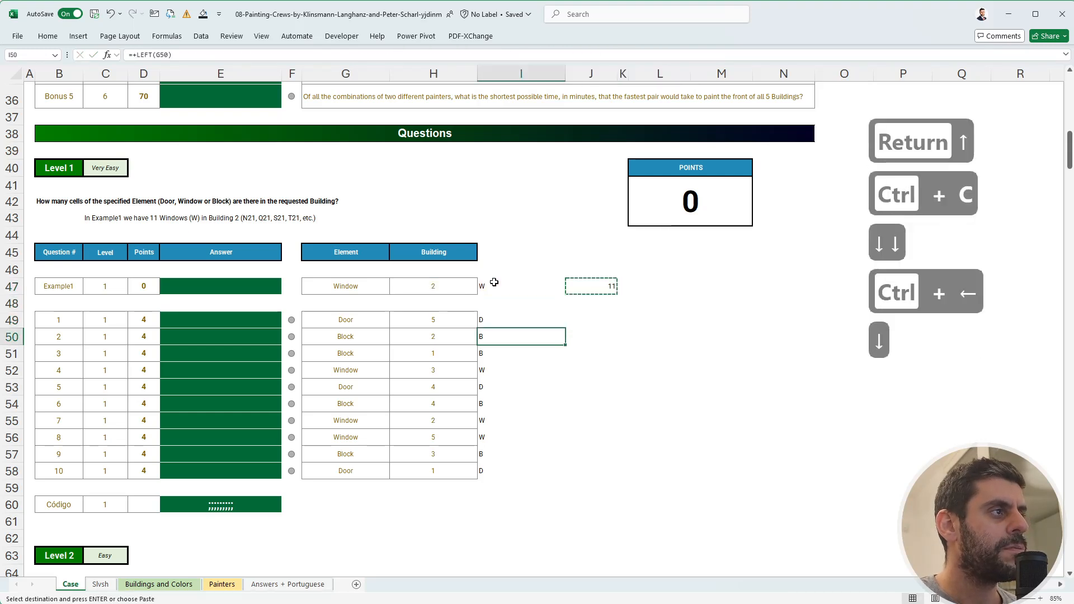
pyautogui.press('Down')
pyautogui.hotkey('ctrl', 'Down')
pyautogui.press('Right')
pyautogui.press('Right')
pyautogui.press('Left')
pyautogui.hotkey('ctrl', 'shift', 'Up')
pyautogui.hotkey('shift', 'Down')
pyautogui.hotkey('shift', 'Down')
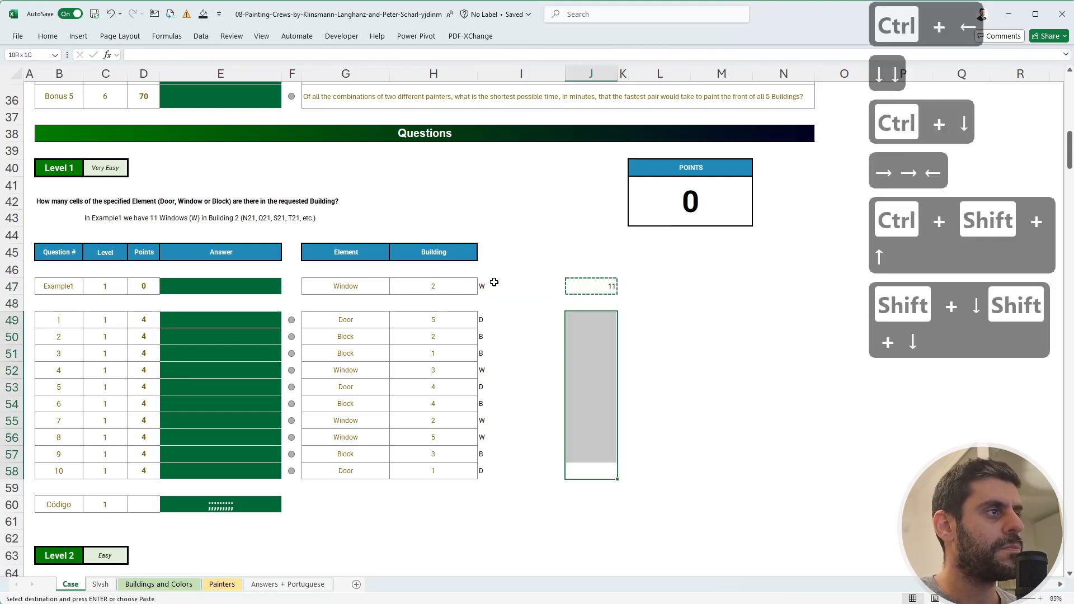
pyautogui.hotkey('ctrl', 'v')
pyautogui.press('Escape')
# Fill the Level 1 answers from E49 down by referencing the calculated results as +J49:J58.
pyautogui.hotkey('ctrl', 'Left')
pyautogui.press('Left')
pyautogui.hotkey('ctrl', 'Up')
pyautogui.press('Left')
pyautogui.press('Down')
pyautogui.press('Down')
pyautogui.press('Down')
pyautogui.press('Down')
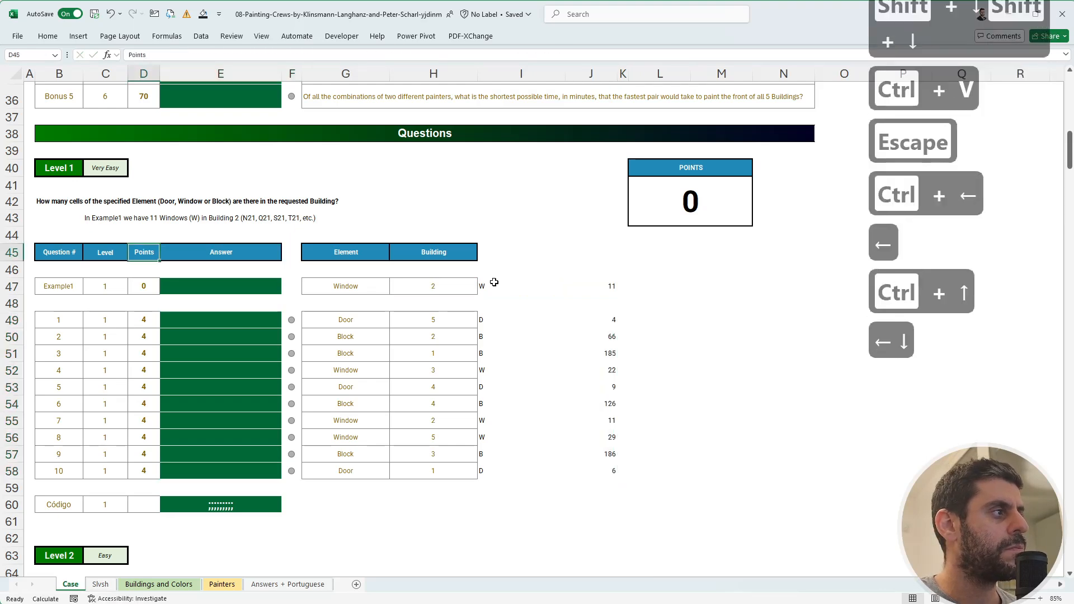
pyautogui.press('Right')
pyautogui.write('+')
pyautogui.hotkey('ctrl', 'Right')
pyautogui.hotkey('ctrl', 'Right')
pyautogui.hotkey('ctrl', 'Right')
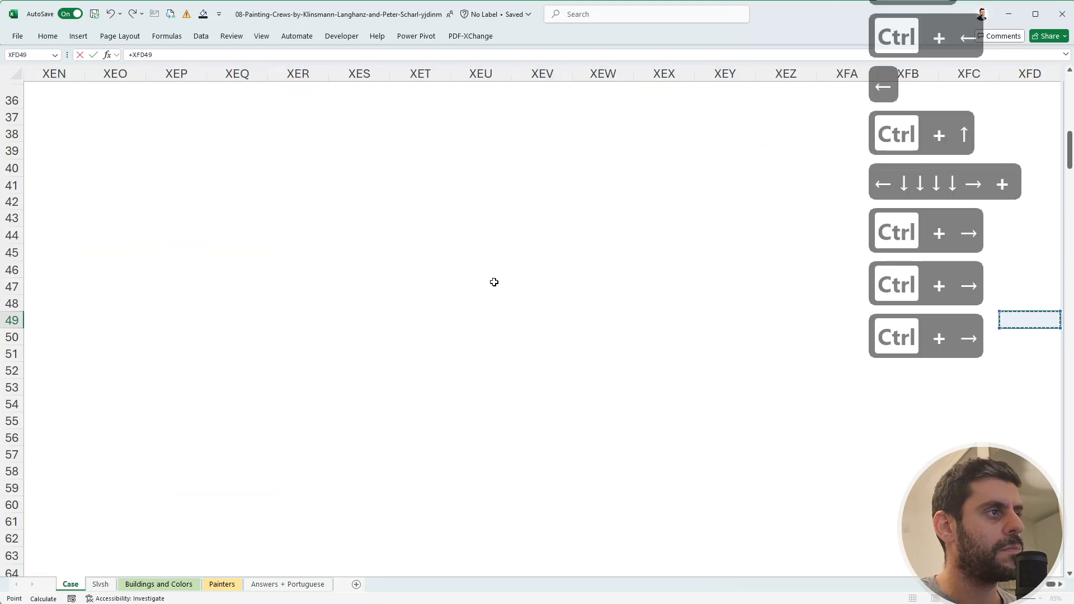
pyautogui.hotkey('ctrl', 'Left')
pyautogui.hotkey('ctrl', 'shift', 'Down')
pyautogui.press('Return')
pyautogui.press('Left')
pyautogui.press('Left')
pyautogui.press('Left')
pyautogui.press('Left')
pyautogui.press('Left')
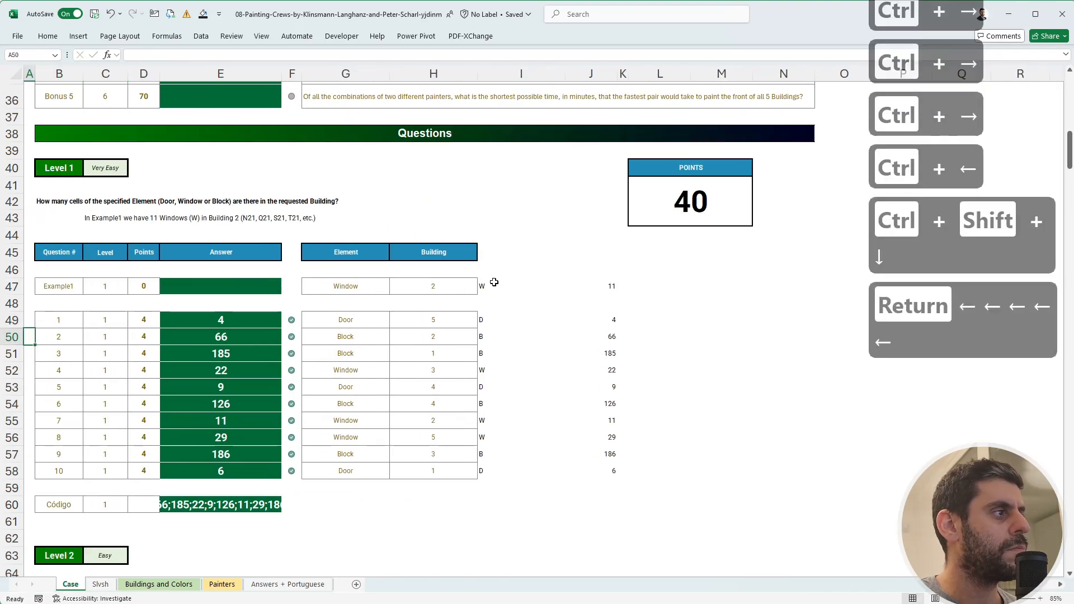
# Hide answer-check column F and set the font colour of the Level 1 points score to white.
pyautogui.rightClick(291, 72)
pyautogui.click(310, 258)
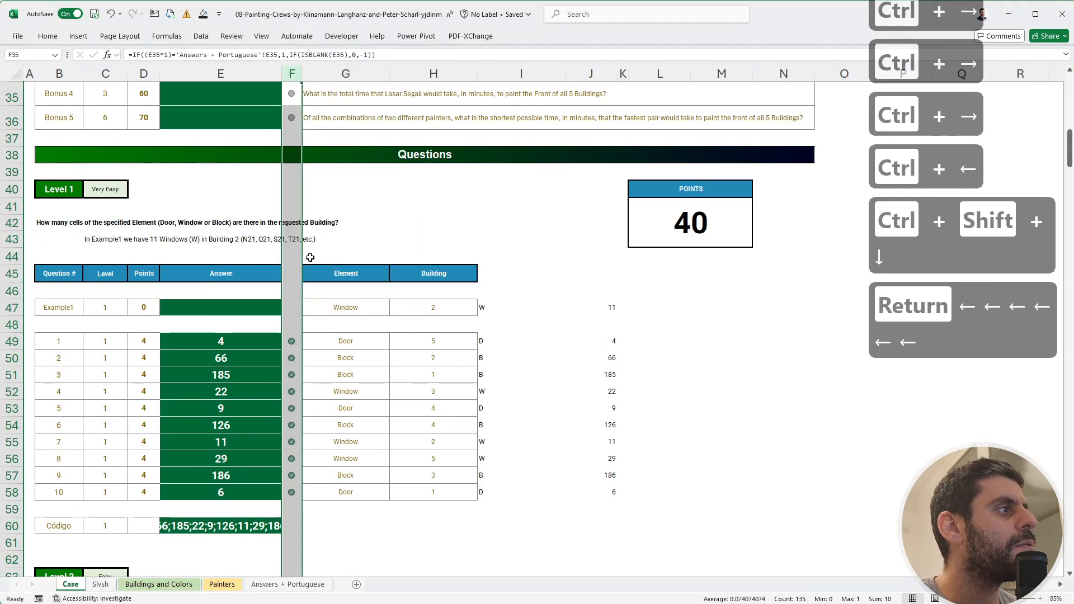
pyautogui.click(662, 227)
pyautogui.click(47, 36)
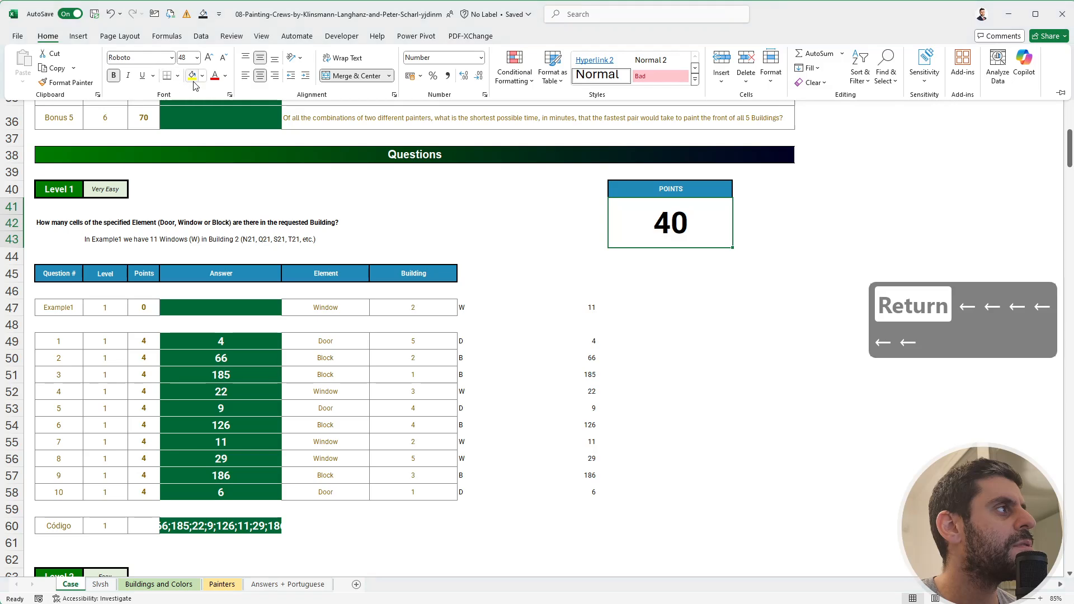
pyautogui.click(225, 81)
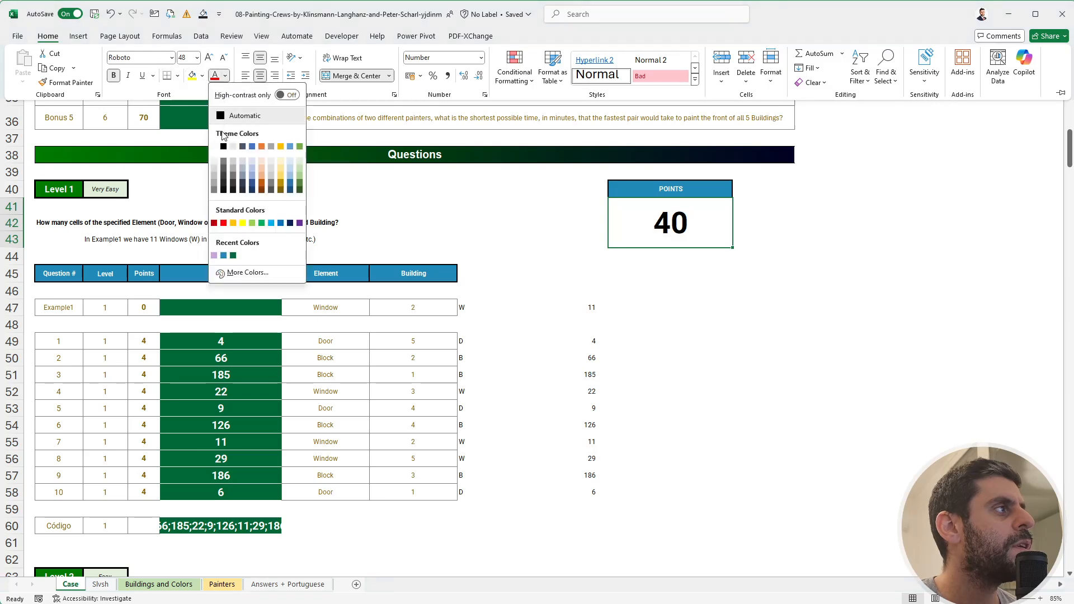
pyautogui.click(214, 149)
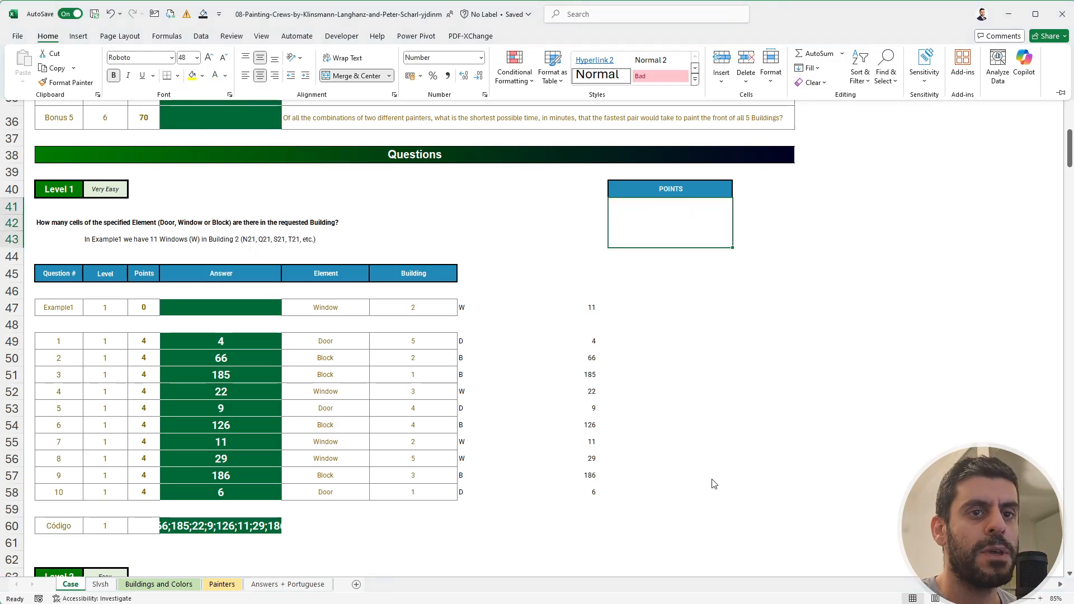
pyautogui.click(682, 485)
# Switch to the Orologio timer to check the remaining time, and return to the Case sheet in the workbook.
pyautogui.hotkey('alt', 'Tab')
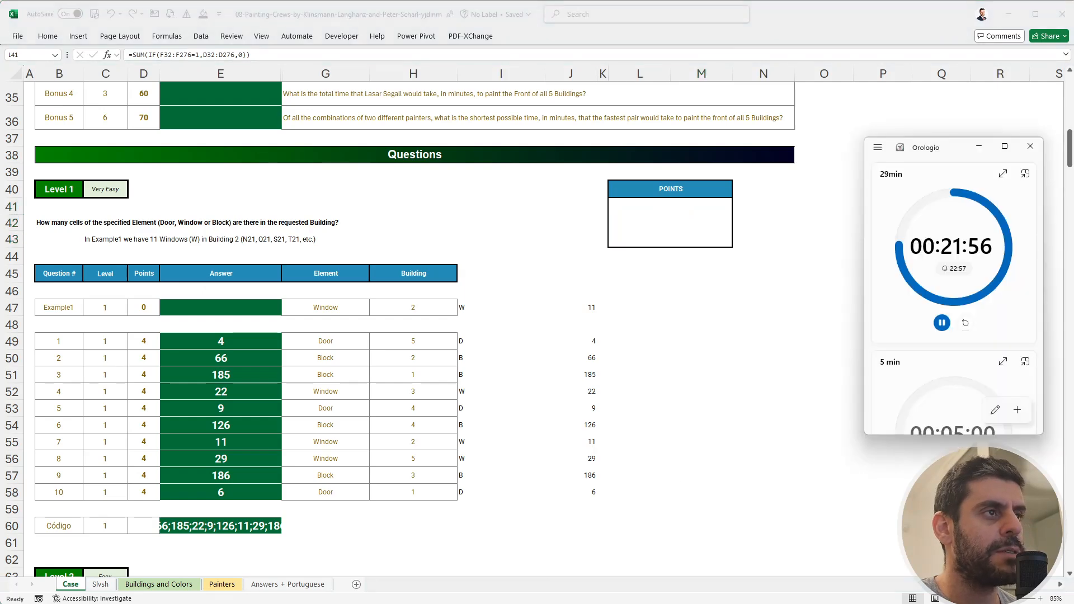
pyautogui.hotkey('alt', 'Tab')
pyautogui.click(683, 458)
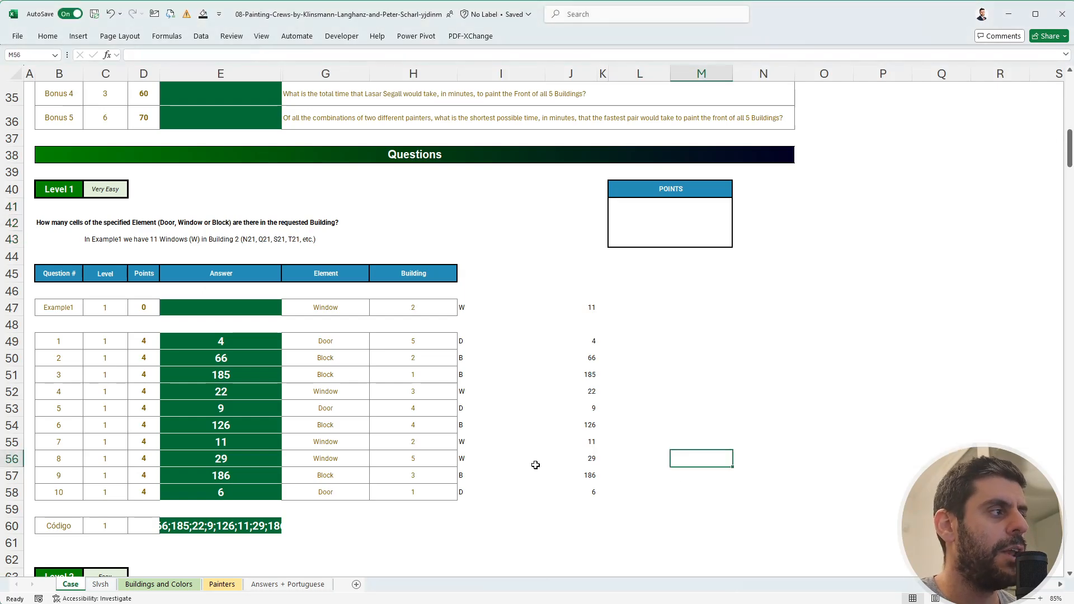
# Read the Level 2 question, and check the color distribution table and block counts on the Buildings and Colors sheet.
pyautogui.scroll(-7, 490, 475)
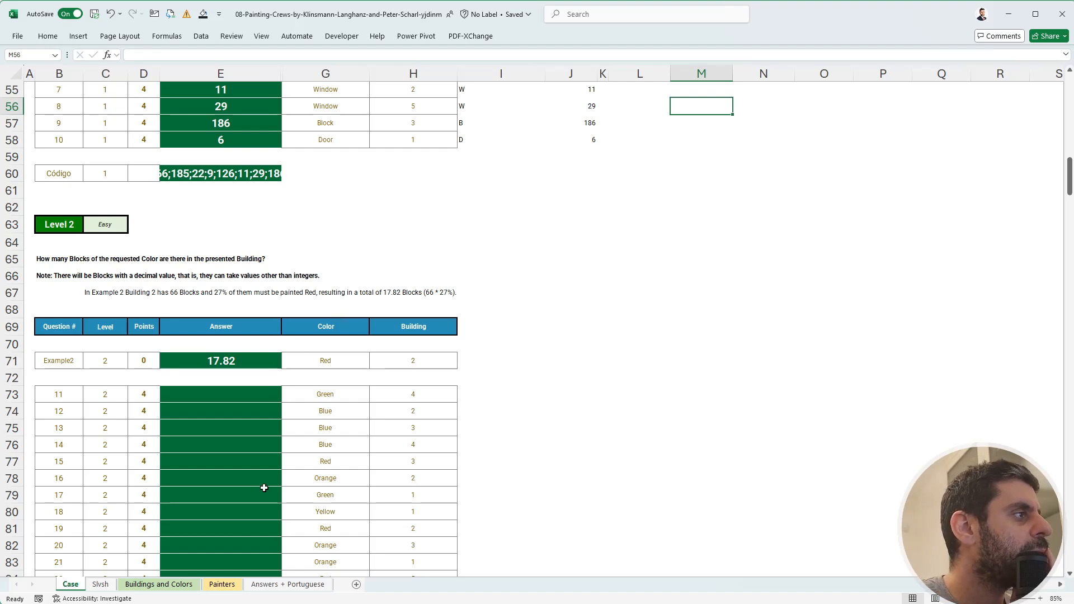
pyautogui.click(136, 584)
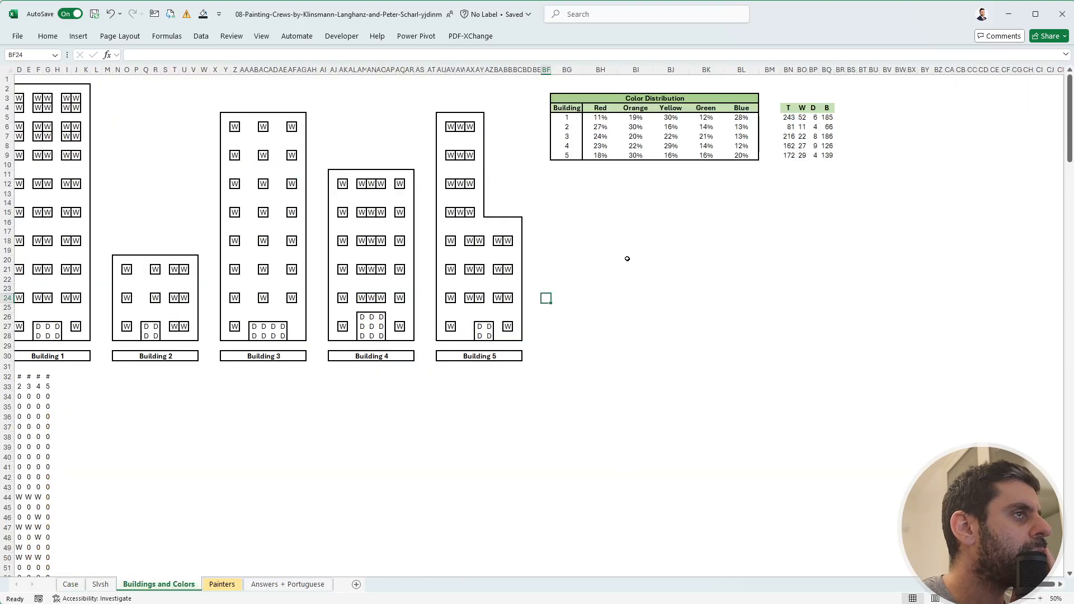
pyautogui.click(828, 117)
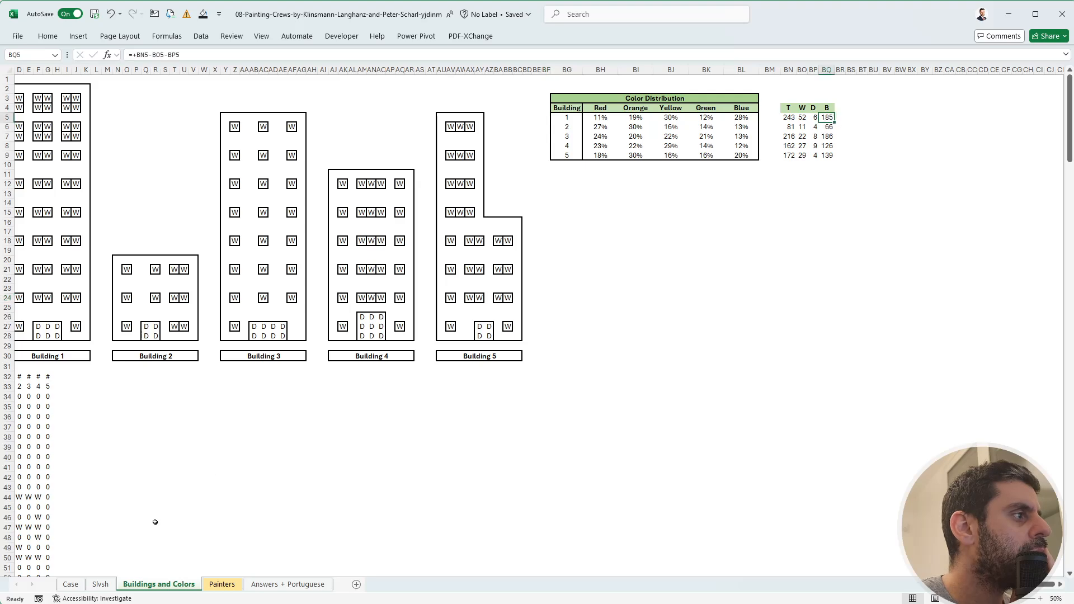
pyautogui.click(70, 584)
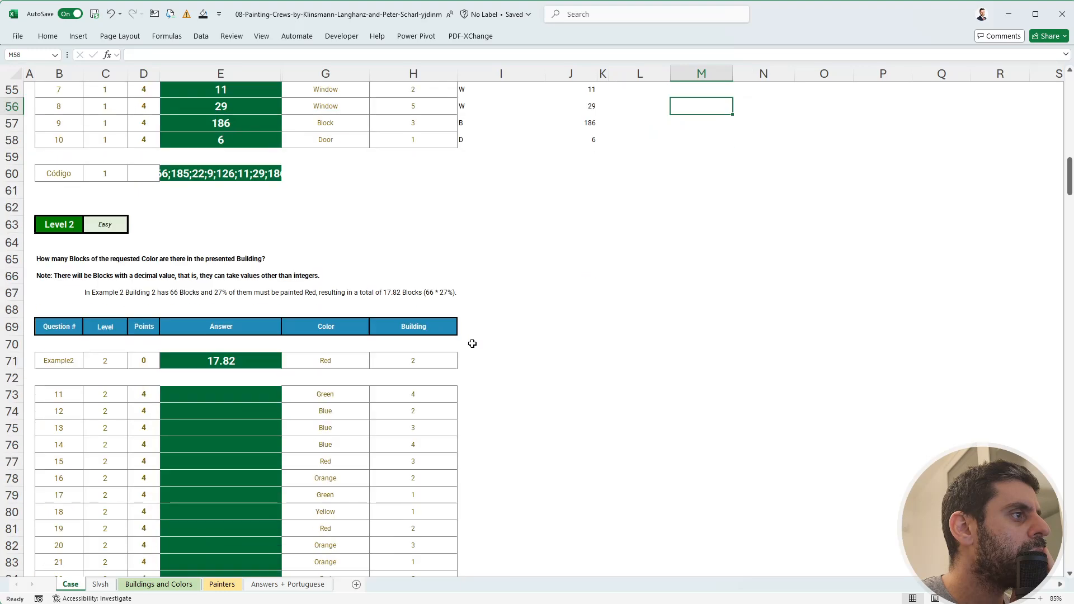
# Copy the first-letter formula from I47 into I71 beside the Level 2 example.
pyautogui.scroll(4, 486, 303)
pyautogui.click(472, 156)
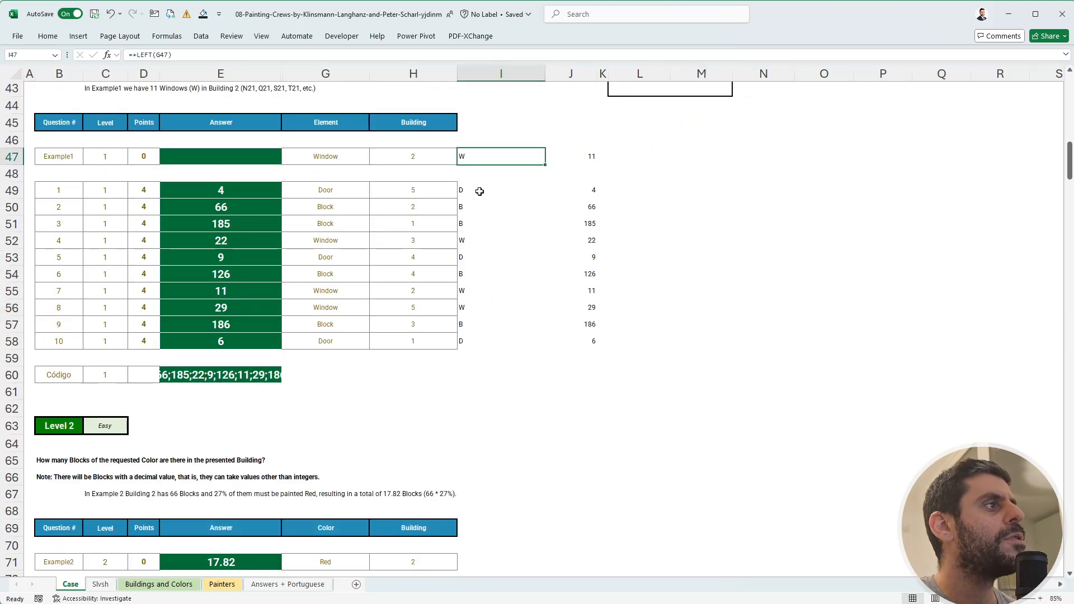
pyautogui.hotkey('ctrl', 'c')
pyautogui.scroll(-7, 509, 475)
pyautogui.click(473, 215)
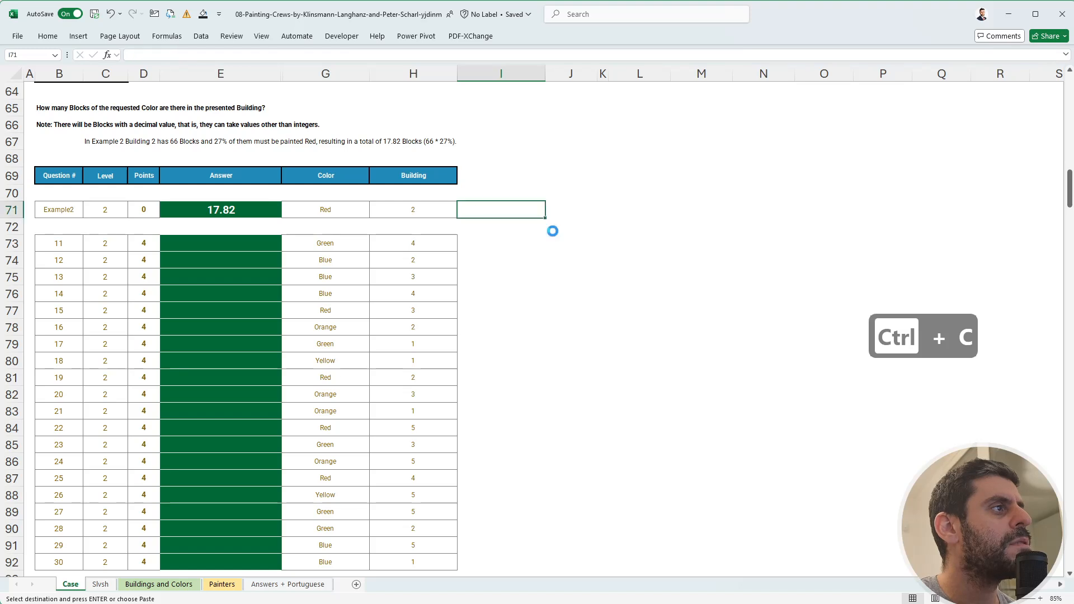
pyautogui.hotkey('ctrl', 'v')
pyautogui.press('Escape')
# Copy the INDEX element-count formula from J47 into J71 for the Level 2 example.
pyautogui.scroll(7, 552, 230)
pyautogui.click(588, 156)
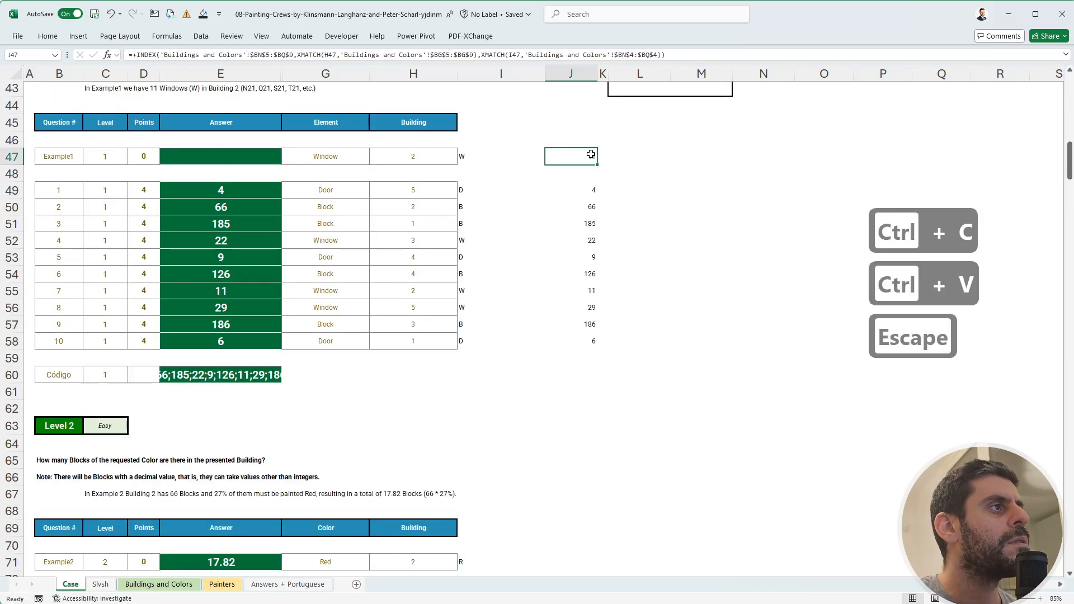
pyautogui.hotkey('ctrl', 'c')
pyautogui.scroll(-3, 580, 396)
pyautogui.click(583, 410)
pyautogui.hotkey('ctrl', 'v')
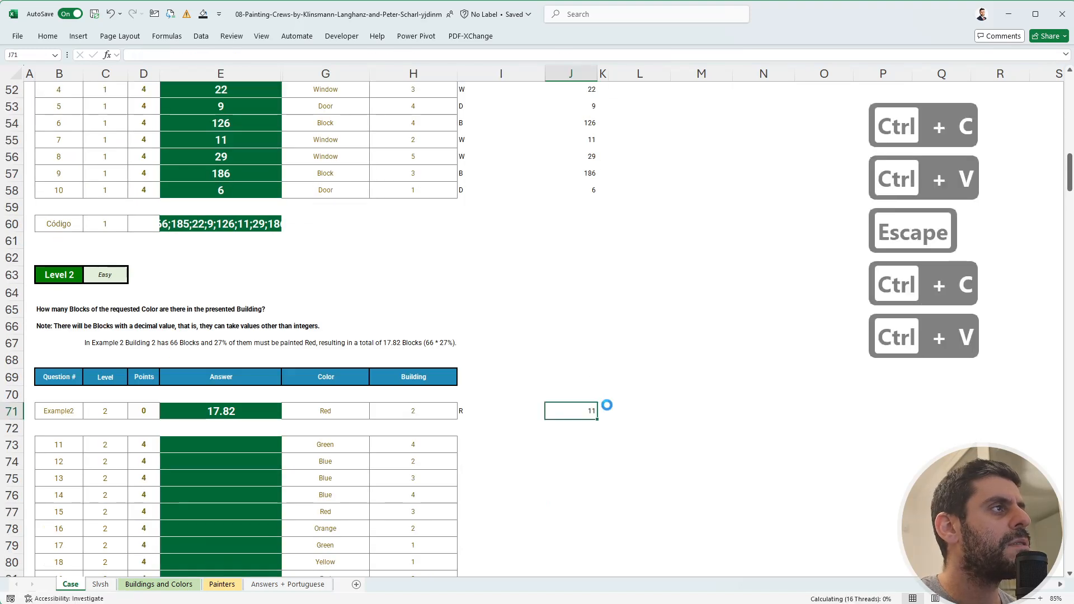
pyautogui.press('Escape')
# Change the column lookup value in J71's formula from I71 to the fixed letter "B" so it returns blocks.
pyautogui.click(314, 51)
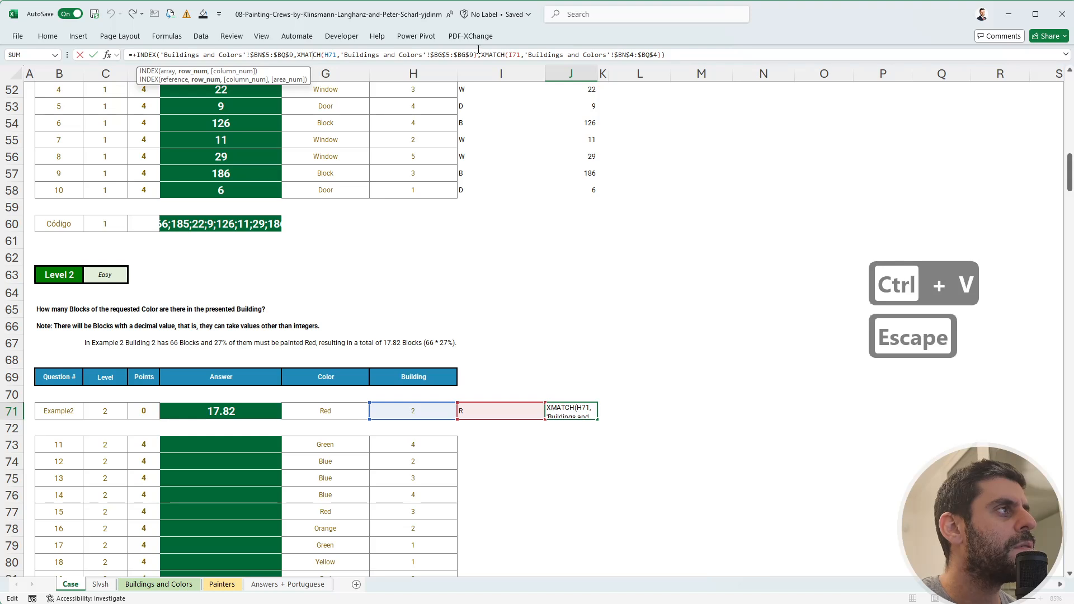
pyautogui.doubleClick(513, 54)
pyautogui.write('"B"')
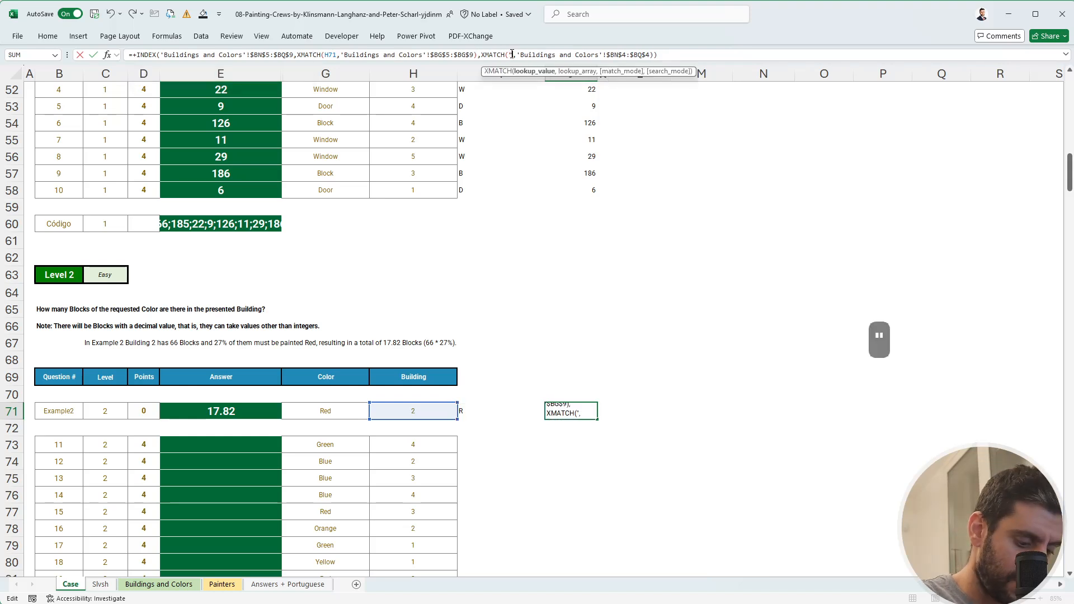
pyautogui.press('Return')
pyautogui.press('Up')
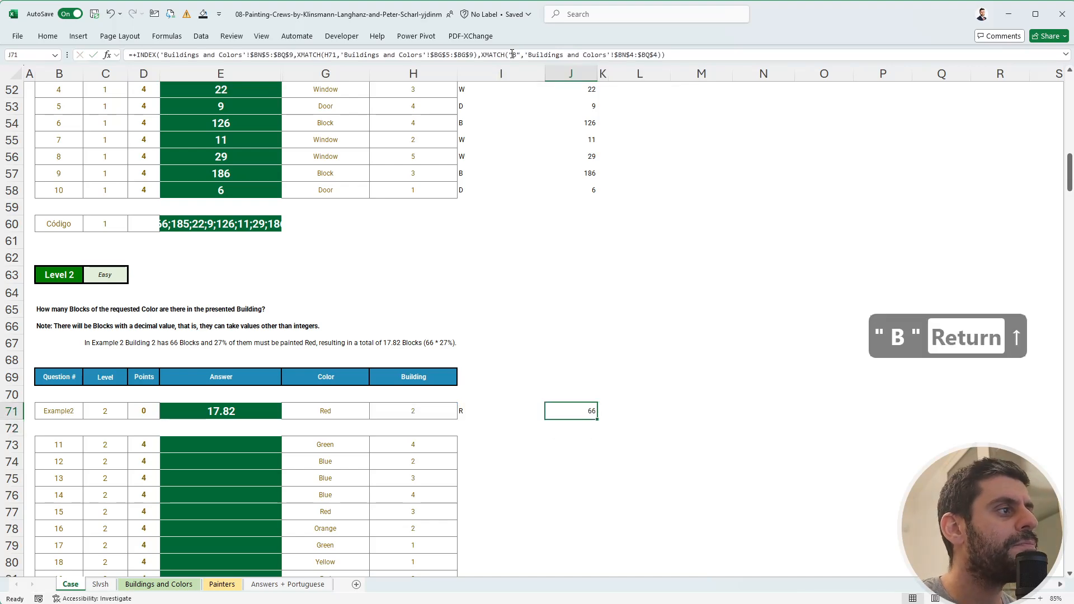
# Start an INDEX formula in I71 over the color percentages 'Buildings and Colors'!$BH$5:$BL$9.
pyautogui.press('Left')
pyautogui.write('+')
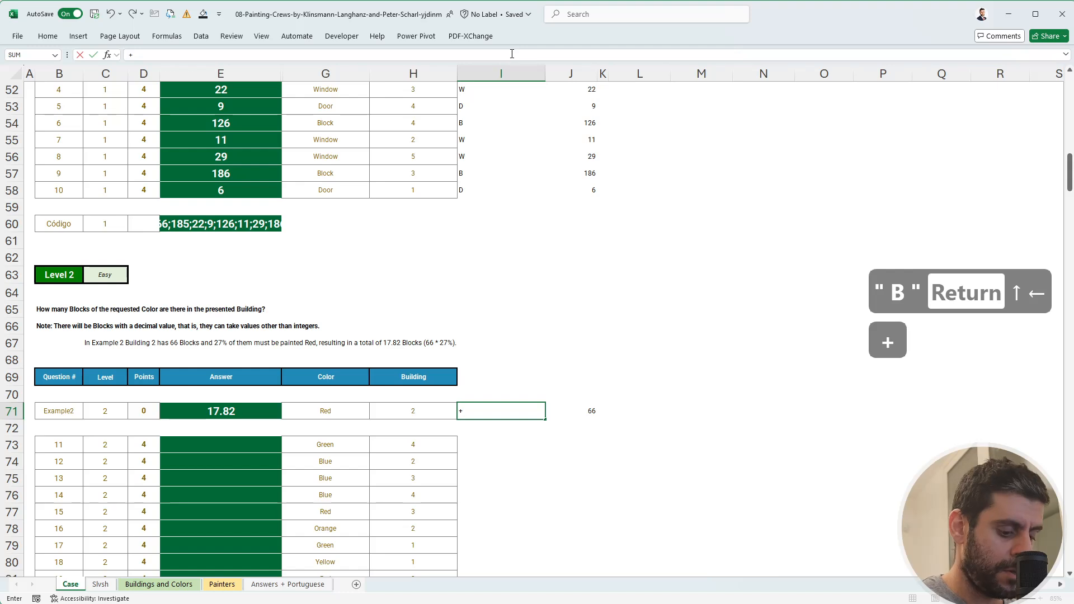
pyautogui.write('xm')
pyautogui.press('Tab')
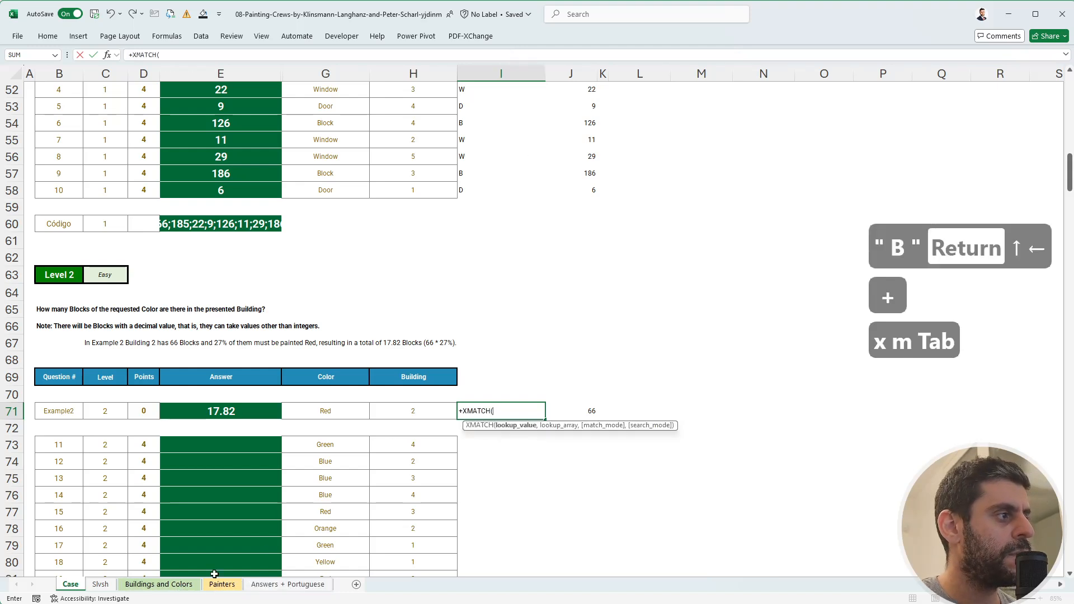
pyautogui.click(159, 584)
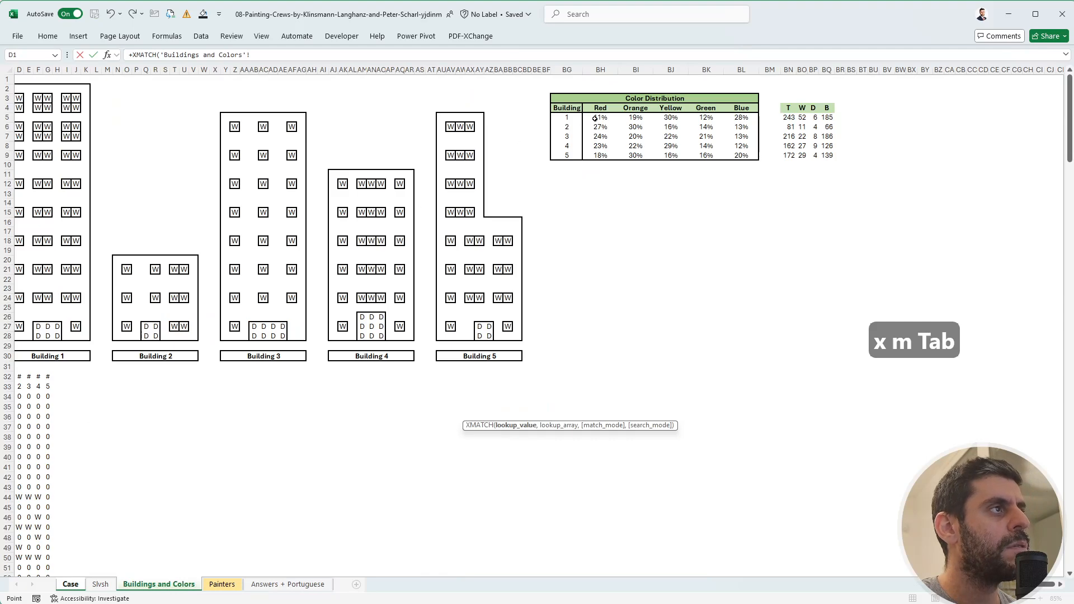
pyautogui.moveTo(594, 118); pyautogui.dragTo(750, 156)
pyautogui.press('F4')
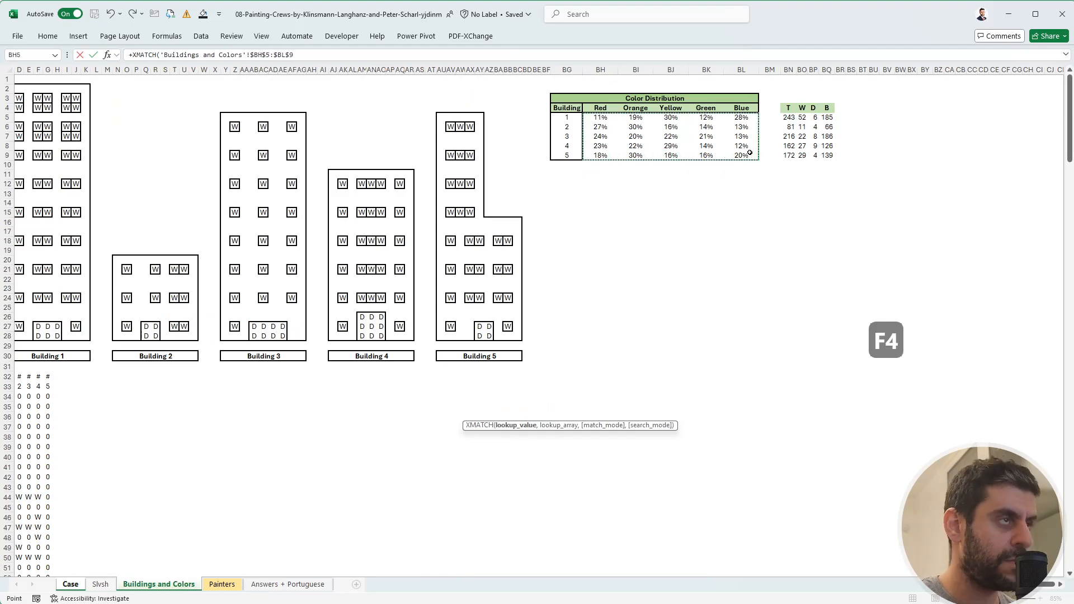
pyautogui.write(',')
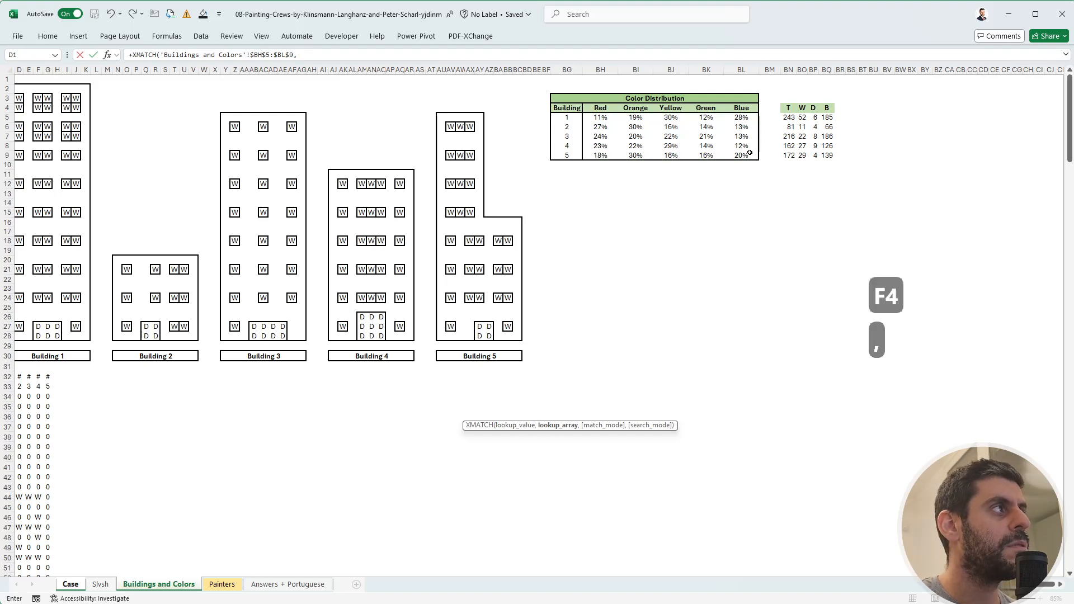
pyautogui.doubleClick(152, 51)
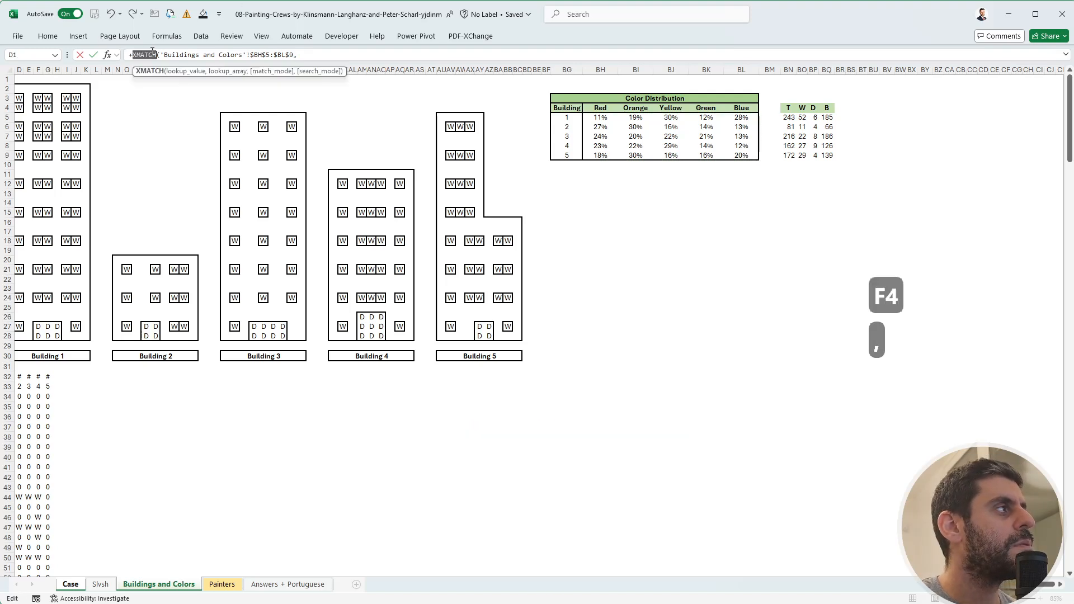
pyautogui.write('ind')
pyautogui.press('Tab')
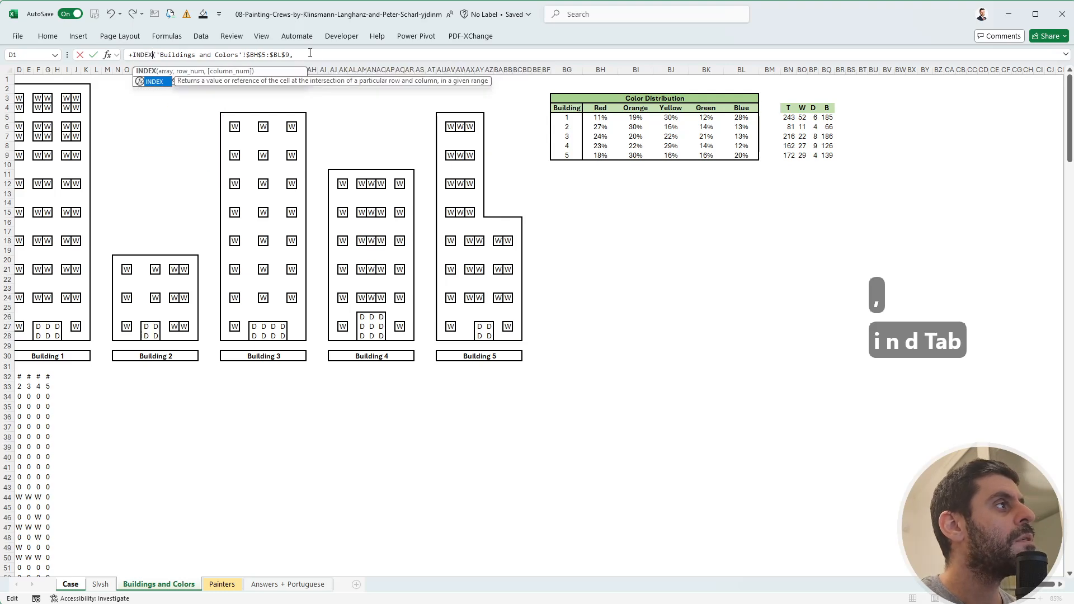
# Complete I71's INDEX with XMATCH row and column lookups against $BG$5:$BG$9 and $BH$4:$BL$4, using 1 as placeholder lookup value in both.
pyautogui.write('xm')
pyautogui.press('Tab')
pyautogui.write('1,')
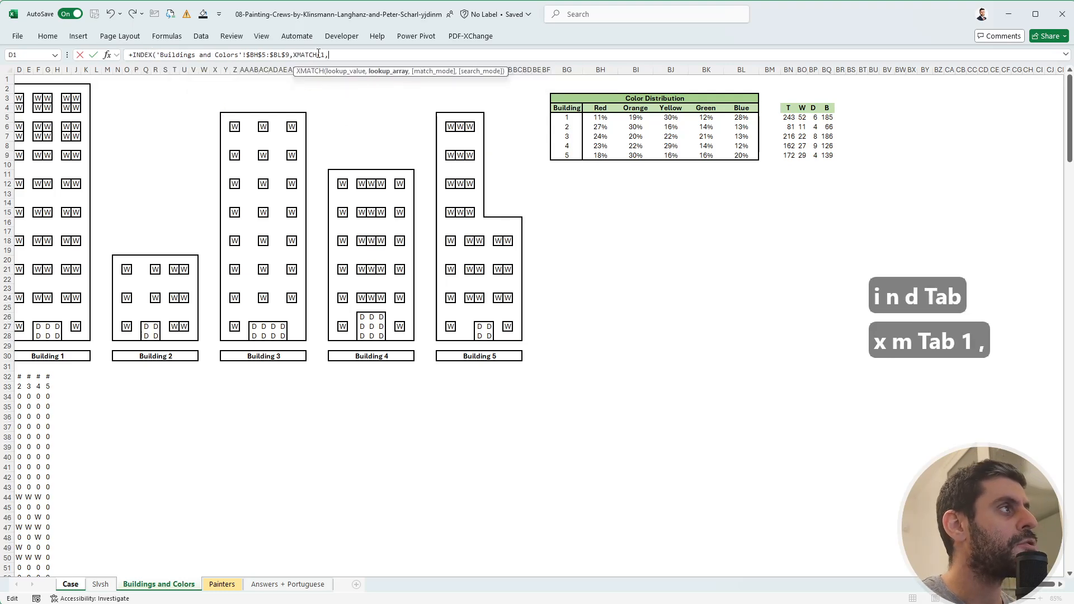
pyautogui.moveTo(565, 119); pyautogui.dragTo(571, 151)
pyautogui.press('F4')
pyautogui.write('),xm')
pyautogui.press('Tab')
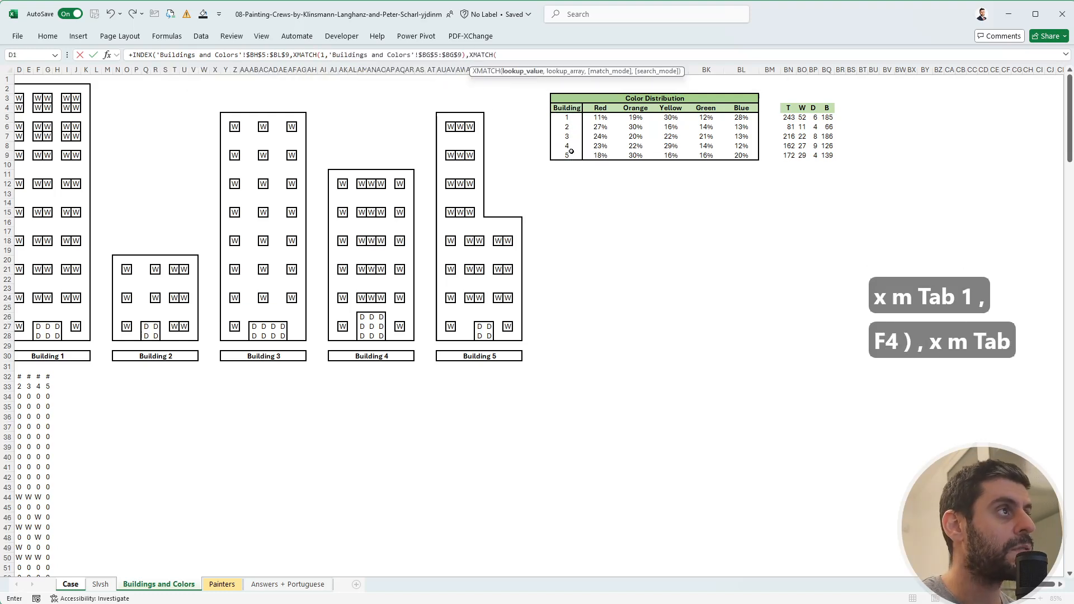
pyautogui.write('1,')
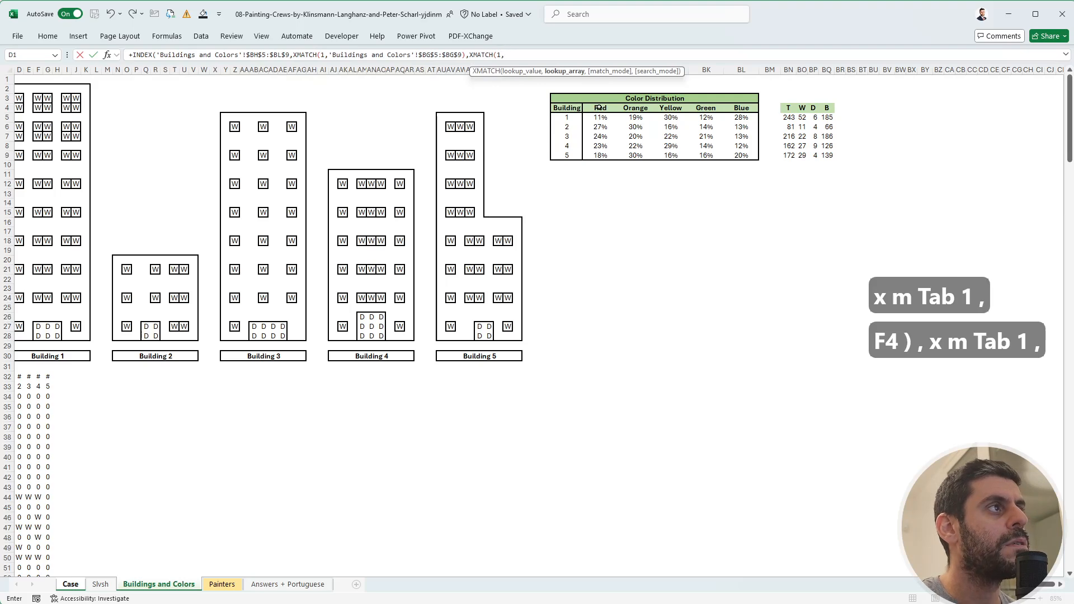
pyautogui.moveTo(598, 107); pyautogui.dragTo(738, 108)
pyautogui.press('F4')
pyautogui.write('))')
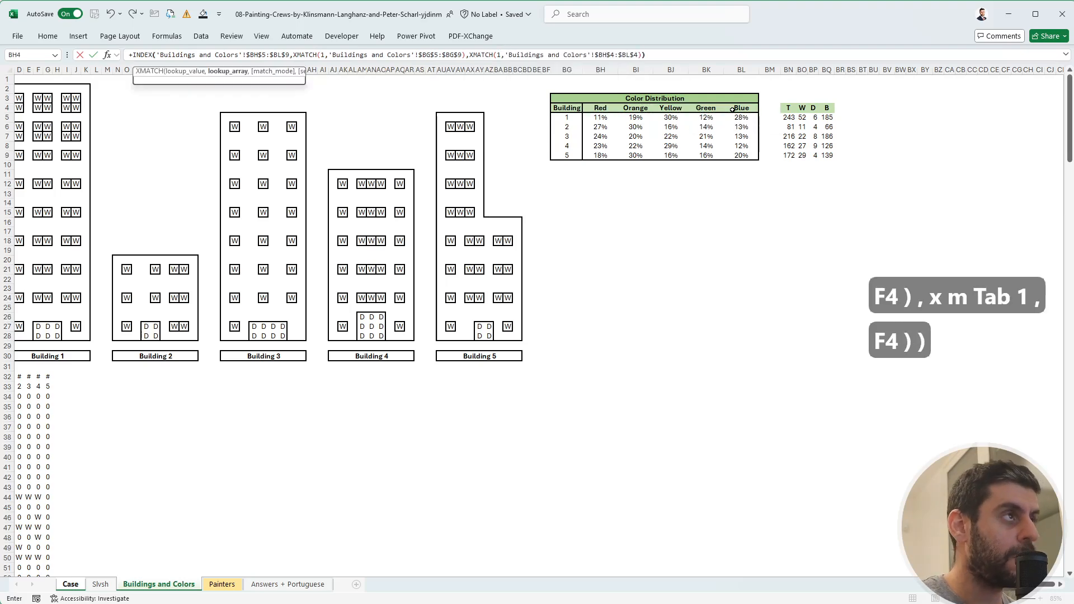
pyautogui.press('Return')
pyautogui.press('Up')
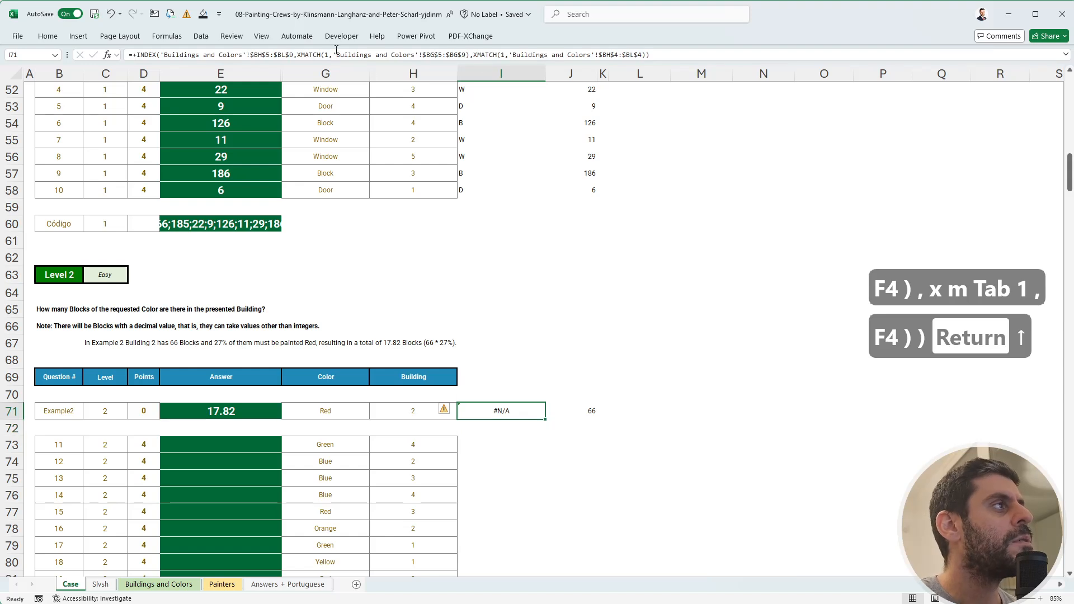
# Replace the placeholders in I71's formula with H71 for the building lookup and G71 for the color lookup.
pyautogui.doubleClick(330, 54)
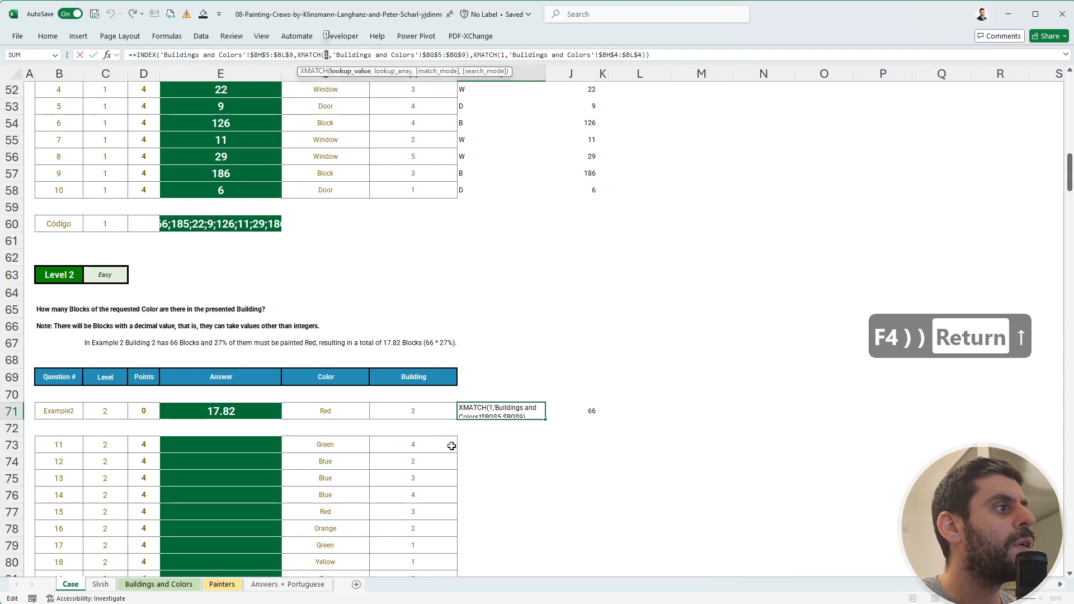
pyautogui.click(435, 414)
pyautogui.doubleClick(510, 54)
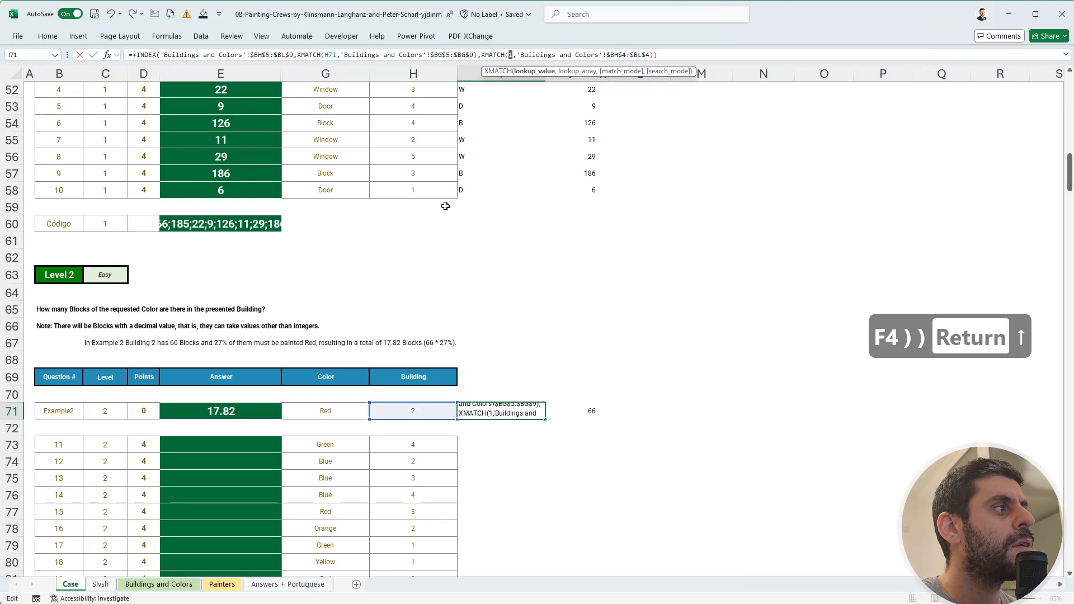
pyautogui.click(344, 411)
pyautogui.press('Return')
pyautogui.press('Up')
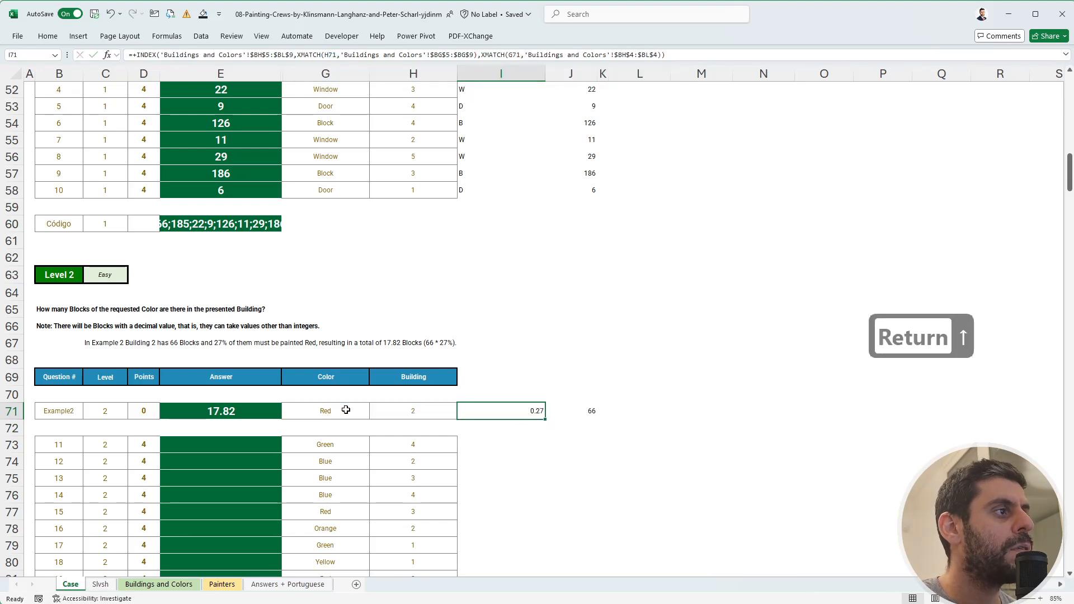
# Calculate the colored blocks in K71 as +I71*J71 and widen column K to show the decimals.
pyautogui.press('Right')
pyautogui.press('Right')
pyautogui.write('+')
pyautogui.press('Left')
pyautogui.press('Left')
pyautogui.write('*')
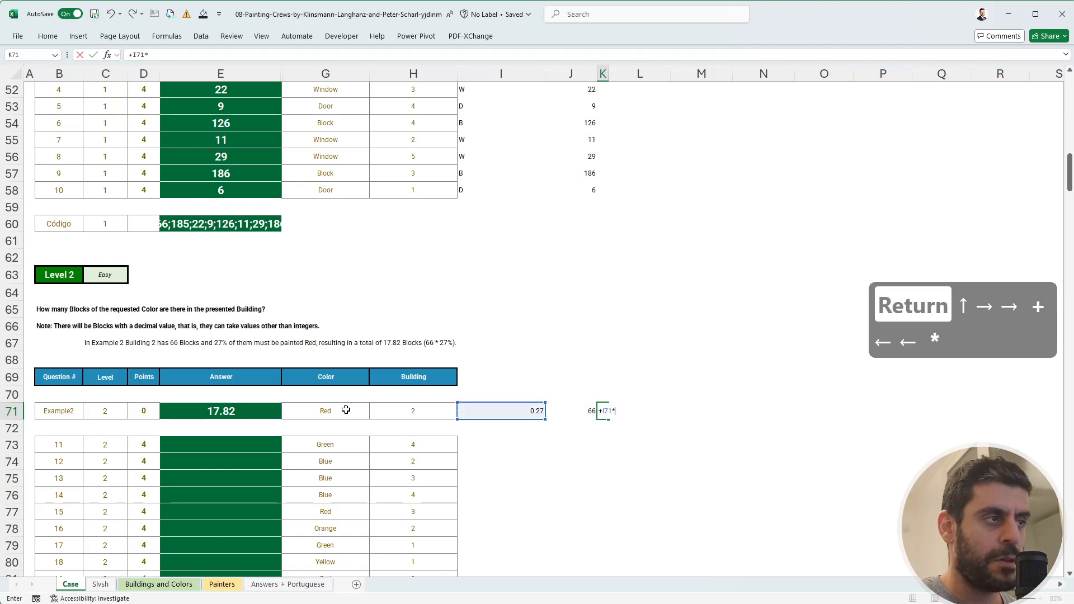
pyautogui.press('Left')
pyautogui.press('Return')
pyautogui.press('Up')
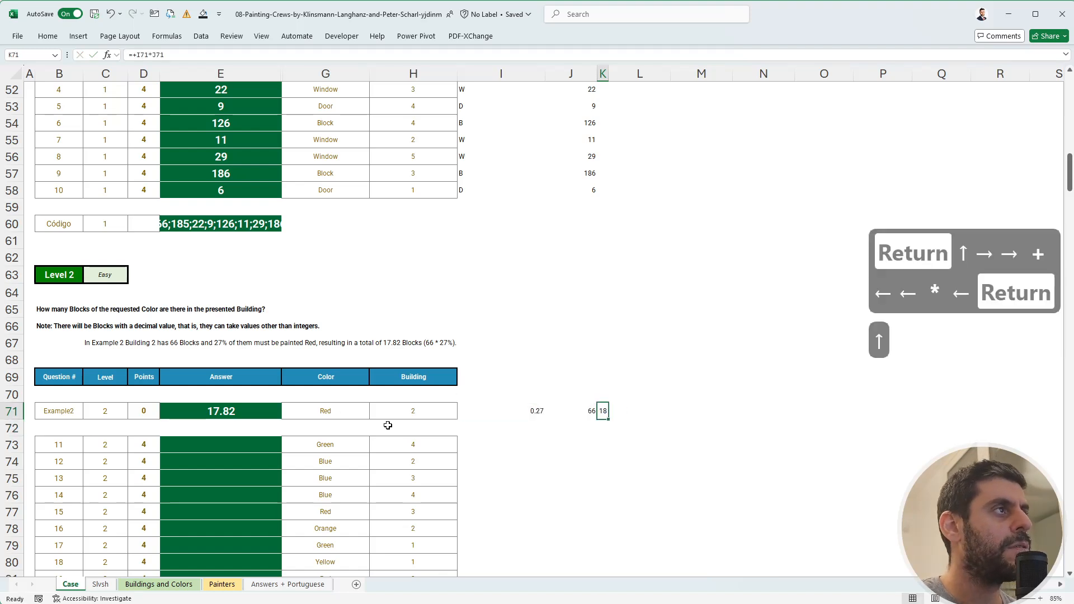
pyautogui.moveTo(607, 79); pyautogui.dragTo(627, 76)
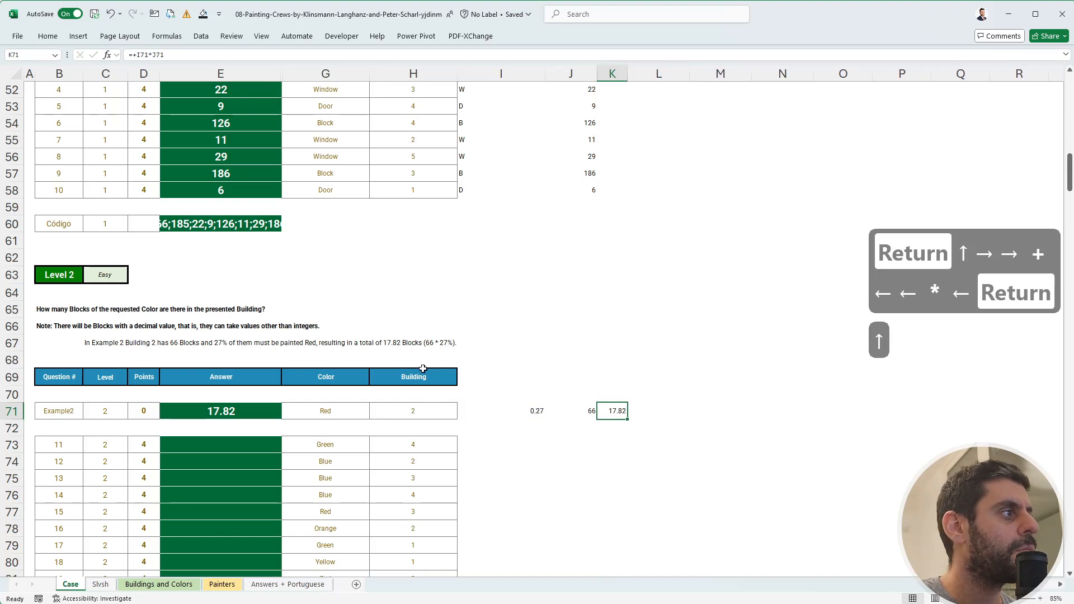
# Copy the I71:K71 formulas down to rows 73 through 92 for the Level 2 questions.
pyautogui.scroll(-4, 416, 375)
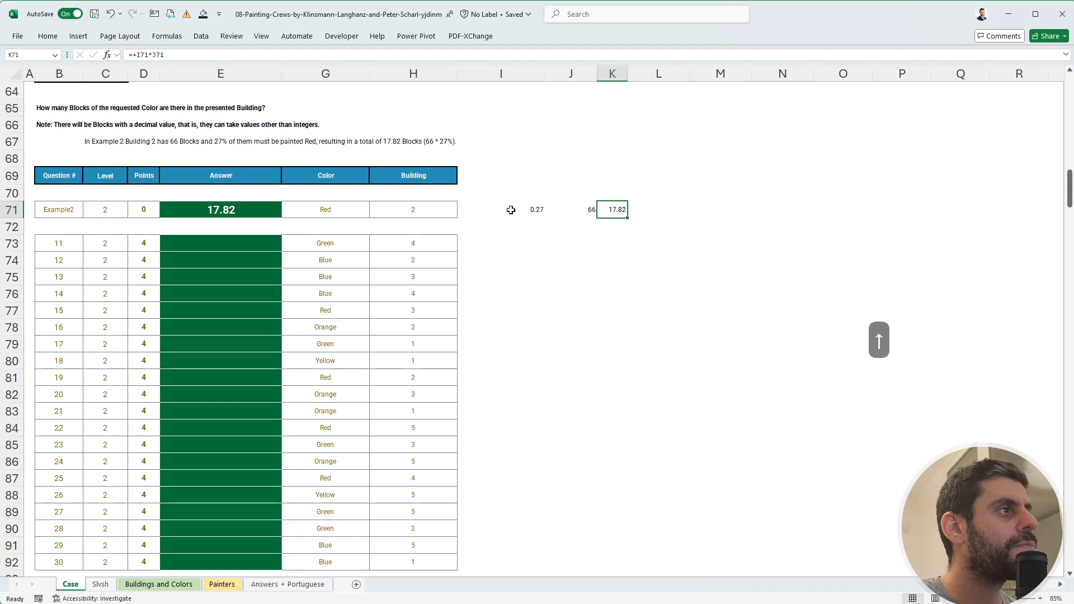
pyautogui.moveTo(511, 208); pyautogui.dragTo(613, 207)
pyautogui.hotkey('ctrl', 'c')
pyautogui.moveTo(480, 246); pyautogui.dragTo(473, 571)
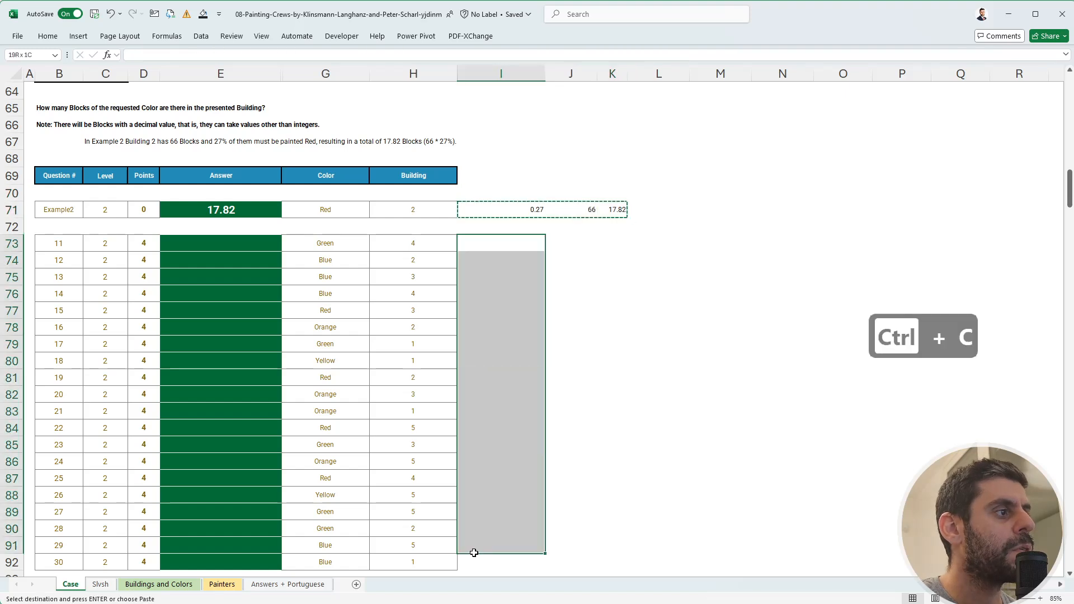
pyautogui.hotkey('ctrl', 'v')
pyautogui.press('Escape')
# Fill the Level 2 answers from E73 down by referencing the calculated results as +K73:K92.
pyautogui.click(229, 251)
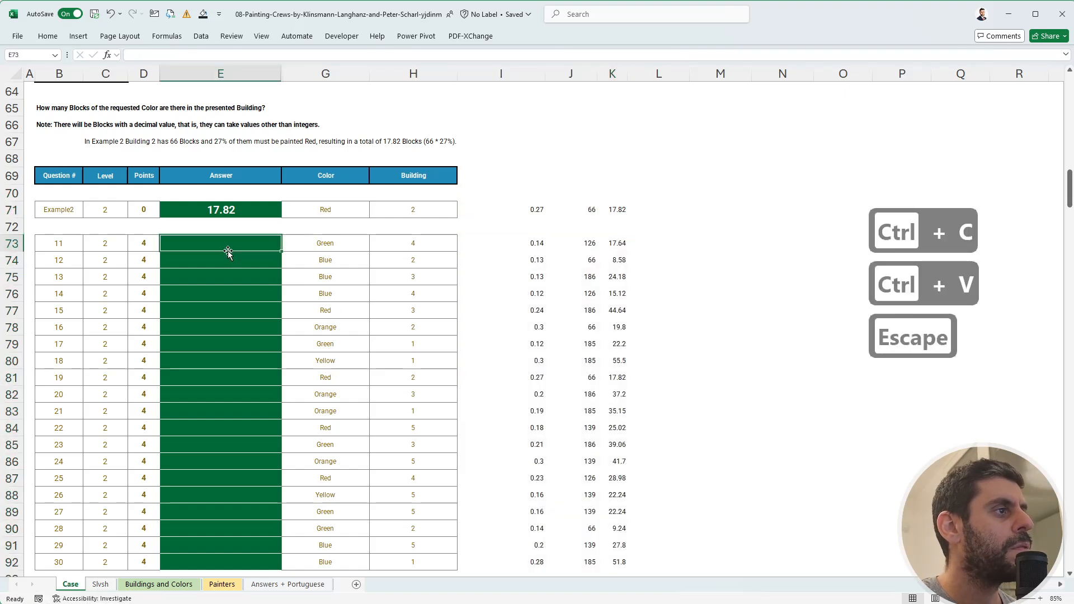
pyautogui.write('+')
pyautogui.hotkey('ctrl', 'Right')
pyautogui.hotkey('ctrl', 'Right')
pyautogui.hotkey('ctrl', 'Right')
pyautogui.hotkey('ctrl', 'Left')
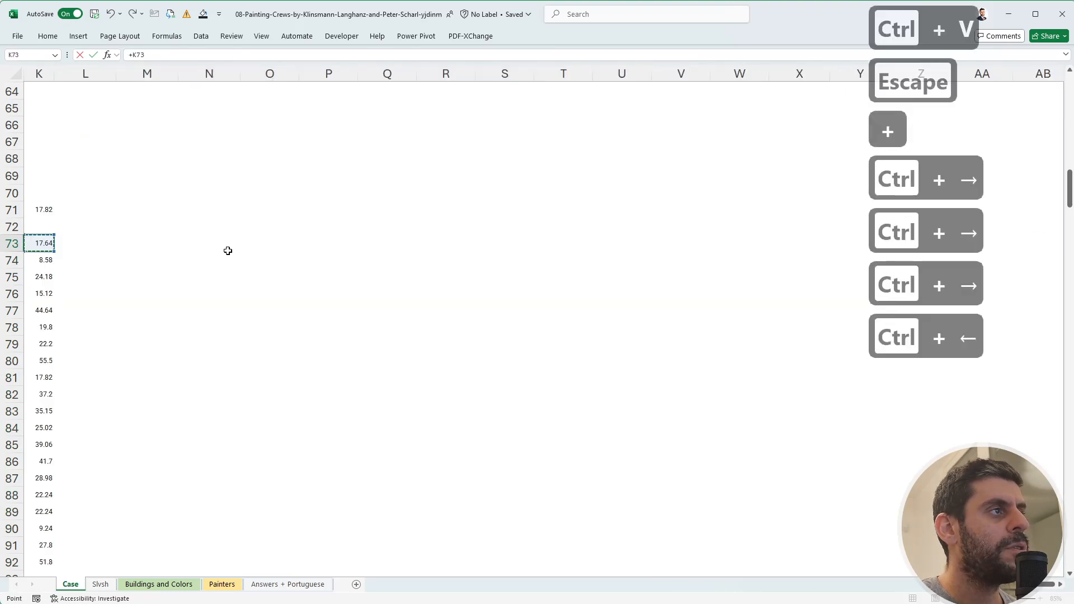
pyautogui.hotkey('ctrl', 'shift', 'Down')
pyautogui.press('Return')
pyautogui.press('Left')
pyautogui.press('Left')
pyautogui.press('Left')
pyautogui.press('Left')
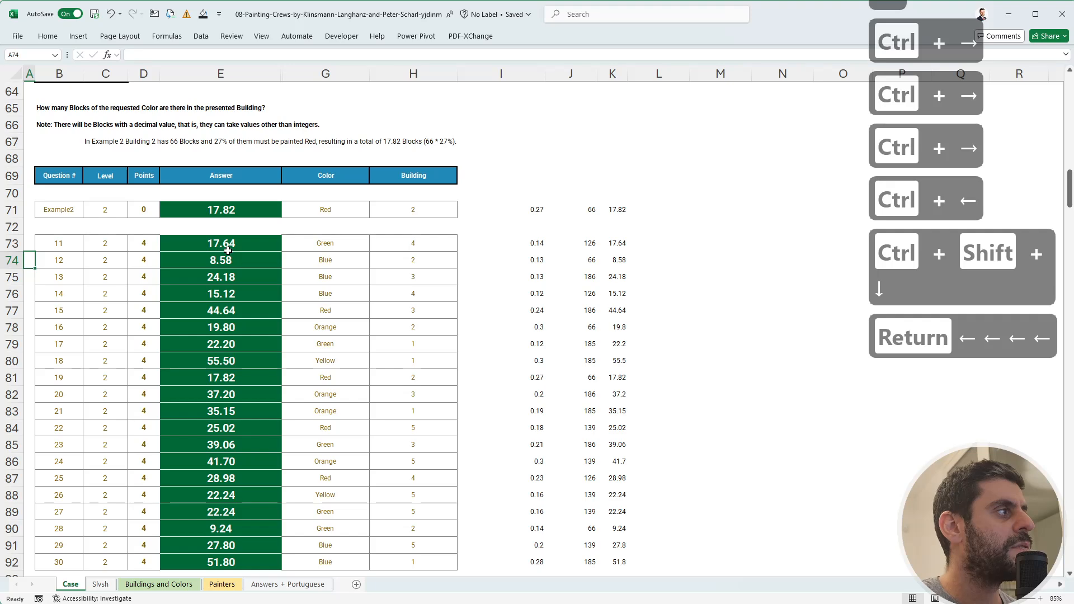
# Go to the Level 3 section and read its question on painting time per painter and building.
pyautogui.scroll(-7, 228, 302)
pyautogui.scroll(-3, 194, 343)
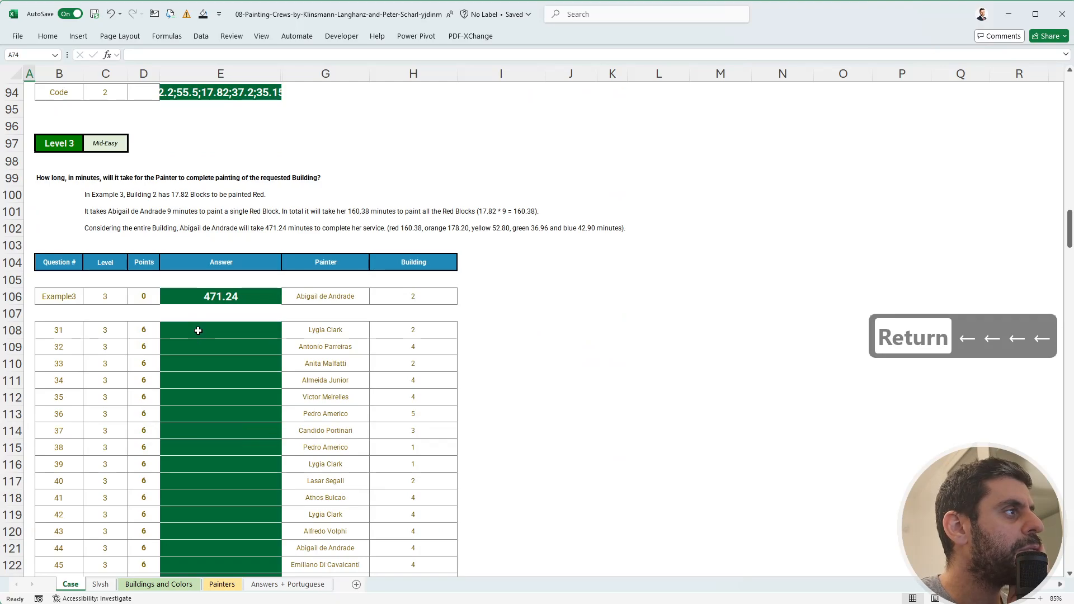
# Rename the Slvsh worksheet as 3.
pyautogui.scroll(-16, 197, 364)
pyautogui.scroll(9, 194, 399)
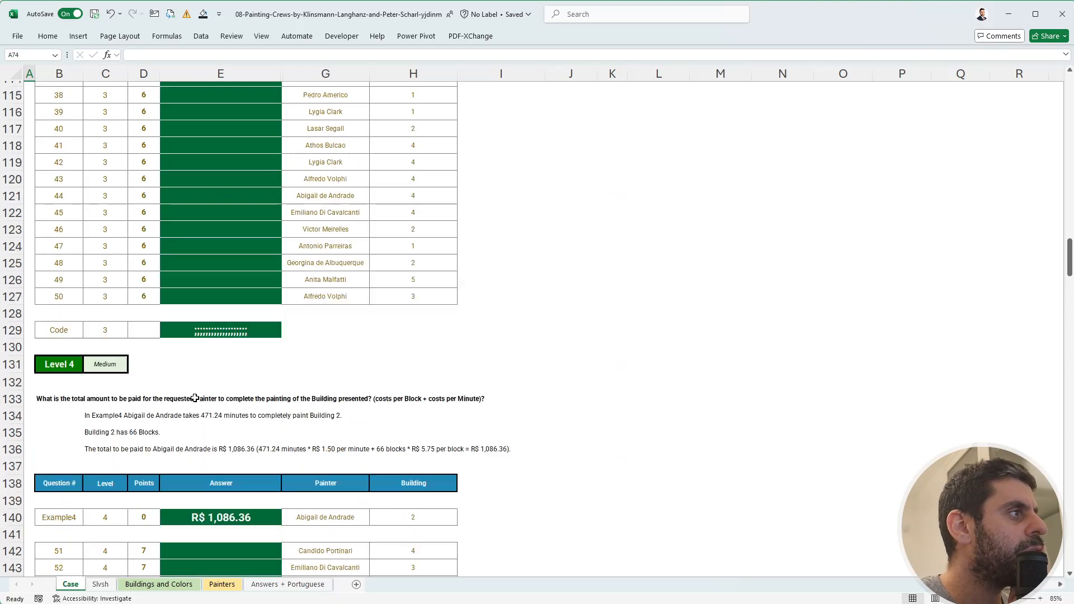
pyautogui.scroll(6, 194, 399)
pyautogui.click(101, 584)
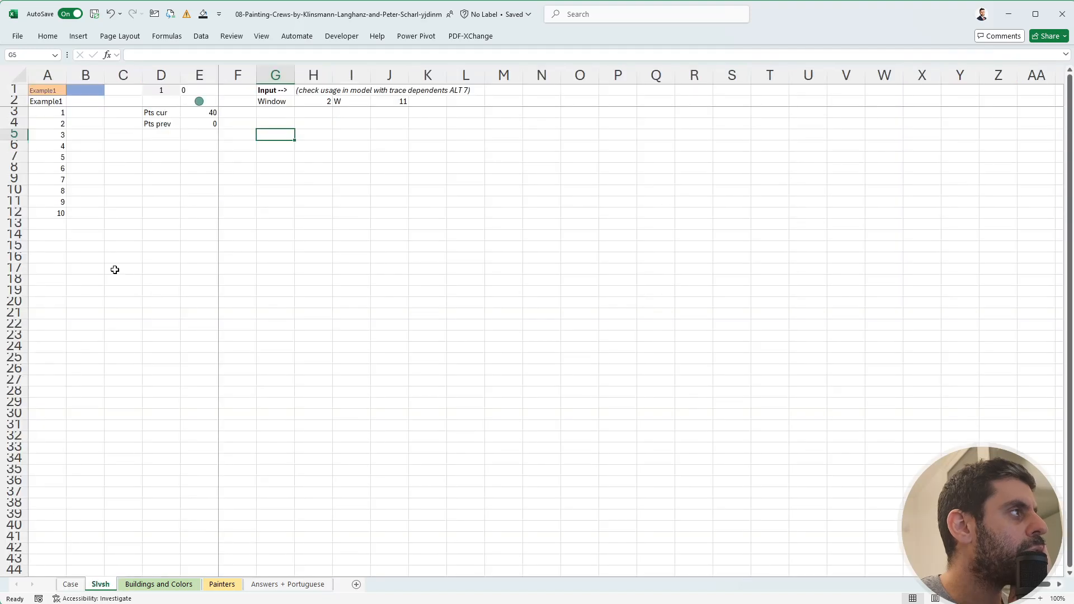
pyautogui.doubleClick(101, 584)
pyautogui.write('3')
pyautogui.press('Return')
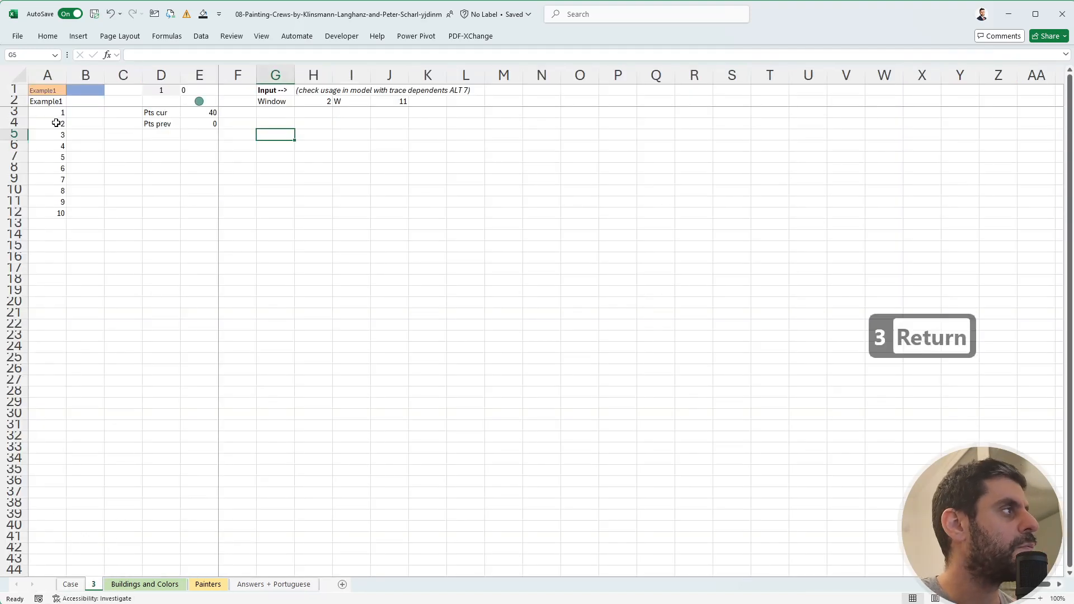
# Switch the sheet's selector in A1 to Example3 to load the Level 3 question inputs.
pyautogui.click(53, 92)
pyautogui.click(174, 56)
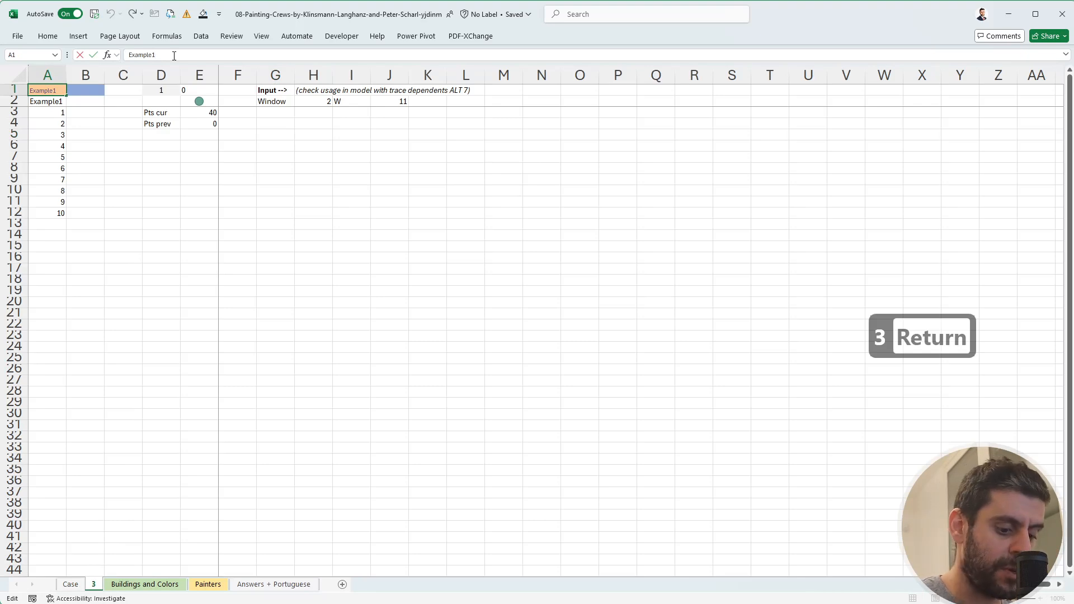
pyautogui.press('BackSpace')
pyautogui.write('3')
pyautogui.press('Return')
pyautogui.press('Down')
pyautogui.press('Down')
pyautogui.press('Right')
pyautogui.press('Down')
pyautogui.press('Right')
pyautogui.press('Down')
pyautogui.press('Right')
pyautogui.press('Right')
pyautogui.press('Down')
pyautogui.press('Right')
pyautogui.press('Right')
pyautogui.press('Right')
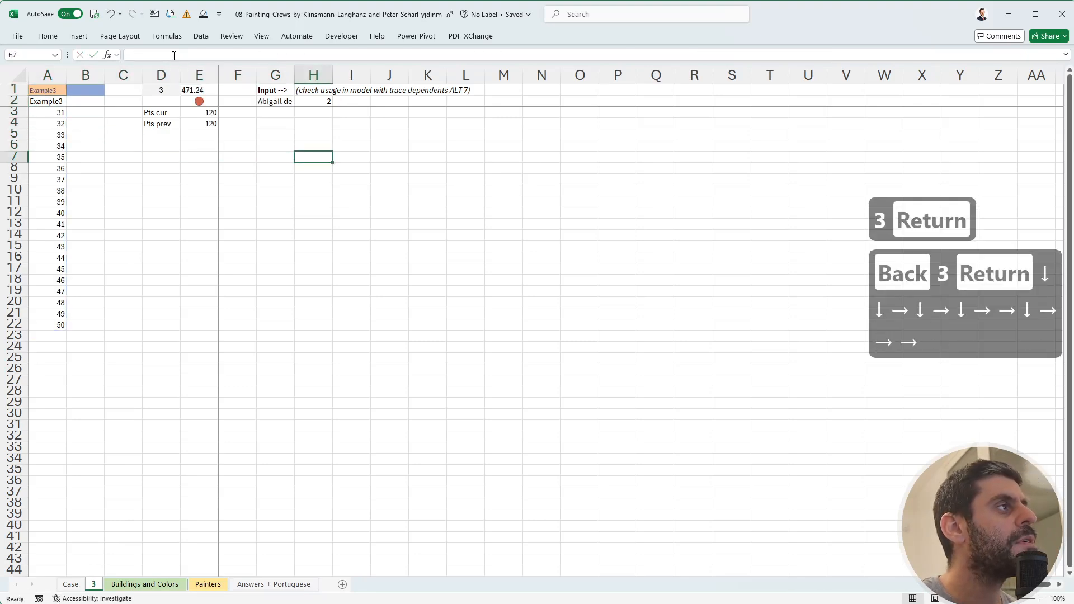
pyautogui.press('Left')
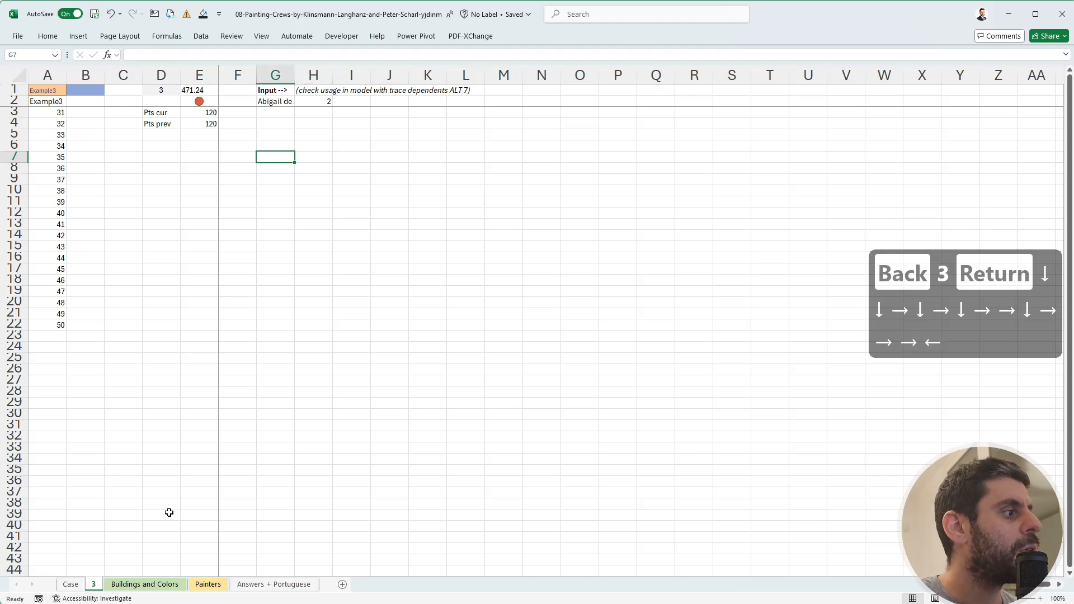
# Try to convert the full range B2:I18 on the Painters sheet into a table with headers.
pyautogui.click(207, 584)
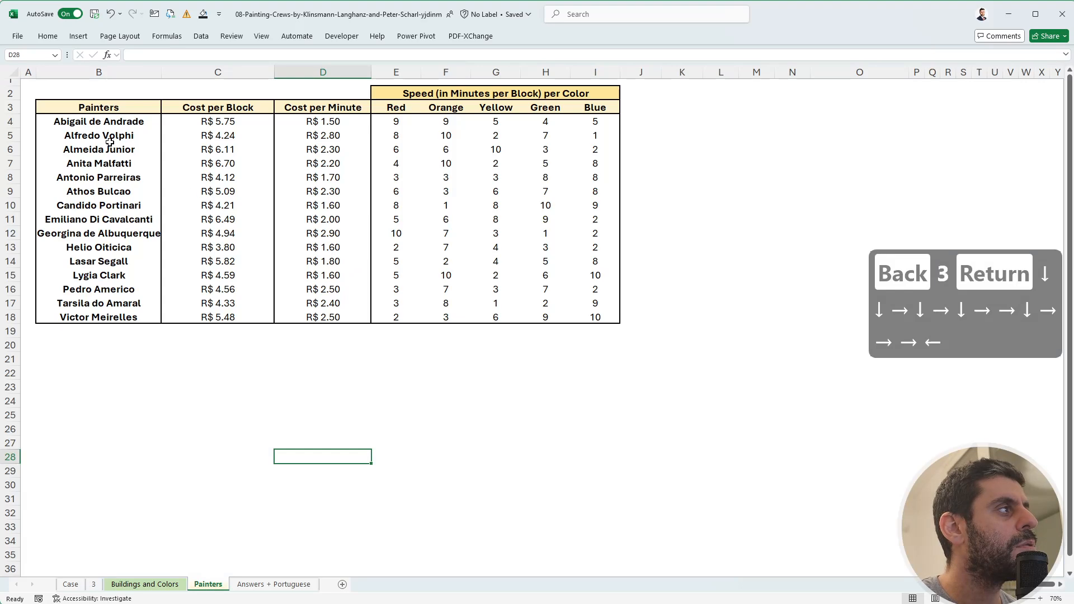
pyautogui.click(96, 121)
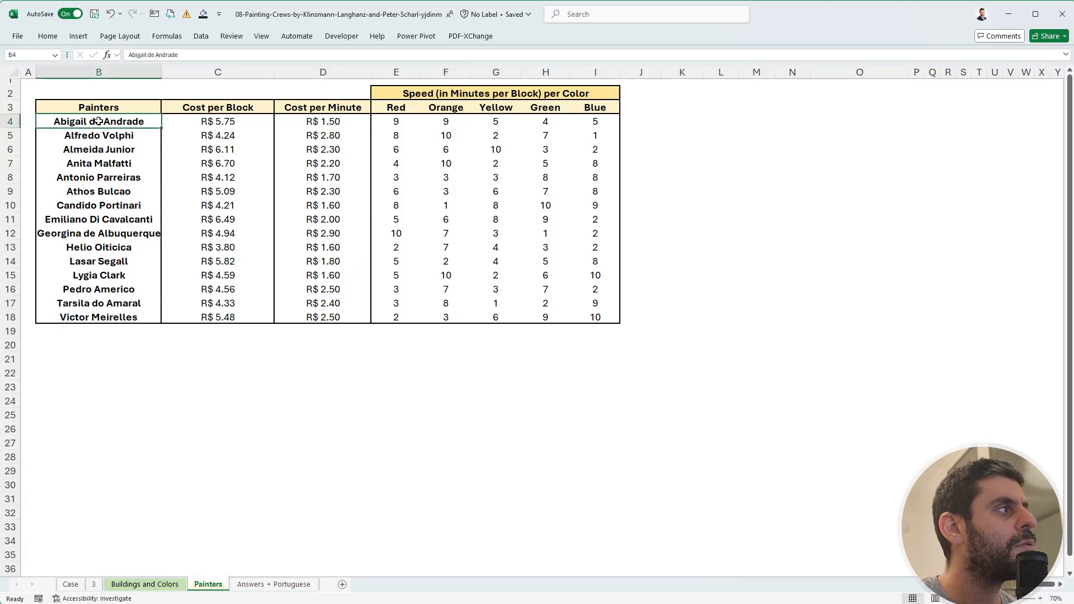
pyautogui.hotkey('alt', 'n')
pyautogui.press('t')
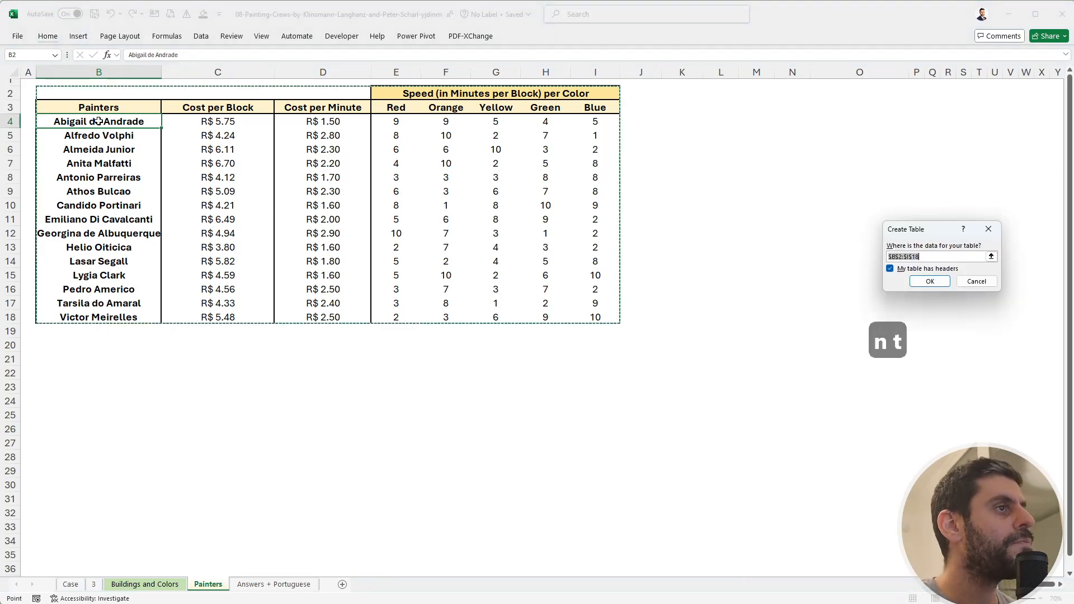
pyautogui.press('Return')
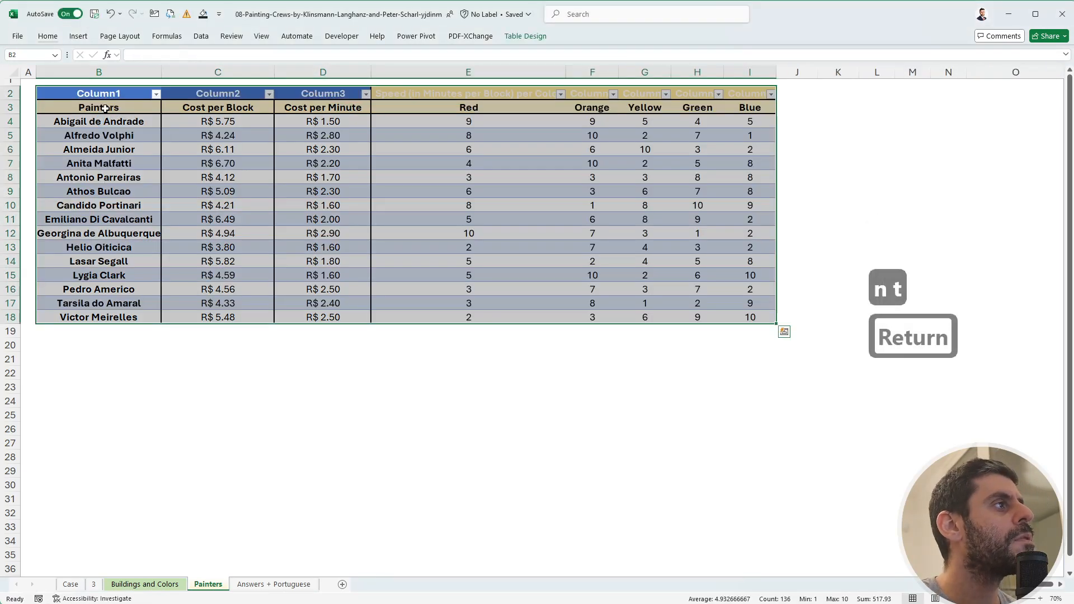
pyautogui.hotkey('ctrl', 'z')
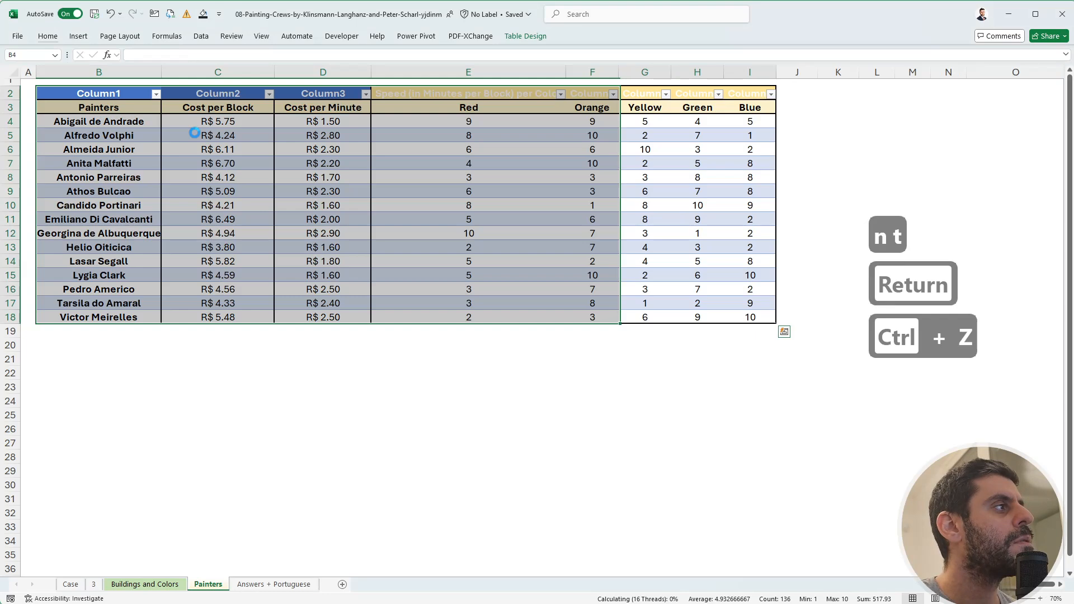
pyautogui.press('Escape')
# Convert the painters range B3:I18 into a table that uses row 3 as its headers.
pyautogui.moveTo(132, 107)
pyautogui.mouseDown()
pyautogui.moveTo(597, 280)
pyautogui.moveTo(597, 320)
pyautogui.mouseUp()
pyautogui.hotkey('alt', 'n')
pyautogui.press('t')
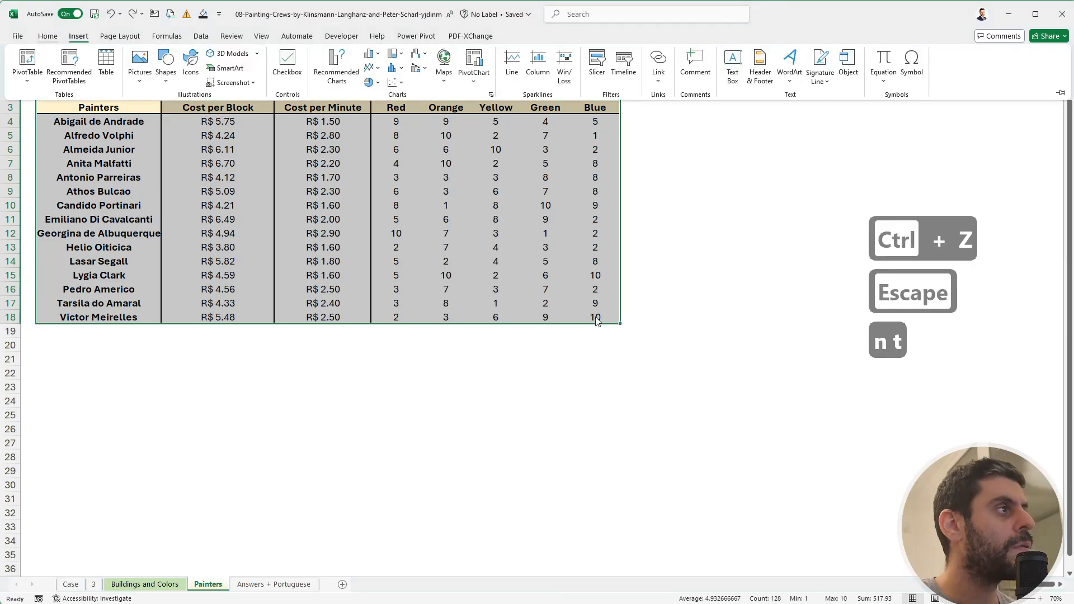
pyautogui.press('Return')
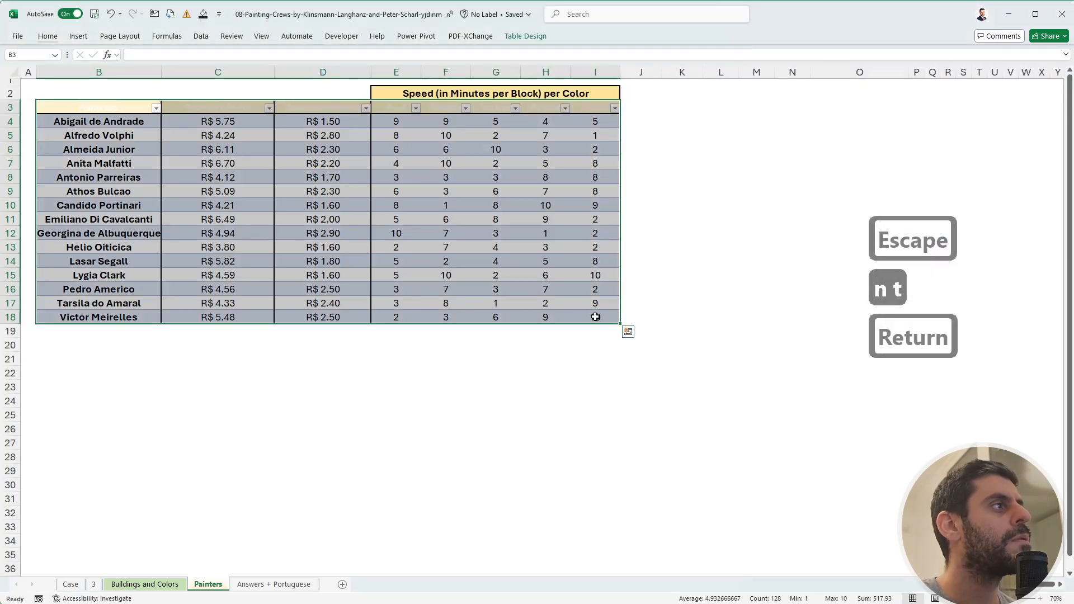
pyautogui.click(542, 260)
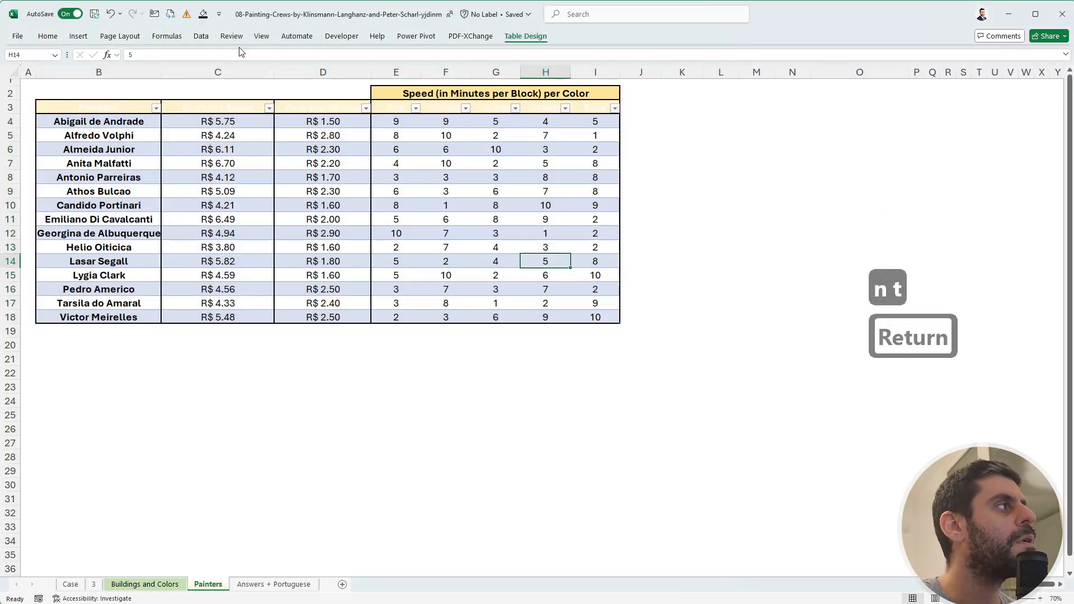
# Name the painters table t and return to sheet 3.
pyautogui.click(525, 36)
pyautogui.click(37, 67)
pyautogui.write('t')
pyautogui.press('Return')
pyautogui.press('Escape')
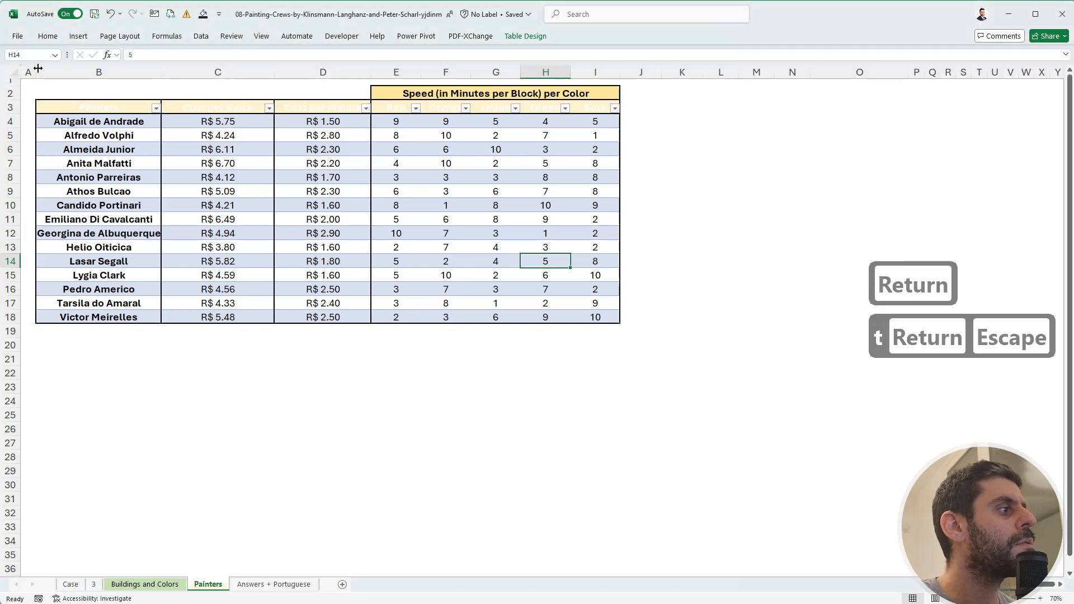
pyautogui.click(93, 584)
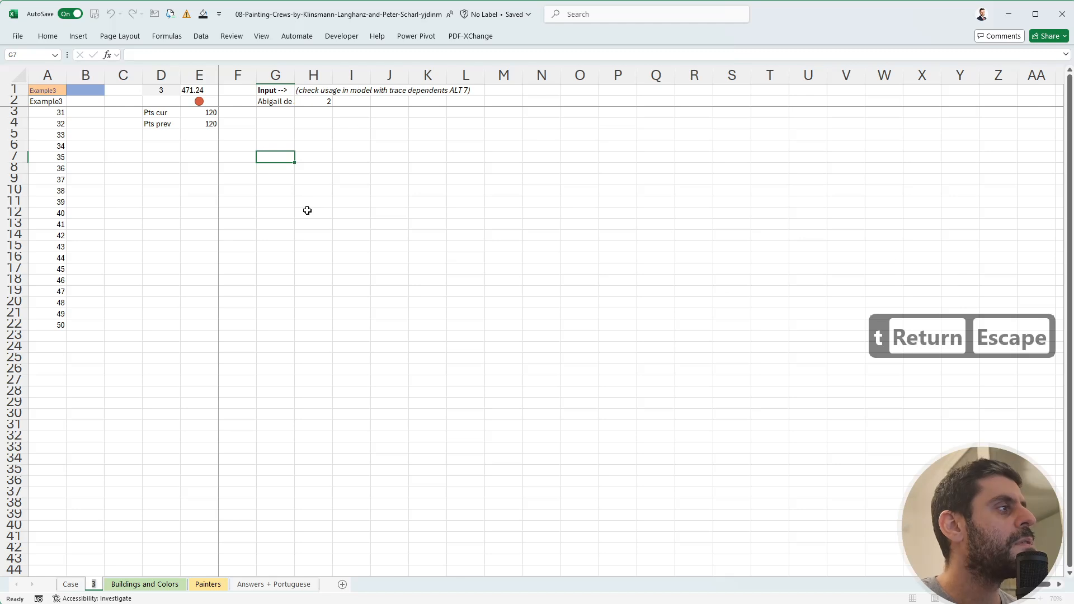
pyautogui.write('Painter')
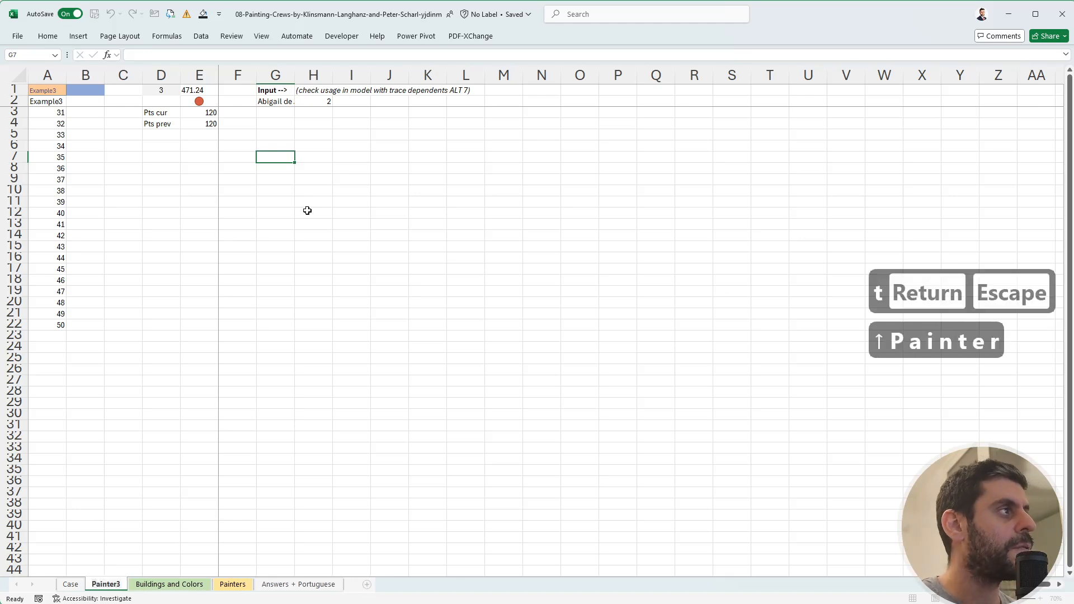
pyautogui.press('Escape')
pyautogui.press('Escape')
pyautogui.press('Escape')
# Label G7 as Painter and reference the painter input in G8 as +G2 with the orange input formatting.
pyautogui.write('Painter')
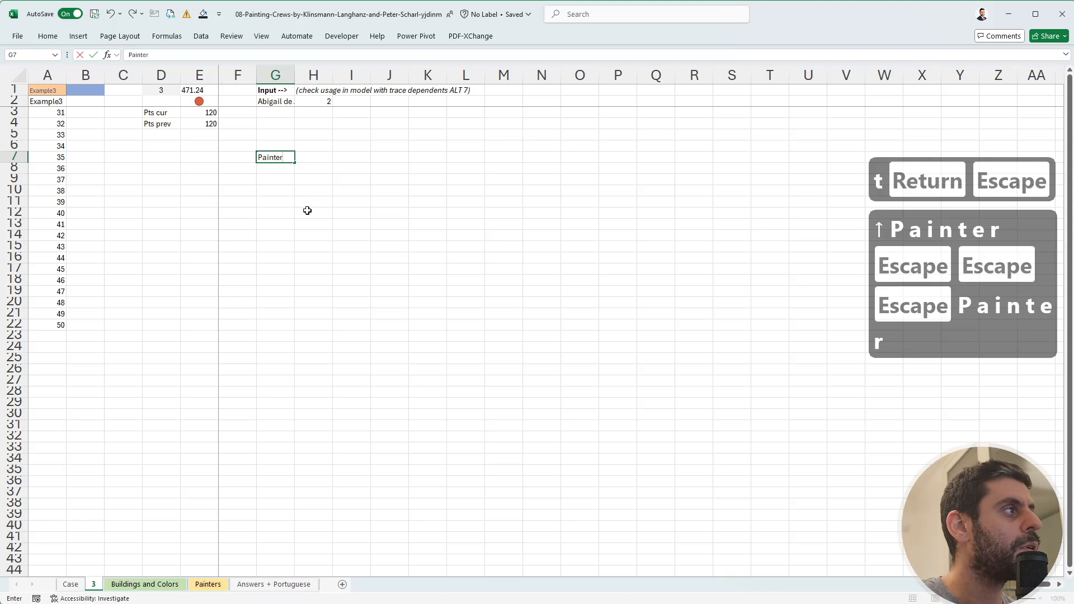
pyautogui.press('Return')
pyautogui.write('+')
pyautogui.hotkey('ctrl', 'Up')
pyautogui.hotkey('ctrl', 'Up')
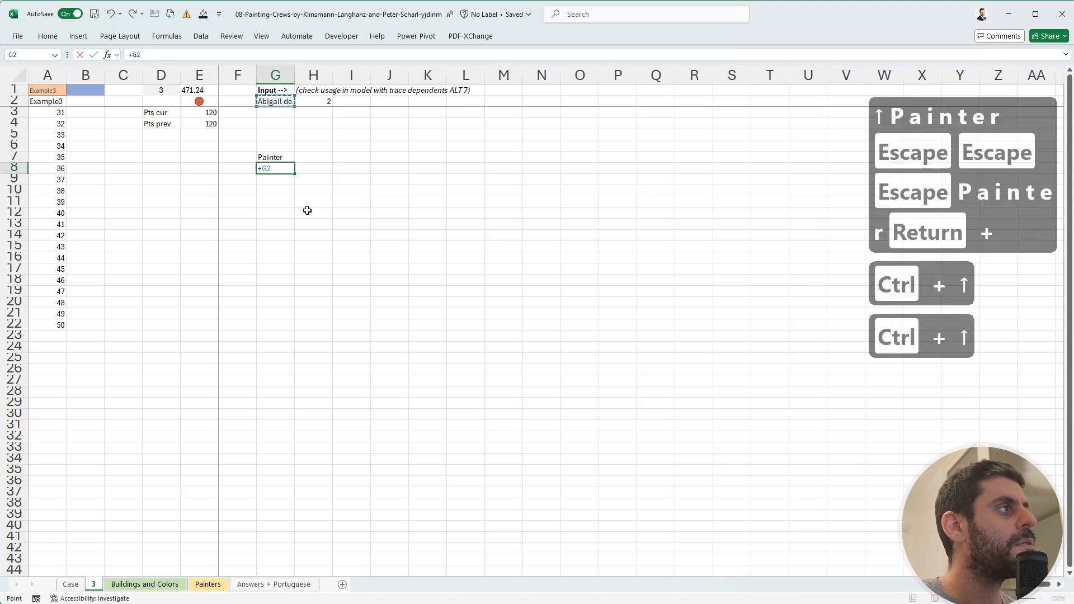
pyautogui.press('Return')
pyautogui.press('Up')
pyautogui.hotkey('alt', '8')
pyautogui.press('Right')
pyautogui.press('Up')
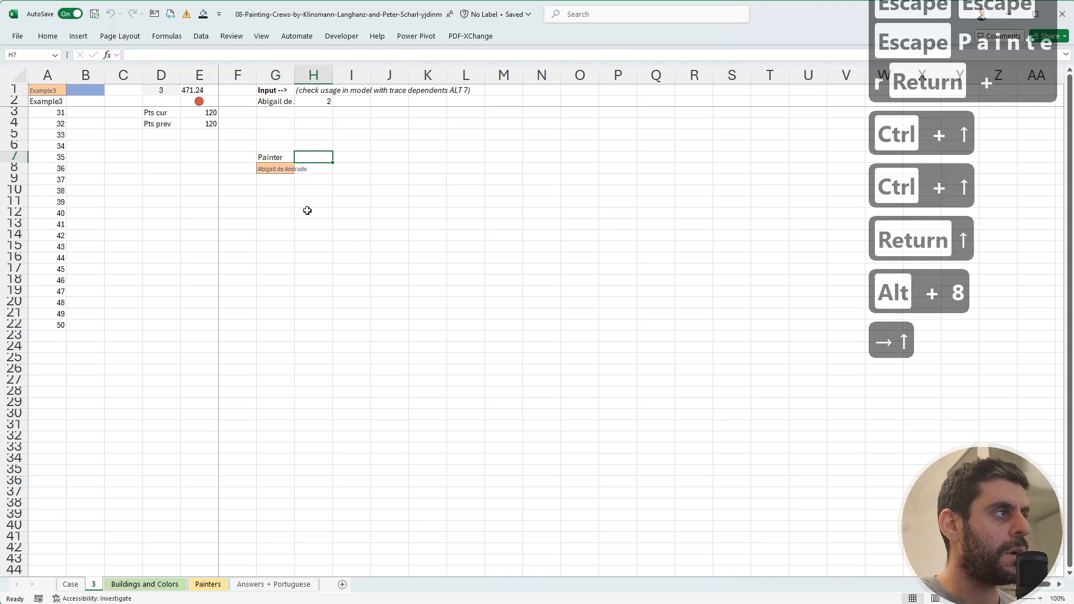
# Look up the painter's row from the painters table in H8 with +FILTER(t,t[Painters]=G8).
pyautogui.press('Down')
pyautogui.write('+filt')
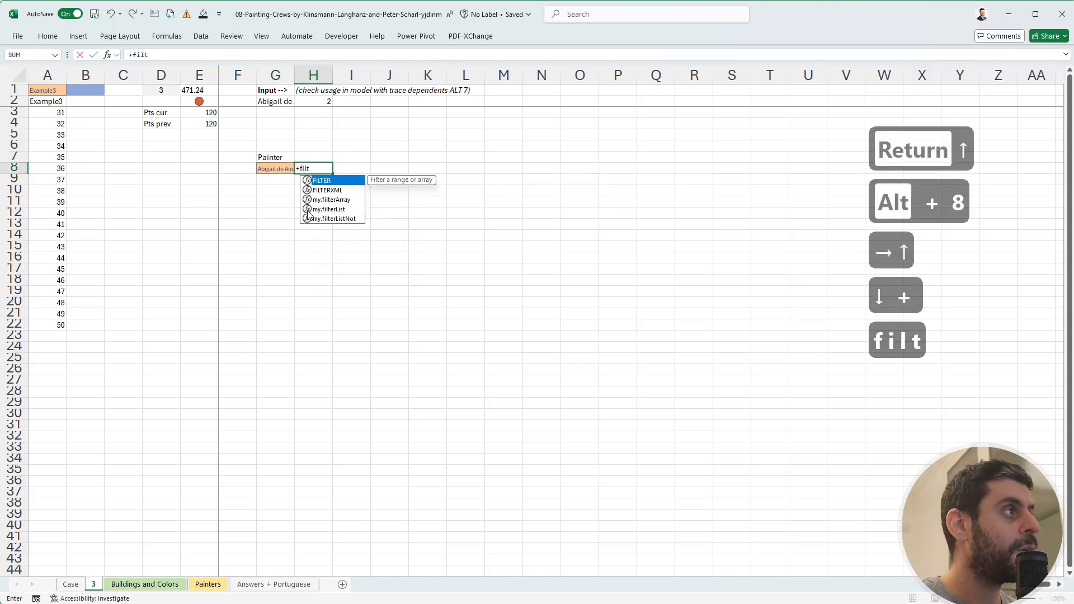
pyautogui.press('Tab')
pyautogui.write('t,t')
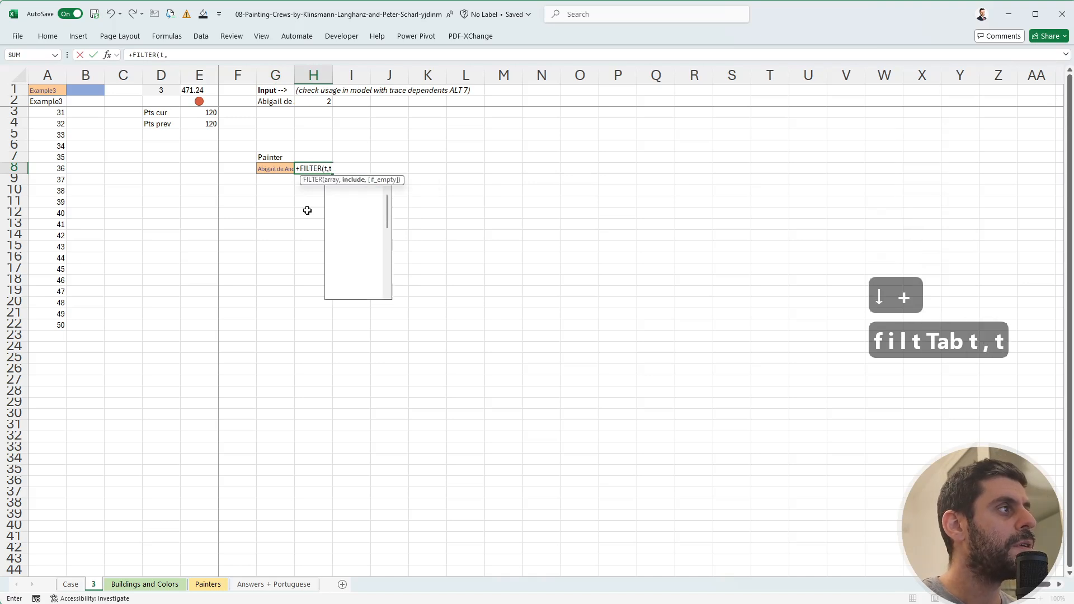
pyautogui.write('[pa')
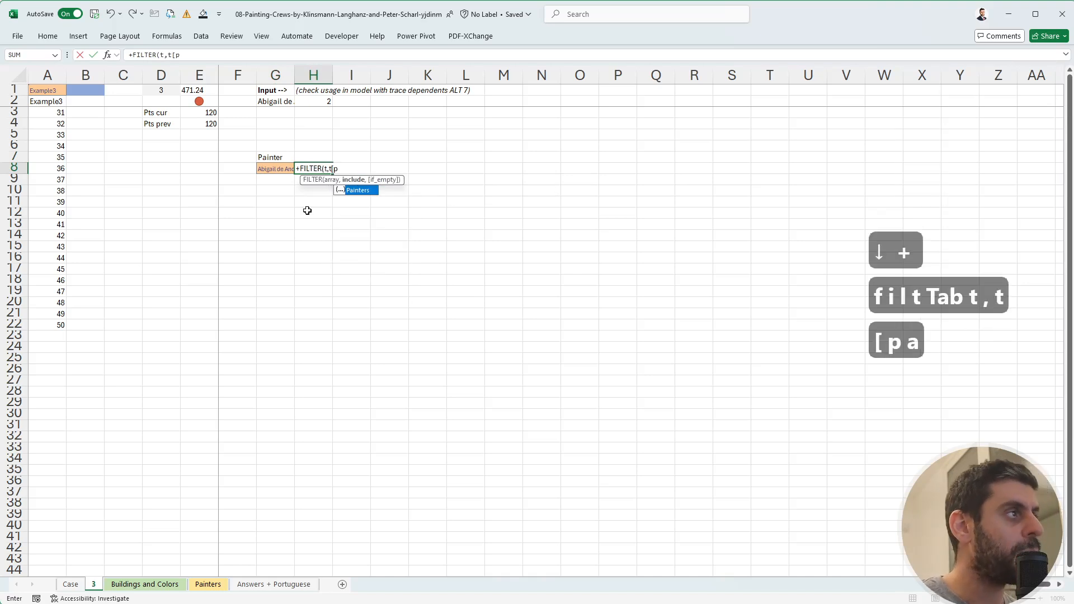
pyautogui.press('Tab')
pyautogui.write(']')
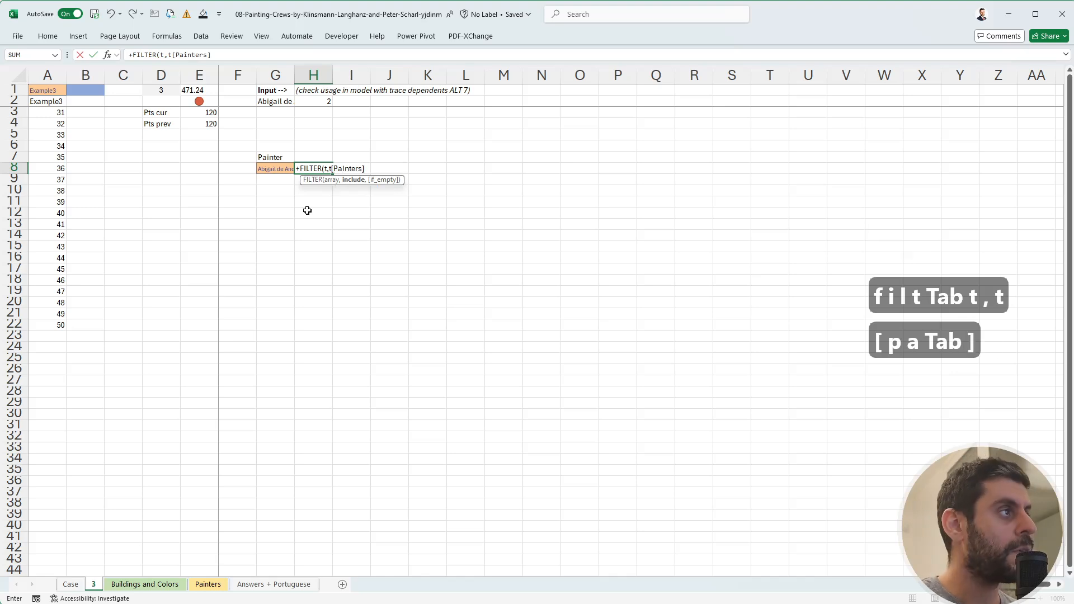
pyautogui.write('0-')
pyautogui.press('BackSpace')
pyautogui.press('BackSpace')
pyautogui.write('-')
pyautogui.press('BackSpace')
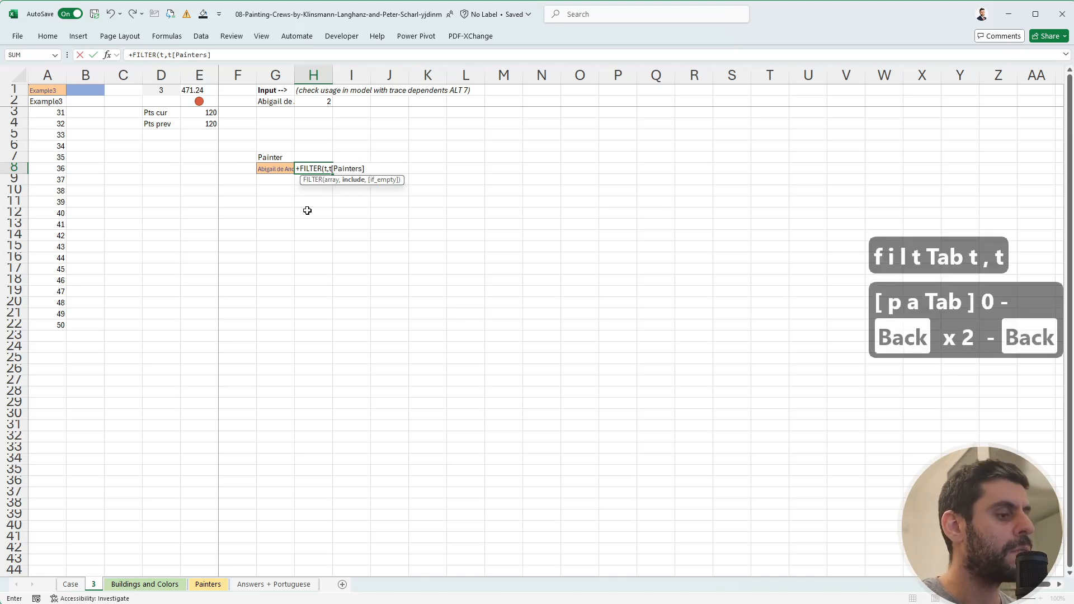
pyautogui.write('=')
pyautogui.press('Left')
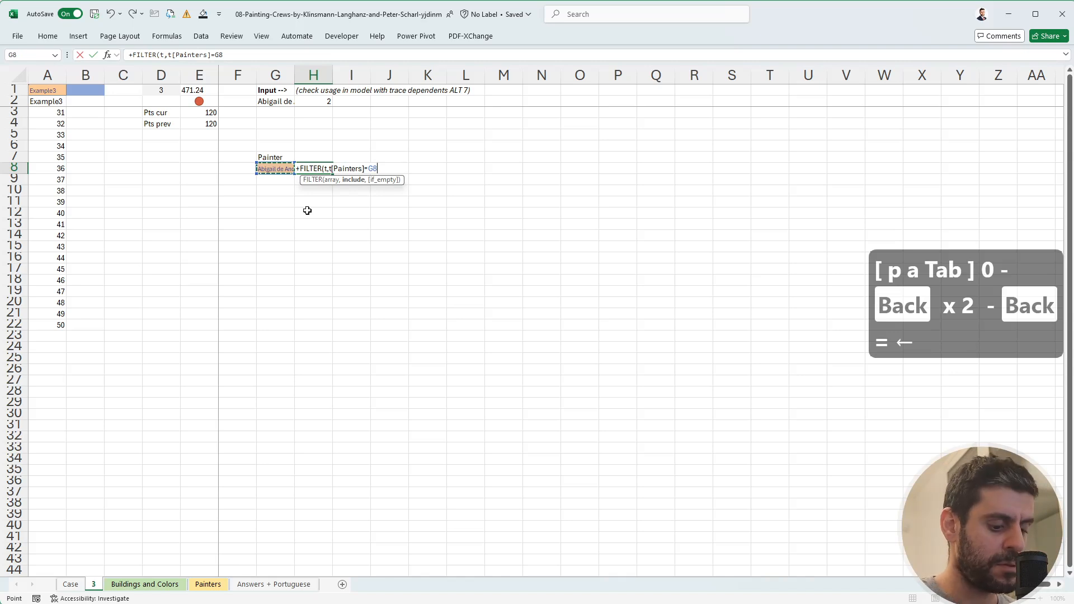
pyautogui.write(')')
pyautogui.press('Return')
# Try to bring the table's headers into H7 with +my.getTableHeaders(t).
pyautogui.press('Up')
pyautogui.press('Up')
pyautogui.write('+')
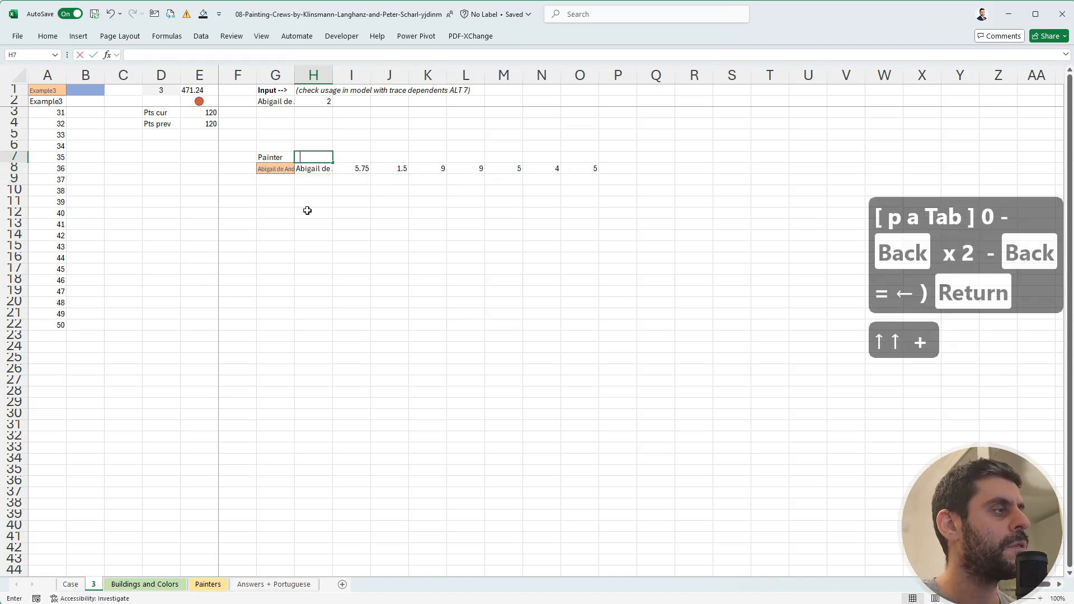
pyautogui.write('geth')
pyautogui.press('BackSpace')
pyautogui.press('BackSpace')
pyautogui.press('BackSpace')
pyautogui.press('BackSpace')
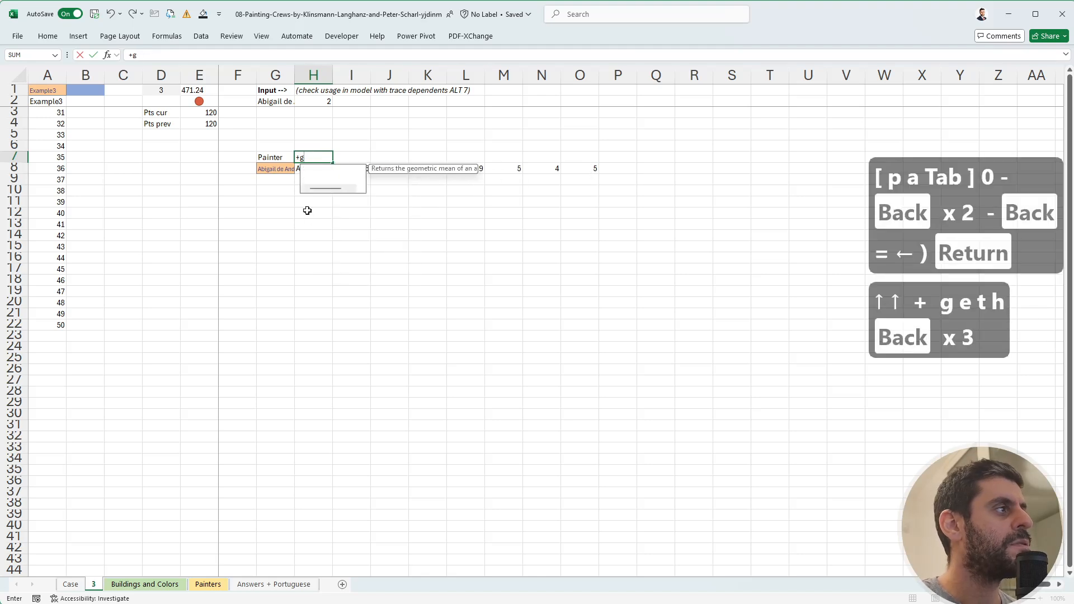
pyautogui.write('head')
pyautogui.press('Tab')
pyautogui.write('t)')
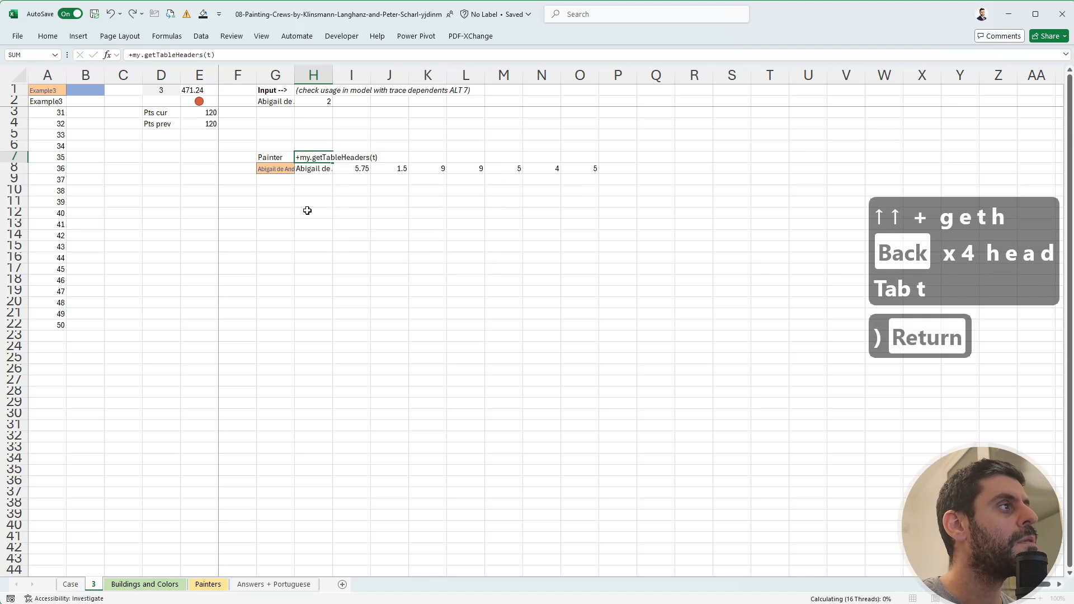
pyautogui.press('Up')
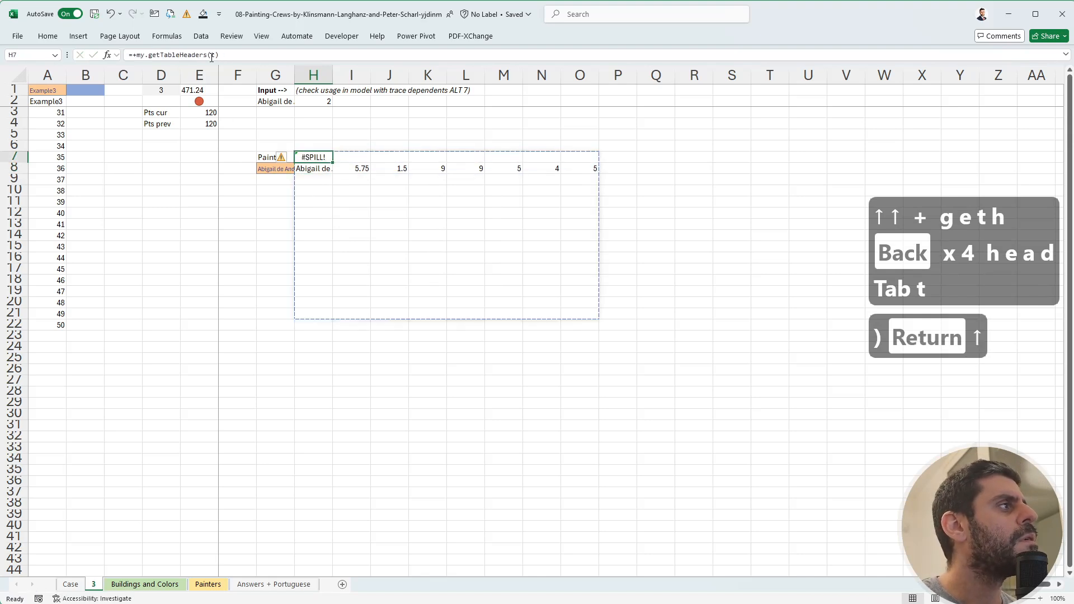
pyautogui.click(212, 55)
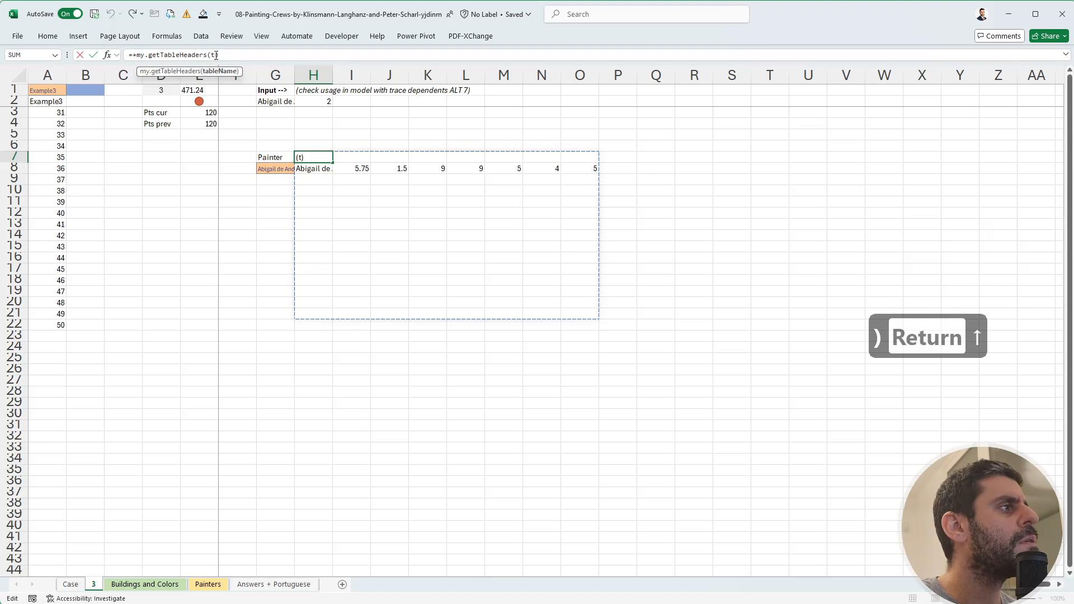
pyautogui.press('Escape')
pyautogui.press('Escape')
# Bring the painters table's header row into H7 with +t[#Headers].
pyautogui.write('+t')
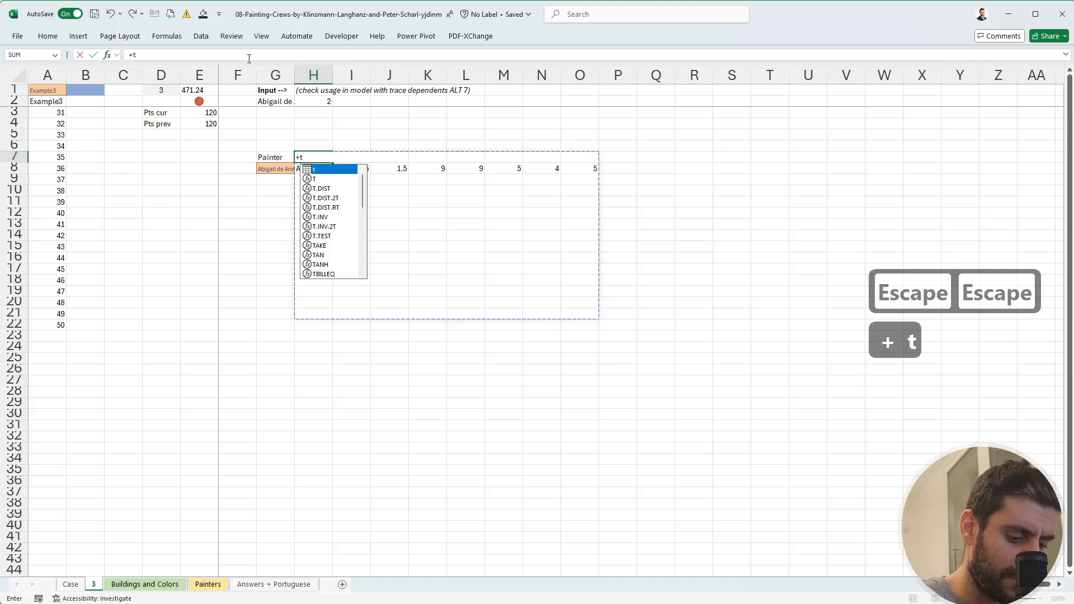
pyautogui.write('[#h')
pyautogui.press('Tab')
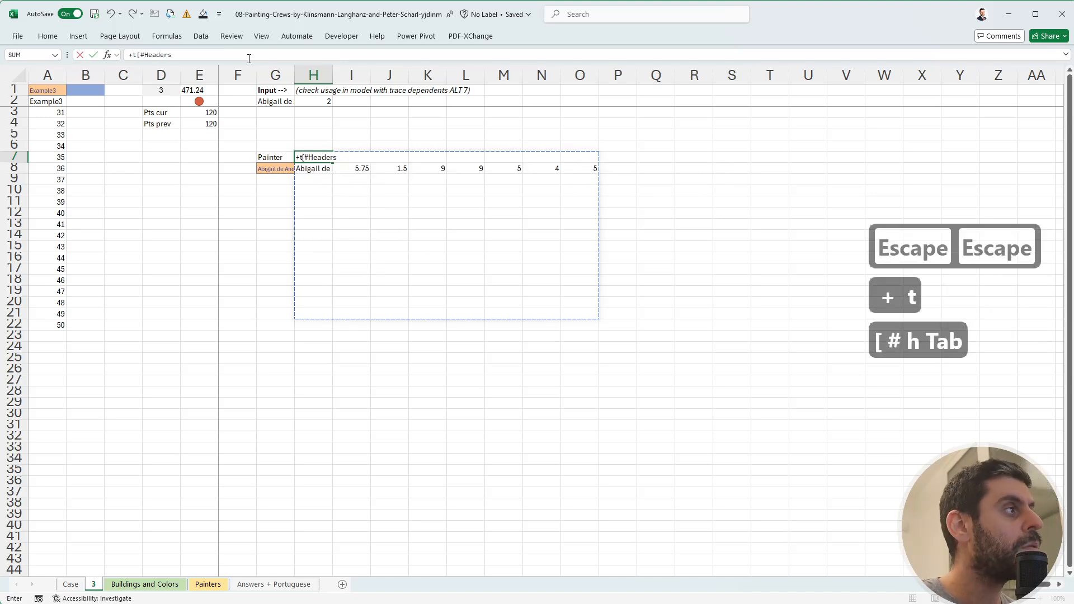
pyautogui.write(']')
pyautogui.press('Return')
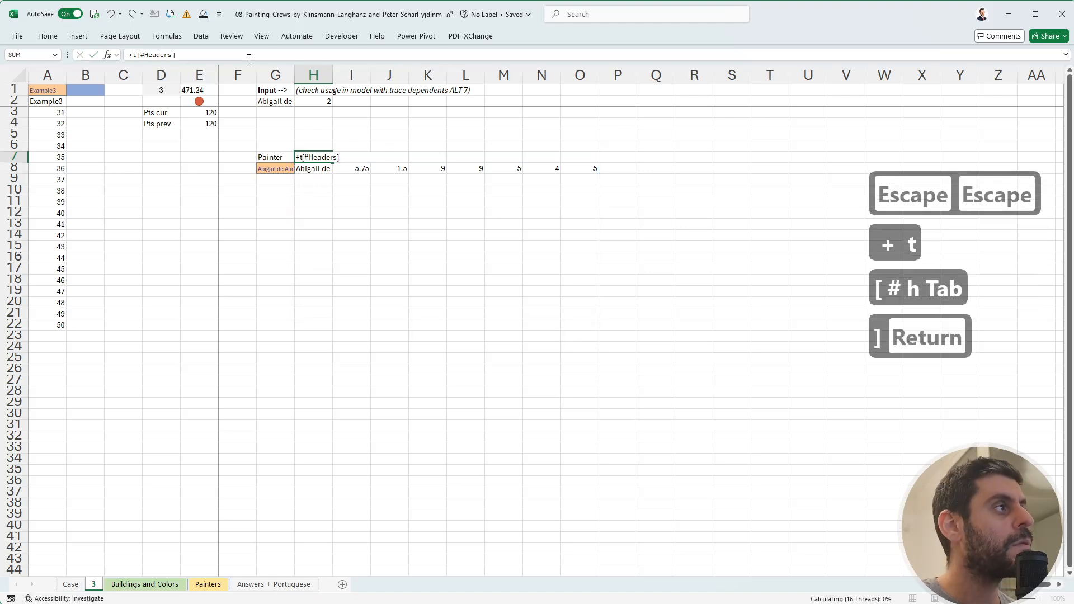
pyautogui.press('Up')
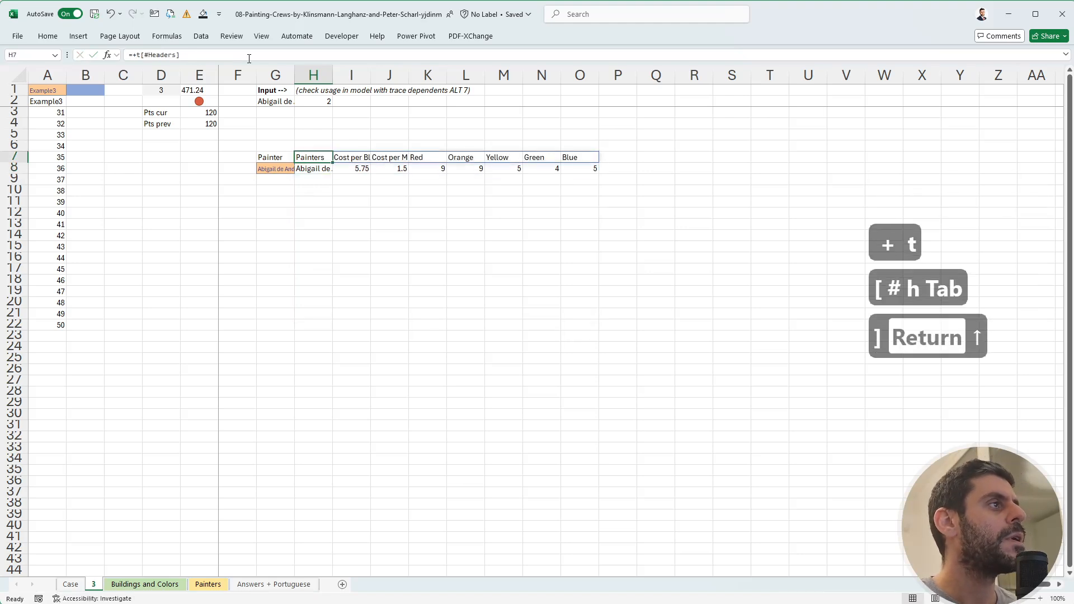
# Review the painters and buildings data sheets and the Level 2 percentage and block-count lookup formulas on the Case sheet.
pyautogui.click(656, 169)
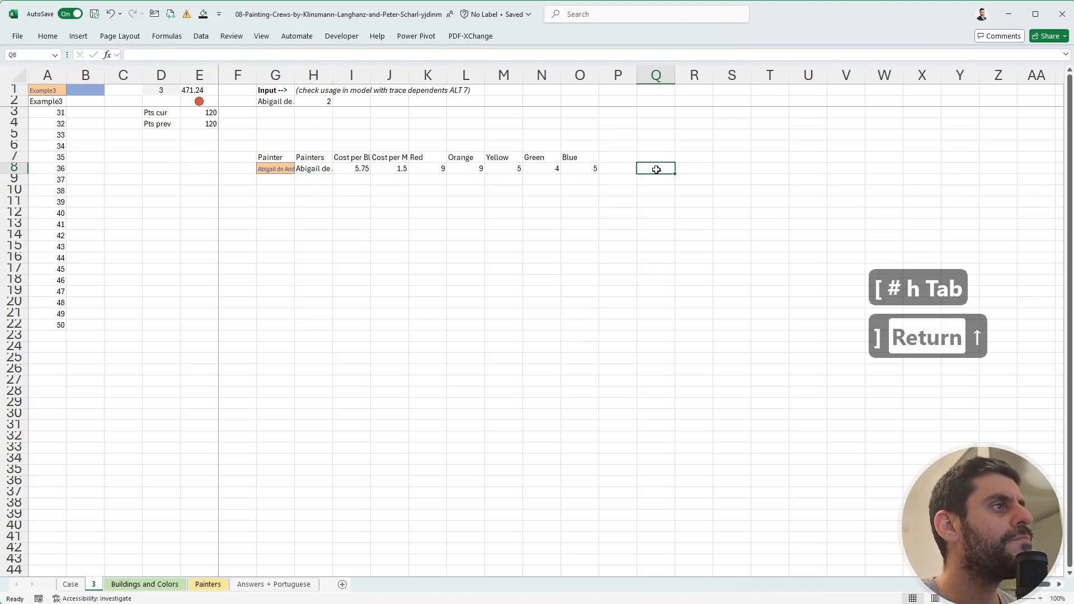
pyautogui.click(200, 584)
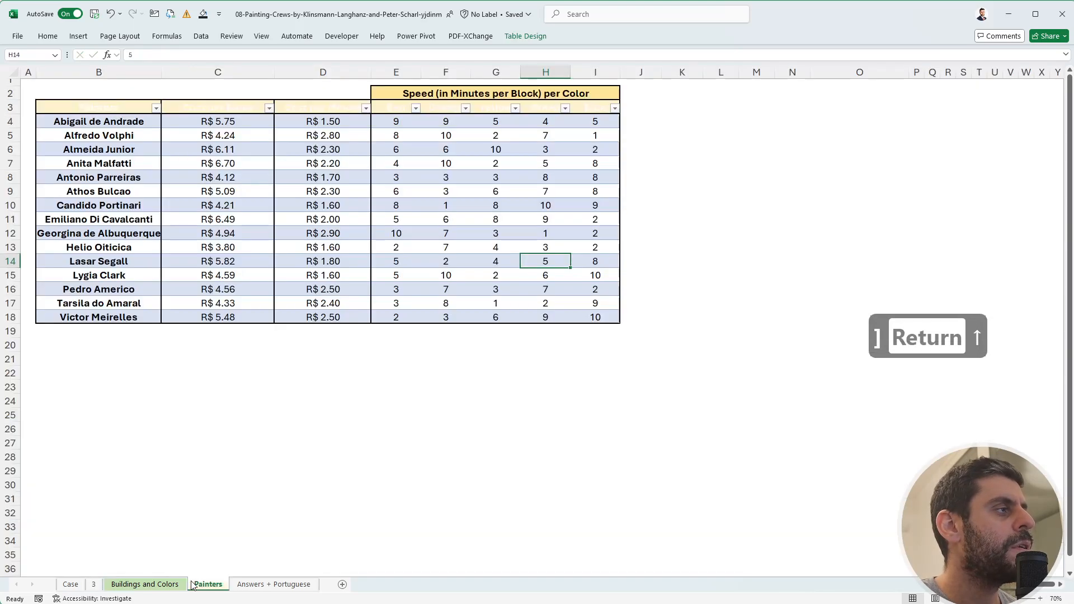
pyautogui.click(160, 585)
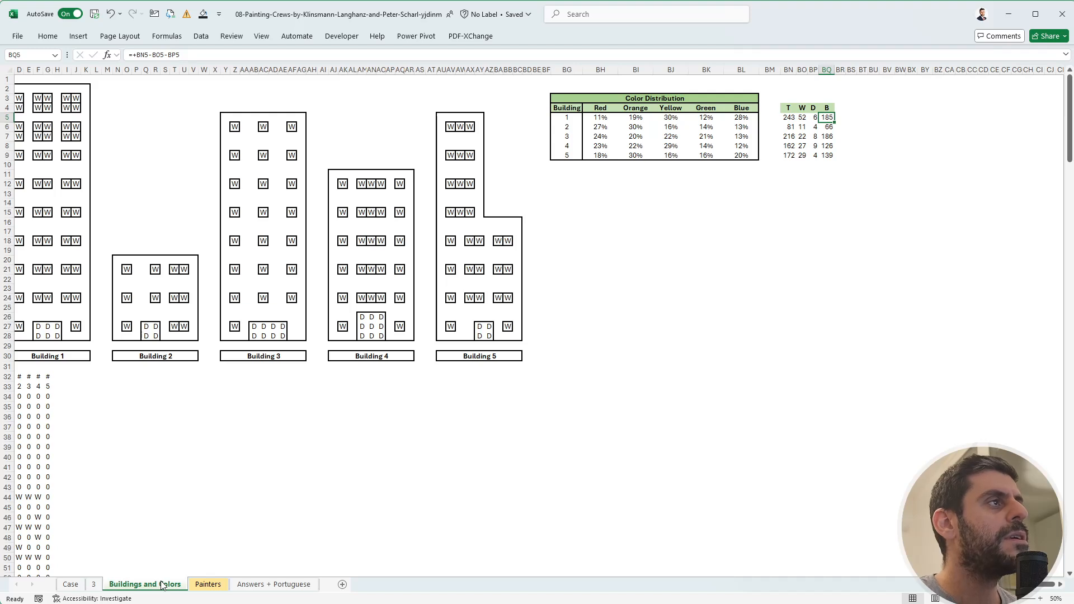
pyautogui.click(95, 584)
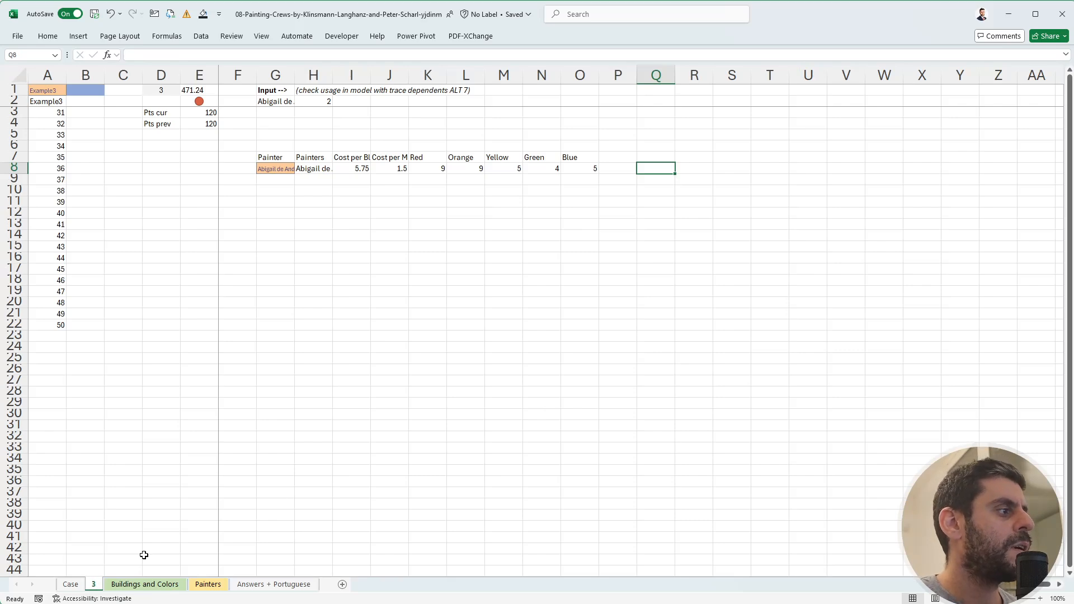
pyautogui.click(71, 584)
pyautogui.scroll(13, 188, 466)
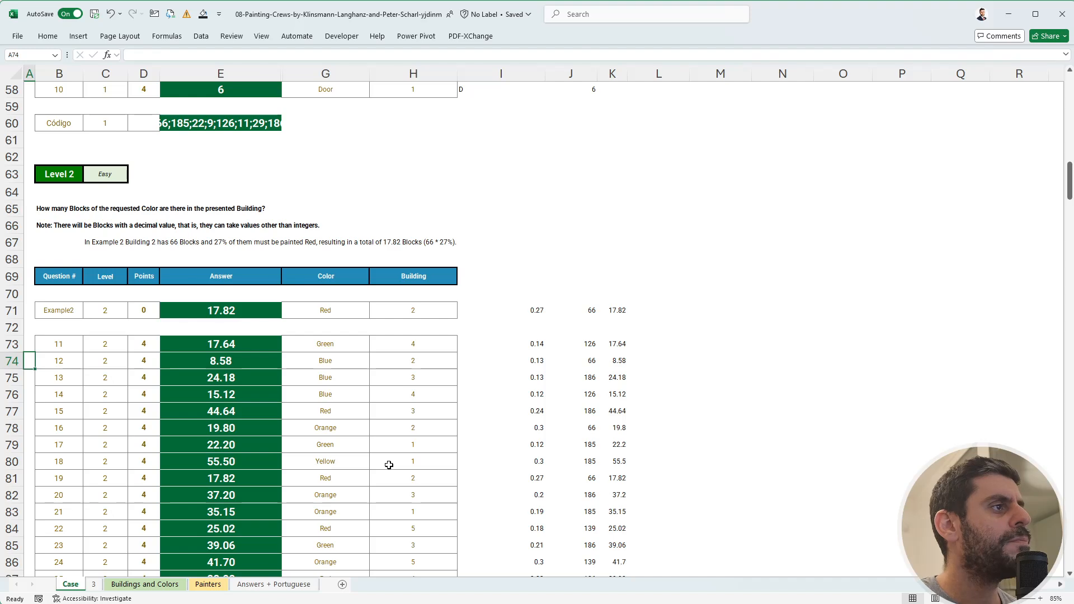
pyautogui.scroll(-1, 389, 465)
pyautogui.click(543, 293)
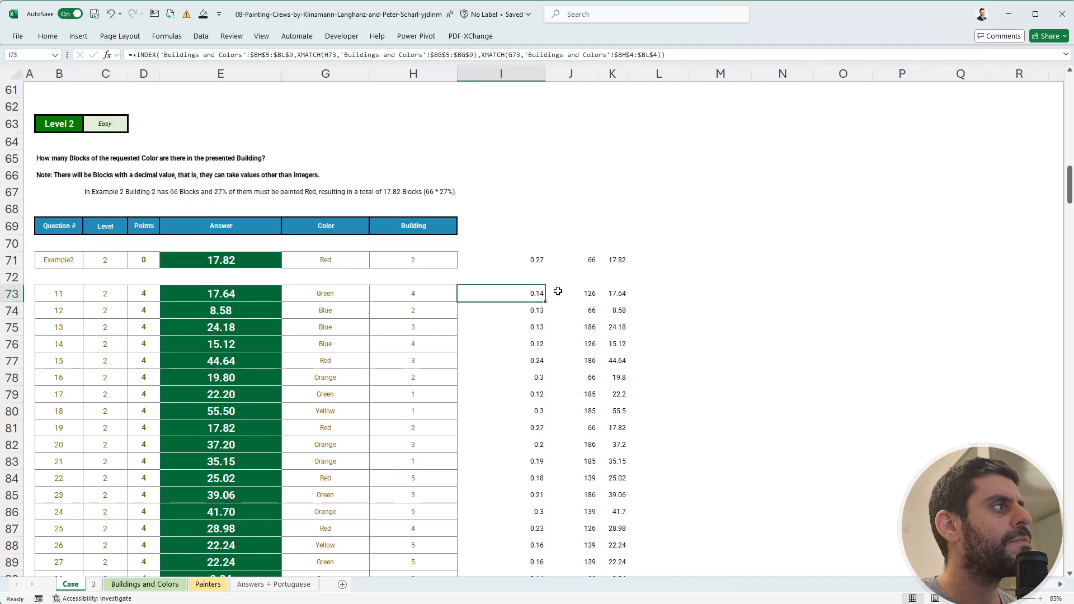
pyautogui.click(563, 295)
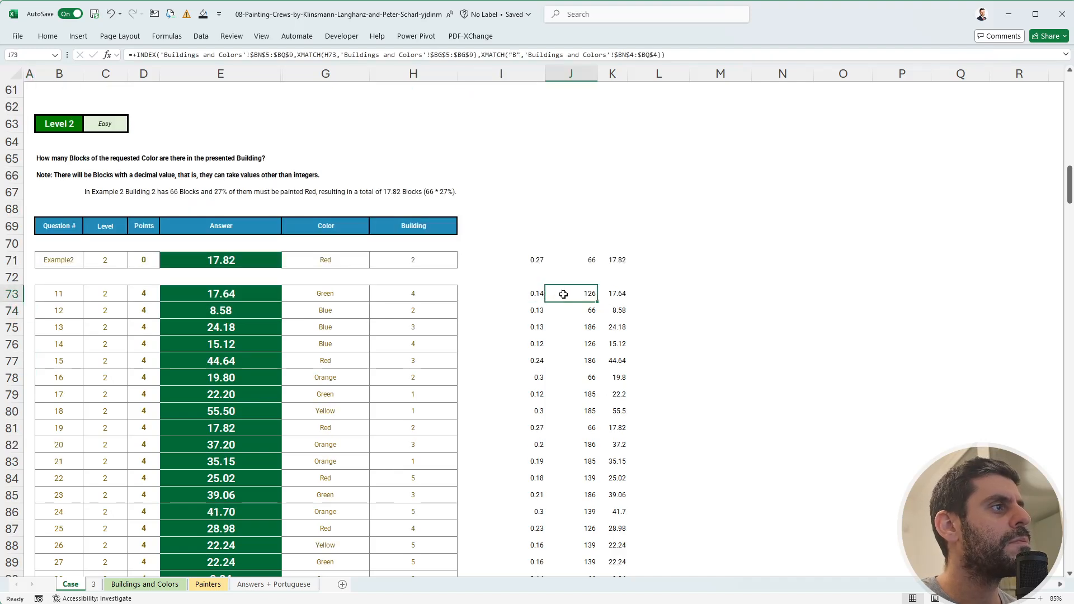
# Copy the two Level 2 lookup formulas from I73:J73 on the Case sheet into Q8 on sheet 3.
pyautogui.click(532, 295)
pyautogui.moveTo(524, 293); pyautogui.dragTo(556, 291)
pyautogui.hotkey('ctrl', 'c')
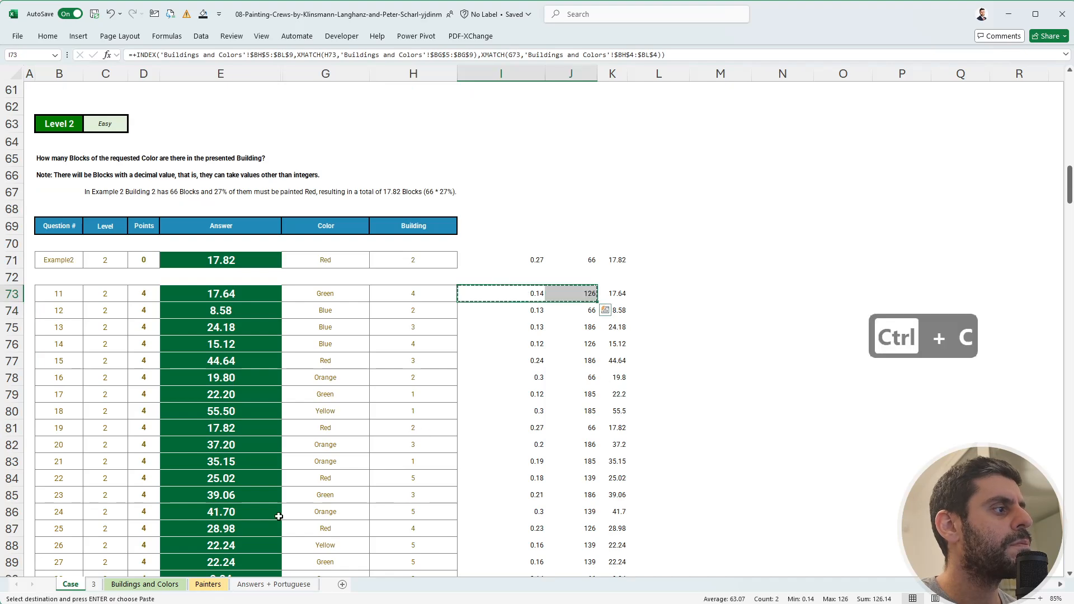
pyautogui.click(107, 587)
pyautogui.click(98, 585)
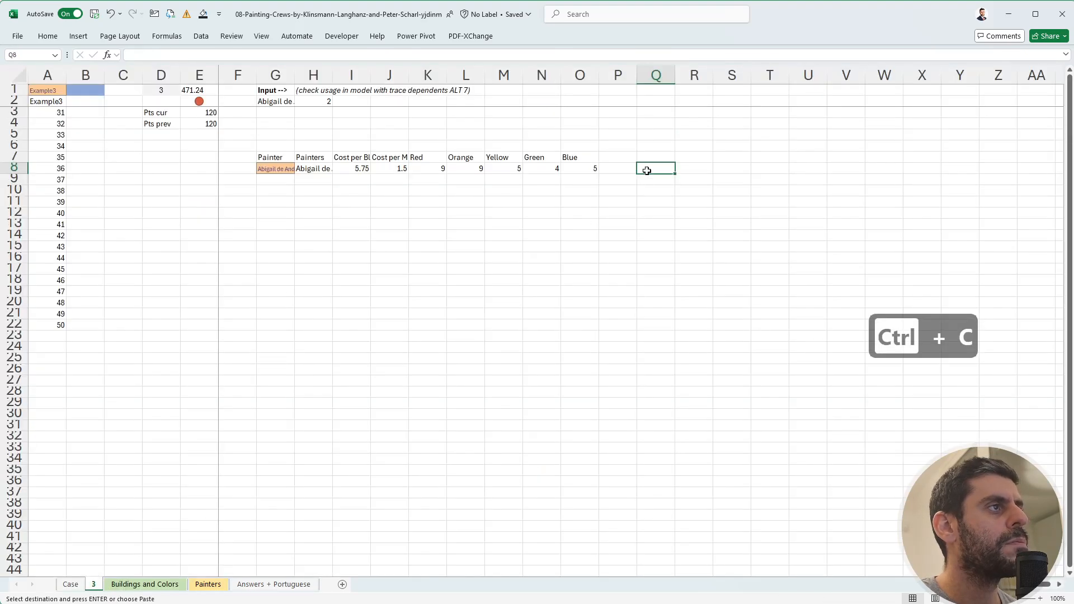
pyautogui.hotkey('ctrl', 'v')
pyautogui.press('Escape')
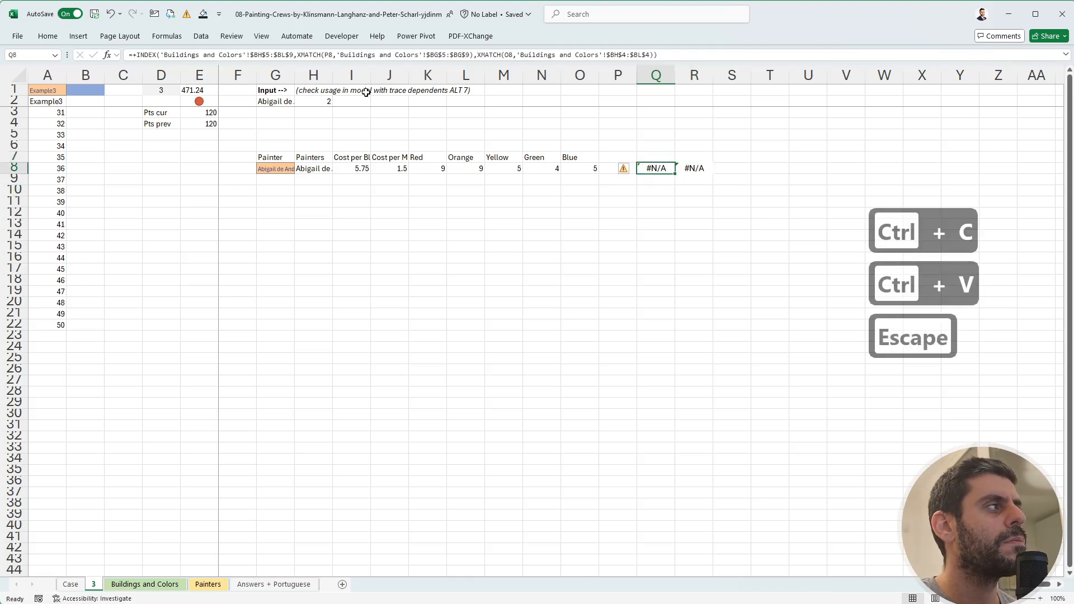
# Insert two blank columns at column P before the pasted lookups and label Q7 as Building.
pyautogui.click(253, 55)
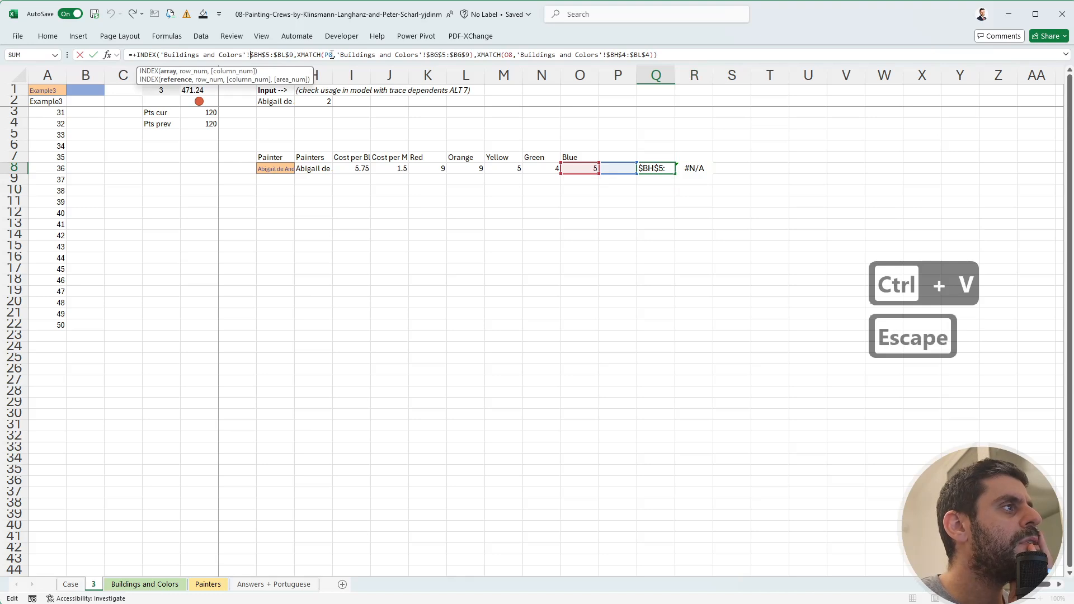
pyautogui.press('Escape')
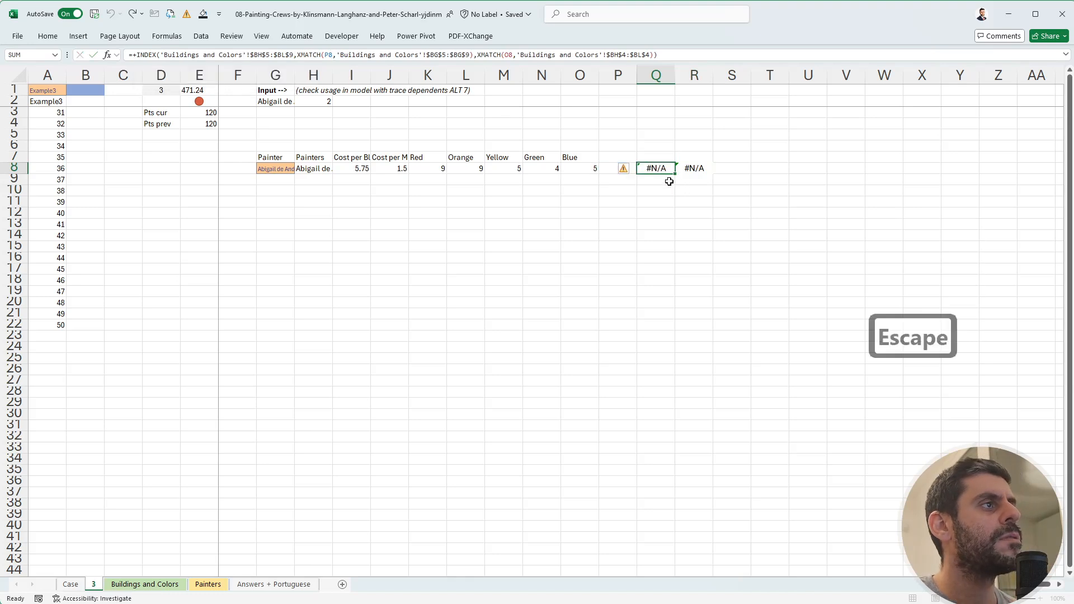
pyautogui.click(635, 181)
pyautogui.hotkey('ctrl', 'space')
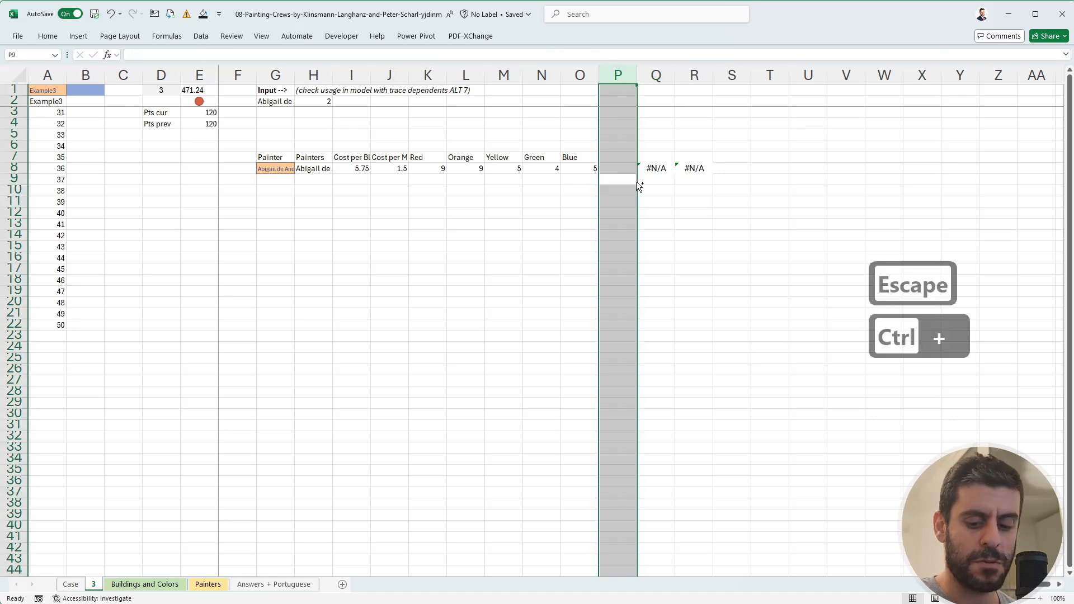
pyautogui.hotkey('ctrl', '+')
pyautogui.hotkey('ctrl', '+')
pyautogui.press('Right')
pyautogui.press('Up')
pyautogui.press('Up')
pyautogui.write('Building')
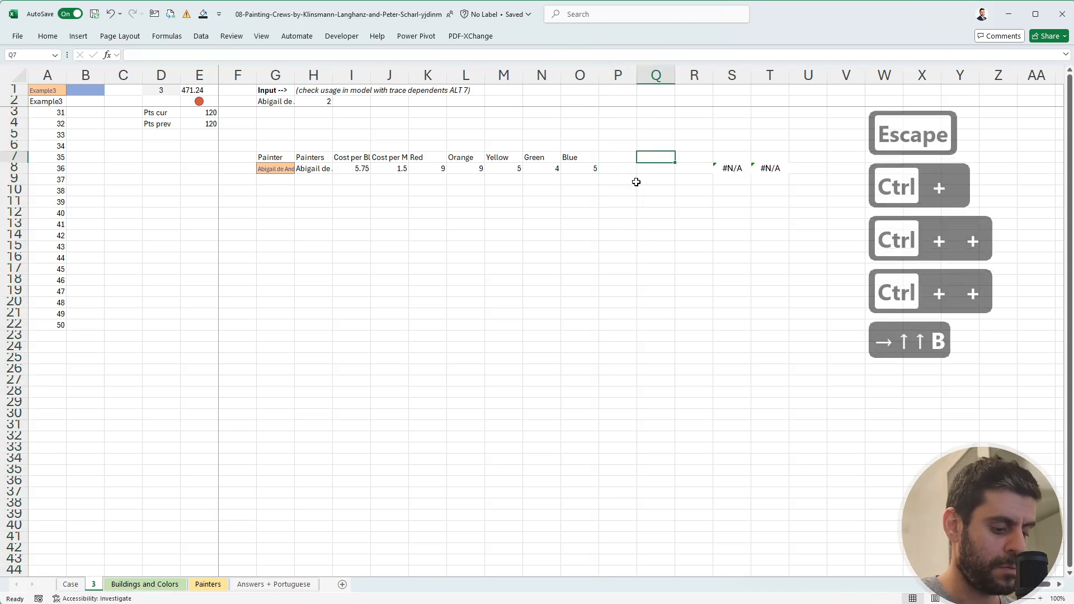
pyautogui.press('Return')
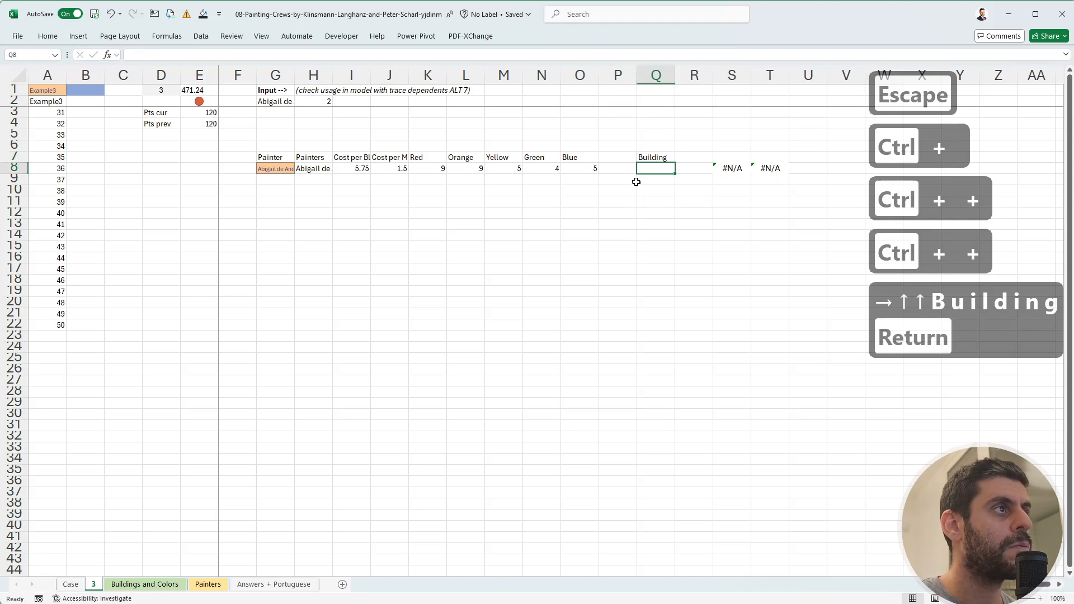
# Reference the building input in Q8 with +H2 and apply the orange input formatting.
pyautogui.write('+')
pyautogui.press('Up')
pyautogui.hotkey('ctrl', 'Up')
pyautogui.press('Down')
pyautogui.press('Down')
pyautogui.press('Left')
pyautogui.press('Up')
pyautogui.hotkey('ctrl', 'Left')
pyautogui.press('Return')
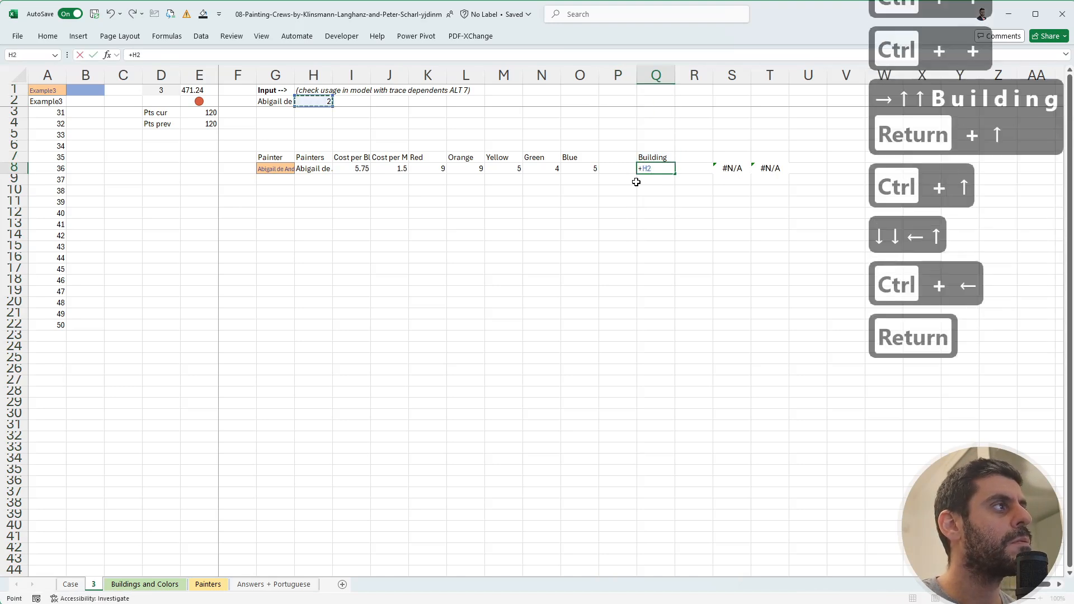
pyautogui.press('Up')
pyautogui.hotkey('alt', '8')
# Edit the color-percentage INDEX in S8 to match the building from Q8 and use 0 as column number to return all colors.
pyautogui.press('Right')
pyautogui.press('Right')
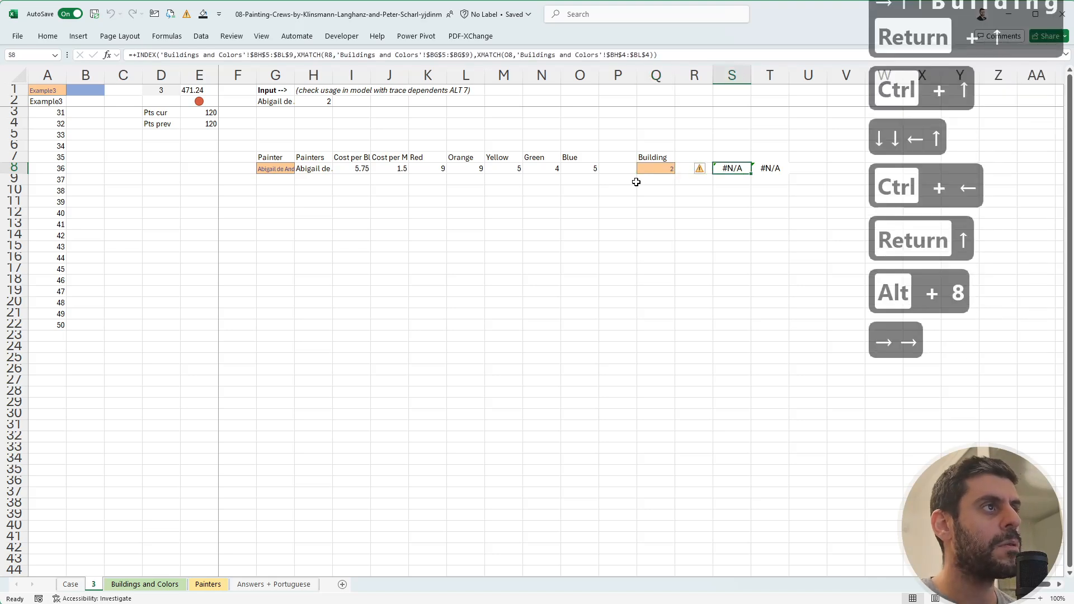
pyautogui.press('F2')
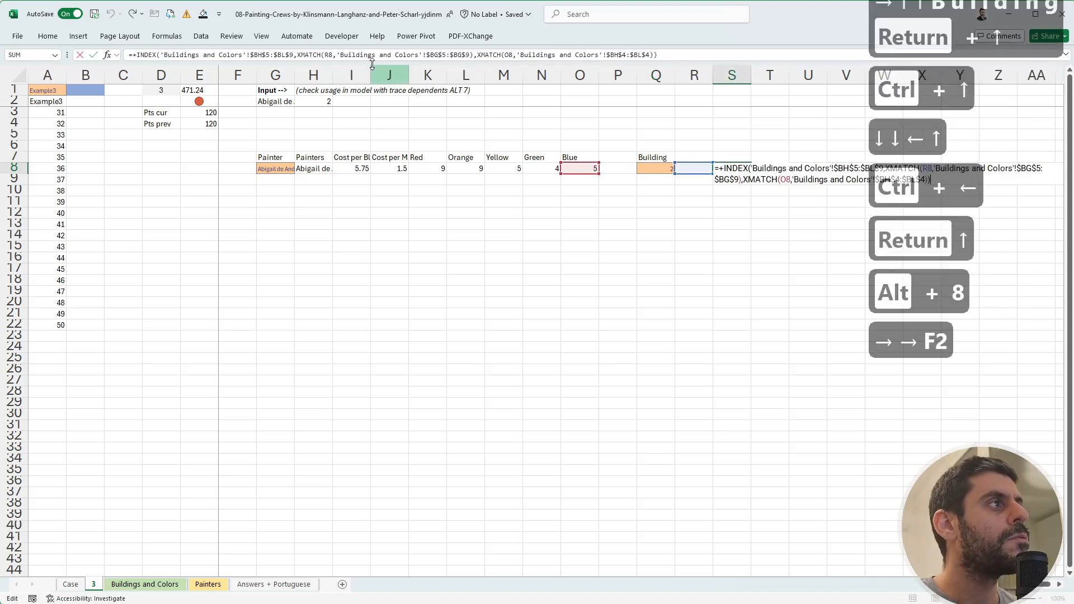
pyautogui.doubleClick(329, 55)
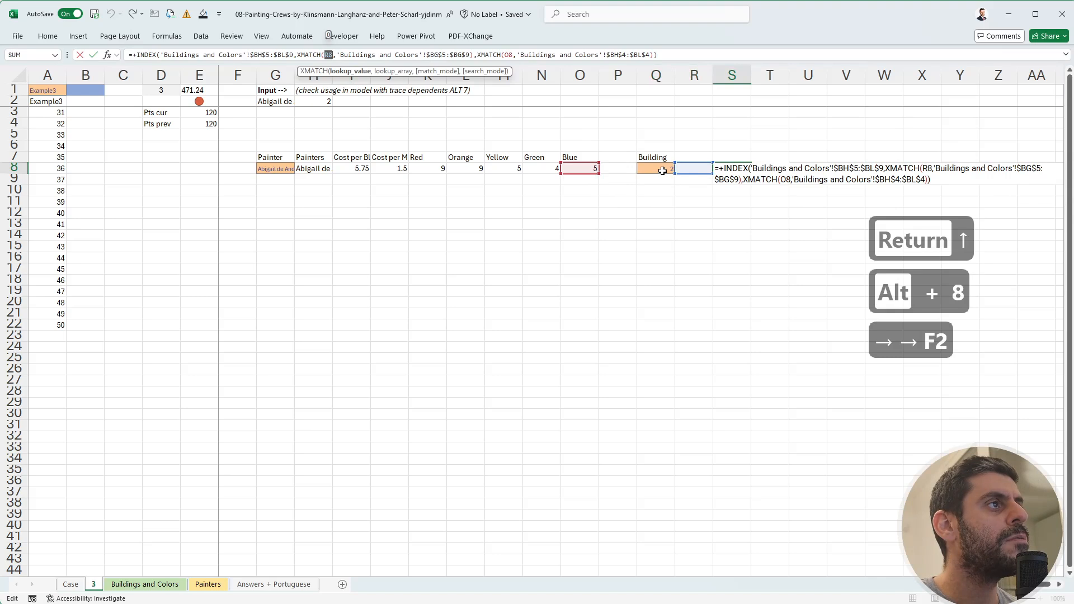
pyautogui.click(657, 164)
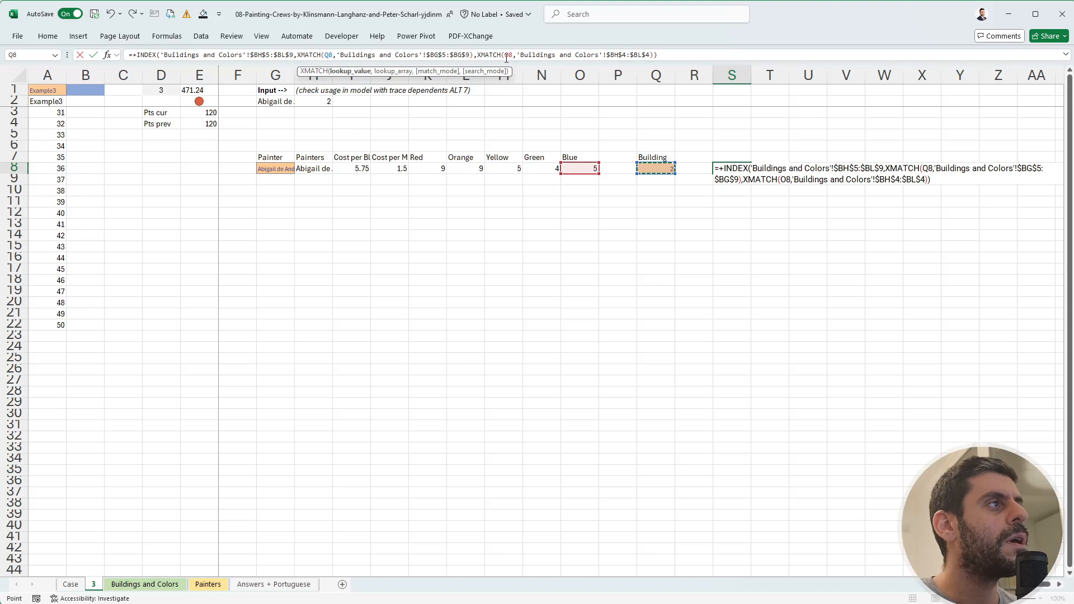
pyautogui.moveTo(478, 55); pyautogui.dragTo(657, 54)
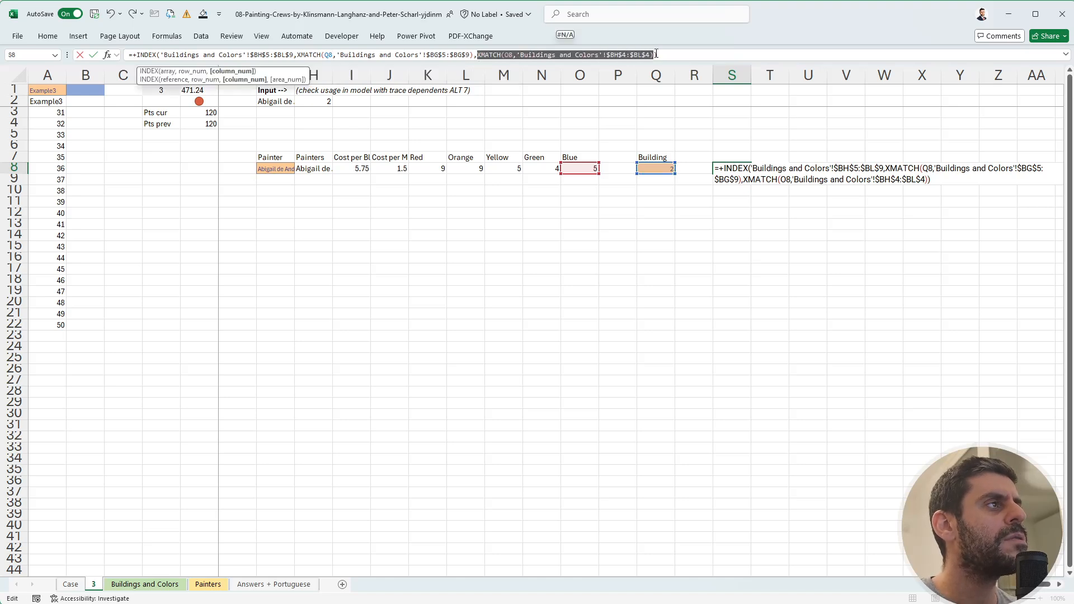
pyautogui.write('0')
pyautogui.press('Return')
pyautogui.press('Up')
# Delete the pasted block-count lookup in T8 to free the spill range of the color percentages.
pyautogui.press('Right')
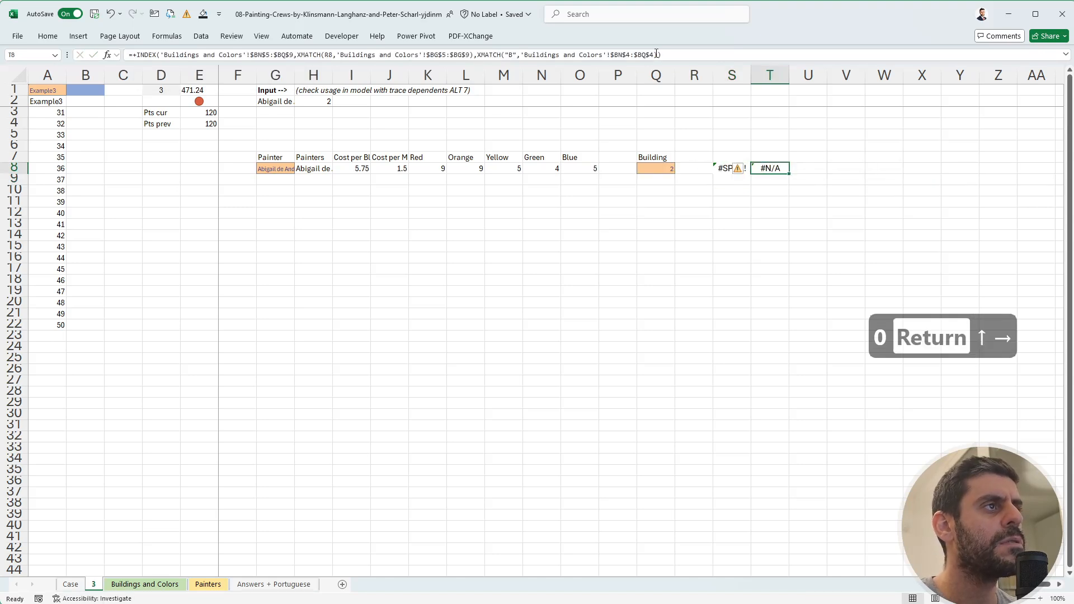
pyautogui.press('Delete')
pyautogui.press('Left')
pyautogui.press('Left')
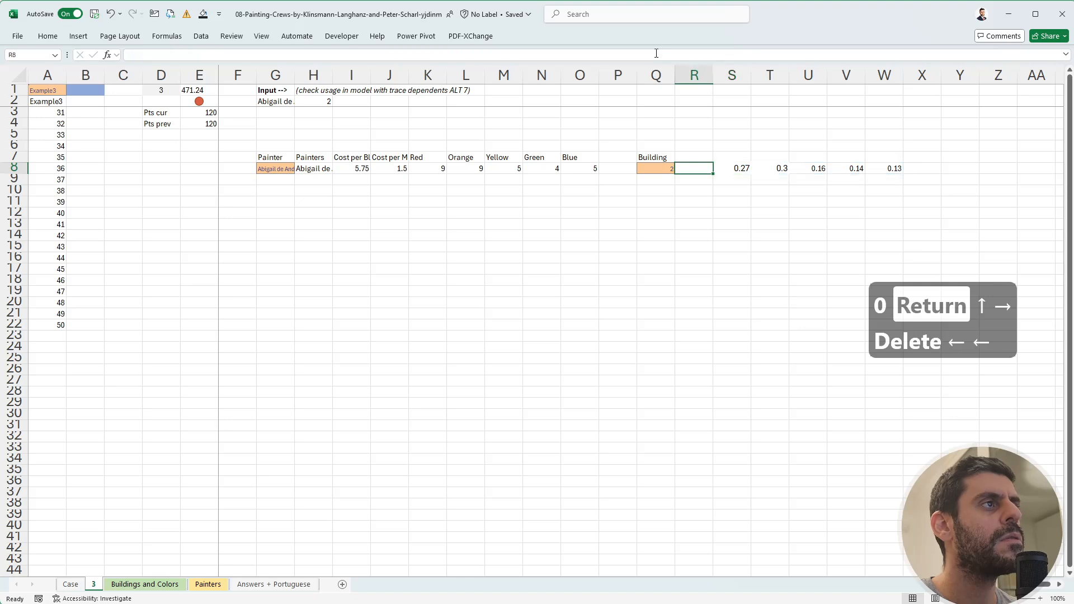
pyautogui.press('Right')
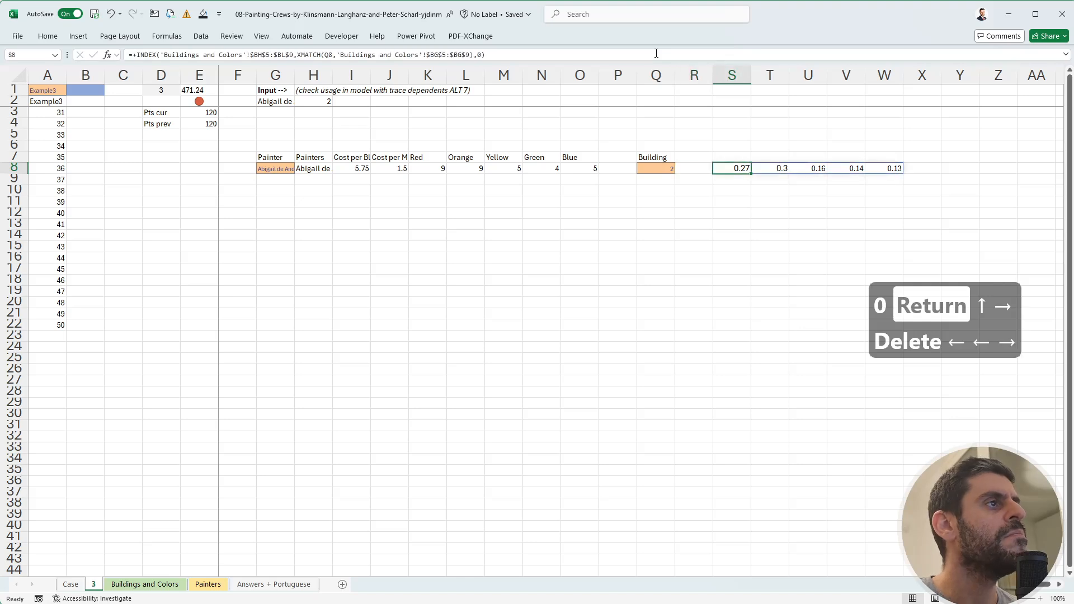
pyautogui.press('Right')
pyautogui.press('Right')
pyautogui.press('Right')
pyautogui.press('Right')
pyautogui.press('Right')
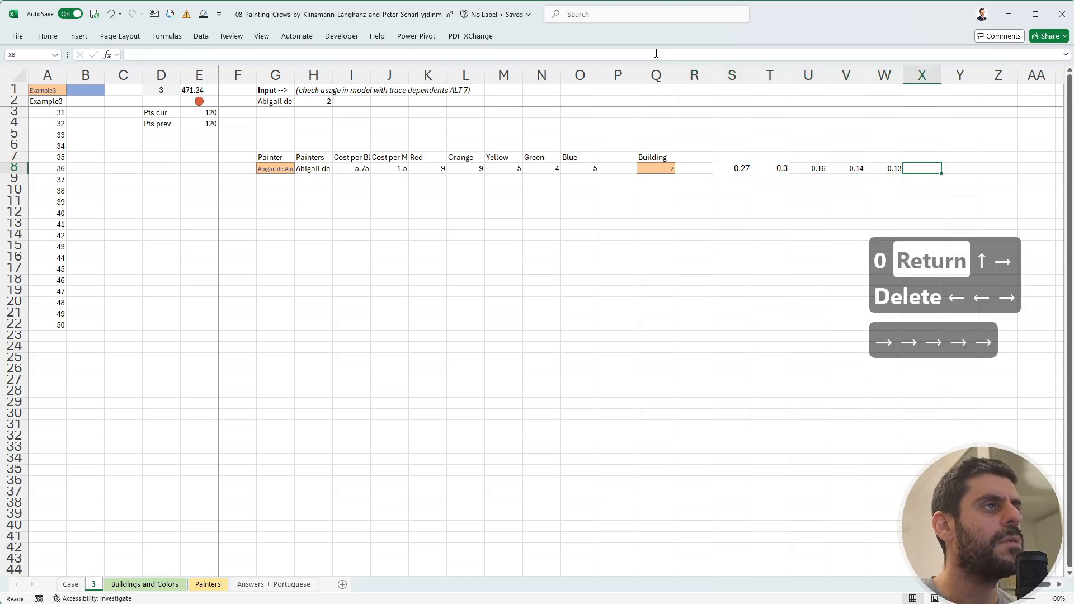
# Copy the Level 2 block-count lookup from J73 on the Case sheet into Y8 on sheet 3.
pyautogui.click(151, 584)
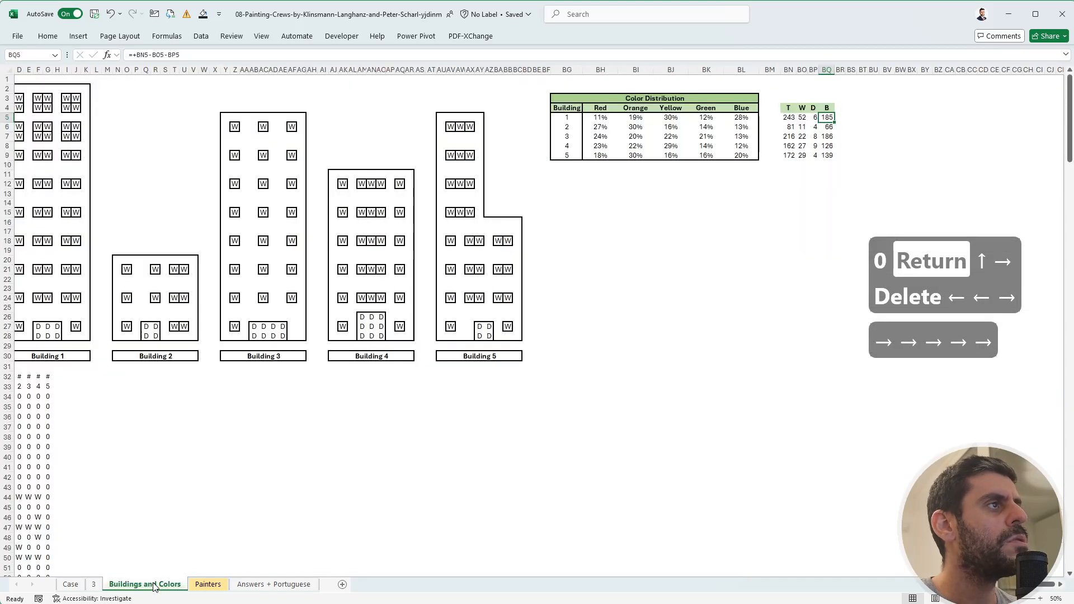
pyautogui.click(93, 584)
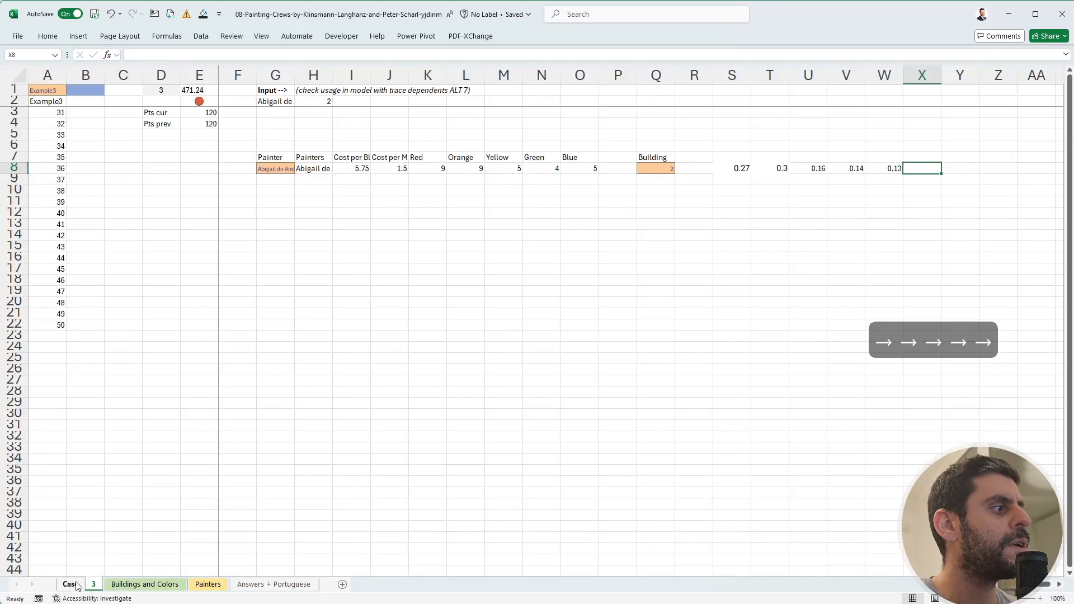
pyautogui.click(70, 584)
pyautogui.click(583, 293)
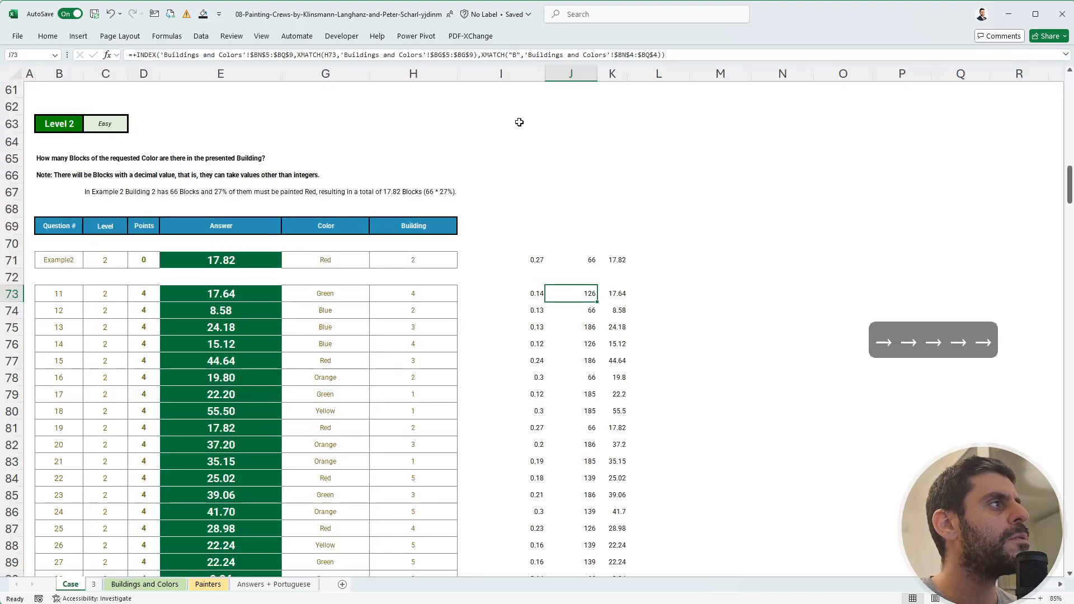
pyautogui.hotkey('ctrl', 'c')
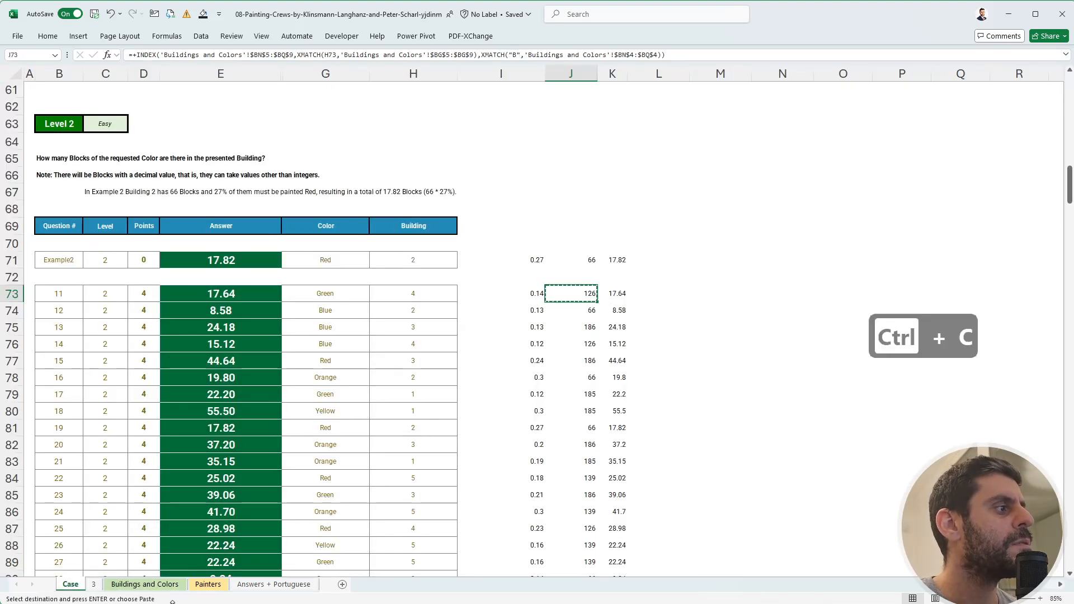
pyautogui.click(95, 588)
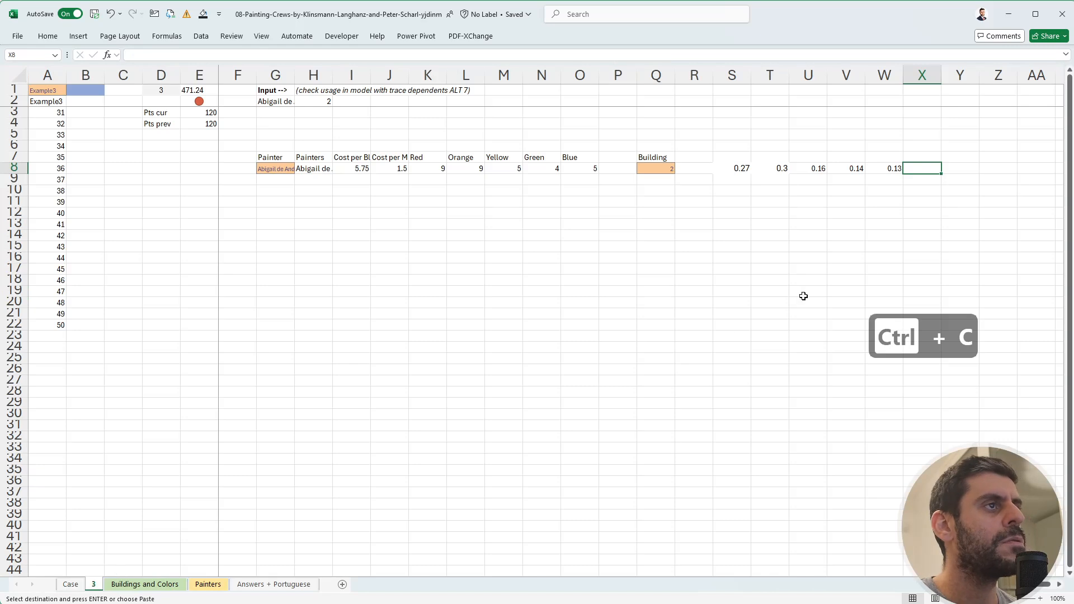
pyautogui.click(956, 167)
pyautogui.hotkey('ctrl', 'v')
pyautogui.press('Escape')
# Narrow all columns of sheet 3 slightly and point the building match in Y8's block-count lookup to Q8.
pyautogui.click(19, 74)
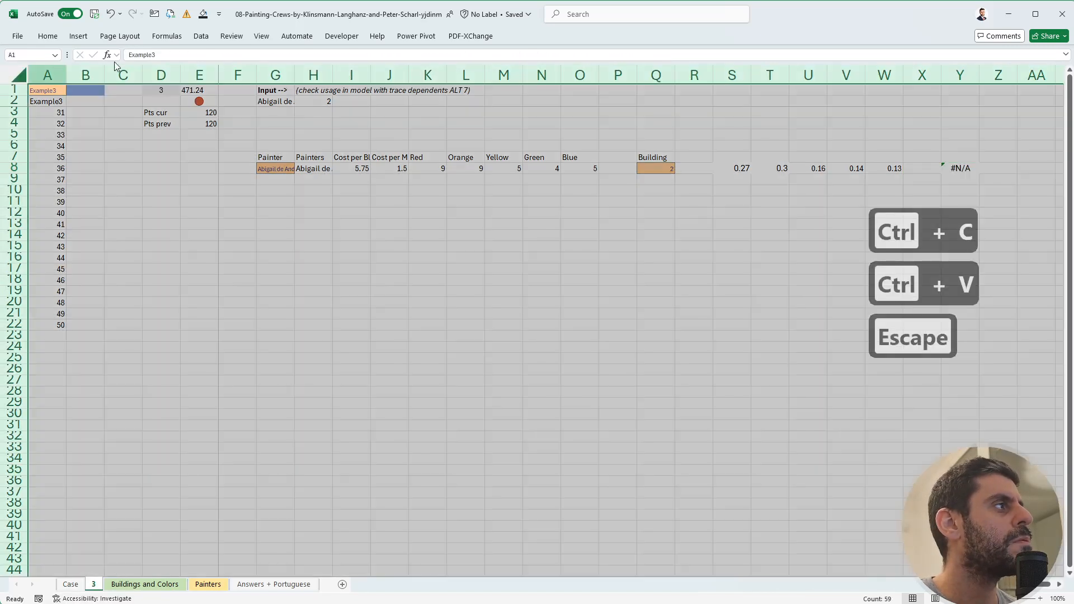
pyautogui.moveTo(253, 70); pyautogui.dragTo(249, 70)
pyautogui.click(864, 168)
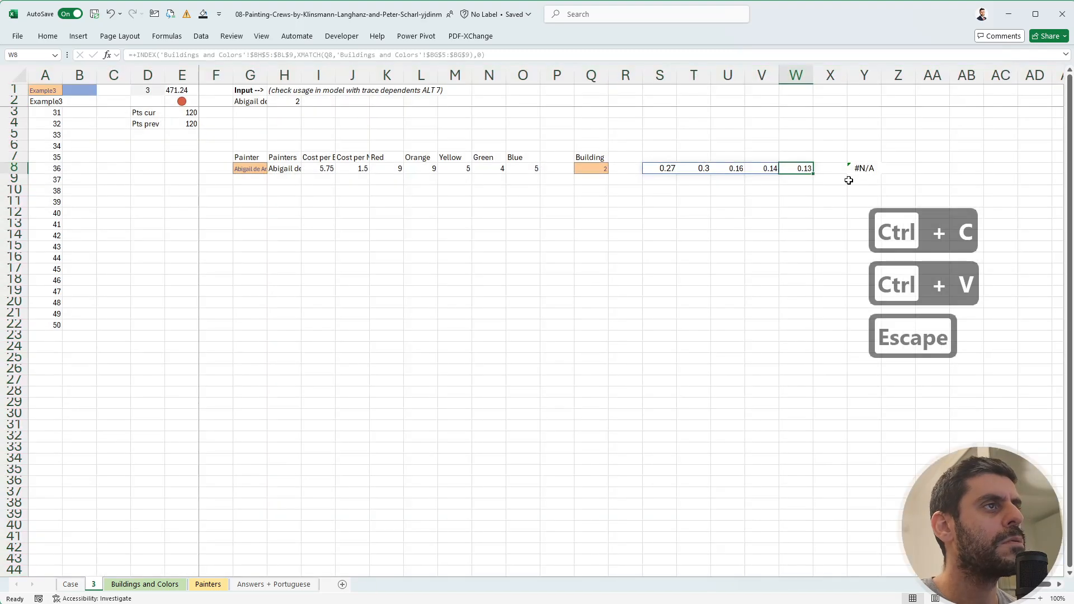
pyautogui.doubleClick(332, 54)
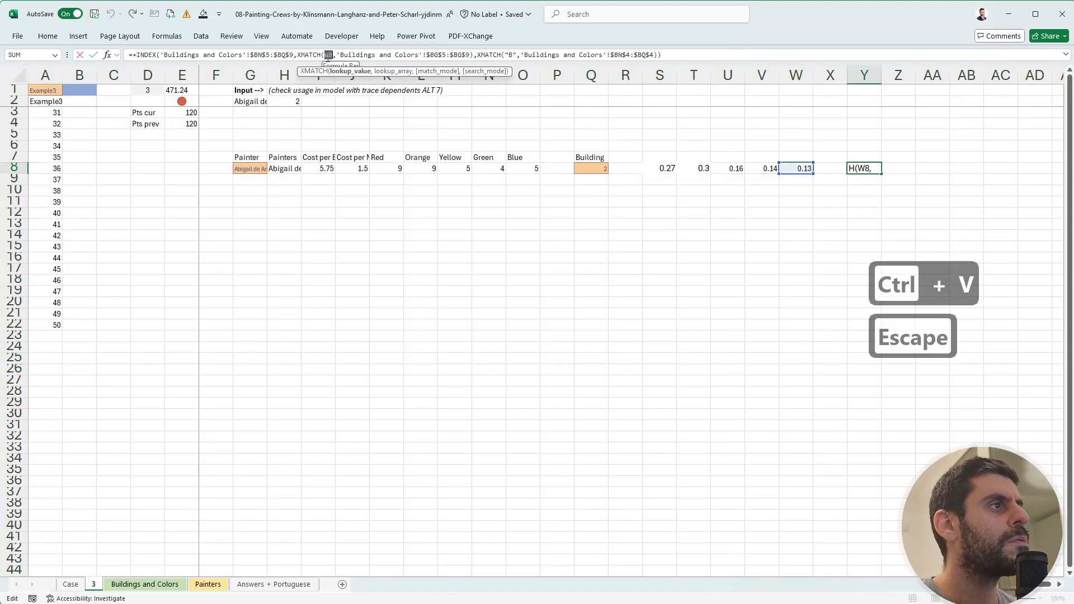
pyautogui.click(592, 169)
pyautogui.press('Return')
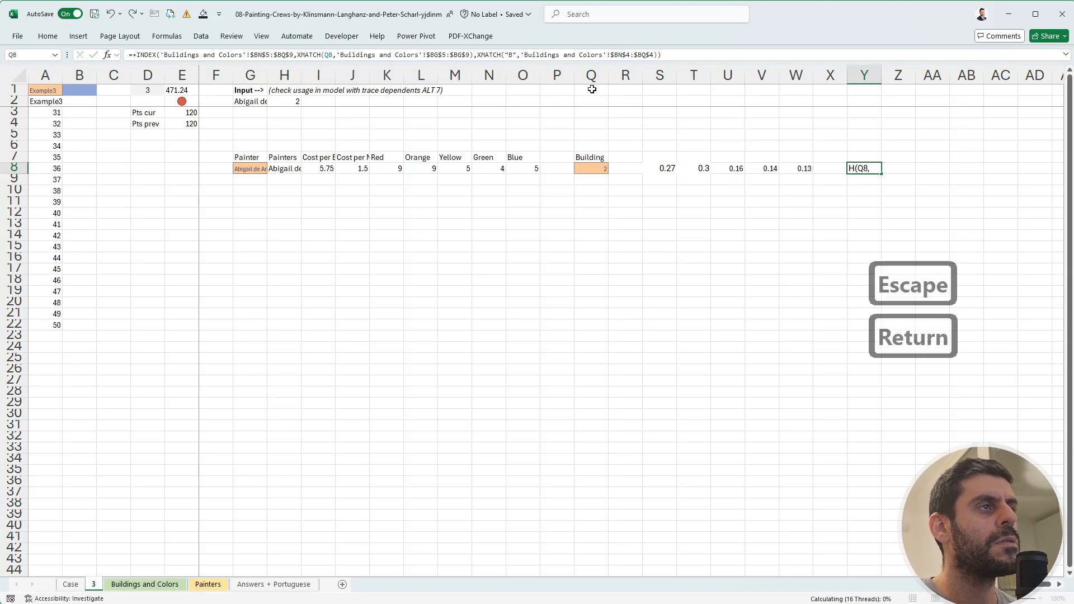
# Label the block-count column with the heading Blocks in Y7.
pyautogui.press('Up')
pyautogui.press('Up')
pyautogui.write('Bi')
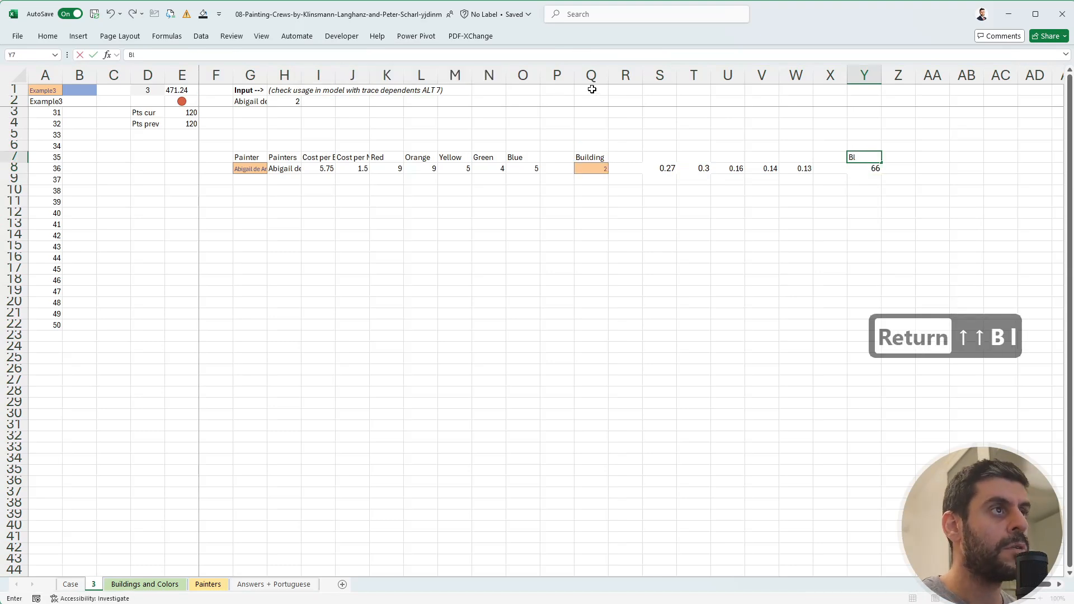
pyautogui.press('BackSpace')
pyautogui.write('lo')
pyautogui.press('BackSpace')
pyautogui.write('c')
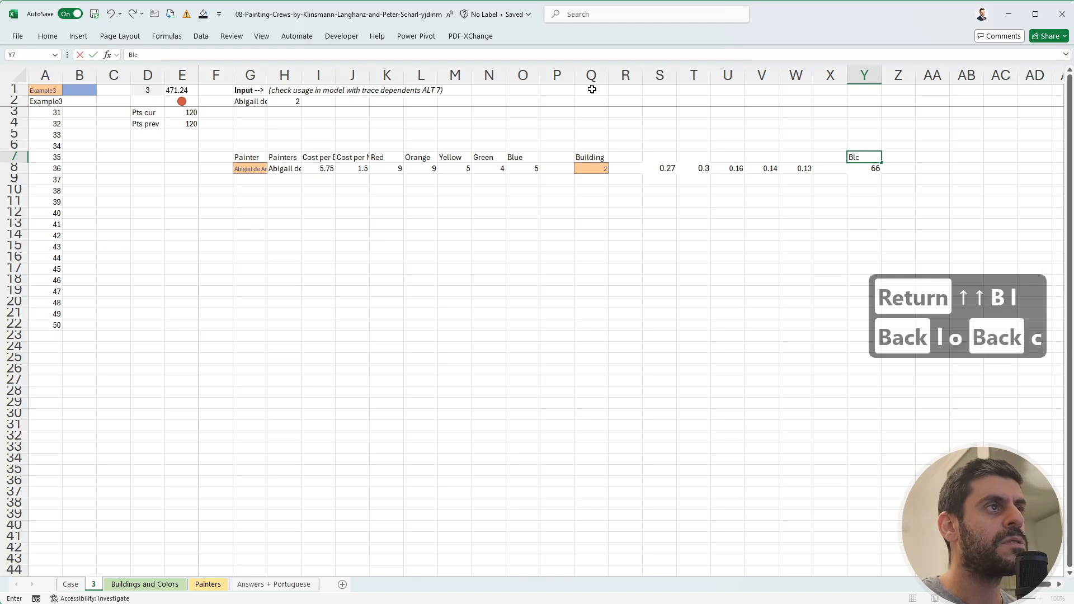
pyautogui.press('BackSpace')
pyautogui.write('ocks')
# Add the heading "Col perc" in S6 above the color percentages.
pyautogui.press('Left')
pyautogui.press('Left')
pyautogui.press('Left')
pyautogui.press('Left')
pyautogui.press('Left')
pyautogui.press('Left')
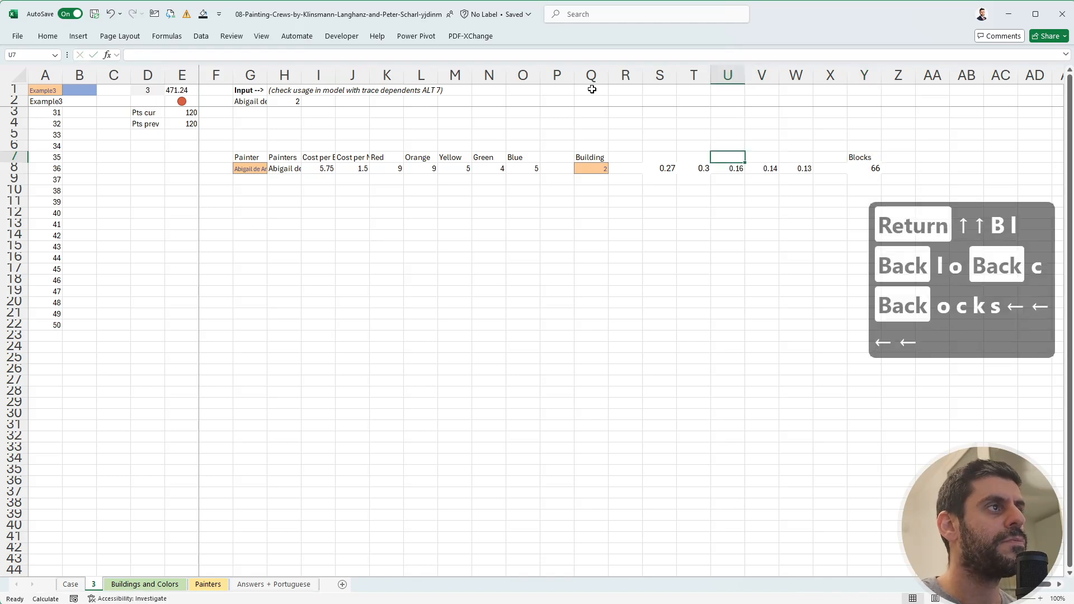
pyautogui.write('Co')
pyautogui.press('Escape')
pyautogui.press('Up')
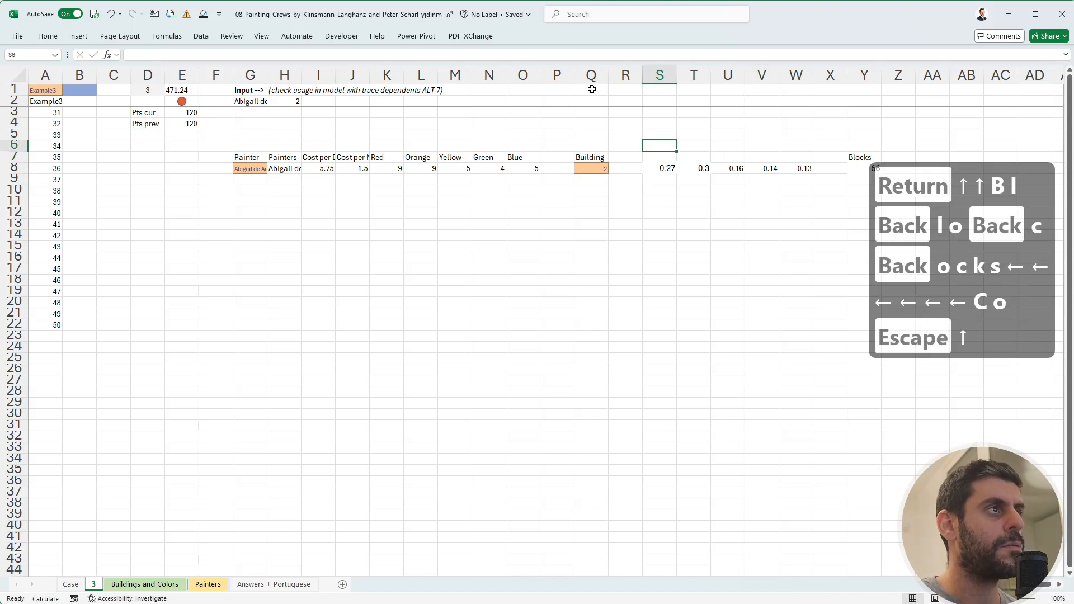
pyautogui.write('o')
pyautogui.press('BackSpace')
pyautogui.write('Col perc')
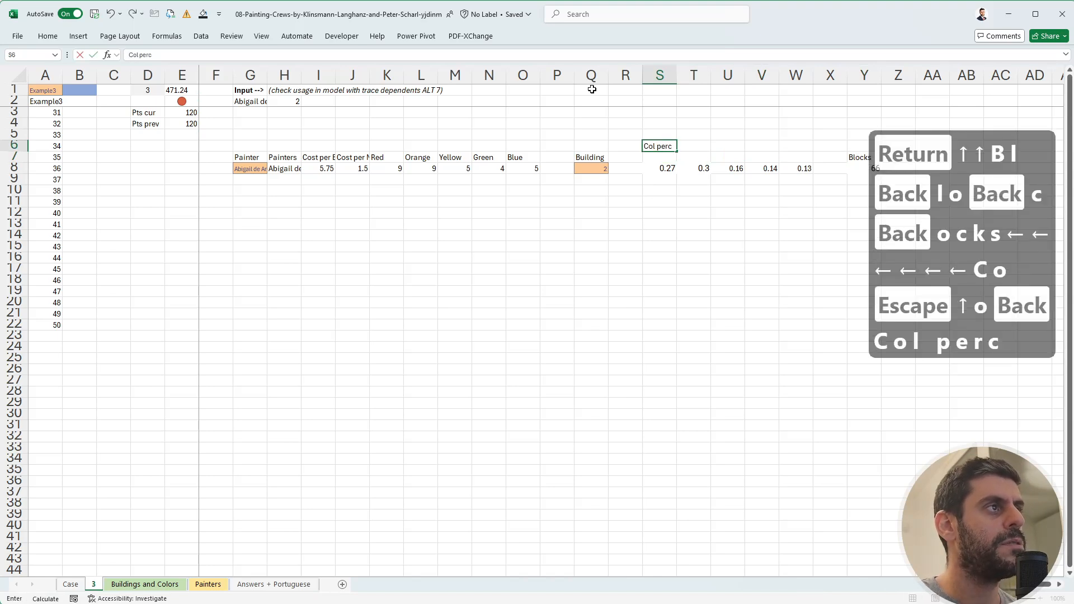
# Enter a formula in S7 that pulls the color names from K7:O7 as headings for the percentages.
pyautogui.press('Return')
pyautogui.write('+')
pyautogui.press('Left')
pyautogui.press('Left')
pyautogui.press('Left')
pyautogui.press('Left')
pyautogui.press('Left')
pyautogui.press('Left')
pyautogui.press('Left')
pyautogui.press('Left')
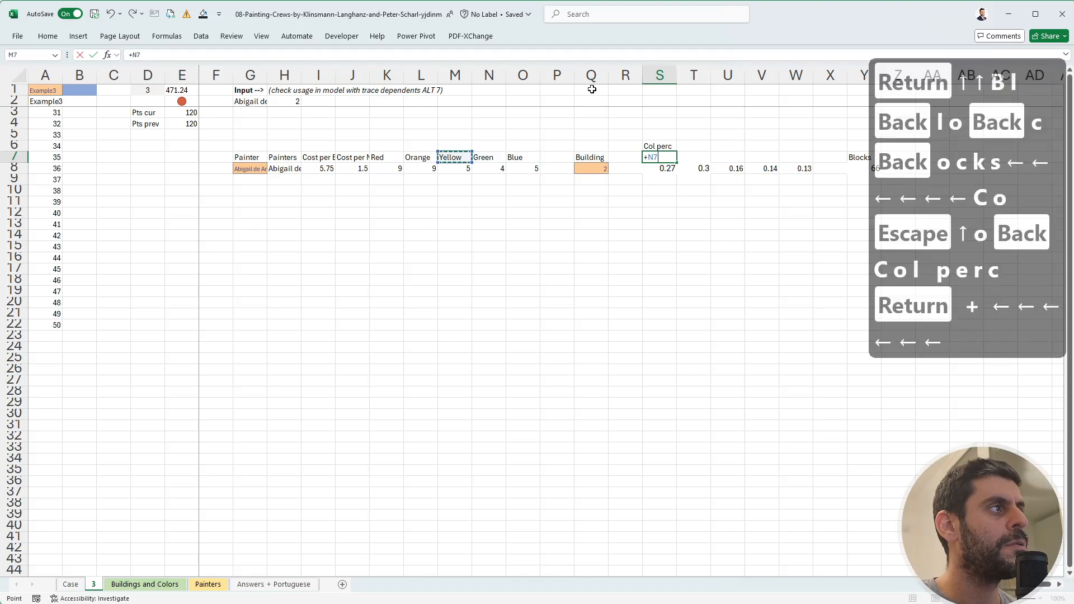
pyautogui.hotkey('shift', 'Right')
pyautogui.hotkey('shift', 'Right')
pyautogui.hotkey('shift', 'Right')
pyautogui.hotkey('shift', 'Right')
pyautogui.press('Return')
pyautogui.press('Up')
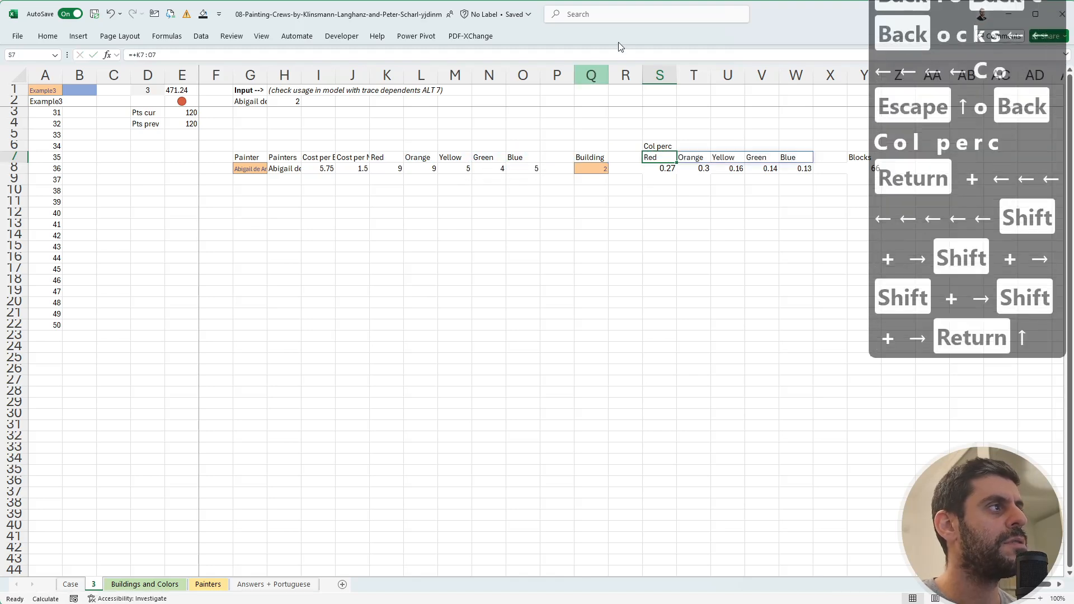
pyautogui.click(185, 584)
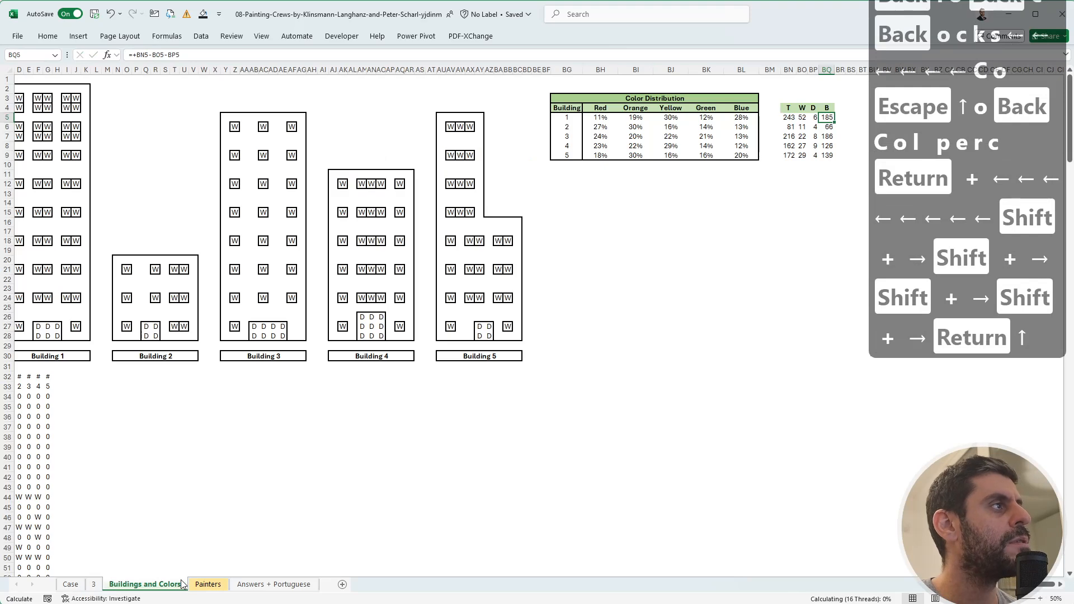
pyautogui.click(94, 584)
pyautogui.click(699, 327)
pyautogui.moveTo(897, 417); pyautogui.dragTo(1004, 391)
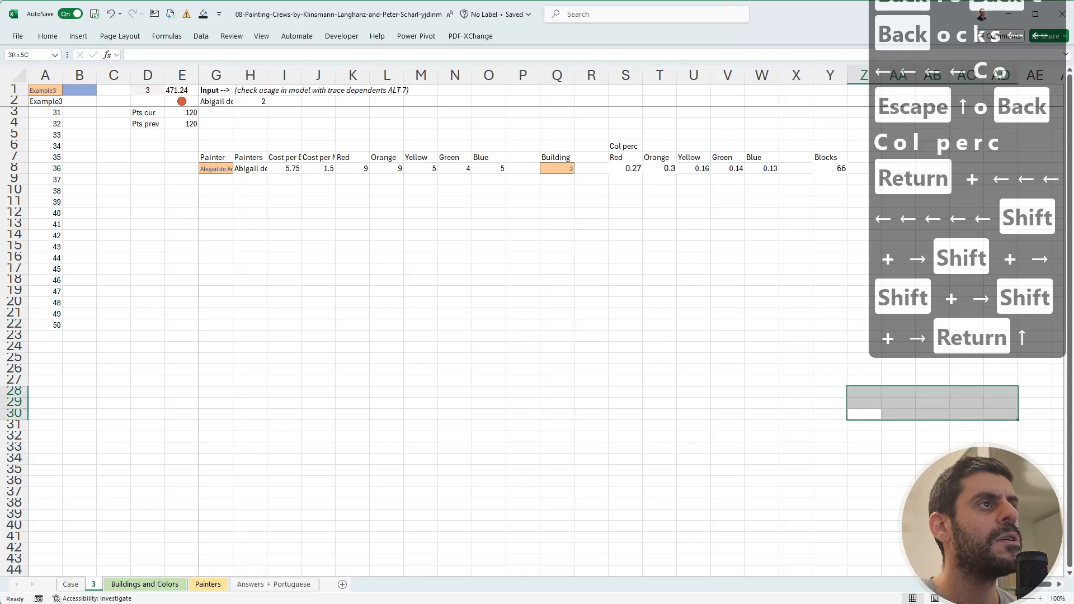
# Enter a formula in AA8 multiplying the block count in Y8 by the color percentages spilled from S8.
pyautogui.moveTo(862, 176); pyautogui.dragTo(869, 168)
pyautogui.click(868, 167)
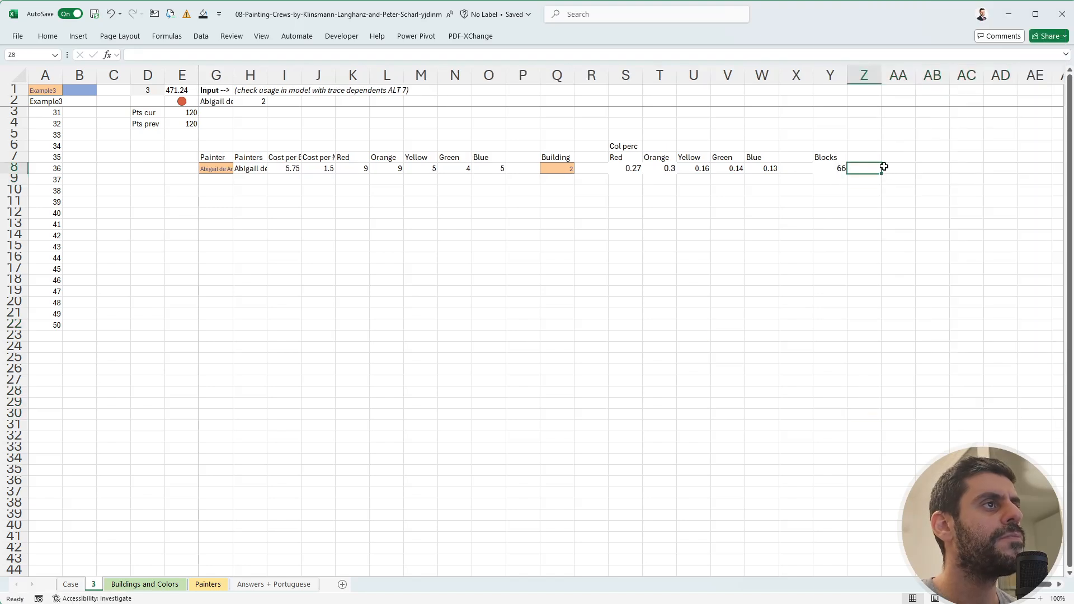
pyautogui.click(896, 168)
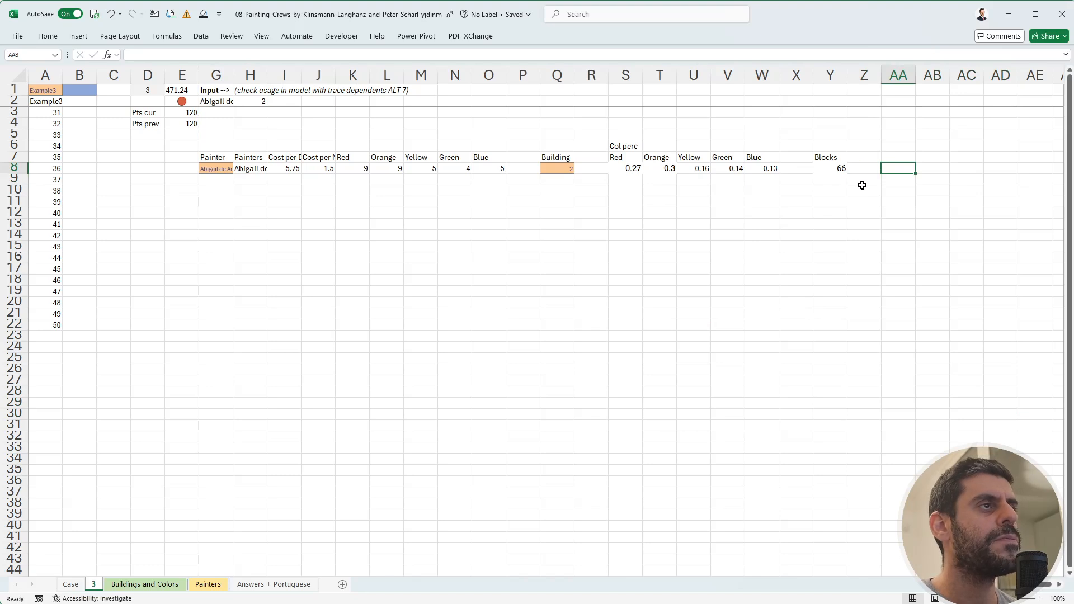
pyautogui.write('+')
pyautogui.press('Left')
pyautogui.press('Left')
pyautogui.write('*')
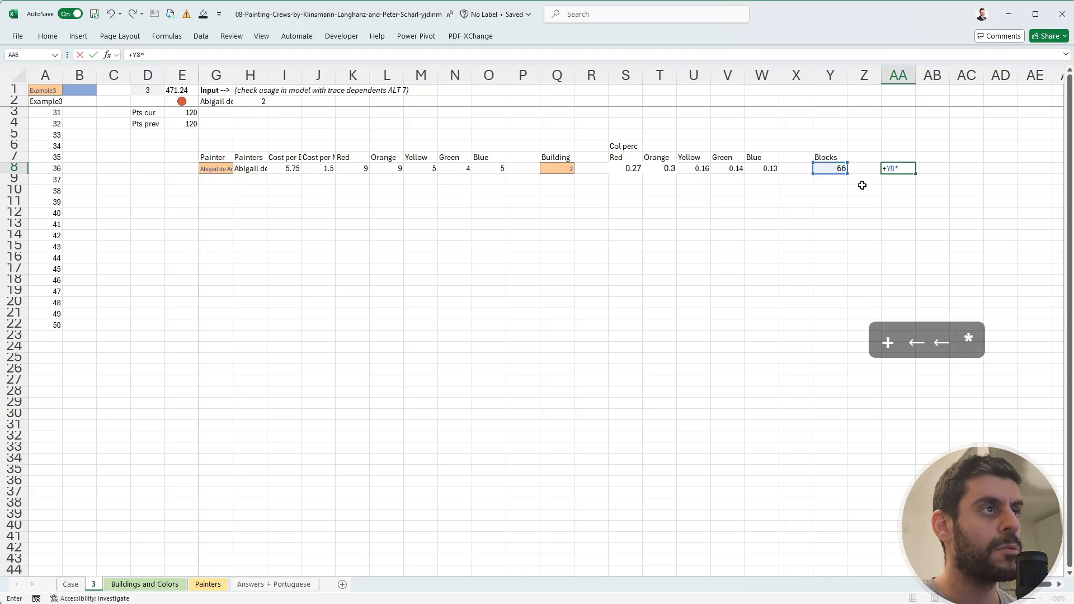
pyautogui.press('Left')
pyautogui.press('Left')
pyautogui.press('Left')
pyautogui.press('Left')
pyautogui.press('Left')
pyautogui.press('Left')
pyautogui.press('Left')
pyautogui.press('Left')
pyautogui.hotkey('shift', 'Right')
pyautogui.hotkey('shift', 'Right')
pyautogui.hotkey('shift', 'Right')
pyautogui.hotkey('shift', 'Right')
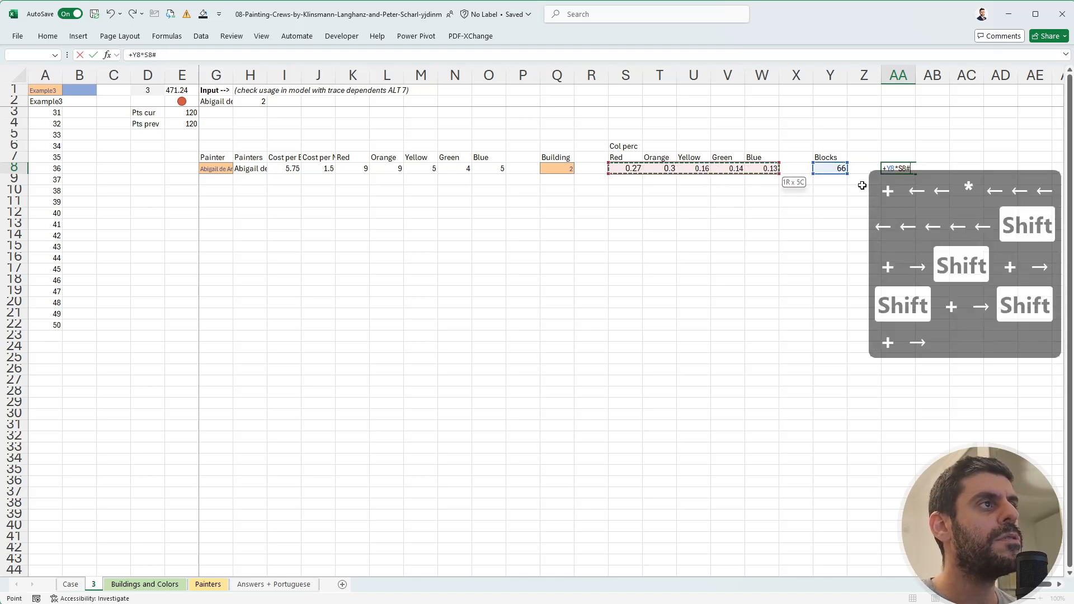
pyautogui.press('Return')
pyautogui.press('Up')
# Enter a formula in AG8 multiplying the blocks per color spilled from AA8 by the painter's color values in K8:O8.
pyautogui.press('Right')
pyautogui.press('Right')
pyautogui.press('Right')
pyautogui.press('Right')
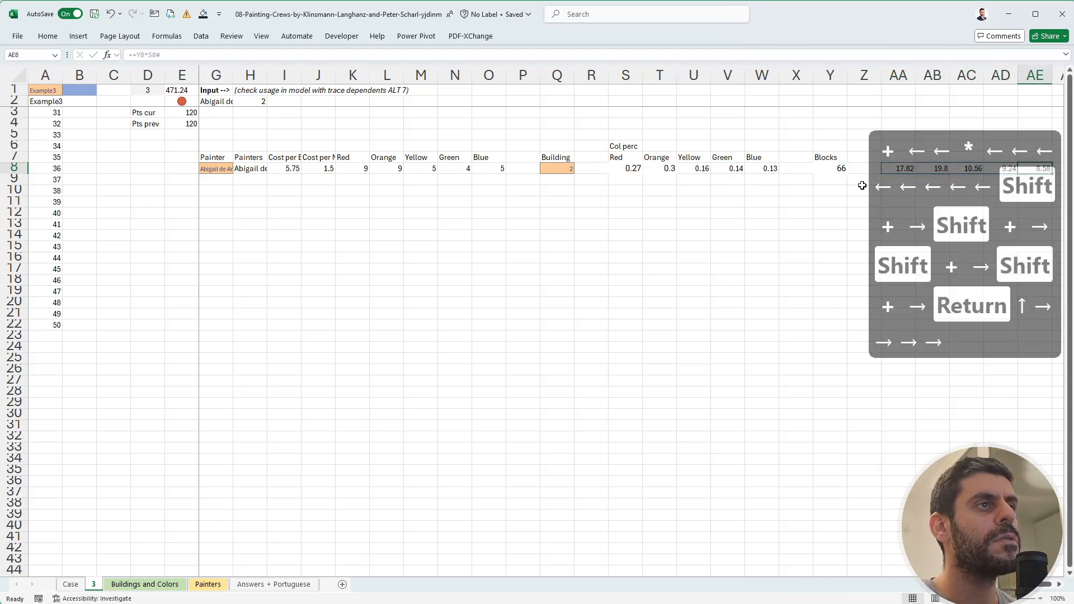
pyautogui.press('Right')
pyautogui.press('Right')
pyautogui.write('+')
pyautogui.press('Left')
pyautogui.press('Left')
pyautogui.press('Left')
pyautogui.press('Left')
pyautogui.press('Left')
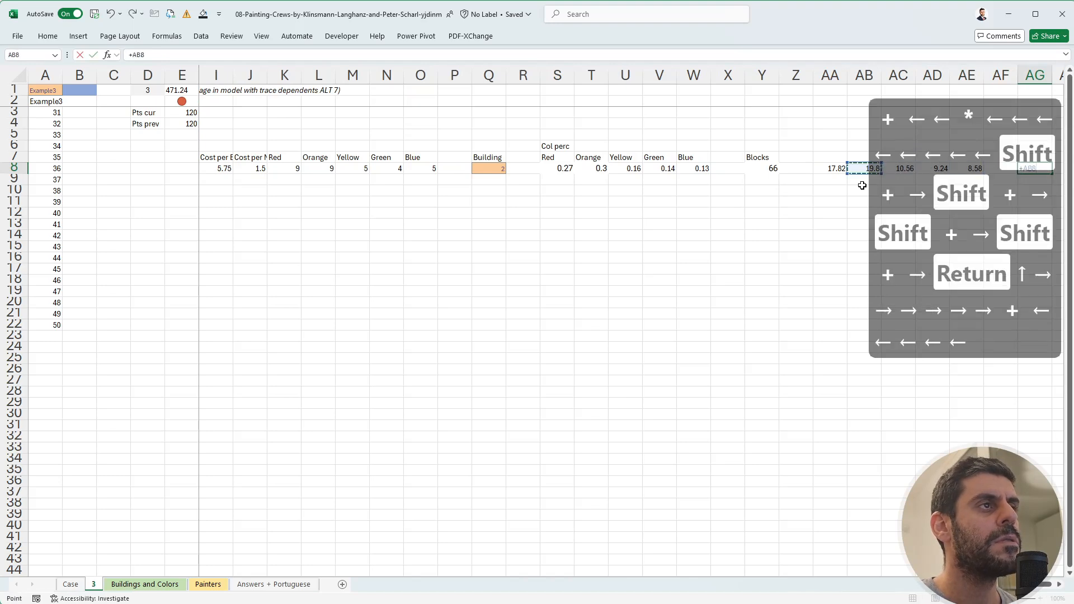
pyautogui.hotkey('ctrl', 'Left')
pyautogui.hotkey('ctrl', 'shift', 'Right')
pyautogui.write('*')
pyautogui.hotkey('ctrl', 'Left')
pyautogui.hotkey('ctrl', 'Left')
pyautogui.hotkey('ctrl', 'Left')
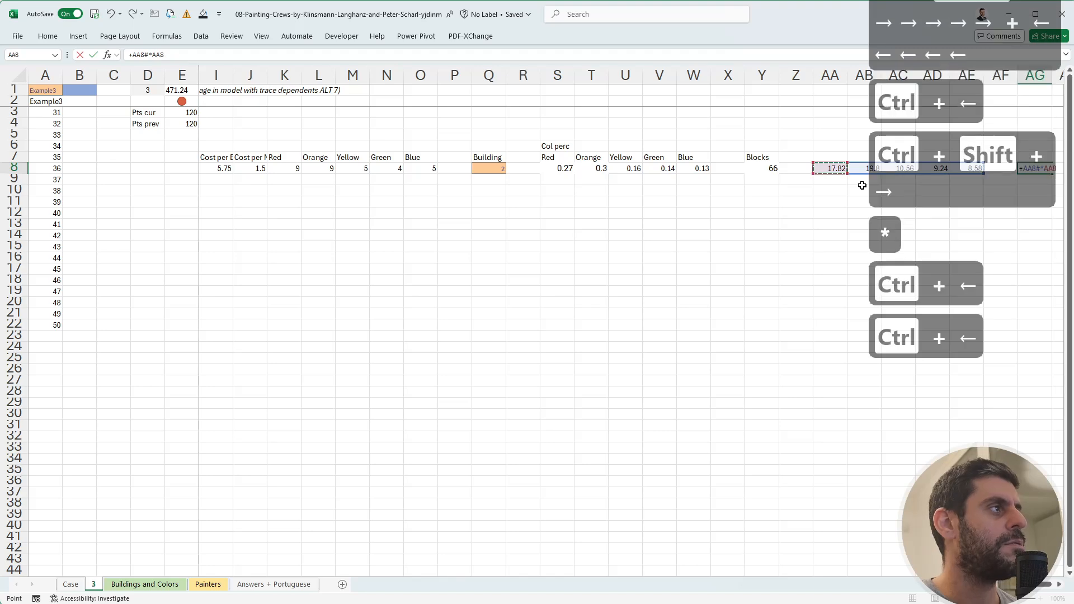
pyautogui.press('Left')
pyautogui.press('Left')
pyautogui.press('Left')
pyautogui.press('Left')
pyautogui.press('Left')
pyautogui.press('Left')
pyautogui.press('Left')
pyautogui.press('Left')
pyautogui.press('Left')
pyautogui.press('Left')
pyautogui.hotkey('shift', 'Left')
pyautogui.hotkey('shift', 'Left')
pyautogui.hotkey('shift', 'Left')
pyautogui.hotkey('shift', 'Left')
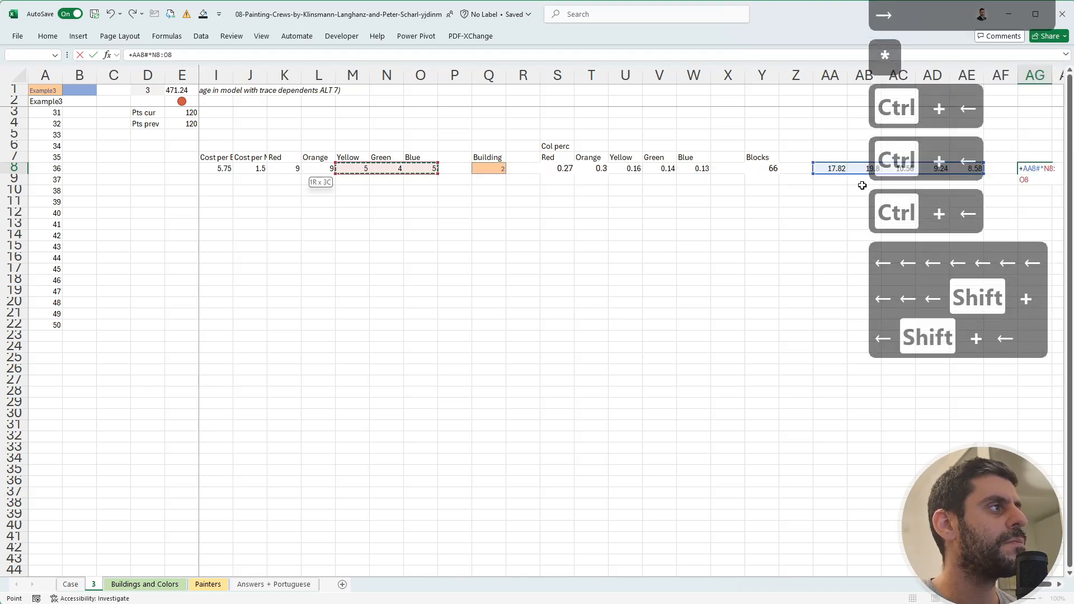
pyautogui.press('Return')
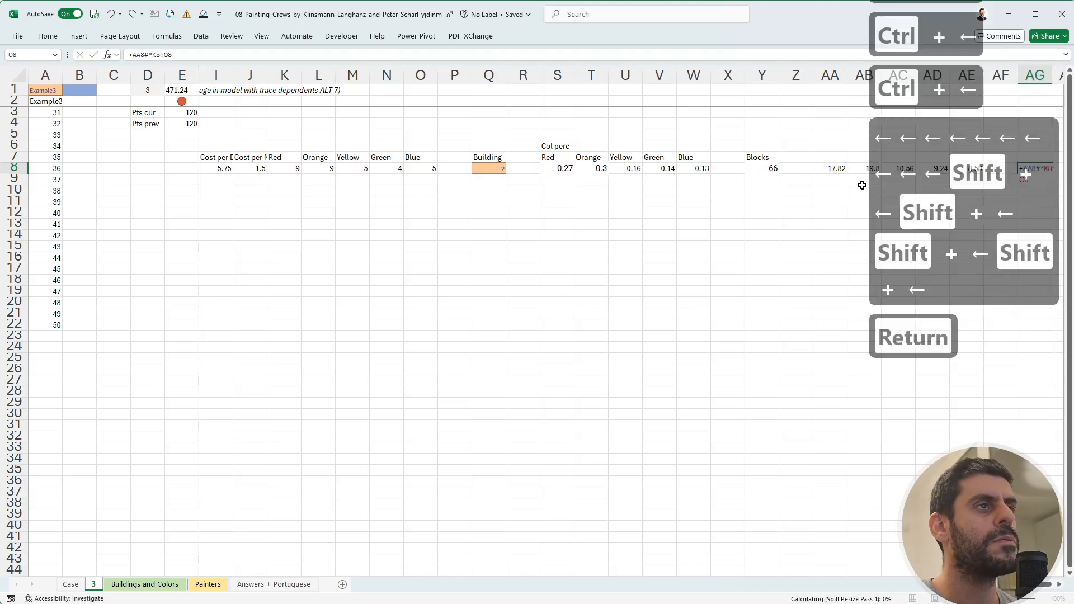
pyautogui.press('Up')
pyautogui.hotkey('ctrl', 'shift', 'Right')
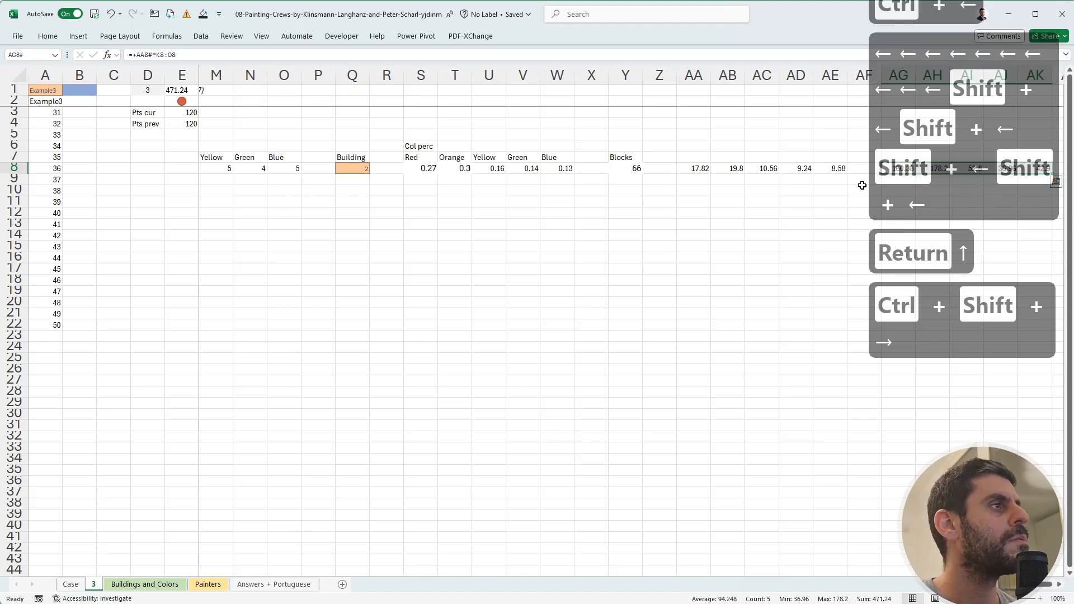
# Sum the per-color results spilled from AG8 with a SUM formula in AG6.
pyautogui.hotkey('ctrl', 'Left')
pyautogui.press('Right')
pyautogui.press('Right')
pyautogui.press('Up')
pyautogui.press('Up')
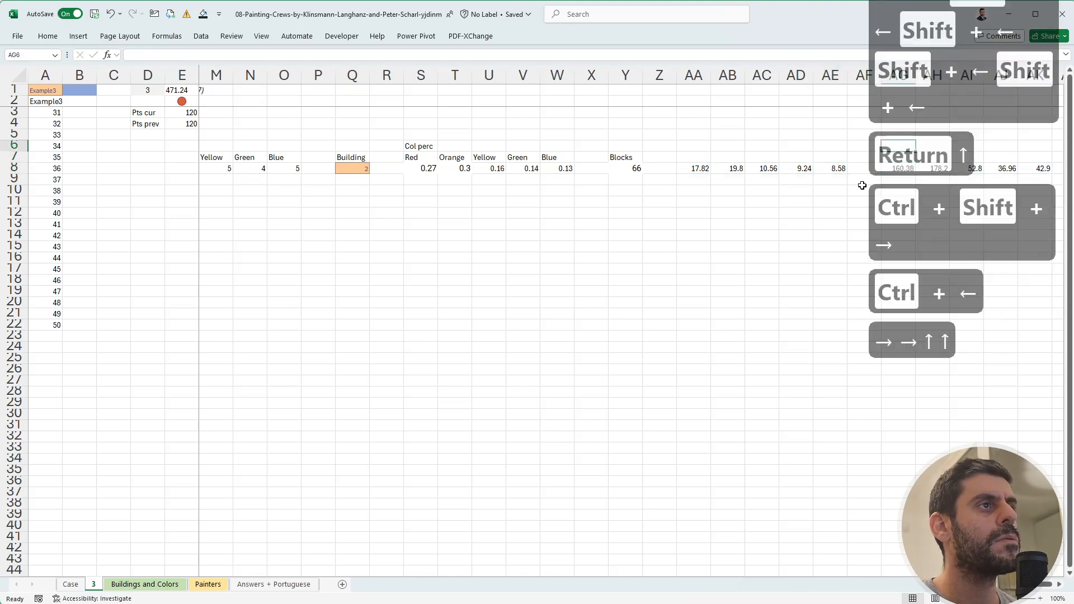
pyautogui.write('+sum')
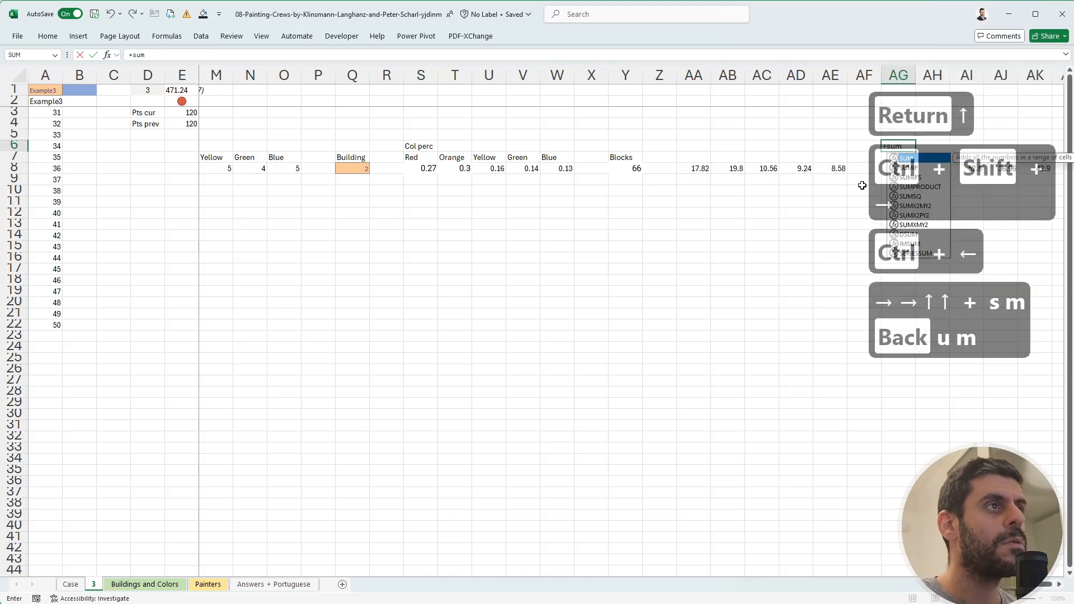
pyautogui.press('Tab')
pyautogui.press('Down')
pyautogui.press('Down')
pyautogui.hotkey('ctrl', 'shift', 'Right')
pyautogui.write(')')
pyautogui.press('Return')
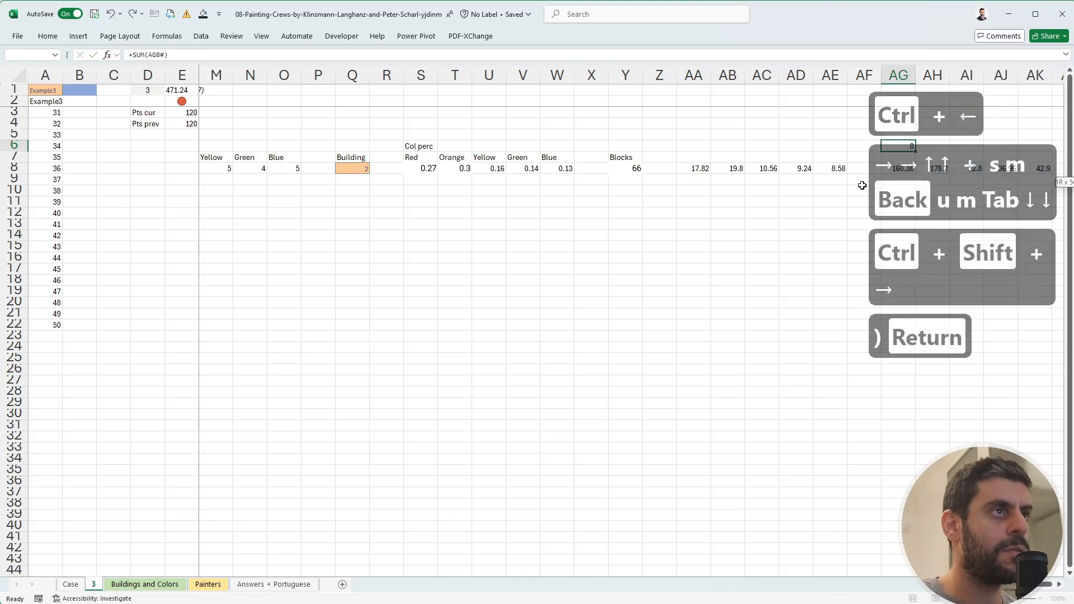
# Link the answer cell B1 to the total in AG6.
pyautogui.press('Up')
pyautogui.hotkey('ctrl', 'Left')
pyautogui.hotkey('ctrl', 'Left')
pyautogui.hotkey('ctrl', 'Left')
pyautogui.hotkey('ctrl', 'Left')
pyautogui.hotkey('ctrl', 'Left')
pyautogui.press('Up')
pyautogui.press('Right')
pyautogui.hotkey('ctrl', 'Up')
pyautogui.hotkey('ctrl', 'Up')
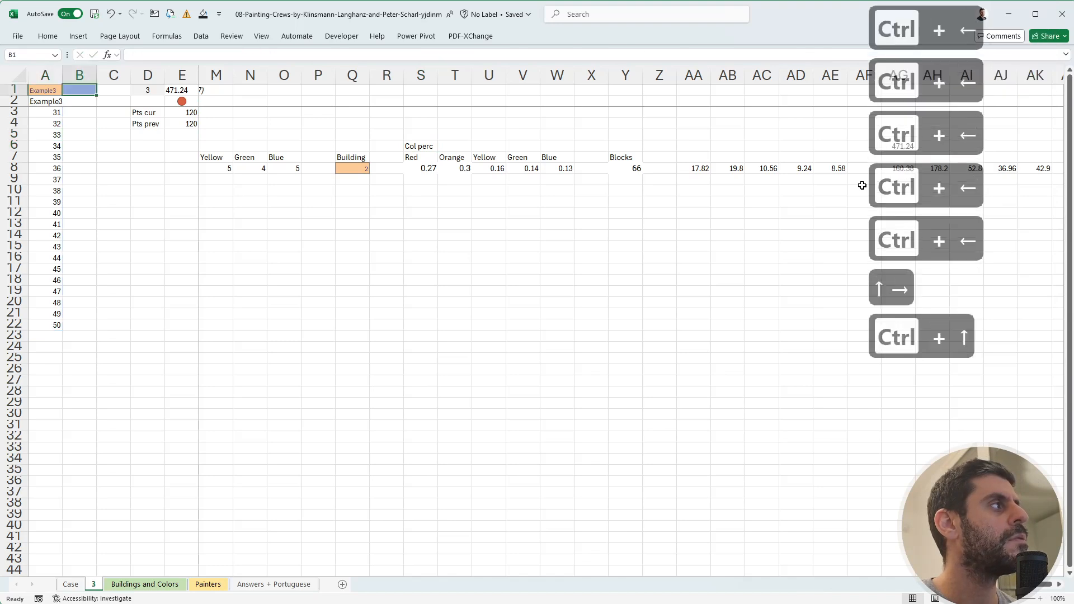
pyautogui.write('+')
pyautogui.click(839, 146)
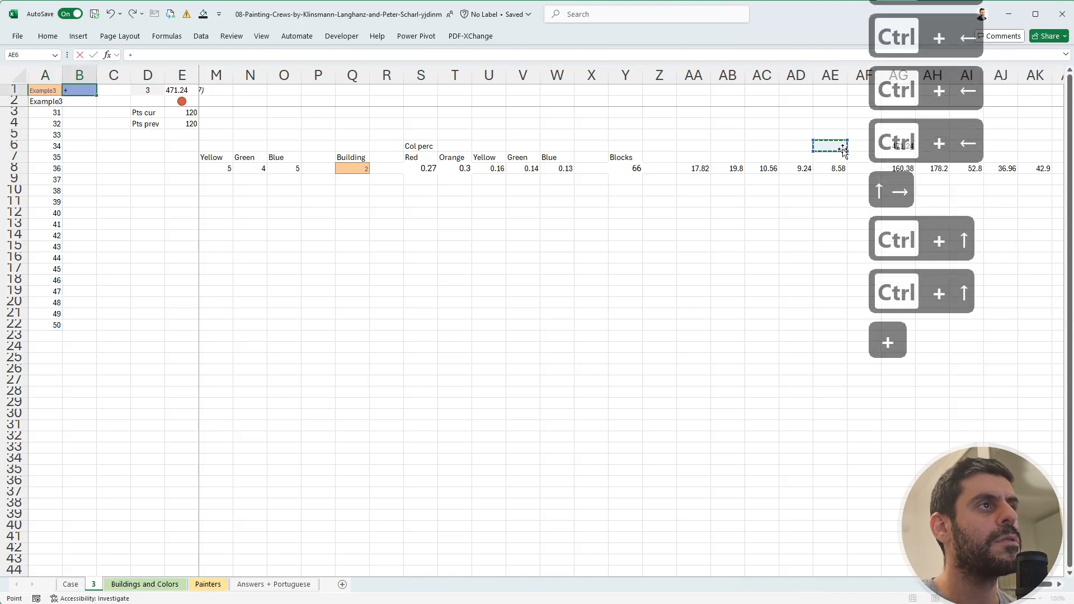
pyautogui.hotkey('ctrl', 'Right')
pyautogui.press('Return')
# Create a data table over A1:B22 with A1 as the column input cell.
pyautogui.press('Left')
pyautogui.press('Up')
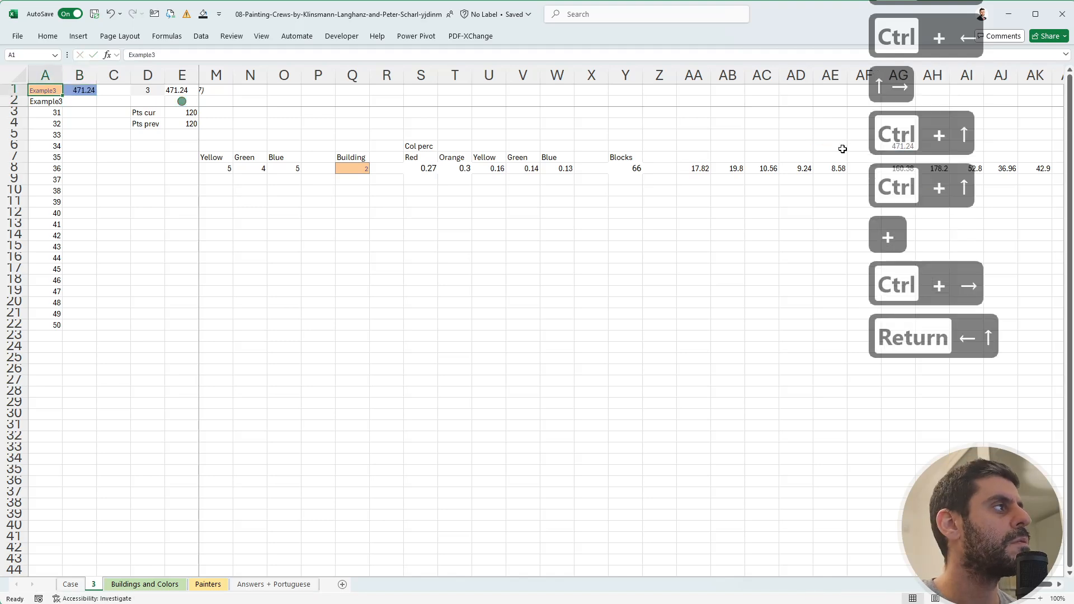
pyautogui.hotkey('ctrl', 'shift', 'Down')
pyautogui.hotkey('ctrl', 'shift', 'Right')
pyautogui.press('alt')
pyautogui.press('a')
pyautogui.press('w')
pyautogui.press('t')
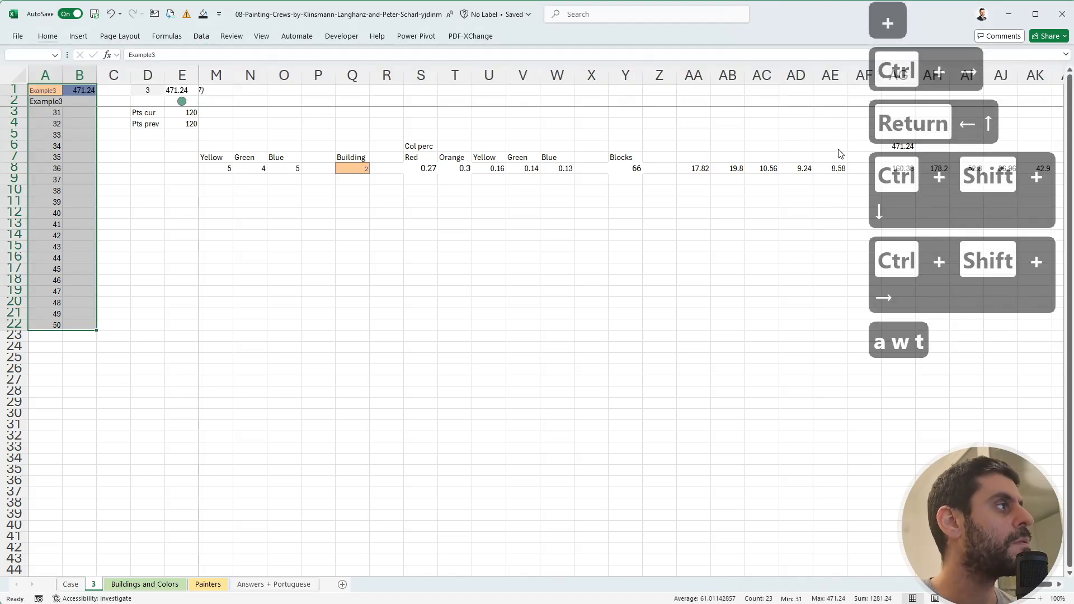
pyautogui.press('Tab')
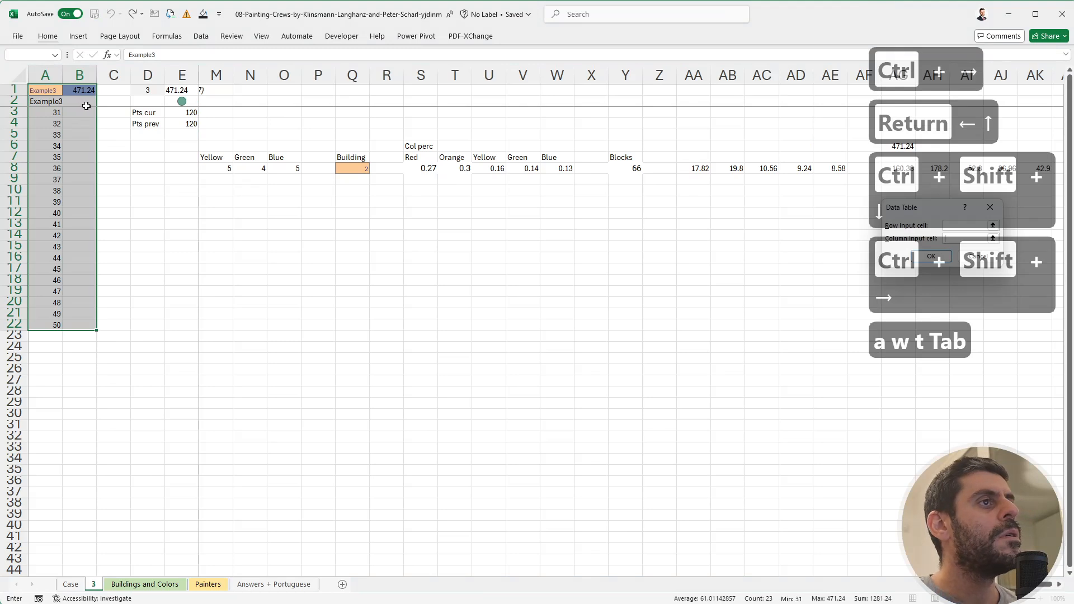
pyautogui.click(49, 88)
pyautogui.press('Return')
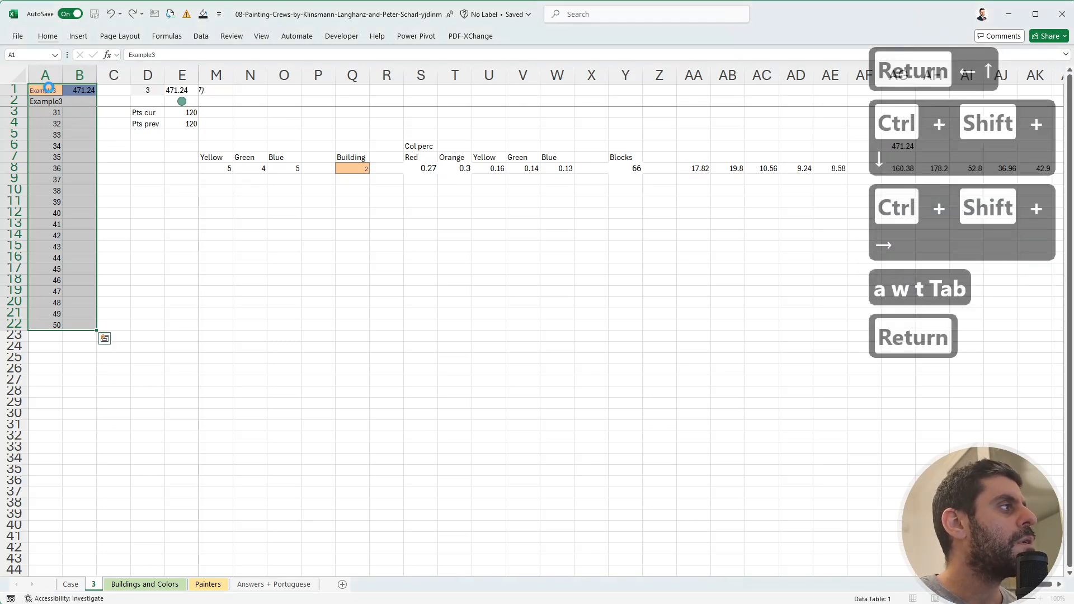
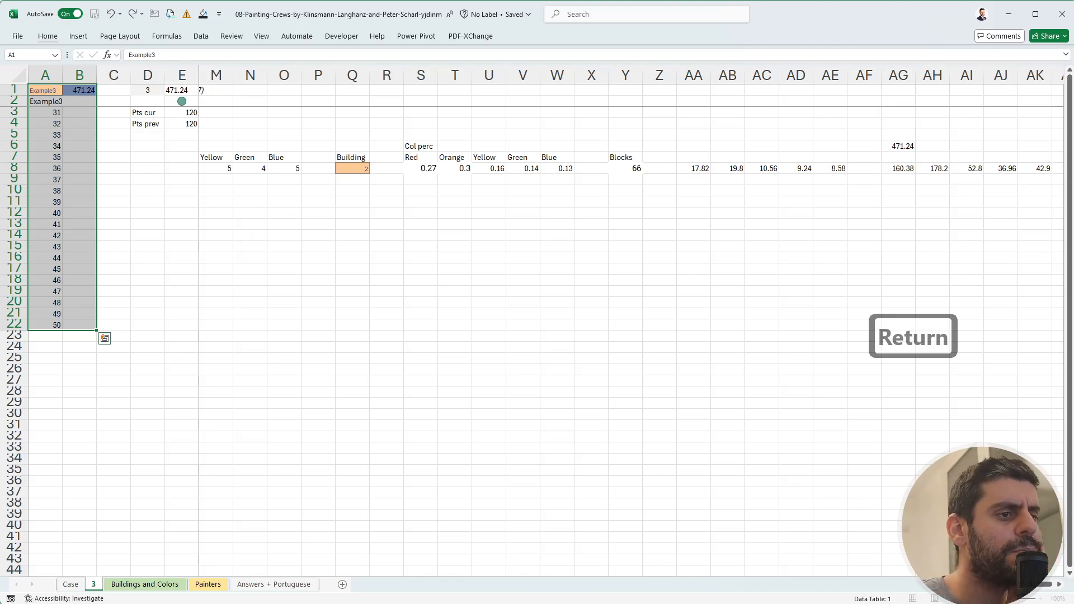
# Set the workbook's calculation mode to Partial.
pyautogui.click(318, 236)
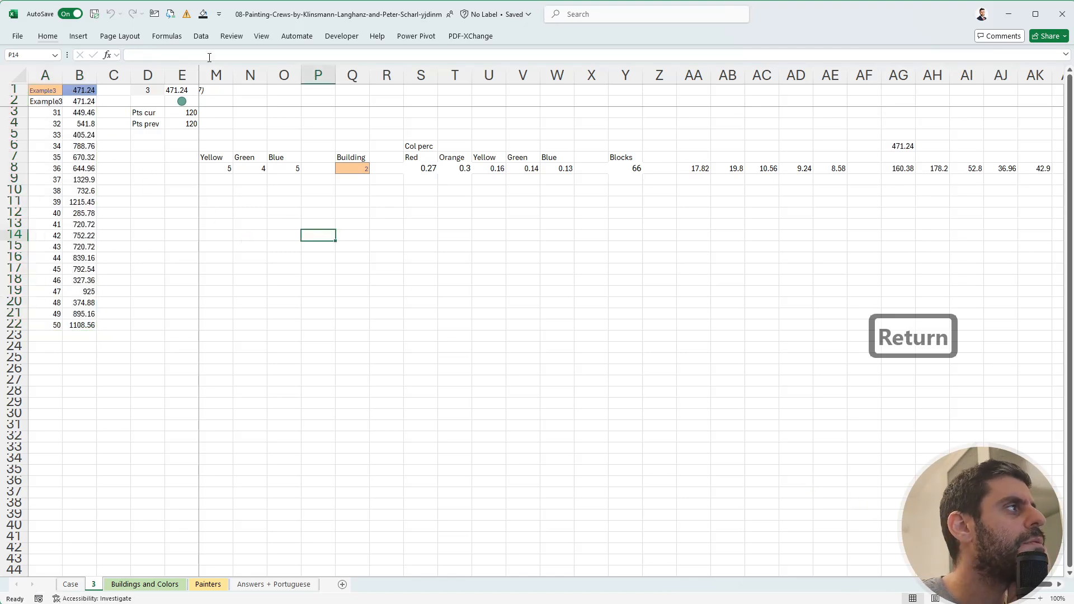
pyautogui.click(166, 37)
pyautogui.click(797, 72)
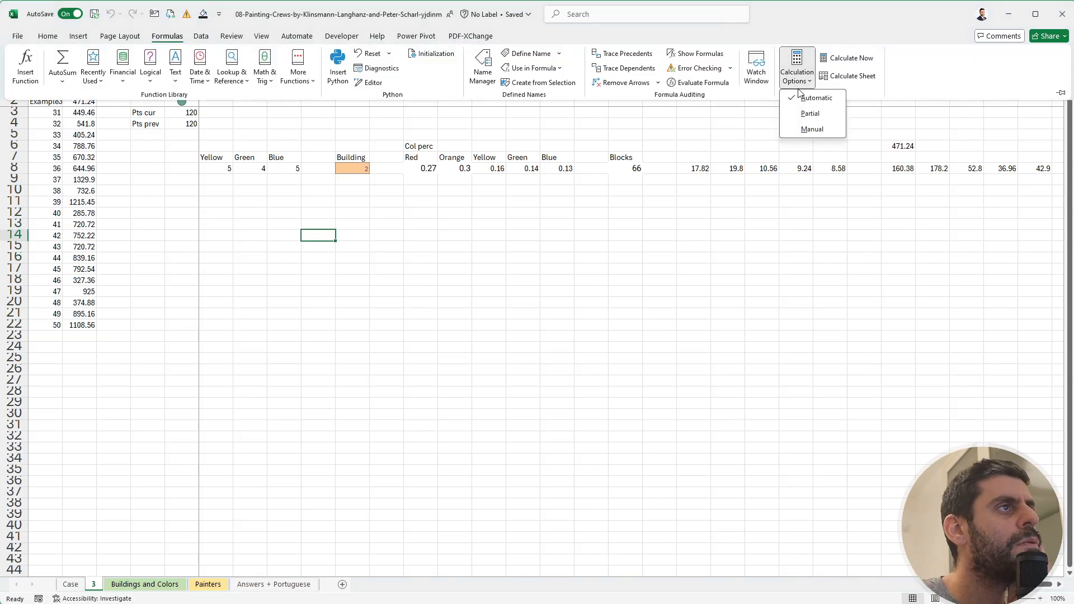
pyautogui.click(810, 115)
# Go back to the model's input values in G2:H2 and select them.
pyautogui.click(621, 157)
pyautogui.hotkey('ctrl', 'Left')
pyautogui.hotkey('ctrl', 'Left')
pyautogui.hotkey('ctrl', 'Left')
pyautogui.hotkey('ctrl', 'Left')
pyautogui.hotkey('ctrl', 'Left')
pyautogui.hotkey('ctrl', 'Left')
pyautogui.hotkey('ctrl', 'Left')
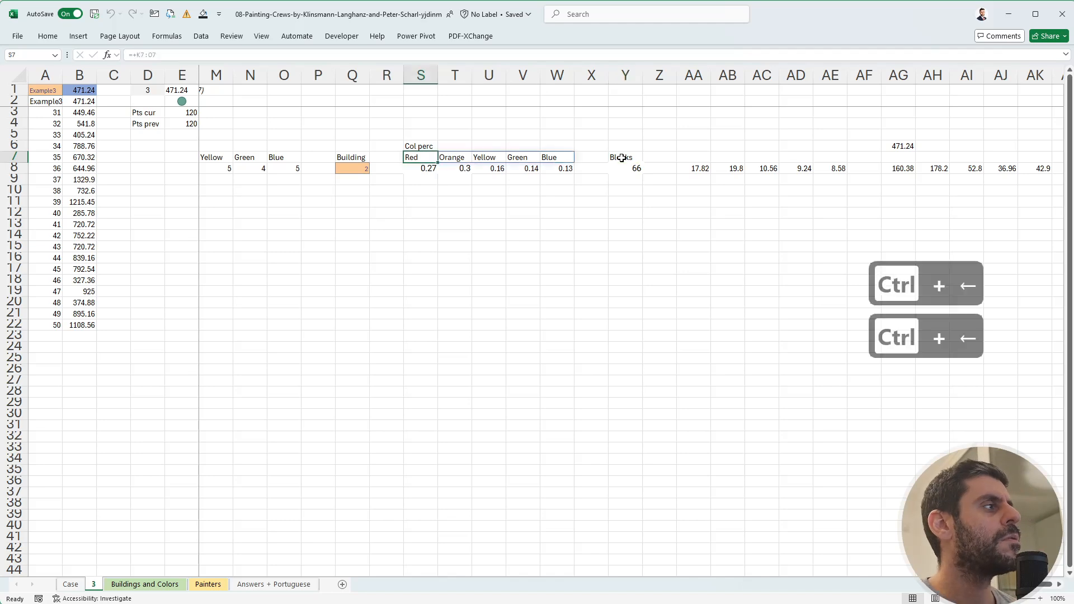
pyautogui.press('Right')
pyautogui.press('Right')
pyautogui.press('Right')
pyautogui.press('Right')
pyautogui.press('Up')
pyautogui.press('Right')
pyautogui.press('Up')
pyautogui.press('Right')
pyautogui.press('Up')
pyautogui.press('Up')
pyautogui.press('Up')
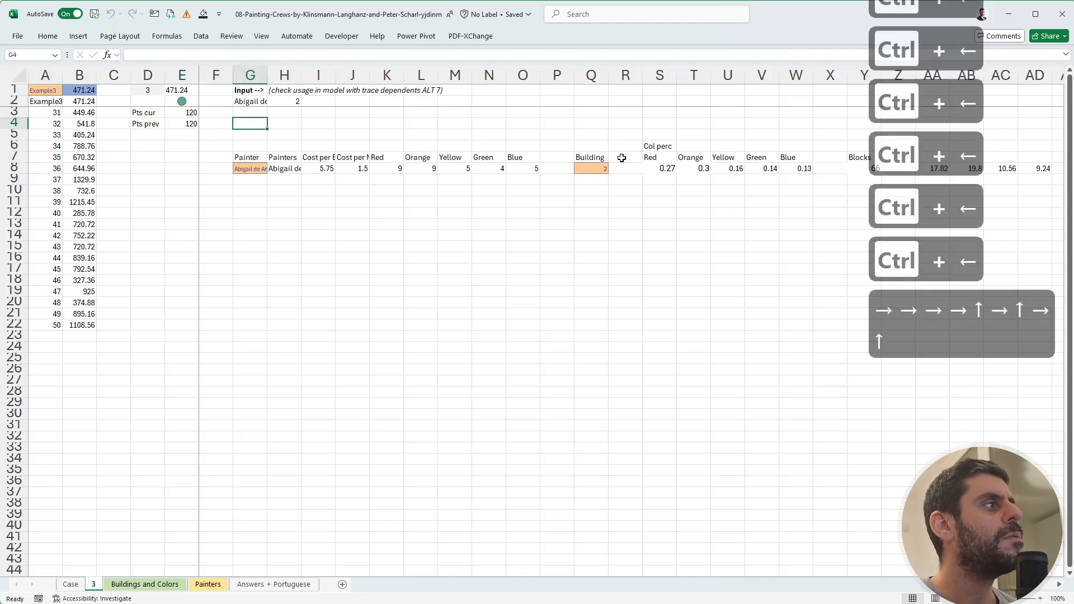
pyautogui.hotkey('shift', 'Right')
pyautogui.press('super+7')
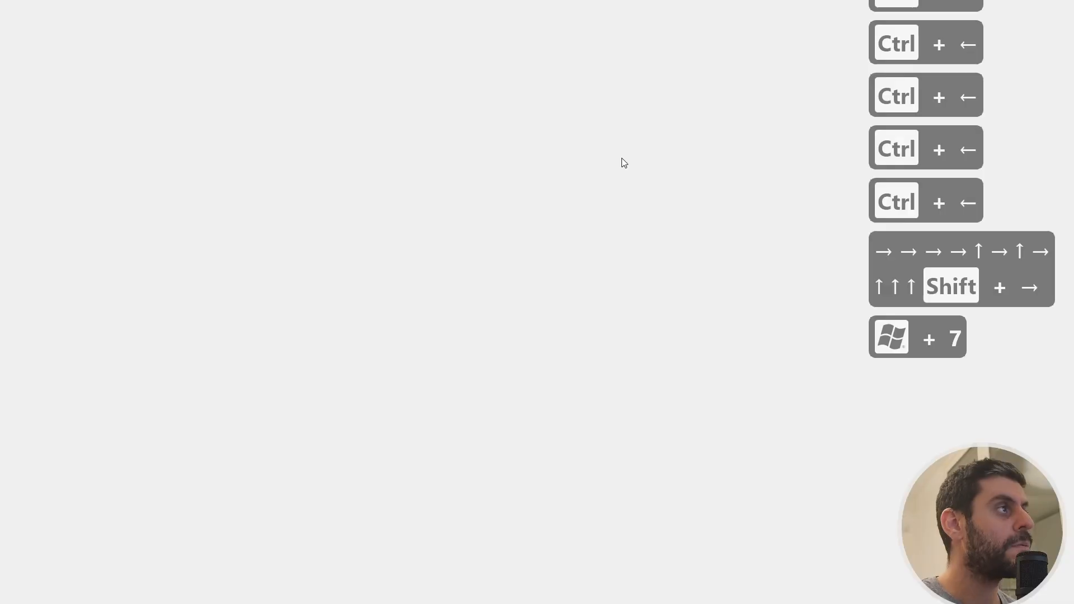
pyautogui.hotkey('alt', 'Tab')
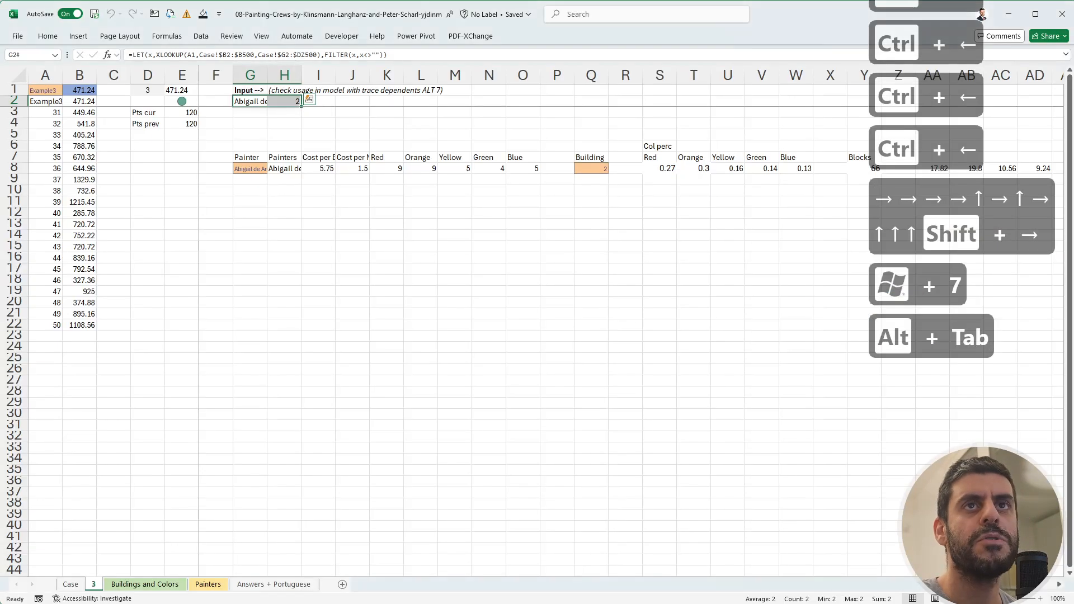
# Check that the input values in G2:H2 are used in the model by tracing their dependents.
pyautogui.hotkey('alt', 'Tab')
pyautogui.hotkey('alt', 'Tab')
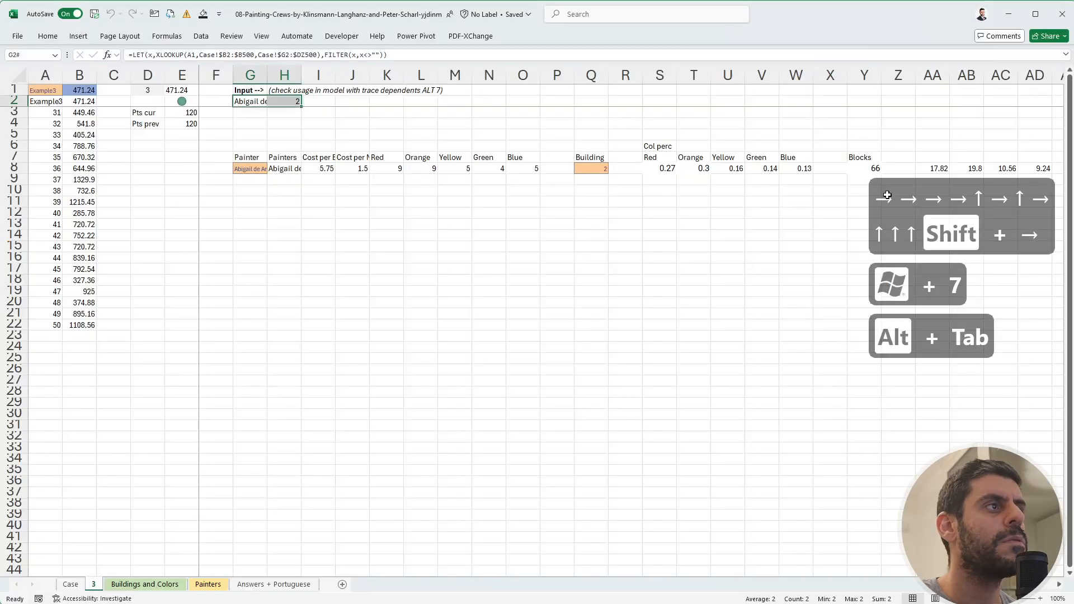
pyautogui.press('Escape')
pyautogui.click(298, 137)
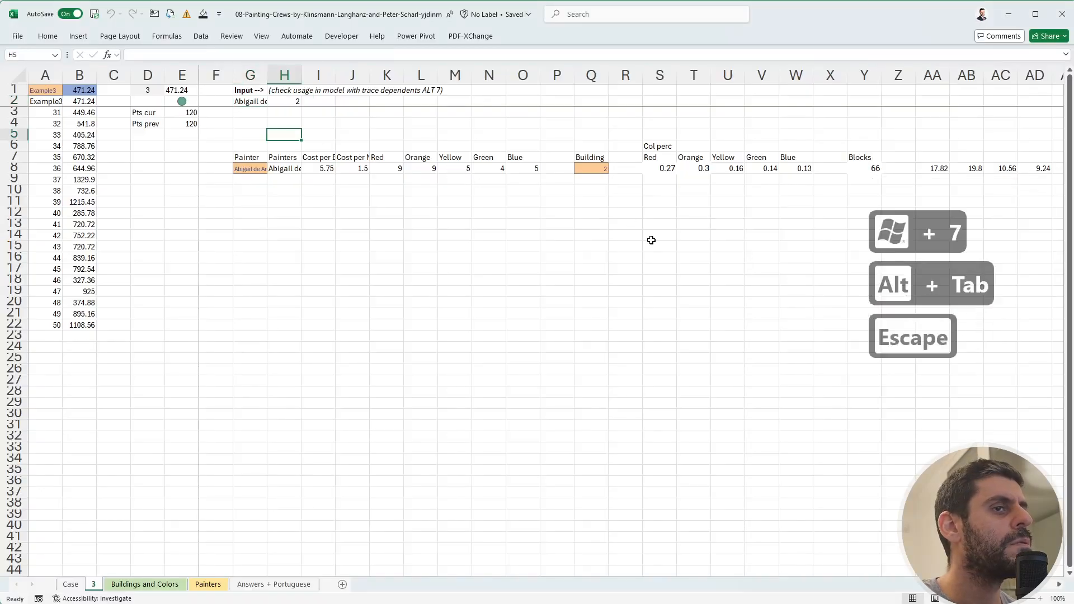
pyautogui.hotkey('alt', '7')
pyautogui.press('Return')
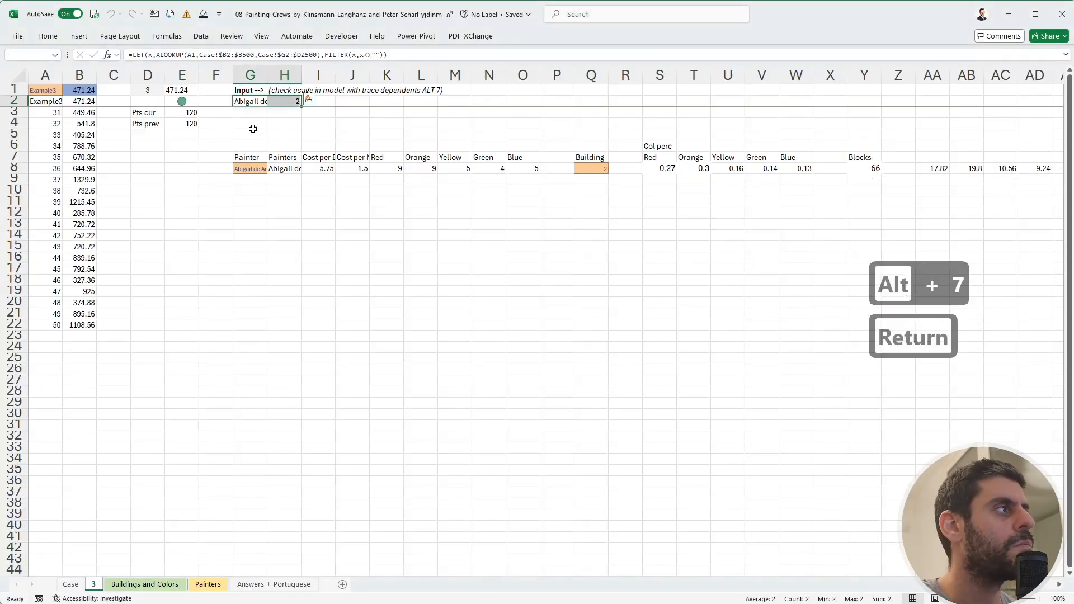
pyautogui.click(248, 101)
pyautogui.moveTo(248, 101); pyautogui.dragTo(285, 99)
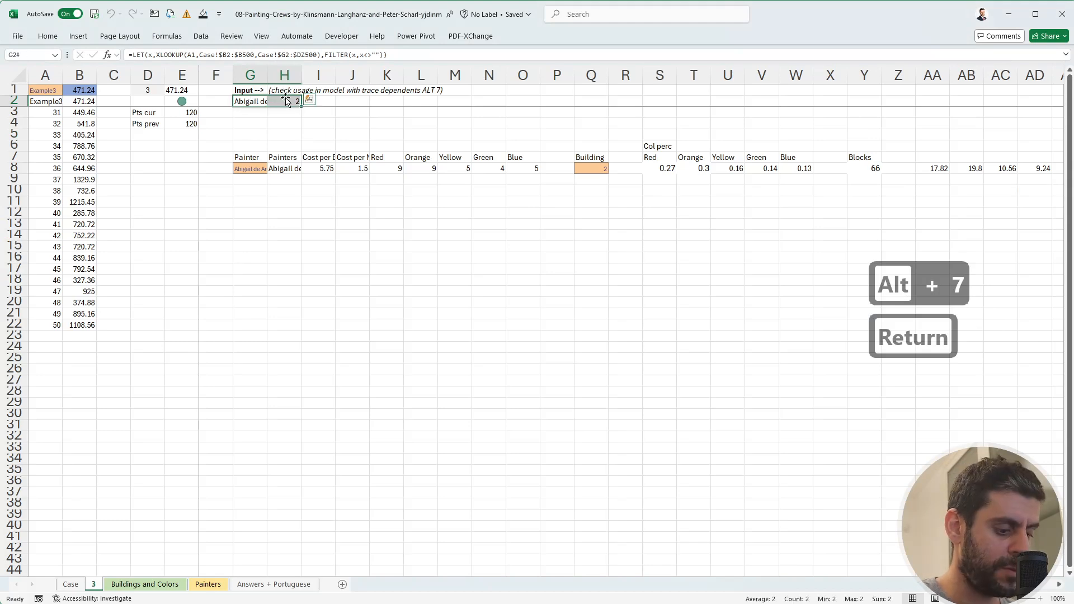
pyautogui.hotkey('alt', '7')
pyautogui.press('Return')
# Copy the data table results for questions 31 to 50 and paste them as values into the Level 3 answers on the Case sheet.
pyautogui.press('Left')
pyautogui.press('Left')
pyautogui.press('Left')
pyautogui.press('Left')
pyautogui.press('Left')
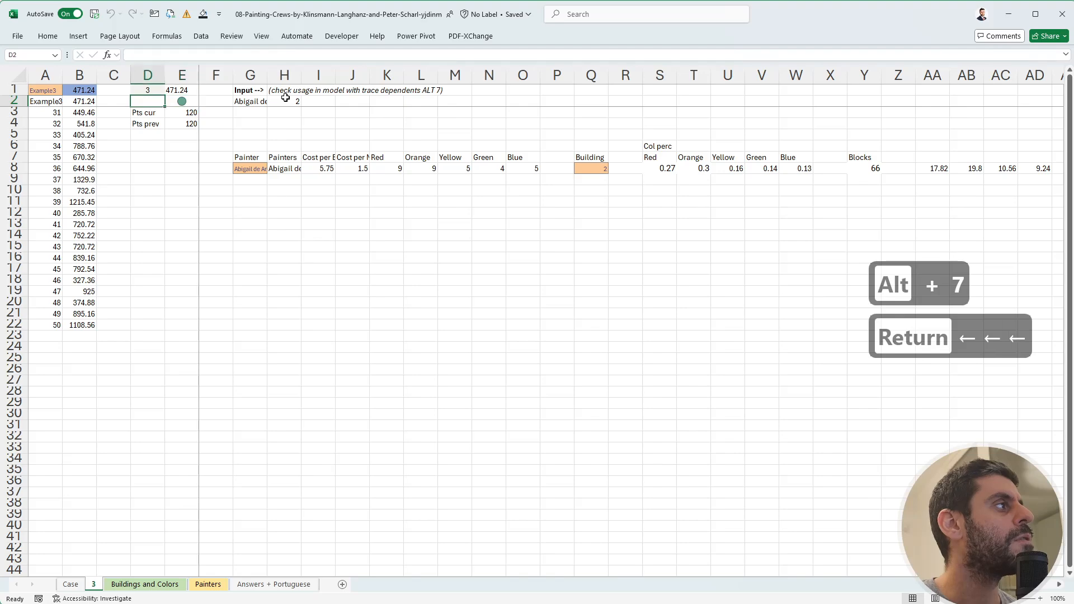
pyautogui.press('Down')
pyautogui.hotkey('ctrl', 'shift', 'Down')
pyautogui.hotkey('ctrl', 'c')
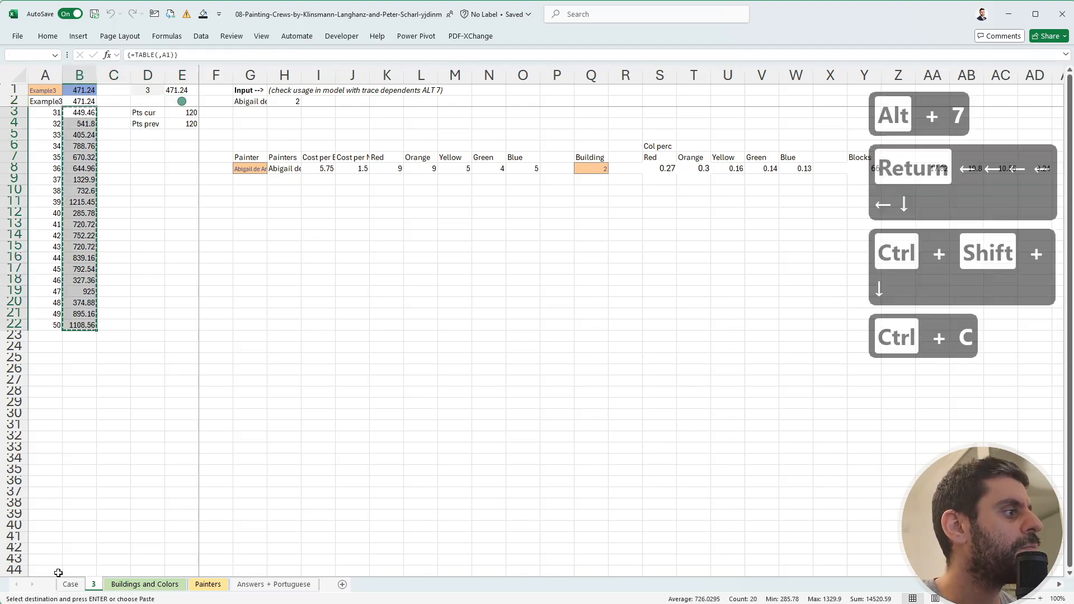
pyautogui.click(70, 584)
pyautogui.scroll(-12, 200, 394)
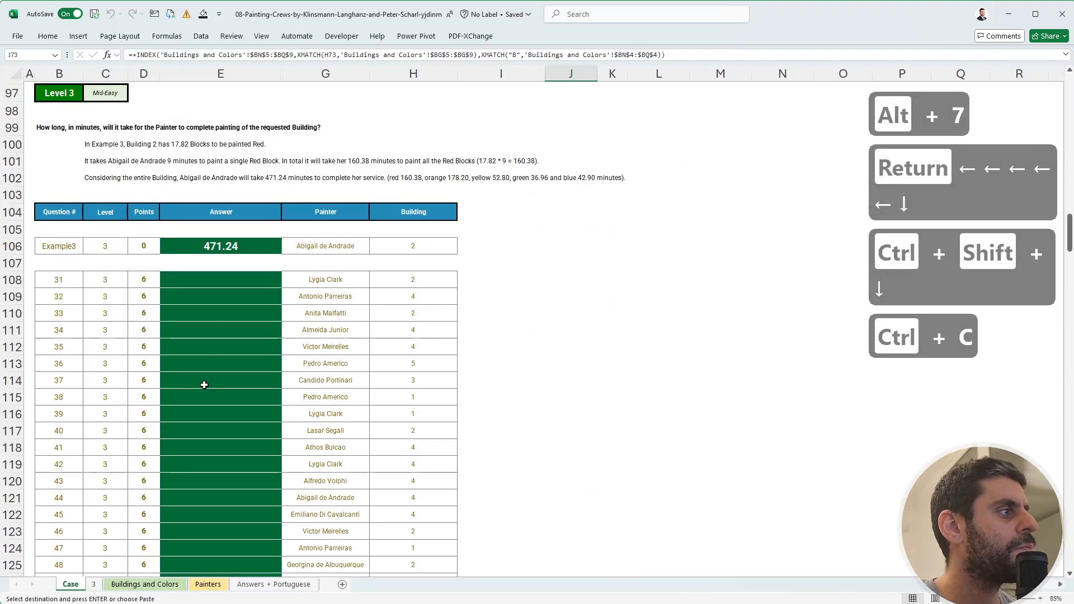
pyautogui.click(244, 283)
pyautogui.hotkey('ctrl', 'shift', 'v')
pyautogui.click(228, 323)
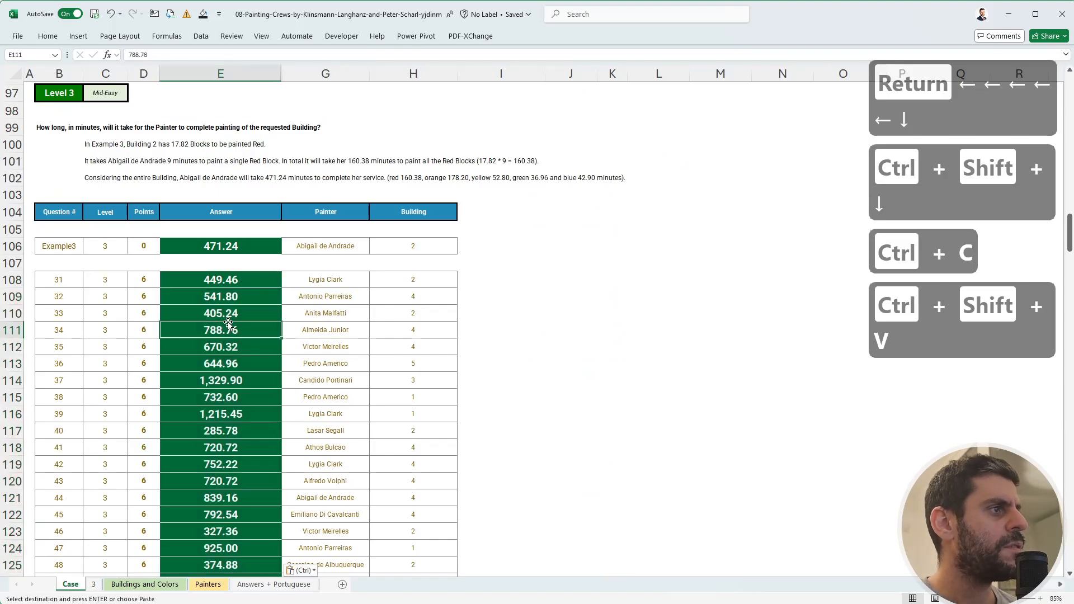
# Look through the remaining level questions on the Case sheet and inspect the formula in AA8 on sheet 3.
pyautogui.scroll(-20, 229, 323)
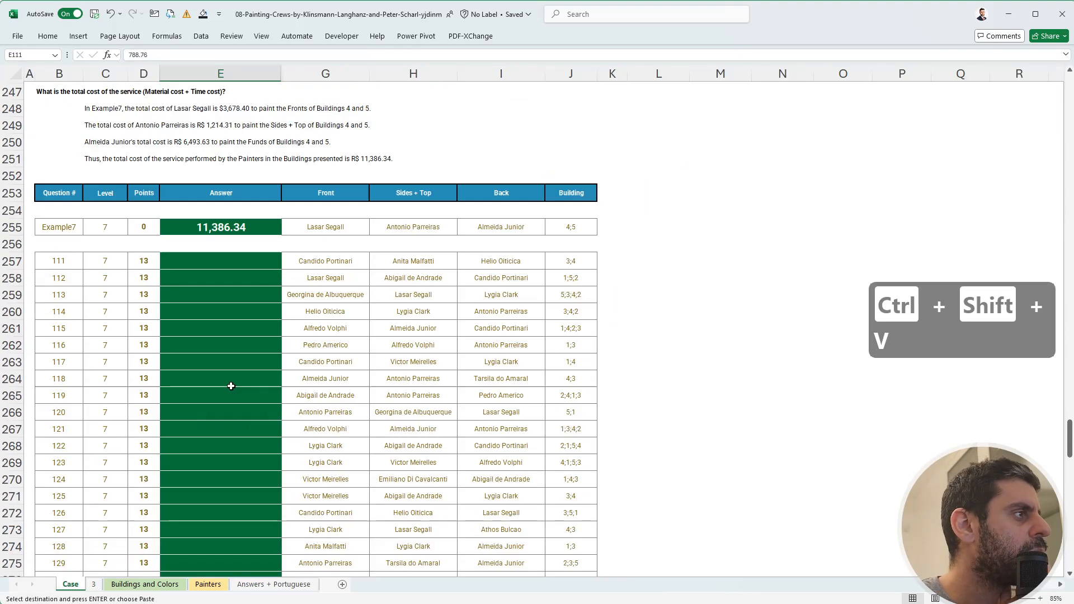
pyautogui.scroll(20, 231, 386)
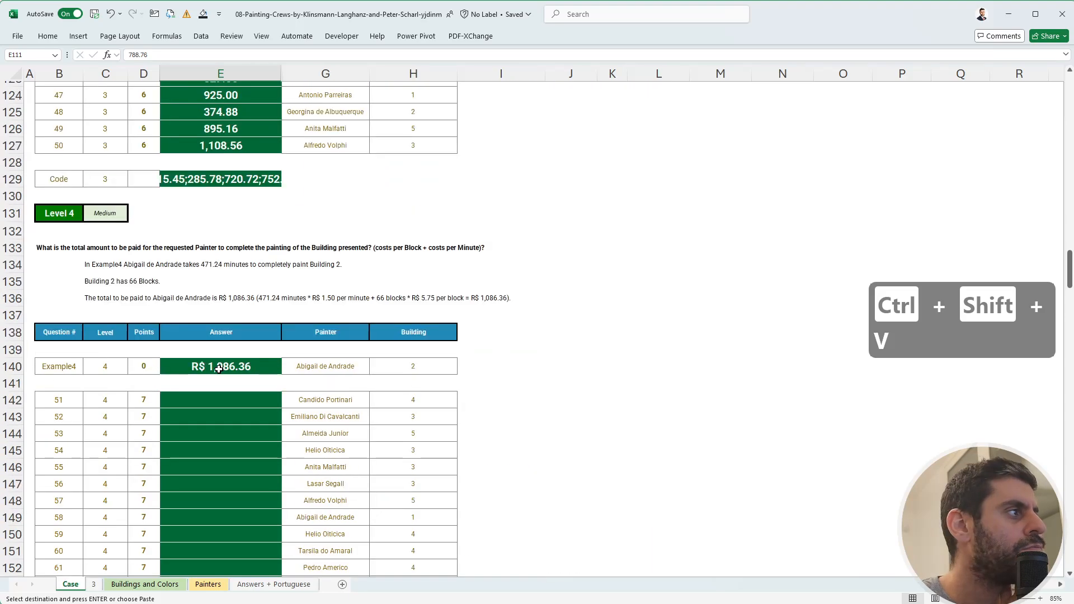
pyautogui.scroll(11, 218, 369)
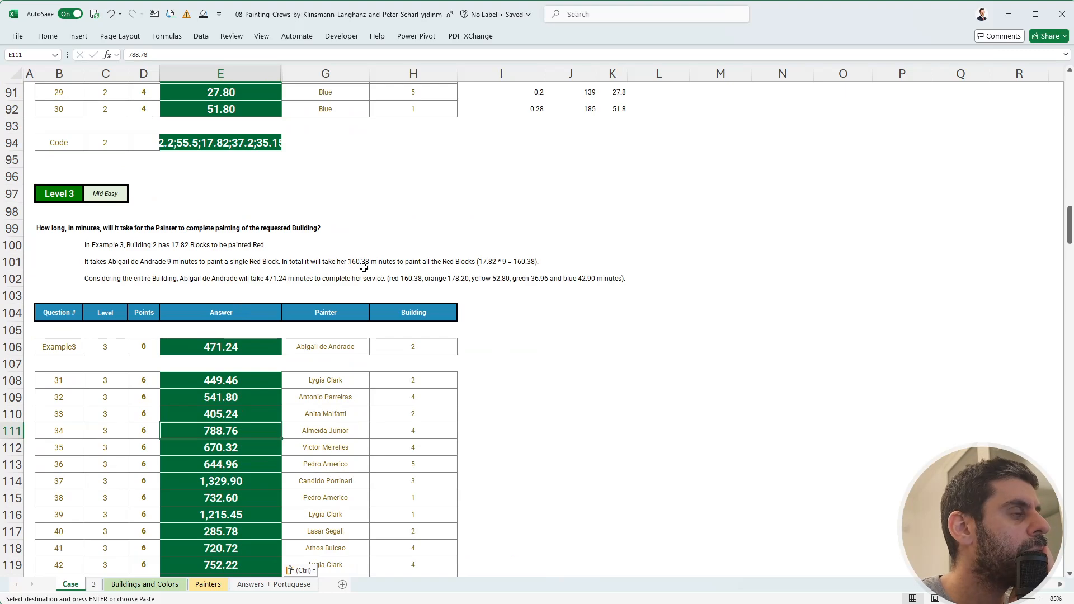
pyautogui.click(95, 584)
pyautogui.moveTo(929, 224); pyautogui.dragTo(1017, 224)
pyautogui.click(885, 206)
pyautogui.moveTo(726, 192); pyautogui.dragTo(7, 217)
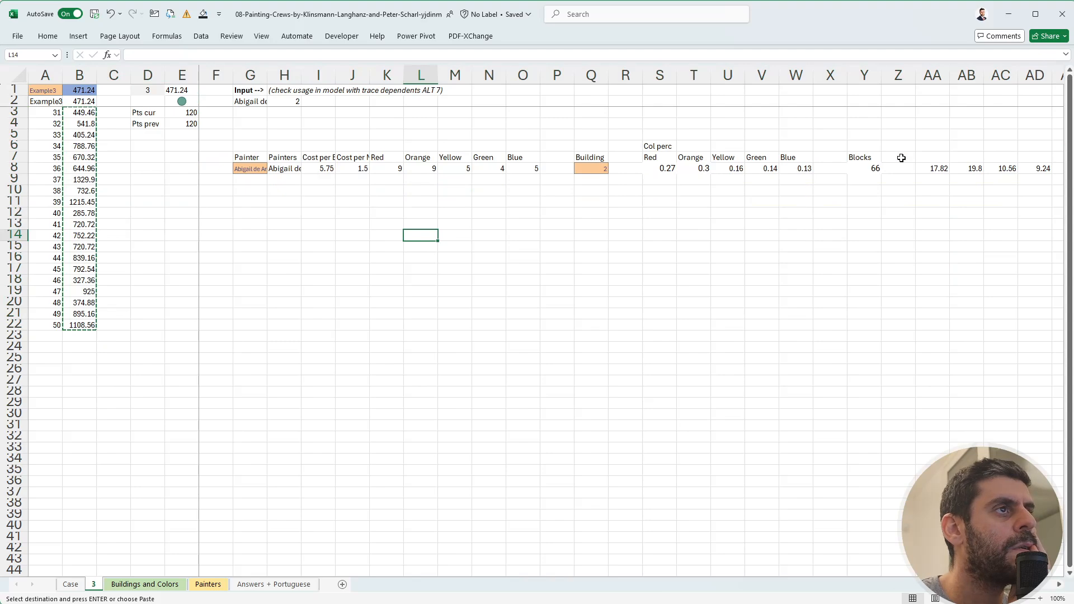
pyautogui.click(929, 157)
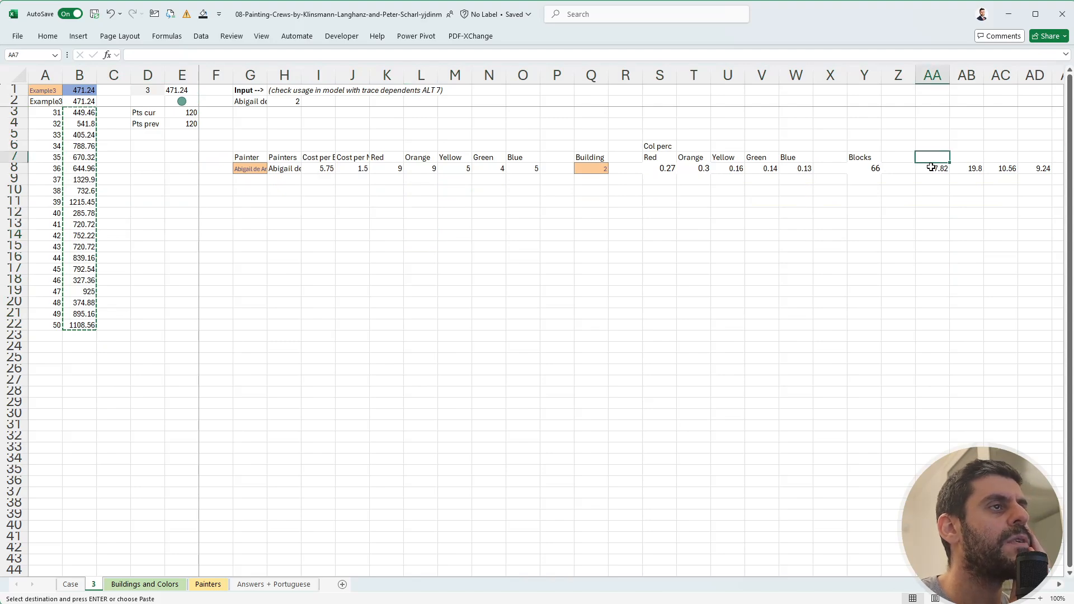
pyautogui.click(931, 167)
pyautogui.click(148, 54)
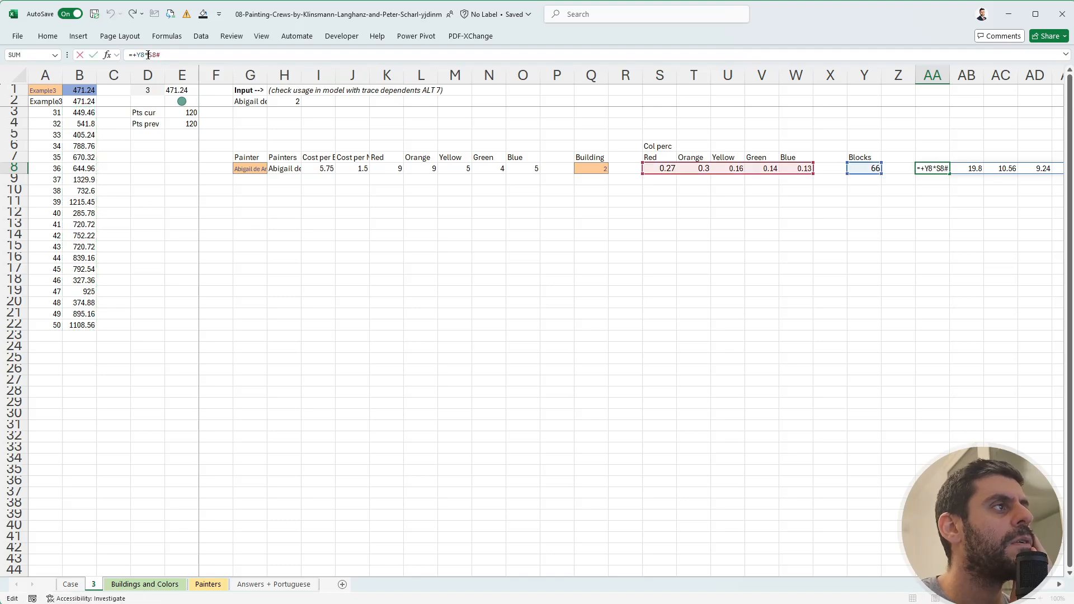
pyautogui.press('Escape')
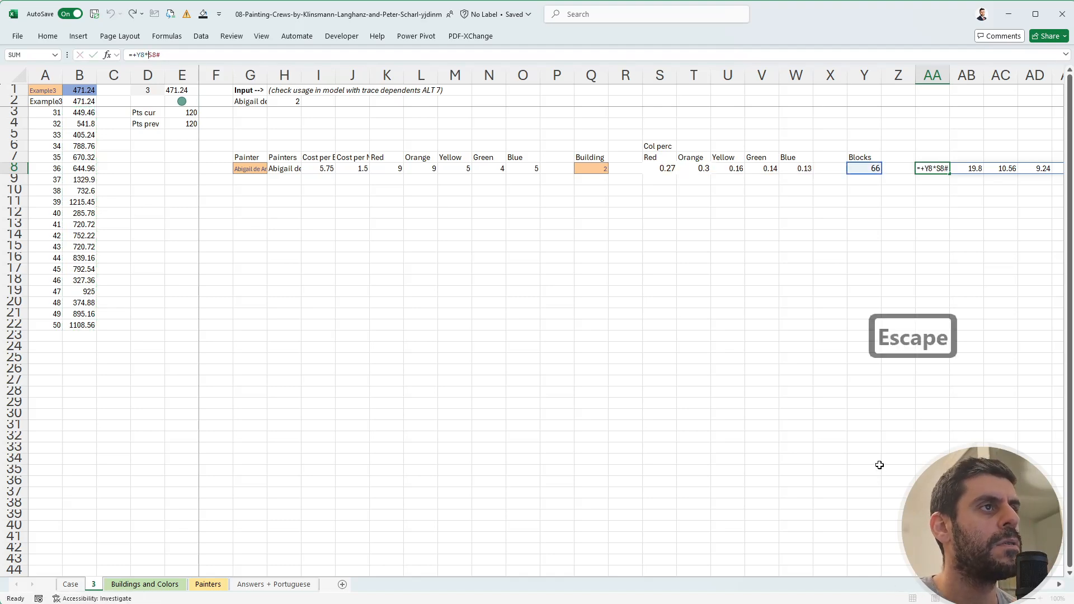
# Label the block results with the heading Block per color in AA6.
pyautogui.press('Up')
pyautogui.press('Up')
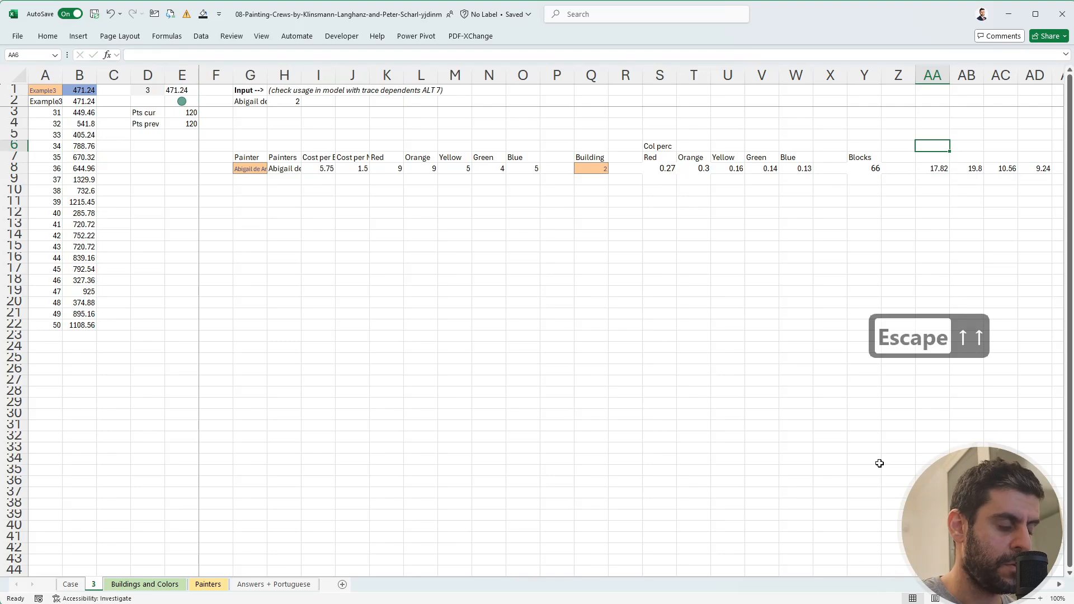
pyautogui.write('Block per')
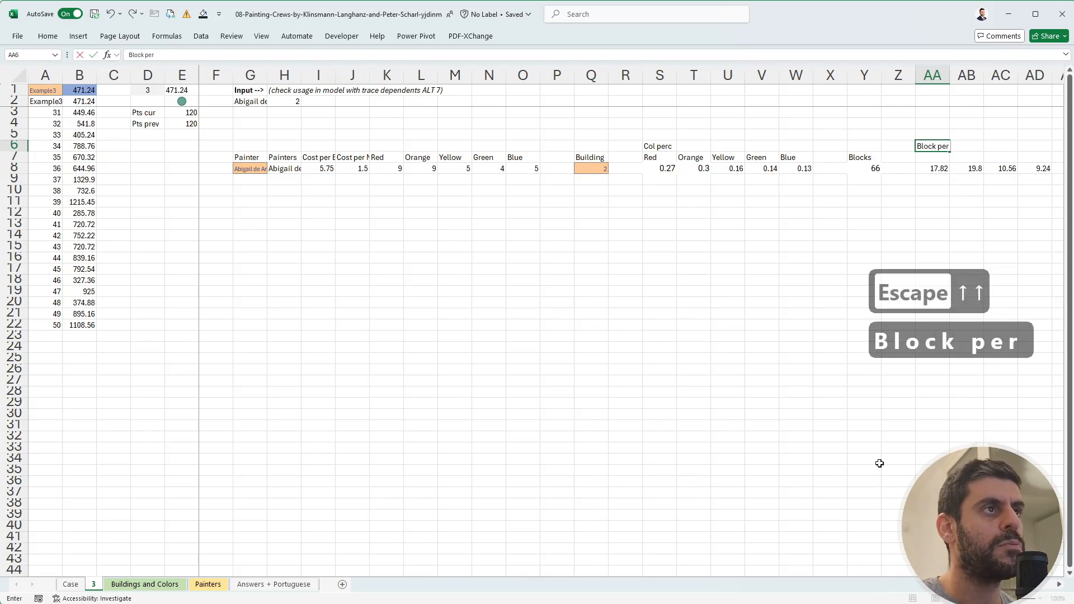
pyautogui.write(' color')
pyautogui.press('Return')
pyautogui.press('Right')
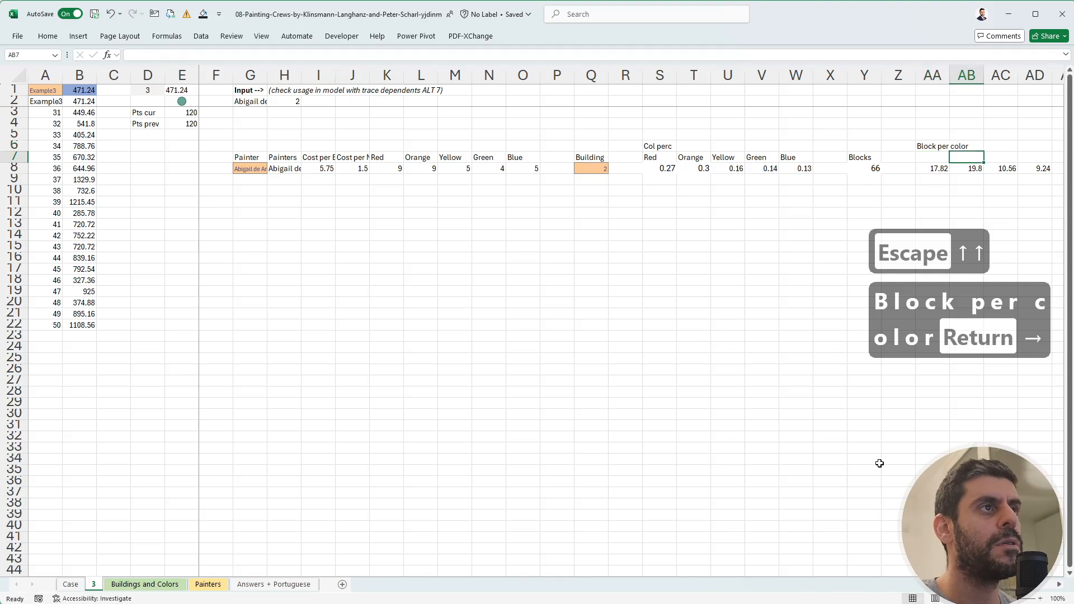
# Fill the headers from AA7 onward with a formula referencing the color names that start in S7.
pyautogui.press('Left')
pyautogui.write('+')
pyautogui.hotkey('ctrl', 'Left')
pyautogui.hotkey('ctrl', 'Left')
pyautogui.hotkey('ctrl', 'Left')
pyautogui.hotkey('ctrl', 'shift', 'Right')
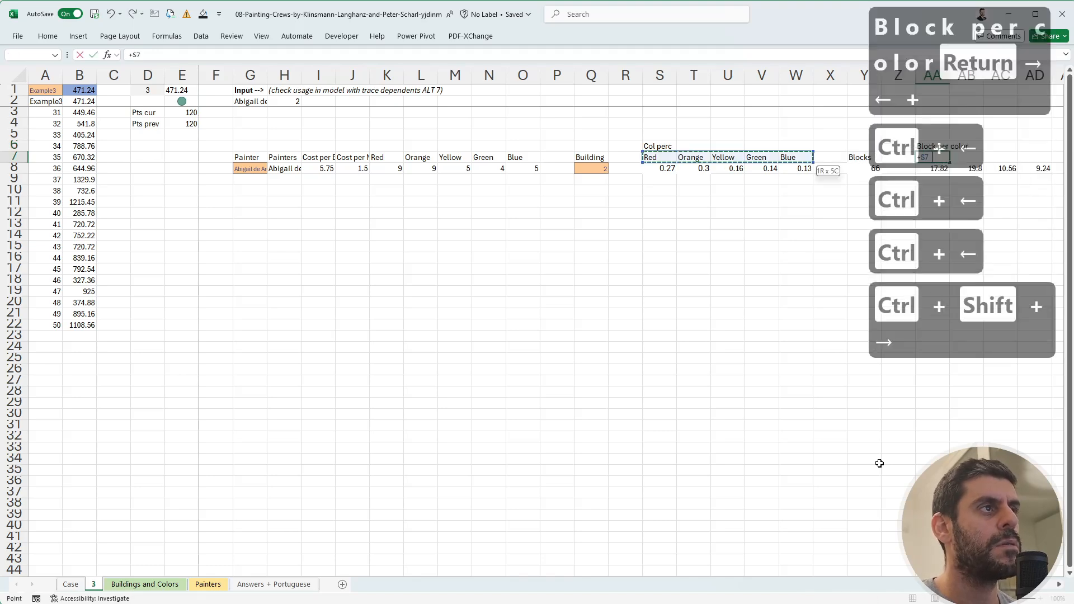
pyautogui.press('Return')
# Move the total from AG6 up to AG5 and enter the heading Times per color in AG6.
pyautogui.press('Right')
pyautogui.press('Right')
pyautogui.press('Right')
pyautogui.press('Right')
pyautogui.press('Right')
pyautogui.press('Right')
pyautogui.press('Right')
pyautogui.press('Right')
pyautogui.press('Right')
pyautogui.press('Right')
pyautogui.press('Right')
pyautogui.press('Right')
pyautogui.press('Right')
pyautogui.press('Right')
pyautogui.press('Right')
pyautogui.press('Right')
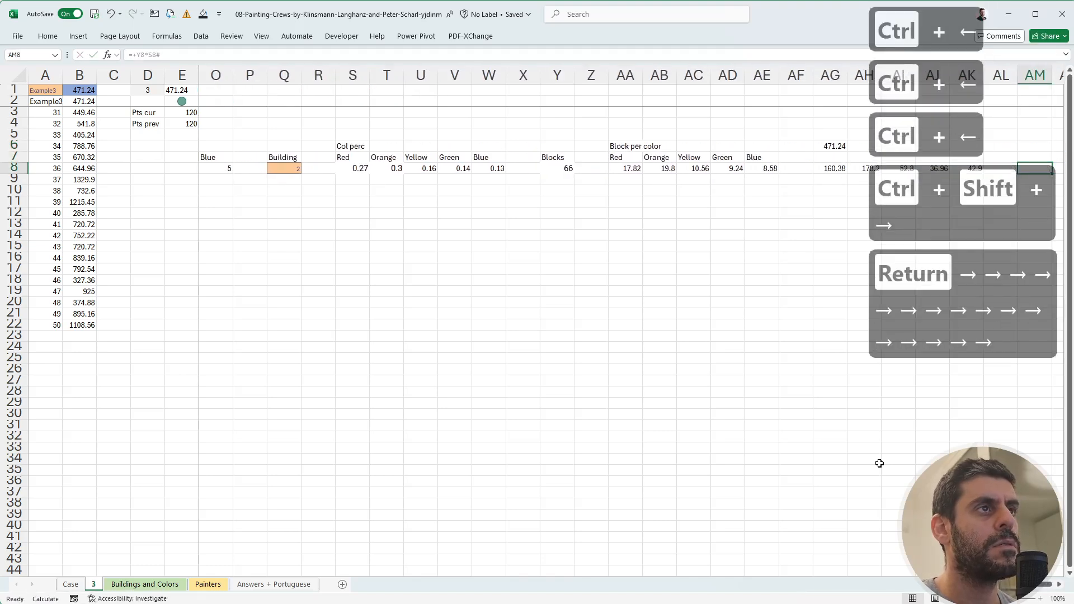
pyautogui.press('Right')
pyautogui.press('Right')
pyautogui.press('Right')
pyautogui.press('Right')
pyautogui.press('Right')
pyautogui.press('Left')
pyautogui.press('Left')
pyautogui.press('Left')
pyautogui.press('Left')
pyautogui.press('Left')
pyautogui.press('Left')
pyautogui.press('Left')
pyautogui.press('Left')
pyautogui.press('Left')
pyautogui.press('Left')
pyautogui.press('Left')
pyautogui.press('Left')
pyautogui.press('Left')
pyautogui.press('Left')
pyautogui.press('Right')
pyautogui.press('Up')
pyautogui.press('Right')
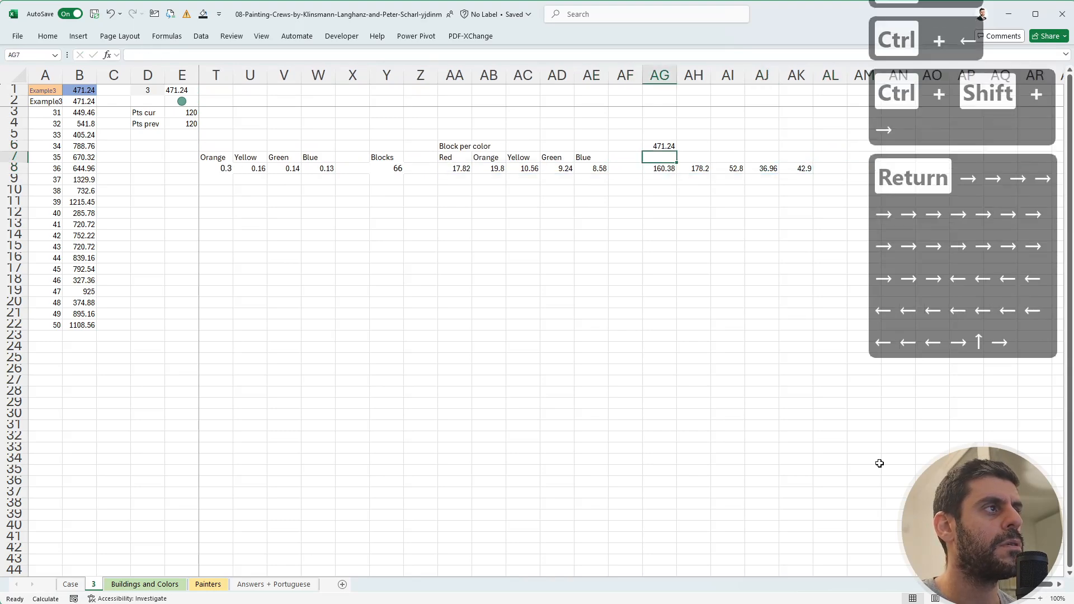
pyautogui.press('Up')
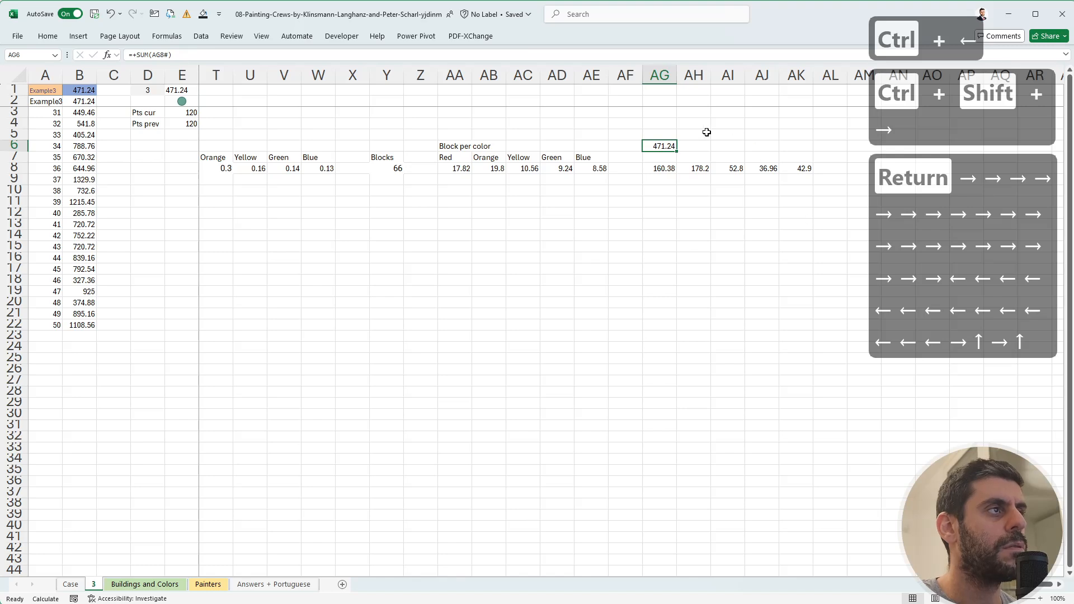
pyautogui.moveTo(660, 151); pyautogui.dragTo(661, 141)
pyautogui.click(670, 143)
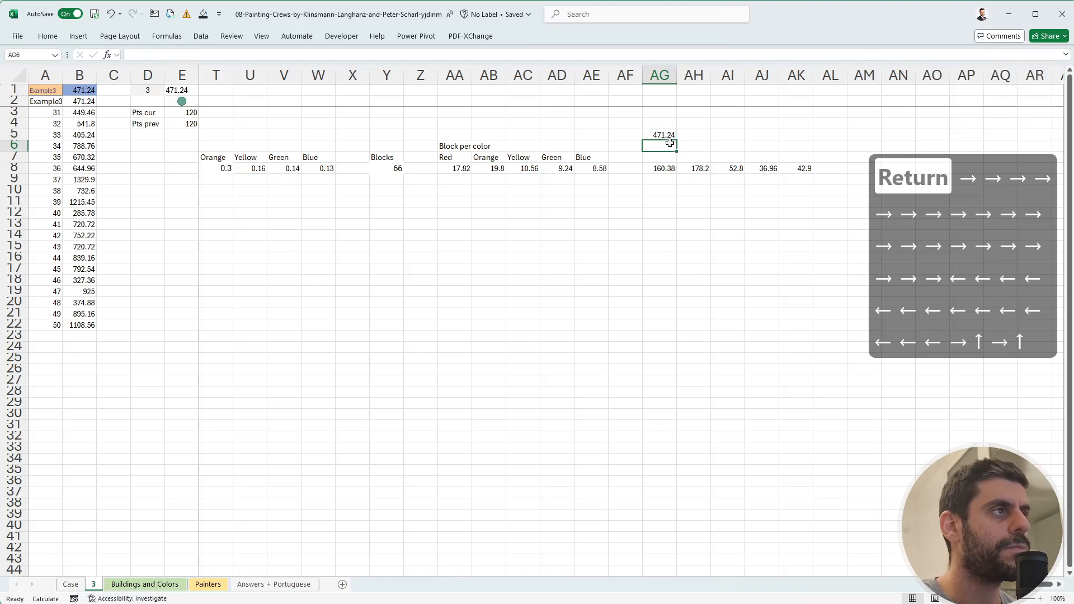
pyautogui.write('Times per color')
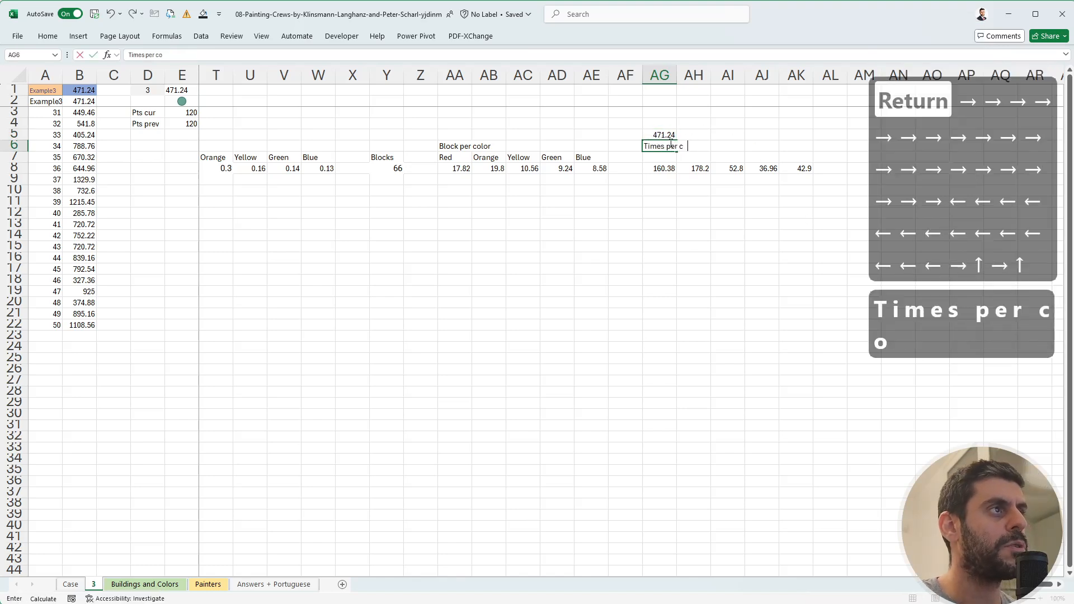
pyautogui.press('Return')
# Fill the headers from AG7 onward with a formula referencing the color names that start in AA7.
pyautogui.write('+')
pyautogui.hotkey('ctrl', 'Left')
pyautogui.hotkey('ctrl', 'Left')
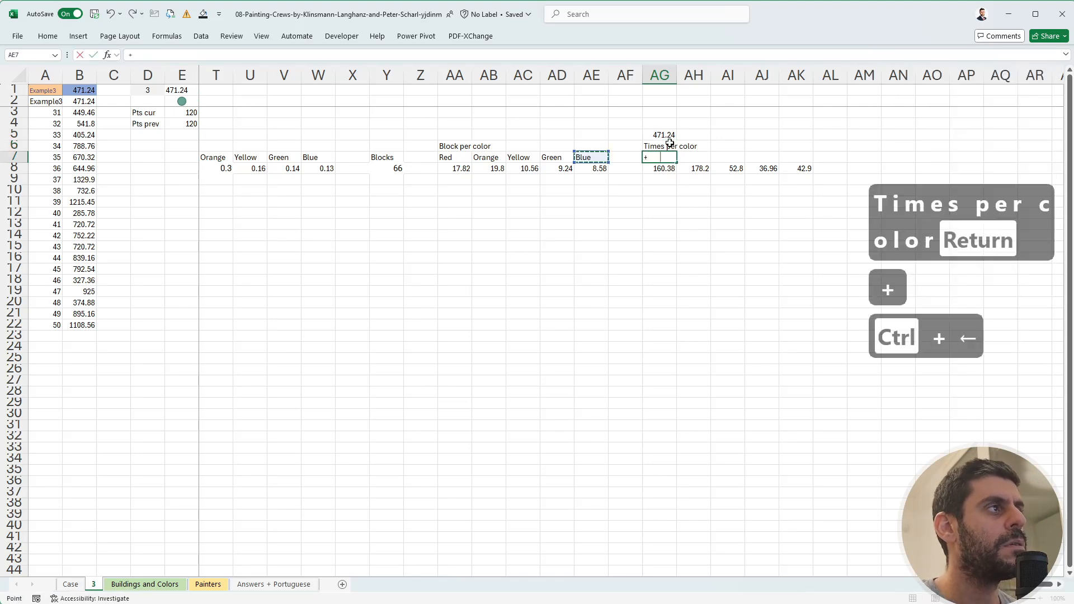
pyautogui.hotkey('ctrl', 'shift', 'Right')
pyautogui.press('Return')
pyautogui.press('Down')
pyautogui.press('Down')
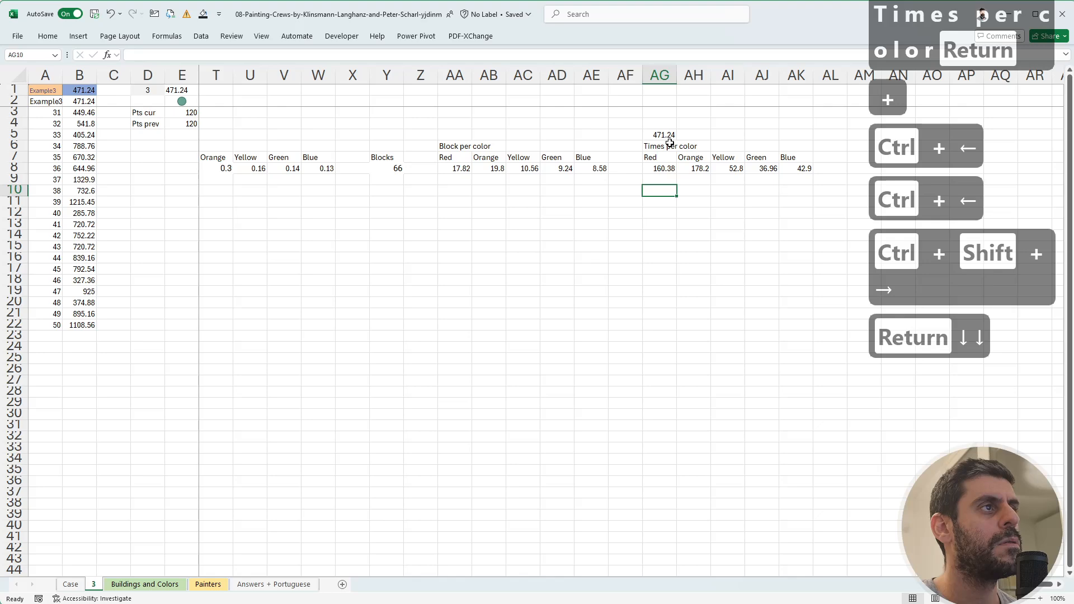
# Review the labelled calculation blocks on sheet 3 and the filled-in Level 3 answers on the Case sheet.
pyautogui.hotkey('ctrl', 'Left')
pyautogui.hotkey('ctrl', 'Left')
pyautogui.hotkey('ctrl', 'Left')
pyautogui.press('Right')
pyautogui.press('Right')
pyautogui.press('Right')
pyautogui.press('Right')
pyautogui.press('Right')
pyautogui.press('Right')
pyautogui.press('Right')
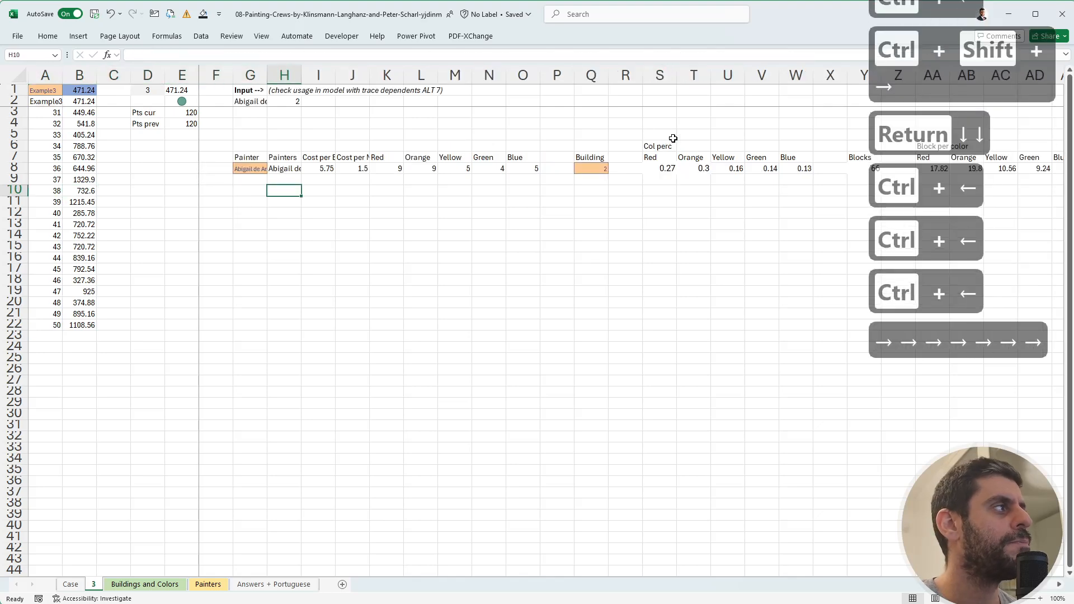
pyautogui.click(67, 584)
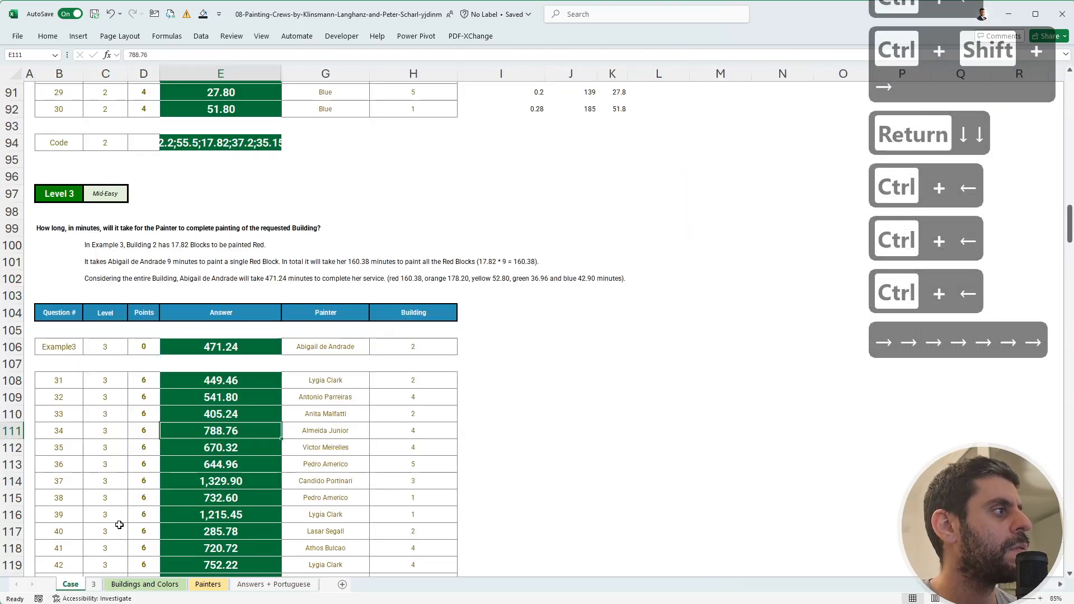
pyautogui.scroll(-10, 119, 526)
pyautogui.scroll(6, 182, 496)
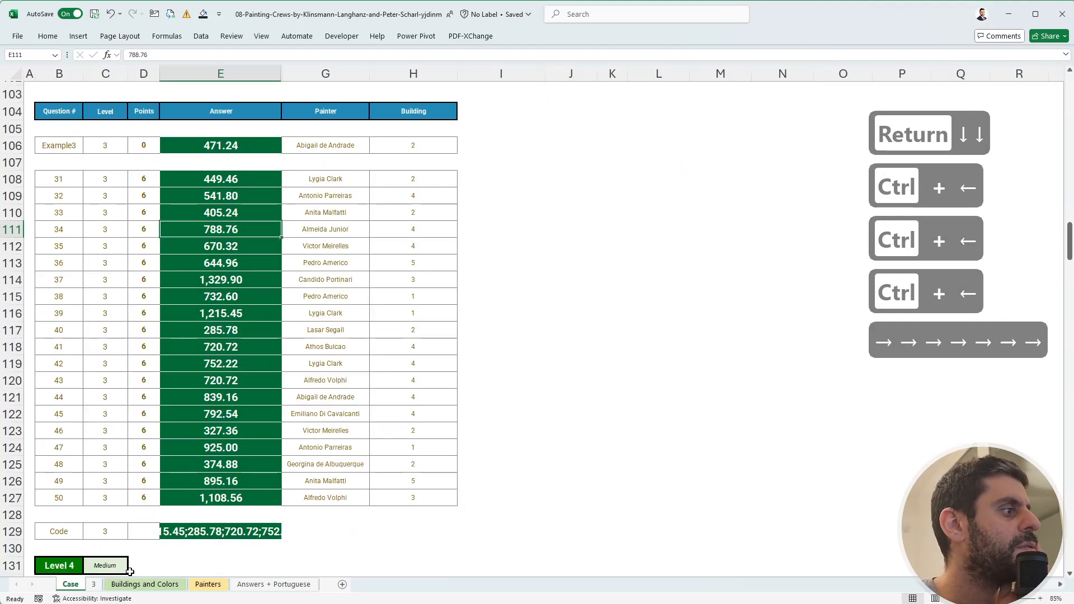
pyautogui.click(94, 585)
pyautogui.moveTo(726, 485); pyautogui.dragTo(1001, 460)
pyautogui.hscroll(2, 1001, 460)
pyautogui.click(800, 370)
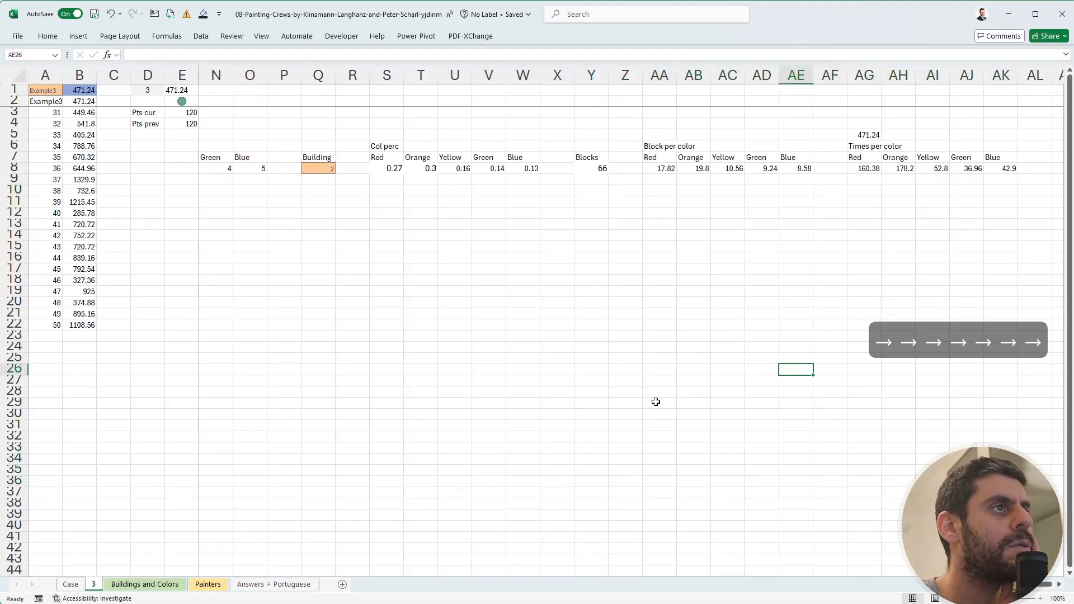
# Read the Level 4 question and its example on the Case sheet, and check the cost columns on the Painters sheet.
pyautogui.click(70, 585)
pyautogui.scroll(4, 190, 386)
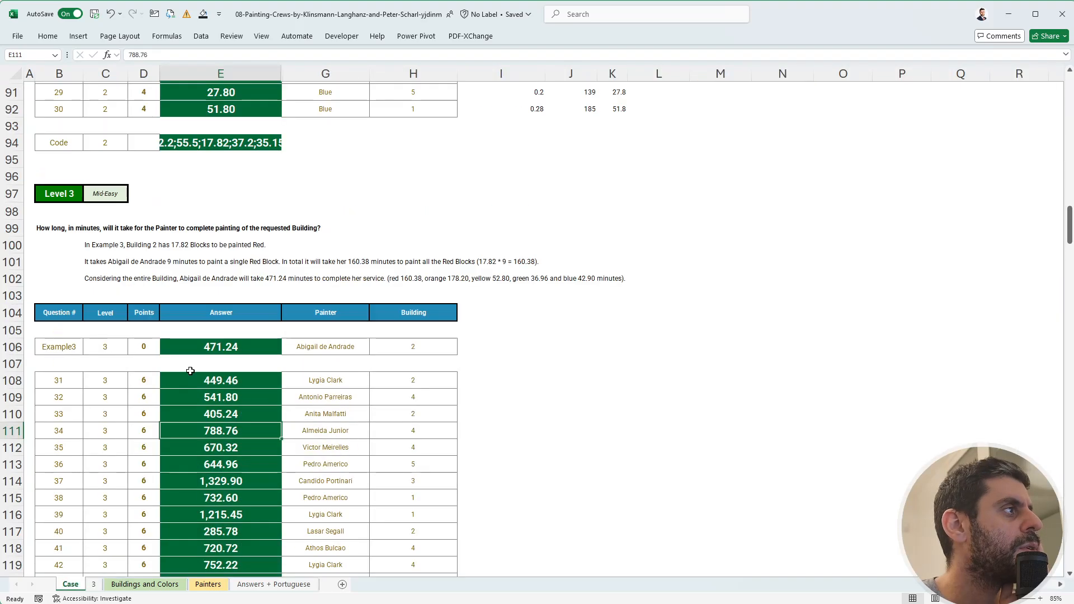
pyautogui.scroll(-12, 300, 433)
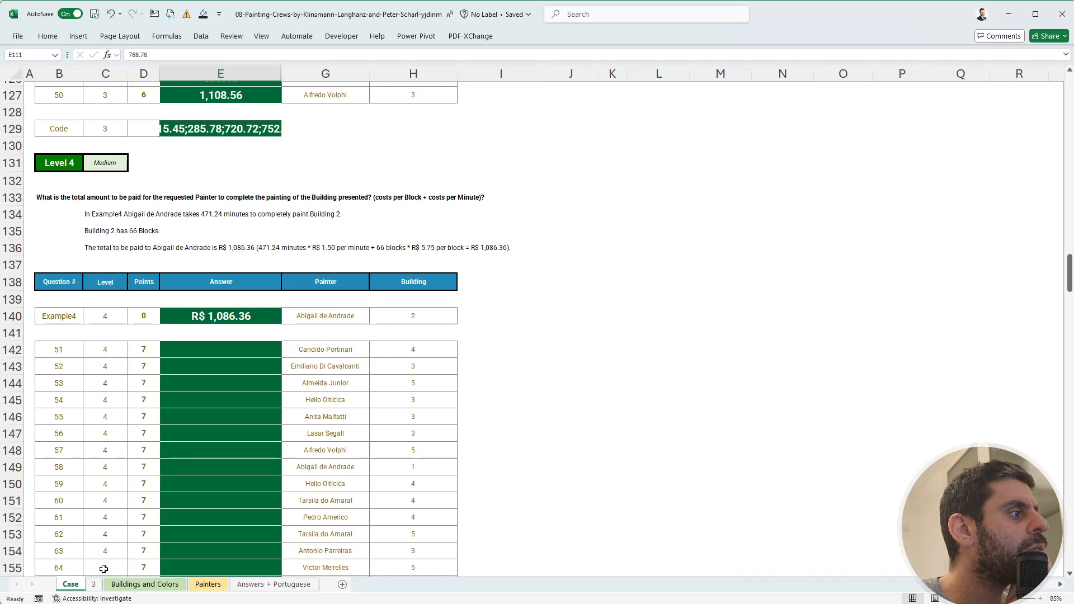
pyautogui.scroll(5, 102, 526)
pyautogui.scroll(5, 102, 523)
pyautogui.scroll(-8, 102, 523)
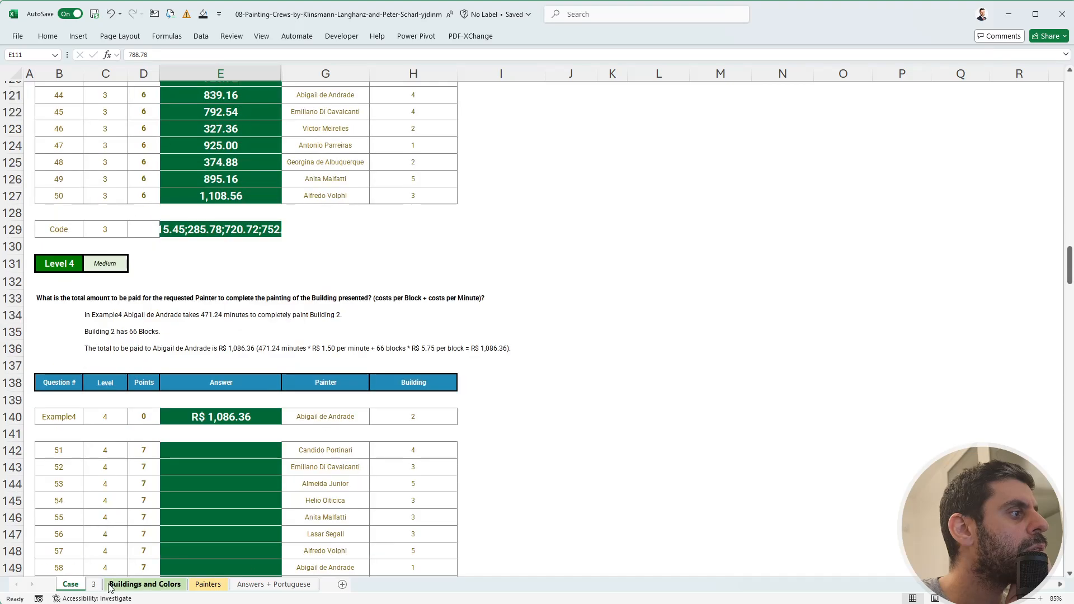
pyautogui.click(186, 585)
pyautogui.click(195, 584)
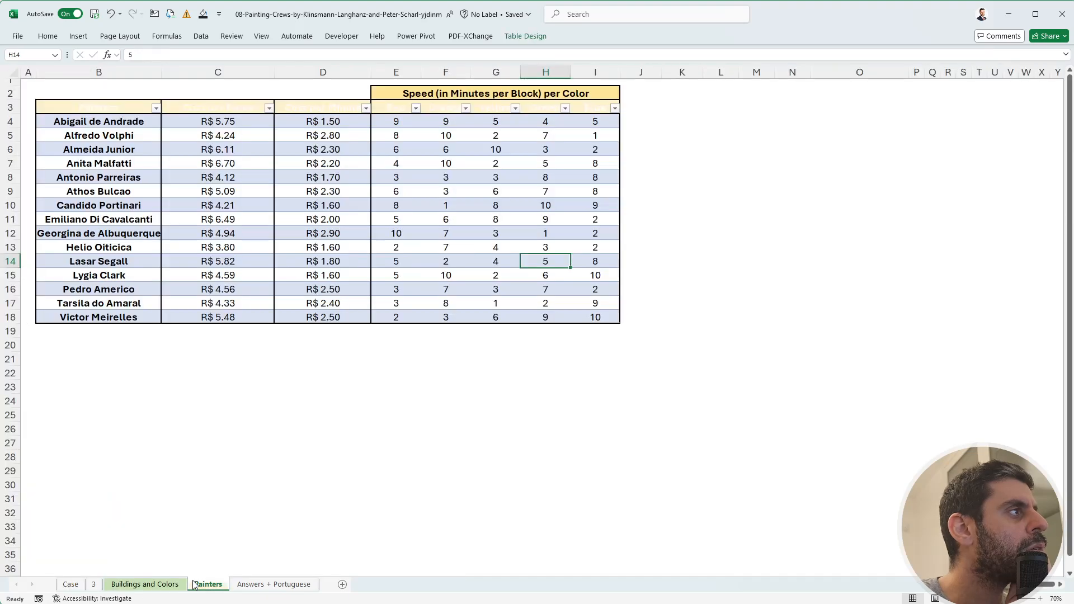
# On sheet 3, enter the heading CPB in AM7, just after the Times per color block.
pyautogui.click(95, 584)
pyautogui.moveTo(636, 256); pyautogui.dragTo(63, 264)
pyautogui.click(431, 207)
pyautogui.rightClick(586, 404)
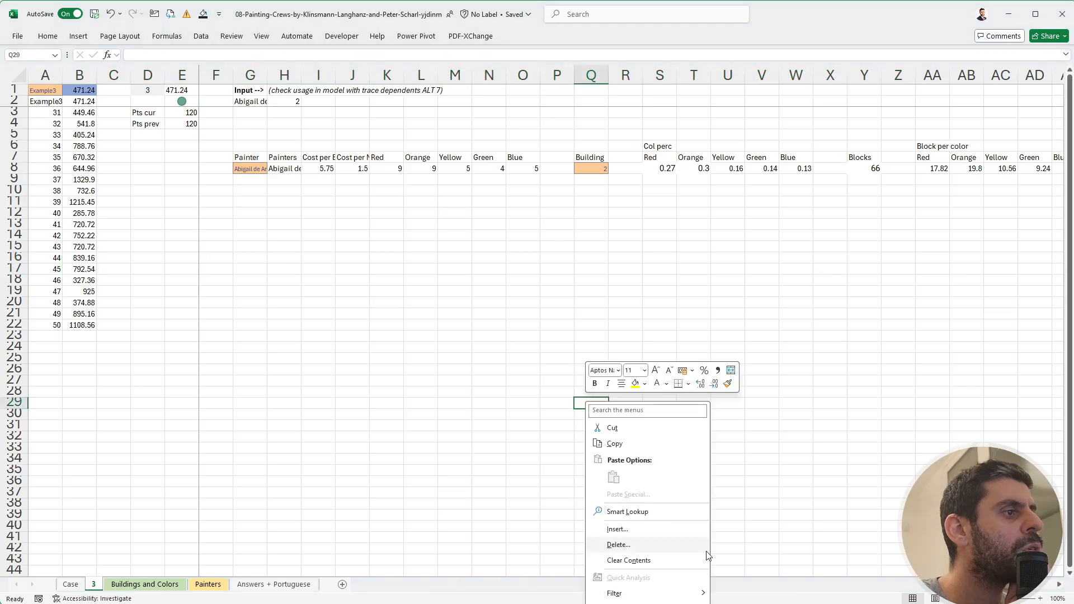
pyautogui.press('Escape')
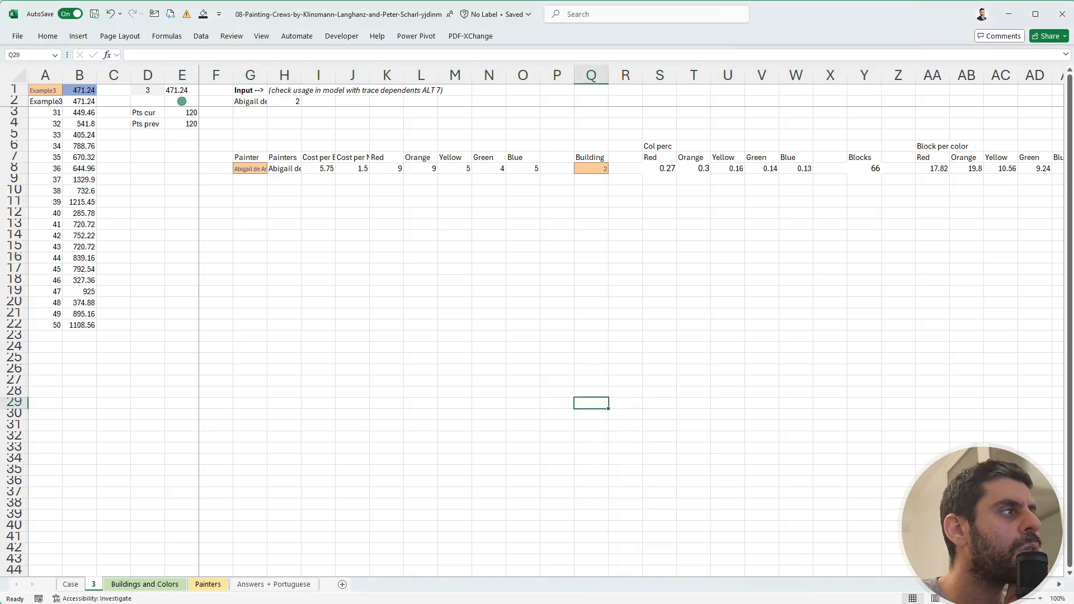
pyautogui.hscroll(4, 560, 279)
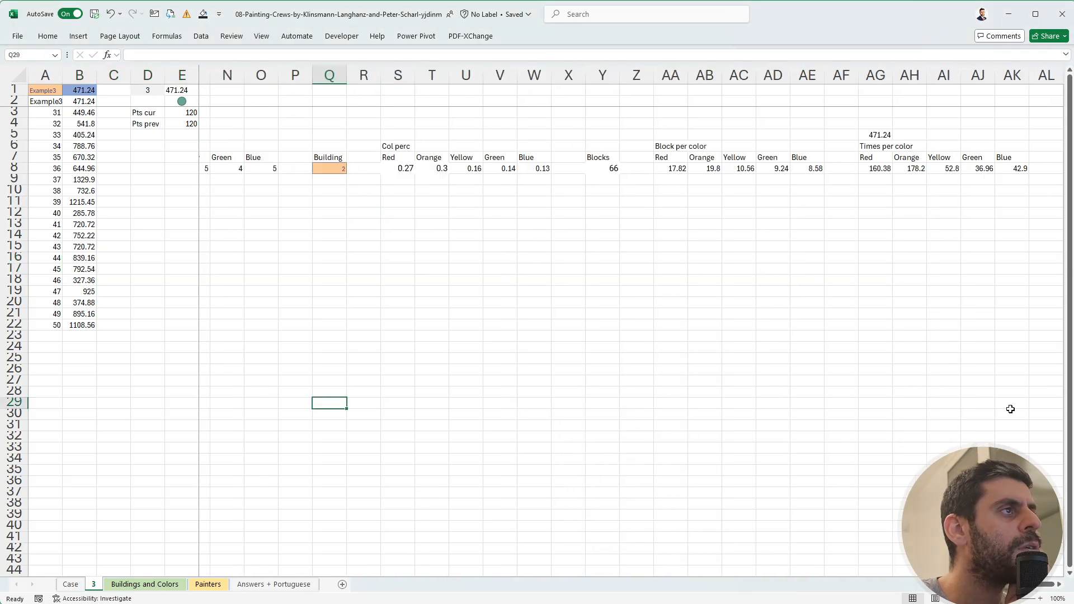
pyautogui.click(1032, 204)
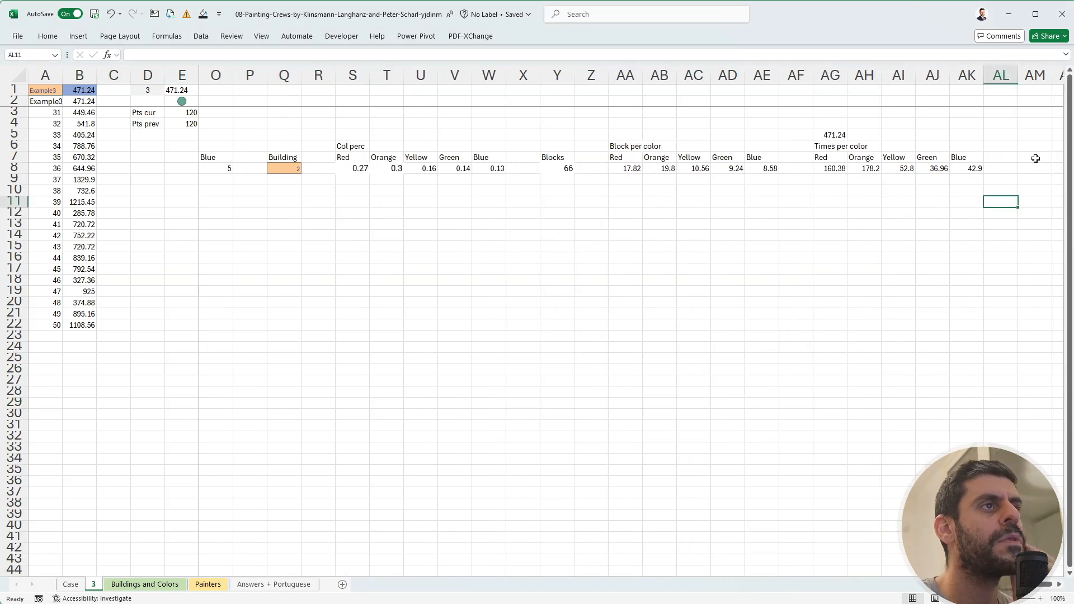
pyautogui.click(1043, 158)
pyautogui.write('CPB')
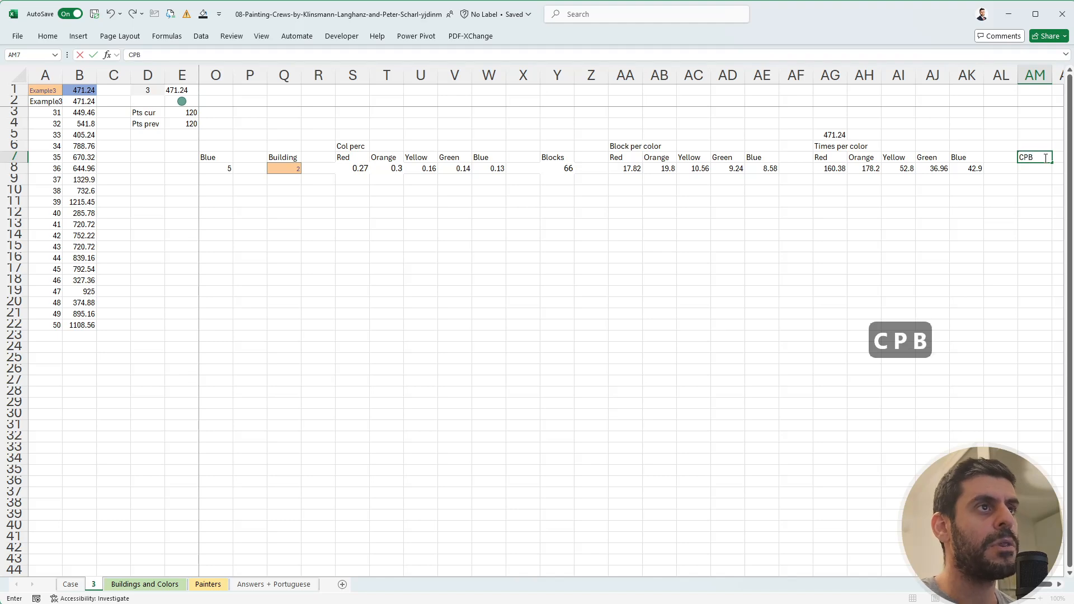
pyautogui.press('Return')
pyautogui.write('+')
pyautogui.press('Left')
pyautogui.press('Left')
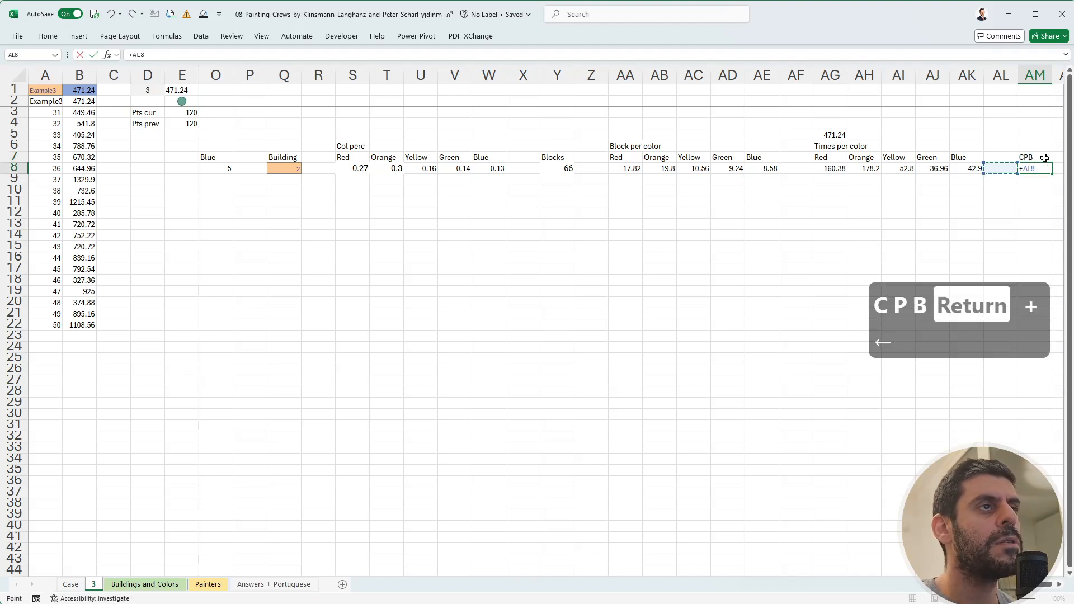
pyautogui.press('Escape')
pyautogui.press('Escape')
pyautogui.press('Up')
pyautogui.press('Down')
# Calculate the cost per block in AM8 by multiplying the building's blocks in Y8 by the painter's block rate in I8.
pyautogui.write('+')
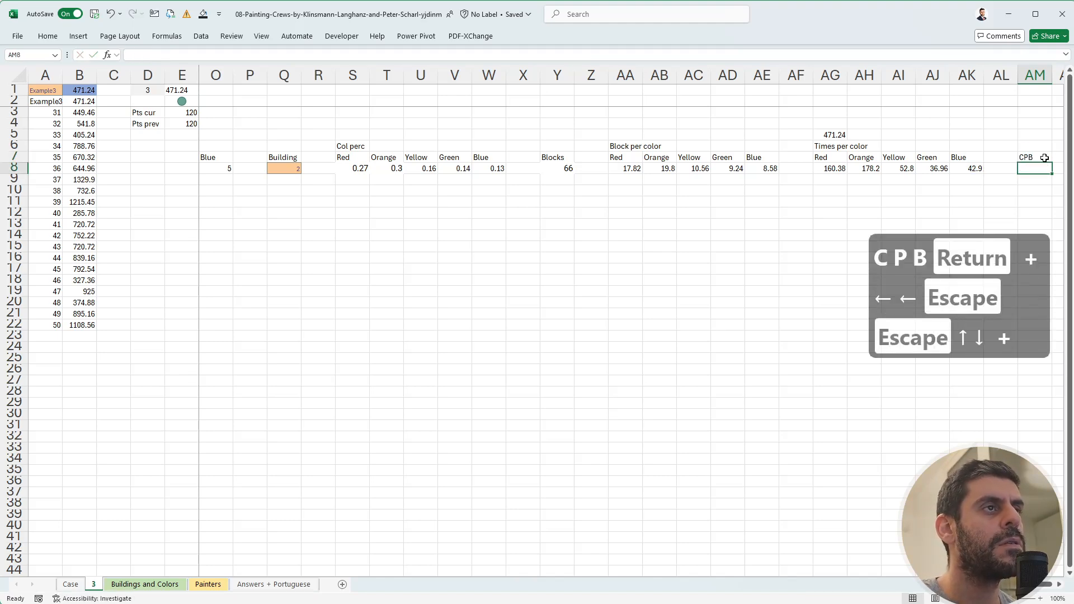
pyautogui.press('Left')
pyautogui.press('Left')
pyautogui.press('Left')
pyautogui.press('Left')
pyautogui.press('Left')
pyautogui.press('Left')
pyautogui.press('Left')
pyautogui.press('Left')
pyautogui.press('Left')
pyautogui.press('Left')
pyautogui.press('Left')
pyautogui.press('Left')
pyautogui.press('Left')
pyautogui.press('Left')
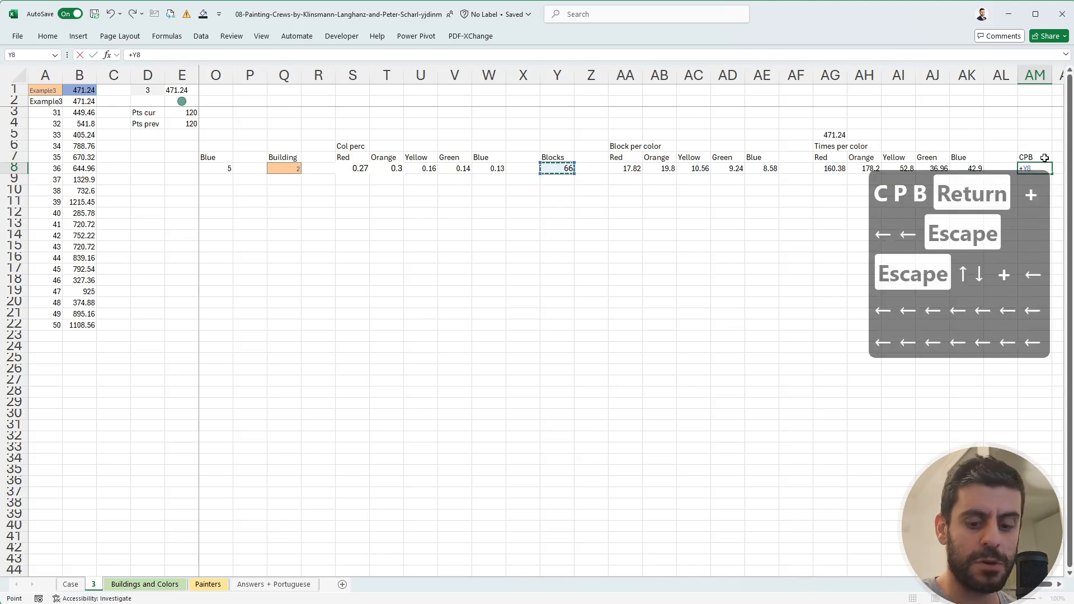
pyautogui.write('*')
pyautogui.press('Left')
pyautogui.press('Left')
pyautogui.press('Left')
pyautogui.press('Left')
pyautogui.press('Left')
pyautogui.press('Left')
pyautogui.press('Left')
pyautogui.press('Left')
pyautogui.press('Left')
pyautogui.press('Left')
pyautogui.press('Left')
pyautogui.press('Left')
pyautogui.press('Left')
pyautogui.press('Left')
pyautogui.press('Left')
pyautogui.press('Left')
pyautogui.press('Left')
pyautogui.press('Left')
pyautogui.press('Left')
pyautogui.press('Left')
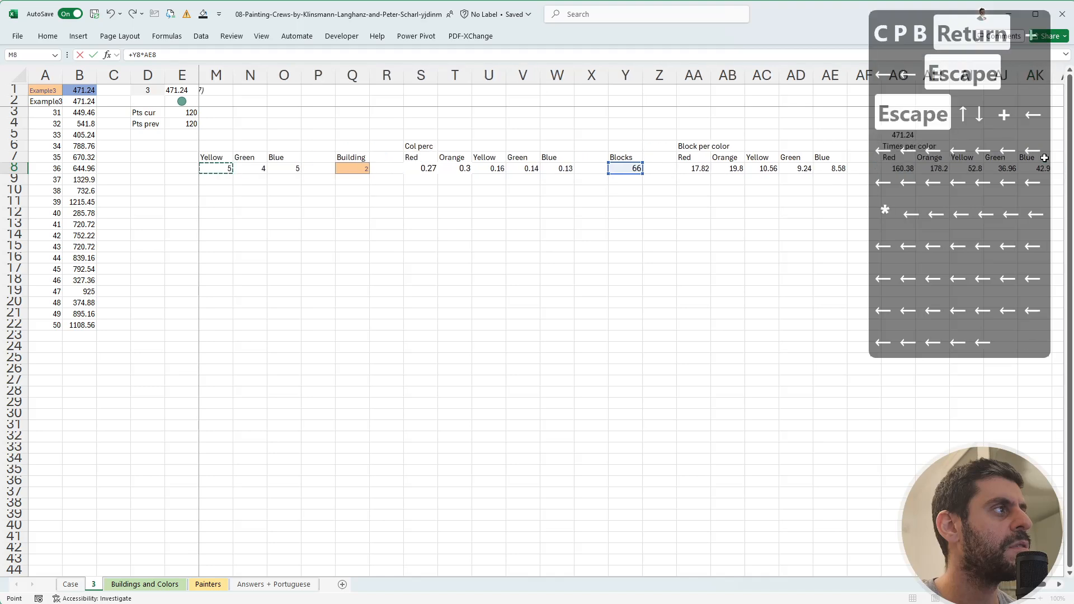
pyautogui.press('Left')
pyautogui.press('Left')
pyautogui.press('Left')
pyautogui.press('Left')
pyautogui.press('Left')
pyautogui.press('Left')
pyautogui.press('Left')
pyautogui.press('Left')
pyautogui.press('Left')
pyautogui.press('Right')
pyautogui.press('Right')
pyautogui.press('Right')
pyautogui.press('Right')
pyautogui.press('Right')
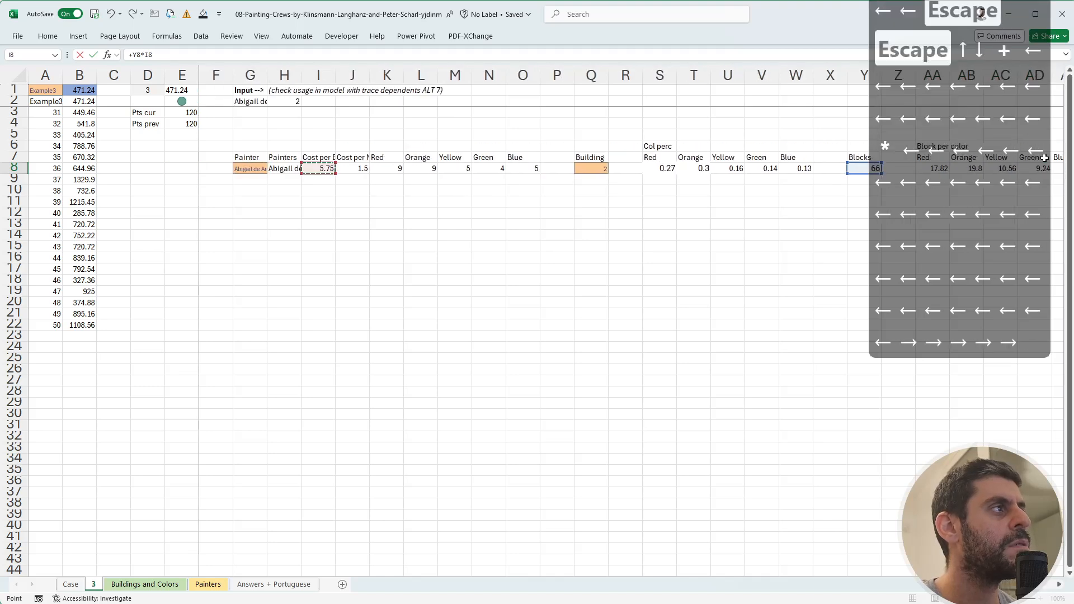
pyautogui.press('Return')
# Enter the heading CPM in AN7, next to the CPB column.
pyautogui.press('Up')
pyautogui.press('Right')
pyautogui.press('Right')
pyautogui.press('Right')
pyautogui.press('Left')
pyautogui.press('Left')
pyautogui.press('Left')
pyautogui.press('Up')
pyautogui.press('Right')
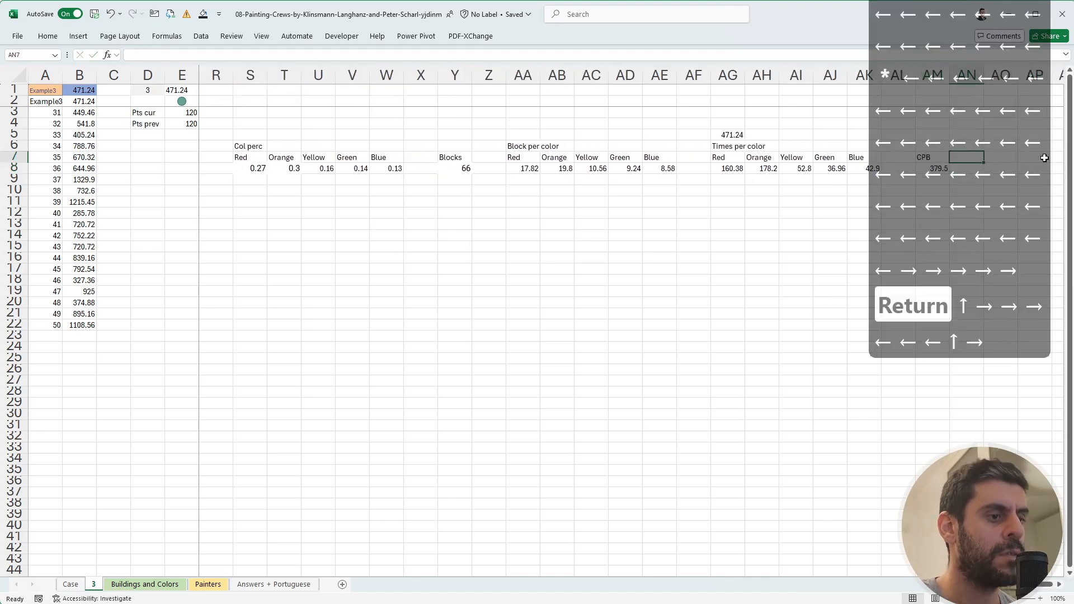
pyautogui.write('COM')
pyautogui.press('Return')
pyautogui.press('Up')
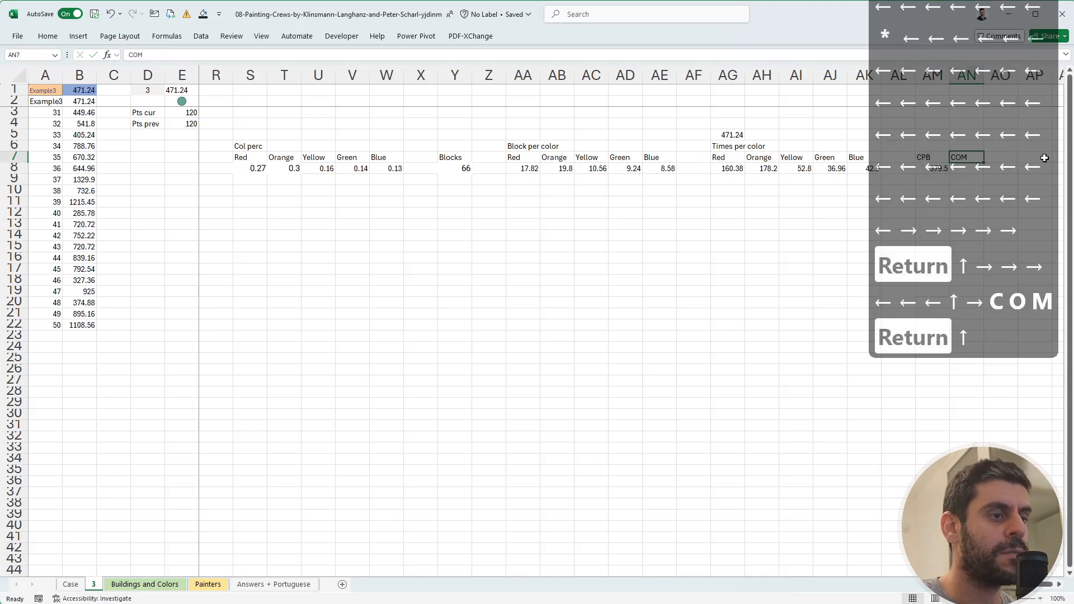
pyautogui.write('CPM')
pyautogui.press('Return')
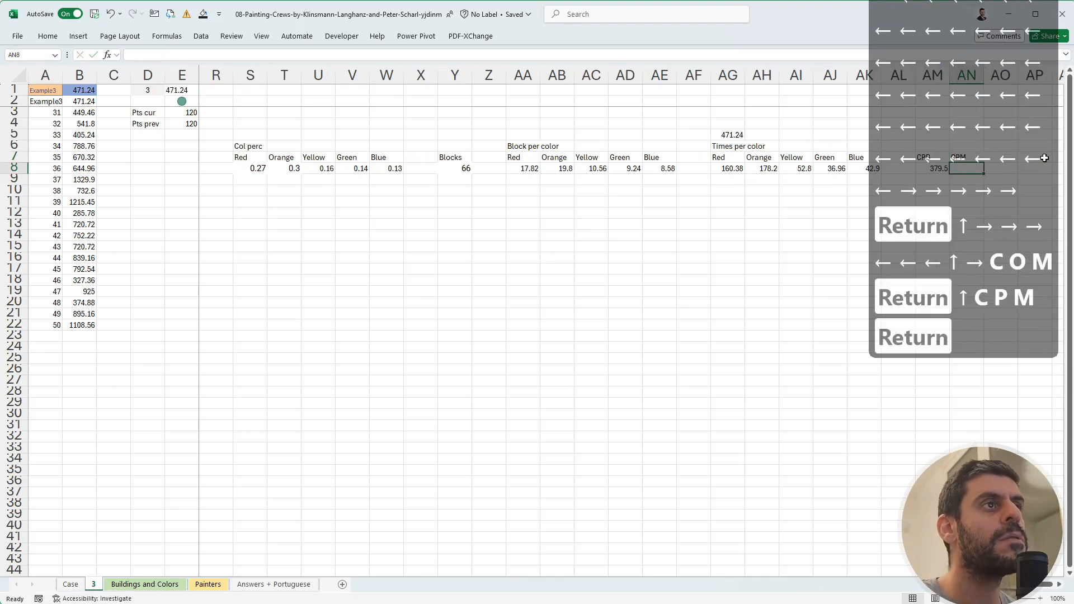
pyautogui.write('+')
pyautogui.press('Escape')
pyautogui.press('Escape')
pyautogui.press('Escape')
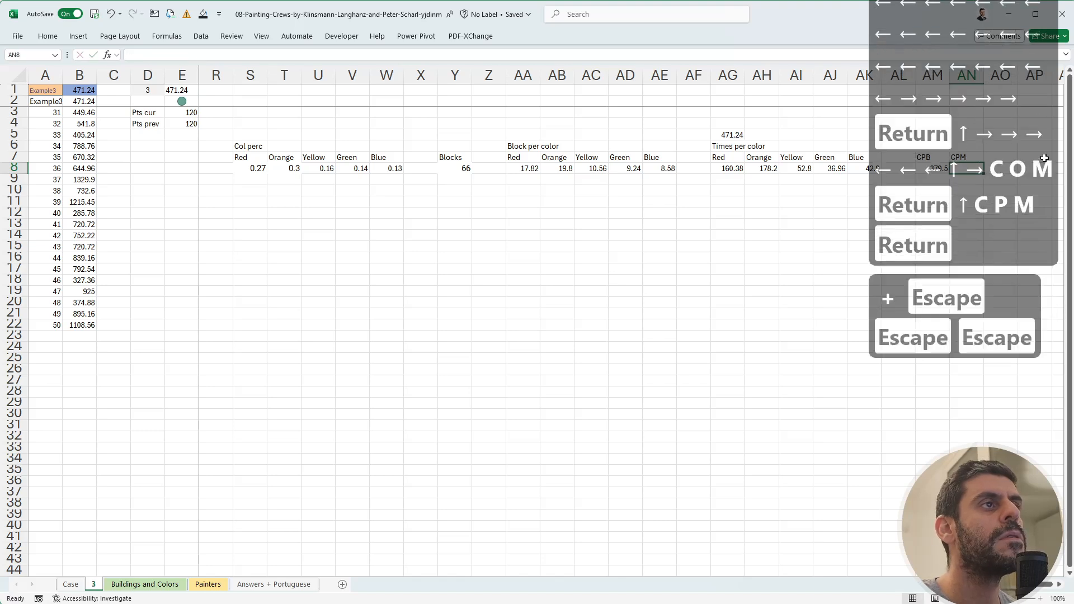
# Calculate the cost per minute in AN8 by multiplying the total time in AG5 by the painter's minute rate in J8.
pyautogui.write('+')
pyautogui.press('Left')
pyautogui.press('Left')
pyautogui.press('Left')
pyautogui.press('Left')
pyautogui.press('Left')
pyautogui.press('Left')
pyautogui.press('Left')
pyautogui.press('Up')
pyautogui.press('Up')
pyautogui.press('Up')
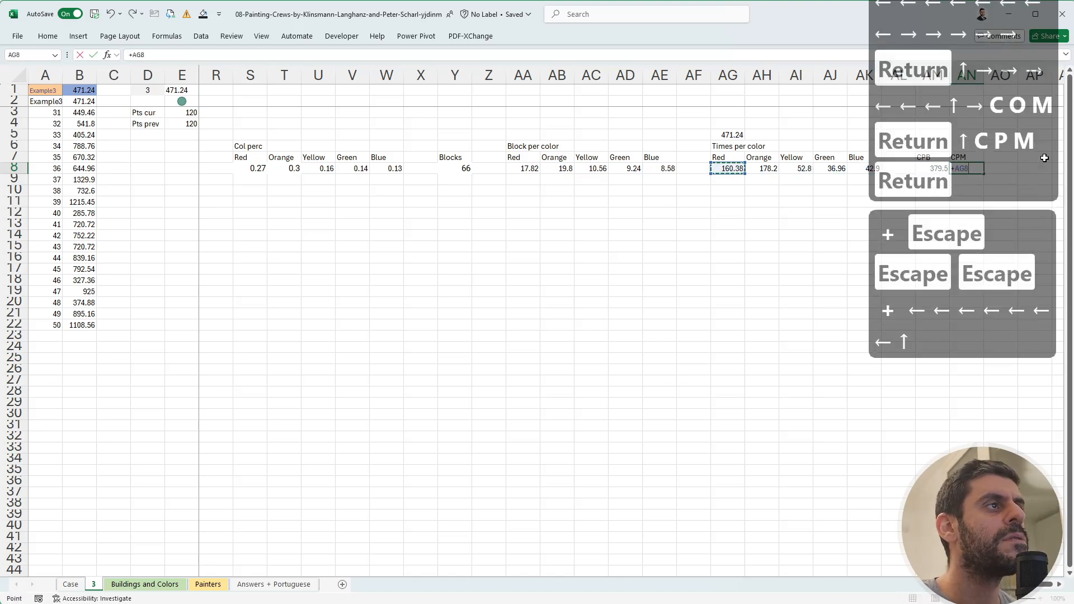
pyautogui.write('*')
pyautogui.press('Left')
pyautogui.press('Left')
pyautogui.press('Left')
pyautogui.press('Left')
pyautogui.press('Left')
pyautogui.press('Left')
pyautogui.press('Left')
pyautogui.press('Left')
pyautogui.press('Left')
pyautogui.press('Left')
pyautogui.press('Left')
pyautogui.press('Left')
pyautogui.press('Left')
pyautogui.press('Left')
pyautogui.press('Left')
pyautogui.press('Left')
pyautogui.press('Left')
pyautogui.press('Left')
pyautogui.press('Left')
pyautogui.press('Left')
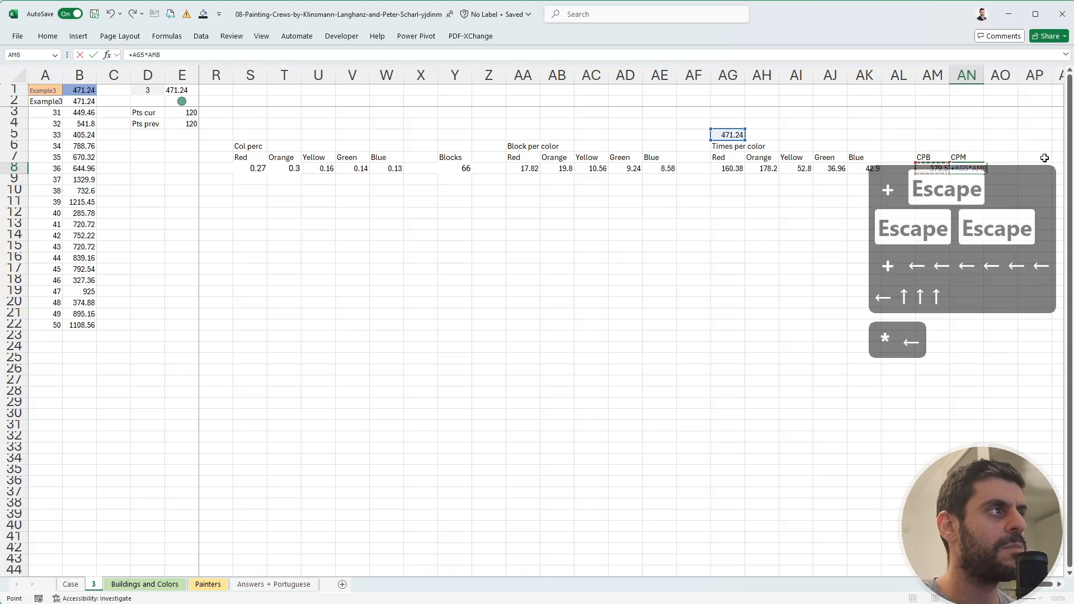
pyautogui.press('Left')
pyautogui.press('Left')
pyautogui.press('Left')
pyautogui.press('Left')
pyautogui.press('Left')
pyautogui.press('Left')
pyautogui.press('Left')
pyautogui.press('Left')
pyautogui.press('Right')
pyautogui.press('Left')
pyautogui.press('Left')
pyautogui.press('Left')
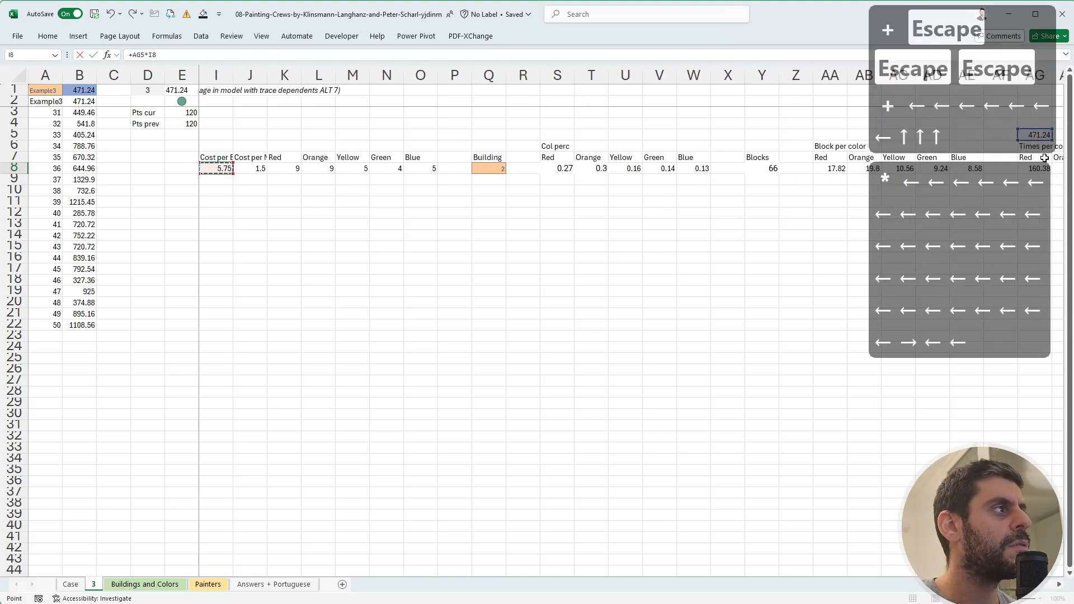
pyautogui.press('Right')
pyautogui.press('Right')
pyautogui.press('Right')
pyautogui.press('Return')
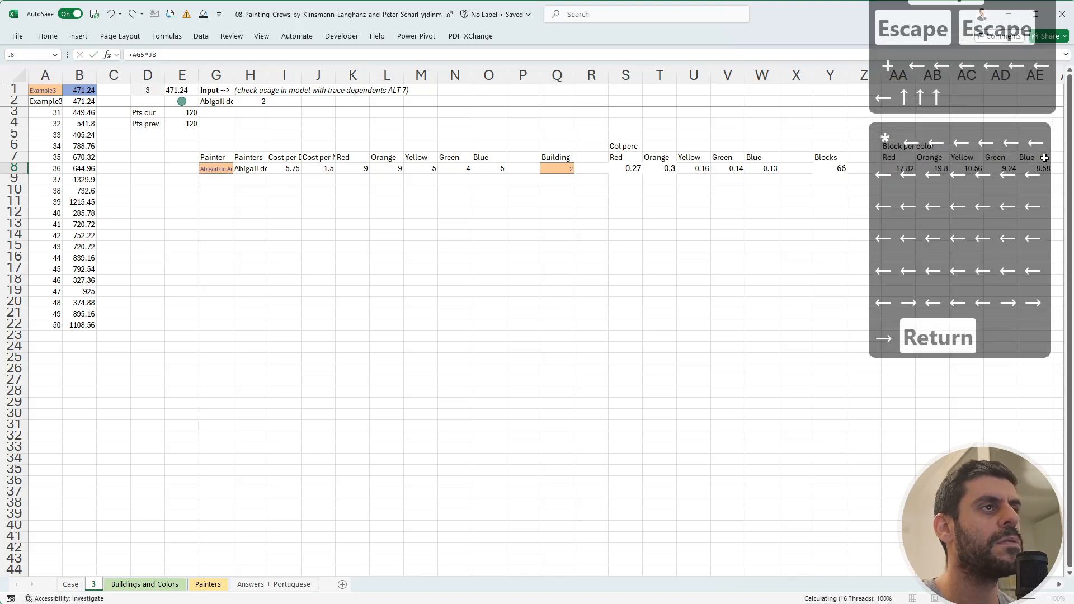
# Select the CPB and CPM amounts in AM8:AN8 to check their sum.
pyautogui.press('Right')
pyautogui.press('Right')
pyautogui.press('Right')
pyautogui.press('Left')
pyautogui.press('Left')
pyautogui.press('Left')
pyautogui.press('Up')
pyautogui.hotkey('shift', 'Left')
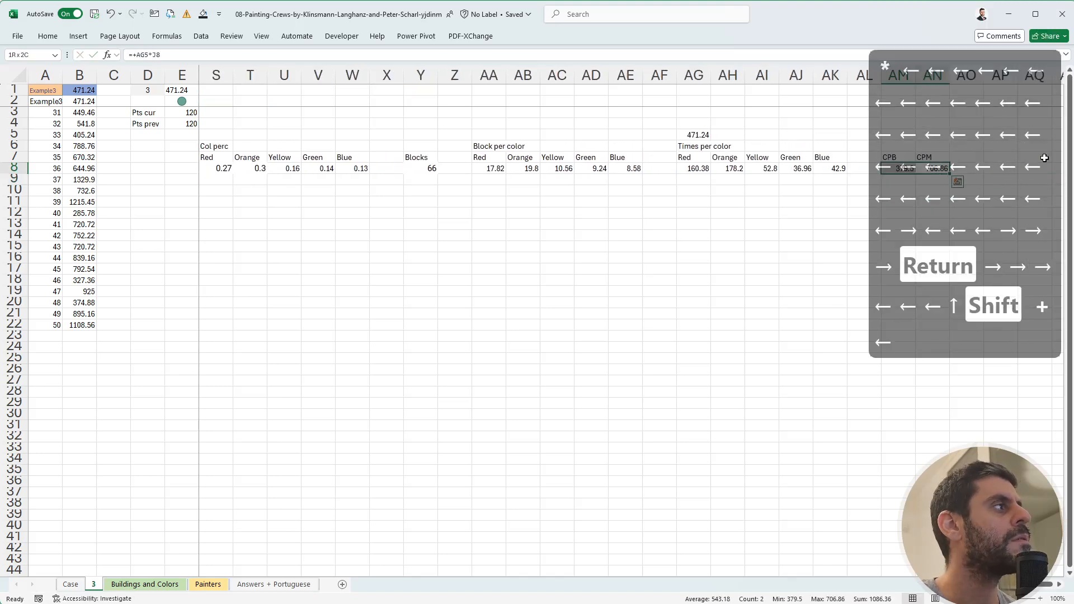
# Change the example selector in A1 to Example4 to load the Level 4 example.
pyautogui.click(53, 91)
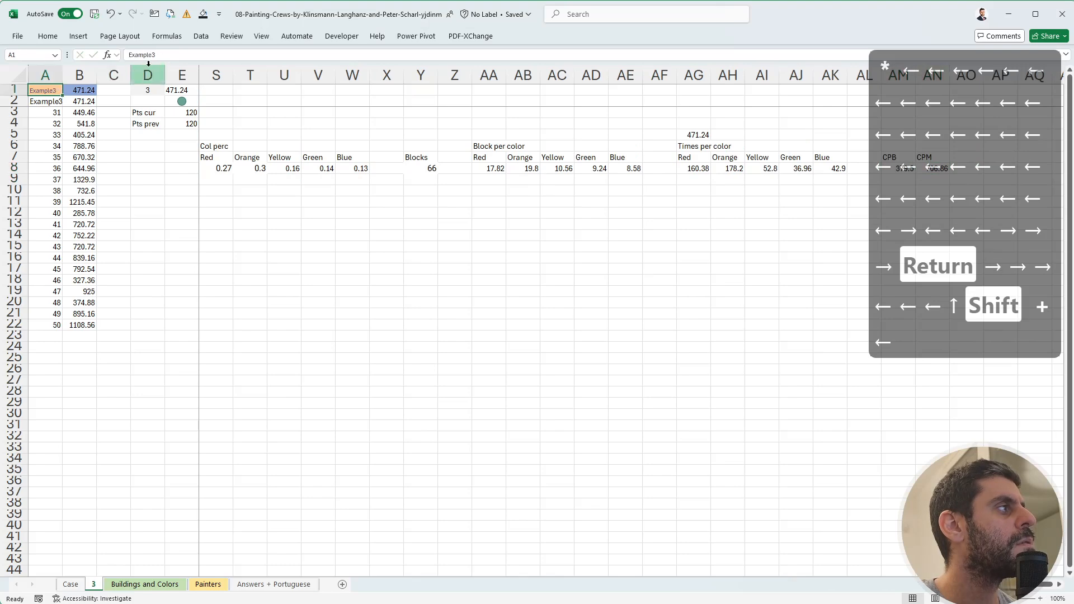
pyautogui.click(174, 56)
pyautogui.press('BackSpace')
pyautogui.write('4')
pyautogui.press('Return')
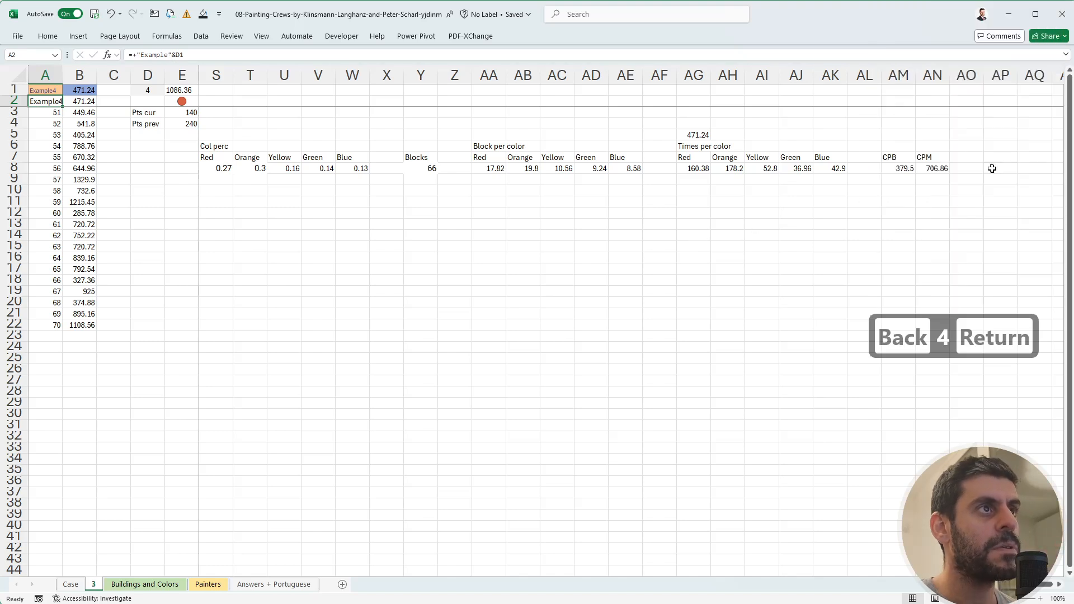
# Enter the heading Tot cost in AO7 and add the CPB and CPM amounts, AM8+AN8, in AO8.
pyautogui.click(973, 157)
pyautogui.write('Tit')
pyautogui.press('BackSpace')
pyautogui.press('BackSpace')
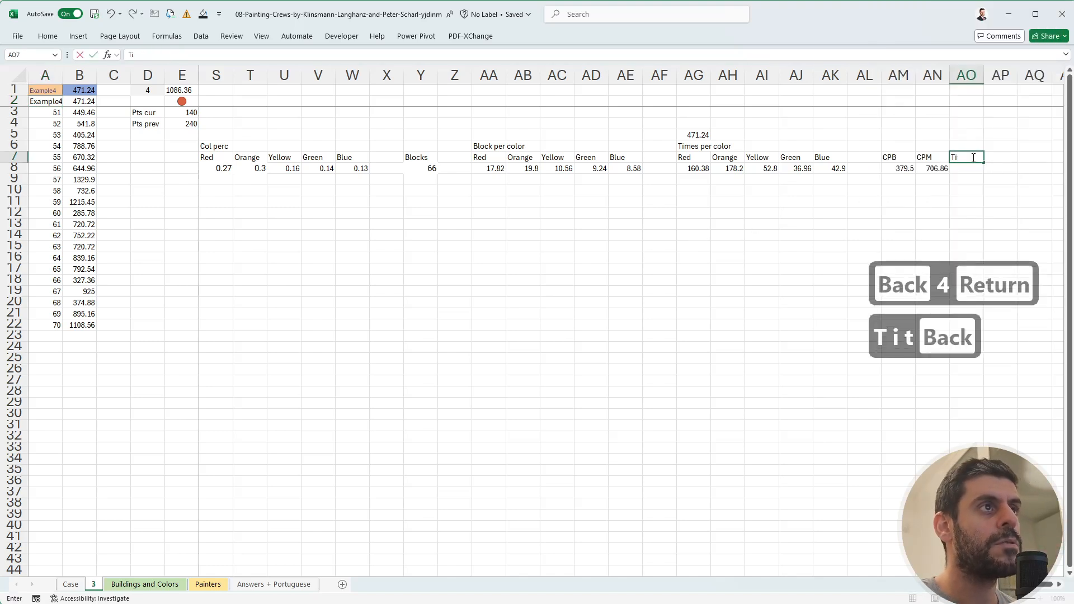
pyautogui.write('ot cost')
pyautogui.press('Return')
pyautogui.write('+')
pyautogui.press('Left')
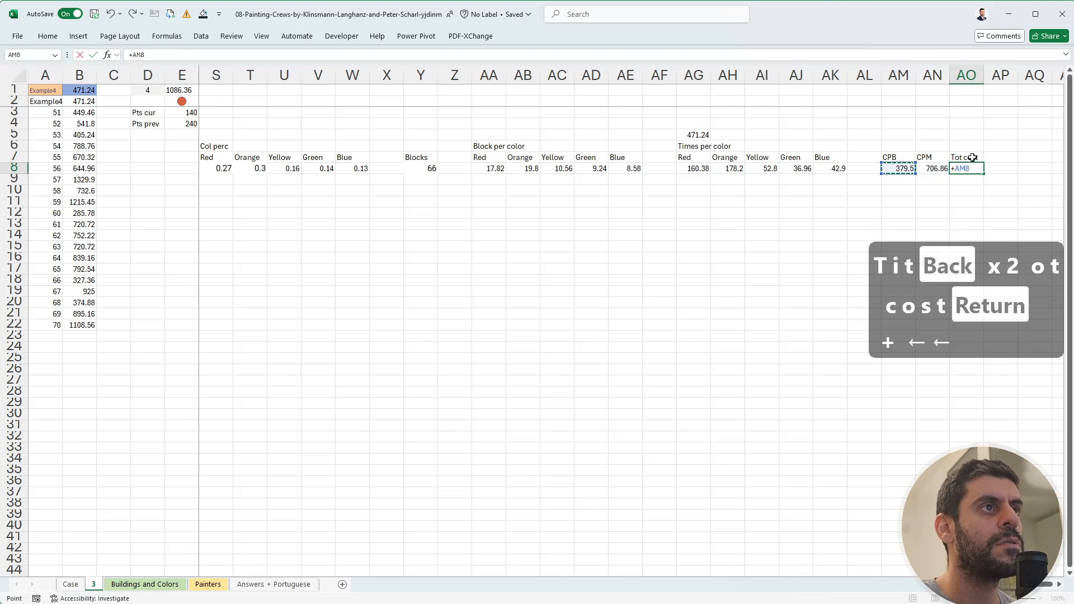
pyautogui.press('Left')
pyautogui.write('+')
pyautogui.press('Left')
pyautogui.press('Return')
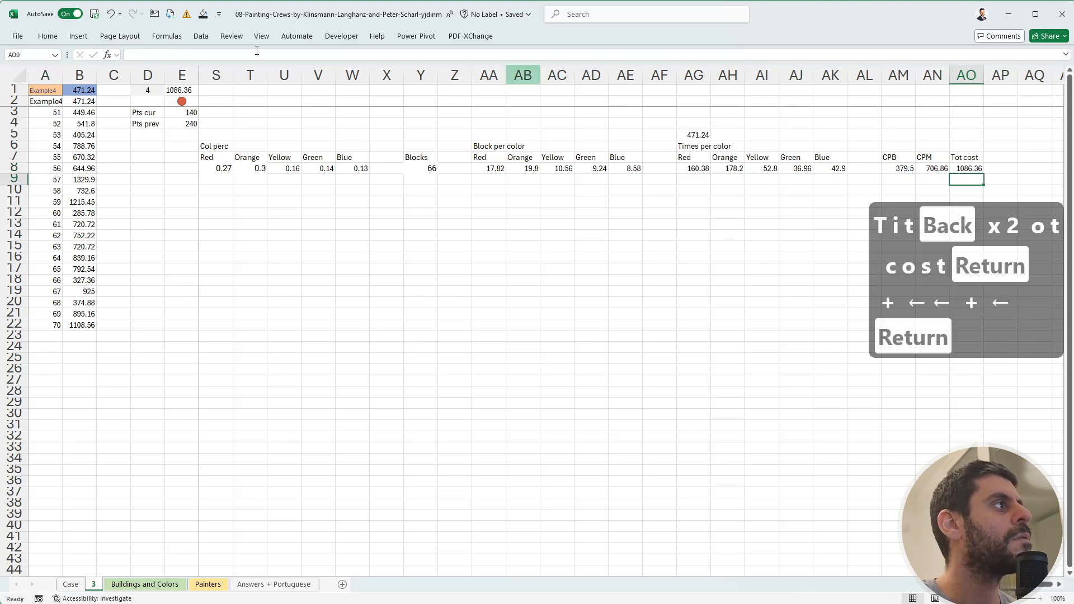
# Link the model output cell B1 to the total cost in AO8.
pyautogui.click(98, 91)
pyautogui.press('Left')
pyautogui.write('+')
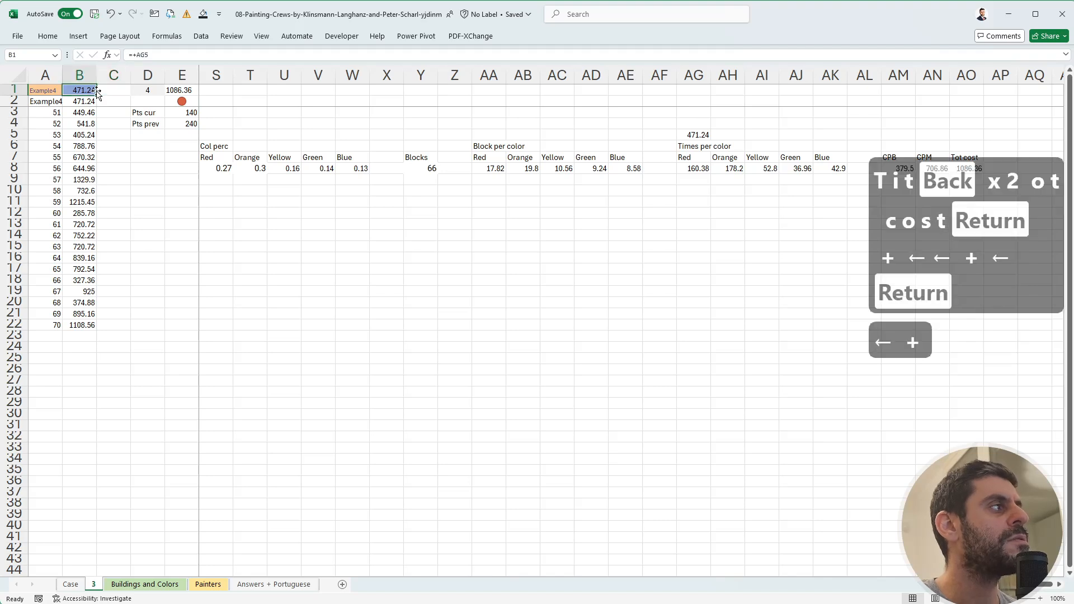
pyautogui.click(968, 169)
pyautogui.press('Return')
# Trace the dependents of the painter and building inputs in G2:H2 to check that the model uses them.
pyautogui.press('Right')
pyautogui.press('Right')
pyautogui.press('Right')
pyautogui.press('Right')
pyautogui.press('Right')
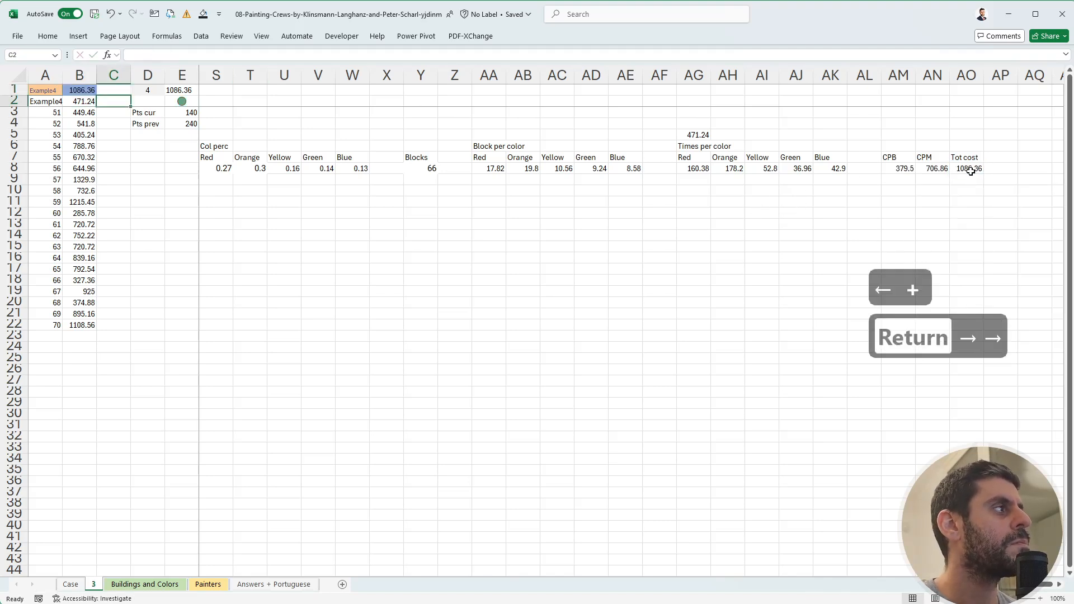
pyautogui.hotkey('shift', 'Right')
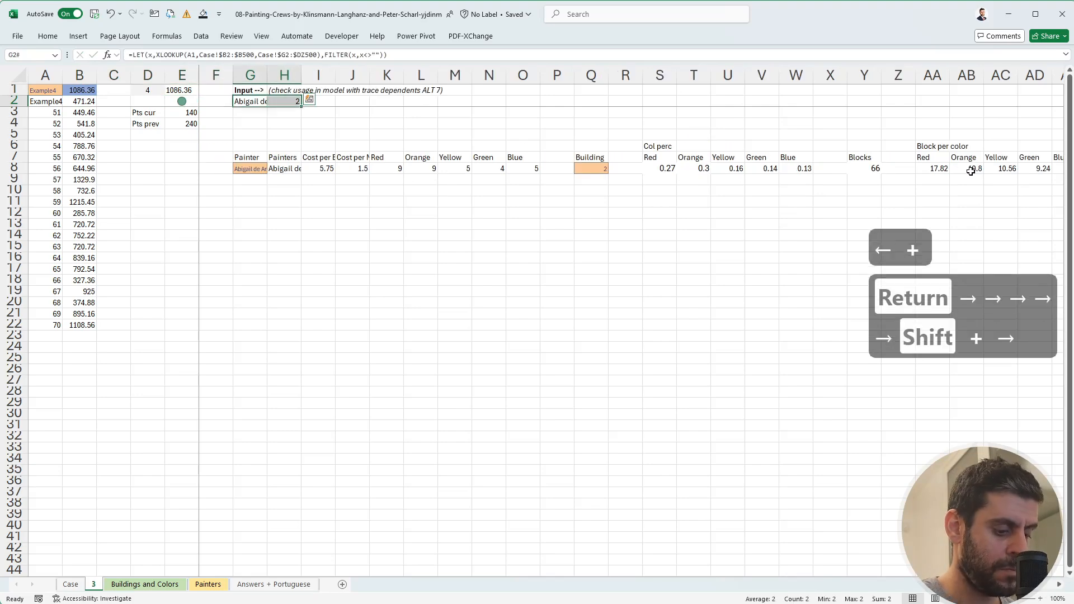
pyautogui.hotkey('alt', '7')
pyautogui.press('Return')
pyautogui.press('Escape')
pyautogui.press('Left')
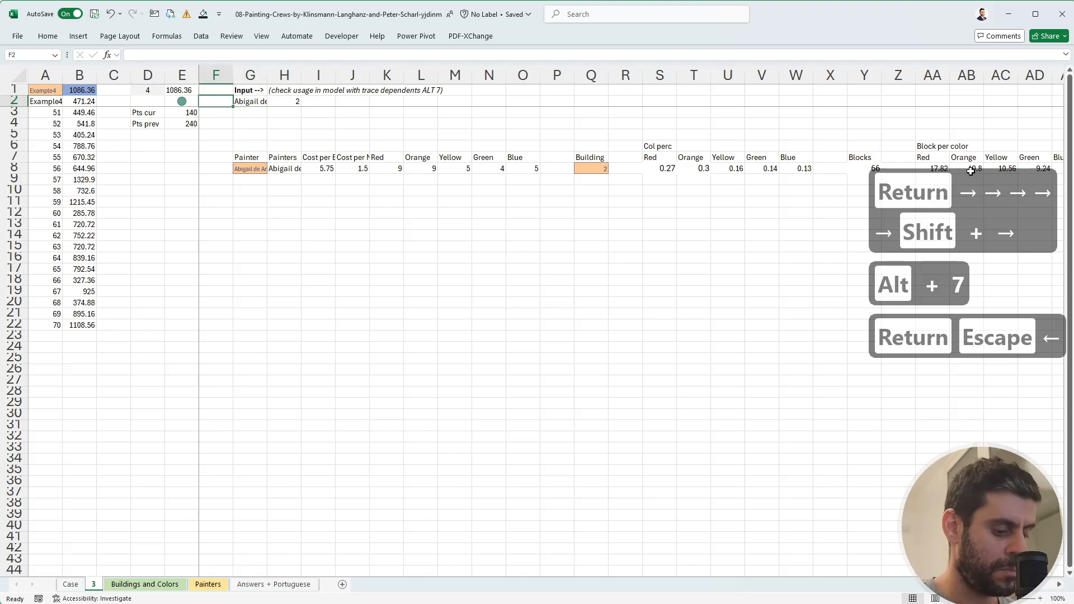
# Recalculate the sheet to refresh the data table for questions 51 to 70.
pyautogui.hotkey('alt', 'm')
pyautogui.press('j')
pyautogui.press('Left')
pyautogui.press('Left')
pyautogui.press('Left')
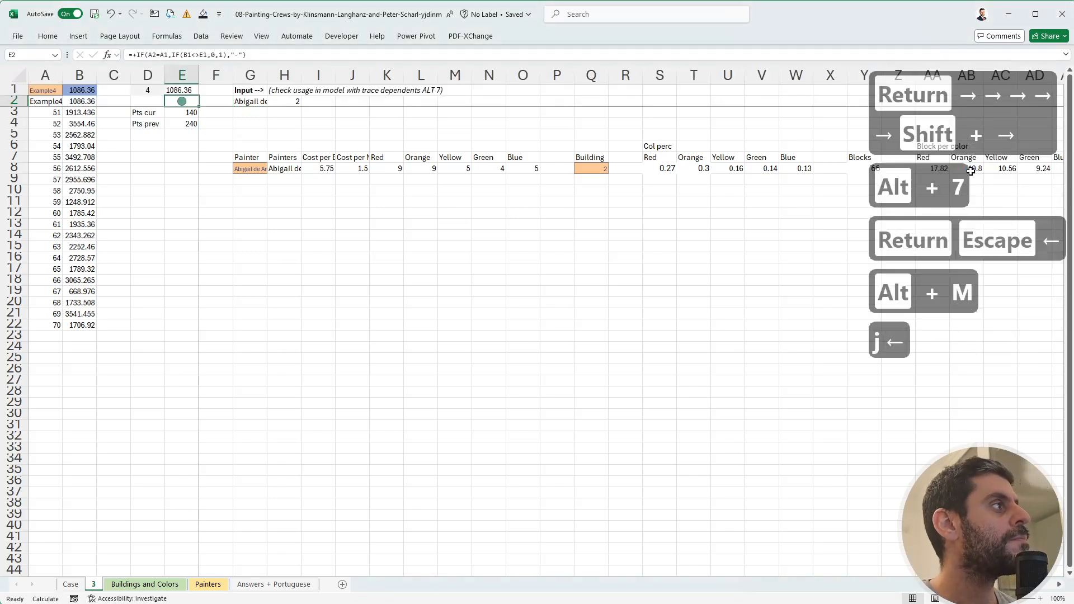
# Copy the data table results in B3:B22 and paste them as values into the Level 4 answers starting at E142 on the Case sheet.
pyautogui.press('Down')
pyautogui.press('Left')
pyautogui.hotkey('ctrl', 'shift', 'Down')
pyautogui.hotkey('ctrl', 'c')
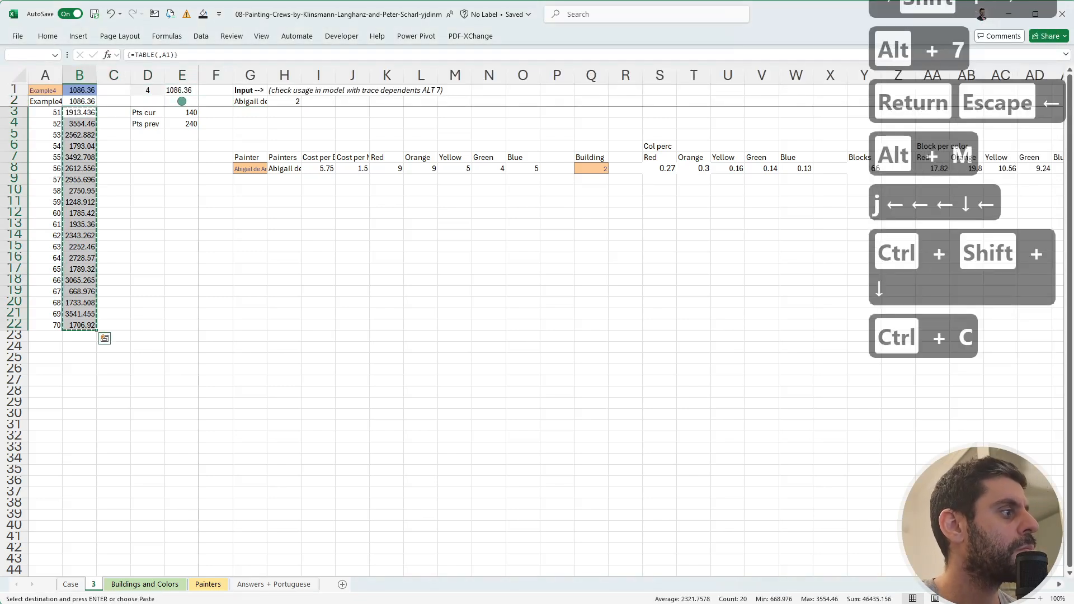
pyautogui.click(70, 584)
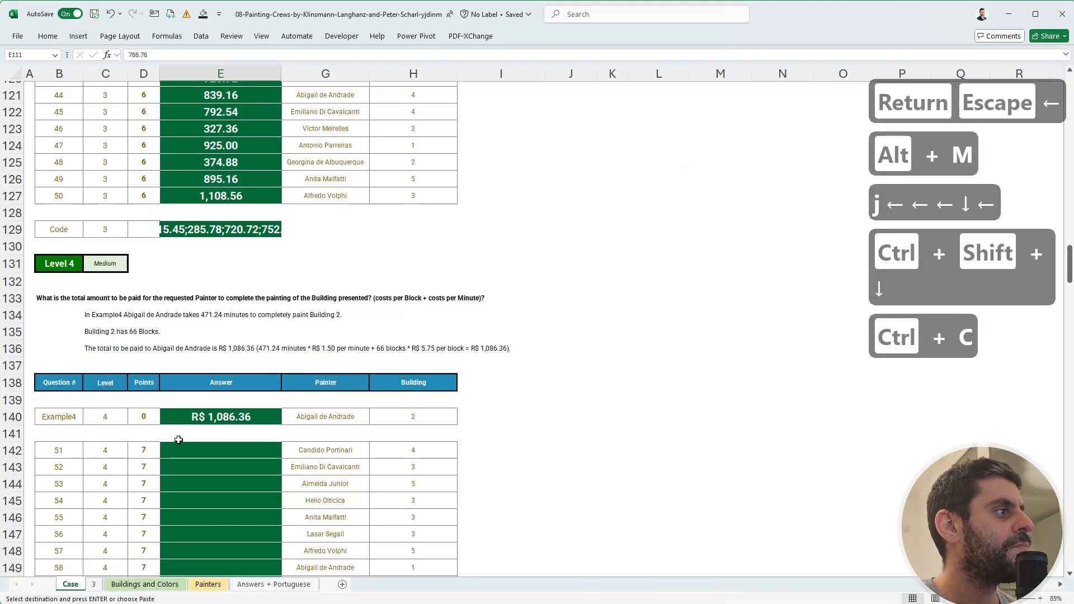
pyautogui.click(191, 450)
pyautogui.hotkey('ctrl', 'shift', 'v')
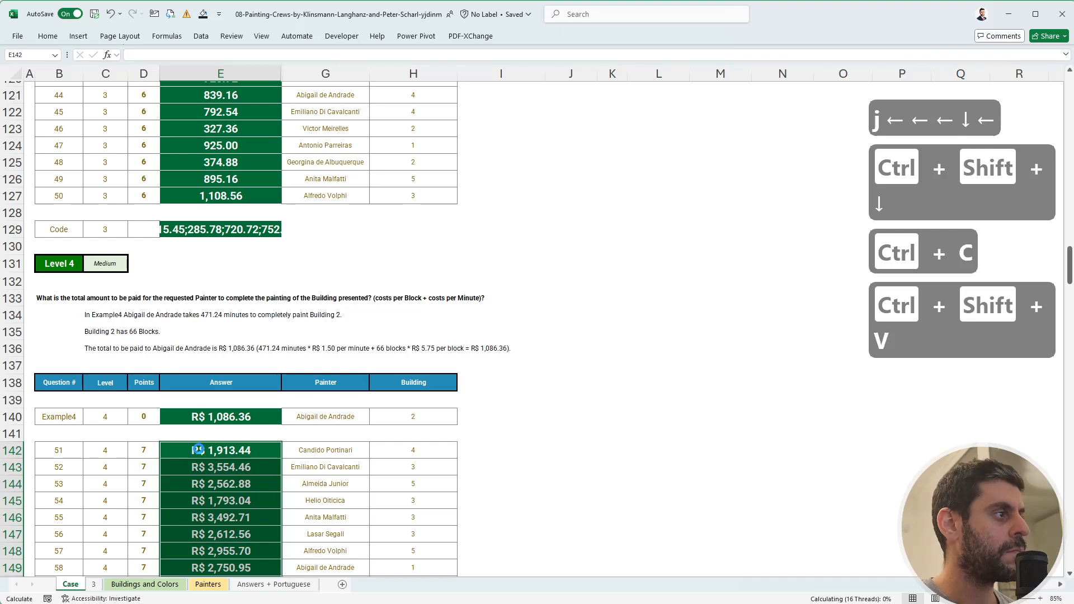
# Compare the data table on sheet 3 with the pasted Level 4 answers, and read the Level 5 question and its example.
pyautogui.click(94, 584)
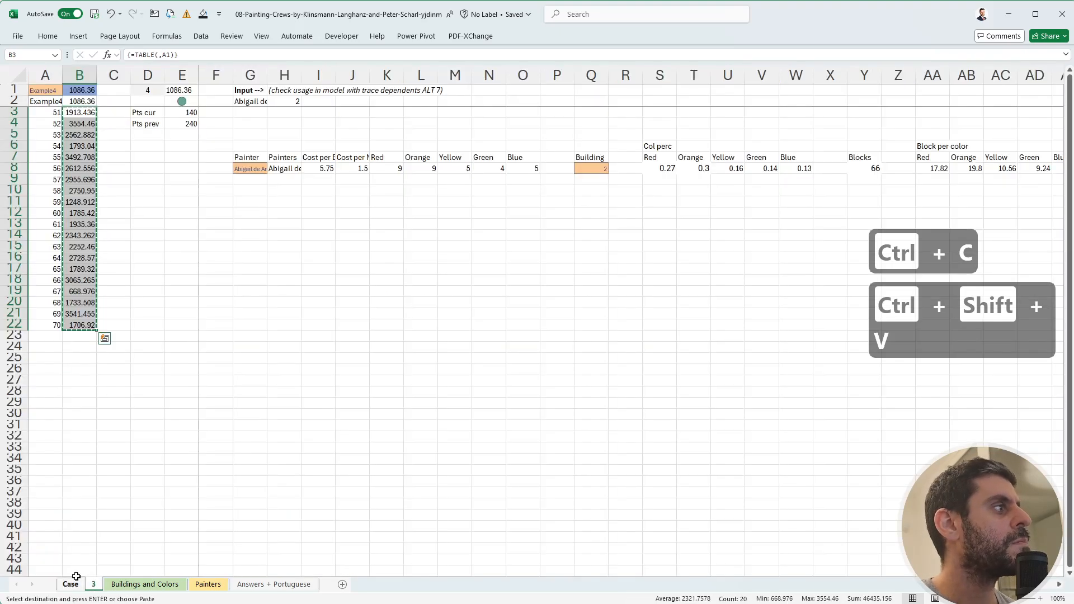
pyautogui.click(66, 584)
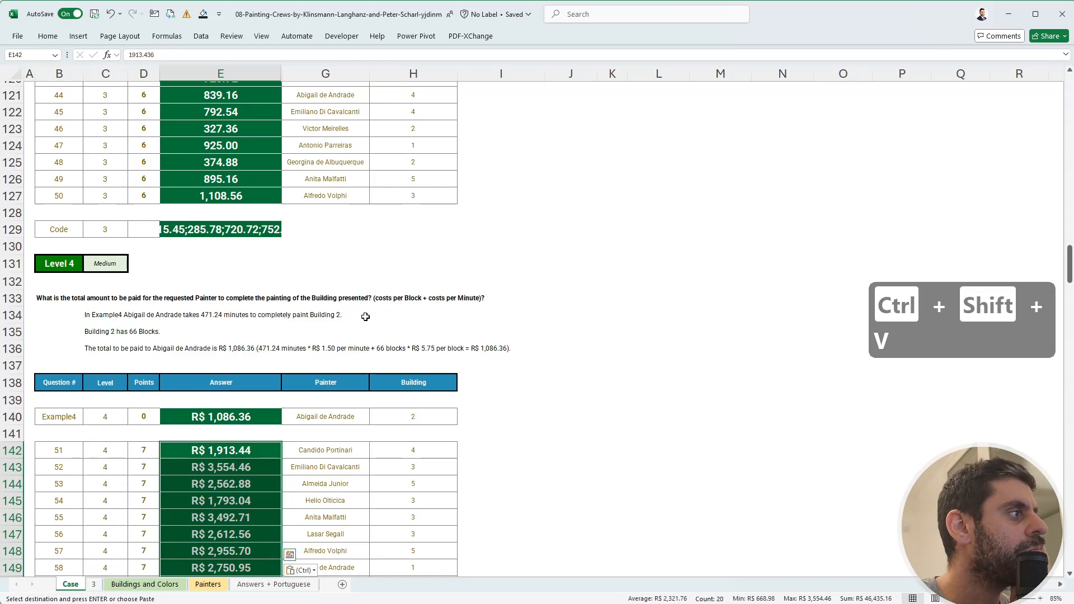
pyautogui.scroll(-14, 365, 317)
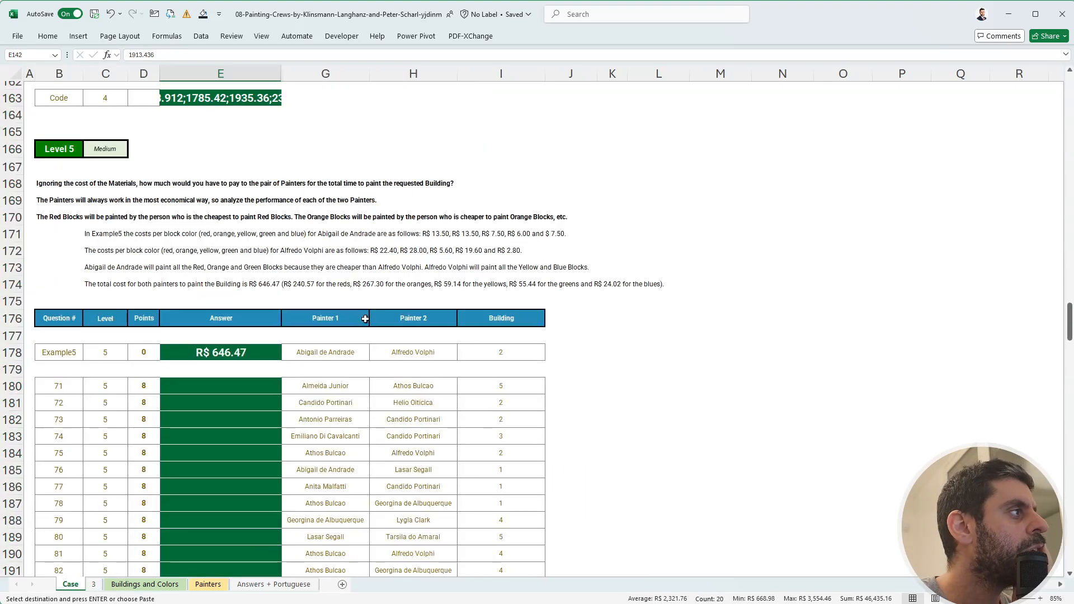
pyautogui.click(275, 247)
pyautogui.click(731, 280)
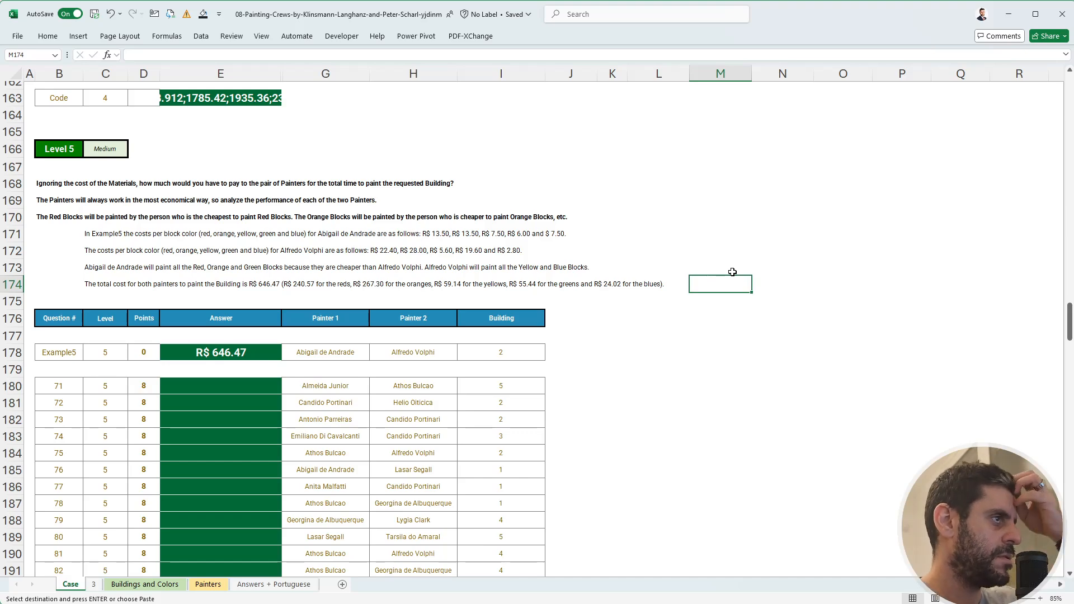
# Compare the Level 5 instructions on the Case sheet with the speed and cost table on the Painters sheet.
pyautogui.click(208, 585)
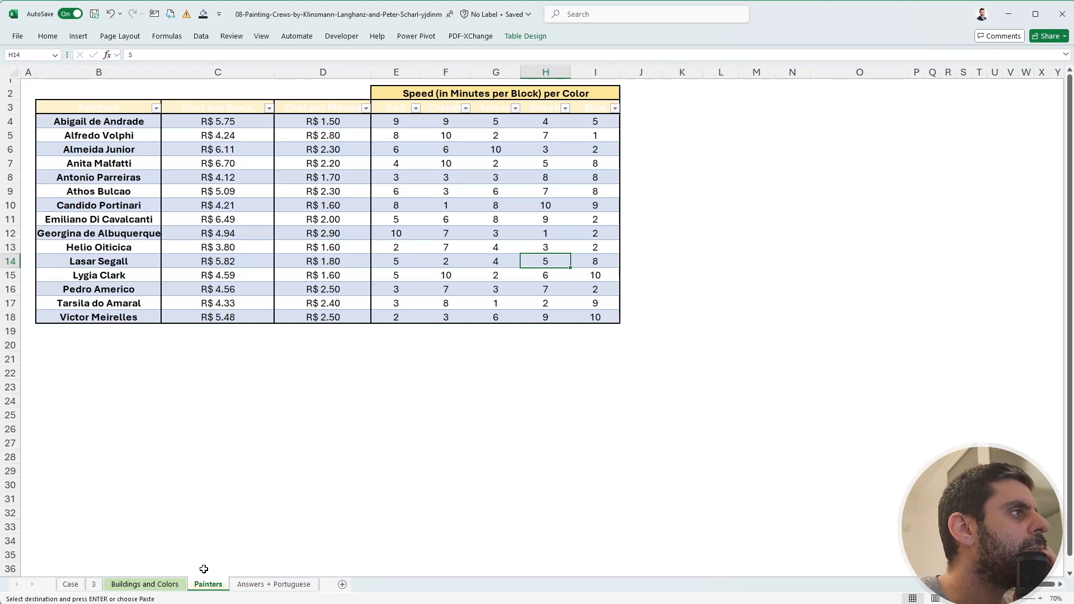
pyautogui.click(68, 586)
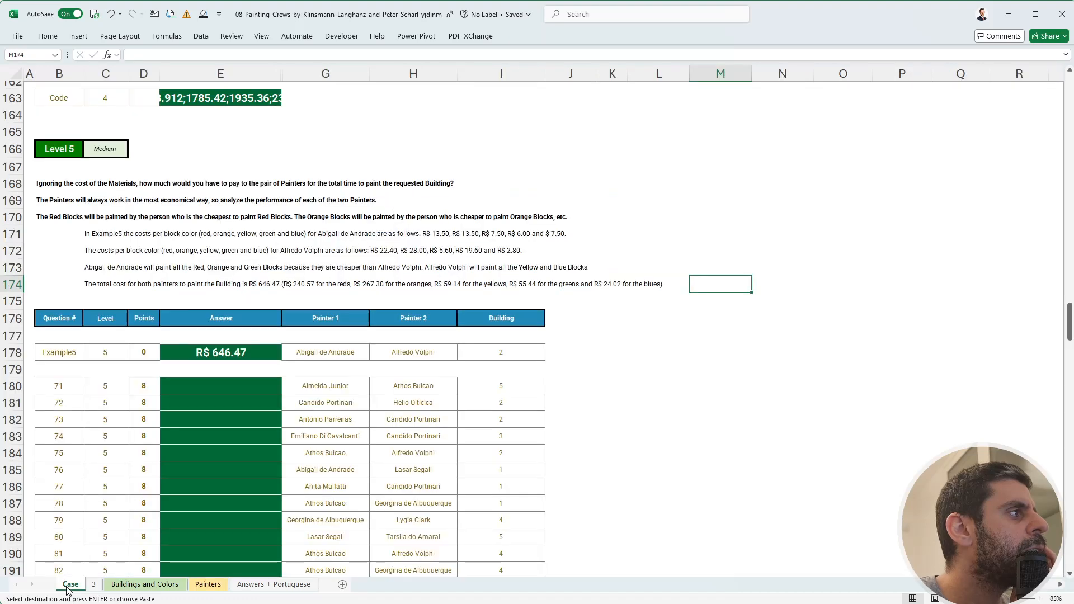
pyautogui.click(195, 585)
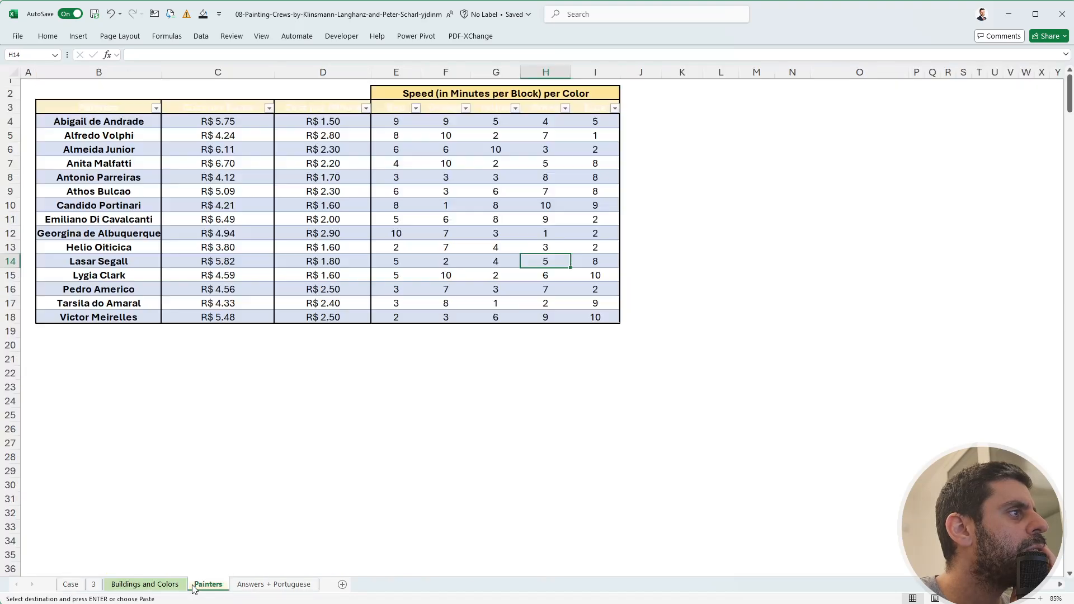
pyautogui.click(399, 122)
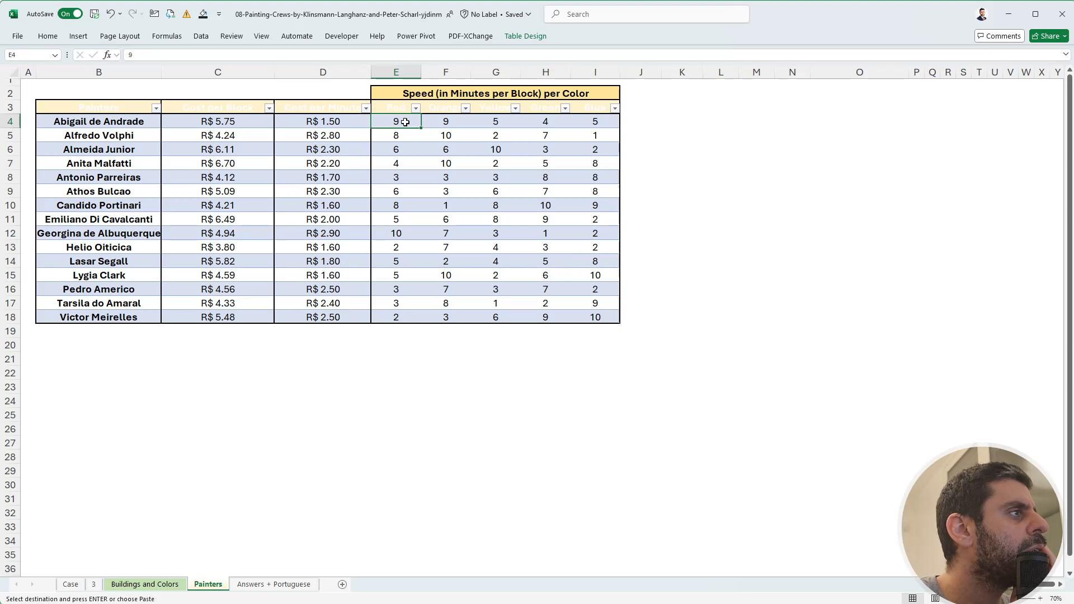
# In K4 of the Painters sheet, multiply the row's Red to Blue speeds by its Cost per Minute using =+t[@[Red]:[Blue]]*t[@[Cost per Minute]].
pyautogui.click(677, 120)
pyautogui.write('+')
pyautogui.press('Left')
pyautogui.press('Left')
pyautogui.press('Left')
pyautogui.press('Left')
pyautogui.press('Left')
pyautogui.press('Left')
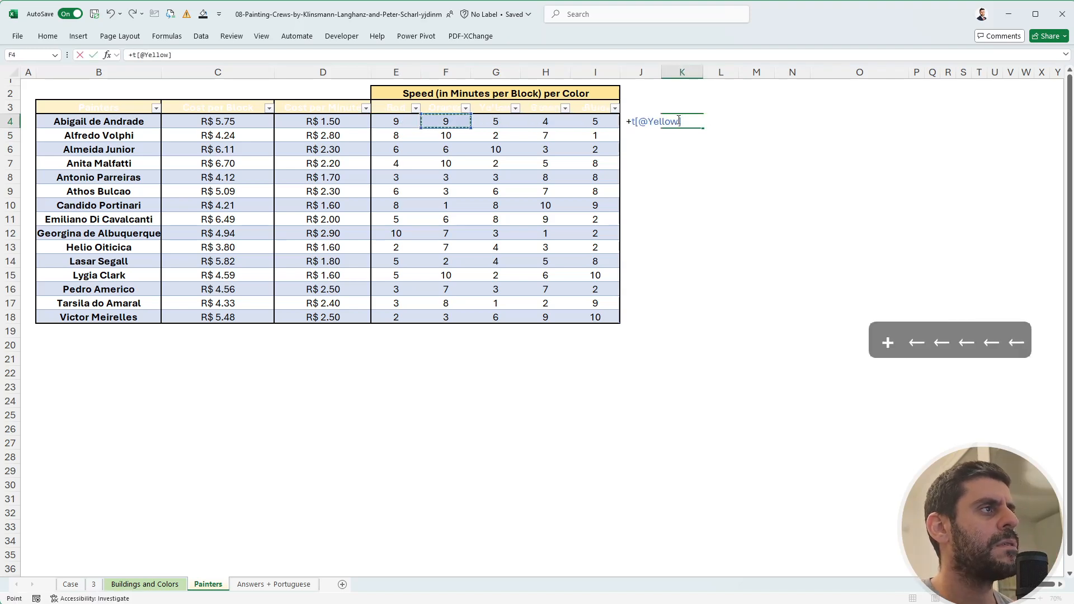
pyautogui.hotkey('shift', 'Right')
pyautogui.hotkey('shift', 'Right')
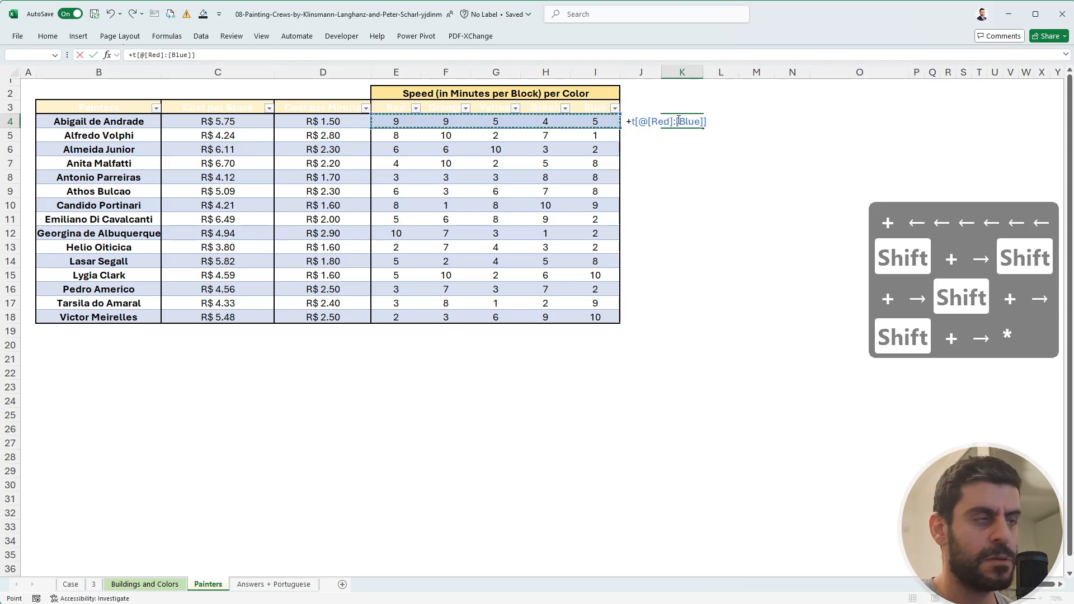
pyautogui.write('*')
pyautogui.press('Left')
pyautogui.press('Left')
pyautogui.press('Left')
pyautogui.press('Left')
pyautogui.press('Left')
pyautogui.press('Left')
pyautogui.press('Left')
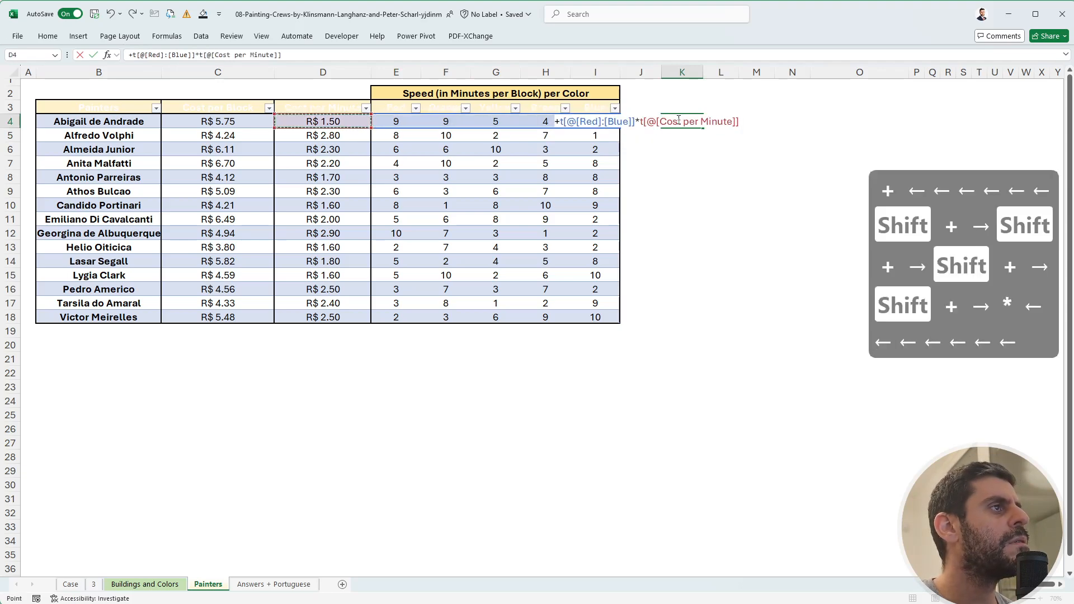
pyautogui.press('Return')
pyautogui.press('Up')
pyautogui.press('Right')
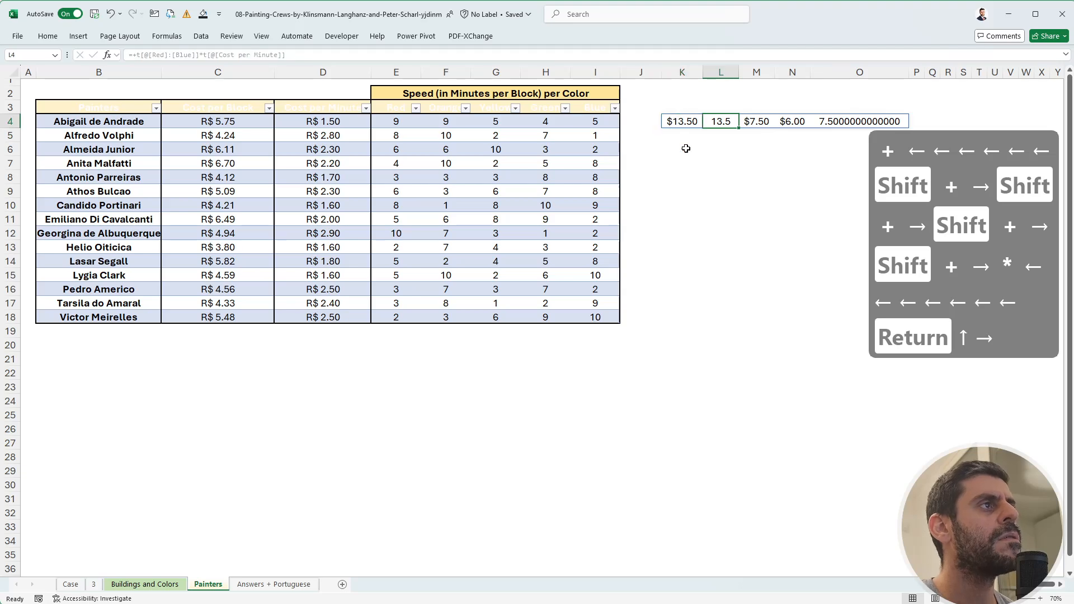
# Check the calculated costs per block color against the Level 5 example on the Case sheet.
pyautogui.click(78, 585)
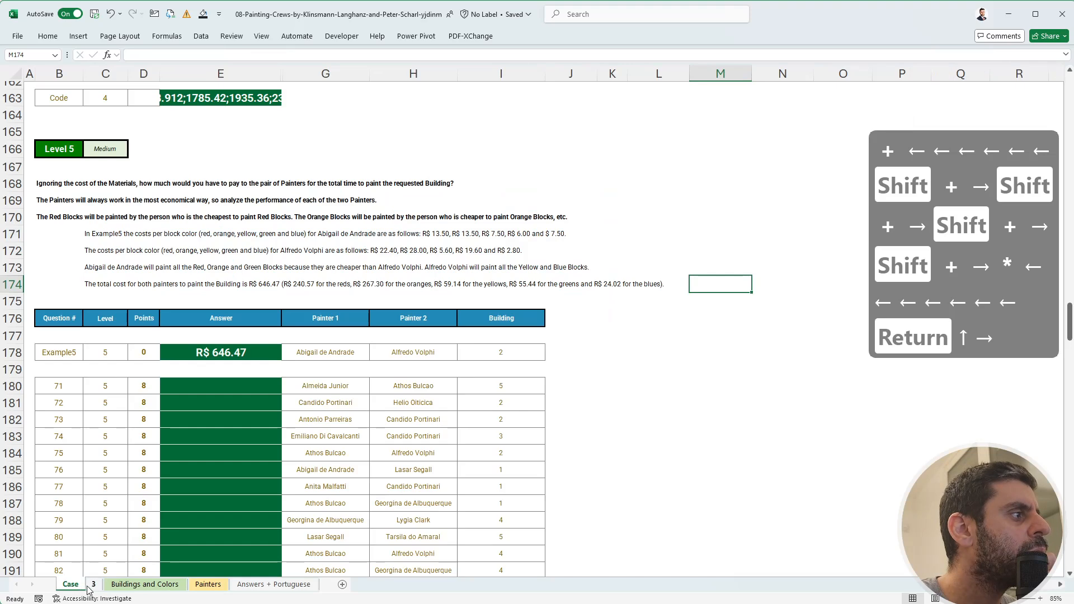
pyautogui.click(93, 586)
pyautogui.click(203, 585)
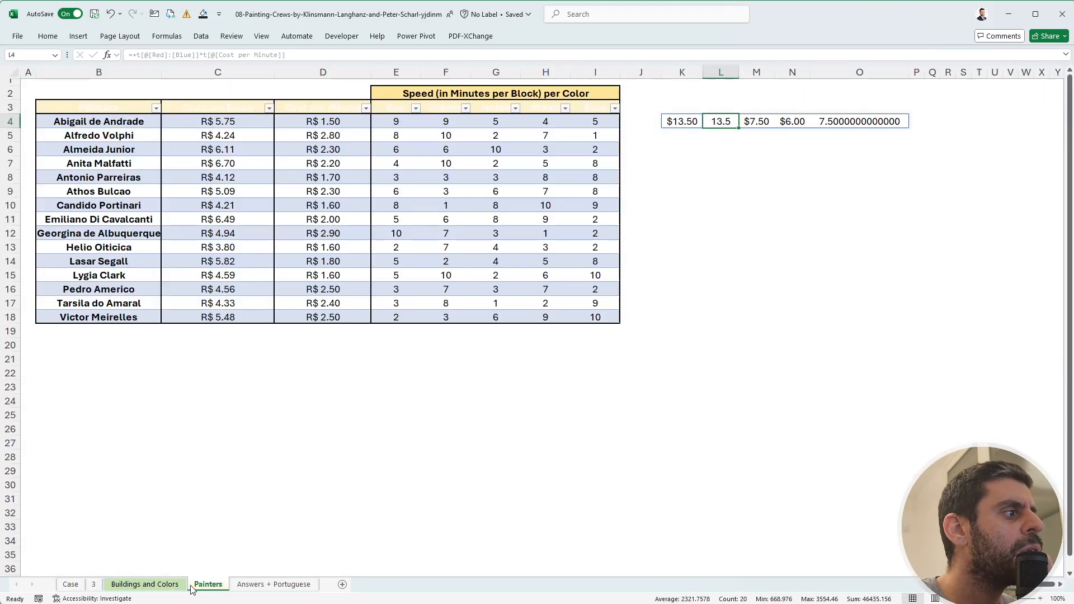
pyautogui.click(71, 585)
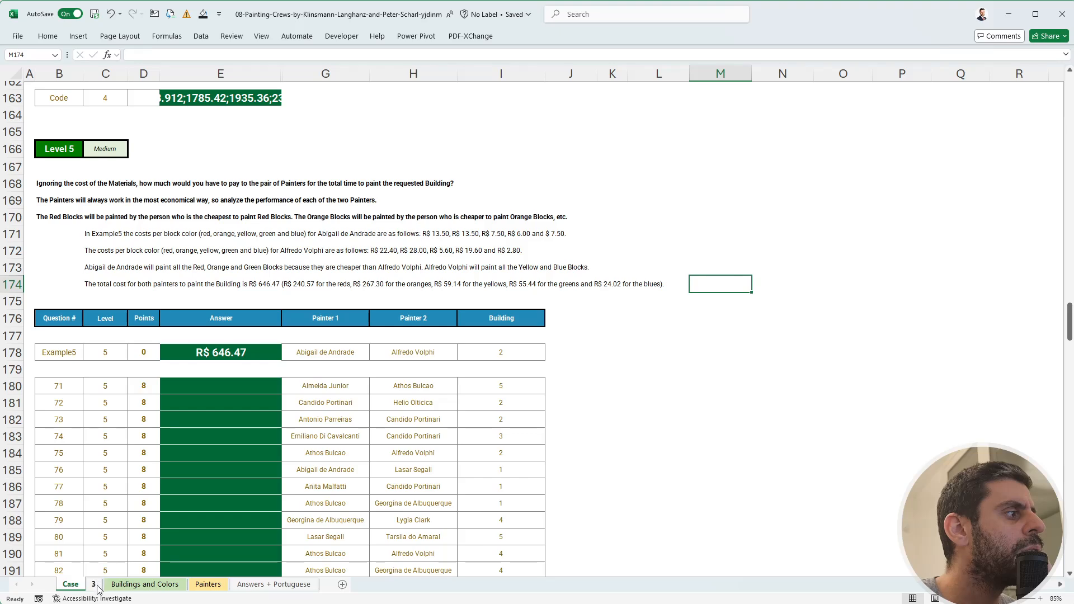
pyautogui.click(196, 588)
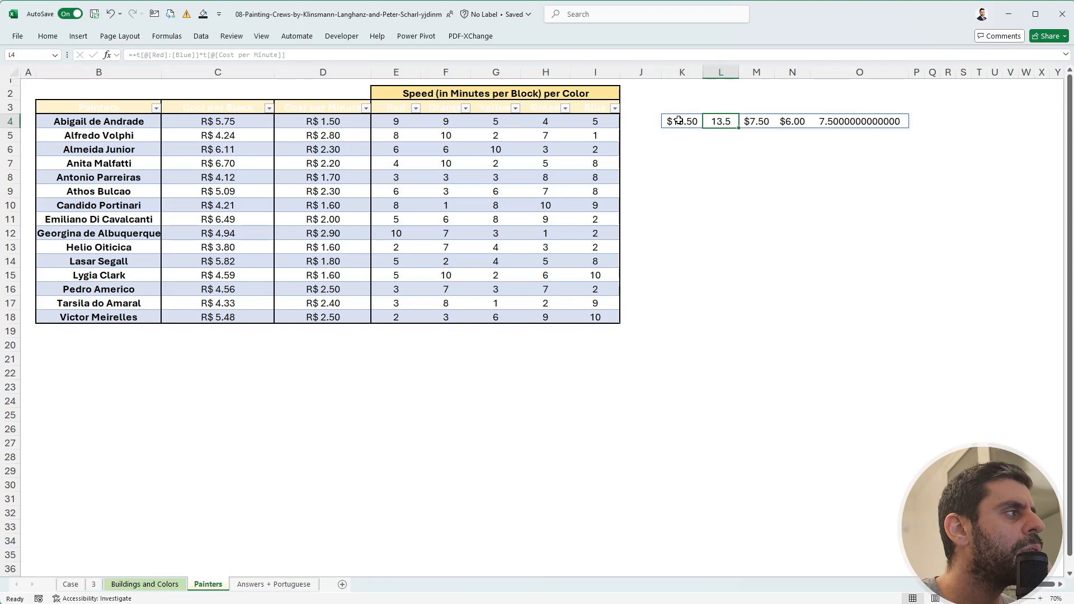
# Create a copy of sheet 3 placed before the original and rename the copy 5.
pyautogui.rightClick(93, 584)
pyautogui.click(163, 444)
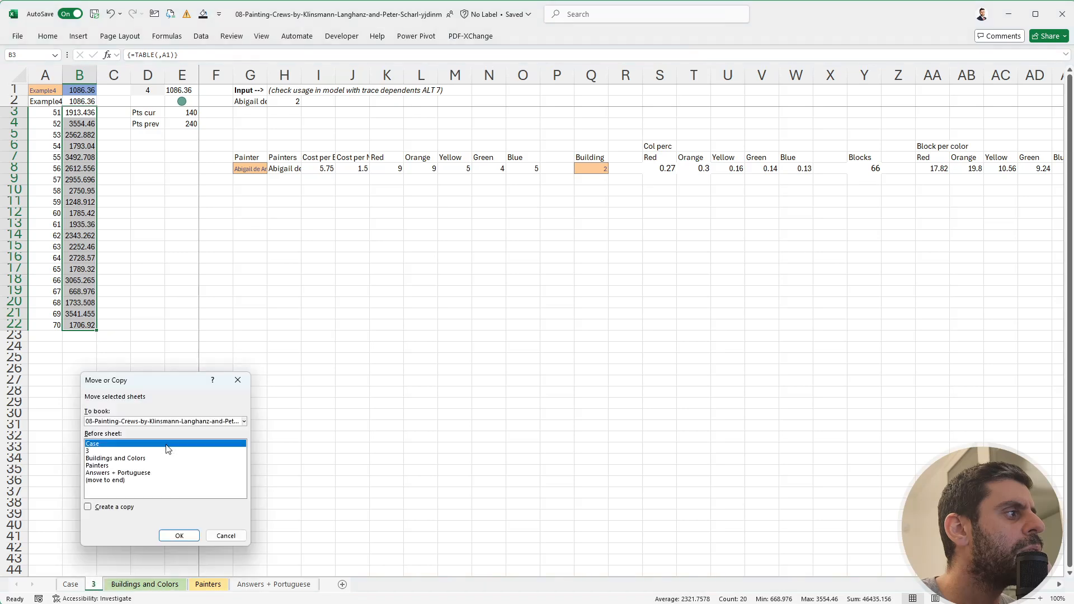
pyautogui.click(106, 452)
pyautogui.click(110, 509)
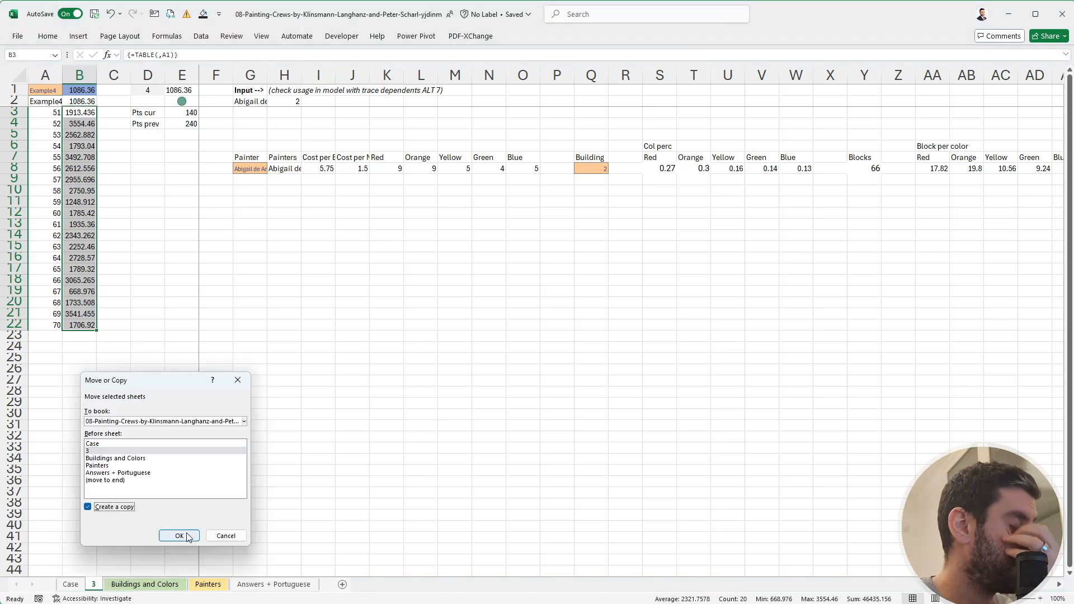
pyautogui.click(179, 535)
pyautogui.click(255, 501)
pyautogui.doubleClick(101, 584)
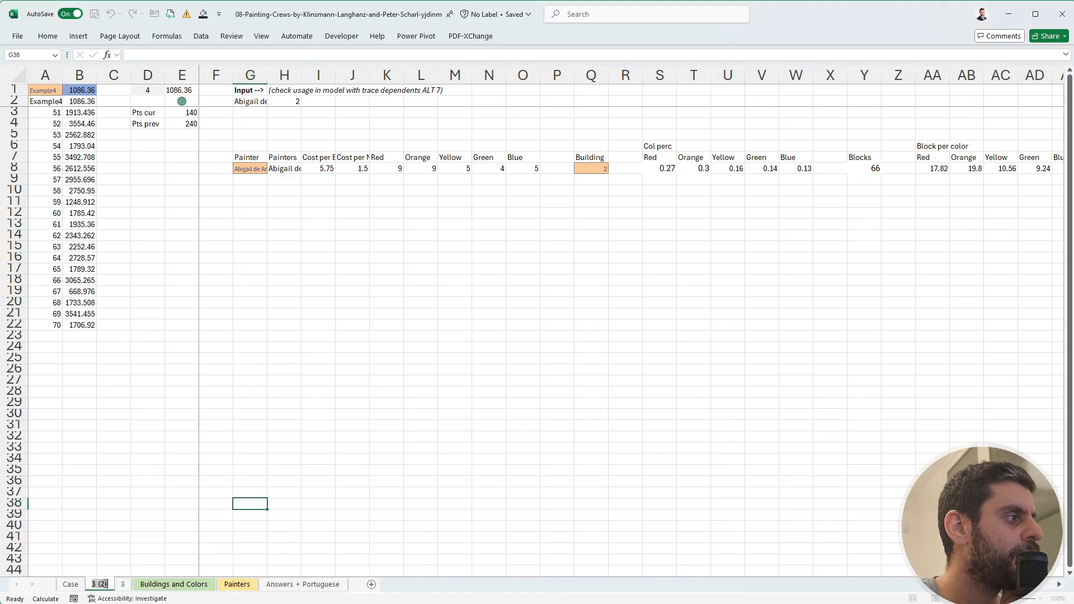
pyautogui.write('5')
pyautogui.press('Return')
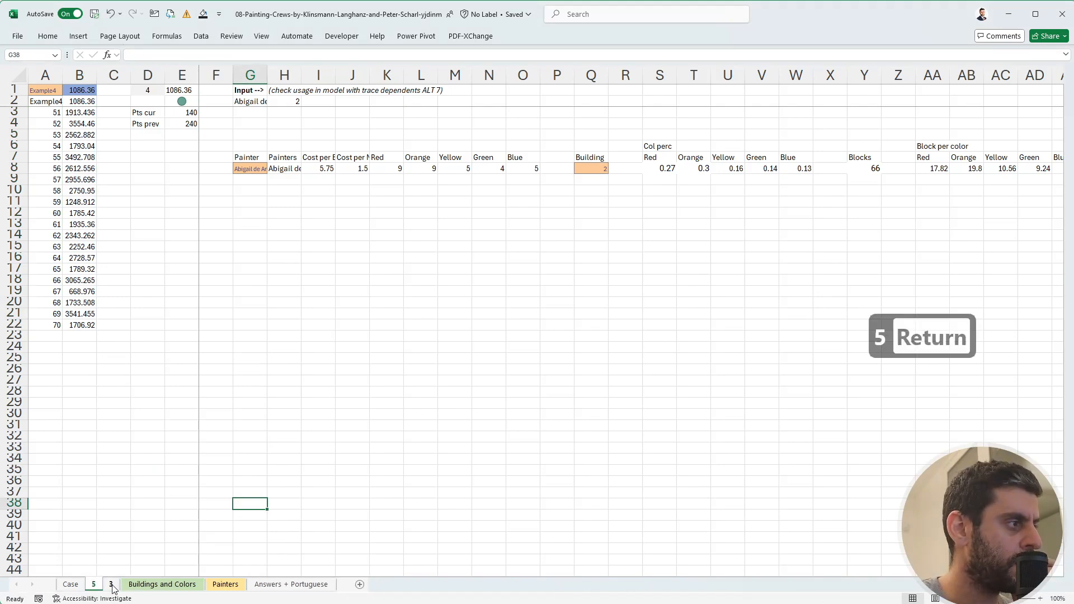
# Rename the original sheet 3 as 3-4.
pyautogui.click(112, 584)
pyautogui.write('3-')
pyautogui.press('Return')
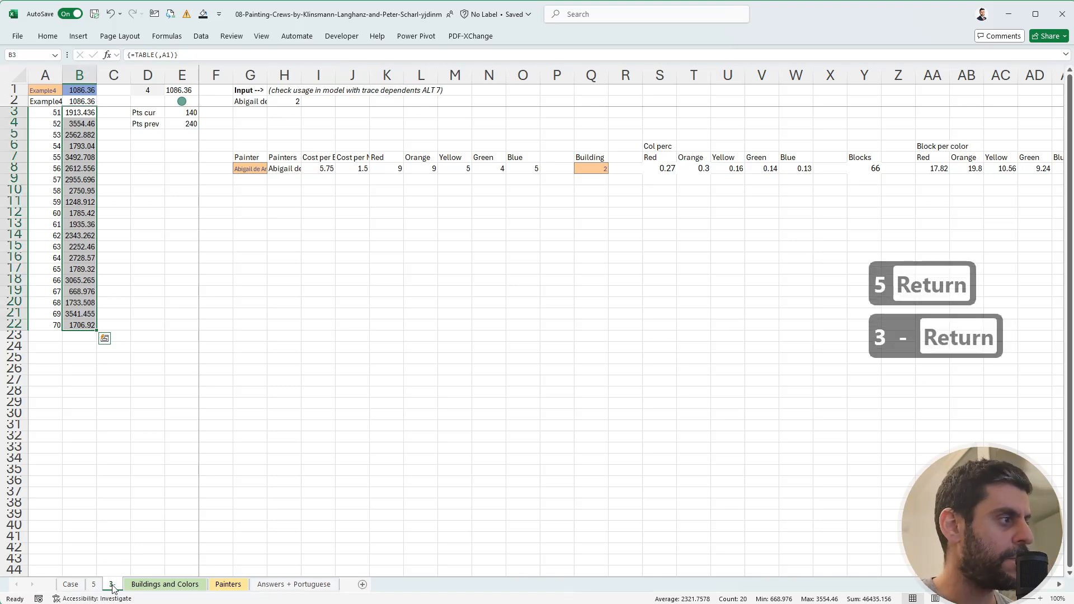
pyautogui.doubleClick(112, 584)
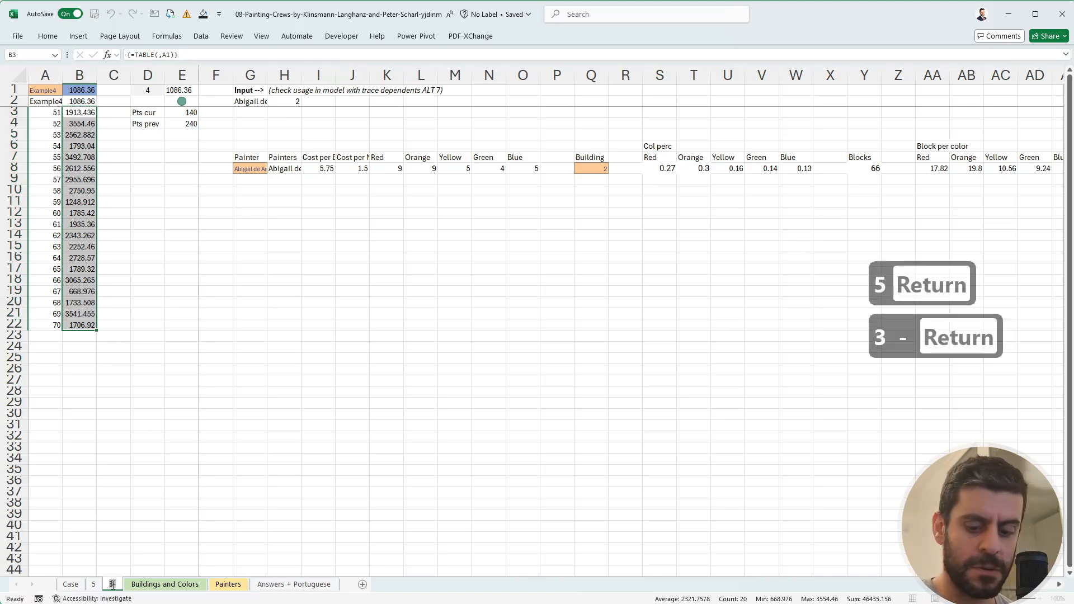
pyautogui.write('3-4')
pyautogui.press('Return')
# On sheet 5, change the question selector in A1 to Example5.
pyautogui.click(90, 585)
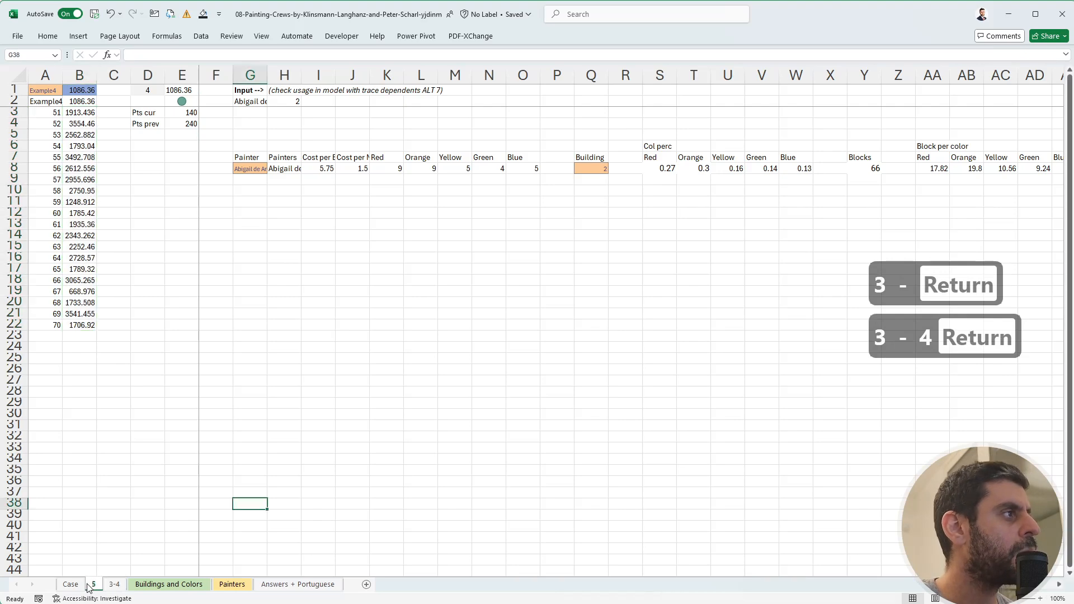
pyautogui.click(58, 91)
pyautogui.click(171, 54)
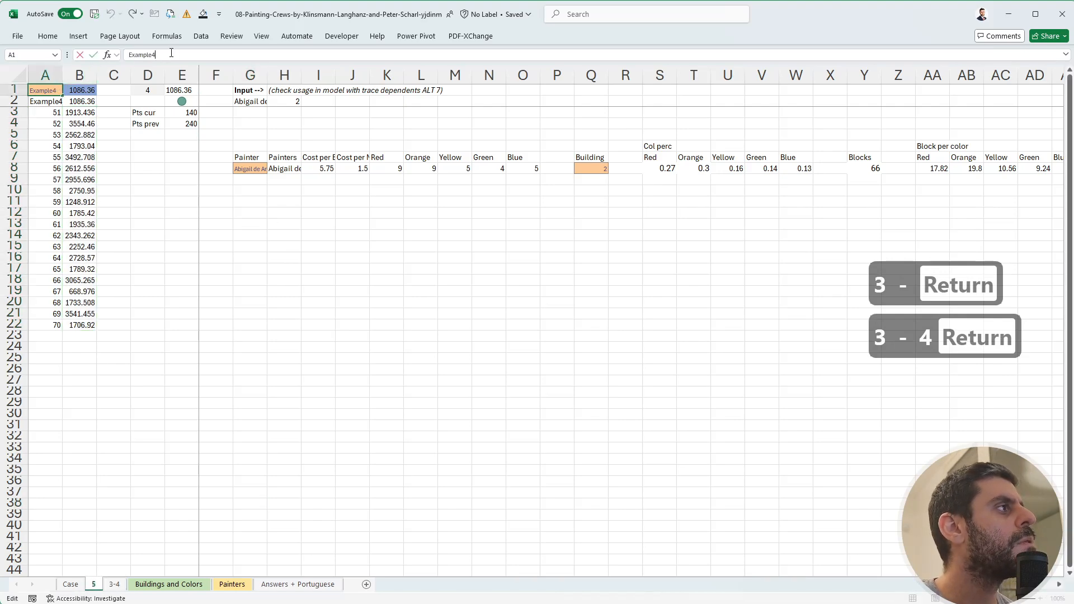
pyautogui.press('BackSpace')
pyautogui.write('5')
pyautogui.press('Return')
pyautogui.press('Down')
pyautogui.press('Down')
pyautogui.press('Down')
pyautogui.press('Down')
pyautogui.press('Right')
pyautogui.press('Right')
pyautogui.press('Down')
pyautogui.press('Down')
pyautogui.press('Right')
pyautogui.press('Down')
pyautogui.press('Right')
pyautogui.press('Right')
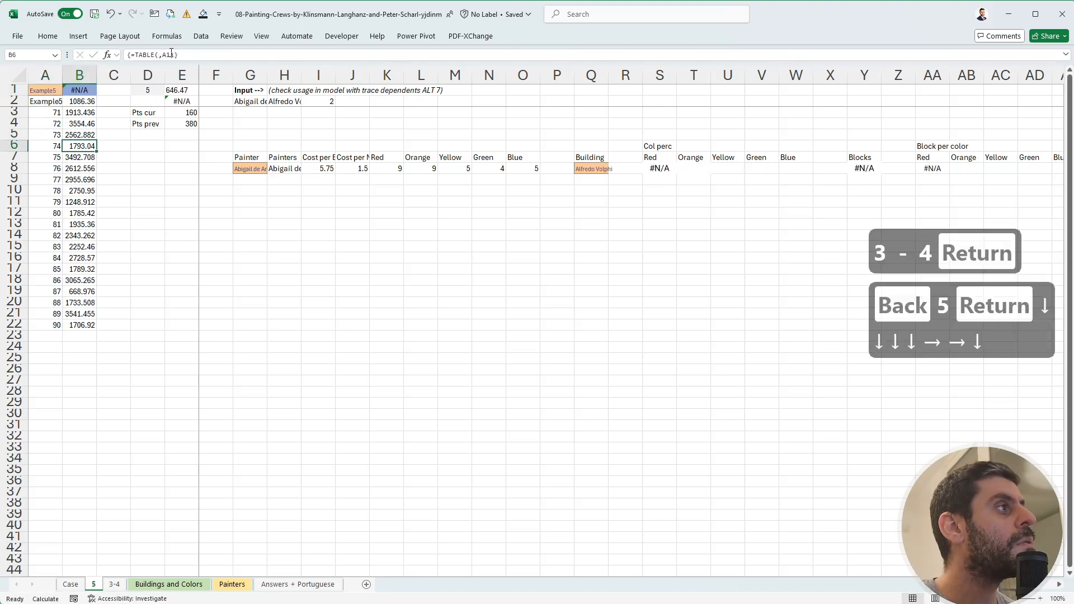
pyautogui.press('Right')
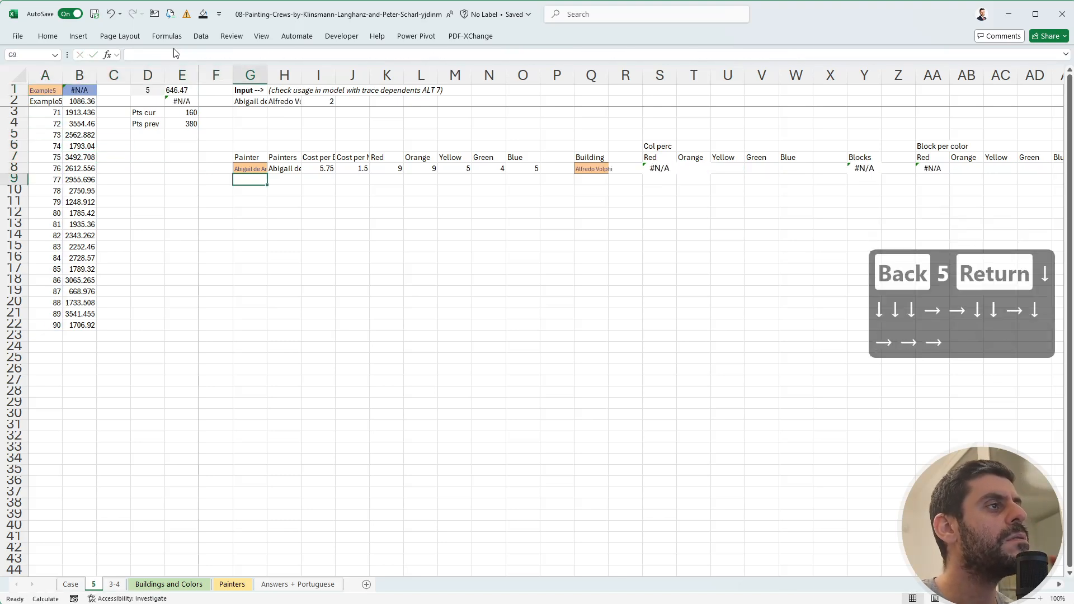
# Inspect the Red percentage formula in S8 and repoint the Building cell Q8 to I2.
pyautogui.click(658, 172)
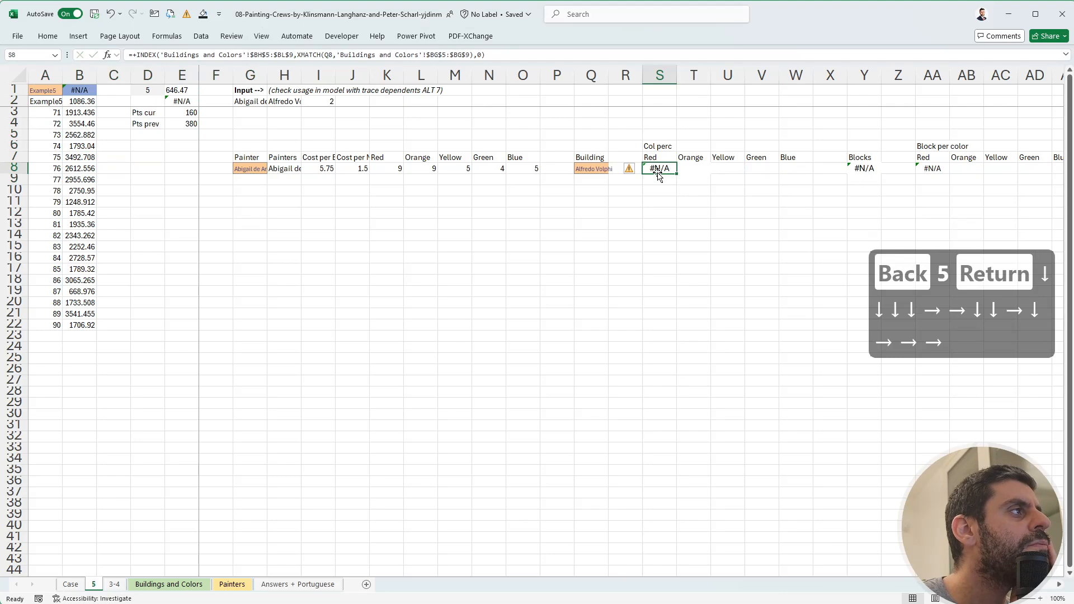
pyautogui.click(585, 168)
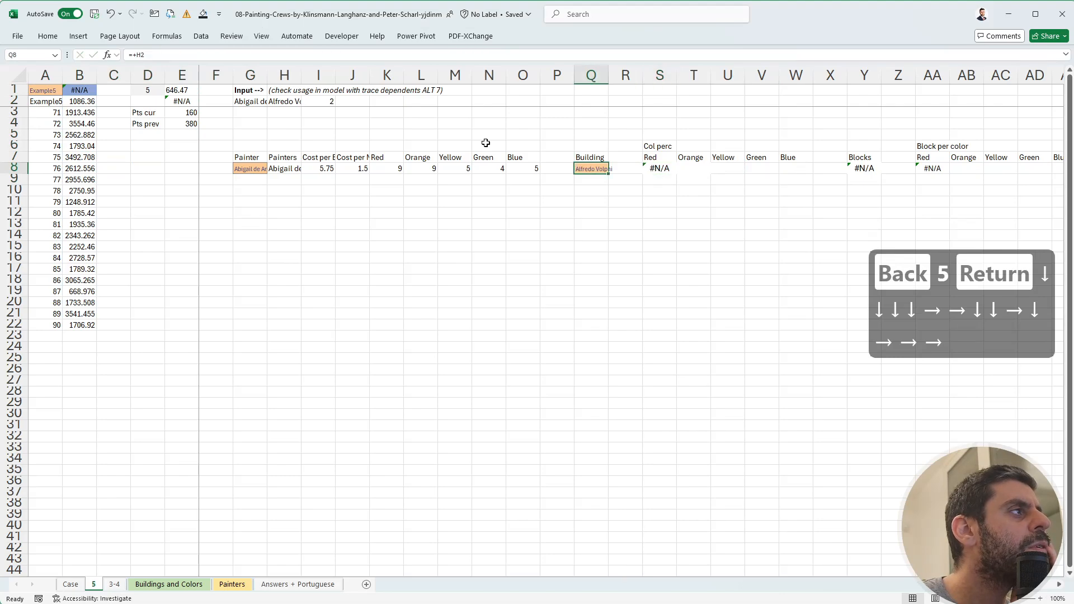
pyautogui.write('=+')
pyautogui.click(284, 101)
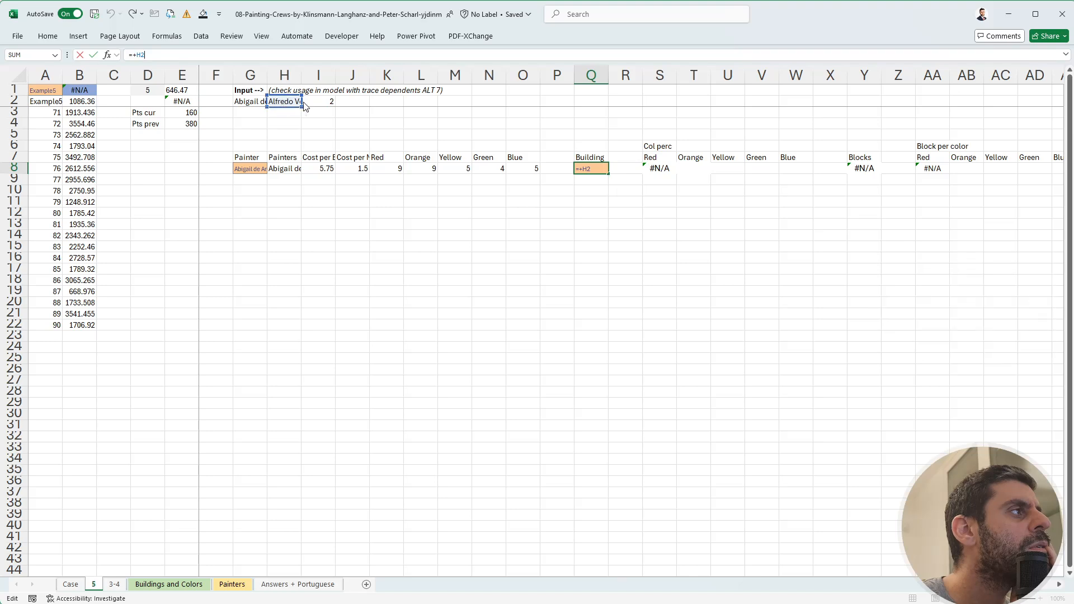
pyautogui.click(318, 101)
pyautogui.press('Return')
pyautogui.press('Up')
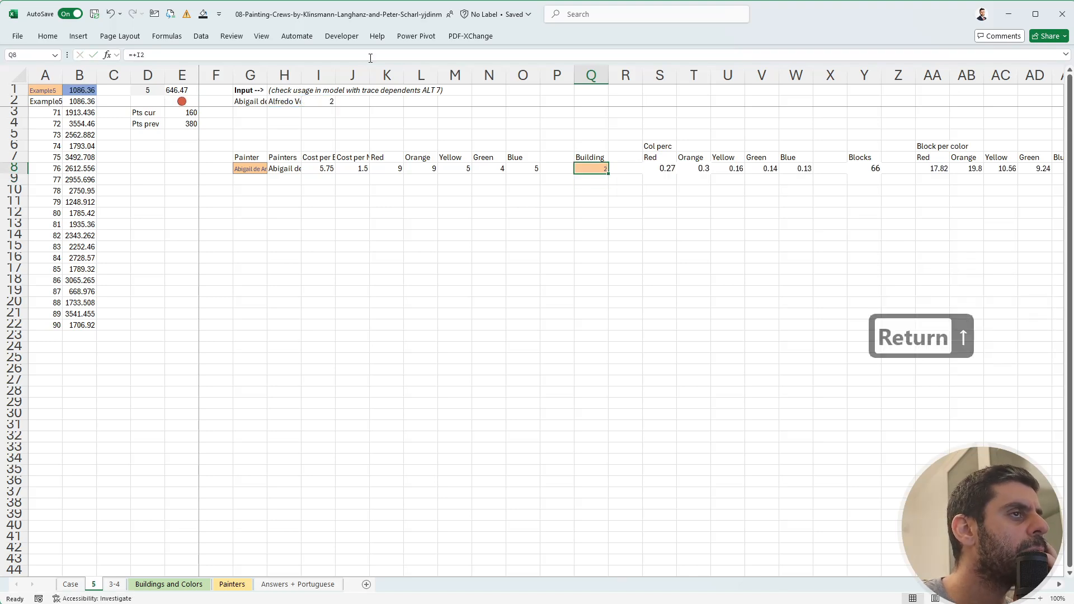
# Link G9 to the second painter's name in H2 and format it with the orange input style.
pyautogui.click(252, 180)
pyautogui.write('+')
pyautogui.press('Right')
pyautogui.hotkey('ctrl', 'Up')
pyautogui.hotkey('ctrl', 'Up')
pyautogui.hotkey('ctrl', 'Up')
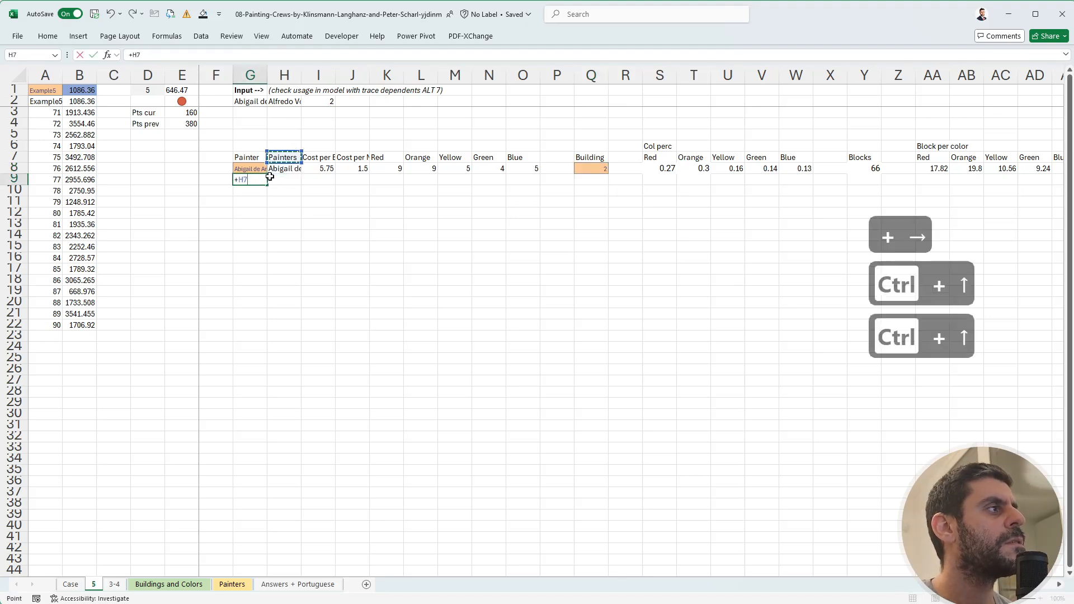
pyautogui.press('Return')
pyautogui.press('Up')
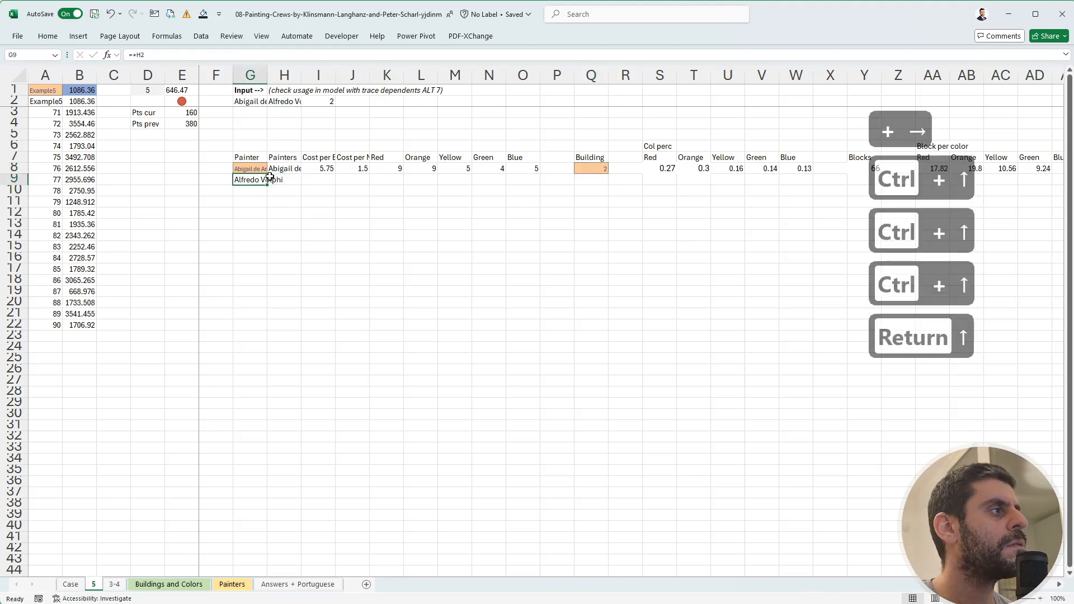
pyautogui.hotkey('alt', '8')
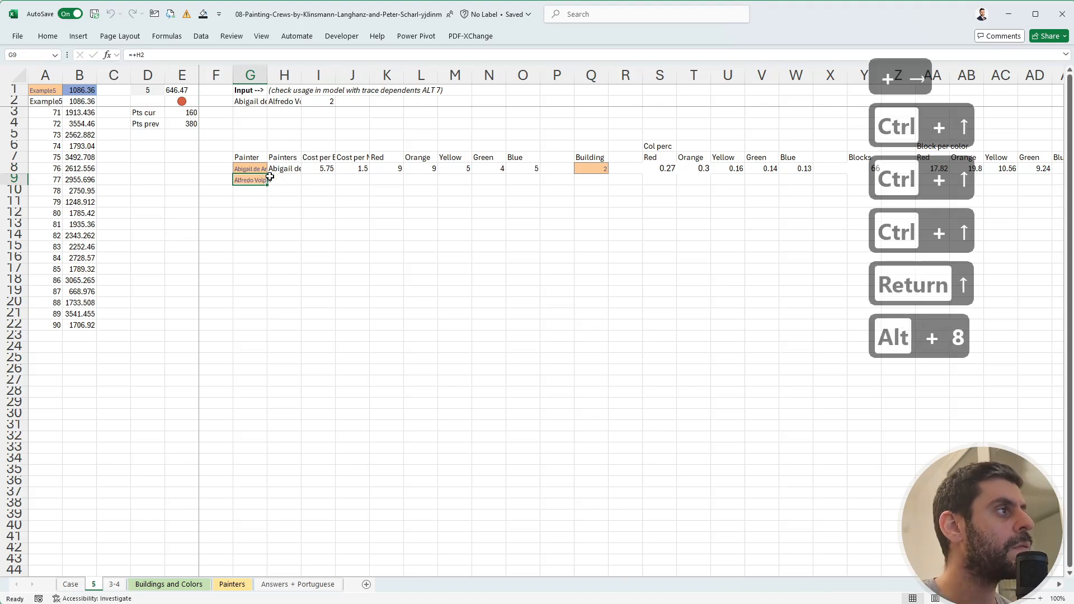
# Copy the painter lookup formulas from H8:O8 into row 9 for the second painter.
pyautogui.press('Right')
pyautogui.press('Up')
pyautogui.hotkey('ctrl', 'shift', 'Right')
pyautogui.hotkey('ctrl', 'c')
pyautogui.press('Down')
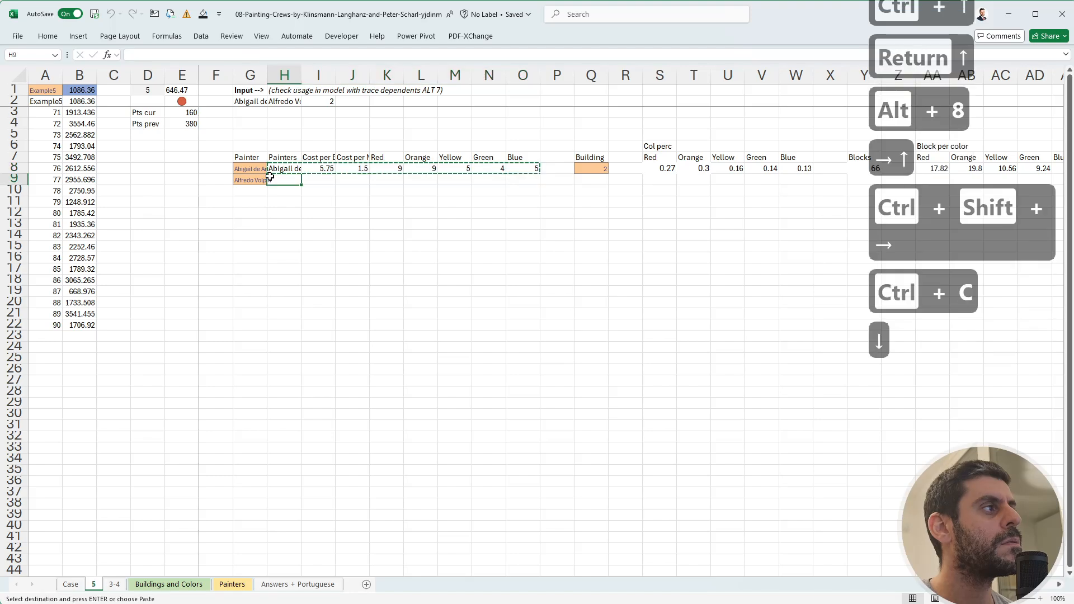
pyautogui.hotkey('ctrl', 'v')
pyautogui.press('Escape')
# Link the second painter's Building cell Q9 to the building in Q8.
pyautogui.press('Right')
pyautogui.press('Right')
pyautogui.press('Right')
pyautogui.press('Right')
pyautogui.press('Right')
pyautogui.press('Right')
pyautogui.press('Right')
pyautogui.press('Right')
pyautogui.press('Right')
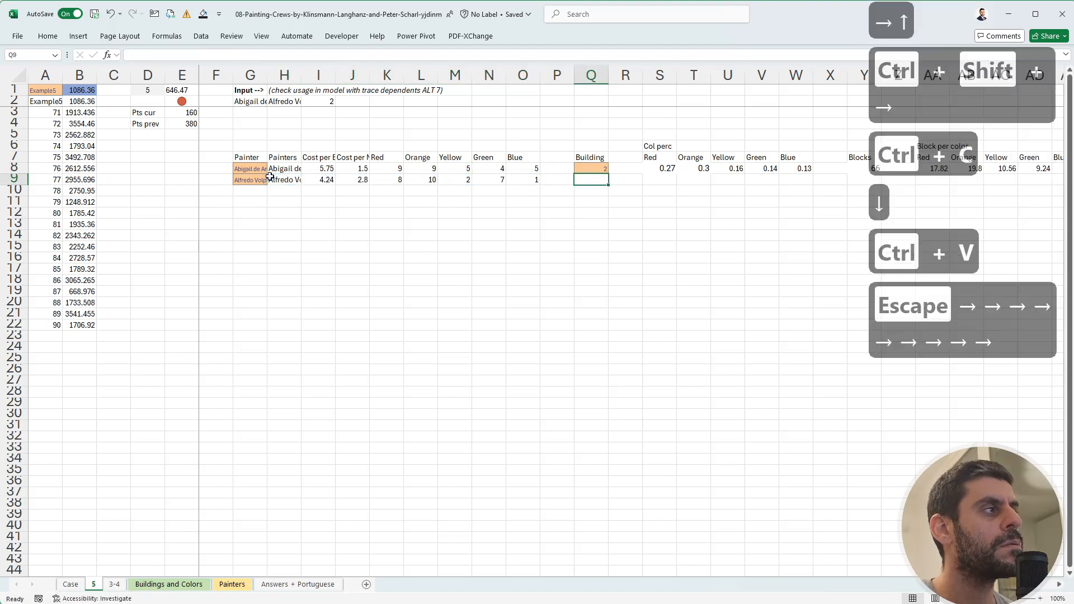
pyautogui.write('+')
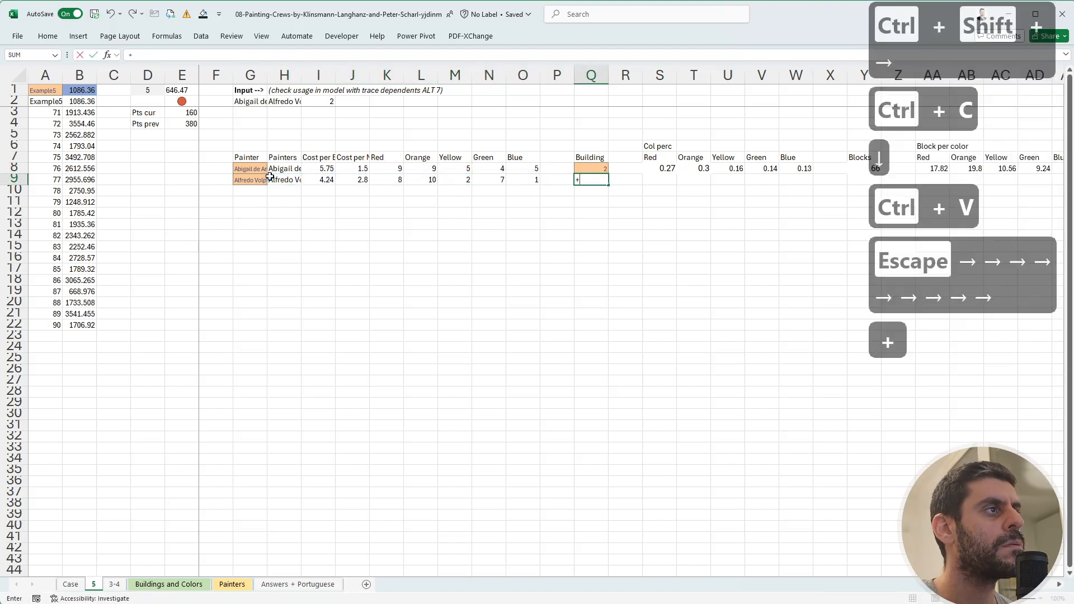
pyautogui.press('Up')
pyautogui.press('Return')
# Copy the calculation formulas from S8:AO8 into row 9 for the second painter.
pyautogui.press('Right')
pyautogui.press('Up')
pyautogui.press('Right')
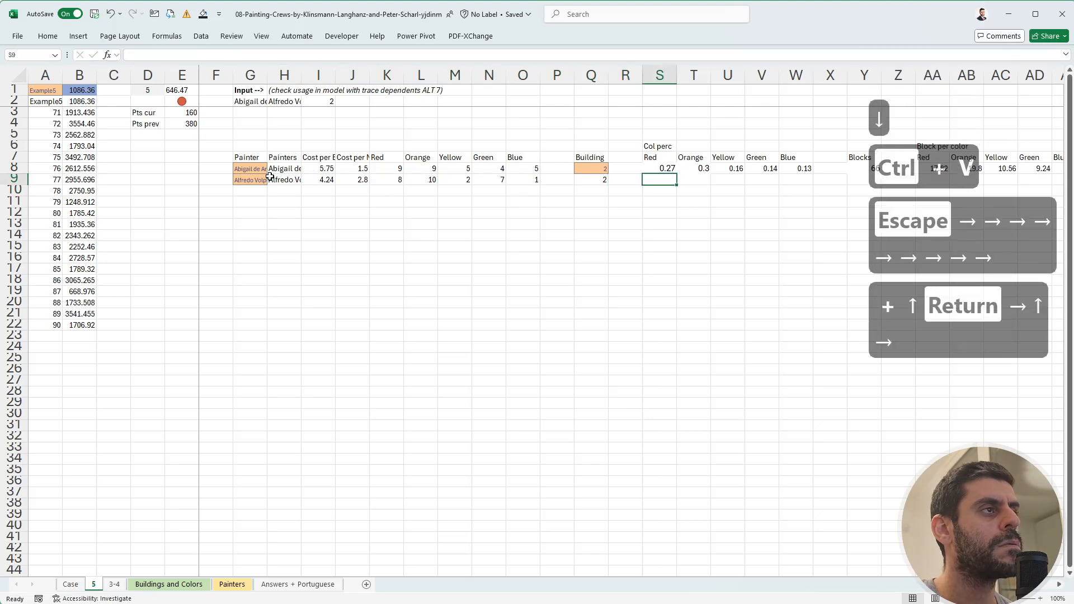
pyautogui.press('Up')
pyautogui.hotkey('ctrl', 'shift', 'Right')
pyautogui.hotkey('ctrl', 'shift', 'Right')
pyautogui.hotkey('ctrl', 'shift', 'Right')
pyautogui.hotkey('ctrl', 'shift', 'Right')
pyautogui.hotkey('ctrl', 'shift', 'Right')
pyautogui.hotkey('ctrl', 'shift', 'Right')
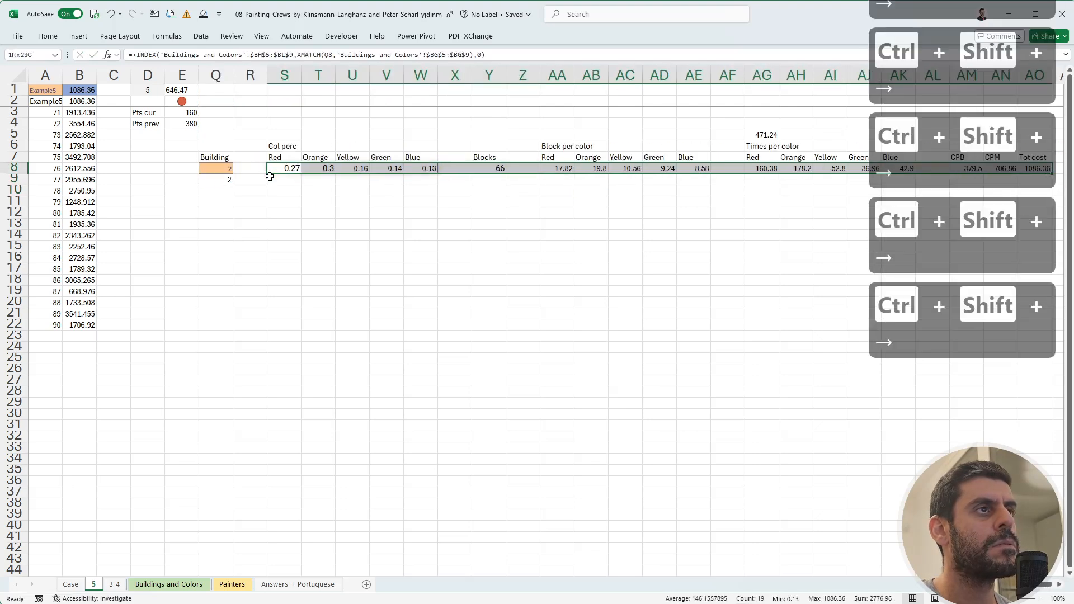
pyautogui.hotkey('ctrl', 'shift', 'Right')
pyautogui.hotkey('ctrl', 'shift', 'Left')
pyautogui.hotkey('ctrl', 'c')
pyautogui.press('Left')
pyautogui.press('Left')
pyautogui.press('Right')
pyautogui.press('Right')
pyautogui.press('Right')
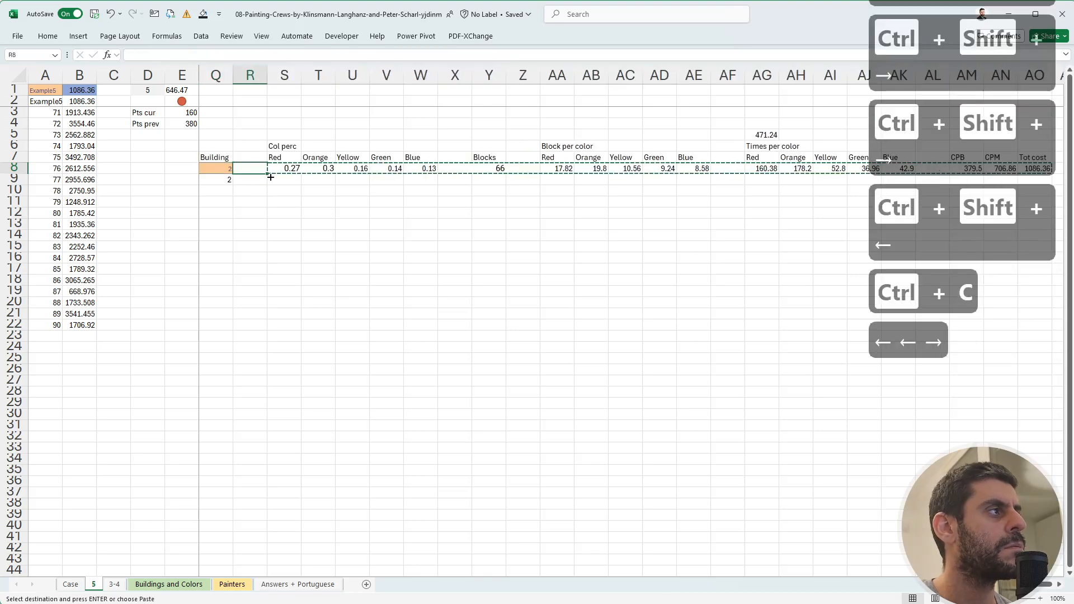
pyautogui.press('Down')
pyautogui.hotkey('ctrl', 'v')
pyautogui.hotkey('ctrl', 'z')
pyautogui.press('Left')
pyautogui.hotkey('ctrl', 'v')
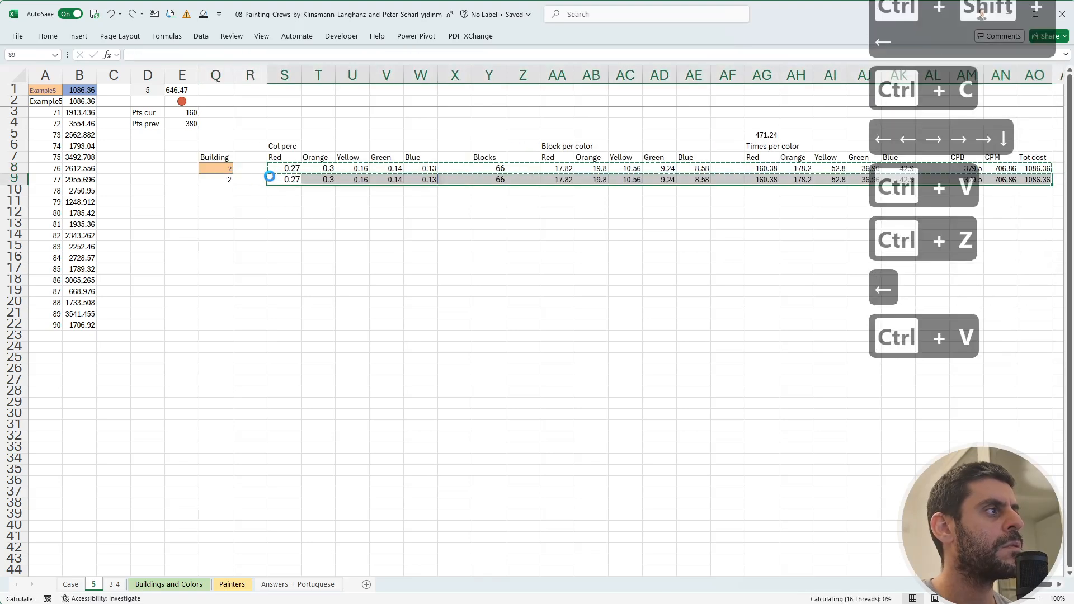
pyautogui.press('Escape')
# Examine the copied row 9 formulas across the block, time and cost columns.
pyautogui.press('Right')
pyautogui.hotkey('ctrl', 'Right')
pyautogui.press('Right')
pyautogui.press('Right')
pyautogui.press('Right')
pyautogui.press('Right')
pyautogui.press('Right')
pyautogui.press('Right')
pyautogui.press('Right')
pyautogui.press('Right')
pyautogui.press('Right')
pyautogui.press('Right')
pyautogui.press('Right')
pyautogui.press('Right')
pyautogui.press('Right')
pyautogui.press('Right')
pyautogui.press('Right')
pyautogui.press('Right')
pyautogui.press('Right')
pyautogui.press('Right')
pyautogui.press('Right')
pyautogui.press('Right')
pyautogui.press('Right')
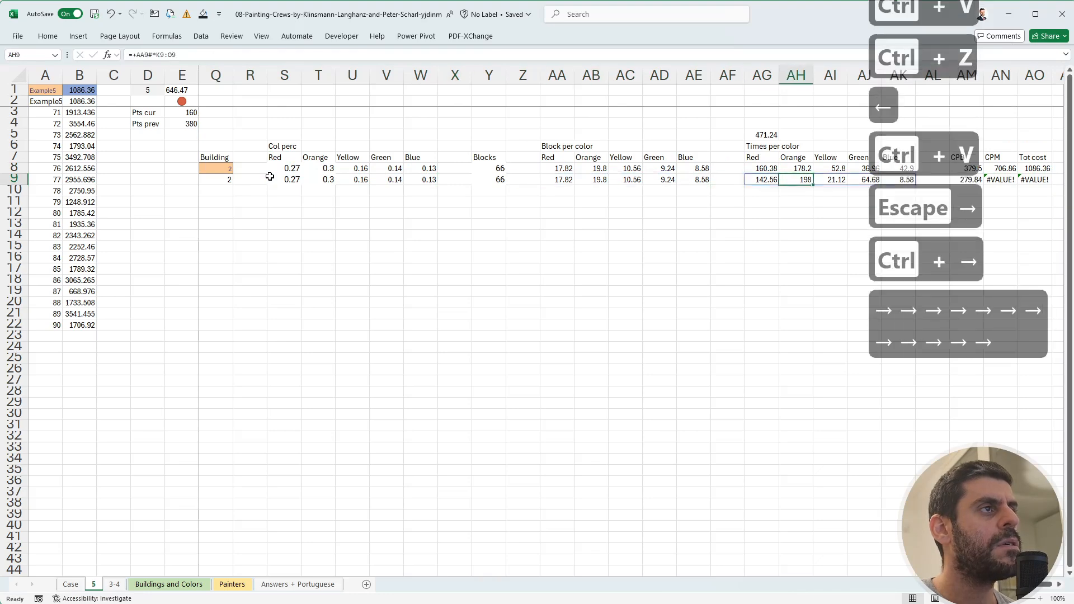
pyautogui.press('Left')
pyautogui.press('Left')
pyautogui.press('Left')
pyautogui.press('Left')
pyautogui.press('Left')
pyautogui.press('Left')
pyautogui.press('Left')
pyautogui.press('Left')
pyautogui.press('Left')
pyautogui.press('Left')
pyautogui.press('Left')
pyautogui.press('Left')
pyautogui.press('Left')
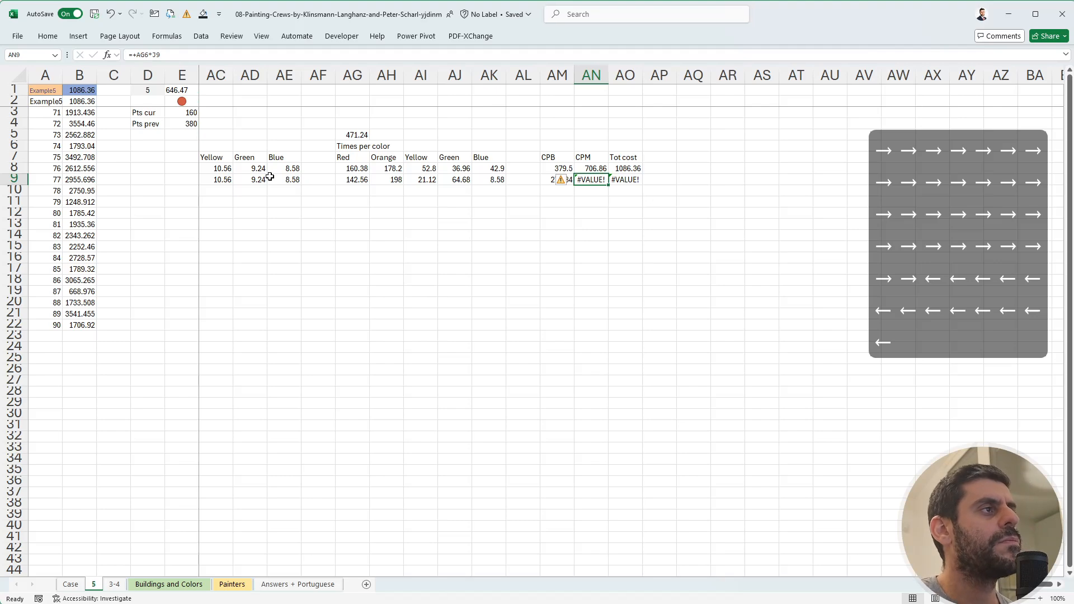
# Insert two blank columns before CPB and enter the header "Tot time" in AM7.
pyautogui.press('Left')
pyautogui.press('Left')
pyautogui.hotkey('ctrl', 'space')
pyautogui.hotkey('ctrl', '+')
pyautogui.hotkey('ctrl', '+')
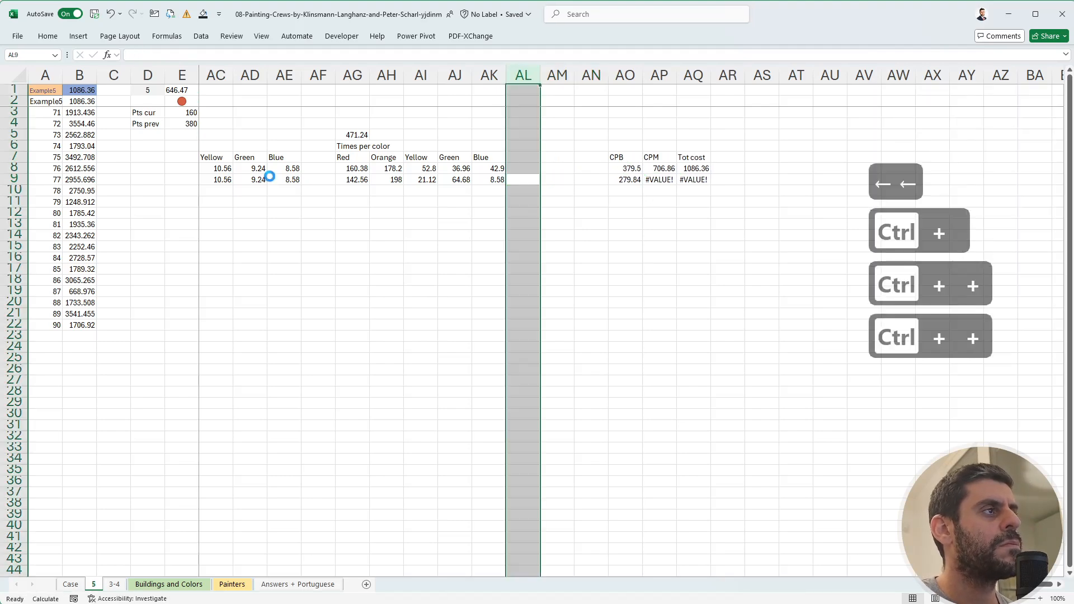
pyautogui.press('Right')
pyautogui.press('Up')
pyautogui.press('Up')
pyautogui.write('Tot time')
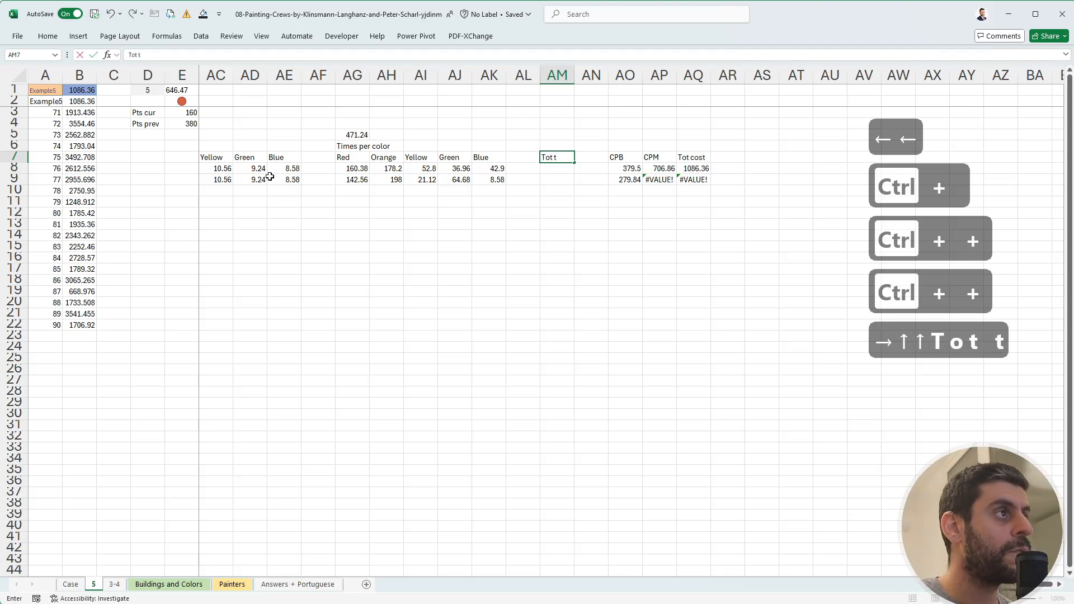
pyautogui.press('Return')
# Move the summed time formula from AG5 to AM8 under Tot time and fill it down to AM9.
pyautogui.click(341, 136)
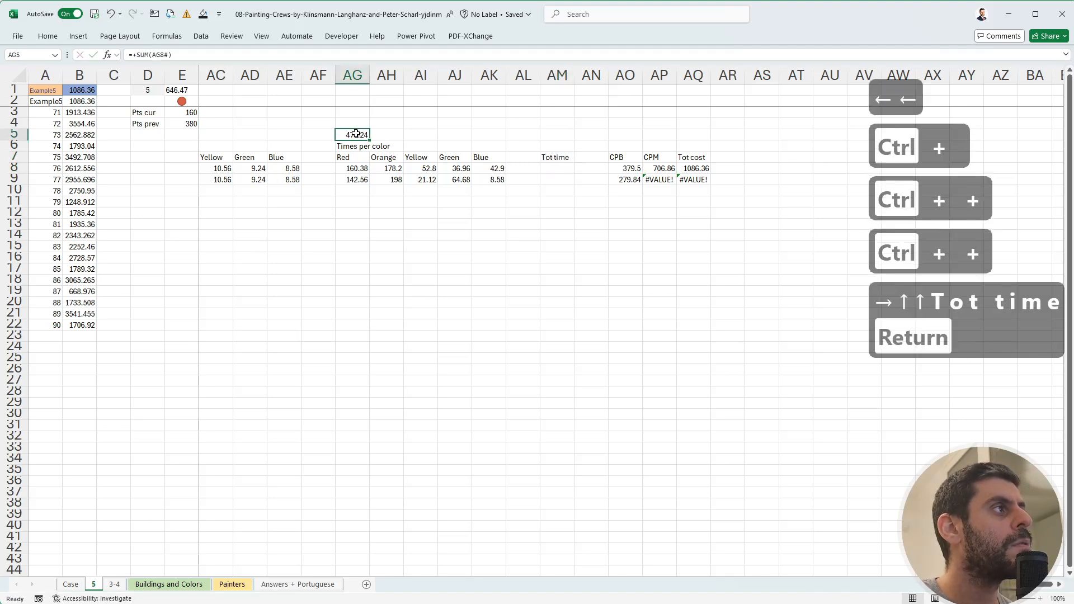
pyautogui.moveTo(354, 129); pyautogui.dragTo(553, 173)
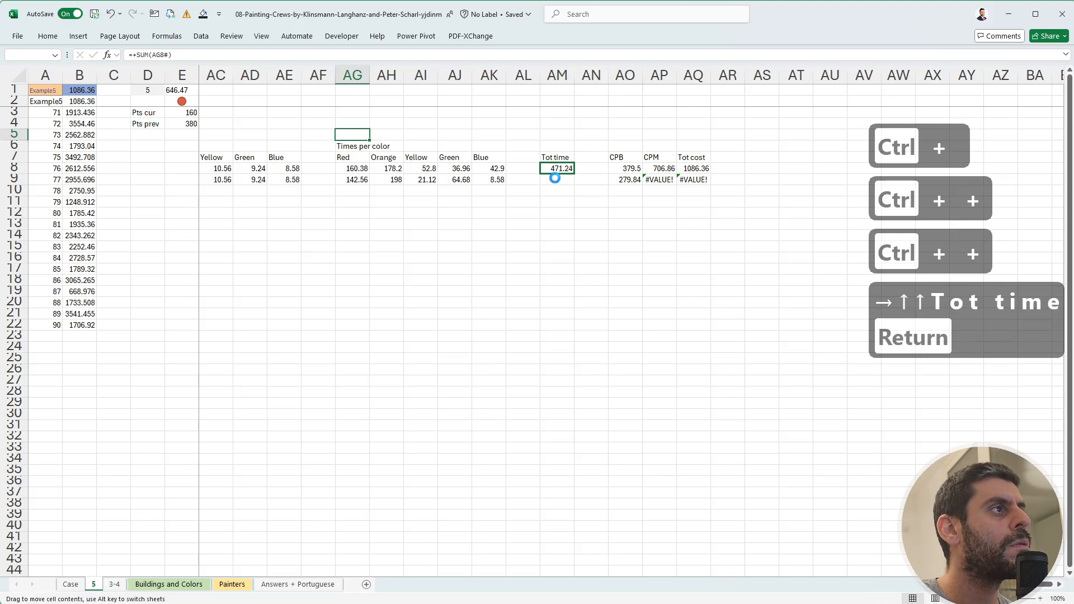
pyautogui.click(554, 179)
pyautogui.hotkey('ctrl', 'd')
# Check the CPB and CPM formulas in row 8 and fill the CPM formula down into AP9.
pyautogui.click(630, 168)
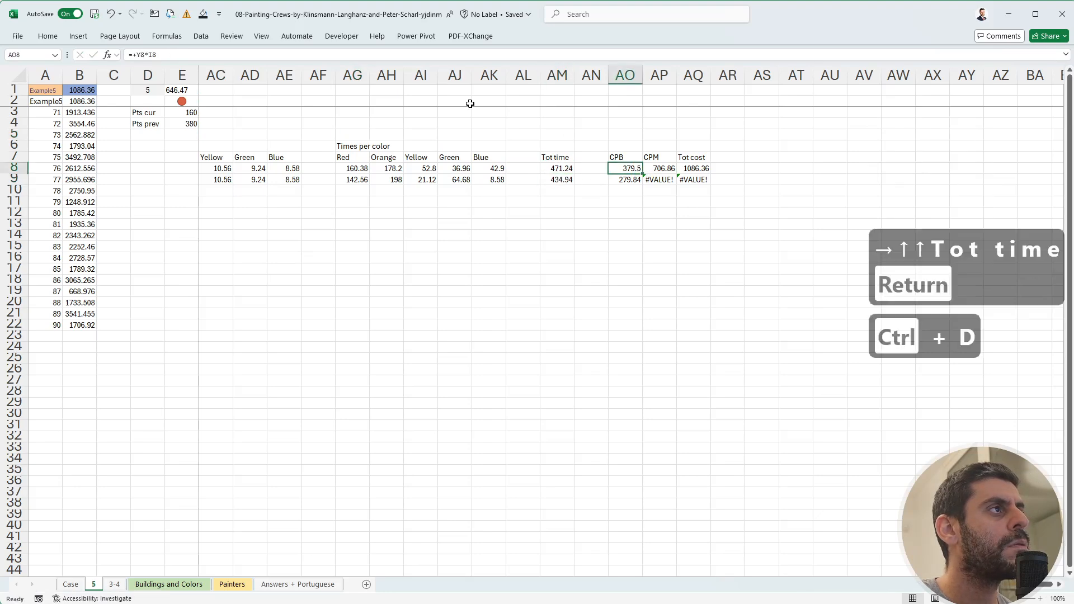
pyautogui.click(449, 51)
pyautogui.press('Escape')
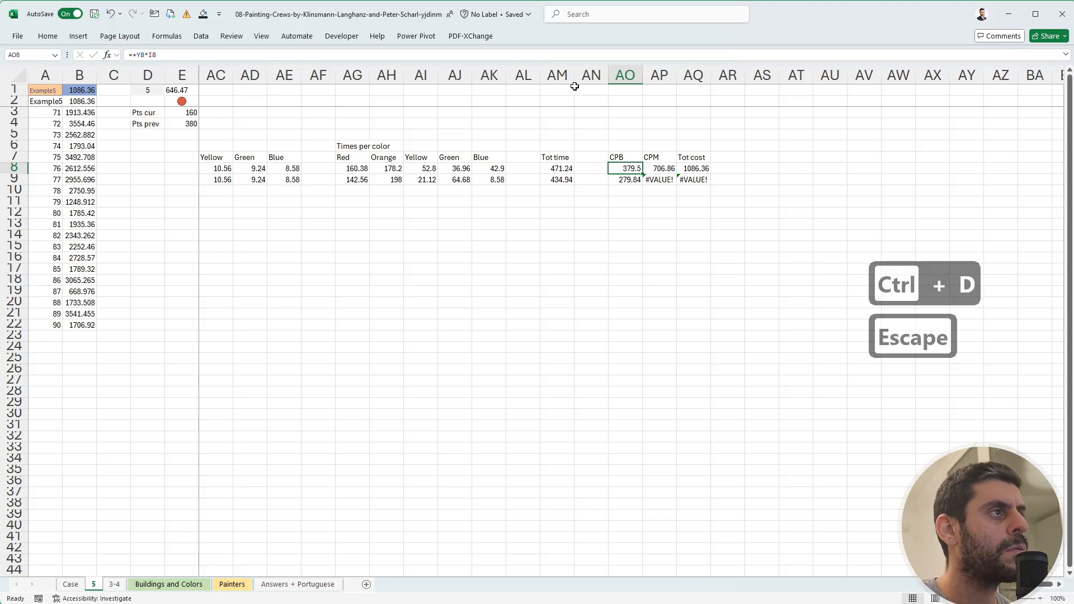
pyautogui.click(658, 167)
pyautogui.press('F2')
pyautogui.press('Escape')
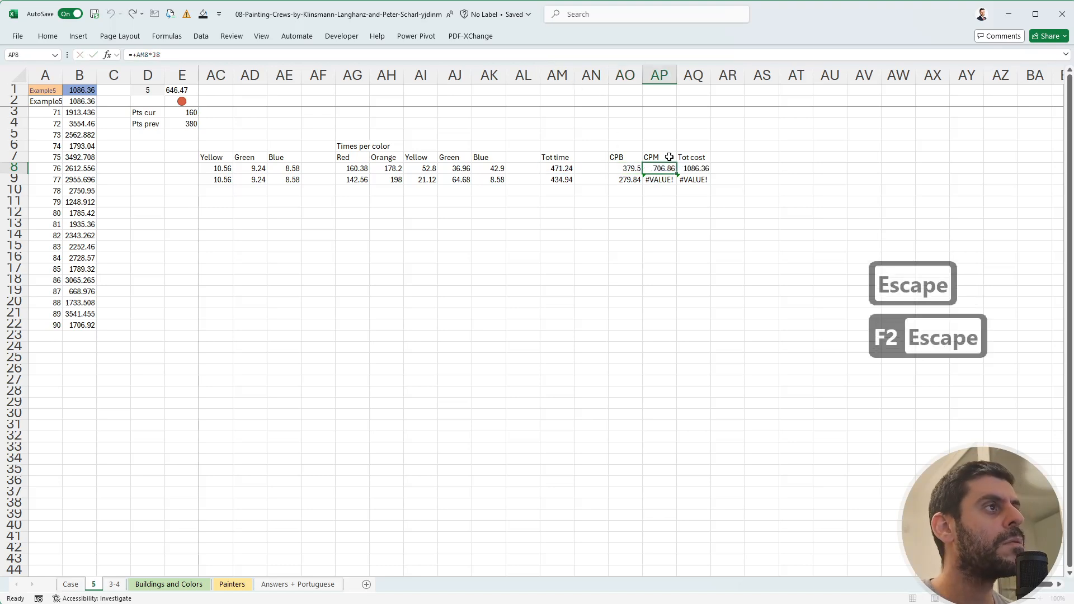
pyautogui.press('Down')
pyautogui.hotkey('ctrl', 'd')
pyautogui.press('Down')
# Enter the heading "Cost per block color" in AS6.
pyautogui.press('Up')
pyautogui.press('Up')
pyautogui.press('Right')
pyautogui.press('Right')
pyautogui.press('Right')
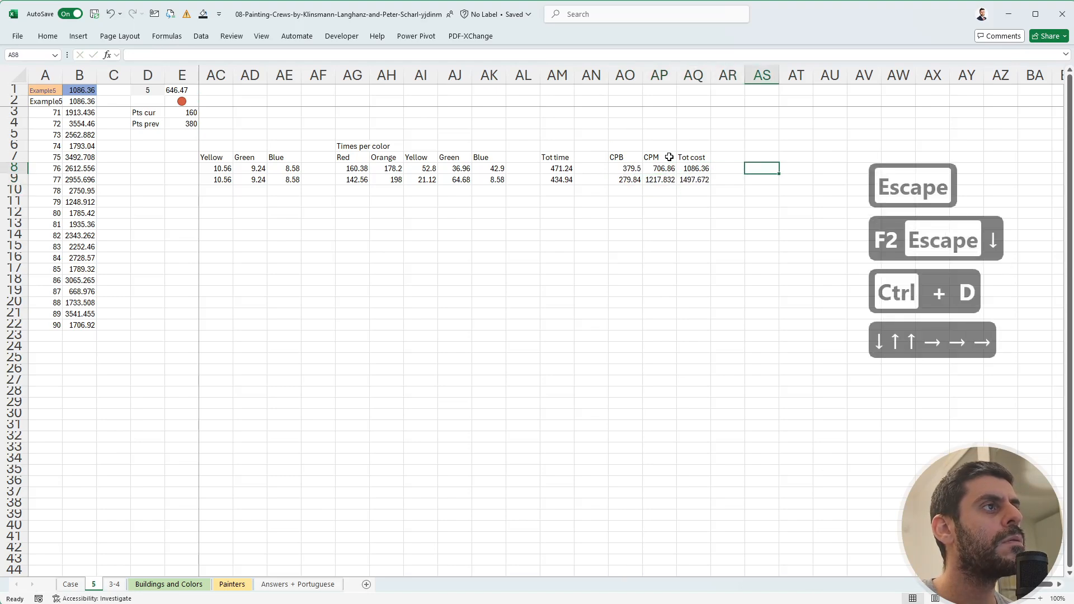
pyautogui.press('Up')
pyautogui.press('Up')
pyautogui.write('Cos')
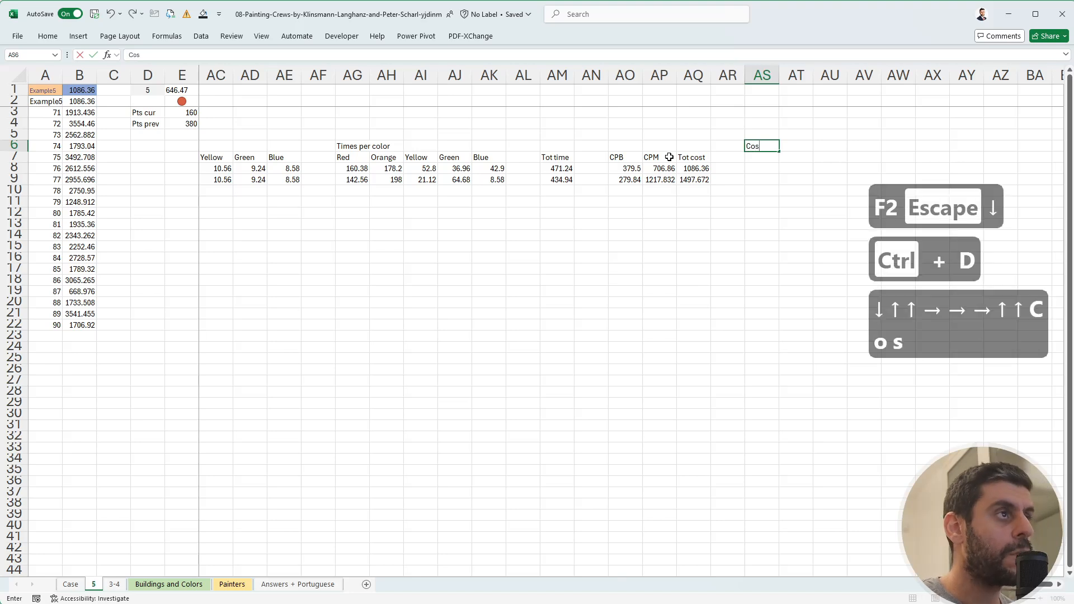
pyautogui.write('t per block color')
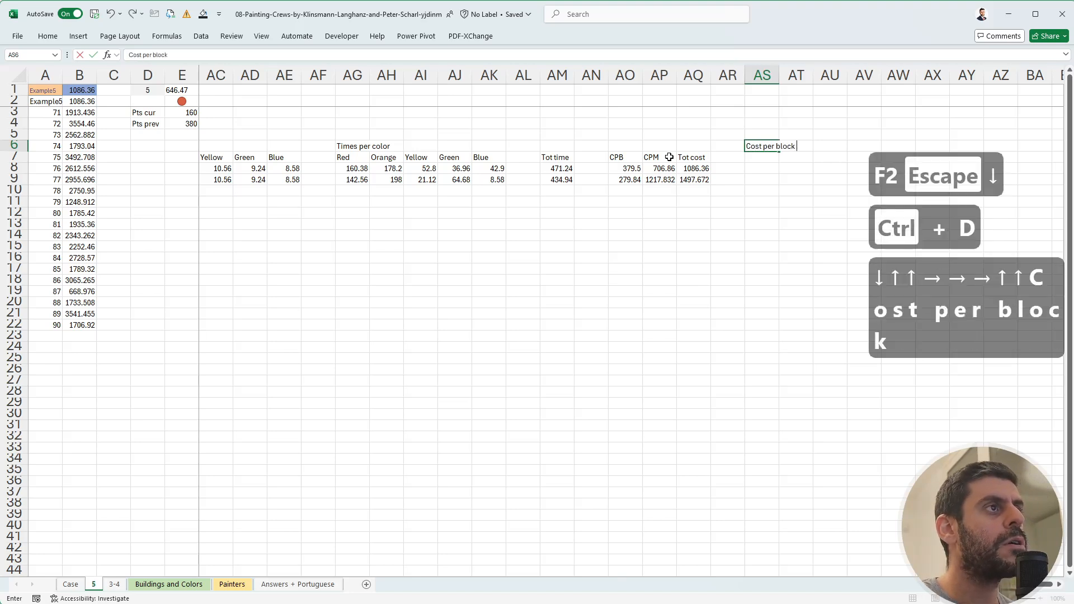
pyautogui.press('Return')
pyautogui.press('Down')
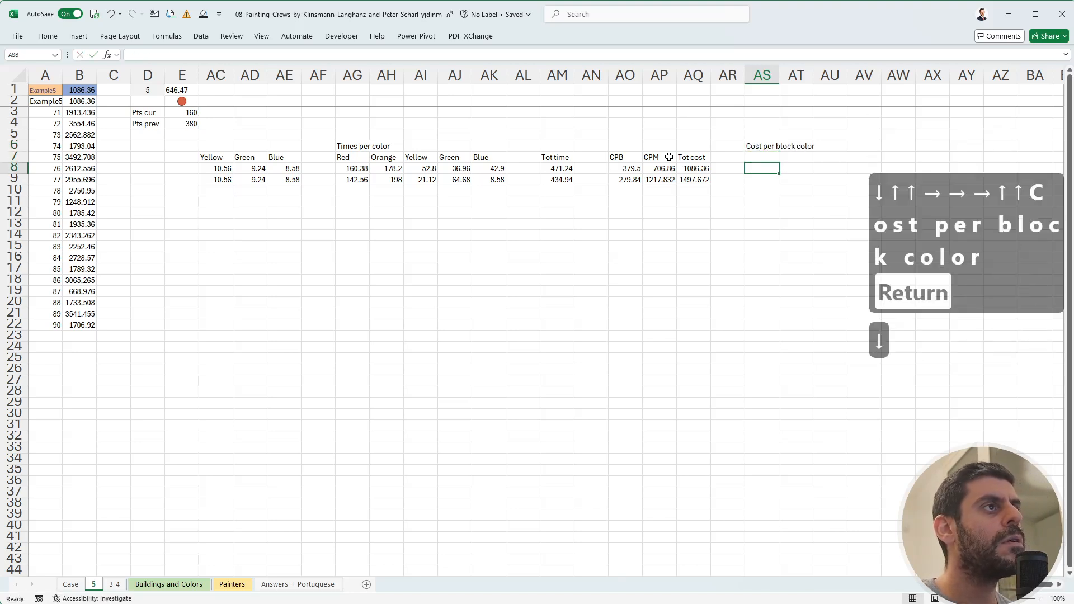
# Enter the formula +K8:O8*J8 in AS8, multiplying the first painter's color times by the cost per minute.
pyautogui.write('+')
pyautogui.press('Left')
pyautogui.press('Left')
pyautogui.press('Left')
pyautogui.press('Left')
pyautogui.press('Left')
pyautogui.press('Left')
pyautogui.press('Left')
pyautogui.press('Left')
pyautogui.press('Left')
pyautogui.press('Left')
pyautogui.press('Left')
pyautogui.press('Left')
pyautogui.press('Left')
pyautogui.press('Left')
pyautogui.press('Left')
pyautogui.press('Left')
pyautogui.press('Left')
pyautogui.press('Left')
pyautogui.press('Left')
pyautogui.press('Left')
pyautogui.press('Left')
pyautogui.press('Left')
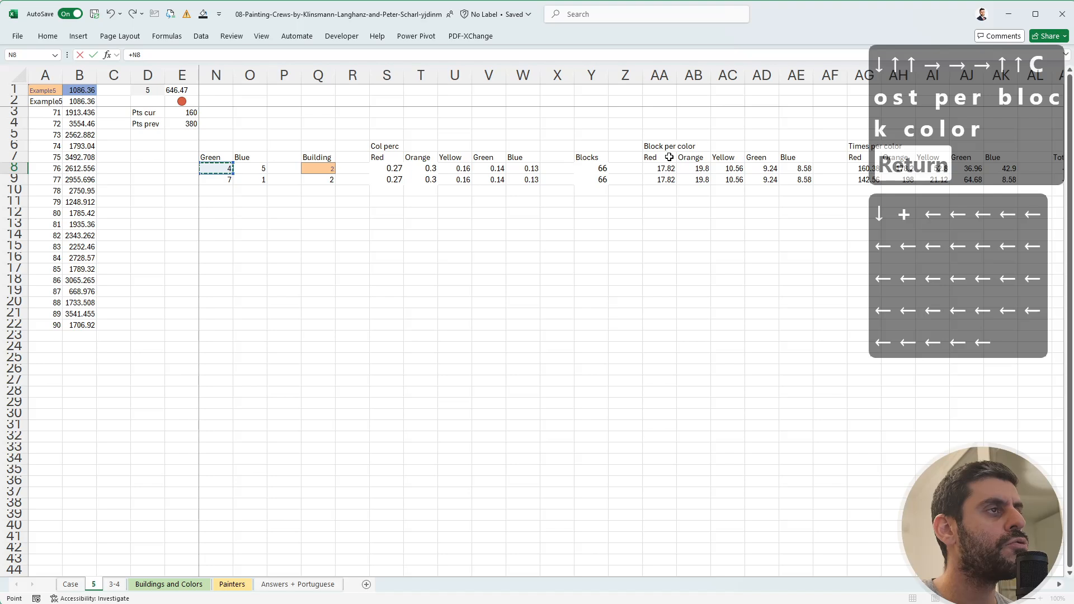
pyautogui.press('Left')
pyautogui.press('Left')
pyautogui.press('Left')
pyautogui.press('Left')
pyautogui.press('Left')
pyautogui.press('Left')
pyautogui.press('Left')
pyautogui.press('Left')
pyautogui.press('Left')
pyautogui.press('Left')
pyautogui.press('Left')
pyautogui.press('Left')
pyautogui.press('Left')
pyautogui.press('Left')
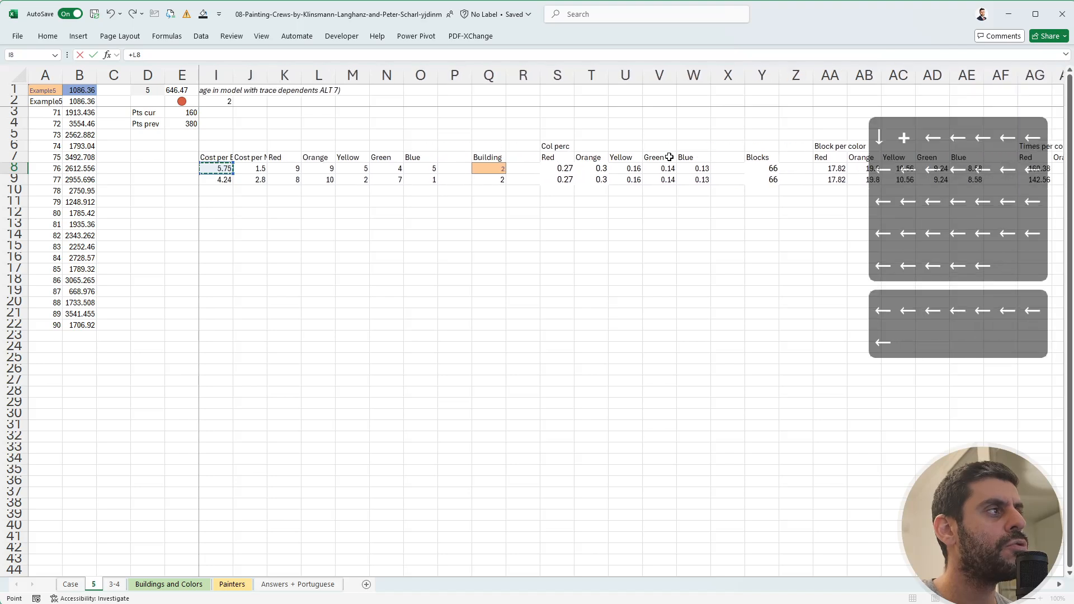
pyautogui.press('Right')
pyautogui.press('Right')
pyautogui.press('Right')
pyautogui.press('Right')
pyautogui.press('Right')
pyautogui.press('Right')
pyautogui.press('Right')
pyautogui.press('Right')
pyautogui.press('Right')
pyautogui.press('Right')
pyautogui.press('Right')
pyautogui.press('Left')
pyautogui.hotkey('shift', 'Right')
pyautogui.hotkey('shift', 'Right')
pyautogui.hotkey('shift', 'Right')
pyautogui.hotkey('shift', 'Right')
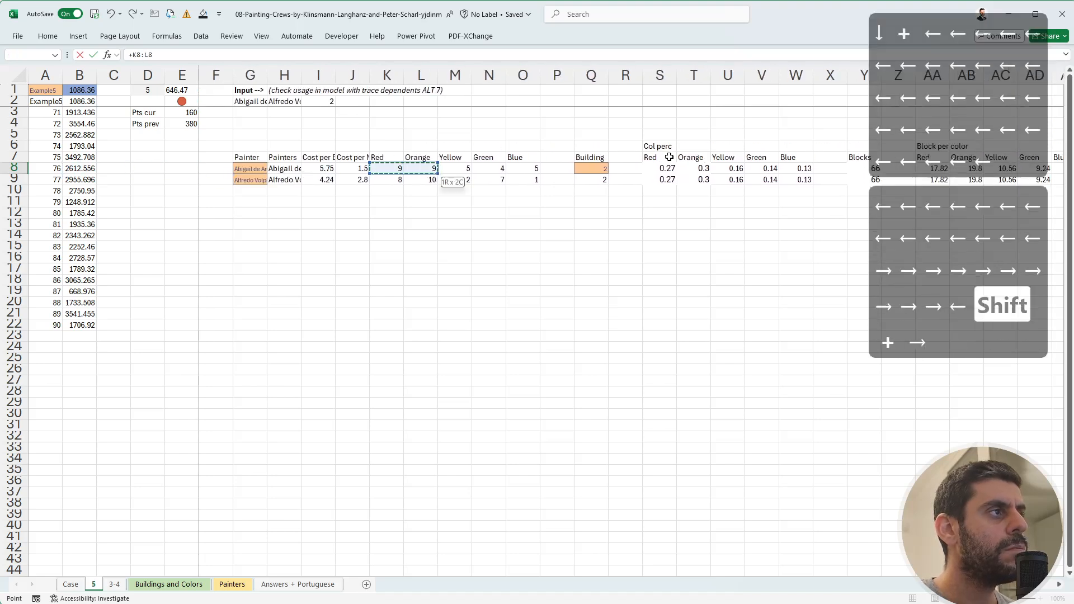
pyautogui.write('*')
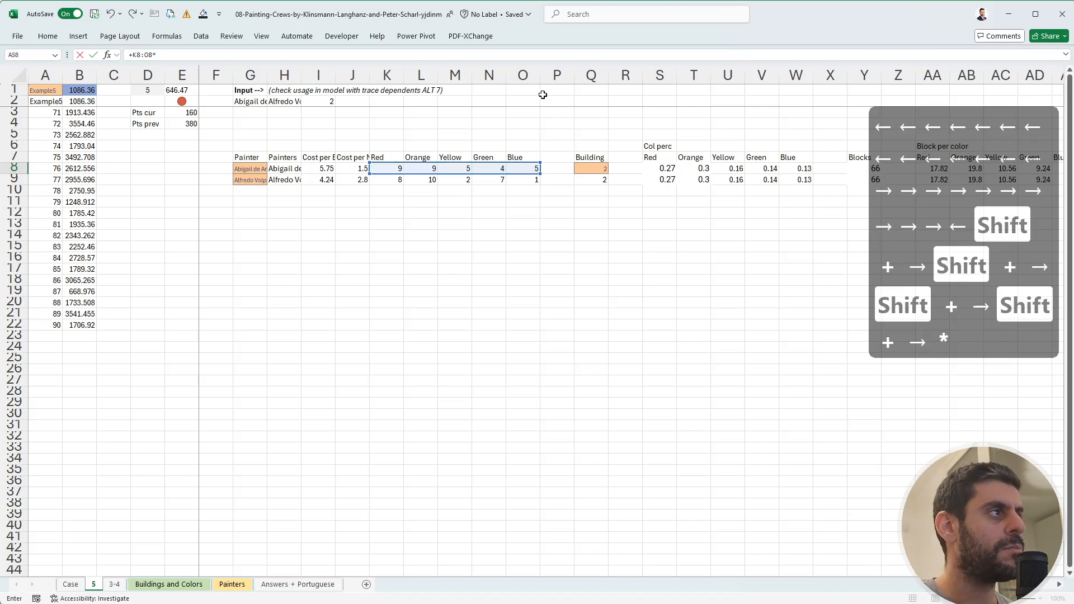
pyautogui.click(363, 168)
pyautogui.press('Return')
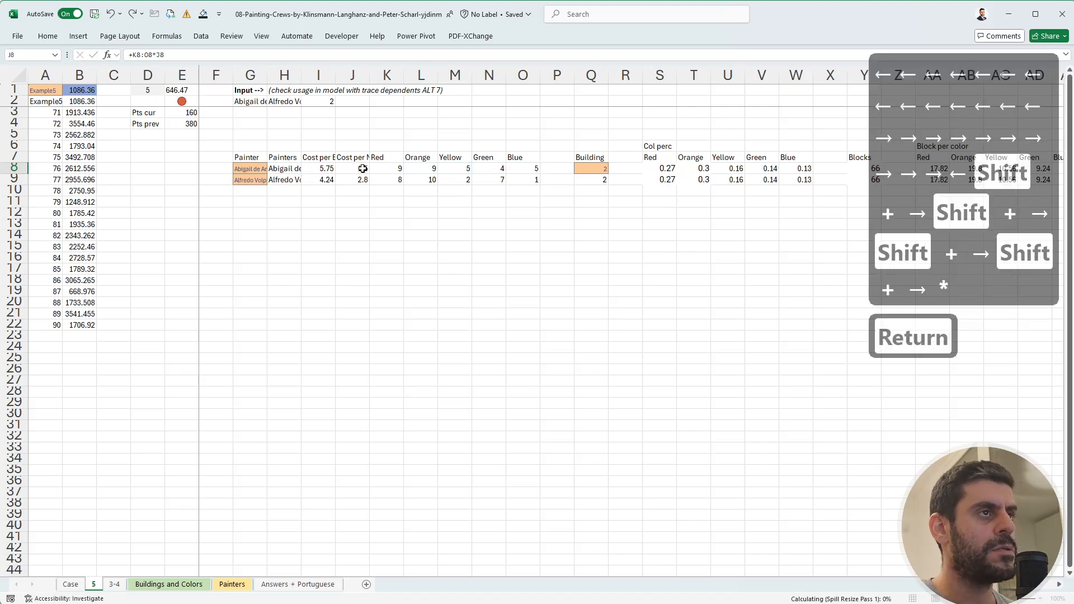
# Fill the cost per block color formula down from AS8 into AS9 for the second painter.
pyautogui.press('Right')
pyautogui.press('Right')
pyautogui.press('Right')
pyautogui.press('Right')
pyautogui.press('Left')
pyautogui.press('Left')
pyautogui.press('Left')
pyautogui.press('Left')
pyautogui.hotkey('ctrl', 'd')
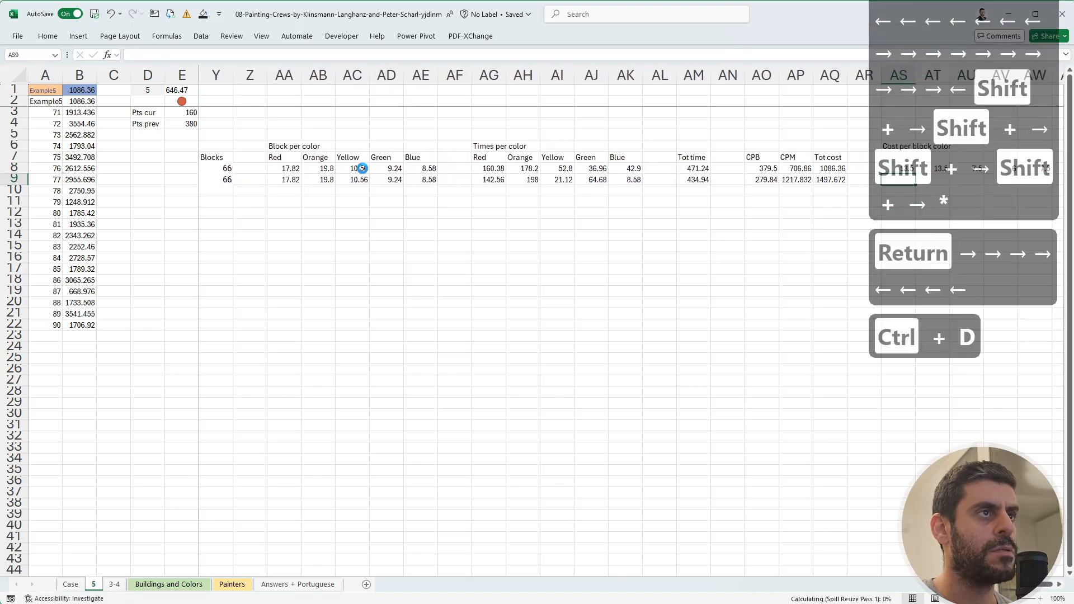
# Link the headings in AS7 to the color headings of the Times per color table, AG7:AK7.
pyautogui.press('Up')
pyautogui.press('Up')
pyautogui.write('+')
pyautogui.hotkey('ctrl', 'Left')
pyautogui.hotkey('ctrl', 'Left')
pyautogui.hotkey('ctrl', 'Left')
pyautogui.hotkey('ctrl', 'Left')
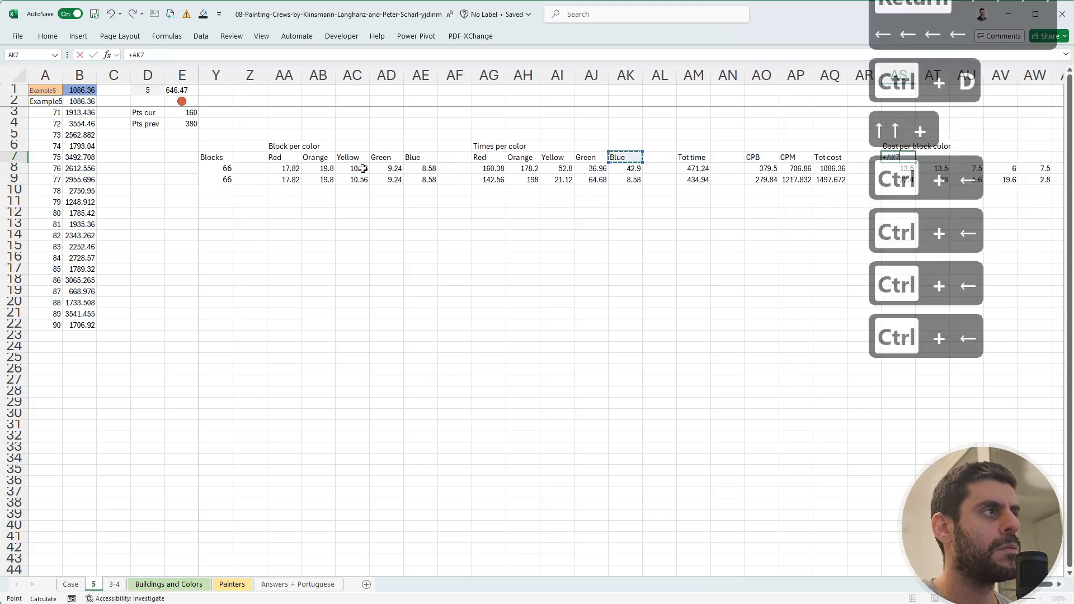
pyautogui.hotkey('ctrl', 'Left')
pyautogui.hotkey('ctrl', 'shift', 'Right')
pyautogui.press('Return')
# Review the model from the painter inputs through the blocks, times and total cost to the cost per block color.
pyautogui.press('Right')
pyautogui.press('Right')
pyautogui.press('Right')
pyautogui.press('Right')
pyautogui.press('Right')
pyautogui.press('Right')
pyautogui.press('Right')
pyautogui.press('Right')
pyautogui.press('Right')
pyautogui.press('Right')
pyautogui.press('Right')
pyautogui.press('Right')
pyautogui.press('Right')
pyautogui.press('Right')
pyautogui.press('Right')
pyautogui.press('Right')
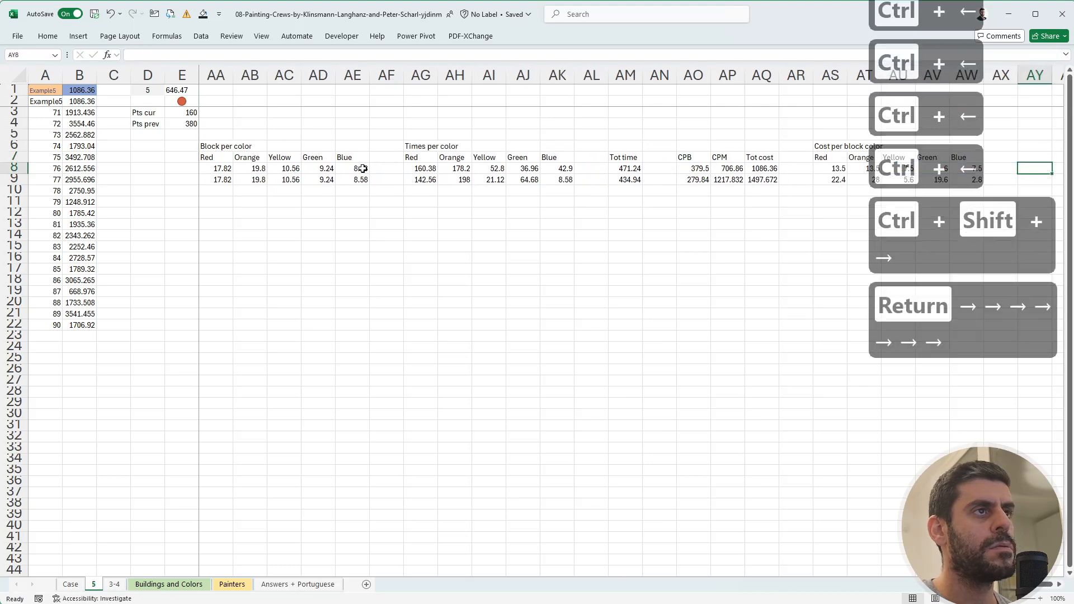
pyautogui.press('Left')
pyautogui.press('Left')
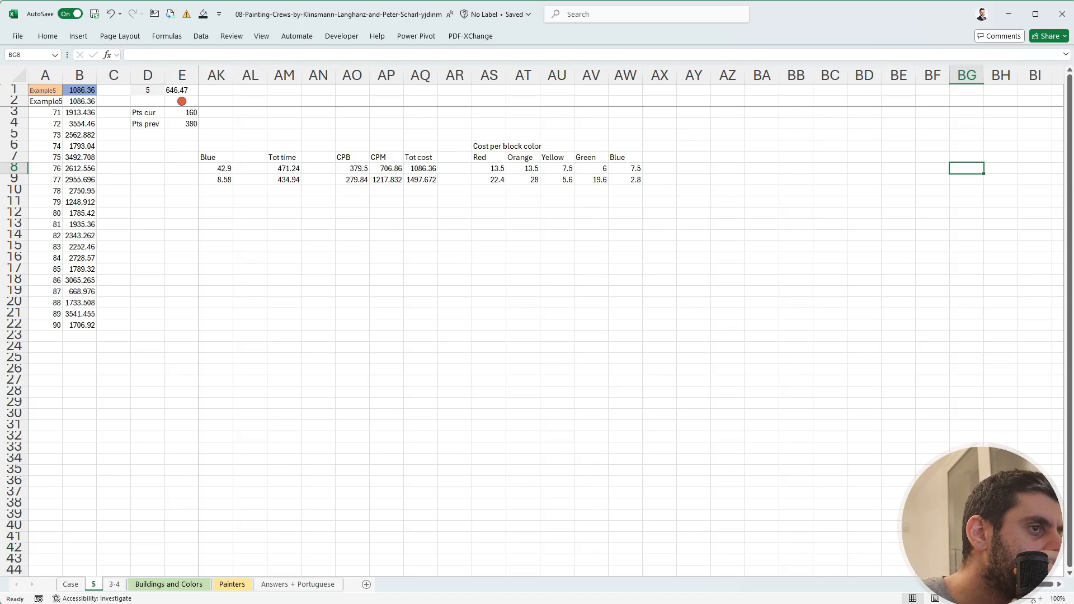
pyautogui.moveTo(1031, 587); pyautogui.dragTo(993, 586)
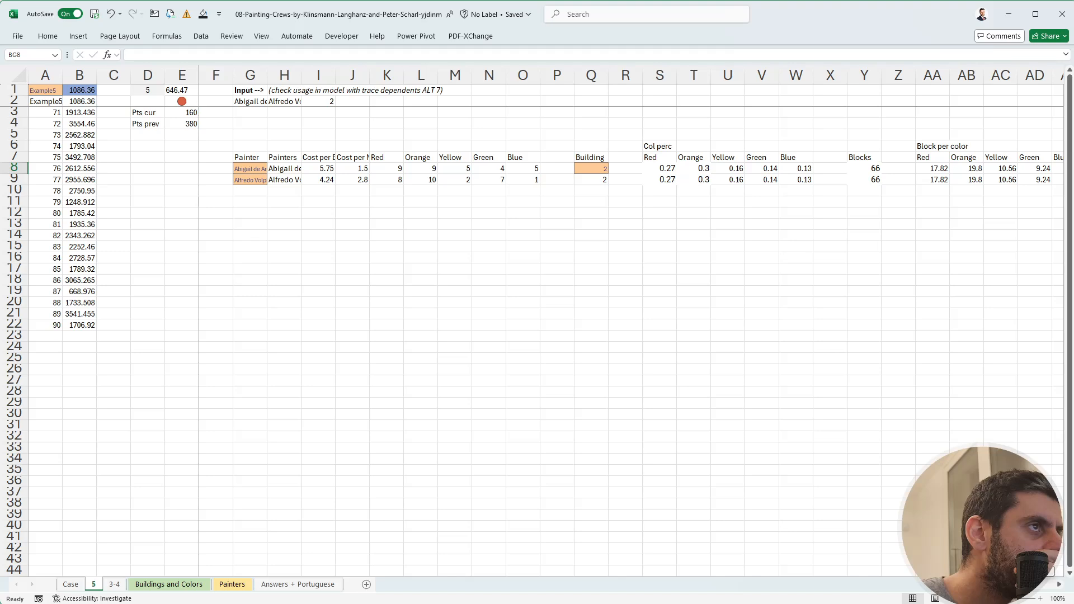
pyautogui.hscroll(8, 631, 330)
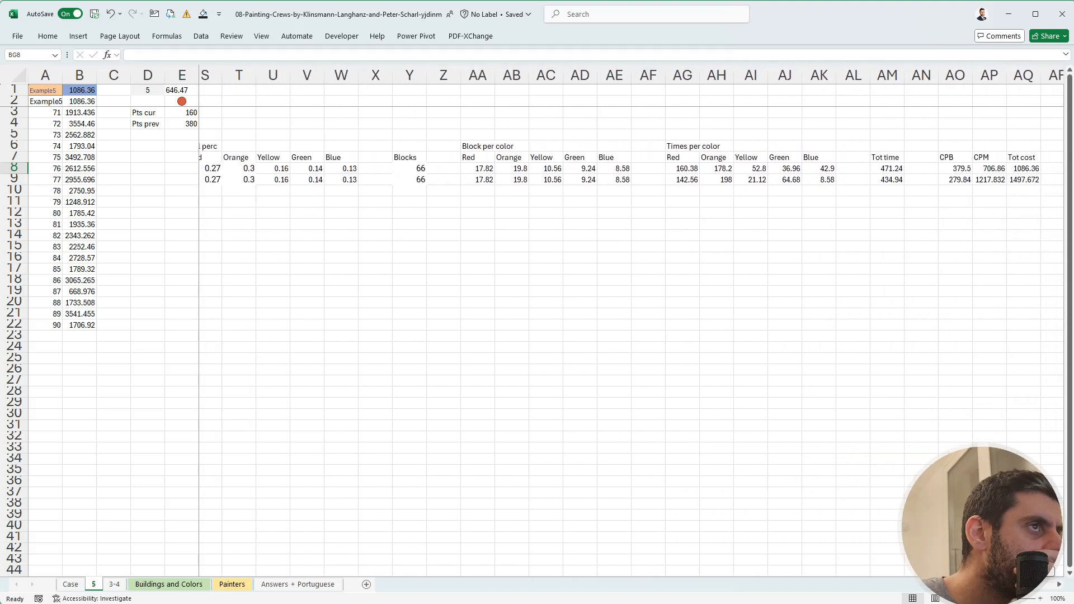
pyautogui.hscroll(1, 631, 322)
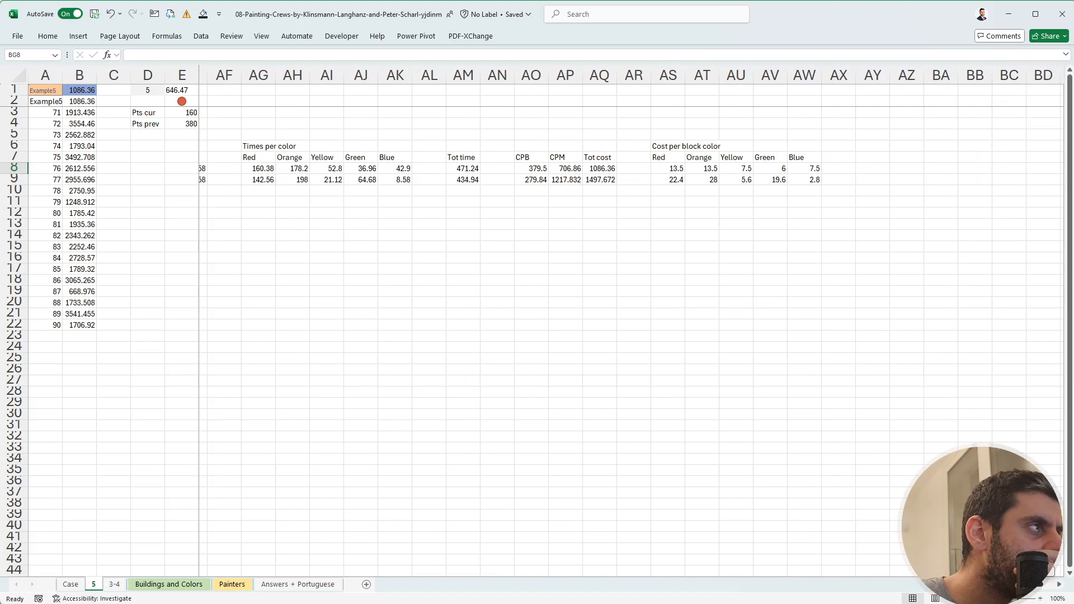
pyautogui.hscroll(-3, 631, 323)
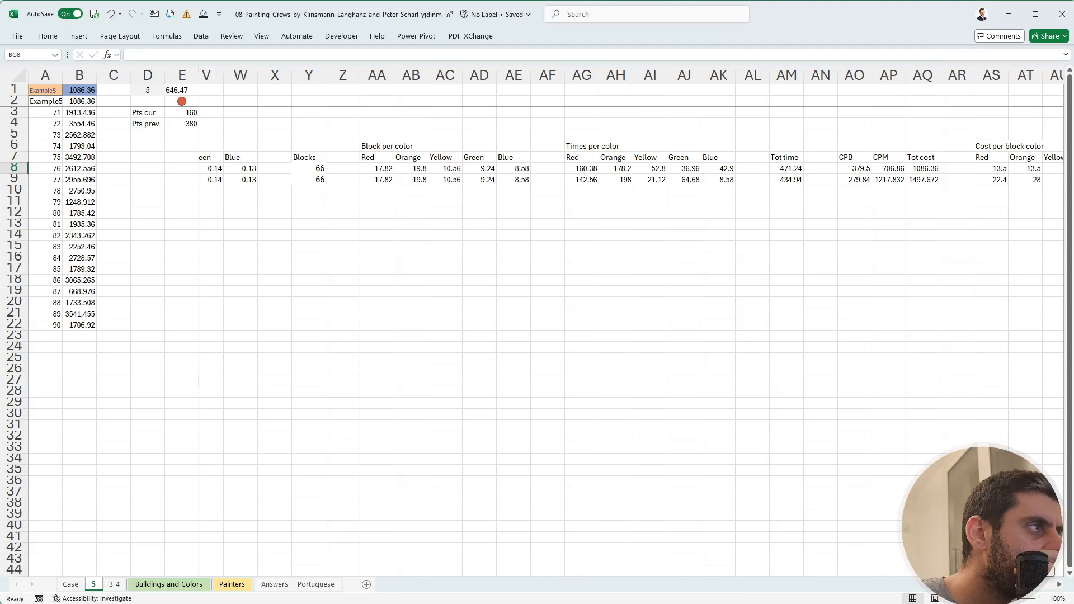
pyautogui.hscroll(3, 631, 323)
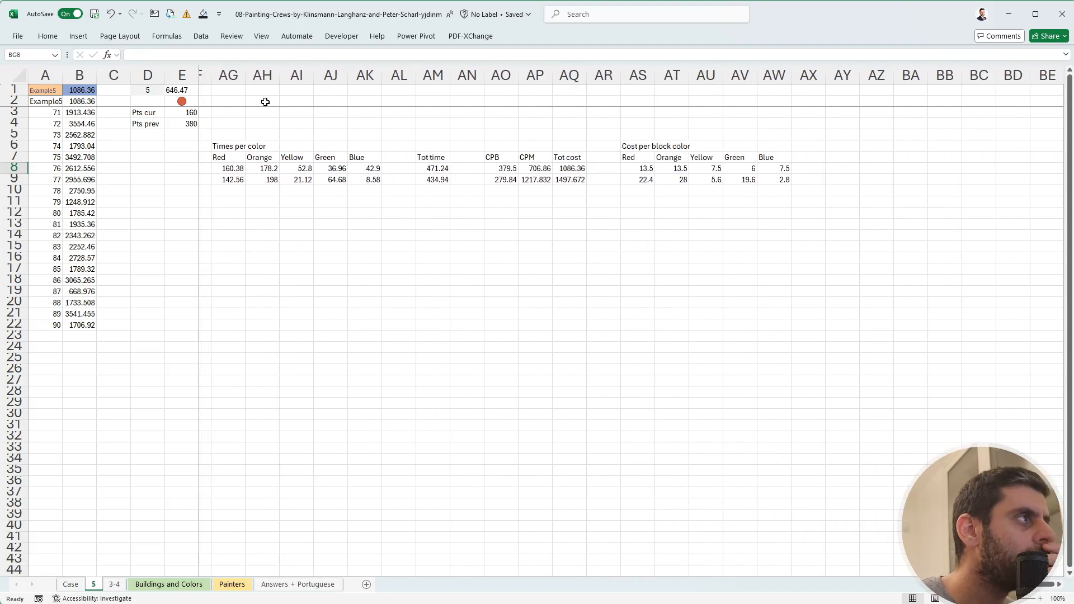
# Copy the Times per color table AG6:AK9 to AY6 and rename the copy's heading "Times per color eco".
pyautogui.moveTo(226, 146); pyautogui.dragTo(374, 180)
pyautogui.hotkey('ctrl', 'c')
pyautogui.click(842, 144)
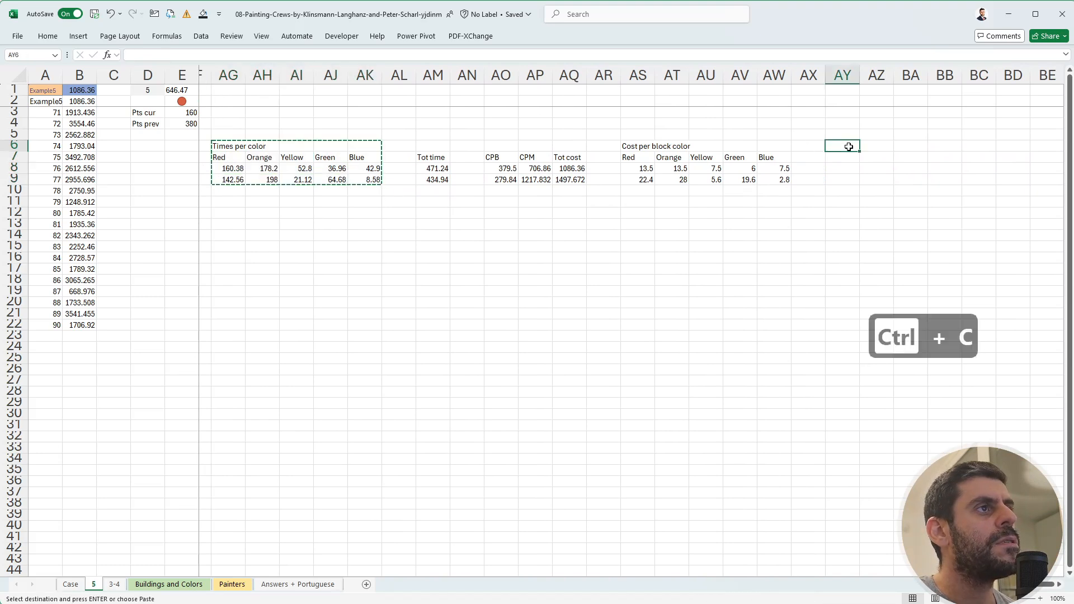
pyautogui.hotkey('ctrl', 'v')
pyautogui.press('Escape')
pyautogui.click(843, 144)
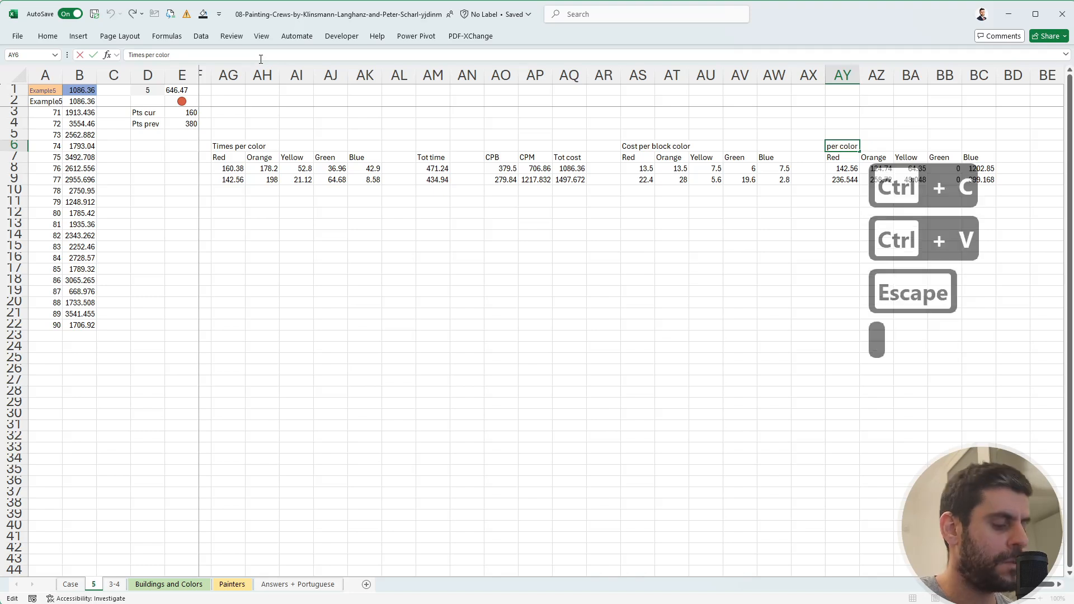
pyautogui.write('eco')
pyautogui.press('Return')
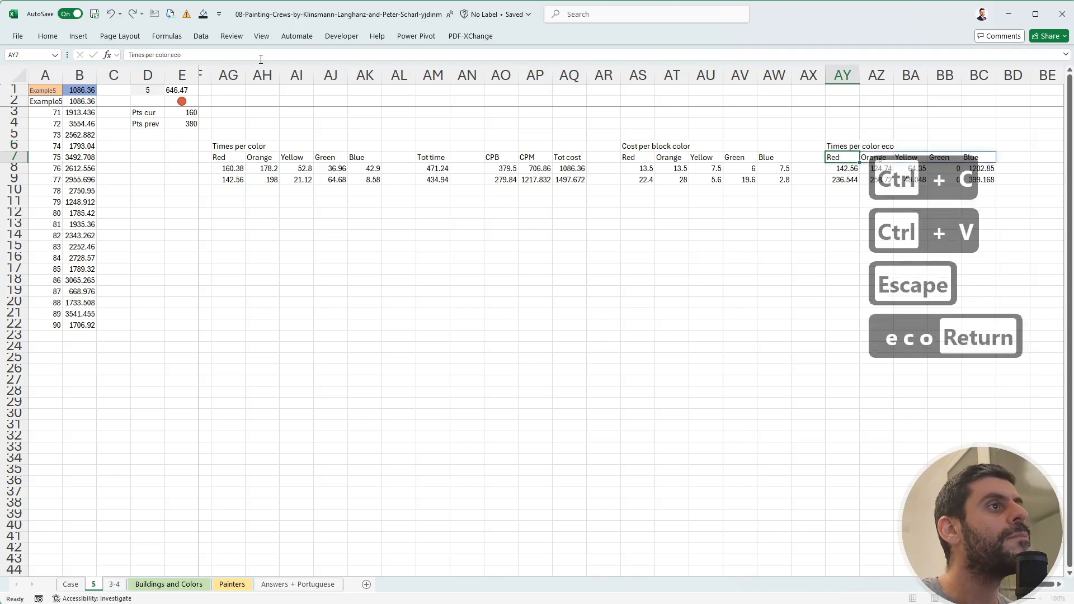
# Check the references of the copied formula in AY8 and clear the formulas in AY8:AY9.
pyautogui.press('Down')
pyautogui.press('Down')
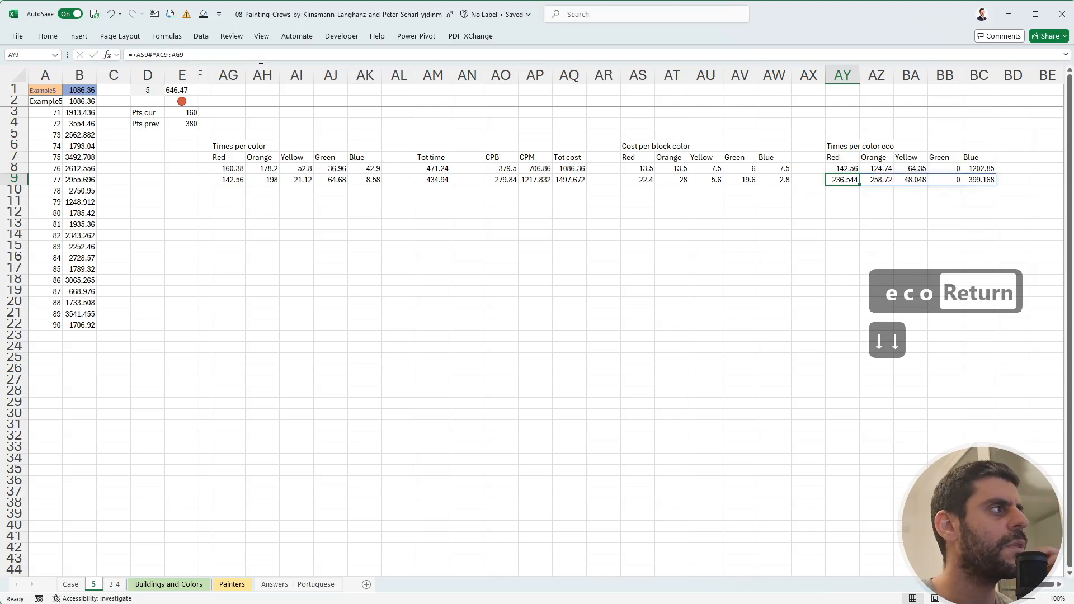
pyautogui.press('Up')
pyautogui.press('F2')
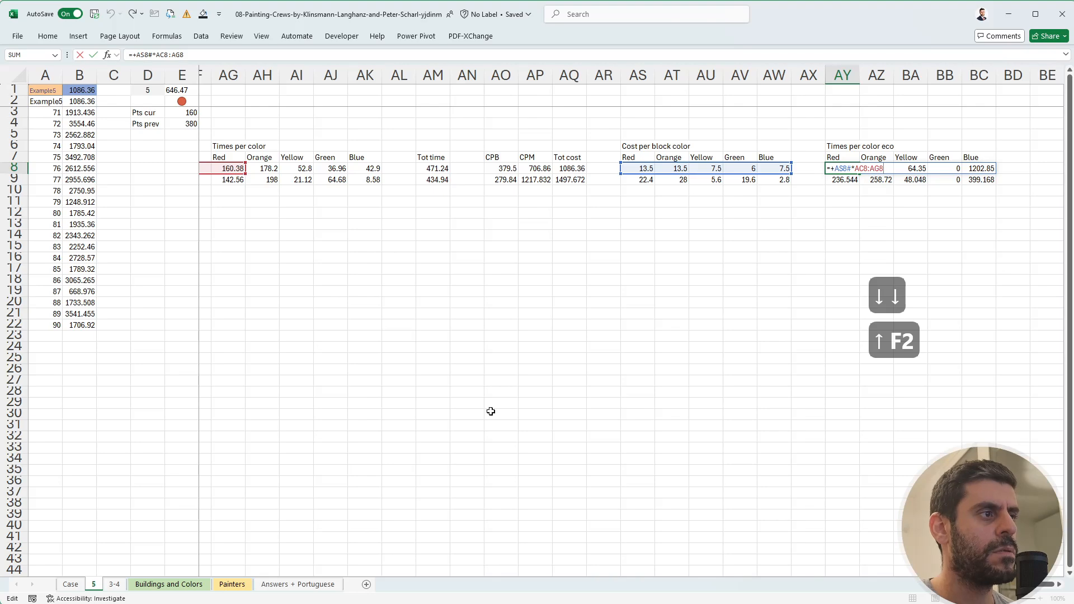
pyautogui.hscroll(-9, 631, 320)
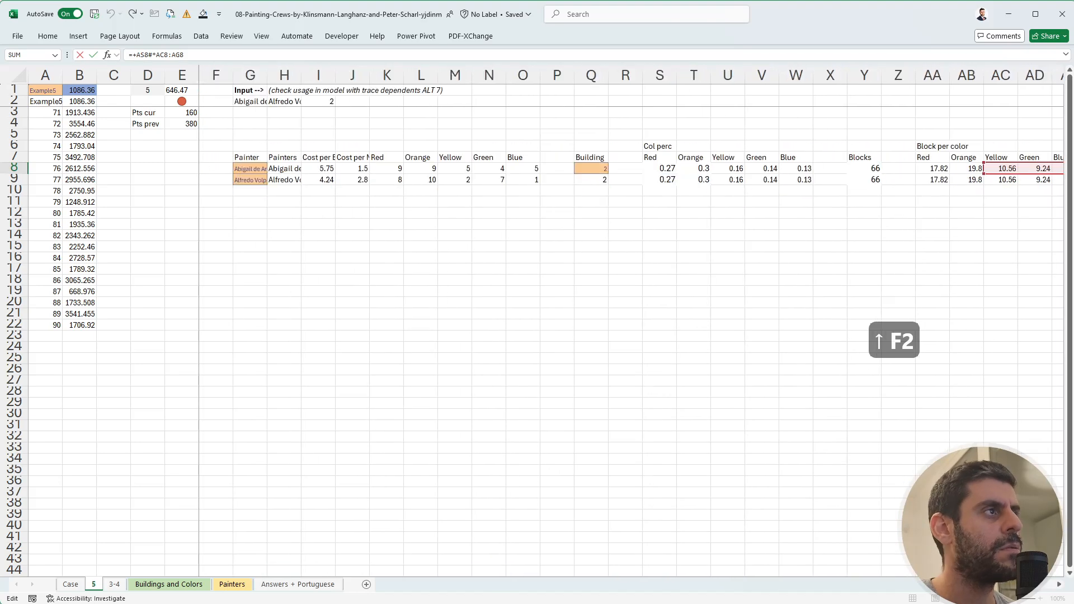
pyautogui.hscroll(9, 631, 322)
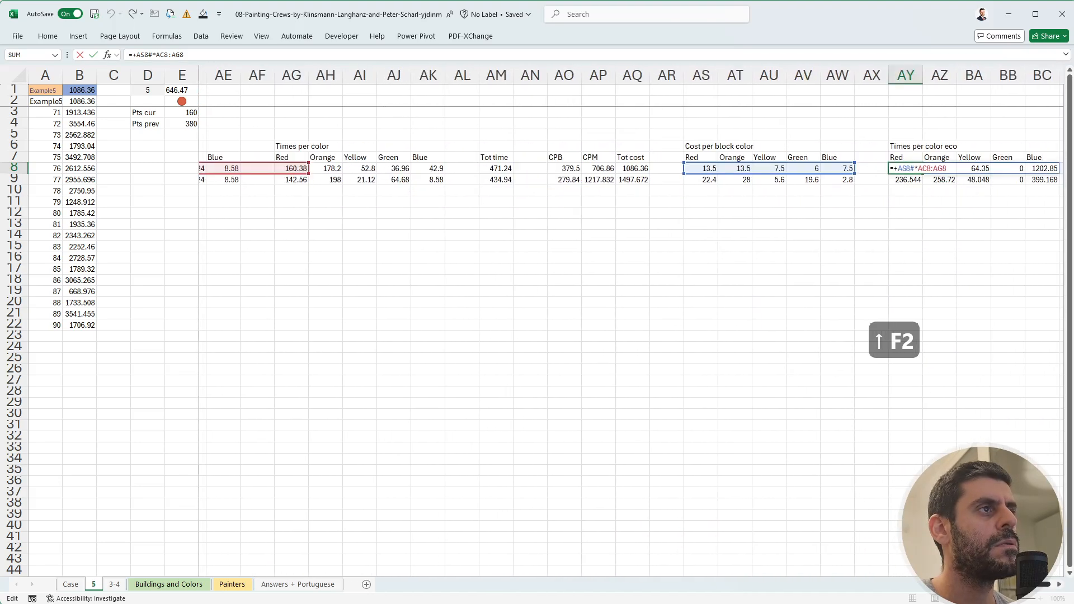
pyautogui.press('Escape')
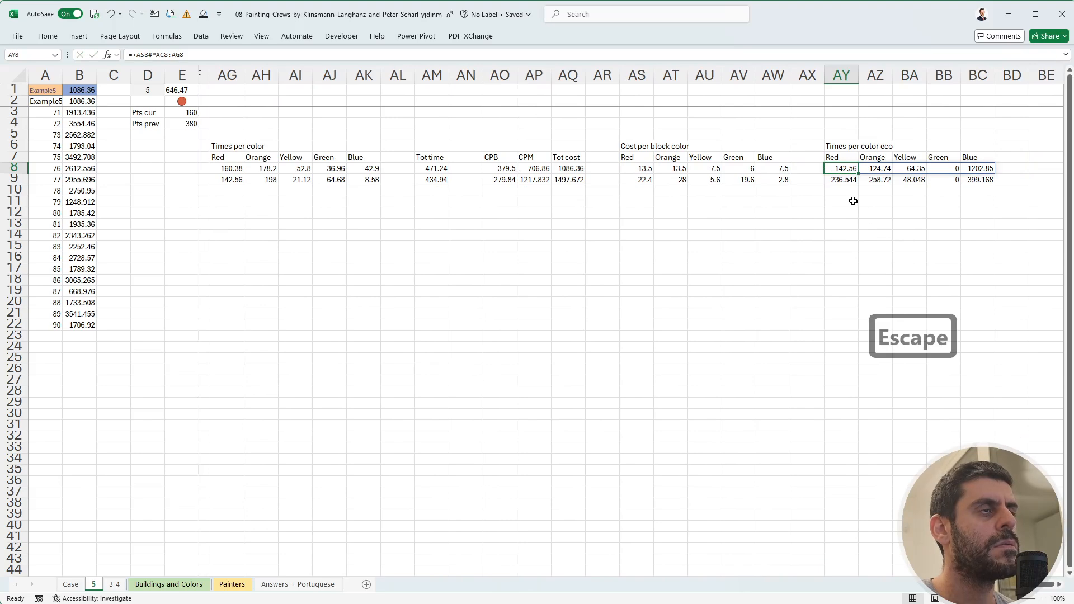
pyautogui.hotkey('shift', 'Down')
pyautogui.press('Delete')
# Begin an IF formula in AY8 testing whether AS8 equals MIN(AS$8:AS$9), with only the rows locked.
pyautogui.press('Up')
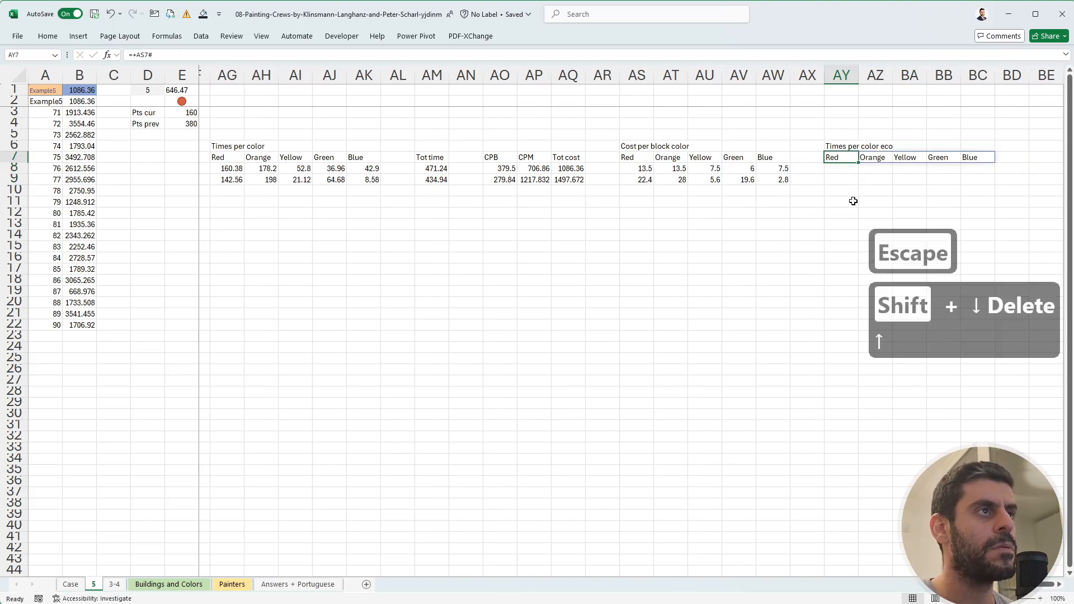
pyautogui.press('Down')
pyautogui.write('+if(')
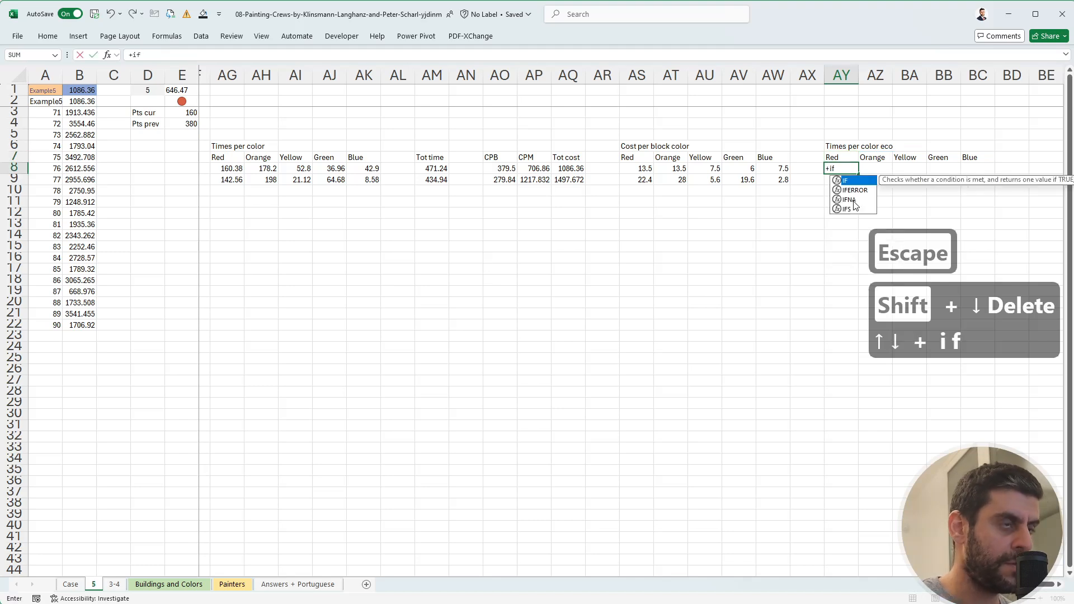
pyautogui.press('Left')
pyautogui.press('Left')
pyautogui.press('Left')
pyautogui.press('Left')
pyautogui.press('Left')
pyautogui.press('Left')
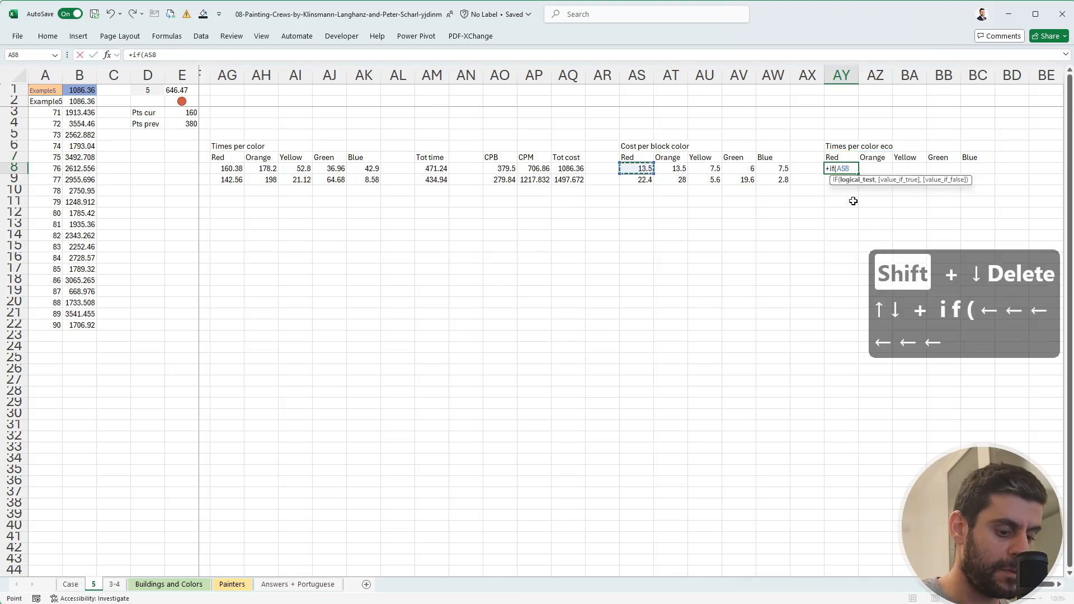
pyautogui.write('=min')
pyautogui.press('Tab')
pyautogui.press('Left')
pyautogui.press('Left')
pyautogui.press('Left')
pyautogui.press('Left')
pyautogui.press('Left')
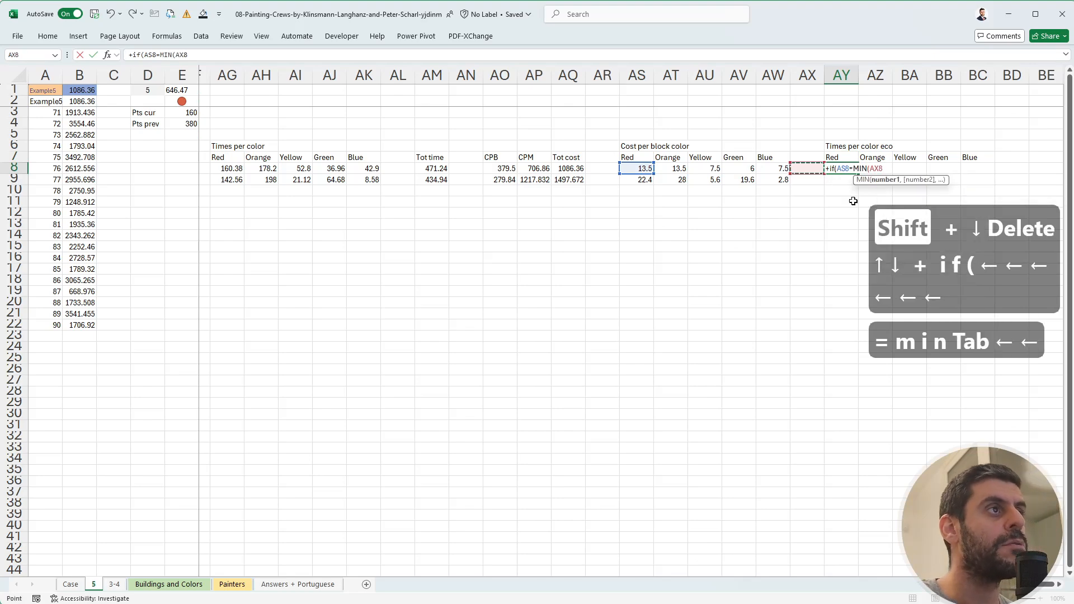
pyautogui.press('Left')
pyautogui.hotkey('shift', 'Down')
pyautogui.press('F4')
pyautogui.press('F4')
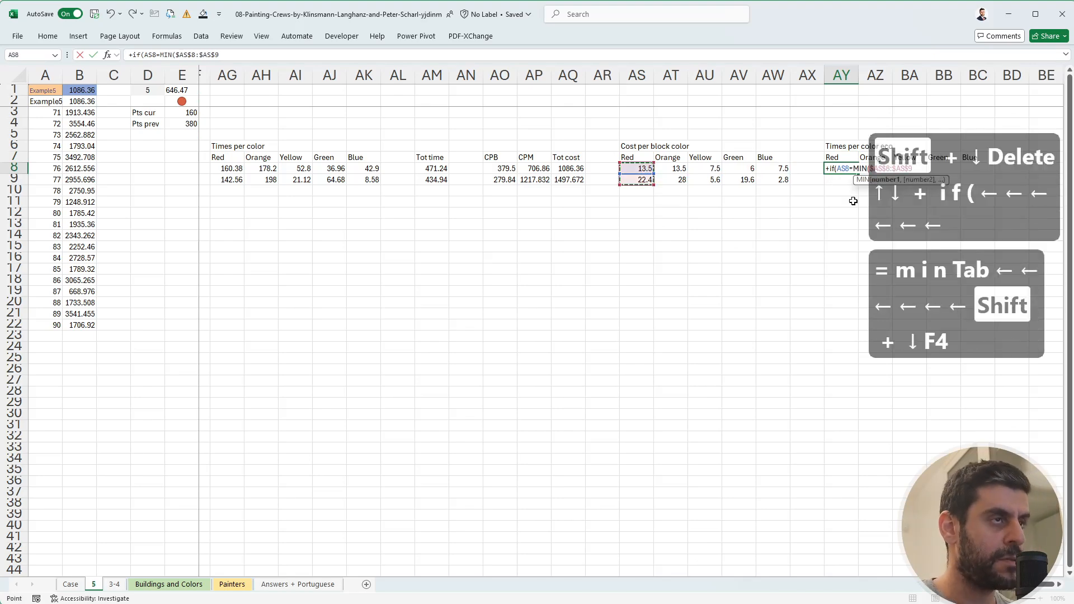
pyautogui.write('),')
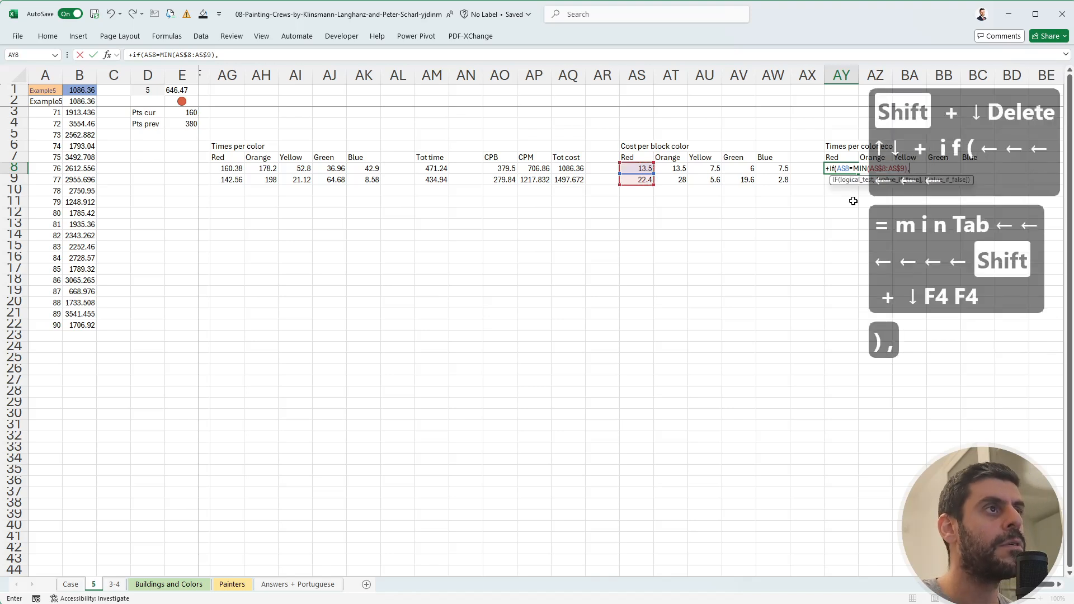
# Complete the IF arguments with AS8 when true and 0 when false, followed by a multiplication sign.
pyautogui.press('Left')
pyautogui.press('Left')
pyautogui.press('Left')
pyautogui.press('Left')
pyautogui.press('Left')
pyautogui.press('Left')
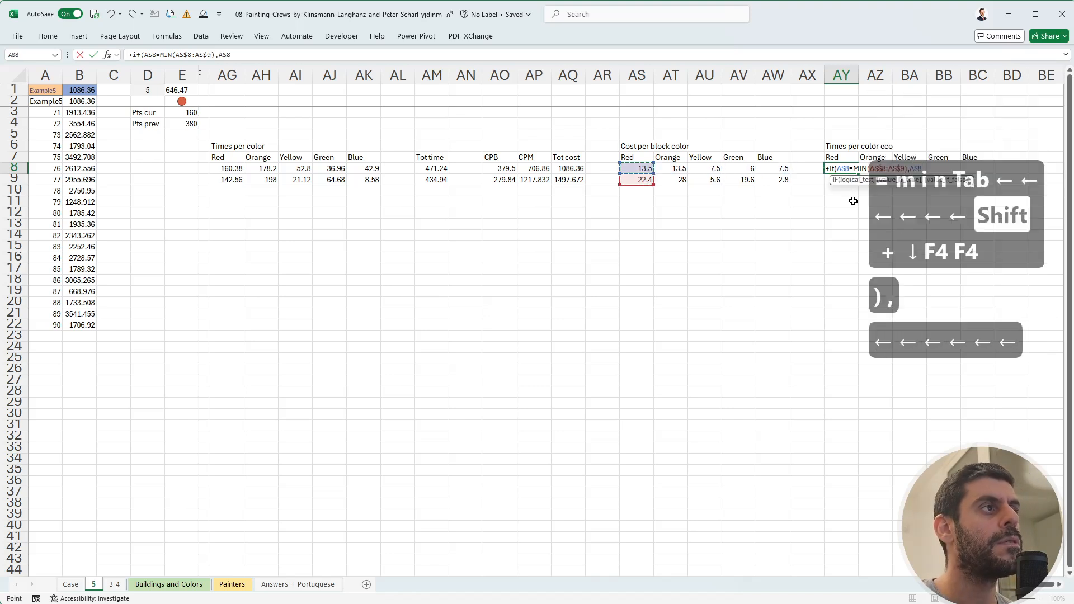
pyautogui.write(',')
pyautogui.write('0)*')
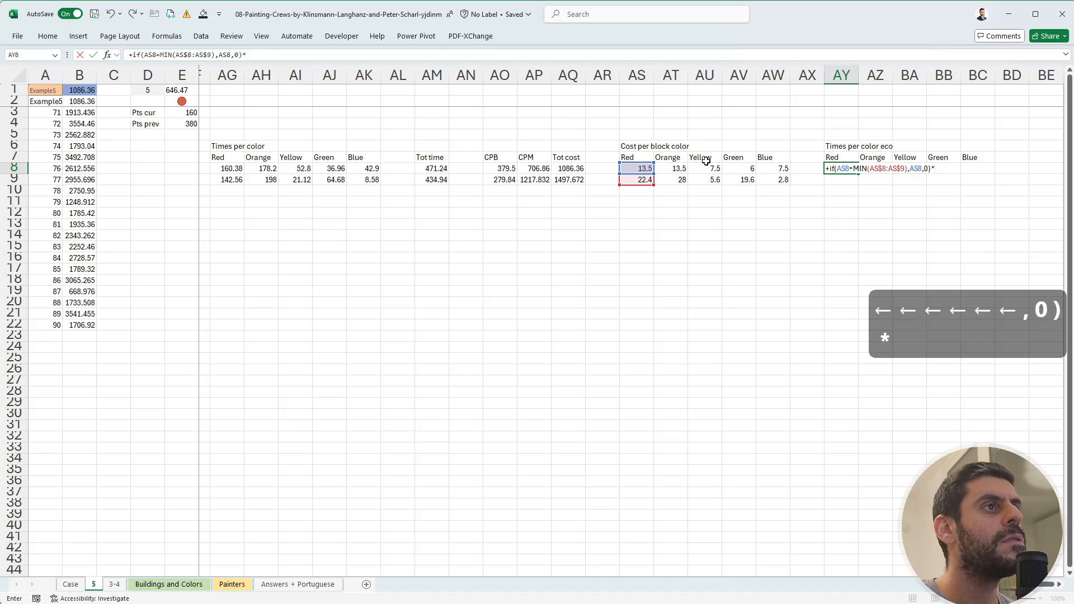
# Replace the true result with AG8 and remove the trailing multiplication, entering +IF(AS8=MIN(AS$8:AS$9),AG8,0) in AY8.
pyautogui.doubleClick(225, 54)
pyautogui.hscroll(-6, 631, 325)
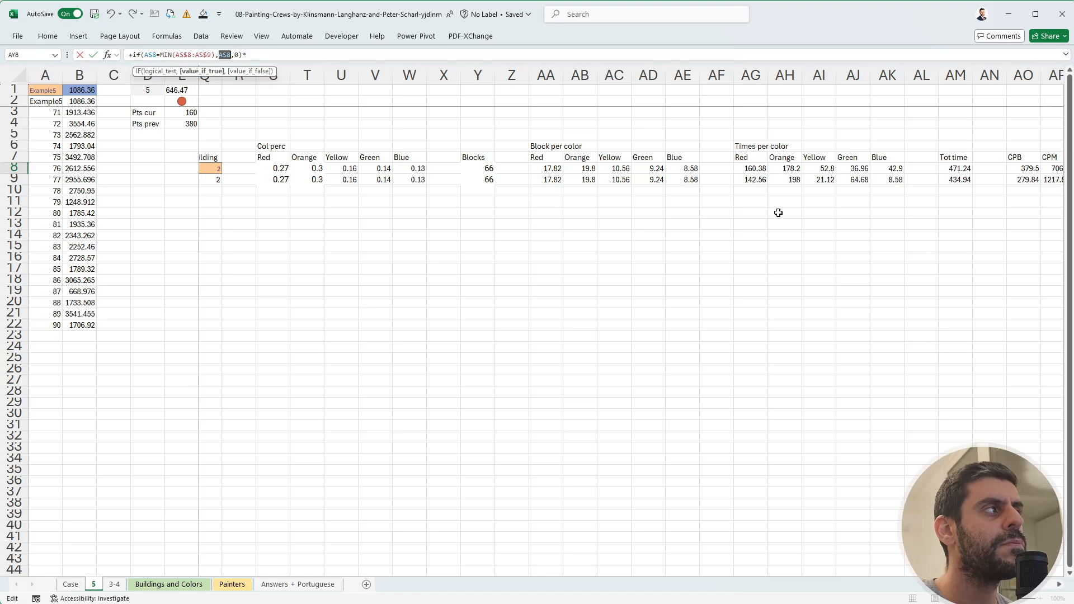
pyautogui.click(756, 168)
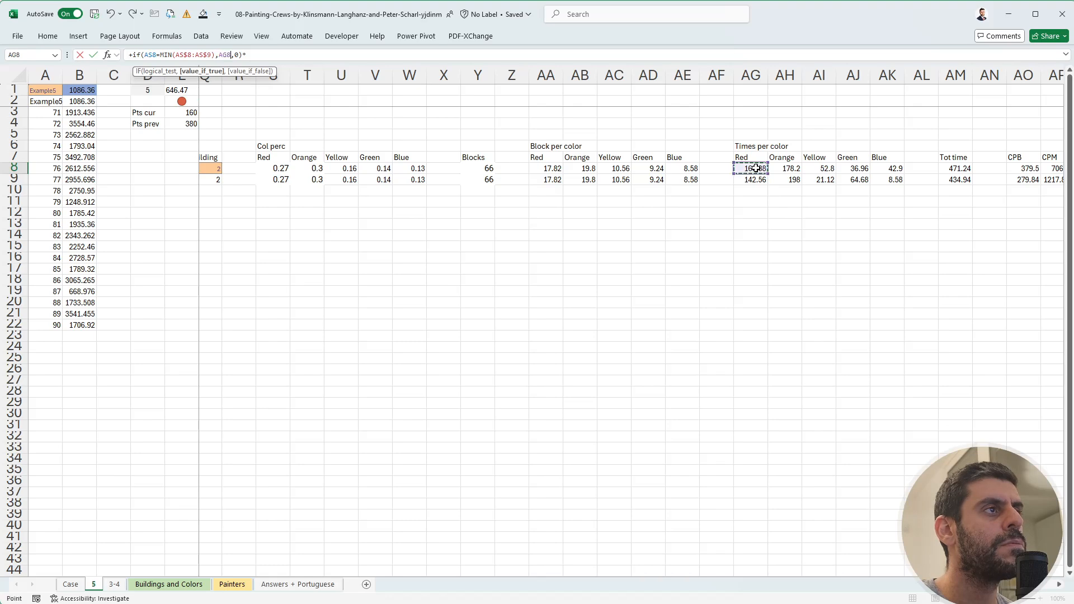
pyautogui.hscroll(5, 631, 321)
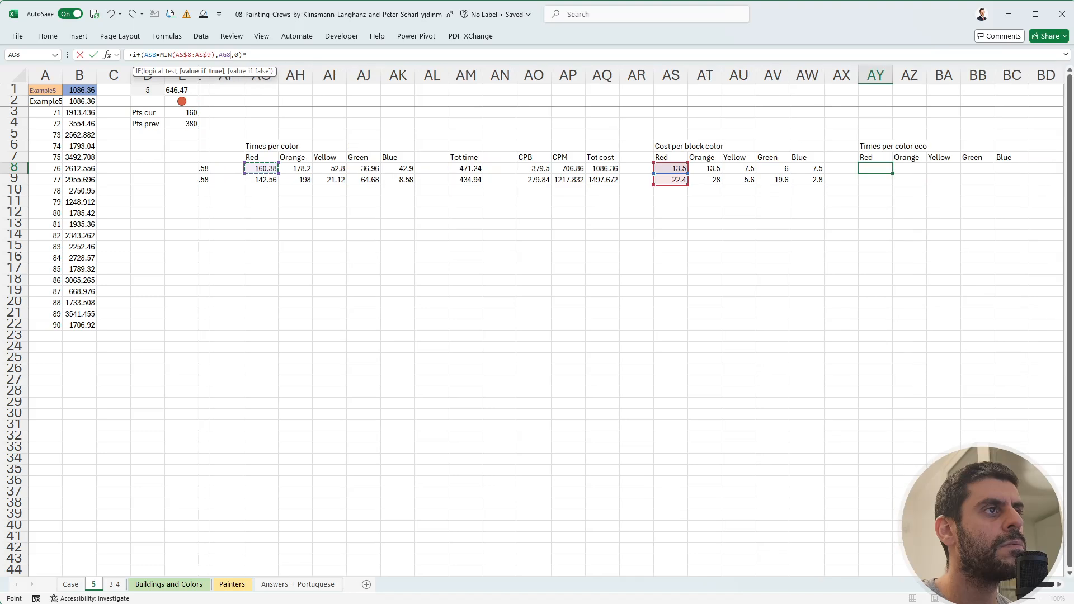
pyautogui.hscroll(-1, 631, 315)
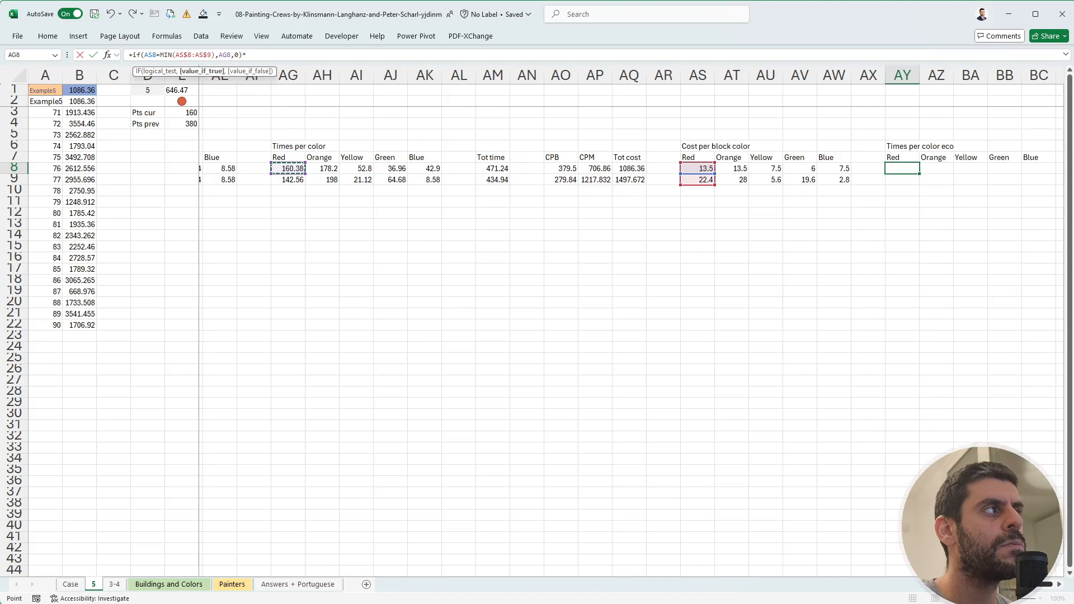
pyautogui.click(258, 56)
pyautogui.press('BackSpace')
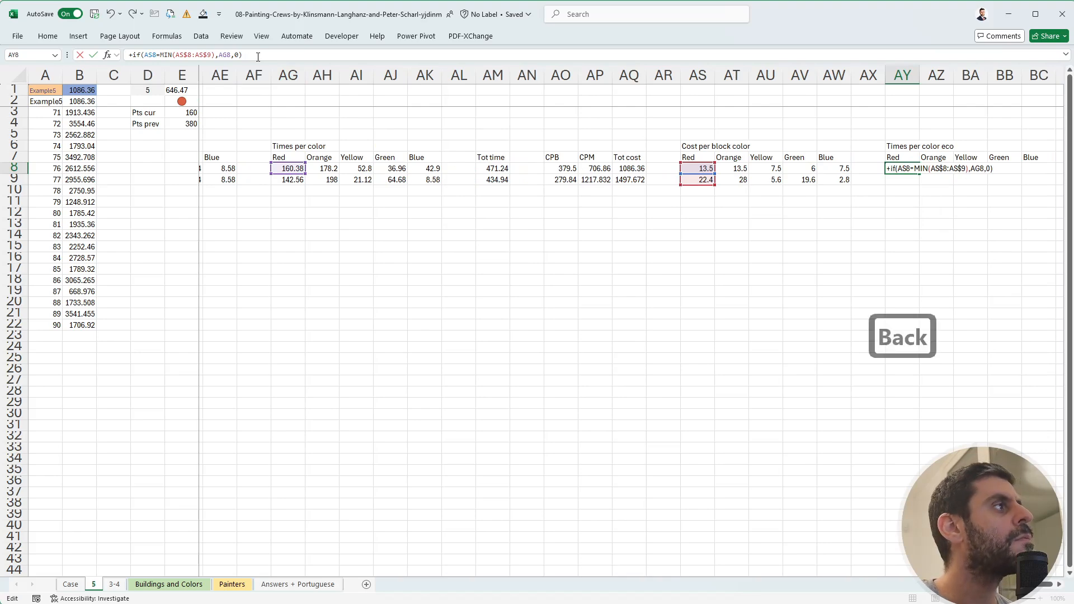
pyautogui.press('Return')
# Copy the IF formula from AY8 across the five colors and both painters in AY8:BC9.
pyautogui.press('Up')
pyautogui.hotkey('ctrl', 'c')
pyautogui.hotkey('shift', 'Right')
pyautogui.hotkey('shift', 'Right')
pyautogui.hotkey('shift', 'Right')
pyautogui.hotkey('shift', 'Right')
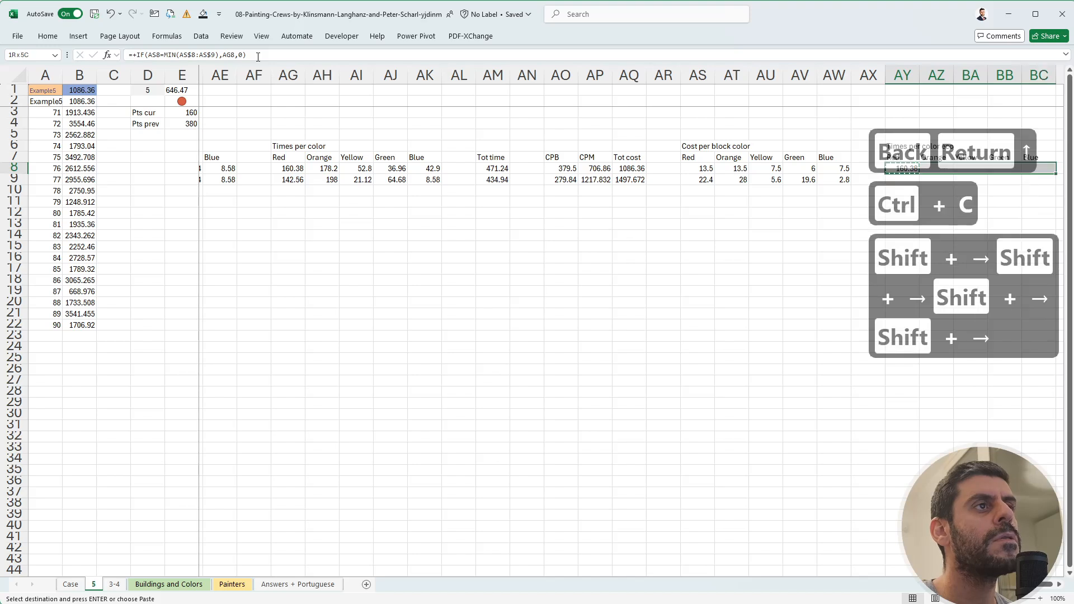
pyautogui.hotkey('shift', 'Down')
pyautogui.hotkey('ctrl', 'v')
pyautogui.press('Escape')
# Enter the header "Tot time" in BE7, beyond the Times per color eco block.
pyautogui.press('Right')
pyautogui.press('Right')
pyautogui.press('Right')
pyautogui.press('Right')
pyautogui.press('Right')
pyautogui.press('Right')
pyautogui.press('Right')
pyautogui.press('Right')
pyautogui.press('Right')
pyautogui.press('Right')
pyautogui.press('Right')
pyautogui.press('Right')
pyautogui.press('Right')
pyautogui.press('Right')
pyautogui.press('Right')
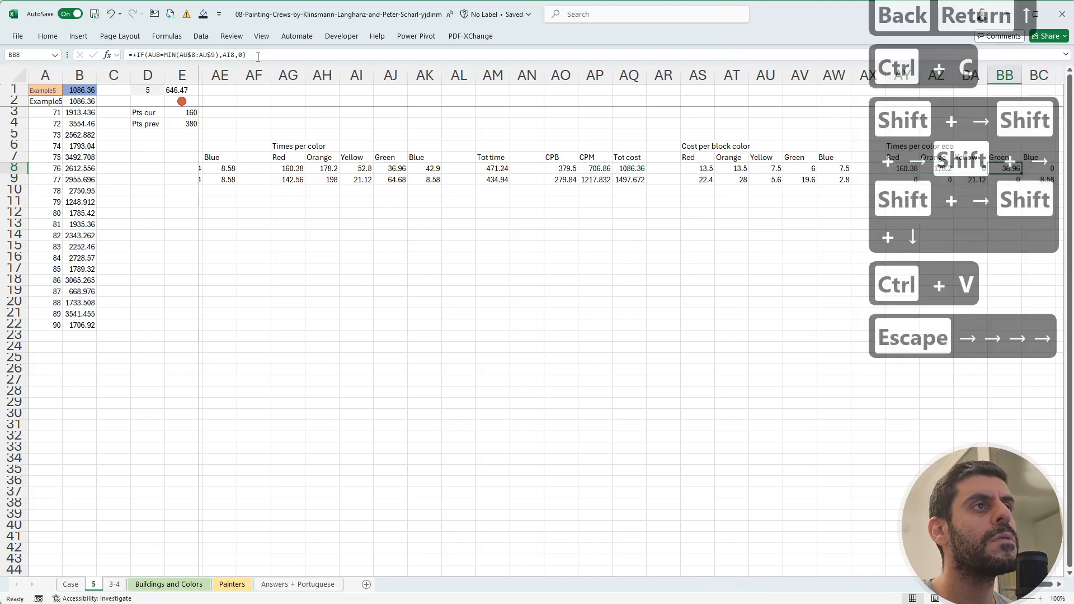
pyautogui.press('Left')
pyautogui.press('Left')
pyautogui.press('Left')
pyautogui.press('Left')
pyautogui.press('Left')
pyautogui.press('Left')
pyautogui.press('Left')
pyautogui.press('Left')
pyautogui.press('Left')
pyautogui.press('Left')
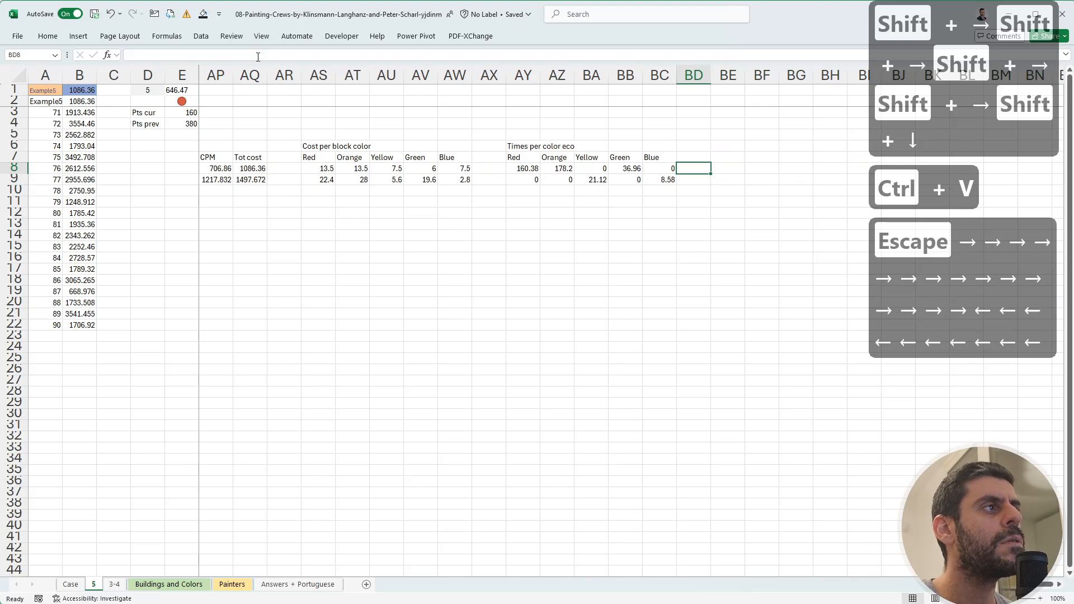
pyautogui.press('Up')
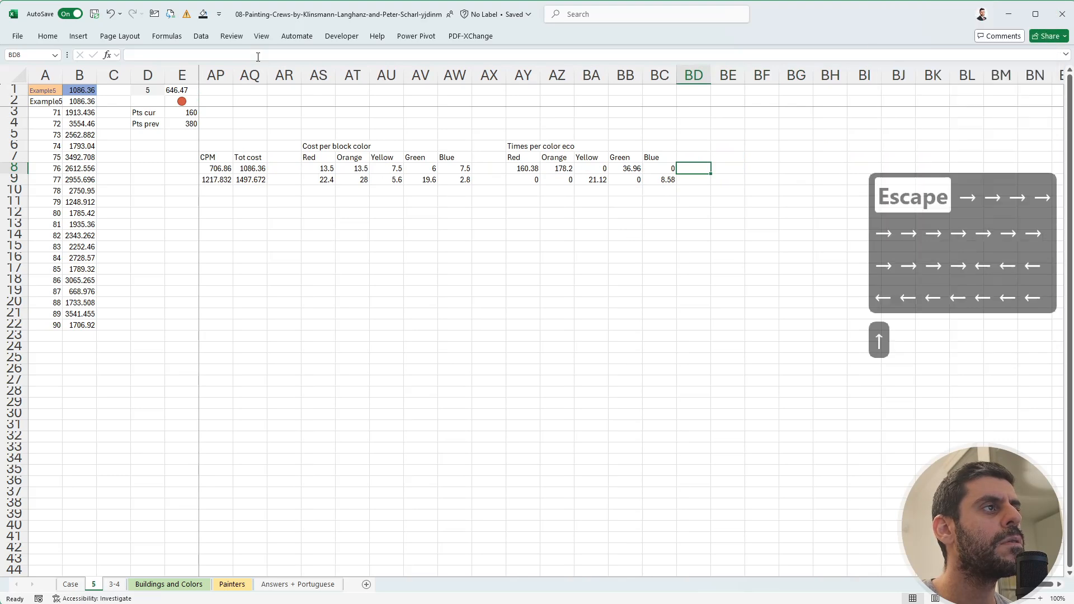
pyautogui.press('Right')
pyautogui.write('Tit')
pyautogui.press('BackSpace')
pyautogui.write('o')
pyautogui.press('BackSpace')
pyautogui.write('t')
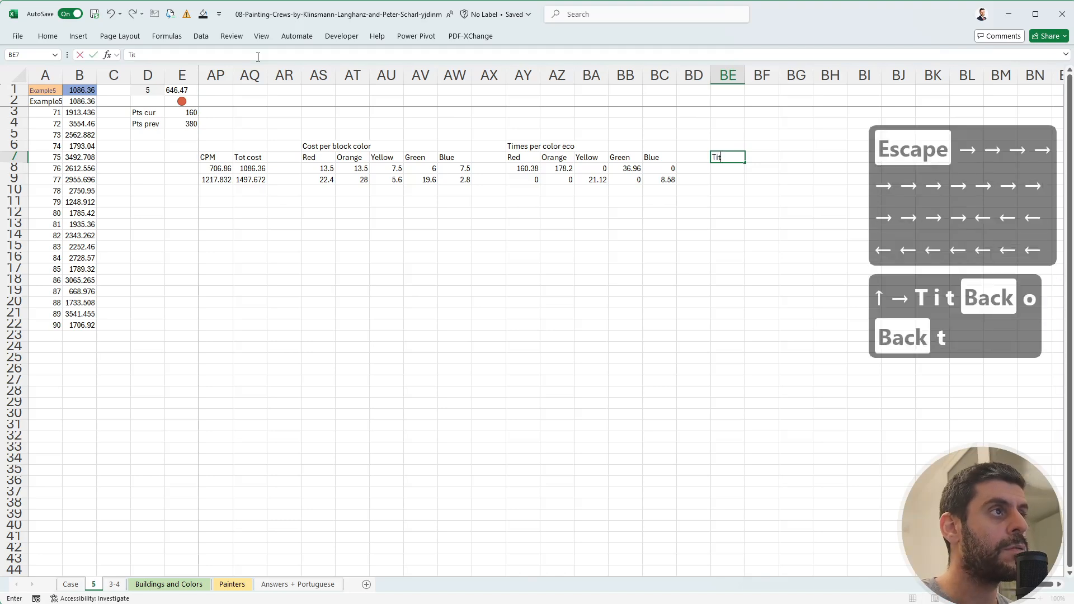
pyautogui.press('BackSpace')
pyautogui.press('BackSpace')
pyautogui.write('ot time')
pyautogui.press('Return')
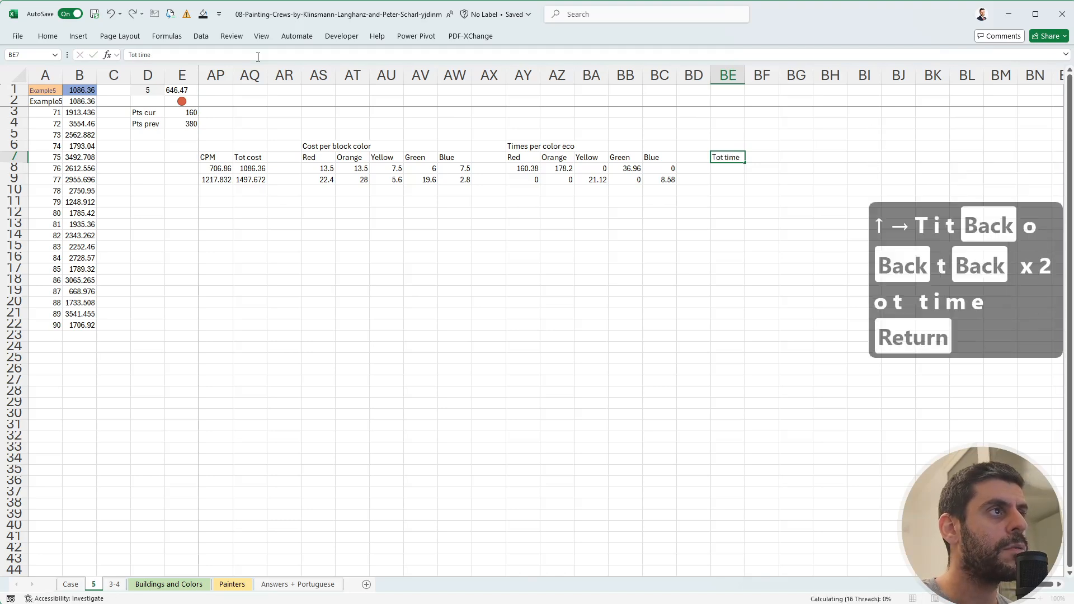
# Total the first painter's economical color times in BE8 with +SUM(AY8:BC8).
pyautogui.write('+sum')
pyautogui.press('Tab')
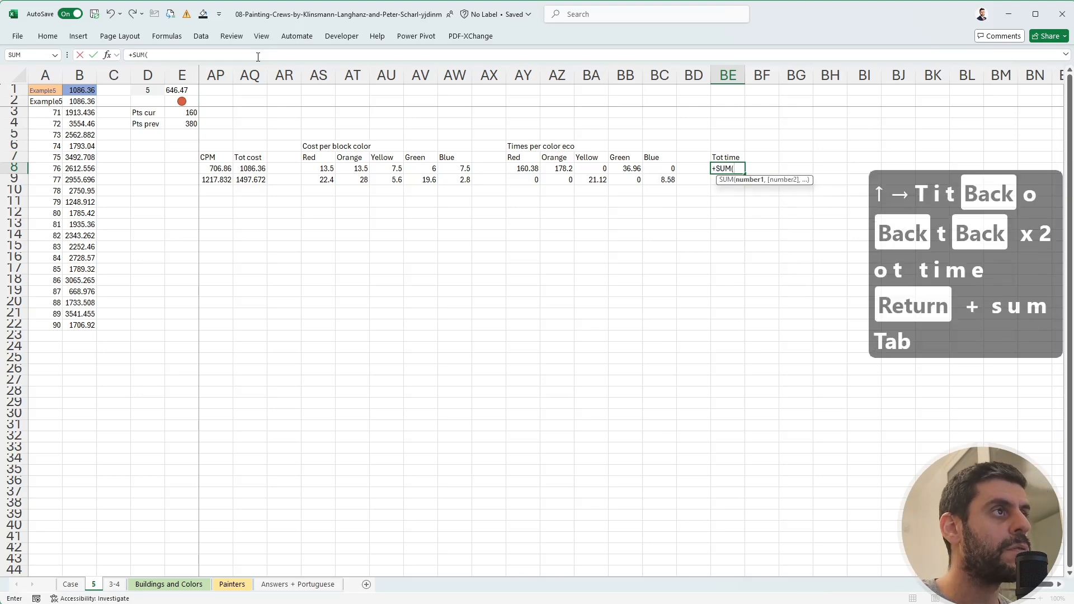
pyautogui.hotkey('ctrl', 'Left')
pyautogui.hotkey('ctrl', 'Left')
pyautogui.hotkey('ctrl', 'shift', 'Right')
pyautogui.write(')')
pyautogui.press('Return')
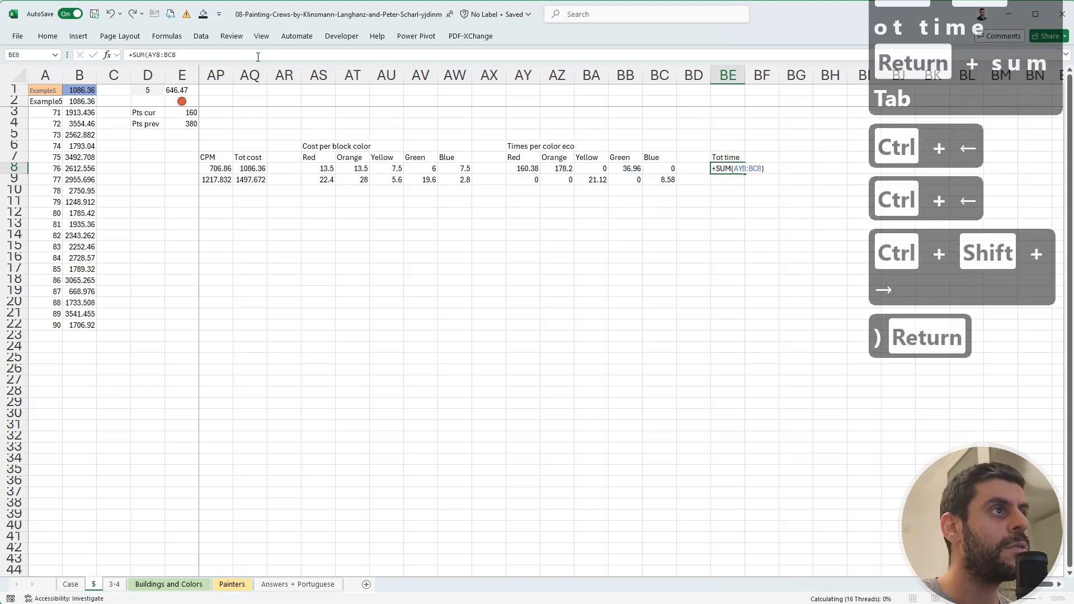
# Copy the total time formula from BE8 down to the second painter in BE9.
pyautogui.hotkey('ctrl', 'd')
pyautogui.press('Down')
pyautogui.press('Up')
pyautogui.press('Up')
pyautogui.press('Up')
pyautogui.press('Down')
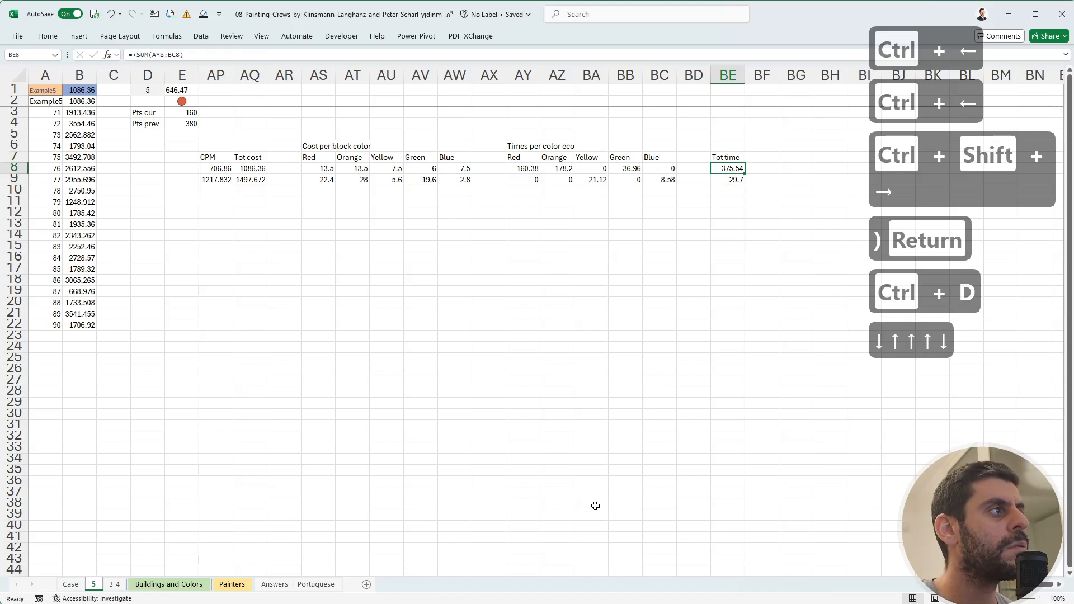
# Review the block, time and cost columns on sheet 5 against the Level 5 instructions on the Case sheet.
pyautogui.hscroll(-5, 679, 518)
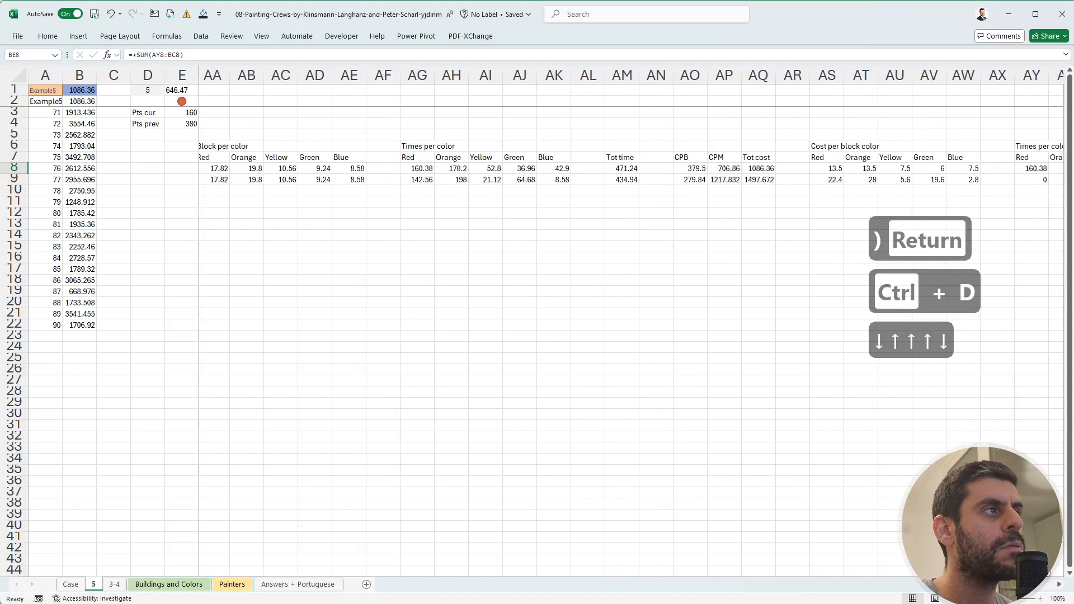
pyautogui.hscroll(-2, 631, 322)
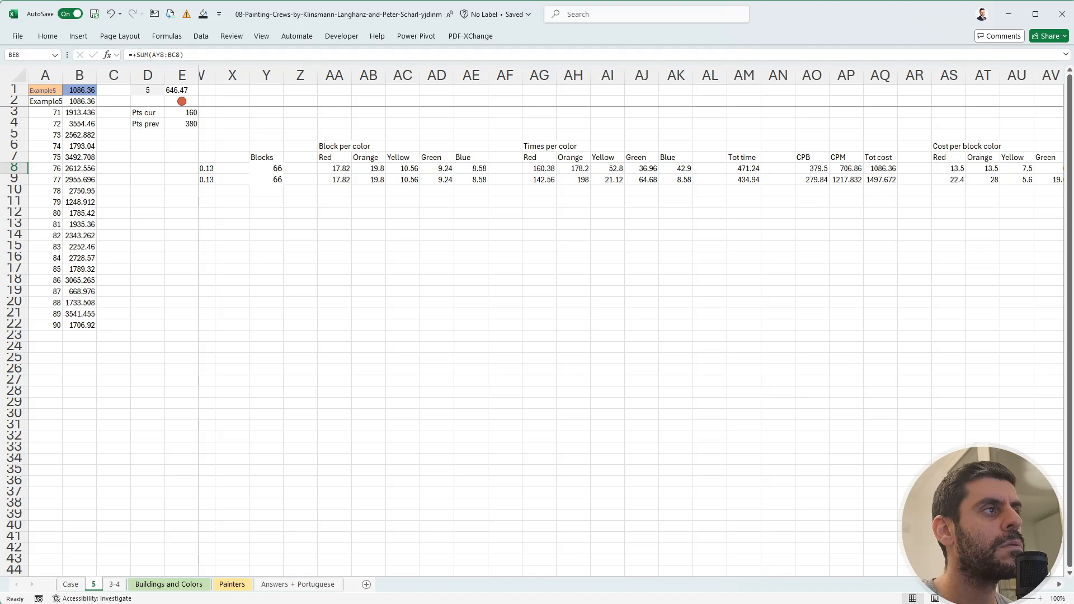
pyautogui.hscroll(4, 631, 322)
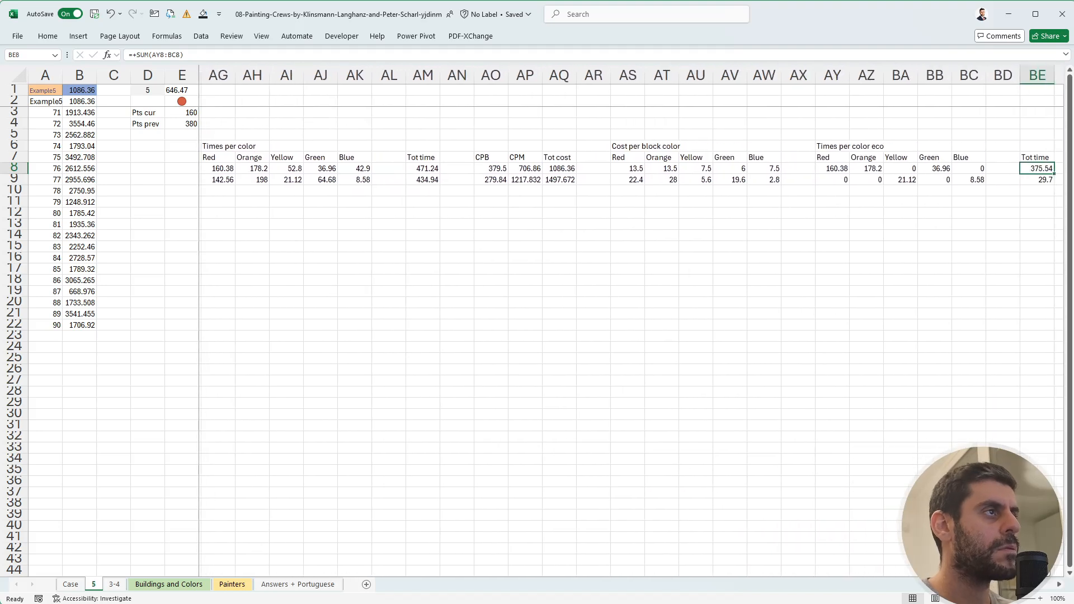
pyautogui.hscroll(3, 631, 322)
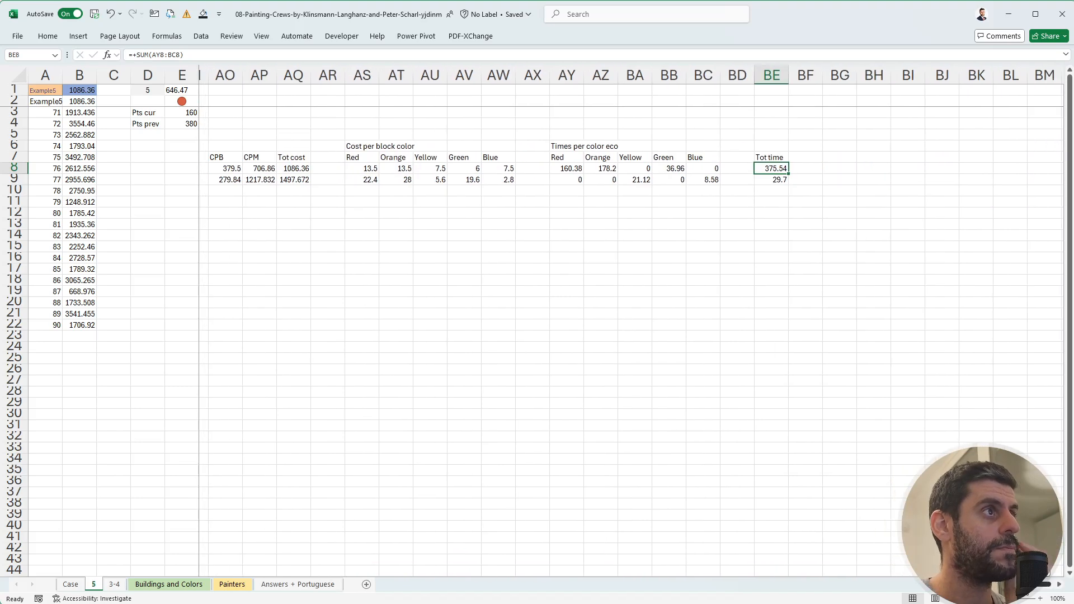
pyautogui.click(70, 584)
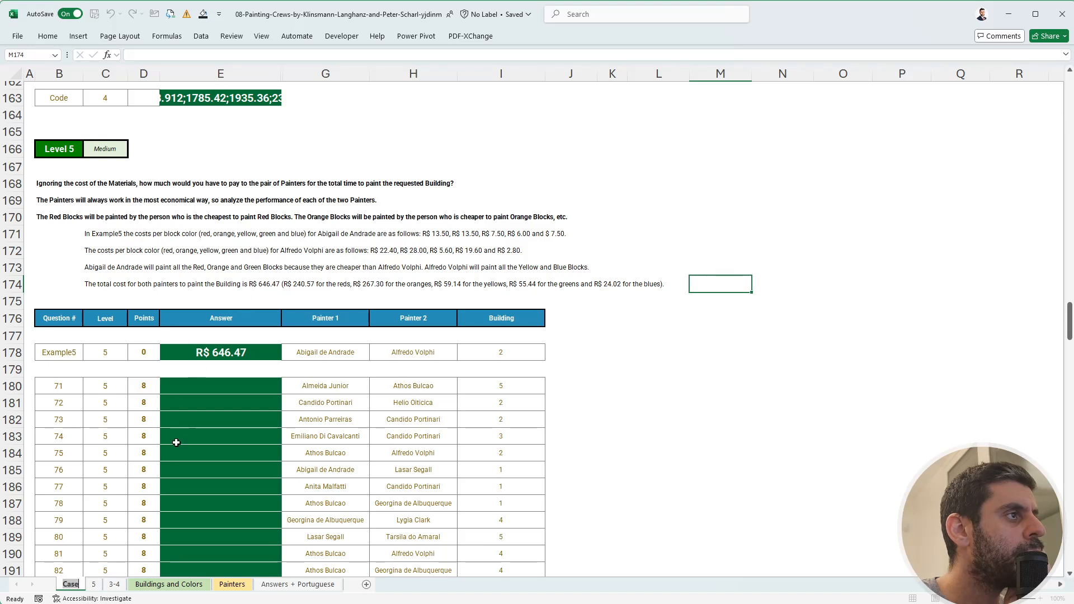
pyautogui.click(99, 584)
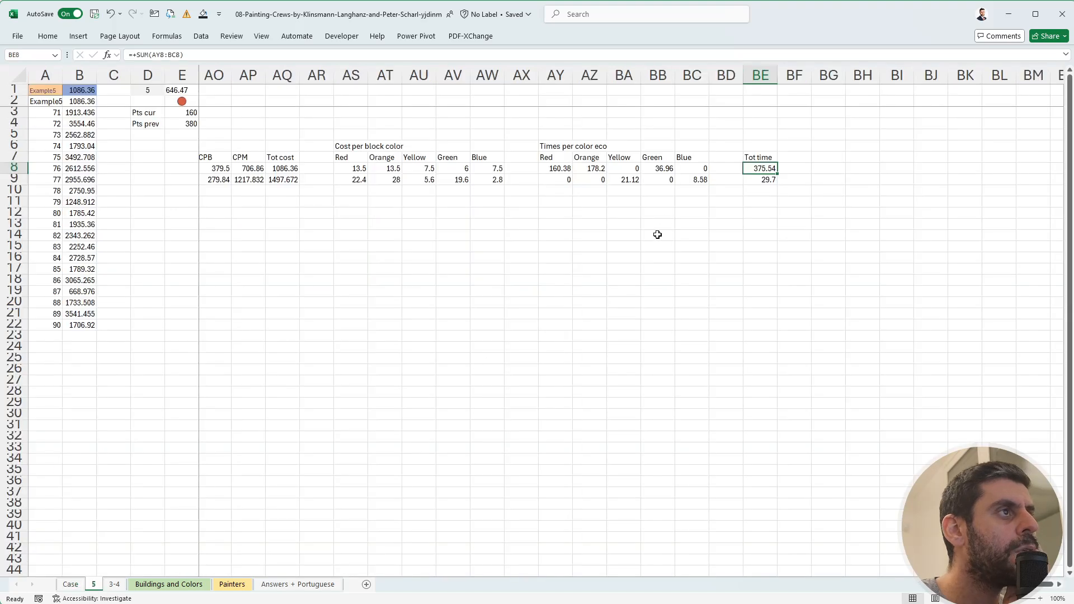
pyautogui.click(624, 177)
pyautogui.click(702, 180)
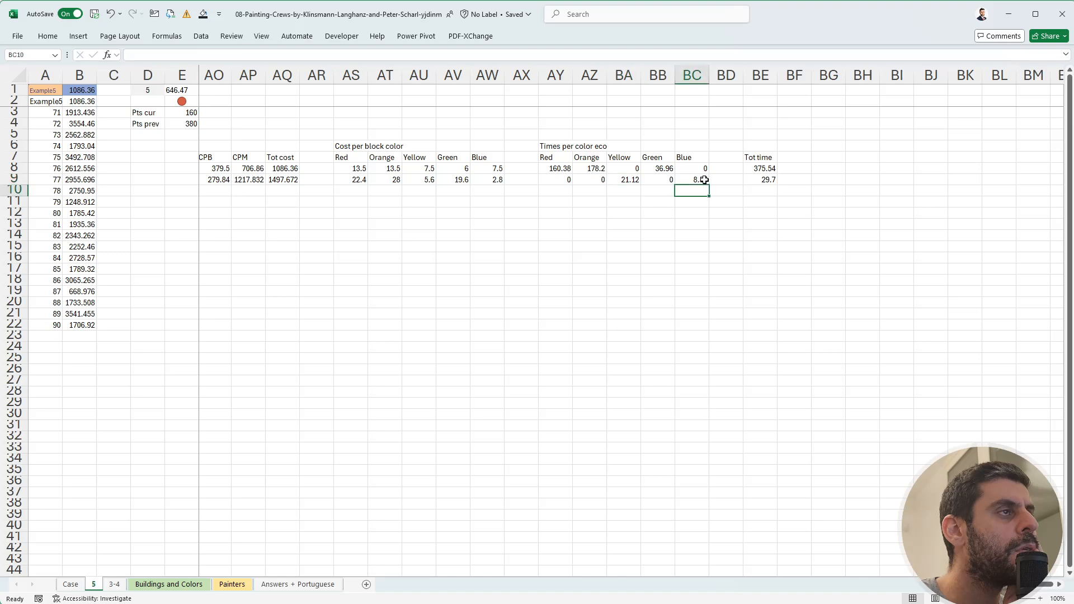
# Enter the header "Tot blocks" in BG7 and begin a formula in BG8.
pyautogui.click(817, 154)
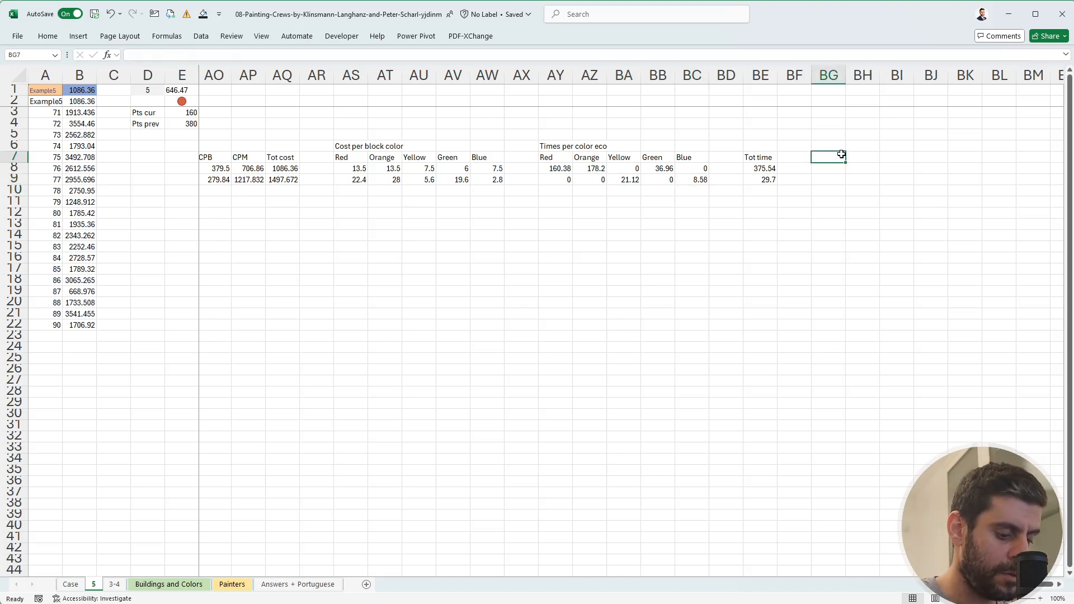
pyautogui.write('Tot blocks')
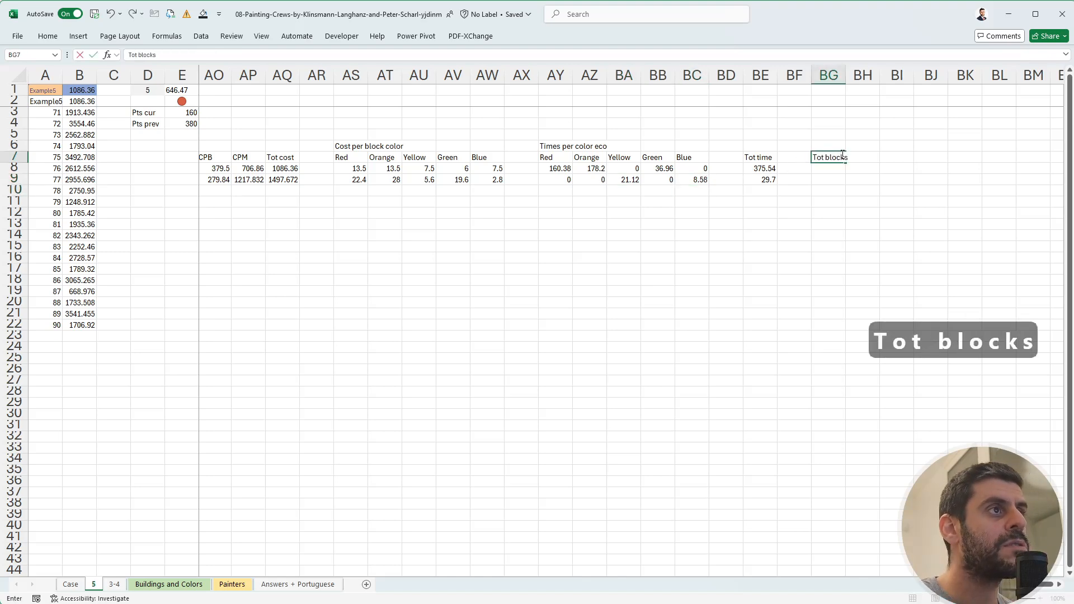
pyautogui.press('Return')
pyautogui.write('+')
pyautogui.press('Left')
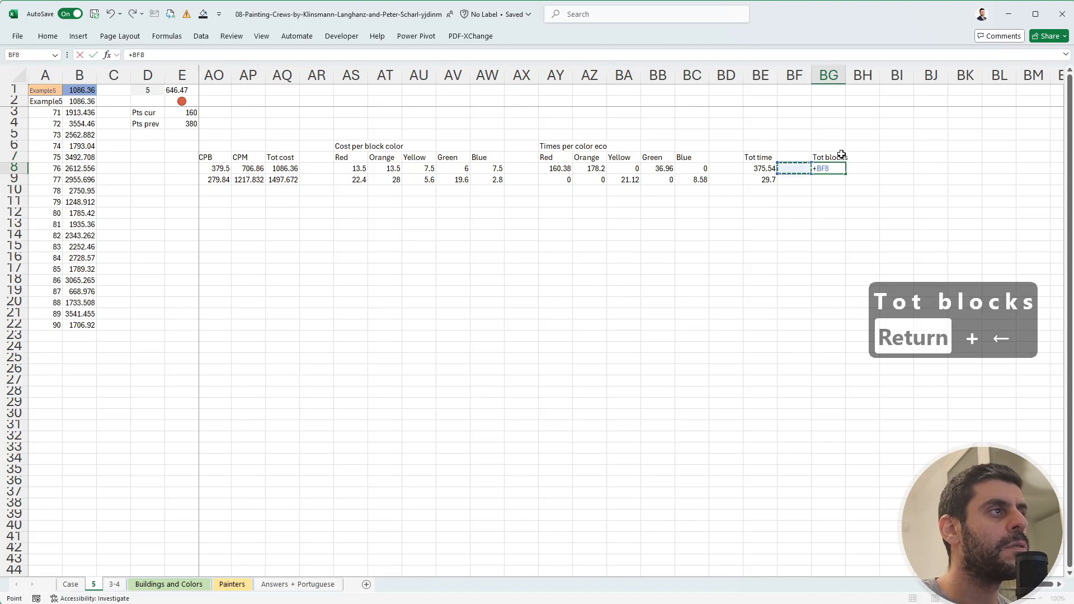
pyautogui.press('Left')
pyautogui.press('Left')
pyautogui.press('Left')
pyautogui.press('Left')
pyautogui.press('Left')
pyautogui.press('Left')
pyautogui.press('Left')
pyautogui.press('Left')
pyautogui.press('Left')
pyautogui.press('Left')
pyautogui.press('Left')
pyautogui.press('Left')
pyautogui.press('Left')
pyautogui.press('Left')
pyautogui.press('Left')
pyautogui.press('Left')
pyautogui.press('Left')
pyautogui.press('Left')
pyautogui.press('Left')
pyautogui.press('Left')
pyautogui.press('Right')
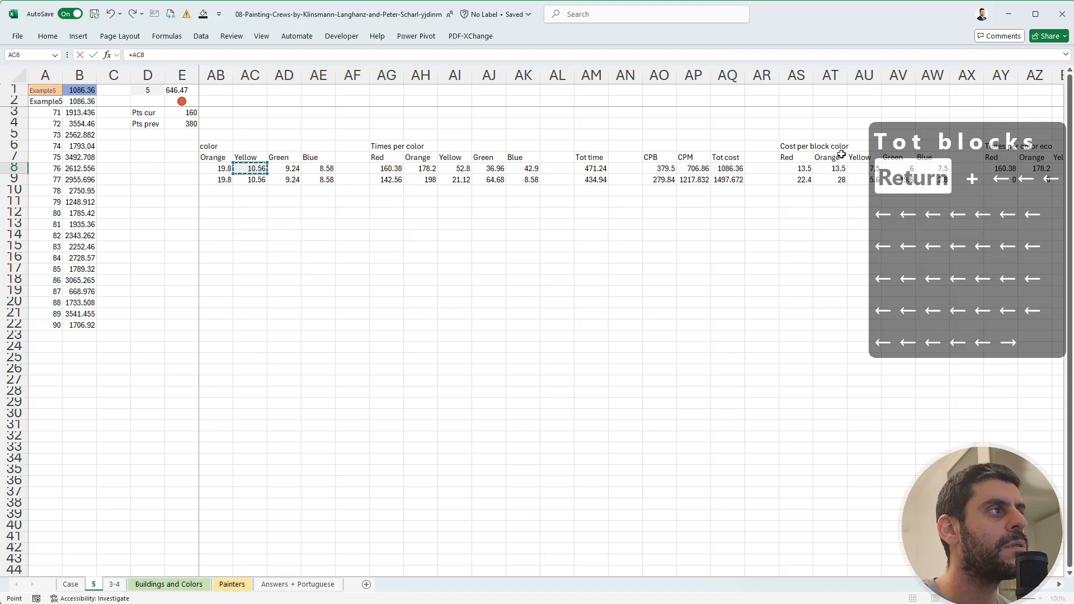
pyautogui.press('Right')
pyautogui.press('Right')
pyautogui.press('Right')
pyautogui.press('Right')
pyautogui.press('Right')
pyautogui.press('Right')
pyautogui.press('Right')
pyautogui.press('Right')
pyautogui.press('Right')
pyautogui.press('Right')
pyautogui.press('Right')
pyautogui.press('Right')
pyautogui.press('Right')
pyautogui.press('Right')
pyautogui.press('Right')
pyautogui.press('Right')
pyautogui.press('Right')
pyautogui.press('Right')
pyautogui.press('Right')
pyautogui.press('Right')
pyautogui.press('Left')
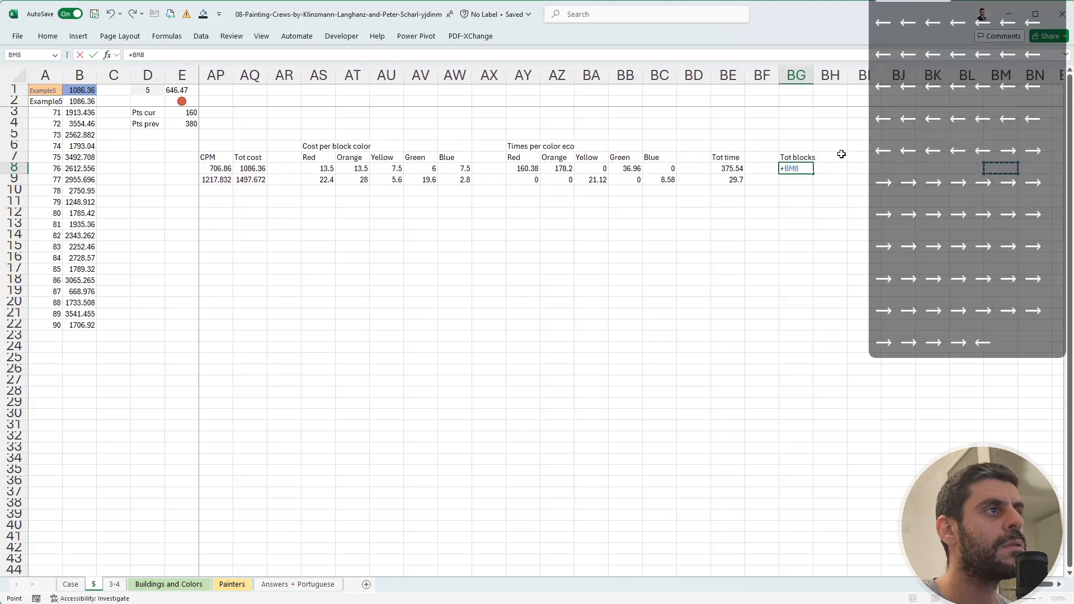
pyautogui.press('Left')
pyautogui.press('Left')
pyautogui.press('Left')
pyautogui.press('Left')
pyautogui.press('Left')
pyautogui.press('Left')
pyautogui.press('Left')
pyautogui.press('Left')
pyautogui.press('Left')
pyautogui.press('Left')
pyautogui.press('Left')
pyautogui.press('Left')
pyautogui.press('Left')
pyautogui.press('Left')
pyautogui.press('Left')
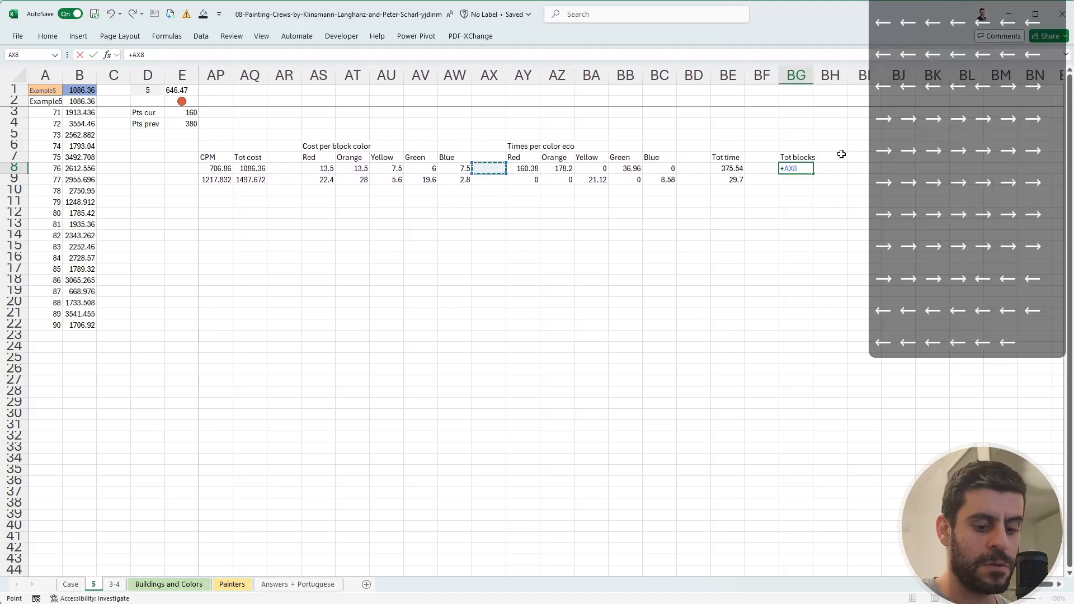
pyautogui.press('BackSpace')
pyautogui.press('BackSpace')
pyautogui.press('BackSpace')
# Begin an IF in the BG8 formula that tests AY8=0 and returns 0 when true.
pyautogui.write('if(')
pyautogui.press('Left')
pyautogui.press('Left')
pyautogui.press('Left')
pyautogui.press('Left')
pyautogui.press('Left')
pyautogui.press('Left')
pyautogui.press('Left')
pyautogui.press('Left')
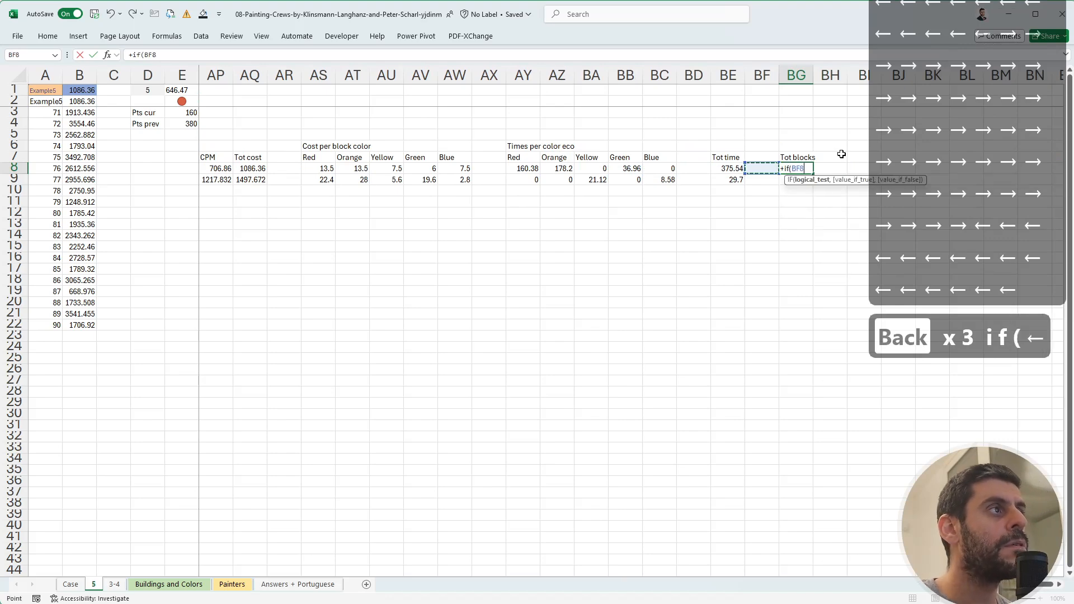
pyautogui.write('=0,0,')
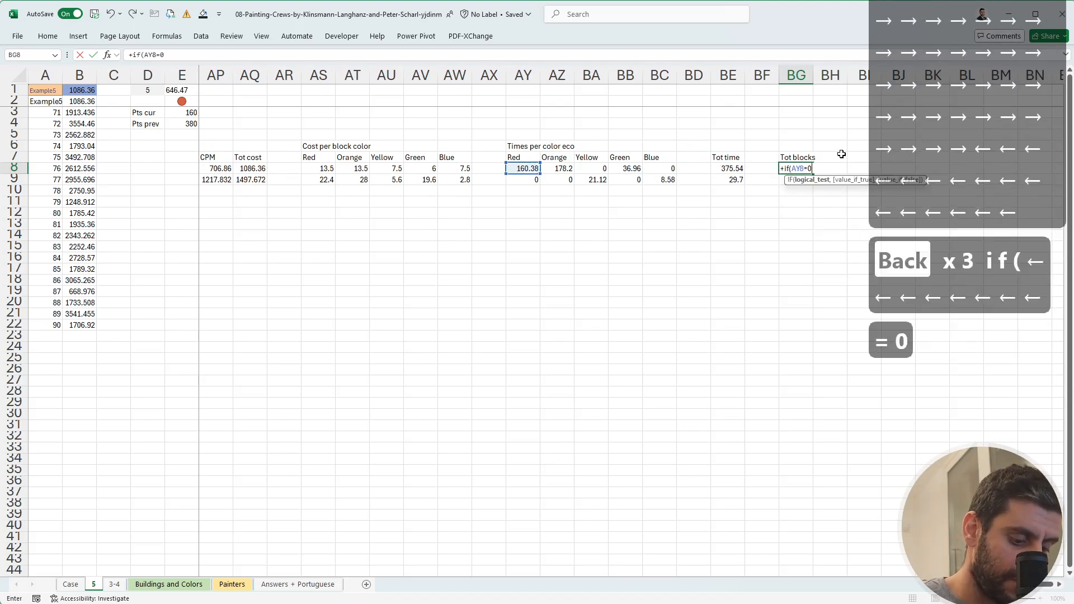
# Complete the IF formula in BG8 so it returns 0 when AY8=0 and otherwise the red block amount in AA8.
pyautogui.press('Left')
pyautogui.press('Left')
pyautogui.press('Left')
pyautogui.press('Left')
pyautogui.press('Left')
pyautogui.press('Left')
pyautogui.press('Left')
pyautogui.press('Left')
pyautogui.press('Left')
pyautogui.press('Left')
pyautogui.press('Left')
pyautogui.press('Left')
pyautogui.press('Left')
pyautogui.press('Left')
pyautogui.press('Left')
pyautogui.press('Left')
pyautogui.press('Left')
pyautogui.press('Left')
pyautogui.press('Left')
pyautogui.press('Left')
pyautogui.press('Left')
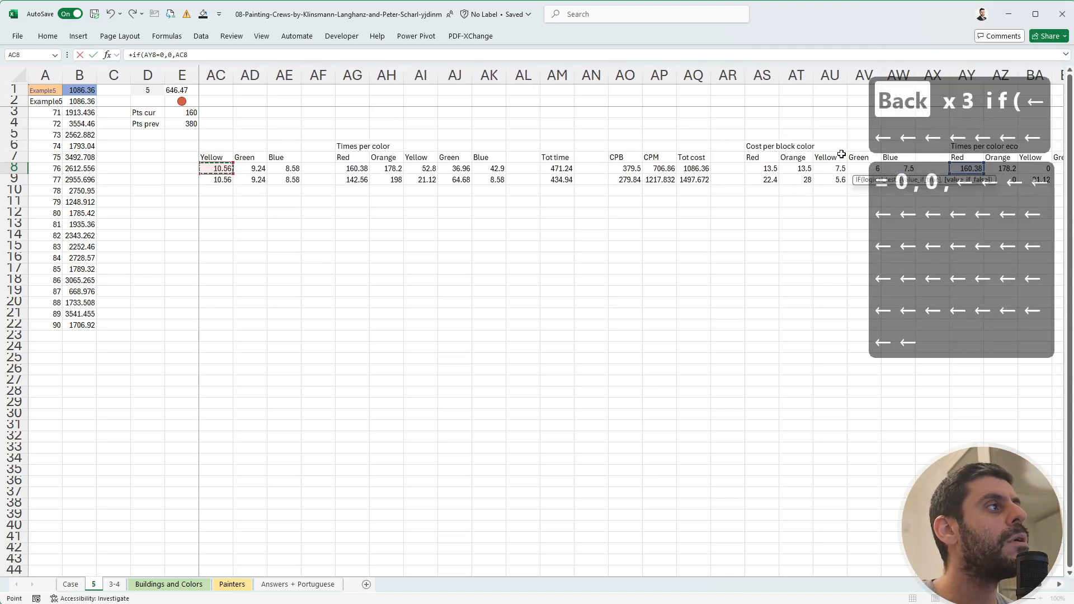
pyautogui.press('Left')
pyautogui.press('Left')
pyautogui.press('Left')
pyautogui.press('Left')
pyautogui.press('Left')
pyautogui.press('Left')
pyautogui.press('Left')
pyautogui.press('Left')
pyautogui.press('Left')
pyautogui.press('Left')
pyautogui.press('Left')
pyautogui.press('Right')
pyautogui.press('Right')
pyautogui.press('Right')
pyautogui.press('Right')
pyautogui.press('Right')
pyautogui.press('Right')
pyautogui.press('Right')
pyautogui.press('Right')
pyautogui.press('Right')
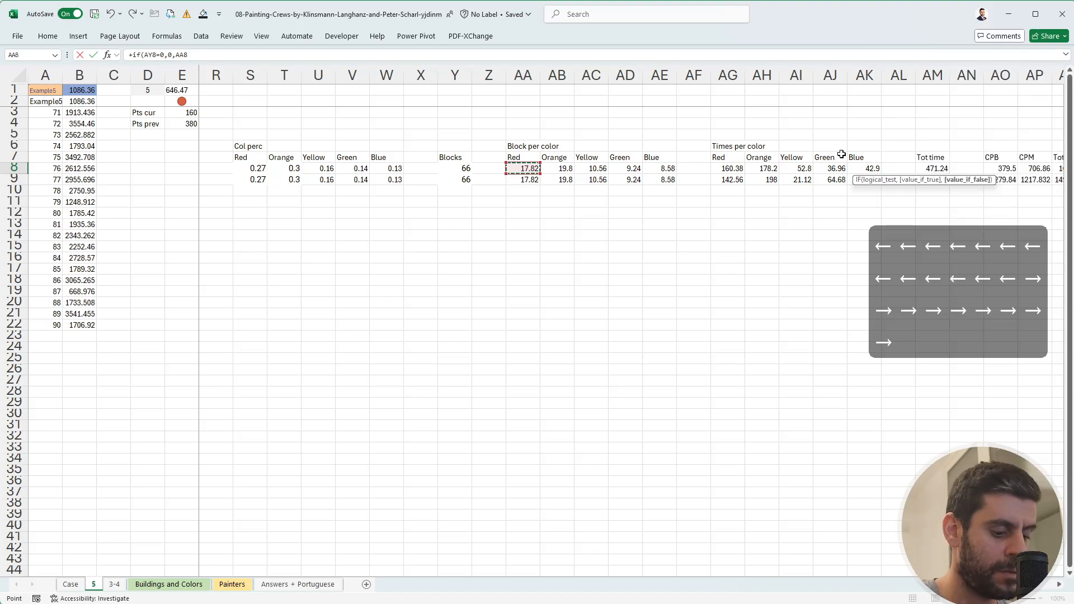
pyautogui.write(')')
pyautogui.press('Return')
# Copy the BG8 formula across BG8:BK9 to cover all five colors for both painters.
pyautogui.press('Up')
pyautogui.hotkey('ctrl', 'c')
pyautogui.hotkey('shift', 'Right')
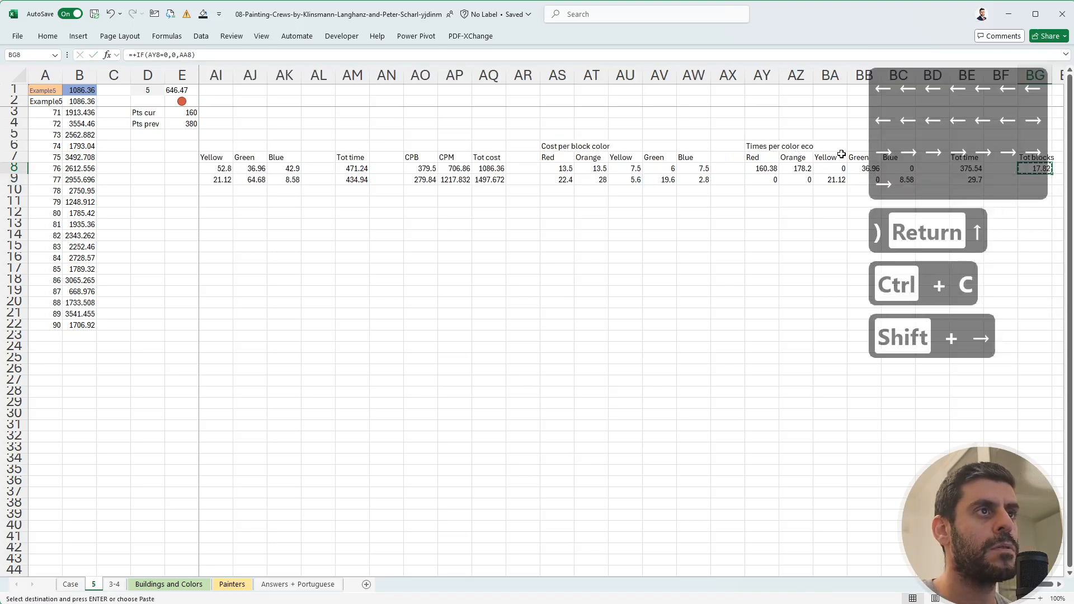
pyautogui.hotkey('shift', 'Right')
pyautogui.hotkey('shift', 'Right')
pyautogui.hotkey('shift', 'Right')
pyautogui.hotkey('shift', 'Down')
pyautogui.hotkey('ctrl', 'v')
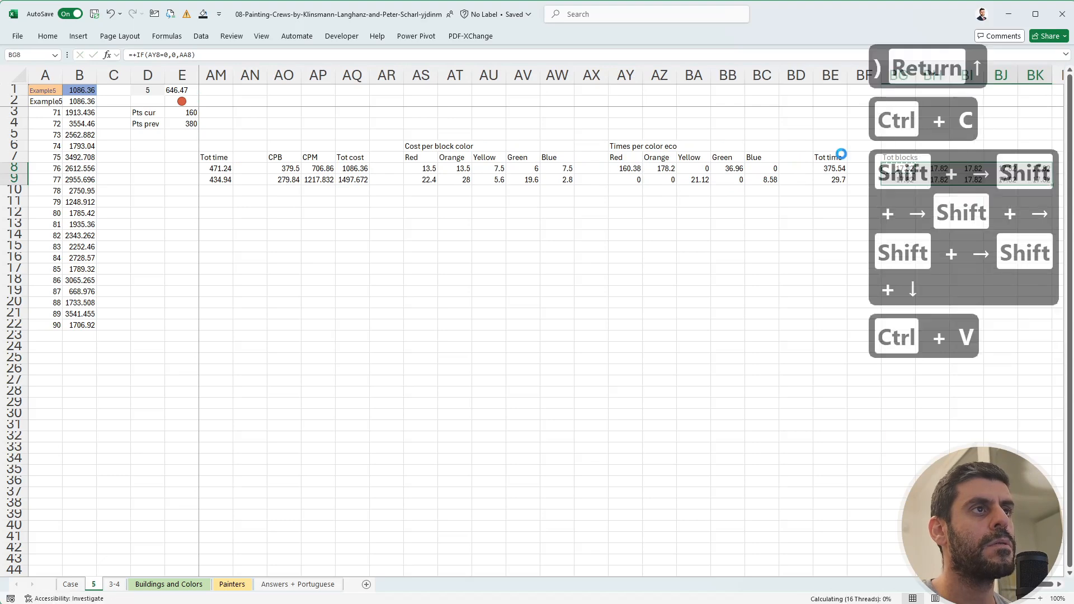
pyautogui.press('Escape')
# Move the "Tot blocks" header from BG7 up to BG6.
pyautogui.press('Up')
pyautogui.hotkey('ctrl', 'x')
pyautogui.press('Up')
pyautogui.hotkey('ctrl', 'v')
pyautogui.press('Escape')
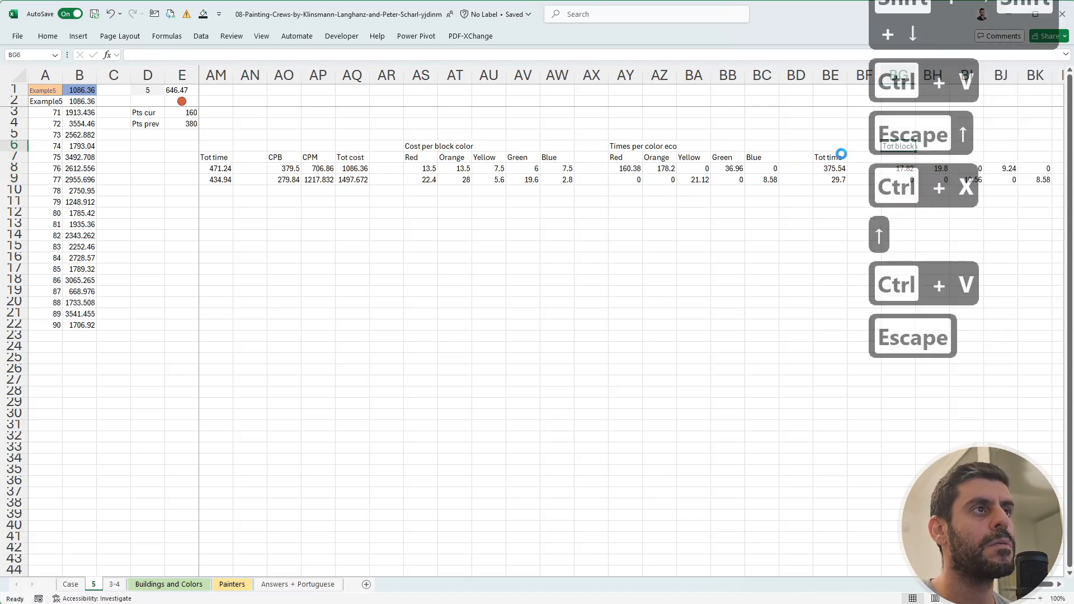
# Fill the color headings from BG7 across with a formula referencing the color names in AY7:BC7.
pyautogui.press('Down')
pyautogui.write('+')
pyautogui.hotkey('ctrl', 'Left')
pyautogui.hotkey('ctrl', 'Left')
pyautogui.hotkey('ctrl', 'Left')
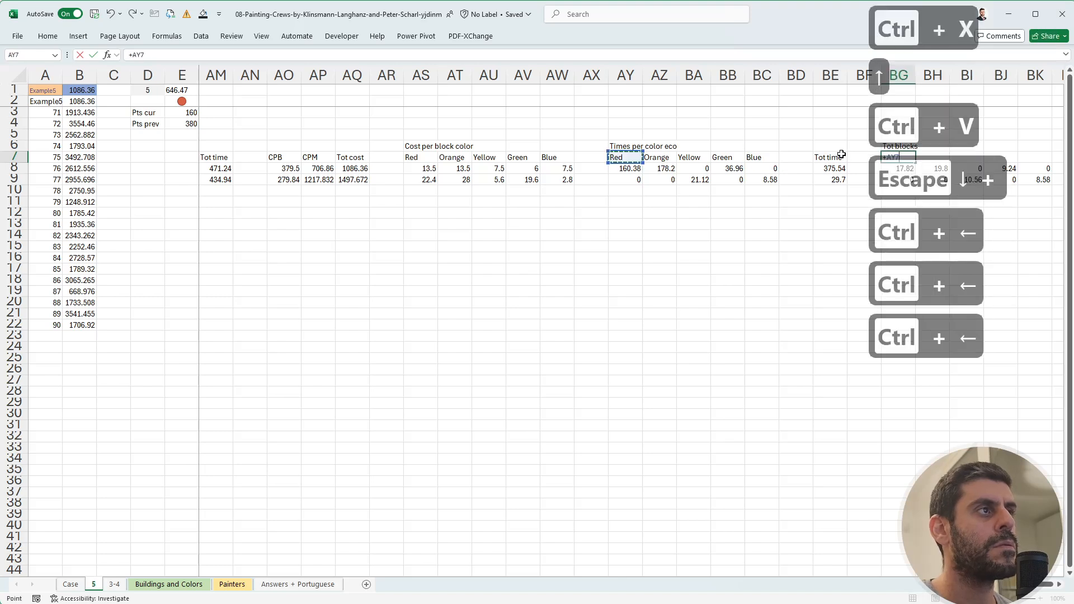
pyautogui.hotkey('ctrl', 'shift', 'Right')
pyautogui.press('Return')
# Enter the header "Tot blocks" in BM7.
pyautogui.press('Right')
pyautogui.press('Right')
pyautogui.press('Right')
pyautogui.press('Right')
pyautogui.press('Right')
pyautogui.press('Right')
pyautogui.press('Right')
pyautogui.press('Right')
pyautogui.press('Right')
pyautogui.press('Right')
pyautogui.press('Right')
pyautogui.press('Right')
pyautogui.press('Right')
pyautogui.press('Right')
pyautogui.press('Right')
pyautogui.press('Right')
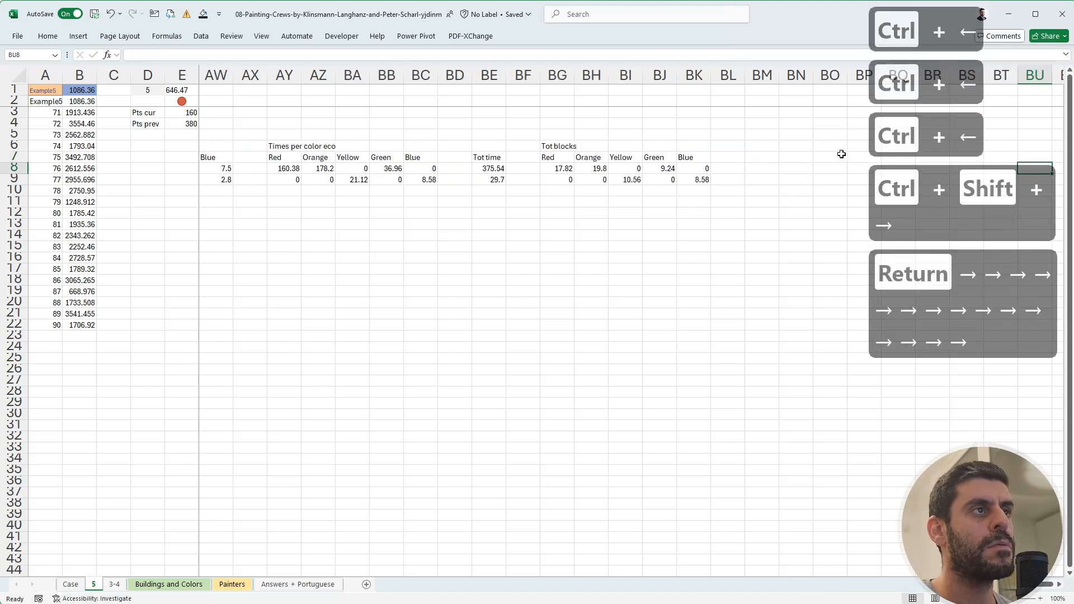
pyautogui.press('Left')
pyautogui.press('Left')
pyautogui.press('Left')
pyautogui.press('Left')
pyautogui.press('Left')
pyautogui.press('Left')
pyautogui.press('Left')
pyautogui.press('Left')
pyautogui.press('Left')
pyautogui.press('Left')
pyautogui.press('Up')
pyautogui.write('Tot bloco')
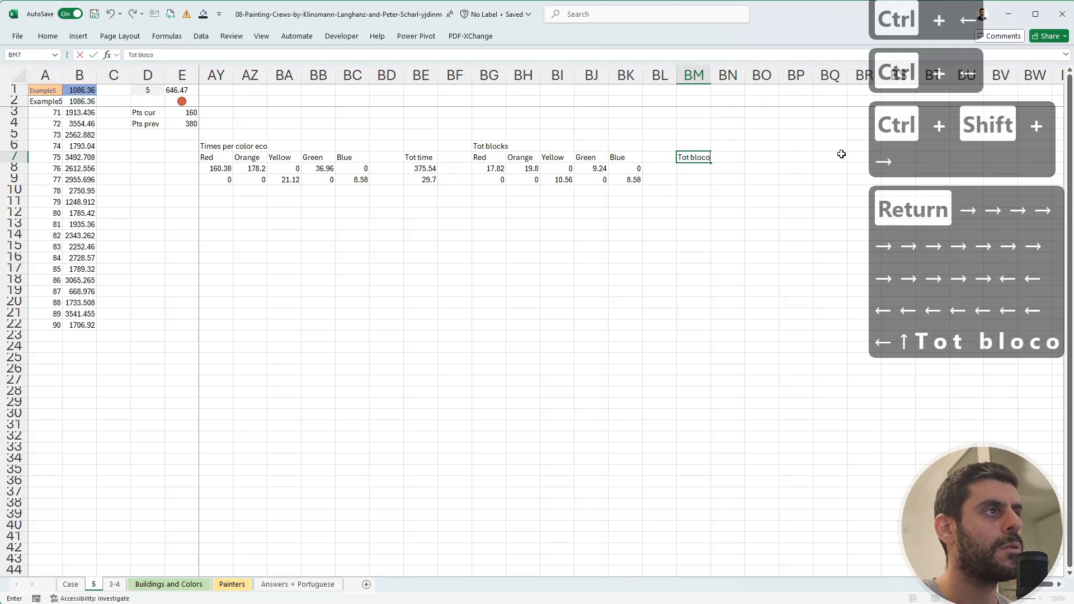
pyautogui.press('BackSpace')
pyautogui.write('s')
pyautogui.press('BackSpace')
pyautogui.write('ks')
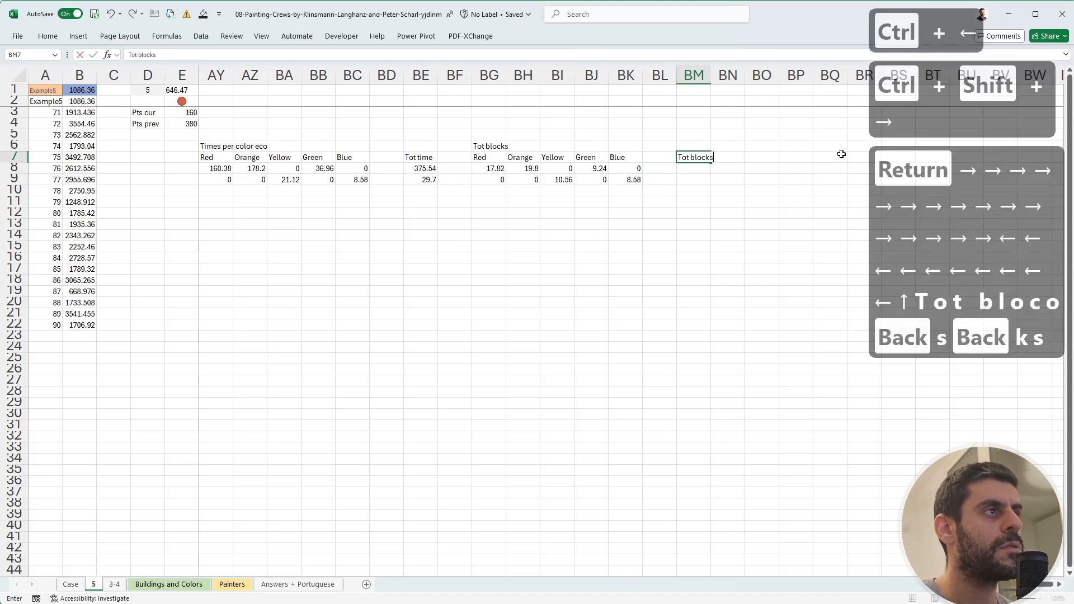
pyautogui.press('Return')
# Sum the first painter's blocks BG8:BK8 in BM8 and copy the formula down to BM9.
pyautogui.write('+sum')
pyautogui.press('Tab')
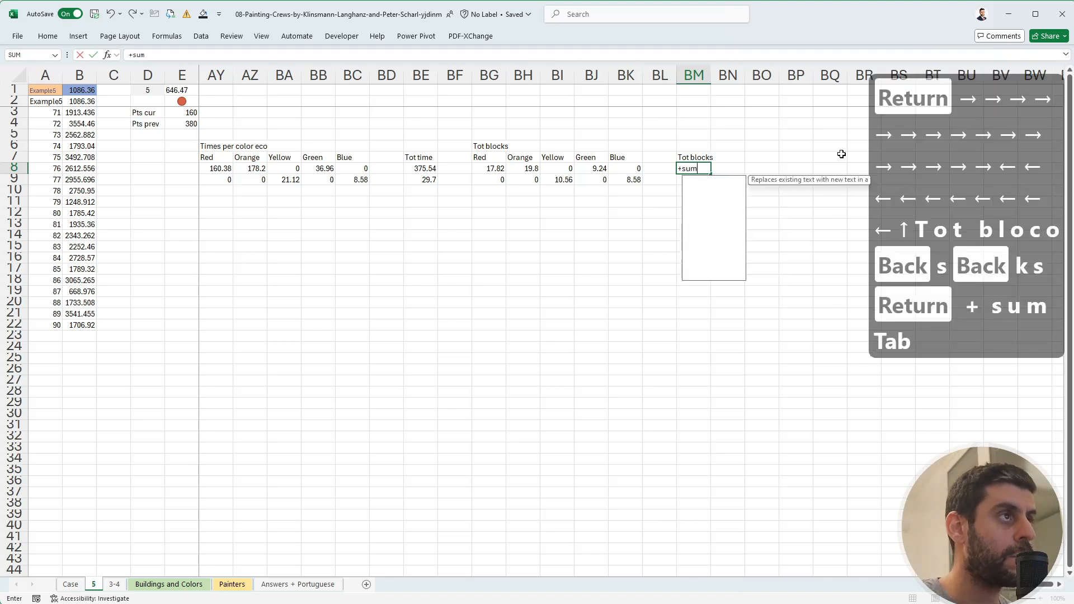
pyautogui.hotkey('ctrl', 'Left')
pyautogui.hotkey('ctrl', 'Left')
pyautogui.hotkey('ctrl', 'shift', 'Right')
pyautogui.write(')')
pyautogui.press('Return')
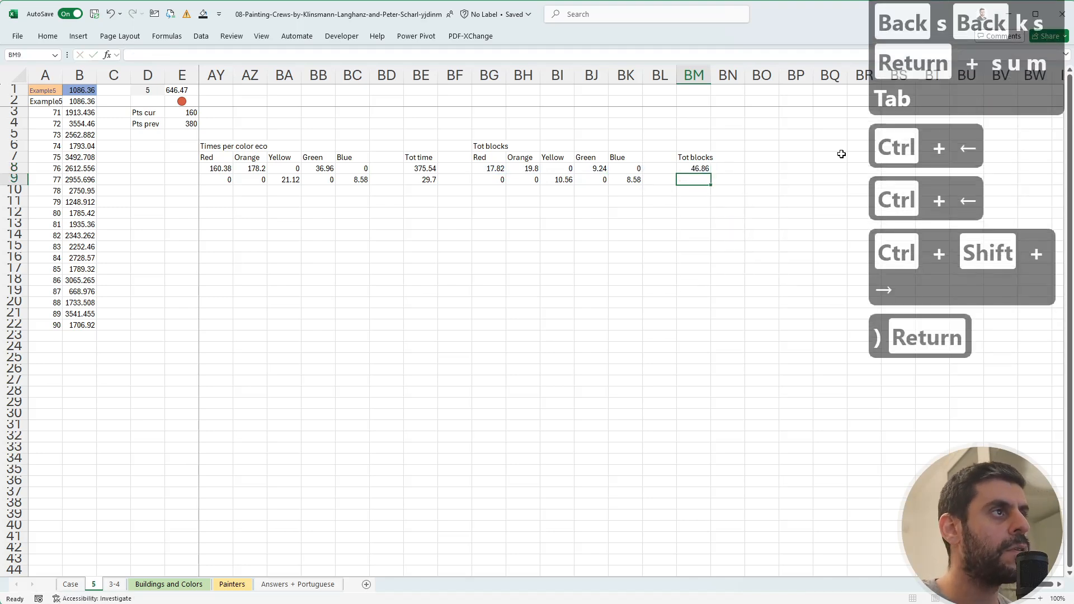
pyautogui.hotkey('ctrl', 'd')
# Enter the headers "CPB" in BO7 and "CPM" in BP7.
pyautogui.press('Up')
pyautogui.press('Up')
pyautogui.press('Up')
pyautogui.press('Right')
pyautogui.press('Down')
pyautogui.press('Down')
pyautogui.press('Right')
pyautogui.press('Up')
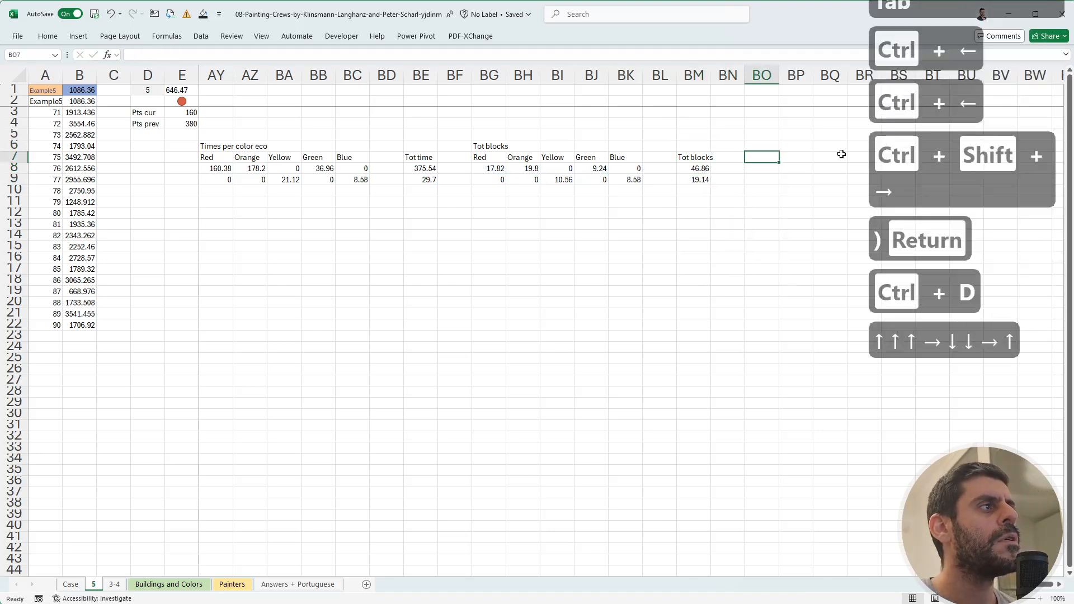
pyautogui.write('CPB')
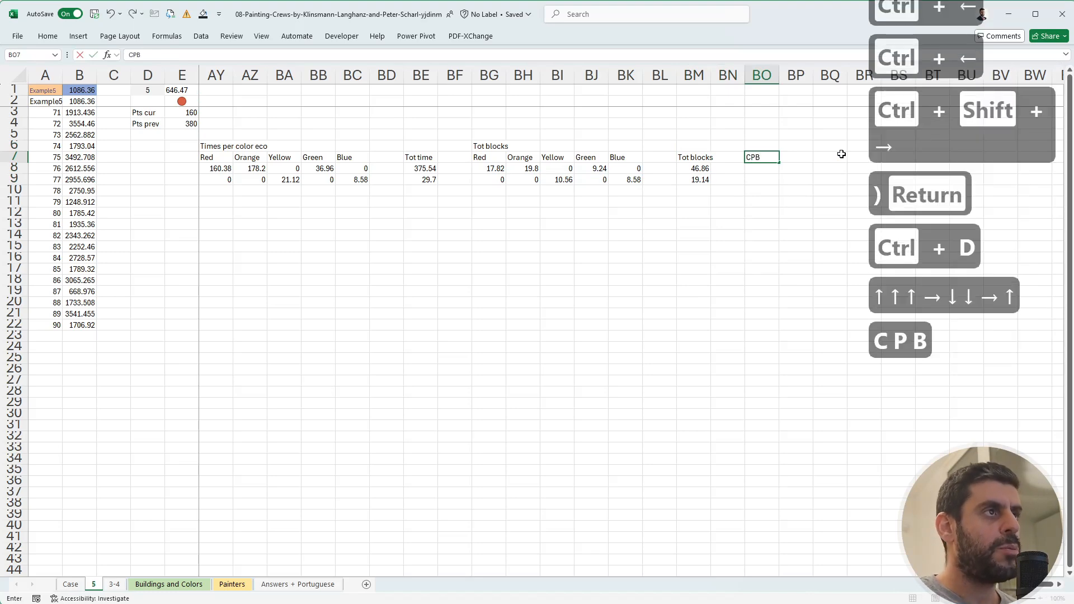
pyautogui.press('Return')
pyautogui.press('Right')
pyautogui.press('Up')
pyautogui.write('CPB')
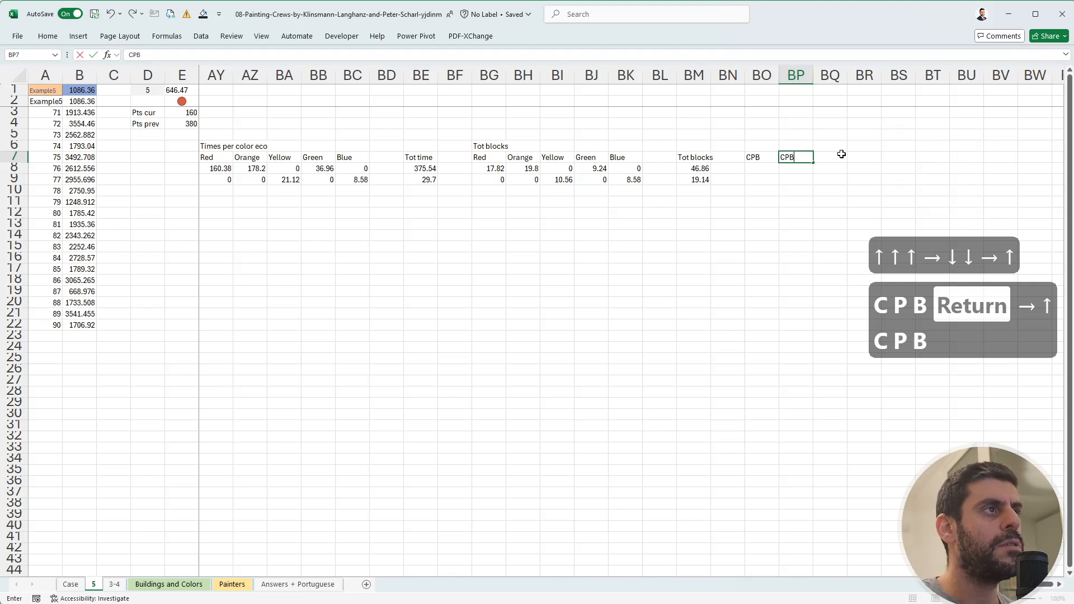
pyautogui.press('BackSpace')
pyautogui.write('M')
pyautogui.press('Return')
pyautogui.press('Left')
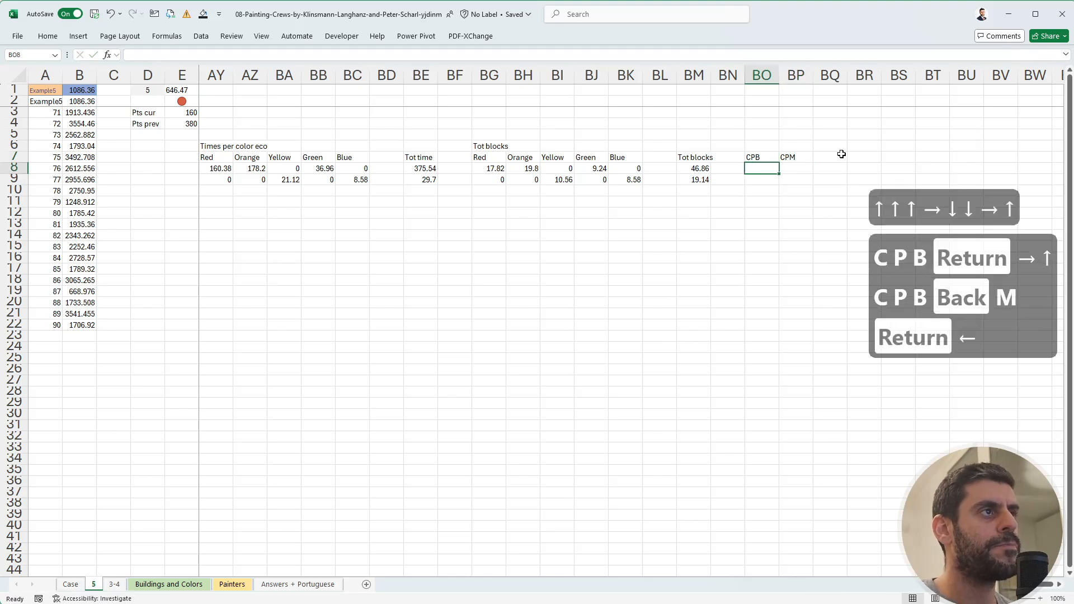
# Calculate CPB in BO8 by multiplying total blocks BM8 by the cost per block in I8, and copy the formula down to BO9.
pyautogui.write('+')
pyautogui.press('Left')
pyautogui.press('Left')
pyautogui.write('*')
pyautogui.press('Left')
pyautogui.press('Left')
pyautogui.press('Left')
pyautogui.press('Left')
pyautogui.press('Left')
pyautogui.press('Left')
pyautogui.press('Left')
pyautogui.press('Left')
pyautogui.press('Left')
pyautogui.press('Left')
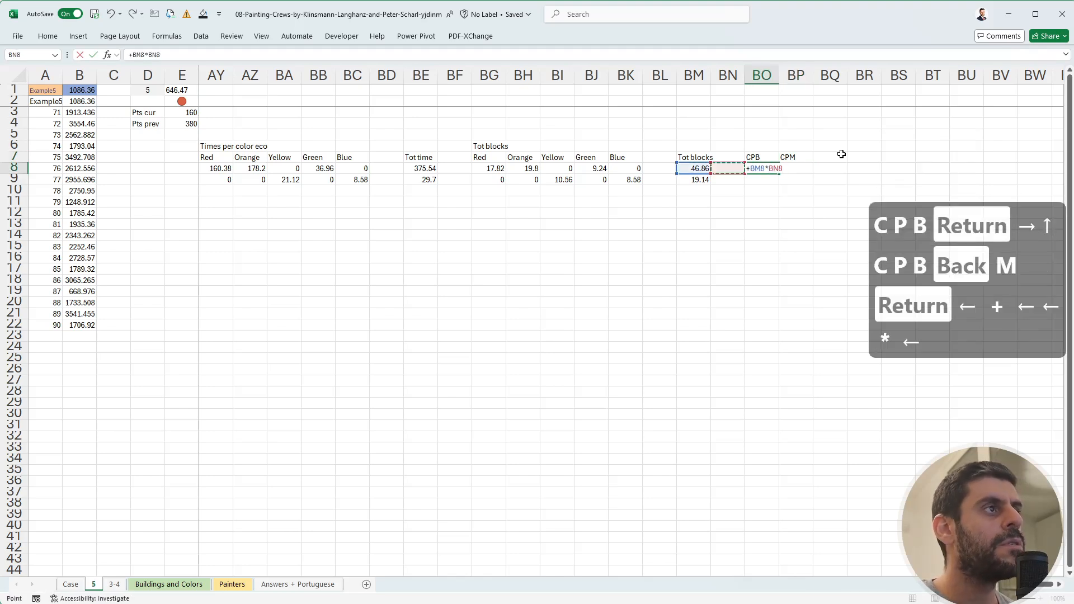
pyautogui.press('Left')
pyautogui.press('Left')
pyautogui.press('Left')
pyautogui.press('Left')
pyautogui.press('Left')
pyautogui.press('Left')
pyautogui.press('Left')
pyautogui.press('Left')
pyautogui.press('Left')
pyautogui.press('Left')
pyautogui.press('Left')
pyautogui.press('Left')
pyautogui.press('Left')
pyautogui.press('Left')
pyautogui.press('Left')
pyautogui.press('Left')
pyautogui.press('Left')
pyautogui.press('Left')
pyautogui.press('Left')
pyautogui.press('Left')
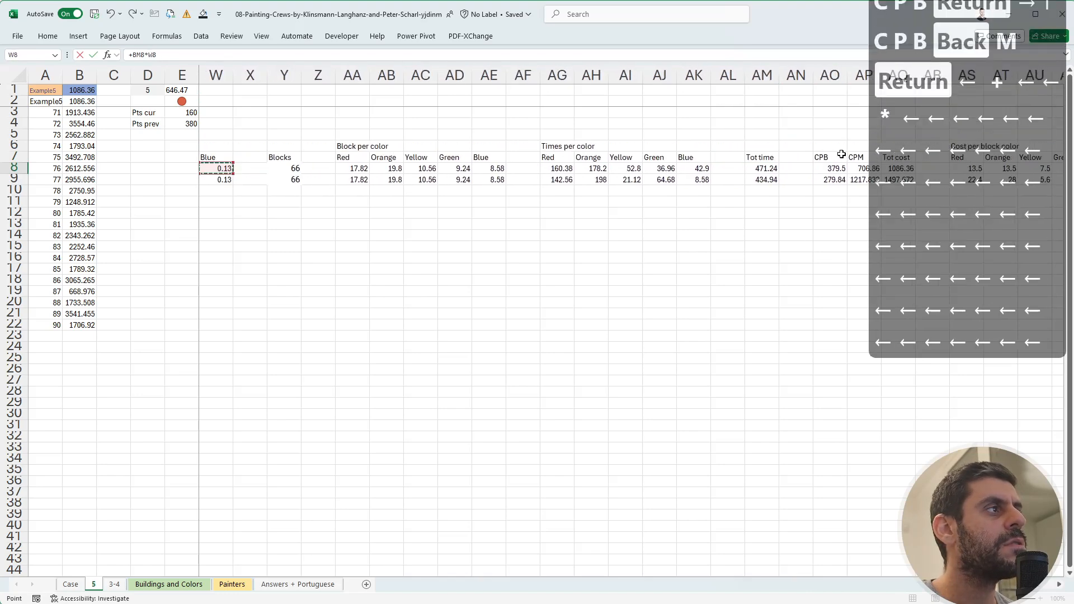
pyautogui.press('Left')
pyautogui.press('Left')
pyautogui.press('Left')
pyautogui.press('Left')
pyautogui.press('Left')
pyautogui.press('Left')
pyautogui.press('Left')
pyautogui.press('Left')
pyautogui.press('Left')
pyautogui.press('Left')
pyautogui.press('Left')
pyautogui.press('Left')
pyautogui.press('Left')
pyautogui.press('Left')
pyautogui.press('Left')
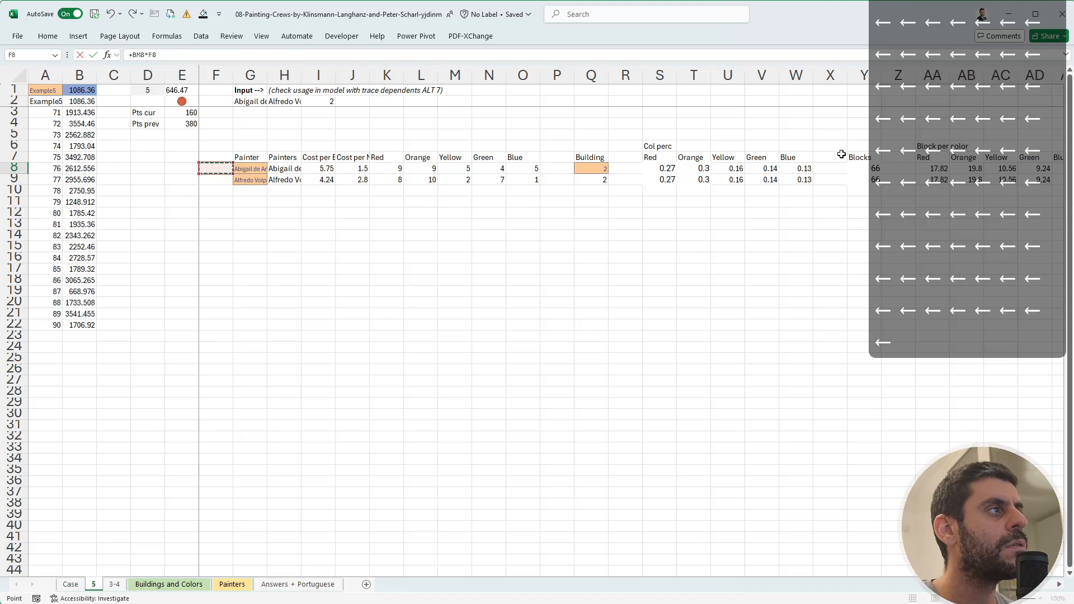
pyautogui.press('Right')
pyautogui.press('Right')
pyautogui.press('Right')
pyautogui.press('Right')
pyautogui.press('Right')
pyautogui.press('Left')
pyautogui.press('Left')
pyautogui.press('Return')
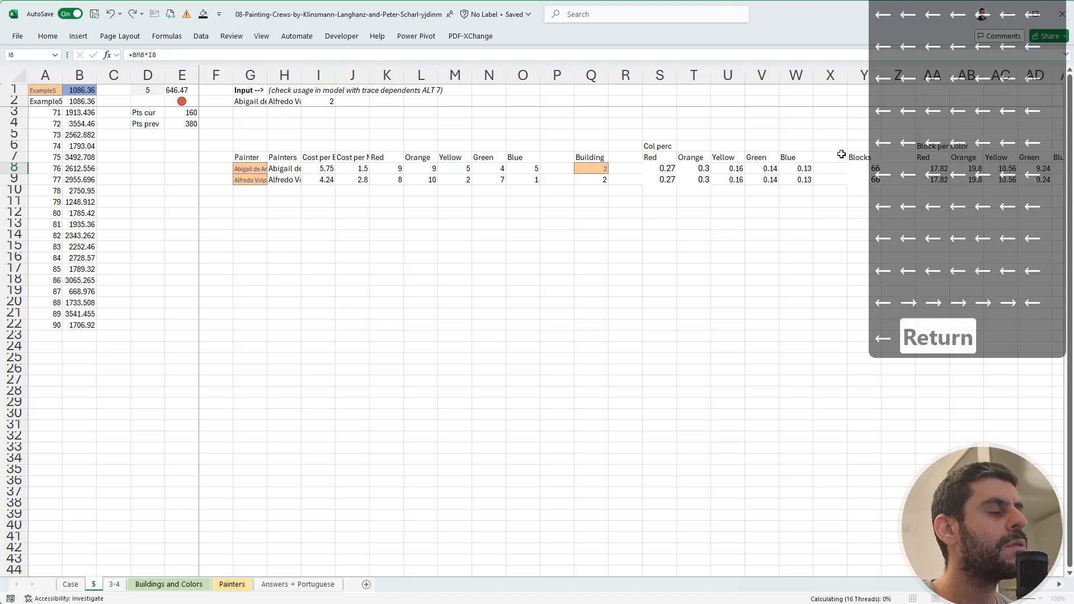
pyautogui.press('Right')
pyautogui.press('Right')
pyautogui.press('Right')
pyautogui.press('Left')
pyautogui.press('Left')
pyautogui.press('Left')
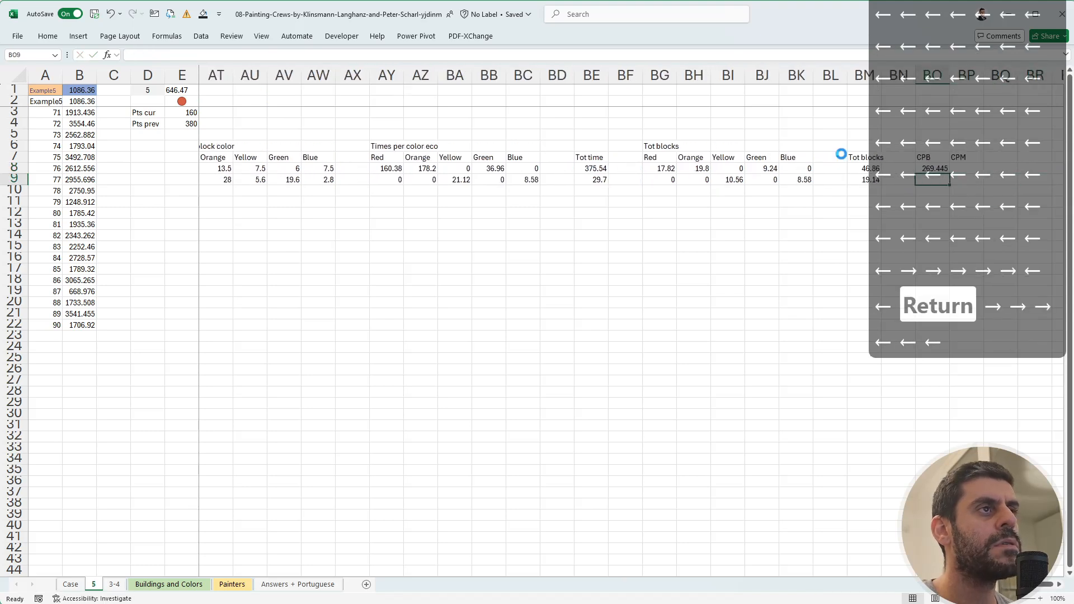
pyautogui.hotkey('ctrl', 'd')
# Calculate CPM in BP8 by multiplying total time BE8 by the cost per minute in J8, and copy the formula down to BP9.
pyautogui.press('Right')
pyautogui.press('Up')
pyautogui.write('+')
pyautogui.press('Left')
pyautogui.press('Left')
pyautogui.press('Left')
pyautogui.press('Left')
pyautogui.press('Left')
pyautogui.press('Left')
pyautogui.press('Left')
pyautogui.press('Left')
pyautogui.press('Left')
pyautogui.press('Left')
pyautogui.press('Left')
pyautogui.press('Left')
pyautogui.press('Left')
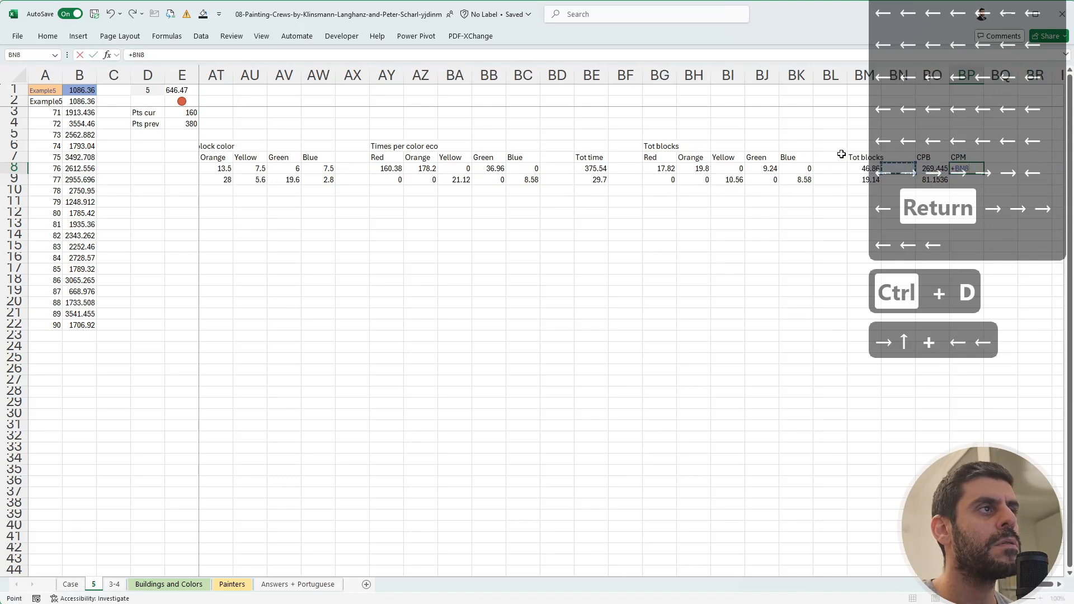
pyautogui.press('Right')
pyautogui.press('Right')
pyautogui.write('*')
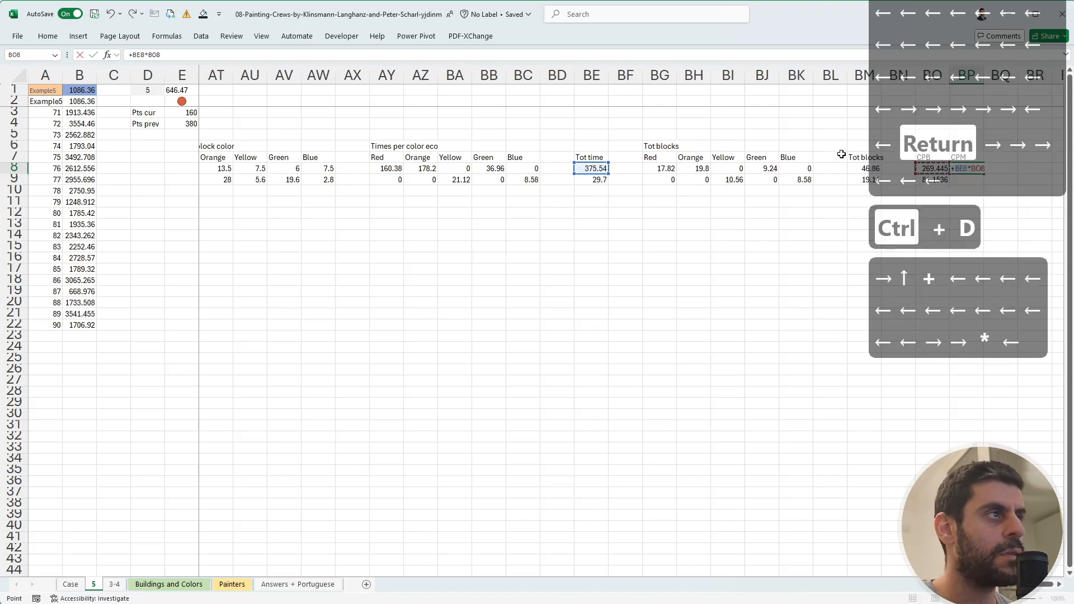
pyautogui.press('Left')
pyautogui.press('Left')
pyautogui.press('Left')
pyautogui.press('Left')
pyautogui.press('Left')
pyautogui.press('Left')
pyautogui.press('Left')
pyautogui.press('Left')
pyautogui.press('Left')
pyautogui.hotkey('ctrl', 'Left')
pyautogui.hotkey('ctrl', 'Left')
pyautogui.hotkey('ctrl', 'Left')
pyautogui.hotkey('ctrl', 'Left')
pyautogui.hotkey('ctrl', 'Left')
pyautogui.hotkey('ctrl', 'Left')
pyautogui.hotkey('ctrl', 'Left')
pyautogui.hotkey('ctrl', 'Left')
pyautogui.hotkey('ctrl', 'Left')
pyautogui.hotkey('ctrl', 'Left')
pyautogui.hotkey('ctrl', 'Left')
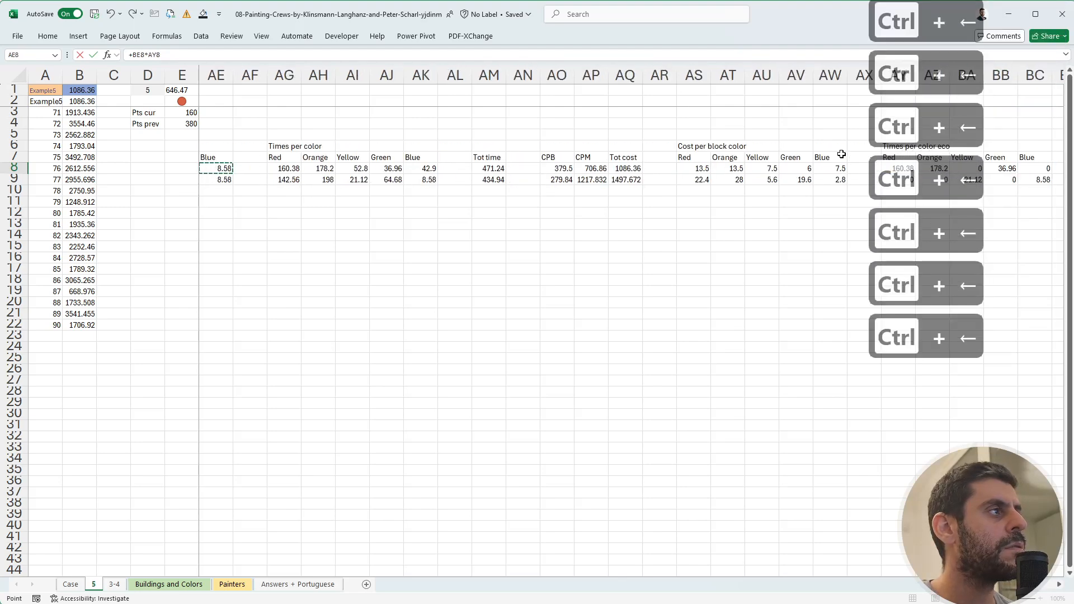
pyautogui.hotkey('ctrl', 'Left')
pyautogui.press('Right')
pyautogui.press('Left')
pyautogui.press('Left')
pyautogui.press('Left')
pyautogui.press('Left')
pyautogui.press('Left')
pyautogui.press('Left')
pyautogui.press('Left')
pyautogui.press('Left')
pyautogui.press('Left')
pyautogui.press('Left')
pyautogui.press('Left')
pyautogui.press('Left')
pyautogui.press('Left')
pyautogui.press('Left')
pyautogui.press('Left')
pyautogui.press('Left')
pyautogui.press('Left')
pyautogui.press('Left')
pyautogui.press('Left')
pyautogui.press('Left')
pyautogui.press('Left')
pyautogui.press('Left')
pyautogui.press('Left')
pyautogui.press('Left')
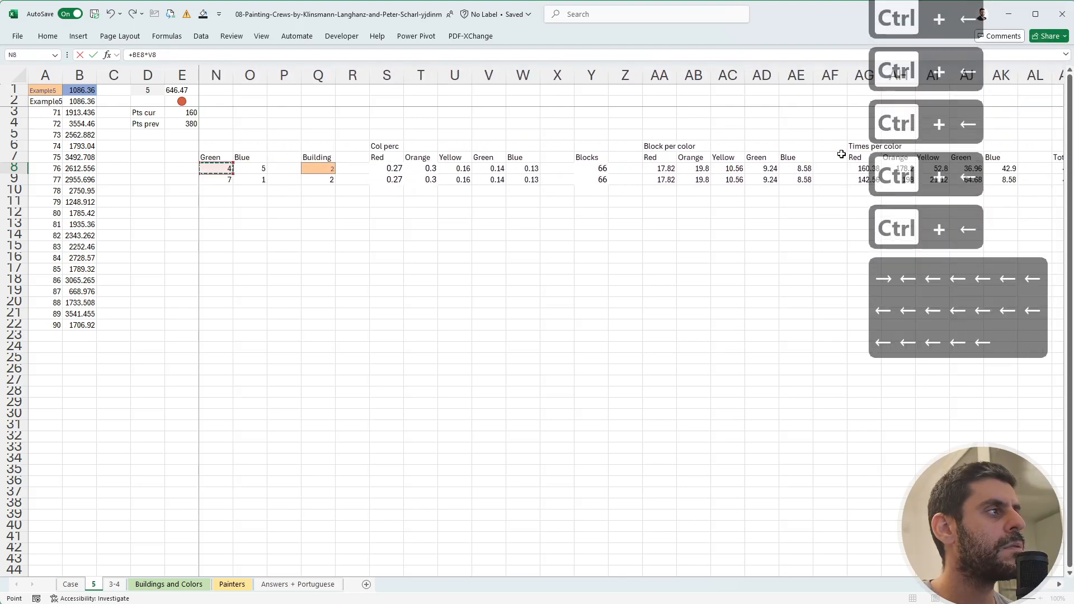
pyautogui.press('Left')
pyautogui.press('Left')
pyautogui.press('Left')
pyautogui.press('Left')
pyautogui.press('Left')
pyautogui.press('Left')
pyautogui.press('Left')
pyautogui.press('Left')
pyautogui.press('Right')
pyautogui.press('Right')
pyautogui.press('Right')
pyautogui.press('Right')
pyautogui.press('Right')
pyautogui.press('Right')
pyautogui.press('Right')
pyautogui.press('Right')
pyautogui.press('Right')
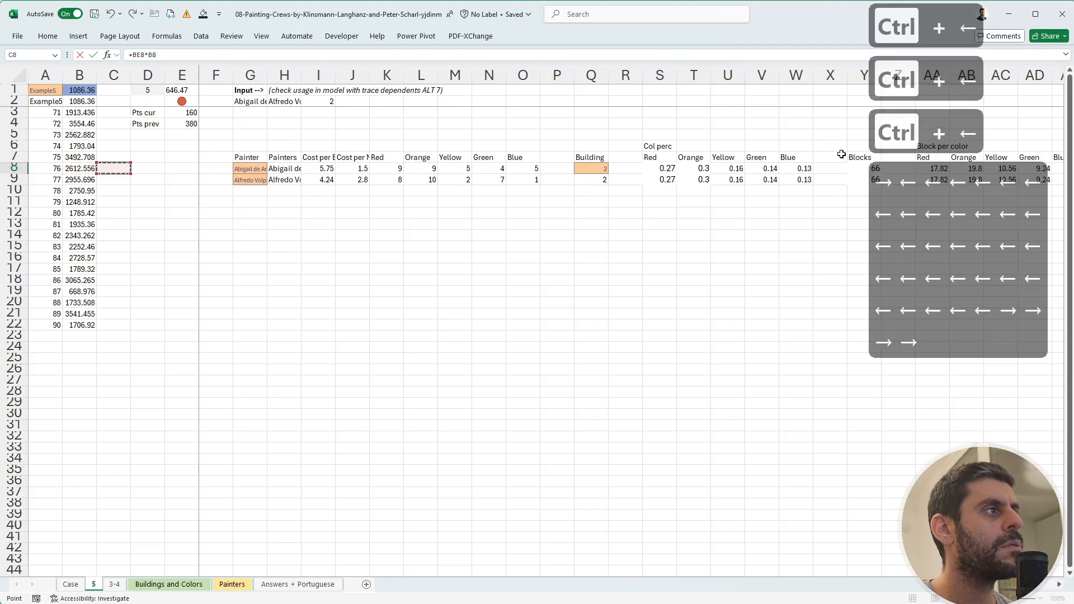
pyautogui.press('Return')
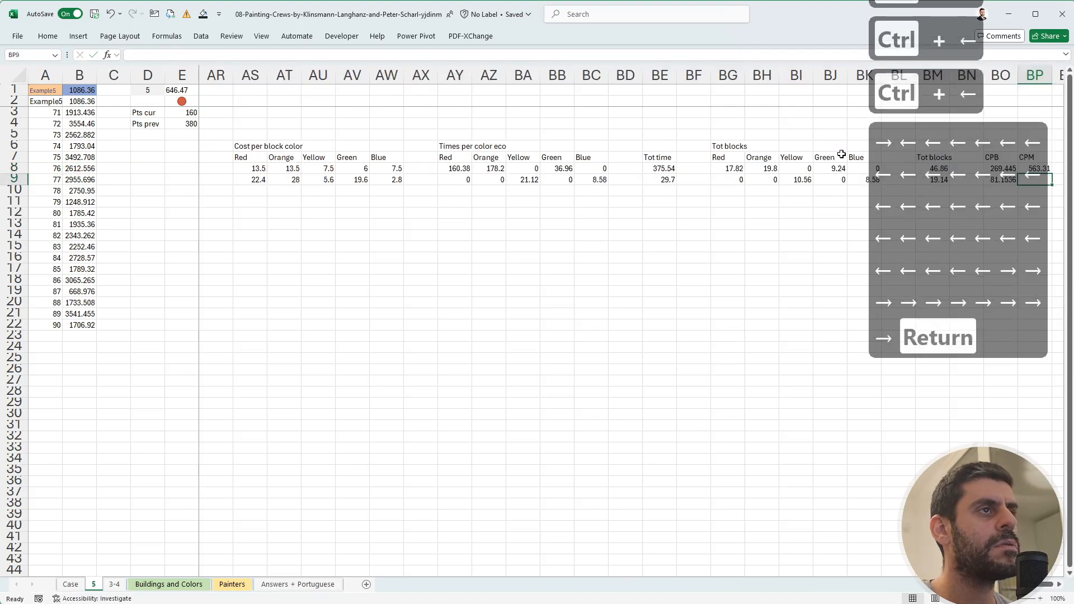
pyautogui.hotkey('ctrl', 'd')
pyautogui.press('Right')
pyautogui.press('Right')
pyautogui.press('Right')
pyautogui.press('Right')
pyautogui.press('Right')
pyautogui.press('Right')
pyautogui.press('Right')
pyautogui.press('Right')
pyautogui.press('Right')
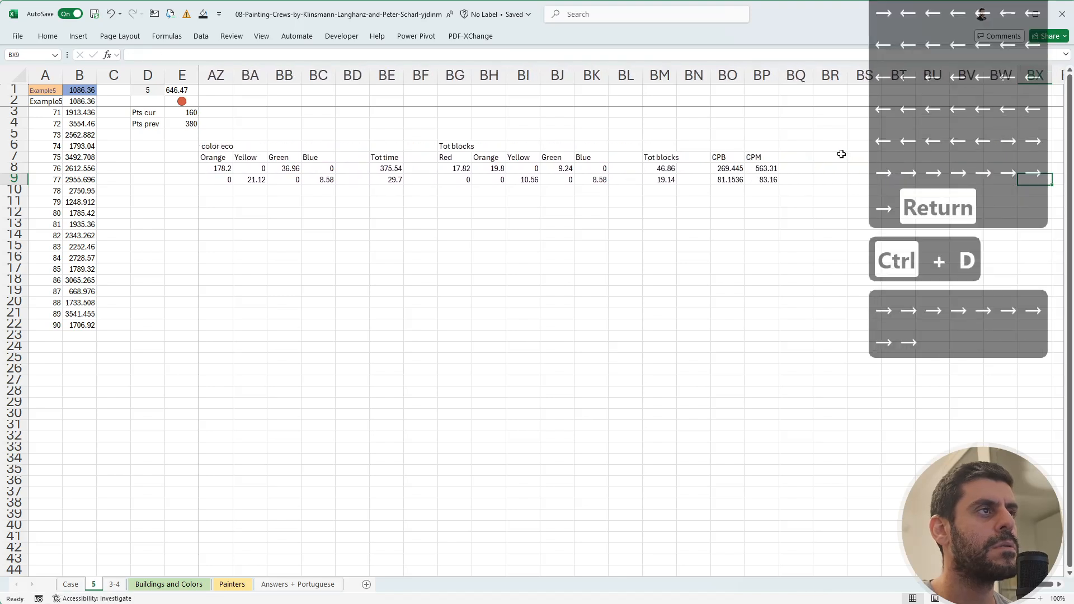
# Enter the header "Tot cost" in BQ7, beside the CPM header.
pyautogui.press('Left')
pyautogui.press('Left')
pyautogui.press('Left')
pyautogui.press('Left')
pyautogui.press('Left')
pyautogui.press('Left')
pyautogui.press('Left')
pyautogui.press('Up')
pyautogui.press('Up')
pyautogui.press('Left')
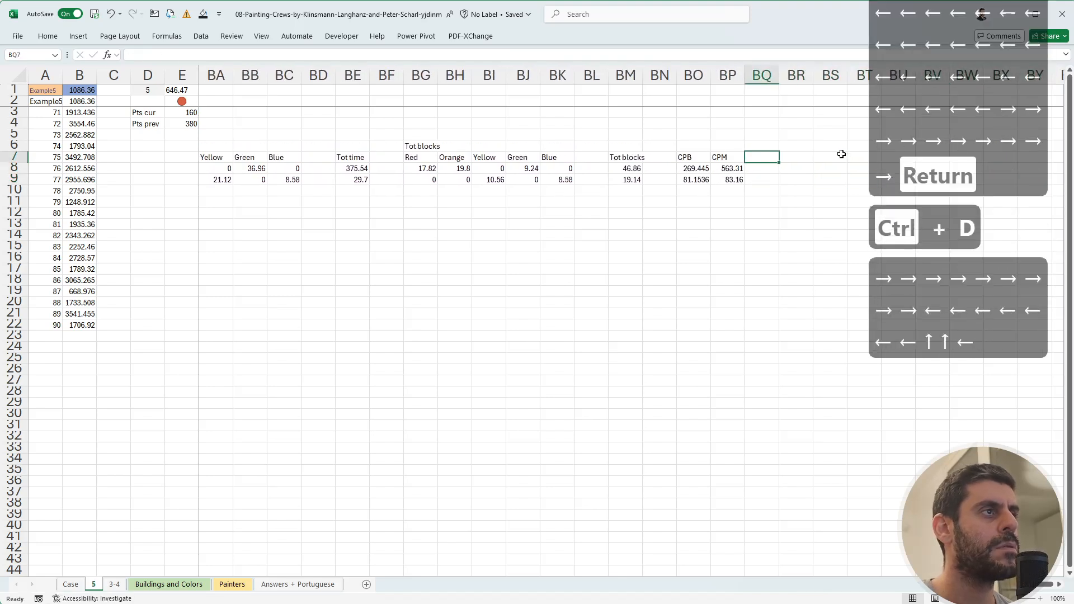
pyautogui.write('Tot cost')
pyautogui.press('Return')
# Calculate the total cost in BQ8 as BP8 plus BO8 and copy the formula down to BQ9.
pyautogui.write('+')
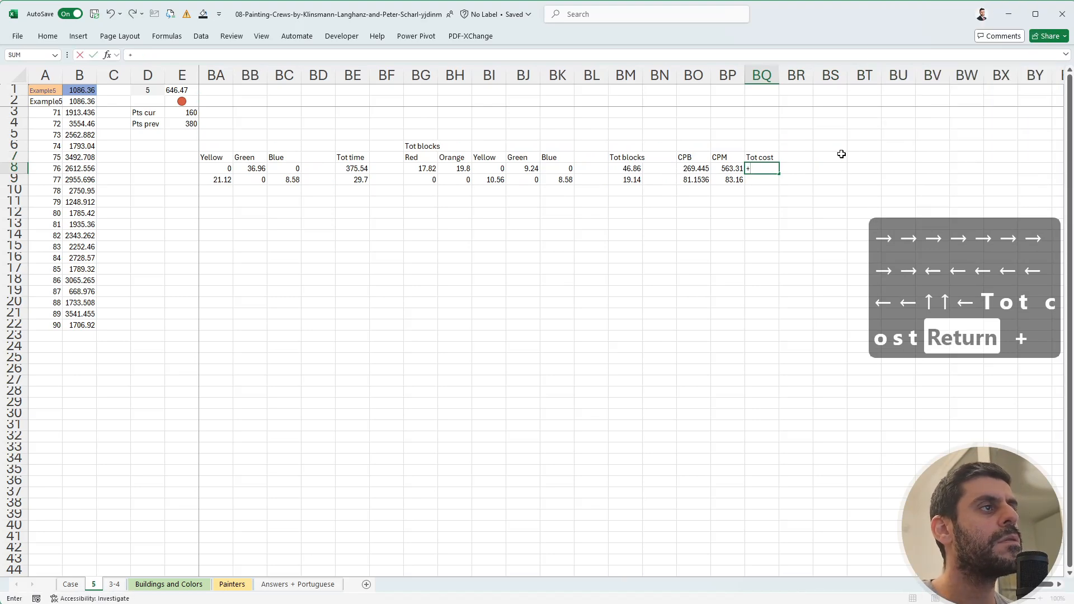
pyautogui.press('Left')
pyautogui.write('+')
pyautogui.press('Left')
pyautogui.press('Left')
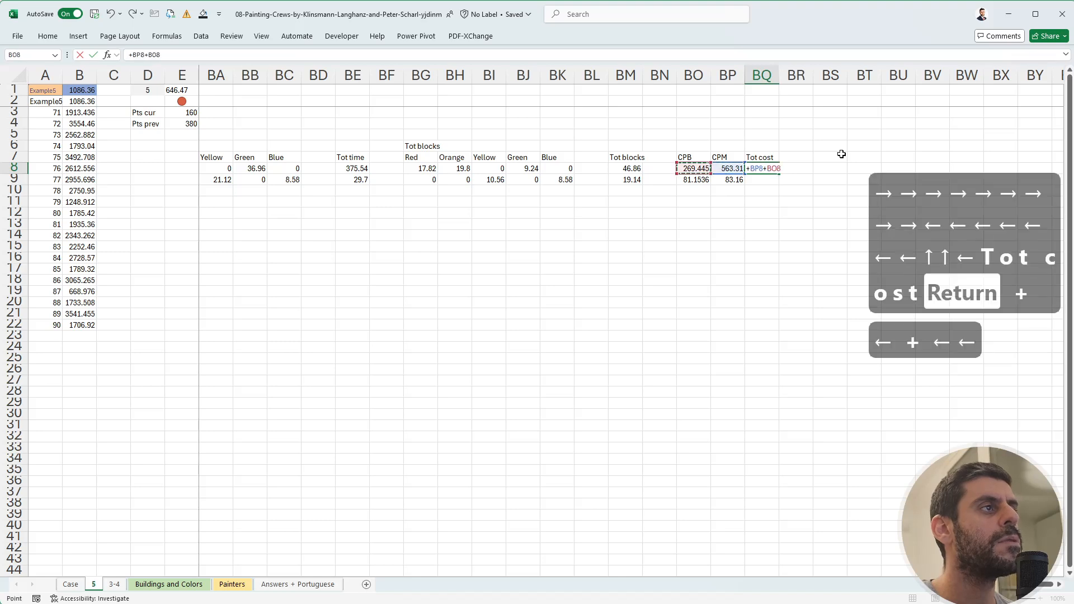
pyautogui.press('Return')
pyautogui.hotkey('ctrl', 'd')
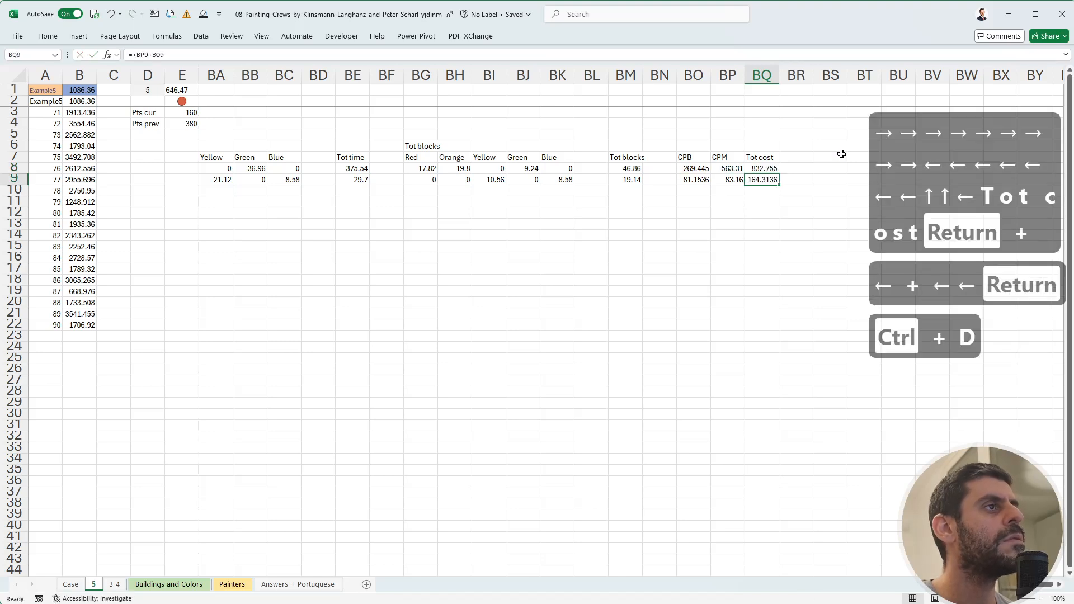
# Sum the two painters' total costs BQ8:BQ9 in BQ6, above the Tot cost header.
pyautogui.press('Up')
pyautogui.press('Up')
pyautogui.press('Up')
pyautogui.write('+')
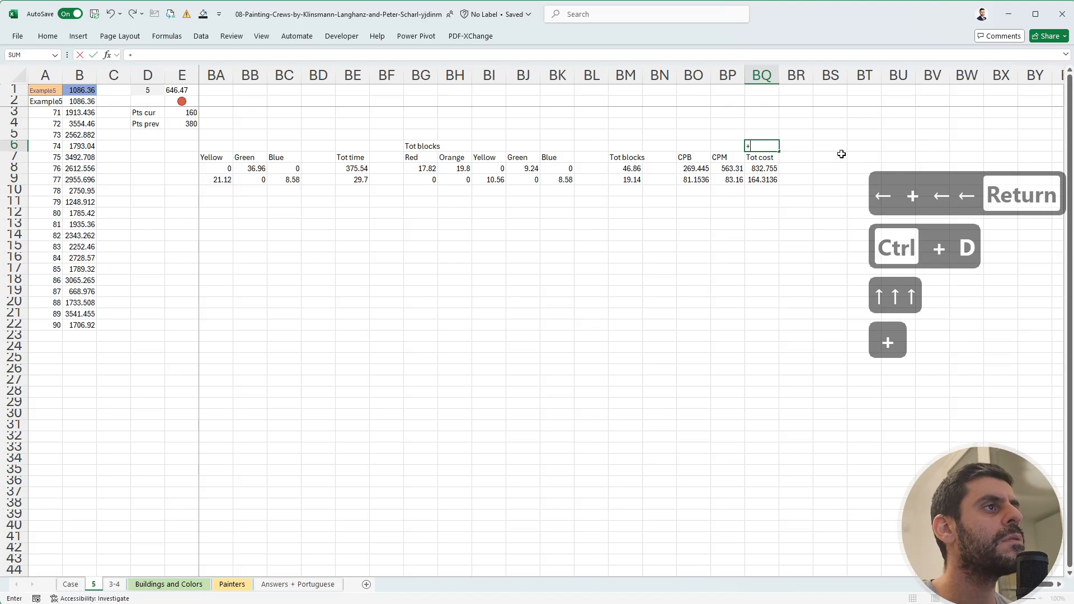
pyautogui.write('sum')
pyautogui.press('Tab')
pyautogui.press('Down')
pyautogui.press('Down')
pyautogui.hotkey('shift', 'Down')
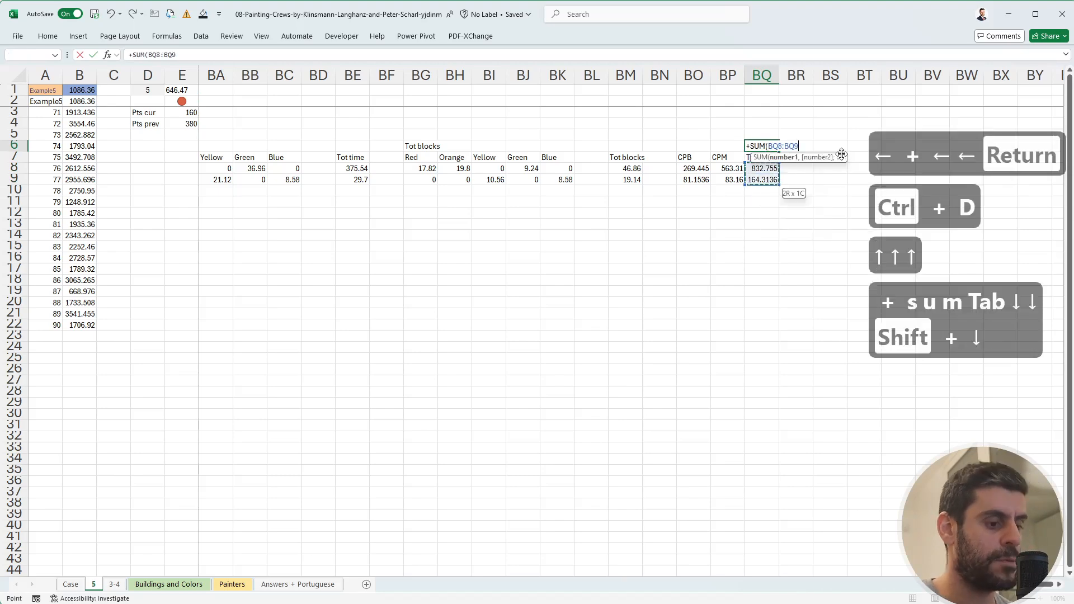
pyautogui.write(')')
pyautogui.press('Return')
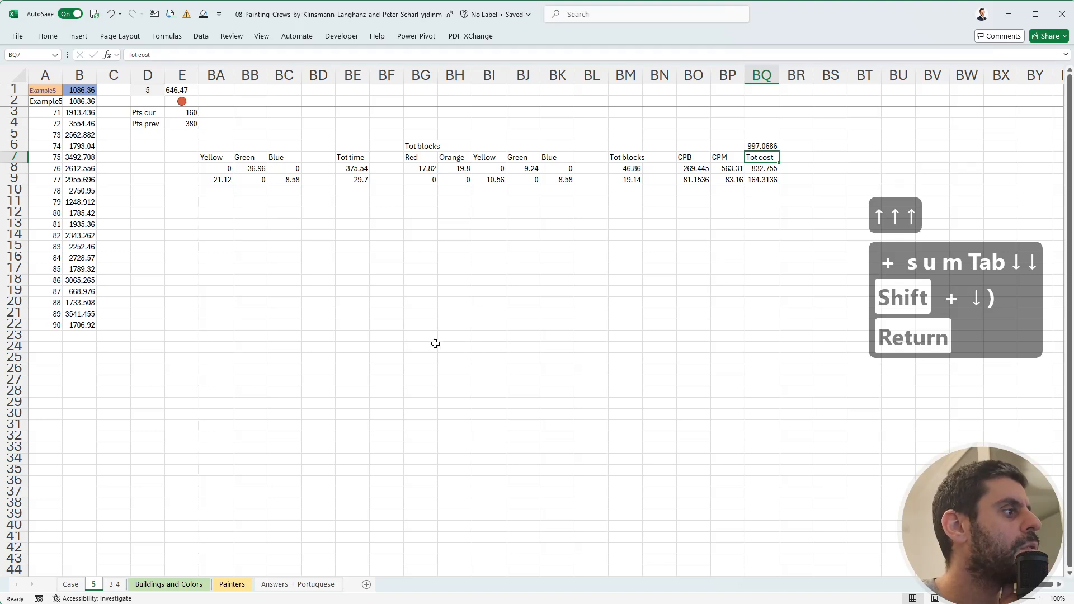
# Capture the Level 5 instructions on the Case sheet as a screenshot and paste it into sheet 5.
pyautogui.click(62, 585)
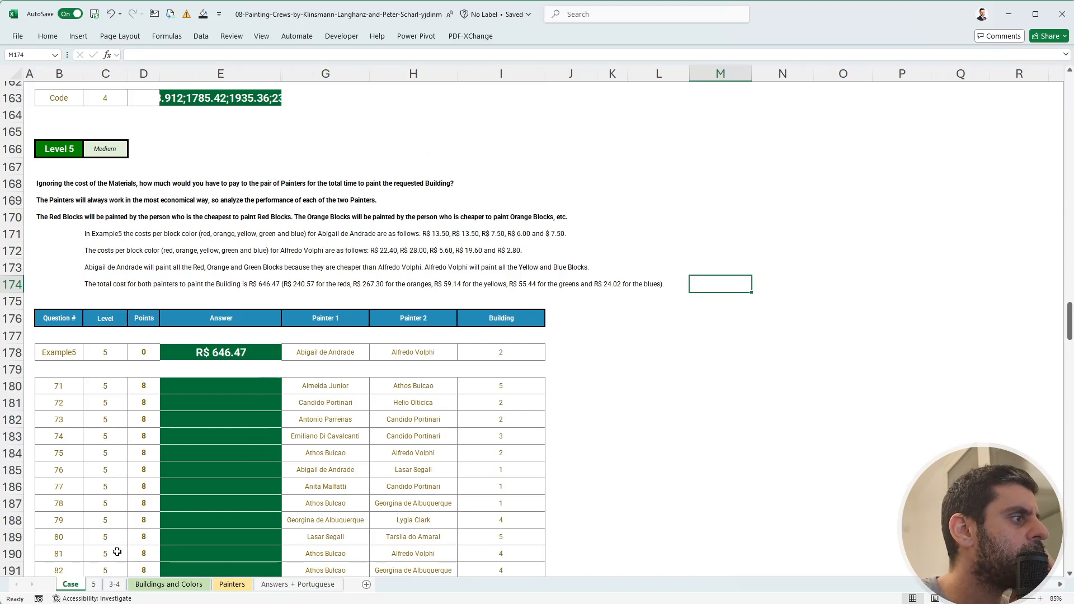
pyautogui.click(94, 585)
pyautogui.moveTo(1036, 585); pyautogui.dragTo(1024, 585)
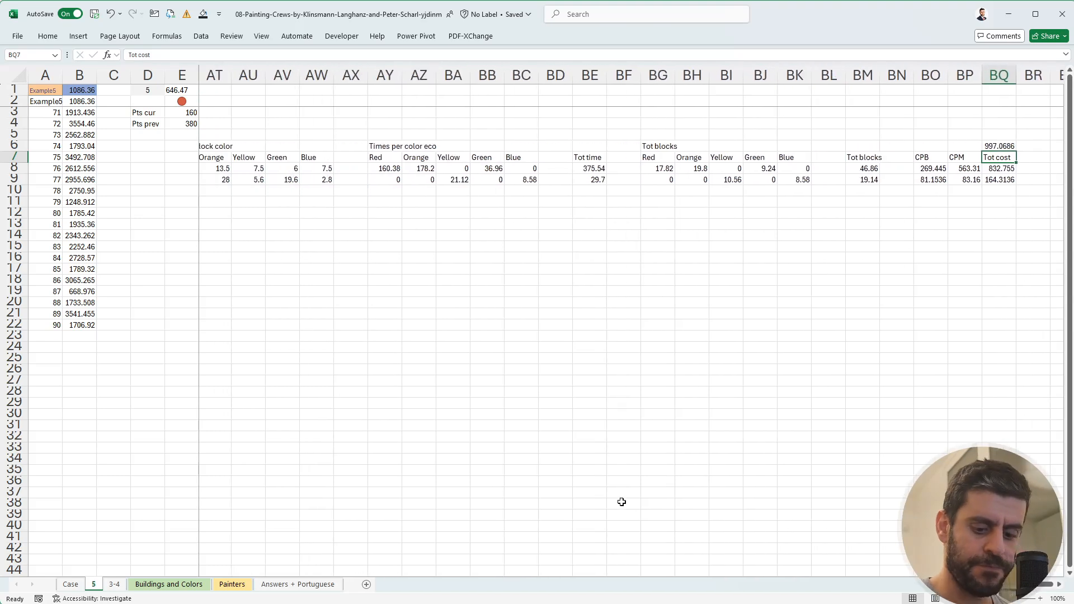
pyautogui.press('ctrl+Prior')
pyautogui.press('super+s')
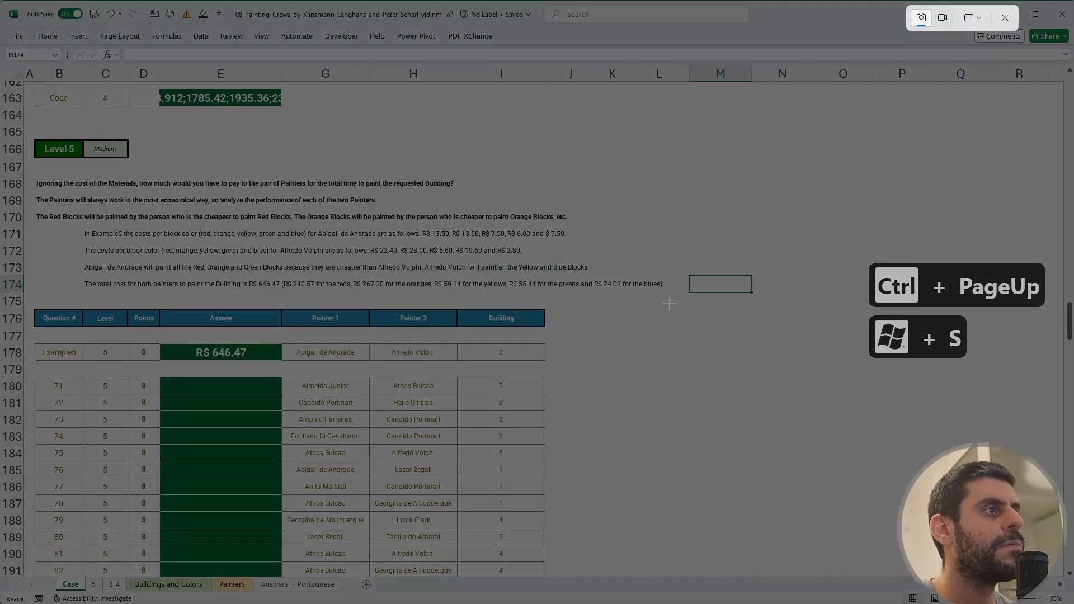
pyautogui.moveTo(592, 283); pyautogui.dragTo(13, 132)
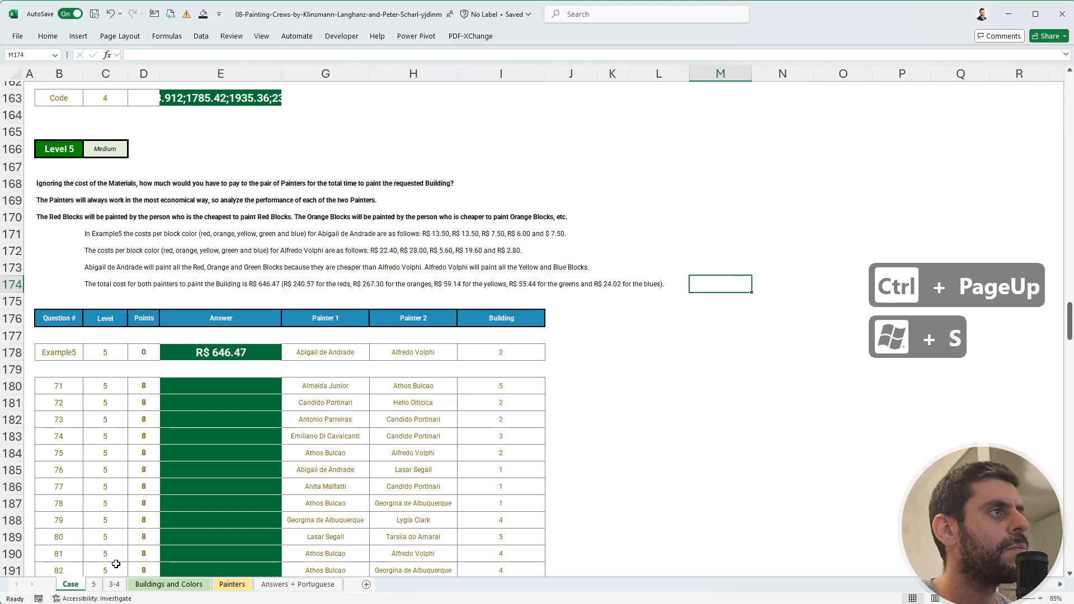
pyautogui.click(94, 584)
pyautogui.hotkey('ctrl', 'v')
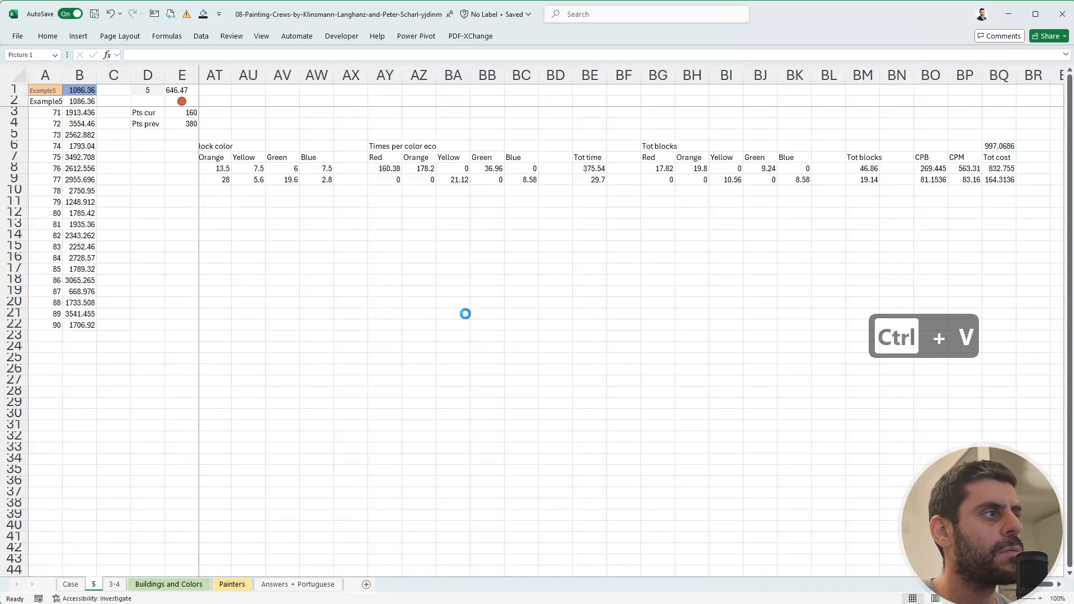
# Move the pasted instructions picture beneath the cost-per-block-color and times-per-color tables.
pyautogui.hotkey('alt', 'Tab')
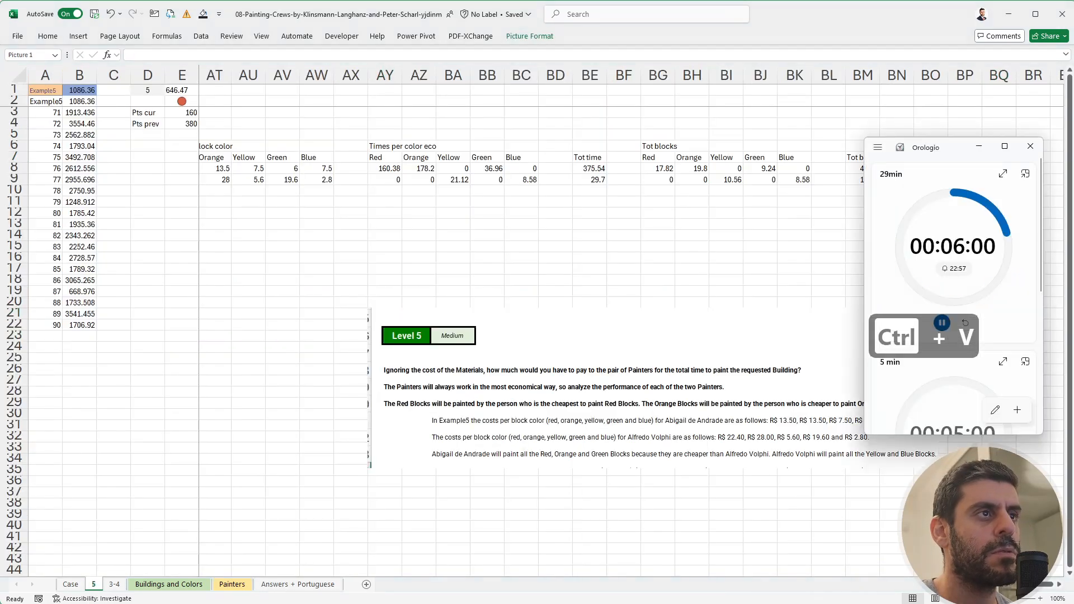
pyautogui.hotkey('alt', 'Tab')
pyautogui.moveTo(611, 406); pyautogui.dragTo(583, 392)
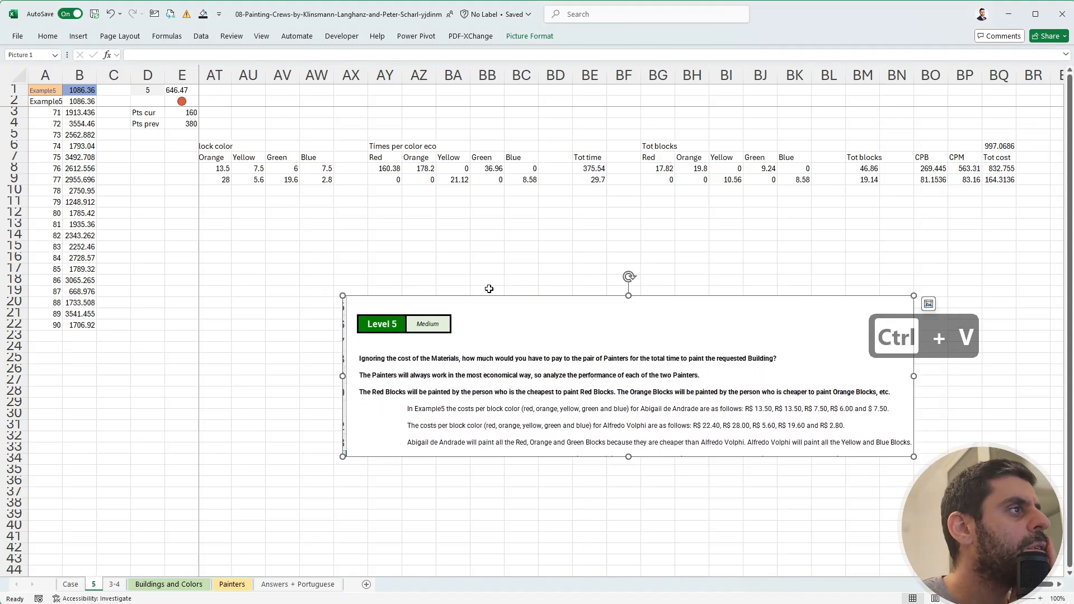
pyautogui.hscroll(-8, 559, 336)
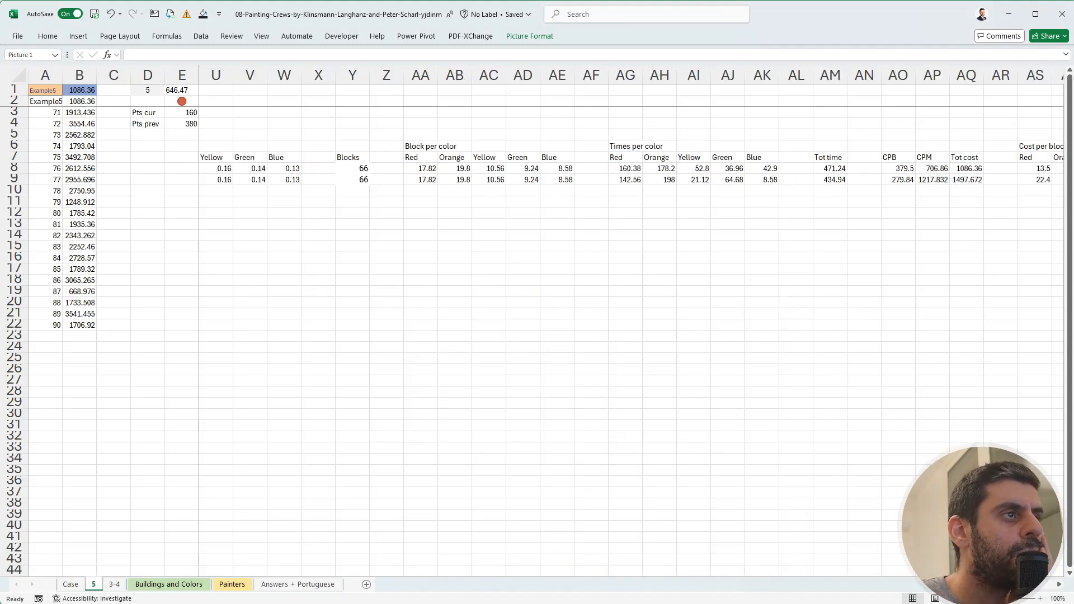
pyautogui.hscroll(6, 631, 323)
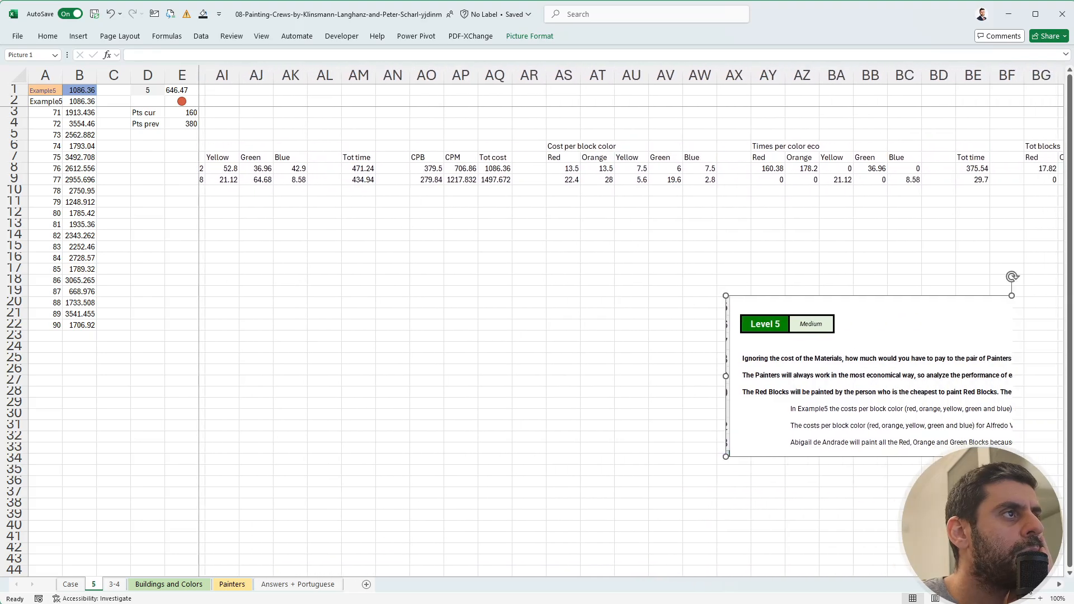
pyautogui.moveTo(753, 396); pyautogui.dragTo(486, 347)
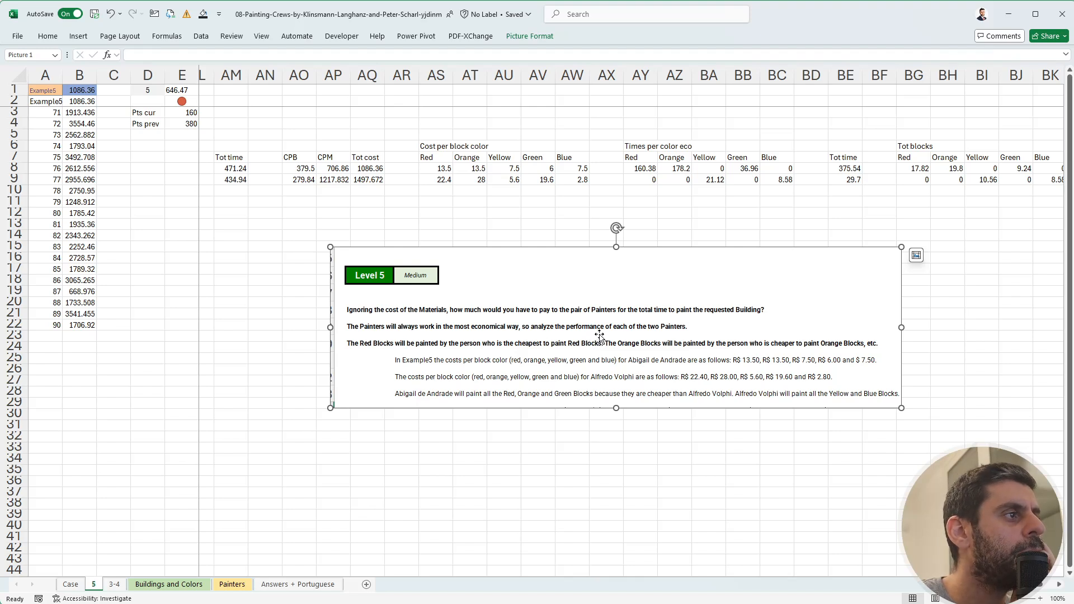
# Capture the Level 5 instructions again, including the full total cost line in row 174, and paste the screenshot into sheet 5.
pyautogui.click(66, 585)
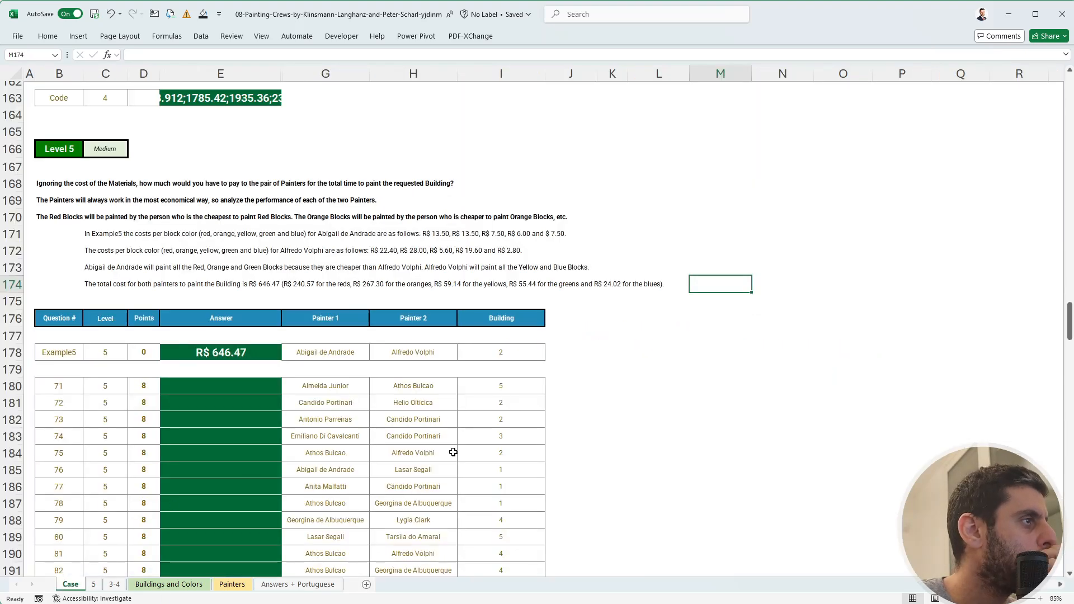
pyautogui.click(699, 387)
pyautogui.press('super+s')
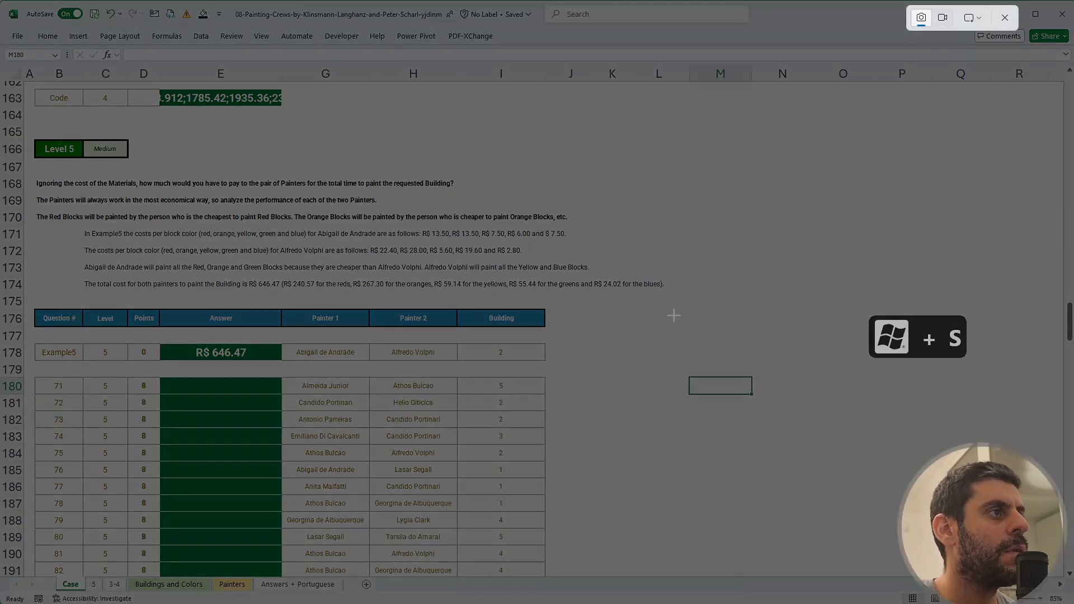
pyautogui.moveTo(678, 313); pyautogui.dragTo(33, 130)
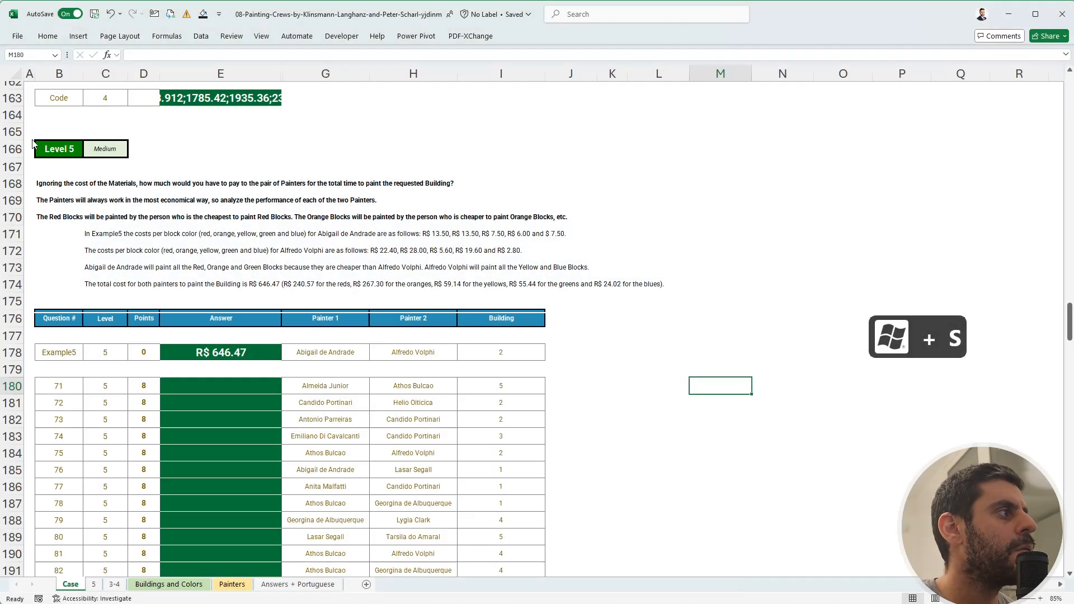
pyautogui.click(93, 584)
pyautogui.hotkey('ctrl', 'v')
pyautogui.hotkey('ctrl', 'v')
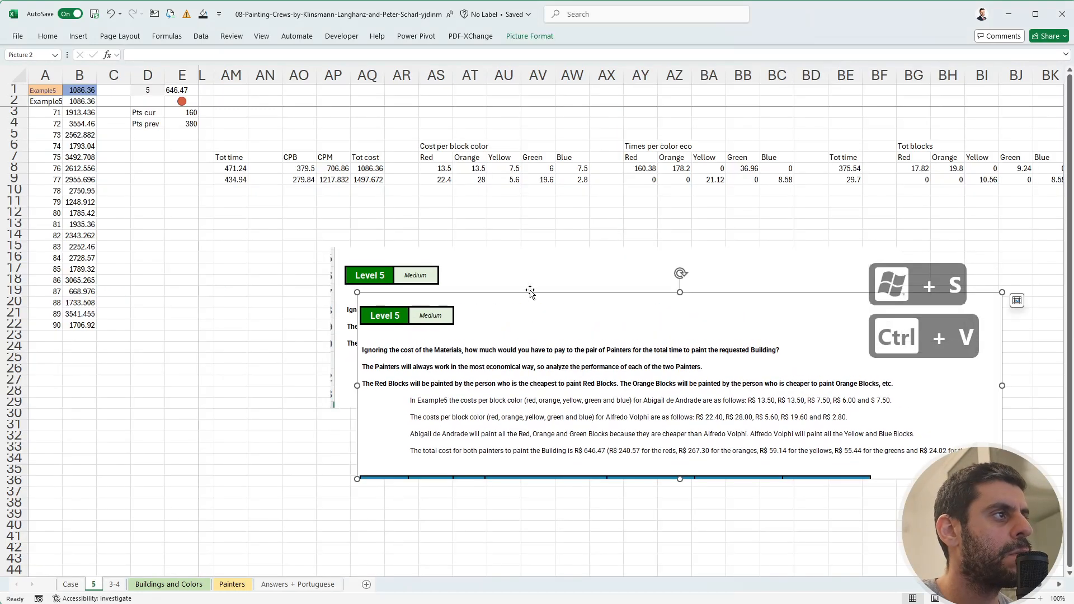
# Delete the first instructions picture and place the new one beneath the economical times and total blocks tables.
pyautogui.press('Delete')
pyautogui.moveTo(569, 329); pyautogui.dragTo(518, 285)
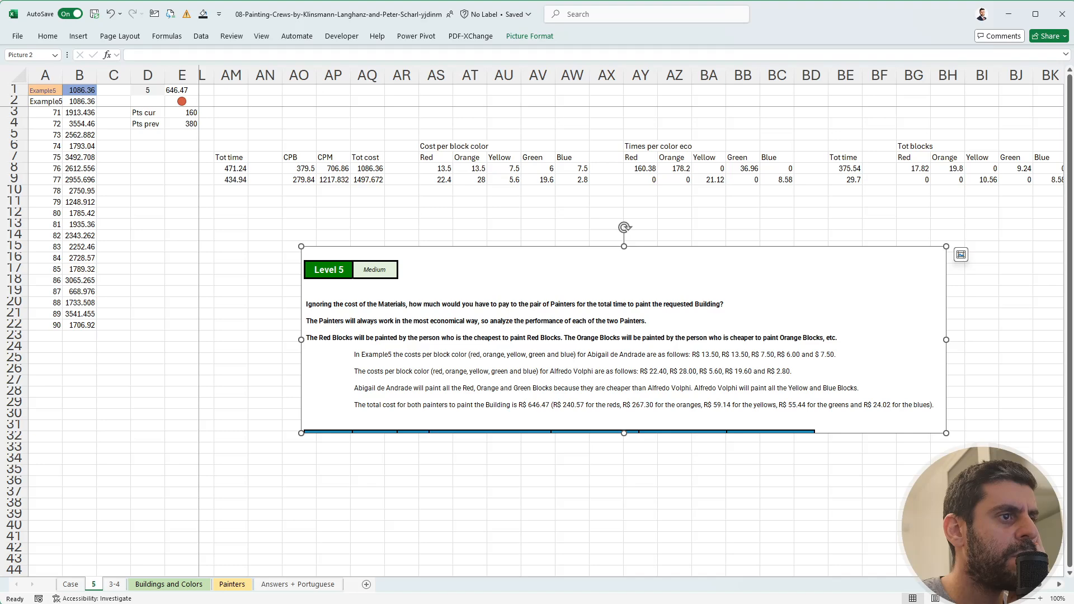
pyautogui.hscroll(5, 675, 442)
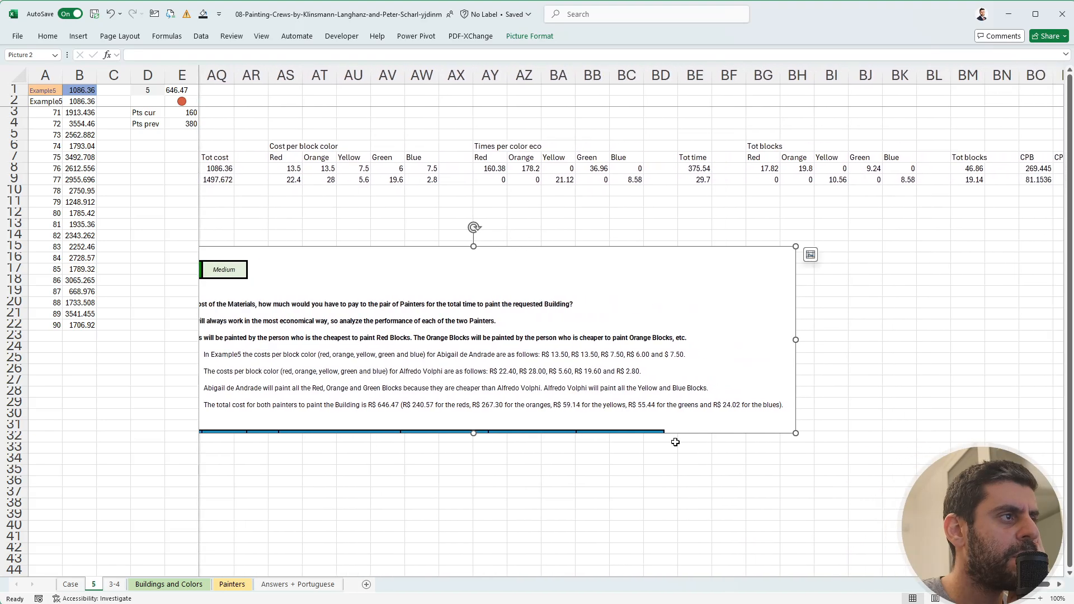
pyautogui.moveTo(412, 342); pyautogui.dragTo(686, 335)
pyautogui.hscroll(3, 775, 344)
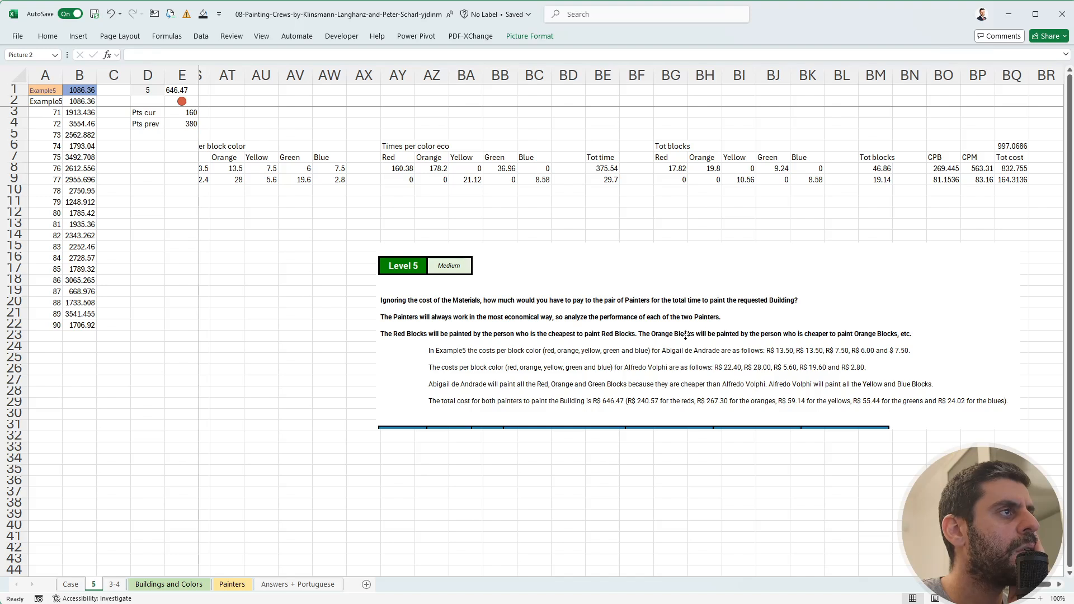
pyautogui.moveTo(686, 335); pyautogui.dragTo(687, 336)
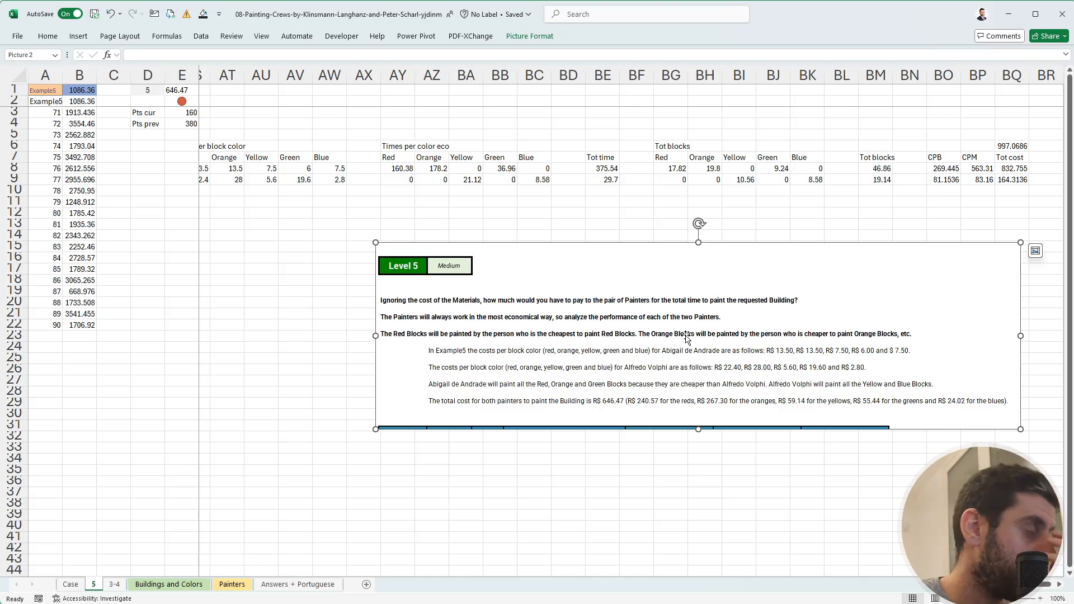
# Inspect the formulas in BG8 and AY8 and compare them with the painters' input values.
pyautogui.click(677, 168)
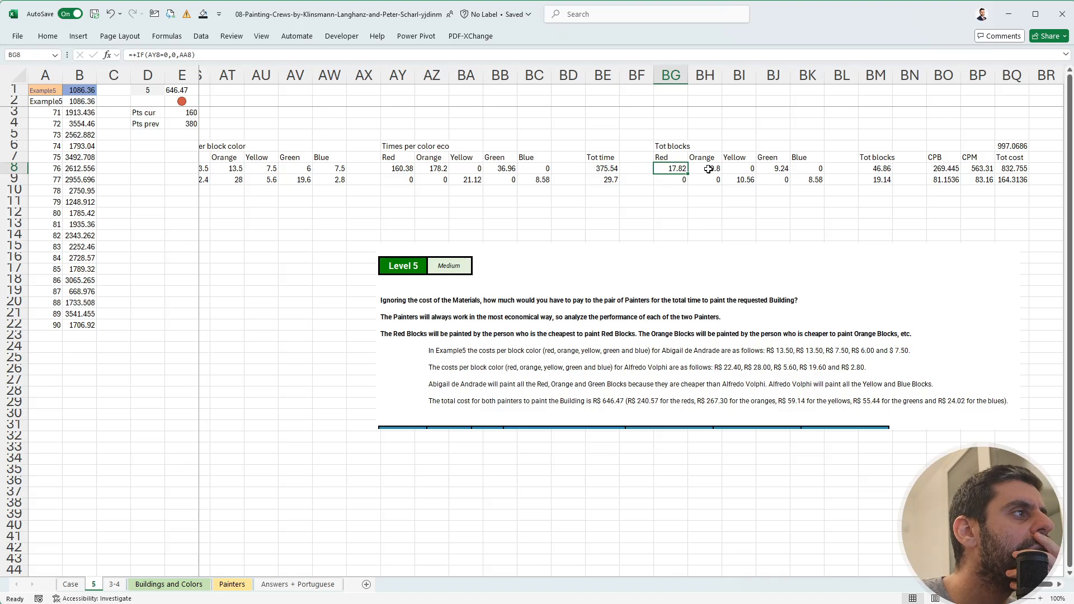
pyautogui.click(390, 167)
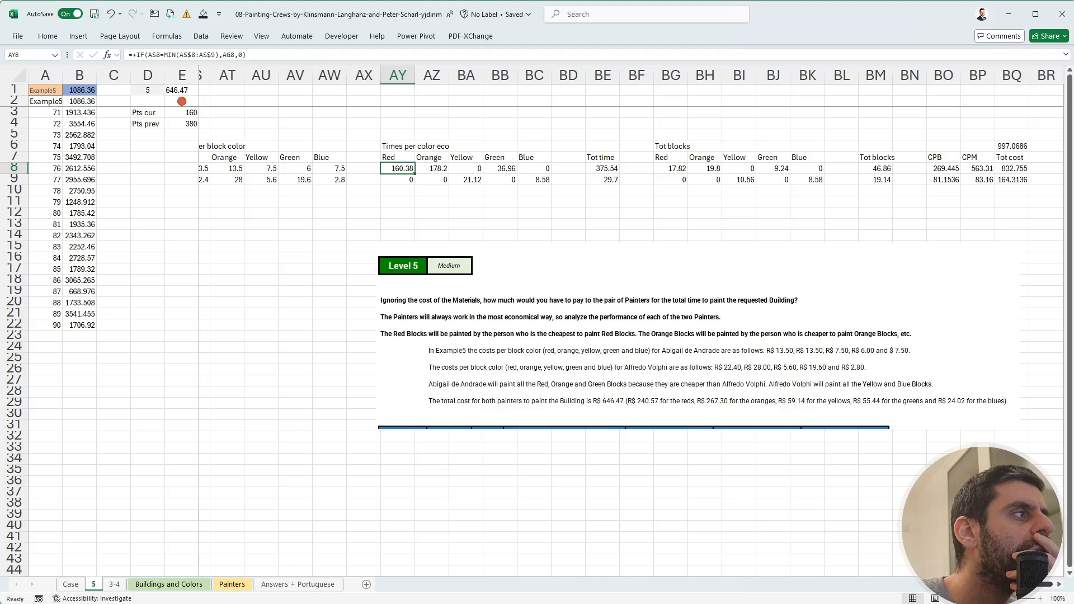
pyautogui.hscroll(-10, 631, 330)
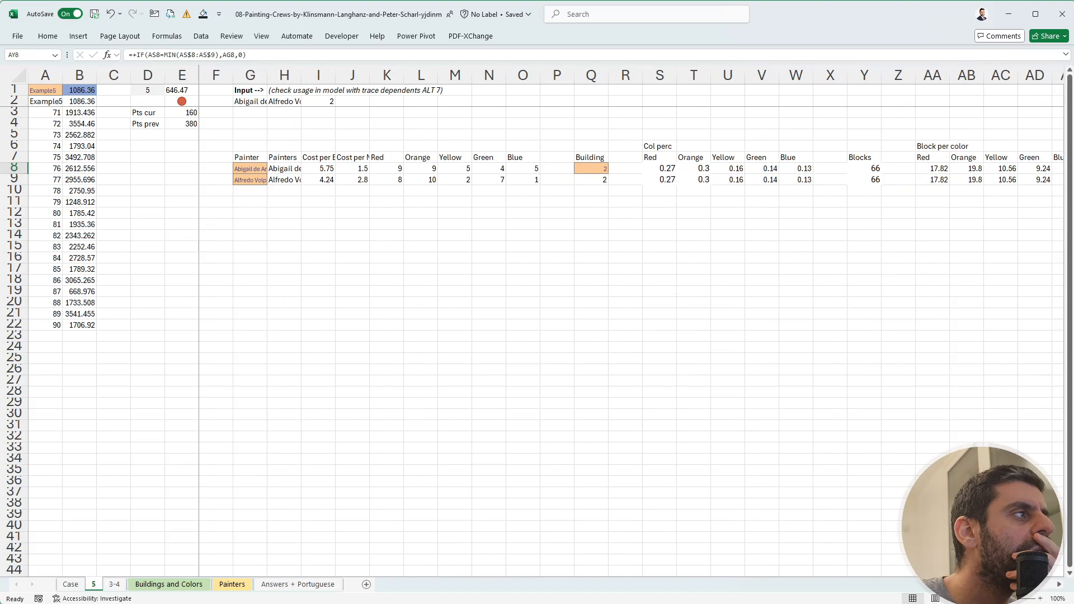
pyautogui.hscroll(10, 509, 231)
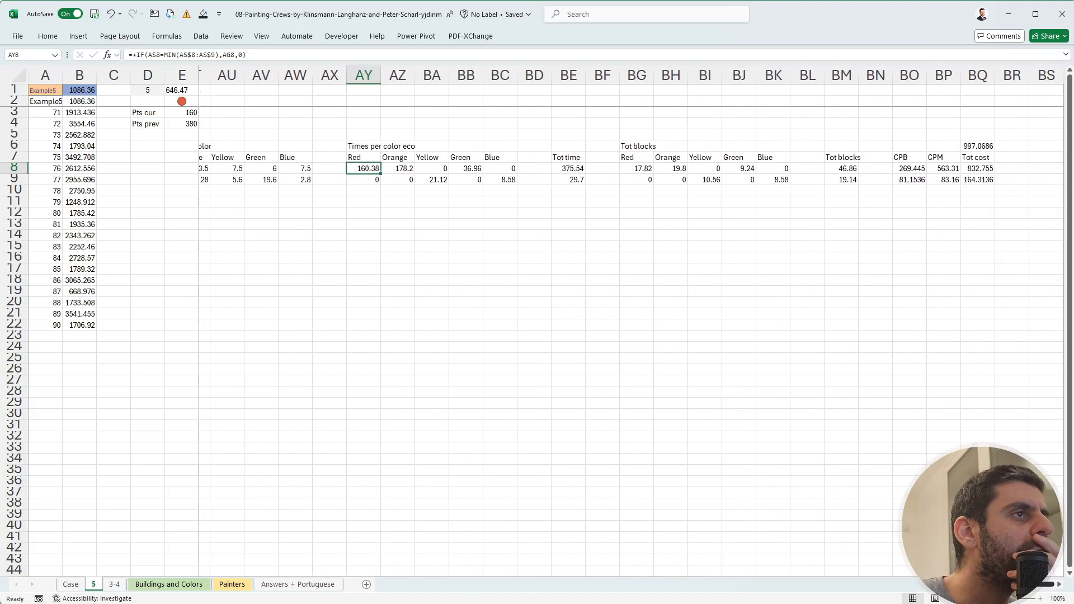
# Enter a check formula in AY4 that multiplies the negated red time in AY8 by 1.5.
pyautogui.click(367, 122)
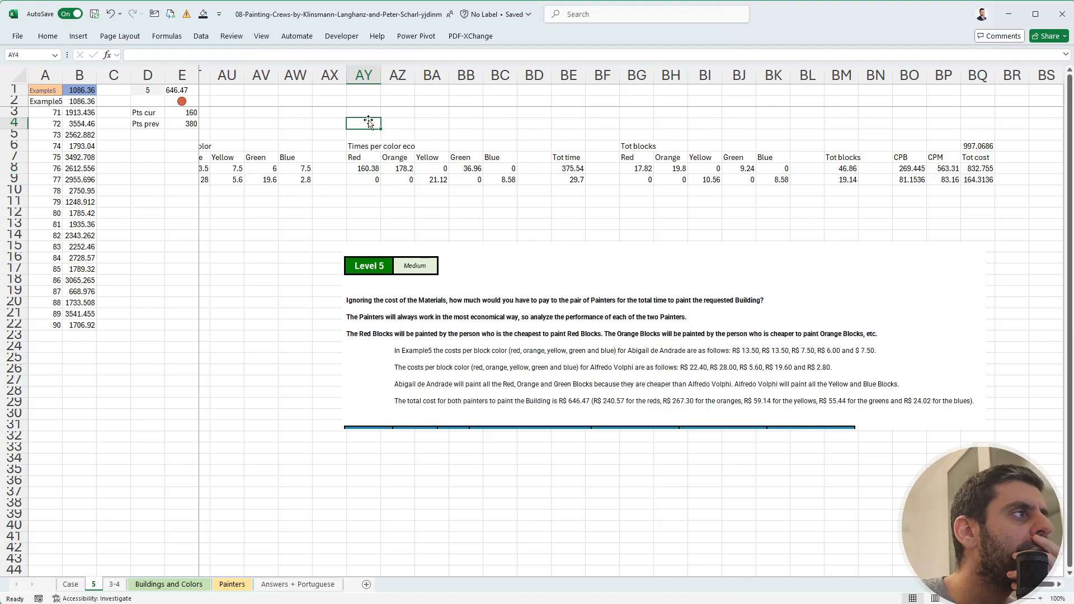
pyautogui.write('-')
pyautogui.press('Up')
pyautogui.press('Up')
pyautogui.press('Down')
pyautogui.press('Down')
pyautogui.press('Down')
pyautogui.press('Down')
pyautogui.press('Down')
pyautogui.press('Down')
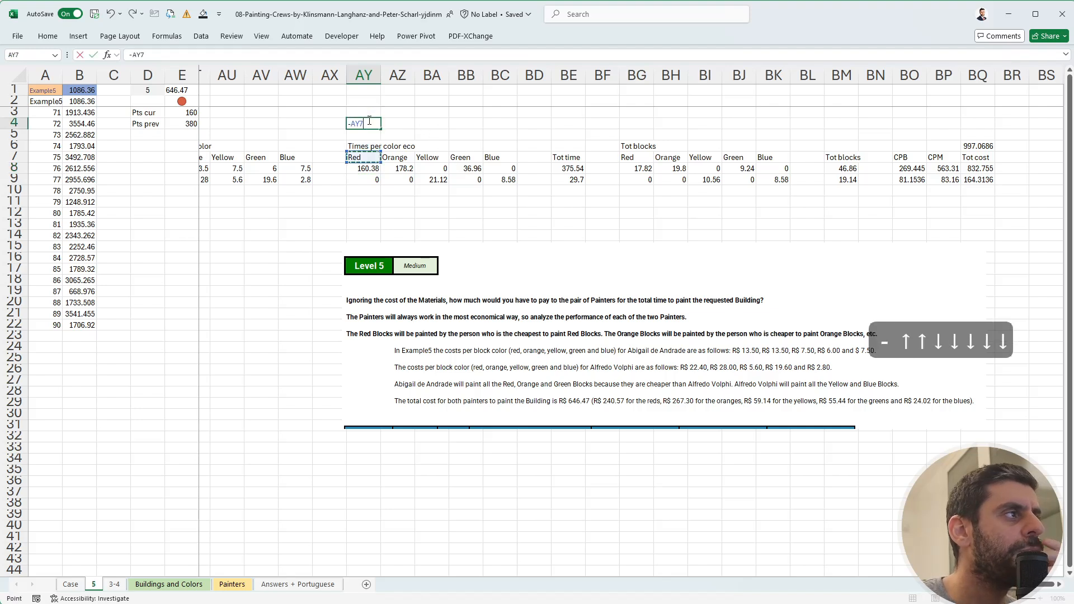
pyautogui.write('*1.5')
pyautogui.press('Return')
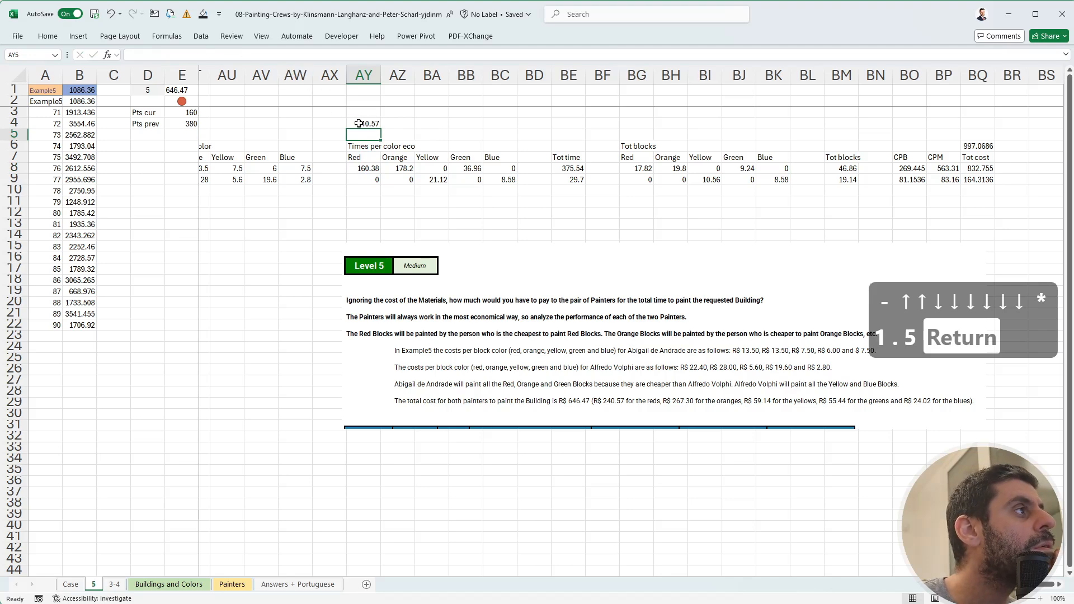
# Remove the leading minus sign from the check formula in AY4.
pyautogui.click(361, 123)
pyautogui.click(140, 57)
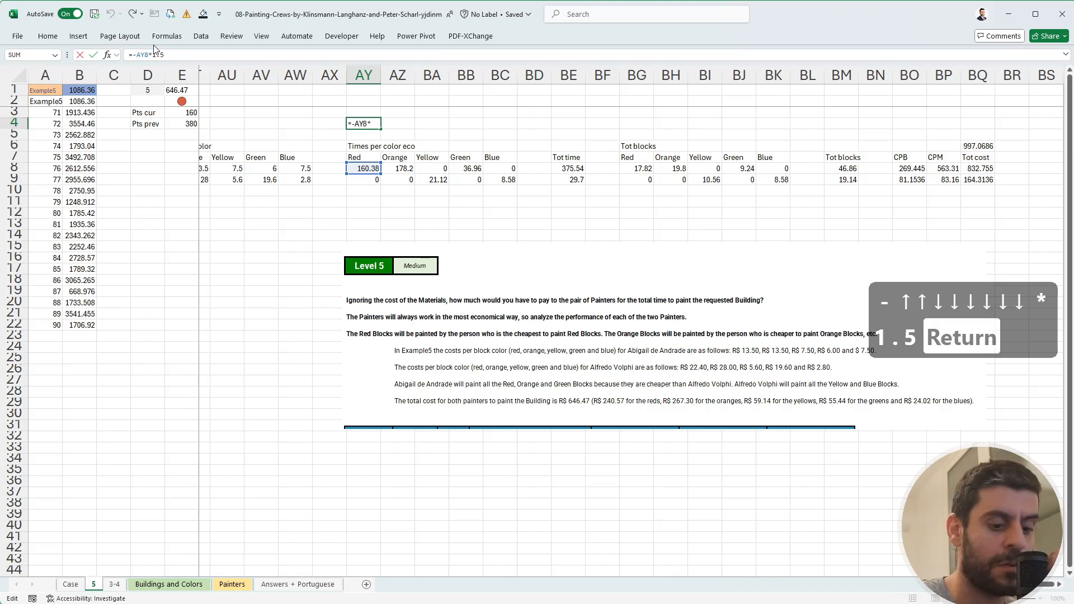
pyautogui.press('BackSpace')
pyautogui.press('Return')
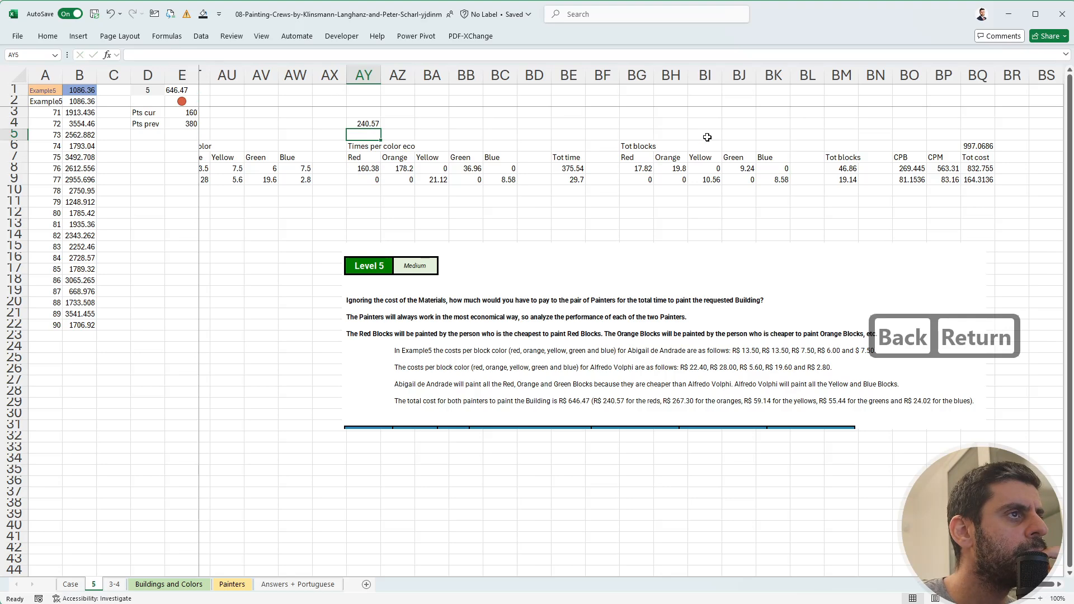
# Copy the total formula from BQ6 into BP6 to sum the CPM column.
pyautogui.click(964, 146)
pyautogui.hotkey('ctrl', 'c')
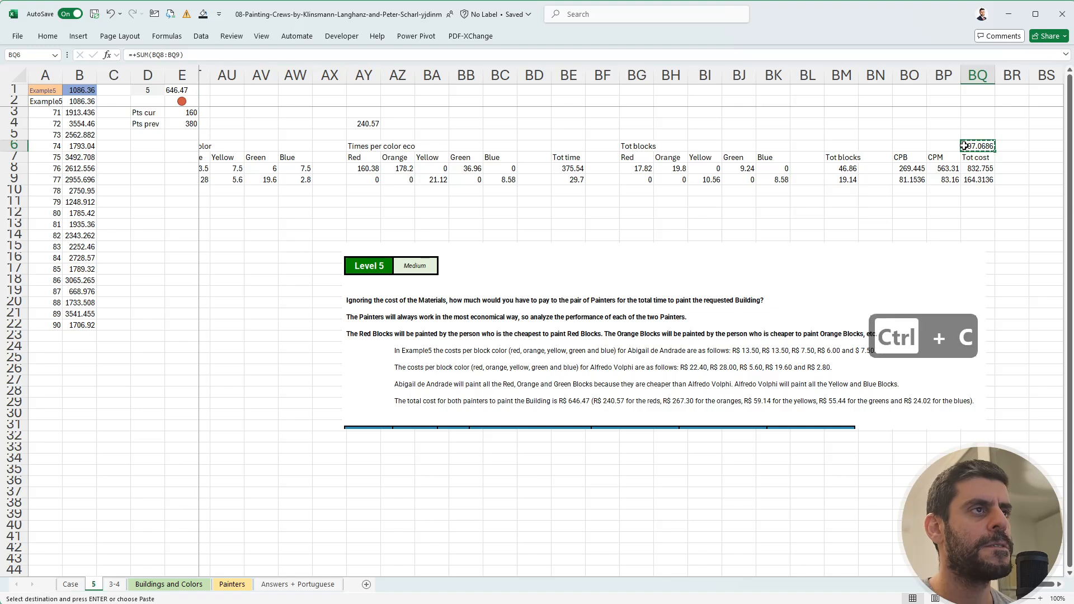
pyautogui.press('Left')
pyautogui.hotkey('ctrl', 'v')
pyautogui.press('Escape')
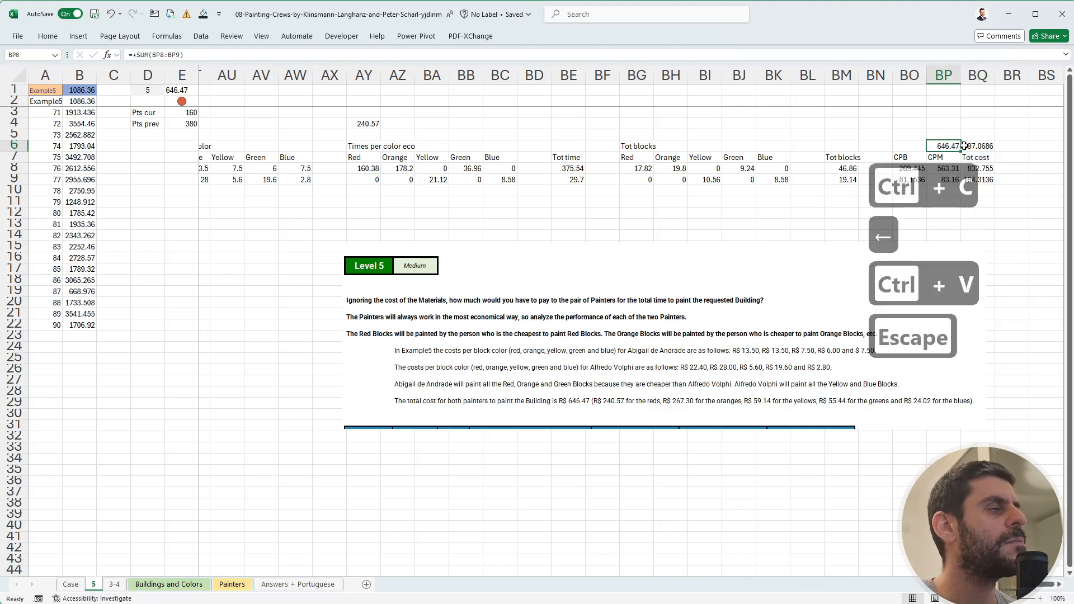
# Link the answer cell B1 to the CPM total in BP6 and go to the check cell E2.
pyautogui.click(100, 91)
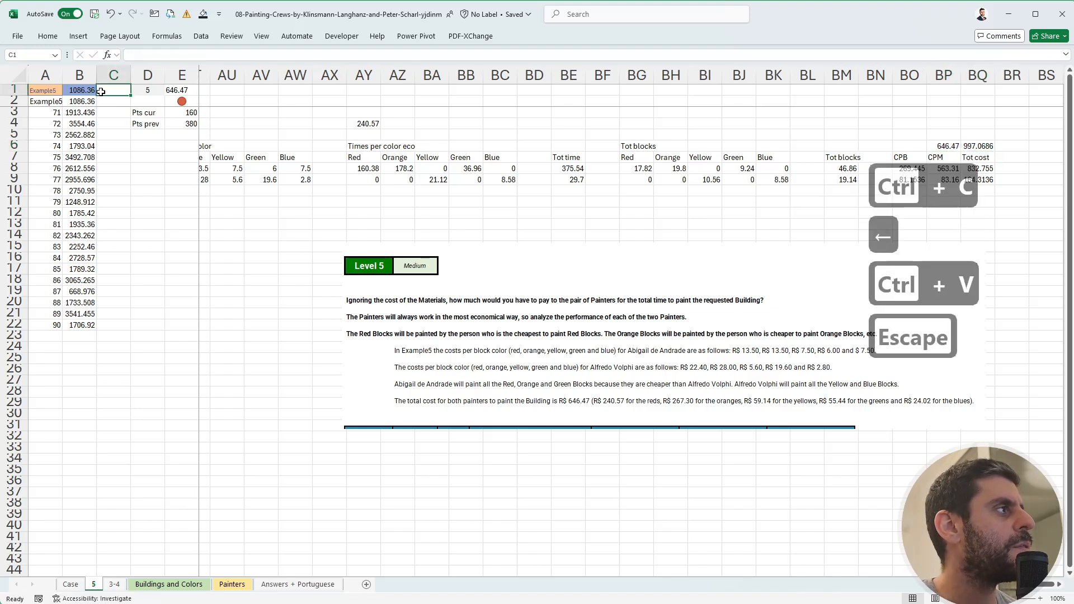
pyautogui.click(93, 91)
pyautogui.write('+')
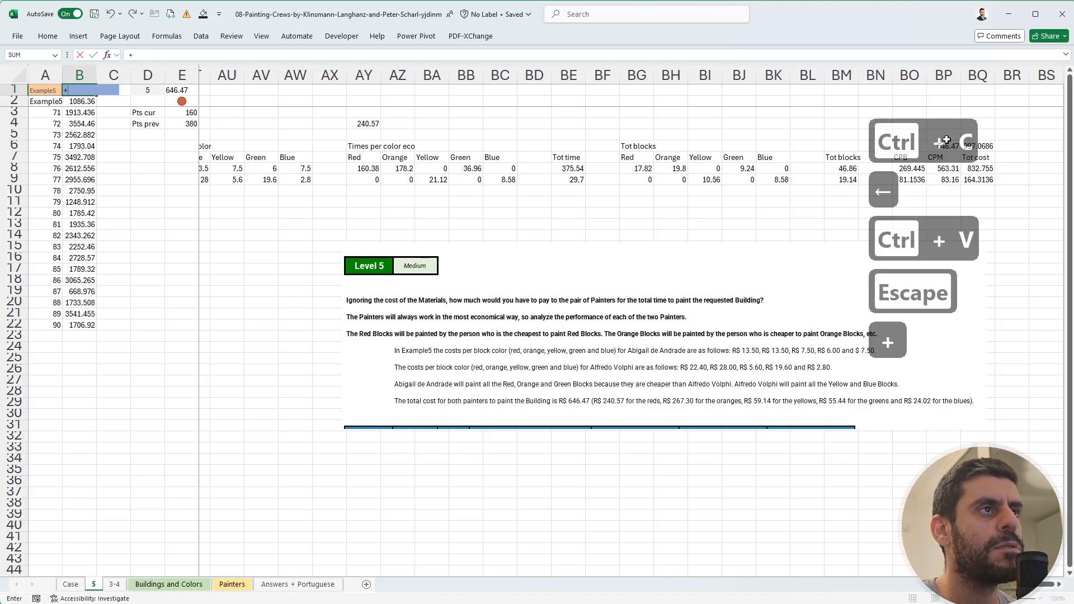
pyautogui.click(944, 144)
pyautogui.press('Return')
pyautogui.press('Right')
pyautogui.press('Right')
pyautogui.press('Right')
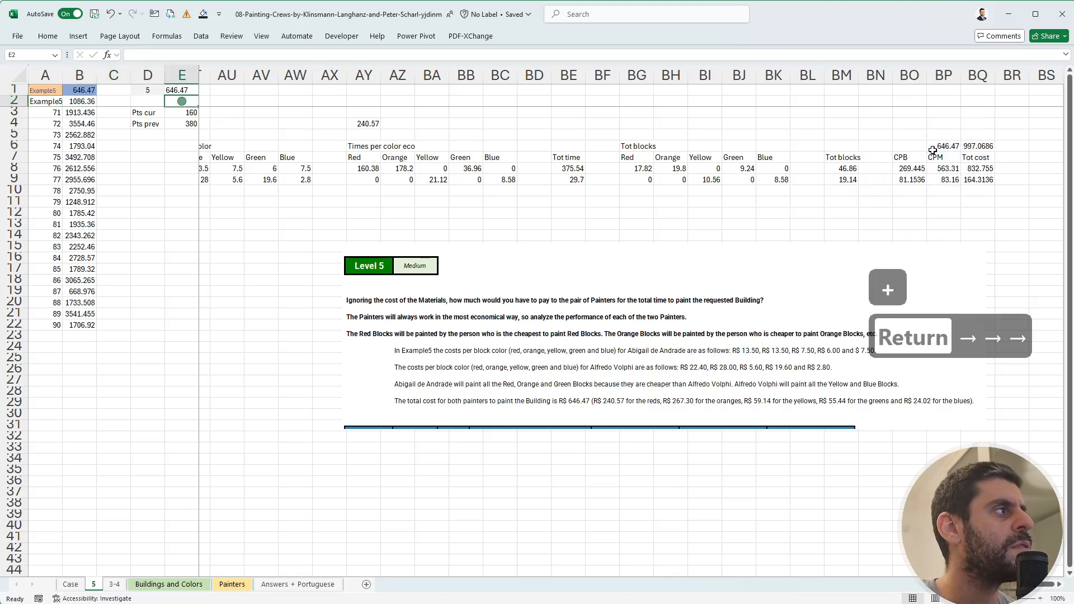
# Trace the dependents of the input cells G2:I2 to check that the model uses them.
pyautogui.press('Right')
pyautogui.press('Right')
pyautogui.hotkey('shift', 'Right')
pyautogui.hotkey('shift', 'Right')
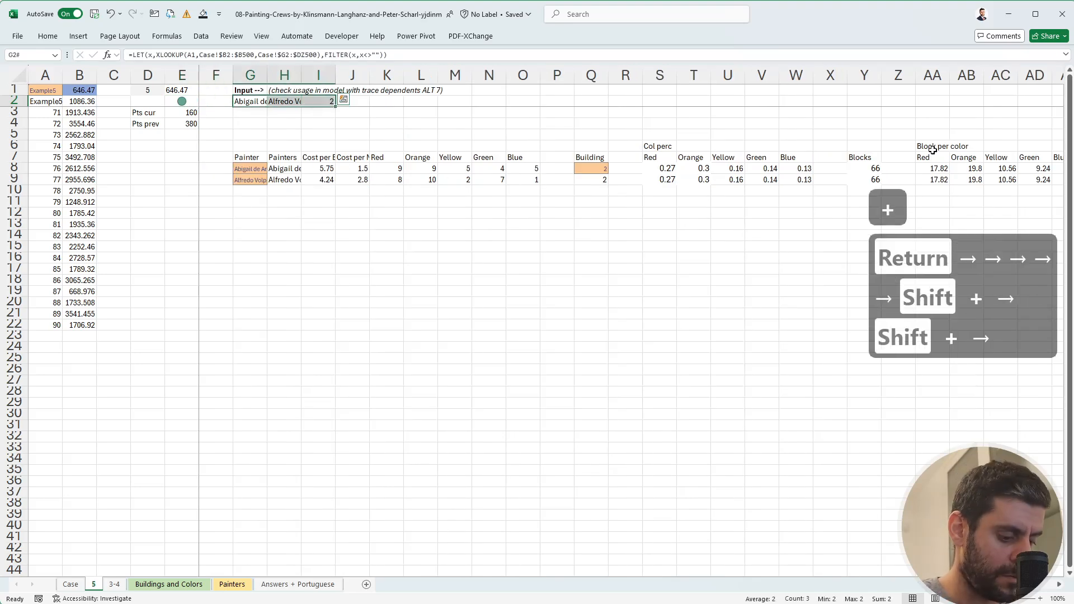
pyautogui.hotkey('alt', '7')
pyautogui.press('Return')
pyautogui.press('Left')
pyautogui.press('Left')
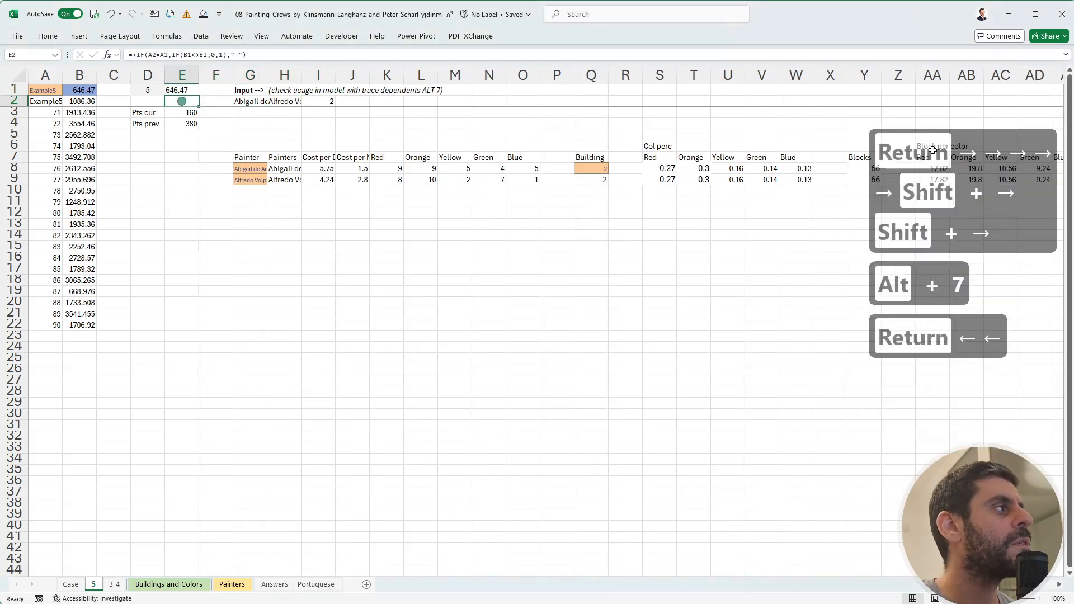
# Recalculate the data table and paste B3:B22 as values into the Level 5 answers on the Case sheet, starting at E180.
pyautogui.hotkey('alt', 'm')
pyautogui.press('j')
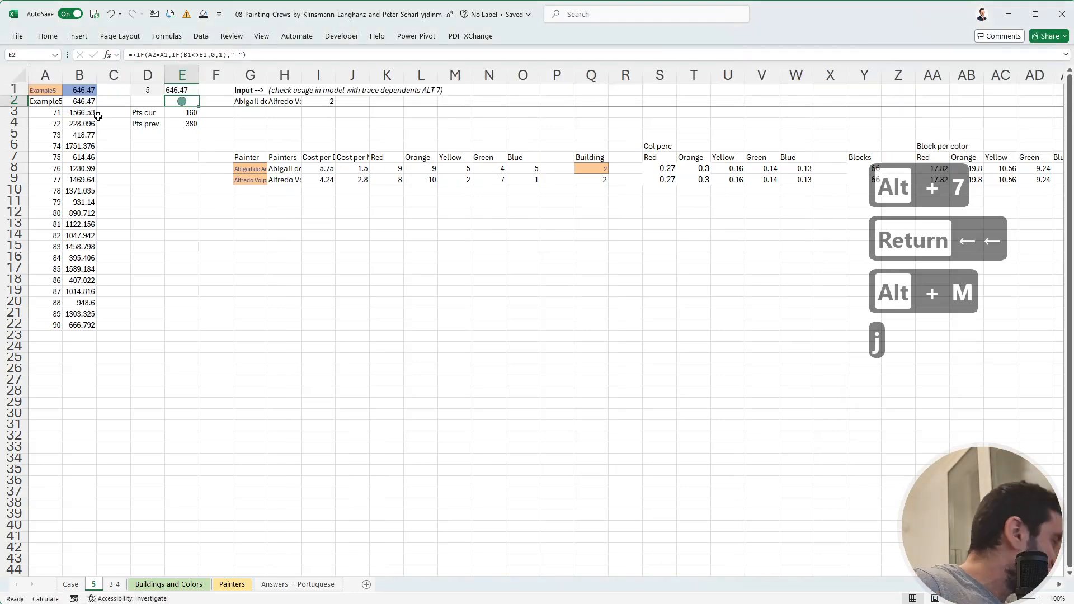
pyautogui.moveTo(84, 118); pyautogui.dragTo(81, 326)
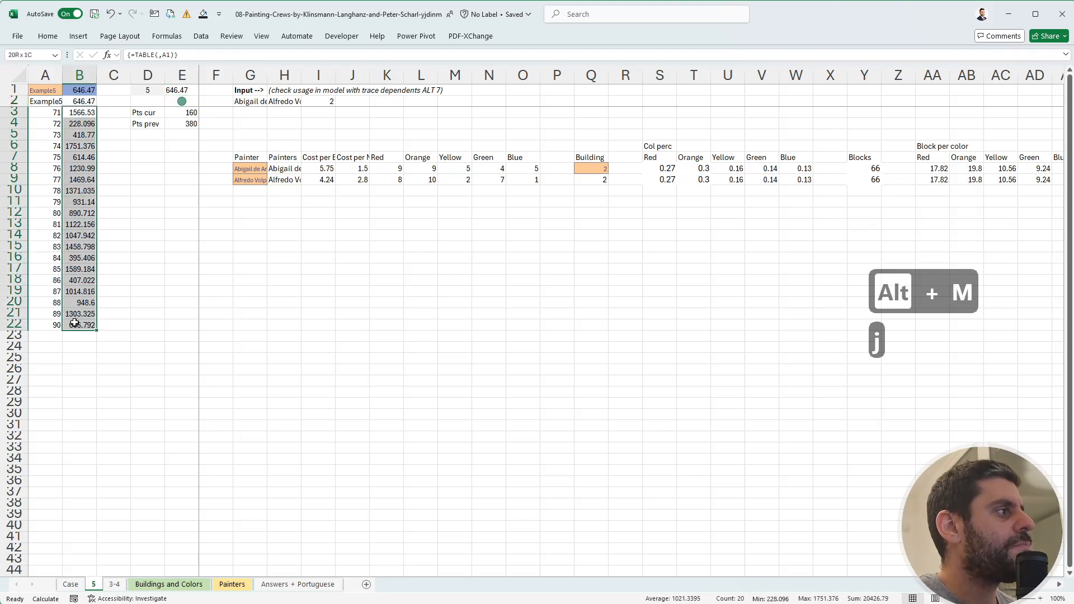
pyautogui.hotkey('ctrl', 'c')
pyautogui.click(71, 585)
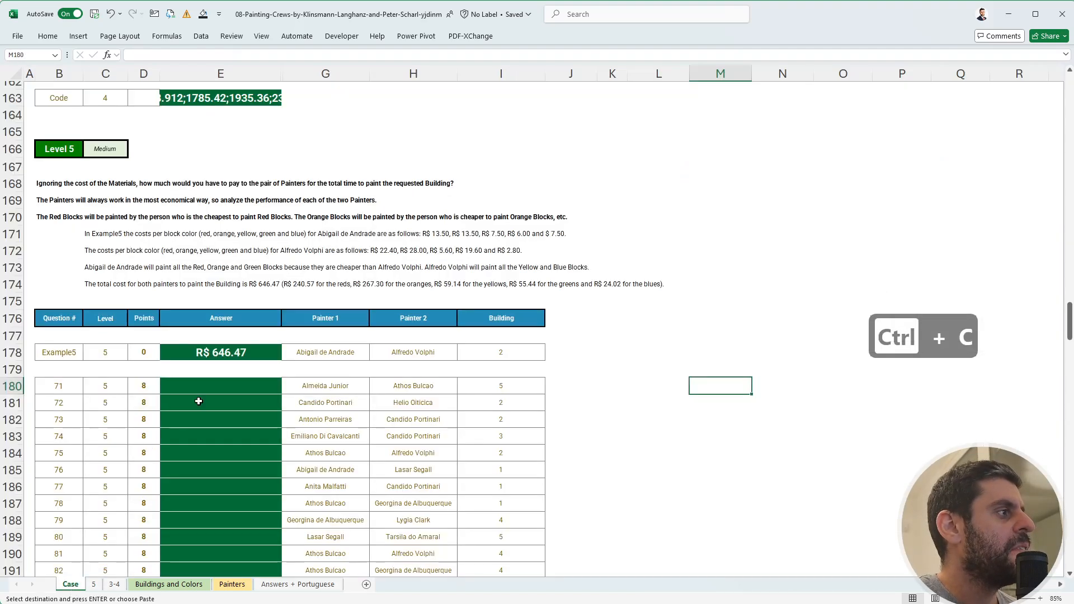
pyautogui.click(211, 385)
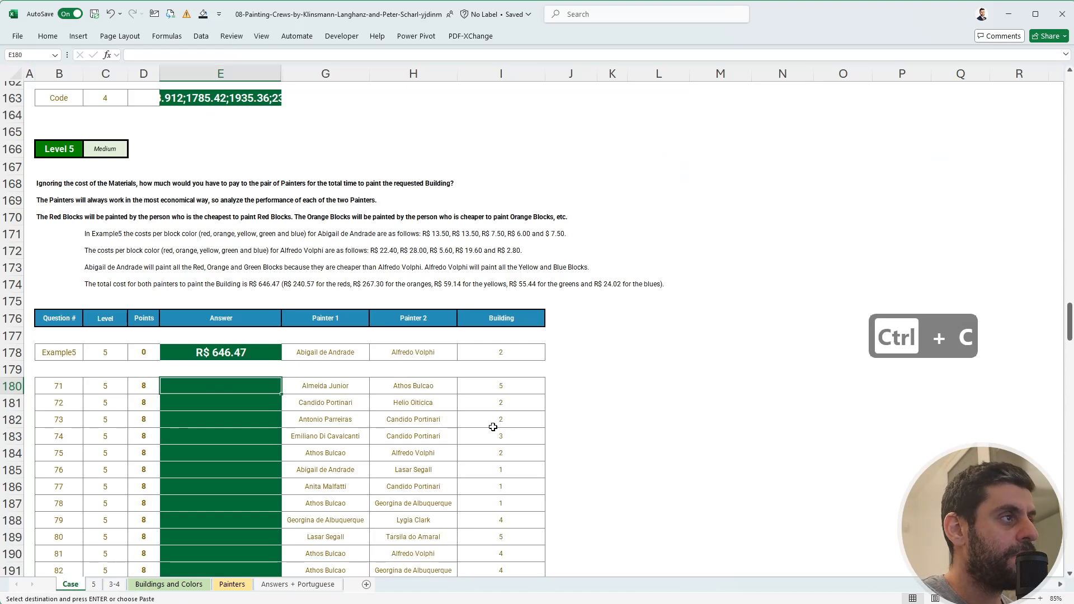
pyautogui.hotkey('ctrl', 'shift', 'v')
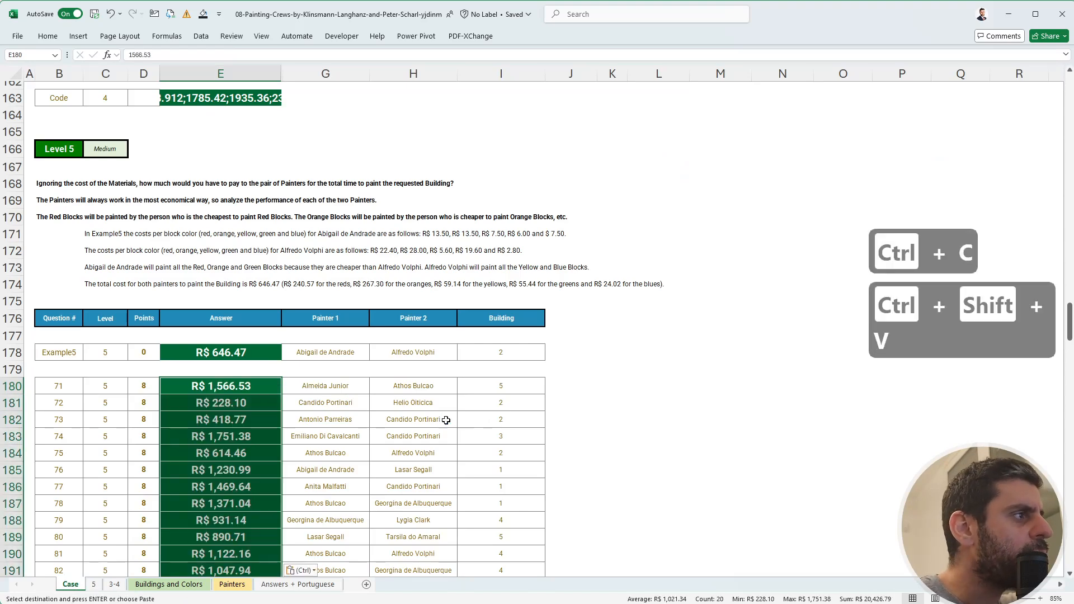
pyautogui.click(250, 424)
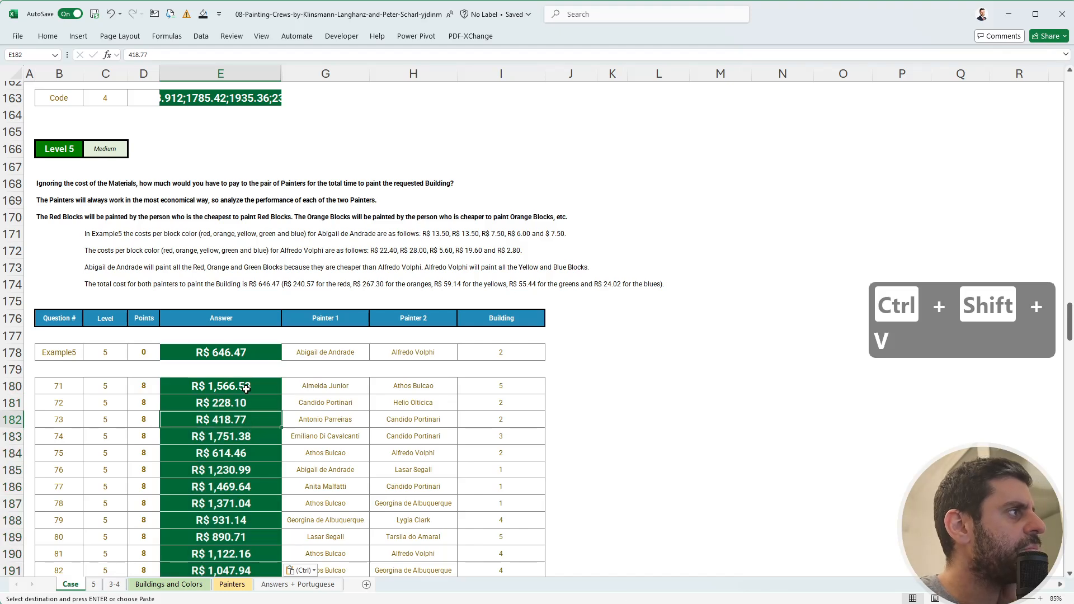
# Read the Level 6 and Level 7 instructions on the Case sheet and check the remaining time on the timer.
pyautogui.scroll(-12, 247, 390)
pyautogui.scroll(-1, 246, 389)
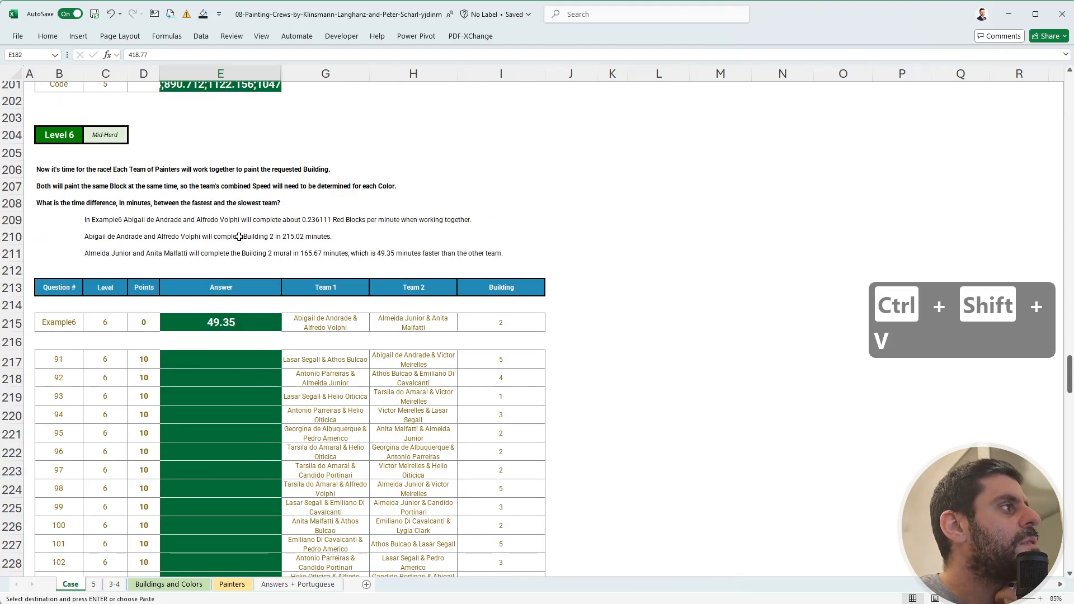
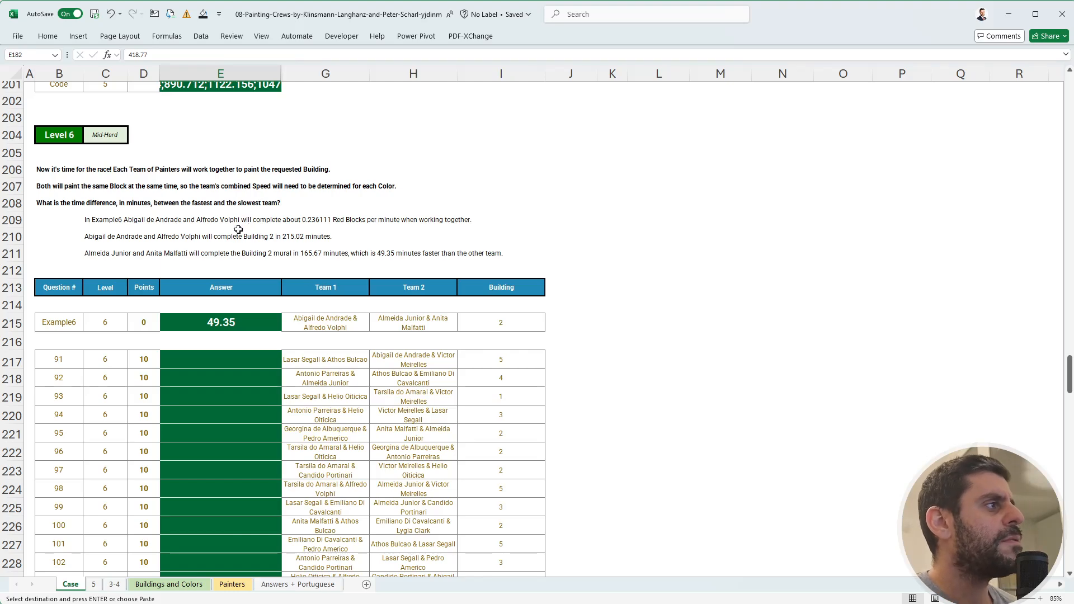
pyautogui.scroll(-10, 256, 365)
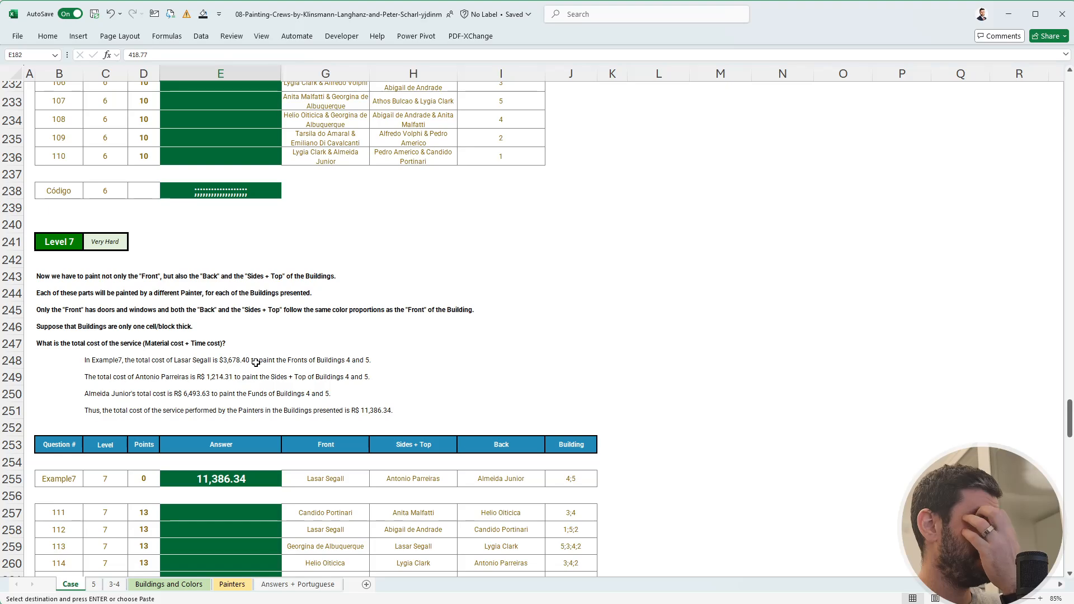
pyautogui.scroll(10, 256, 363)
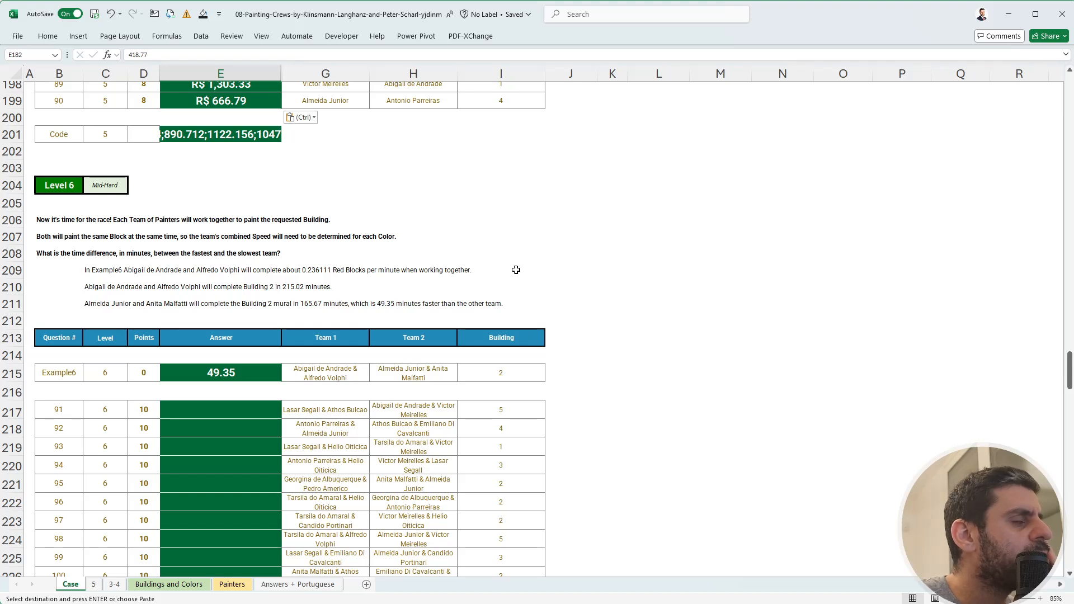
pyautogui.hotkey('alt', 'Tab')
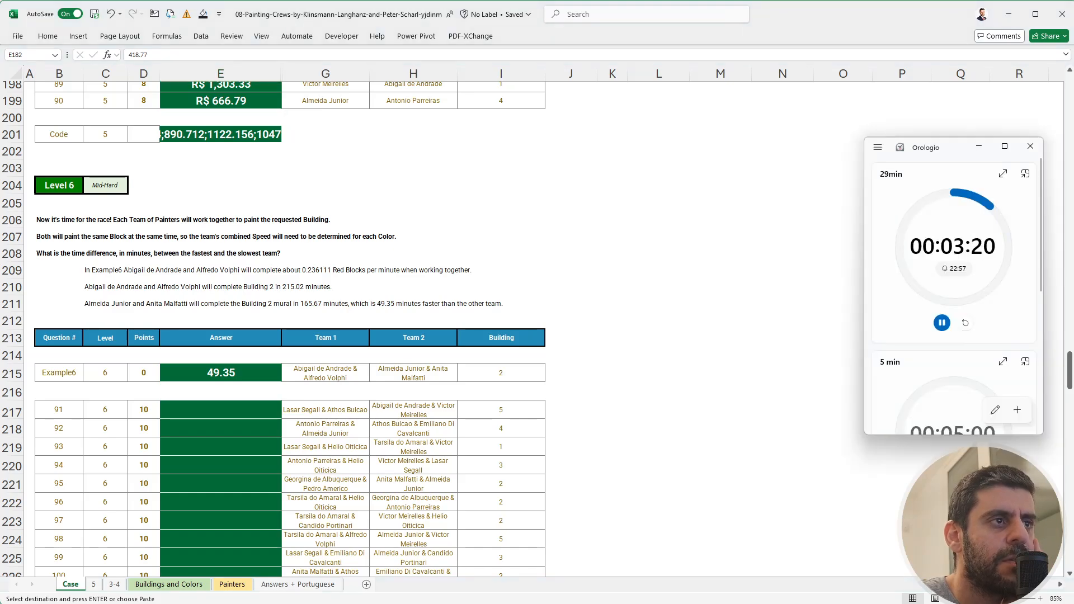
pyautogui.hotkey('alt', 'Tab')
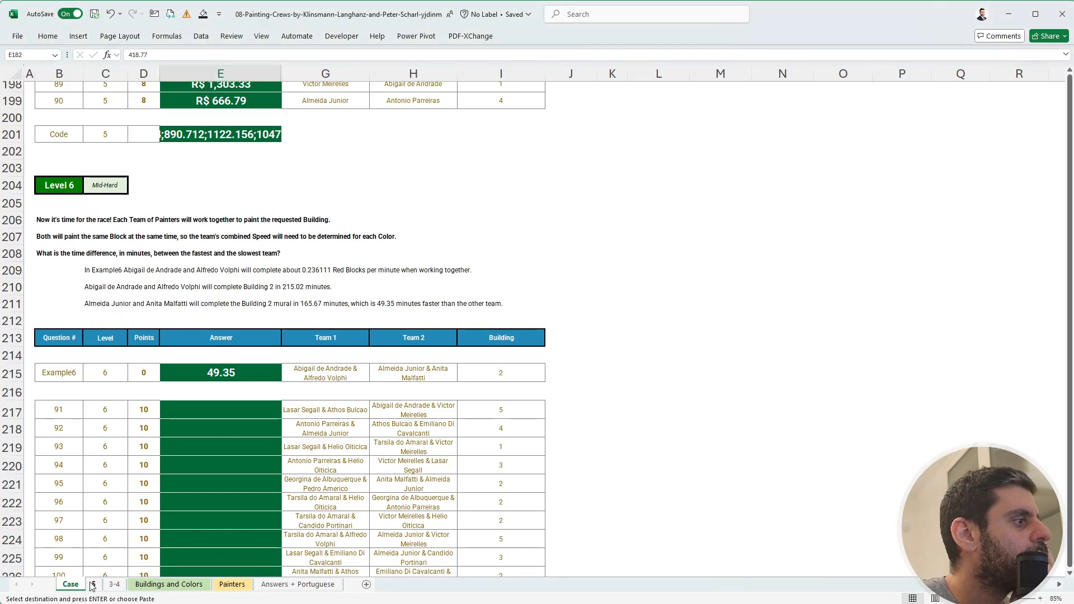
# Create a copy of sheet 5 placed before sheet 5 and rename the copy 6.
pyautogui.rightClick(93, 584)
pyautogui.click(143, 441)
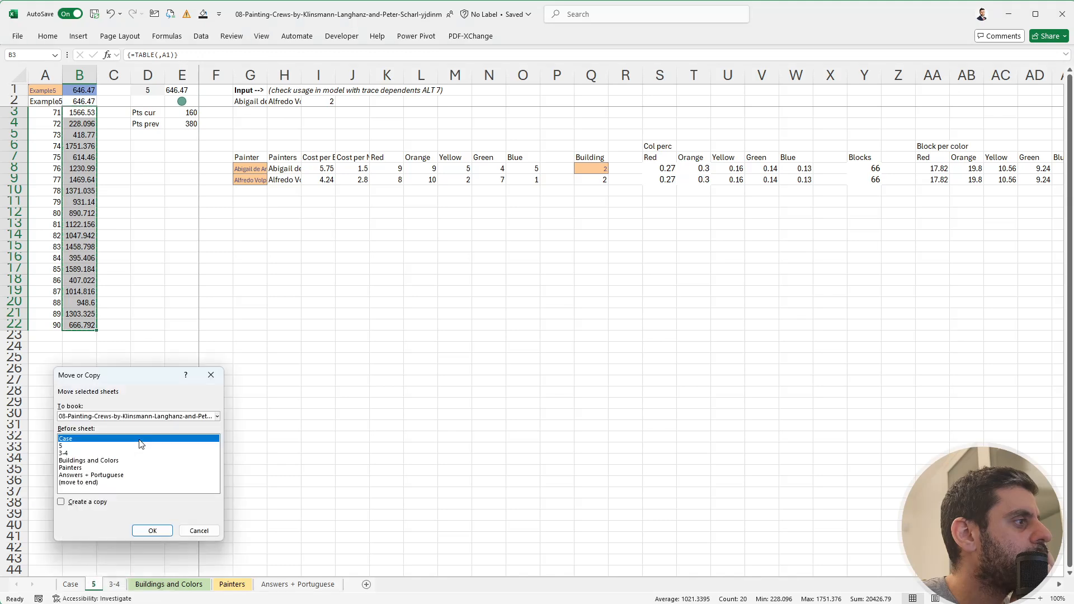
pyautogui.click(83, 447)
pyautogui.click(91, 501)
pyautogui.click(152, 530)
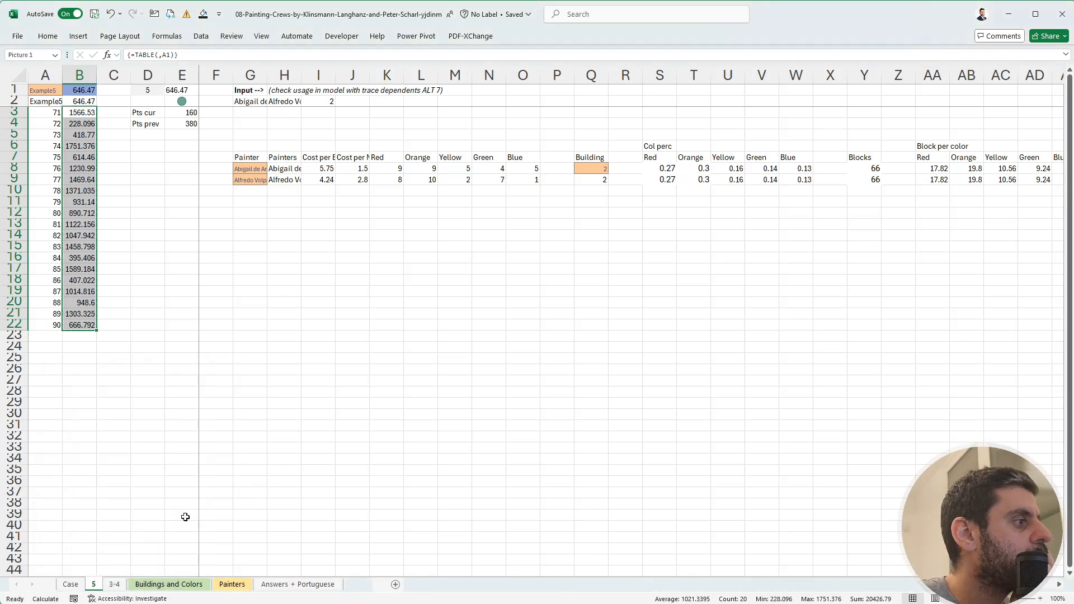
pyautogui.doubleClick(94, 584)
pyautogui.write('6')
pyautogui.press('Return')
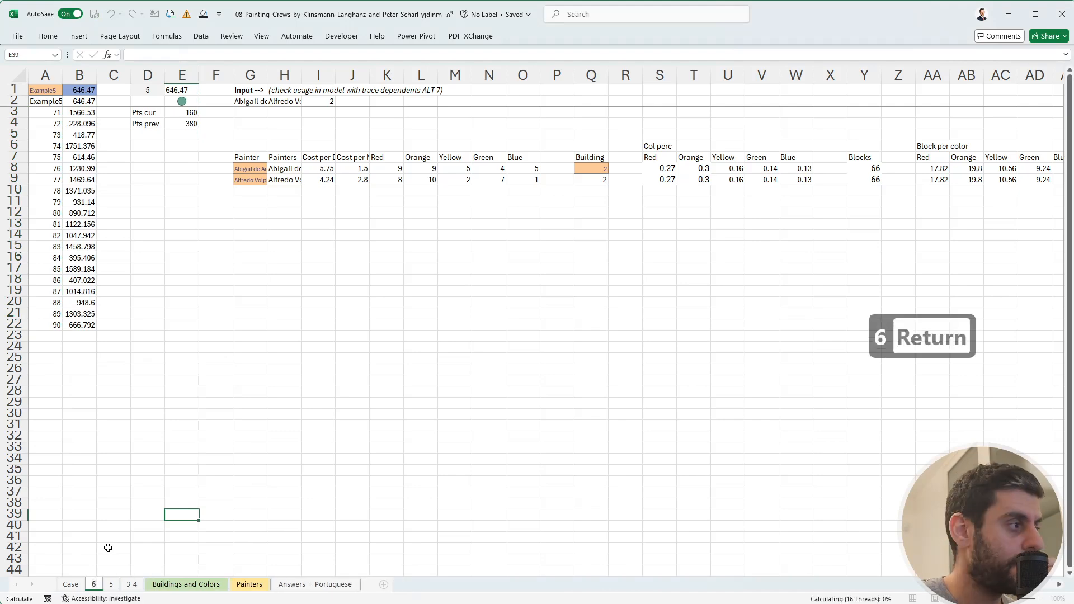
# Change the question name in A1 of sheet 6 to Example6.
pyautogui.click(216, 303)
pyautogui.click(42, 92)
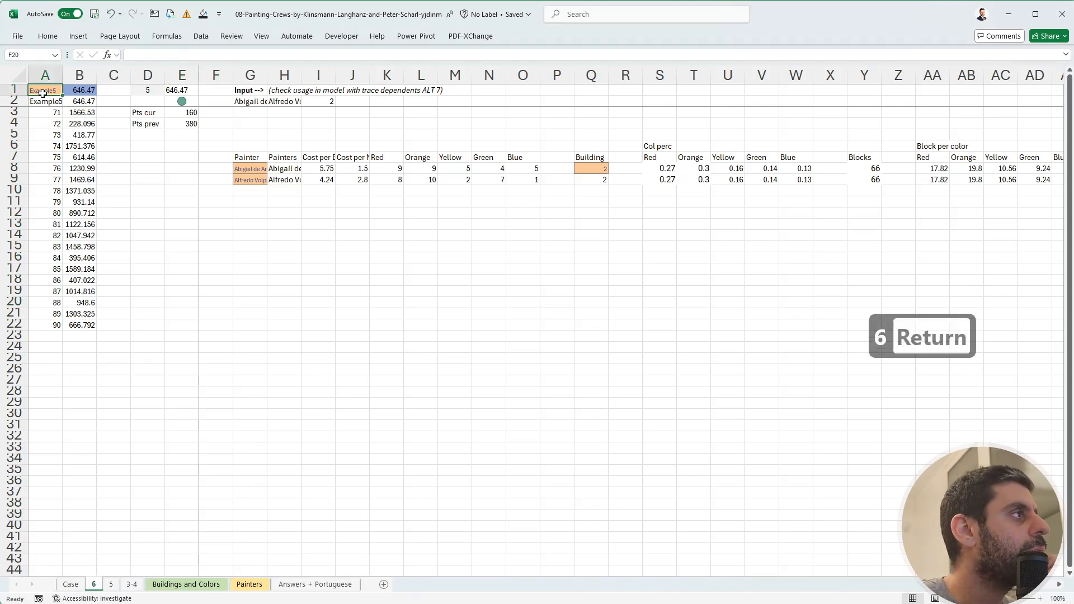
pyautogui.click(176, 55)
pyautogui.press('BackSpace')
pyautogui.write('6')
pyautogui.press('Return')
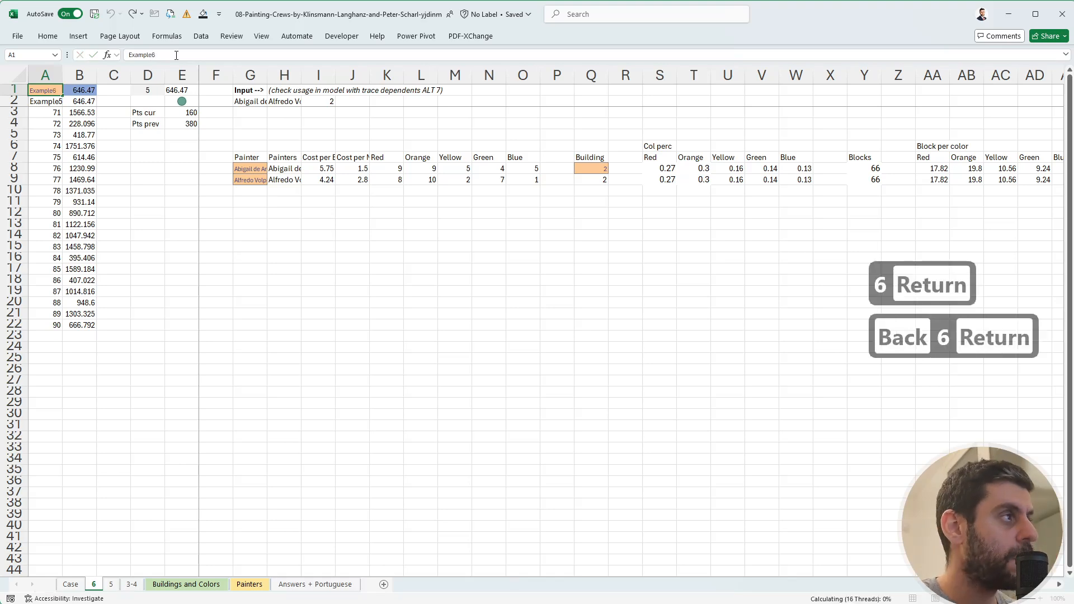
# Review the Example6 inputs on sheet 6 against the Level 6 team columns on the Case sheet.
pyautogui.press('Down')
pyautogui.press('Down')
pyautogui.press('Right')
pyautogui.press('Down')
pyautogui.press('Right')
pyautogui.press('Down')
pyautogui.press('Right')
pyautogui.press('Right')
pyautogui.press('Right')
pyautogui.press('Up')
pyautogui.press('Up')
pyautogui.press('Up')
pyautogui.press('Up')
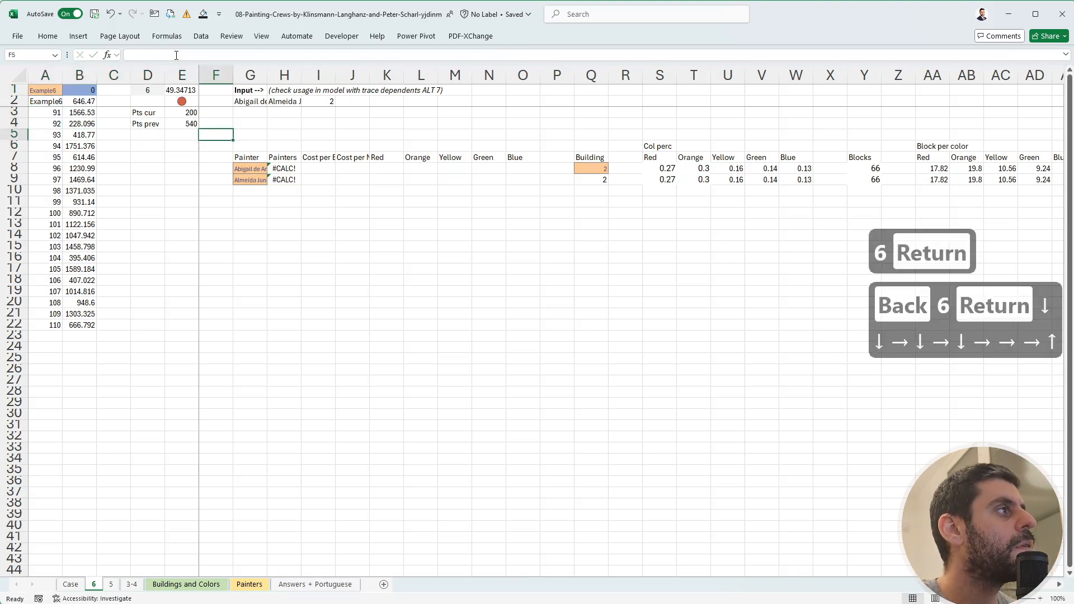
pyautogui.press('Right')
pyautogui.press('Down')
pyautogui.hotkey('ctrl', 'pageup')
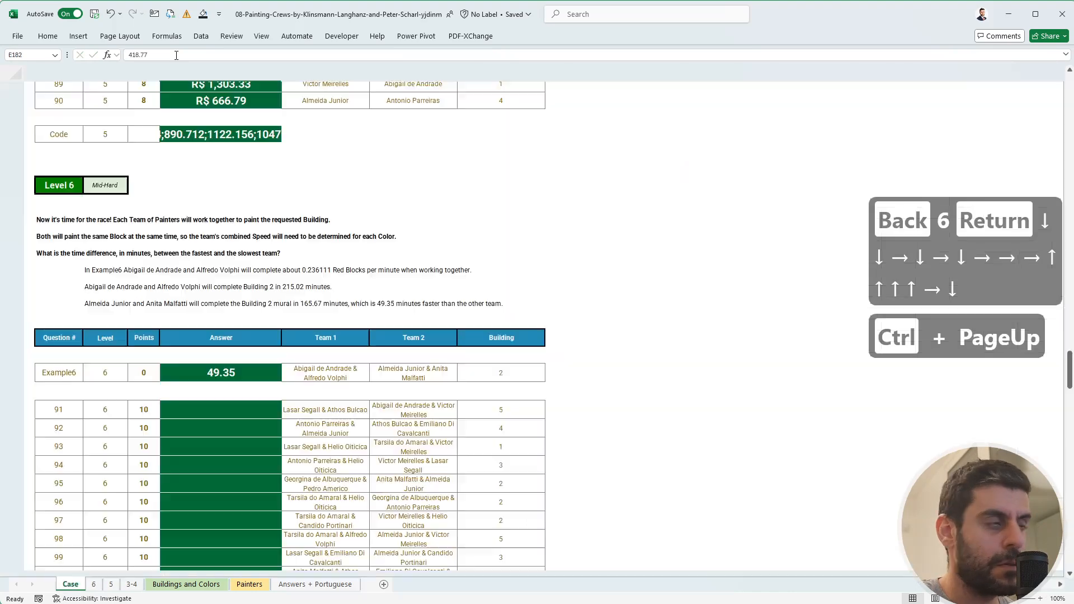
pyautogui.hotkey('ctrl', 'pagedown')
# Enter a TEXTSPLIT formula in G4 that splits the first team in G2 at the delimiter " & ".
pyautogui.press('Down')
pyautogui.press('Down')
pyautogui.press('Down')
pyautogui.press('Down')
pyautogui.press('Down')
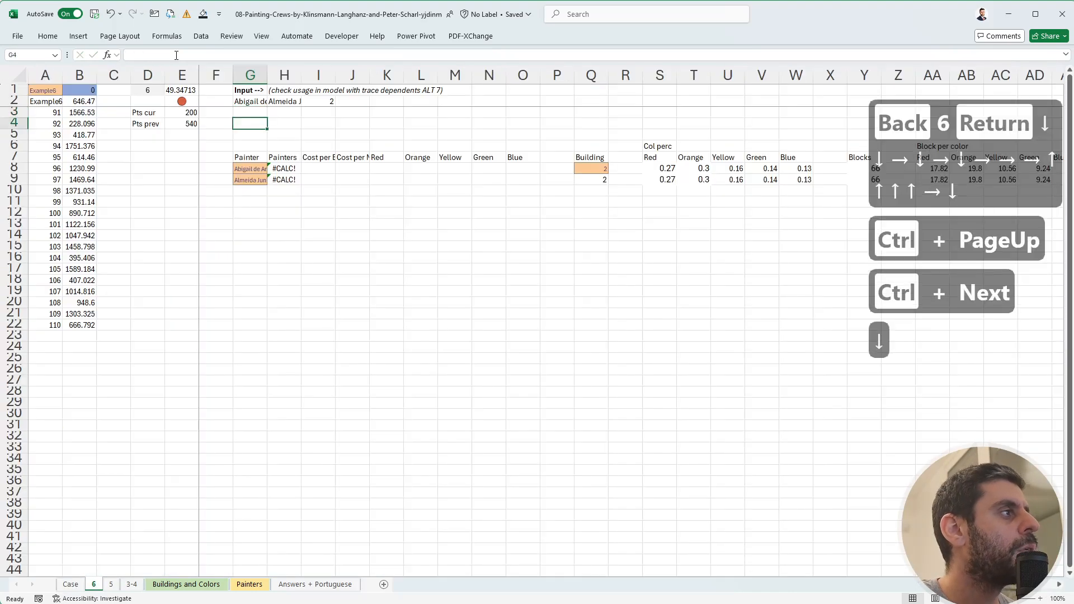
pyautogui.press('Up')
pyautogui.press('Up')
pyautogui.press('Up')
pyautogui.press('Up')
pyautogui.press('Up')
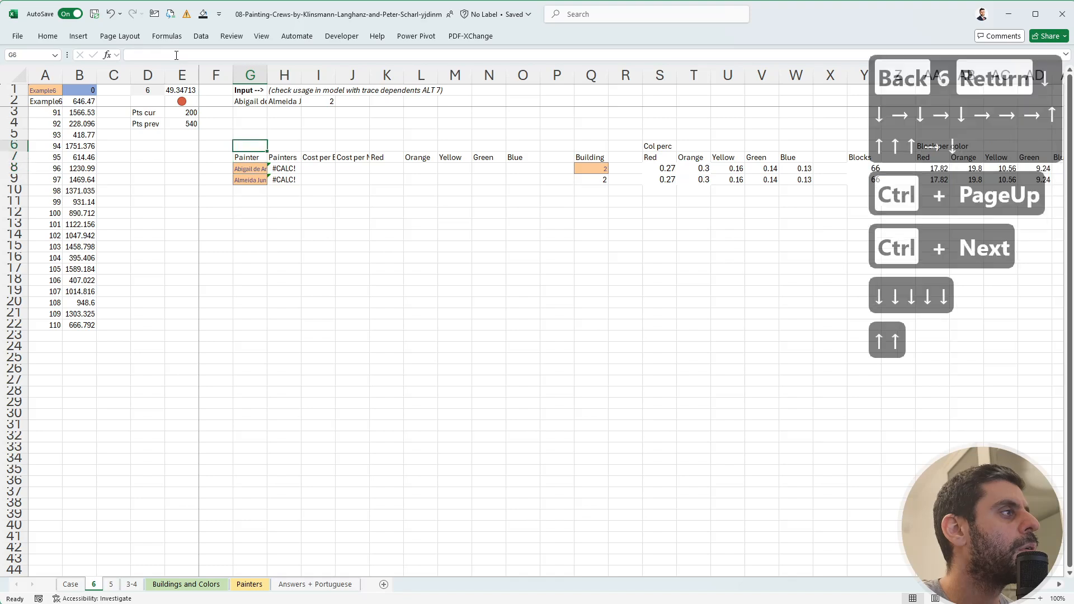
pyautogui.press('Down')
pyautogui.write('+tes')
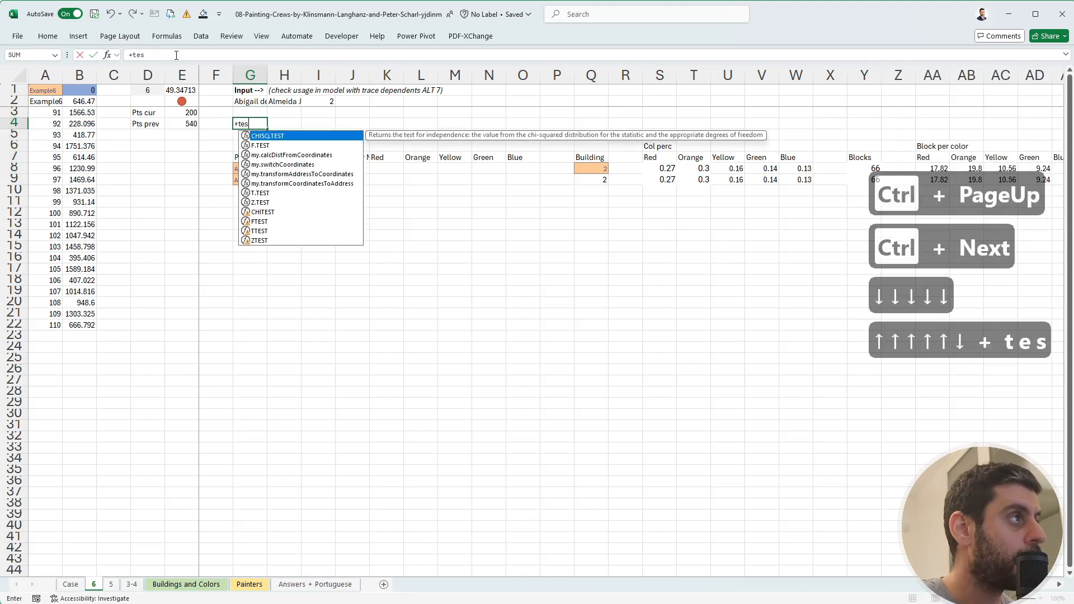
pyautogui.press('BackSpace')
pyautogui.write('xtp')
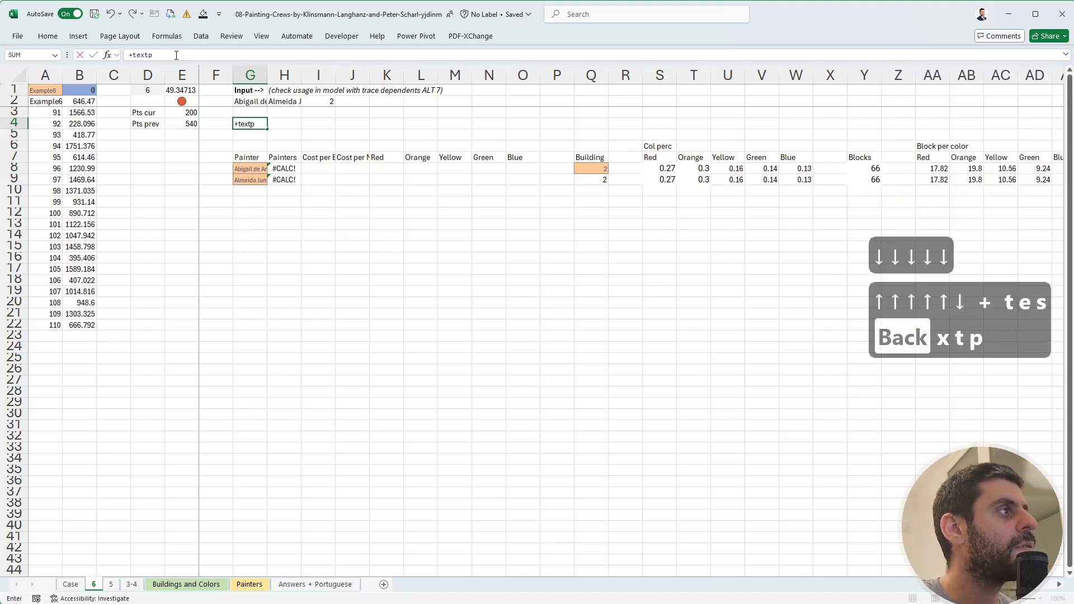
pyautogui.press('BackSpace')
pyautogui.write('s')
pyautogui.press('Tab')
pyautogui.hotkey('ctrl', 'Up')
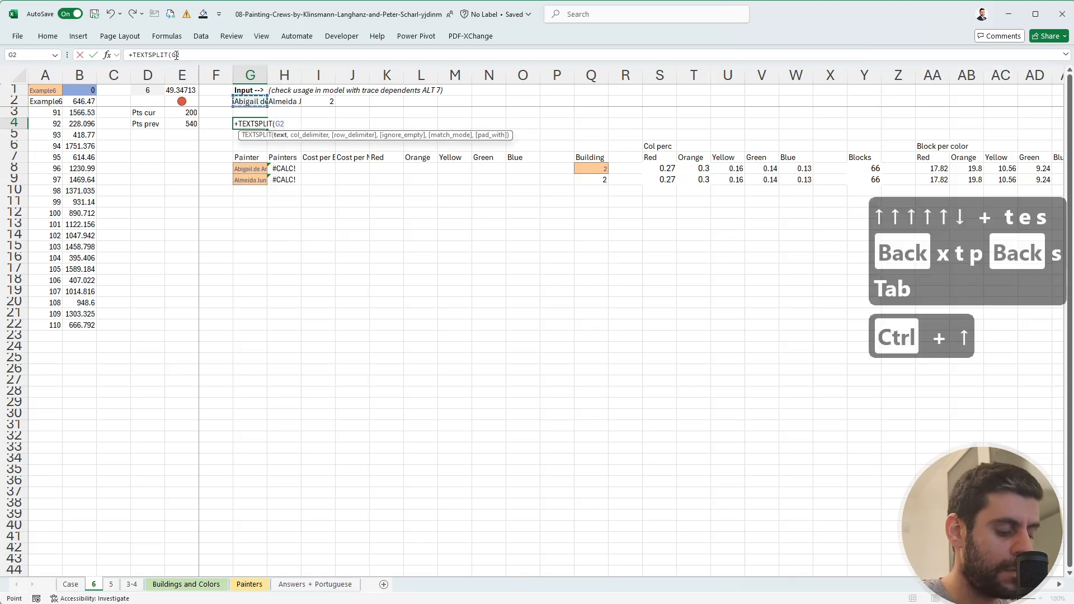
pyautogui.write(',"')
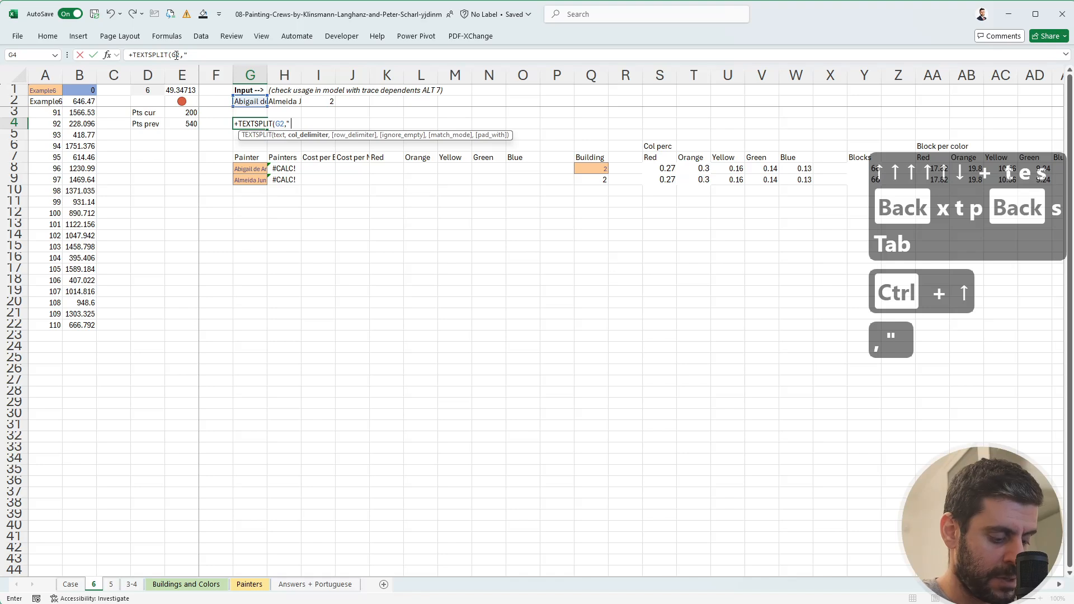
pyautogui.write('& ")')
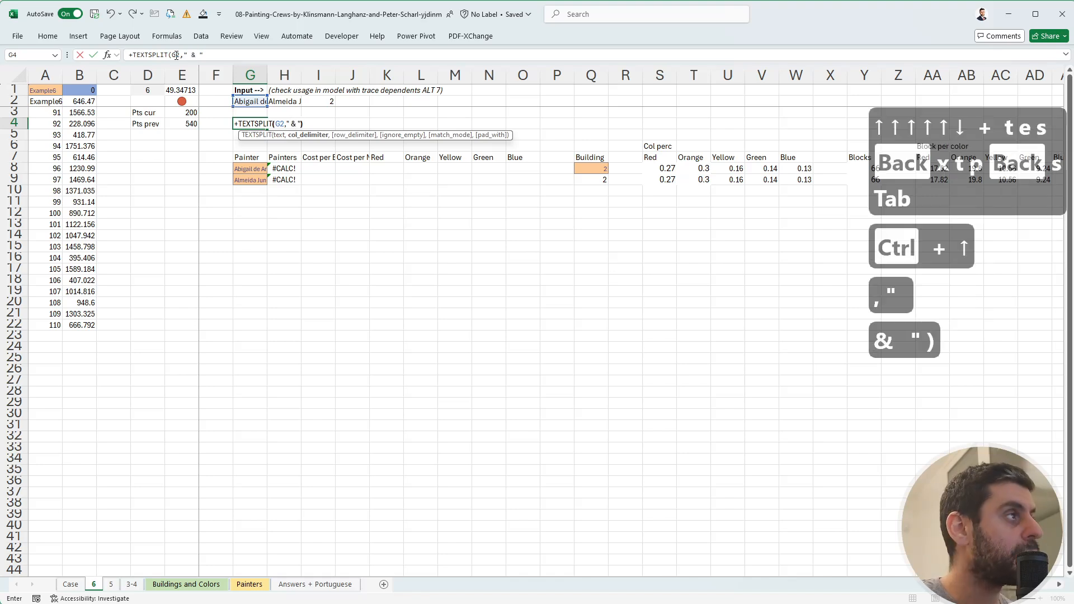
pyautogui.press('Return')
# Point the first painter formula in G8 to the split name in G4.
pyautogui.press('Up')
pyautogui.press('Down')
pyautogui.press('Down')
pyautogui.press('Down')
pyautogui.press('Down')
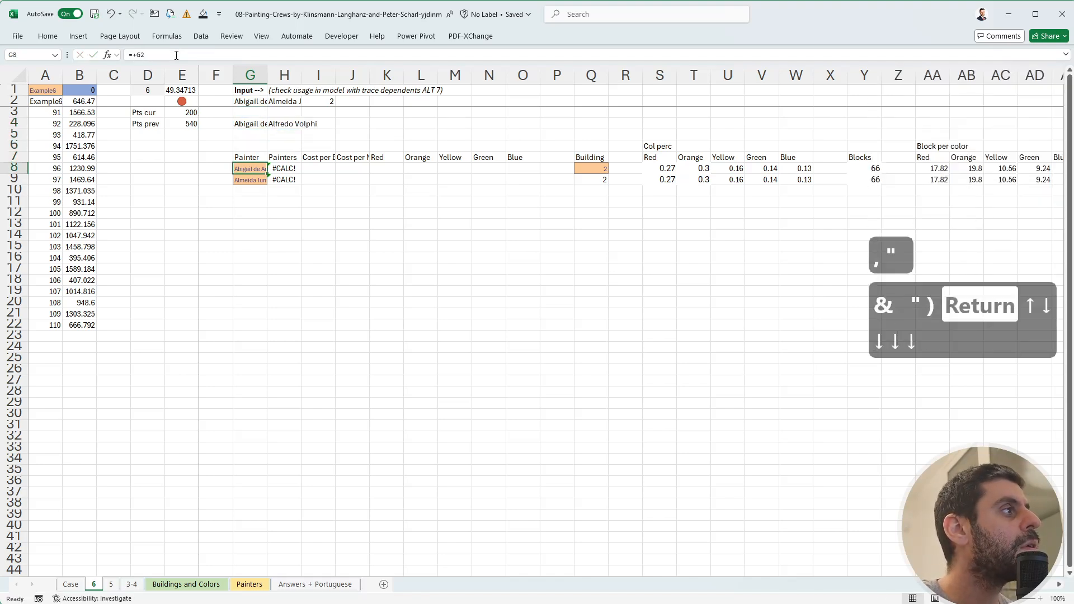
pyautogui.click(176, 55)
pyautogui.moveTo(250, 106); pyautogui.dragTo(250, 128)
pyautogui.press('Return')
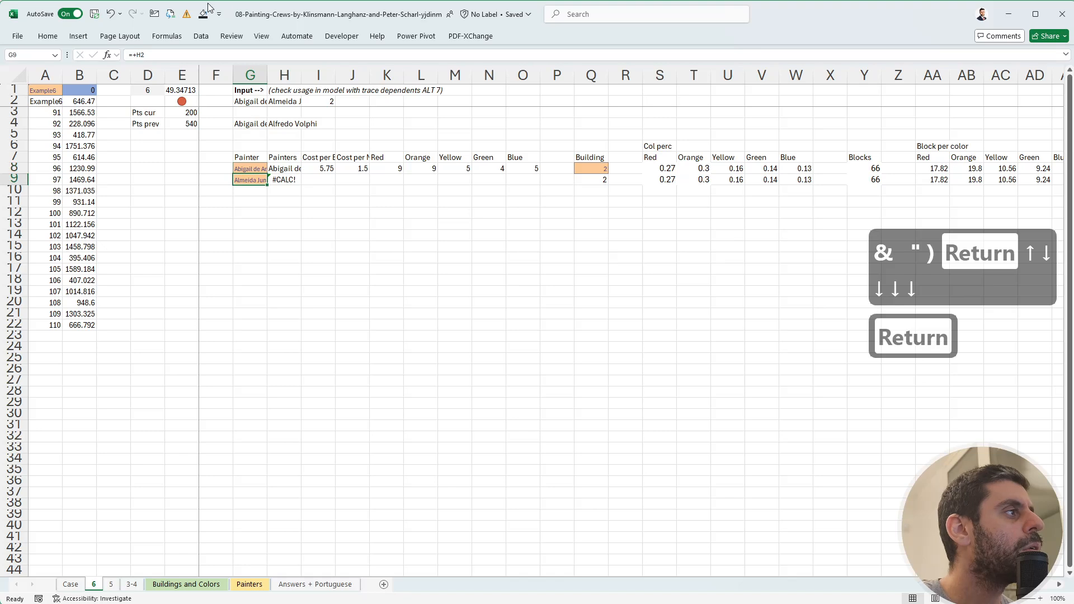
# Point the second painter formula in G9 to the split name in H4.
pyautogui.write('+')
pyautogui.press('Up')
pyautogui.press('Up')
pyautogui.press('Up')
pyautogui.press('Right')
pyautogui.press('Up')
pyautogui.press('Up')
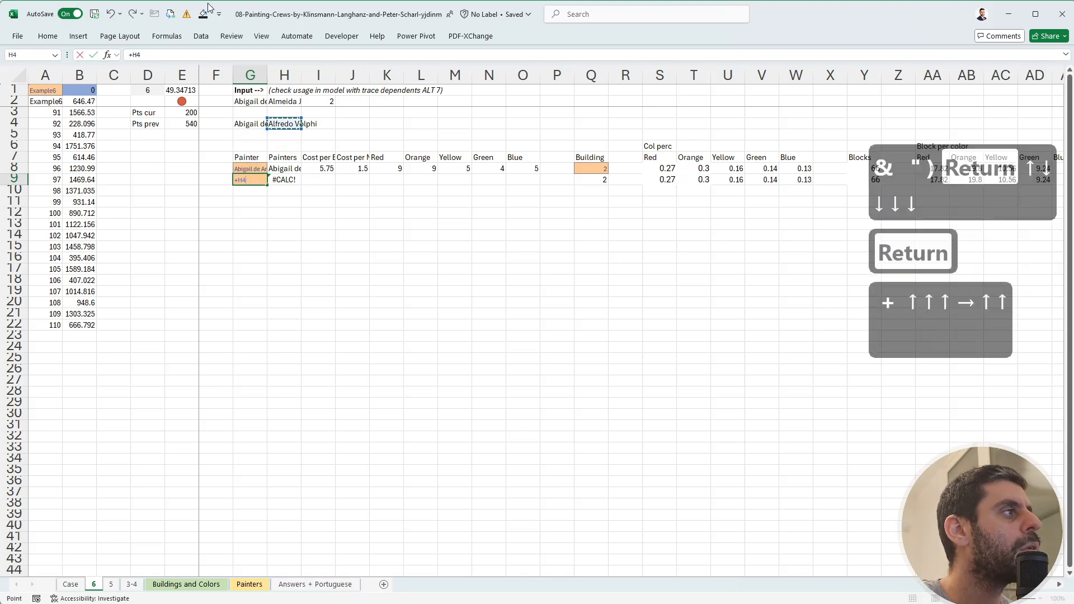
pyautogui.press('Return')
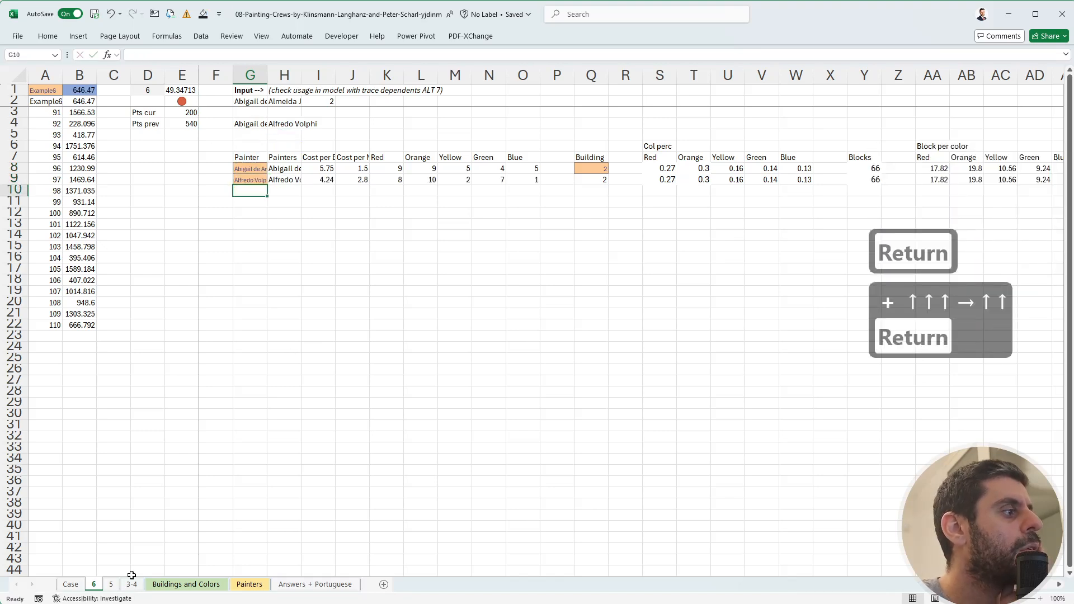
# Clear the old spilled cost formula in K4 on the Painters sheet.
pyautogui.click(79, 584)
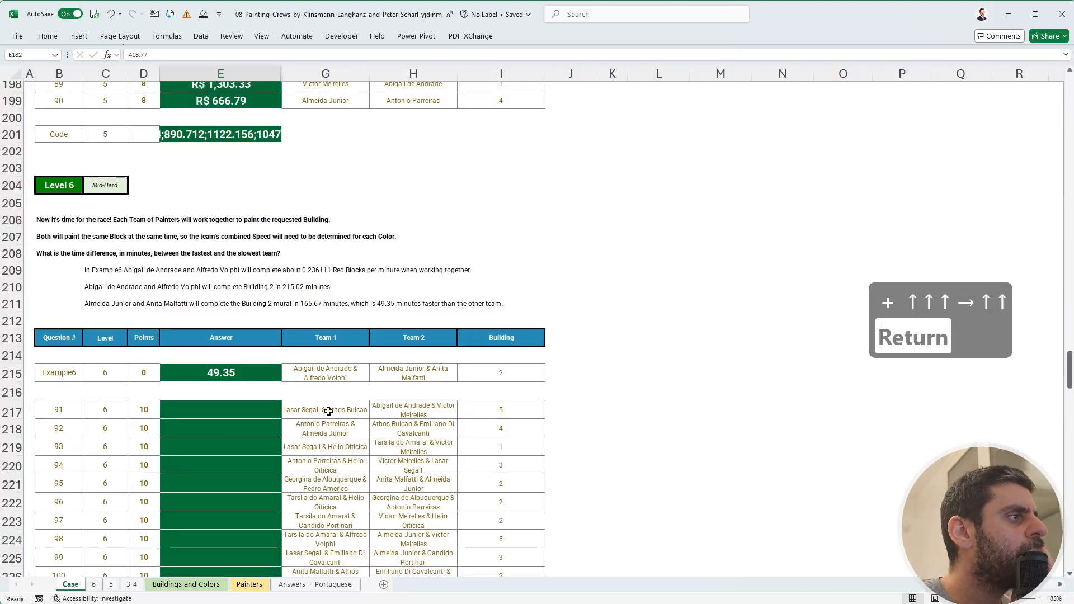
pyautogui.click(249, 584)
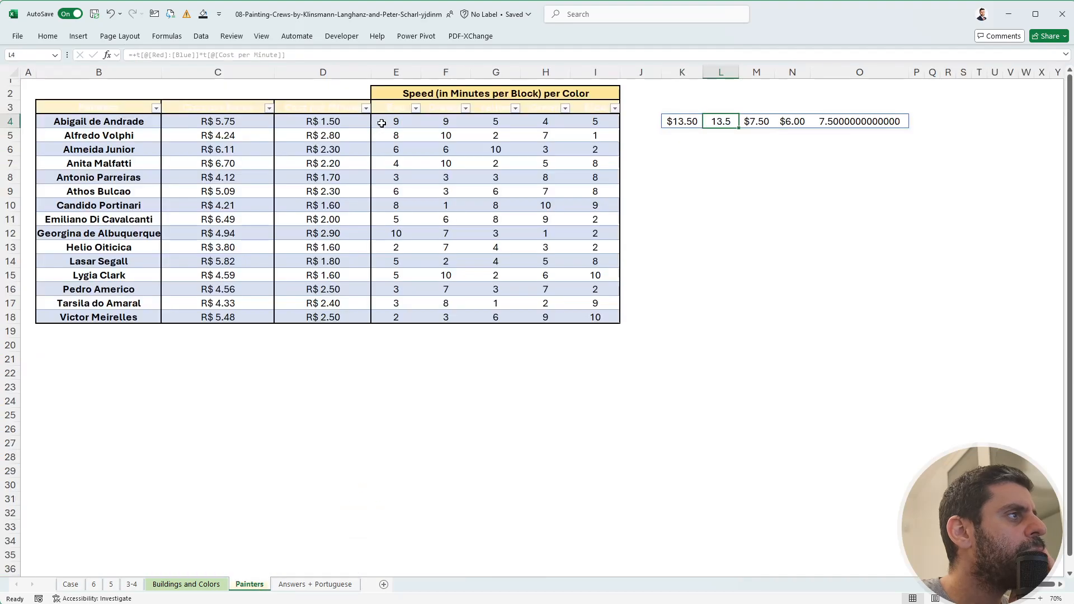
pyautogui.click(70, 585)
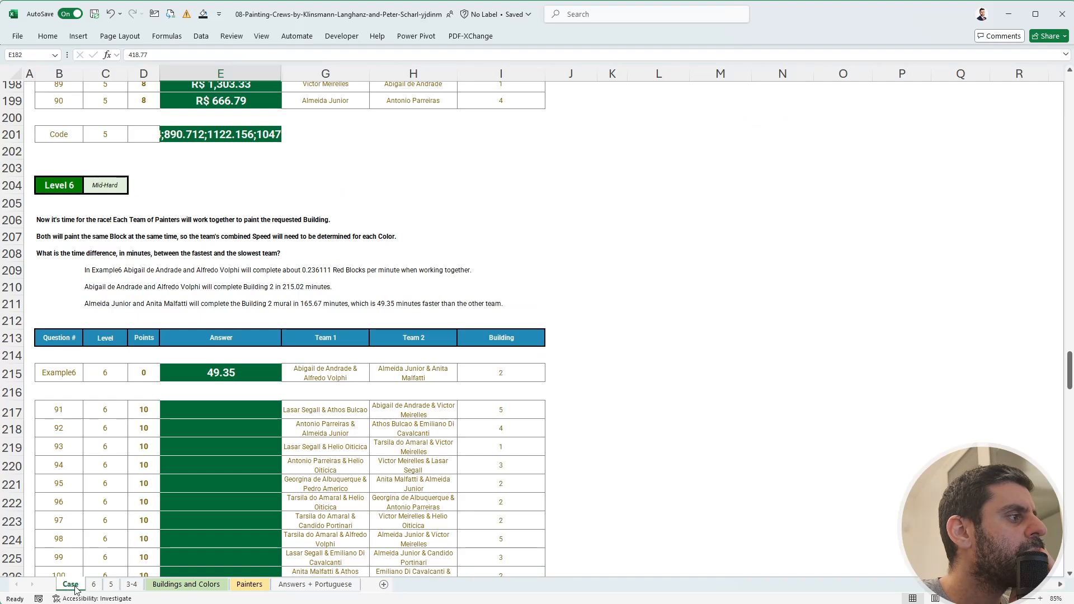
pyautogui.click(92, 586)
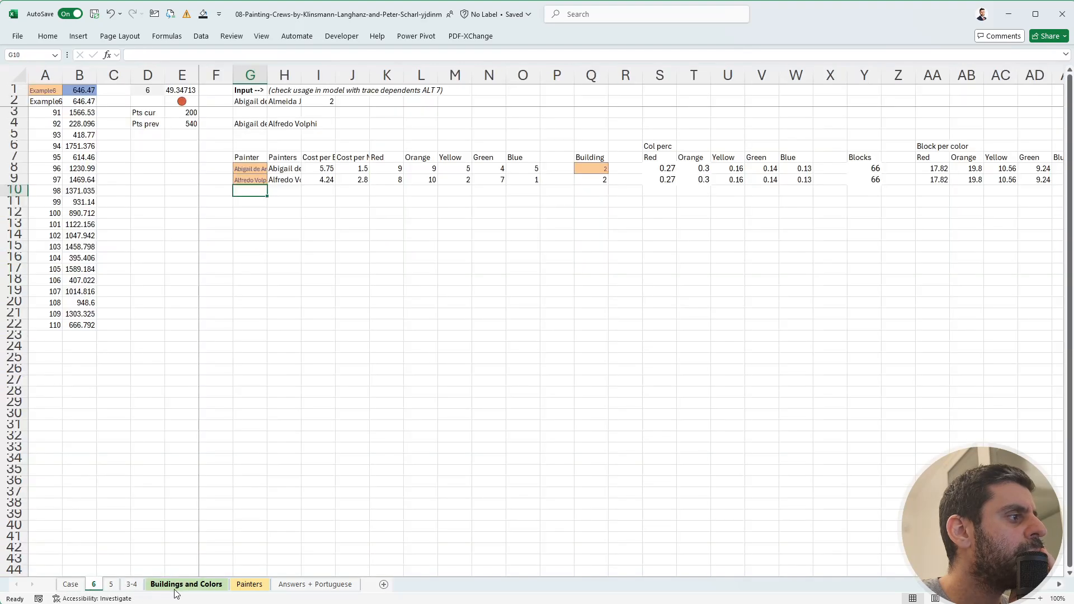
pyautogui.click(252, 587)
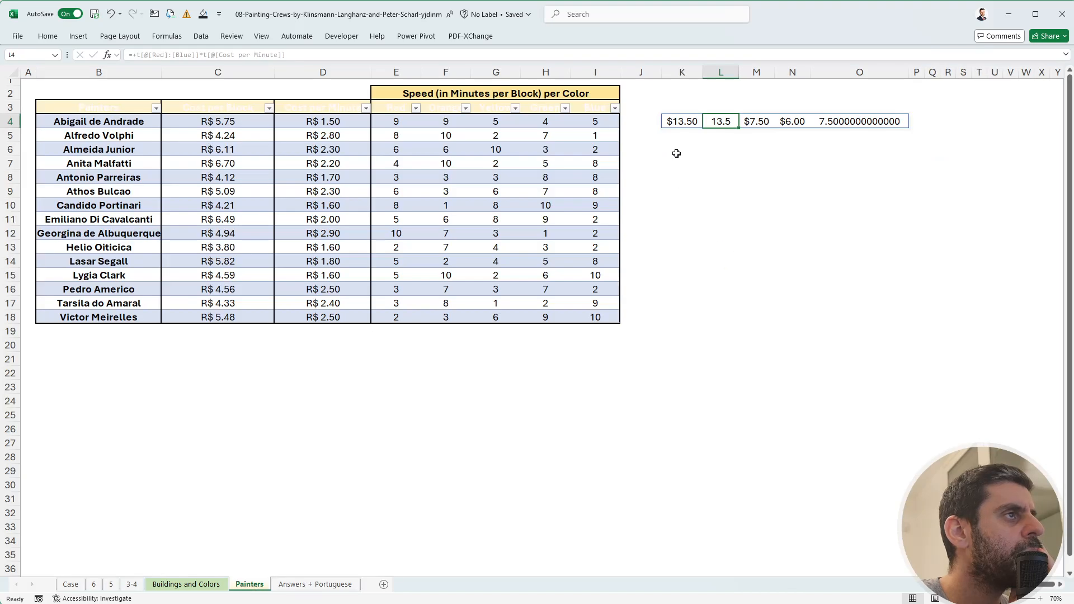
pyautogui.click(676, 122)
pyautogui.press('Delete')
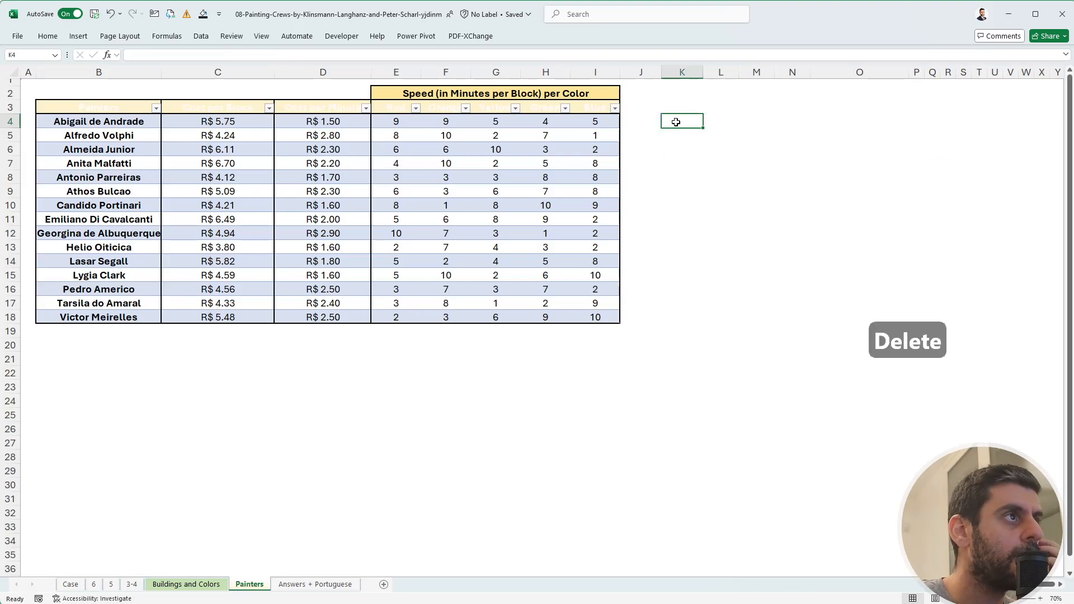
# Enter a formula in K4 dividing 1 by the first painter's Red speed, and fill it down to K5.
pyautogui.press('Right')
pyautogui.press('Left')
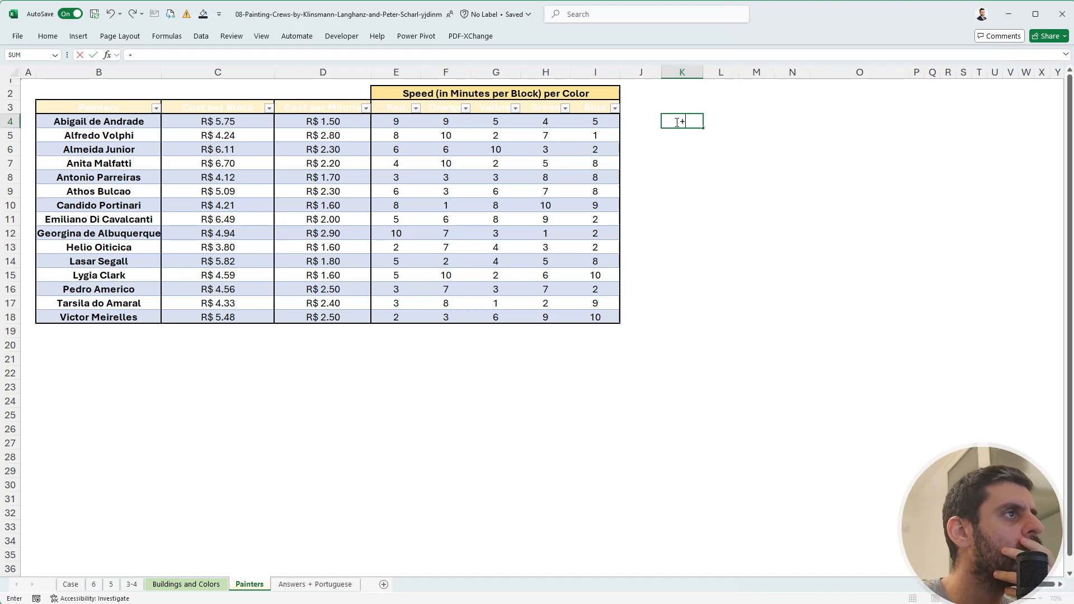
pyautogui.write('1/')
pyautogui.press('Left')
pyautogui.press('Left')
pyautogui.press('Left')
pyautogui.press('Left')
pyautogui.press('Left')
pyautogui.press('Left')
pyautogui.press('Left')
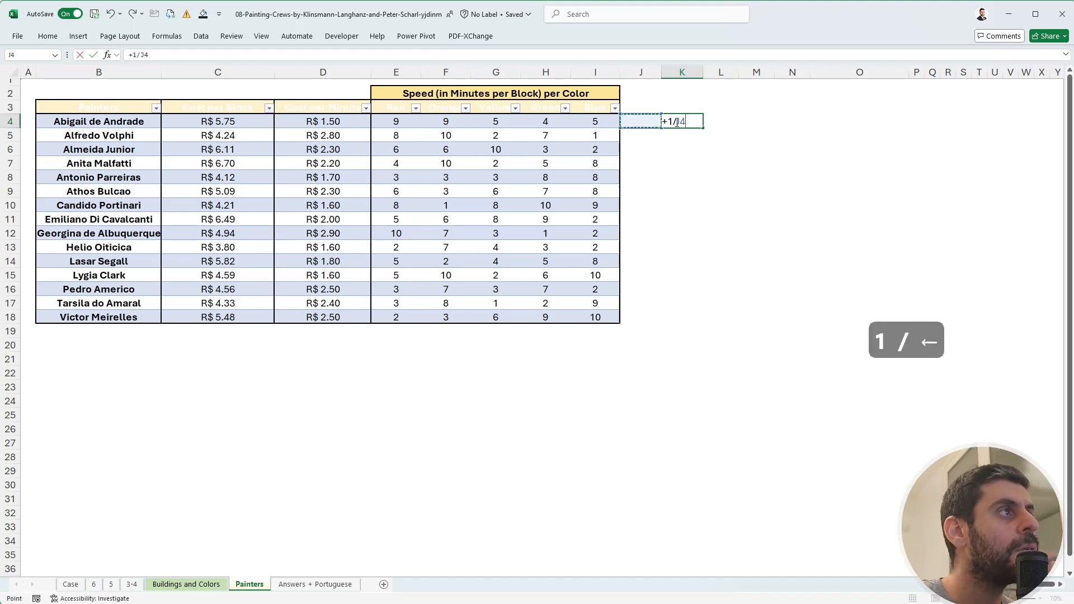
pyautogui.press('Right')
pyautogui.press('Return')
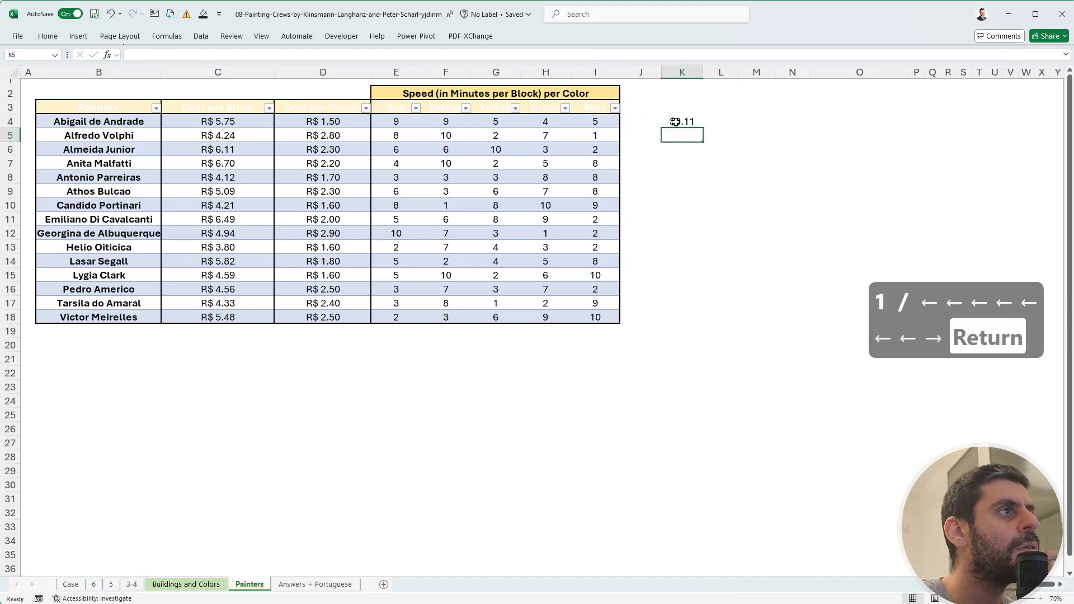
pyautogui.hotkey('ctrl', 'd')
pyautogui.press('Right')
pyautogui.press('Up')
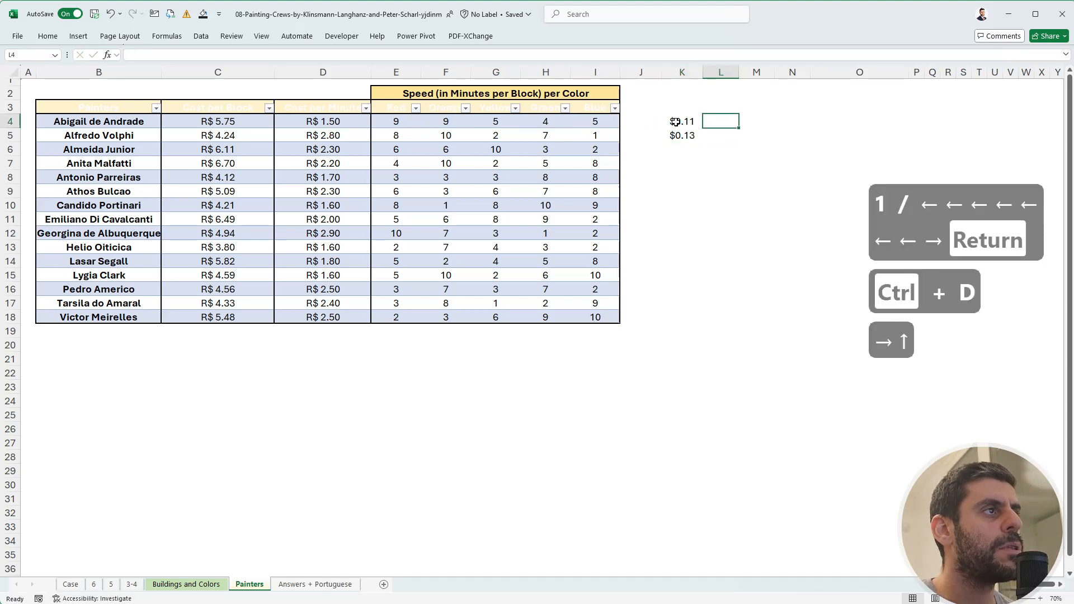
# Add the two painters' Red rates K4 and K5 together in L4 of the Painters sheet.
pyautogui.click(71, 585)
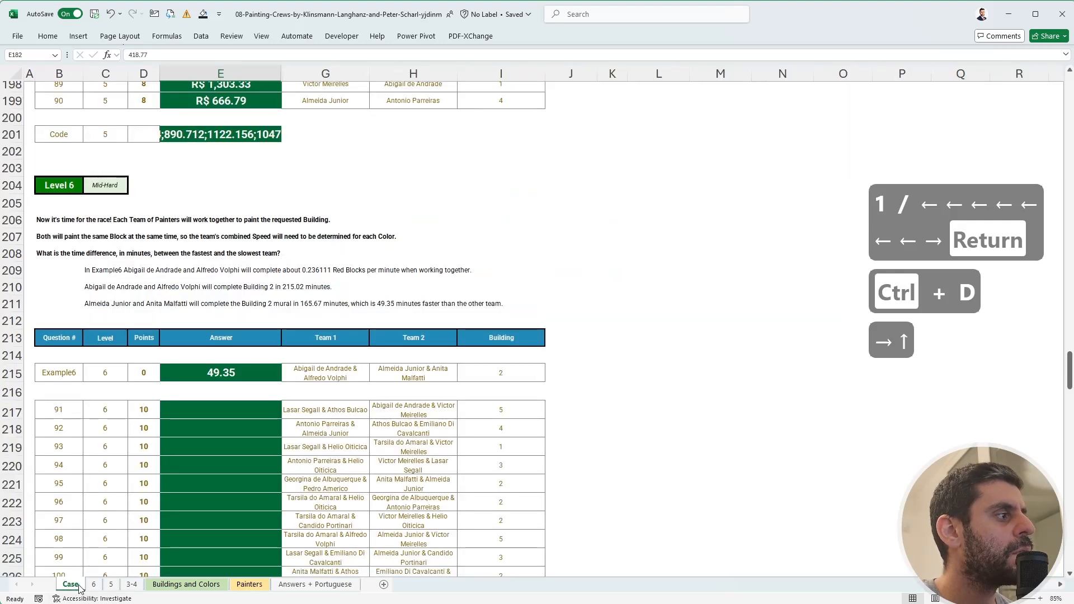
pyautogui.click(94, 585)
pyautogui.click(249, 584)
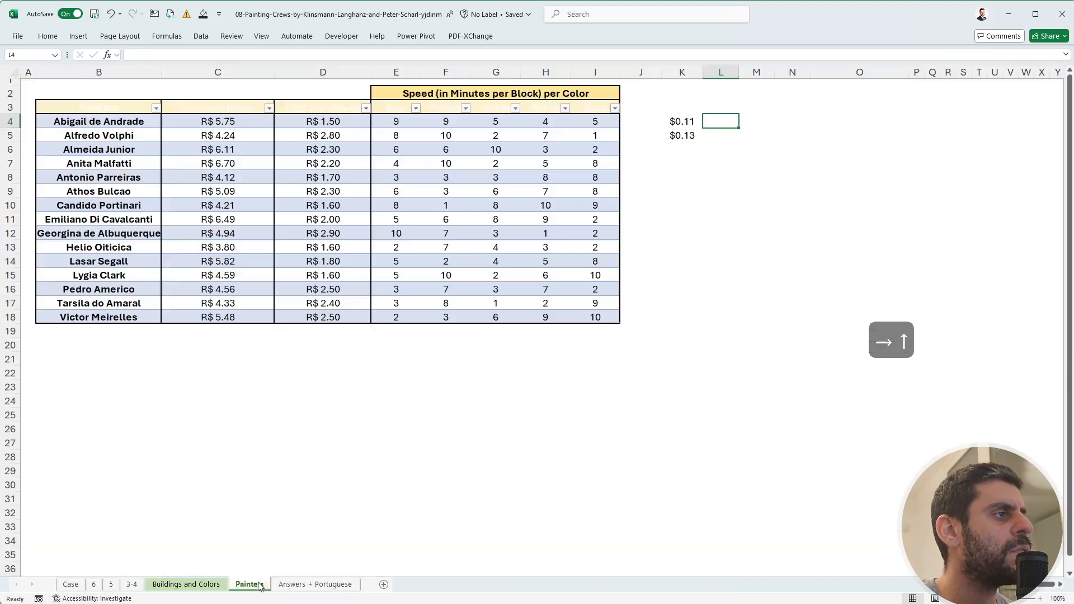
pyautogui.write('+')
pyautogui.press('Left')
pyautogui.write('+')
pyautogui.press('Left')
pyautogui.press('Down')
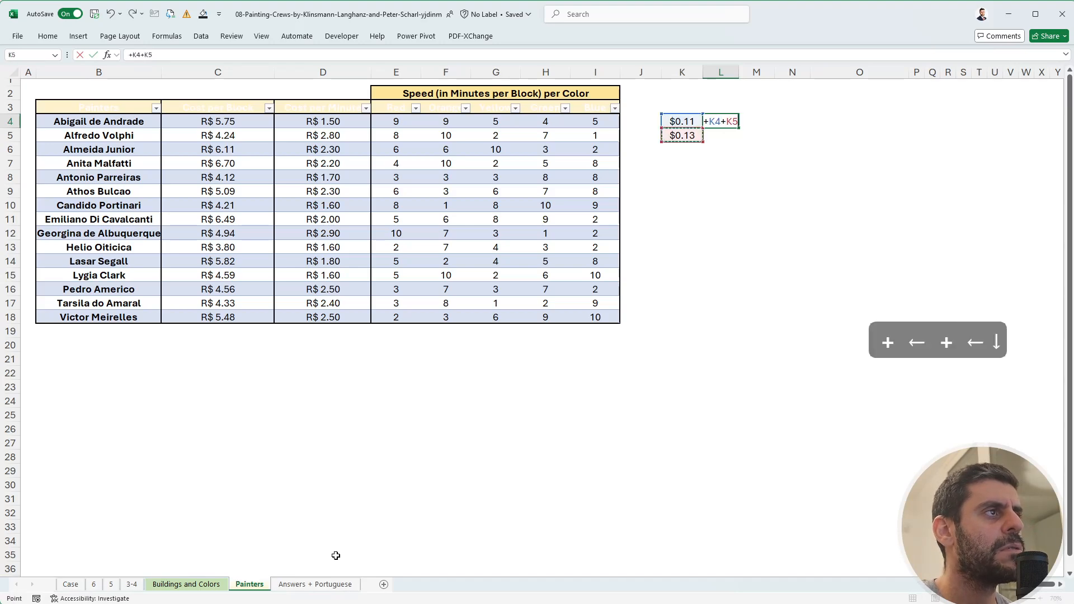
pyautogui.press('Return')
pyautogui.press('Up')
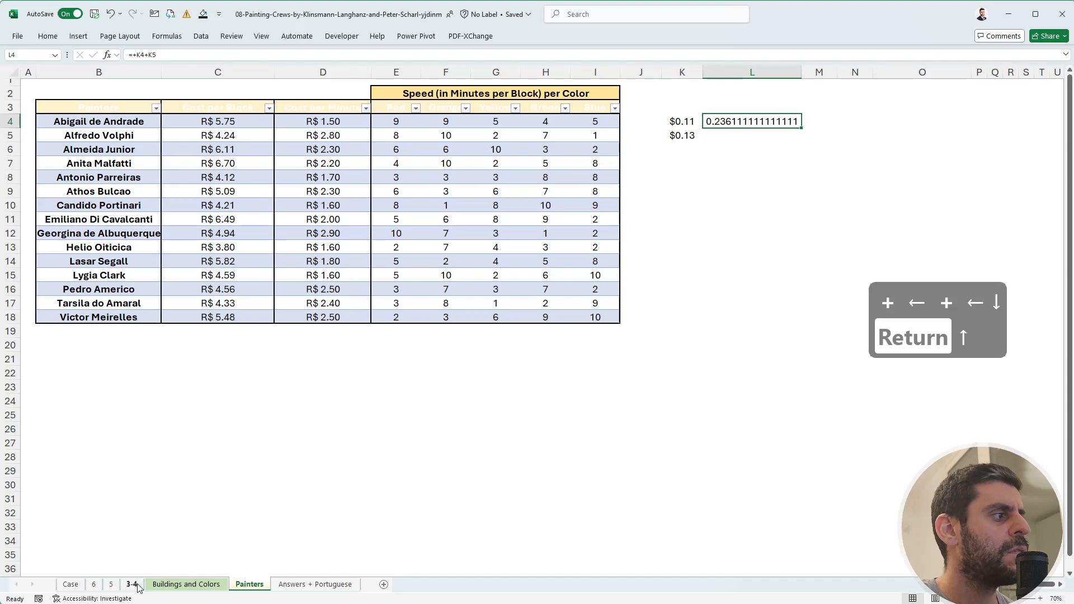
# Review the combined speed and times in the Level 6 example on the Case sheet, and the model columns on sheet 6.
pyautogui.click(70, 584)
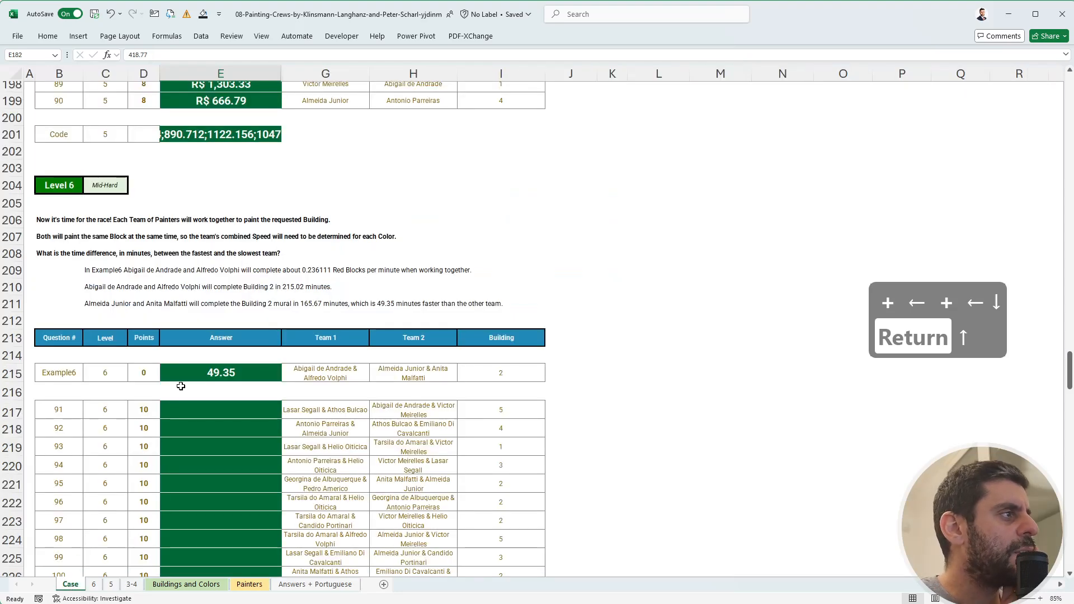
pyautogui.click(571, 315)
pyautogui.click(599, 304)
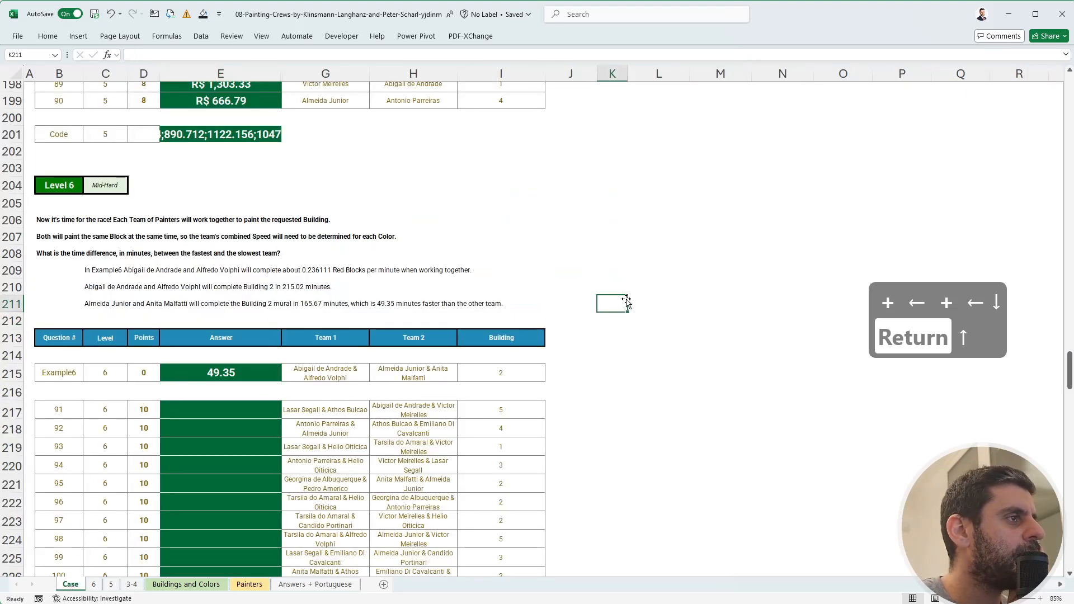
pyautogui.click(387, 294)
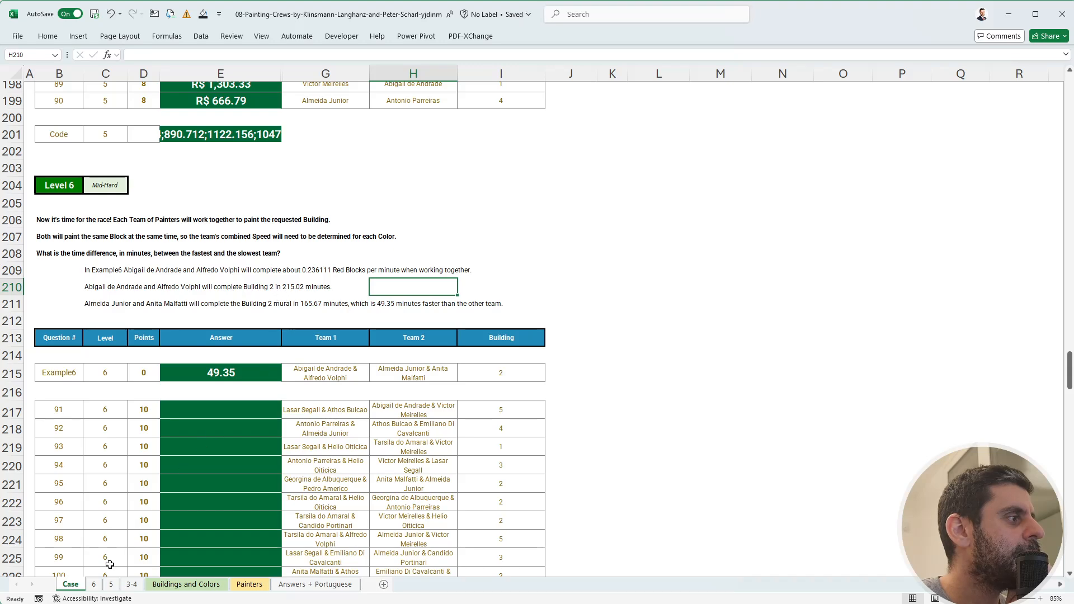
pyautogui.click(94, 585)
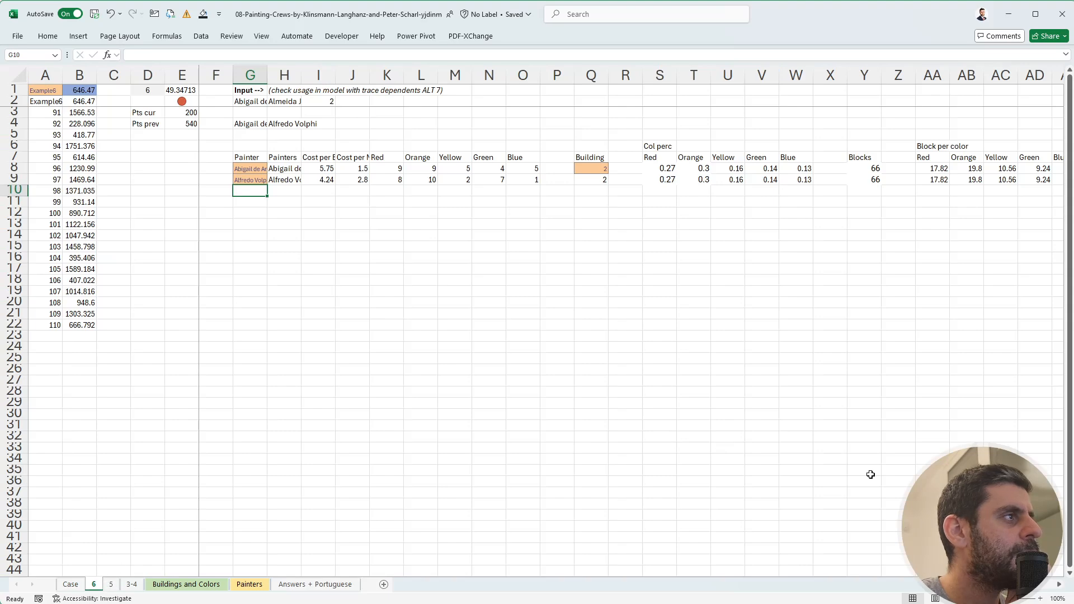
pyautogui.hscroll(3, 631, 323)
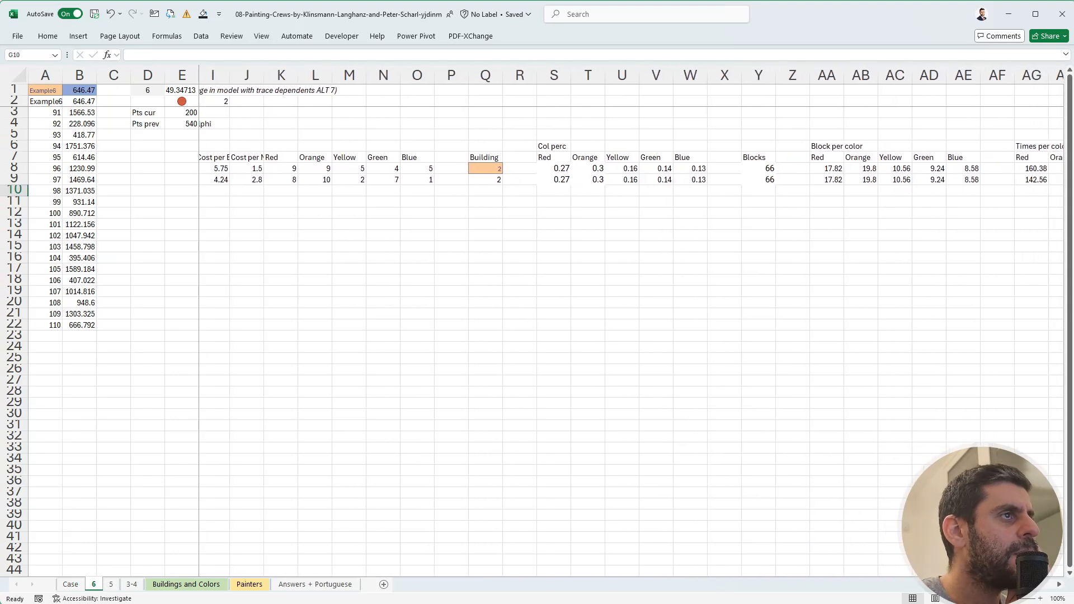
pyautogui.hscroll(-3, 631, 322)
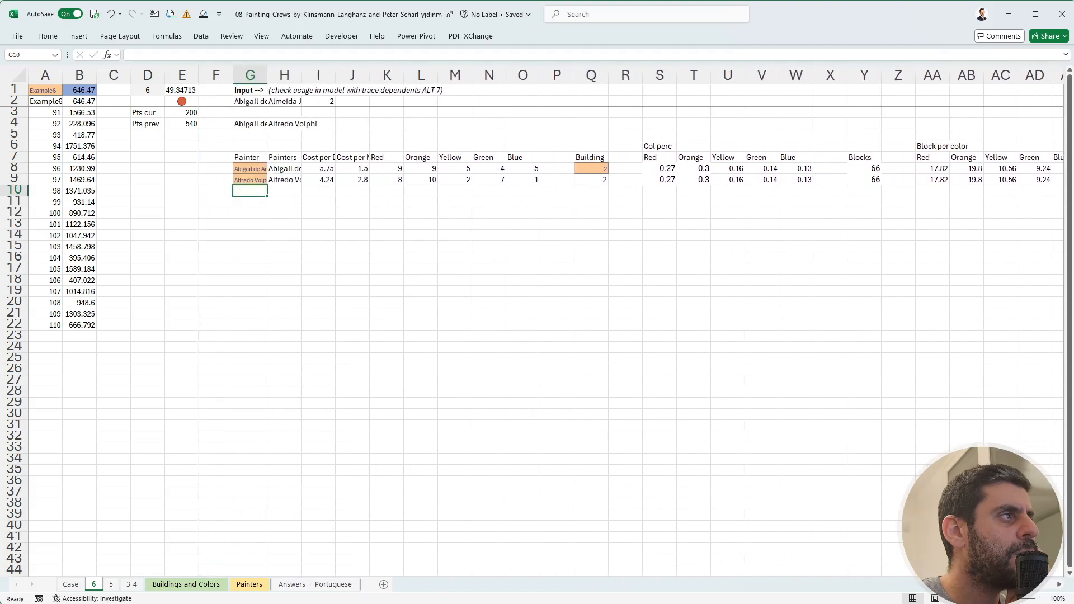
# Enter the team's combined Red rate in K11 of sheet 6 as 1/K8+1/K9.
pyautogui.click(388, 204)
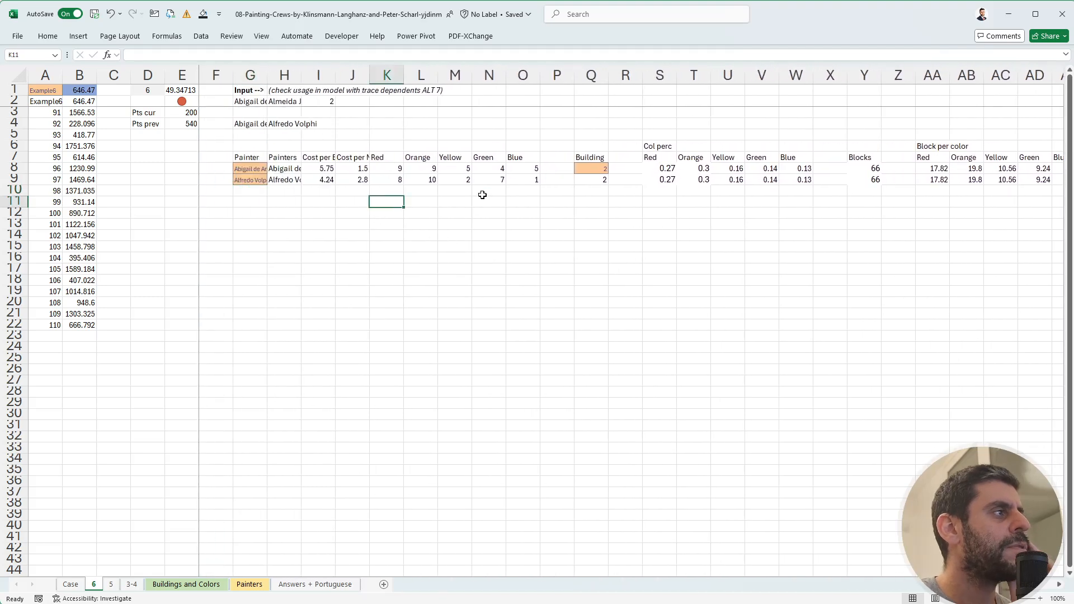
pyautogui.write('+1/')
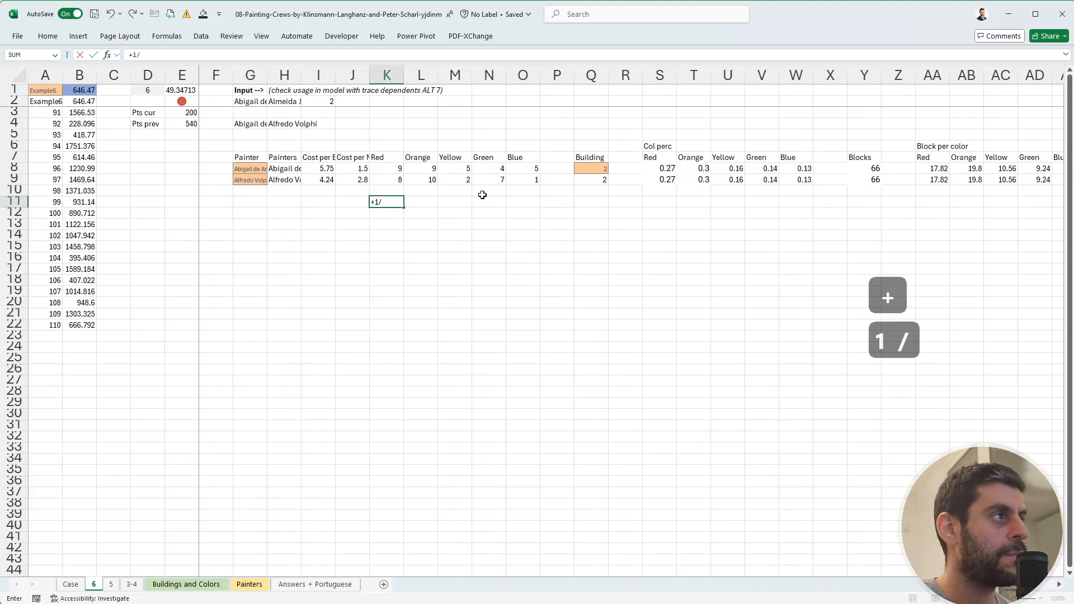
pyautogui.press('Up')
pyautogui.press('Up')
pyautogui.press('Up')
pyautogui.write('+')
pyautogui.write('1/9')
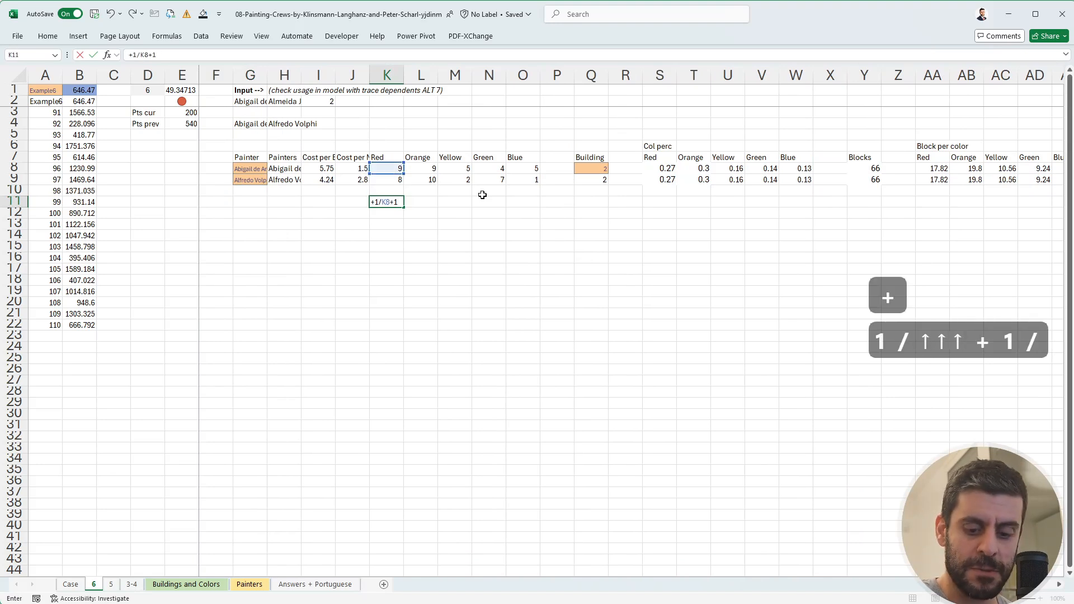
pyautogui.press('BackSpace')
pyautogui.press('Up')
pyautogui.press('Up')
pyautogui.press('Up')
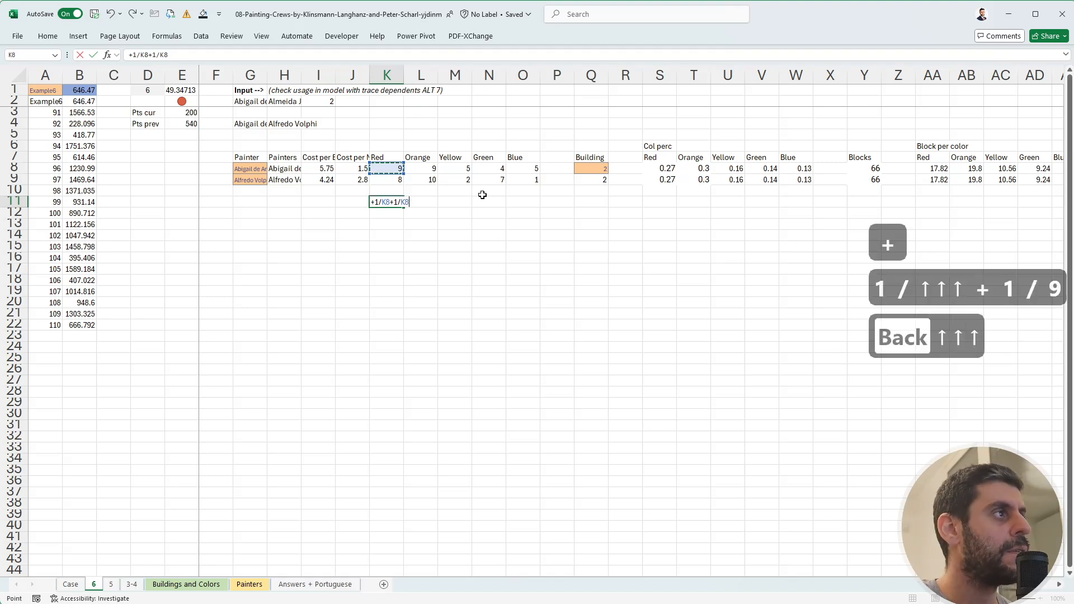
pyautogui.press('Down')
pyautogui.press('Return')
# Copy the combined rate formula from K11 across the Orange to Blue columns, L11:O11.
pyautogui.press('Up')
pyautogui.hotkey('ctrl', 'c')
pyautogui.press('Right')
pyautogui.hotkey('shift', 'Right')
pyautogui.hotkey('shift', 'Right')
pyautogui.hotkey('shift', 'Right')
pyautogui.hotkey('shift', 'Right')
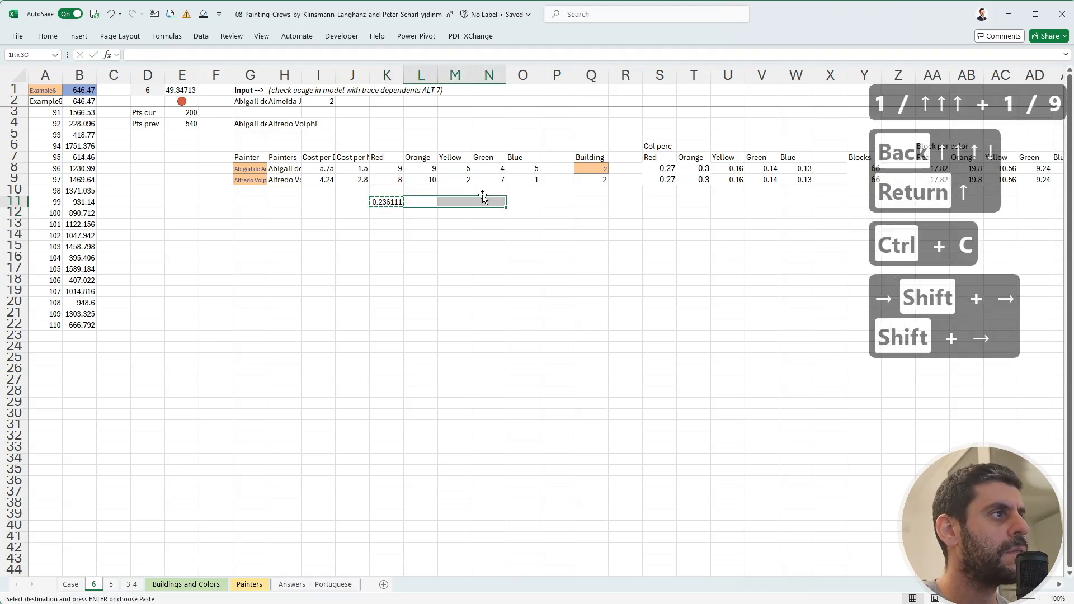
pyautogui.hotkey('shift', 'Left')
pyautogui.hotkey('ctrl', 'v')
pyautogui.press('Escape')
# Enter a formula in AA11 that references the blocks per color spill range AA9#.
pyautogui.press('Right')
pyautogui.press('Right')
pyautogui.press('Right')
pyautogui.press('Right')
pyautogui.press('Right')
pyautogui.press('Right')
pyautogui.press('Right')
pyautogui.press('Right')
pyautogui.press('Right')
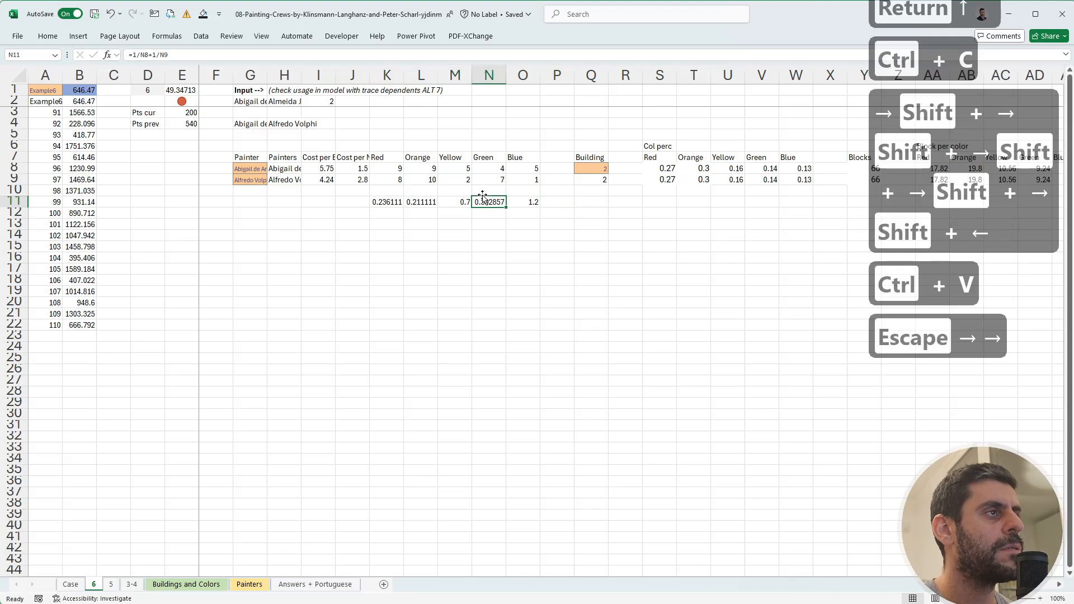
pyautogui.press('Right')
pyautogui.press('Right')
pyautogui.press('Right')
pyautogui.press('Right')
pyautogui.press('Right')
pyautogui.press('Right')
pyautogui.press('Right')
pyautogui.press('Right')
pyautogui.press('Right')
pyautogui.press('Right')
pyautogui.press('Right')
pyautogui.press('Right')
pyautogui.press('Right')
pyautogui.press('Right')
pyautogui.press('Right')
pyautogui.press('Right')
pyautogui.press('Right')
pyautogui.press('Right')
pyautogui.press('Right')
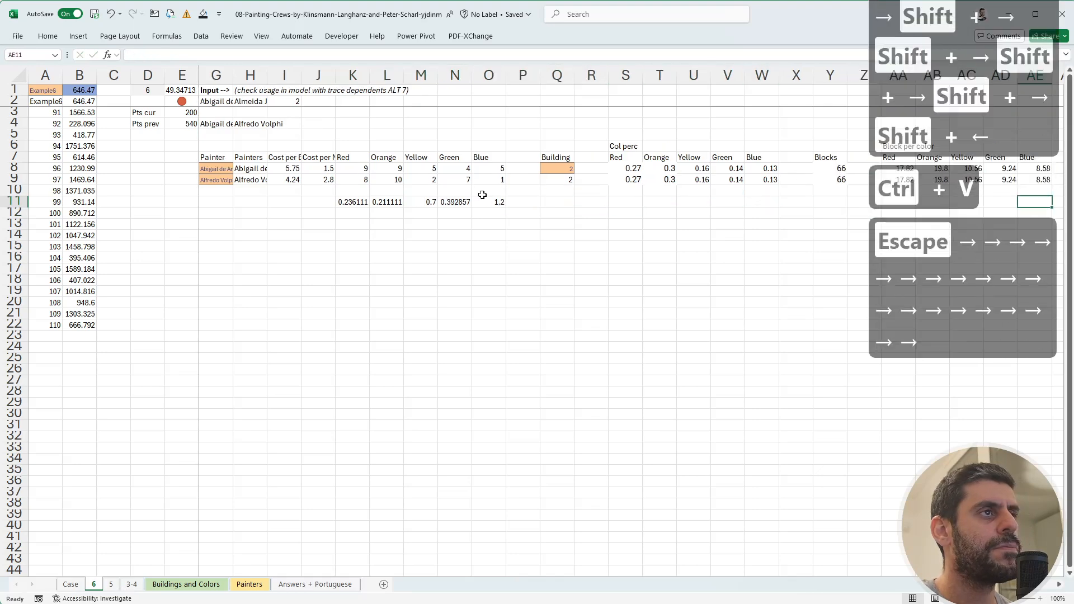
pyautogui.press('Left')
pyautogui.press('Left')
pyautogui.press('Left')
pyautogui.press('Left')
pyautogui.press('Left')
pyautogui.press('Left')
pyautogui.press('Left')
pyautogui.press('Left')
pyautogui.press('Left')
pyautogui.press('Left')
pyautogui.press('Left')
pyautogui.press('Left')
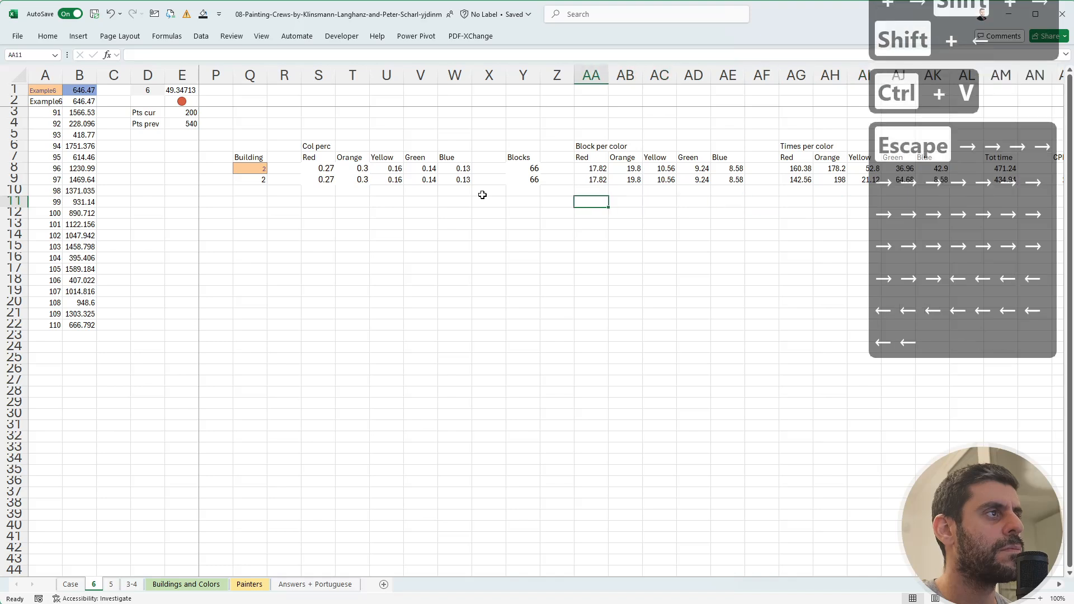
pyautogui.write('+')
pyautogui.press('Up')
pyautogui.press('Up')
pyautogui.hotkey('shift', 'Right')
pyautogui.hotkey('shift', 'Right')
pyautogui.hotkey('shift', 'Right')
pyautogui.hotkey('shift', 'Right')
pyautogui.press('Return')
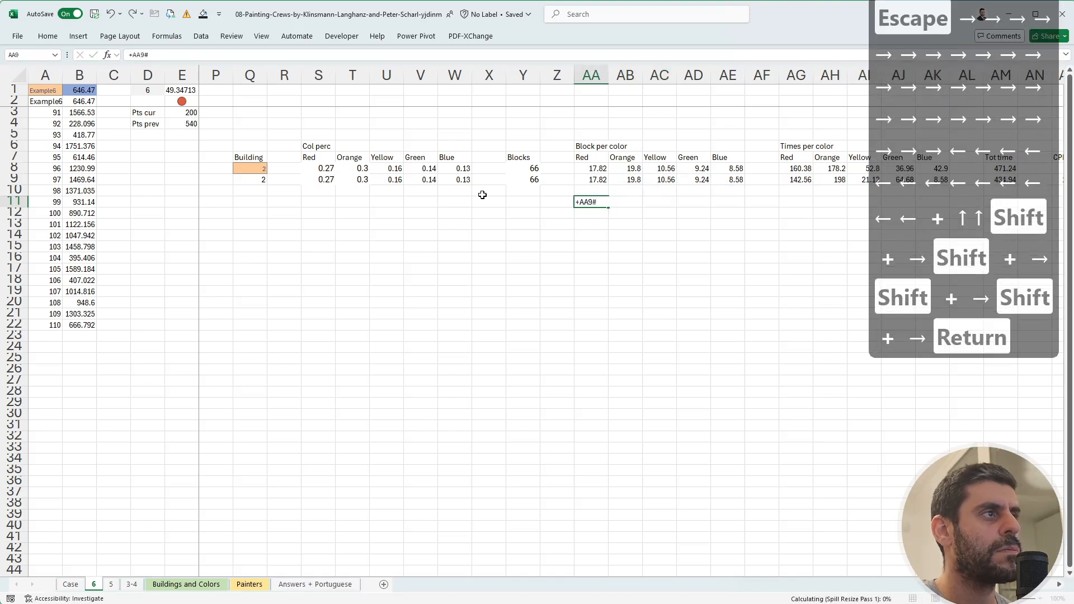
# Copy the times per color formula from AG9 to AG11 for the team row and check it against the combined rates.
pyautogui.press('Right')
pyautogui.press('Up')
pyautogui.press('Up')
pyautogui.press('Right')
pyautogui.press('Right')
pyautogui.press('Right')
pyautogui.press('Right')
pyautogui.press('Right')
pyautogui.press('Up')
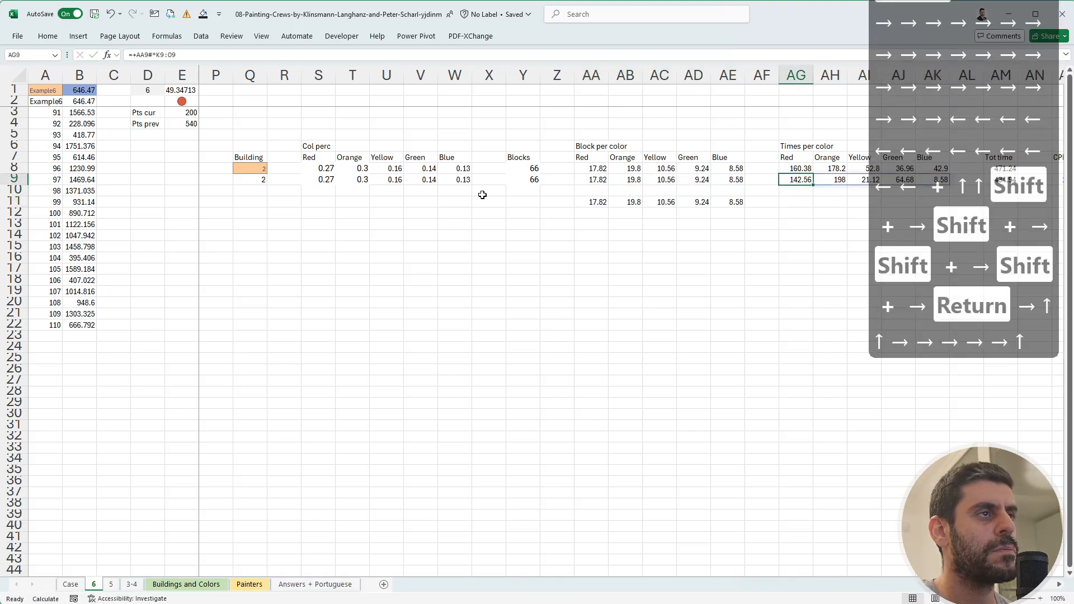
pyautogui.hotkey('ctrl', 'c')
pyautogui.press('Down')
pyautogui.press('Down')
pyautogui.hotkey('ctrl', 'v')
pyautogui.press('Escape')
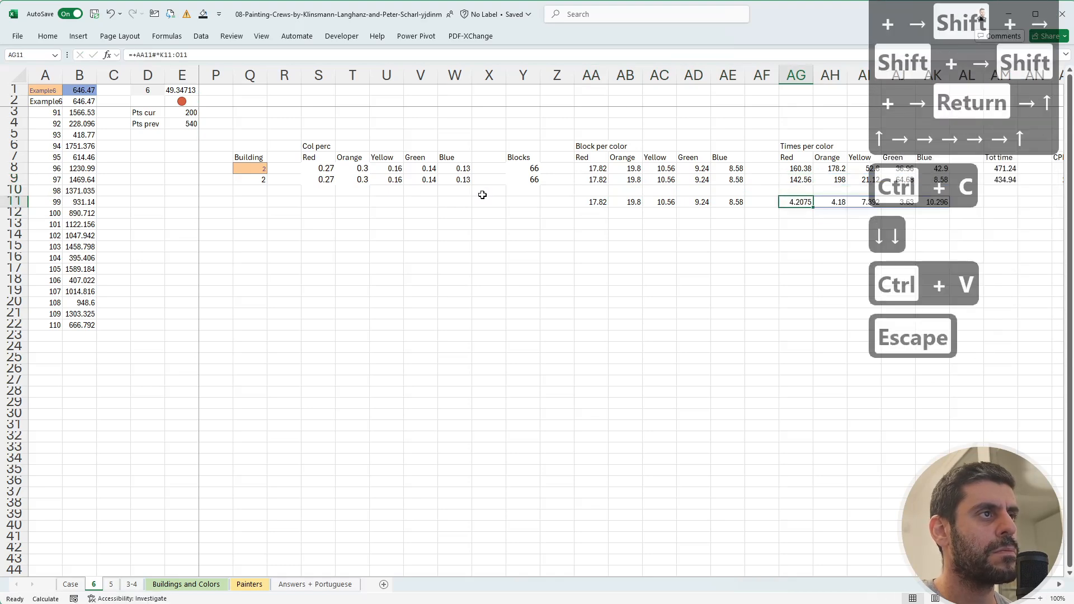
pyautogui.hotkey('ctrl', 'shift', 'Right')
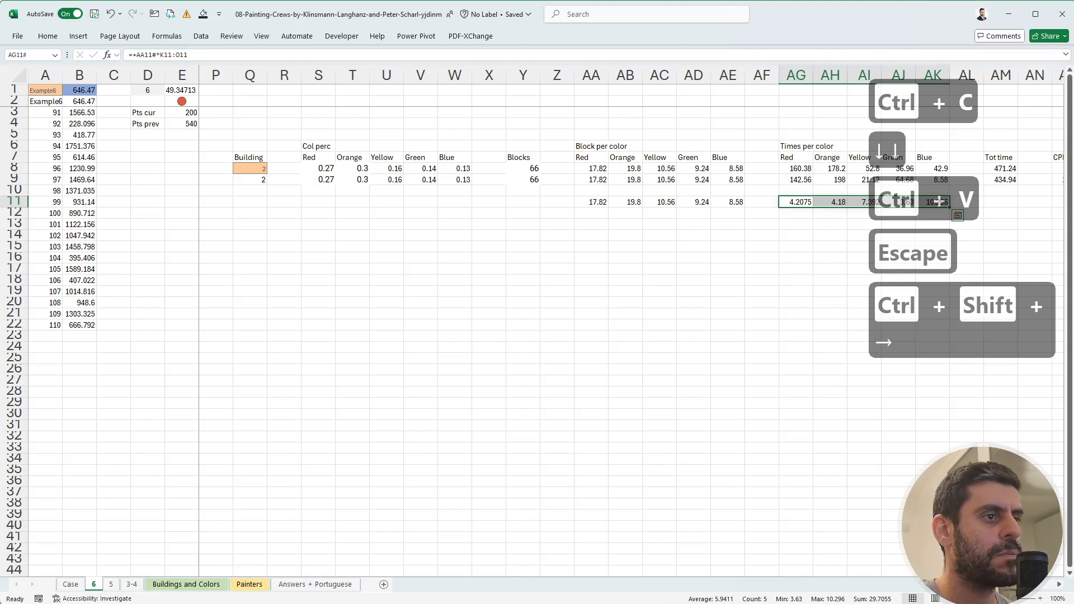
pyautogui.moveTo(985, 584); pyautogui.dragTo(945, 584)
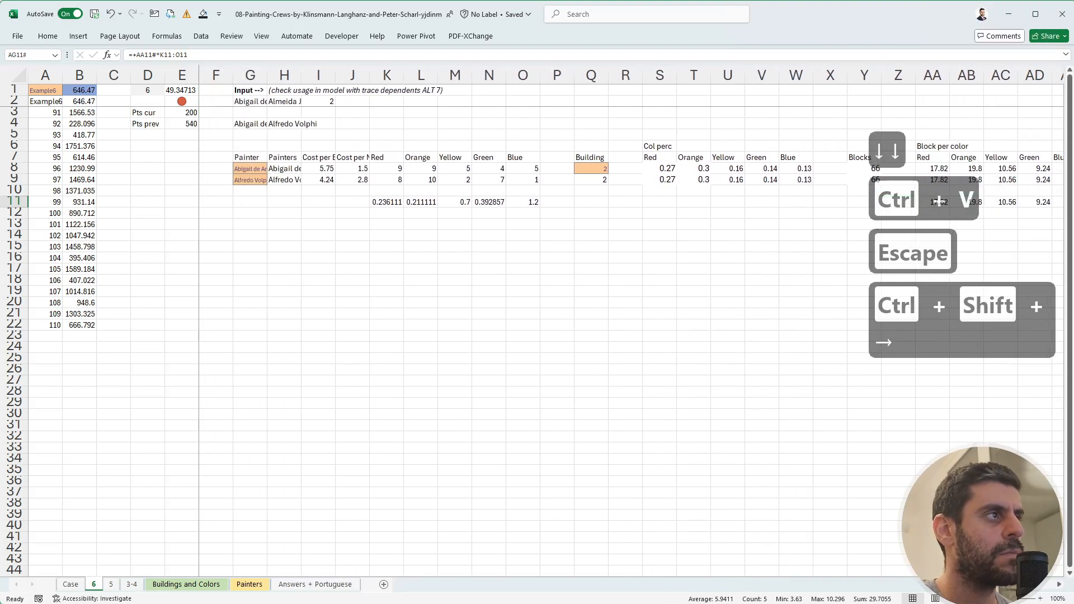
# Change the team's combined Red rate in K11 to the reciprocal formula =1/(1/K8+1/K9).
pyautogui.click(393, 205)
pyautogui.click(133, 54)
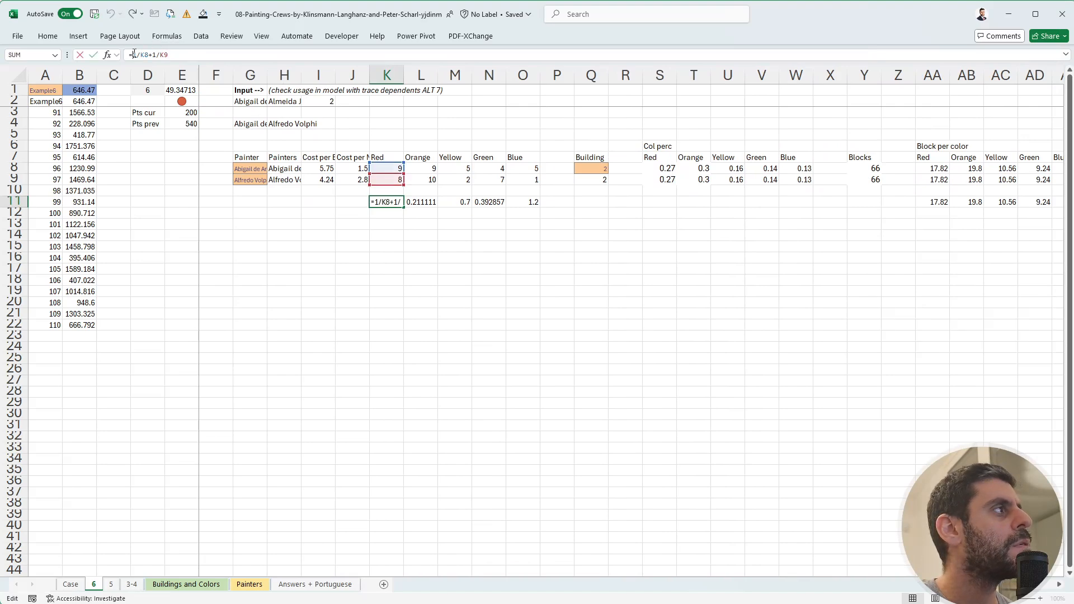
pyautogui.write('1')
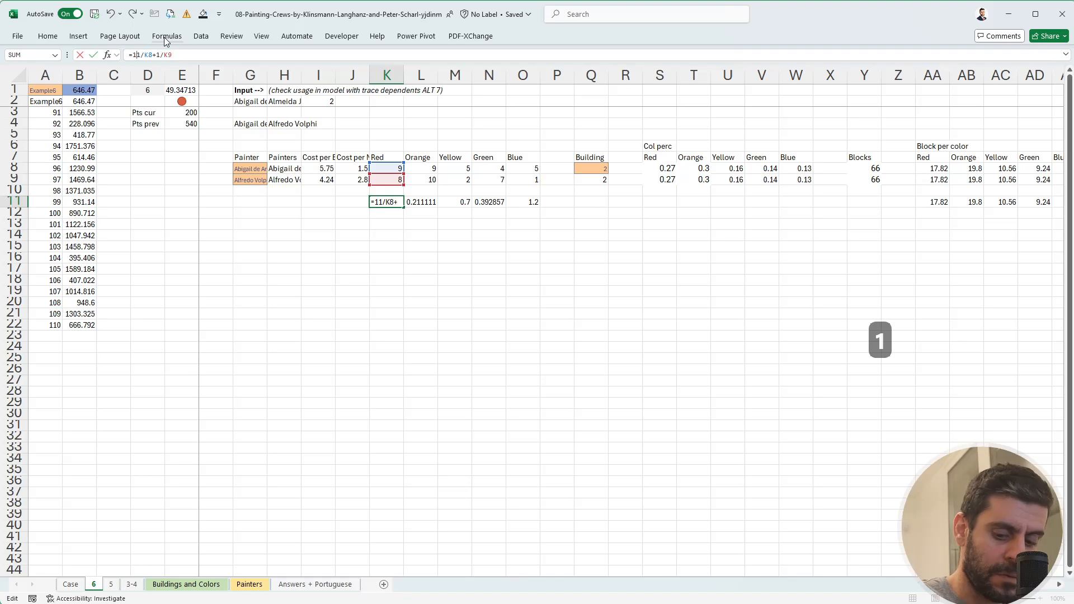
pyautogui.write('/(')
pyautogui.press('Down')
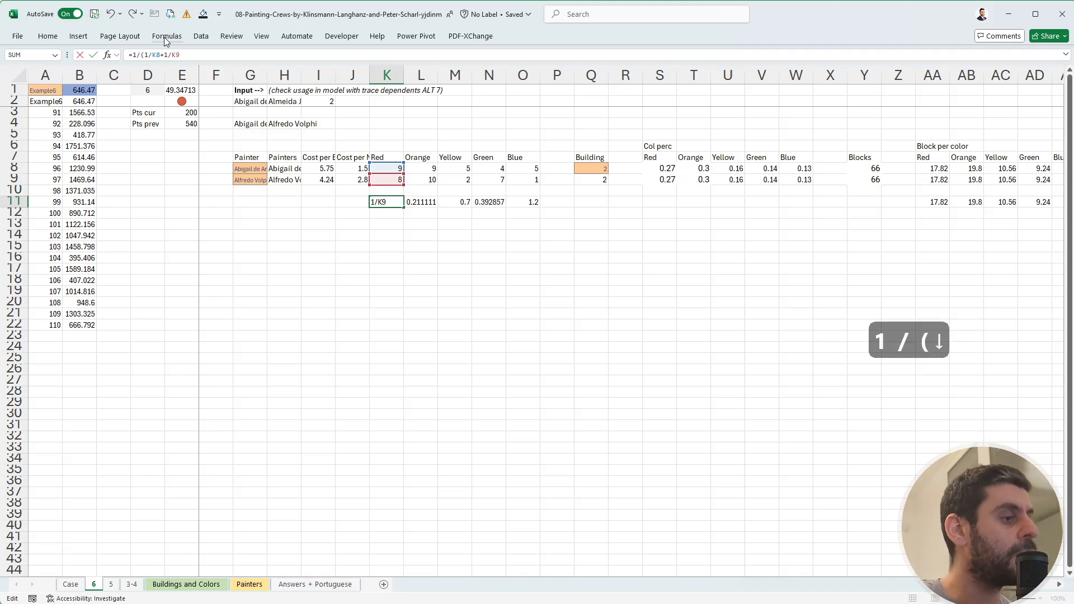
pyautogui.write(')')
pyautogui.press('Return')
# Fill the reciprocal formula from K11 across the Orange, Yellow, Green and Blue cells, L11:O11.
pyautogui.press('Up')
pyautogui.press('Right')
pyautogui.hotkey('ctrl', 'r')
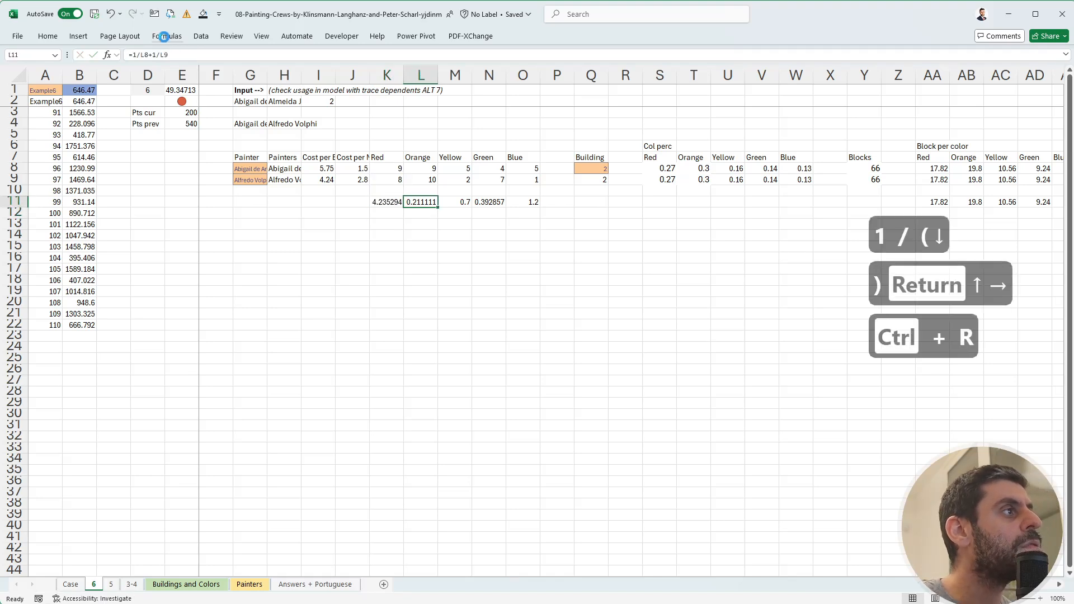
pyautogui.press('Right')
pyautogui.hotkey('ctrl', 'r')
pyautogui.press('Right')
pyautogui.hotkey('ctrl', 'r')
pyautogui.press('Right')
pyautogui.hotkey('ctrl', 'r')
# Check the sum of the team's times per color in AG11:AK11 against the Example6 completion time on the Case sheet.
pyautogui.press('Right')
pyautogui.press('Right')
pyautogui.press('Right')
pyautogui.press('Right')
pyautogui.press('Right')
pyautogui.press('Right')
pyautogui.press('Right')
pyautogui.press('Right')
pyautogui.press('Right')
pyautogui.press('Right')
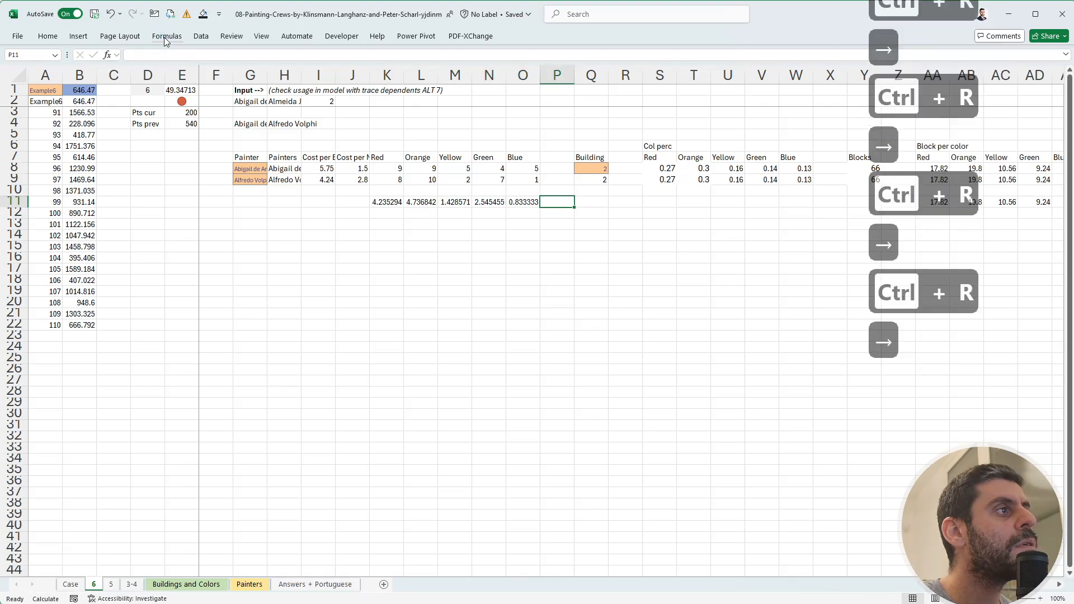
pyautogui.press('Right')
pyautogui.press('Right')
pyautogui.press('Right')
pyautogui.press('Right')
pyautogui.press('Right')
pyautogui.press('Right')
pyautogui.press('Right')
pyautogui.press('Right')
pyautogui.press('Right')
pyautogui.press('Right')
pyautogui.press('Right')
pyautogui.press('Right')
pyautogui.press('Right')
pyautogui.press('Right')
pyautogui.press('Right')
pyautogui.press('Right')
pyautogui.press('Right')
pyautogui.press('Right')
pyautogui.press('Right')
pyautogui.press('Right')
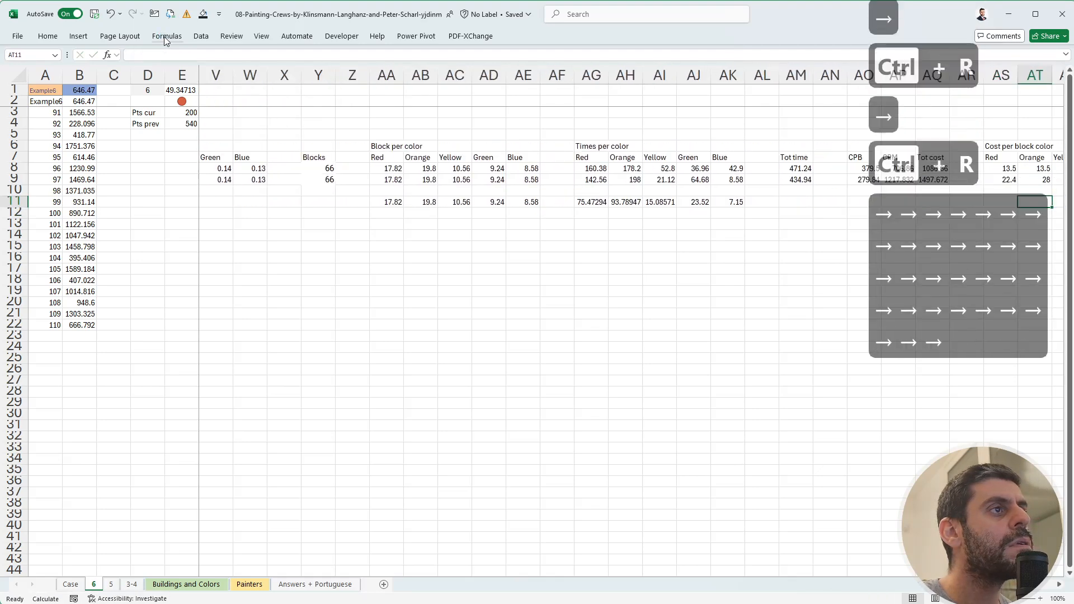
pyautogui.press('Left')
pyautogui.press('Left')
pyautogui.press('Left')
pyautogui.press('Left')
pyautogui.press('Left')
pyautogui.press('Left')
pyautogui.press('Left')
pyautogui.press('Left')
pyautogui.press('Left')
pyautogui.press('Left')
pyautogui.press('Left')
pyautogui.press('Left')
pyautogui.press('Left')
pyautogui.press('Left')
pyautogui.press('Right')
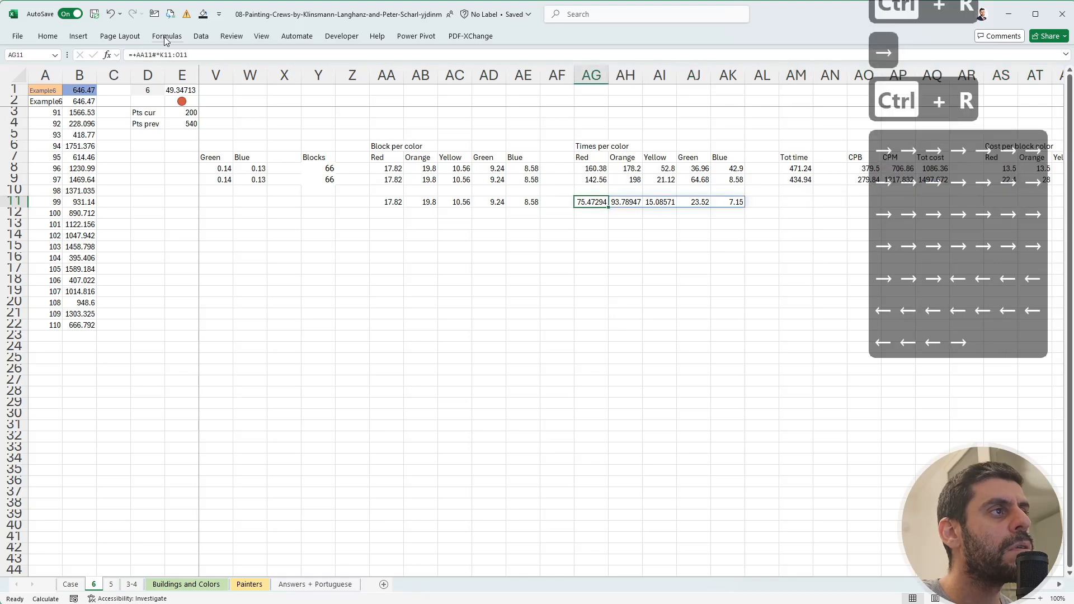
pyautogui.hotkey('ctrl', 'shift', 'Right')
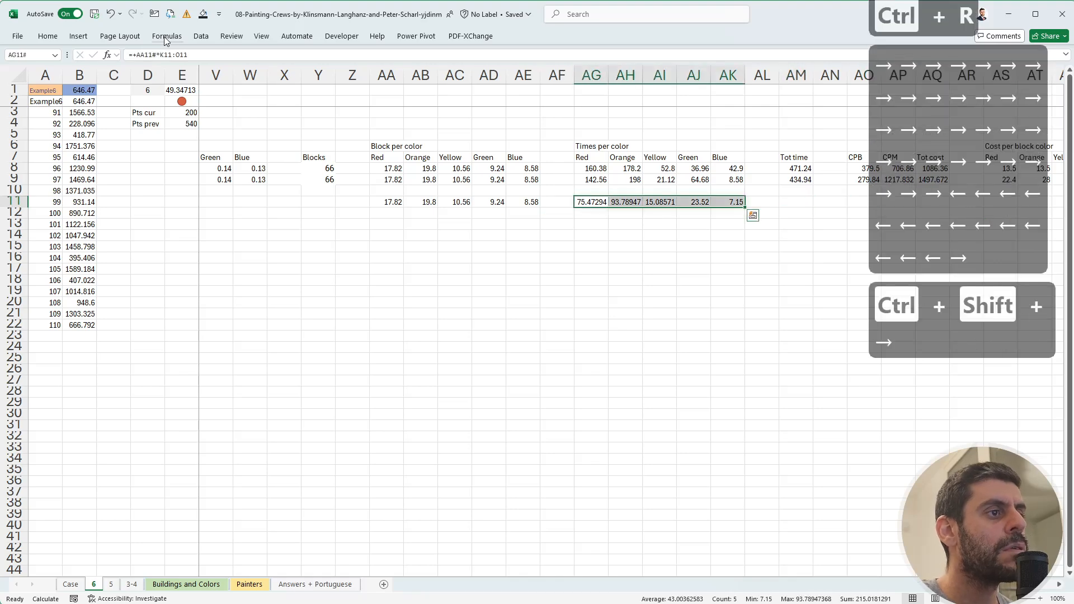
pyautogui.click(75, 584)
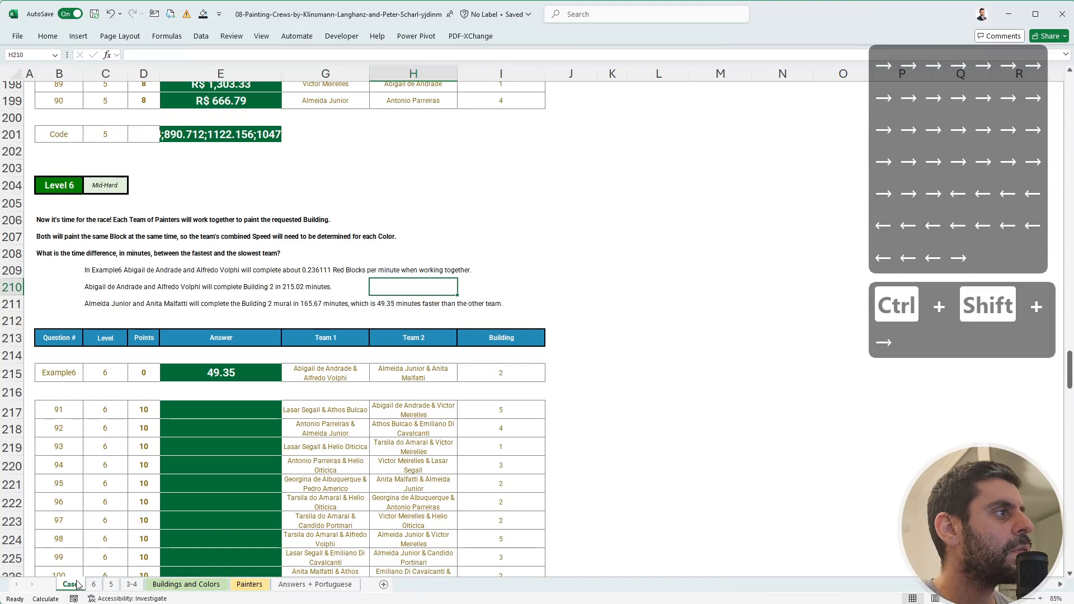
pyautogui.click(94, 584)
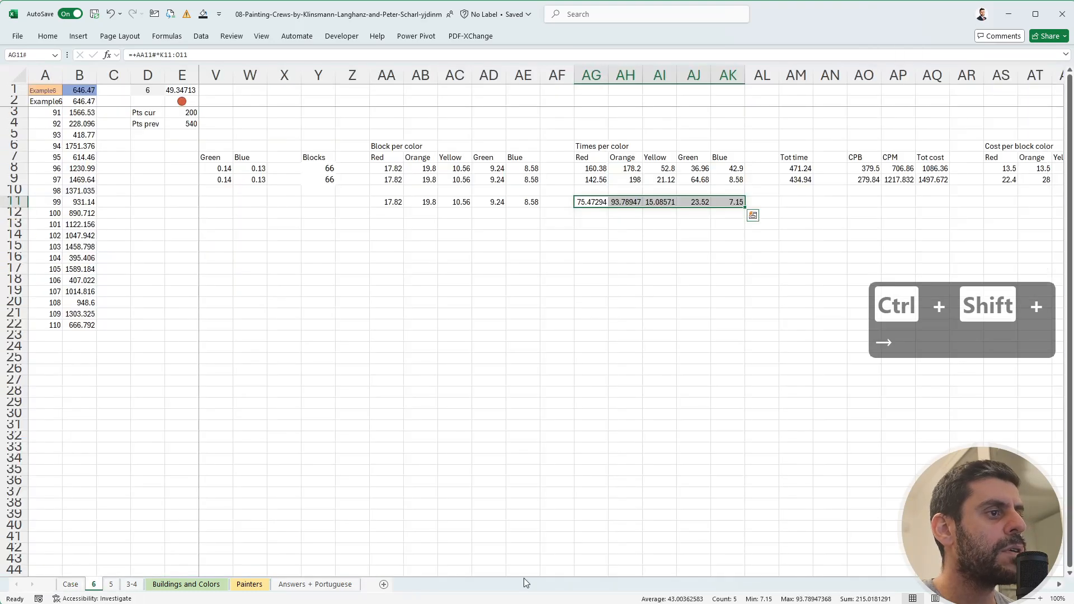
# Copy the TEXTSPLIT formula into G5 of sheet 6 and point it to H2 to split the second team's painters.
pyautogui.hscroll(-8, 631, 314)
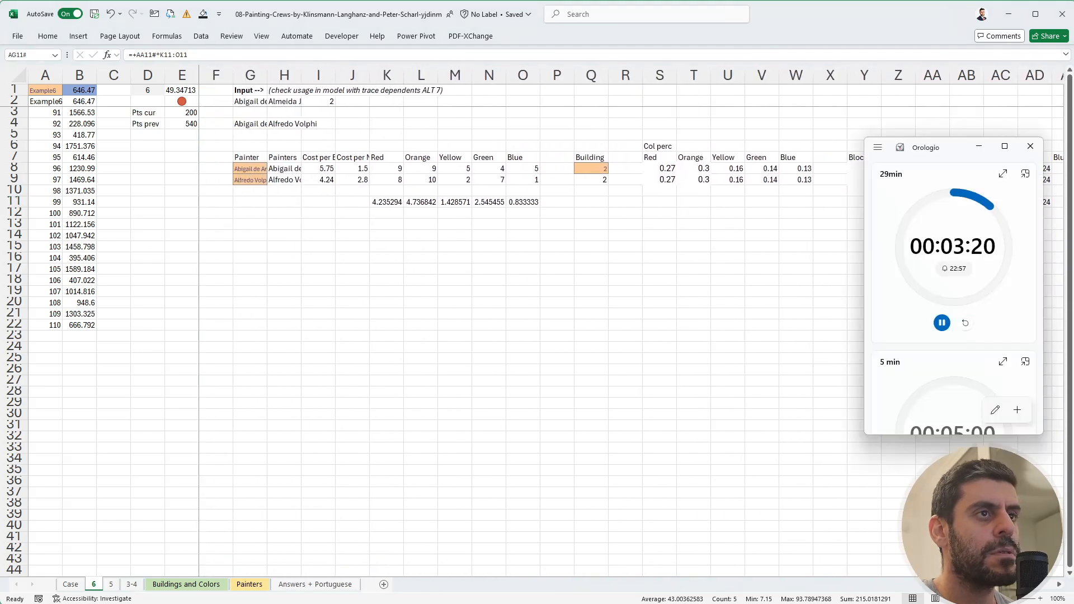
pyautogui.click(250, 249)
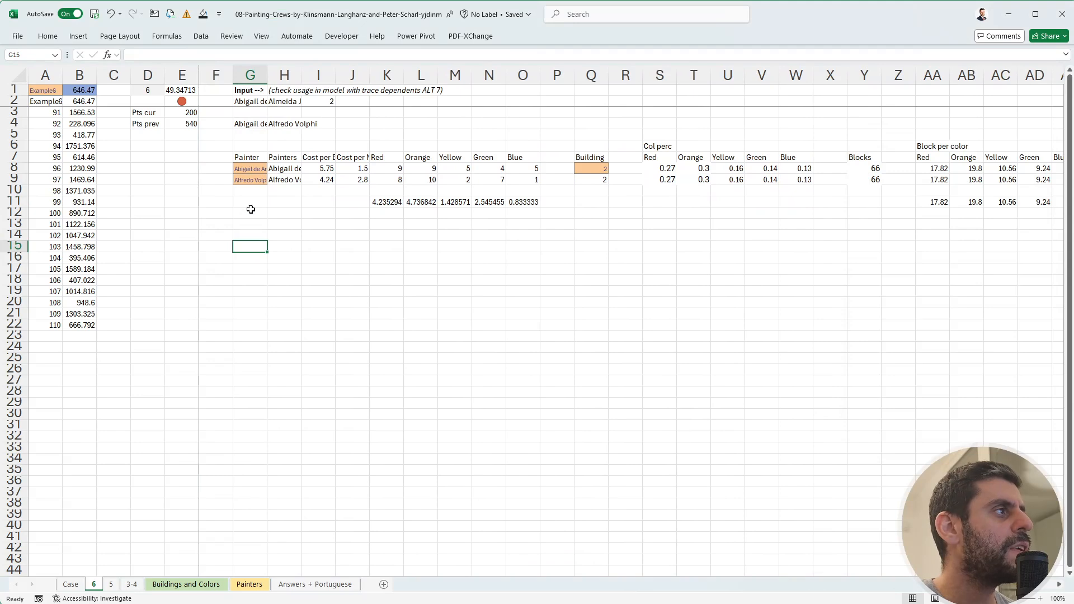
pyautogui.moveTo(248, 172); pyautogui.dragTo(251, 182)
pyautogui.click(260, 134)
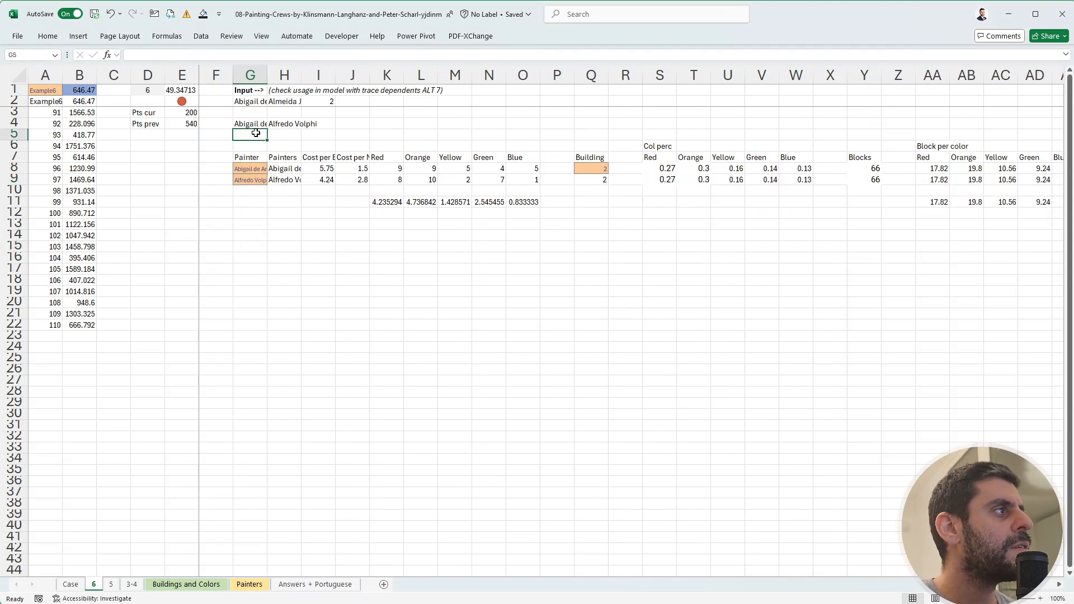
pyautogui.hotkey('ctrl', 'd')
pyautogui.doubleClick(262, 133)
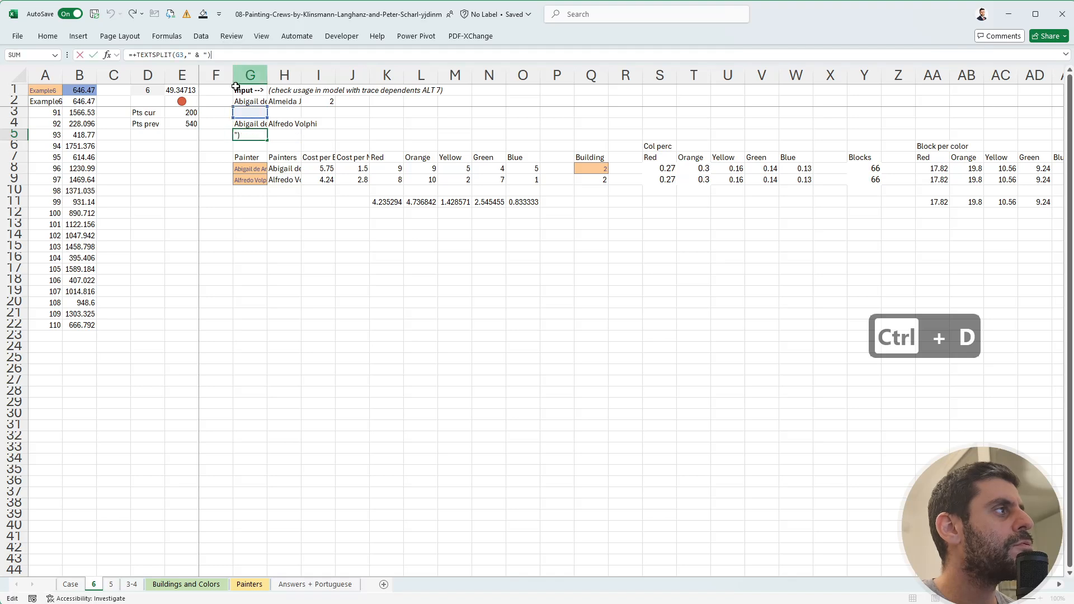
pyautogui.moveTo(253, 117); pyautogui.dragTo(285, 106)
pyautogui.press('Return')
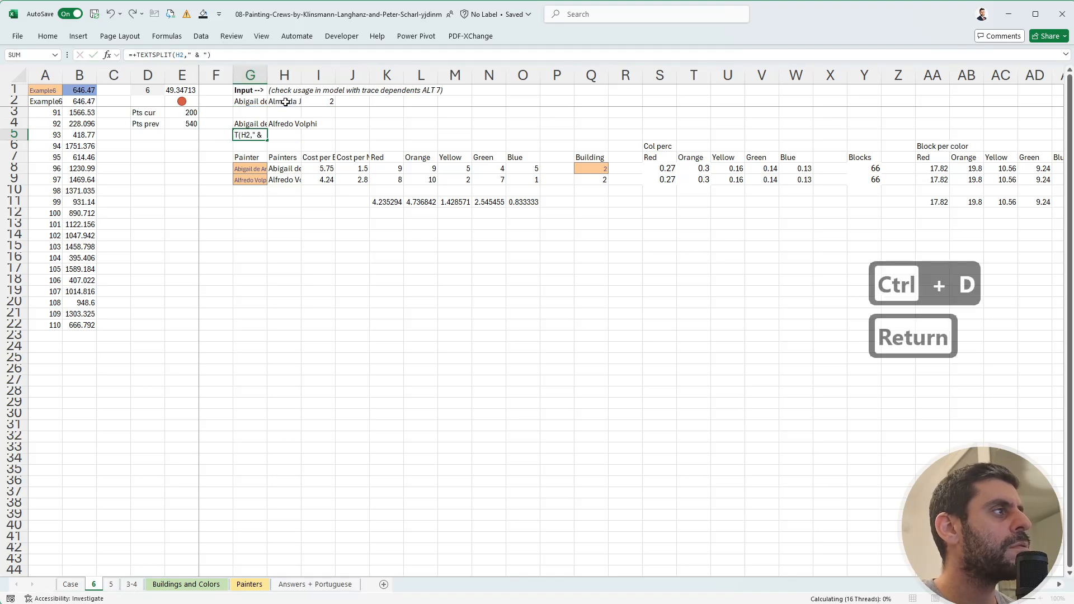
# Copy the first team's painter lookup block G8:O9 to G14 for the second team.
pyautogui.doubleClick(251, 170)
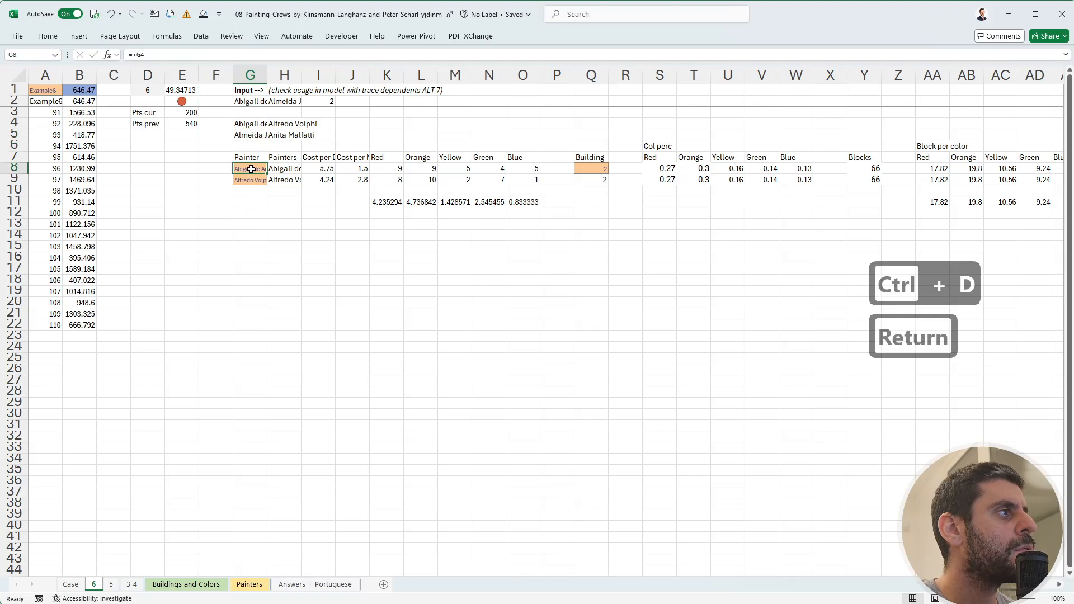
pyautogui.press('Escape')
pyautogui.press('Escape')
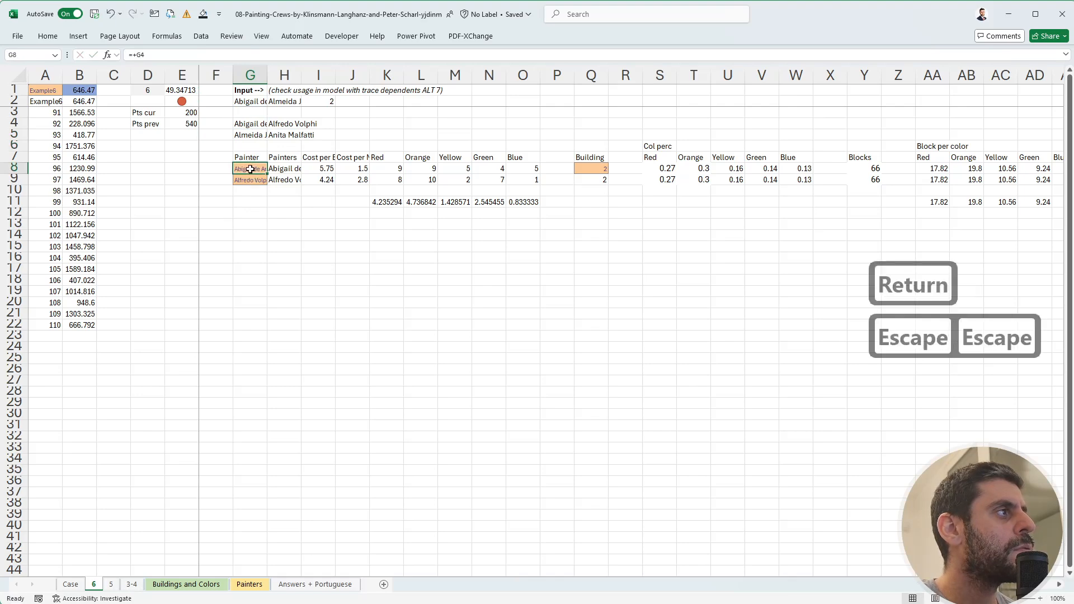
pyautogui.moveTo(251, 169); pyautogui.dragTo(534, 179)
pyautogui.hotkey('ctrl', 'c')
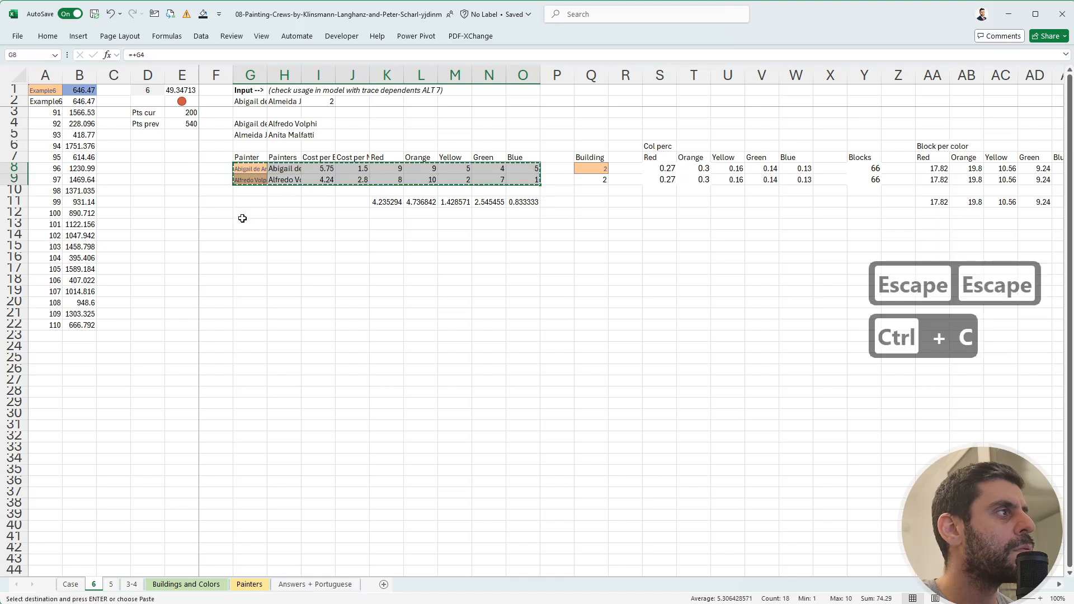
pyautogui.click(250, 236)
pyautogui.hotkey('ctrl', 'v')
pyautogui.press('Escape')
# Point the second team's painter cells to the split names, G14 to G5 and G15 to H5.
pyautogui.click(252, 237)
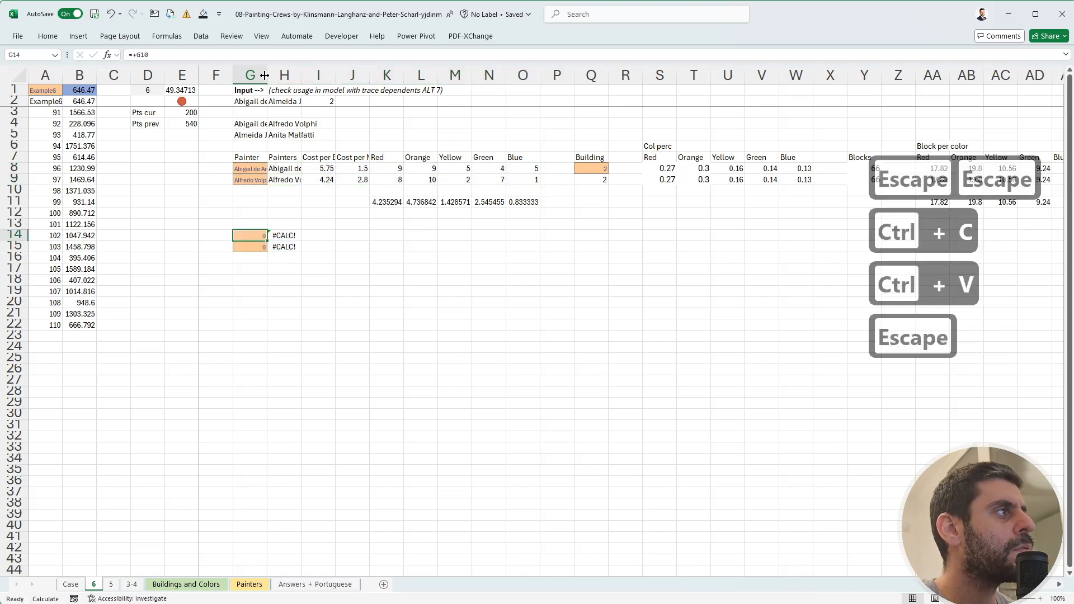
pyautogui.click(258, 56)
pyautogui.click(262, 134)
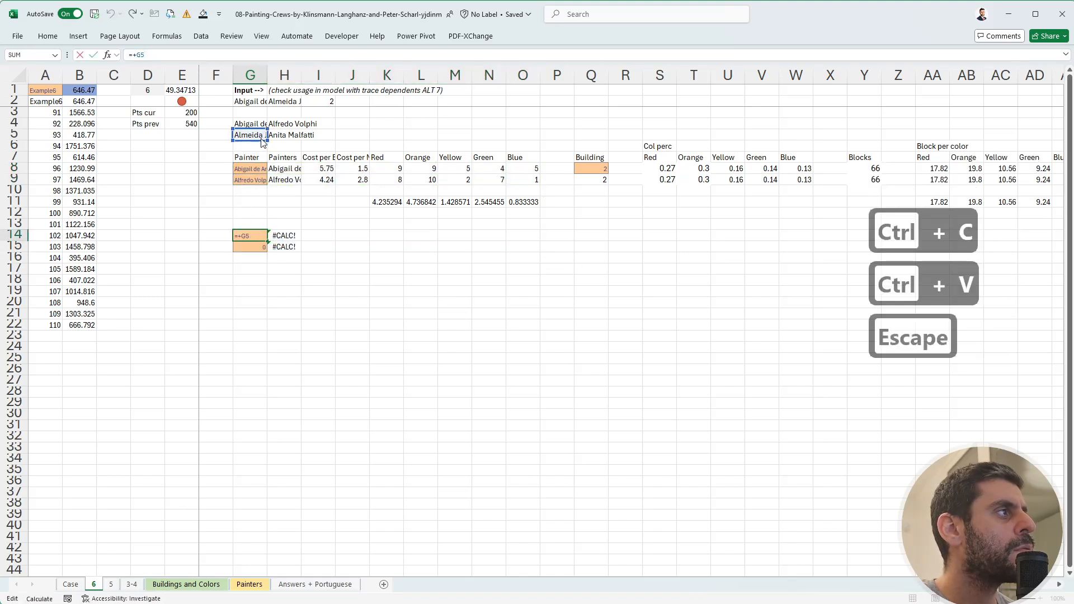
pyautogui.press('Return')
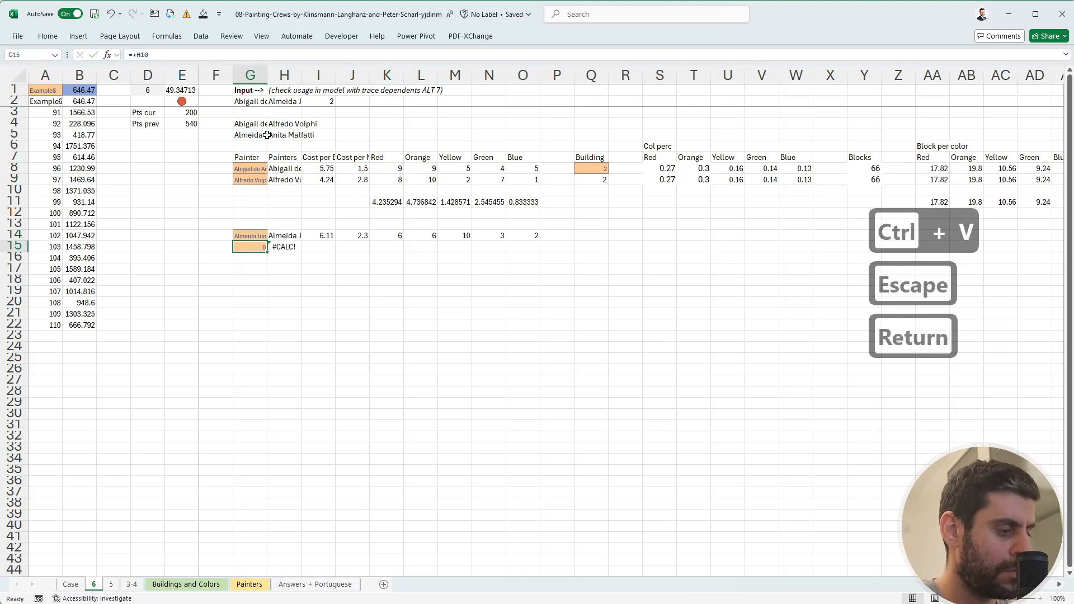
pyautogui.press('F2')
pyautogui.click(291, 137)
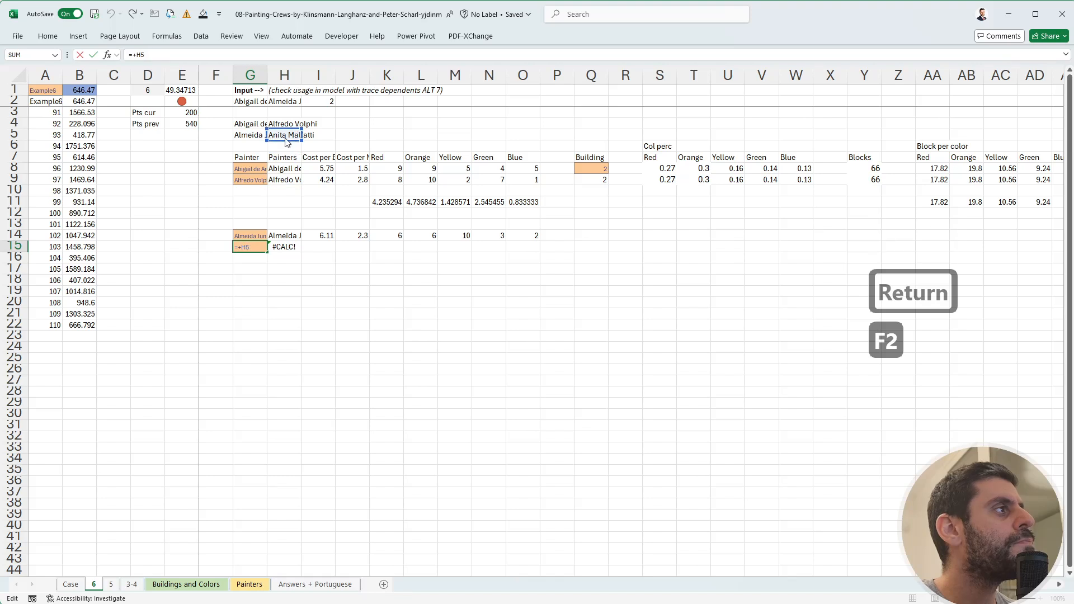
pyautogui.press('Return')
# Copy the combined rate formulas from K11:O11 to K17 for the second team.
pyautogui.press('Right')
pyautogui.press('Right')
pyautogui.press('Up')
pyautogui.press('Up')
pyautogui.press('Right')
pyautogui.press('Up')
pyautogui.press('Right')
pyautogui.press('Up')
pyautogui.press('Up')
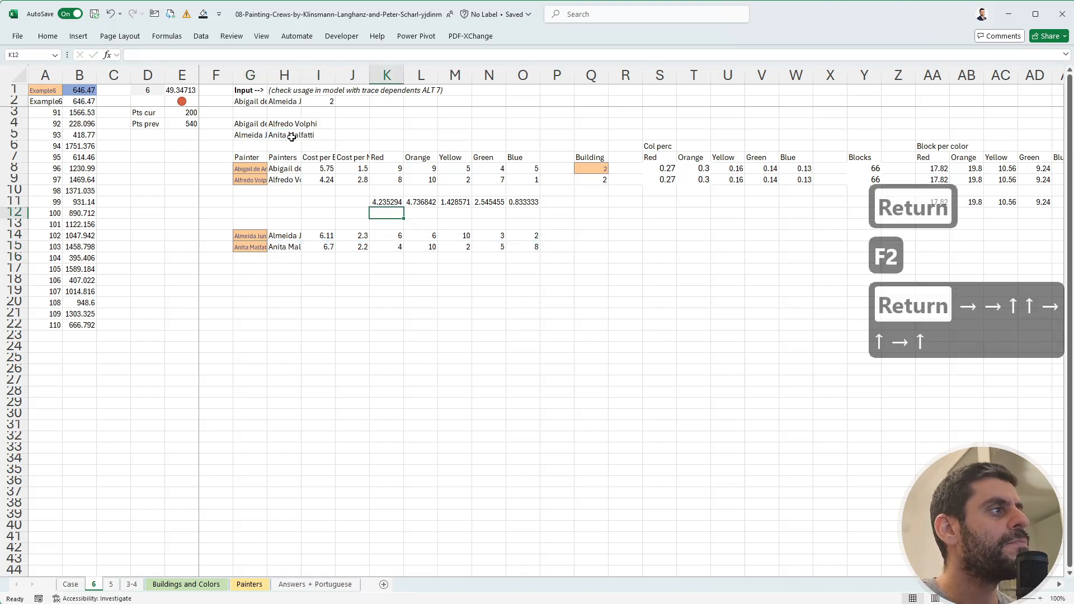
pyautogui.hotkey('ctrl', 'shift', 'Right')
pyautogui.hotkey('ctrl', 'c')
pyautogui.press('Down')
pyautogui.press('Down')
pyautogui.press('Down')
pyautogui.press('Down')
pyautogui.press('Down')
pyautogui.press('Down')
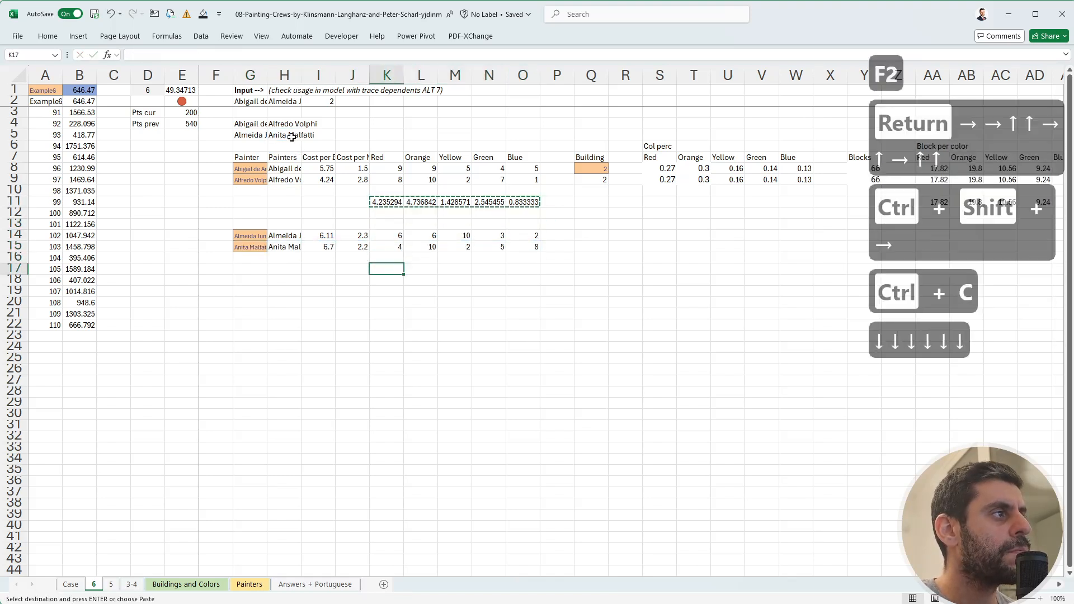
pyautogui.hotkey('ctrl', 'v')
pyautogui.press('Escape')
# Enter a formula in AA17 that references the first team's blocks per color spill range AA11#.
pyautogui.press('Right')
pyautogui.press('Right')
pyautogui.press('Right')
pyautogui.press('Right')
pyautogui.press('Right')
pyautogui.press('Right')
pyautogui.press('Right')
pyautogui.press('Right')
pyautogui.press('Right')
pyautogui.press('Right')
pyautogui.press('Right')
pyautogui.press('Right')
pyautogui.press('Right')
pyautogui.press('Right')
pyautogui.press('Right')
pyautogui.press('Right')
pyautogui.press('Right')
pyautogui.press('Right')
pyautogui.press('Right')
pyautogui.press('Right')
pyautogui.press('Right')
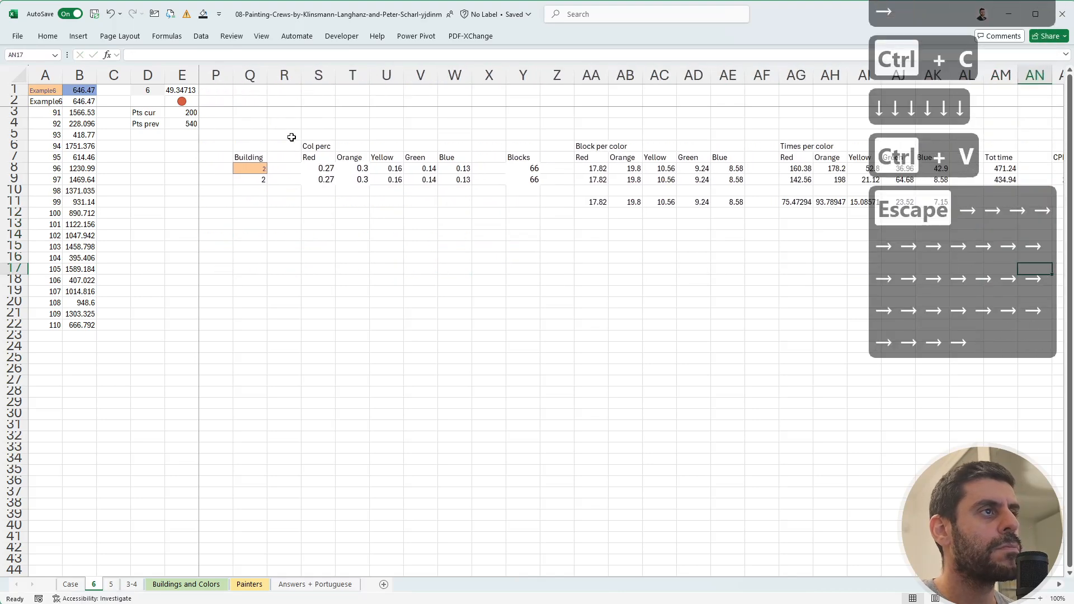
pyautogui.press('Left')
pyautogui.press('Left')
pyautogui.press('Left')
pyautogui.press('Left')
pyautogui.press('Left')
pyautogui.press('Left')
pyautogui.press('Left')
pyautogui.press('Left')
pyautogui.press('Left')
pyautogui.press('Left')
pyautogui.press('Left')
pyautogui.press('Left')
pyautogui.press('Left')
pyautogui.press('Left')
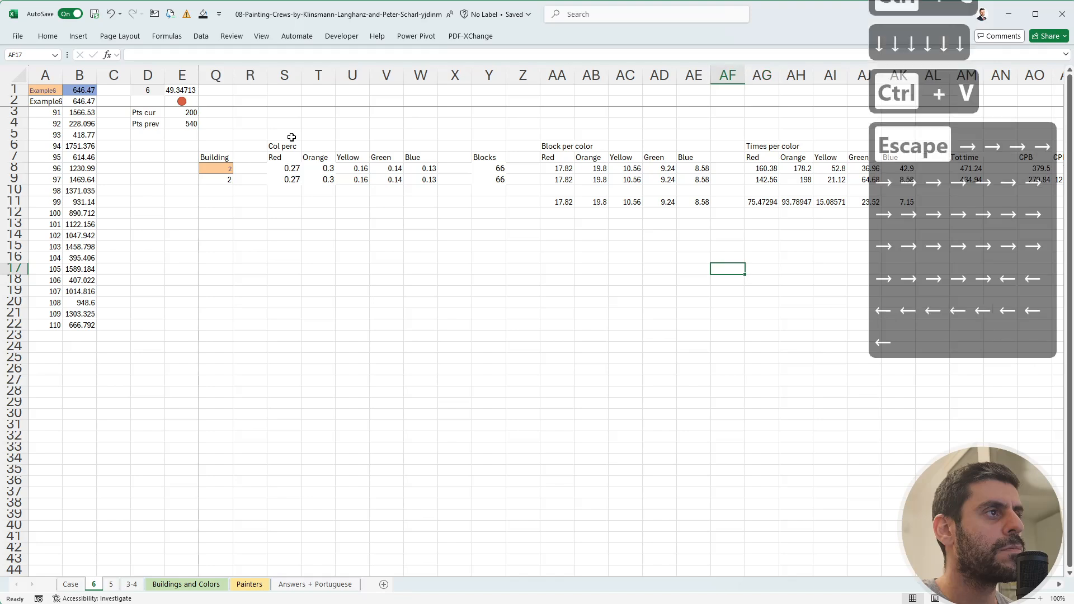
pyautogui.write('+')
pyautogui.hotkey('ctrl', 'Up')
pyautogui.hotkey('ctrl', 'shift', 'Right')
pyautogui.press('Return')
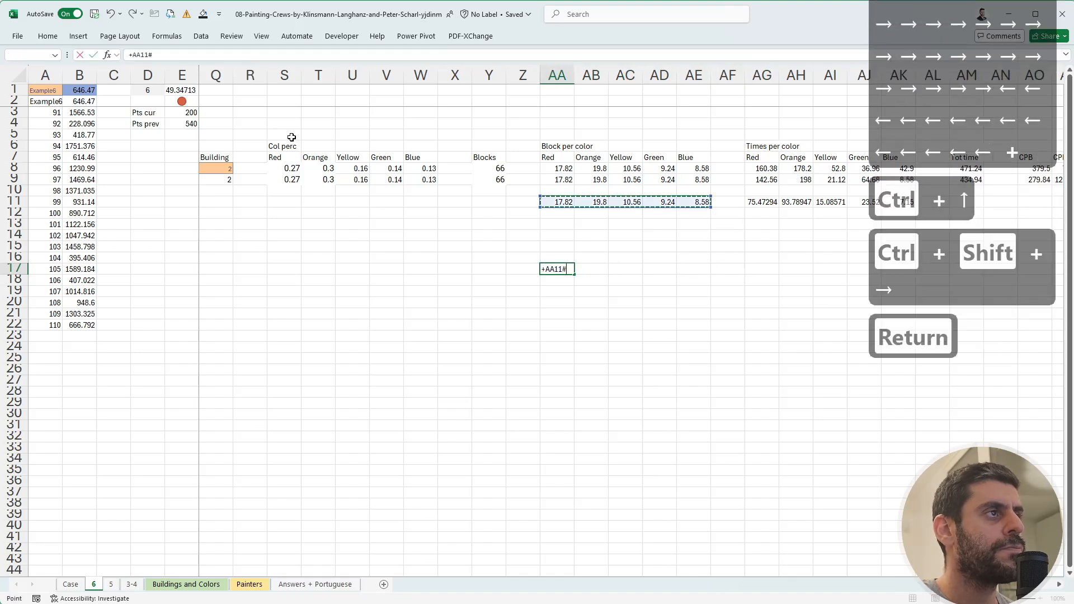
# Copy the first team's times per color formula from AG11:AK11 to AG17 for the second team.
pyautogui.press('Right')
pyautogui.press('Up')
pyautogui.press('Right')
pyautogui.press('Right')
pyautogui.press('Right')
pyautogui.press('Right')
pyautogui.press('Right')
pyautogui.hotkey('ctrl', 'Up')
pyautogui.hotkey('ctrl', 'shift', 'Right')
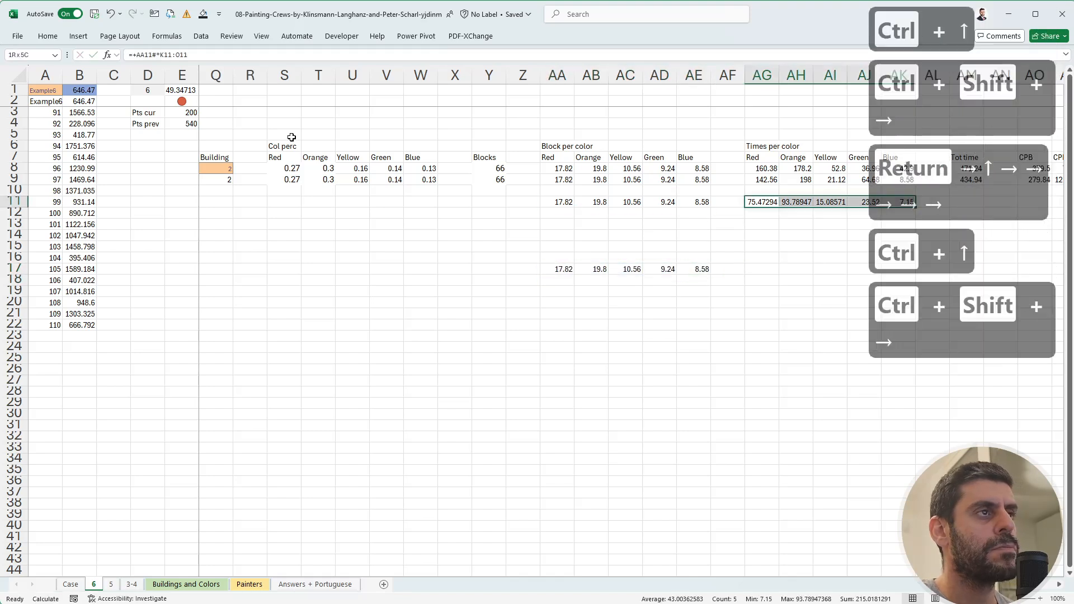
pyautogui.hotkey('ctrl', 'c')
pyautogui.press('Down')
pyautogui.press('Down')
pyautogui.press('Down')
pyautogui.press('Down')
pyautogui.press('Down')
pyautogui.press('Down')
pyautogui.hotkey('ctrl', 'v')
pyautogui.press('Escape')
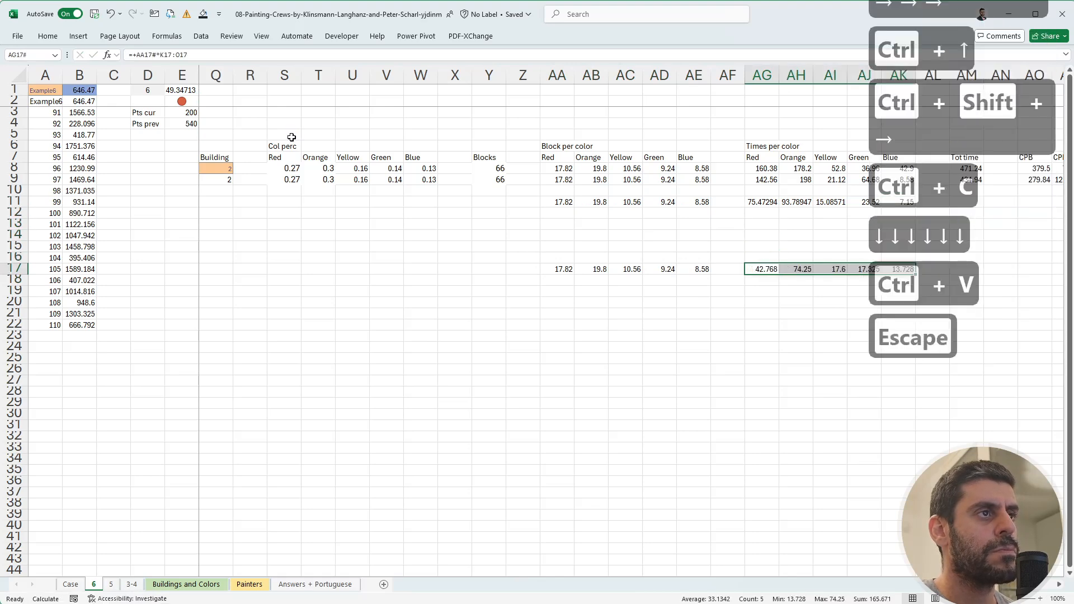
# Enter a total time formula in AM11 that sums the spill range AG11#.
pyautogui.press('Right')
pyautogui.press('Right')
pyautogui.press('Right')
pyautogui.press('Right')
pyautogui.press('Right')
pyautogui.press('Right')
pyautogui.press('Up')
pyautogui.press('Up')
pyautogui.press('Up')
pyautogui.press('Up')
pyautogui.press('Up')
pyautogui.press('Up')
pyautogui.write('+sum')
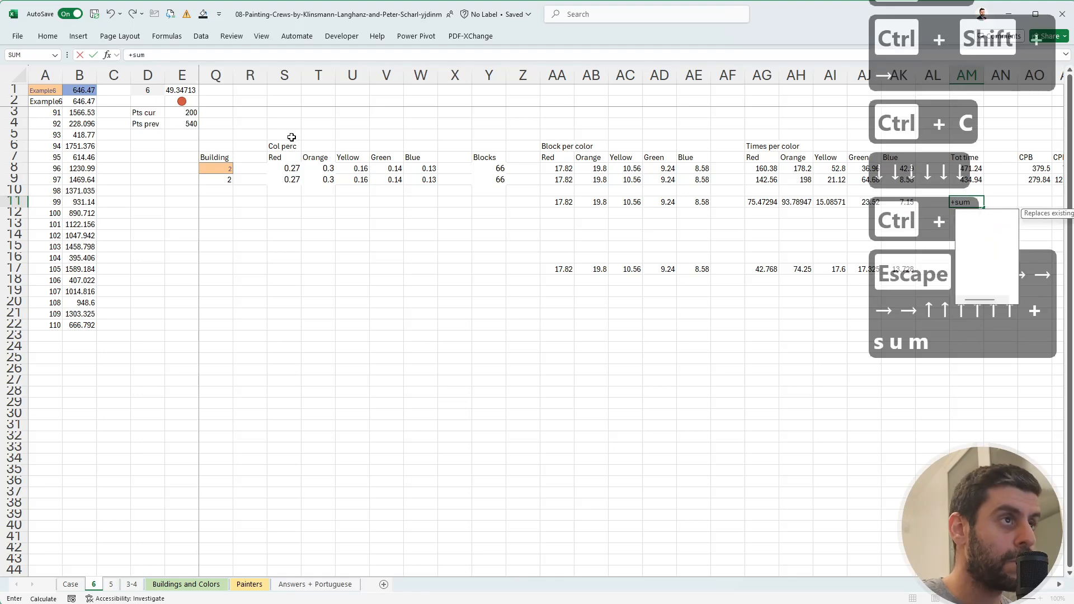
pyautogui.press('Tab')
pyautogui.hotkey('ctrl', 'Left')
pyautogui.hotkey('ctrl', 'shift', 'Left')
pyautogui.write(')')
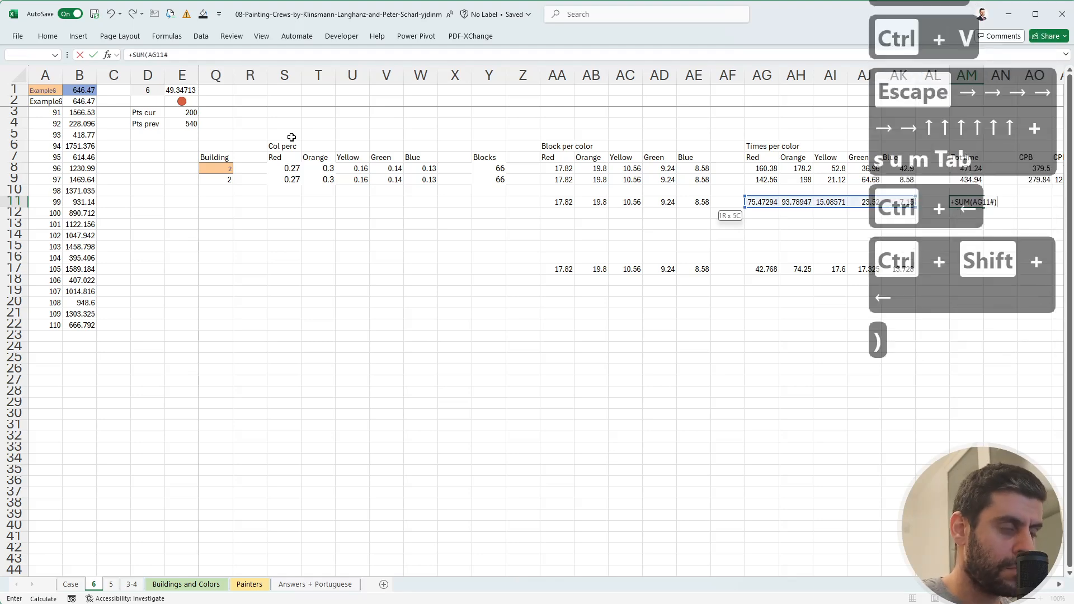
pyautogui.press('Return')
# Copy the total time formula from AM11 to AM17 and check it against the example on the Case sheet.
pyautogui.press('Up')
pyautogui.hotkey('ctrl', 'c')
pyautogui.press('Down')
pyautogui.press('Down')
pyautogui.press('Down')
pyautogui.press('Down')
pyautogui.press('Down')
pyautogui.press('Down')
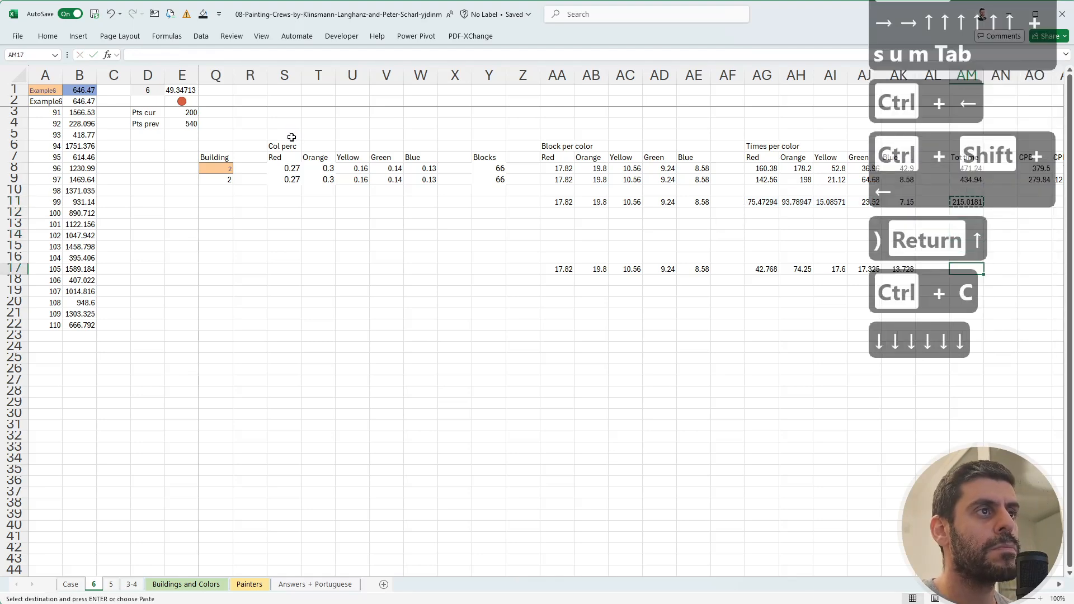
pyautogui.hotkey('ctrl', 'v')
pyautogui.press('Escape')
pyautogui.hotkey('ctrl', 'pageup')
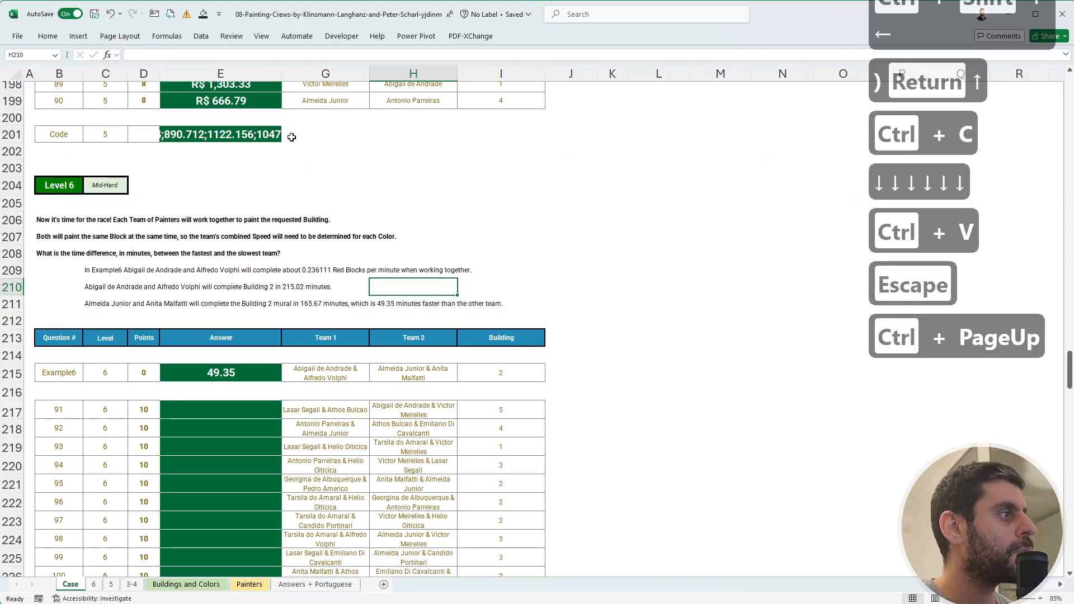
pyautogui.hotkey('ctrl', 'pagedown')
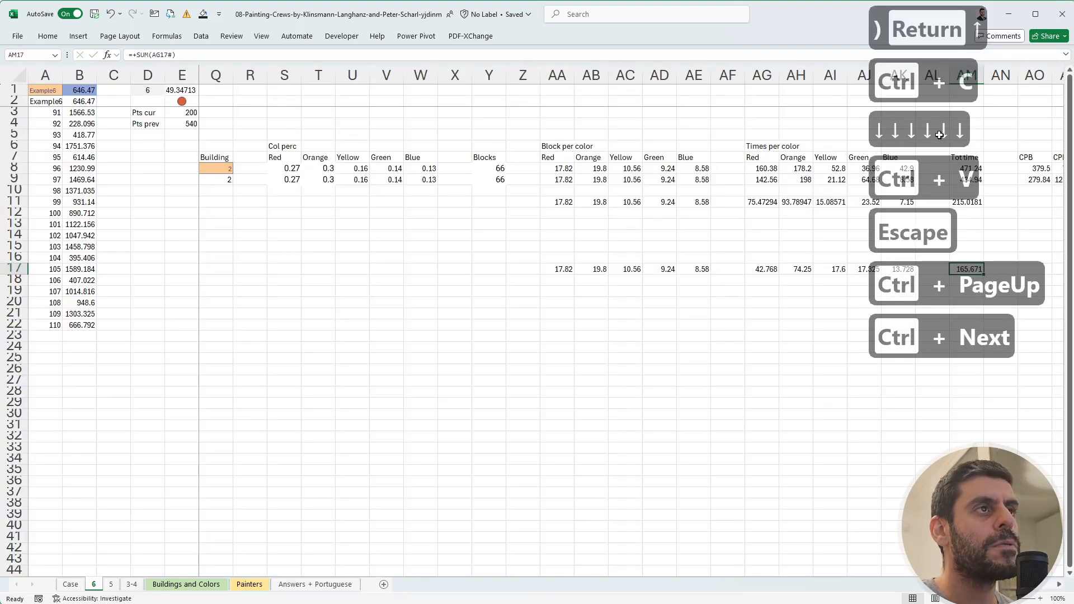
# Enter a formula in AM4 for the absolute difference between total times AM11 and AM17.
pyautogui.click(972, 128)
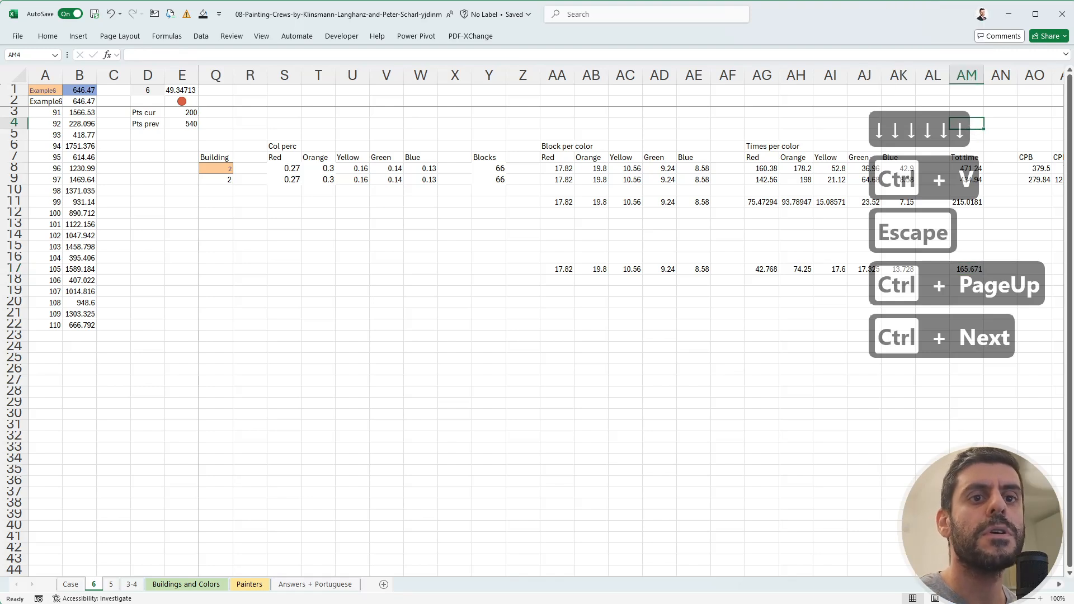
pyautogui.click(966, 124)
pyautogui.write('+ab')
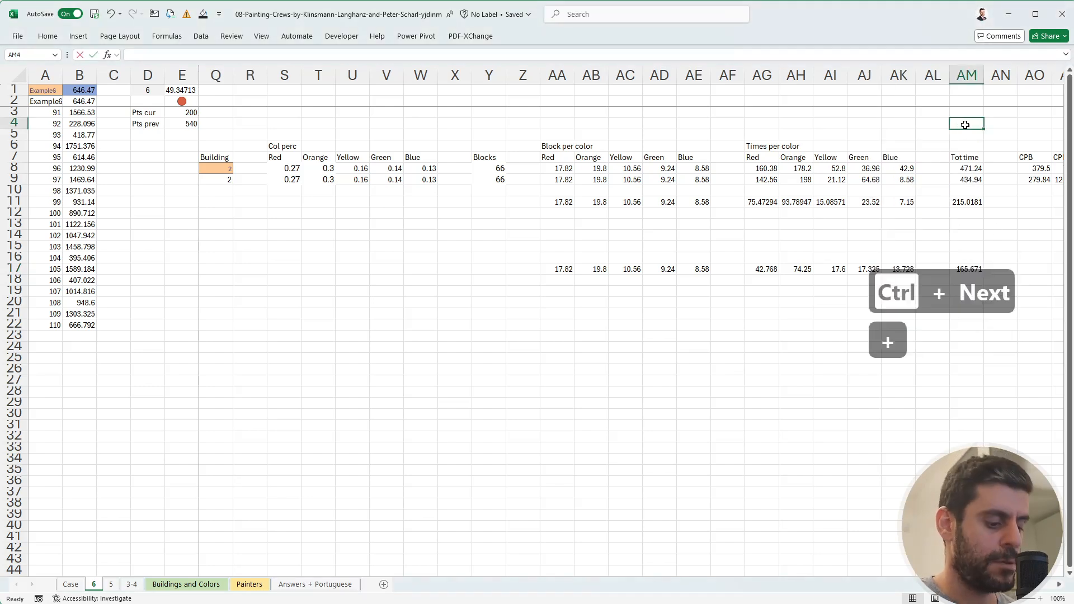
pyautogui.press('Tab')
pyautogui.hotkey('ctrl', 'Down')
pyautogui.hotkey('ctrl', 'Down')
pyautogui.hotkey('ctrl', 'Down')
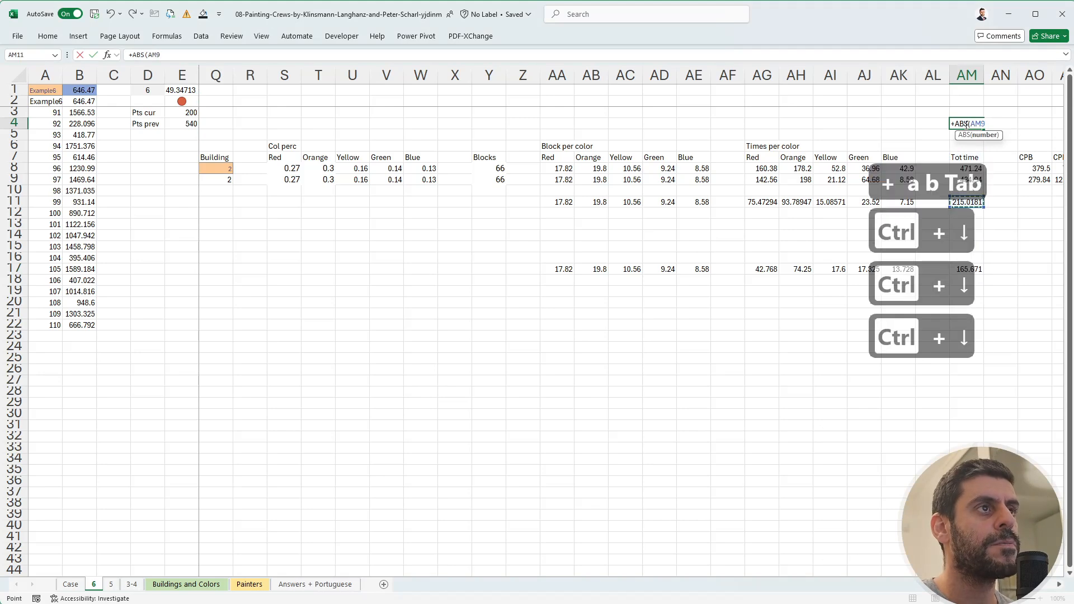
pyautogui.write('-')
pyautogui.hotkey('ctrl', 'Down')
pyautogui.hotkey('ctrl', 'Down')
pyautogui.hotkey('ctrl', 'Down')
pyautogui.hotkey('ctrl', 'Down')
pyautogui.press('Return')
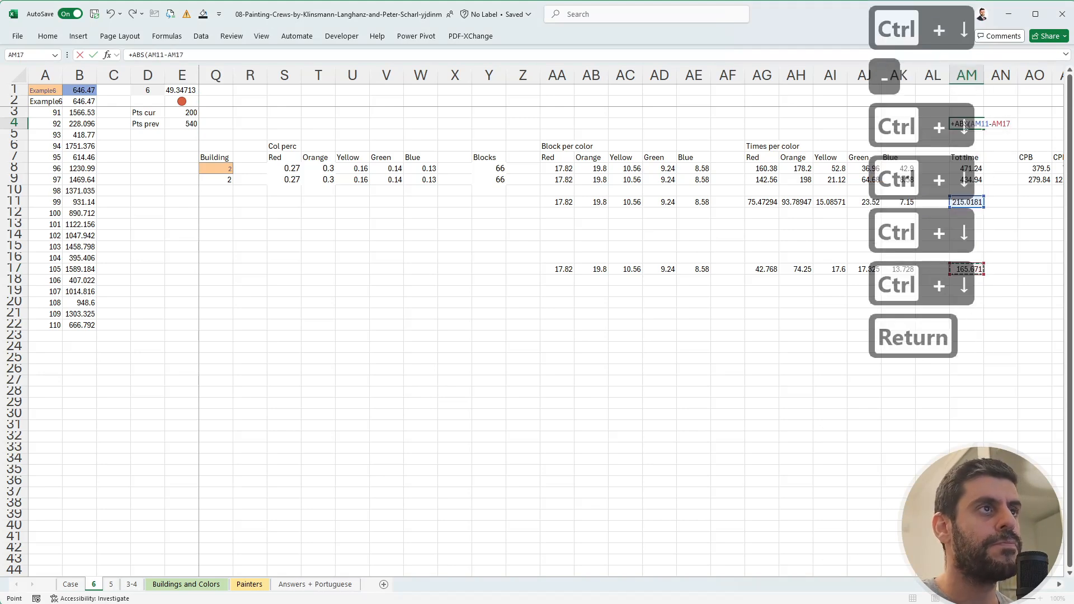
pyautogui.press('Down')
pyautogui.press('Up')
pyautogui.press('Up')
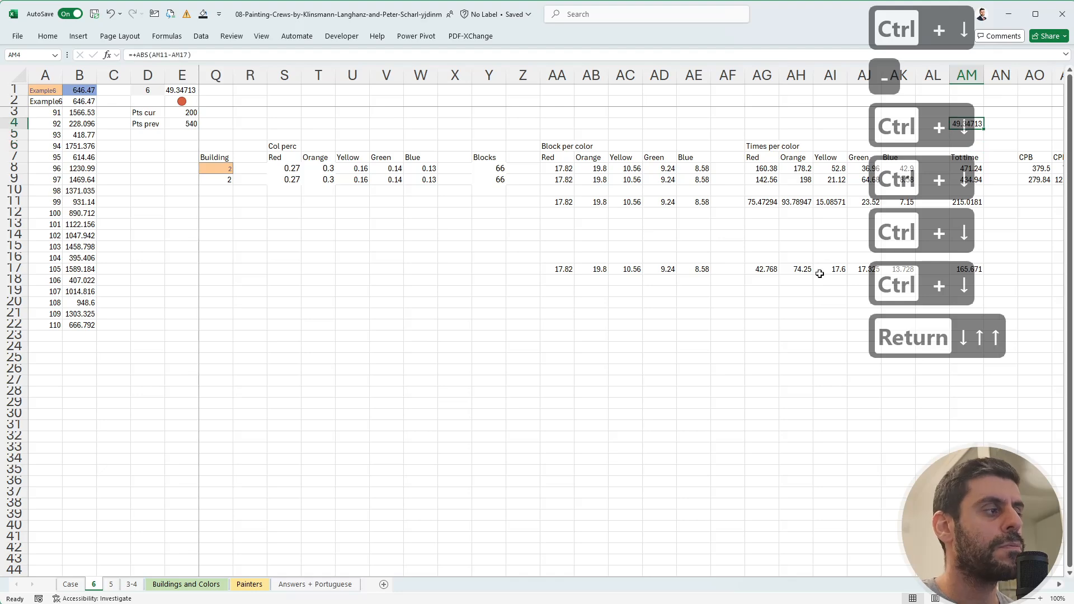
# Check the example's precision on the Case sheet and wrap the AM4 formula in ROUND with 2 decimals.
pyautogui.click(79, 585)
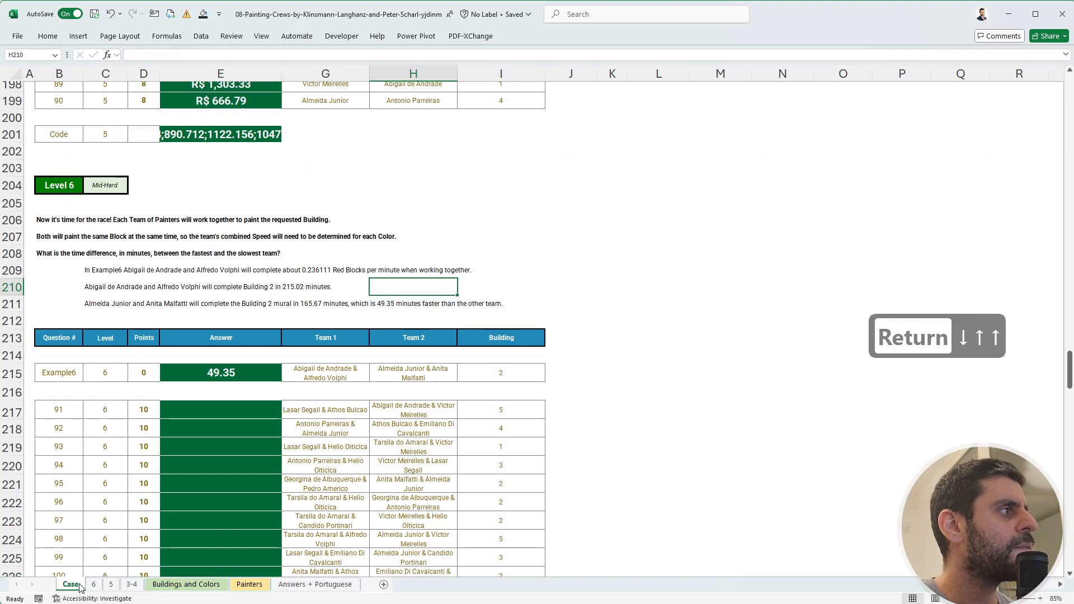
pyautogui.click(91, 585)
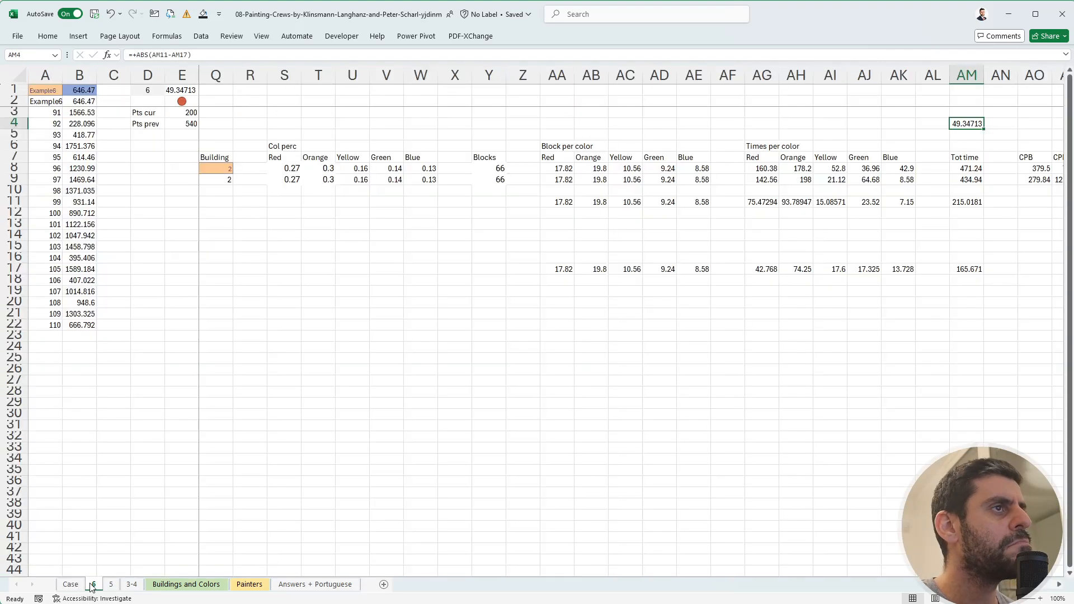
pyautogui.click(141, 55)
pyautogui.write('round')
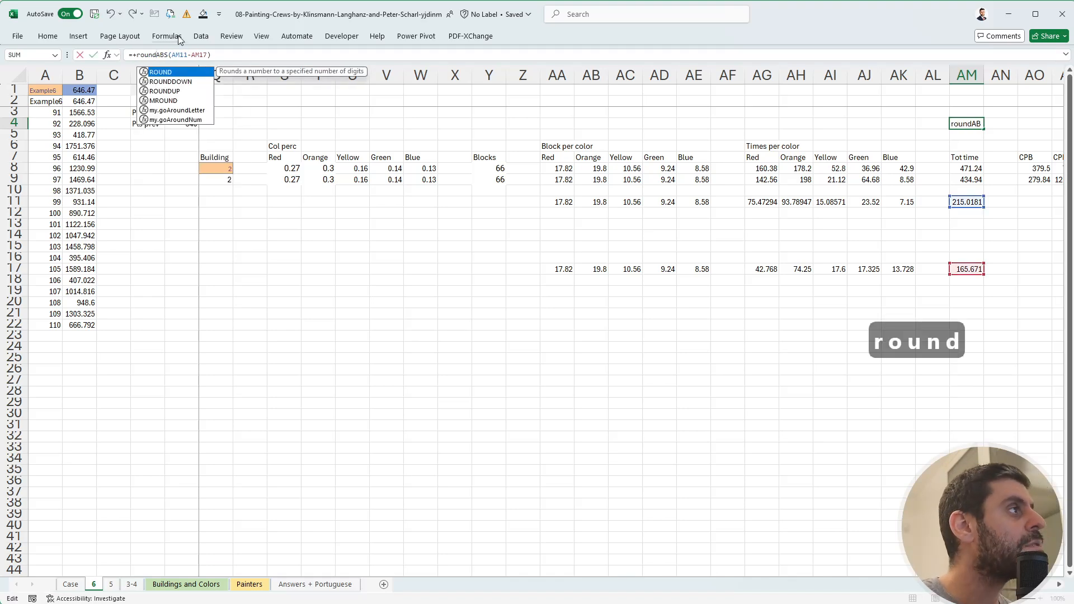
pyautogui.press('Tab')
pyautogui.write(',2)')
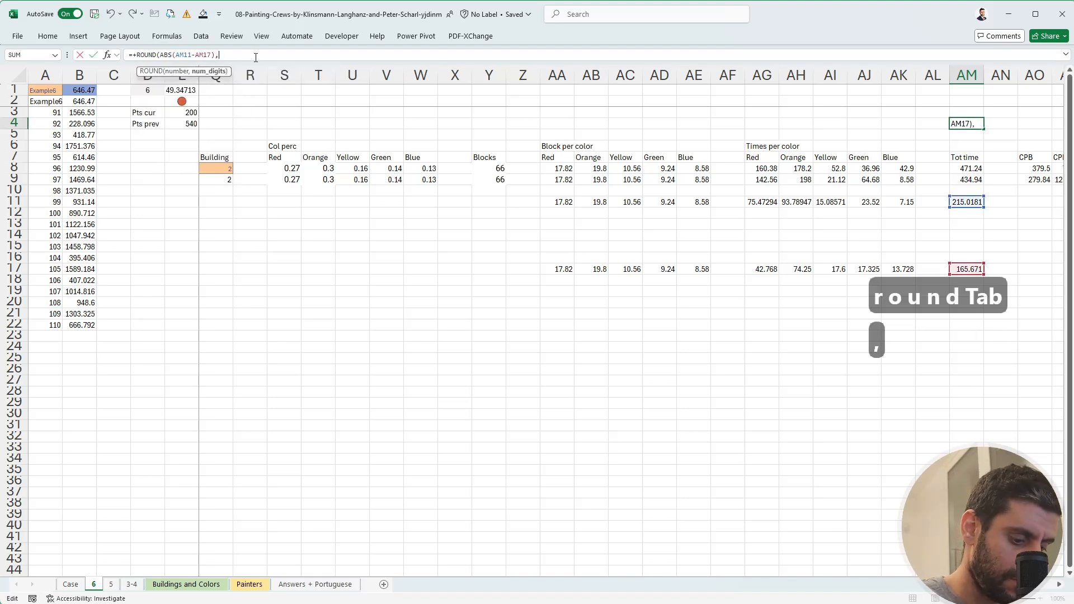
pyautogui.press('Return')
# Point the data table's result cell B1 to the rounded difference in AM4 and recalculate the sheet.
pyautogui.hotkey('ctrl', 'Left')
pyautogui.hotkey('ctrl', 'Left')
pyautogui.hotkey('ctrl', 'Left')
pyautogui.hotkey('ctrl', 'Left')
pyautogui.hotkey('ctrl', 'Left')
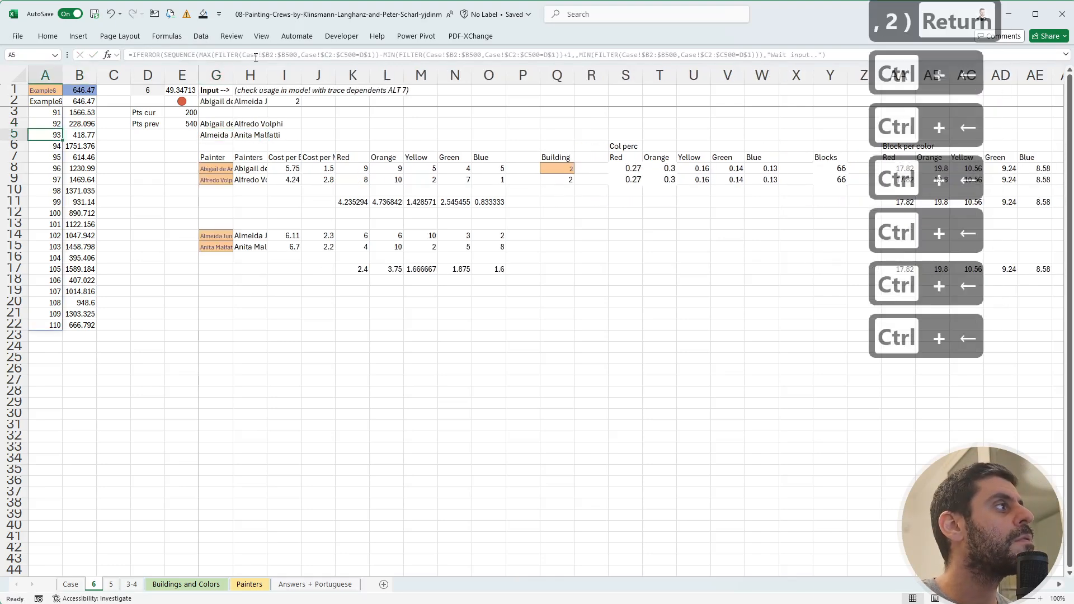
pyautogui.press('Up')
pyautogui.press('Up')
pyautogui.press('Up')
pyautogui.press('Right')
pyautogui.press('Up')
pyautogui.write('+')
pyautogui.press('Right')
pyautogui.press('Right')
pyautogui.press('Down')
pyautogui.press('Down')
pyautogui.press('Right')
pyautogui.press('Down')
pyautogui.press('Right')
pyautogui.press('Right')
pyautogui.press('Down')
pyautogui.press('Right')
pyautogui.press('Right')
pyautogui.press('Down')
pyautogui.press('Right')
pyautogui.press('Right')
pyautogui.press('Down')
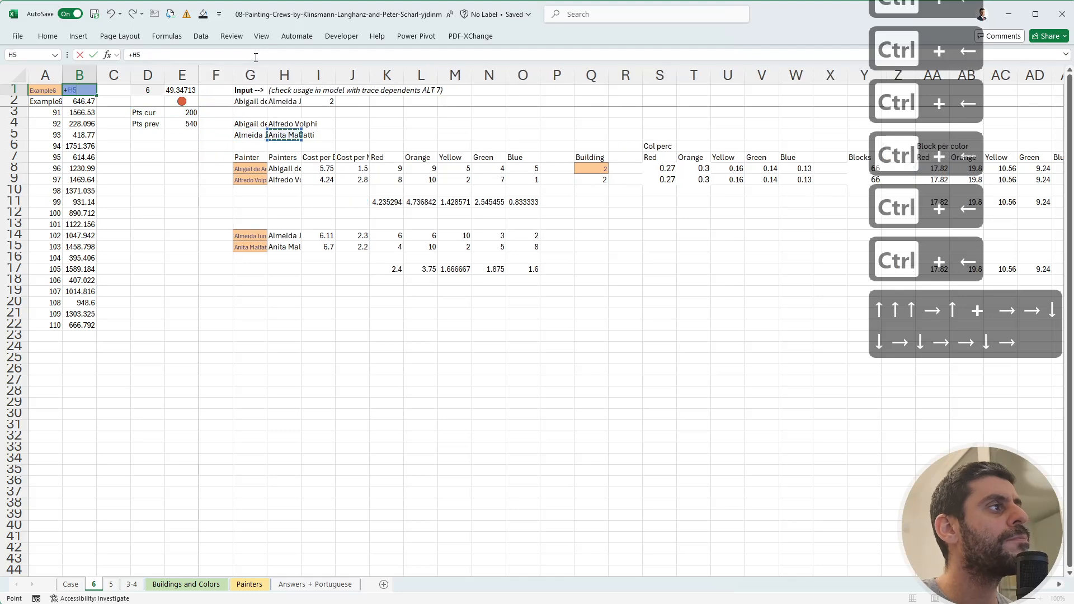
pyautogui.hotkey('ctrl', 'Right')
pyautogui.press('Right')
pyautogui.press('Right')
pyautogui.press('Right')
pyautogui.press('Right')
pyautogui.press('Right')
pyautogui.press('Right')
pyautogui.press('Right')
pyautogui.press('Right')
pyautogui.press('Right')
pyautogui.press('Right')
pyautogui.press('Right')
pyautogui.press('Right')
pyautogui.press('Right')
pyautogui.press('Right')
pyautogui.press('Right')
pyautogui.press('Right')
pyautogui.press('Right')
pyautogui.press('Right')
pyautogui.press('Right')
pyautogui.press('Right')
pyautogui.press('Right')
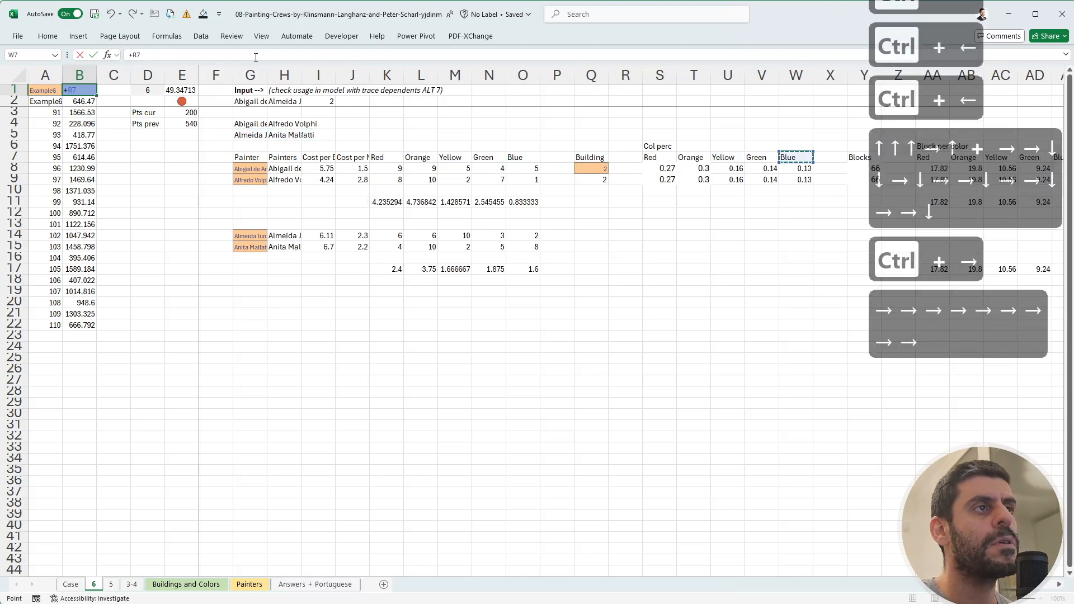
pyautogui.press('Left')
pyautogui.press('Left')
pyautogui.press('Left')
pyautogui.press('Left')
pyautogui.press('Left')
pyautogui.press('Left')
pyautogui.press('Left')
pyautogui.press('Left')
pyautogui.press('Left')
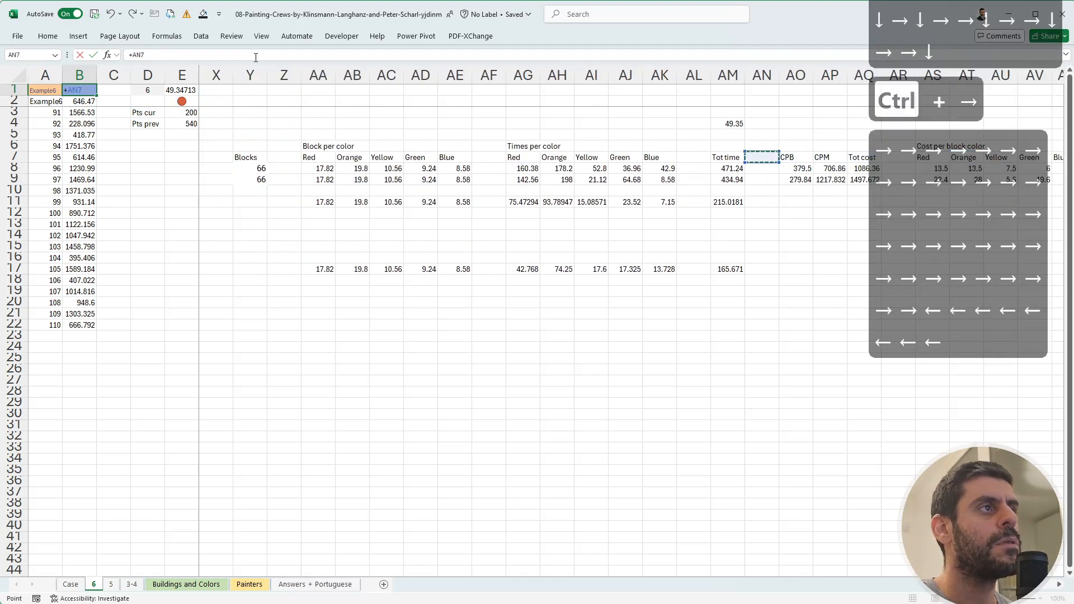
pyautogui.hotkey('ctrl', 'Up')
pyautogui.press('Return')
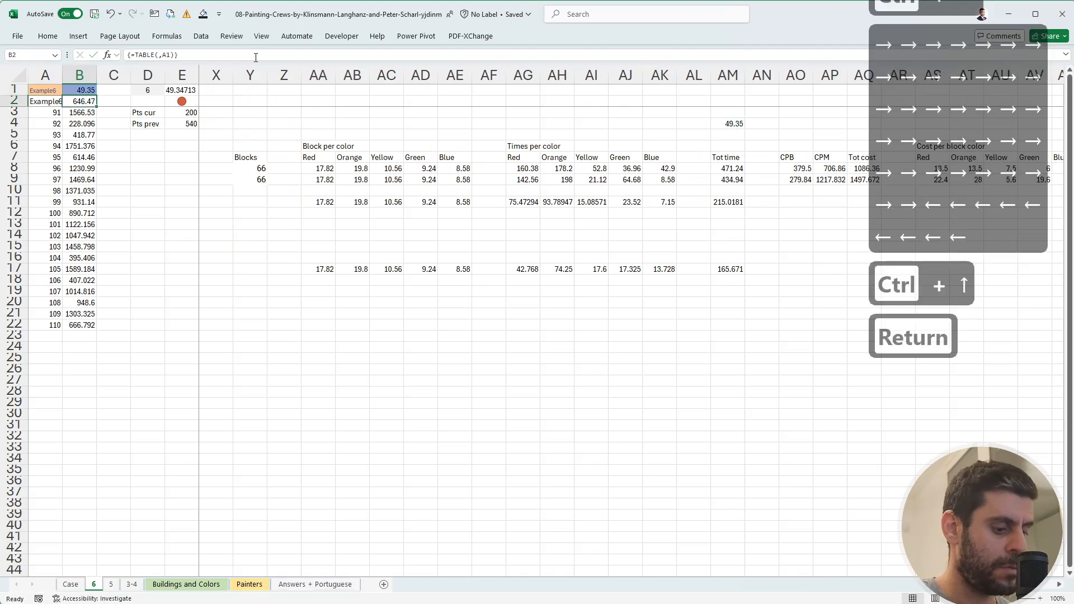
pyautogui.hotkey('alt', 'm')
pyautogui.press('j')
# Trace the dependents of the input spill range G2:I2 to check its usage in the model.
pyautogui.press('Right')
pyautogui.press('Right')
pyautogui.press('Right')
pyautogui.press('Right')
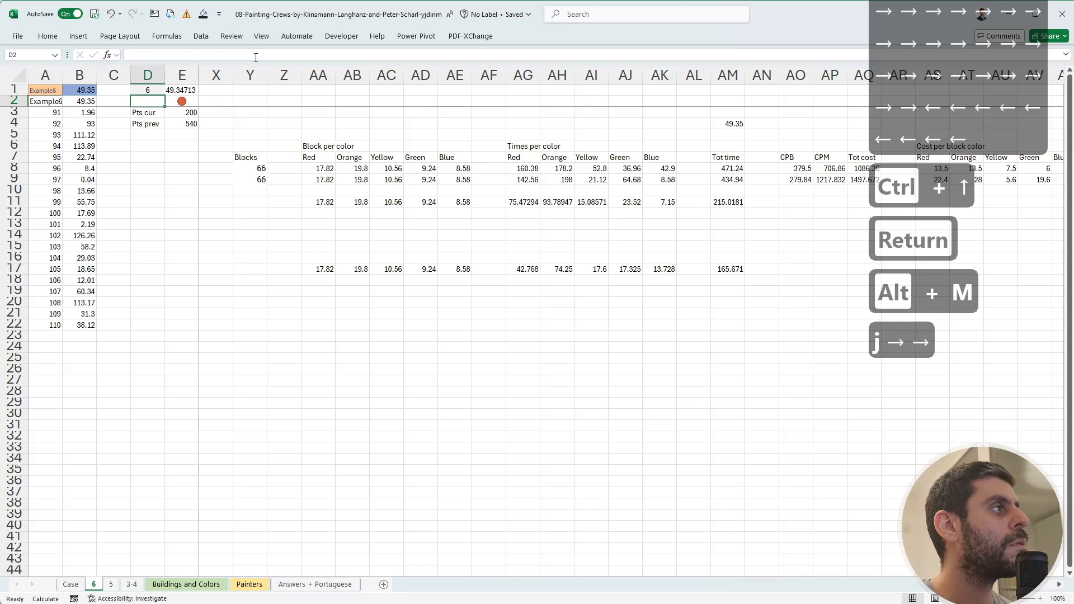
pyautogui.press('Right')
pyautogui.hotkey('ctrl', 'shift', 'Right')
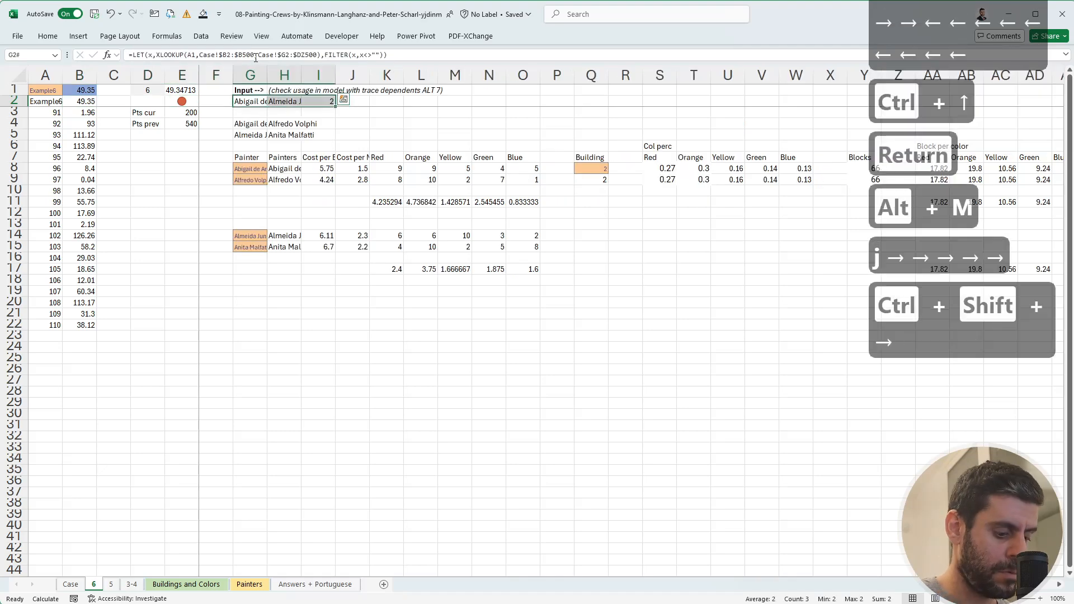
pyautogui.hotkey('alt', '7')
pyautogui.press('Return')
pyautogui.press('Escape')
pyautogui.press('Escape')
# Copy the results for questions 91 to 110 from B3:B22 and paste them as values into the Case sheet's Level 6 answers starting at E217.
pyautogui.press('Left')
pyautogui.press('Left')
pyautogui.press('Left')
pyautogui.press('Left')
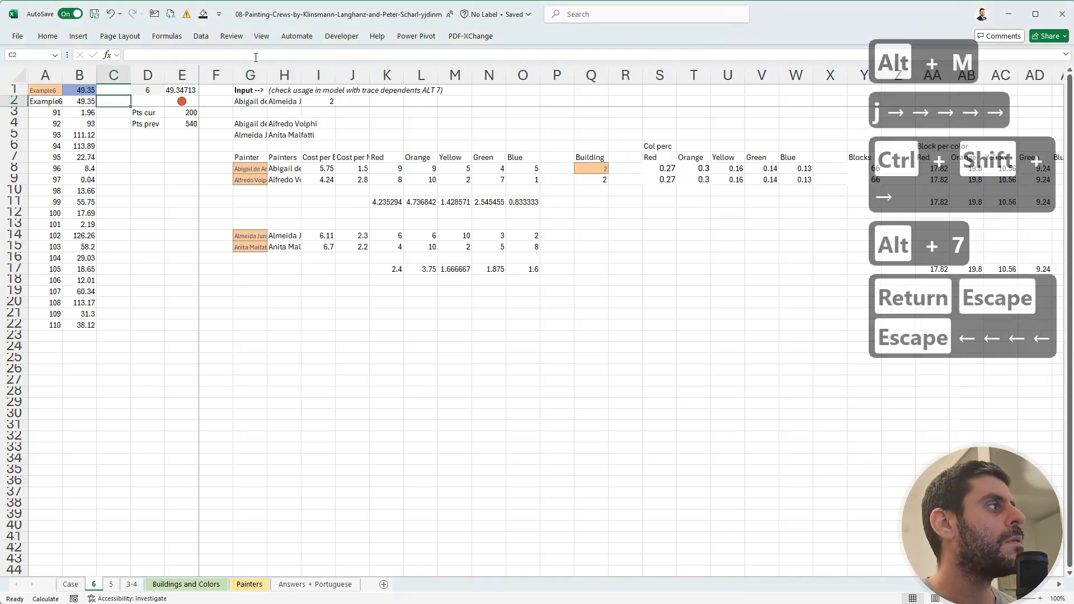
pyautogui.press('Left')
pyautogui.press('Down')
pyautogui.hotkey('ctrl', 'shift', 'Down')
pyautogui.hotkey('ctrl', 'c')
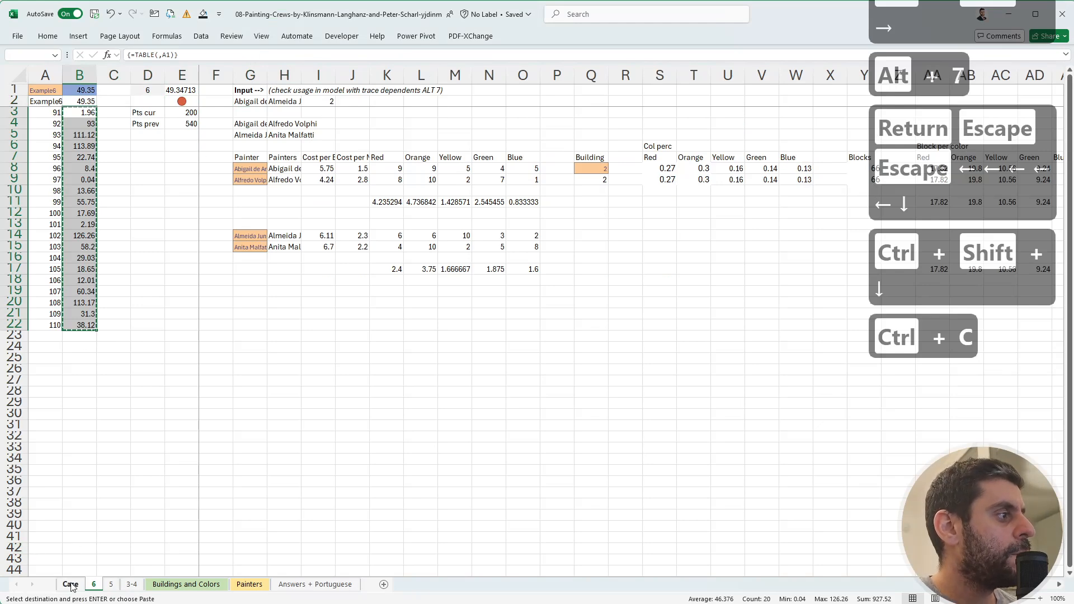
pyautogui.click(71, 585)
pyautogui.click(198, 410)
pyautogui.hotkey('ctrl', 'shift', 'v')
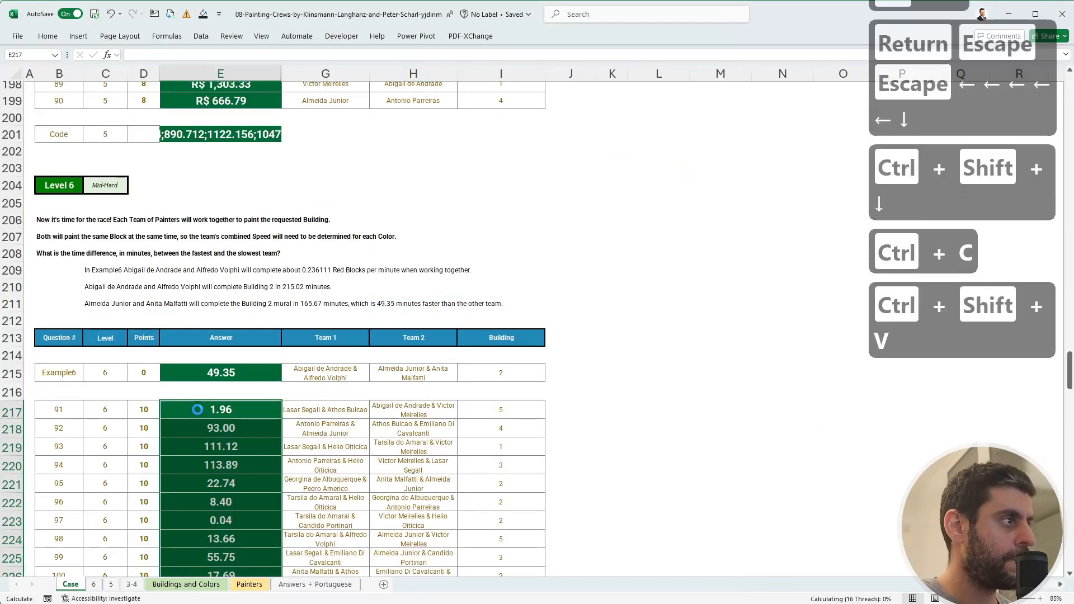
# Read the Level 7 instructions and Example7 on the Case sheet.
pyautogui.click(325, 446)
pyautogui.scroll(-12, 280, 461)
pyautogui.scroll(-1, 280, 461)
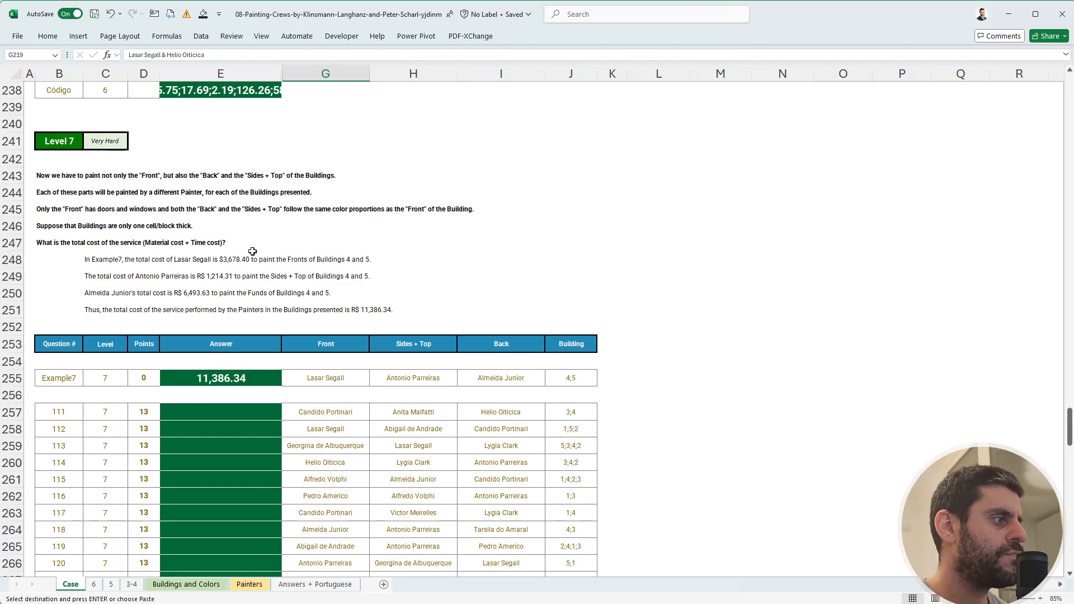
# Duplicate the 3-4 sheet, place the copy before sheet 6, and rename the copy 7.
pyautogui.click(114, 585)
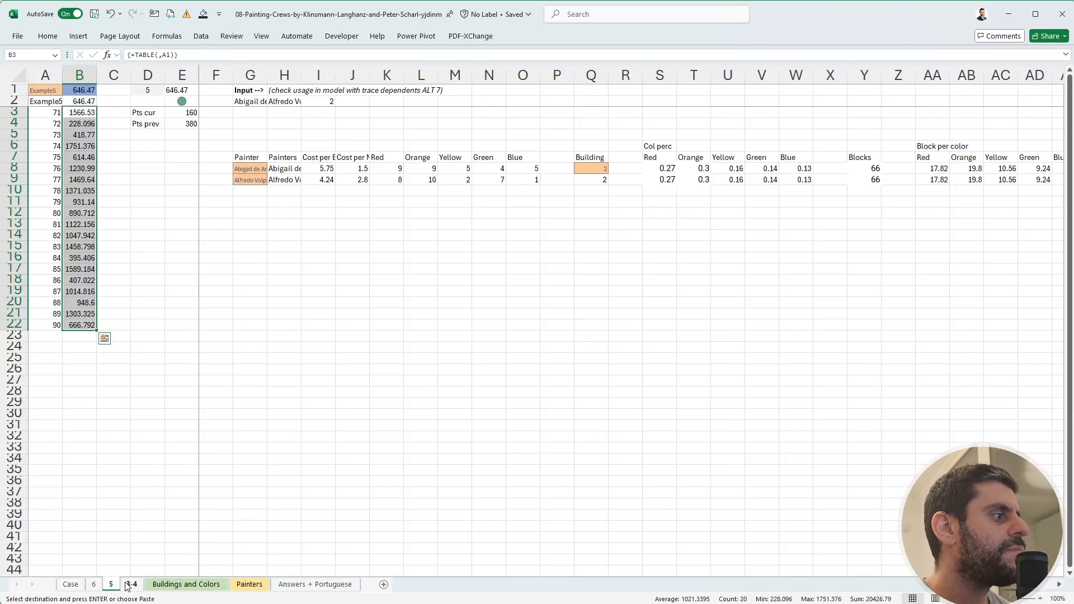
pyautogui.click(130, 585)
pyautogui.rightClick(127, 586)
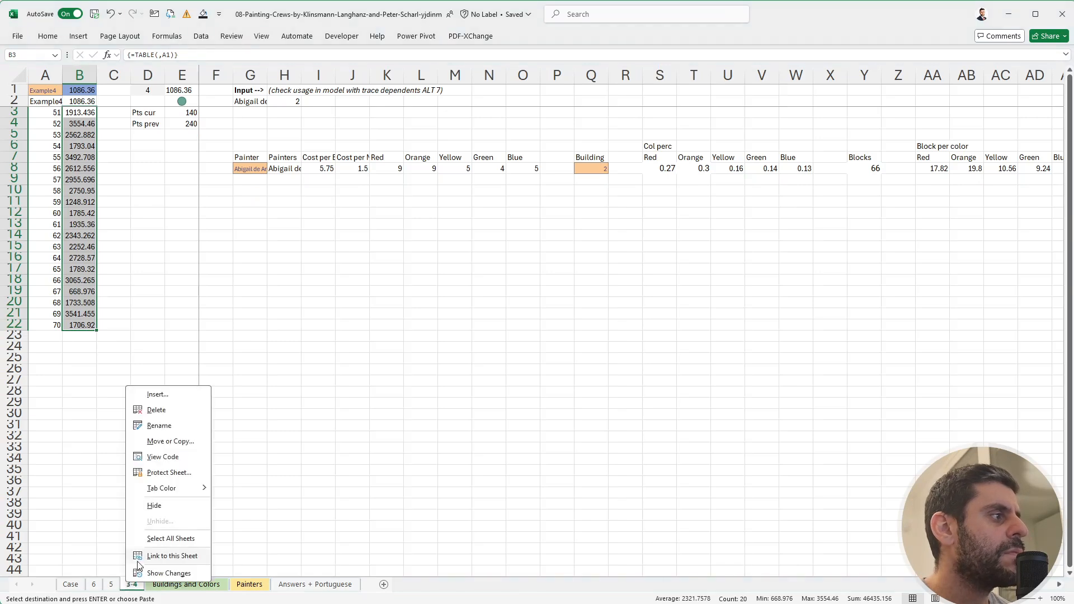
pyautogui.click(148, 441)
pyautogui.click(123, 442)
pyautogui.click(106, 498)
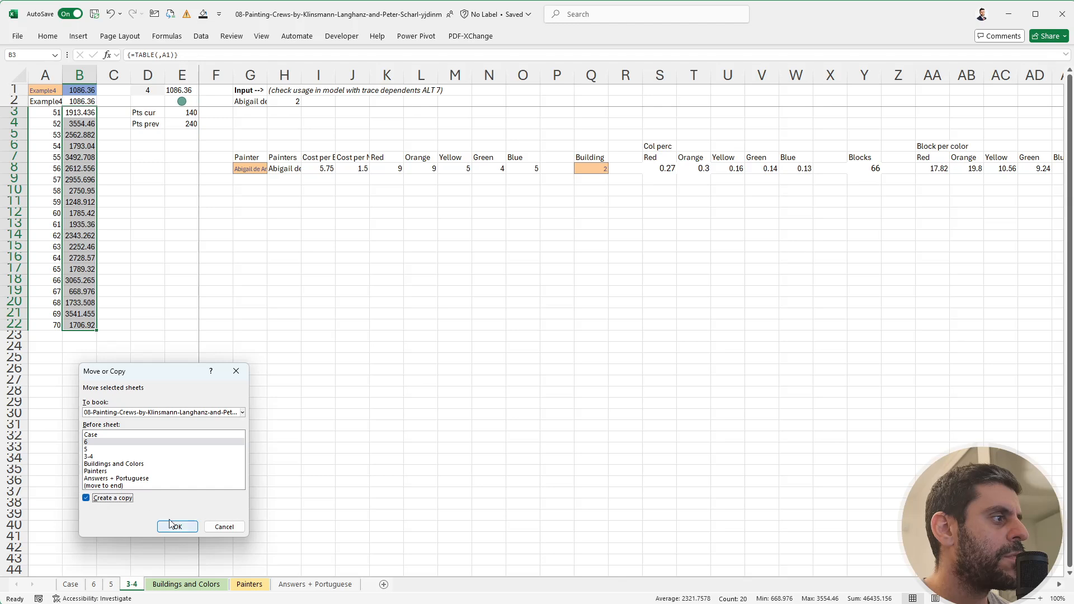
pyautogui.click(178, 527)
pyautogui.doubleClick(96, 583)
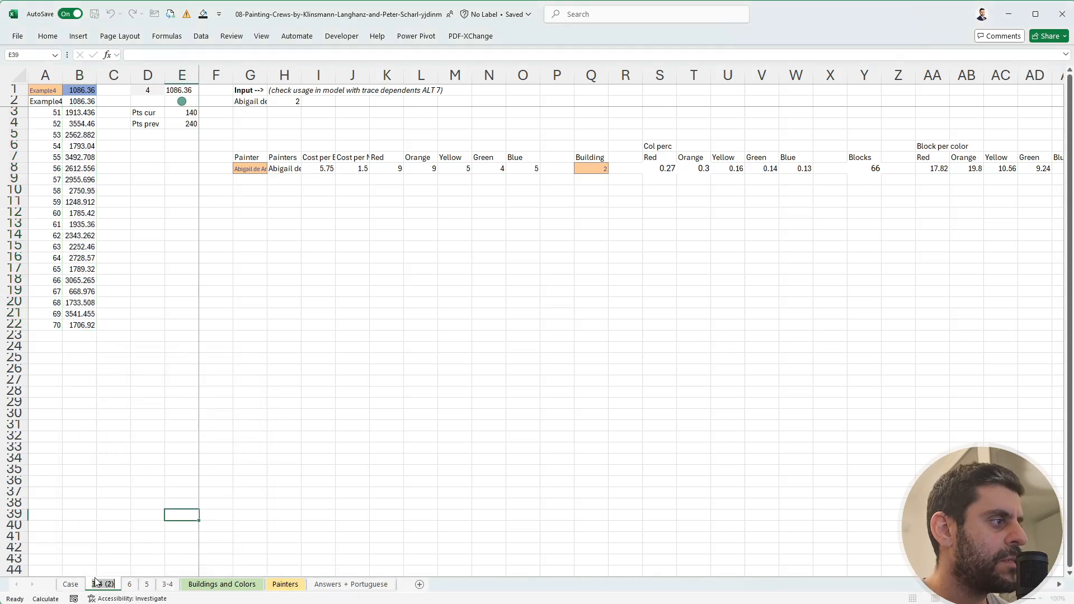
pyautogui.write('7')
pyautogui.press('Return')
# Change the question selector in A1 of sheet 7 to Example7.
pyautogui.click(154, 379)
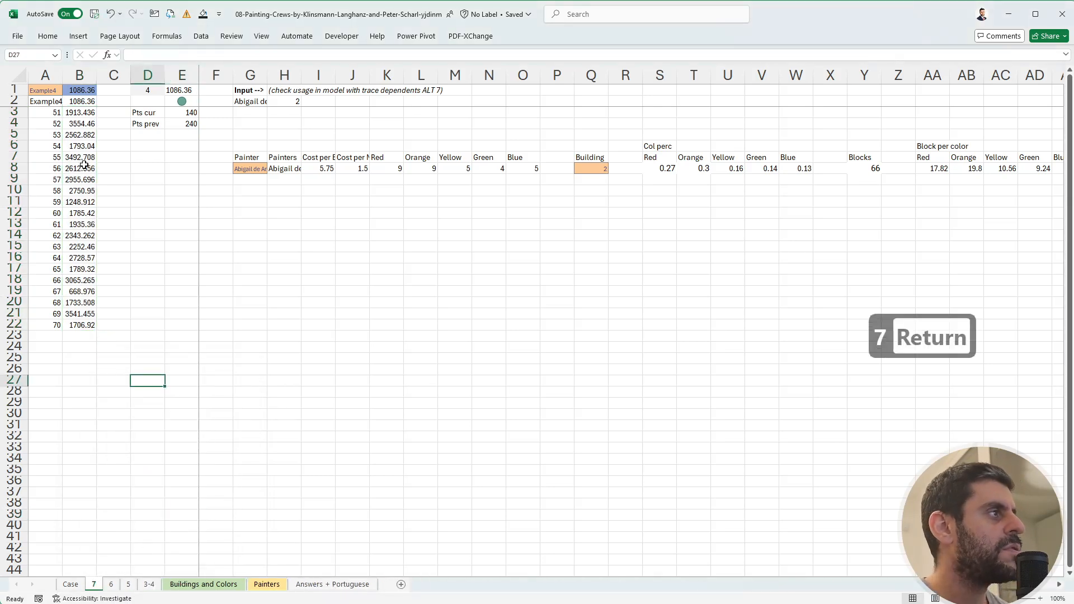
pyautogui.click(45, 93)
pyautogui.click(179, 51)
pyautogui.press('BackSpace')
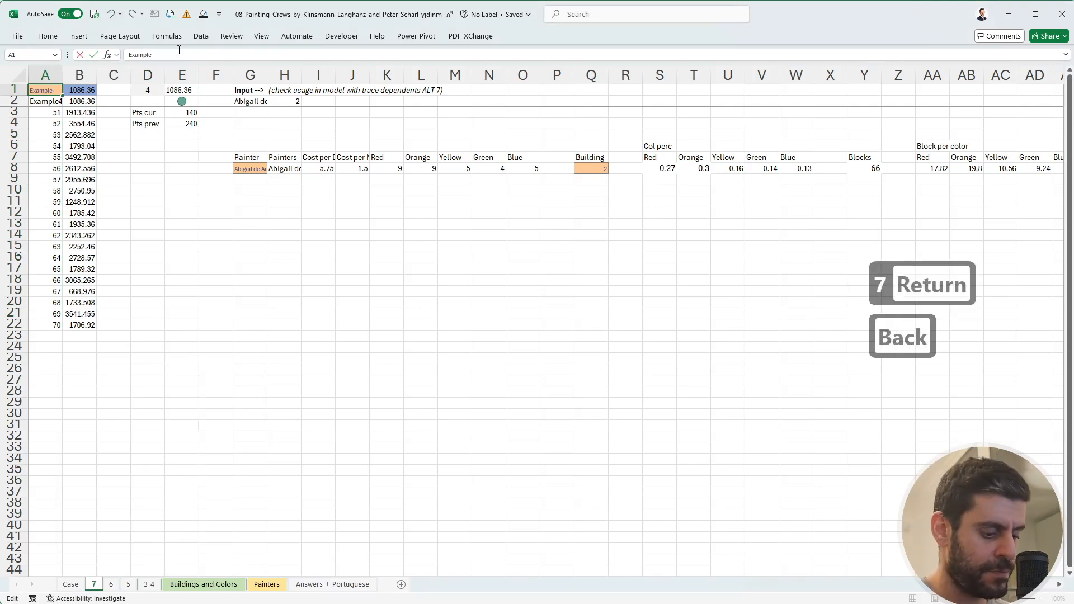
pyautogui.write('7')
pyautogui.press('Return')
# Check the painter reference in G8, and review the Level 7 question inputs and example on the Case sheet.
pyautogui.press('Down')
pyautogui.press('Right')
pyautogui.press('Down')
pyautogui.press('Right')
pyautogui.press('Down')
pyautogui.press('Right')
pyautogui.press('Down')
pyautogui.press('Down')
pyautogui.press('Right')
pyautogui.press('Right')
pyautogui.press('Down')
pyautogui.press('Right')
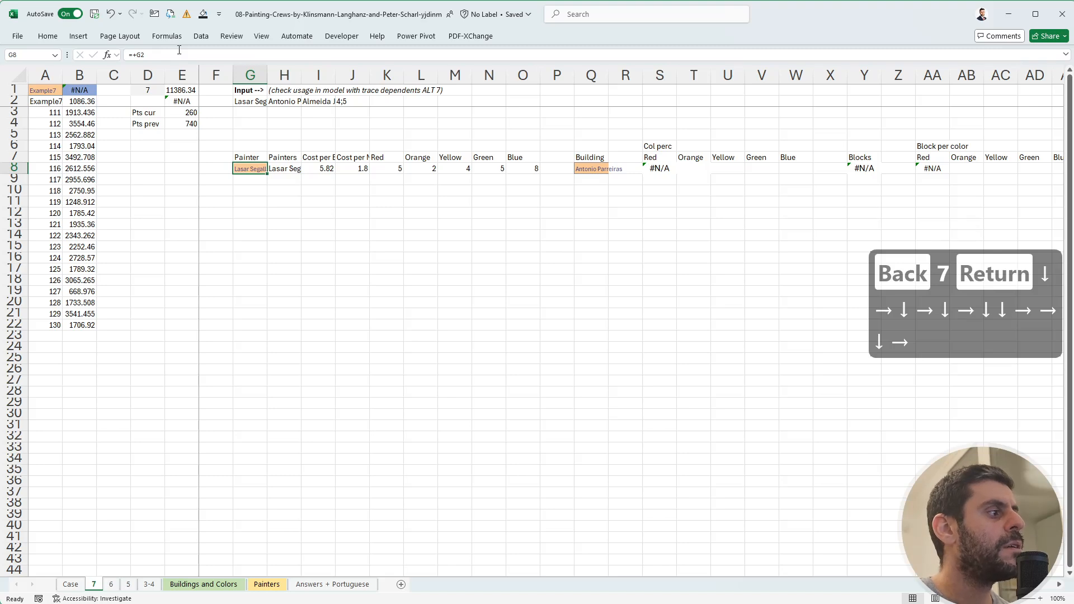
pyautogui.hotkey('ctrl', 'pageup')
pyautogui.hotkey('ctrl', 'pageup')
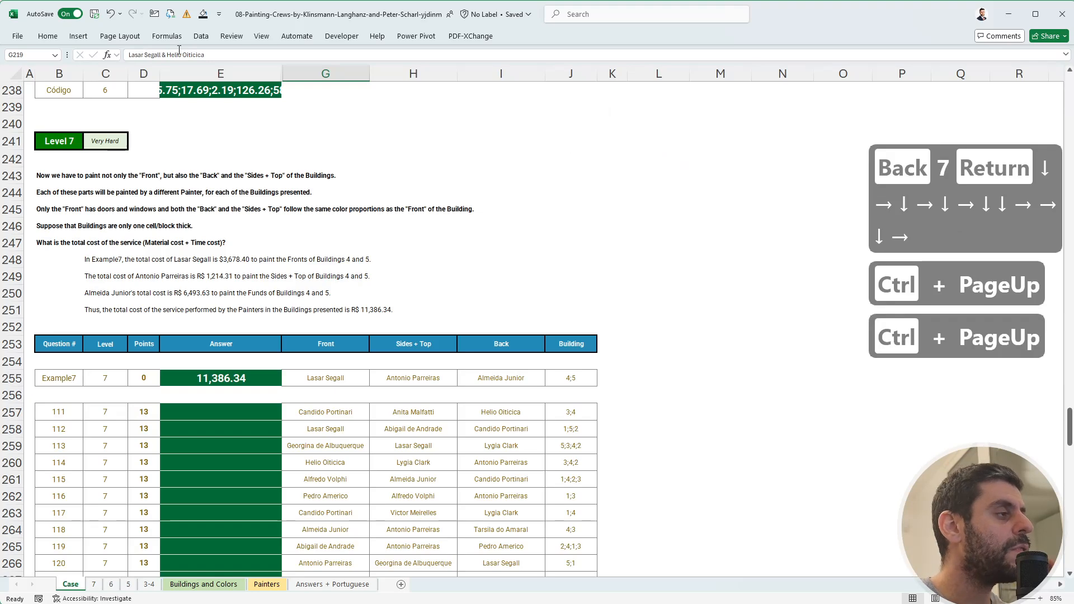
pyautogui.scroll(-6, 538, 212)
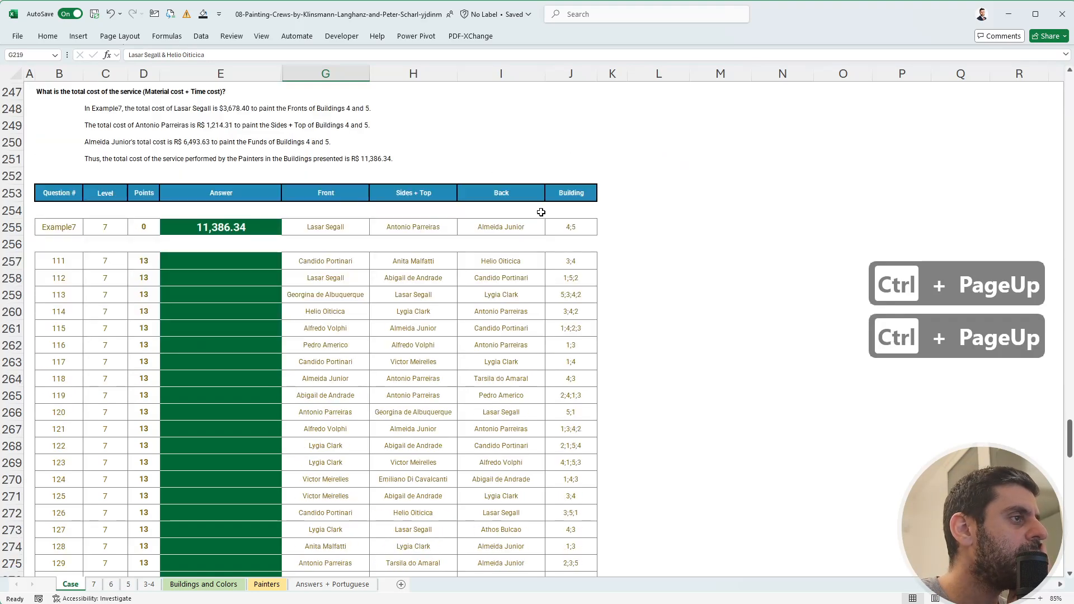
pyautogui.scroll(3, 541, 212)
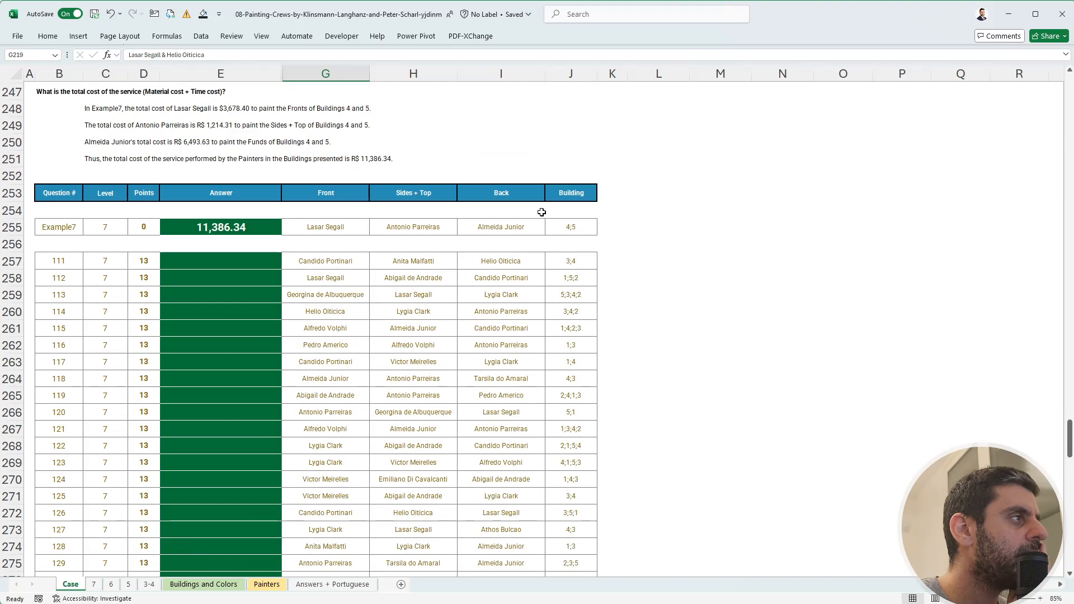
pyautogui.scroll(3, 542, 212)
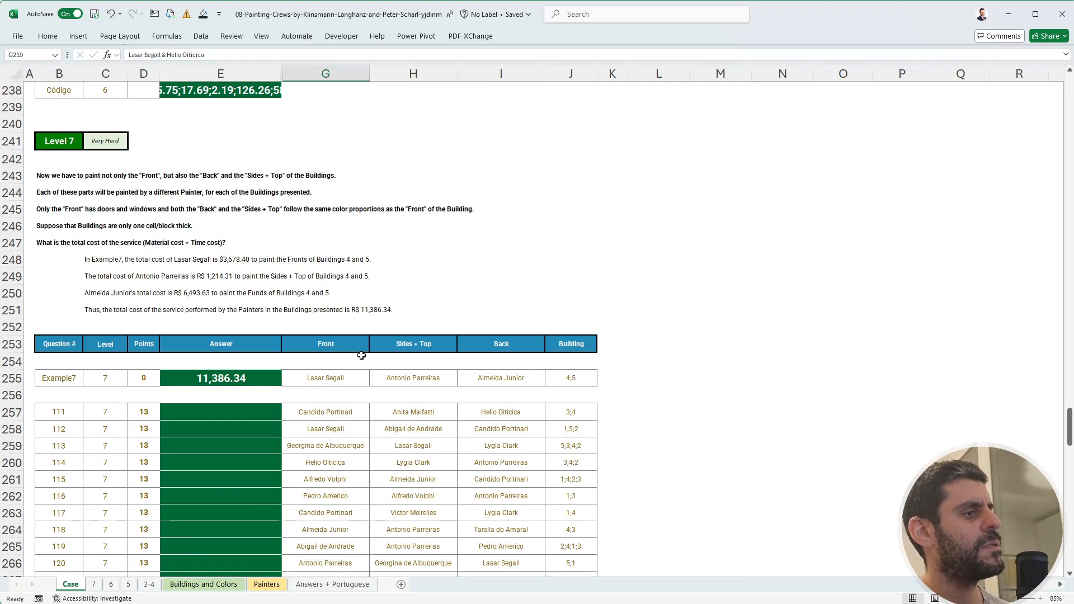
# On sheet 7, extract the building numbers from J2 into J4 with my.extractNumbers, and select the Building cell Q8.
pyautogui.click(95, 584)
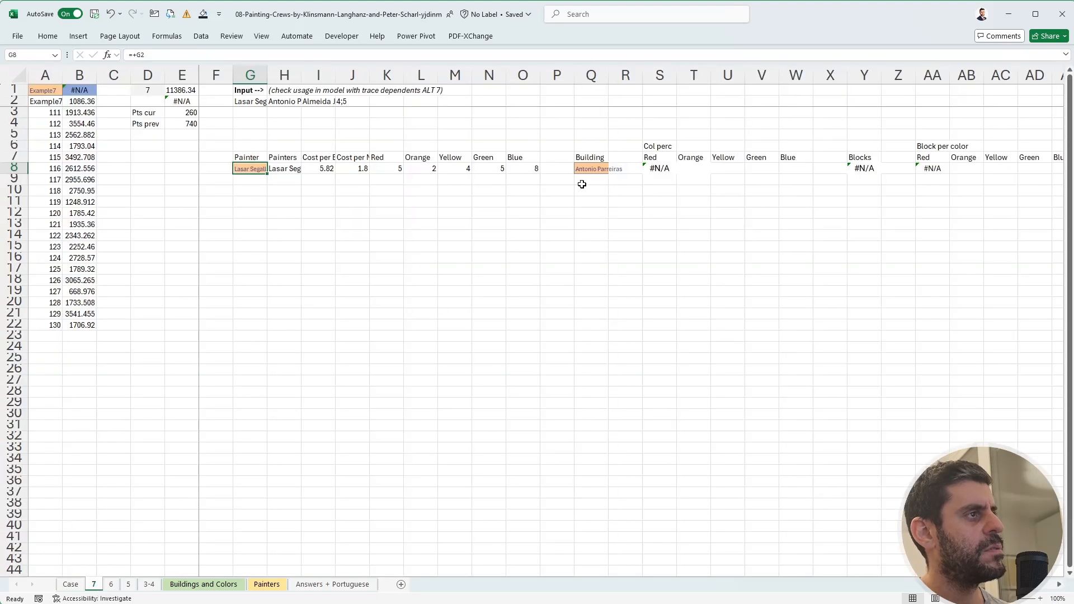
pyautogui.click(599, 170)
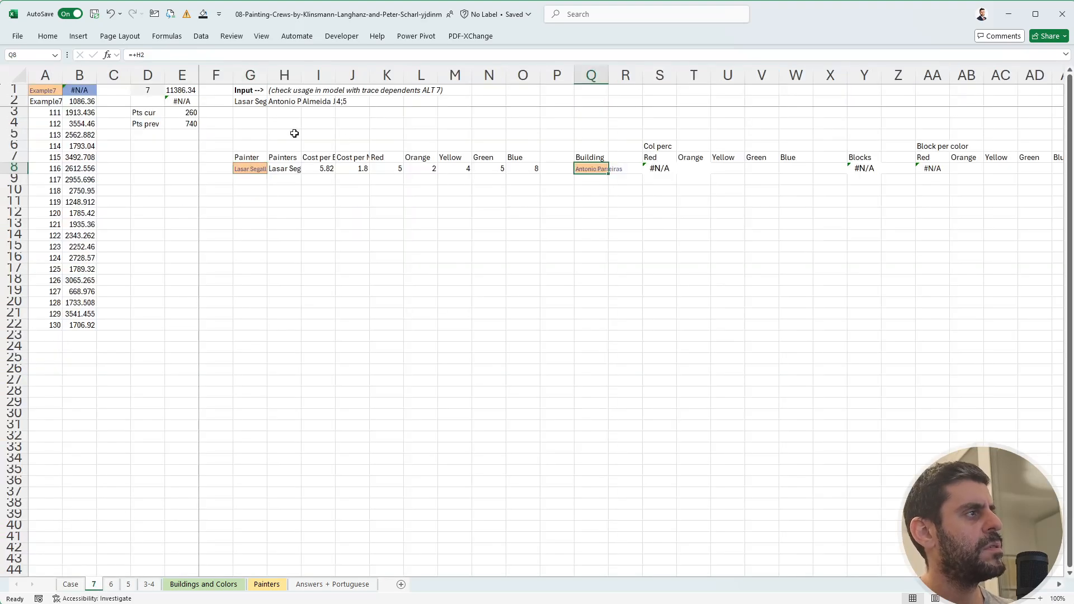
pyautogui.click(345, 123)
pyautogui.write('+tex')
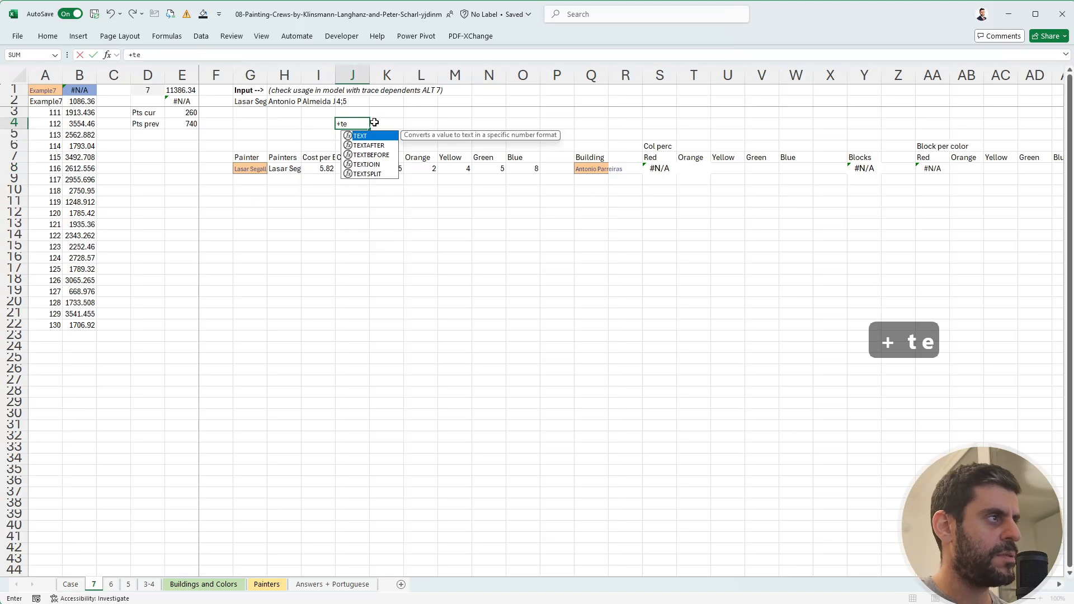
pyautogui.press('Escape')
pyautogui.press('Escape')
pyautogui.write('+extr')
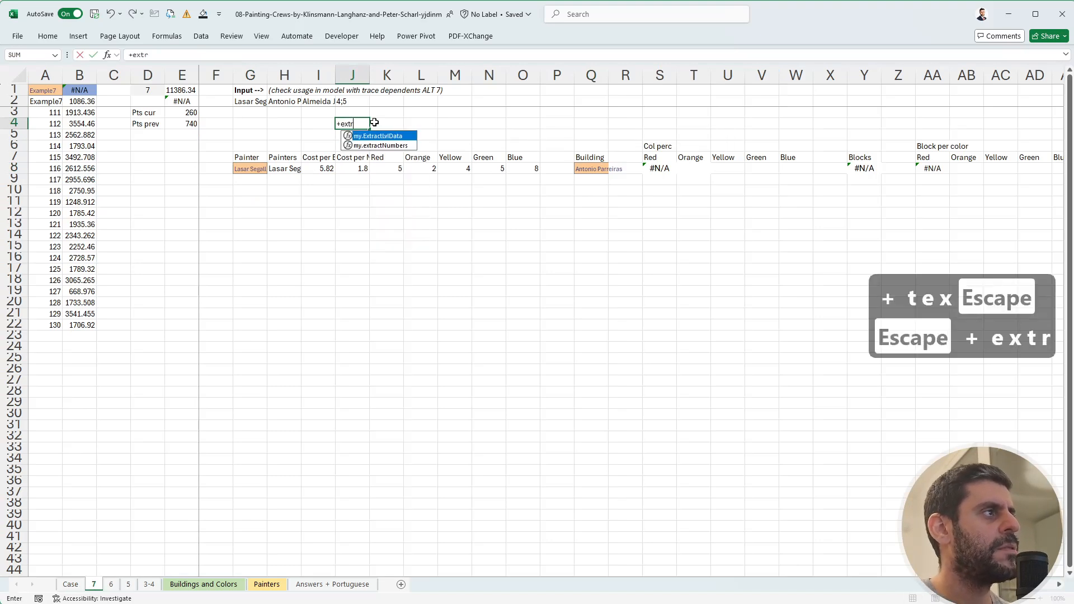
pyautogui.press('Down')
pyautogui.press('Tab')
pyautogui.hotkey('ctrl', 'Up')
pyautogui.write(')')
pyautogui.press('Return')
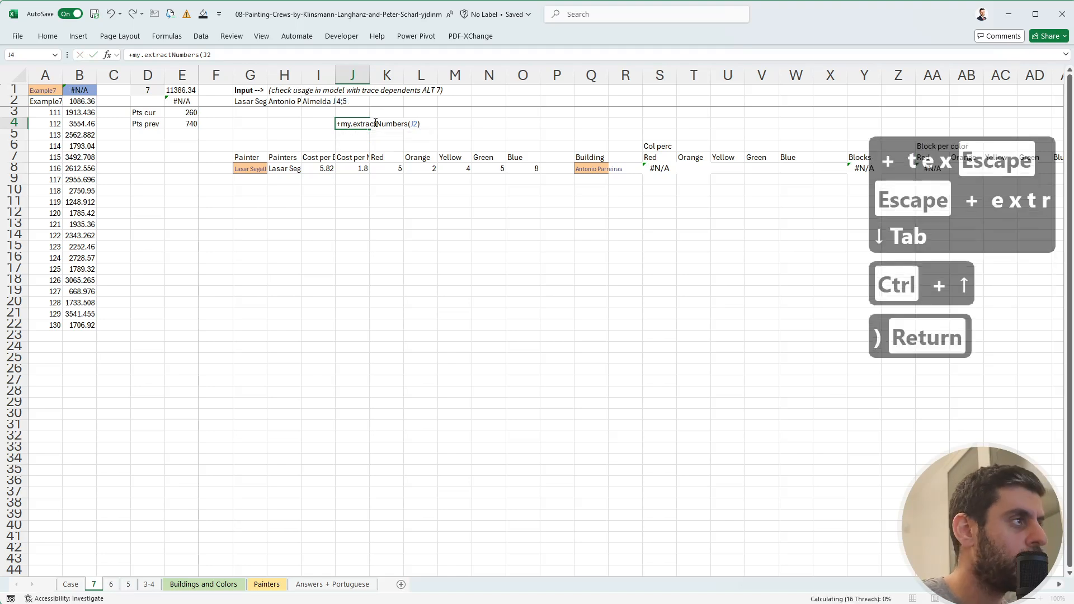
pyautogui.press('Down')
pyautogui.press('Down')
pyautogui.press('Down')
pyautogui.press('Down')
pyautogui.press('Right')
pyautogui.press('Right')
pyautogui.press('Right')
pyautogui.press('Right')
pyautogui.press('Right')
pyautogui.press('Right')
pyautogui.press('Right')
pyautogui.press('Up')
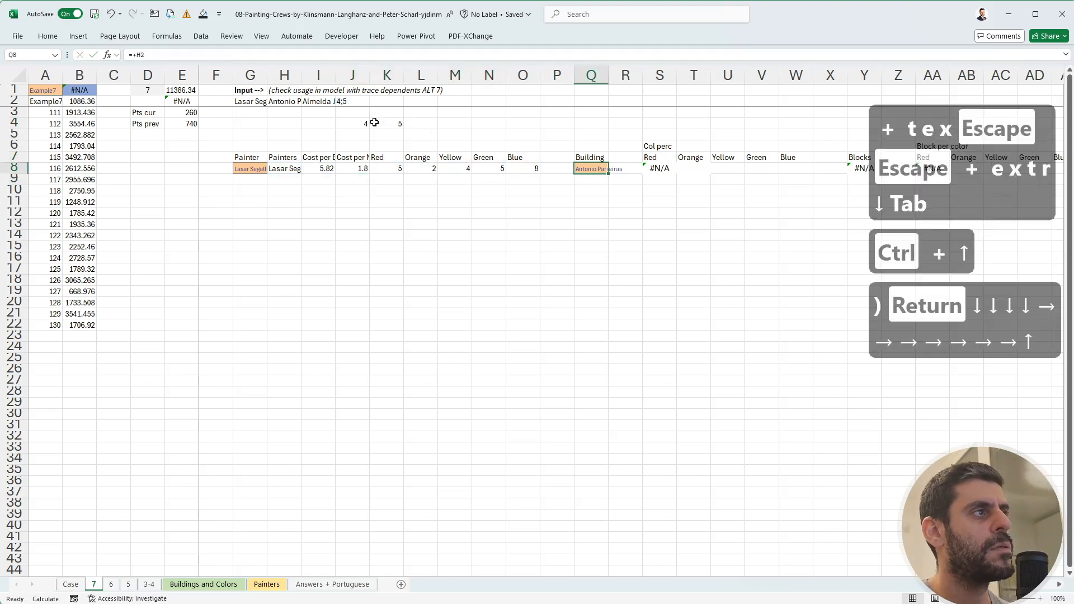
pyautogui.write('+')
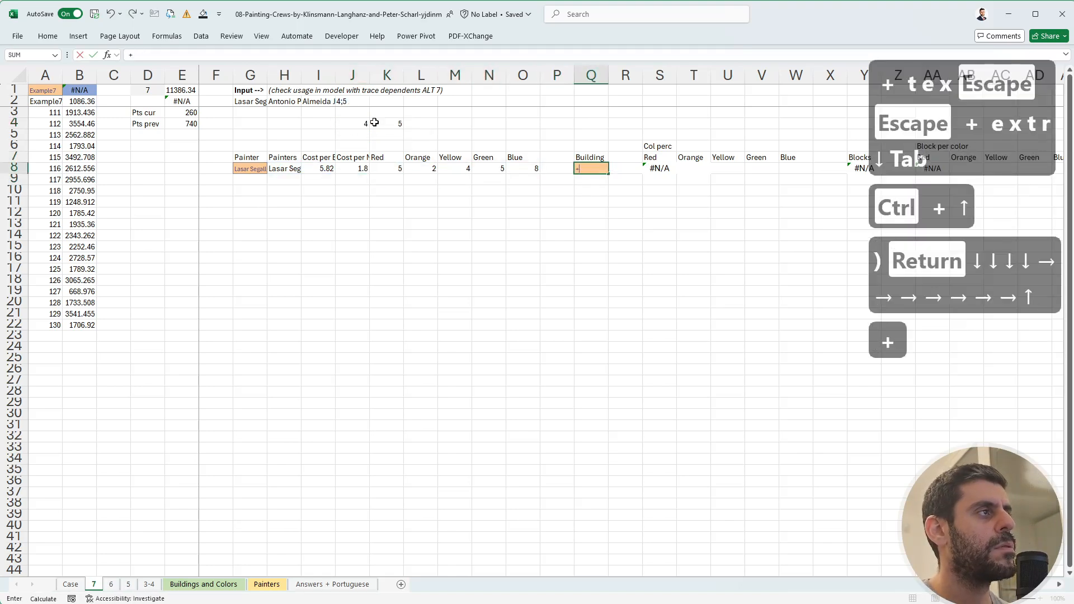
pyautogui.press('Up')
pyautogui.press('Left')
pyautogui.press('Left')
pyautogui.press('Up')
pyautogui.press('Up')
pyautogui.press('Left')
pyautogui.press('Up')
pyautogui.press('Left')
pyautogui.press('Up')
pyautogui.press('Left')
pyautogui.press('Left')
pyautogui.press('Left')
pyautogui.press('Down')
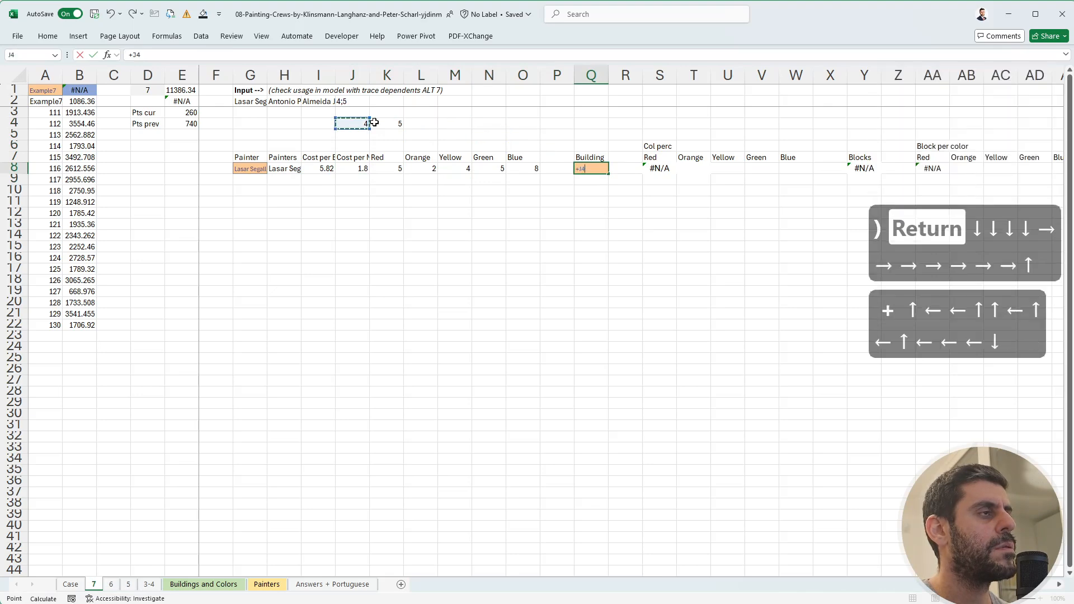
pyautogui.press('Escape')
pyautogui.press('Escape')
# Replace the building reference in Q8 with a TRANSPOSE of the spilled building numbers J4#.
pyautogui.write('+tr')
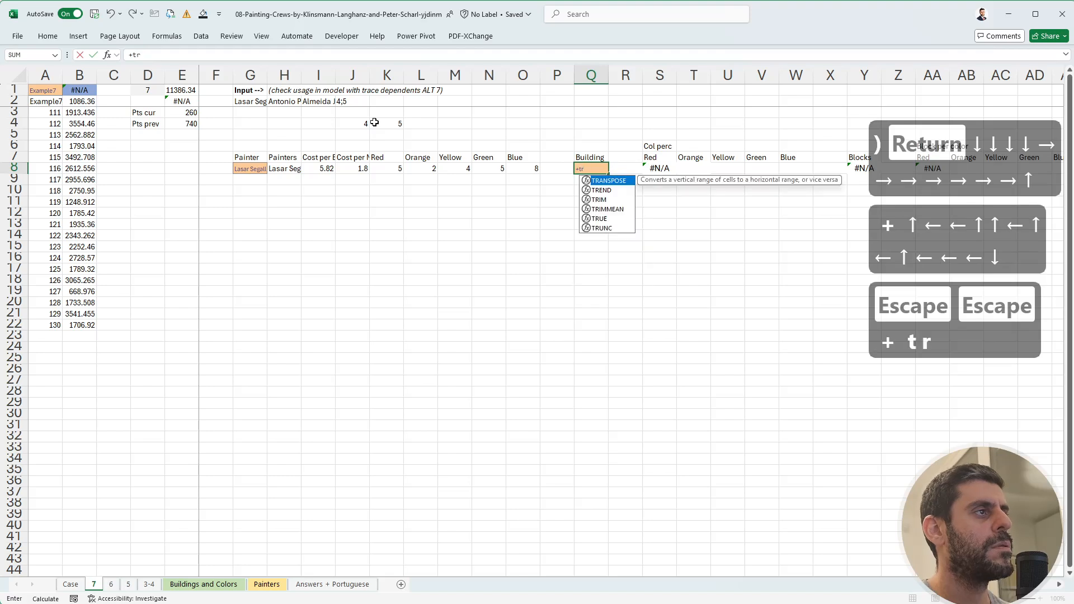
pyautogui.press('Tab')
pyautogui.press('Up')
pyautogui.press('Left')
pyautogui.press('Left')
pyautogui.press('Up')
pyautogui.press('Left')
pyautogui.press('Up')
pyautogui.press('Left')
pyautogui.press('Left')
pyautogui.press('Left')
pyautogui.hotkey('shift', 'Right')
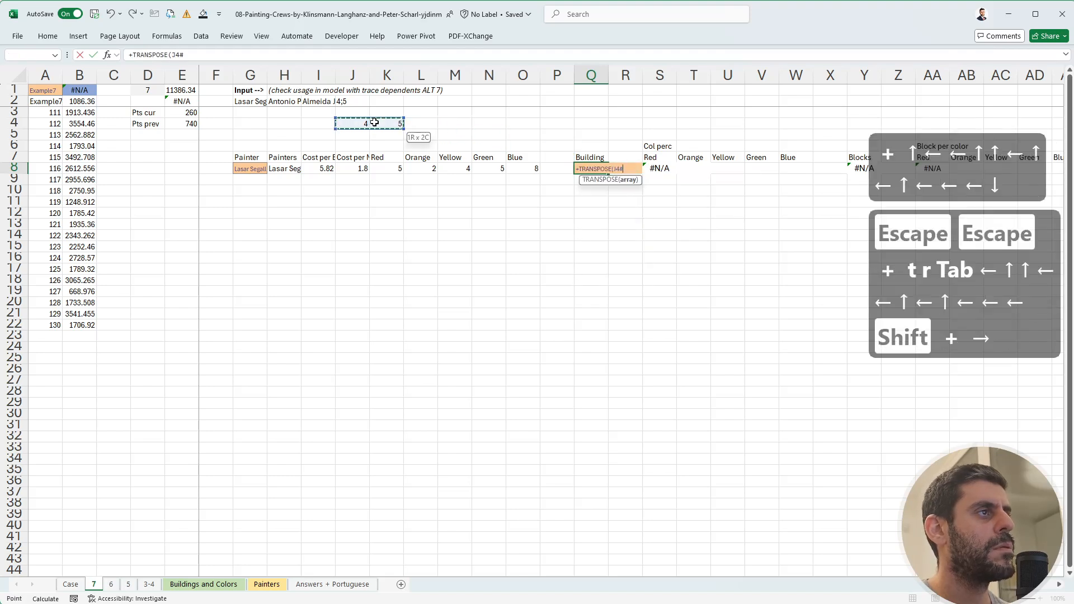
pyautogui.write(')')
pyautogui.press('Return')
pyautogui.press('Down')
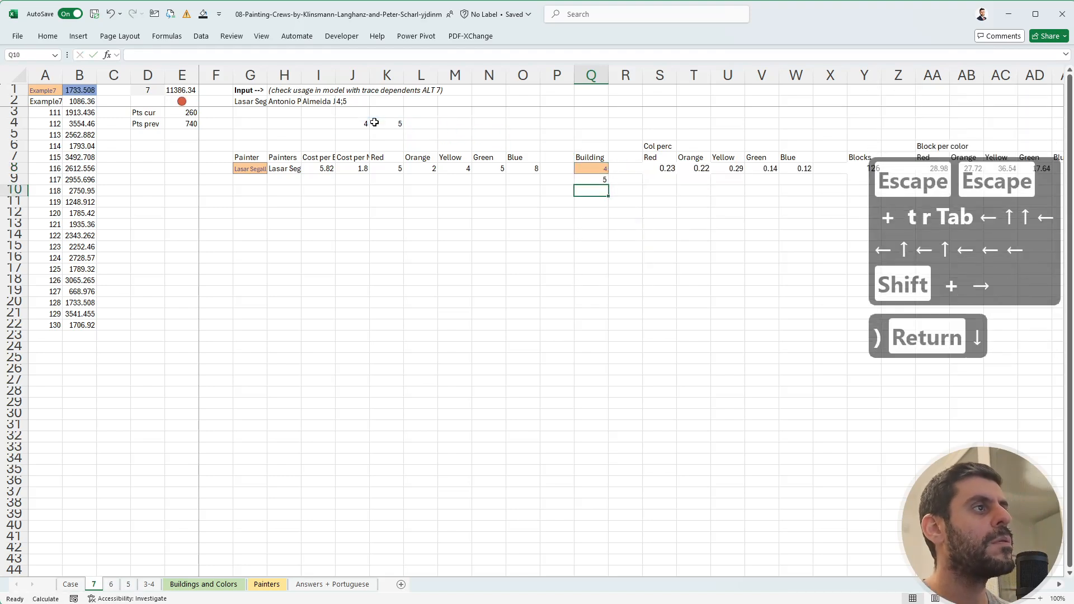
# Examine the painter area on sheet 7 against the Level 7 instructions and example costs on the Case sheet.
pyautogui.press('Left')
pyautogui.press('Left')
pyautogui.press('Left')
pyautogui.press('Left')
pyautogui.press('Left')
pyautogui.press('Left')
pyautogui.press('Left')
pyautogui.press('Left')
pyautogui.press('Left')
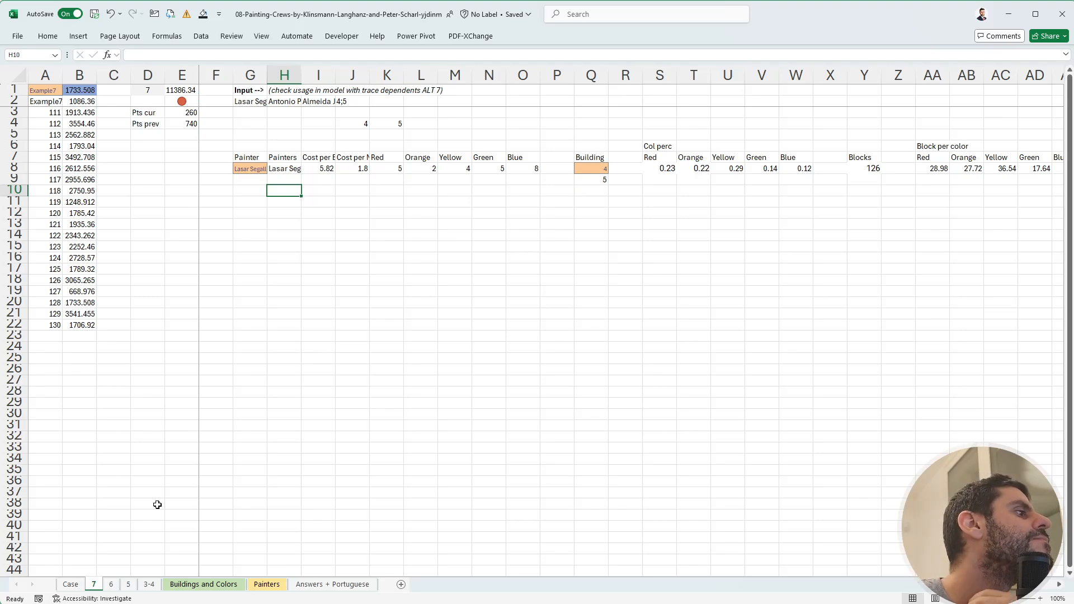
pyautogui.click(71, 584)
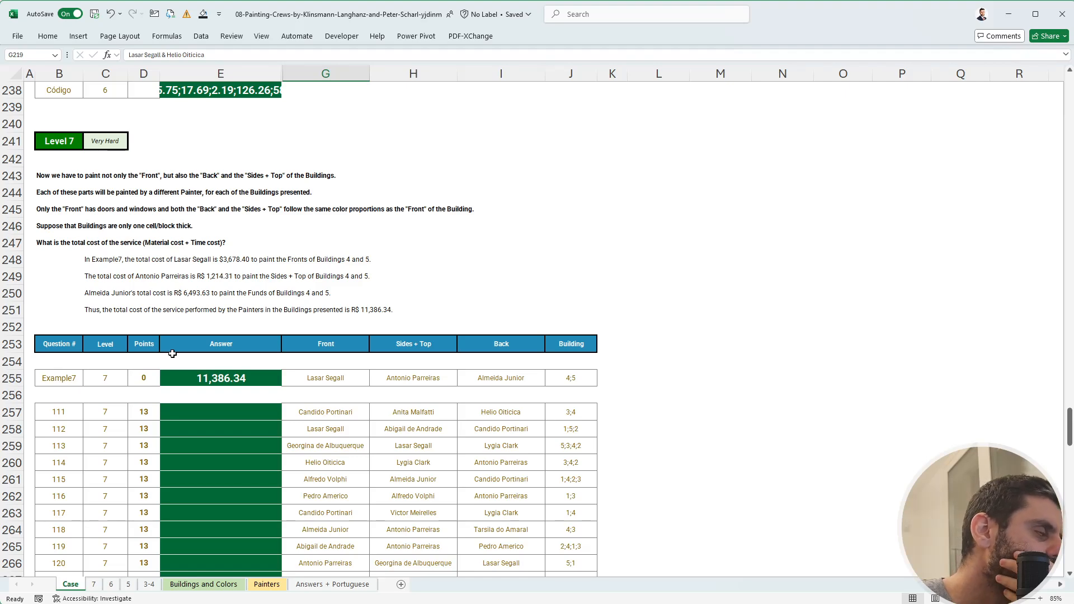
pyautogui.click(93, 585)
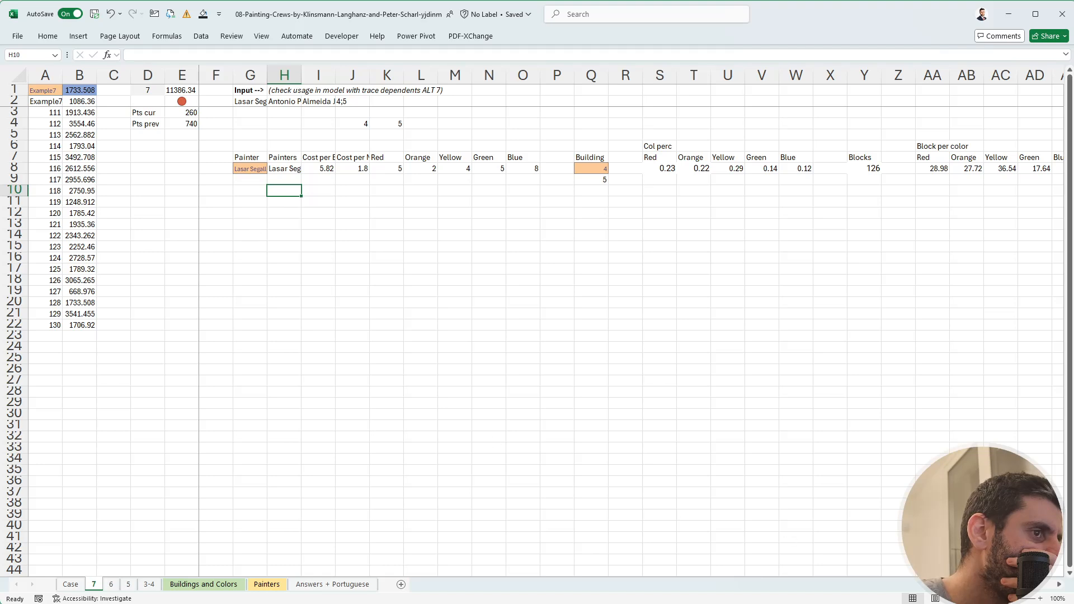
# Insert two blank columns between the times per color and CPB, and enter the heading Tot time in AM7.
pyautogui.hscroll(5, 632, 313)
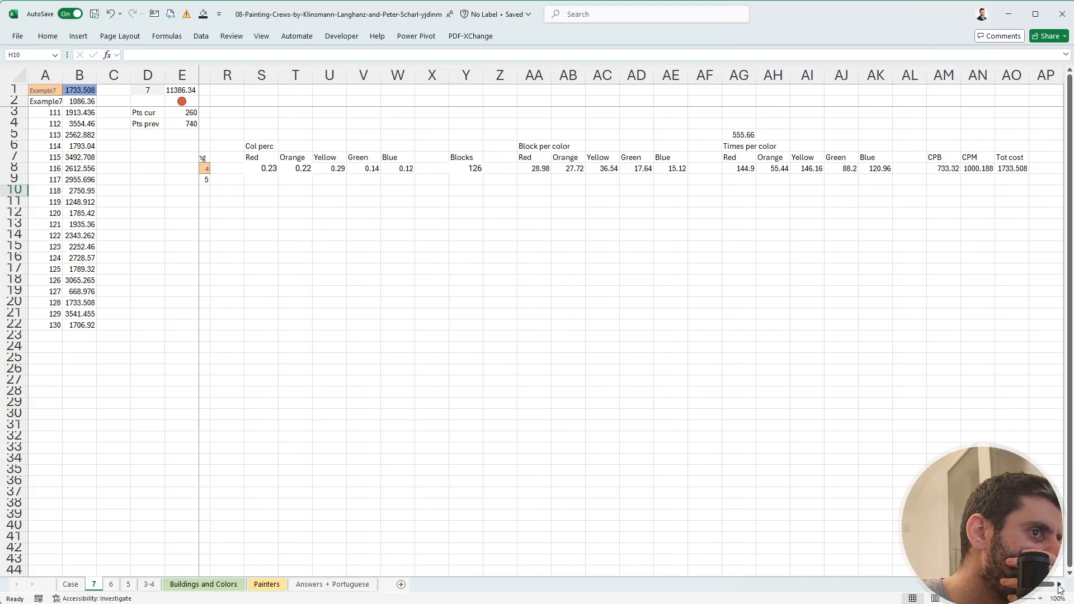
pyautogui.hscroll(4, 1059, 588)
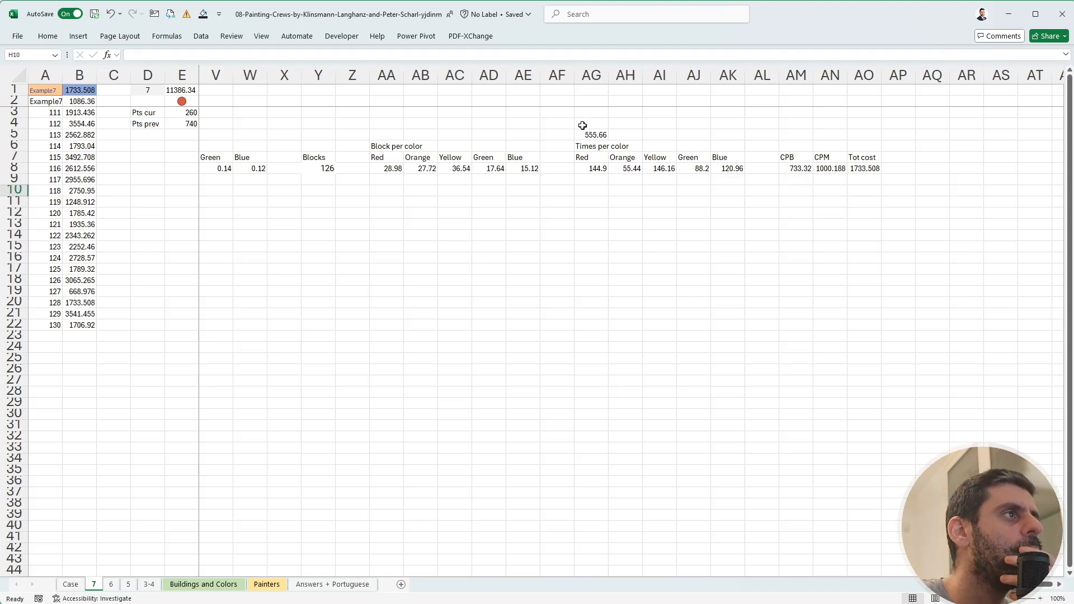
pyautogui.click(767, 169)
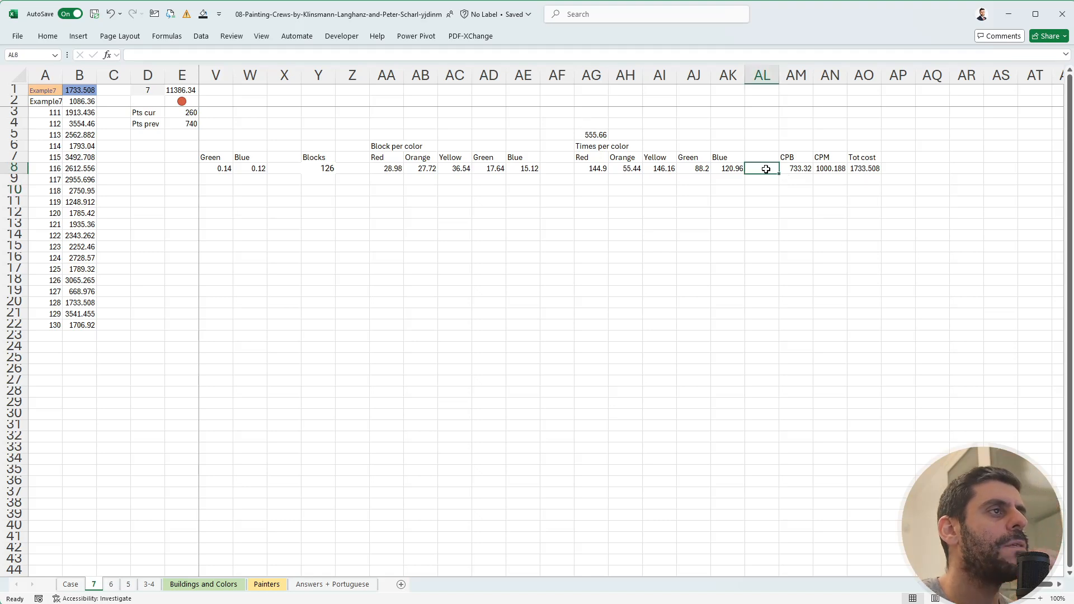
pyautogui.hotkey('ctrl', 'space')
pyautogui.hotkey('ctrl', '+')
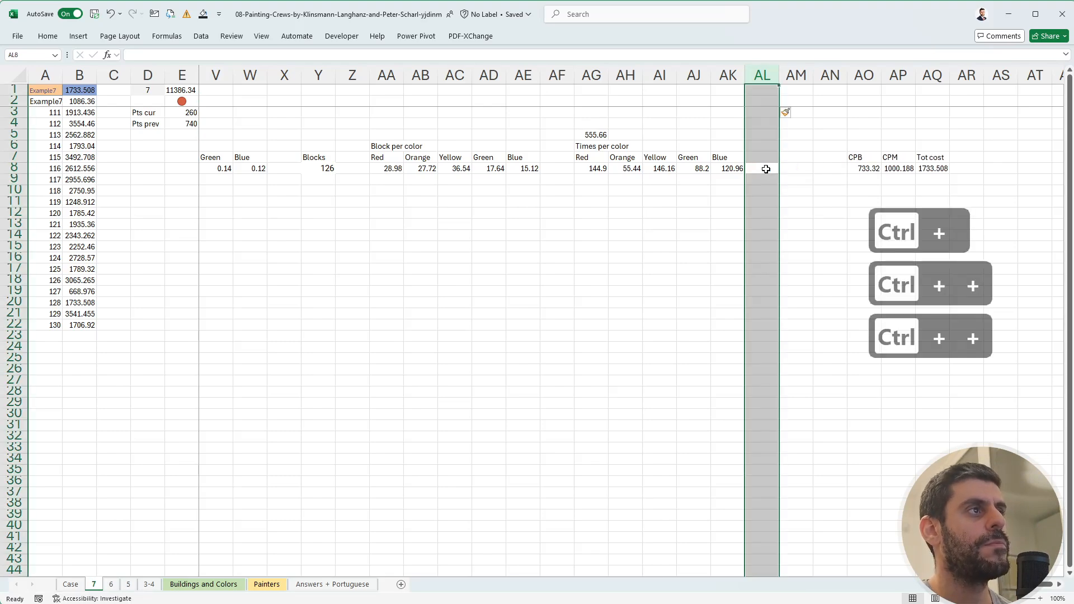
pyautogui.press('Up')
pyautogui.press('Right')
pyautogui.press('Left')
pyautogui.press('Right')
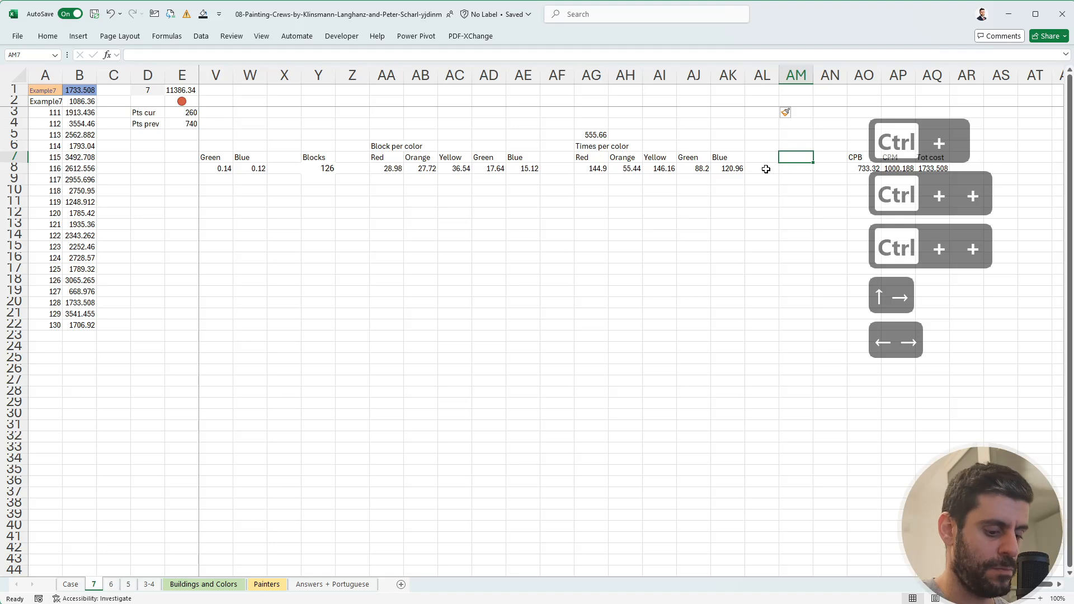
pyautogui.write('Tot time')
pyautogui.press('Return')
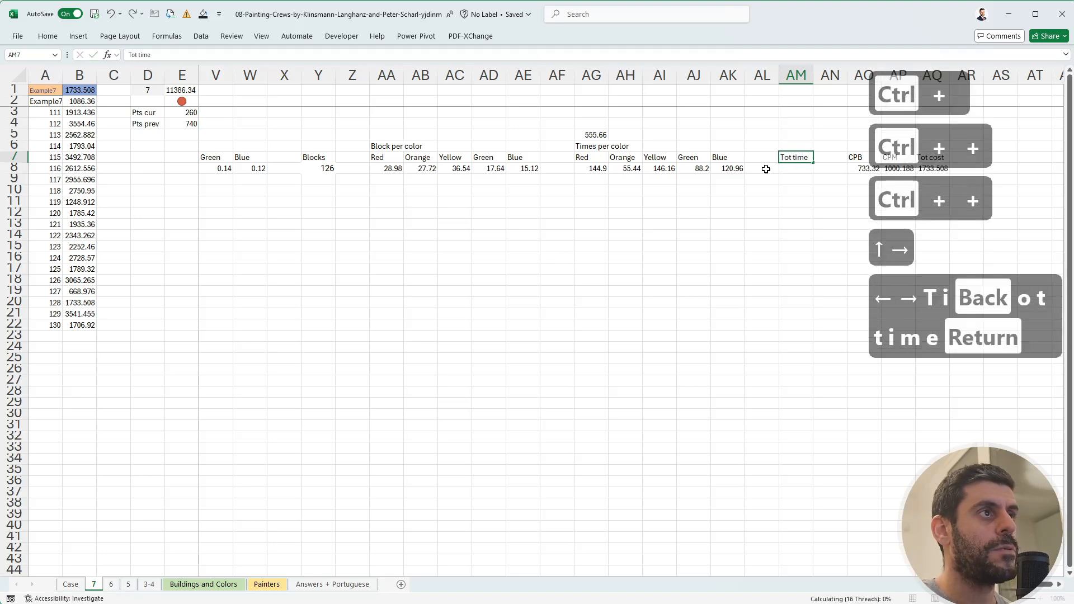
# Move the total time formula from AG5 to AM8, under the Tot time heading.
pyautogui.click(592, 132)
pyautogui.moveTo(593, 132); pyautogui.dragTo(800, 178)
pyautogui.click(762, 190)
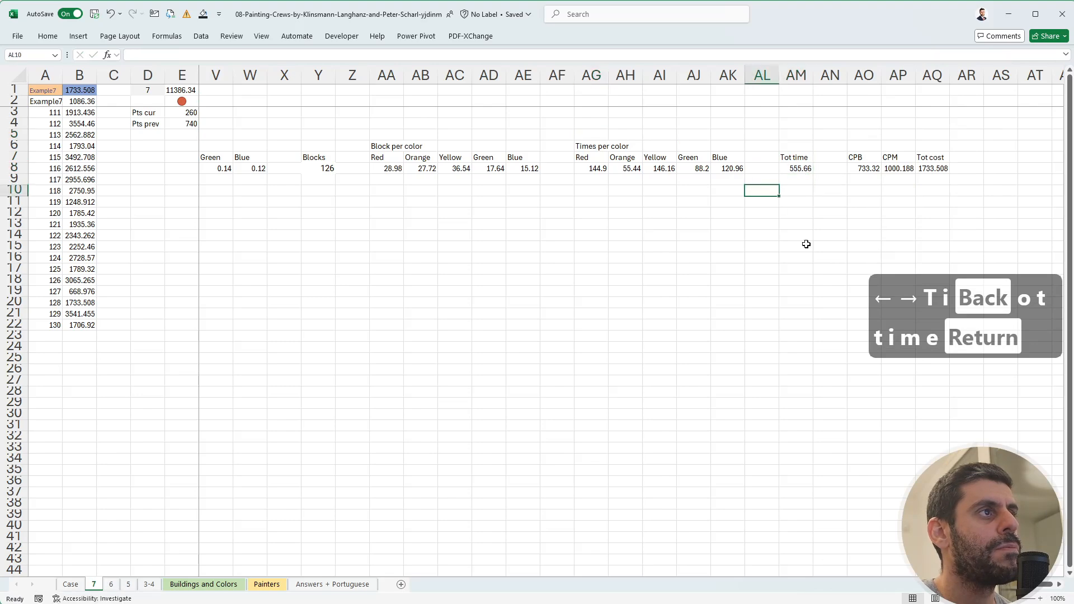
# Copy the whole calculation block G6:AQ9, from Painter to Tot cost, and paste it at AT6.
pyautogui.hscroll(-5, 774, 458)
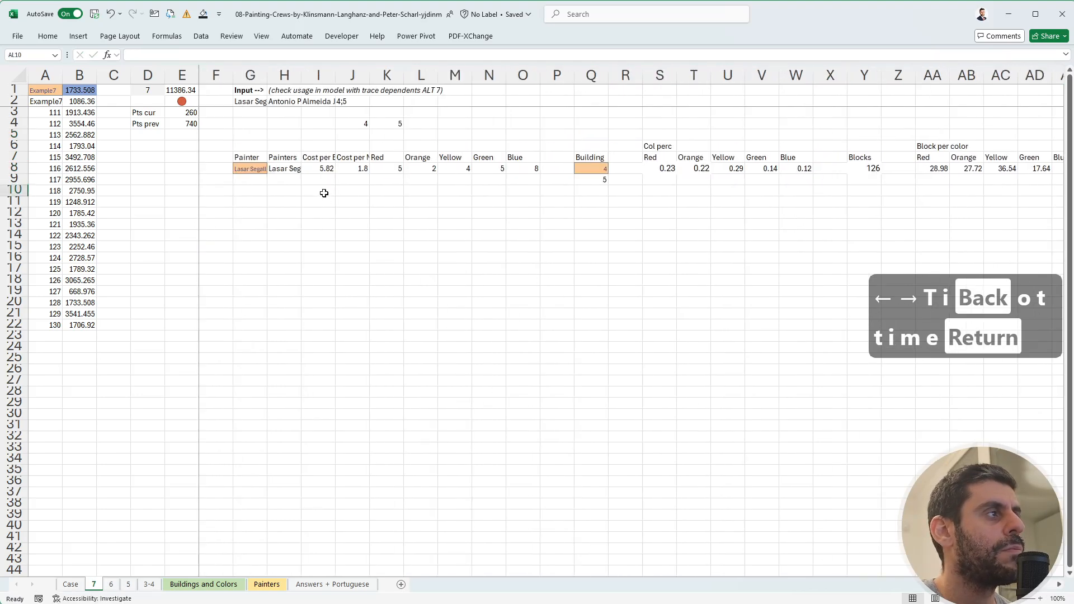
pyautogui.moveTo(244, 145); pyautogui.dragTo(1013, 181)
pyautogui.hotkey('ctrl', 'c')
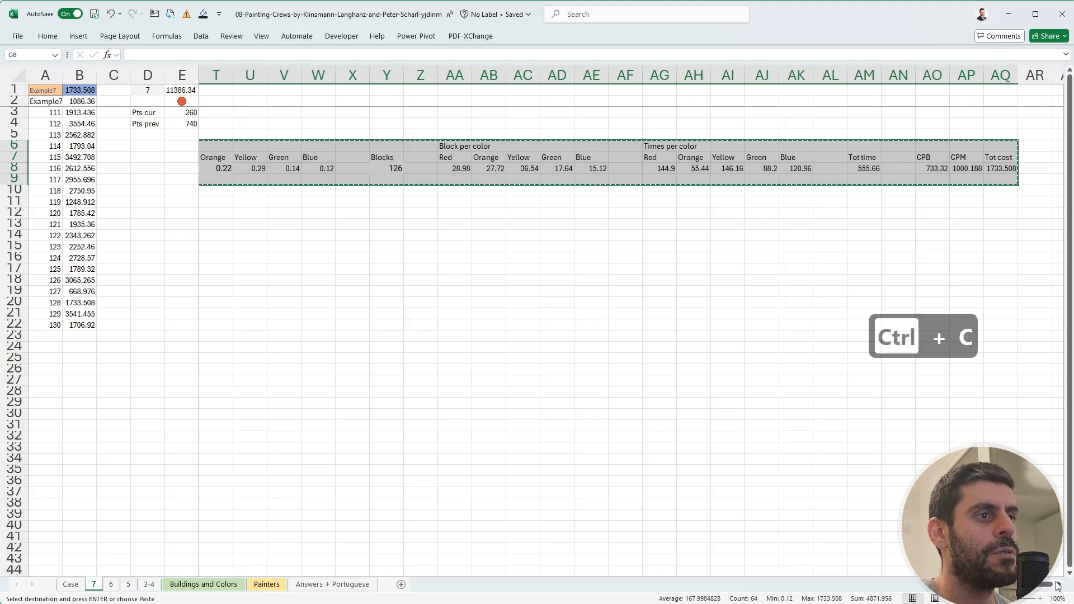
pyautogui.hscroll(10, 1059, 584)
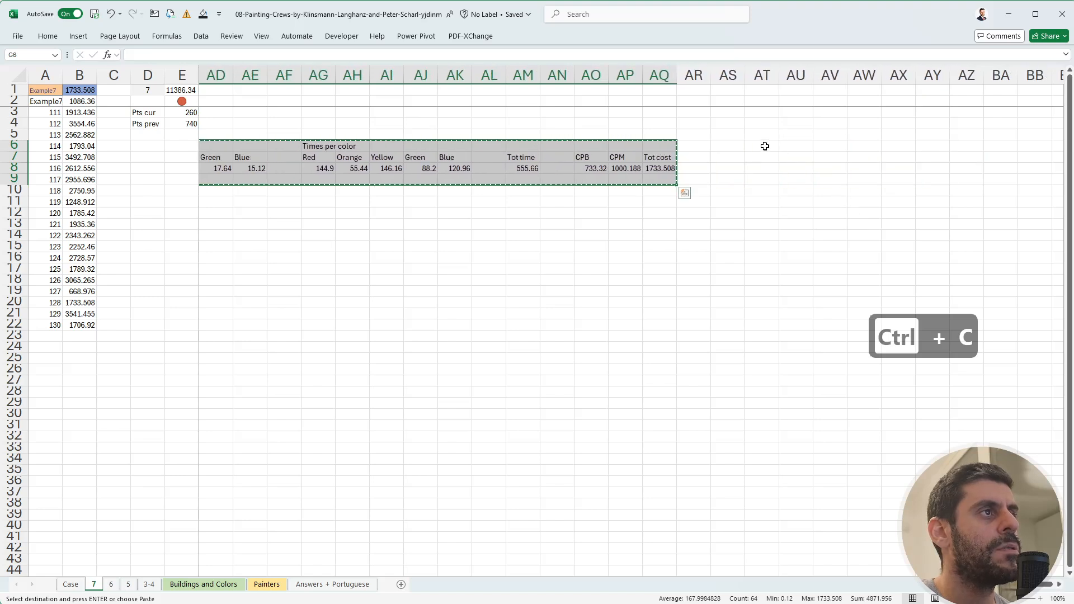
pyautogui.click(762, 146)
pyautogui.hotkey('ctrl', 'v')
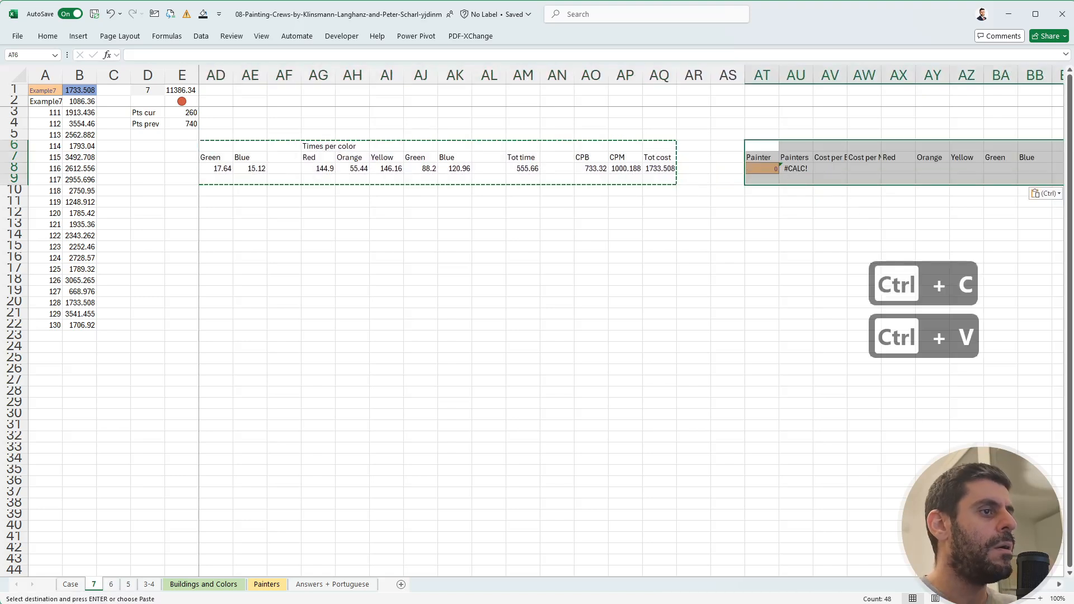
# Paste another copy of the calculation block at CG6, beyond the first copy, and end copy mode.
pyautogui.hscroll(10, 1059, 584)
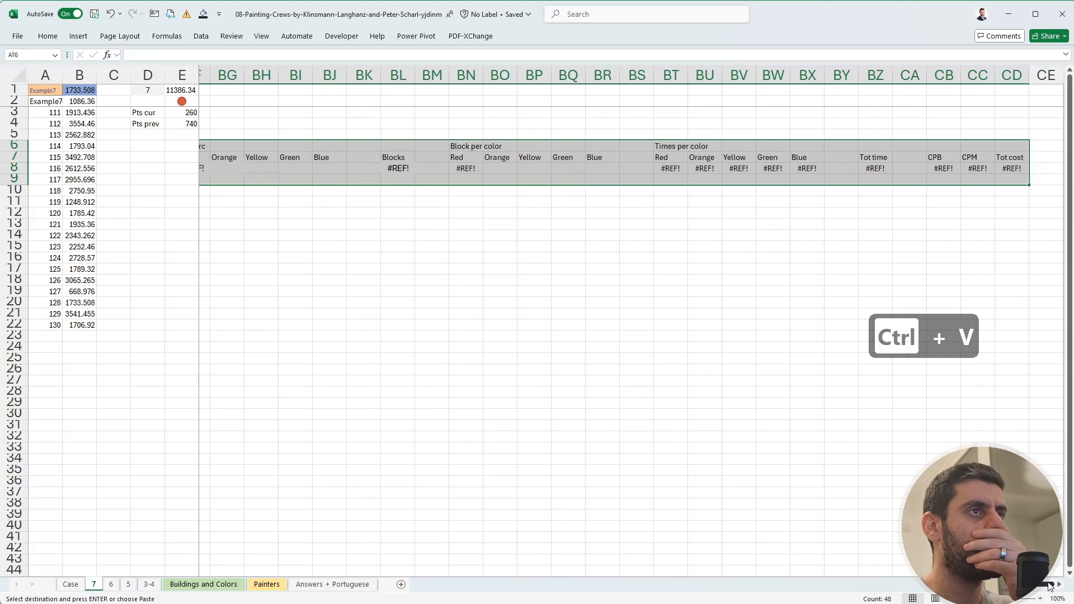
pyautogui.hscroll(2, 1063, 585)
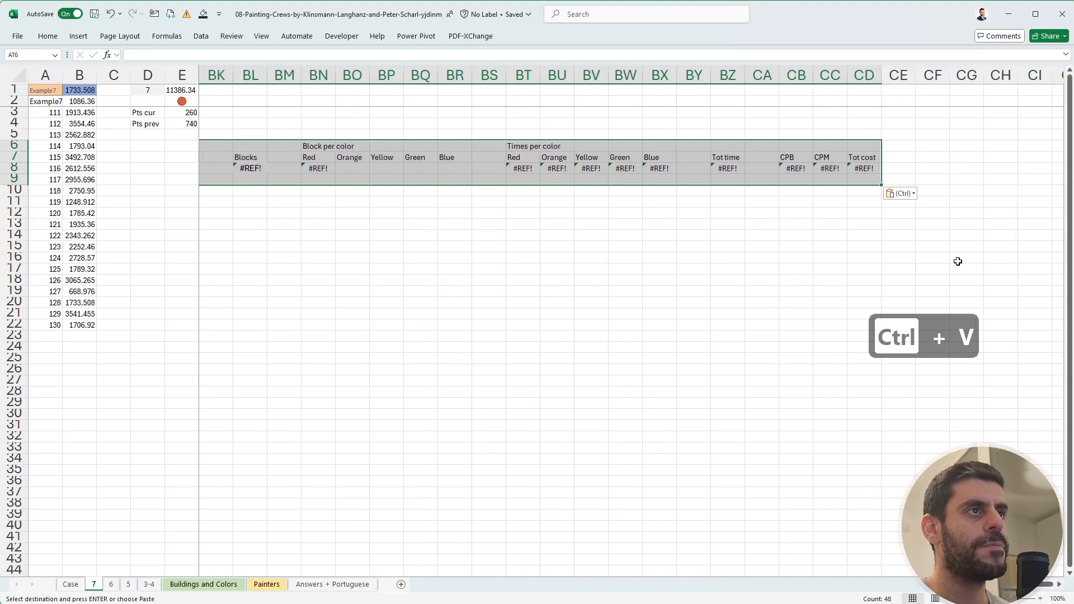
pyautogui.click(965, 145)
pyautogui.hotkey('ctrl', 'v')
pyautogui.click(969, 124)
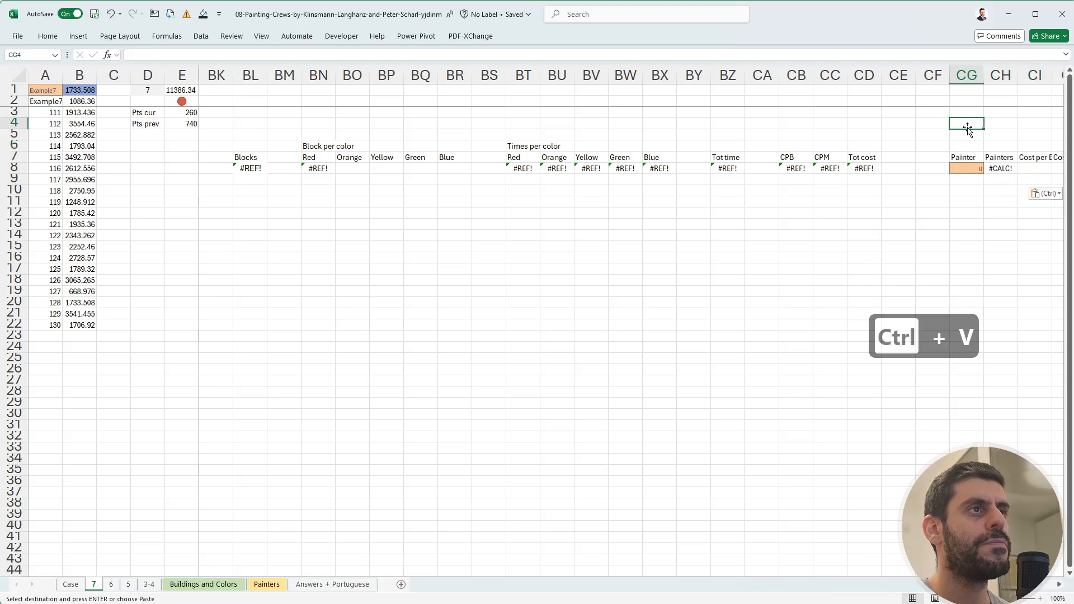
pyautogui.press('Escape')
# Label the CG block by entering Sides and top in CG5.
pyautogui.press('Down')
pyautogui.write('Sides ad')
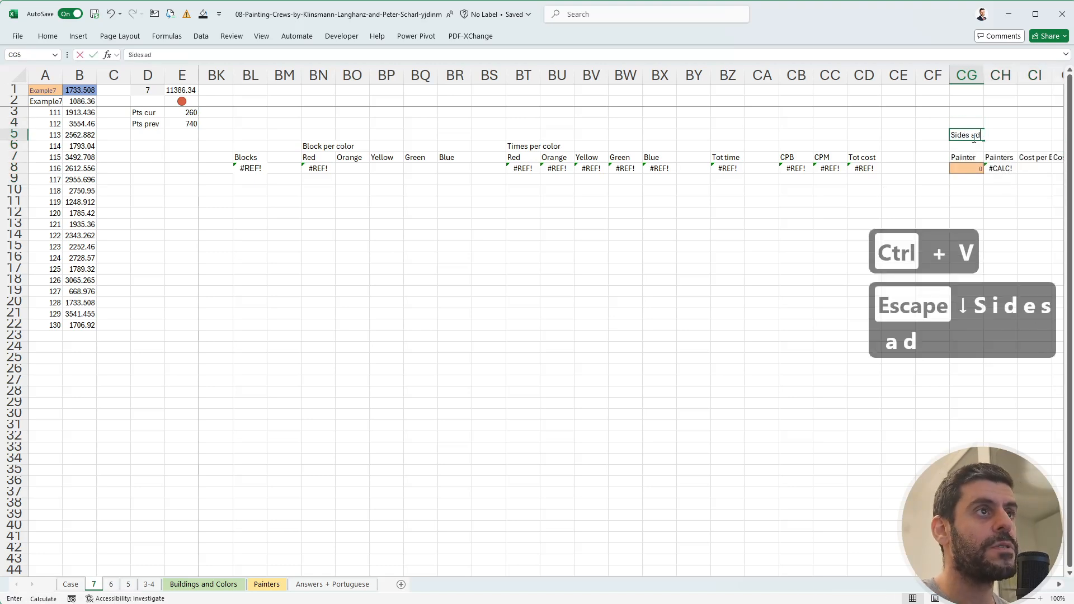
pyautogui.press('BackSpace')
pyautogui.press('BackSpace')
pyautogui.write('nd too')
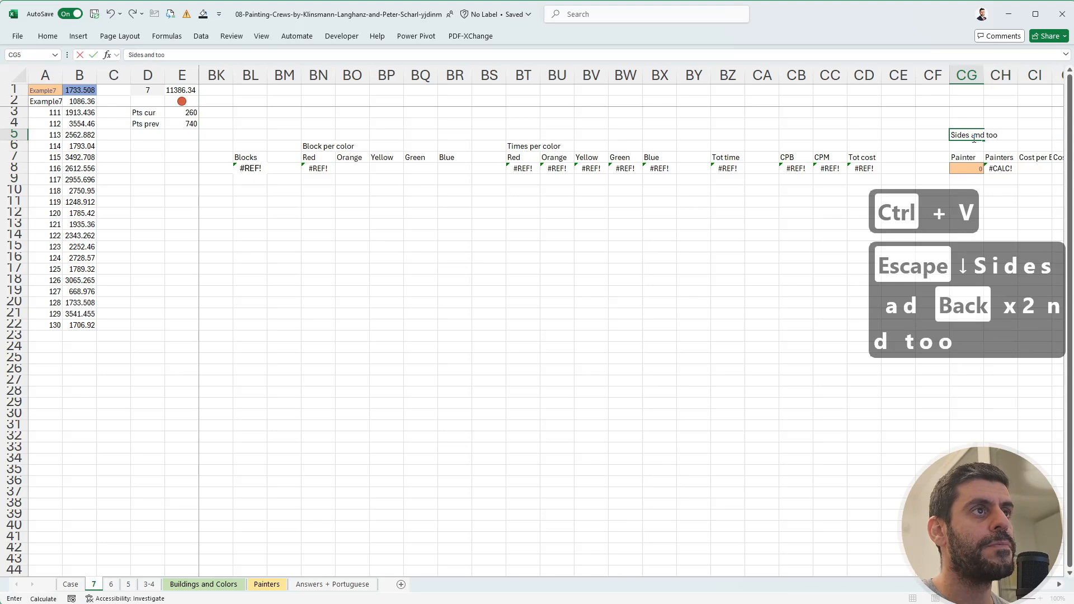
pyautogui.press('BackSpace')
pyautogui.press('BackSpace')
pyautogui.press('BackSpace')
pyautogui.press('BackSpace')
pyautogui.press('BackSpace')
pyautogui.press('BackSpace')
pyautogui.write('nd t')
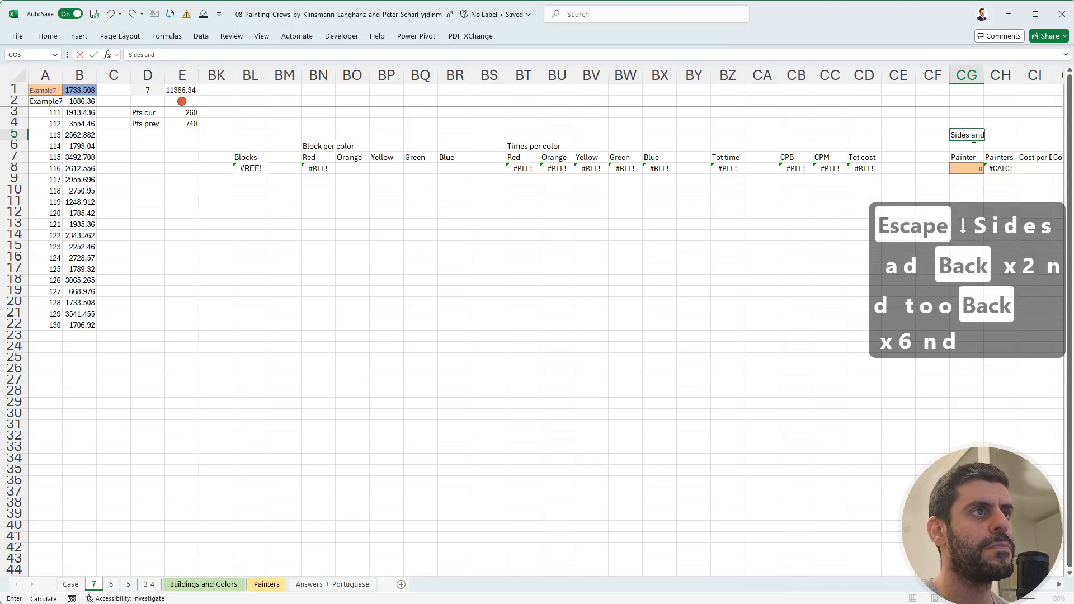
pyautogui.press('BackSpace')
pyautogui.press('BackSpace')
pyautogui.press('BackSpace')
pyautogui.press('BackSpace')
pyautogui.write('nd')
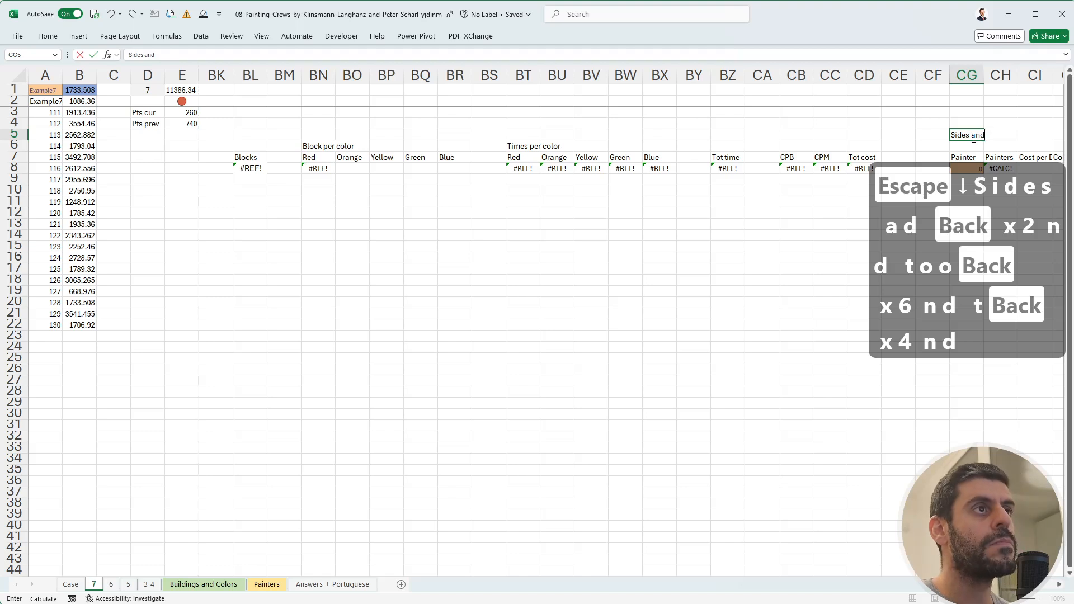
pyautogui.write(' top')
pyautogui.press('Return')
# Link the painter cell CG8 of the Sides and top block to the input in H2.
pyautogui.press('Down')
pyautogui.press('Down')
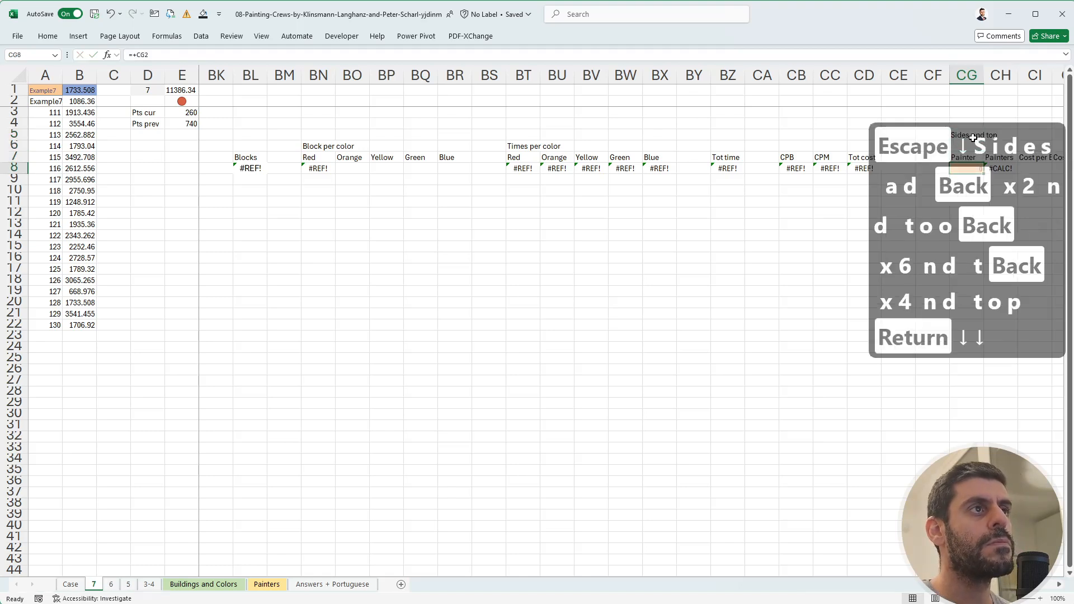
pyautogui.write('+')
pyautogui.press('Up')
pyautogui.press('Left')
pyautogui.press('Up')
pyautogui.press('Left')
pyautogui.press('Left')
pyautogui.press('Up')
pyautogui.press('Left')
pyautogui.press('Up')
pyautogui.press('Up')
pyautogui.press('Left')
pyautogui.press('Up')
pyautogui.hotkey('ctrl', 'Left')
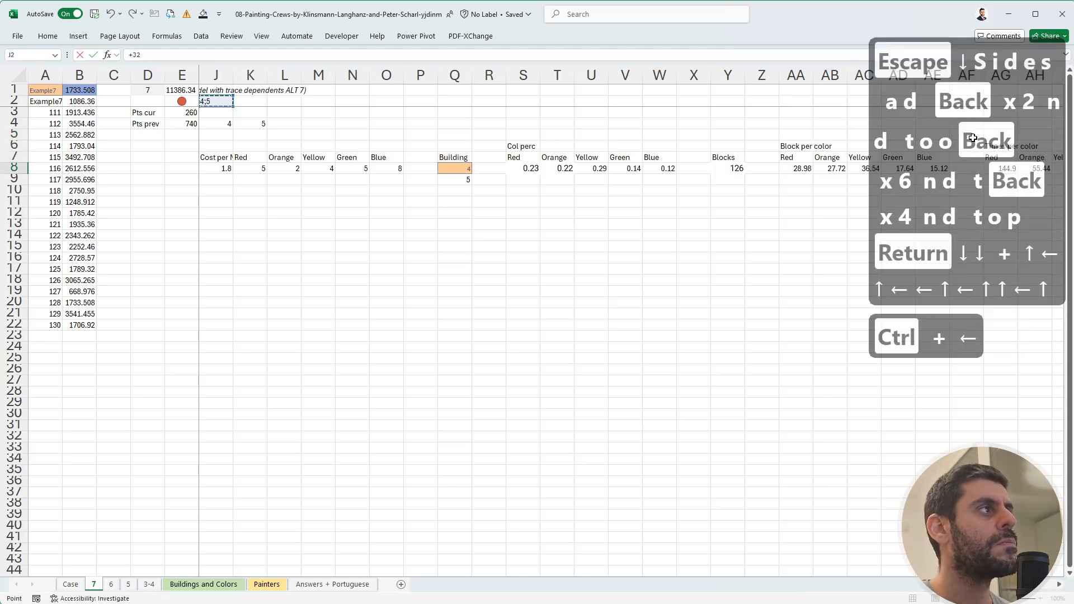
pyautogui.hotkey('ctrl', 'Left')
pyautogui.hotkey('ctrl', 'Left')
pyautogui.press('Right')
pyautogui.press('Right')
pyautogui.press('Right')
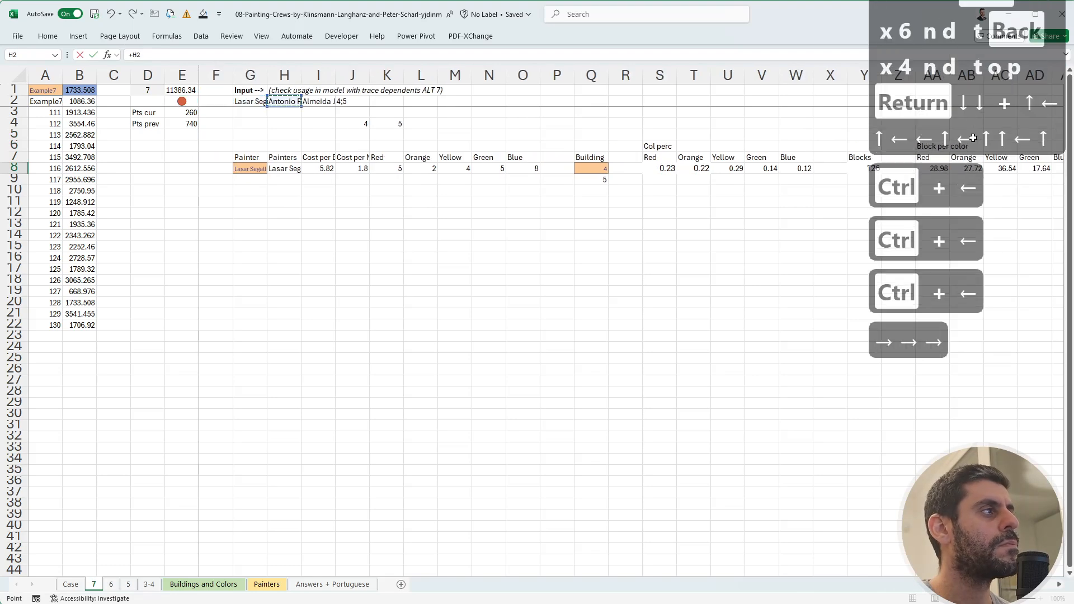
pyautogui.press('Return')
# Check the part order on the Case sheet and enter the label Back in AT5 on sheet 7.
pyautogui.hotkey('ctrl', 'pageup')
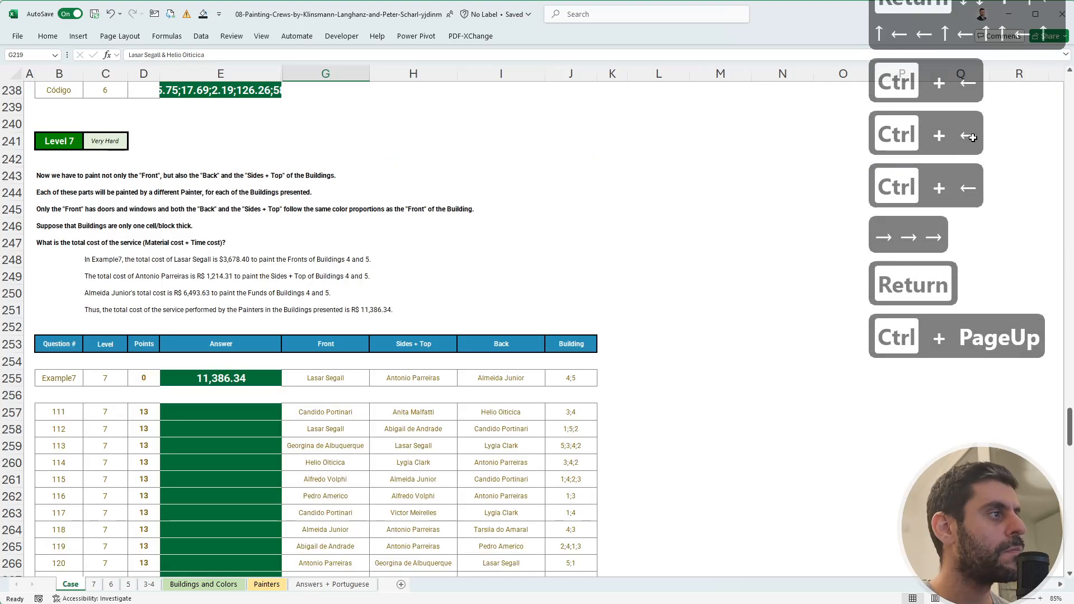
pyautogui.hotkey('ctrl', 'pagedown')
pyautogui.press('Up')
pyautogui.press('Left')
pyautogui.press('Up')
pyautogui.press('Up')
pyautogui.press('Up')
pyautogui.press('Left')
pyautogui.press('Left')
pyautogui.press('Left')
pyautogui.press('Left')
pyautogui.press('Left')
pyautogui.press('Left')
pyautogui.press('Left')
pyautogui.press('Left')
pyautogui.press('Left')
pyautogui.press('Left')
pyautogui.press('Left')
pyautogui.press('Left')
pyautogui.press('Left')
pyautogui.press('Left')
pyautogui.press('Left')
pyautogui.press('Left')
pyautogui.press('Left')
pyautogui.press('Left')
pyautogui.press('Left')
pyautogui.press('Left')
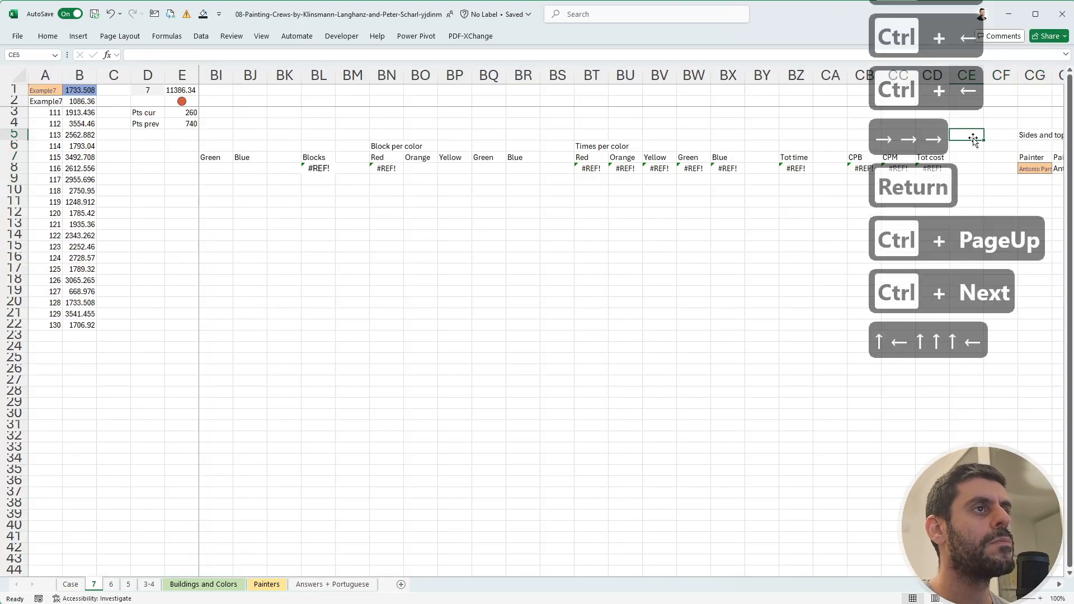
pyautogui.press('Left')
pyautogui.press('Left')
pyautogui.press('Left')
pyautogui.press('Left')
pyautogui.press('Left')
pyautogui.press('Left')
pyautogui.press('Left')
pyautogui.press('Left')
pyautogui.press('Left')
pyautogui.press('Left')
pyautogui.press('Left')
pyautogui.press('Left')
pyautogui.press('Left')
pyautogui.press('Left')
pyautogui.press('Left')
pyautogui.press('Left')
pyautogui.press('Left')
pyautogui.press('Left')
pyautogui.press('Left')
pyautogui.press('Left')
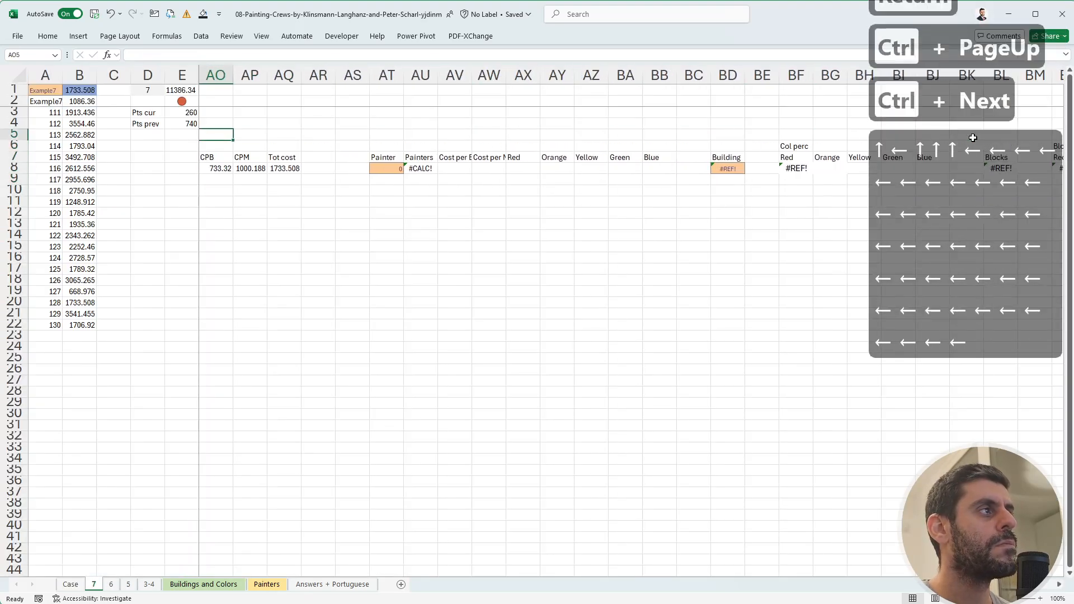
pyautogui.press('Left')
pyautogui.press('Left')
pyautogui.press('Left')
pyautogui.press('Left')
pyautogui.press('Left')
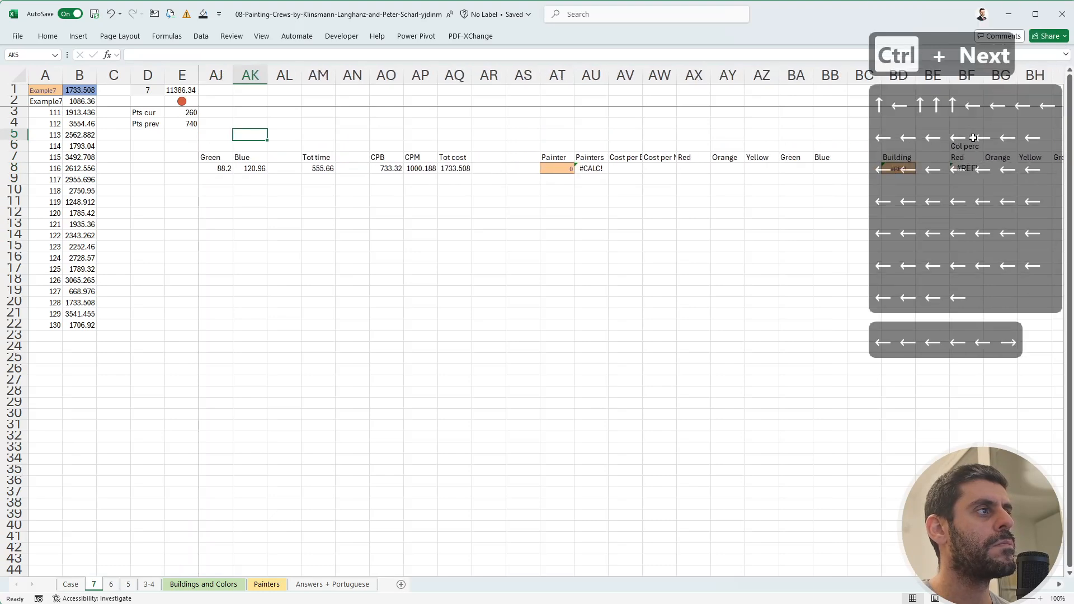
pyautogui.press('Right')
pyautogui.press('Right')
pyautogui.press('Right')
pyautogui.press('Right')
pyautogui.press('Right')
pyautogui.press('Right')
pyautogui.press('Right')
pyautogui.press('Right')
pyautogui.press('Right')
pyautogui.press('Right')
pyautogui.write('Back')
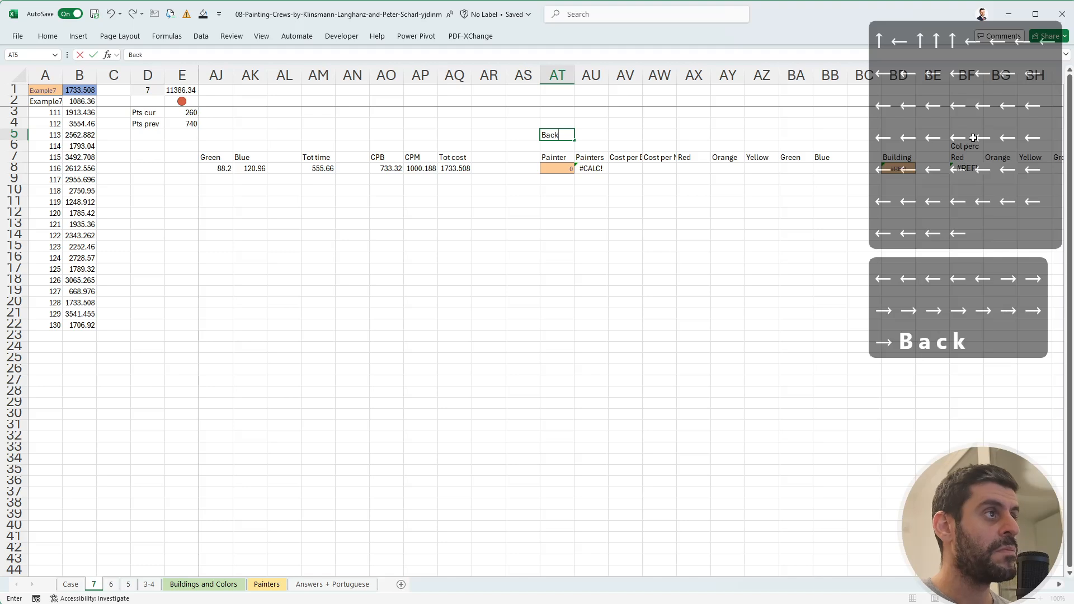
pyautogui.press('Return')
# Link the painter cell AT8 of the Back block to the input in I2.
pyautogui.press('Down')
pyautogui.press('Down')
pyautogui.write('+')
pyautogui.press('Up')
pyautogui.press('Up')
pyautogui.press('Up')
pyautogui.press('Up')
pyautogui.press('Up')
pyautogui.press('Up')
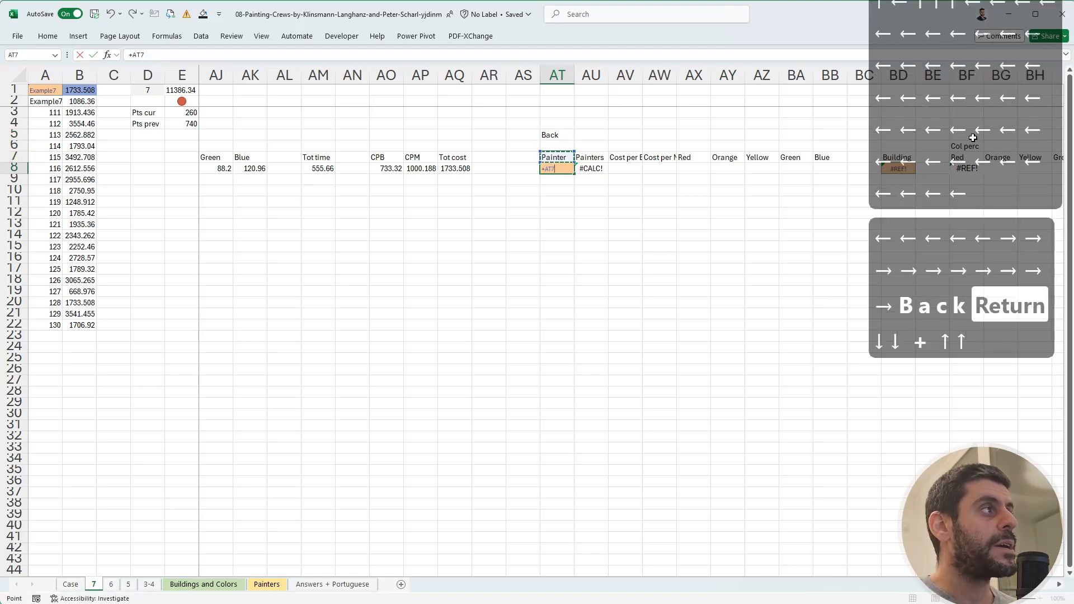
pyautogui.hotkey('ctrl', 'Left')
pyautogui.hotkey('ctrl', 'Left')
pyautogui.press('Right')
pyautogui.press('Right')
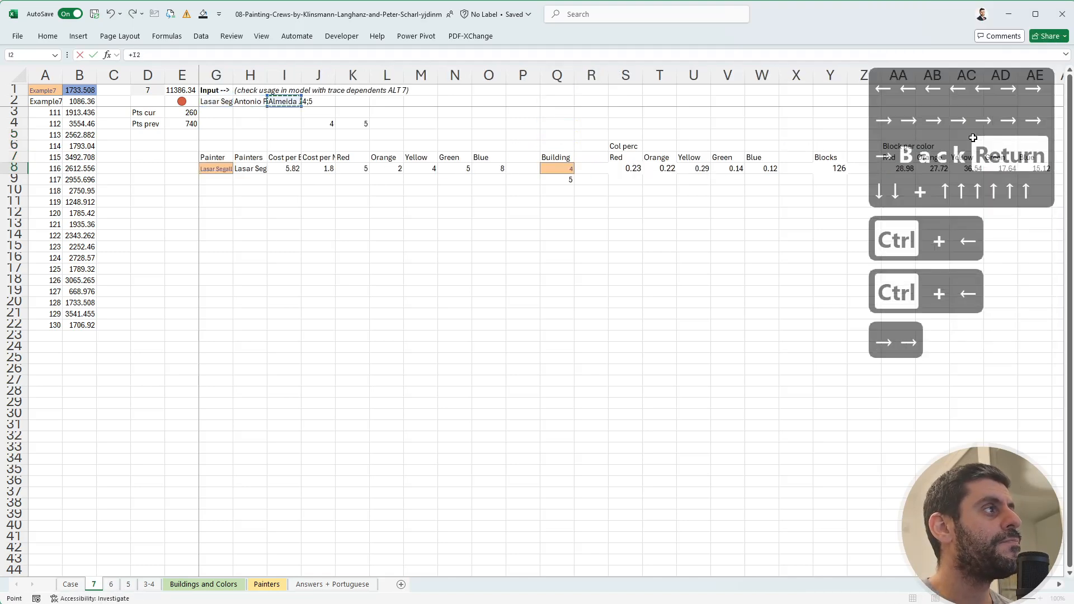
pyautogui.press('Return')
# Start a new reference formula in BD8, the Building cell of the Back block.
pyautogui.press('Right')
pyautogui.press('Right')
pyautogui.press('Right')
pyautogui.press('Right')
pyautogui.press('Right')
pyautogui.press('Right')
pyautogui.press('Right')
pyautogui.press('Right')
pyautogui.press('Right')
pyautogui.press('Right')
pyautogui.press('Right')
pyautogui.press('Right')
pyautogui.press('Right')
pyautogui.press('Right')
pyautogui.press('Right')
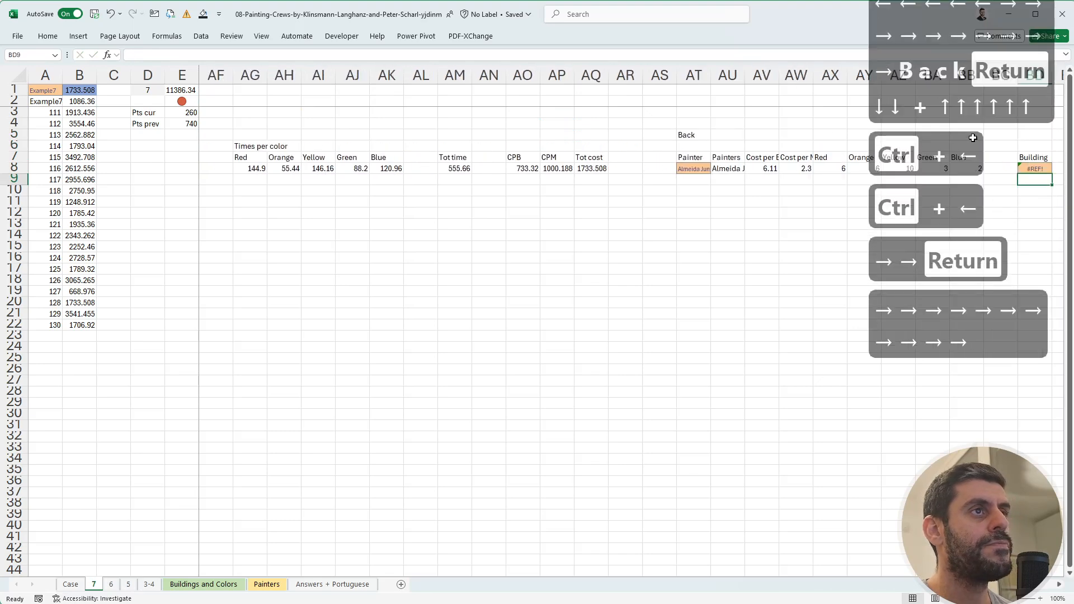
pyautogui.press('Left')
pyautogui.press('Left')
pyautogui.press('Left')
pyautogui.press('Left')
pyautogui.press('Left')
pyautogui.press('Up')
pyautogui.write('+')
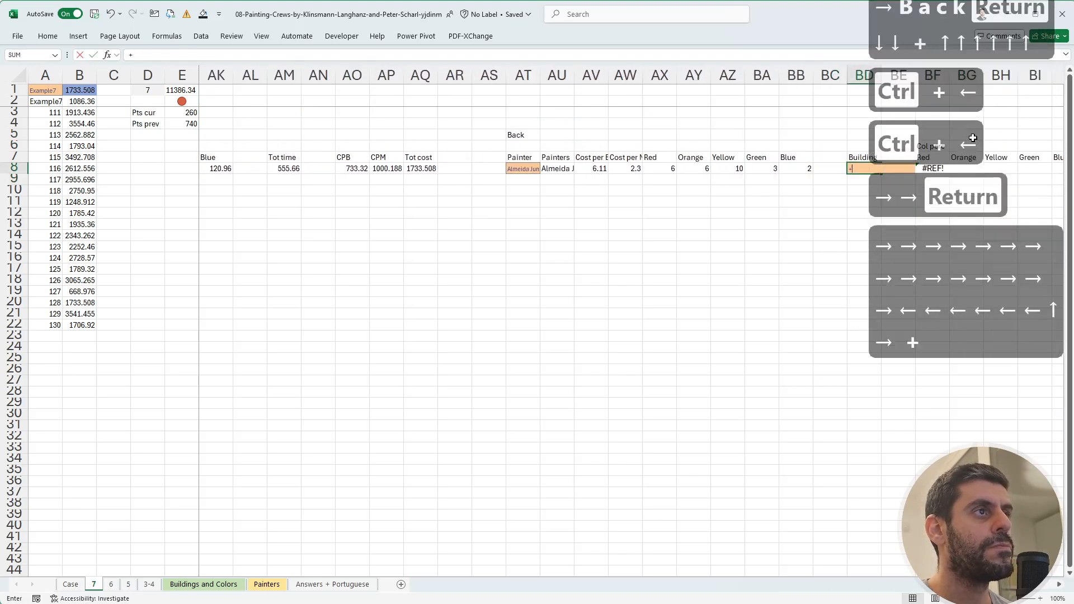
# Set the Back section's building cell BD8 to reference the first section's building spill range with the formula +Q8#.
pyautogui.hotkey('ctrl', 'Left')
pyautogui.hotkey('ctrl', 'Left')
pyautogui.hotkey('ctrl', 'Left')
pyautogui.hotkey('ctrl', 'Left')
pyautogui.hotkey('ctrl', 'Left')
pyautogui.hotkey('ctrl', 'Left')
pyautogui.hotkey('ctrl', 'Left')
pyautogui.hotkey('ctrl', 'Left')
pyautogui.hotkey('ctrl', 'Left')
pyautogui.hotkey('ctrl', 'Left')
pyautogui.hotkey('ctrl', 'Left')
pyautogui.hotkey('ctrl', 'Left')
pyautogui.hotkey('ctrl', 'Left')
pyautogui.hotkey('ctrl', 'Left')
pyautogui.hotkey('ctrl', 'Left')
pyautogui.press('Right')
pyautogui.press('Right')
pyautogui.press('Right')
pyautogui.press('Right')
pyautogui.press('Right')
pyautogui.press('Right')
pyautogui.press('Right')
pyautogui.press('Right')
pyautogui.press('Right')
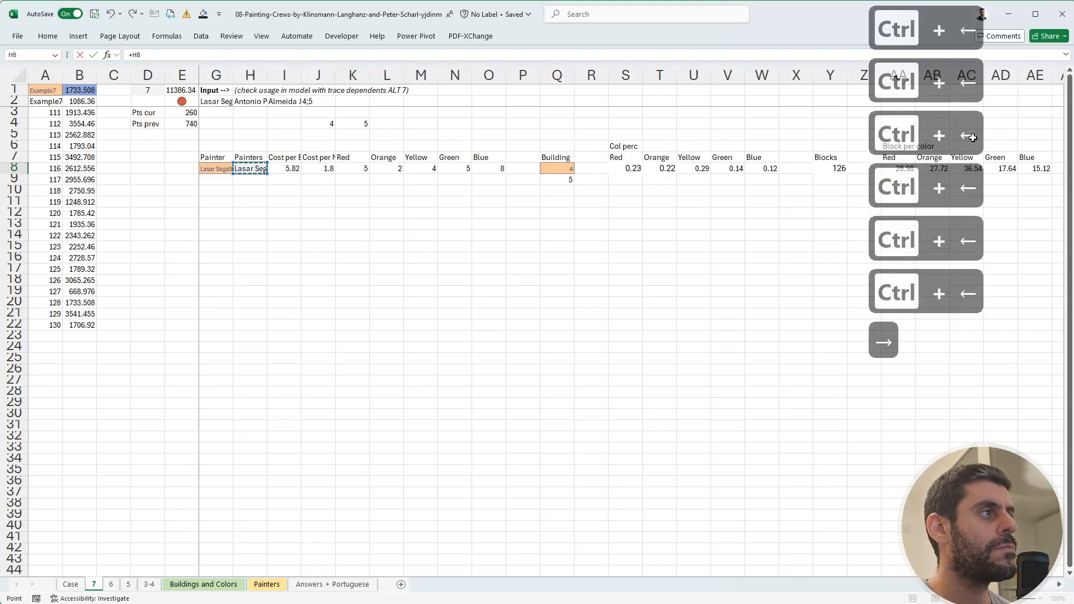
pyautogui.press('Right')
pyautogui.hotkey('ctrl', 'shift', 'Down')
pyautogui.press('Return')
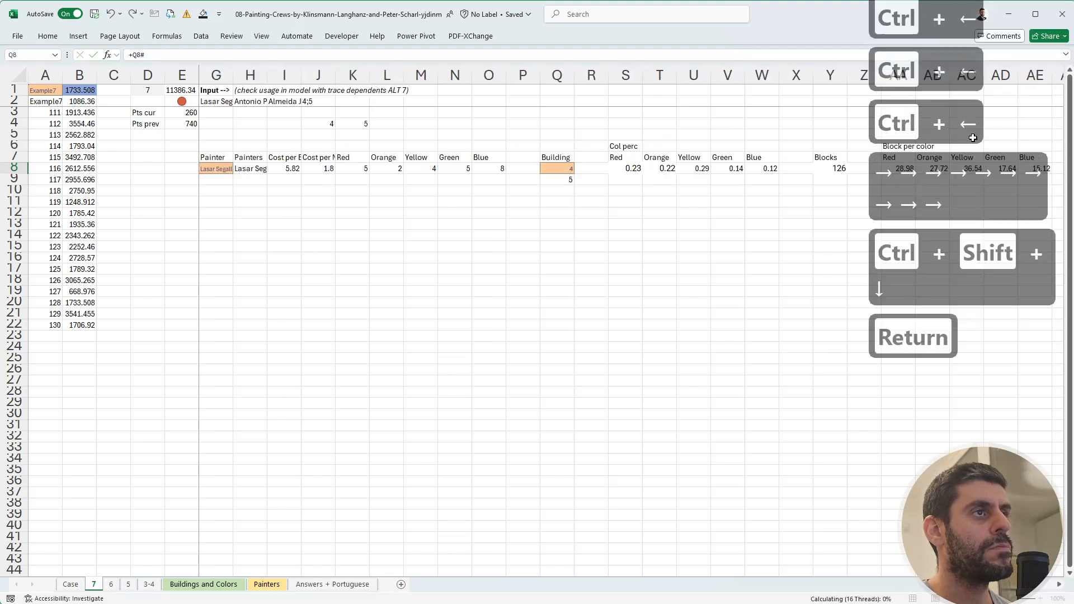
# Copy the building reference from BD8 into the Sides and top section's building cell CQ8.
pyautogui.hotkey('ctrl', 'c')
pyautogui.hotkey('ctrl', 'Right')
pyautogui.hotkey('ctrl', 'Right')
pyautogui.hotkey('ctrl', 'Right')
pyautogui.hotkey('ctrl', 'Right')
pyautogui.hotkey('ctrl', 'Right')
pyautogui.hotkey('ctrl', 'Right')
pyautogui.hotkey('ctrl', 'Right')
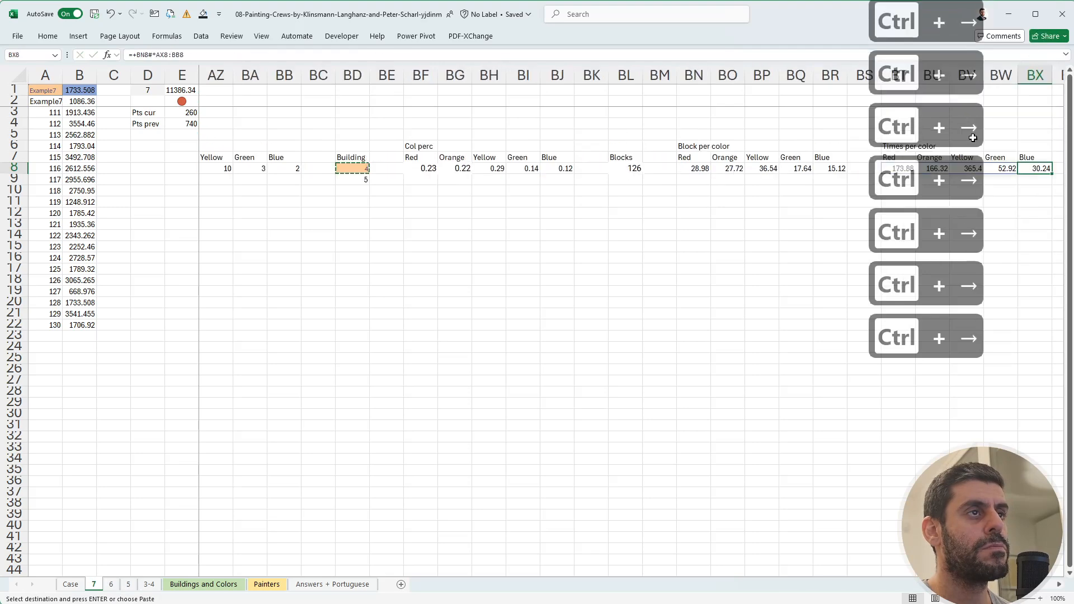
pyautogui.hotkey('ctrl', 'Right')
pyautogui.hotkey('ctrl', 'Right')
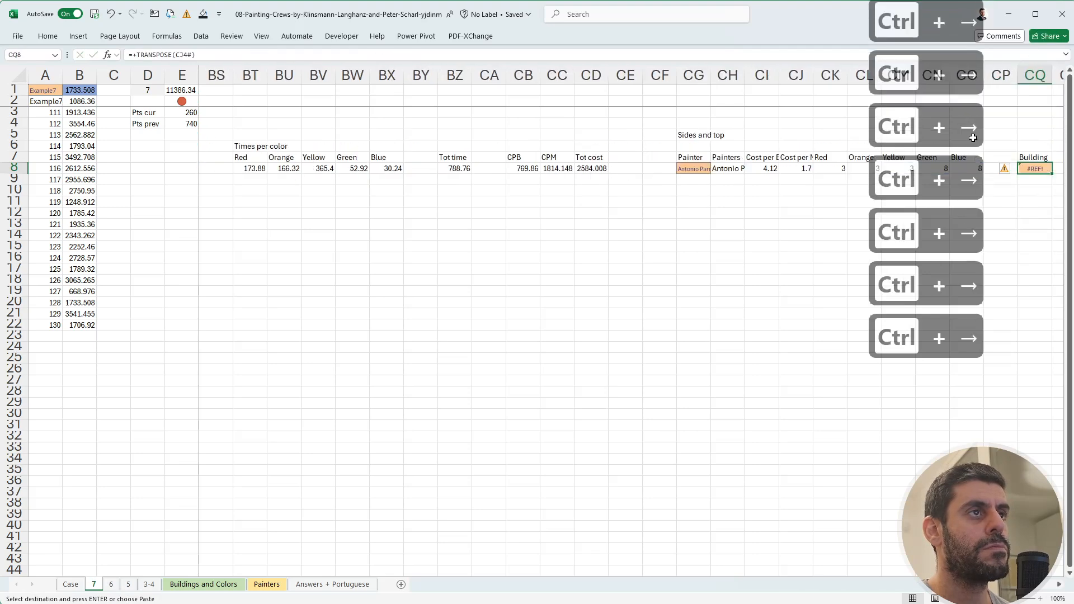
pyautogui.hotkey('ctrl', 'v')
pyautogui.press('Escape')
# Enter the formula +G8 in G9 to repeat the first section's painter for the second building.
pyautogui.hotkey('ctrl', 'Left')
pyautogui.hotkey('ctrl', 'Left')
pyautogui.hotkey('ctrl', 'Left')
pyautogui.hotkey('ctrl', 'Left')
pyautogui.hotkey('ctrl', 'Left')
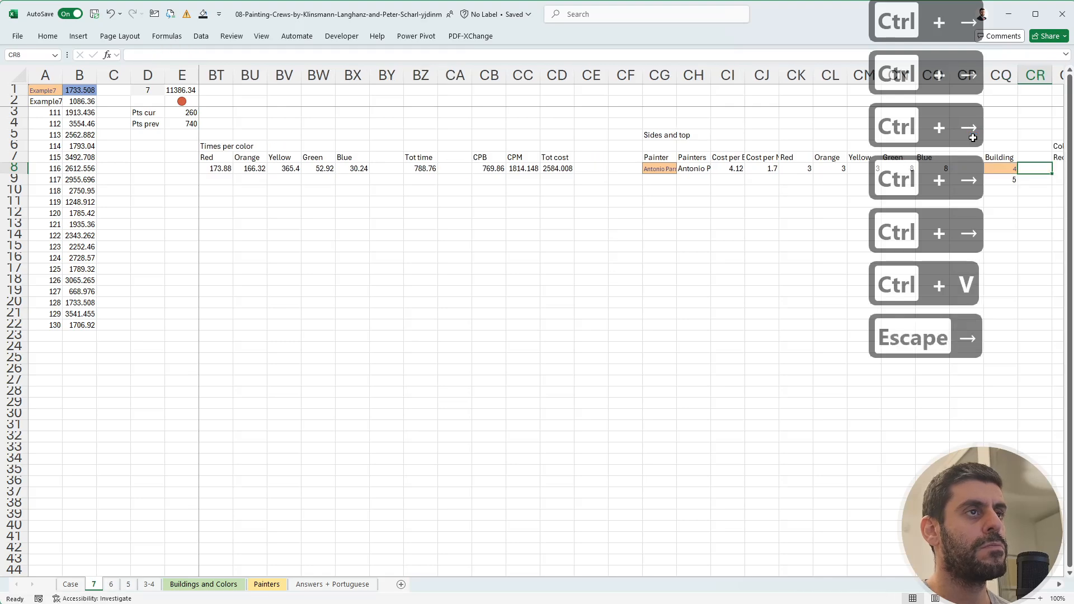
pyautogui.hotkey('ctrl', 'Left')
pyautogui.hotkey('ctrl', 'Left')
pyautogui.hotkey('ctrl', 'Left')
pyautogui.hotkey('ctrl', 'Left')
pyautogui.hotkey('ctrl', 'Left')
pyautogui.hotkey('ctrl', 'Left')
pyautogui.hotkey('ctrl', 'Left')
pyautogui.hotkey('ctrl', 'Left')
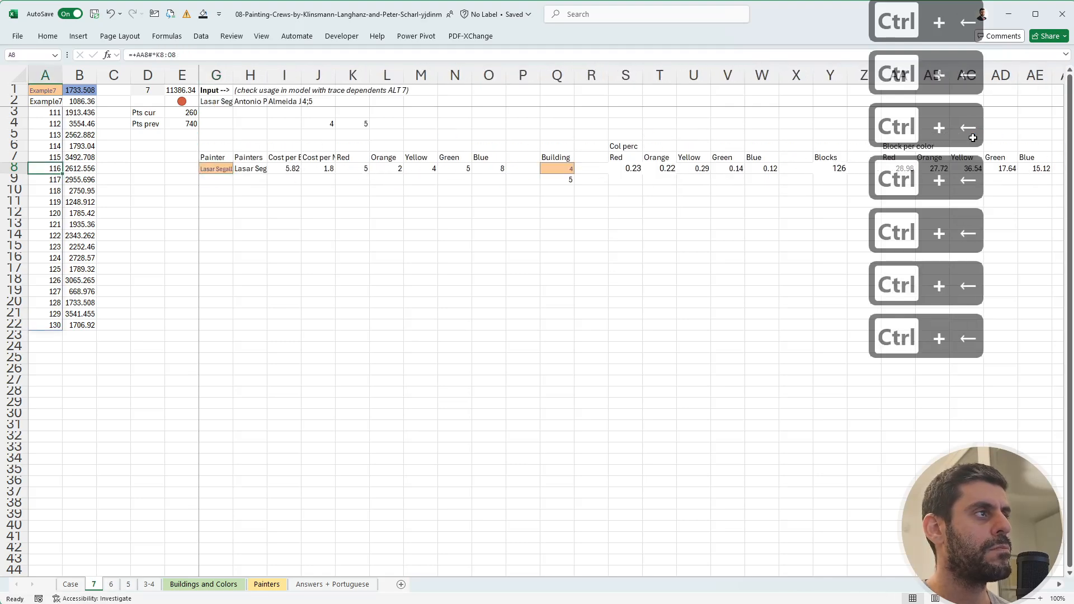
pyautogui.press('Escape')
pyautogui.press('Right')
pyautogui.press('Right')
pyautogui.press('Right')
pyautogui.press('Left')
pyautogui.press('Left')
pyautogui.press('Left')
pyautogui.press('Left')
pyautogui.press('Left')
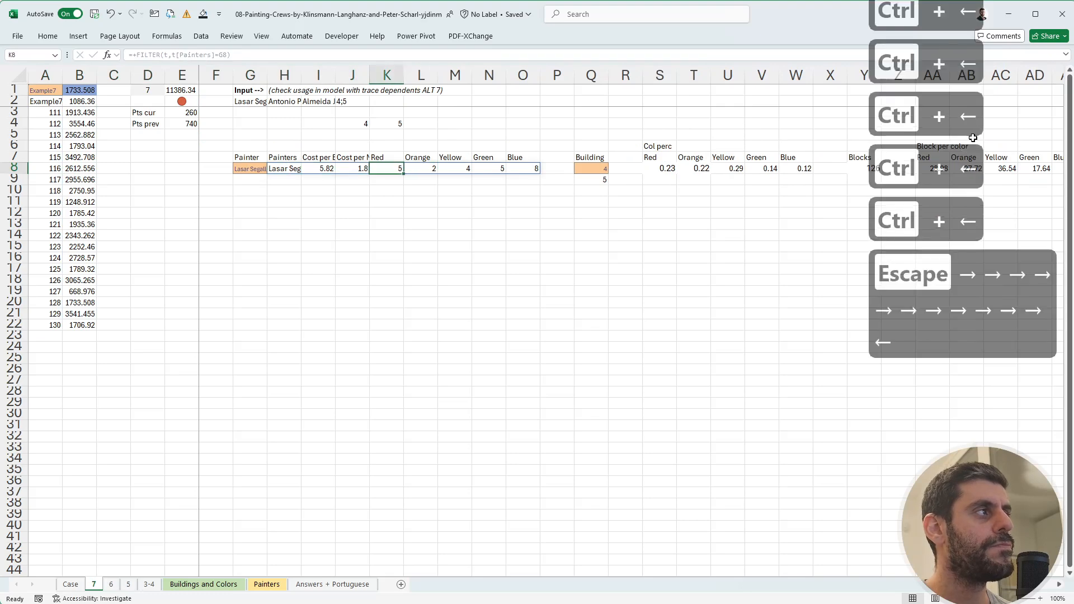
pyautogui.press('Down')
pyautogui.write('+')
pyautogui.press('Up')
pyautogui.press('Return')
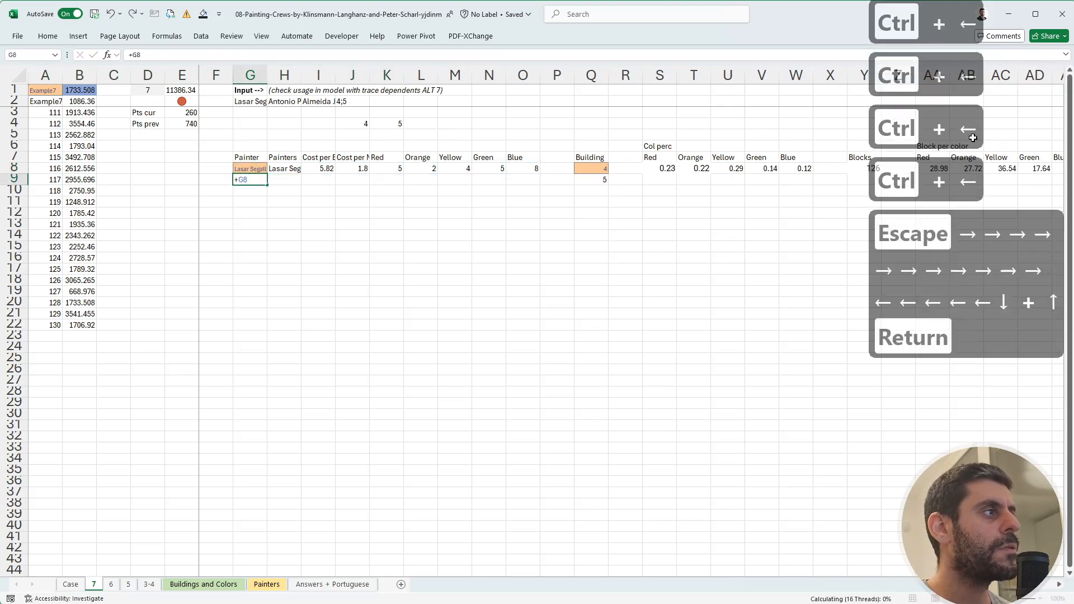
# Fill the painter FILTER formula from H8 down to H9.
pyautogui.press('Right')
pyautogui.press('Up')
pyautogui.hotkey('ctrl', 'd')
# Fill the first section's color percentage lookup from S8 down to S9 for the second building.
pyautogui.press('Right')
pyautogui.press('Right')
pyautogui.press('Right')
pyautogui.press('Right')
pyautogui.press('Right')
pyautogui.press('Right')
pyautogui.press('Right')
pyautogui.press('Right')
pyautogui.press('Right')
pyautogui.press('Right')
pyautogui.press('Right')
pyautogui.press('Right')
pyautogui.press('Right')
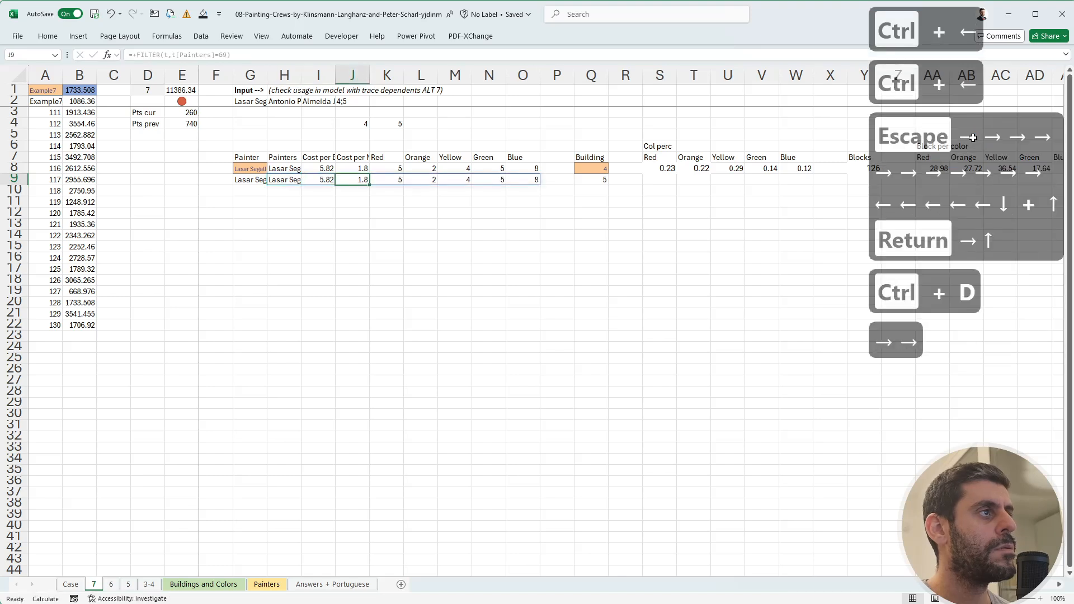
pyautogui.press('Left')
pyautogui.press('Left')
pyautogui.hotkey('ctrl', 'd')
# Fill the first section's Blocks formula from Y8 down to Y9.
pyautogui.press('Right')
pyautogui.press('Right')
pyautogui.press('Right')
pyautogui.press('Right')
pyautogui.press('Right')
pyautogui.press('Right')
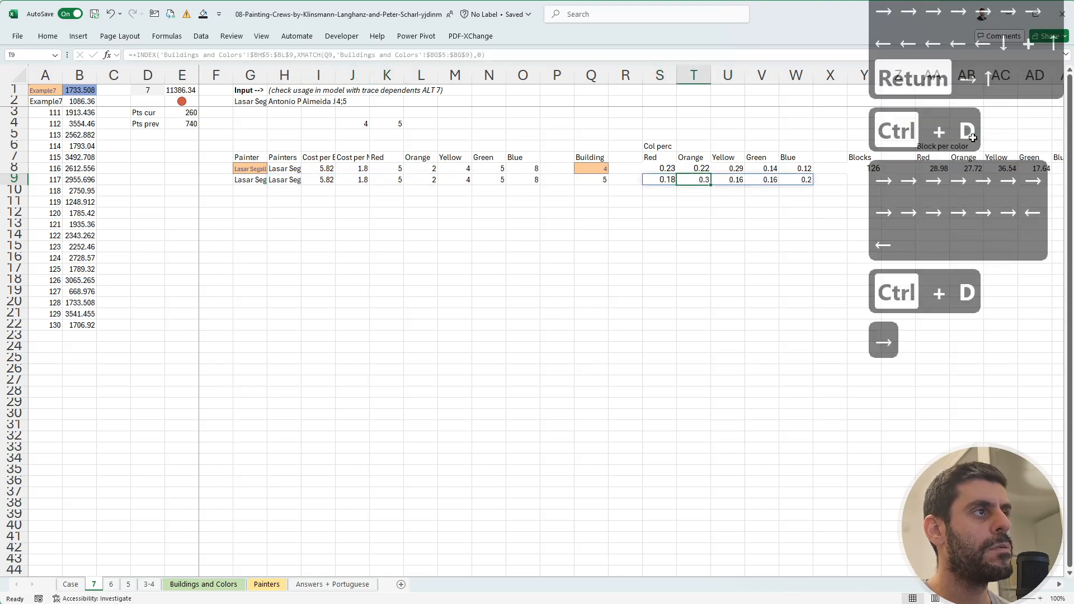
pyautogui.hotkey('ctrl', 'd')
# Fill the first section's Block per color formula from AA8 down to AA9.
pyautogui.press('Right')
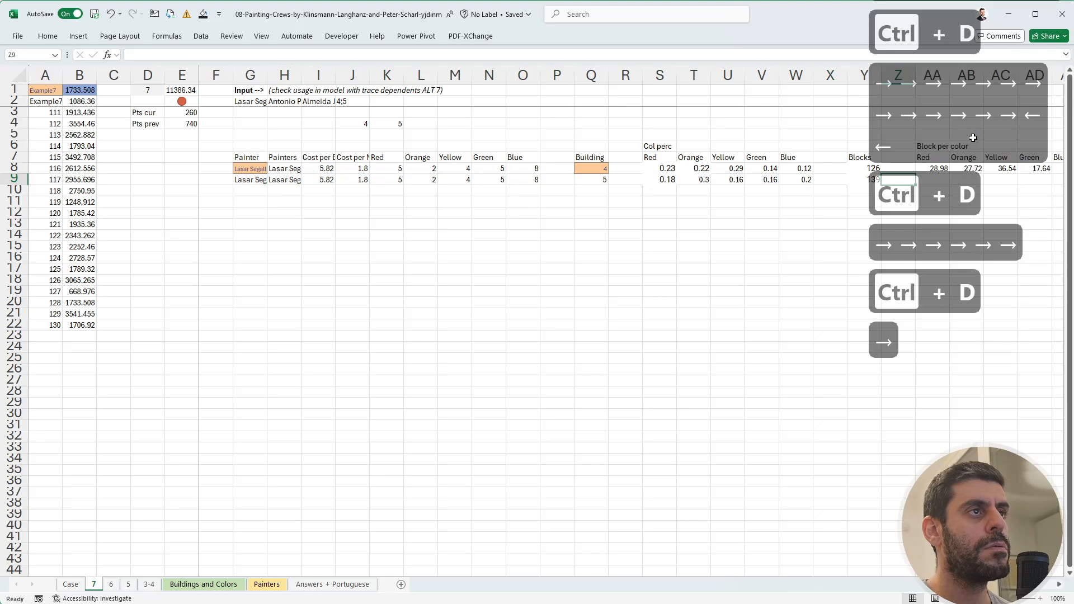
pyautogui.press('Right')
pyautogui.press('Left')
pyautogui.press('Left')
pyautogui.press('Right')
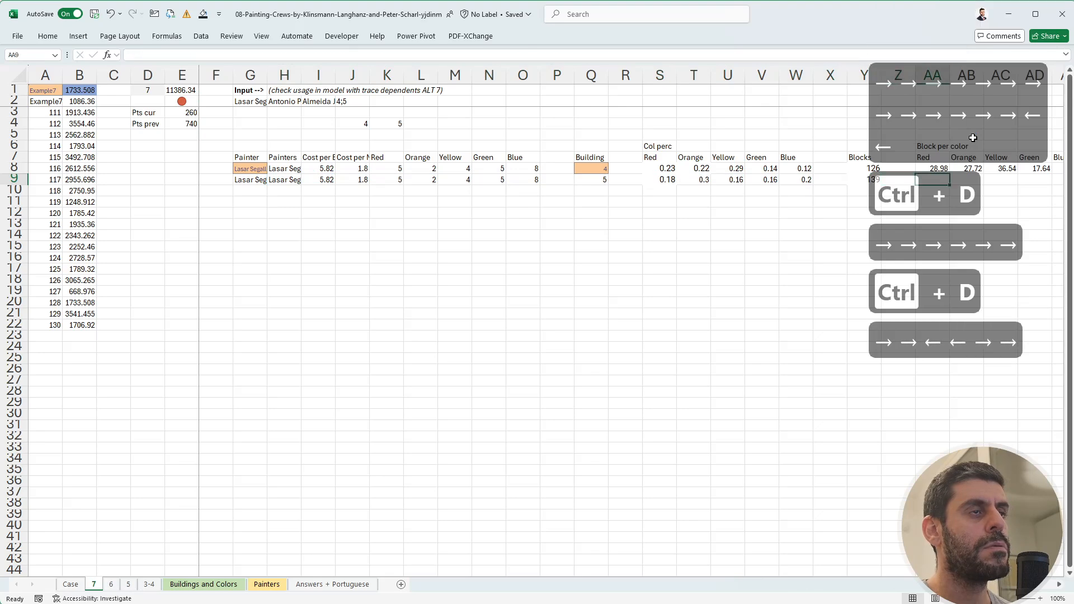
pyautogui.press('Right')
pyautogui.hotkey('ctrl', 'd')
# Fill the first section's Times per color formula from AG8 down to AG9.
pyautogui.press('Right')
pyautogui.press('Right')
pyautogui.press('Right')
pyautogui.press('Right')
pyautogui.press('Right')
pyautogui.press('Right')
pyautogui.press('Right')
pyautogui.press('Right')
pyautogui.press('Right')
pyautogui.press('Right')
pyautogui.press('Right')
pyautogui.press('Right')
pyautogui.press('Right')
pyautogui.press('Right')
pyautogui.press('Right')
pyautogui.press('Right')
pyautogui.press('Right')
pyautogui.press('Right')
pyautogui.press('Right')
pyautogui.press('Right')
pyautogui.press('Left')
pyautogui.press('Left')
pyautogui.press('Left')
pyautogui.press('Left')
pyautogui.press('Left')
pyautogui.press('Left')
pyautogui.press('Left')
pyautogui.press('Left')
pyautogui.press('Left')
pyautogui.press('Left')
pyautogui.press('Left')
pyautogui.press('Left')
pyautogui.press('Left')
pyautogui.press('Left')
pyautogui.press('Left')
pyautogui.press('Left')
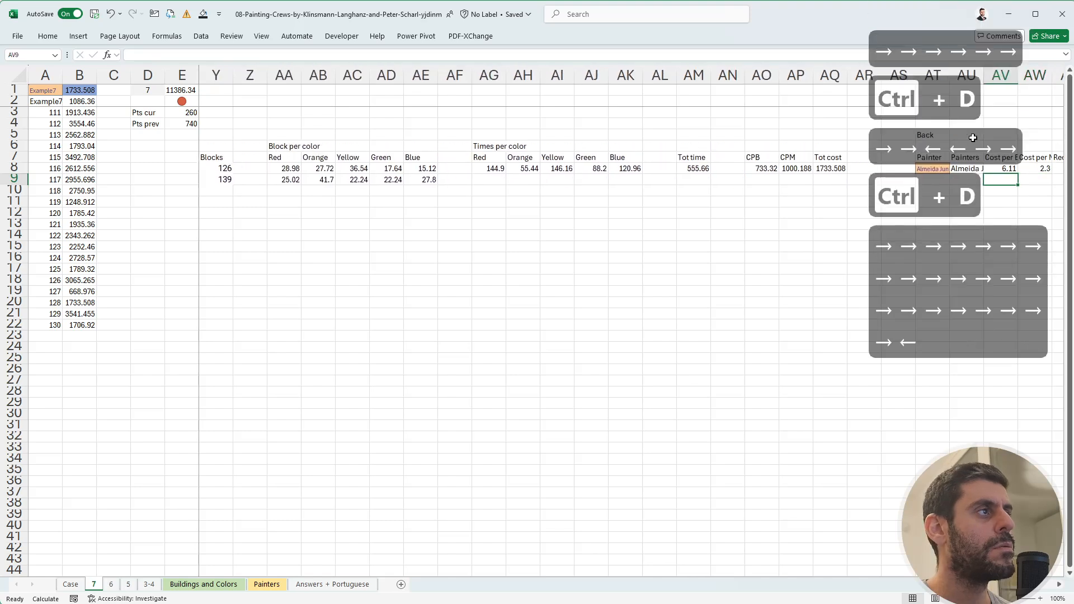
pyautogui.press('Right')
pyautogui.press('Left')
pyautogui.hotkey('ctrl', 'd')
# Fill the first section's Tot time formula from AM8 down to AM9.
pyautogui.press('Right')
pyautogui.press('Right')
pyautogui.press('Right')
pyautogui.press('Right')
pyautogui.press('Right')
pyautogui.press('Right')
pyautogui.press('Right')
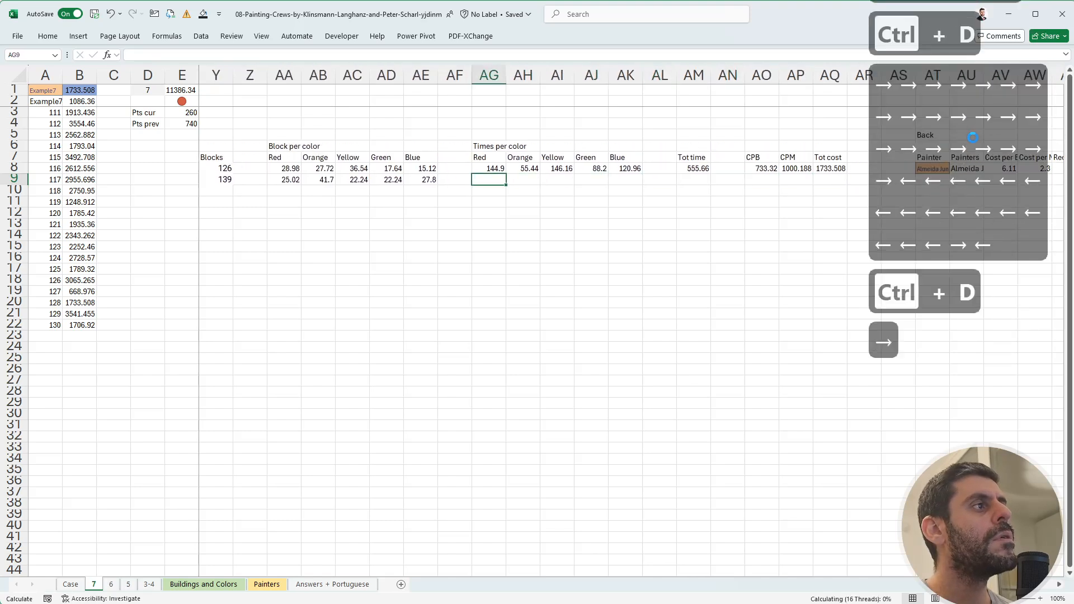
pyautogui.press('Left')
pyautogui.hotkey('ctrl', 'd')
# Fill the first section's CPB formula from AO8 down to AO9.
pyautogui.press('Right')
pyautogui.press('Right')
pyautogui.hotkey('ctrl', 'd')
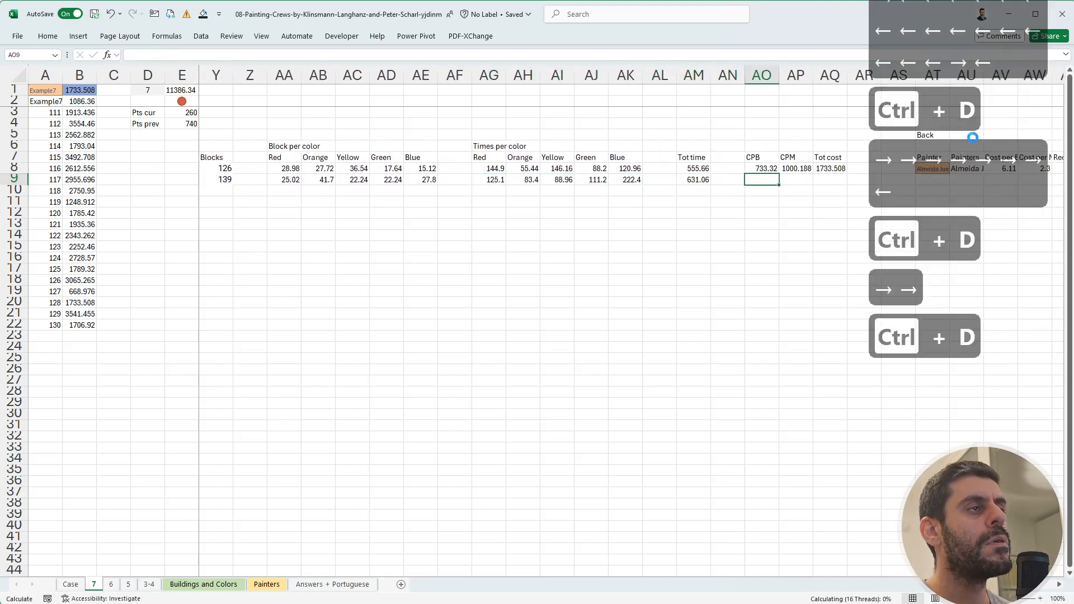
# Fill the first section's CPM and Tot cost formulas from AP8 and AQ8 down to row 9.
pyautogui.press('Right')
pyautogui.press('Right')
pyautogui.press('Right')
pyautogui.press('Left')
pyautogui.press('Left')
pyautogui.hotkey('ctrl', 'd')
pyautogui.press('Right')
pyautogui.hotkey('ctrl', 'd')
# Link the Back section's second Painter cell AT9 to the painter selected in AT8.
pyautogui.press('Right')
pyautogui.press('Right')
pyautogui.press('Right')
pyautogui.press('Right')
pyautogui.press('Right')
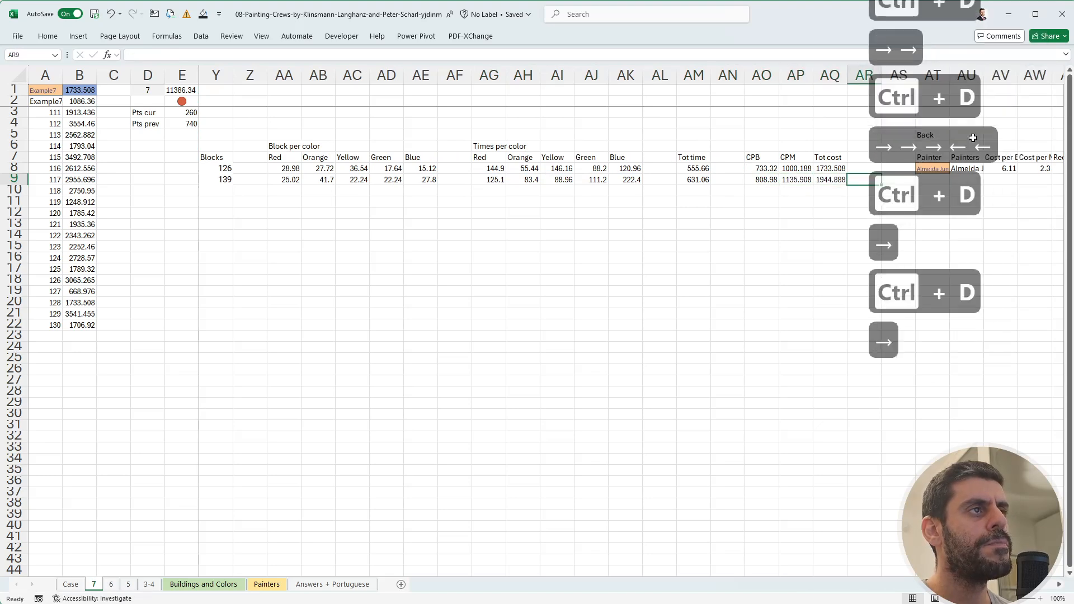
pyautogui.press('Right')
pyautogui.press('Right')
pyautogui.press('Right')
pyautogui.press('Right')
pyautogui.press('Right')
pyautogui.press('Right')
pyautogui.press('Right')
pyautogui.press('Right')
pyautogui.press('Right')
pyautogui.press('Right')
pyautogui.press('Right')
pyautogui.press('Right')
pyautogui.press('Right')
pyautogui.press('Right')
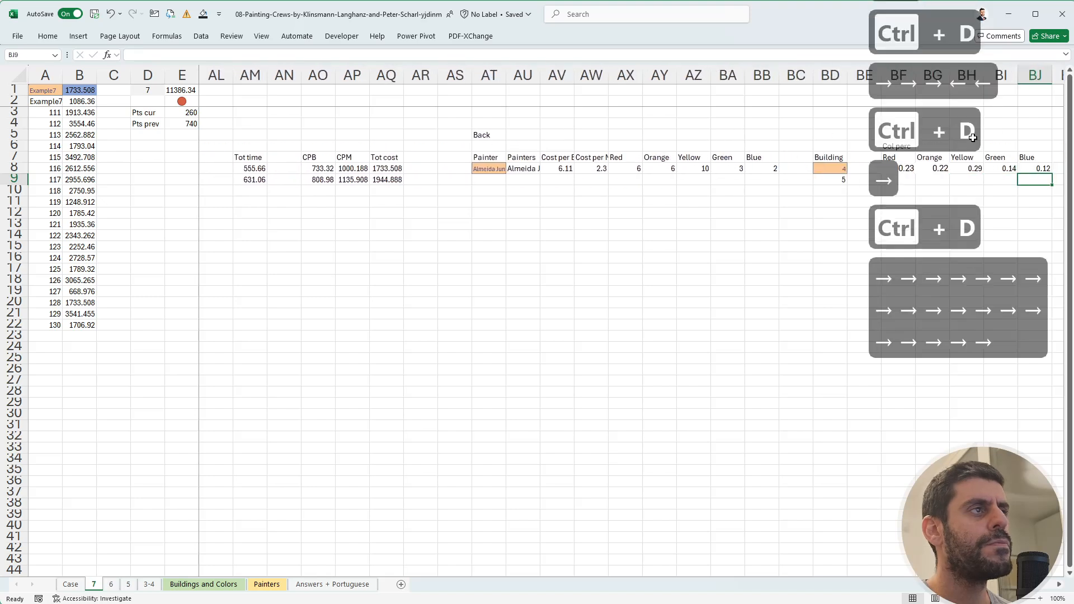
pyautogui.press('Left')
pyautogui.press('Left')
pyautogui.press('Left')
pyautogui.press('Left')
pyautogui.press('Left')
pyautogui.press('Left')
pyautogui.press('Left')
pyautogui.press('Left')
pyautogui.press('Left')
pyautogui.press('Left')
pyautogui.press('Left')
pyautogui.press('Left')
pyautogui.press('Left')
pyautogui.press('Left')
pyautogui.press('Left')
pyautogui.press('Left')
pyautogui.write('+')
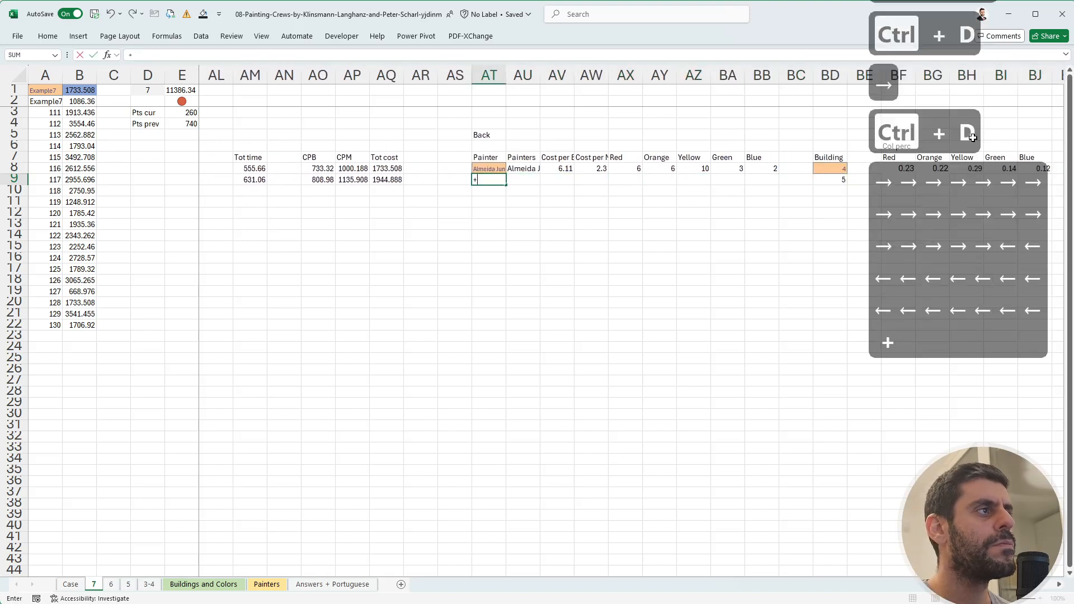
pyautogui.press('Up')
pyautogui.press('Return')
# Fill the Back section's painter lookup formula from AU8 down to AU9.
pyautogui.press('Right')
pyautogui.press('Up')
pyautogui.hotkey('ctrl', 'd')
# Fill the Back section's Col perc formula from BF8 down to BF9.
pyautogui.press('Right')
pyautogui.press('Right')
pyautogui.press('Right')
pyautogui.press('Right')
pyautogui.press('Right')
pyautogui.press('Right')
pyautogui.press('Right')
pyautogui.press('Right')
pyautogui.press('Right')
pyautogui.press('Right')
pyautogui.press('Right')
pyautogui.press('Right')
pyautogui.press('Right')
pyautogui.press('Right')
pyautogui.press('Right')
pyautogui.press('Right')
pyautogui.press('Right')
pyautogui.press('Right')
pyautogui.press('Right')
pyautogui.press('Right')
pyautogui.press('Right')
pyautogui.press('Right')
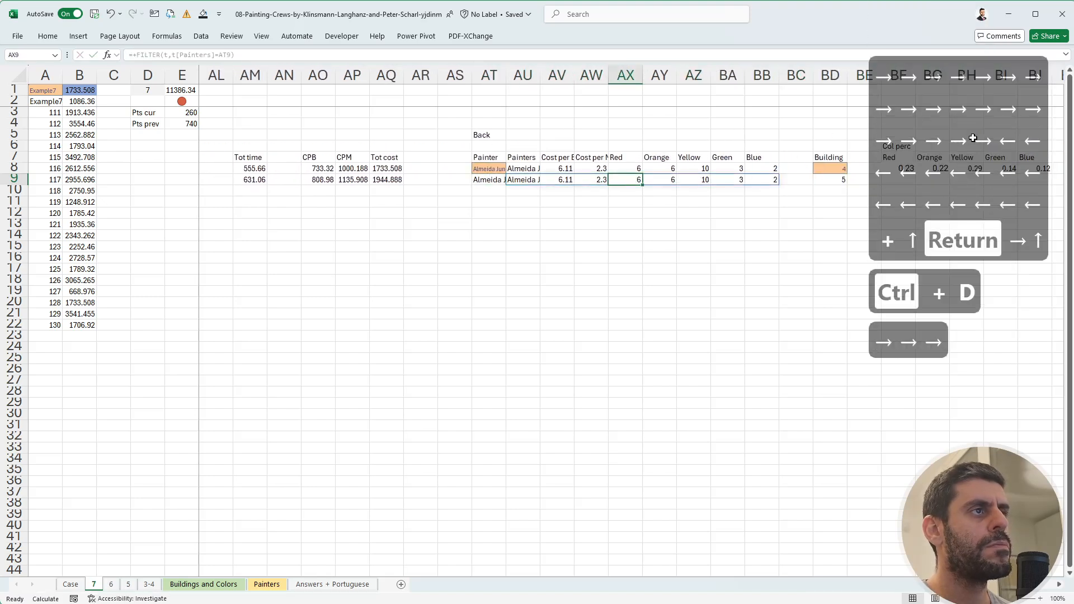
pyautogui.press('Left')
pyautogui.press('Left')
pyautogui.press('Left')
pyautogui.press('Left')
pyautogui.press('Left')
pyautogui.press('Left')
pyautogui.press('Left')
pyautogui.press('Left')
pyautogui.press('Left')
pyautogui.press('Left')
pyautogui.press('Left')
pyautogui.press('Left')
pyautogui.press('Left')
pyautogui.press('Left')
pyautogui.press('Left')
pyautogui.press('Left')
pyautogui.press('Left')
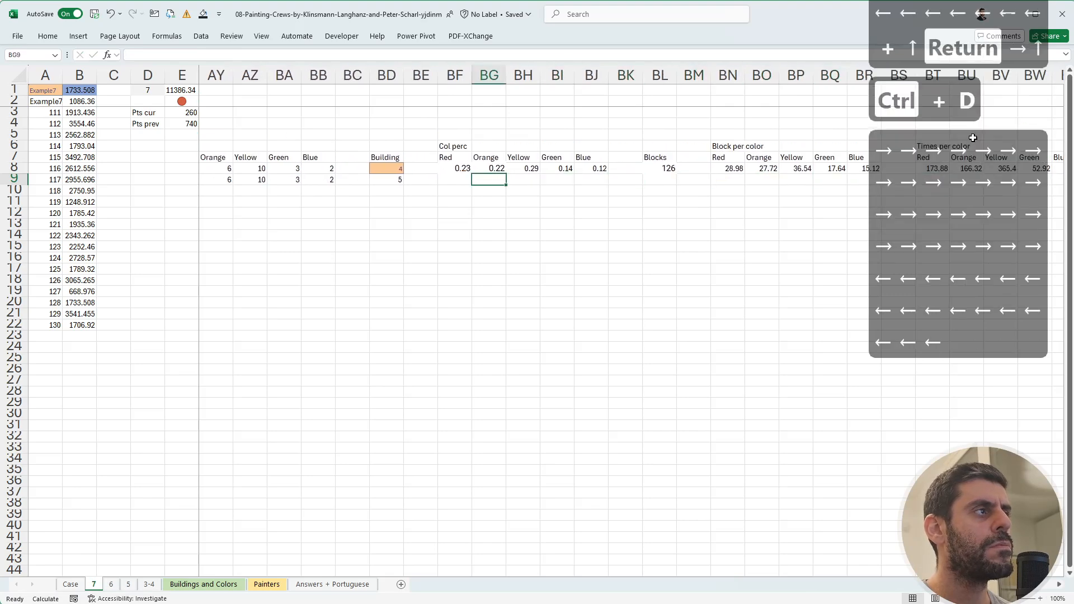
pyautogui.hotkey('ctrl', 'd')
# Fill the Back section's Blocks formula from BL8 down to BL9.
pyautogui.press('Right')
pyautogui.press('Right')
pyautogui.press('Right')
pyautogui.press('Right')
pyautogui.press('Right')
pyautogui.press('Right')
pyautogui.press('Right')
pyautogui.press('Left')
pyautogui.hotkey('ctrl', 'd')
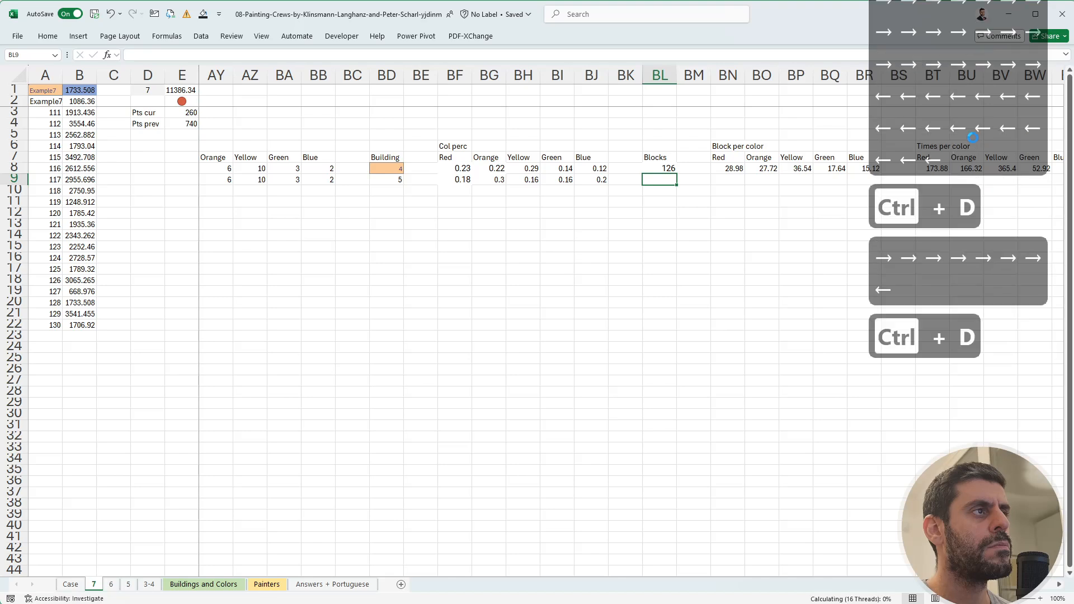
# Fill the Back section's Block per color formula from BN8 down to BN9.
pyautogui.press('Right')
pyautogui.press('Right')
pyautogui.hotkey('ctrl', 'd')
# Fill the Back section's Times per color formula from BT8 down to BT9.
pyautogui.press('Right')
pyautogui.press('Right')
pyautogui.press('Right')
pyautogui.press('Right')
pyautogui.press('Right')
pyautogui.press('Right')
pyautogui.press('Right')
pyautogui.press('Right')
pyautogui.press('Right')
pyautogui.press('Right')
pyautogui.press('Right')
pyautogui.press('Right')
pyautogui.press('Right')
pyautogui.press('Right')
pyautogui.press('Right')
pyautogui.press('Right')
pyautogui.press('Right')
pyautogui.press('Right')
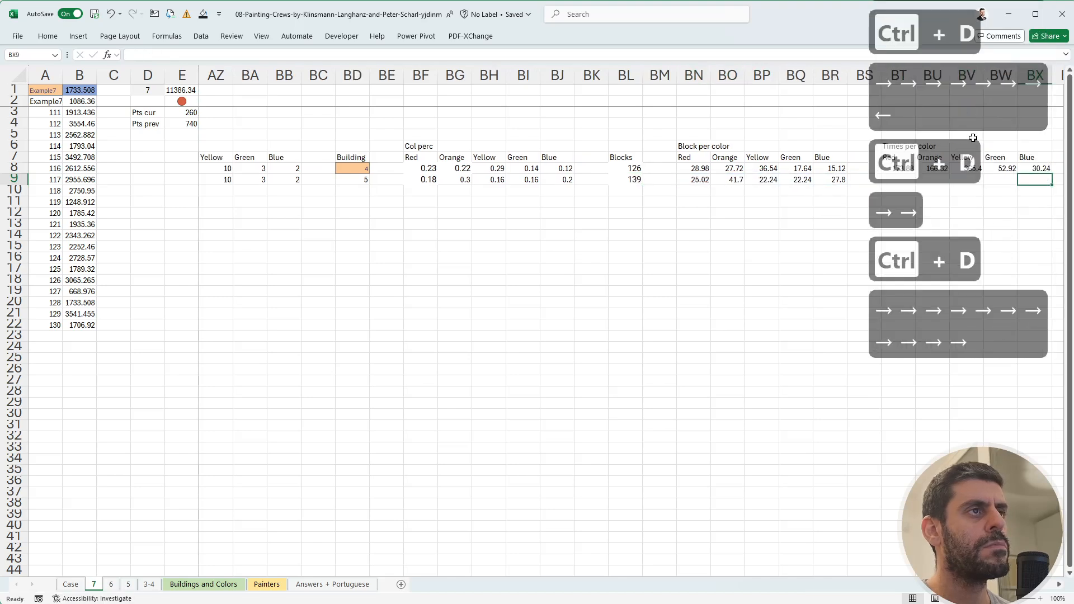
pyautogui.press('Left')
pyautogui.press('Left')
pyautogui.press('Left')
pyautogui.press('Left')
pyautogui.press('Left')
pyautogui.press('Left')
pyautogui.press('Left')
pyautogui.press('Left')
pyautogui.press('Left')
pyautogui.press('Left')
pyautogui.press('Left')
pyautogui.press('Left')
pyautogui.press('Left')
pyautogui.press('Right')
pyautogui.hotkey('ctrl', 'd')
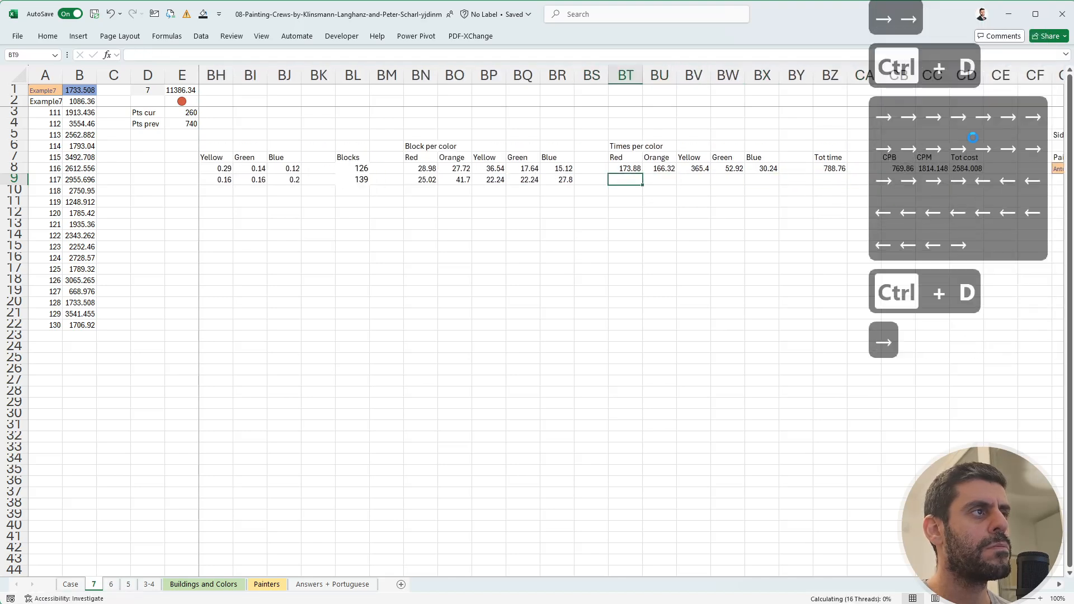
# Fill the Back section's Tot time formula from BZ8 down to BZ9.
pyautogui.press('Right')
pyautogui.press('Right')
pyautogui.press('Right')
pyautogui.press('Right')
pyautogui.press('Right')
pyautogui.press('Right')
pyautogui.hotkey('ctrl', 'd')
# Fill the Back section's CPM formula from CC8 down to CC9.
pyautogui.press('Right')
pyautogui.press('Right')
pyautogui.press('Right')
pyautogui.hotkey('ctrl', 'd')
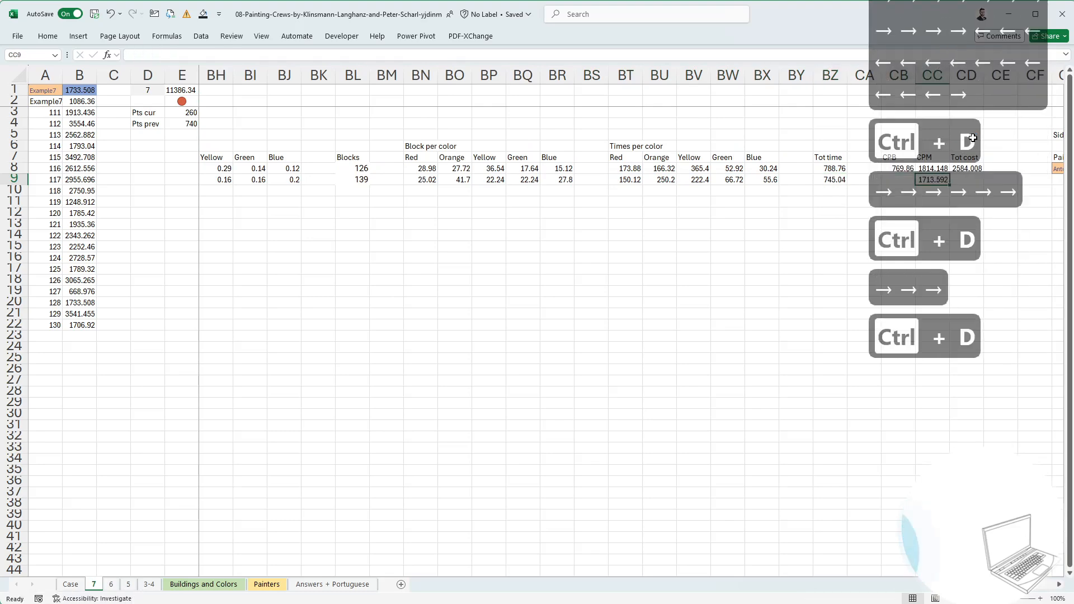
# Fill the Back section's CPB and Tot cost formulas from row 8 down to CB9 and CD9.
pyautogui.press('Left')
pyautogui.hotkey('ctrl', 'd')
pyautogui.press('Right')
pyautogui.press('Right')
pyautogui.hotkey('ctrl', 'd')
# In the Sides and top section, make CG9 reference the painter in CG8 and fill the Painters formula from CH8 down to CH9.
pyautogui.press('Right')
pyautogui.press('Right')
pyautogui.press('Right')
pyautogui.press('Right')
pyautogui.press('Right')
pyautogui.press('Right')
pyautogui.press('Right')
pyautogui.press('Right')
pyautogui.press('Right')
pyautogui.press('Right')
pyautogui.press('Right')
pyautogui.press('Right')
pyautogui.press('Right')
pyautogui.press('Right')
pyautogui.press('Right')
pyautogui.press('Right')
pyautogui.press('Right')
pyautogui.press('Right')
pyautogui.press('Right')
pyautogui.press('Right')
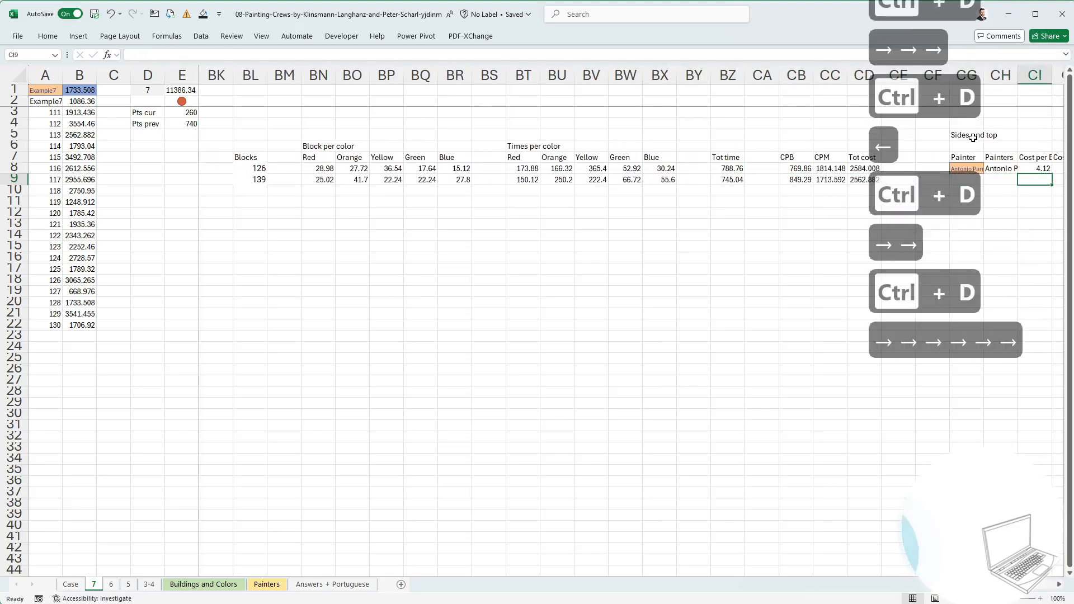
pyautogui.press('Left')
pyautogui.press('Left')
pyautogui.press('Left')
pyautogui.press('Left')
pyautogui.press('Left')
pyautogui.press('Left')
pyautogui.press('Left')
pyautogui.press('Left')
pyautogui.press('Left')
pyautogui.press('Left')
pyautogui.press('Left')
pyautogui.press('Left')
pyautogui.press('Left')
pyautogui.press('Left')
pyautogui.press('Left')
pyautogui.press('Left')
pyautogui.press('Left')
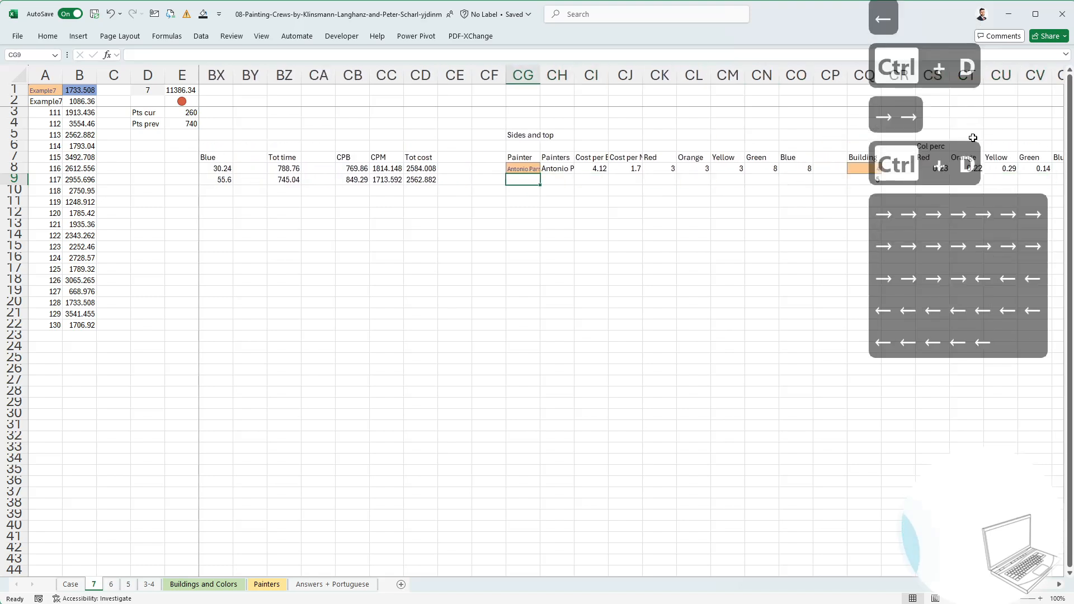
pyautogui.write('+')
pyautogui.press('Up')
pyautogui.press('Return')
pyautogui.press('Right')
pyautogui.press('Up')
pyautogui.hotkey('ctrl', 'd')
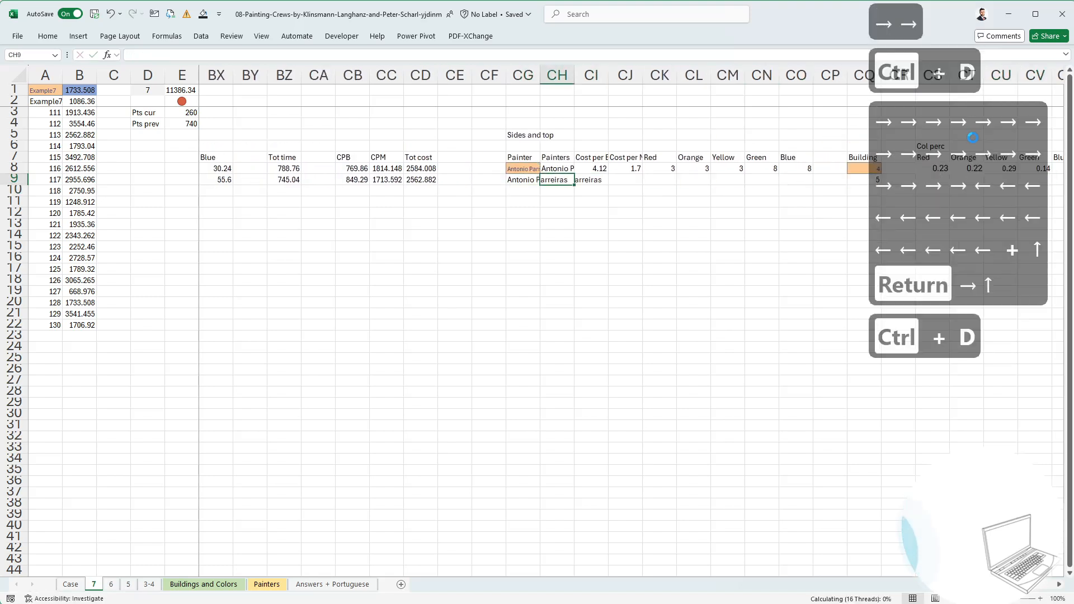
# Fill the Sides and top section's Col perc formula from CS8 down to CS9.
pyautogui.press('Right')
pyautogui.press('Right')
pyautogui.press('Right')
pyautogui.press('Right')
pyautogui.press('Right')
pyautogui.press('Right')
pyautogui.press('Right')
pyautogui.press('Right')
pyautogui.press('Right')
pyautogui.press('Right')
pyautogui.press('Right')
pyautogui.press('Right')
pyautogui.press('Right')
pyautogui.press('Right')
pyautogui.press('Right')
pyautogui.press('Right')
pyautogui.press('Right')
pyautogui.press('Right')
pyautogui.press('Right')
pyautogui.press('Right')
pyautogui.press('Right')
pyautogui.press('Right')
pyautogui.press('Right')
pyautogui.press('Right')
pyautogui.press('Right')
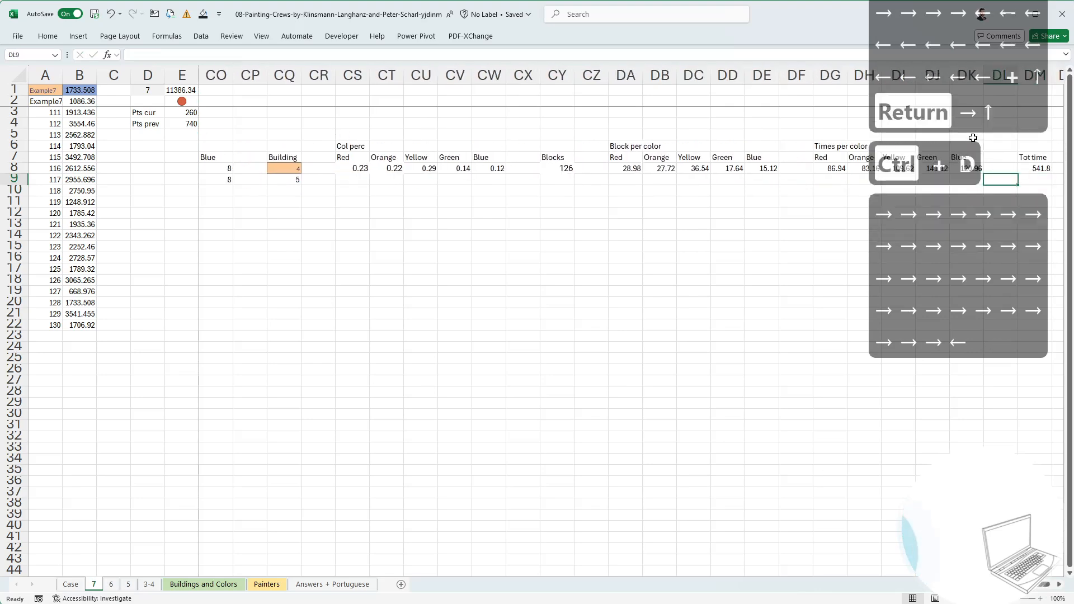
pyautogui.press('Left')
pyautogui.press('Left')
pyautogui.press('Left')
pyautogui.press('Left')
pyautogui.press('Left')
pyautogui.press('Left')
pyautogui.press('Left')
pyautogui.press('Left')
pyautogui.press('Left')
pyautogui.press('Left')
pyautogui.press('Left')
pyautogui.press('Left')
pyautogui.press('Left')
pyautogui.press('Left')
pyautogui.press('Left')
pyautogui.press('Left')
pyautogui.press('Left')
pyautogui.press('Left')
pyautogui.hotkey('ctrl', 'd')
# Fill the Sides and top section's Blocks and Block per color formulas from row 8 down to CY9 and DA9.
pyautogui.press('Right')
pyautogui.press('Right')
pyautogui.press('Right')
pyautogui.press('Right')
pyautogui.press('Right')
pyautogui.press('Right')
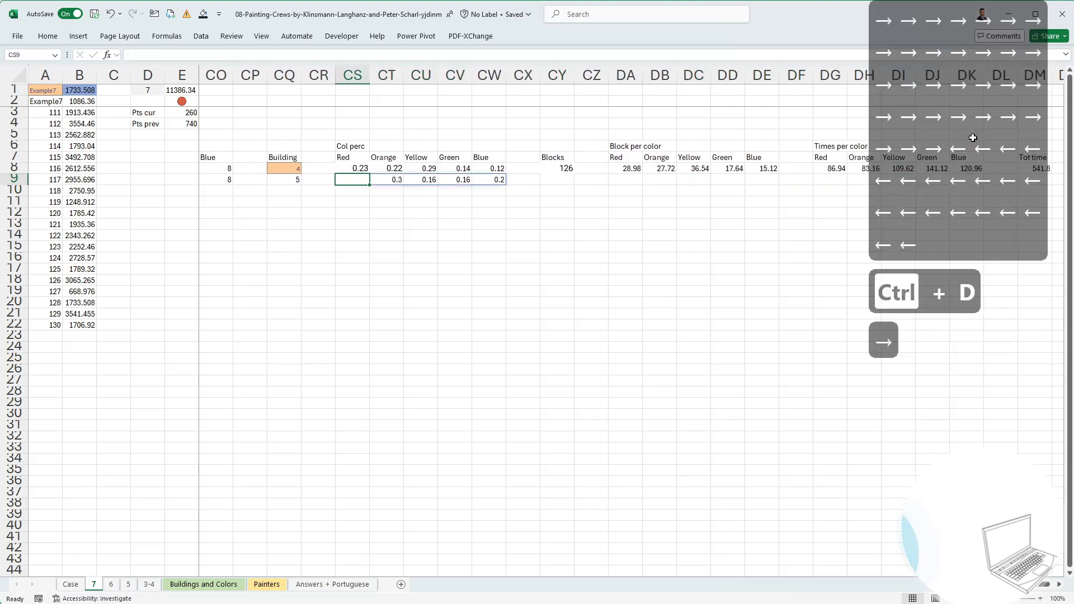
pyautogui.hotkey('ctrl', 'd')
pyautogui.press('Right')
pyautogui.press('Right')
pyautogui.hotkey('ctrl', 'd')
# Fill the Sides and top section's Times per color and Tot time formulas from row 8 down to DG9 and DM9.
pyautogui.press('Right')
pyautogui.press('Right')
pyautogui.press('Right')
pyautogui.press('Right')
pyautogui.press('Right')
pyautogui.press('Right')
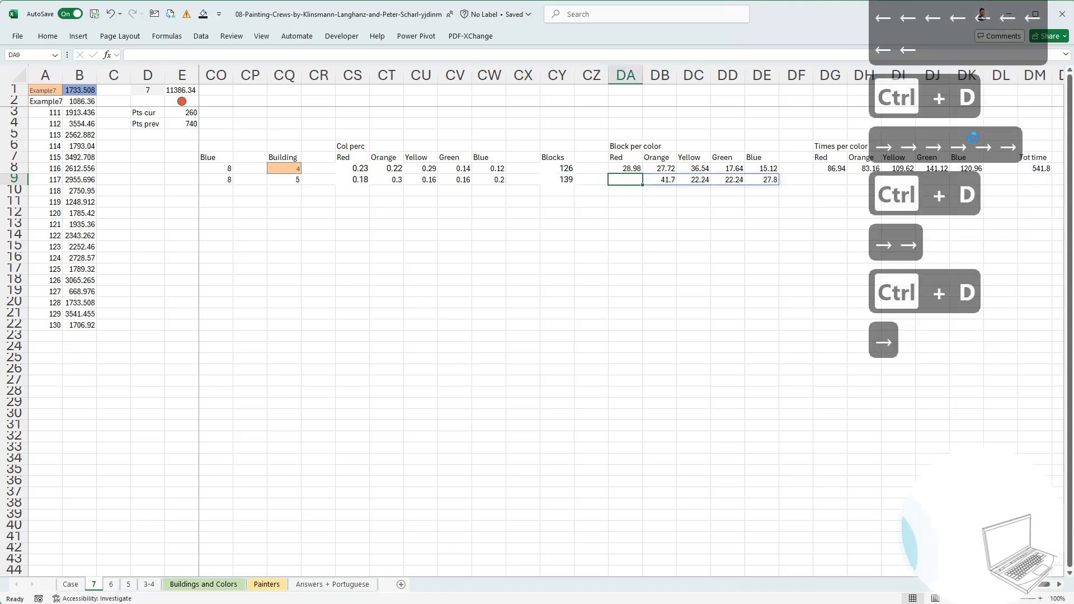
pyautogui.hotkey('ctrl', 'd')
pyautogui.press('Right')
pyautogui.press('Right')
pyautogui.press('Right')
pyautogui.press('Right')
pyautogui.press('Right')
pyautogui.press('Right')
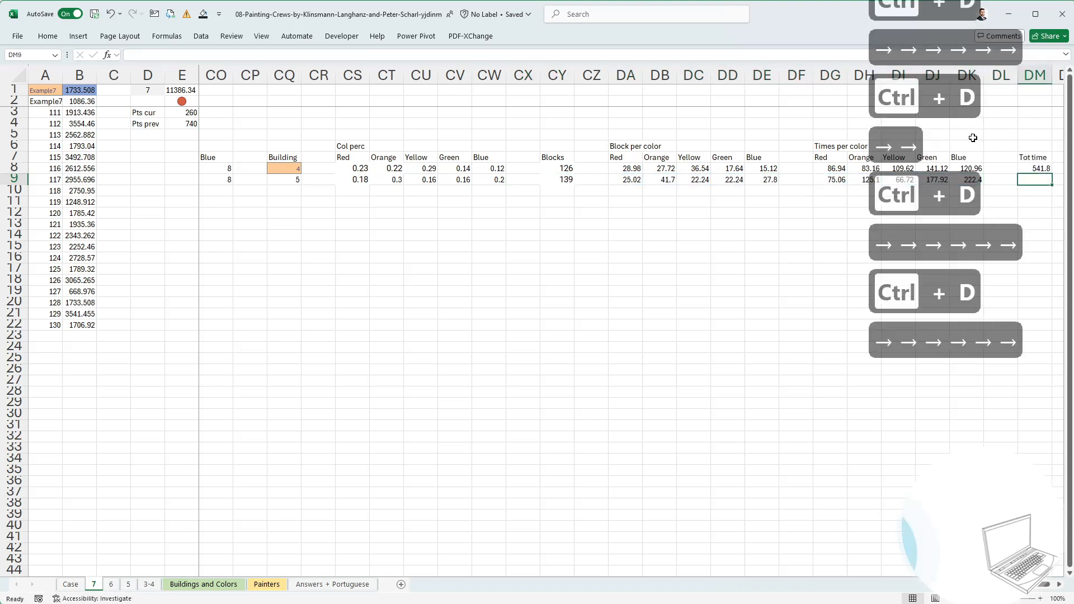
pyautogui.hotkey('ctrl', 'd')
# Fill the Sides and top section's CPB, CPM and Tot cost formulas from row 8 down to DO9:DQ9.
pyautogui.press('Right')
pyautogui.press('Right')
pyautogui.press('Right')
pyautogui.press('Right')
pyautogui.press('Right')
pyautogui.press('Left')
pyautogui.press('Left')
pyautogui.press('Left')
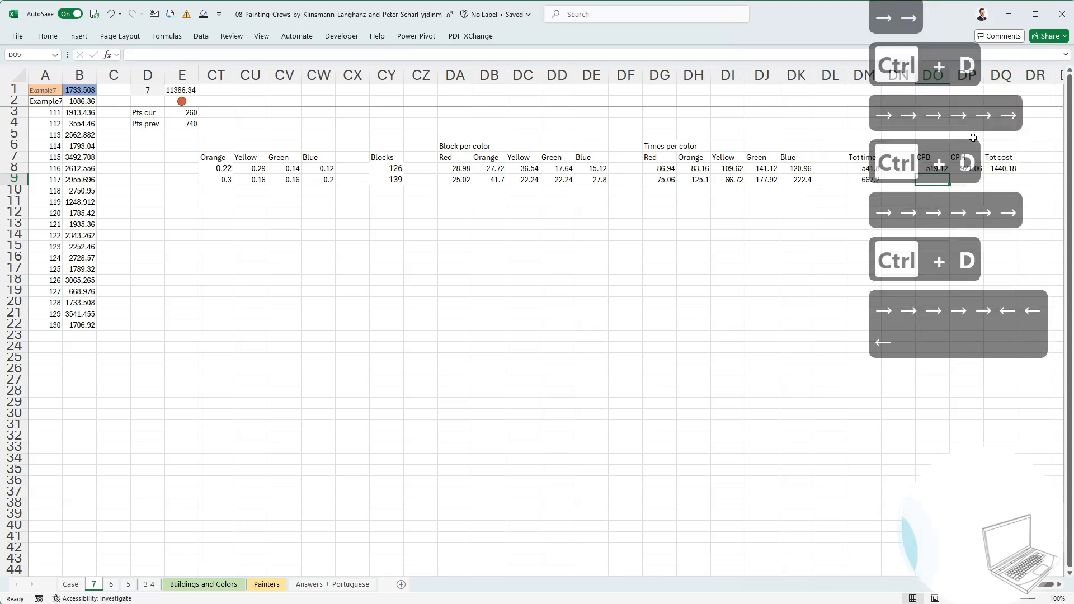
pyautogui.hotkey('shift', 'Right')
pyautogui.hotkey('shift', 'Right')
pyautogui.hotkey('ctrl', 'd')
# Return to the start of sheet 7 and review the Level 7 task description on the Case sheet.
pyautogui.press('Right')
pyautogui.press('Right')
pyautogui.press('Right')
pyautogui.press('Right')
pyautogui.hotkey('ctrl', 'Left')
pyautogui.hotkey('ctrl', 'Left')
pyautogui.hotkey('ctrl', 'Left')
pyautogui.hotkey('ctrl', 'Left')
pyautogui.hotkey('ctrl', 'Left')
pyautogui.hotkey('ctrl', 'Left')
pyautogui.hotkey('ctrl', 'Left')
pyautogui.hotkey('ctrl', 'Left')
pyautogui.hotkey('ctrl', 'Left')
pyautogui.hotkey('ctrl', 'Left')
pyautogui.hotkey('ctrl', 'Left')
pyautogui.hotkey('ctrl', 'Left')
pyautogui.hotkey('ctrl', 'Left')
pyautogui.hotkey('ctrl', 'Left')
pyautogui.hotkey('ctrl', 'Left')
pyautogui.hotkey('ctrl', 'Left')
pyautogui.hotkey('ctrl', 'Left')
pyautogui.hotkey('ctrl', 'Left')
pyautogui.hotkey('ctrl', 'Left')
pyautogui.hotkey('ctrl', 'Left')
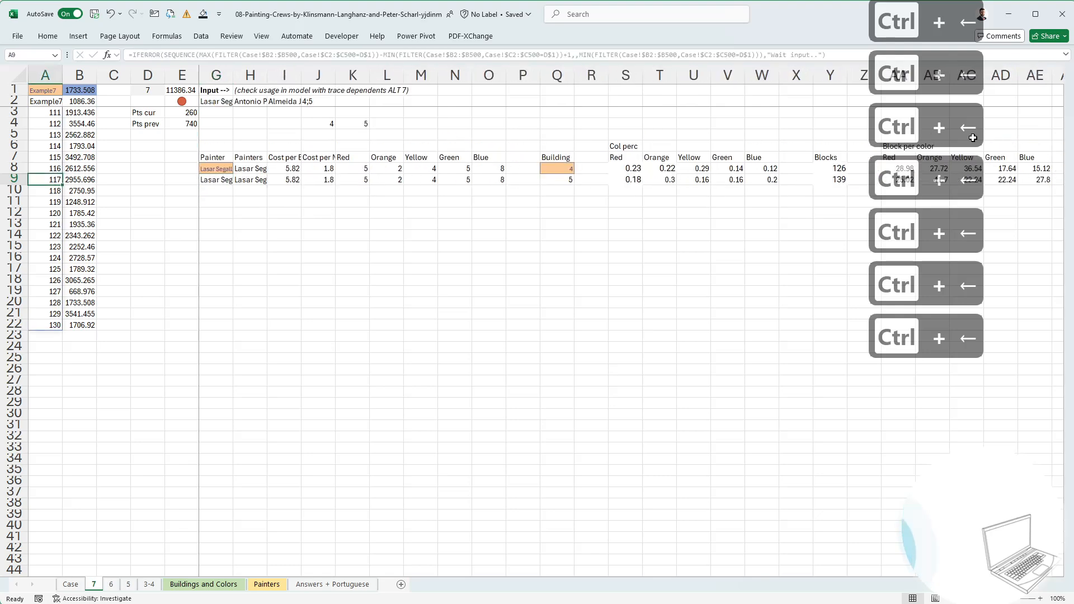
pyautogui.hotkey('ctrl', 'pageup')
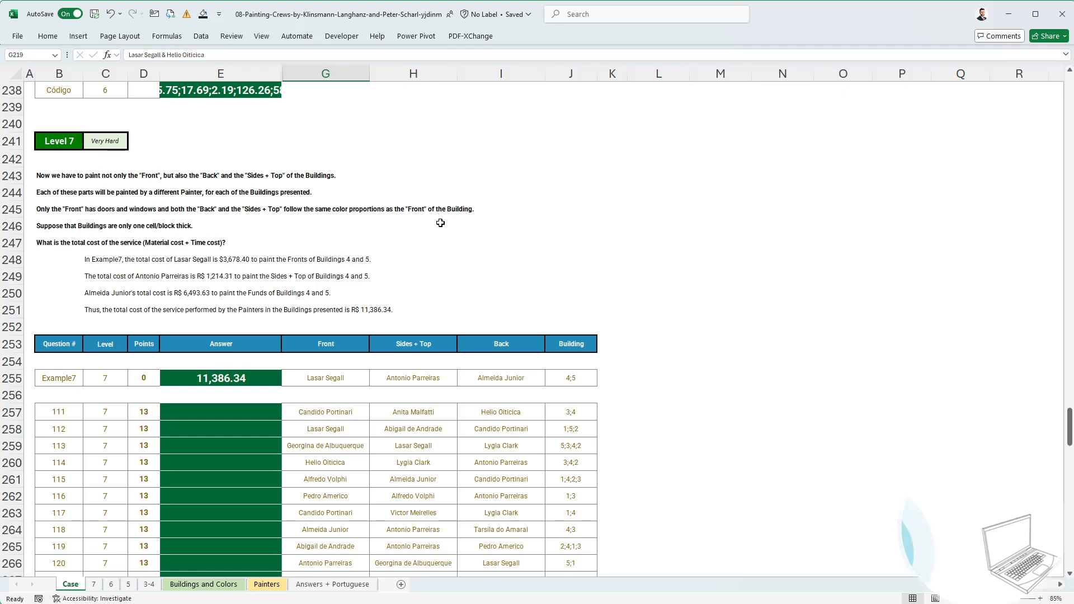
# Examine the building outlines, their side columns and the T, W, D and B block counts on the Buildings and Colors sheet.
pyautogui.click(202, 584)
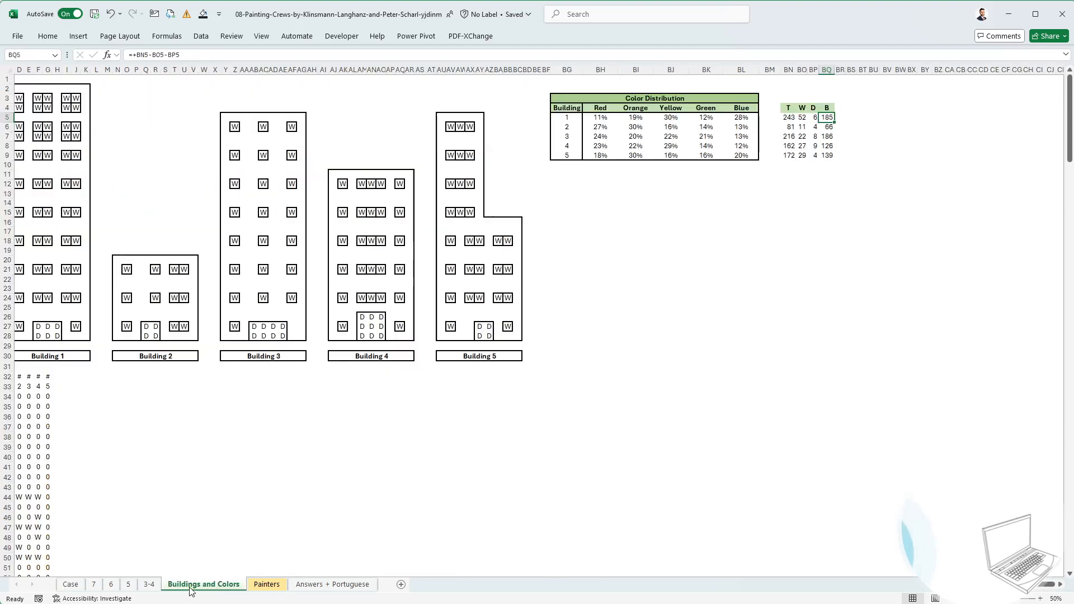
pyautogui.moveTo(177, 498); pyautogui.dragTo(1, 453)
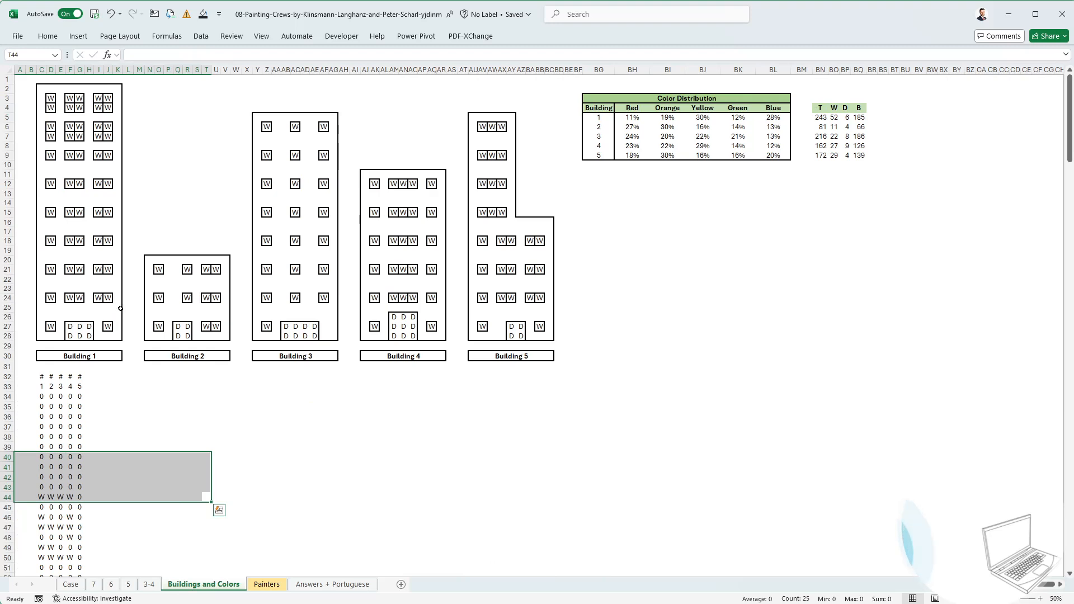
pyautogui.moveTo(40, 335); pyautogui.dragTo(120, 89)
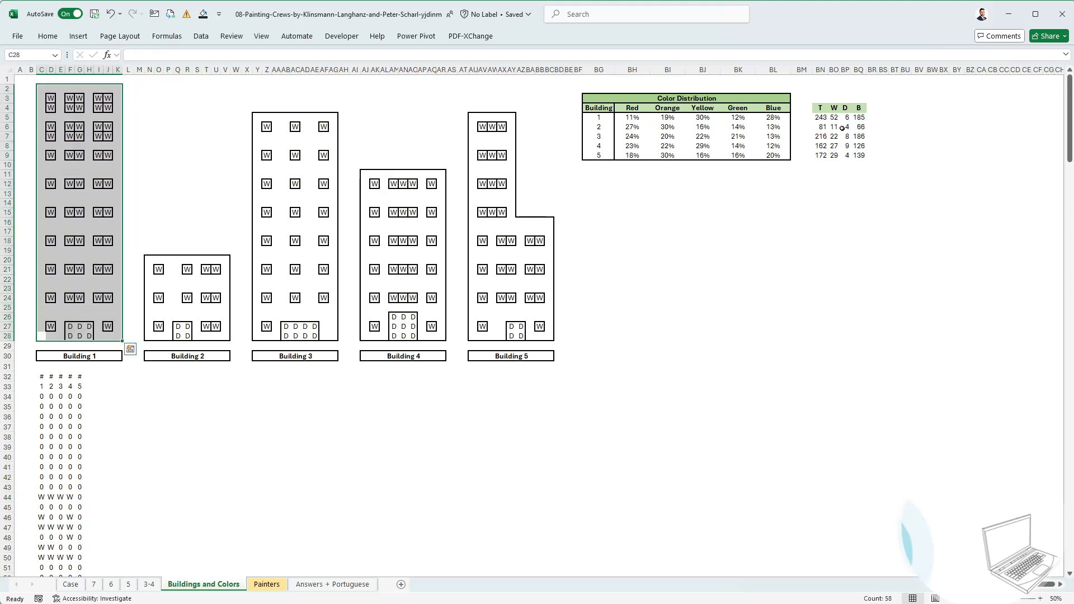
pyautogui.moveTo(820, 116); pyautogui.dragTo(823, 154)
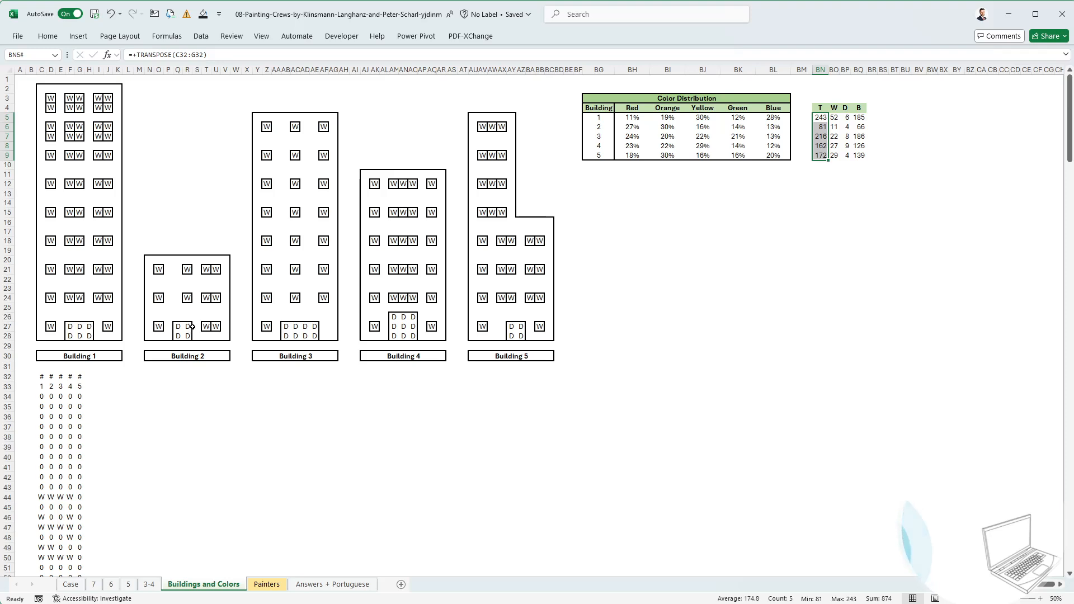
pyautogui.moveTo(35, 337); pyautogui.dragTo(40, 91)
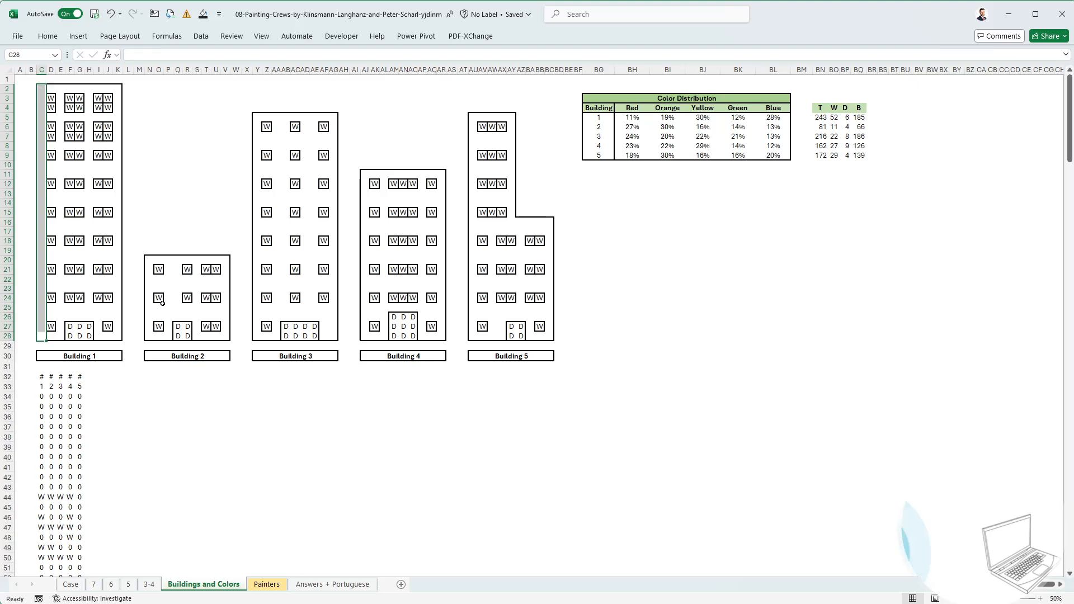
pyautogui.moveTo(148, 335); pyautogui.dragTo(181, 258)
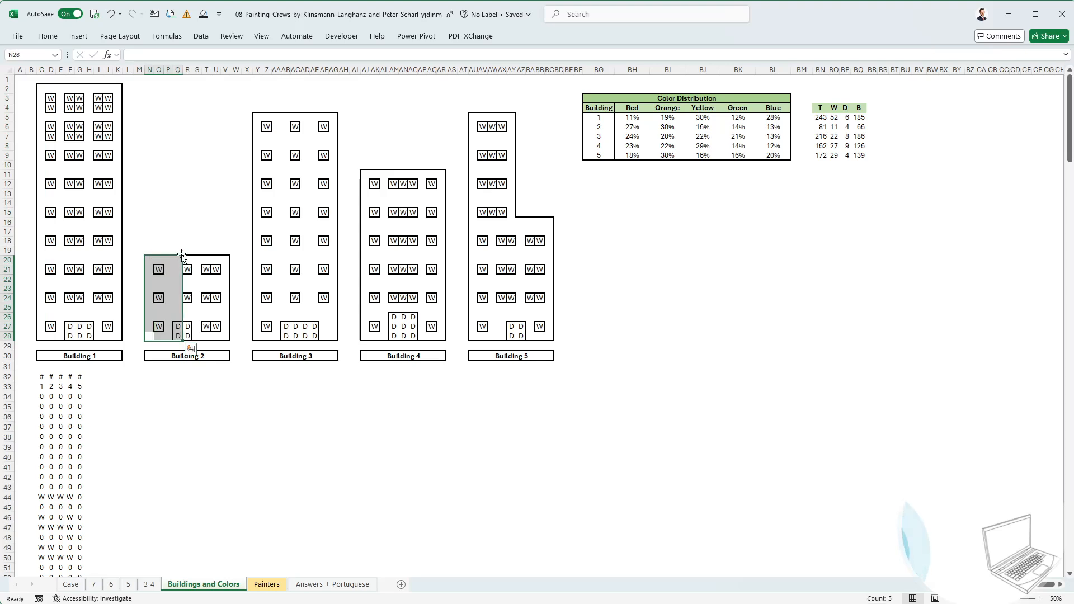
pyautogui.click(277, 241)
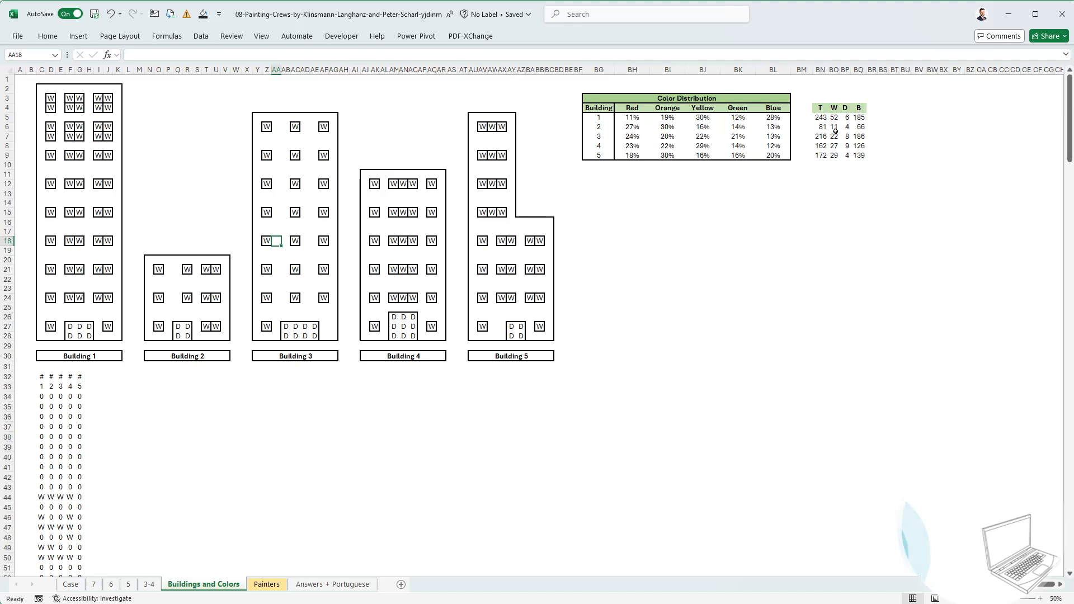
pyautogui.click(873, 107)
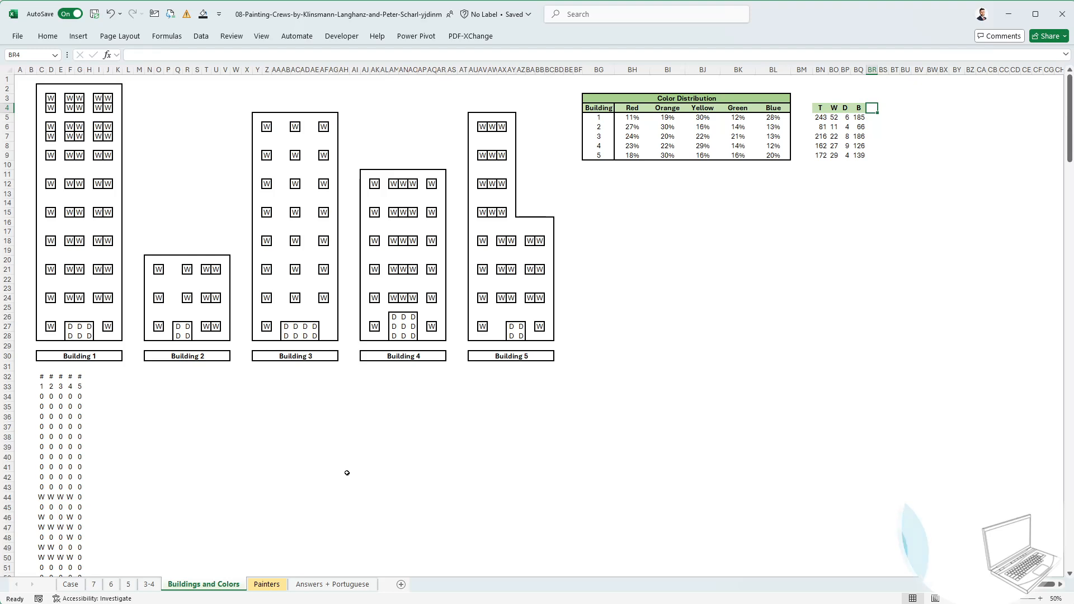
# Add an S column header in BR4 and enter Building 1's side and top count in BR5 as +27*2+9.
pyautogui.write('S')
pyautogui.press('Down')
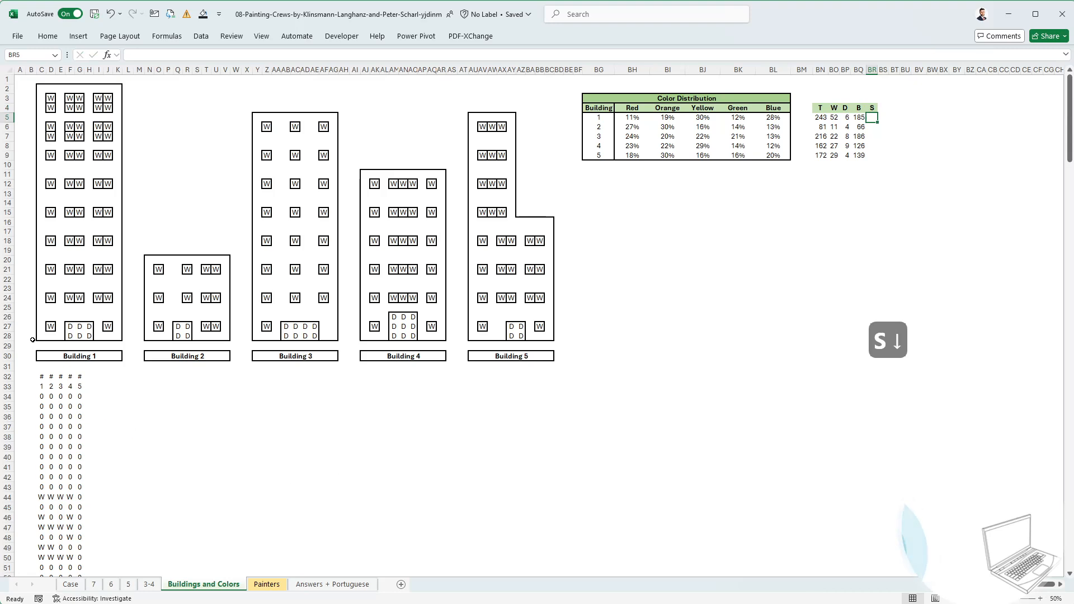
pyautogui.moveTo(32, 339); pyautogui.dragTo(34, 91)
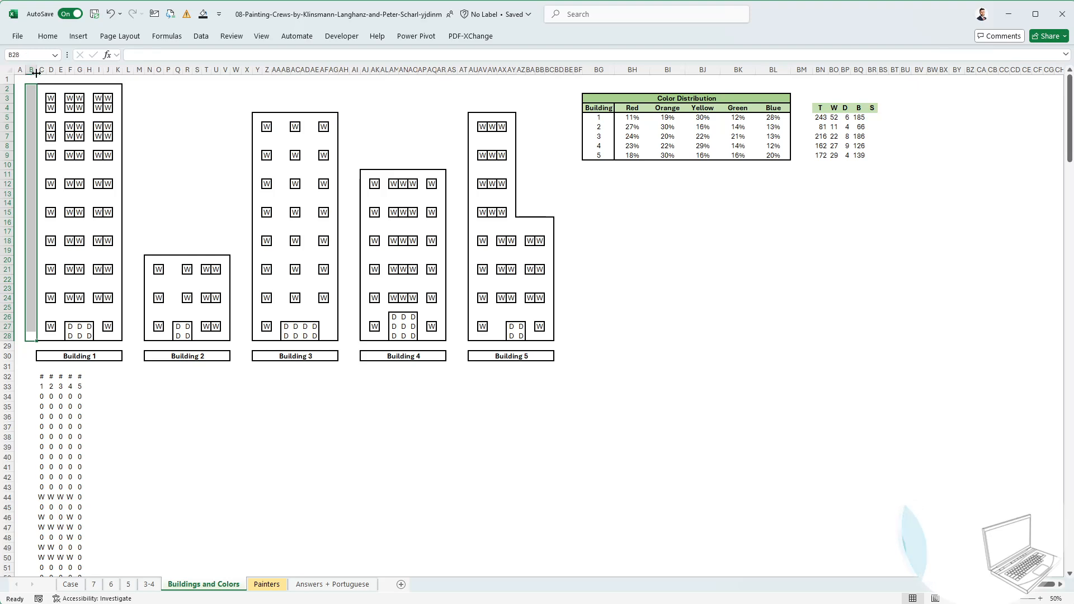
pyautogui.moveTo(41, 79); pyautogui.dragTo(118, 80)
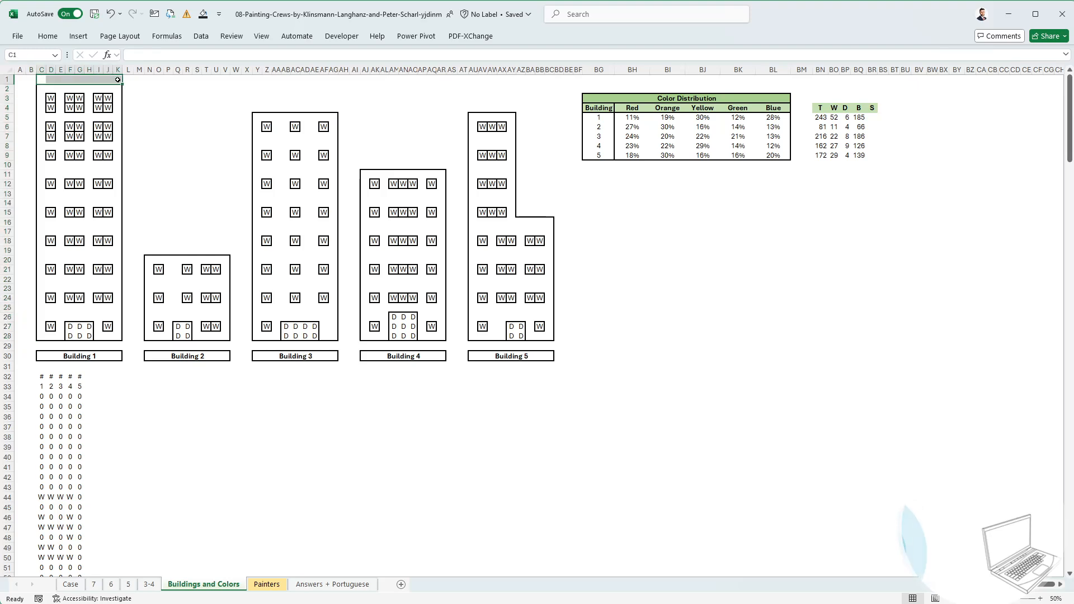
pyautogui.click(871, 118)
pyautogui.write('+27')
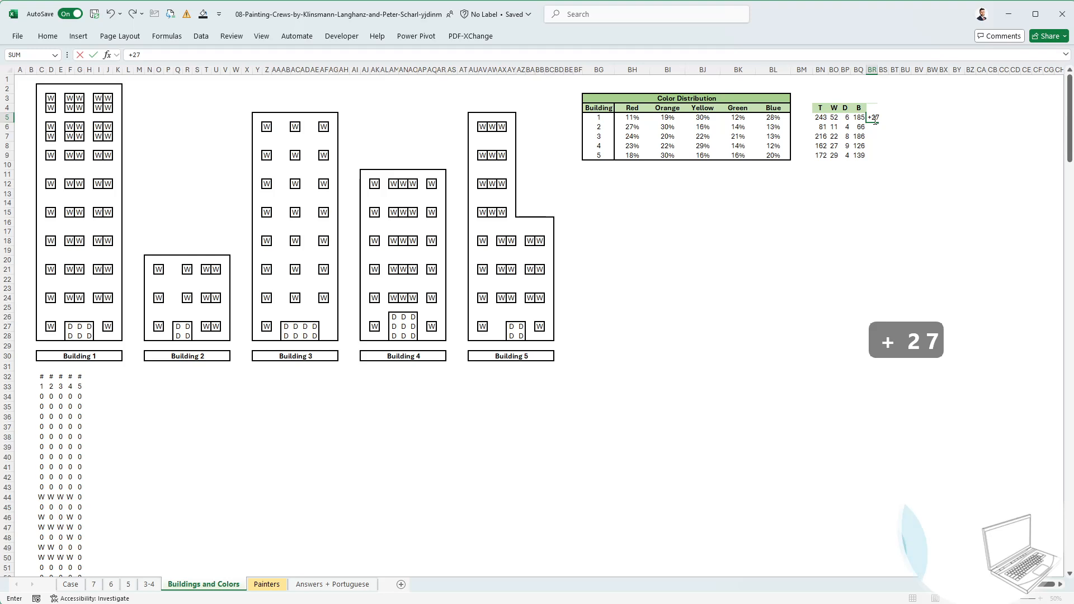
pyautogui.write('*2+9')
pyautogui.press('Return')
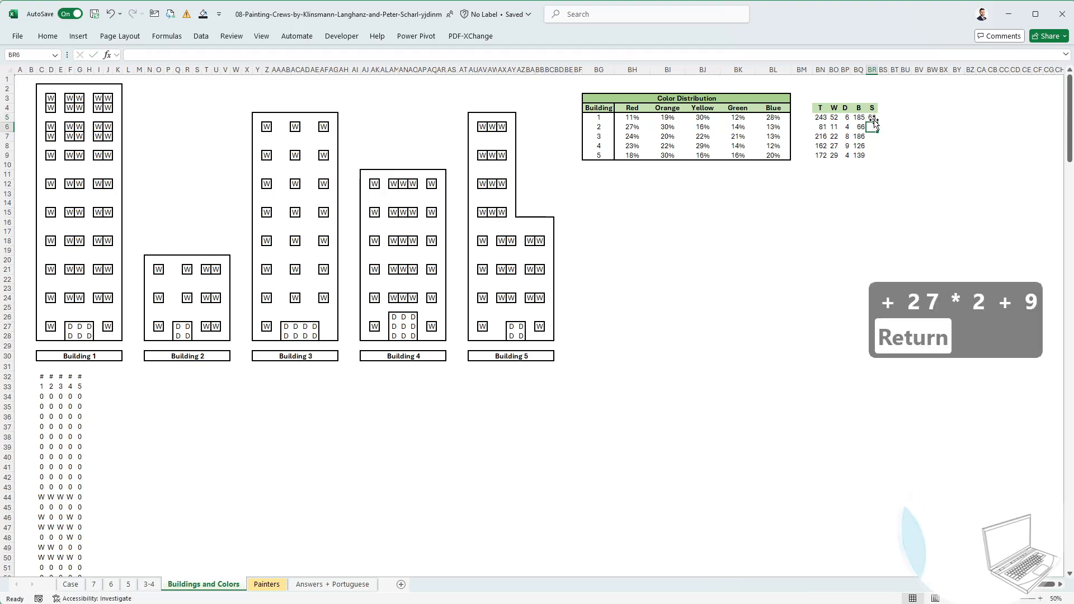
# Measure Building 2's height in rows and enter its side and top count in BR6 as +9*3.
pyautogui.moveTo(146, 335); pyautogui.dragTo(144, 259)
pyautogui.click(868, 127)
pyautogui.write('+')
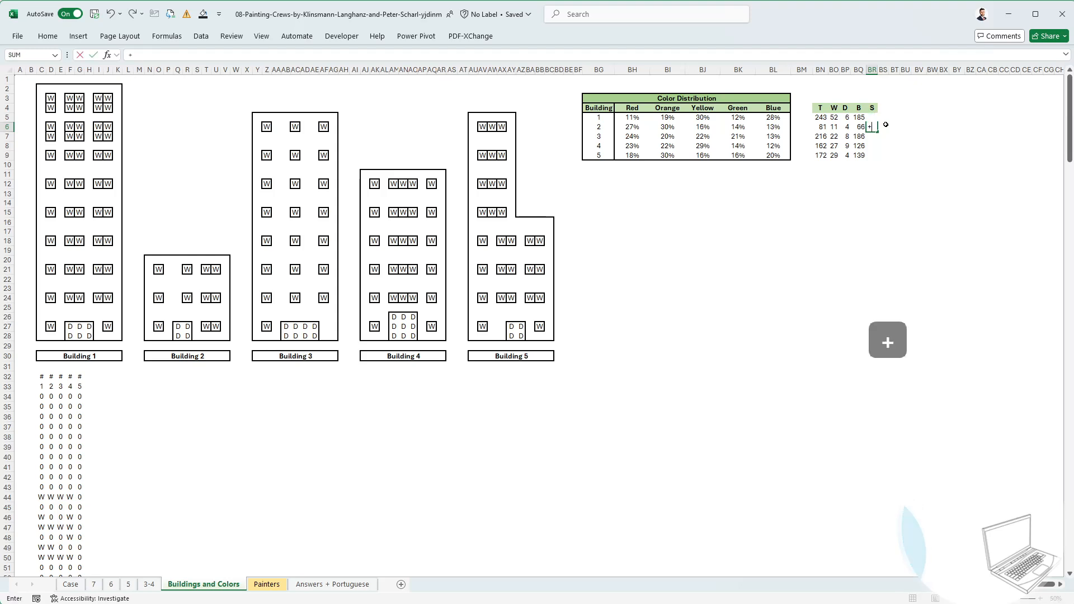
pyautogui.write('9*3')
pyautogui.press('Return')
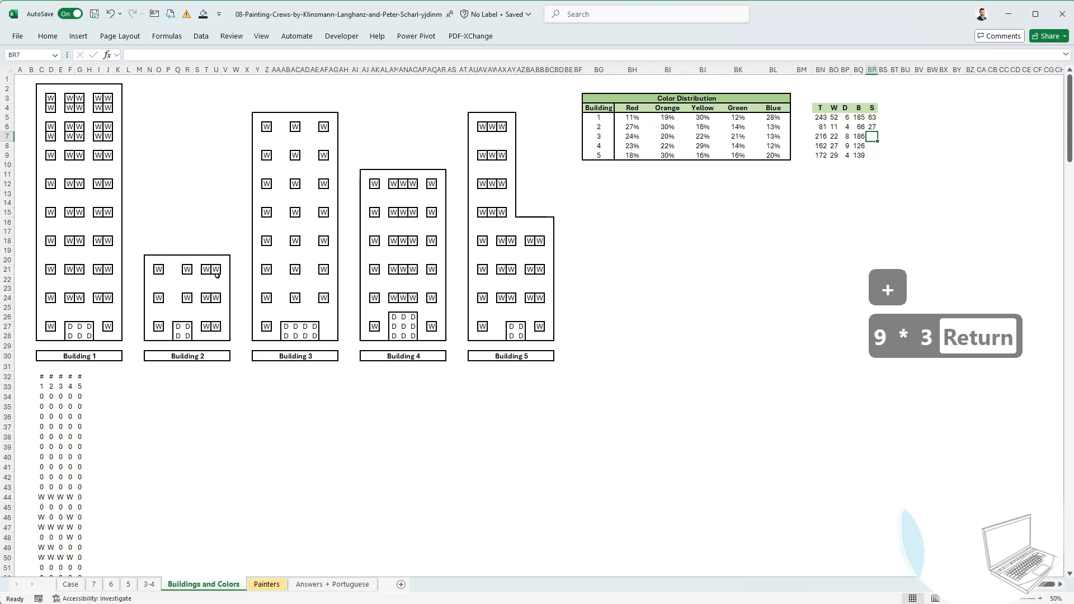
# Measure Building 3's height in rows and enter its side and top count in BR7 as +24*2+9.
pyautogui.moveTo(247, 335); pyautogui.dragTo(244, 114)
pyautogui.click(873, 137)
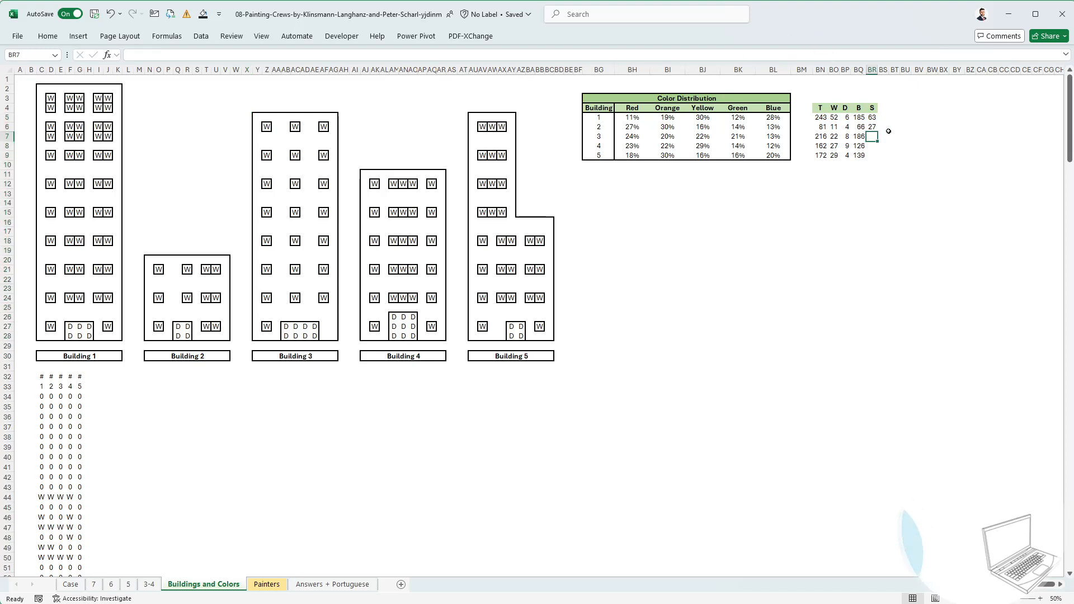
pyautogui.write('+24*2+9')
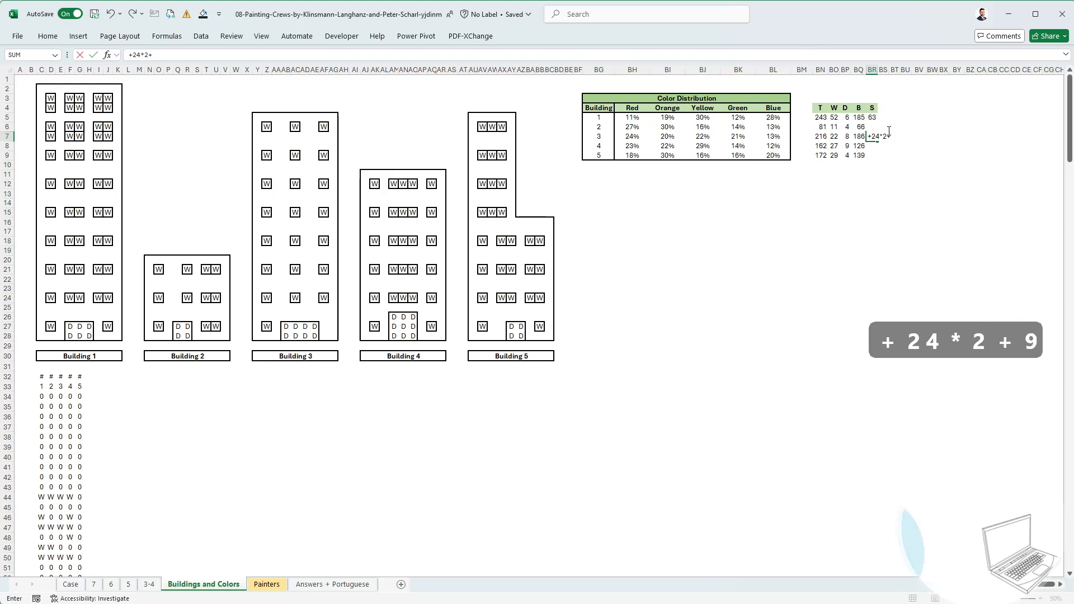
pyautogui.press('Return')
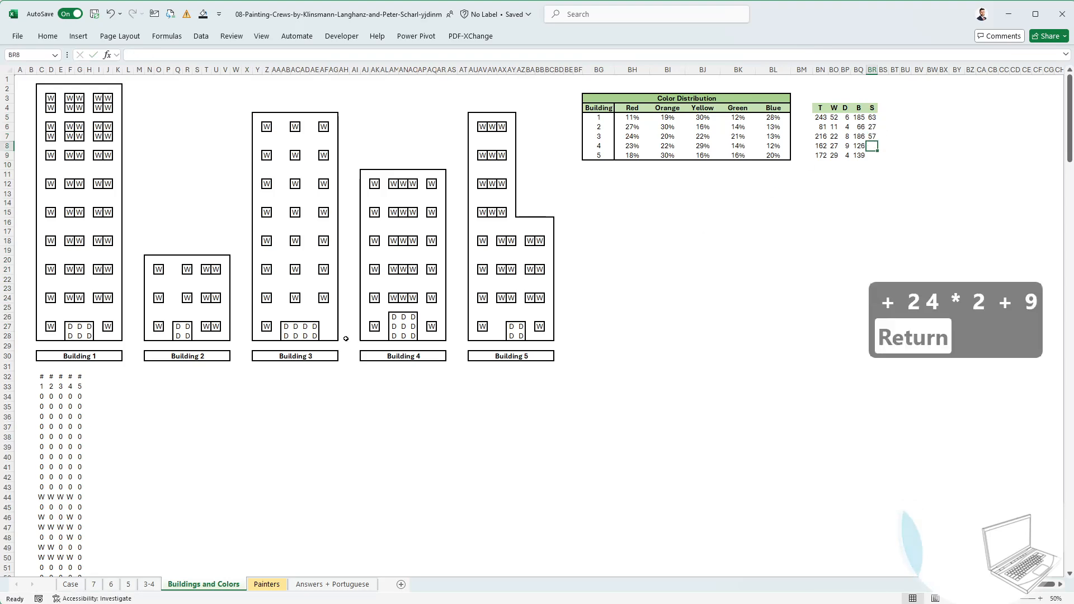
# Measure Building 4's height in rows and enter its side and top count in BR8 as +18*2+9.
pyautogui.click(384, 335)
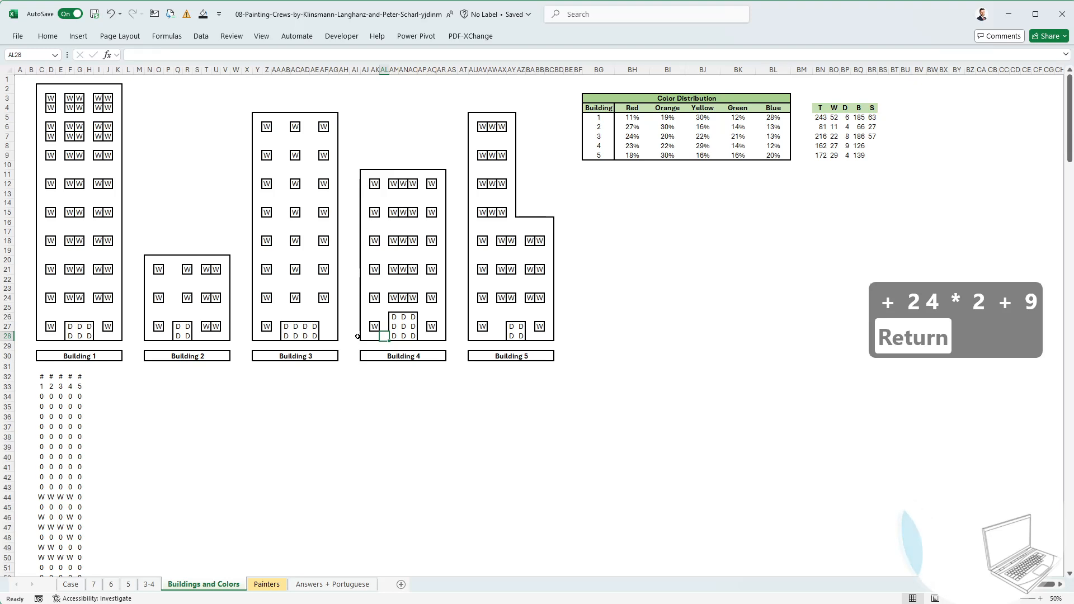
pyautogui.moveTo(355, 335); pyautogui.dragTo(357, 172)
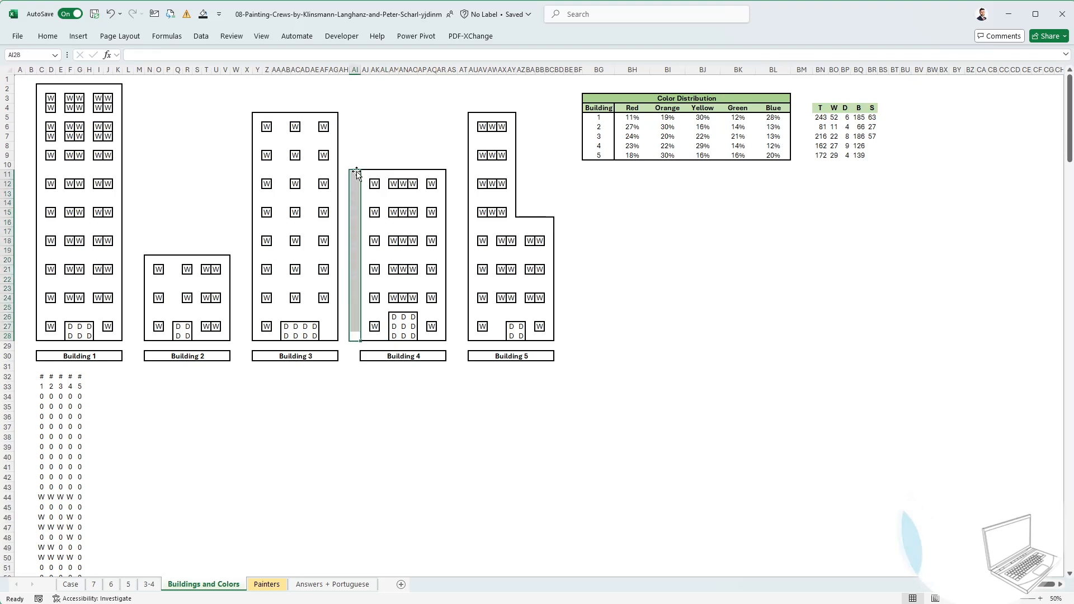
pyautogui.click(877, 147)
pyautogui.write('+18*')
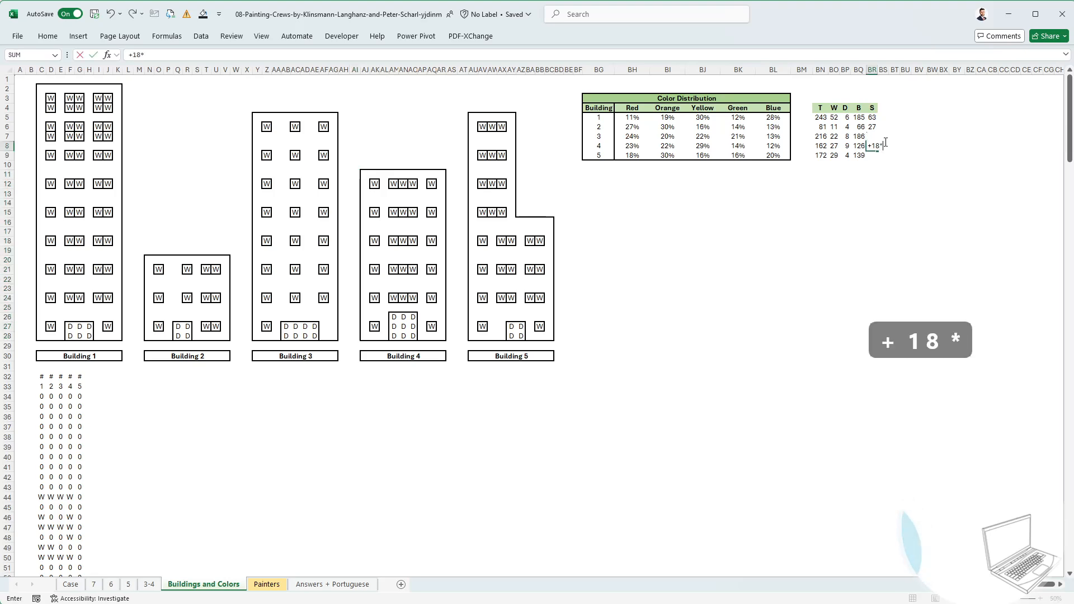
pyautogui.write('2+9')
pyautogui.press('Return')
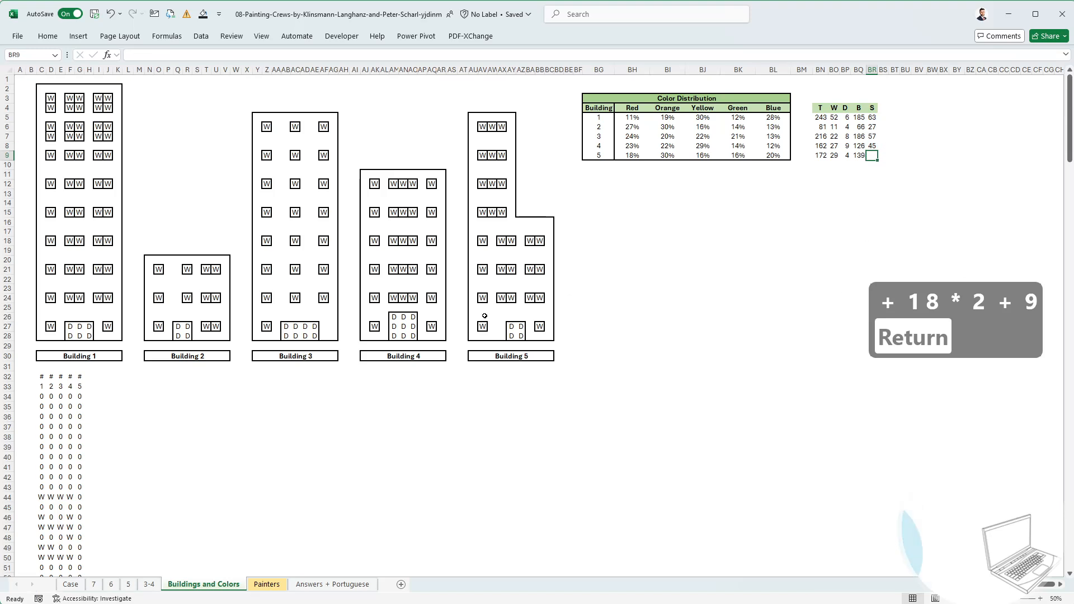
# Measure the segments of Building 5's stepped outline and enter its side and top count in BR9 as +24+5+11+4+13.
pyautogui.moveTo(467, 337); pyautogui.dragTo(468, 115)
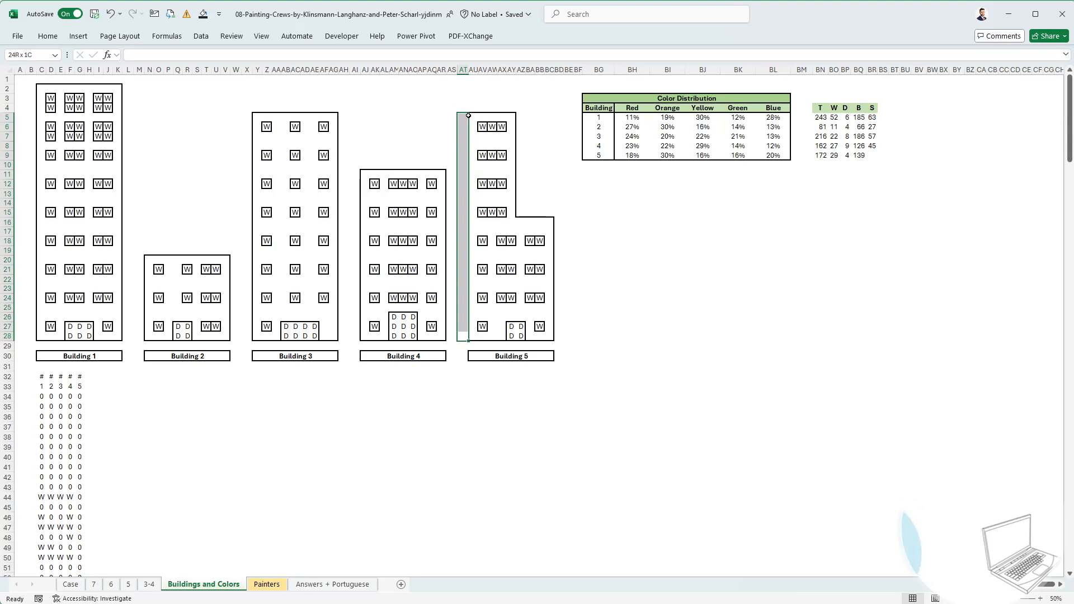
pyautogui.moveTo(472, 116); pyautogui.dragTo(516, 211)
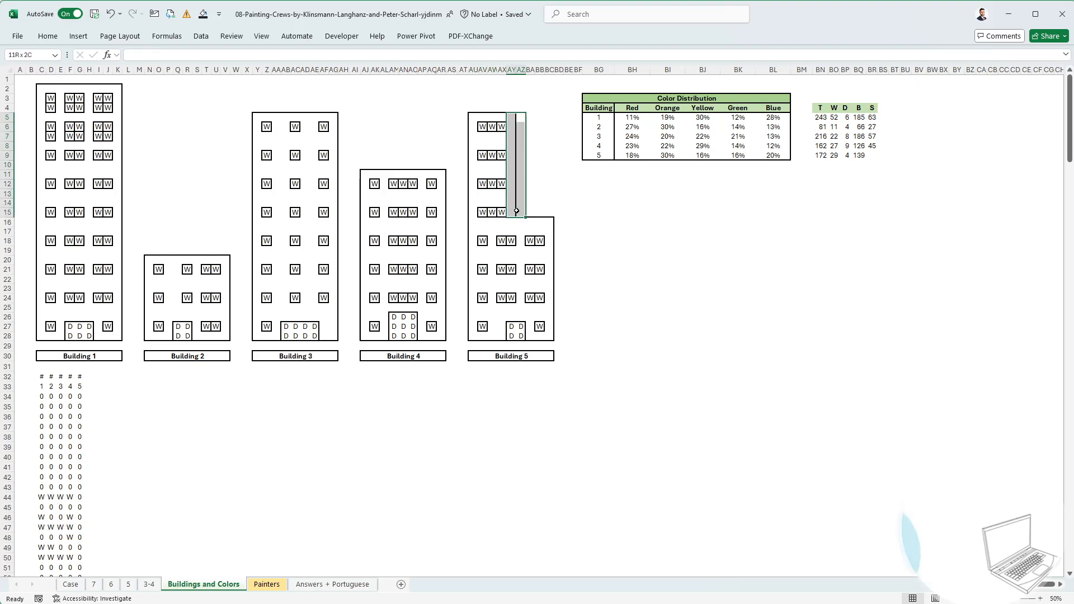
pyautogui.click(529, 212)
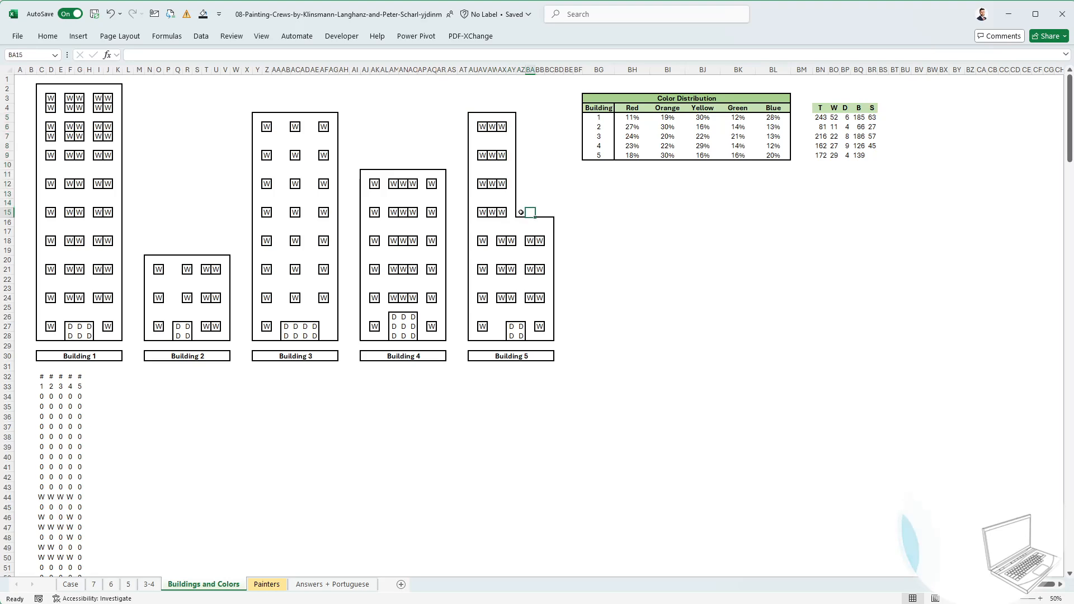
pyautogui.moveTo(520, 212); pyautogui.dragTo(560, 334)
pyautogui.click(876, 156)
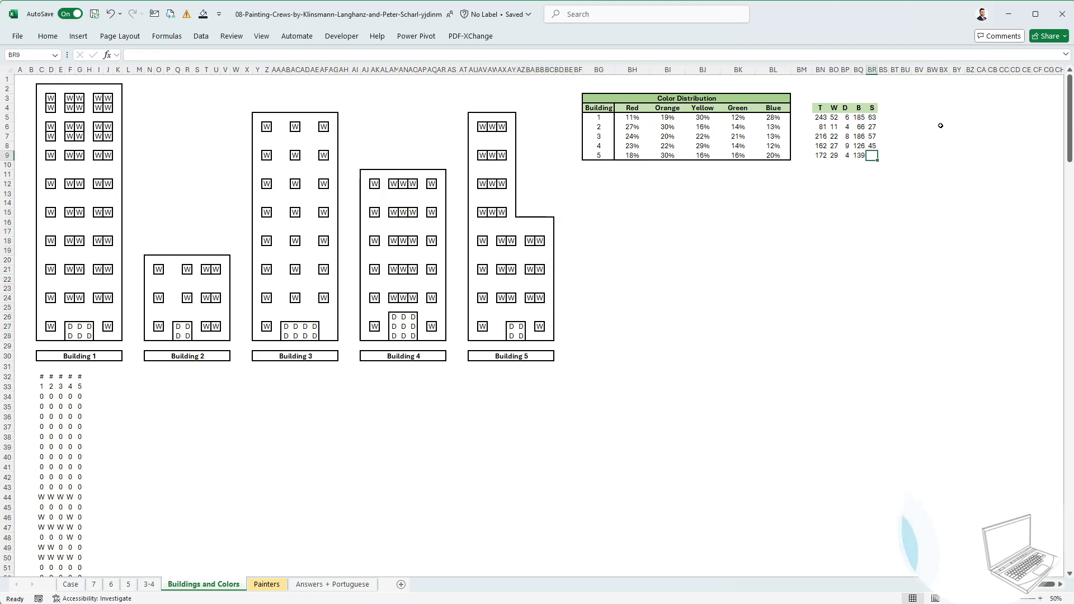
pyautogui.write('+')
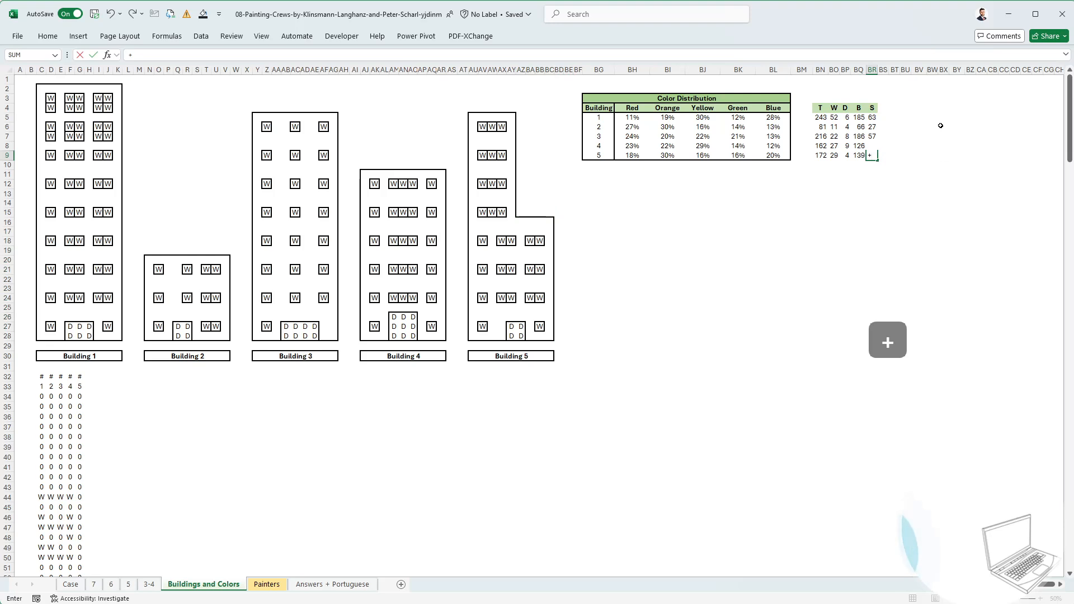
pyautogui.write('24+5+')
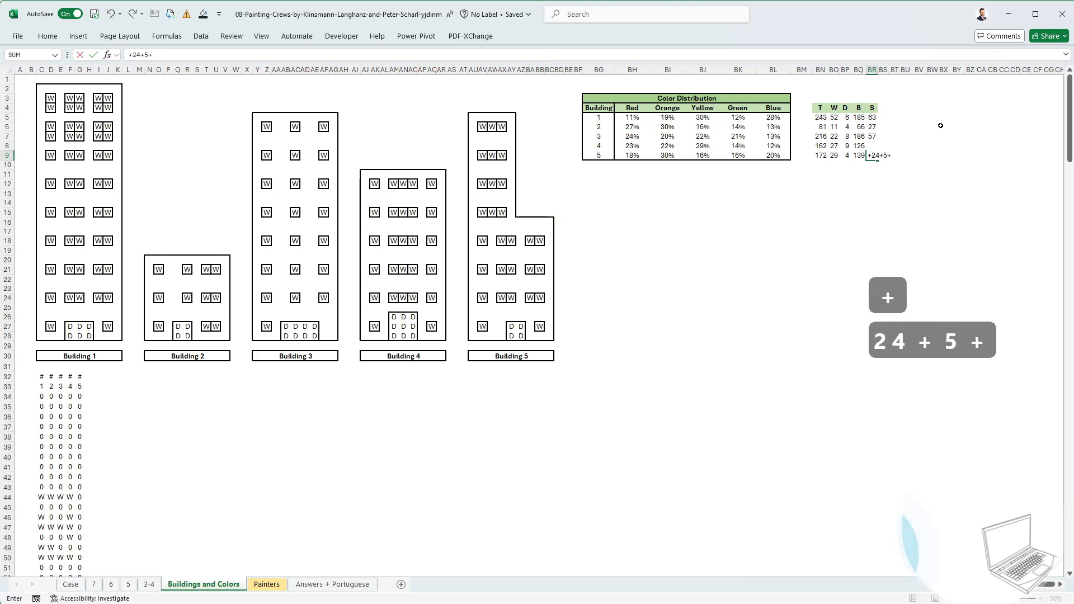
pyautogui.write('11+')
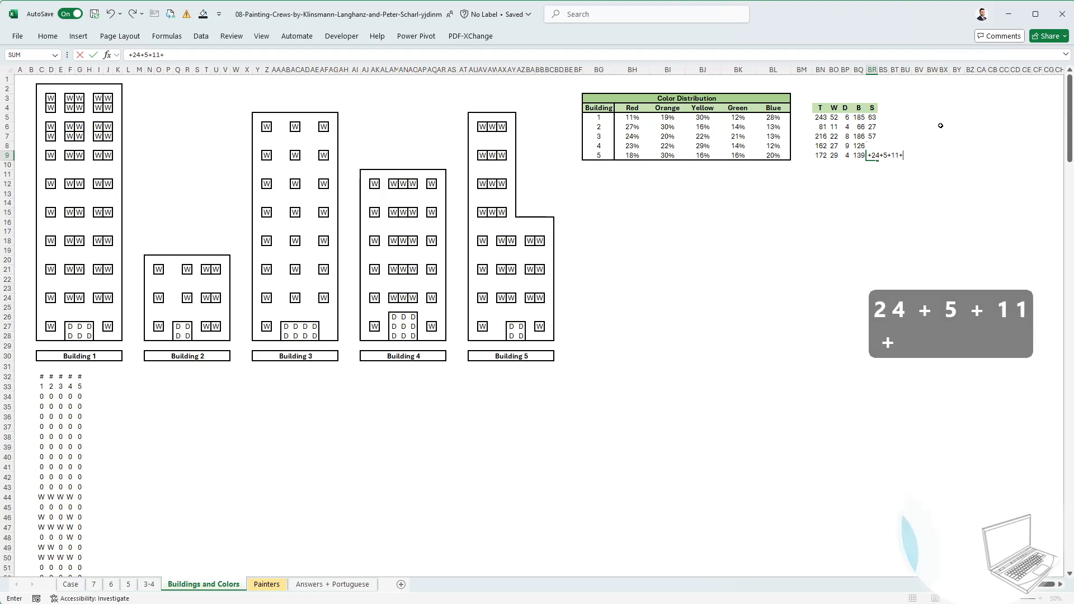
pyautogui.write('4+13')
pyautogui.press('Return')
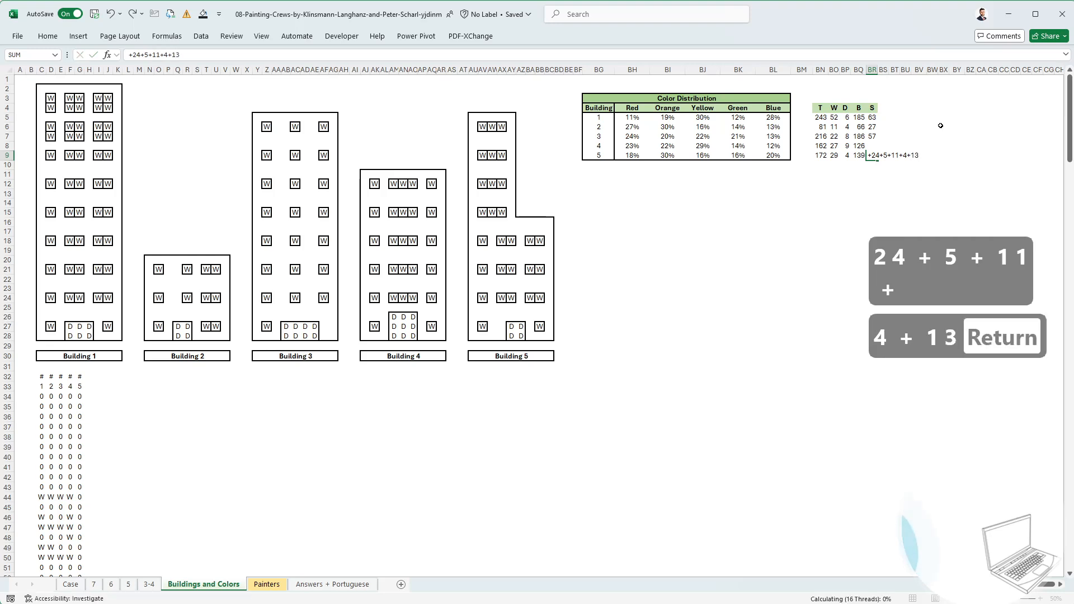
# Recheck each side and top segment of Building 5's outline against the S formula in BR9.
pyautogui.moveTo(561, 222); pyautogui.dragTo(556, 340)
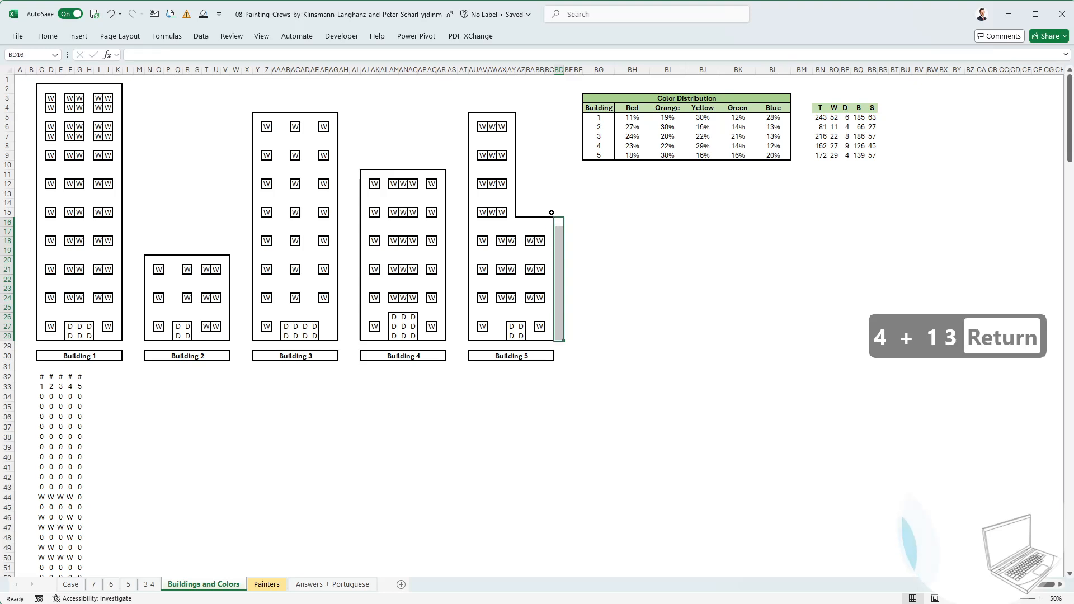
pyautogui.click(525, 212)
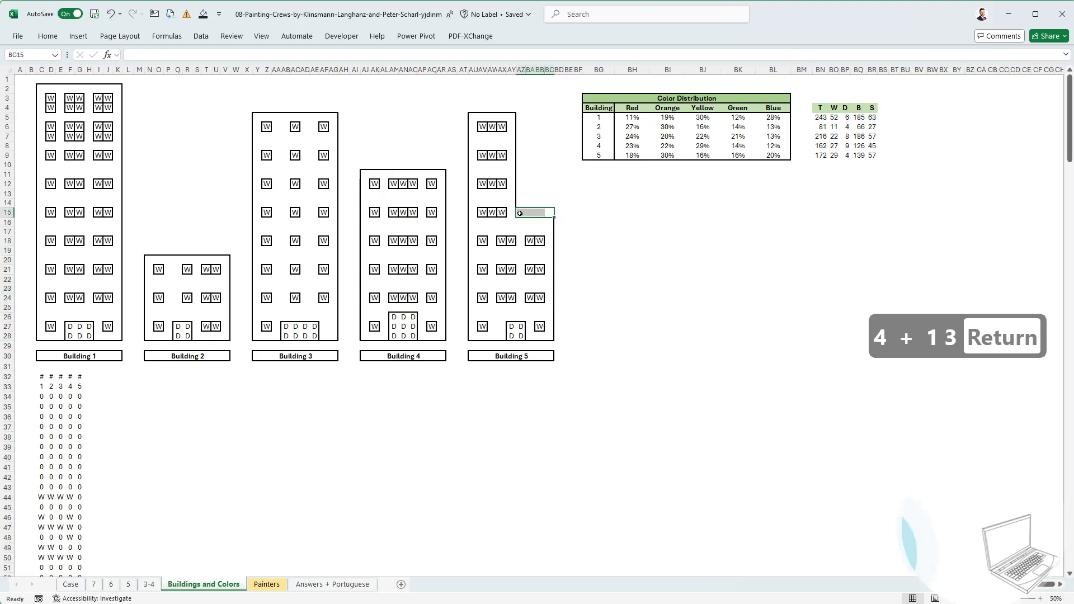
pyautogui.moveTo(519, 213); pyautogui.dragTo(520, 113)
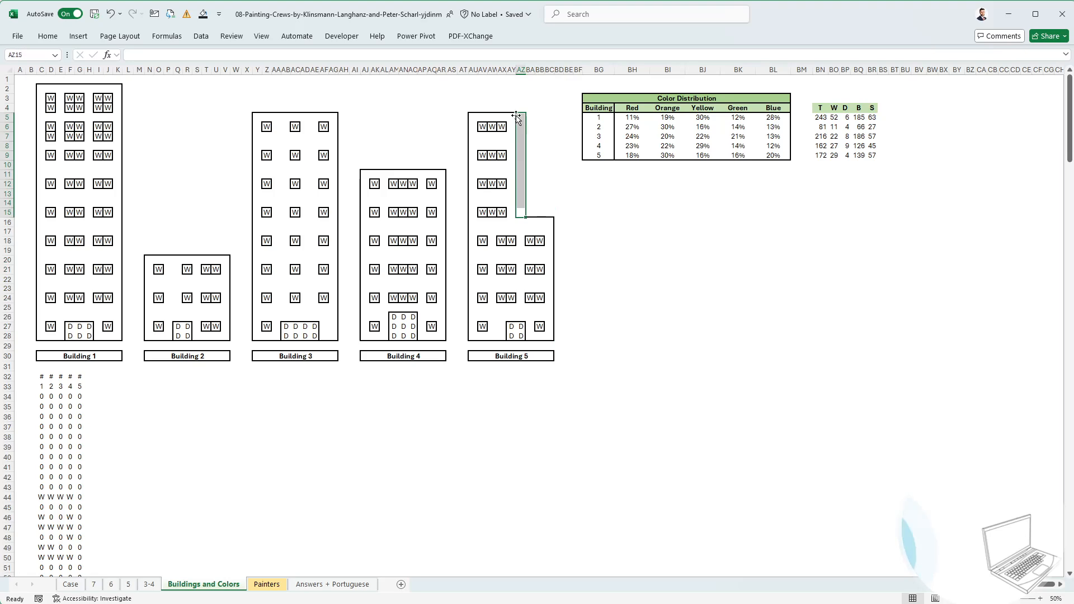
pyautogui.moveTo(513, 108); pyautogui.dragTo(459, 344)
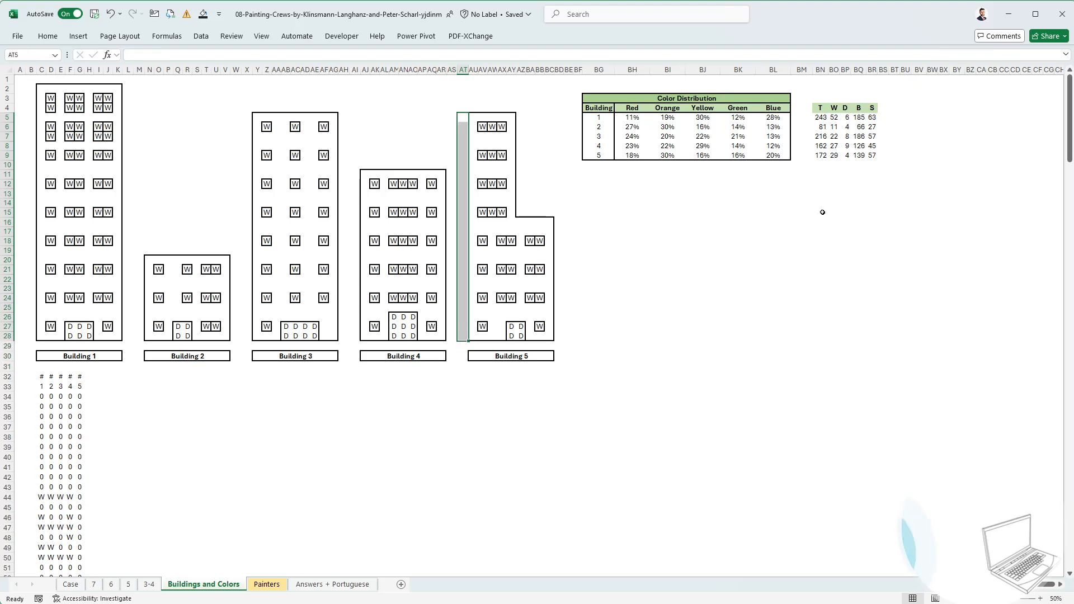
pyautogui.click(873, 156)
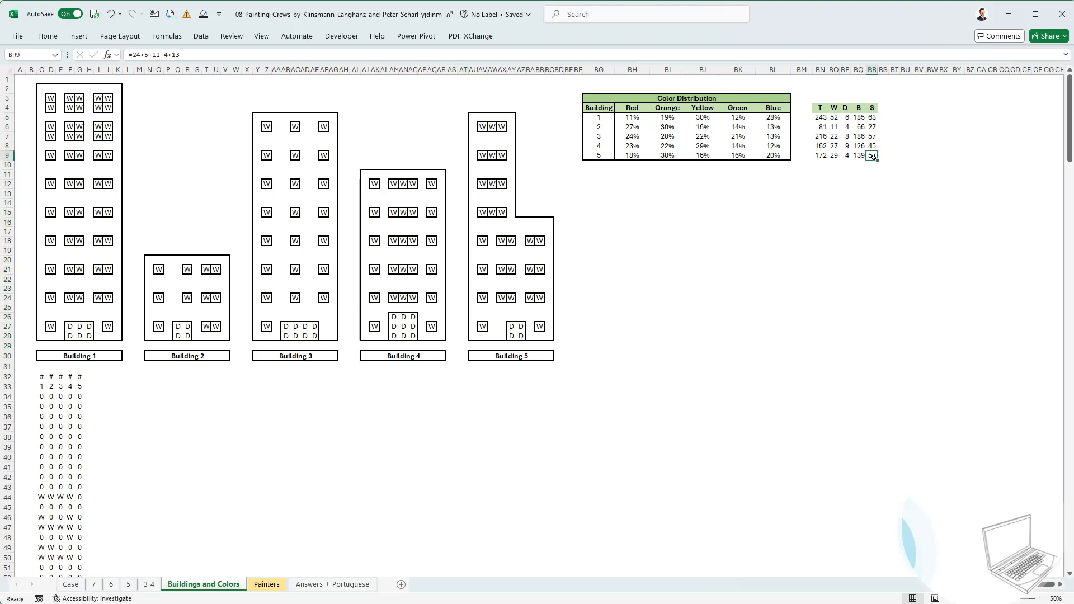
pyautogui.click(865, 187)
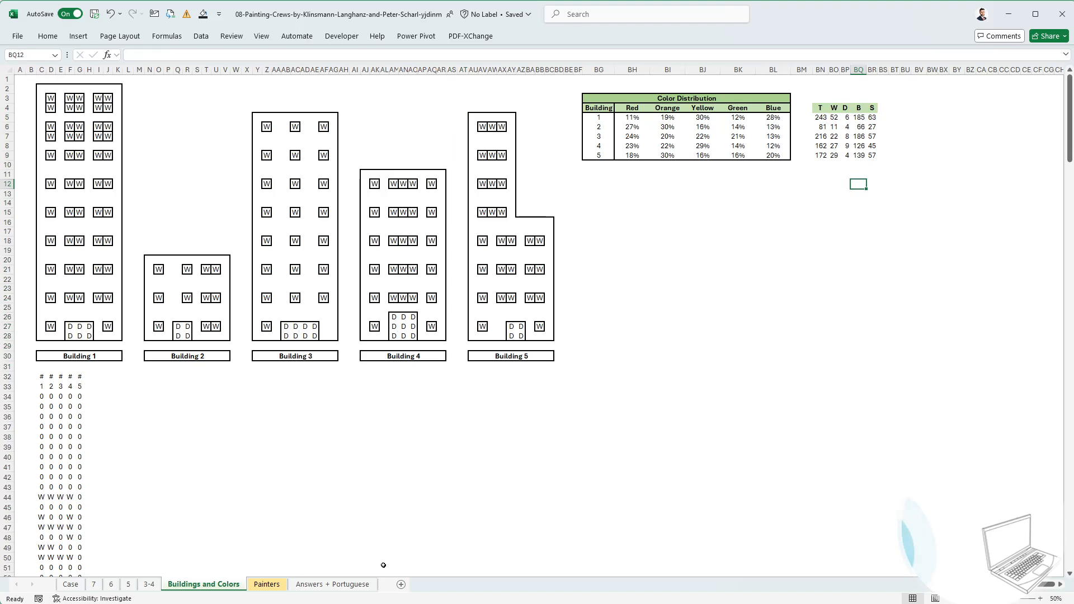
# Examine the Blocks lookup formula in Y8 on sheet 7 and its source range in the Buildings and Colors count table.
pyautogui.click(93, 584)
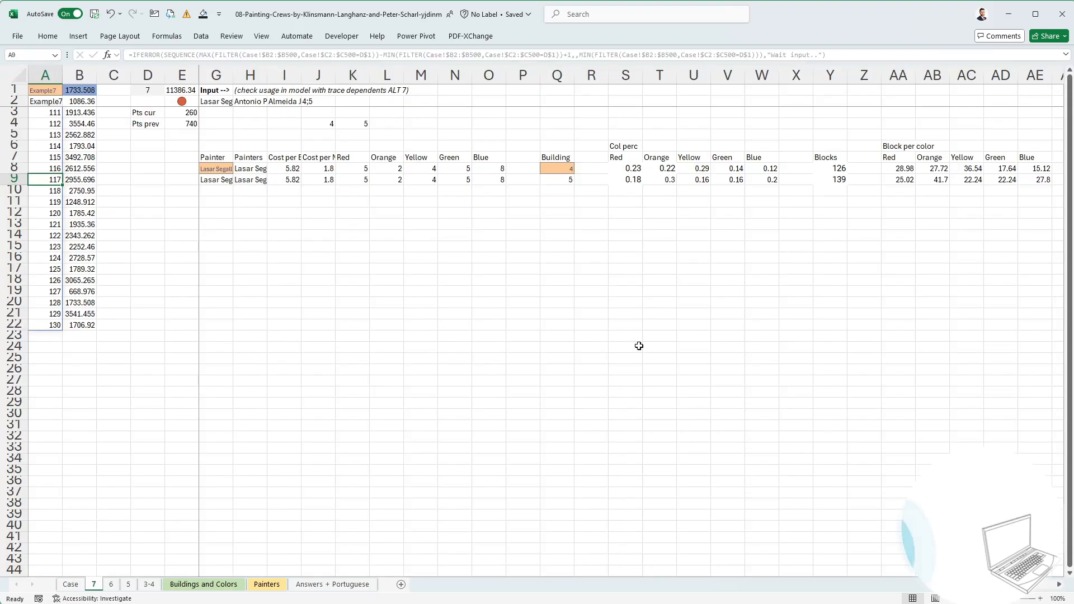
pyautogui.click(832, 168)
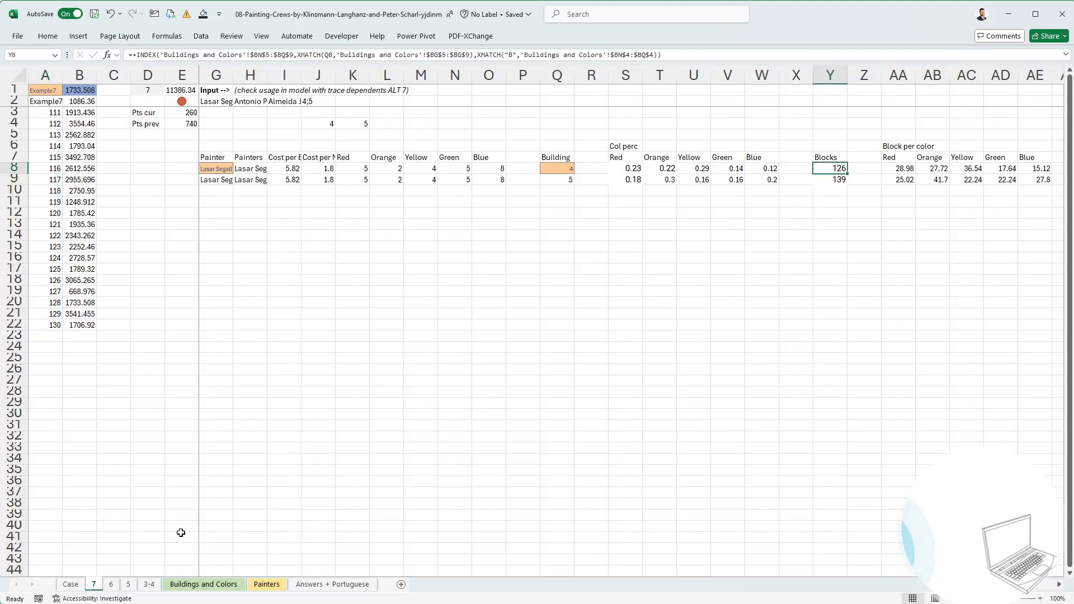
pyautogui.click(236, 585)
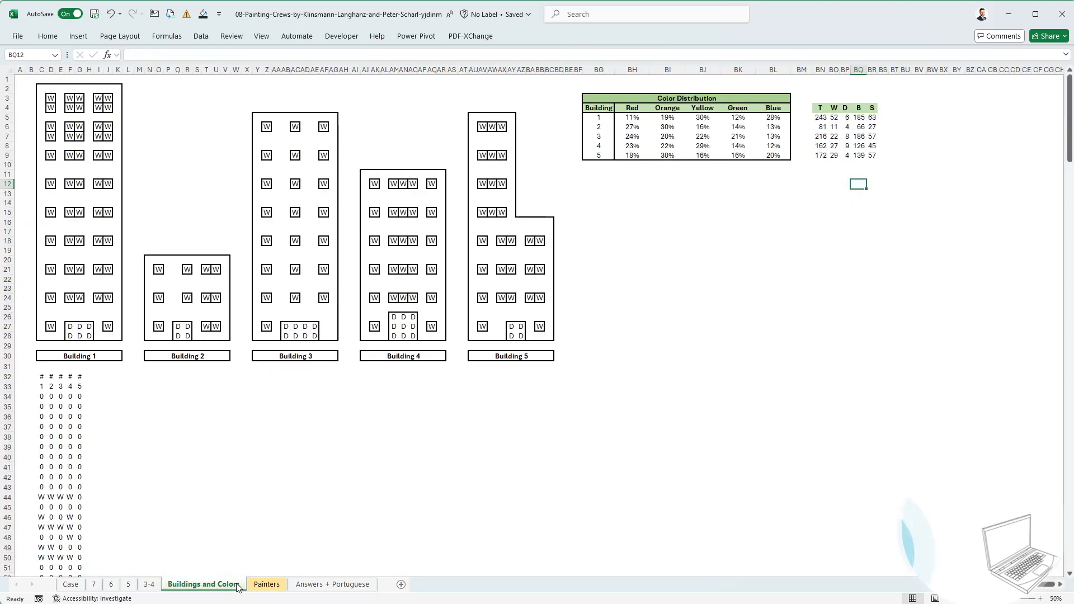
pyautogui.click(95, 586)
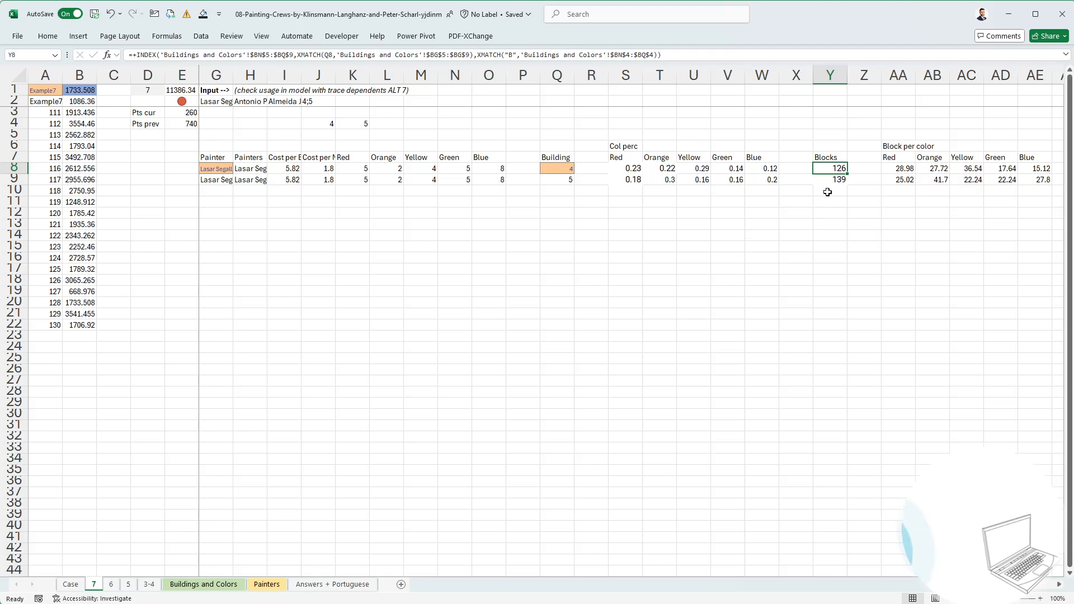
pyautogui.press('F2')
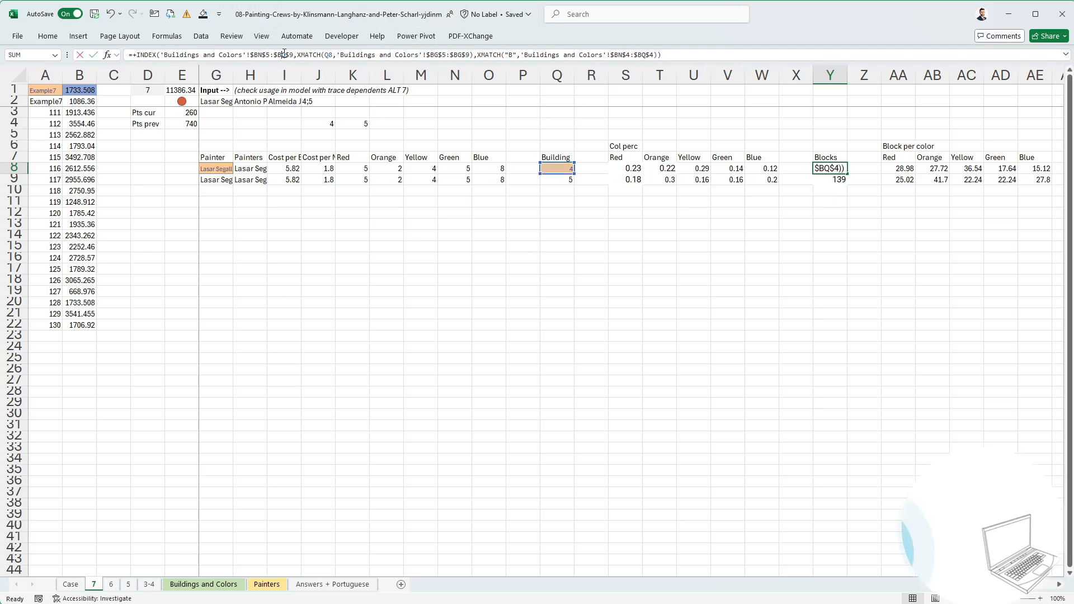
pyautogui.click(297, 55)
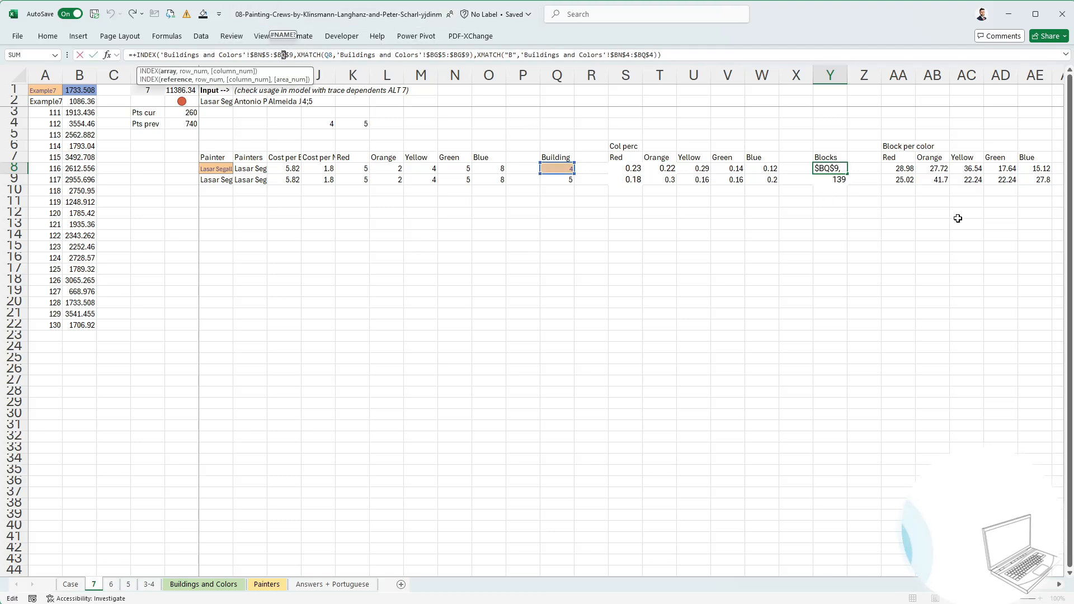
pyautogui.press('Escape')
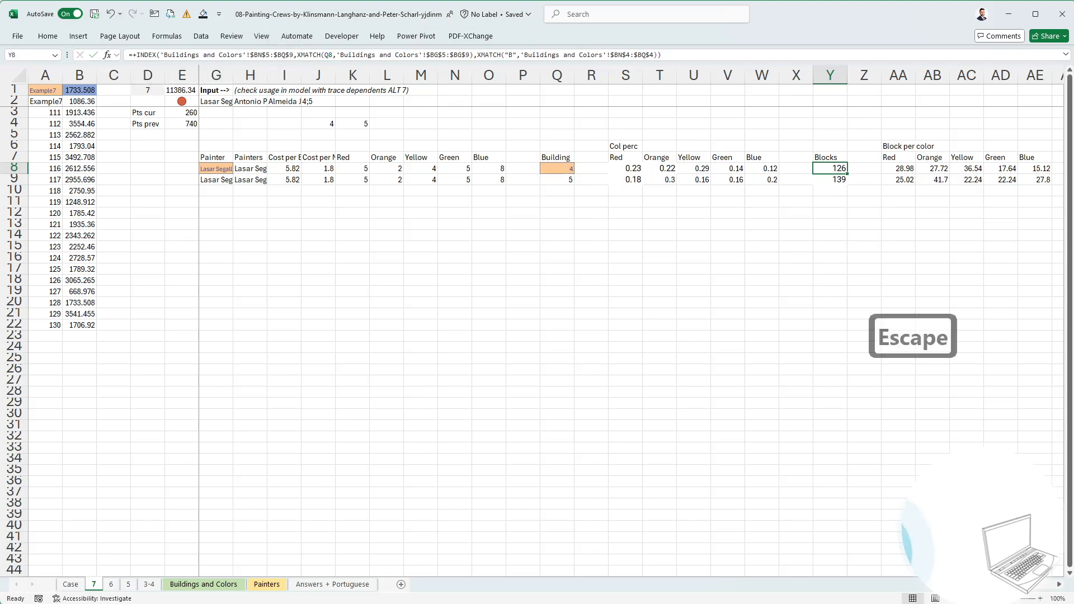
# Change the Back section's Blocks lookup in BL8 to match "T" instead of "B" and fill it down to BL9.
pyautogui.hscroll(12, 631, 313)
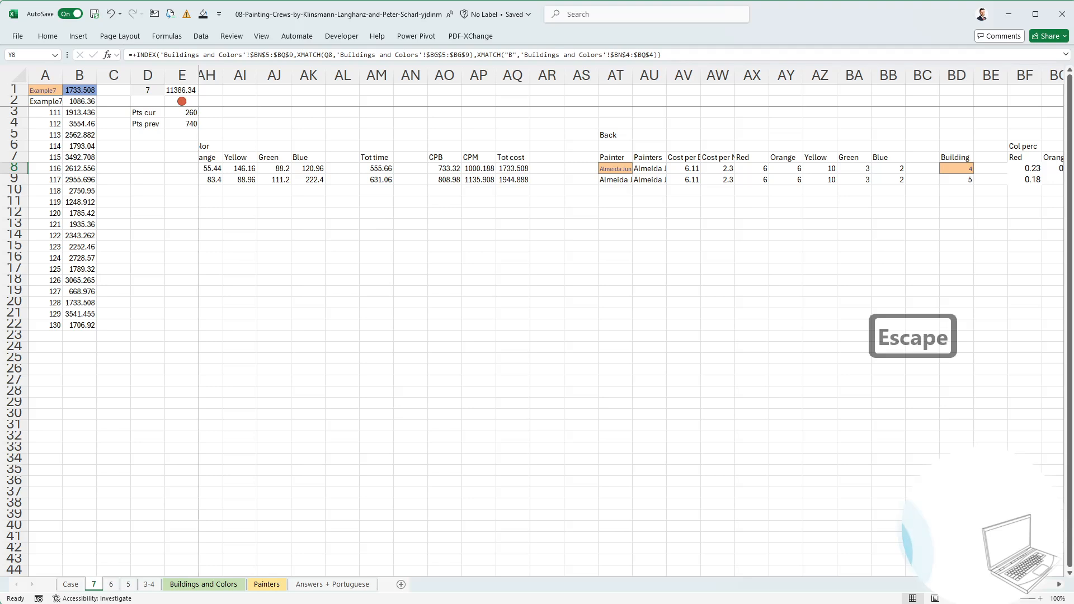
pyautogui.hscroll(2, 763, 202)
pyautogui.click(708, 170)
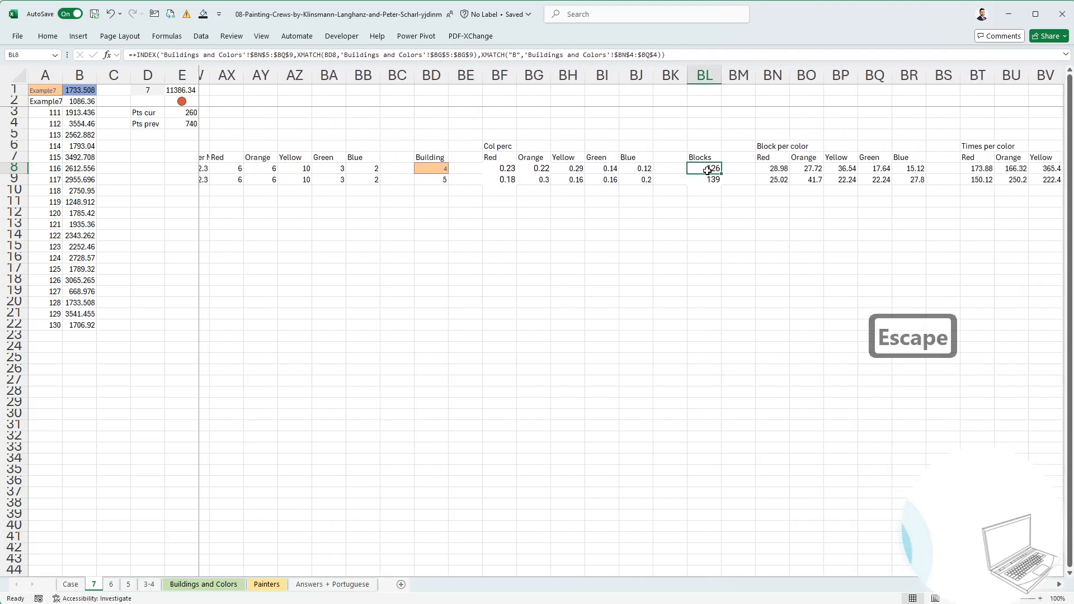
pyautogui.doubleClick(515, 54)
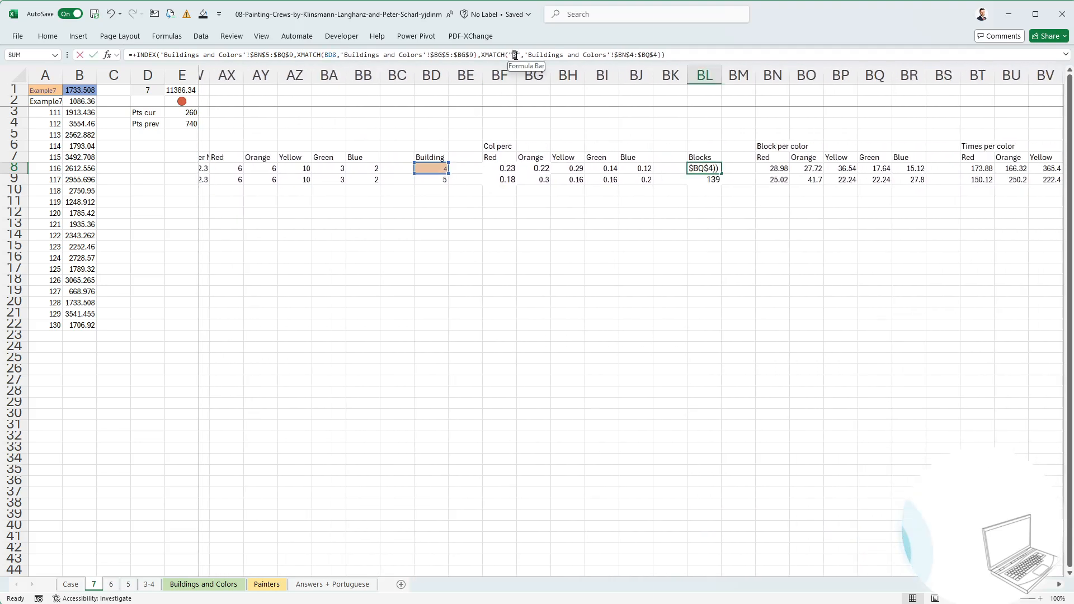
pyautogui.write('T')
pyautogui.press('Return')
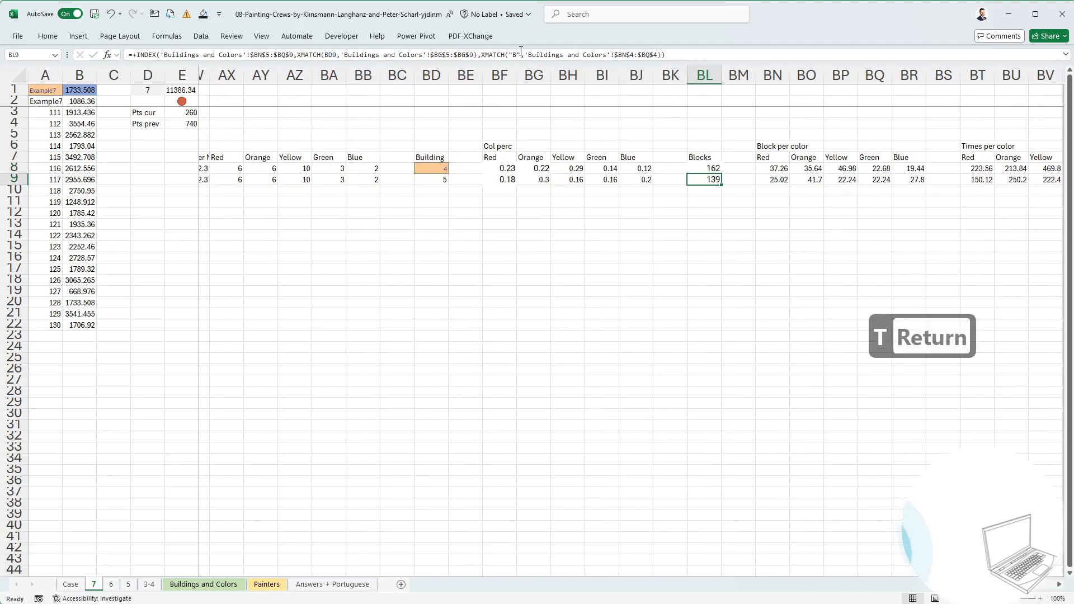
pyautogui.hotkey('ctrl', 'd')
# Change the Sides and top Blocks lookup in CY8 to match "S" with its INDEX range extended to $BR$9, and fill it down to CY9.
pyautogui.press('Up')
pyautogui.press('Right')
pyautogui.press('Right')
pyautogui.press('Right')
pyautogui.press('Right')
pyautogui.press('Right')
pyautogui.press('Right')
pyautogui.press('Right')
pyautogui.press('Right')
pyautogui.press('Right')
pyautogui.press('Right')
pyautogui.press('Right')
pyautogui.press('Right')
pyautogui.press('Right')
pyautogui.press('Right')
pyautogui.press('Right')
pyautogui.press('Right')
pyautogui.press('Right')
pyautogui.press('Right')
pyautogui.press('Right')
pyautogui.press('Right')
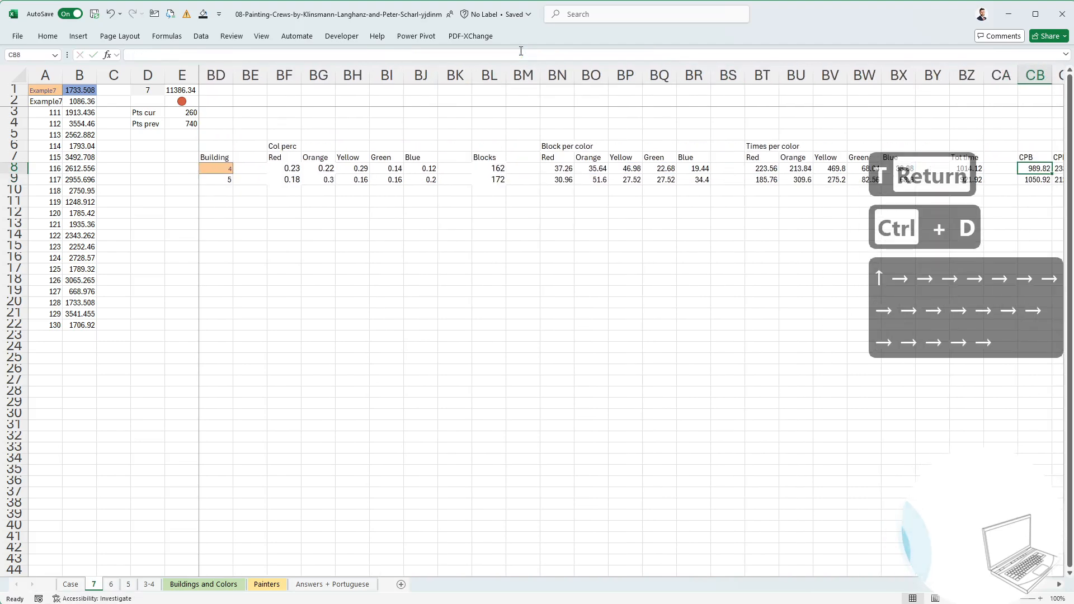
pyautogui.press('Right')
pyautogui.press('Right')
pyautogui.press('Right')
pyautogui.press('Right')
pyautogui.press('Right')
pyautogui.press('Right')
pyautogui.press('Right')
pyautogui.press('Left')
pyautogui.press('Left')
pyautogui.press('Left')
pyautogui.press('Left')
pyautogui.press('Left')
pyautogui.press('Left')
pyautogui.press('Left')
pyautogui.press('Left')
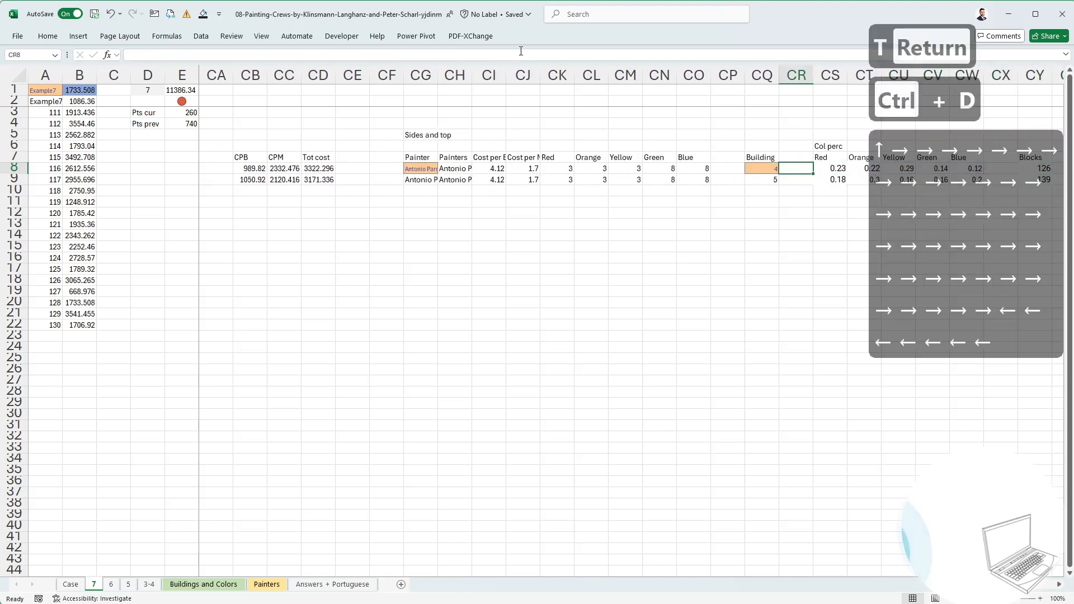
pyautogui.press('Right')
pyautogui.press('Right')
pyautogui.press('Right')
pyautogui.press('Right')
pyautogui.press('Right')
pyautogui.press('Right')
pyautogui.press('Right')
pyautogui.press('Right')
pyautogui.press('Right')
pyautogui.press('Right')
pyautogui.press('Right')
pyautogui.press('Right')
pyautogui.press('Right')
pyautogui.press('Right')
pyautogui.press('Right')
pyautogui.press('Right')
pyautogui.press('Right')
pyautogui.press('Right')
pyautogui.press('Right')
pyautogui.press('Right')
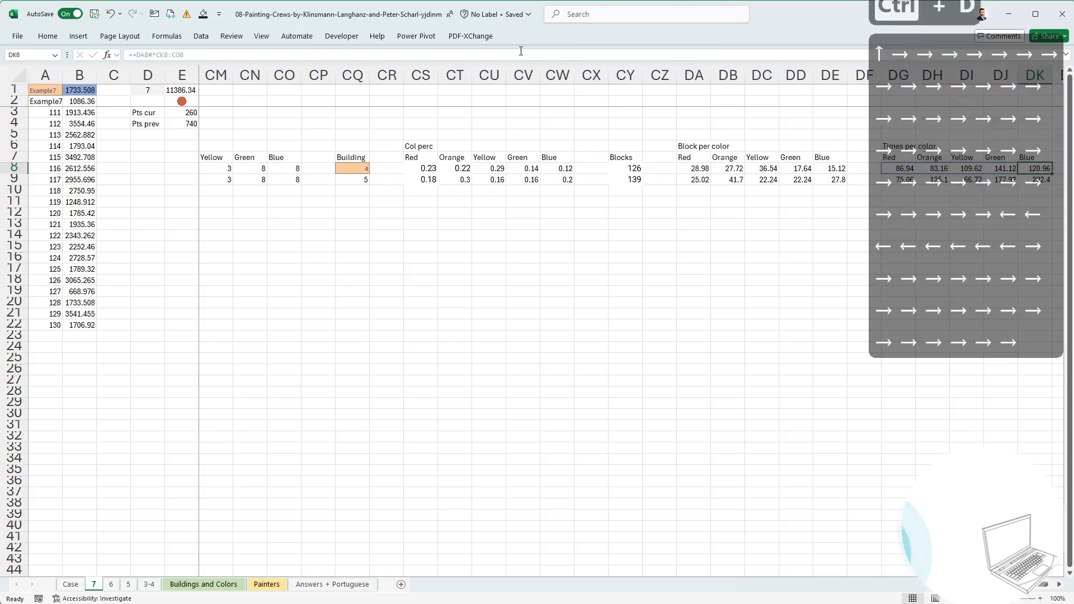
pyautogui.press('Left')
pyautogui.press('Left')
pyautogui.press('Left')
pyautogui.press('Left')
pyautogui.press('Left')
pyautogui.press('Left')
pyautogui.press('Left')
pyautogui.press('Left')
pyautogui.press('Left')
pyautogui.press('Left')
pyautogui.press('Left')
pyautogui.press('Left')
pyautogui.press('Left')
pyautogui.press('Left')
pyautogui.press('Right')
pyautogui.press('Right')
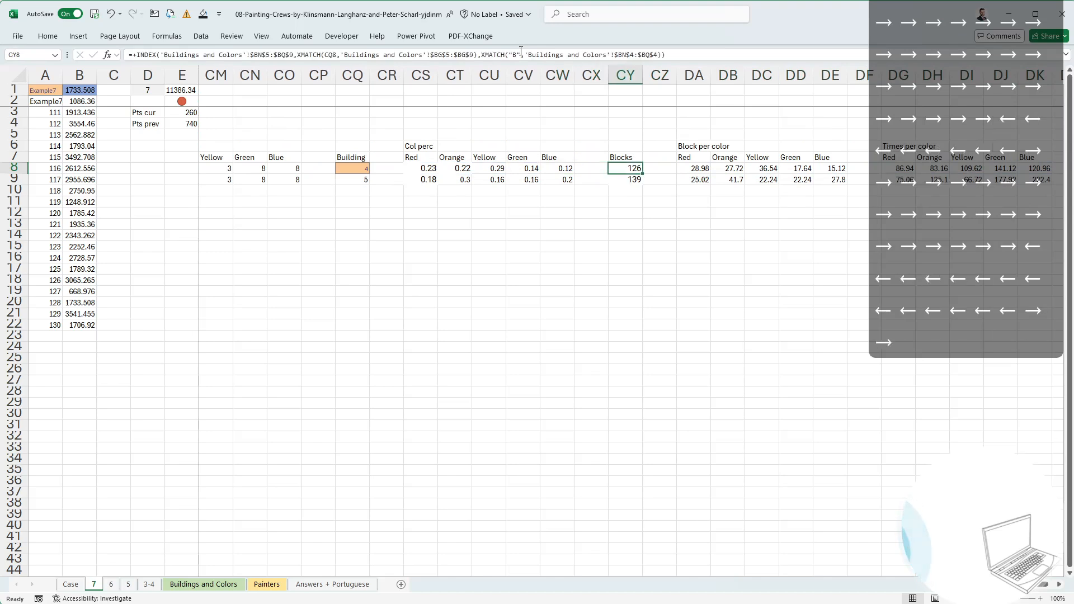
pyautogui.moveTo(285, 56); pyautogui.dragTo(282, 55)
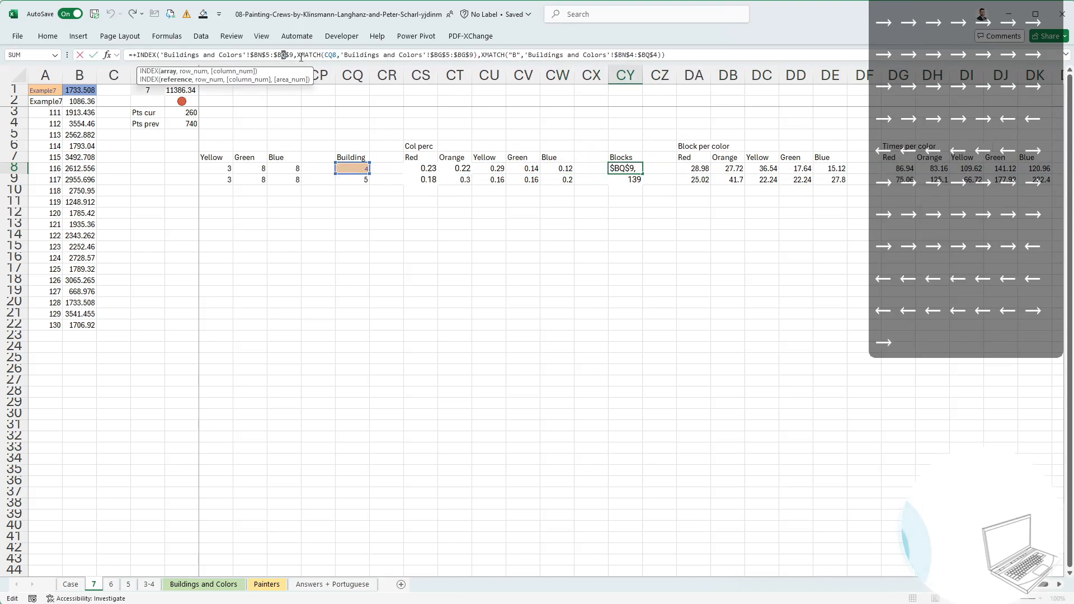
pyautogui.write('R')
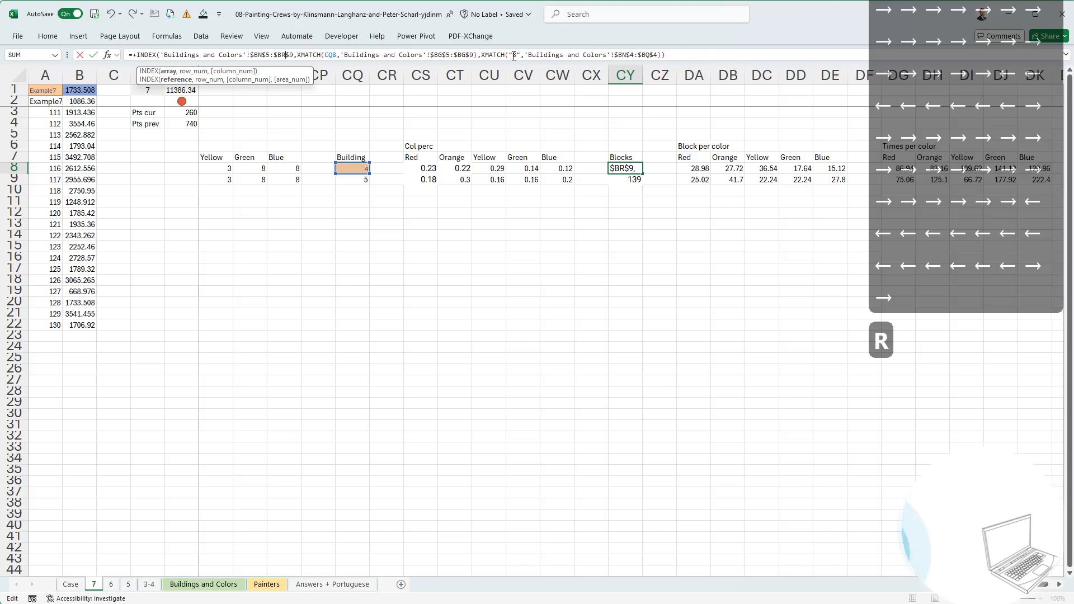
pyautogui.write('D')
pyautogui.hotkey('shift', 'BackSpace')
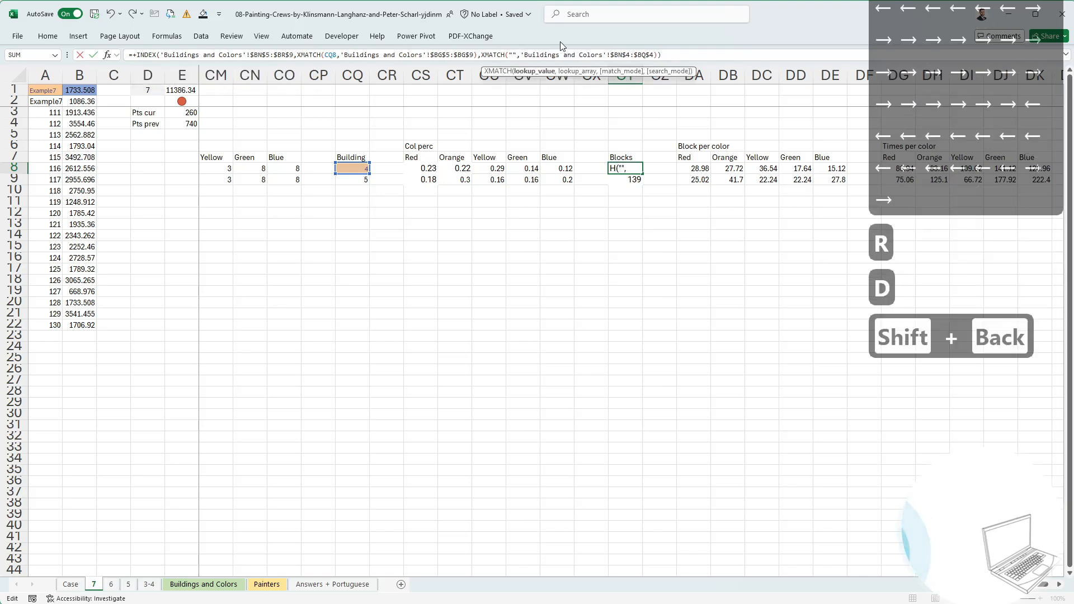
pyautogui.write('S')
pyautogui.press('Return')
pyautogui.hotkey('ctrl', 'd')
pyautogui.press('Down')
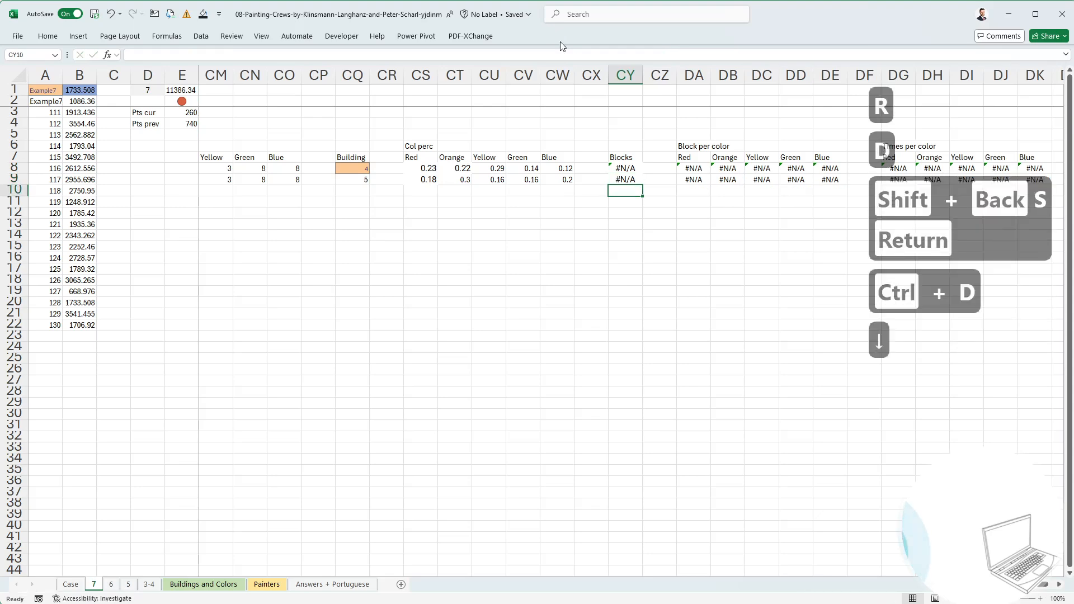
# Extend the header lookup range in CY8's formula to $BN$4:$BR$4 and fill the formula down to CY9.
pyautogui.press('Up')
pyautogui.press('Up')
pyautogui.press('F2')
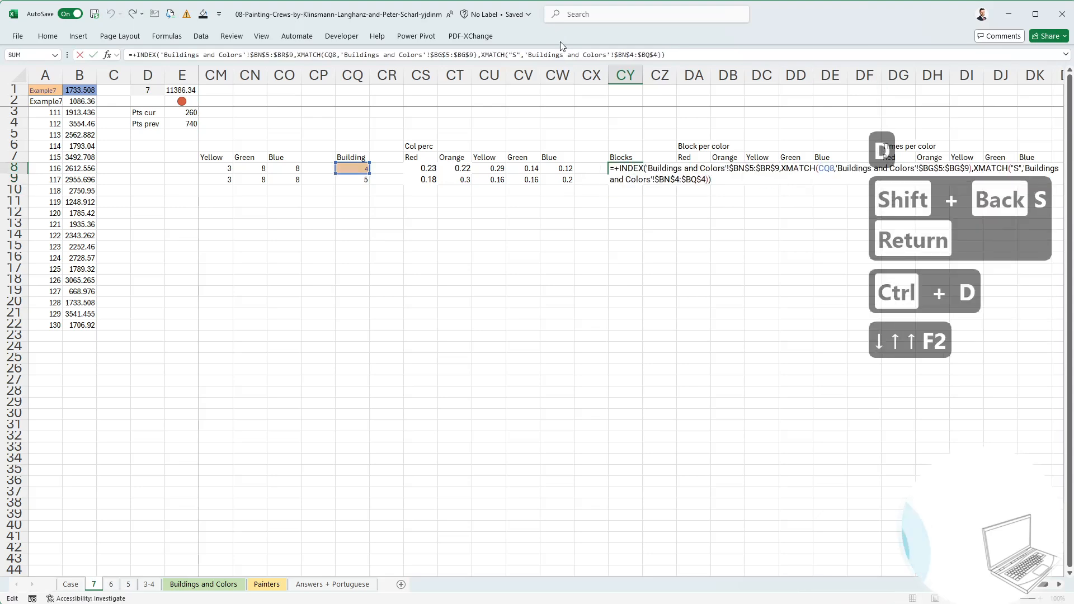
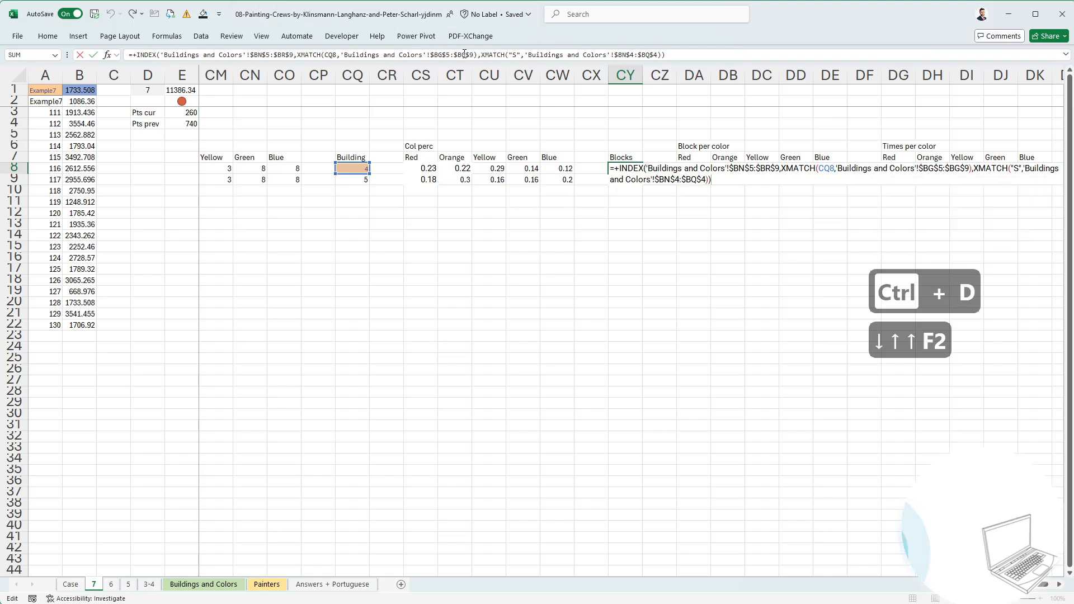
pyautogui.click(647, 53)
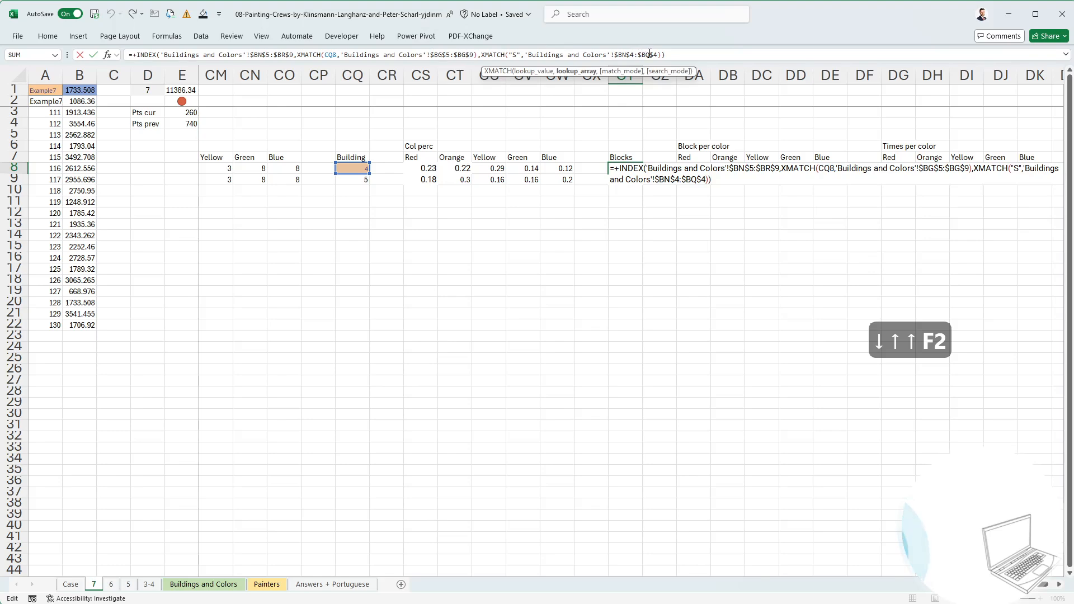
pyautogui.write('R')
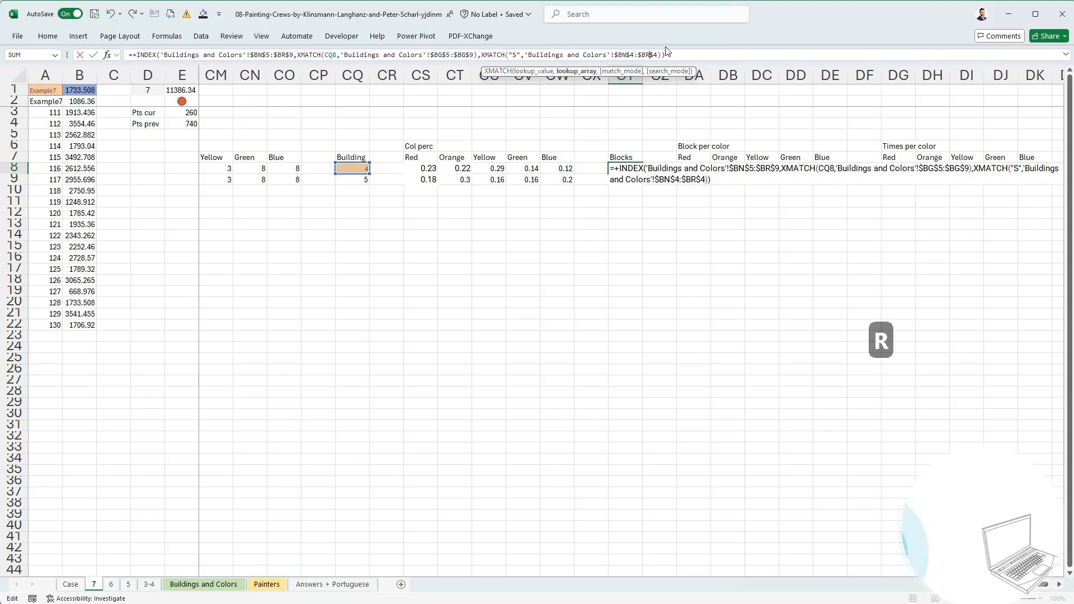
pyautogui.press('Return')
pyautogui.hotkey('ctrl', 'd')
pyautogui.press('Down')
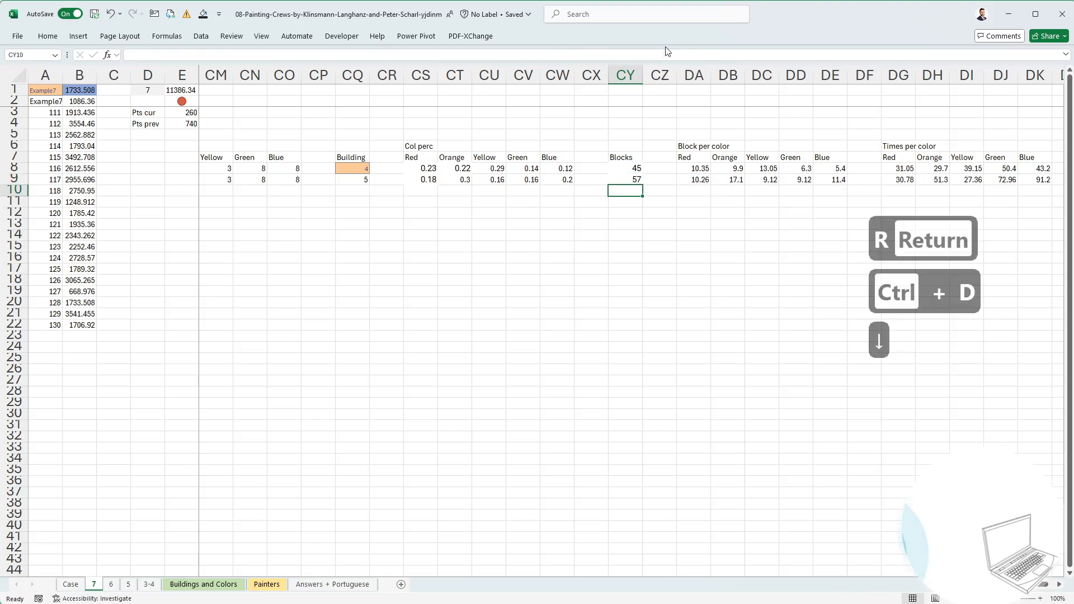
# Check the S counts on Buildings and Colors, and review the Sides and top section's block and cost columns on sheet 7.
pyautogui.click(203, 584)
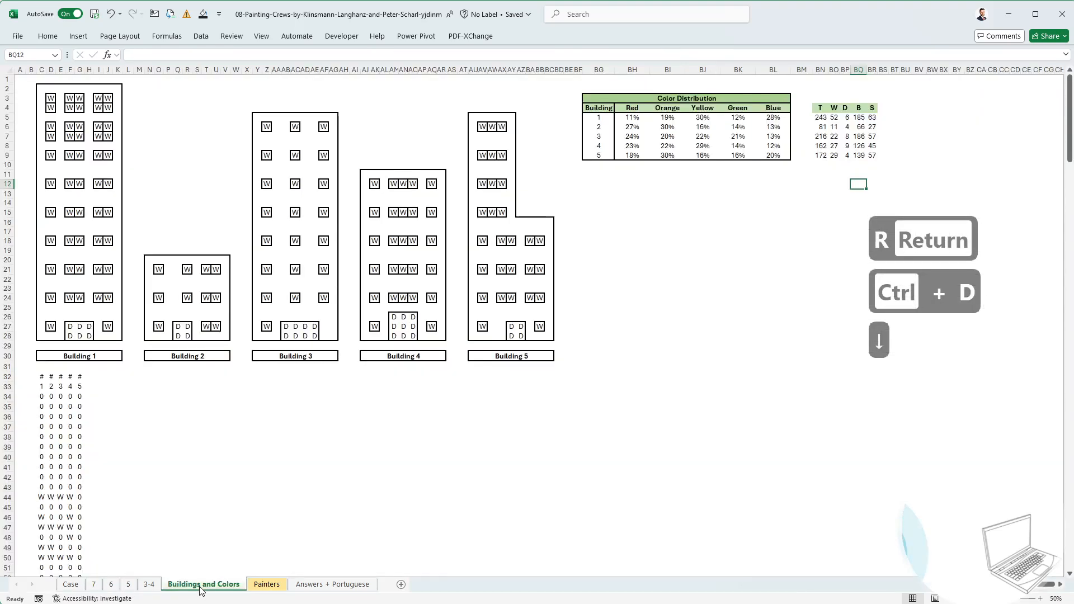
pyautogui.click(93, 586)
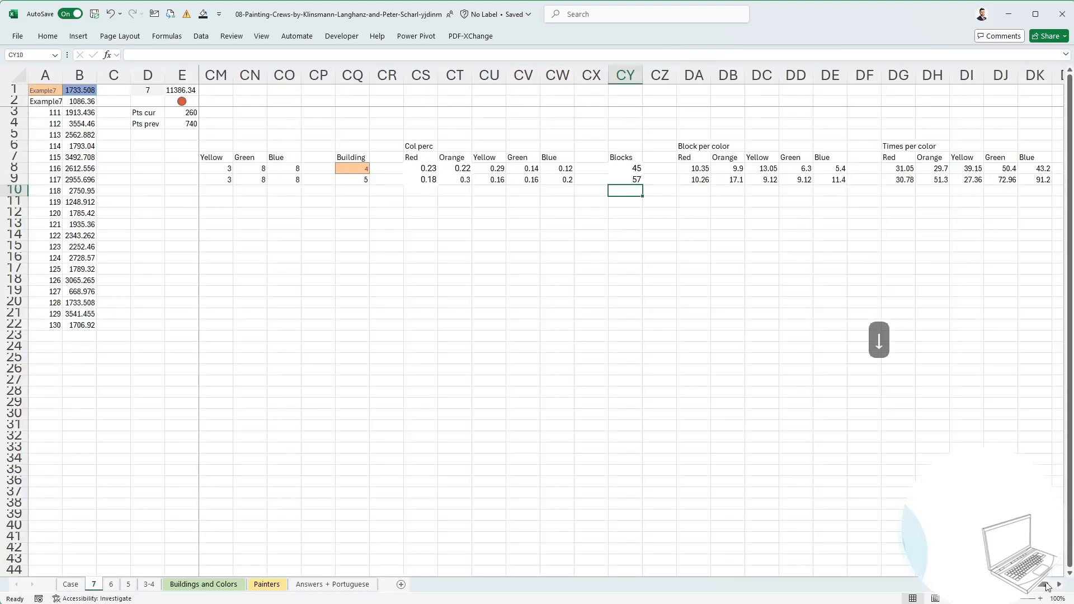
pyautogui.hscroll(-10, 1047, 587)
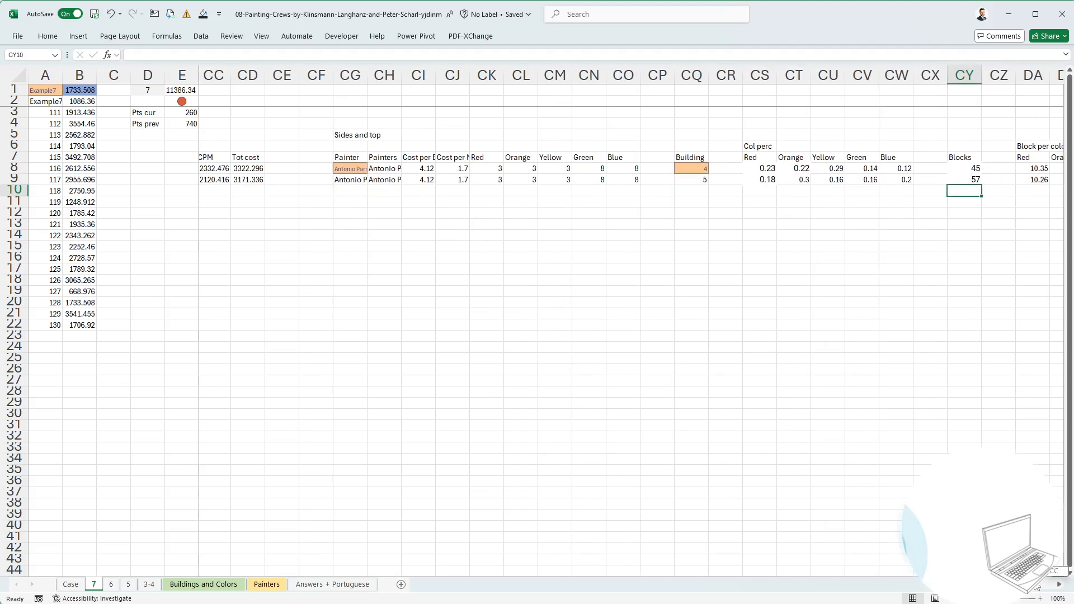
pyautogui.hscroll(-2, 1038, 588)
pyautogui.click(926, 537)
pyautogui.moveTo(1038, 588); pyautogui.dragTo(1050, 589)
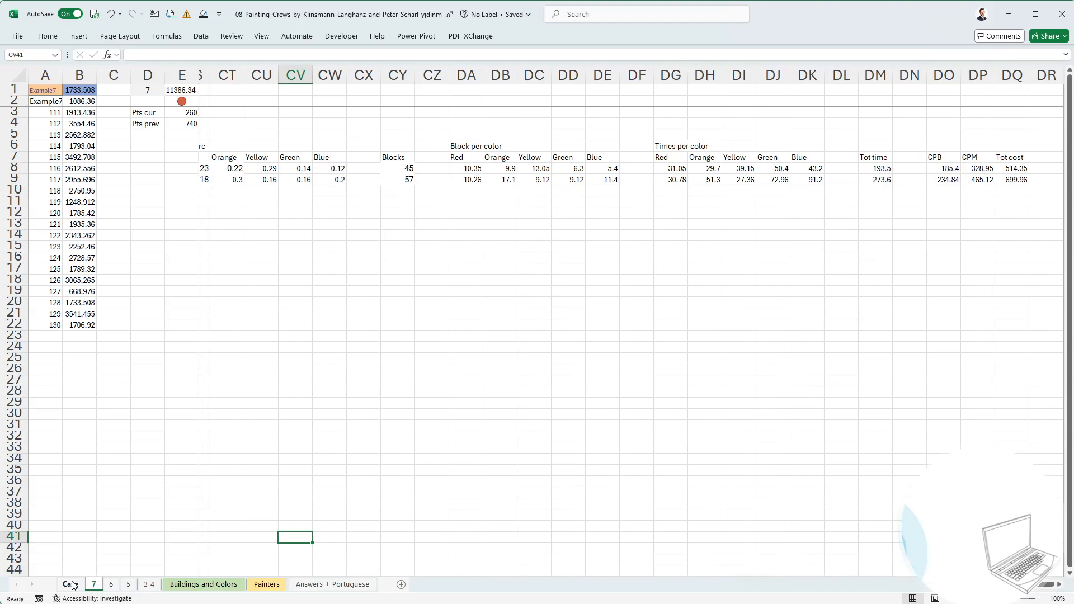
pyautogui.moveTo(1041, 586); pyautogui.dragTo(1041, 586)
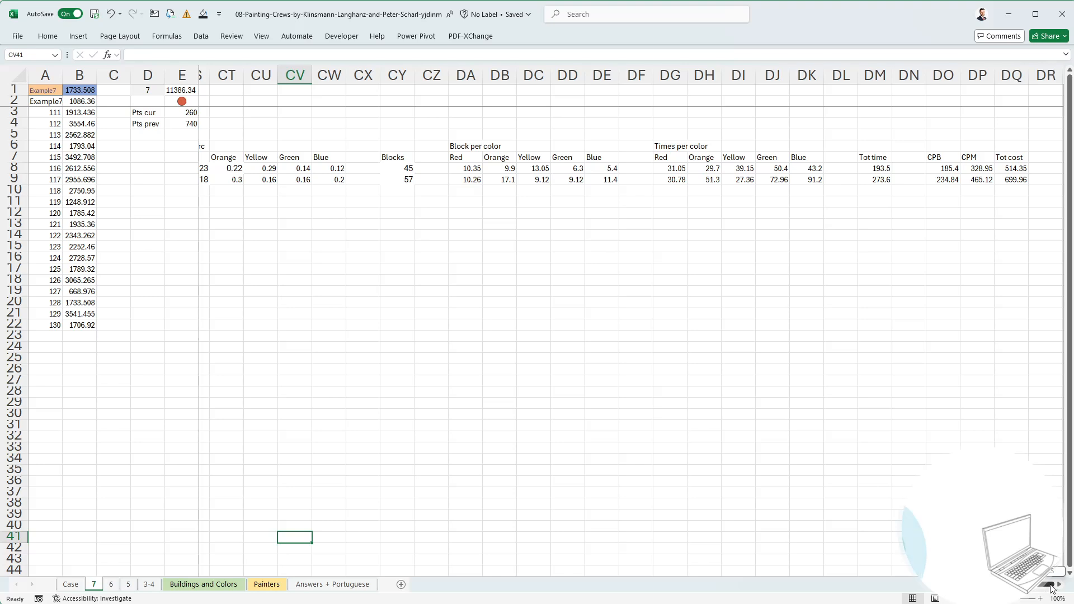
# Total the Sides and top Tot cost column in DQ4 with +SUM(DQ8:DQ15).
pyautogui.click(1014, 128)
pyautogui.write('+sum')
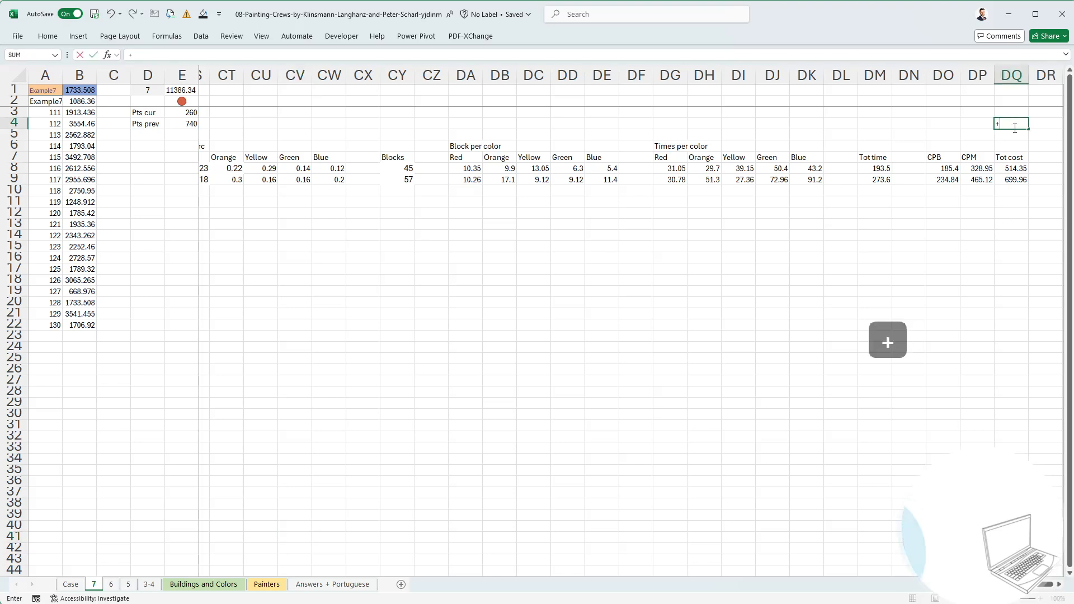
pyautogui.press('Tab')
pyautogui.hotkey('ctrl', 'Down')
pyautogui.press('Down')
pyautogui.hotkey('shift', 'Down')
pyautogui.hotkey('shift', 'Down')
pyautogui.hotkey('shift', 'Down')
pyautogui.hotkey('shift', 'Down')
pyautogui.hotkey('shift', 'Down')
pyautogui.hotkey('shift', 'Down')
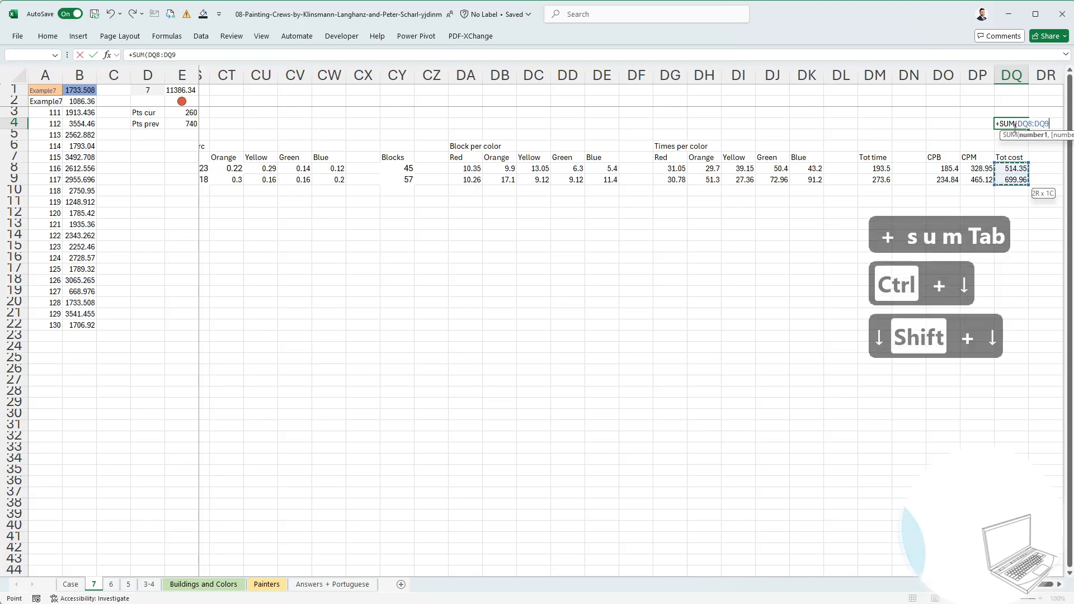
pyautogui.hotkey('shift', 'Down')
pyautogui.hotkey('shift', 'Down')
pyautogui.hotkey('shift', 'Down')
pyautogui.hotkey('shift', 'Down')
pyautogui.hotkey('shift', 'Down')
pyautogui.write(')')
pyautogui.press('Return')
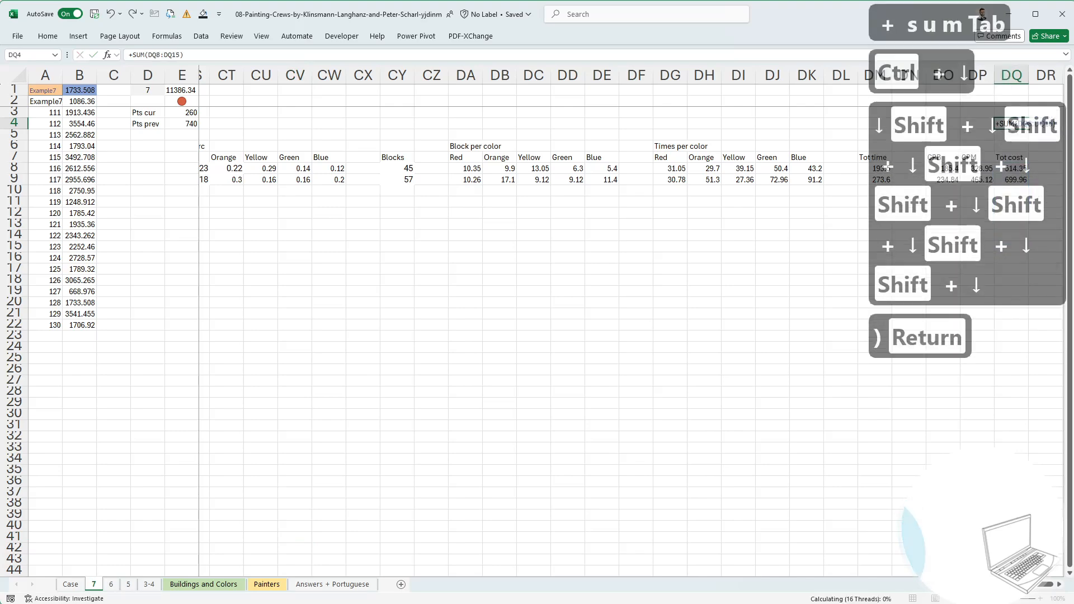
# Copy the Sides and top cost total formula from DQ4 into CD4 above the Back section's Tot cost column.
pyautogui.press('Up')
pyautogui.hotkey('ctrl', 'c')
pyautogui.press('Left')
pyautogui.press('Left')
pyautogui.press('Left')
pyautogui.press('Left')
pyautogui.press('Left')
pyautogui.press('Left')
pyautogui.press('Left')
pyautogui.press('Left')
pyautogui.press('Left')
pyautogui.press('Left')
pyautogui.press('Left')
pyautogui.press('Left')
pyautogui.press('Left')
pyautogui.press('Left')
pyautogui.press('Left')
pyautogui.press('Left')
pyautogui.press('Left')
pyautogui.press('Left')
pyautogui.press('Left')
pyautogui.press('Left')
pyautogui.press('Left')
pyautogui.press('Left')
pyautogui.press('Left')
pyautogui.press('Left')
pyautogui.press('Left')
pyautogui.press('Left')
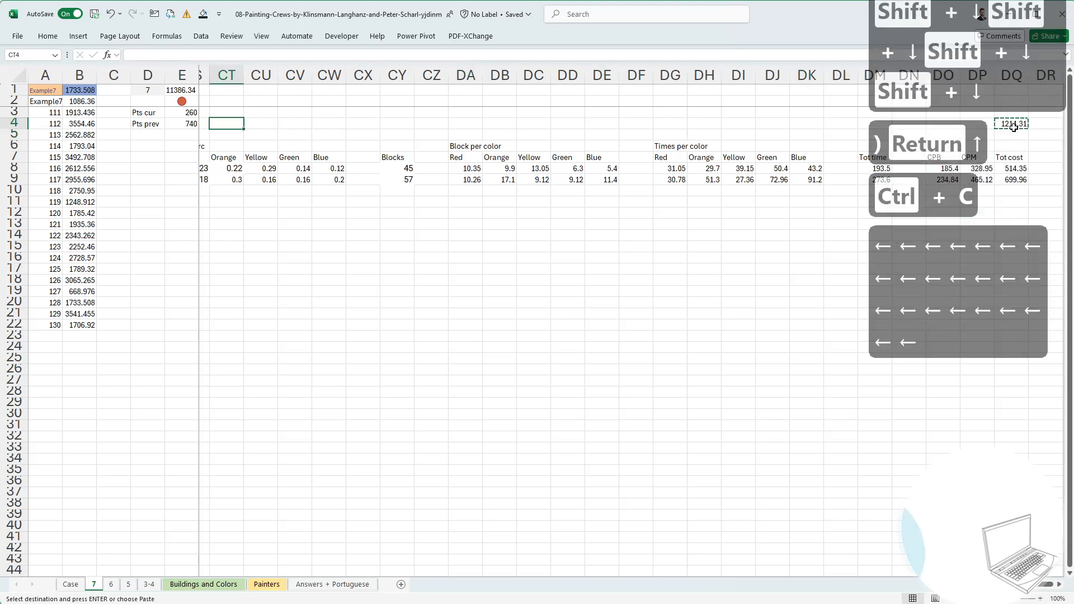
pyautogui.press('Right')
pyautogui.press('Left')
pyautogui.press('Left')
pyautogui.press('Left')
pyautogui.press('Right')
pyautogui.press('Right')
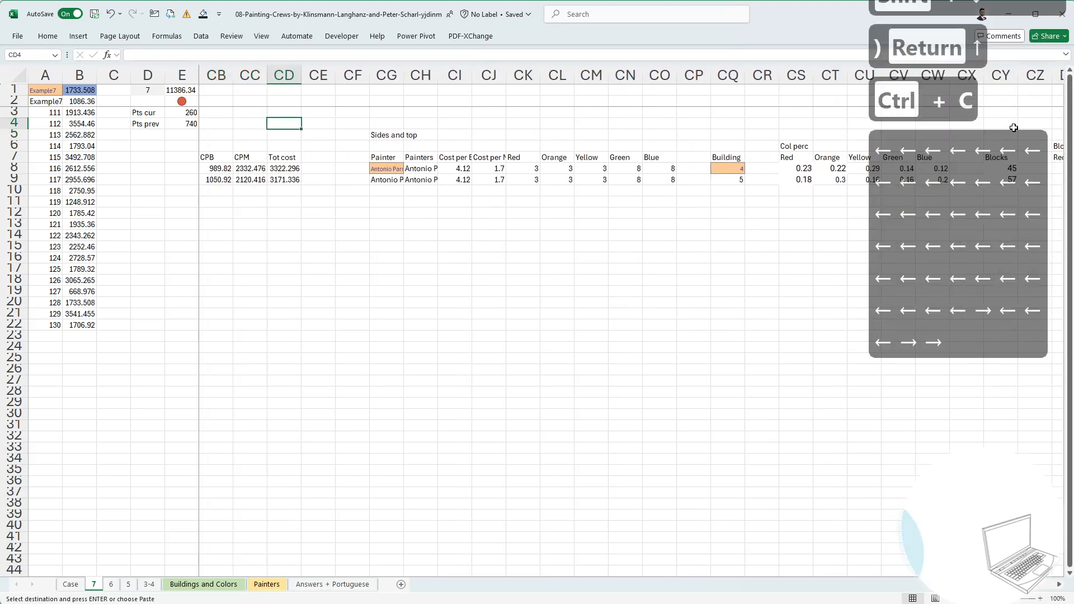
pyautogui.hotkey('ctrl', 'v')
# Paste the same cost total formula into AQ4 above the front section's Tot cost column.
pyautogui.press('Left')
pyautogui.press('Left')
pyautogui.press('Left')
pyautogui.press('Left')
pyautogui.press('Left')
pyautogui.press('Left')
pyautogui.press('Left')
pyautogui.press('Left')
pyautogui.press('Left')
pyautogui.press('Left')
pyautogui.press('Left')
pyautogui.press('Left')
pyautogui.press('Left')
pyautogui.press('Left')
pyautogui.press('Left')
pyautogui.press('Left')
pyautogui.press('Left')
pyautogui.press('Left')
pyautogui.press('Left')
pyautogui.press('Left')
pyautogui.press('Left')
pyautogui.press('Left')
pyautogui.press('Left')
pyautogui.press('Left')
pyautogui.press('Left')
pyautogui.press('Left')
pyautogui.press('Left')
pyautogui.press('Left')
pyautogui.press('Left')
pyautogui.press('Left')
pyautogui.press('Left')
pyautogui.press('Left')
pyautogui.press('Left')
pyautogui.press('Left')
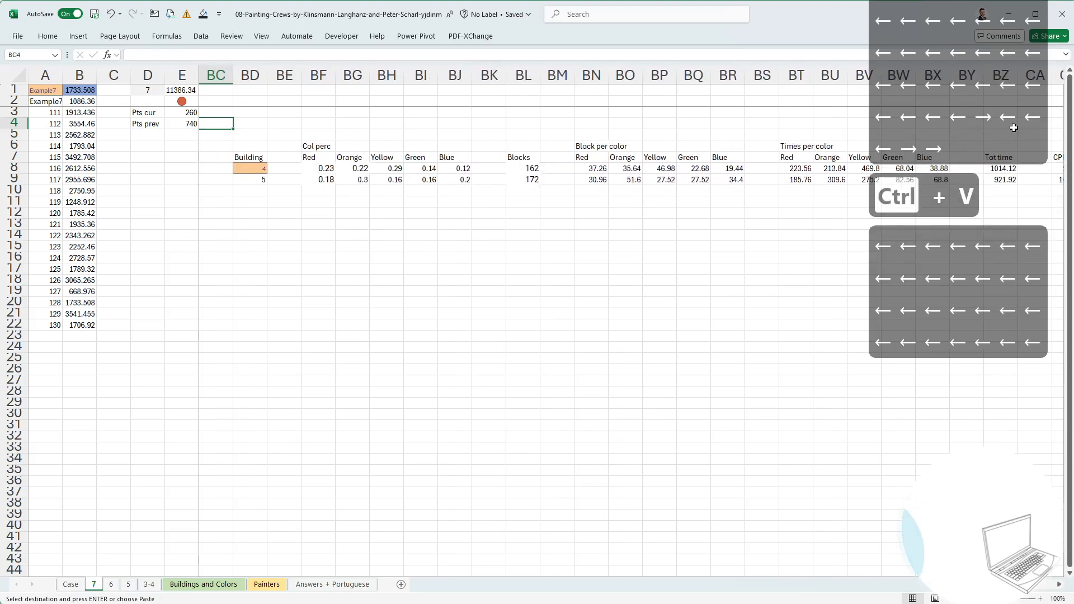
pyautogui.press('Left')
pyautogui.press('Left')
pyautogui.press('Left')
pyautogui.press('Left')
pyautogui.press('Left')
pyautogui.press('Left')
pyautogui.press('Left')
pyautogui.press('Left')
pyautogui.press('Left')
pyautogui.press('Left')
pyautogui.press('Left')
pyautogui.press('Left')
pyautogui.press('Left')
pyautogui.press('Left')
pyautogui.press('Left')
pyautogui.press('Left')
pyautogui.press('Left')
pyautogui.press('Left')
pyautogui.press('Left')
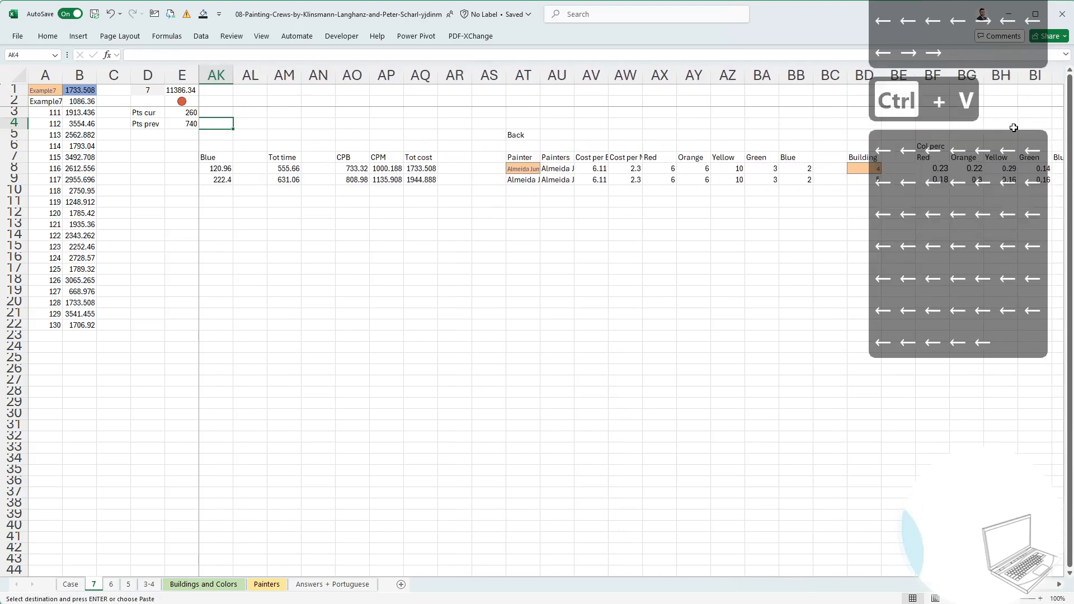
pyautogui.press('Right')
pyautogui.press('Right')
pyautogui.press('Right')
pyautogui.press('Right')
pyautogui.press('Right')
pyautogui.press('Right')
pyautogui.press('Right')
pyautogui.press('Right')
pyautogui.press('Right')
pyautogui.press('Right')
pyautogui.press('Right')
pyautogui.press('Right')
pyautogui.press('Right')
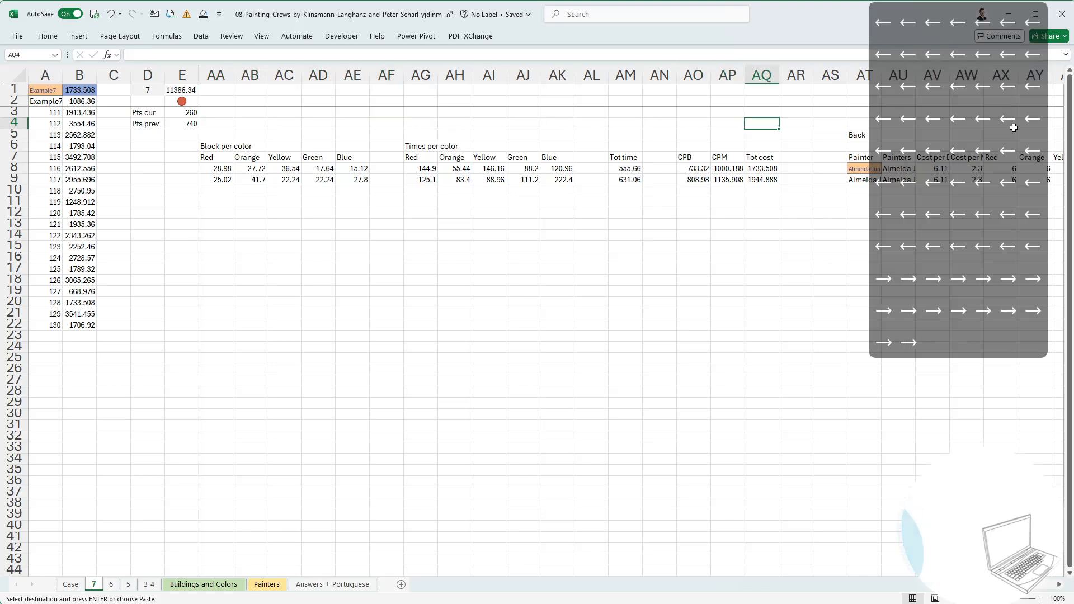
pyautogui.hotkey('ctrl', 'v')
pyautogui.press('Escape')
# Replace the result formula in B1 with +SUM(AQ4:DQ4) to add the three section cost totals.
pyautogui.hotkey('ctrl', 'Left')
pyautogui.hotkey('ctrl', 'Left')
pyautogui.hotkey('ctrl', 'Left')
pyautogui.hotkey('ctrl', 'Left')
pyautogui.hotkey('ctrl', 'Left')
pyautogui.press('Up')
pyautogui.press('Up')
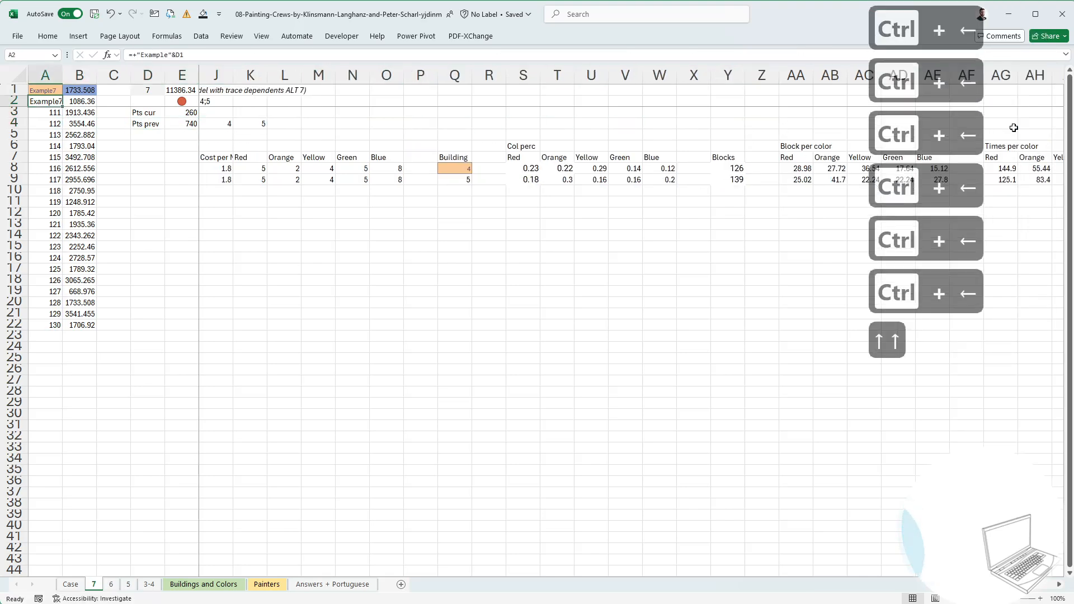
pyautogui.press('Right')
pyautogui.press('Up')
pyautogui.write('+sum')
pyautogui.press('Tab')
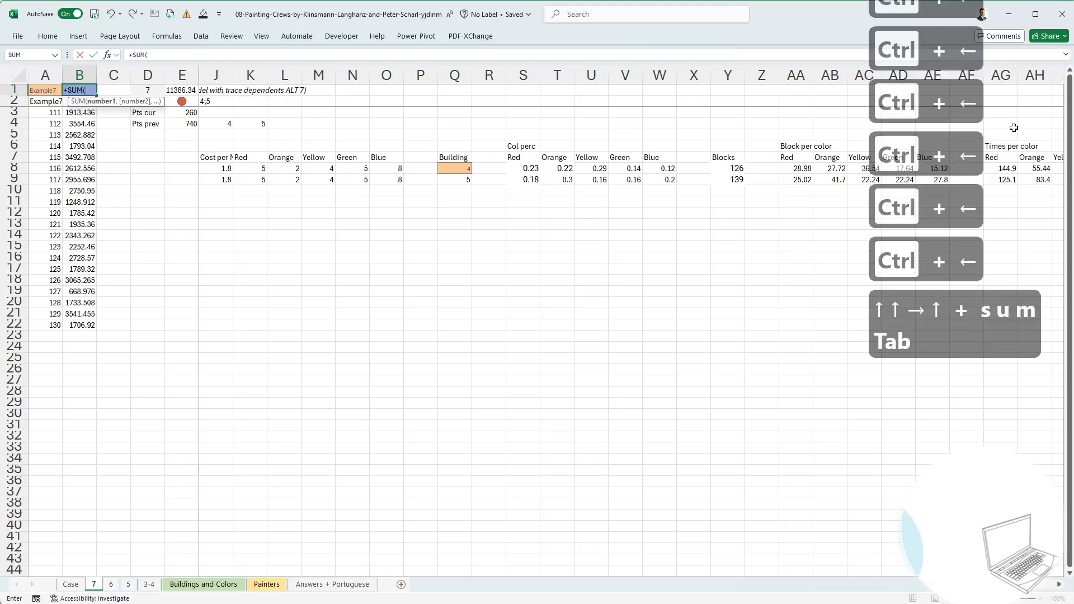
pyautogui.press('Down')
pyautogui.press('Right')
pyautogui.press('Down')
pyautogui.press('Right')
pyautogui.press('Right')
pyautogui.press('Down')
pyautogui.press('Right')
pyautogui.press('Down')
pyautogui.press('Right')
pyautogui.press('Right')
pyautogui.hotkey('ctrl', 'Right')
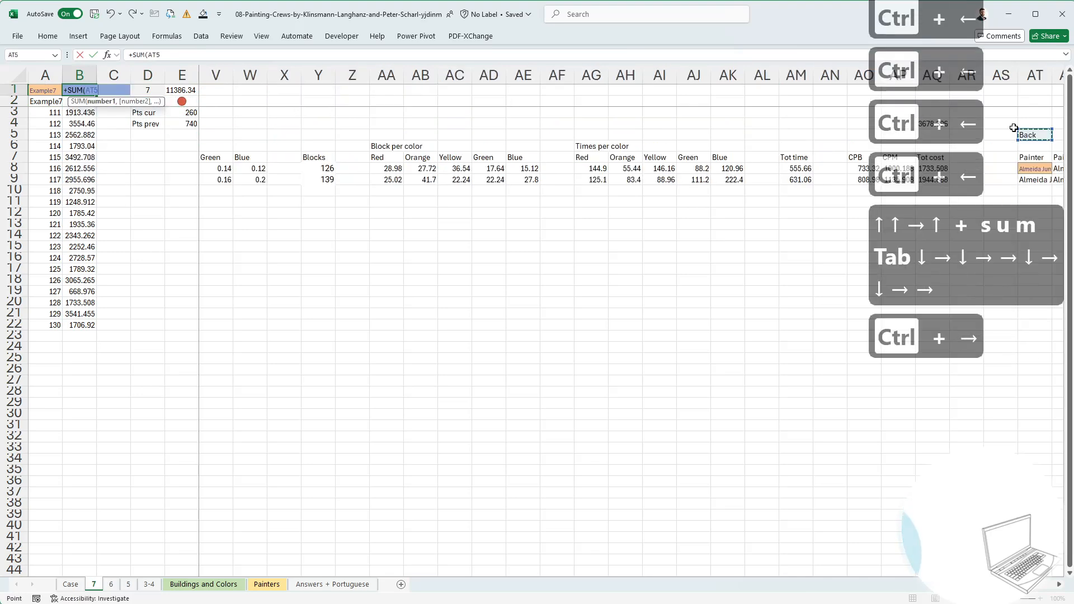
pyautogui.press('Left')
pyautogui.press('Up')
pyautogui.press('Left')
pyautogui.press('Left')
pyautogui.hotkey('ctrl', 'Left')
pyautogui.hotkey('ctrl', 'Left')
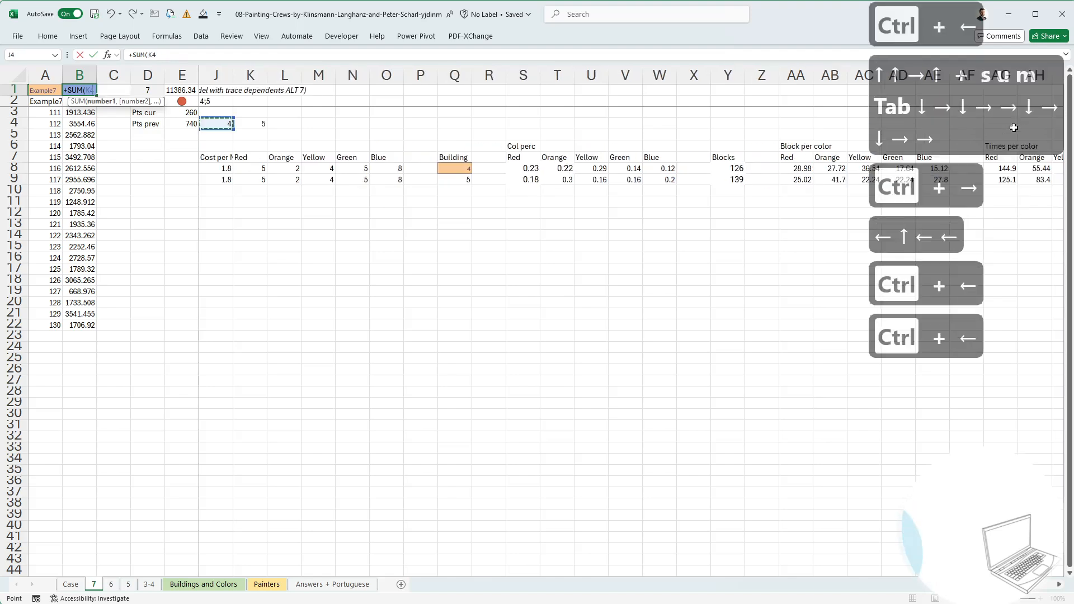
pyautogui.hotkey('ctrl', 'Right')
pyautogui.hotkey('ctrl', 'Right')
pyautogui.hotkey('ctrl', 'shift', 'Right')
pyautogui.hotkey('ctrl', 'shift', 'Right')
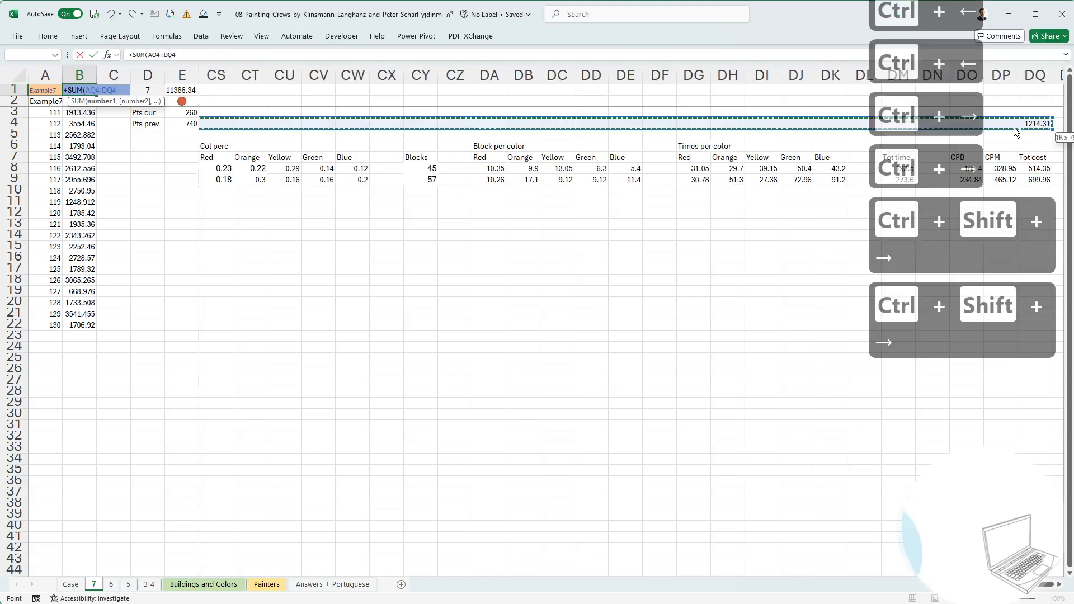
pyautogui.write(')')
pyautogui.press('Return')
# Review the Example7 result check and the painter and building inputs in row 2 of sheet 7.
pyautogui.press('Left')
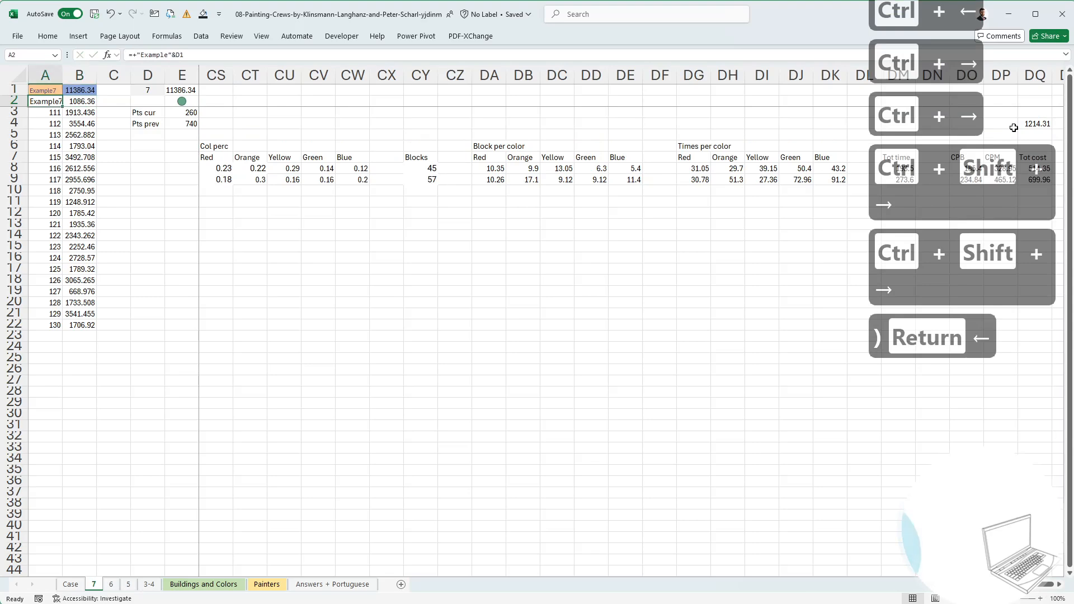
pyautogui.press('Left')
pyautogui.press('Left')
pyautogui.press('Left')
pyautogui.press('Left')
pyautogui.press('Left')
pyautogui.press('Right')
pyautogui.press('Right')
pyautogui.press('Right')
pyautogui.press('Right')
pyautogui.press('Right')
pyautogui.press('Right')
pyautogui.press('Right')
pyautogui.press('Right')
pyautogui.press('Right')
pyautogui.press('Right')
pyautogui.press('Right')
pyautogui.press('Left')
pyautogui.press('Left')
pyautogui.press('Left')
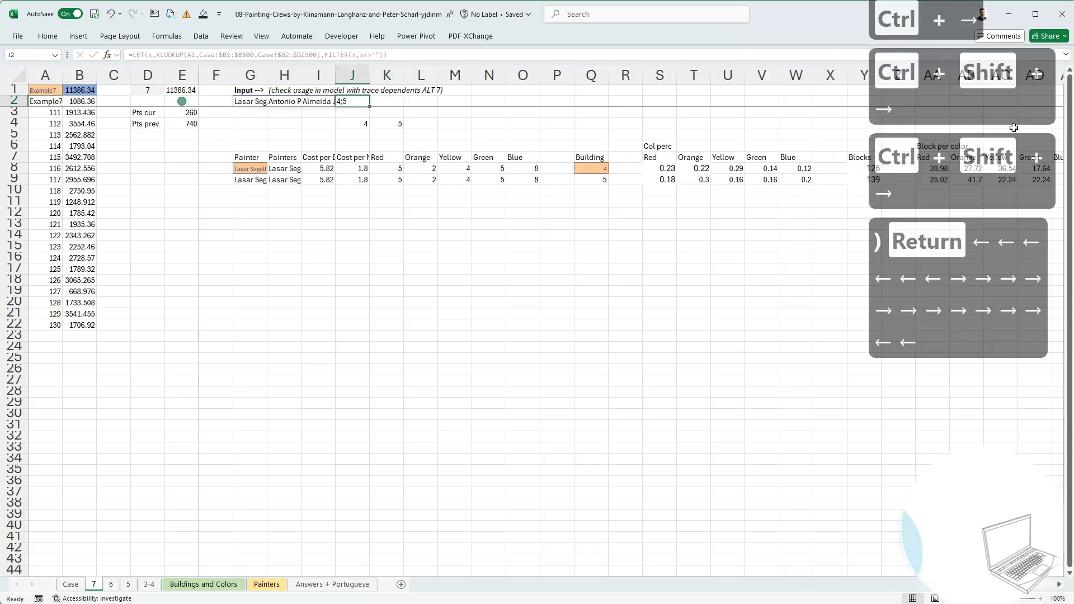
# Fill the front section's painter reference from G9 down into G10.
pyautogui.press('Down')
pyautogui.press('Left')
pyautogui.press('Down')
pyautogui.press('Left')
pyautogui.press('Left')
pyautogui.press('Down')
pyautogui.press('Down')
pyautogui.press('Down')
pyautogui.press('Down')
pyautogui.press('Down')
pyautogui.press('Right')
pyautogui.press('Down')
pyautogui.hotkey('ctrl', 'd')
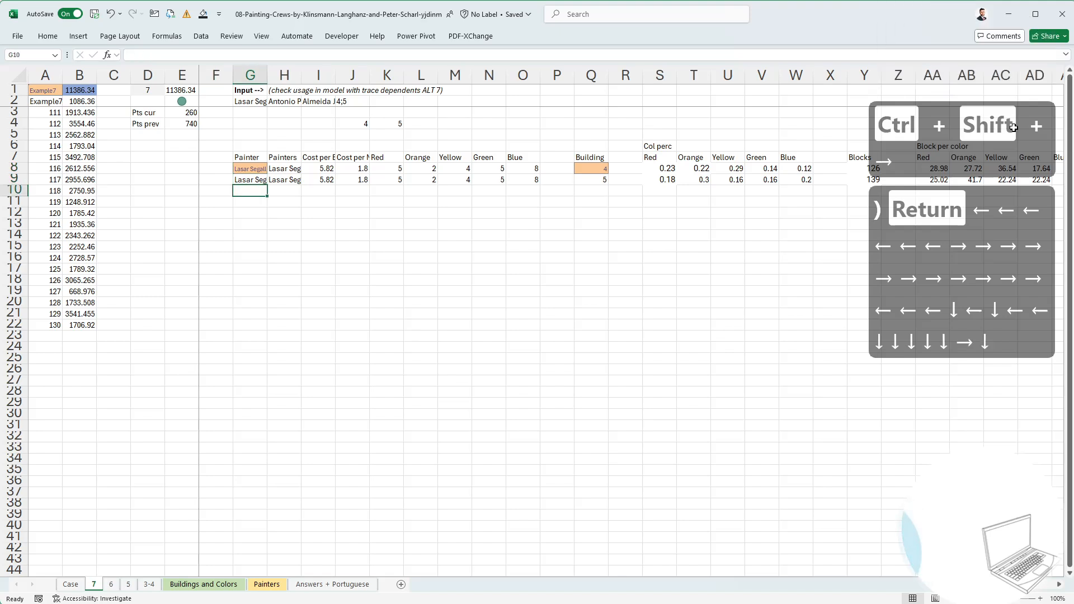
# Copy the front section's row 9 calculations, starting at H9, into row 10.
pyautogui.press('Right')
pyautogui.press('Up')
pyautogui.hotkey('ctrl', 'shift', 'Right')
pyautogui.hotkey('ctrl', 'shift', 'Right')
pyautogui.hotkey('ctrl', 'shift', 'Right')
pyautogui.hotkey('ctrl', 'shift', 'Right')
pyautogui.hotkey('ctrl', 'shift', 'Right')
pyautogui.hotkey('ctrl', 'shift', 'Right')
pyautogui.hotkey('ctrl', 'shift', 'Right')
pyautogui.hotkey('ctrl', 'shift', 'Right')
pyautogui.hotkey('ctrl', 'shift', 'Right')
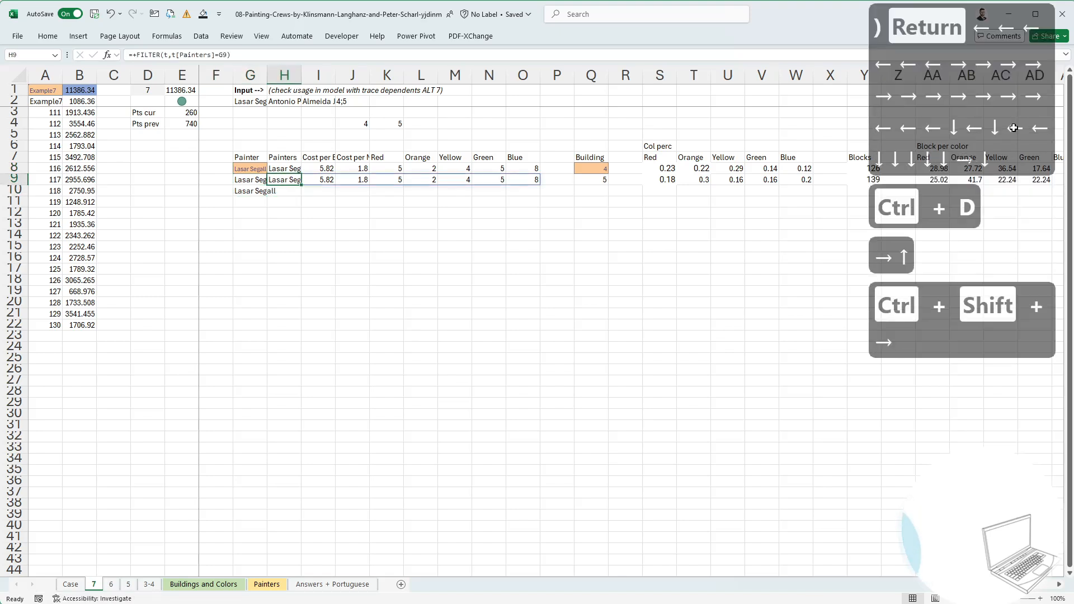
pyautogui.hotkey('ctrl', 'shift', 'Right')
pyautogui.hotkey('ctrl', 'shift', 'Right')
pyautogui.hotkey('ctrl', 'shift', 'Right')
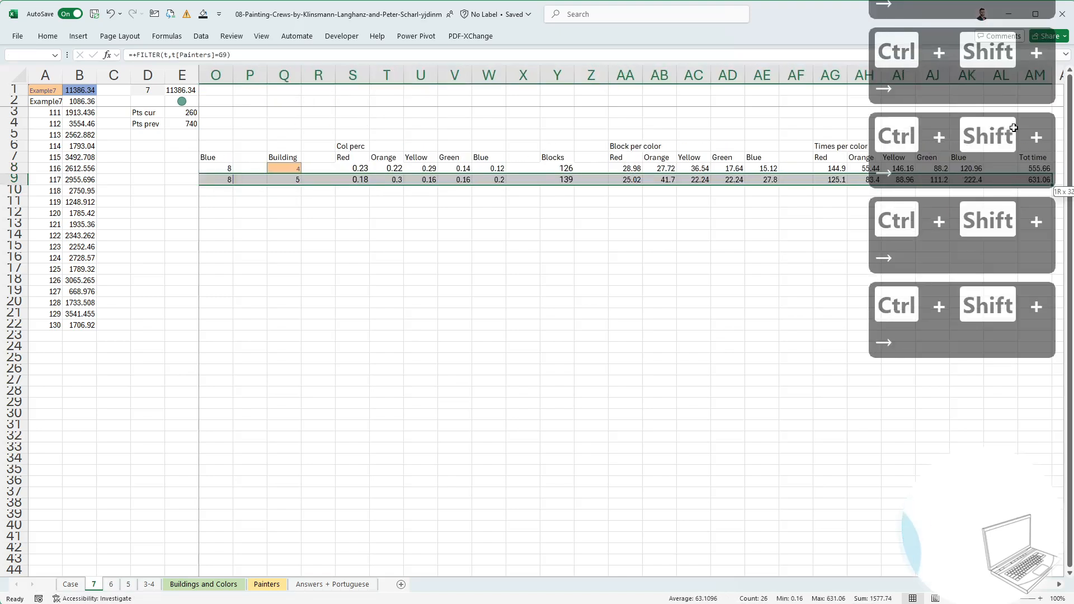
pyautogui.hotkey('ctrl', 'c')
pyautogui.press('Down')
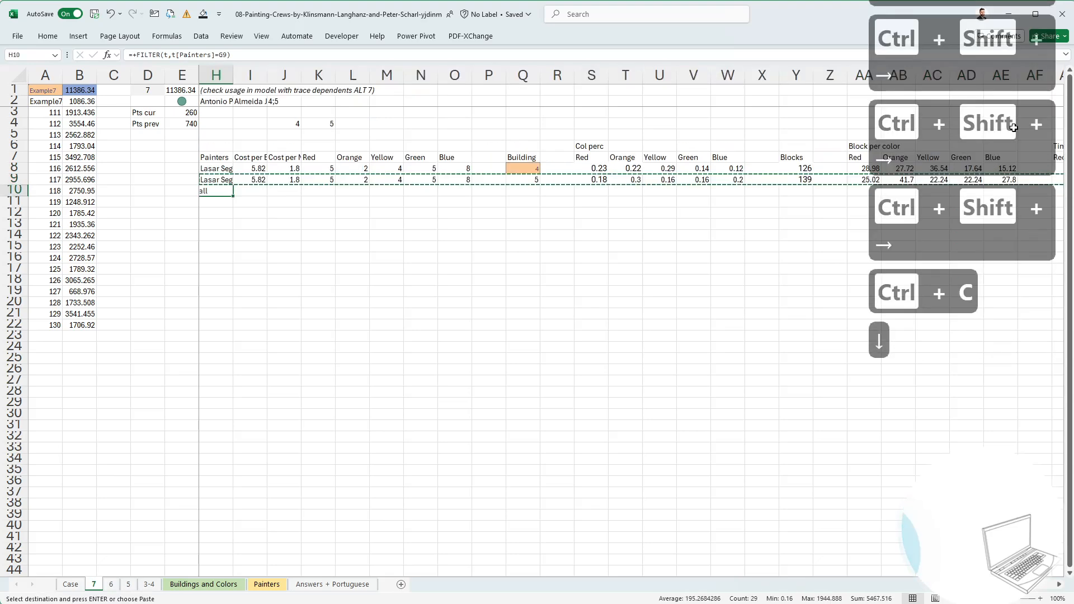
pyautogui.hotkey('ctrl', 'v')
pyautogui.press('Escape')
pyautogui.press('Down')
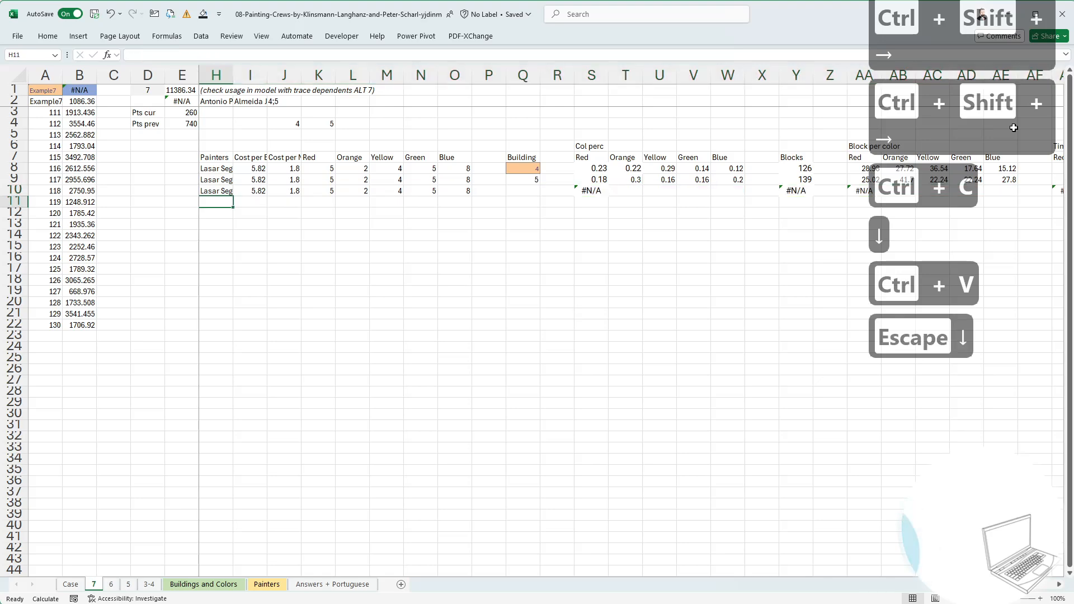
# Check the Level 7 building lists on the Case sheet and try to fill sheet 7's row 10 down to row 13 across columns G to DQ.
pyautogui.hotkey('ctrl', 'pageup')
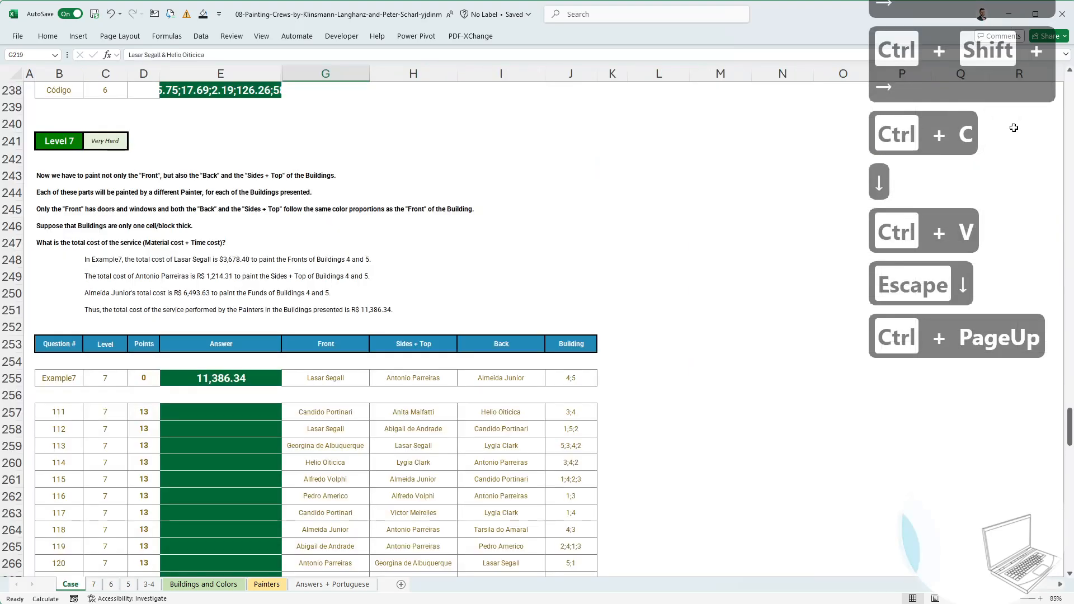
pyautogui.scroll(-5, 615, 473)
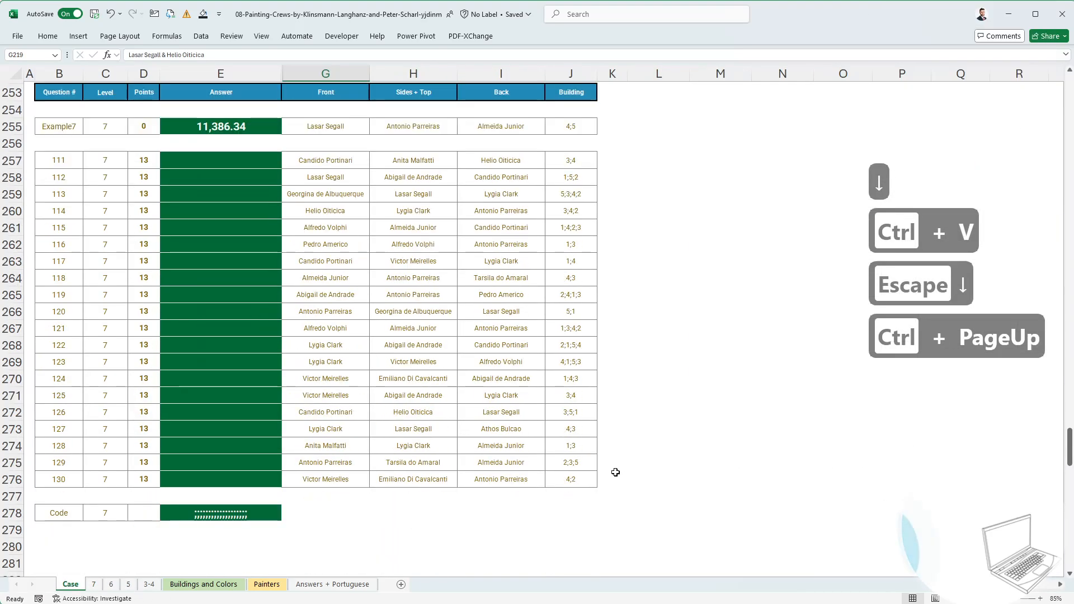
pyautogui.click(94, 584)
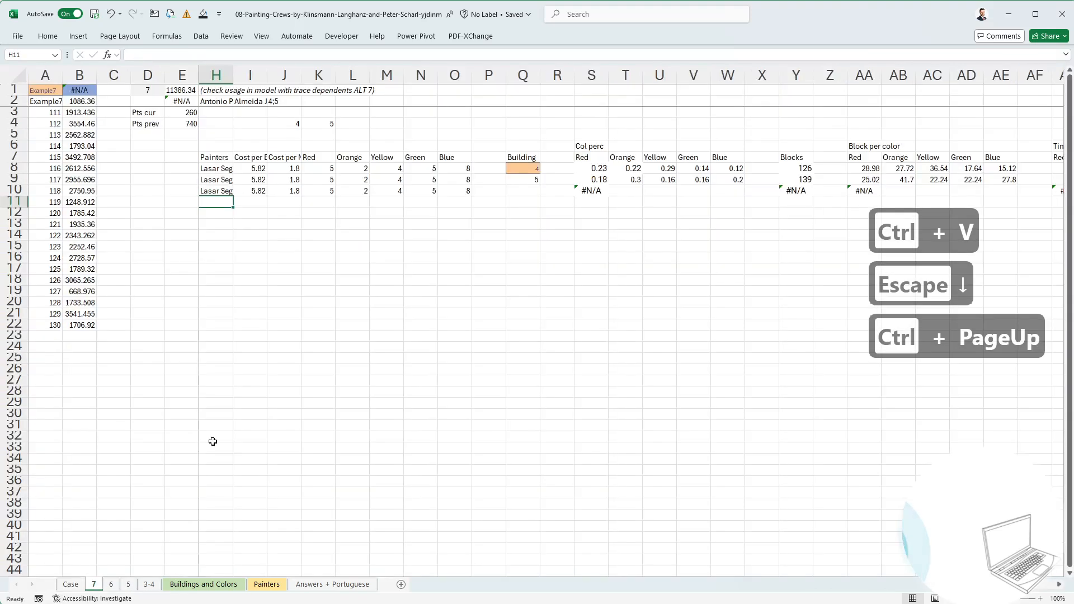
pyautogui.click(214, 273)
pyautogui.hscroll(-1, 255, 207)
pyautogui.moveTo(222, 193); pyautogui.dragTo(919, 193)
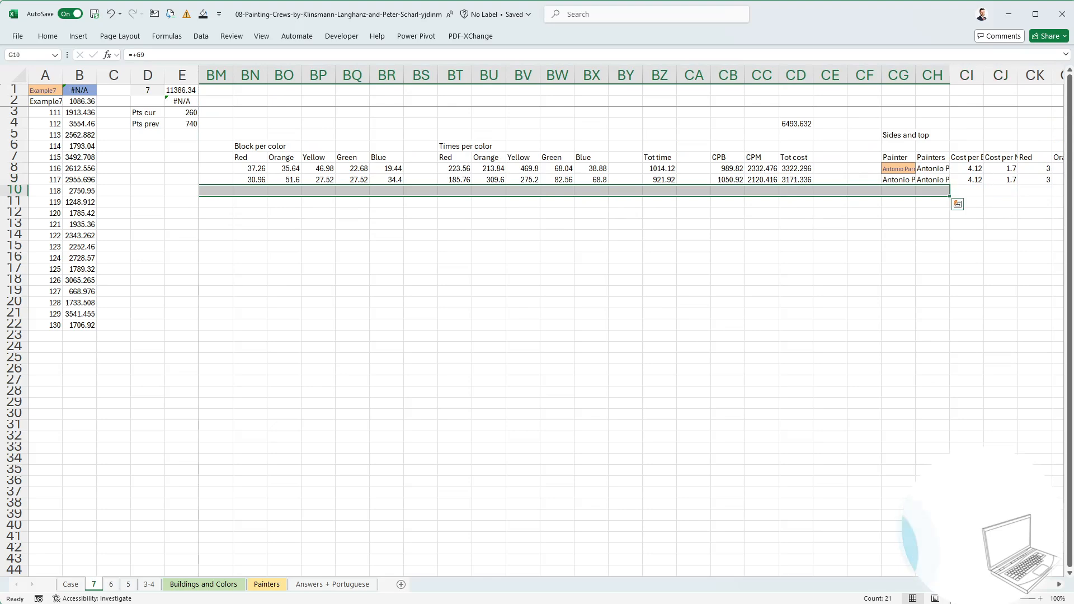
pyautogui.hscroll(-20, 631, 320)
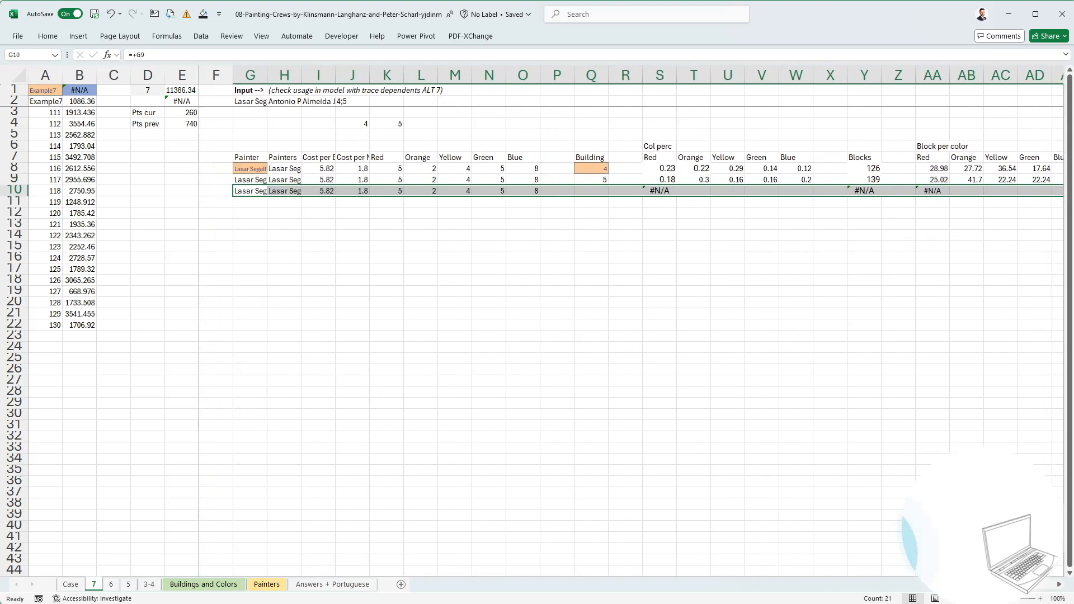
pyautogui.press('Escape')
pyautogui.moveTo(238, 197); pyautogui.dragTo(940, 229)
pyautogui.hotkey('ctrl', 'd')
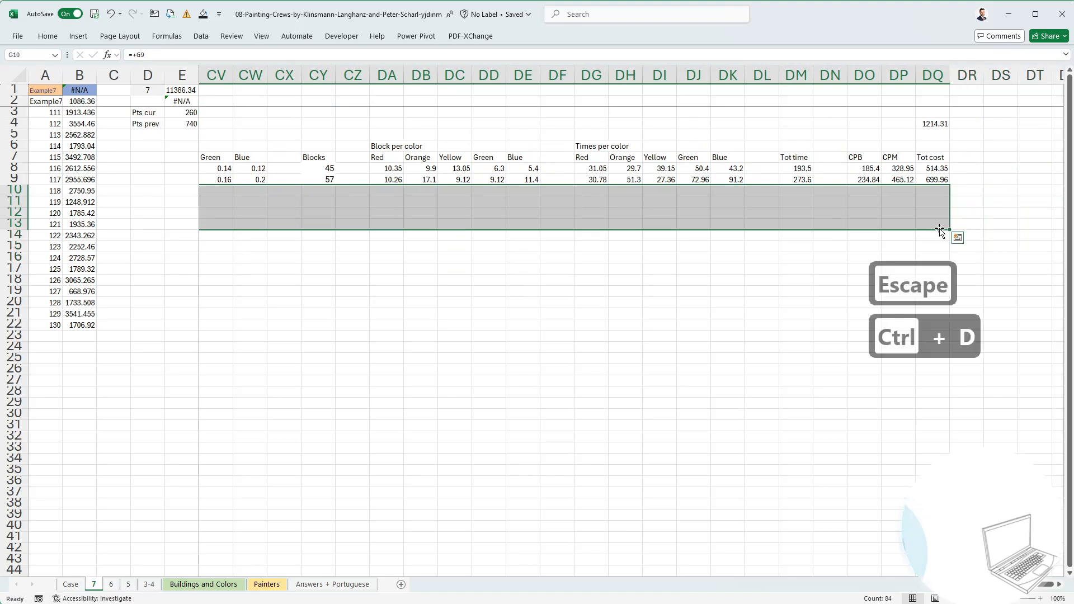
# Fill the Sides and top CPB, CPM and Tot cost formulas from row 9 into DO10:DQ10.
pyautogui.click(930, 190)
pyautogui.press('Escape')
pyautogui.moveTo(922, 191); pyautogui.dragTo(856, 191)
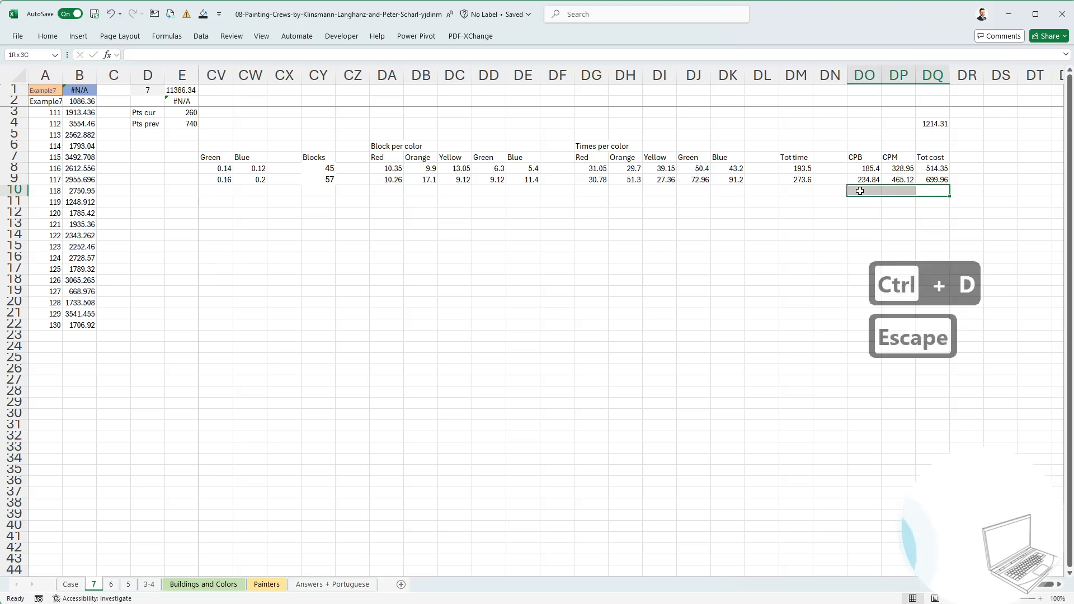
pyautogui.hotkey('ctrl', 'd')
# Copy the full row 9 calculations from column G to DQ and paste them into rows 10 to 13.
pyautogui.moveTo(930, 191); pyautogui.dragTo(316, 294)
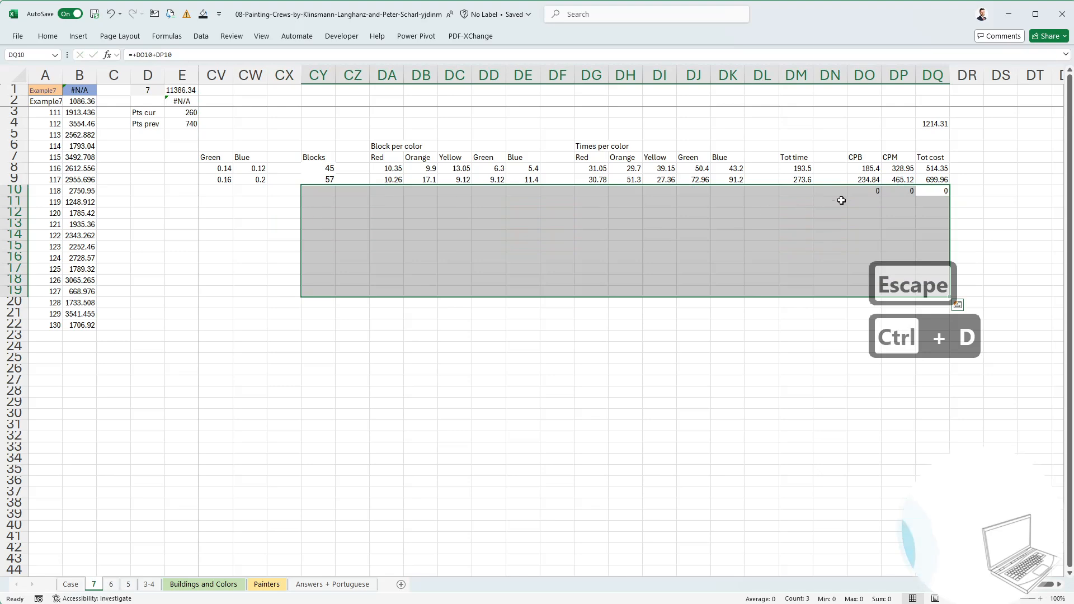
pyautogui.moveTo(927, 194); pyautogui.dragTo(251, 224)
pyautogui.hotkey('ctrl', 'c')
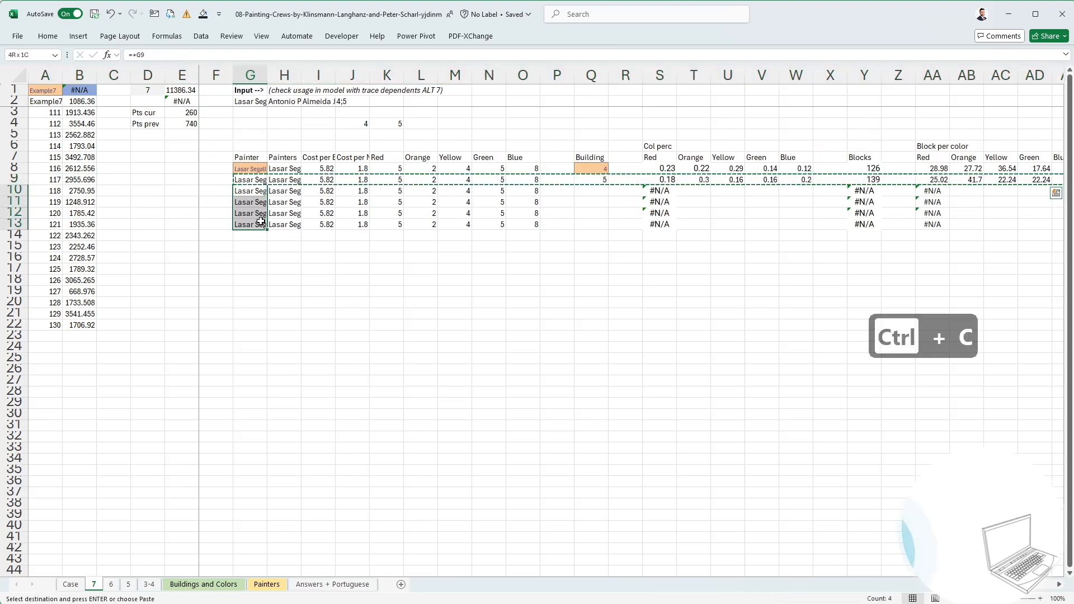
pyautogui.hotkey('ctrl', 'v')
pyautogui.press('Escape')
# Wrap the front section's Tot cost formula in AQ8 as +IFERROR(AO8+AP8,0).
pyautogui.moveTo(898, 336); pyautogui.dragTo(1007, 331)
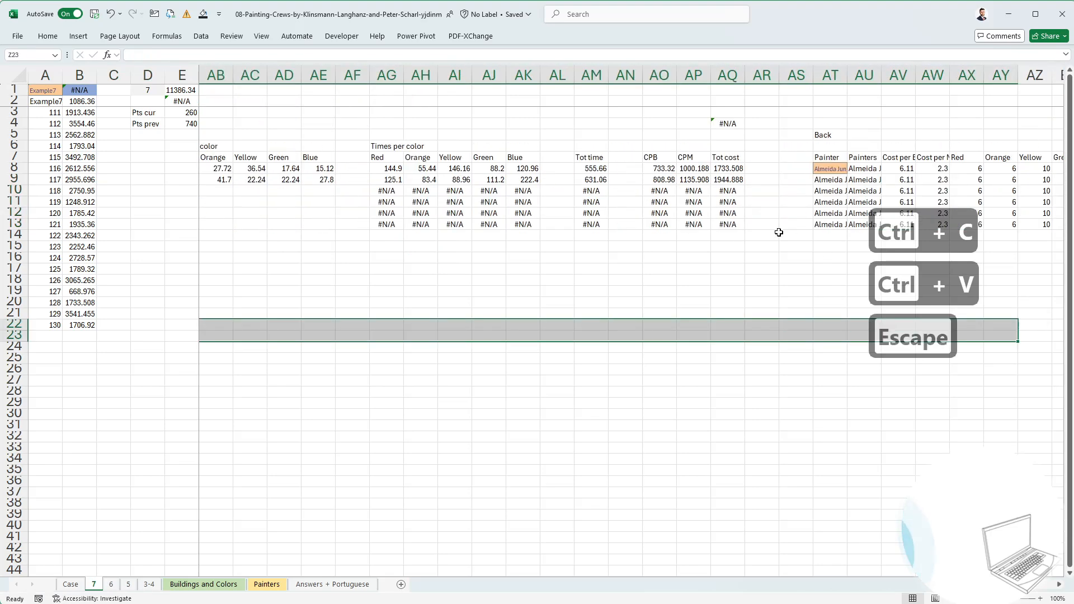
pyautogui.click(727, 169)
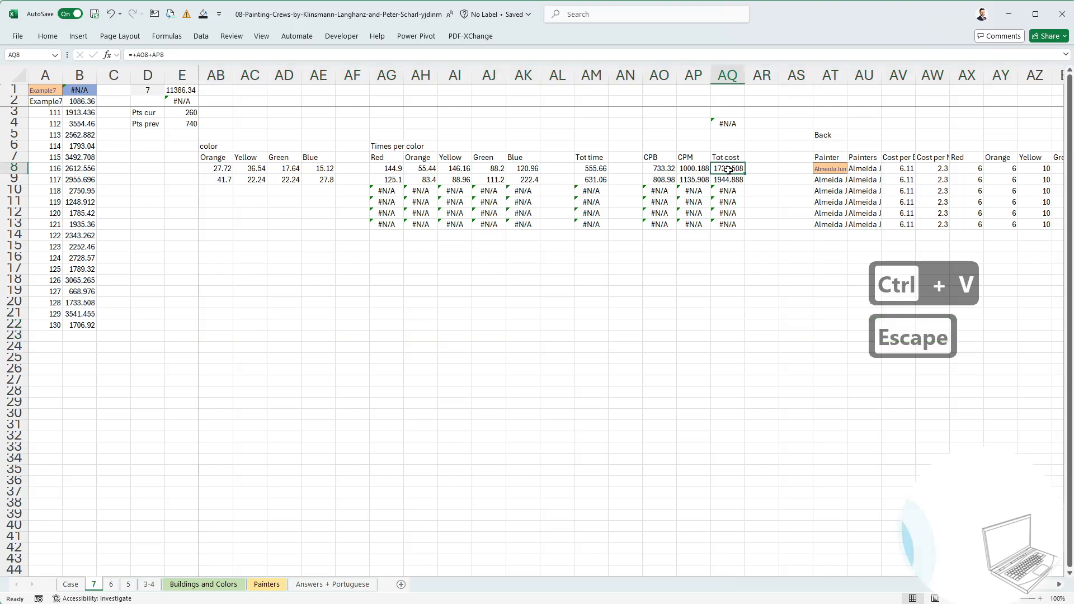
pyautogui.click(136, 55)
pyautogui.write('+')
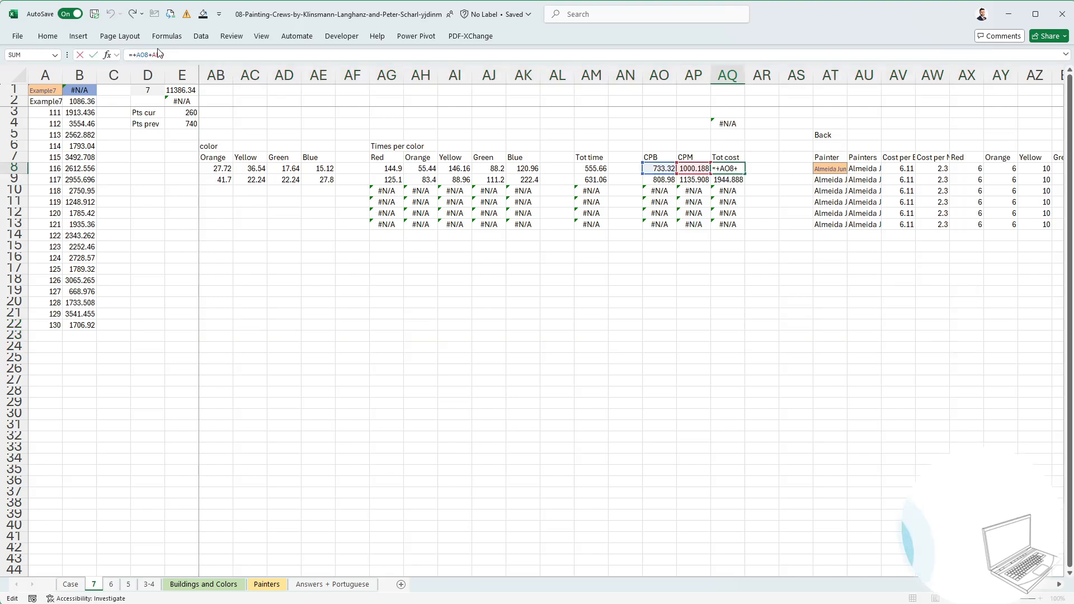
pyautogui.write('ifer')
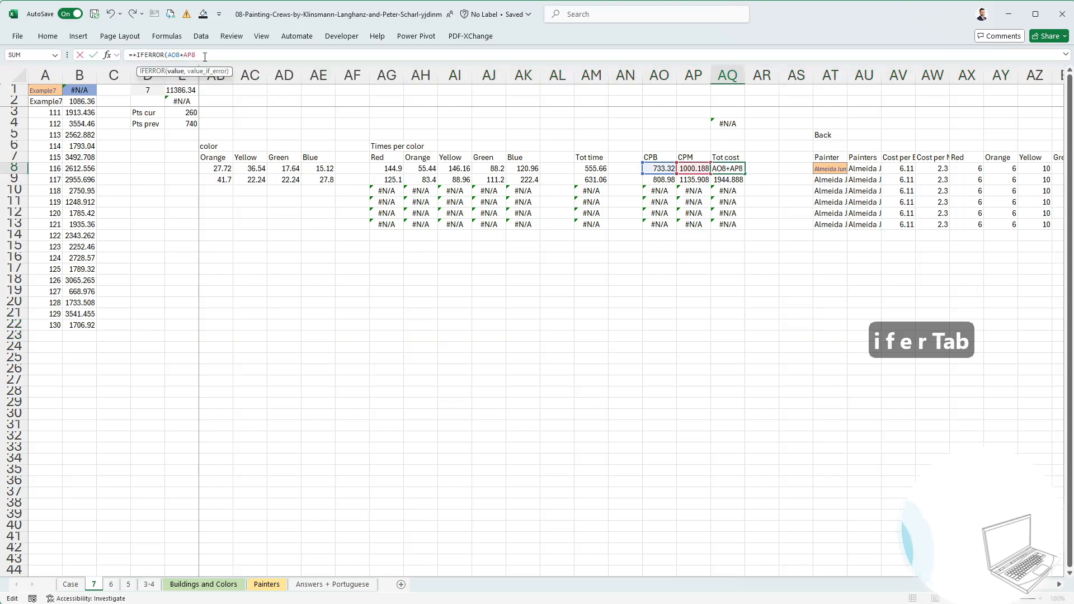
pyautogui.write(',0)')
pyautogui.press('Return')
# Copy the IFERROR cost formula from AQ8 down through AQ13.
pyautogui.press('Up')
pyautogui.hotkey('ctrl', 'c')
pyautogui.press('Down')
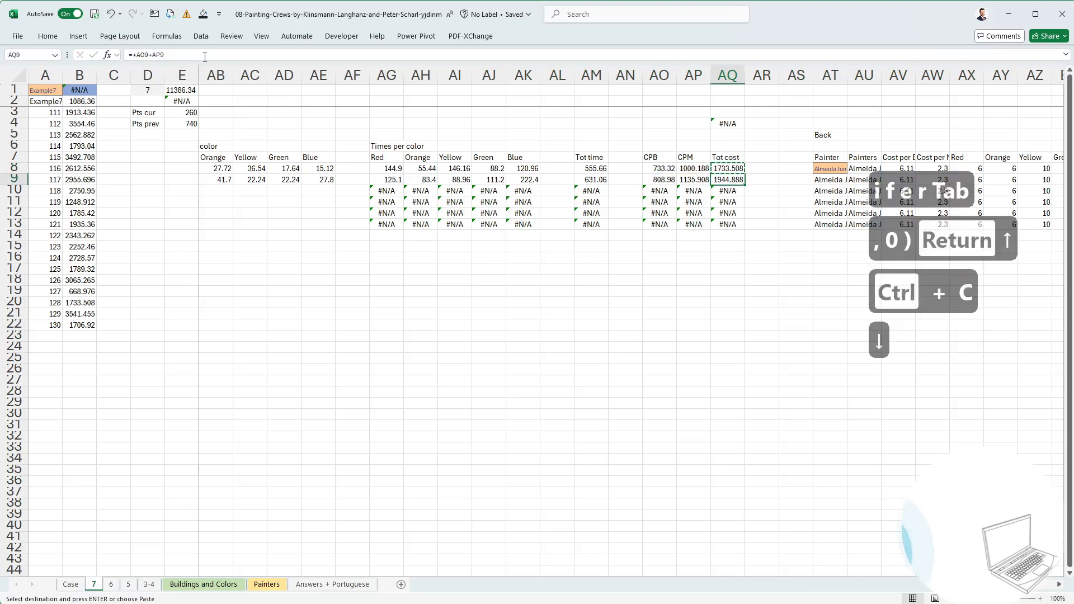
pyautogui.hotkey('ctrl', 'shift', 'Down')
pyautogui.hotkey('ctrl', 'v')
pyautogui.press('Escape')
# Copy the front Tot cost formulas AQ8:AQ13 into the Back section's Tot cost column starting at CD8.
pyautogui.press('Up')
pyautogui.hotkey('ctrl', 'shift', 'Down')
pyautogui.hotkey('ctrl', 'c')
pyautogui.press('Right')
pyautogui.press('Right')
pyautogui.press('Right')
pyautogui.press('Right')
pyautogui.press('Right')
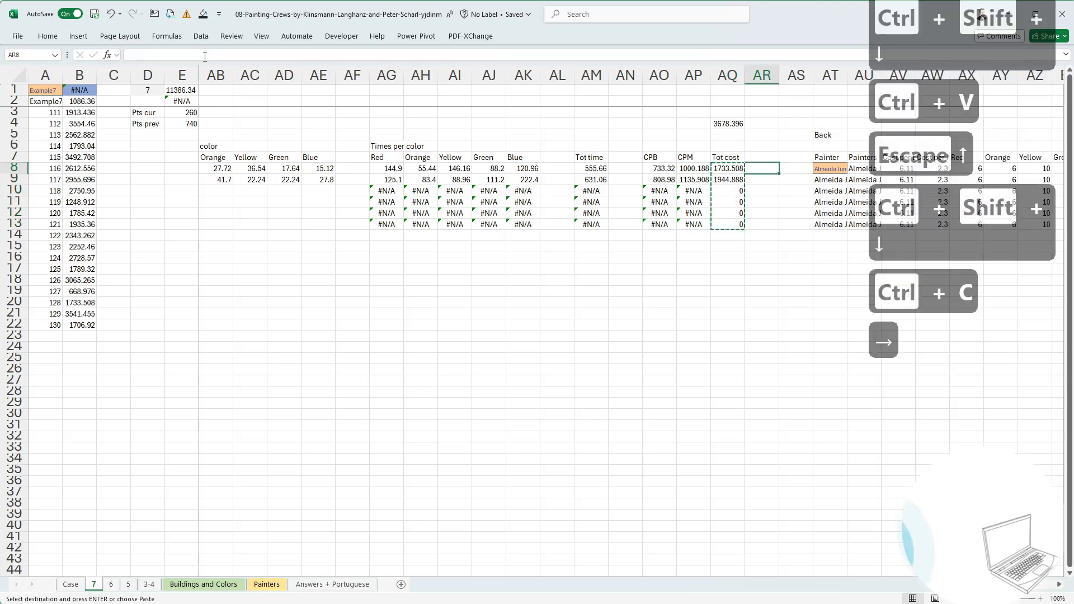
pyautogui.hotkey('ctrl', 'Right')
pyautogui.hotkey('ctrl', 'Right')
pyautogui.hotkey('ctrl', 'Right')
pyautogui.hotkey('ctrl', 'Right')
pyautogui.hotkey('ctrl', 'Right')
pyautogui.hotkey('ctrl', 'Right')
pyautogui.hotkey('ctrl', 'Right')
pyautogui.hotkey('ctrl', 'Right')
pyautogui.hotkey('ctrl', 'Right')
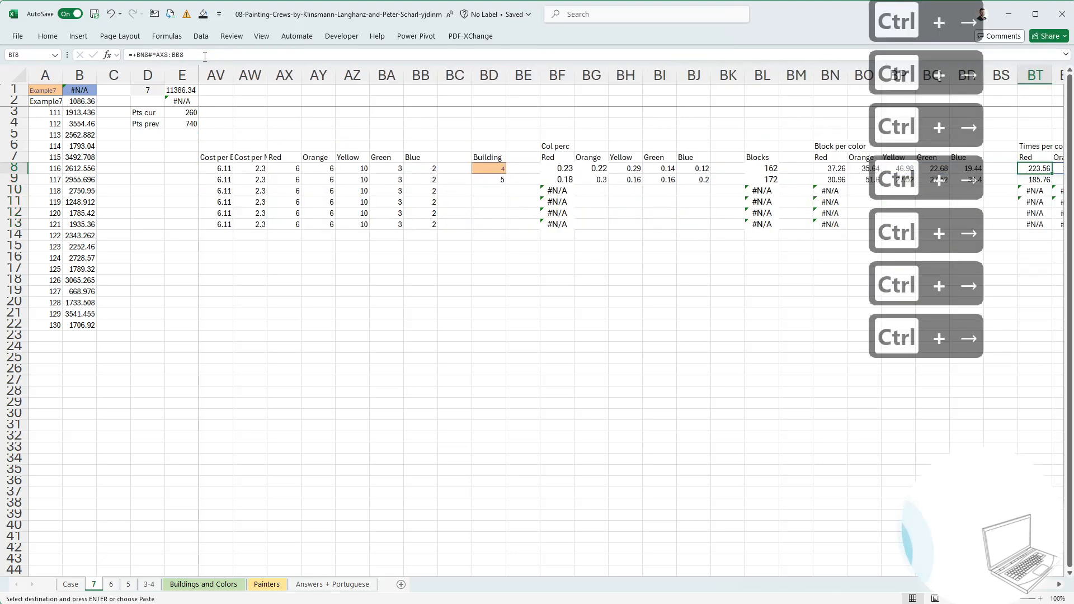
pyautogui.hotkey('ctrl', 'Right')
pyautogui.hotkey('ctrl', 'Right')
pyautogui.hotkey('ctrl', 'Right')
pyautogui.press('Right')
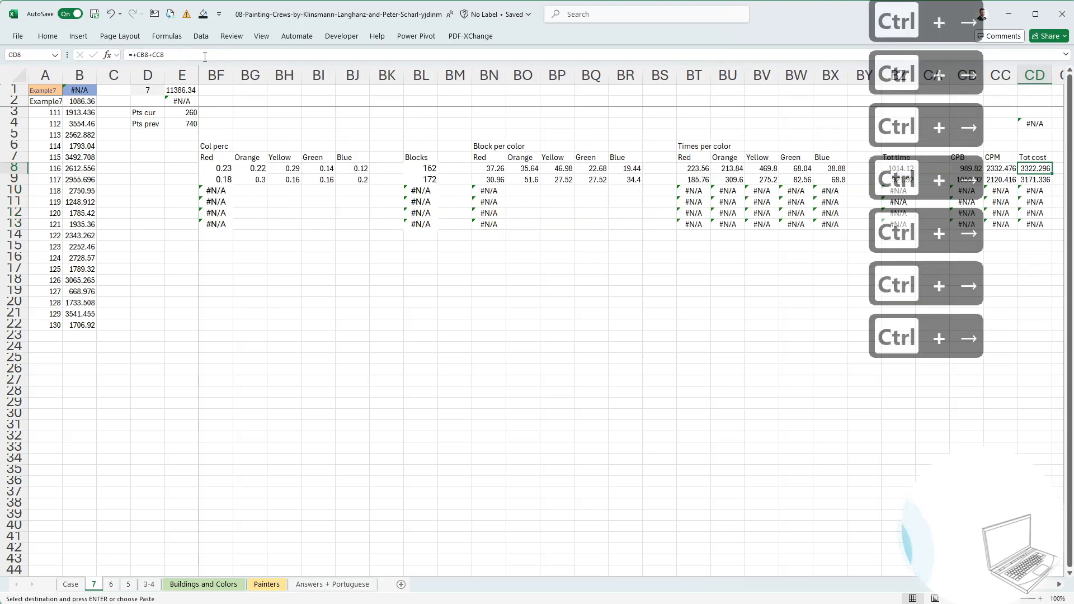
pyautogui.hotkey('ctrl', 'v')
# Paste the same IFERROR cost formulas into the Sides and top Tot cost column, DQ8:DQ13.
pyautogui.hotkey('ctrl', 'Right')
pyautogui.hotkey('ctrl', 'Right')
pyautogui.hotkey('ctrl', 'Right')
pyautogui.hotkey('ctrl', 'Right')
pyautogui.hotkey('ctrl', 'Right')
pyautogui.hotkey('ctrl', 'Right')
pyautogui.hotkey('ctrl', 'Right')
pyautogui.hotkey('ctrl', 'Right')
pyautogui.hotkey('ctrl', 'Right')
pyautogui.hotkey('ctrl', 'Right')
pyautogui.hotkey('ctrl', 'Right')
pyautogui.hotkey('ctrl', 'Right')
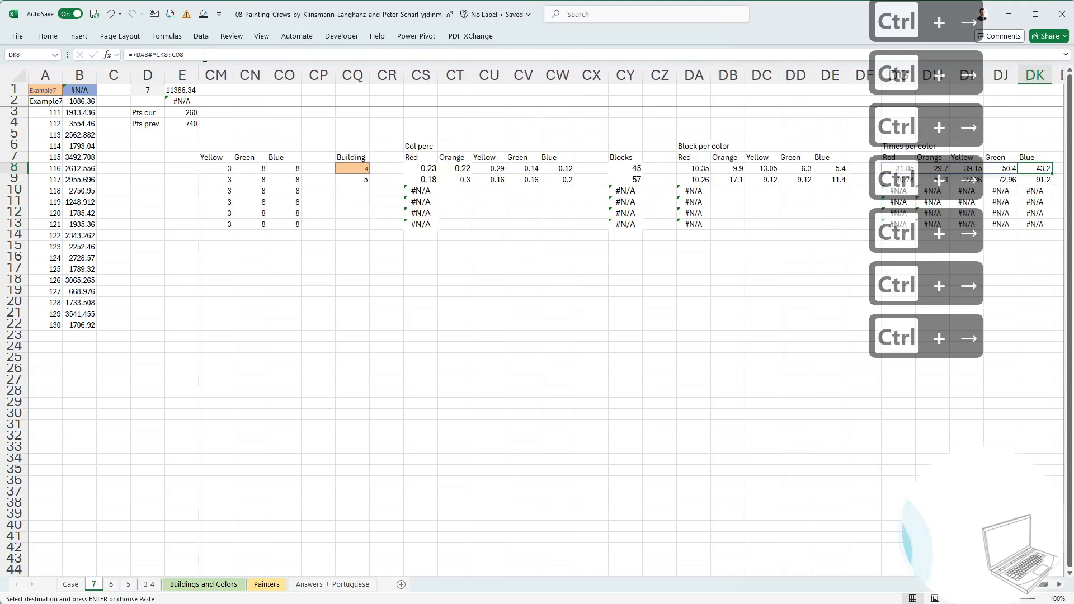
pyautogui.hotkey('ctrl', 'Right')
pyautogui.hotkey('ctrl', 'Right')
pyautogui.hotkey('ctrl', 'Left')
pyautogui.hotkey('ctrl', 'v')
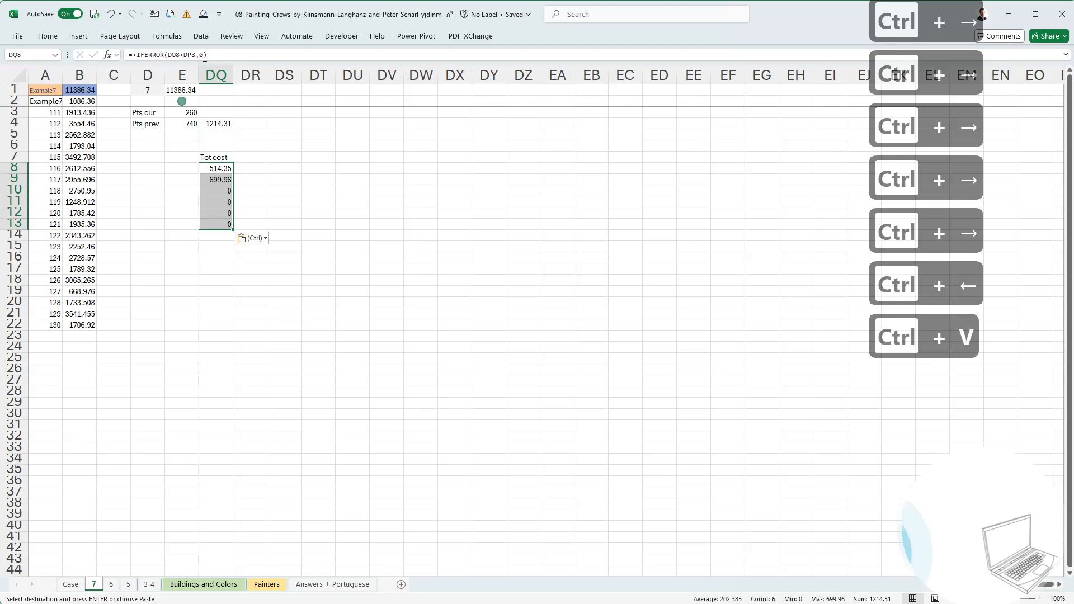
pyautogui.press('Escape')
# Check the use of the painter and building inputs in G2:J2 by tracing their dependents.
pyautogui.hotkey('ctrl', 'Left')
pyautogui.hotkey('ctrl', 'Left')
pyautogui.hotkey('ctrl', 'Left')
pyautogui.hotkey('ctrl', 'Left')
pyautogui.hotkey('ctrl', 'Left')
pyautogui.hotkey('ctrl', 'Left')
pyautogui.hotkey('ctrl', 'Left')
pyautogui.hotkey('ctrl', 'Left')
pyautogui.hotkey('ctrl', 'Left')
pyautogui.hotkey('ctrl', 'Left')
pyautogui.hotkey('ctrl', 'Left')
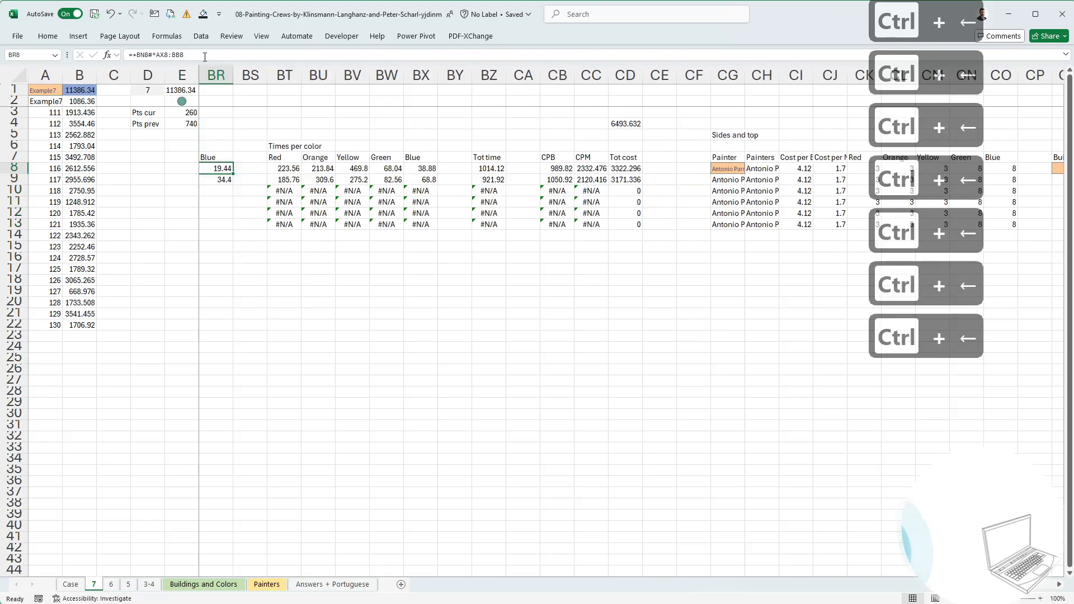
pyautogui.hotkey('ctrl', 'Left')
pyautogui.hotkey('ctrl', 'Left')
pyautogui.hotkey('ctrl', 'Left')
pyautogui.hotkey('ctrl', 'Left')
pyautogui.hotkey('ctrl', 'Left')
pyautogui.hotkey('ctrl', 'Left')
pyautogui.hotkey('ctrl', 'Left')
pyautogui.press('Right')
pyautogui.press('Up')
pyautogui.press('Right')
pyautogui.press('Up')
pyautogui.press('Right')
pyautogui.press('Right')
pyautogui.press('Up')
pyautogui.press('Up')
pyautogui.press('Right')
pyautogui.press('Up')
pyautogui.press('Right')
pyautogui.press('Up')
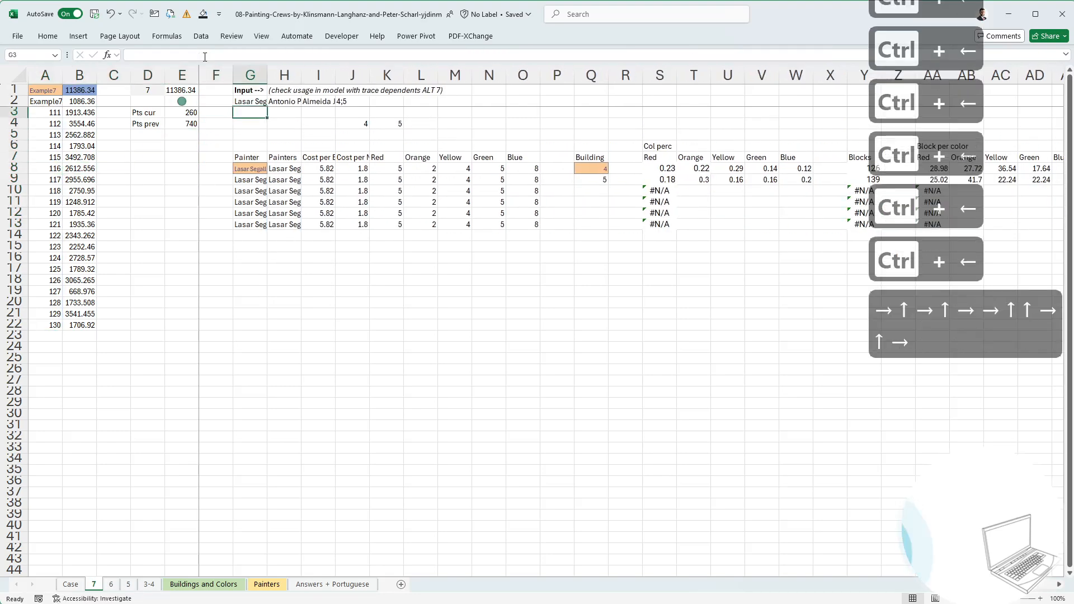
pyautogui.hotkey('shift', 'Right')
pyautogui.hotkey('shift', 'Right')
pyautogui.hotkey('shift', 'Right')
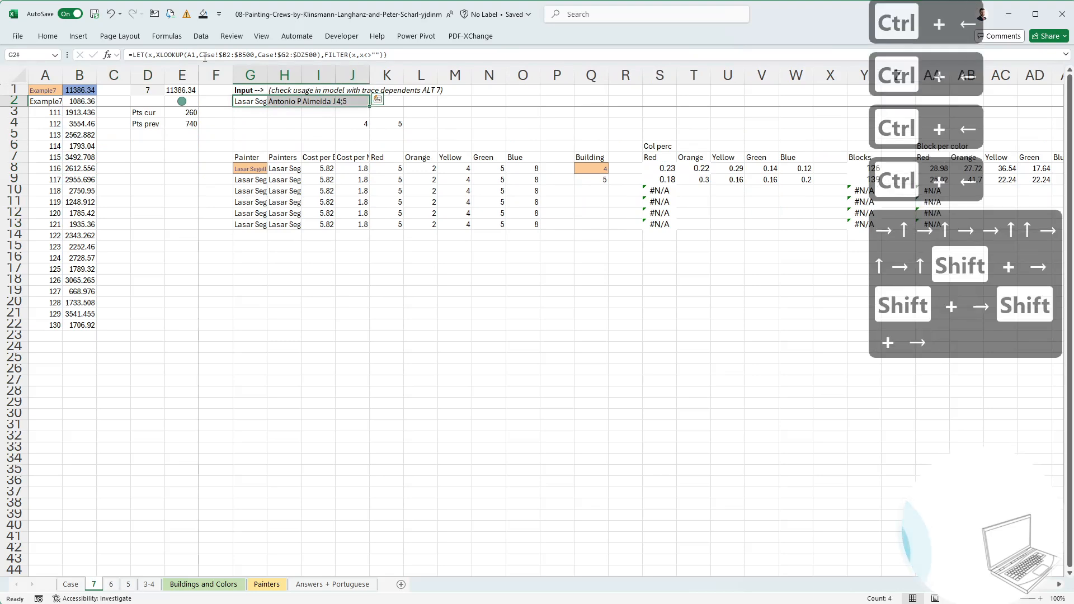
pyautogui.hotkey('alt', '7')
pyautogui.press('Return')
pyautogui.press('Escape')
pyautogui.press('Escape')
pyautogui.press('Left')
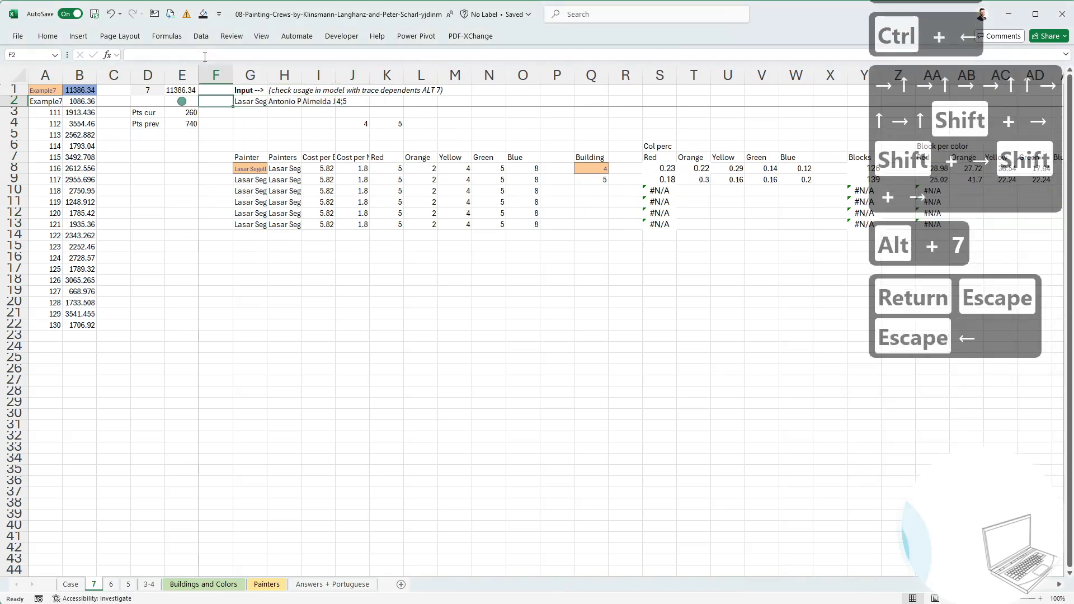
# Recalculate sheet 7 to update the question results in column B.
pyautogui.press('alt')
pyautogui.press('m')
pyautogui.press('j')
# Copy the results for questions 111 to 130 from B3:B22 and paste them as values into the Case sheet's Answer column from E257.
pyautogui.press('Left')
pyautogui.press('Left')
pyautogui.press('Left')
pyautogui.press('Down')
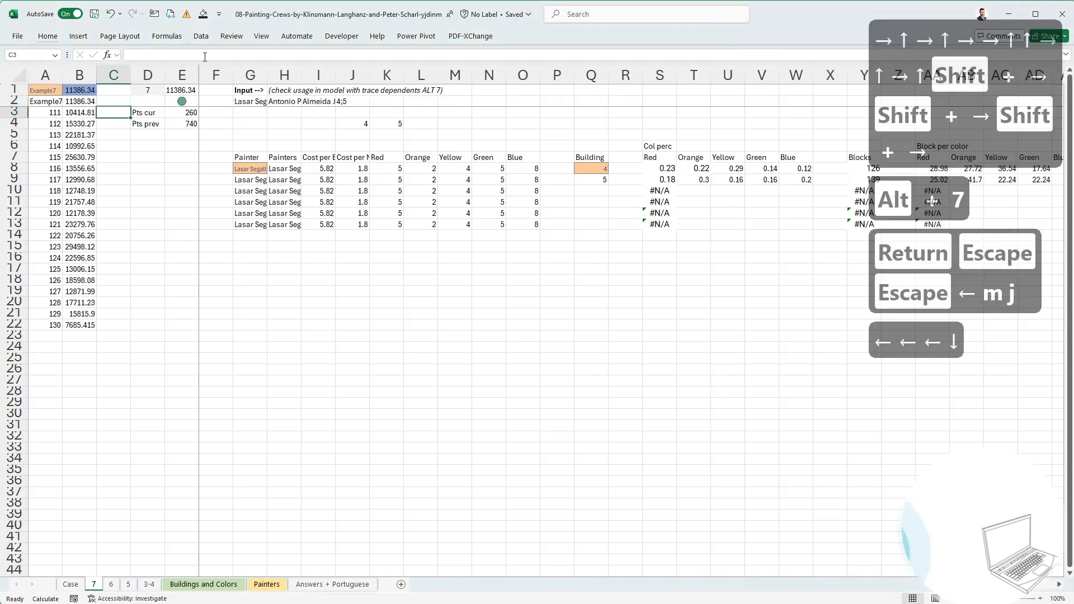
pyautogui.press('Left')
pyautogui.hotkey('ctrl', 'shift', 'Down')
pyautogui.hotkey('ctrl', 'c')
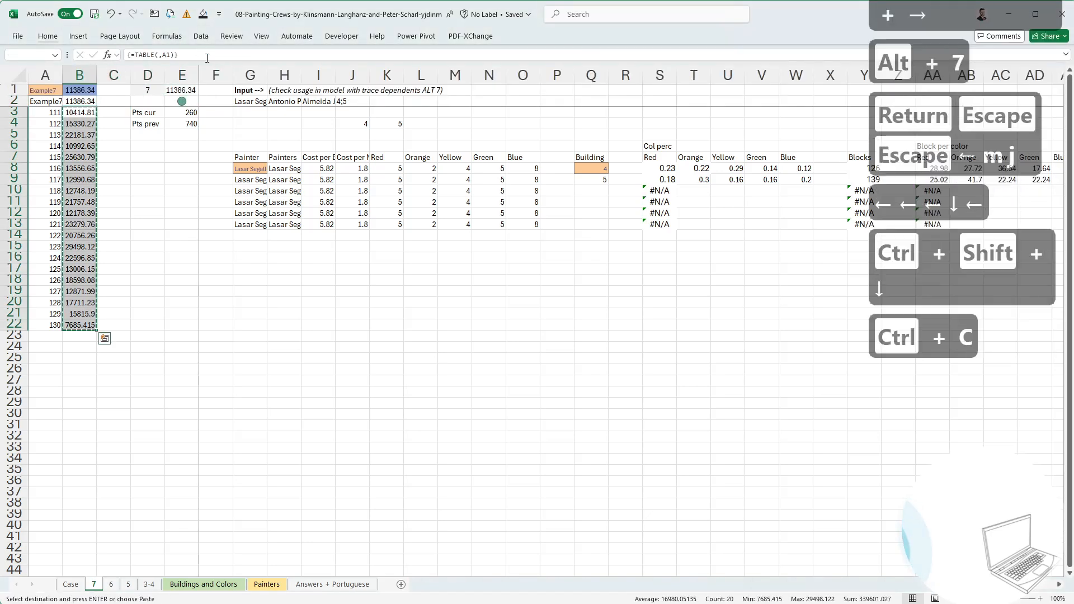
pyautogui.click(71, 586)
pyautogui.click(224, 161)
pyautogui.hotkey('ctrl', 'shift', 'v')
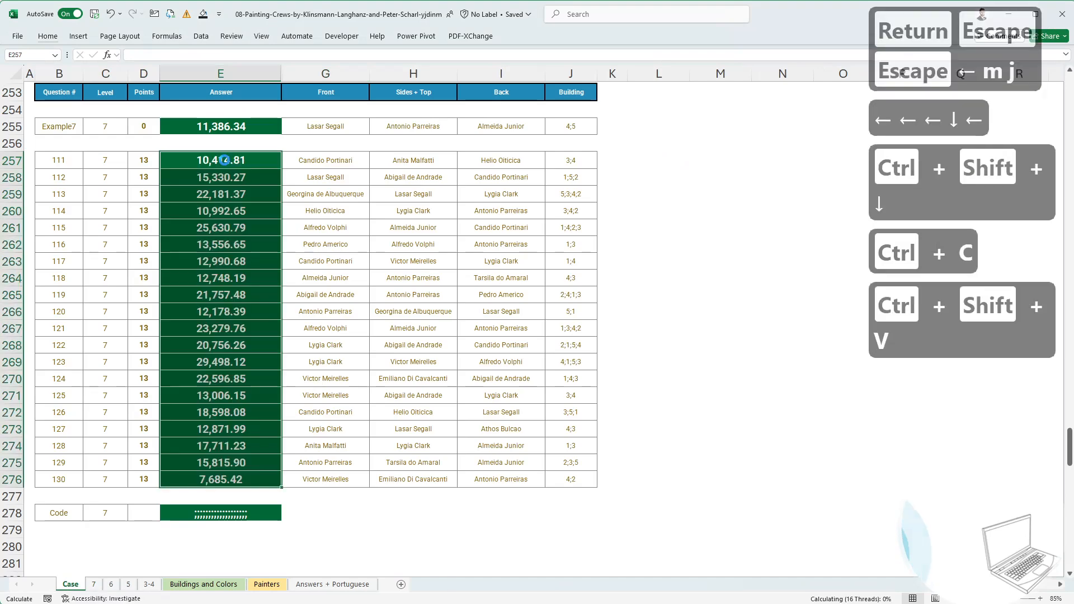
# Review the bonus questions on the Case sheet and total the window counts in BO5:BO9 on the Buildings and Colors sheet.
pyautogui.hotkey('ctrl', 'Left')
pyautogui.hotkey('ctrl', 'Left')
pyautogui.hotkey('ctrl', 'Up')
pyautogui.hotkey('ctrl', 'Left')
pyautogui.hotkey('ctrl', 'Up')
pyautogui.hotkey('ctrl', 'Left')
pyautogui.hotkey('ctrl', 'Up')
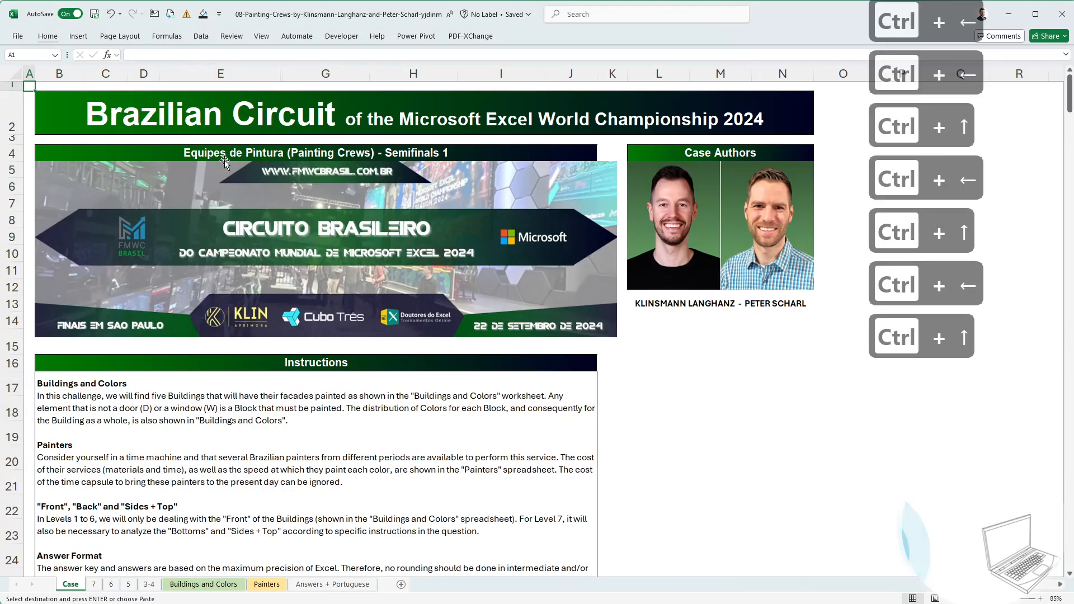
pyautogui.scroll(-7, 344, 383)
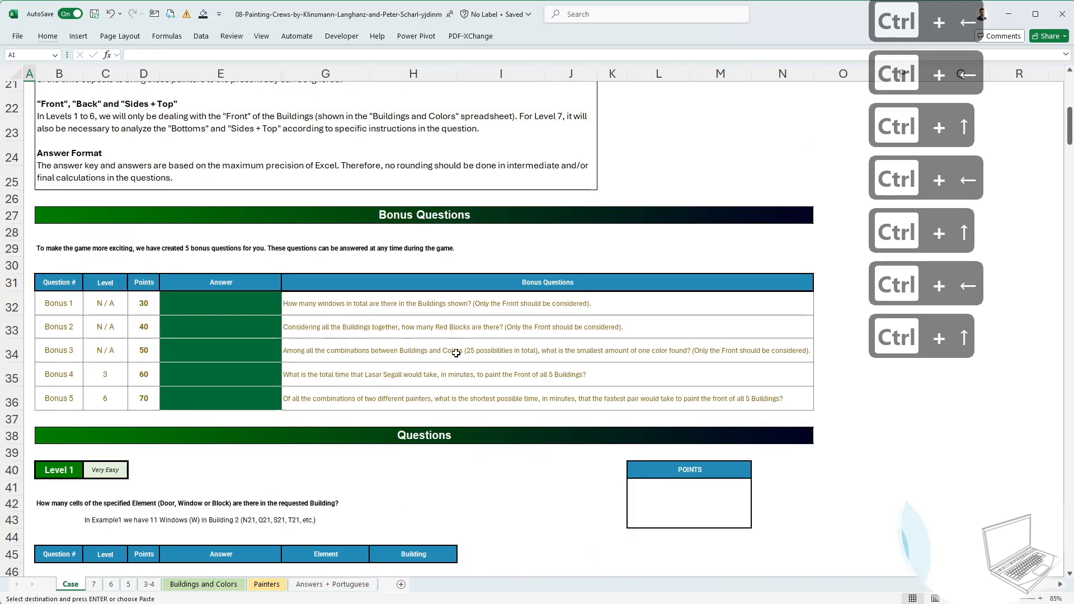
pyautogui.click(229, 585)
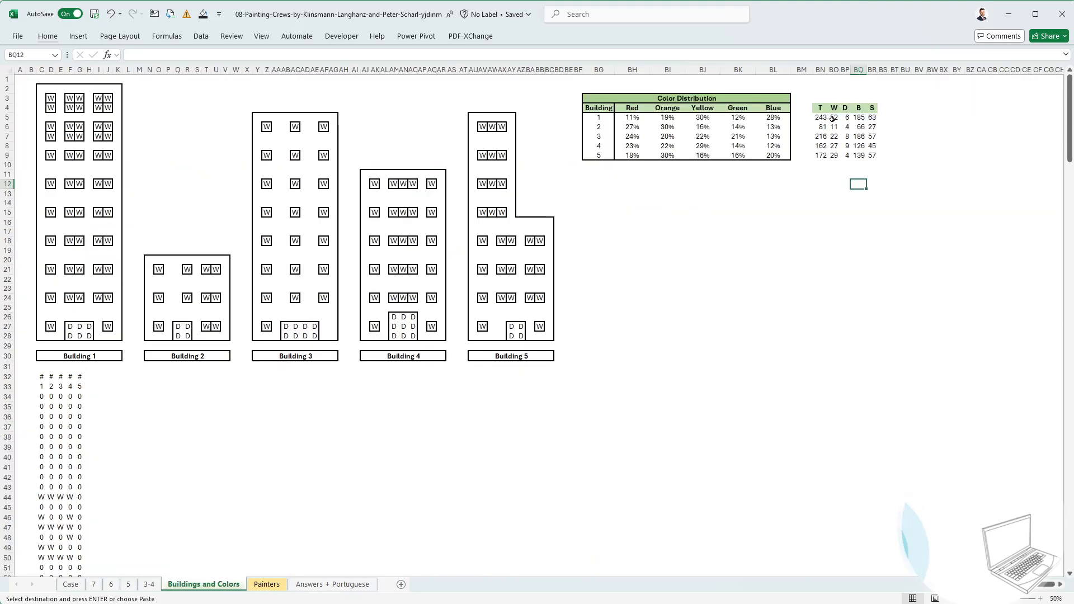
pyautogui.moveTo(832, 118); pyautogui.dragTo(833, 156)
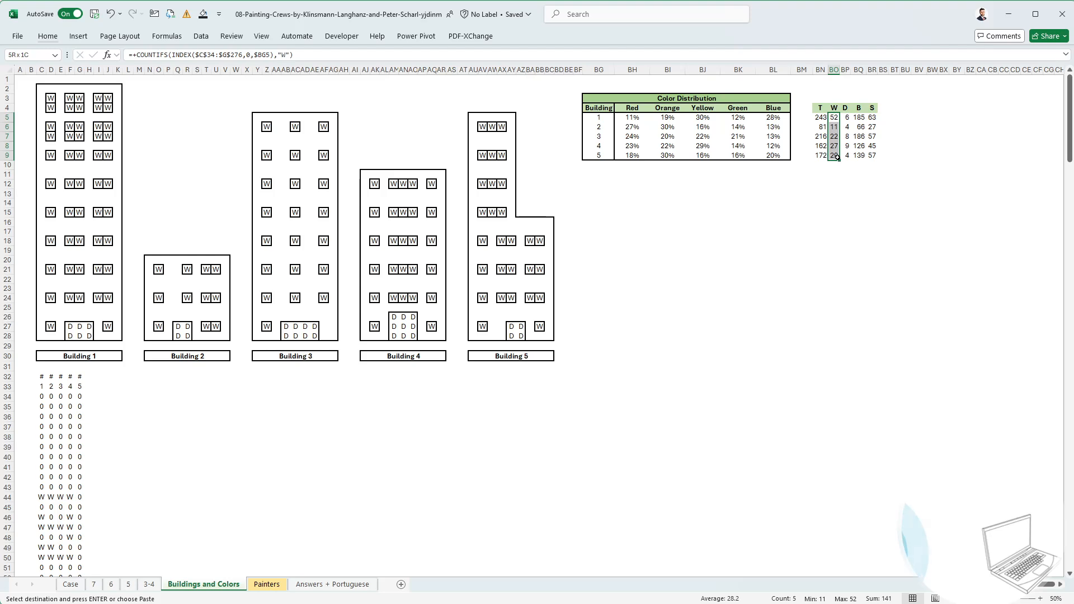
# Enter 141 as the Bonus 1 answer in E32 on the Case sheet.
pyautogui.click(78, 585)
pyautogui.click(225, 310)
pyautogui.write('141')
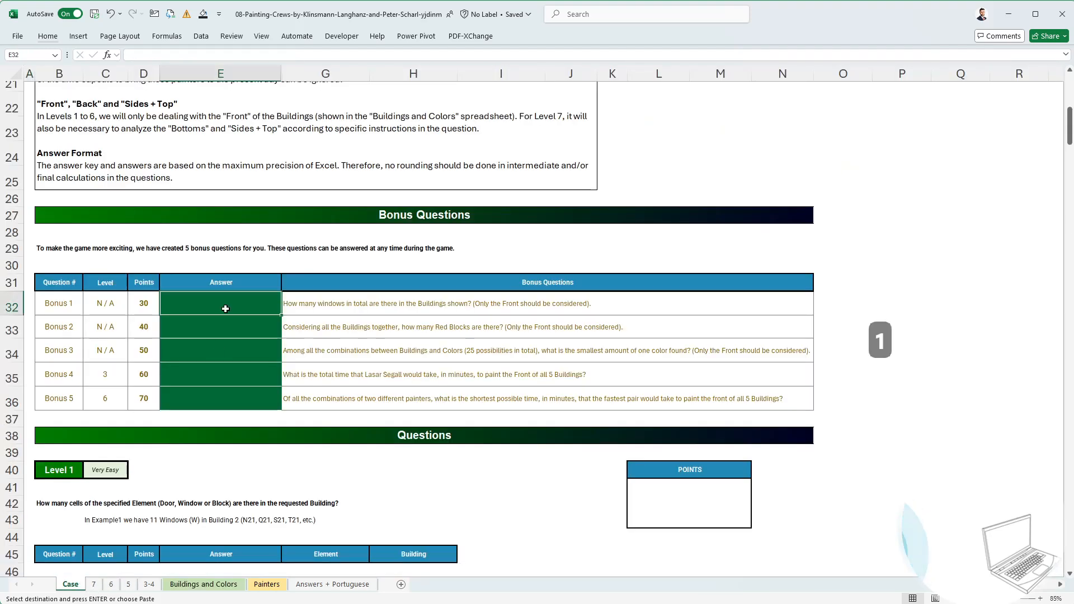
pyautogui.press('Return')
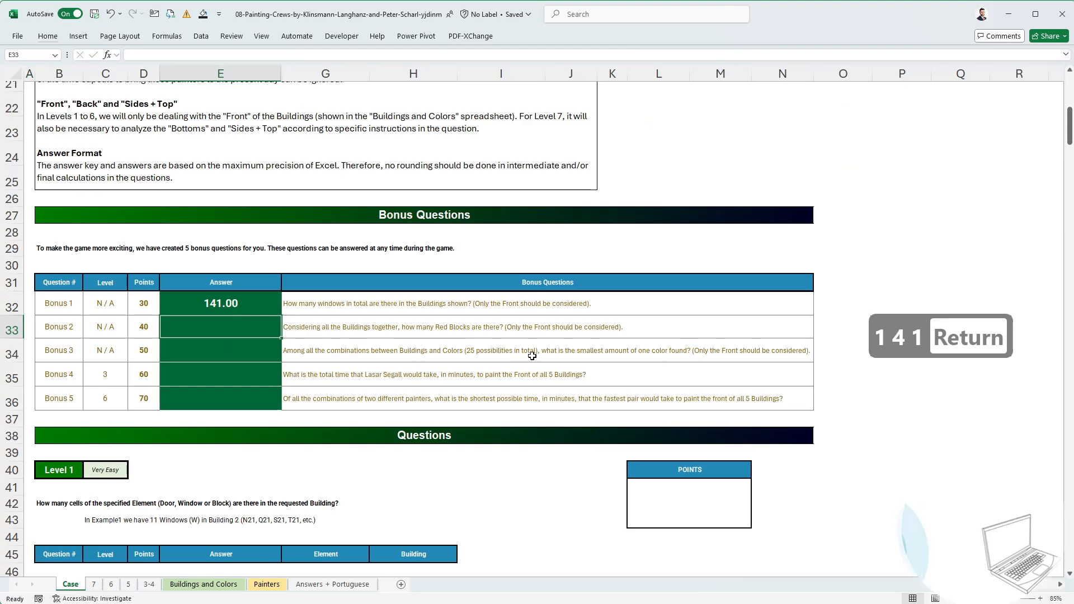
# On the Buildings and Colors sheet, enter =BQ5:BQ9*BH5:BH9 in BU5 to calculate each building's red blocks.
pyautogui.click(232, 583)
pyautogui.click(905, 119)
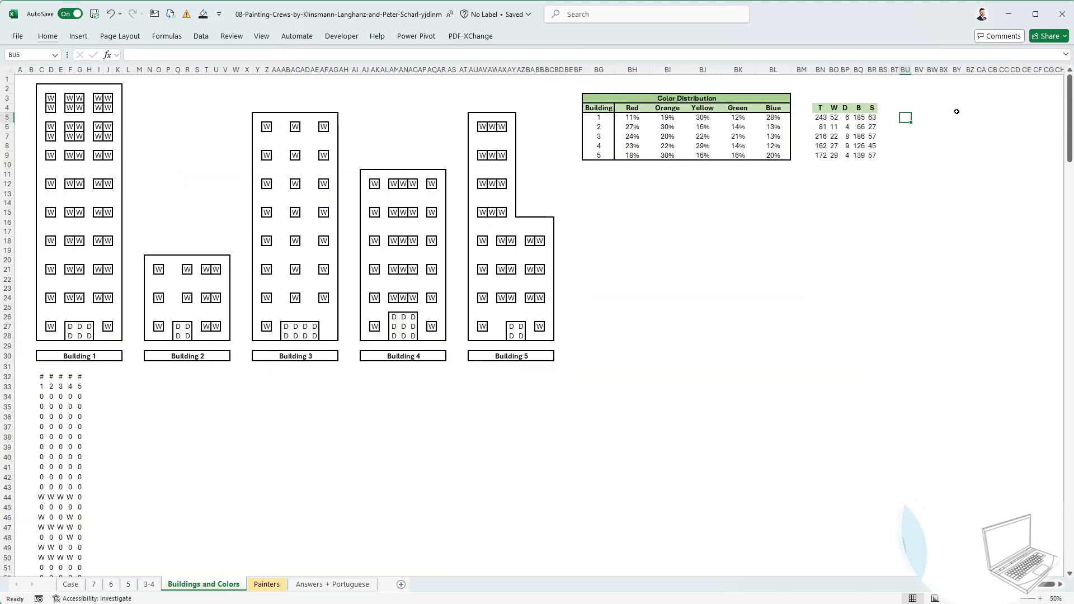
pyautogui.write('+')
pyautogui.press('Left')
pyautogui.press('Left')
pyautogui.press('Left')
pyautogui.press('Left')
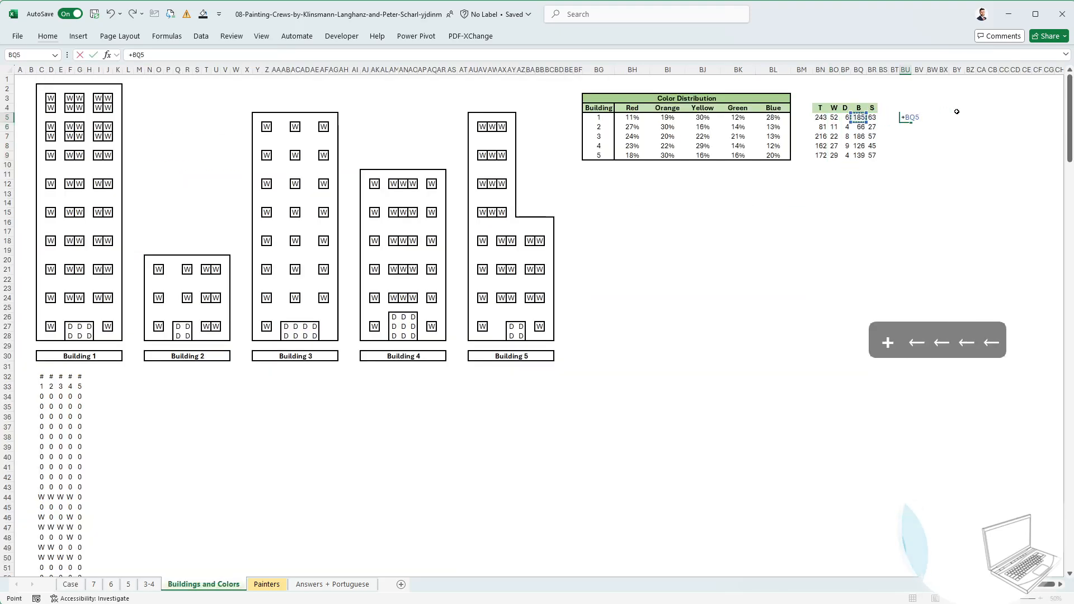
pyautogui.hotkey('ctrl', 'shift', 'Down')
pyautogui.write('*')
pyautogui.press('Left')
pyautogui.press('Left')
pyautogui.press('Left')
pyautogui.press('Left')
pyautogui.press('Left')
pyautogui.press('Left')
pyautogui.press('Left')
pyautogui.press('Left')
pyautogui.press('Left')
pyautogui.press('Left')
pyautogui.press('Left')
pyautogui.press('Left')
pyautogui.press('Left')
pyautogui.press('Left')
pyautogui.press('Left')
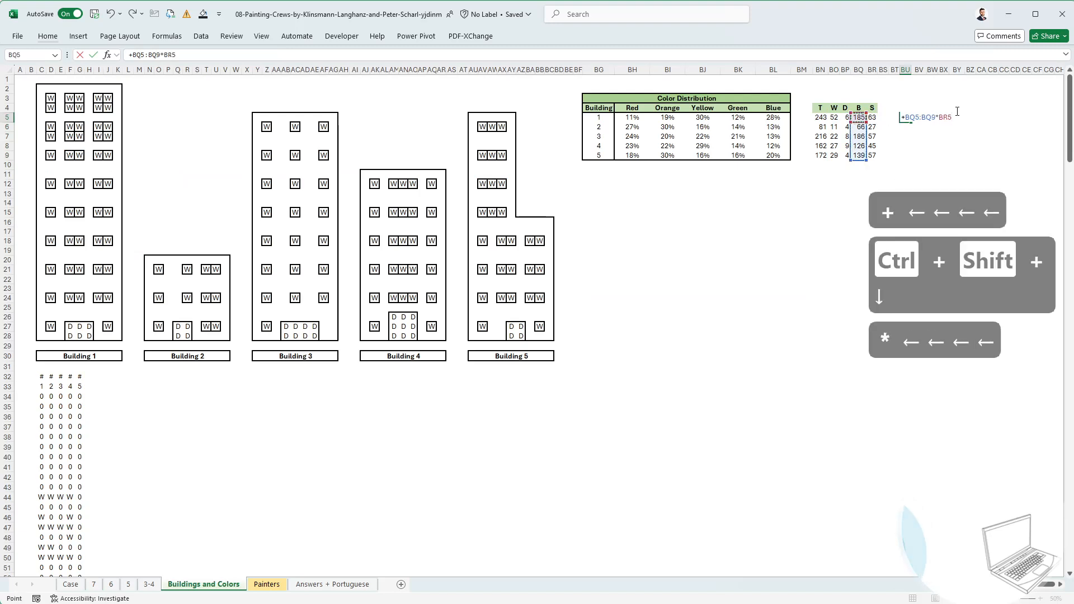
pyautogui.press('Left')
pyautogui.press('Right')
pyautogui.press('Right')
pyautogui.press('Right')
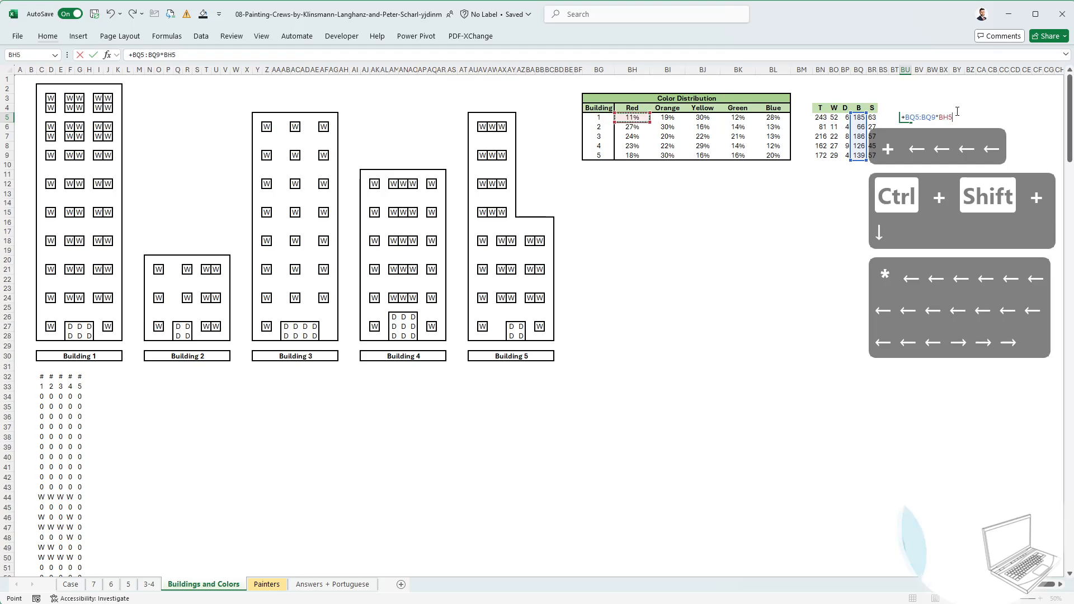
pyautogui.hotkey('ctrl', 'shift', 'Down')
pyautogui.press('Return')
# Total the red block results in column BU and enter 136.81 as the Bonus 2 answer on the Case sheet.
pyautogui.press('Up')
pyautogui.hotkey('ctrl', 'shift', 'Down')
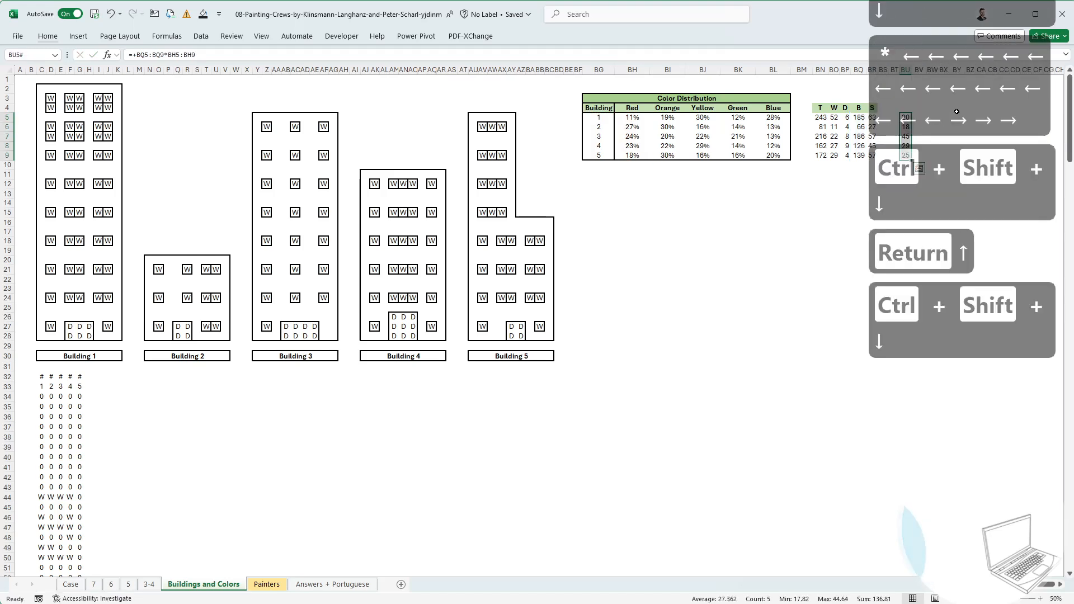
pyautogui.click(70, 584)
pyautogui.write('136.81')
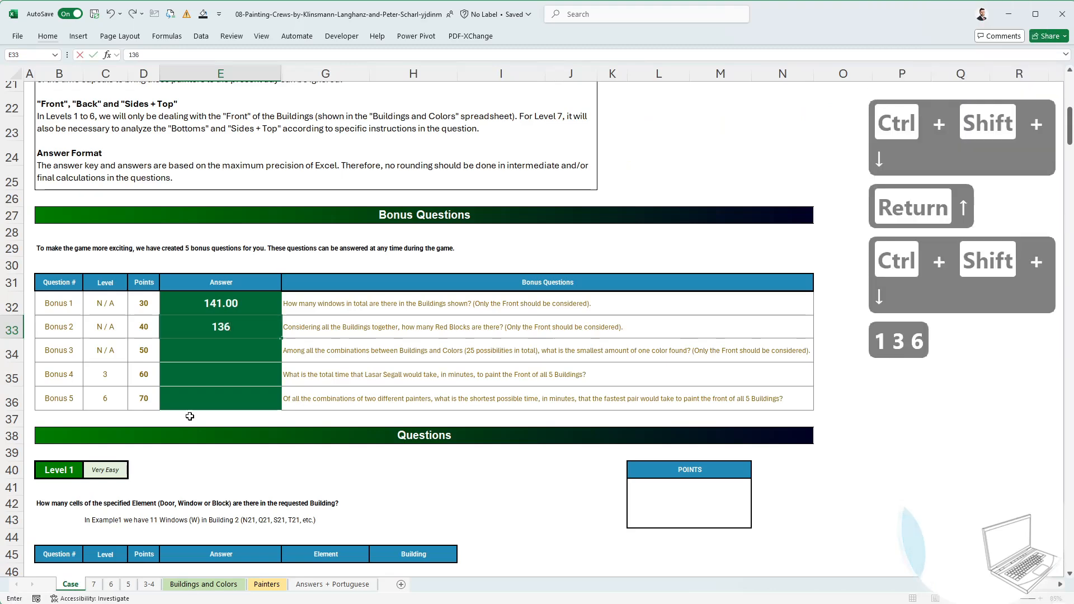
pyautogui.press('Return')
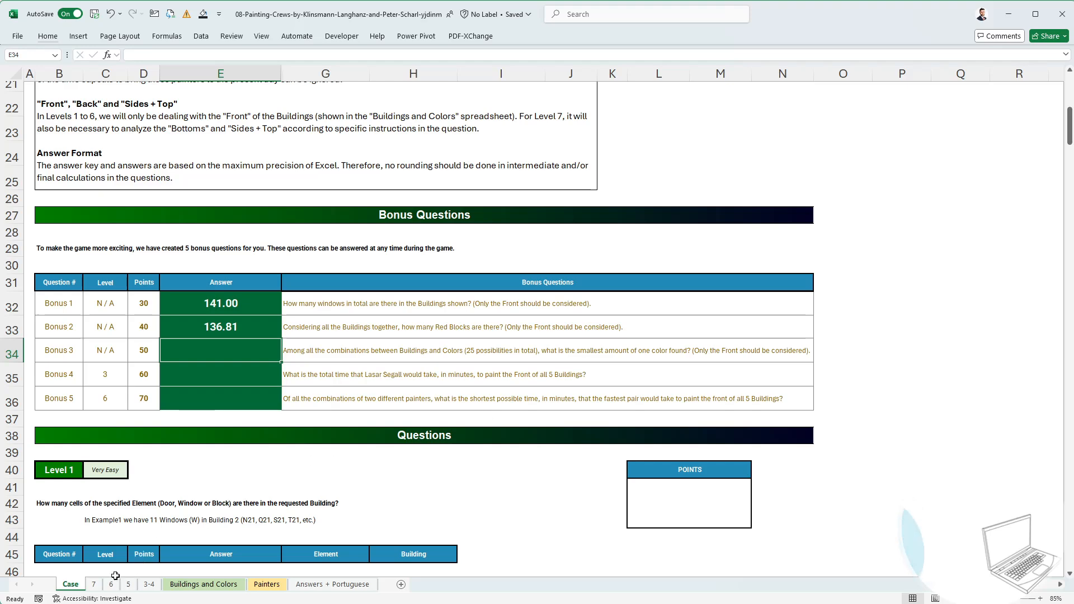
# Replace the red block formula in BU5 on the Buildings and Colors sheet with =BQ5:BQ9*BH5:BL9 to cover all five colors.
pyautogui.click(203, 584)
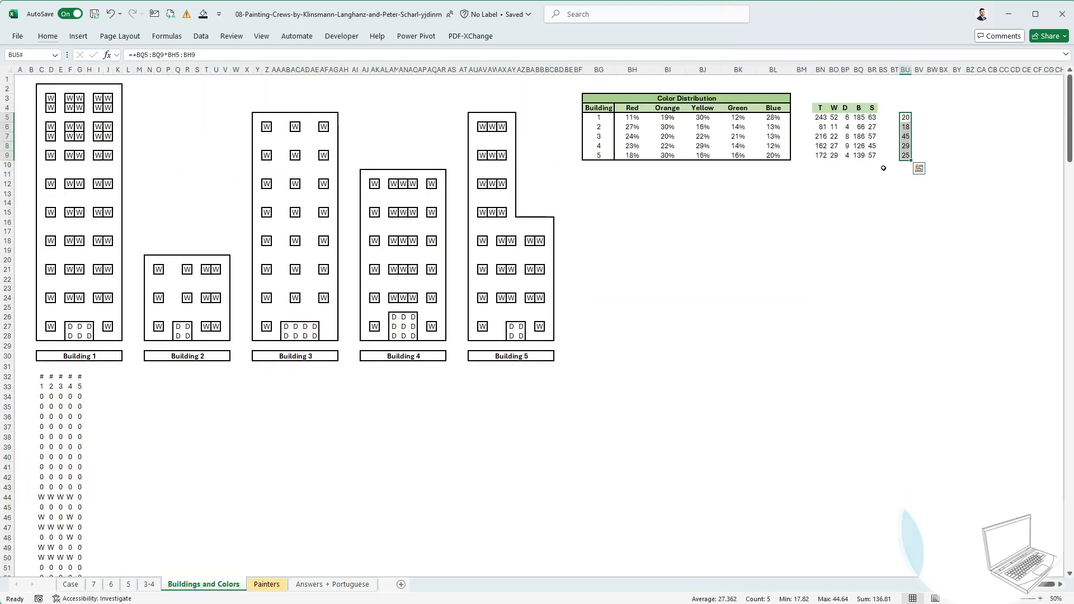
pyautogui.press('Delete')
pyautogui.press('Up')
pyautogui.press('Down')
pyautogui.write('+')
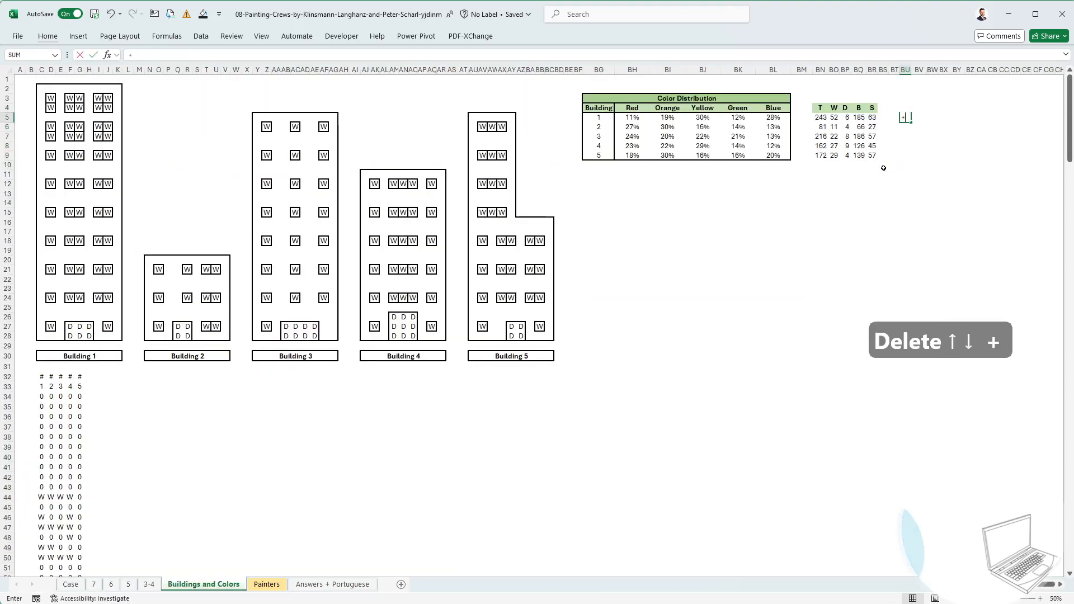
pyautogui.press('Left')
pyautogui.press('Left')
pyautogui.press('Left')
pyautogui.press('Left')
pyautogui.hotkey('ctrl', 'shift', 'Down')
pyautogui.write('*')
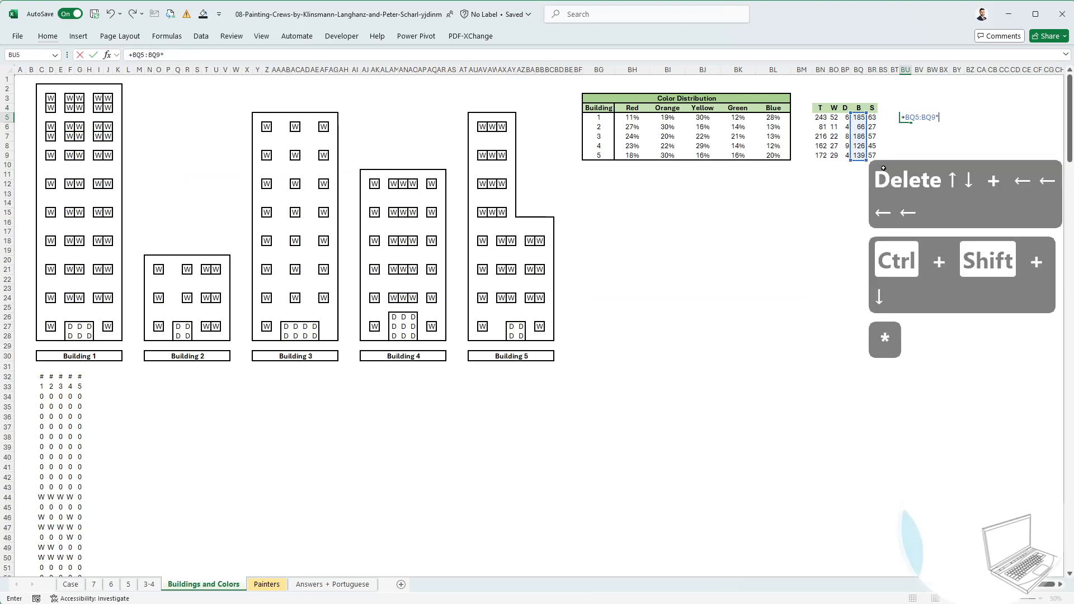
pyautogui.press('Left')
pyautogui.press('Left')
pyautogui.press('Left')
pyautogui.press('Left')
pyautogui.press('Left')
pyautogui.press('Left')
pyautogui.press('Left')
pyautogui.press('Left')
pyautogui.press('Left')
pyautogui.press('Left')
pyautogui.press('Left')
pyautogui.press('Left')
pyautogui.press('Left')
pyautogui.hotkey('ctrl', 'shift', 'Right')
pyautogui.hotkey('ctrl', 'shift', 'Down')
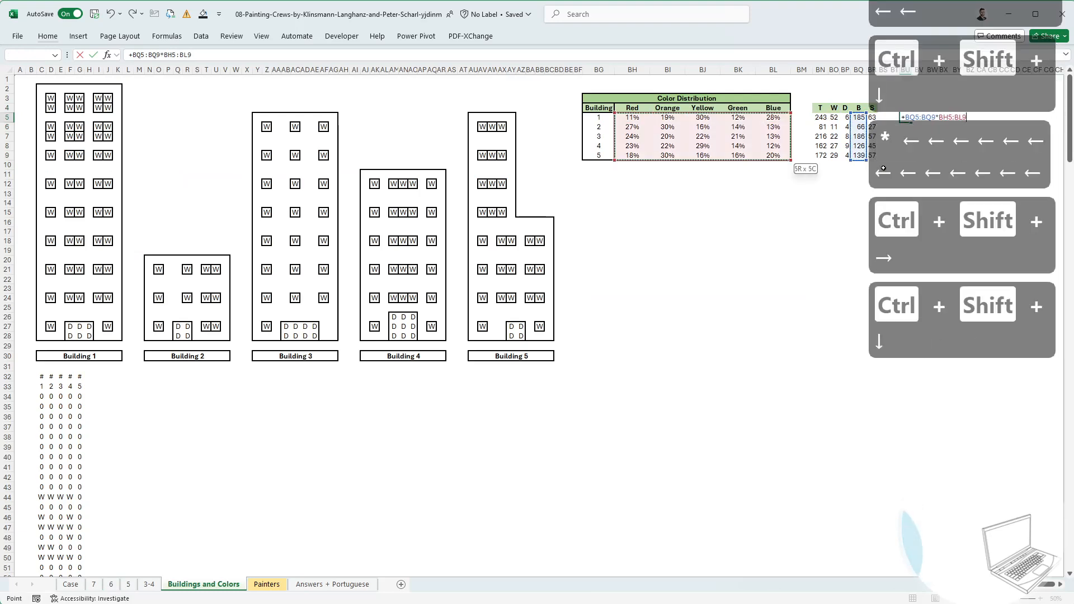
pyautogui.press('Return')
# Check the minimum of the spilled block counts from BU5 and enter 8.58 as the Bonus 3 answer on the Case sheet.
pyautogui.press('Up')
pyautogui.hotkey('ctrl', 'shift', 'Down')
pyautogui.hotkey('ctrl', 'shift', 'Right')
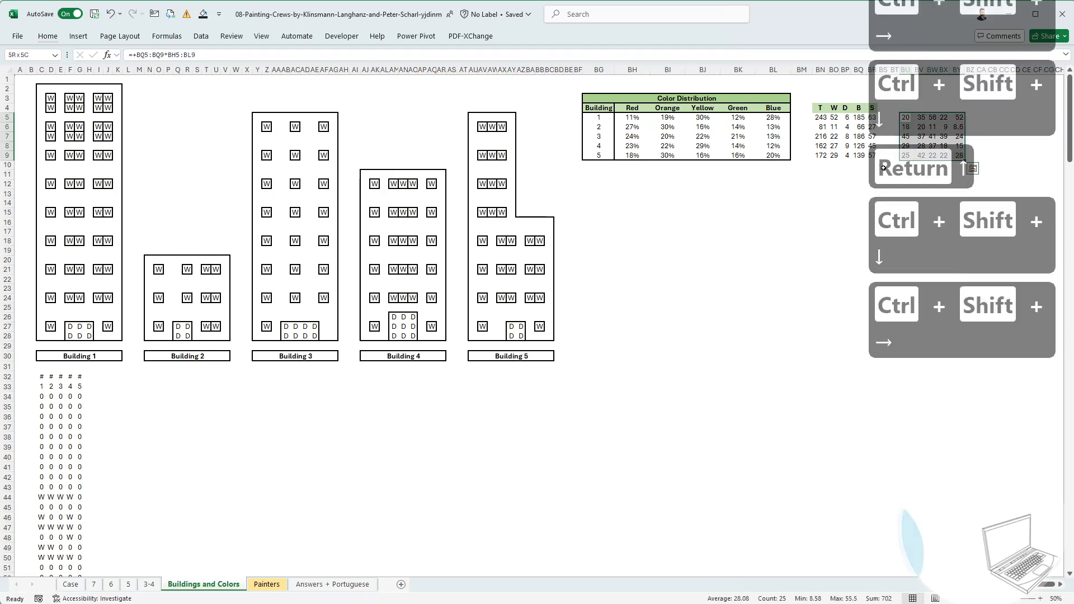
pyautogui.press('Right')
pyautogui.press('Left')
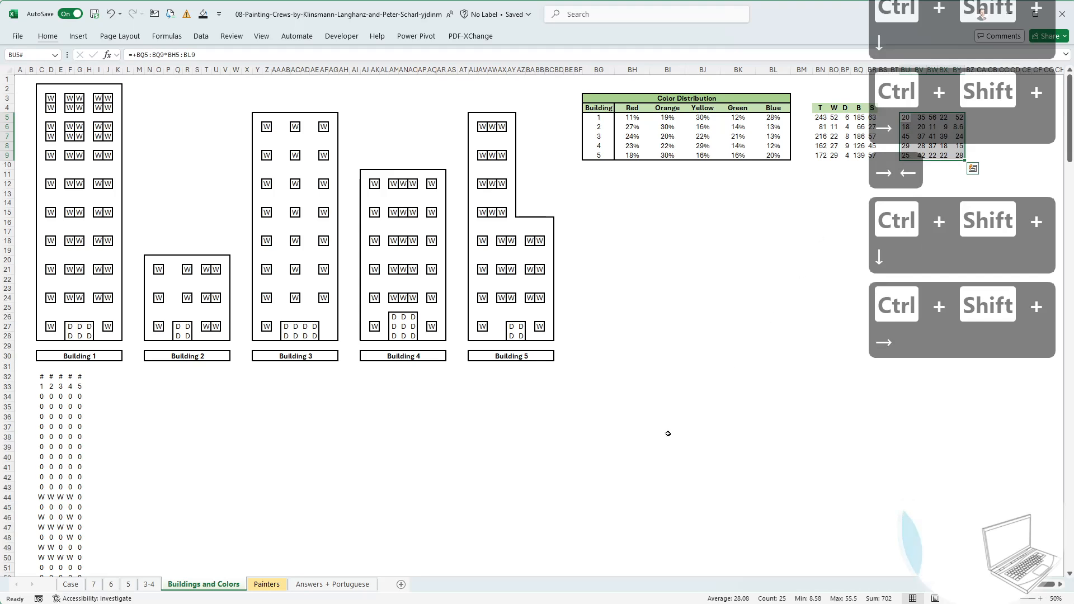
pyautogui.click(70, 584)
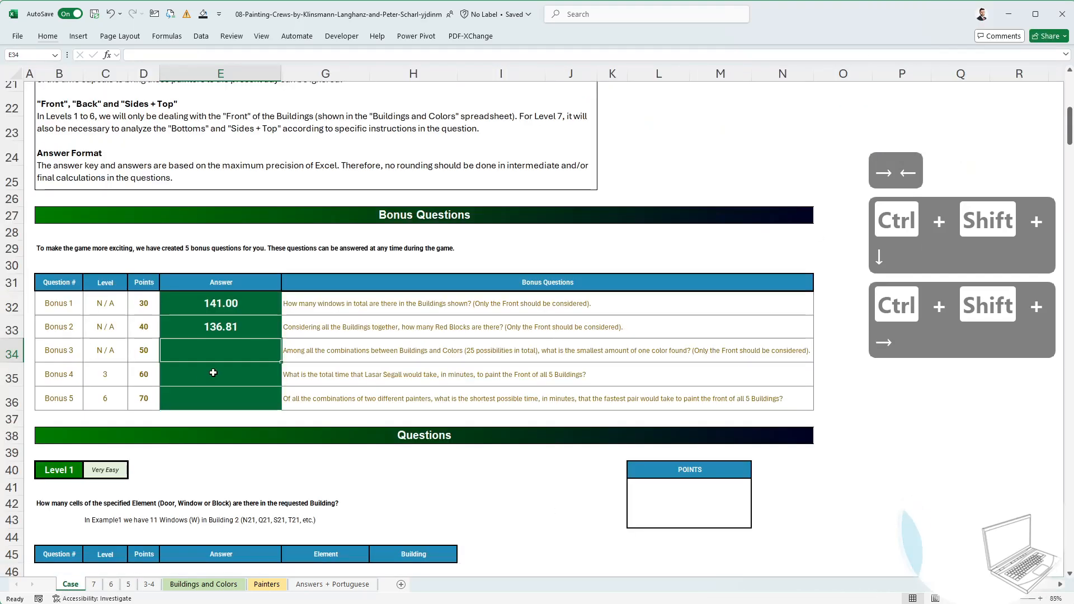
pyautogui.write('8.58')
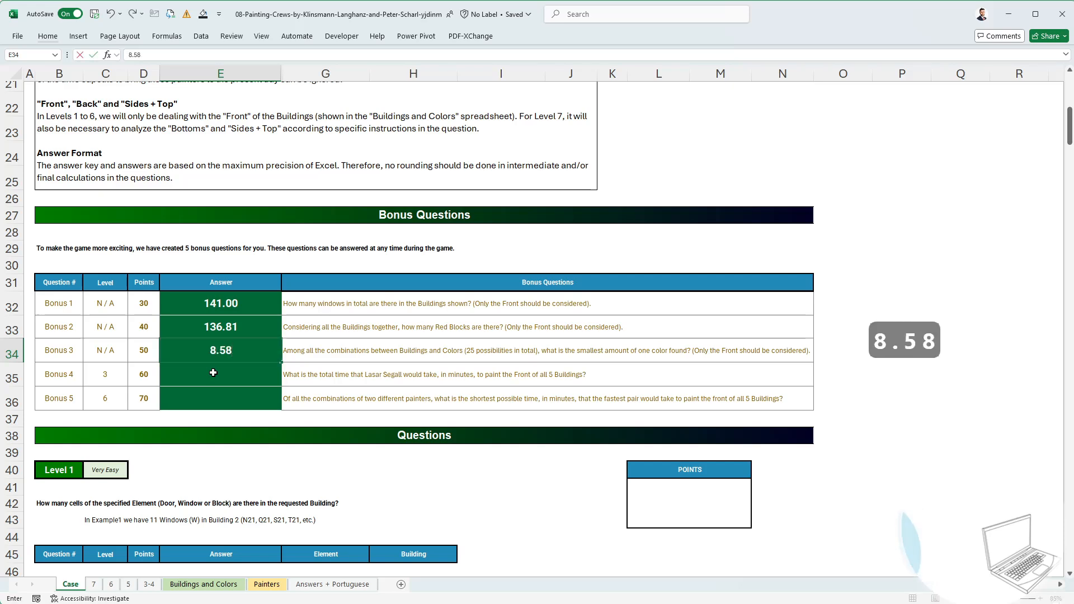
pyautogui.press('Return')
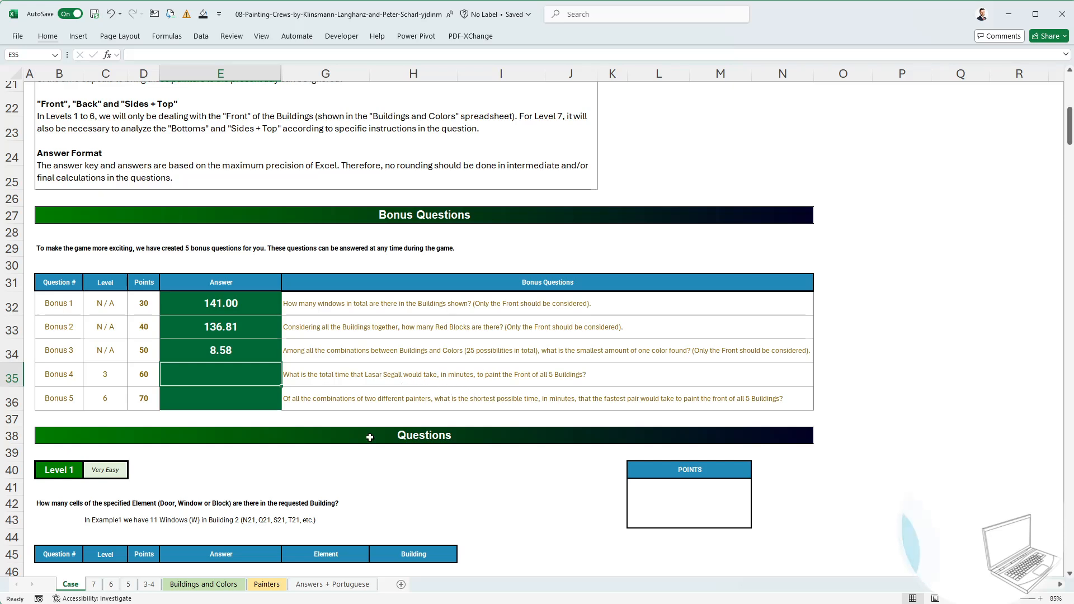
# Create a copy of sheet 3-4 placed before sheet 7.
pyautogui.click(149, 584)
pyautogui.rightClick(149, 584)
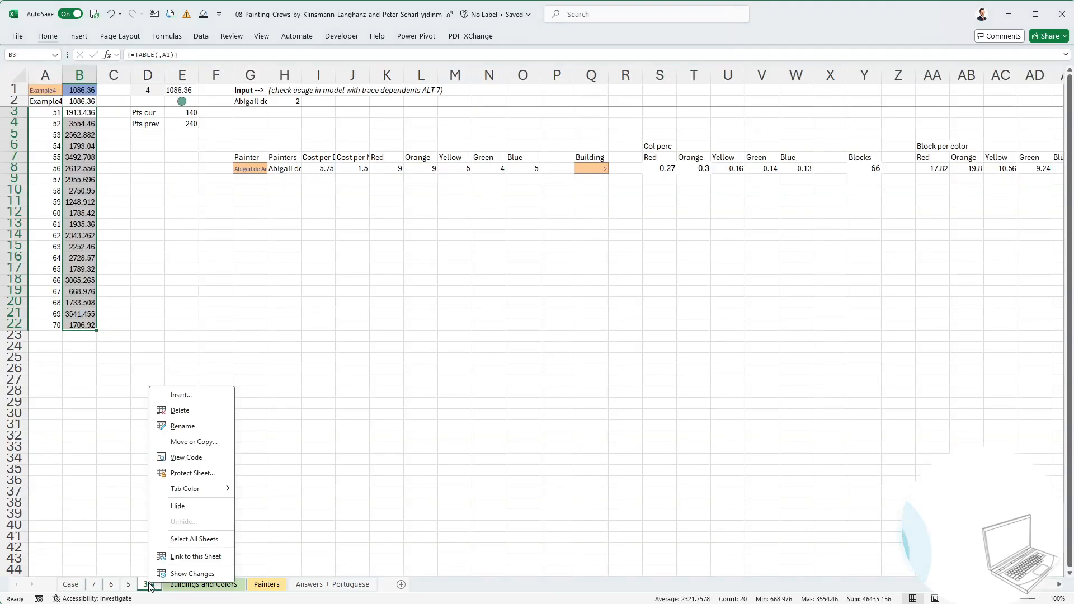
pyautogui.click(193, 442)
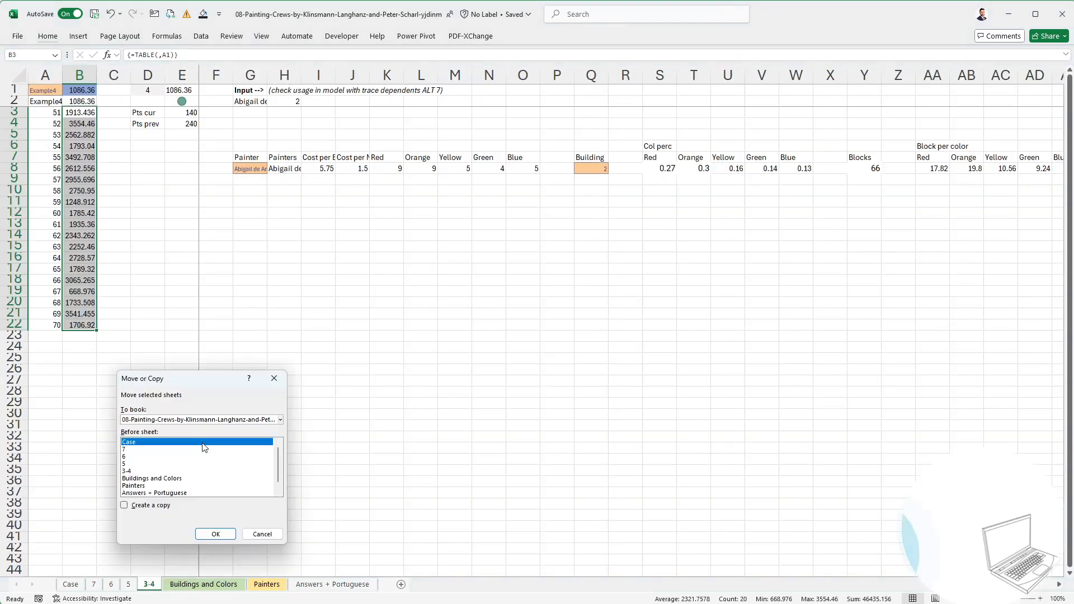
pyautogui.click(135, 505)
pyautogui.click(137, 451)
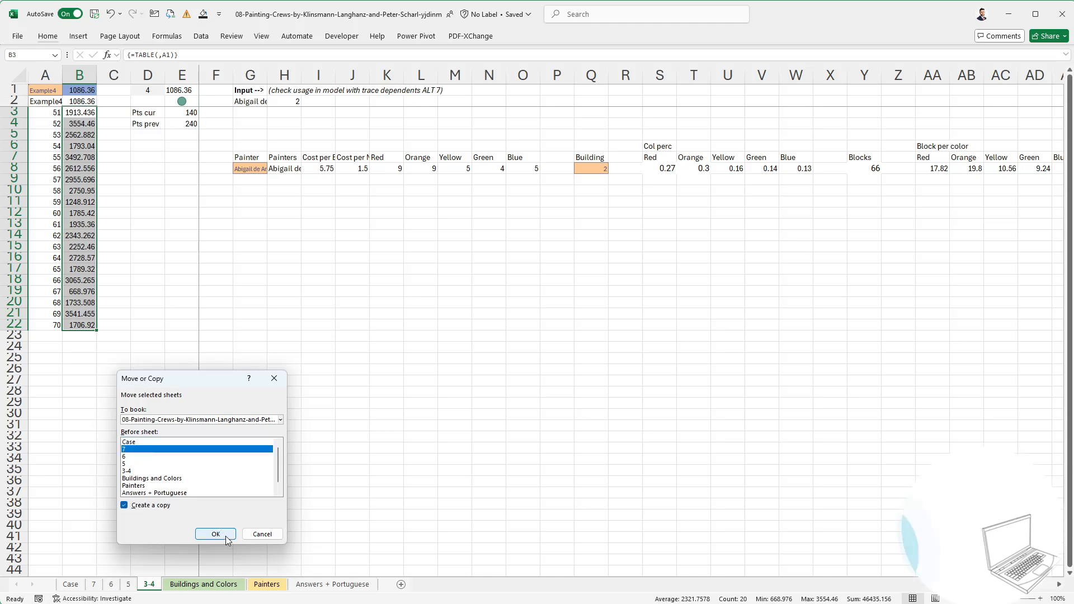
pyautogui.click(215, 534)
pyautogui.click(227, 529)
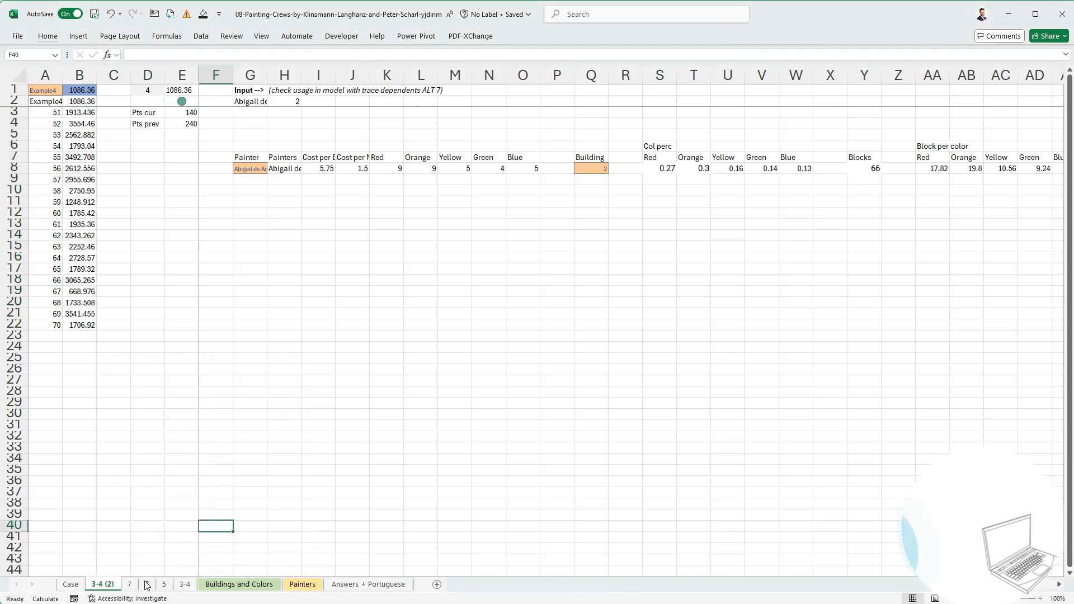
# Rename the copied sheet as b4.
pyautogui.doubleClick(109, 584)
pyautogui.write('b4')
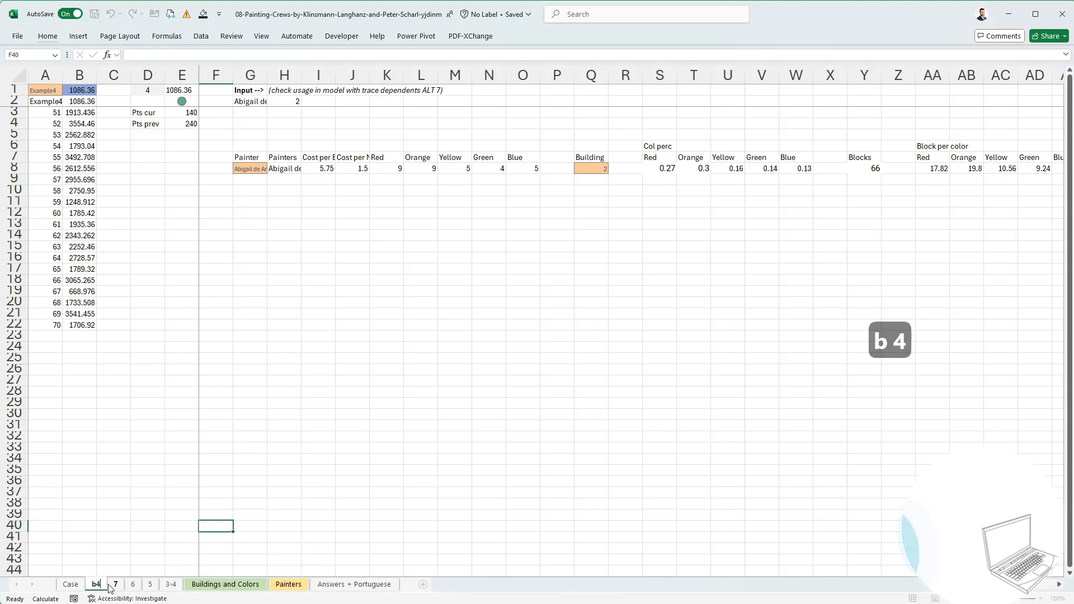
pyautogui.press('Return')
# Link the Painter input in G8 of sheet b4 to cell B14 on the Painters sheet.
pyautogui.press('Up')
pyautogui.press('Right')
pyautogui.press('Up')
pyautogui.press('Up')
pyautogui.hotkey('ctrl', 'Up')
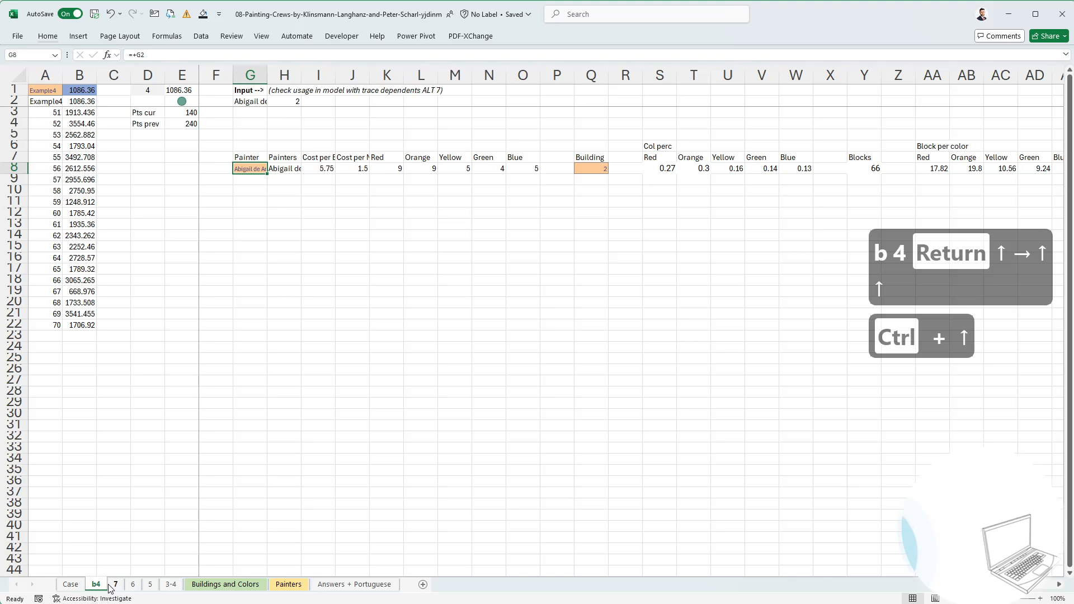
pyautogui.write('+')
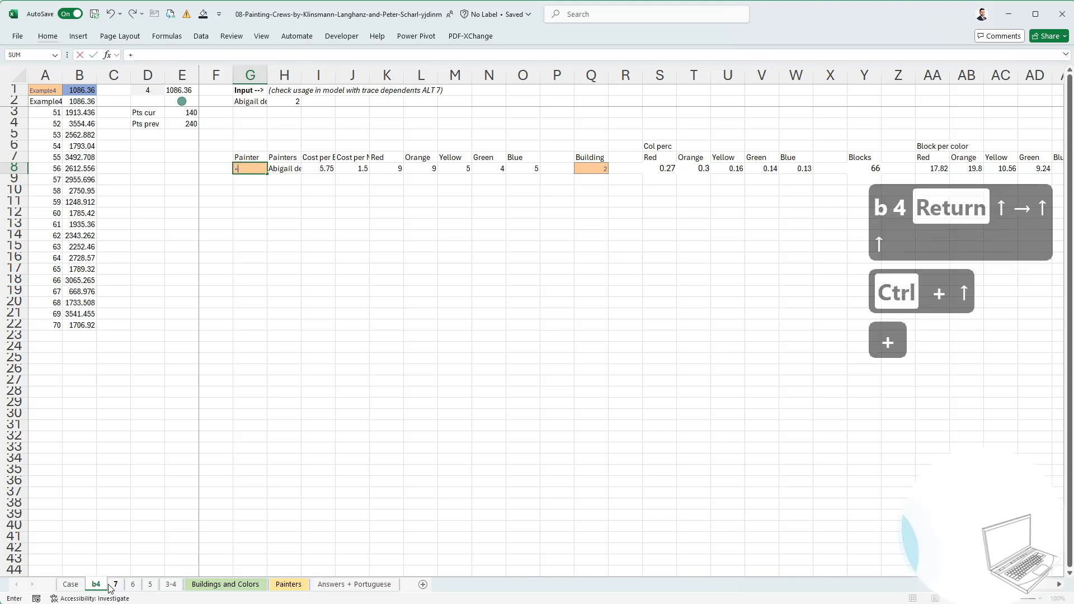
pyautogui.click(289, 584)
pyautogui.click(99, 263)
pyautogui.press('Return')
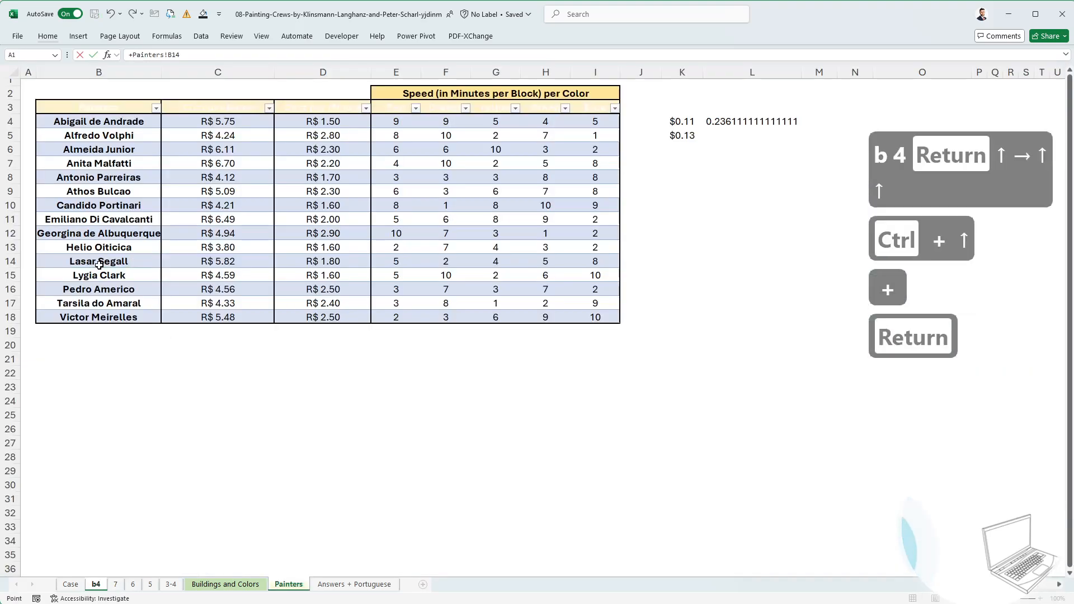
# Reference the painter from G8 in G9 and fill the formula down through G12.
pyautogui.write('+')
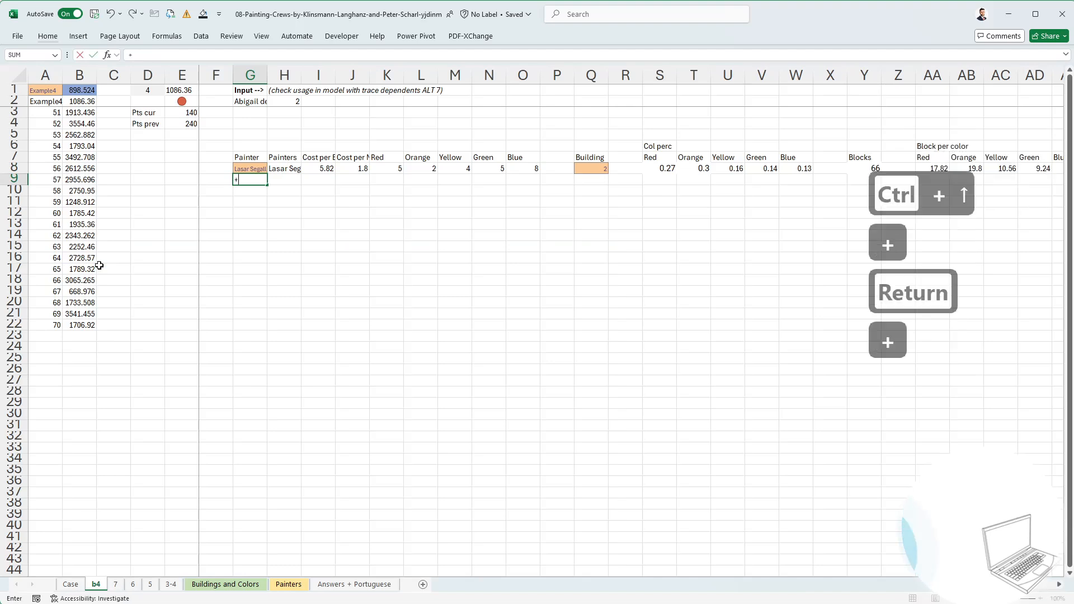
pyautogui.press('Up')
pyautogui.press('Return')
pyautogui.hotkey('ctrl', 'd')
pyautogui.press('Down')
pyautogui.hotkey('ctrl', 'd')
pyautogui.press('Down')
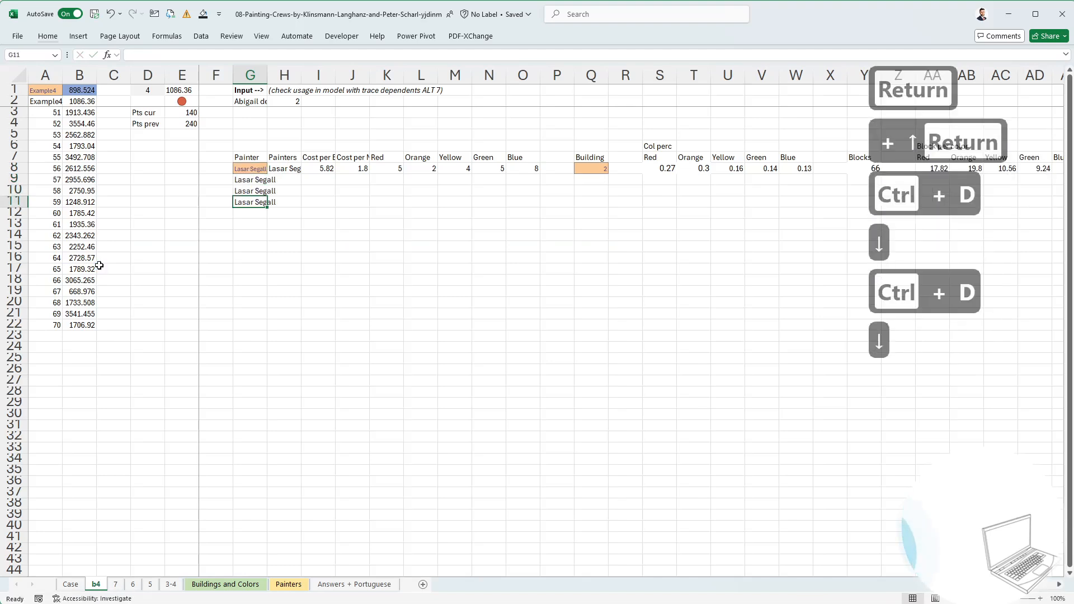
pyautogui.hotkey('ctrl', 'd')
# Copy the model formulas in row 8 from H8 through the Tot cost column AO and paste them into rows 9 to 12.
pyautogui.press('Right')
pyautogui.press('Up')
pyautogui.press('Up')
pyautogui.press('Up')
pyautogui.press('Up')
pyautogui.hotkey('ctrl', 'shift', 'Right')
pyautogui.hotkey('ctrl', 'shift', 'Right')
pyautogui.hotkey('ctrl', 'shift', 'Right')
pyautogui.hotkey('ctrl', 'shift', 'Right')
pyautogui.hotkey('ctrl', 'shift', 'Right')
pyautogui.hotkey('ctrl', 'shift', 'Right')
pyautogui.hotkey('ctrl', 'shift', 'Right')
pyautogui.hotkey('ctrl', 'shift', 'Right')
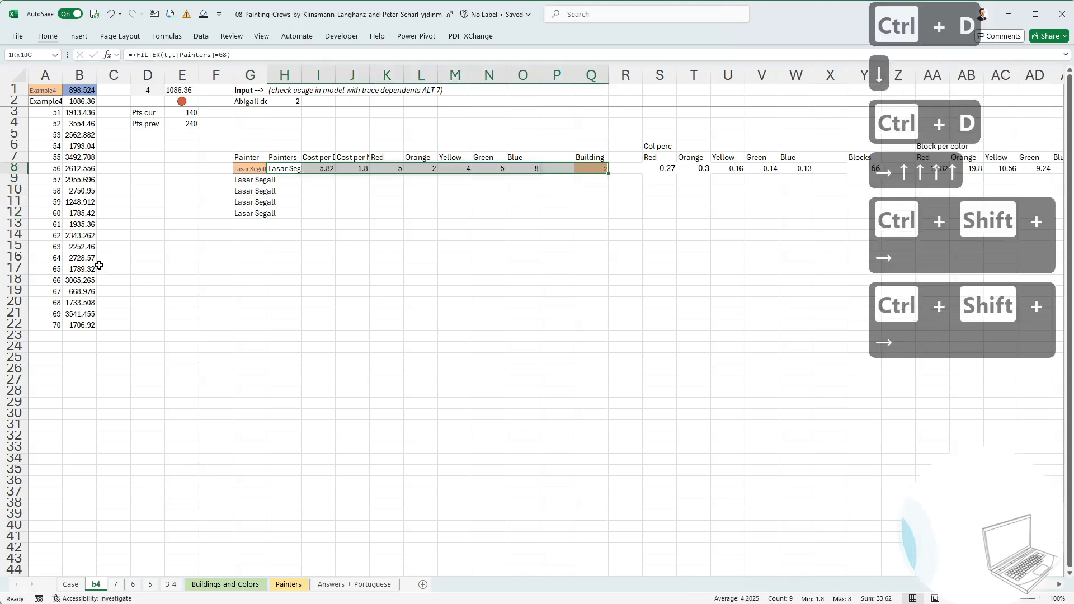
pyautogui.hotkey('ctrl', 'shift', 'Left')
pyautogui.hotkey('ctrl', 'c')
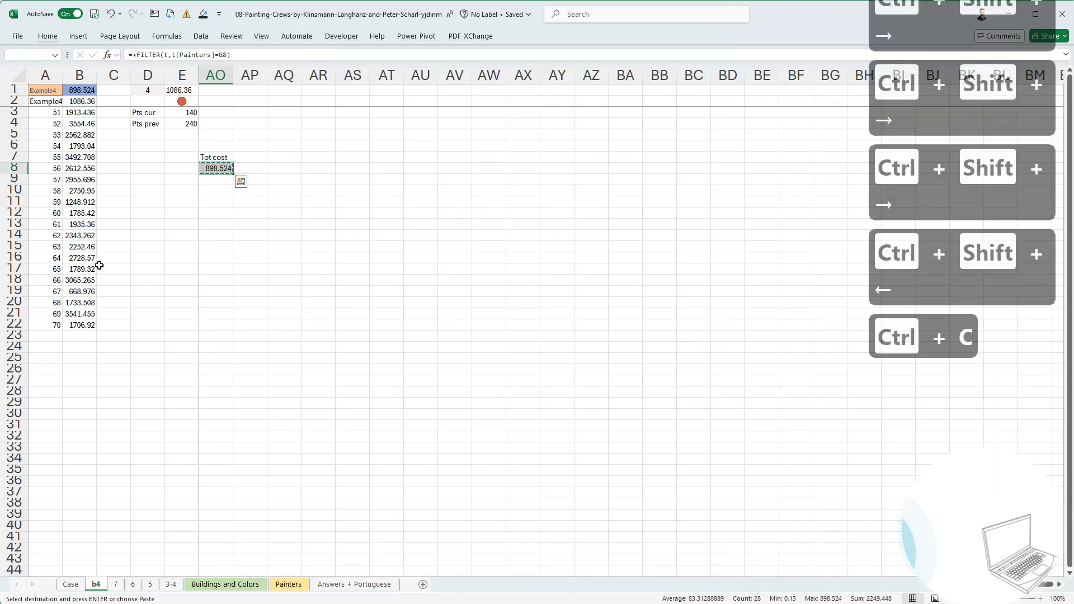
pyautogui.press('Left')
pyautogui.press('Left')
pyautogui.press('Right')
pyautogui.press('Right')
pyautogui.press('Down')
pyautogui.hotkey('shift', 'Down')
pyautogui.hotkey('shift', 'Down')
pyautogui.hotkey('shift', 'Down')
pyautogui.hotkey('ctrl', 'v')
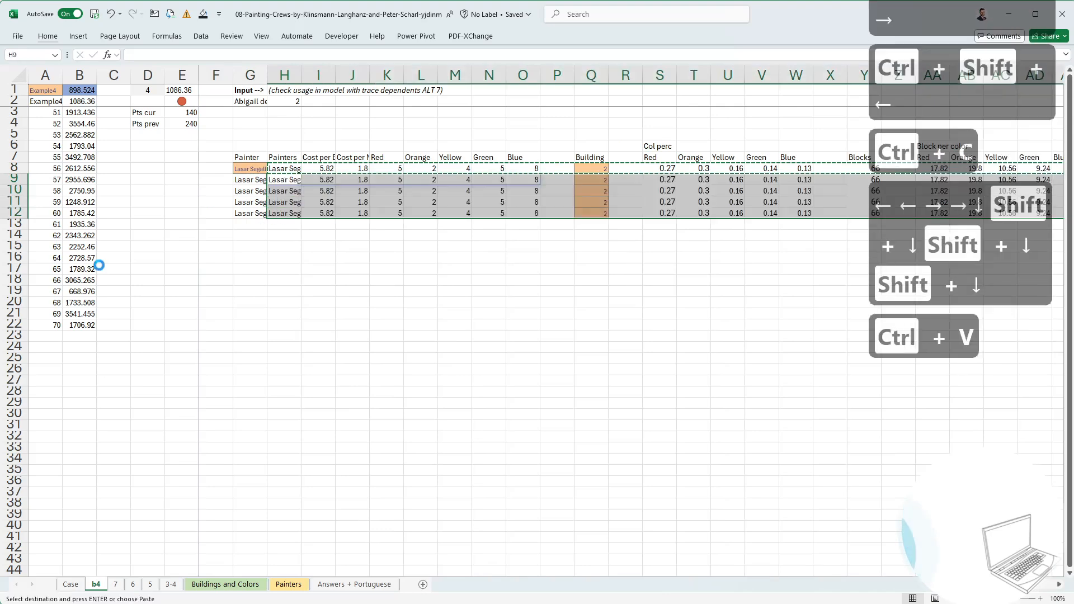
# Enter a SEQUENCE(5) formula in Building cell Q8 to list buildings 1 to 5 down the column.
pyautogui.press('Escape')
pyautogui.press('Right')
pyautogui.press('Right')
pyautogui.press('Right')
pyautogui.press('Right')
pyautogui.press('Right')
pyautogui.press('Right')
pyautogui.press('Up')
pyautogui.press('Right')
pyautogui.press('Up')
pyautogui.press('Right')
pyautogui.press('Right')
pyautogui.press('Down')
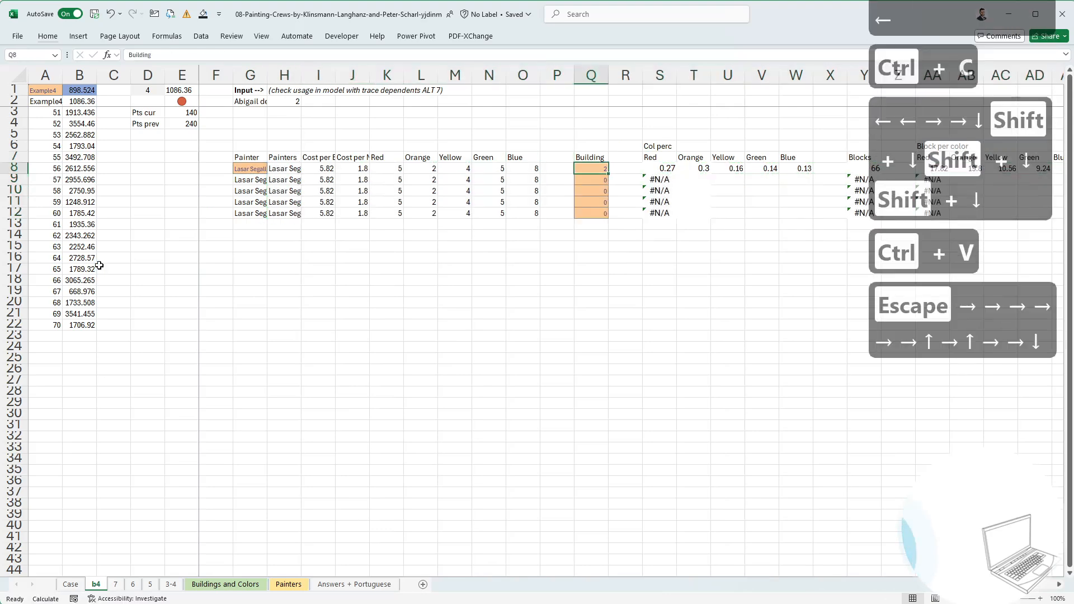
pyautogui.write('+seq')
pyautogui.press('Tab')
pyautogui.write('5)')
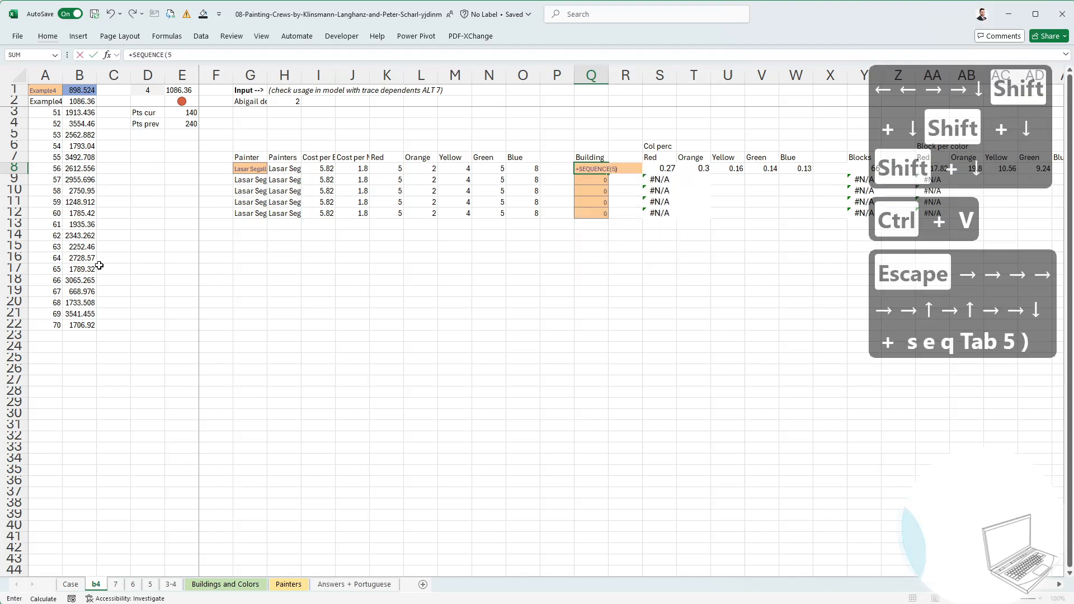
pyautogui.press('Return')
# Clear the pasted building values in Q9:Q12 so the sequence can spill.
pyautogui.press('Up')
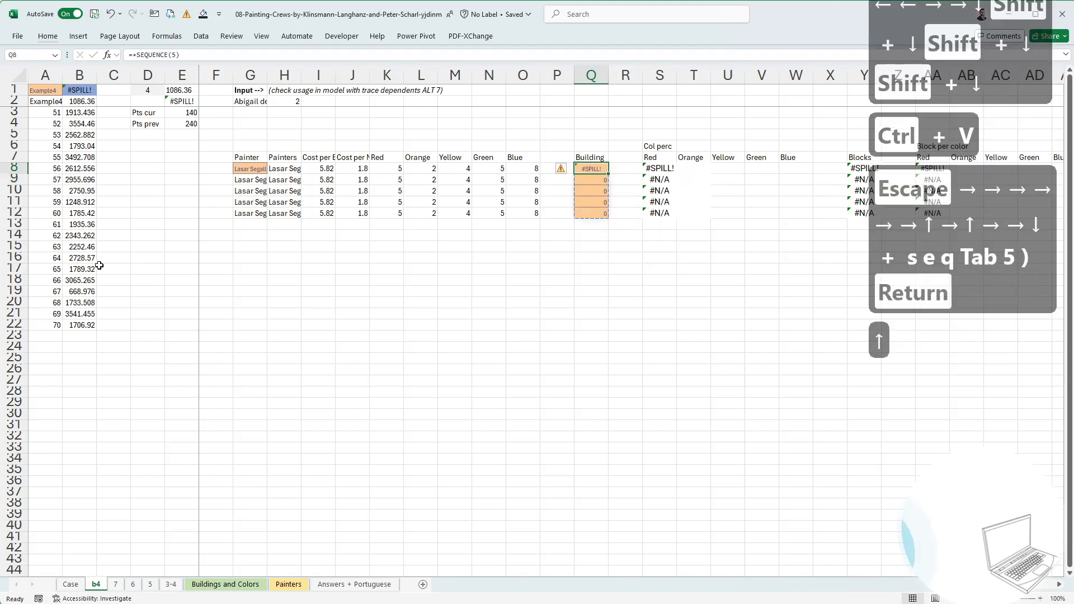
pyautogui.press('Down')
pyautogui.hotkey('ctrl', 'shift', 'Down')
pyautogui.press('Delete')
# Review the model rows for all five buildings across the sheet and reread the Bonus 4 question on the Case sheet.
pyautogui.press('Right')
pyautogui.press('Right')
pyautogui.press('Right')
pyautogui.press('Right')
pyautogui.press('Right')
pyautogui.press('Right')
pyautogui.press('Right')
pyautogui.press('Right')
pyautogui.press('Right')
pyautogui.press('Right')
pyautogui.press('Right')
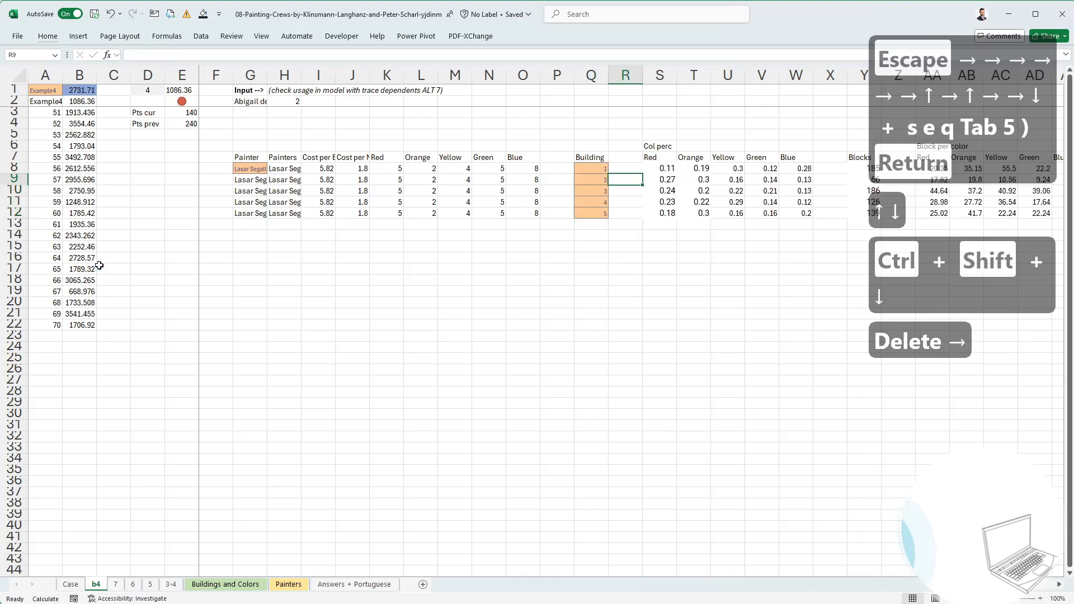
pyautogui.press('Right')
pyautogui.press('Right')
pyautogui.press('Right')
pyautogui.press('Right')
pyautogui.press('Right')
pyautogui.press('Right')
pyautogui.press('Right')
pyautogui.press('Right')
pyautogui.press('Right')
pyautogui.press('Right')
pyautogui.press('Right')
pyautogui.press('Right')
pyautogui.press('Right')
pyautogui.press('Right')
pyautogui.press('Right')
pyautogui.press('Right')
pyautogui.press('Right')
pyautogui.press('Right')
pyautogui.press('Right')
pyautogui.hotkey('ctrl', 'pageup')
pyautogui.hotkey('ctrl', 'pageup')
pyautogui.hotkey('ctrl', 'pageup')
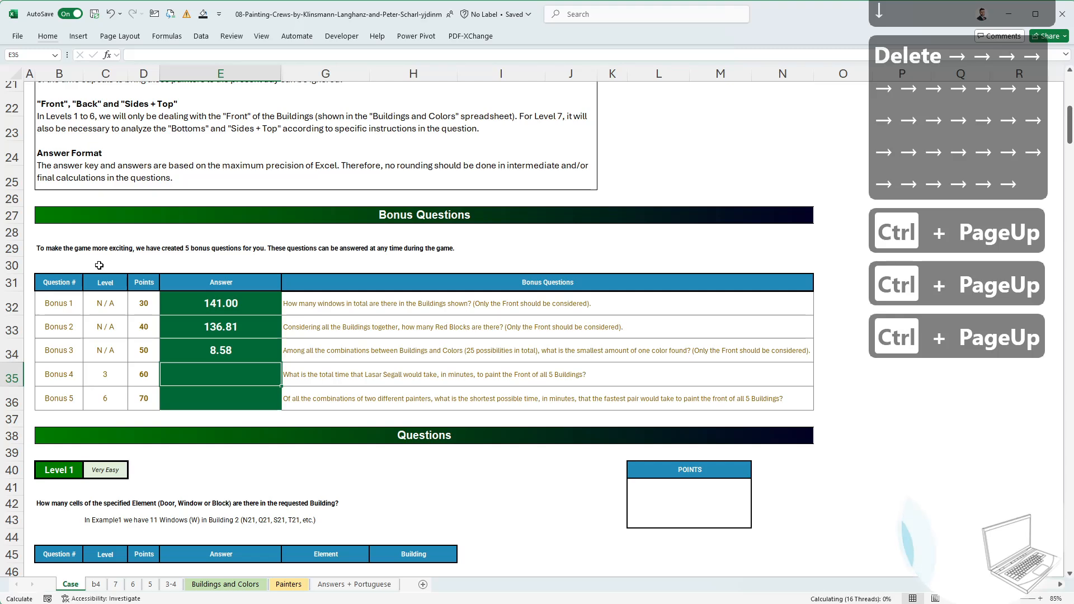
# Insert two blank columns on sheet b4 between the Times per color block and the CPB column.
pyautogui.hotkey('ctrl', 'pagedown')
pyautogui.press('Left')
pyautogui.press('Left')
pyautogui.press('Left')
pyautogui.press('Left')
pyautogui.press('Left')
pyautogui.press('Left')
pyautogui.press('Left')
pyautogui.press('Left')
pyautogui.press('Left')
pyautogui.press('Left')
pyautogui.press('Left')
pyautogui.press('Left')
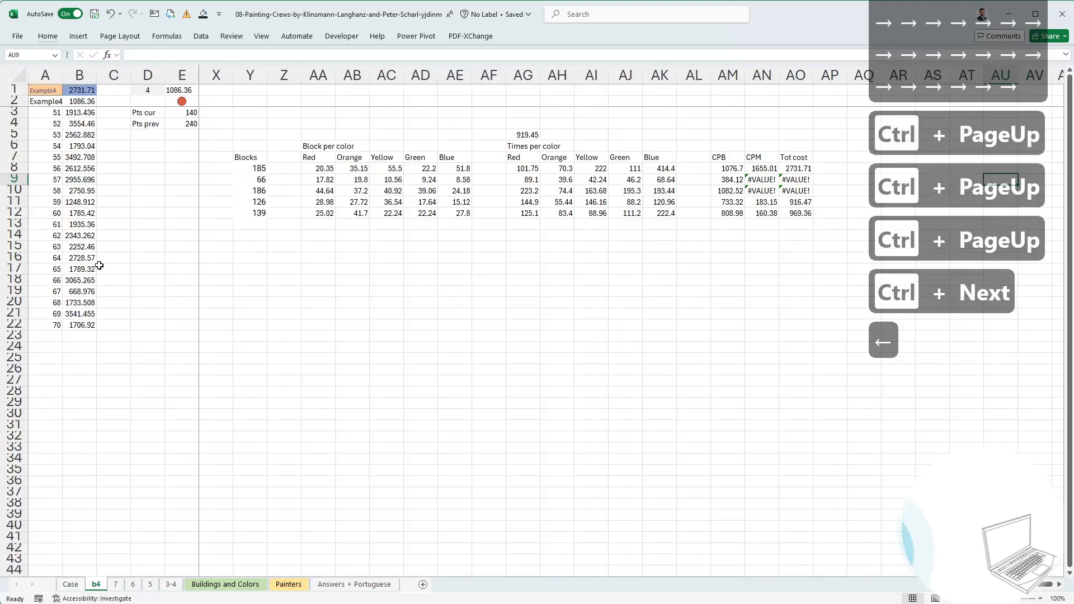
pyautogui.press('Left')
pyautogui.press('Left')
pyautogui.press('Left')
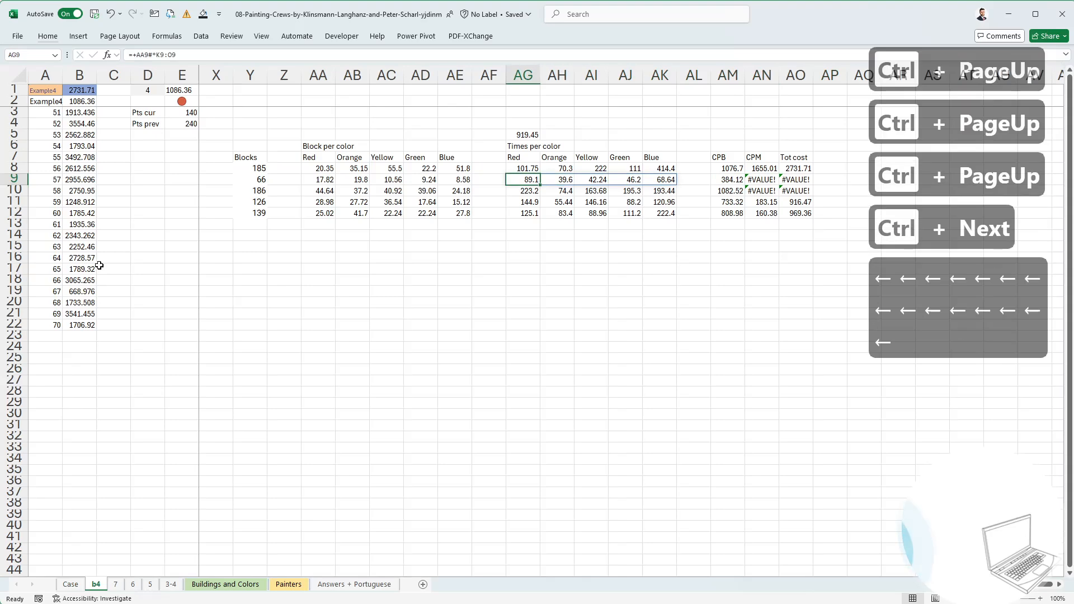
pyautogui.press('Up')
pyautogui.press('Up')
pyautogui.press('Up')
pyautogui.press('Up')
pyautogui.press('Right')
pyautogui.press('Right')
pyautogui.press('Right')
pyautogui.press('Right')
pyautogui.press('Right')
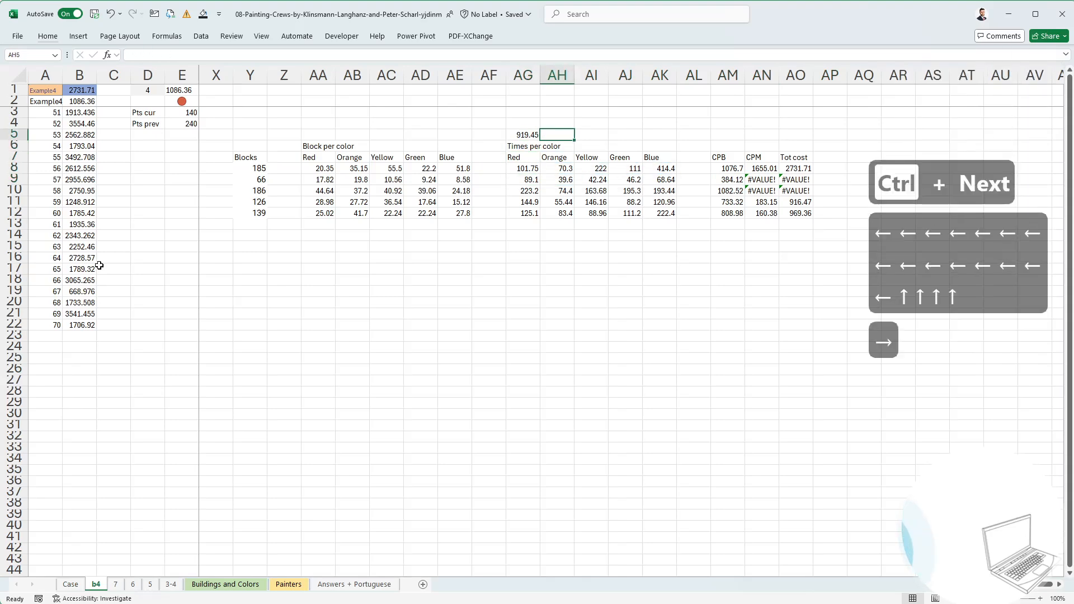
pyautogui.press('Down')
pyautogui.press('Down')
pyautogui.hotkey('ctrl', 'space')
pyautogui.hotkey('ctrl', '+')
pyautogui.hotkey('ctrl', '+')
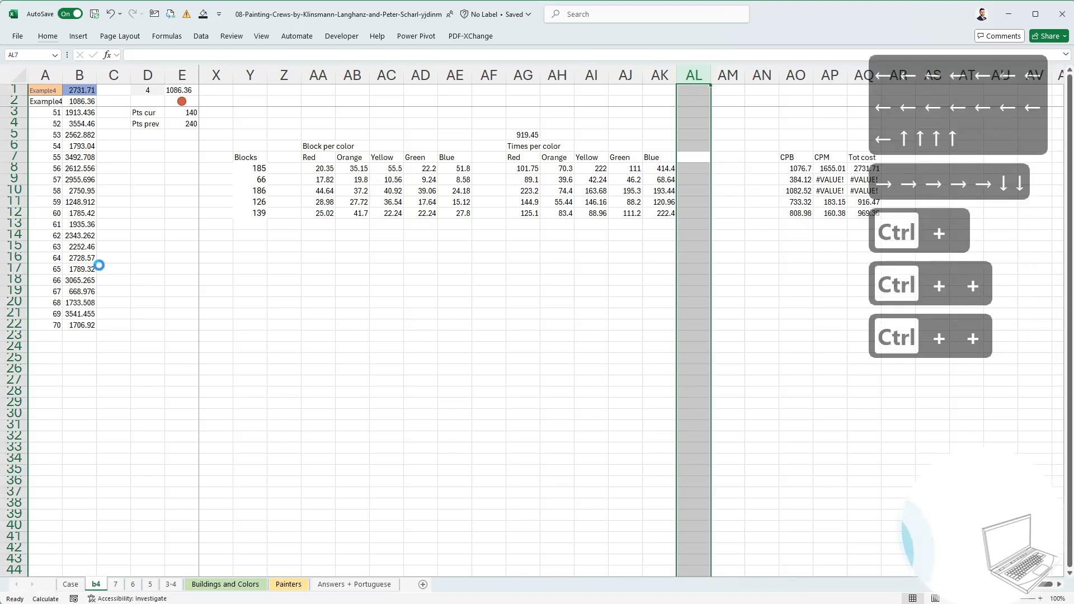
# Sum the first building's Times per color spill range AG8# in AM8.
pyautogui.press('Left')
pyautogui.press('Right')
pyautogui.press('Down')
pyautogui.press('Right')
pyautogui.write('+sum')
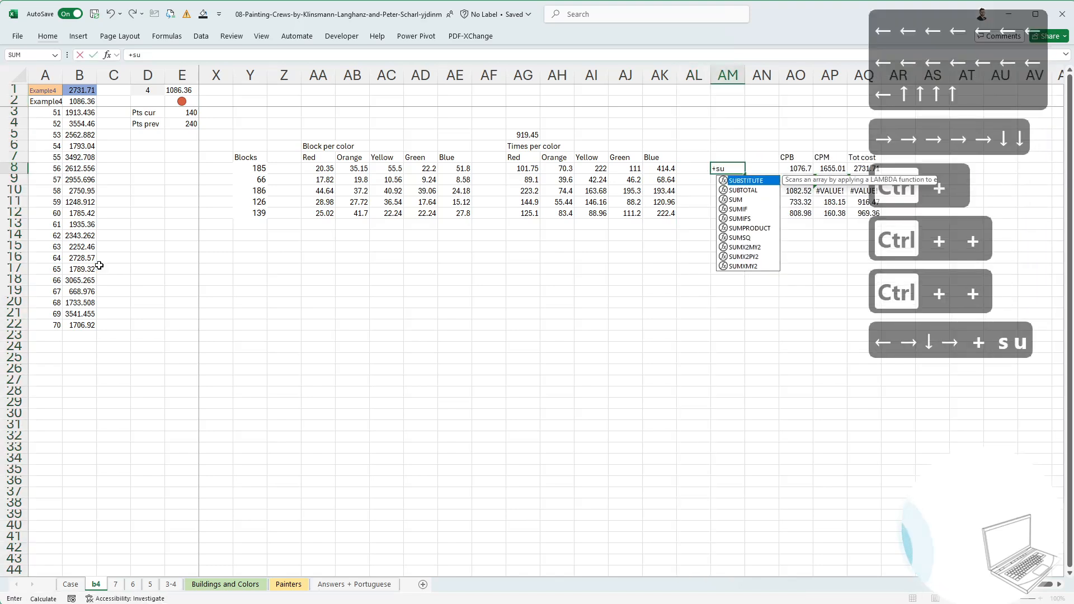
pyautogui.press('Tab')
pyautogui.hotkey('ctrl', 'Left')
pyautogui.hotkey('ctrl', 'Left')
pyautogui.hotkey('ctrl', 'shift', 'Right')
pyautogui.write(')')
pyautogui.press('Return')
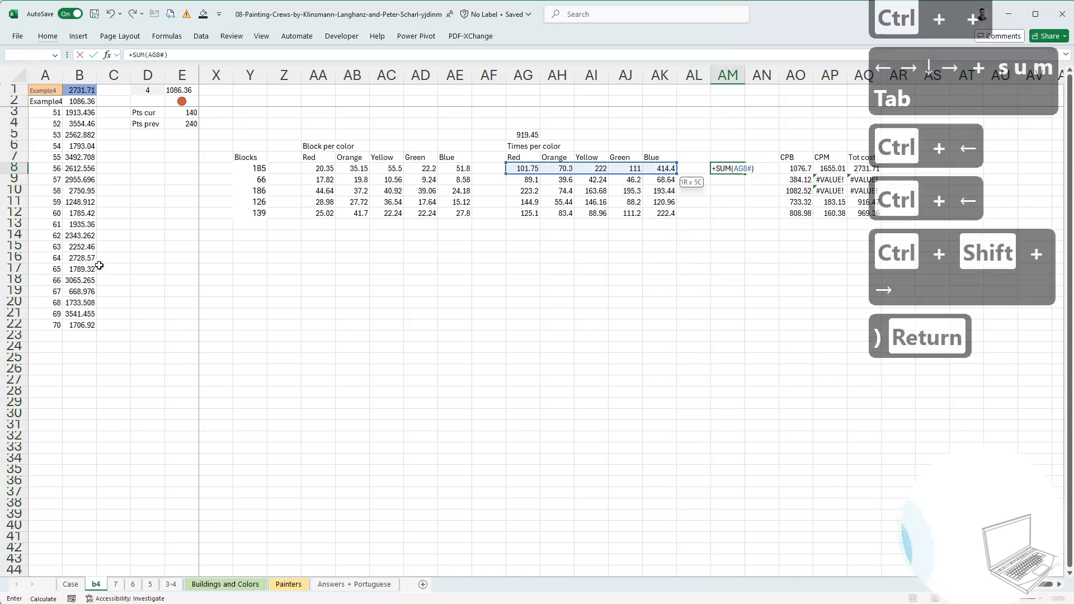
# Enter the header Tot time in AM7 above the new sum.
pyautogui.press('Up')
pyautogui.press('Up')
pyautogui.write('Tot time')
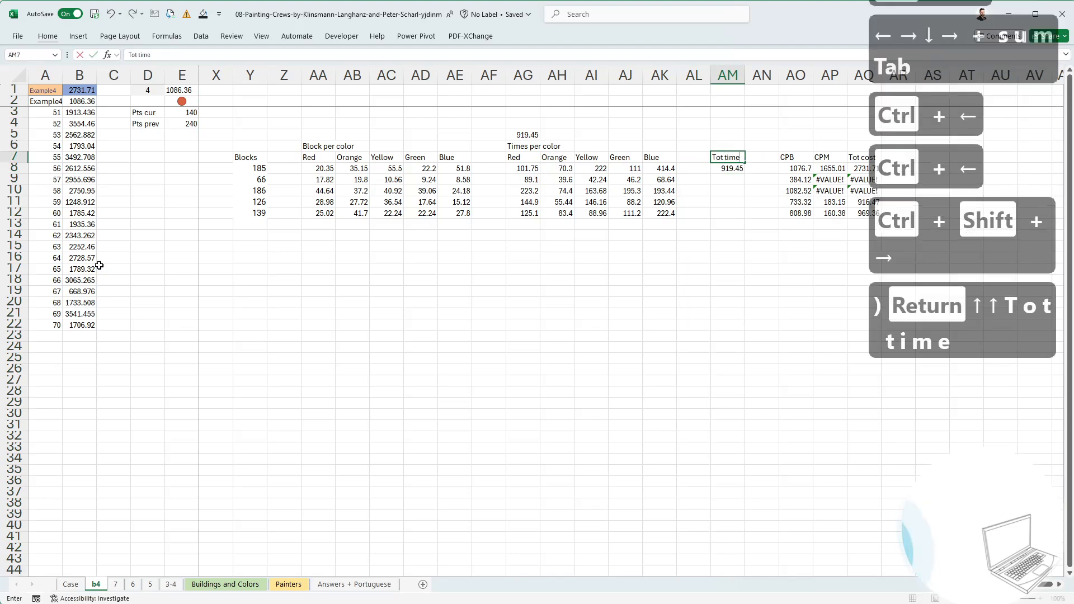
pyautogui.press('Return')
# Fill the Tot time formula down from AM8 through AM12.
pyautogui.press('Down')
pyautogui.hotkey('ctrl', 'd')
pyautogui.press('Down')
pyautogui.hotkey('ctrl', 'd')
pyautogui.press('Down')
pyautogui.hotkey('ctrl', 'd')
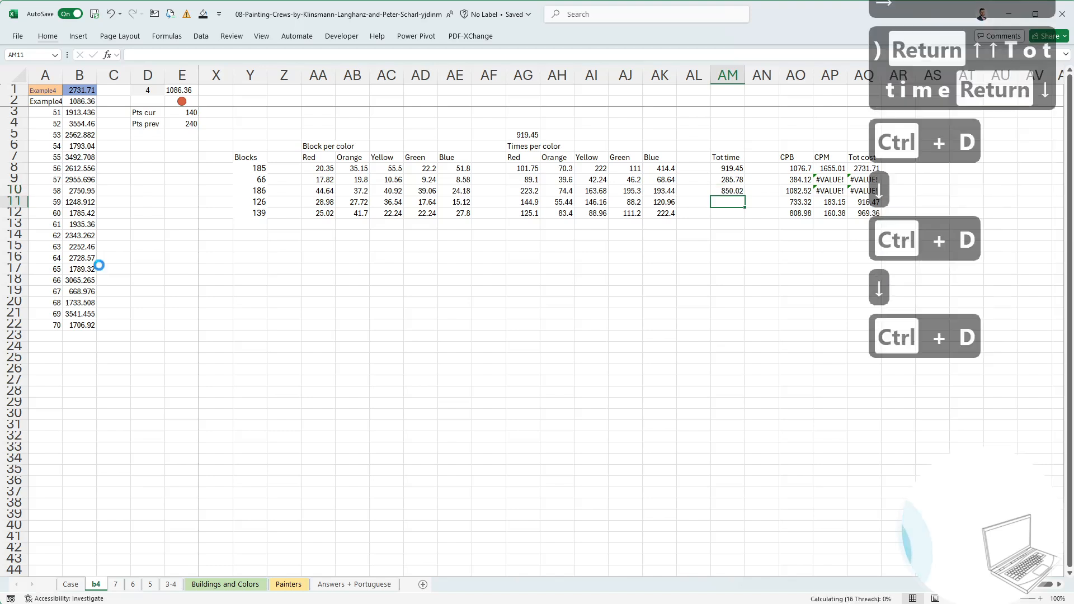
pyautogui.press('Down')
pyautogui.hotkey('ctrl', 'd')
# Sum the total times AM8:AM12 in cell AM5.
pyautogui.hotkey('ctrl', 'Up')
pyautogui.hotkey('ctrl', 'Up')
pyautogui.press('Down')
pyautogui.press('Down')
pyautogui.hotkey('ctrl', 'Down')
pyautogui.press('Up')
pyautogui.press('Up')
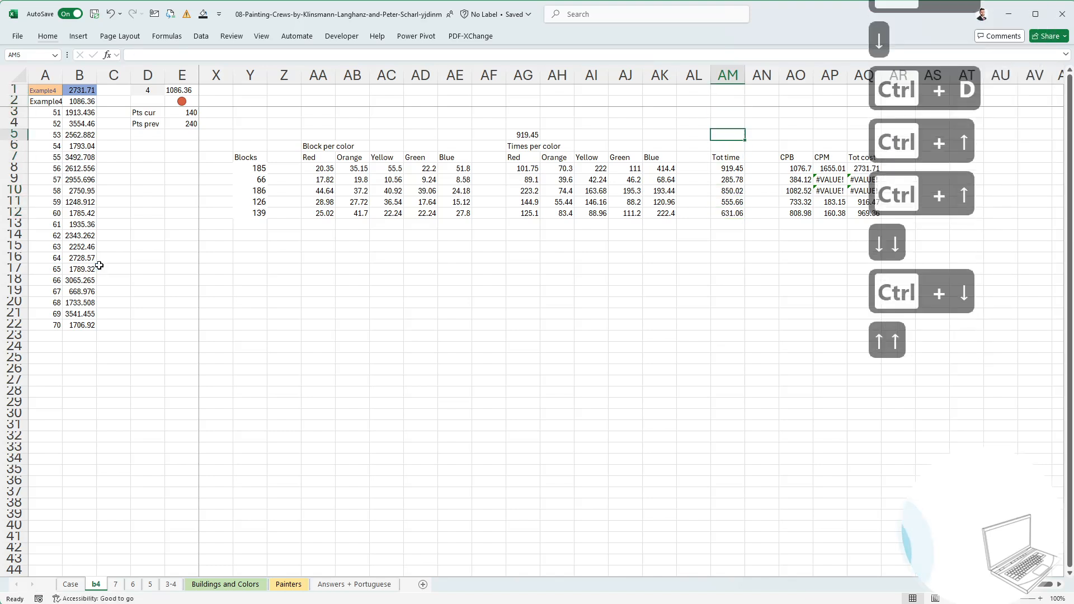
pyautogui.write('+sum')
pyautogui.press('Tab')
pyautogui.hotkey('ctrl', 'Down')
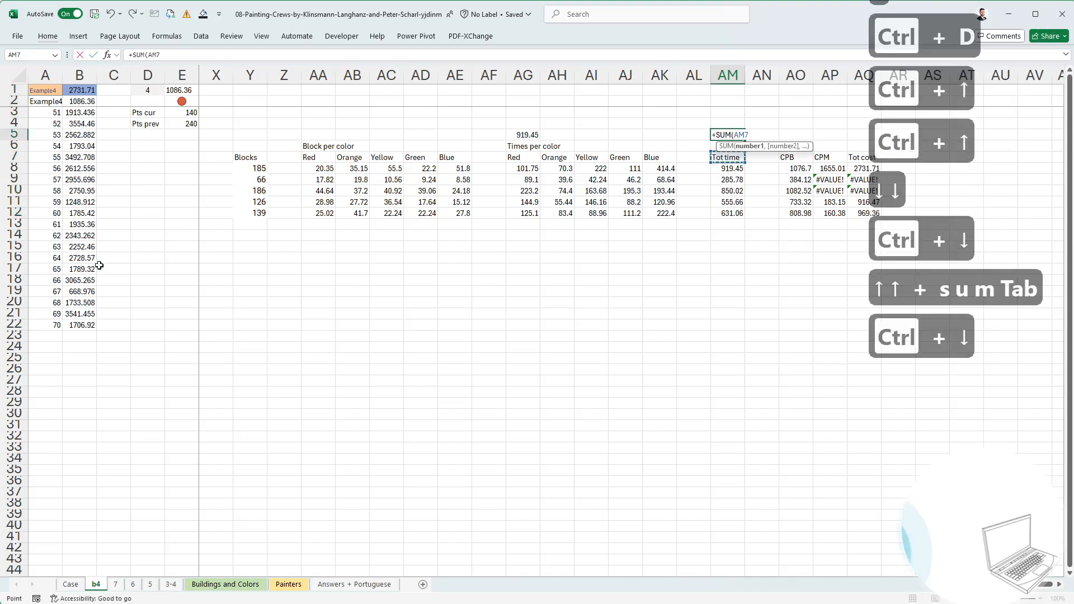
pyautogui.press('Down')
pyautogui.hotkey('ctrl', 'shift', 'Down')
pyautogui.write(')')
pyautogui.press('Return')
pyautogui.press('Up')
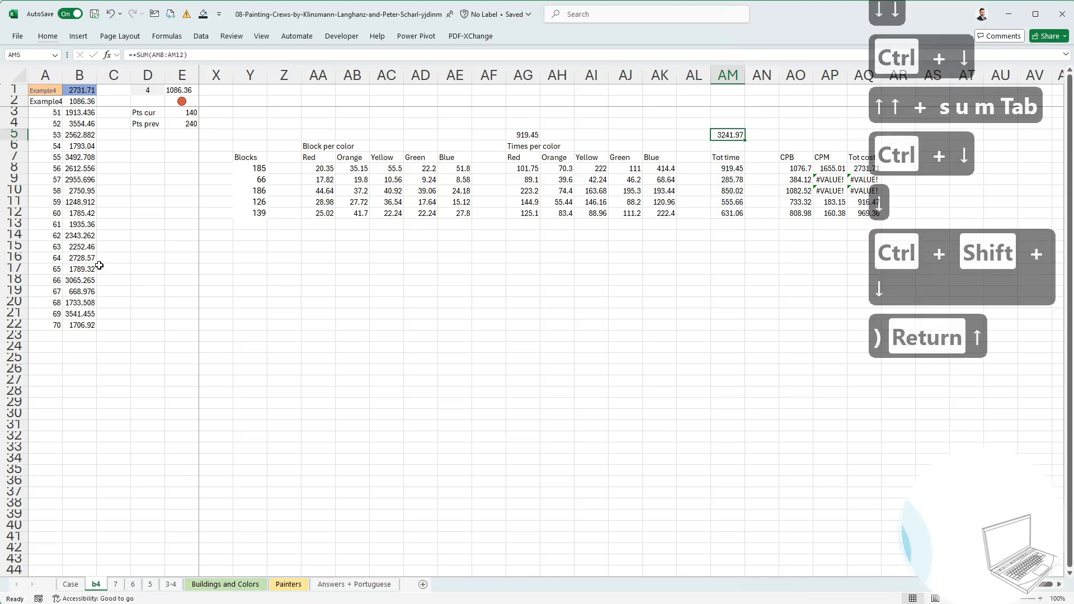
# Copy the total from AM5 and paste it as a value into the Bonus 4 answer E35 on the Case sheet.
pyautogui.hotkey('ctrl', 'c')
pyautogui.hotkey('ctrl', 'pageup')
pyautogui.hotkey('ctrl', 'pageup')
pyautogui.hotkey('ctrl', 'pageup')
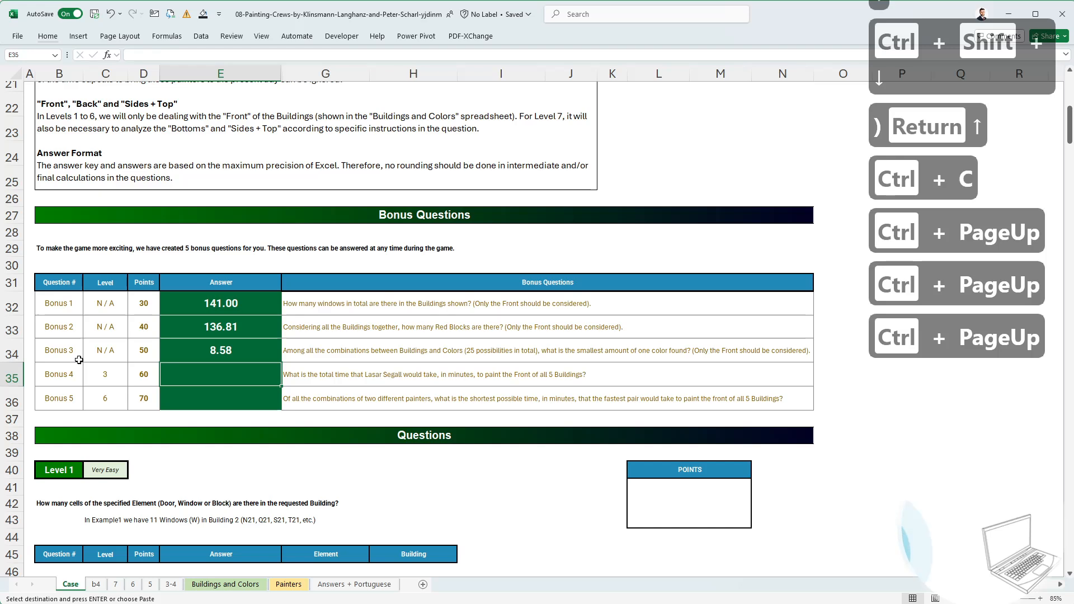
pyautogui.hotkey('ctrl', 'shift', 'v')
pyautogui.press('Escape')
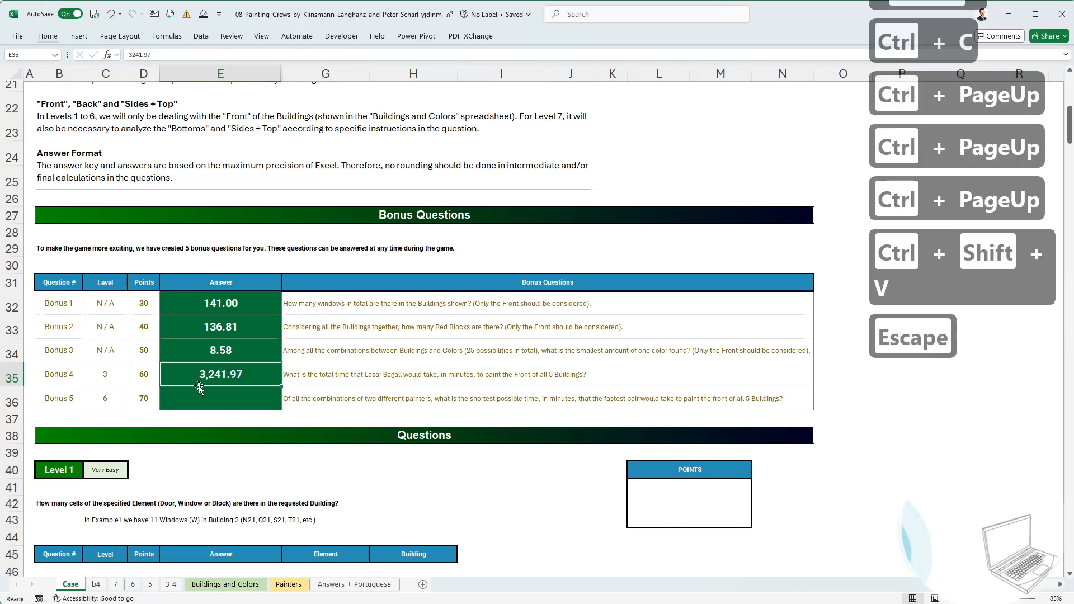
# Create a copy of sheet 6 to use for the Bonus 5 question.
pyautogui.click(229, 396)
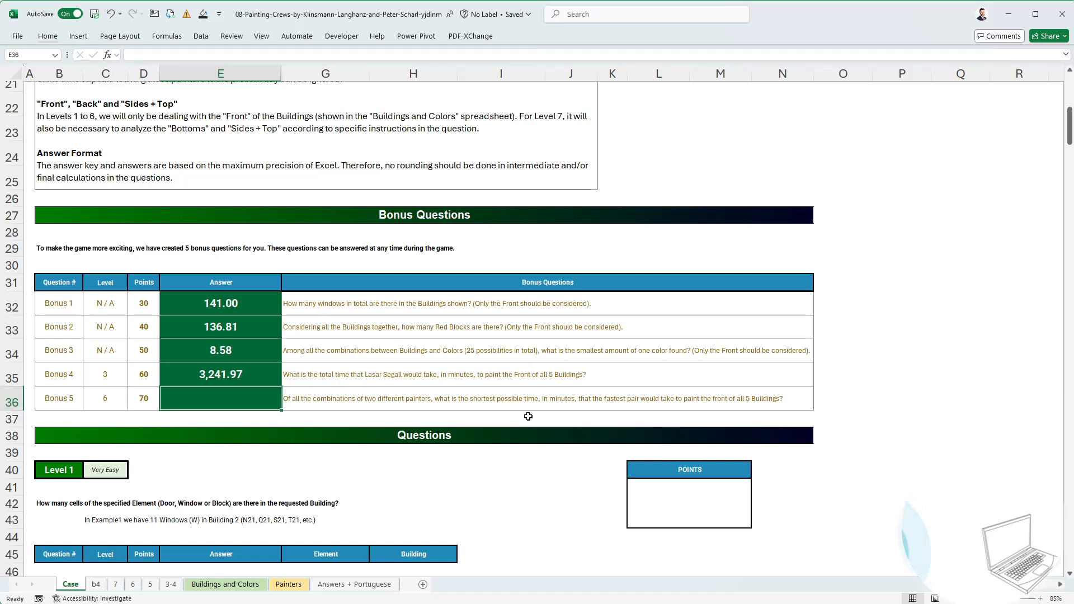
pyautogui.click(132, 584)
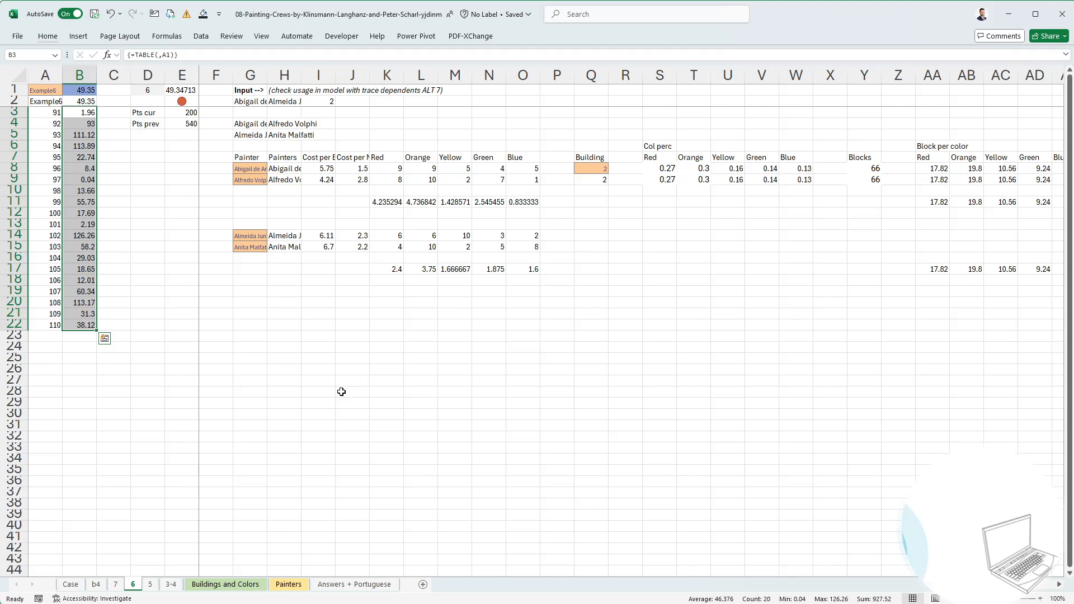
pyautogui.rightClick(133, 584)
pyautogui.click(154, 603)
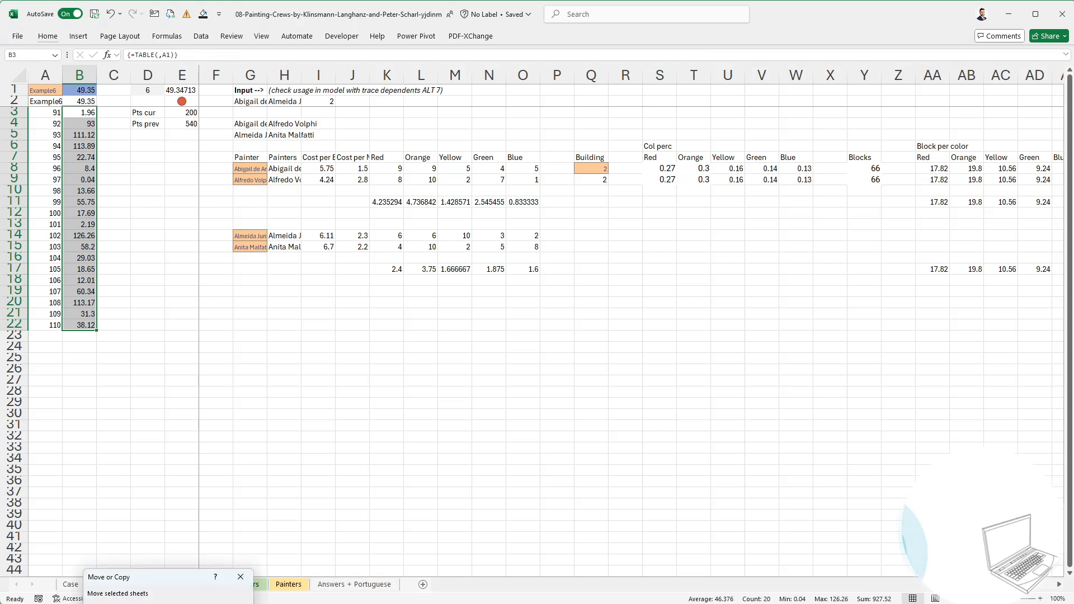
pyautogui.press('Return')
pyautogui.click(349, 456)
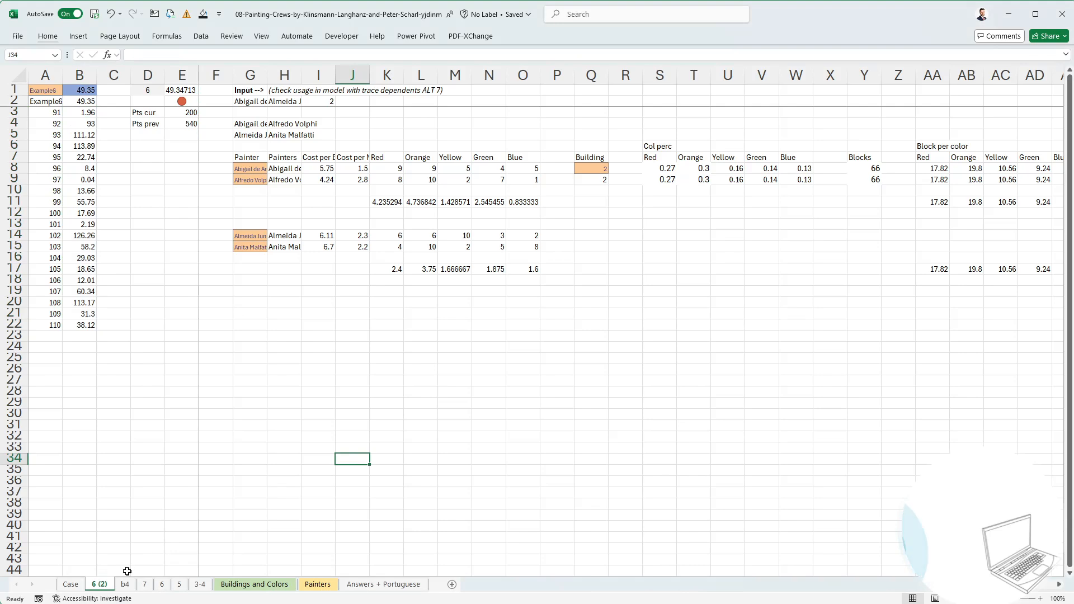
# Rename the copied sheet as b5.
pyautogui.doubleClick(106, 590)
pyautogui.press('Escape')
pyautogui.write('b5')
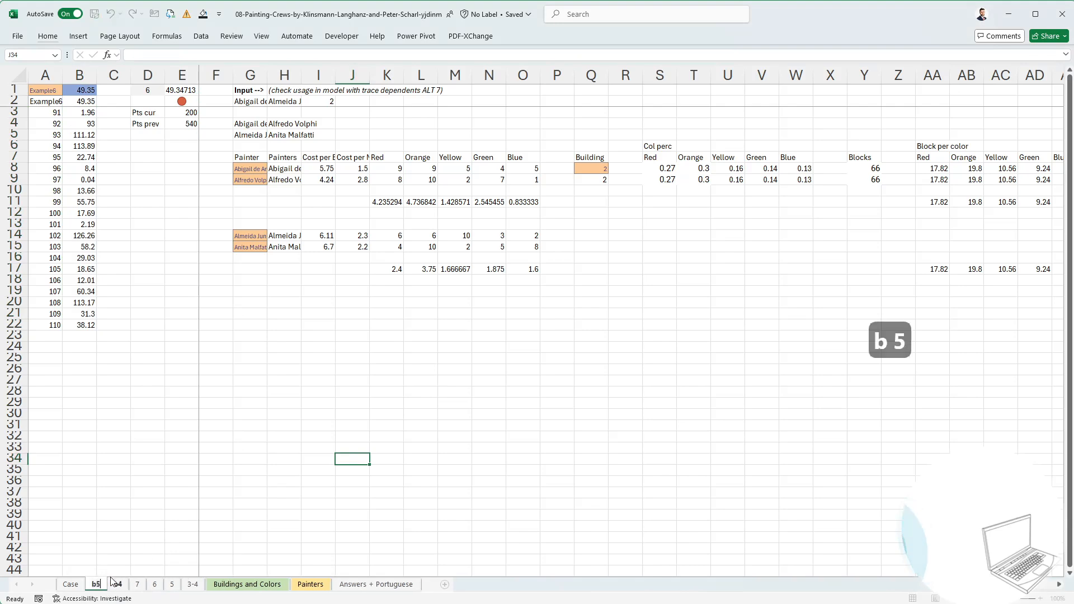
pyautogui.press('Return')
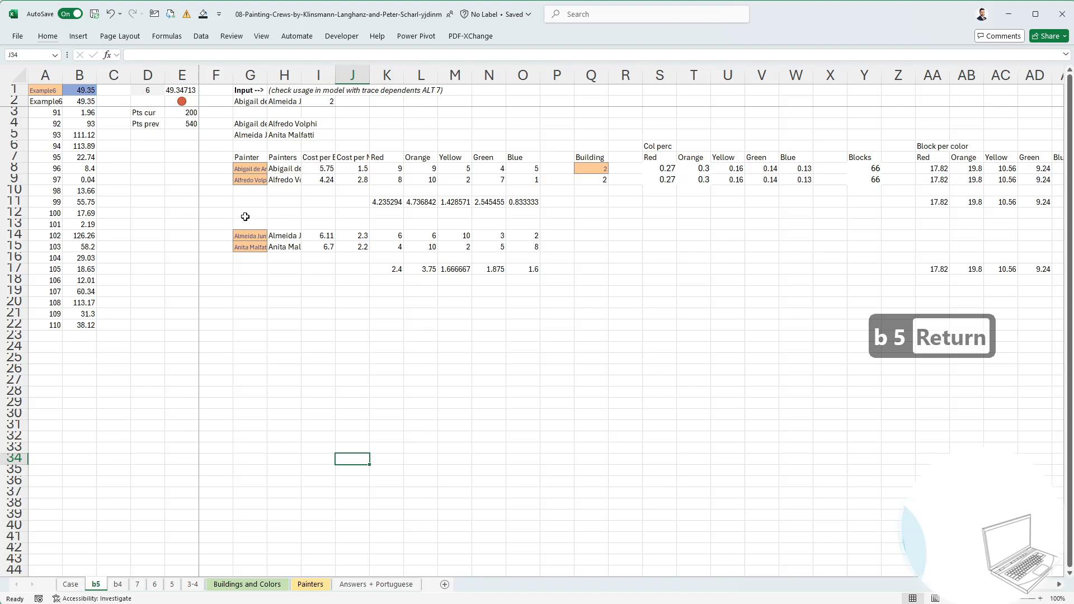
# Reread the Bonus 5 question on the Case sheet and look over the model columns on sheet b5.
pyautogui.click(68, 587)
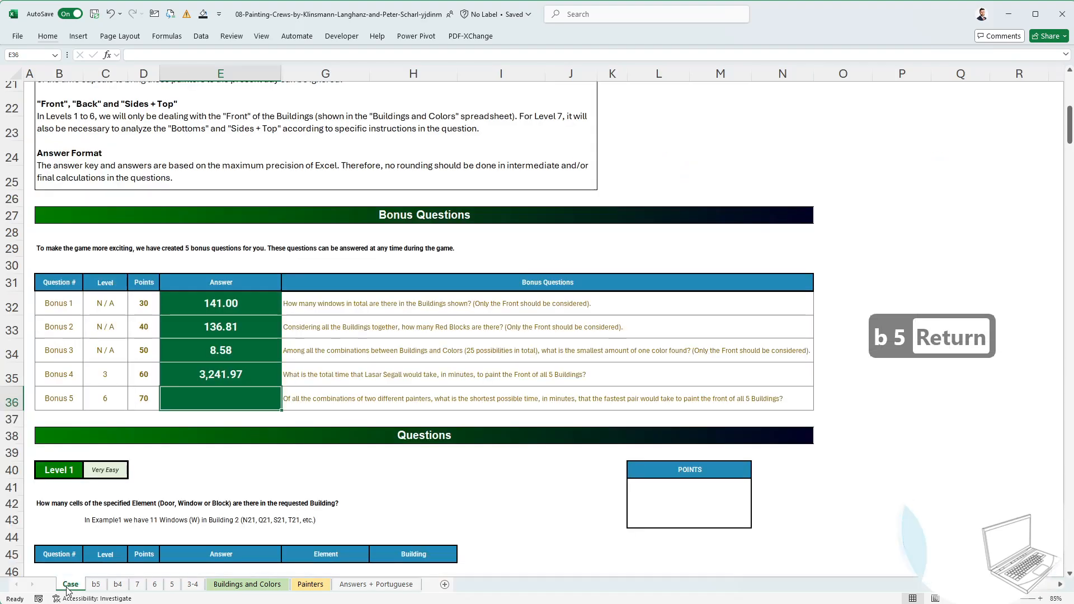
pyautogui.click(104, 589)
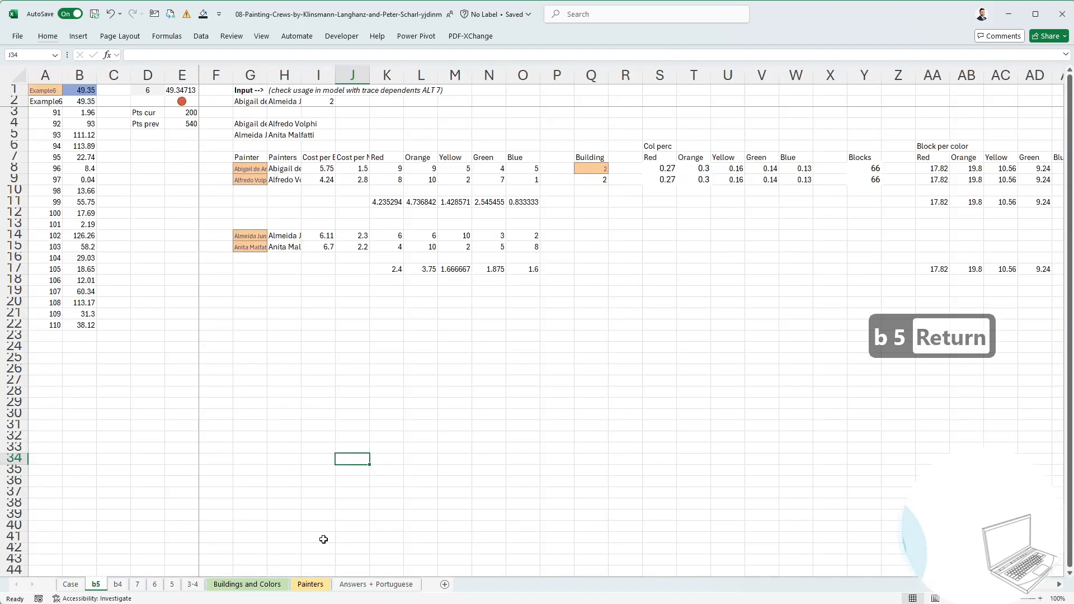
pyautogui.hscroll(8, 628, 316)
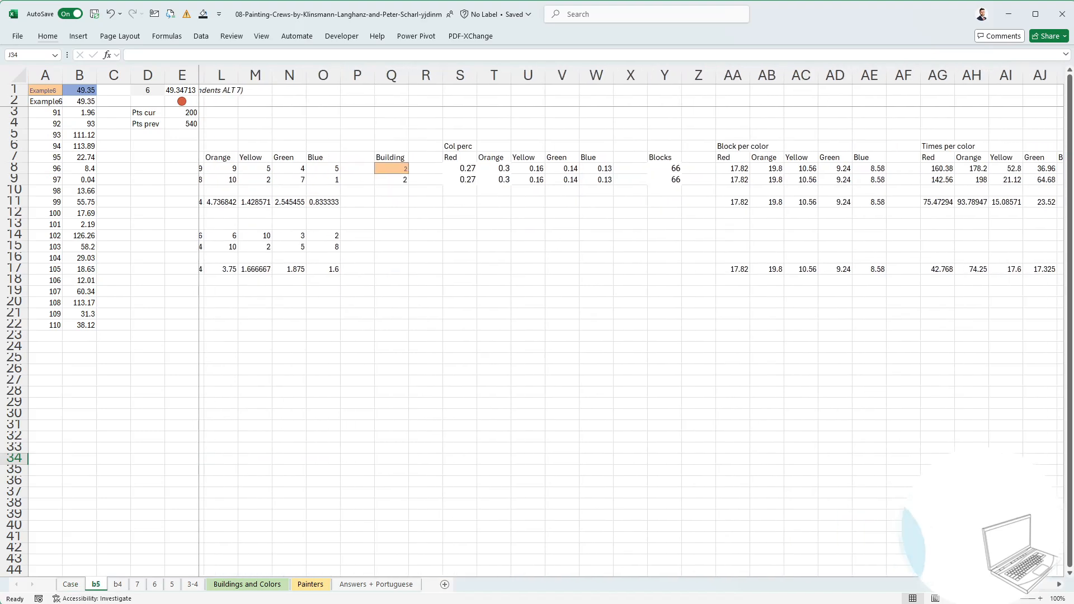
pyautogui.hscroll(-7, 631, 320)
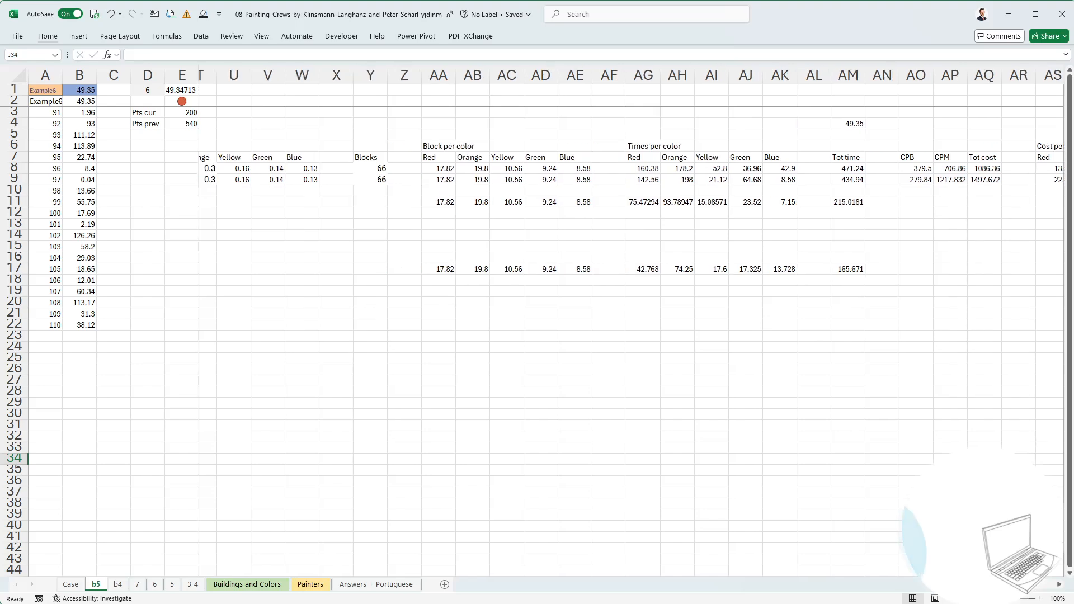
pyautogui.hscroll(5, 631, 321)
pyautogui.hscroll(-5, 501, 373)
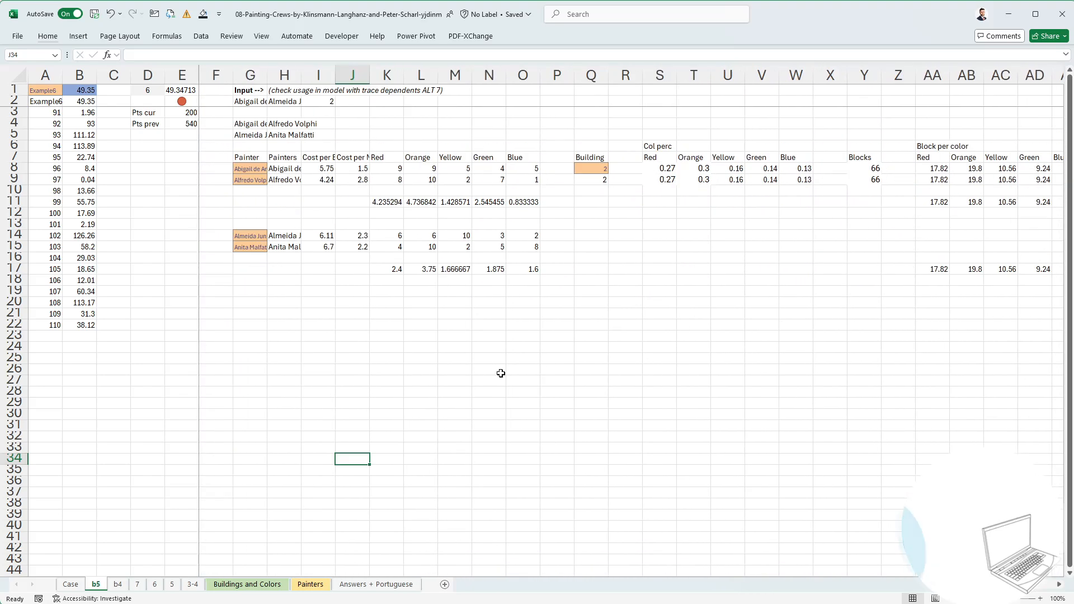
# Copy blank cell G12 and paste it over the second painter pair's block, from G13 across to BQ26, to empty it.
pyautogui.click(241, 214)
pyautogui.hotkey('ctrl', 'c')
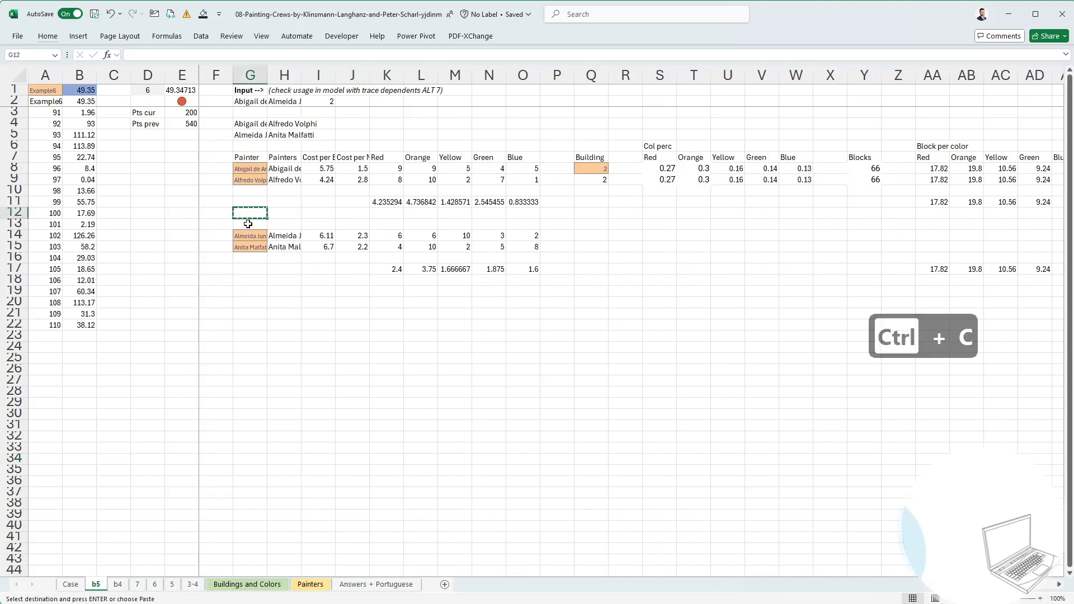
pyautogui.moveTo(248, 223); pyautogui.dragTo(1018, 376)
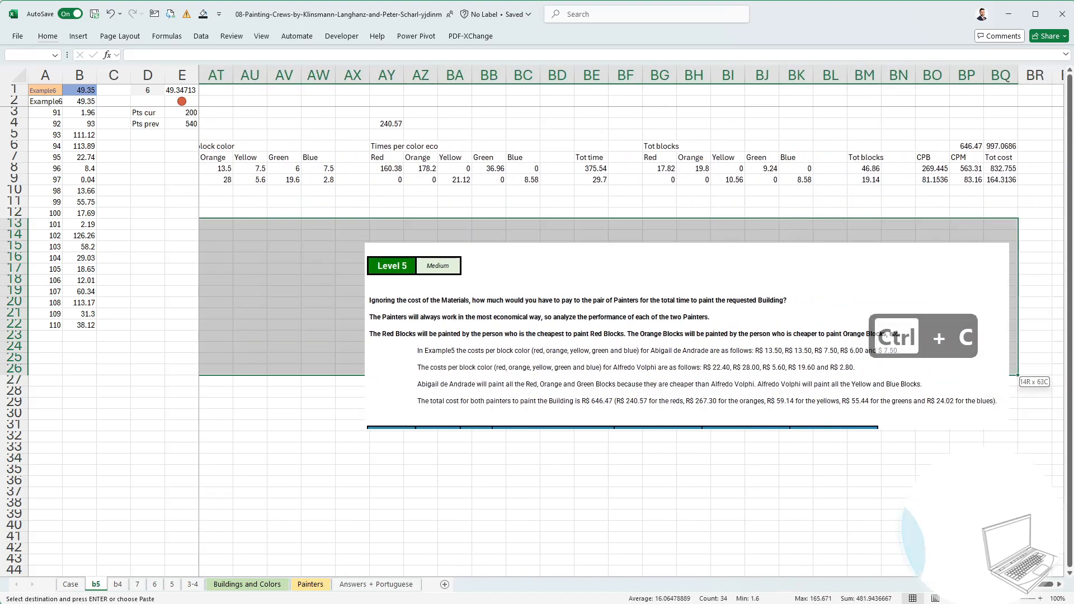
pyautogui.hotkey('ctrl', 'v')
pyautogui.press('Escape')
# Delete the picture of the Level 5 question from sheet b5.
pyautogui.click(712, 305)
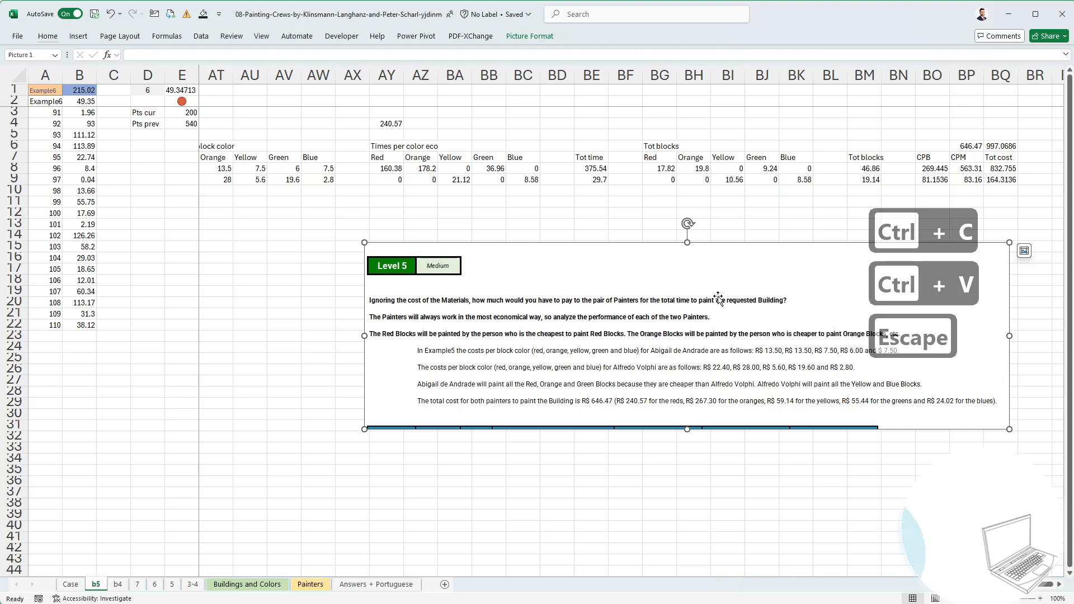
pyautogui.press('Delete')
# Clear the TEXTSPLIT formula for the second painter pair in cell G5.
pyautogui.hotkey('ctrl', 'Left')
pyautogui.hotkey('ctrl', 'Left')
pyautogui.hotkey('ctrl', 'Left')
pyautogui.press('Right')
pyautogui.press('Right')
pyautogui.press('Right')
pyautogui.press('Right')
pyautogui.press('Right')
pyautogui.press('Right')
pyautogui.press('Right')
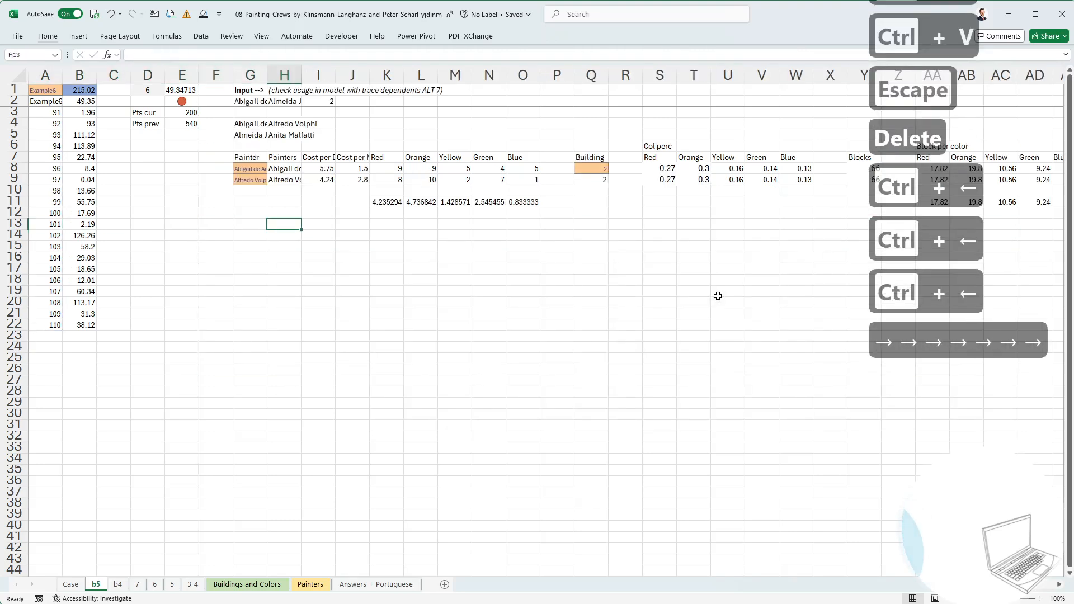
pyautogui.press('Right')
pyautogui.press('Right')
pyautogui.press('Up')
pyautogui.press('Right')
pyautogui.press('Left')
pyautogui.press('Up')
pyautogui.press('Left')
pyautogui.press('Up')
pyautogui.press('Left')
pyautogui.press('Up')
pyautogui.press('Left')
pyautogui.press('Up')
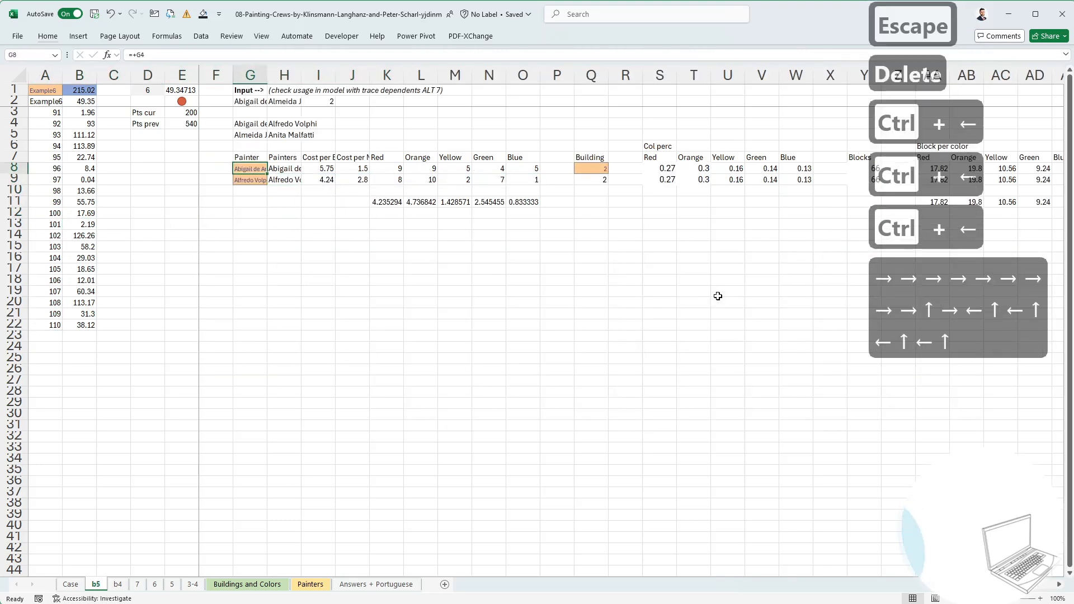
pyautogui.press('Up')
pyautogui.press('Up')
pyautogui.press('Up')
pyautogui.press('Up')
pyautogui.press('Down')
pyautogui.press('Delete')
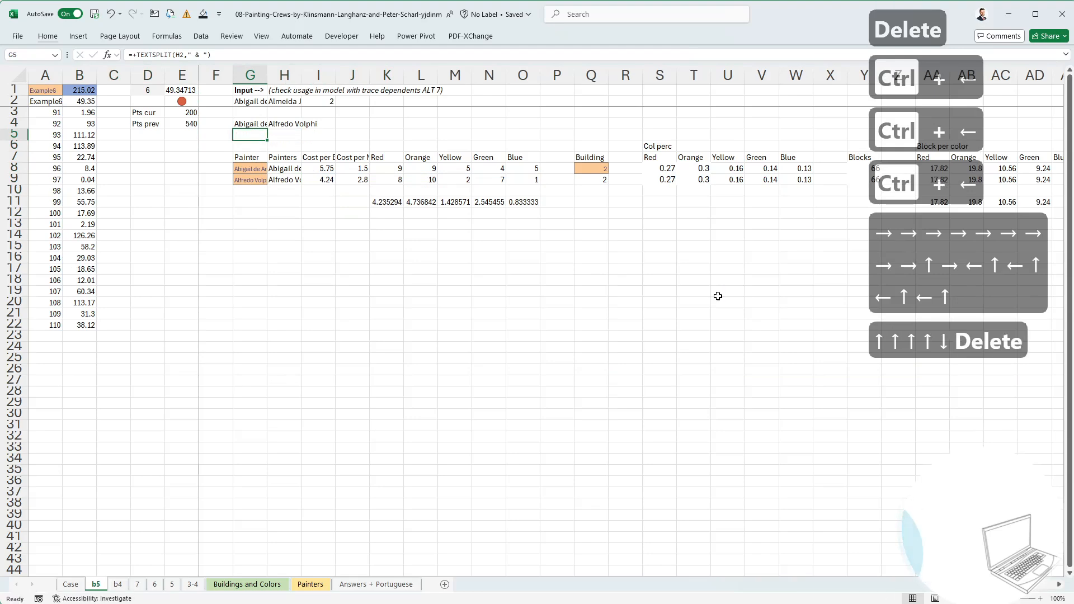
pyautogui.press('Up')
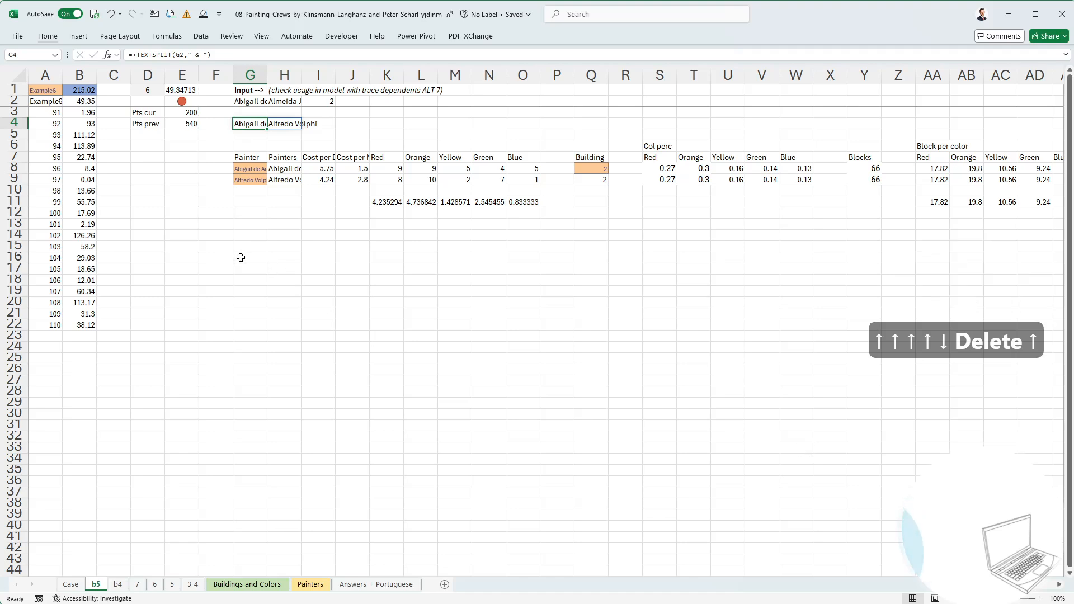
# In G18, list every painter pair with my.setCombinations, using t[Painters] from the Painters sheet as both sets.
pyautogui.click(242, 278)
pyautogui.write('+comb')
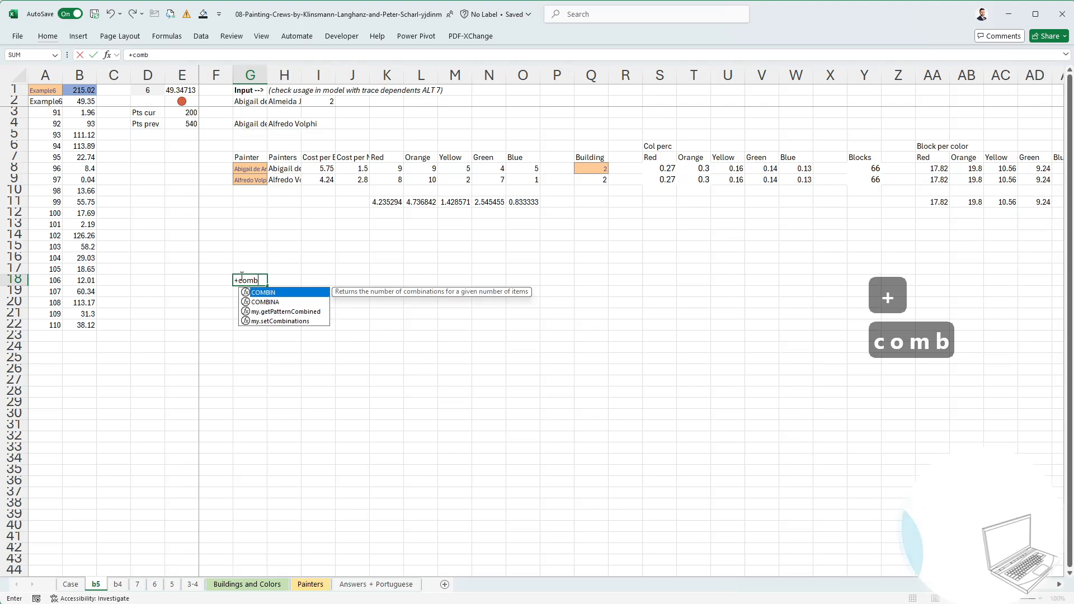
pyautogui.press('Down')
pyautogui.press('Down')
pyautogui.press('Down')
pyautogui.press('Tab')
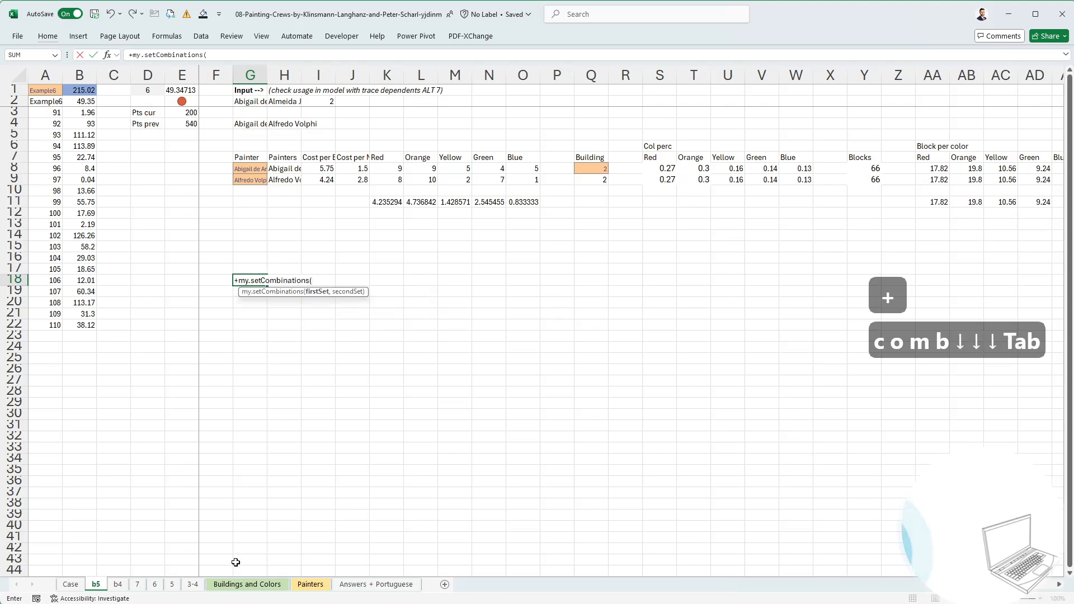
pyautogui.click(326, 589)
pyautogui.moveTo(121, 126)
pyautogui.mouseDown()
pyautogui.moveTo(112, 289)
pyautogui.moveTo(99, 318)
pyautogui.mouseUp()
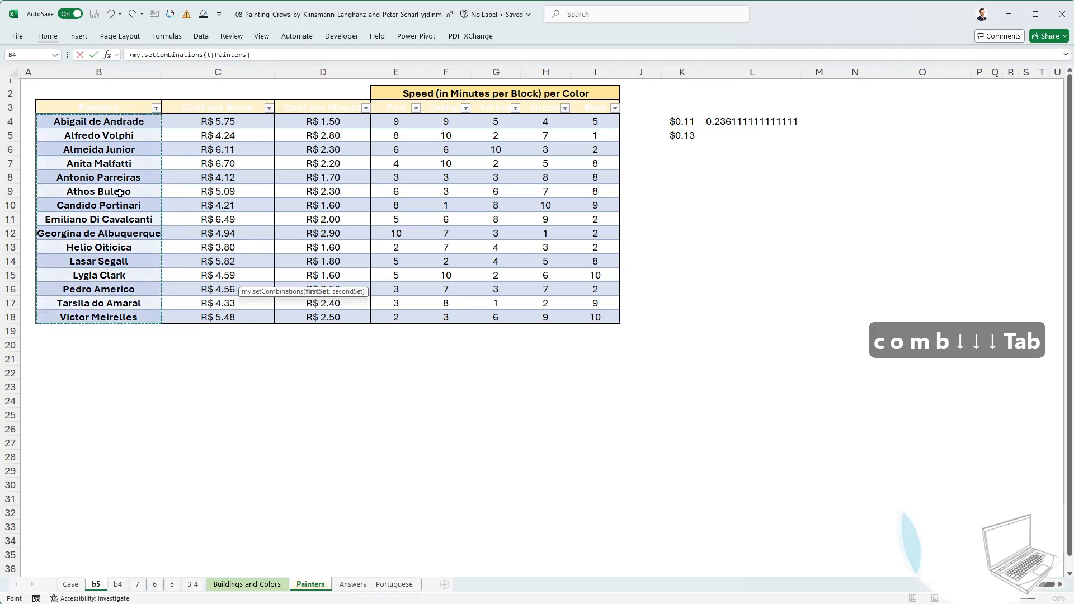
pyautogui.write(',')
pyautogui.moveTo(124, 122); pyautogui.dragTo(110, 280)
pyautogui.moveTo(103, 318); pyautogui.dragTo(103, 317)
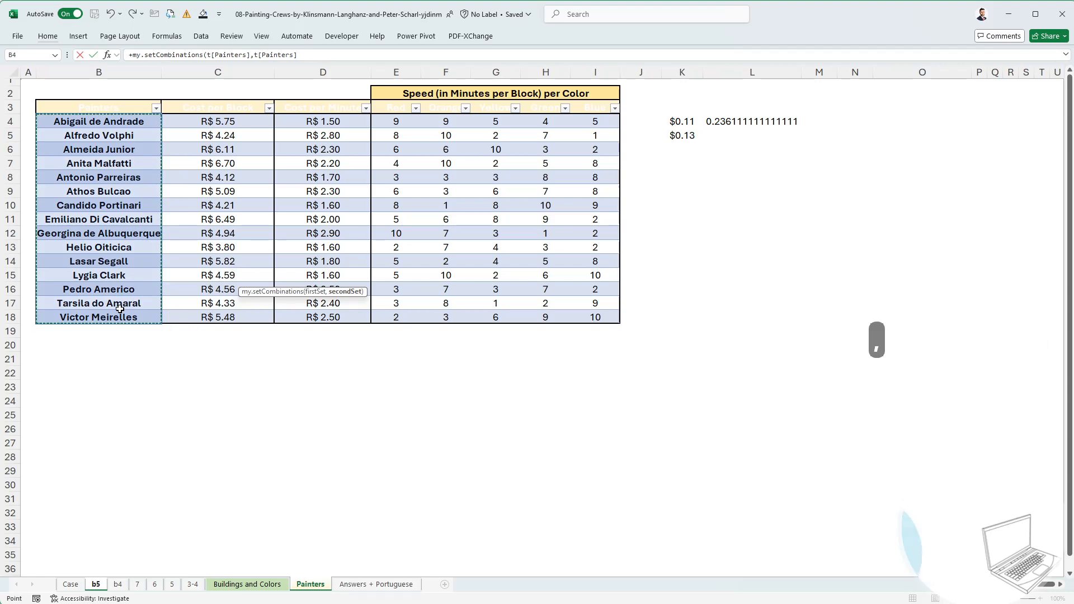
pyautogui.write(')')
pyautogui.press('Return')
pyautogui.press('Up')
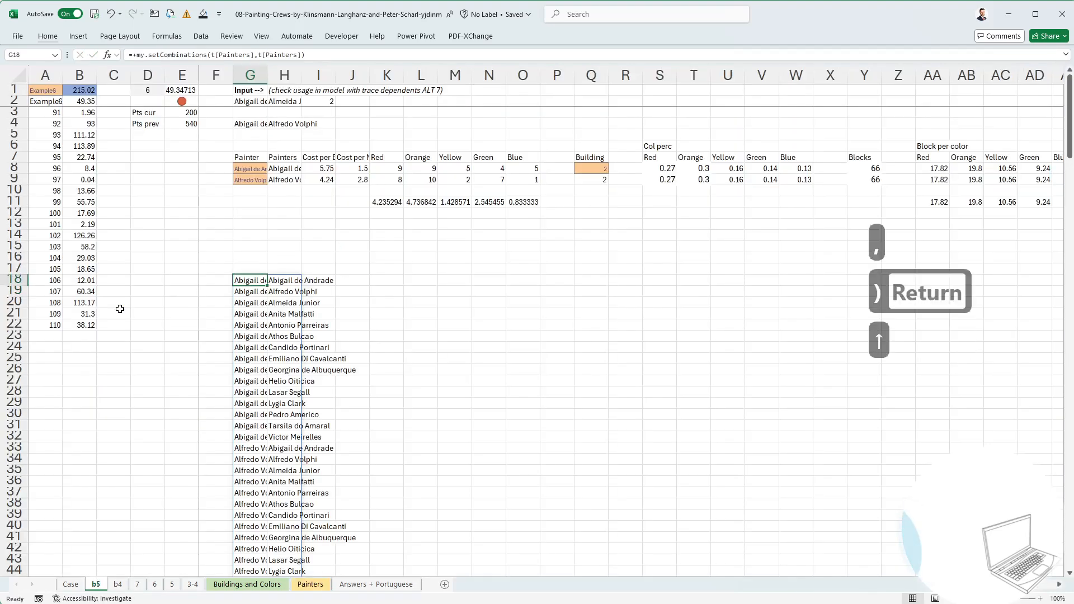
# Number the painter pairs beside the list by entering +SEQUENCE(ROWS(G18#)) in I18.
pyautogui.hotkey('ctrl', 'Down')
pyautogui.hotkey('ctrl', 'Up')
pyautogui.hotkey('ctrl', 'Up')
pyautogui.hotkey('ctrl', 'Up')
pyautogui.hotkey('ctrl', 'Up')
pyautogui.hotkey('ctrl', 'Down')
pyautogui.hotkey('ctrl', 'Down')
pyautogui.hotkey('ctrl', 'Down')
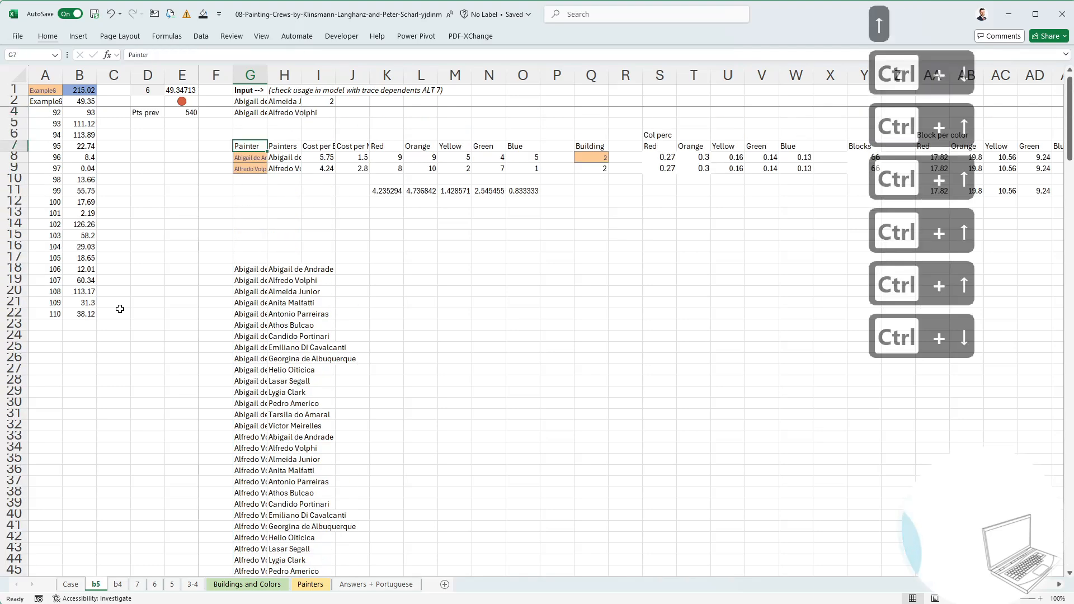
pyautogui.press('Right')
pyautogui.press('Right')
pyautogui.press('Right')
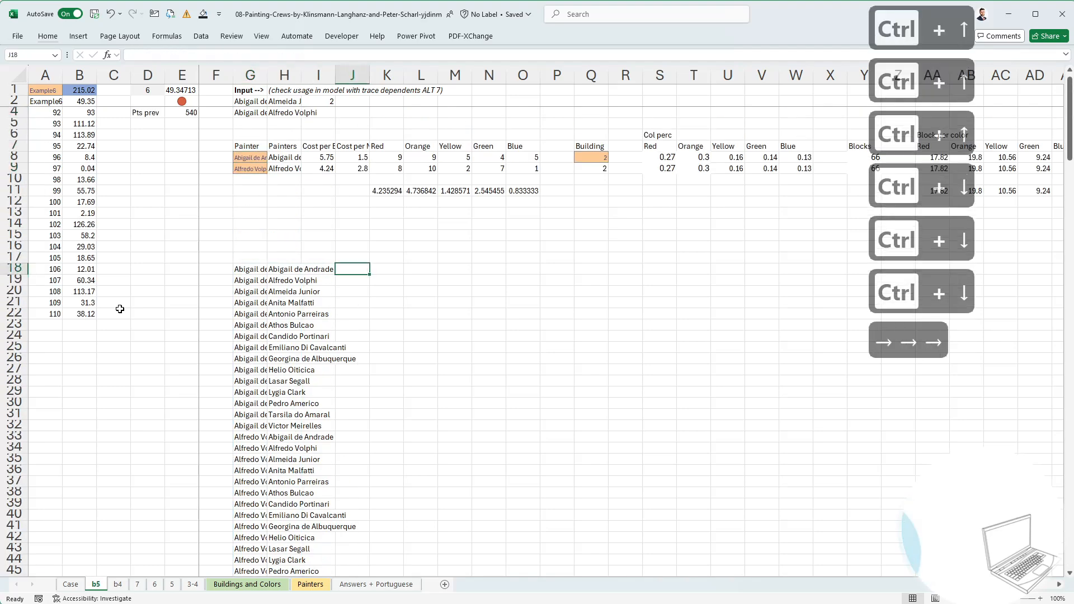
pyautogui.press('Left')
pyautogui.press('Left')
pyautogui.press('Left')
pyautogui.press('Right')
pyautogui.press('Right')
pyautogui.write('+s')
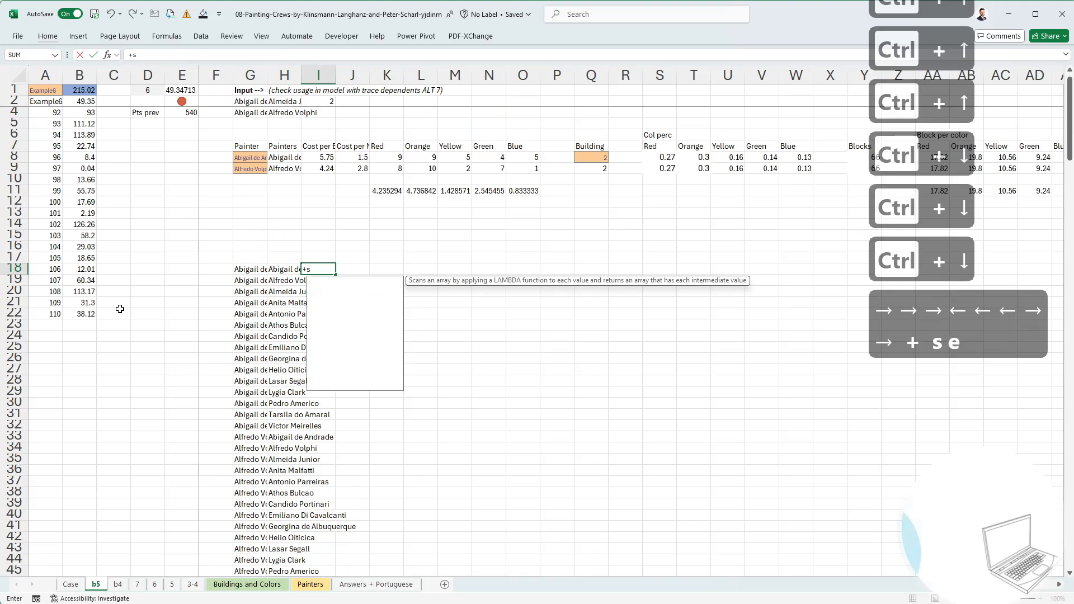
pyautogui.write('eq')
pyautogui.press('Tab')
pyautogui.write('r')
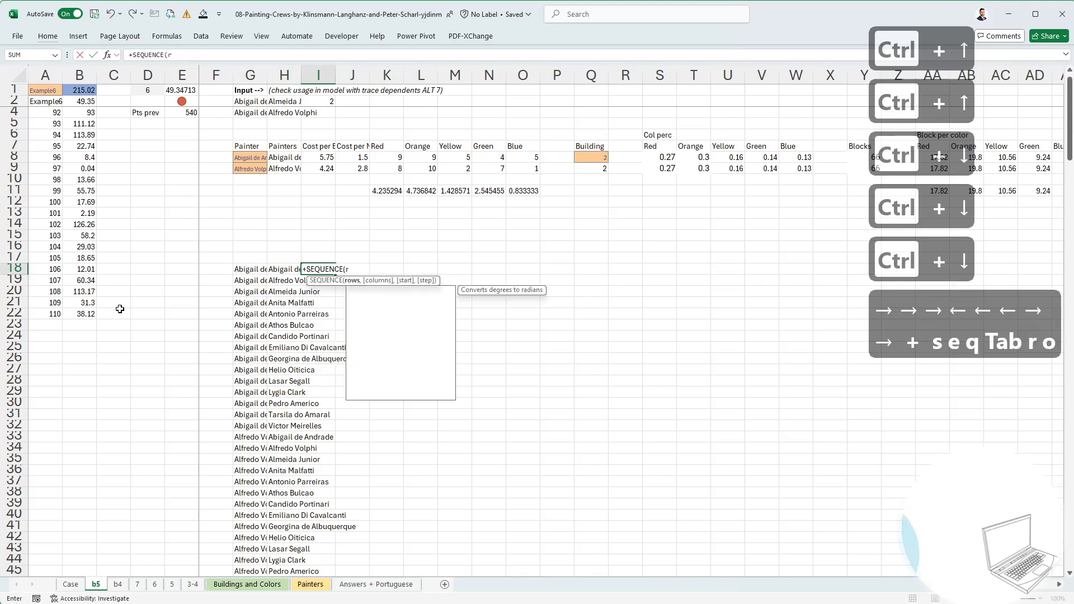
pyautogui.write('ow')
pyautogui.press('Down')
pyautogui.press('Tab')
pyautogui.press('Left')
pyautogui.press('Left')
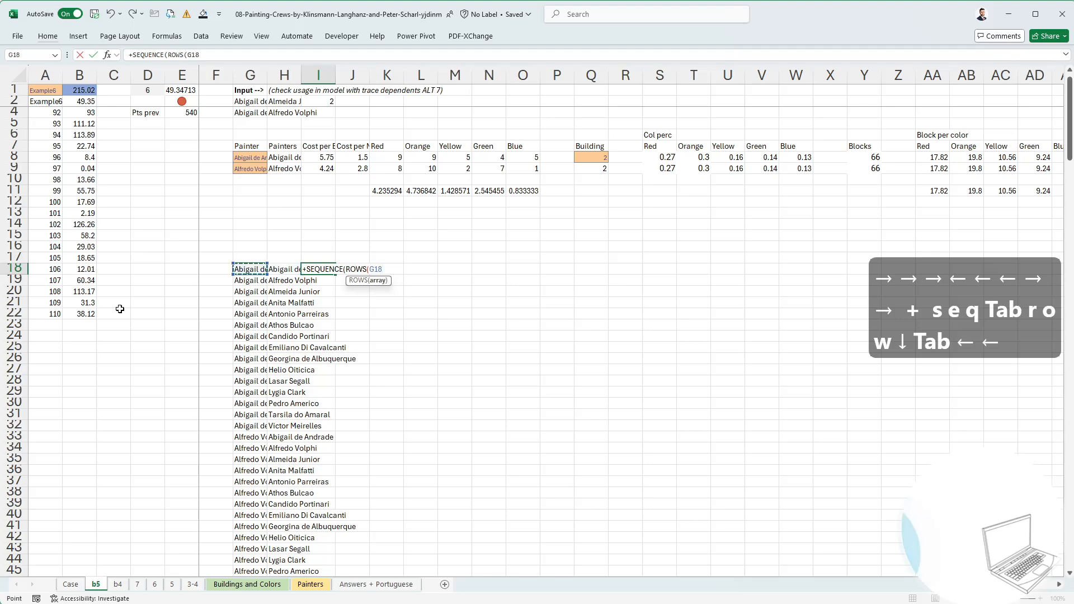
pyautogui.hotkey('ctrl', 'shift', 'Down')
pyautogui.hotkey('ctrl', 'shift', 'Right')
pyautogui.write('))')
pyautogui.press('Return')
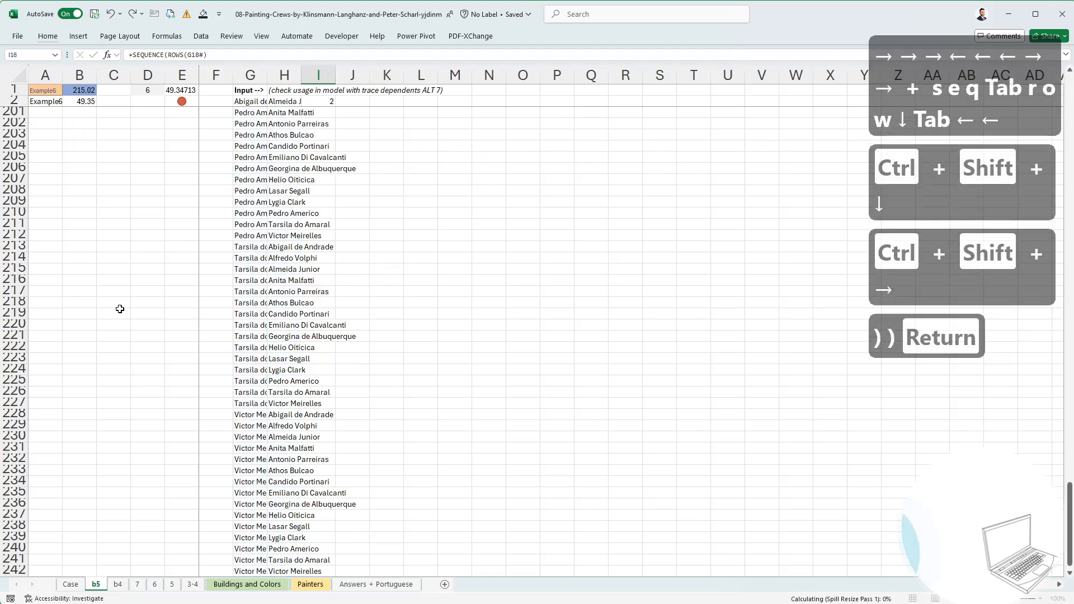
# Enter 1 in L17 as the number of the painter pair to use.
pyautogui.press('Up')
pyautogui.press('Up')
pyautogui.press('Up')
pyautogui.press('Up')
pyautogui.press('Up')
pyautogui.press('Up')
pyautogui.press('Up')
pyautogui.press('Up')
pyautogui.press('Up')
pyautogui.press('Up')
pyautogui.press('Up')
pyautogui.press('Up')
pyautogui.press('Up')
pyautogui.press('Up')
pyautogui.press('Up')
pyautogui.press('Up')
pyautogui.press('Up')
pyautogui.press('Up')
pyautogui.press('Up')
pyautogui.press('Up')
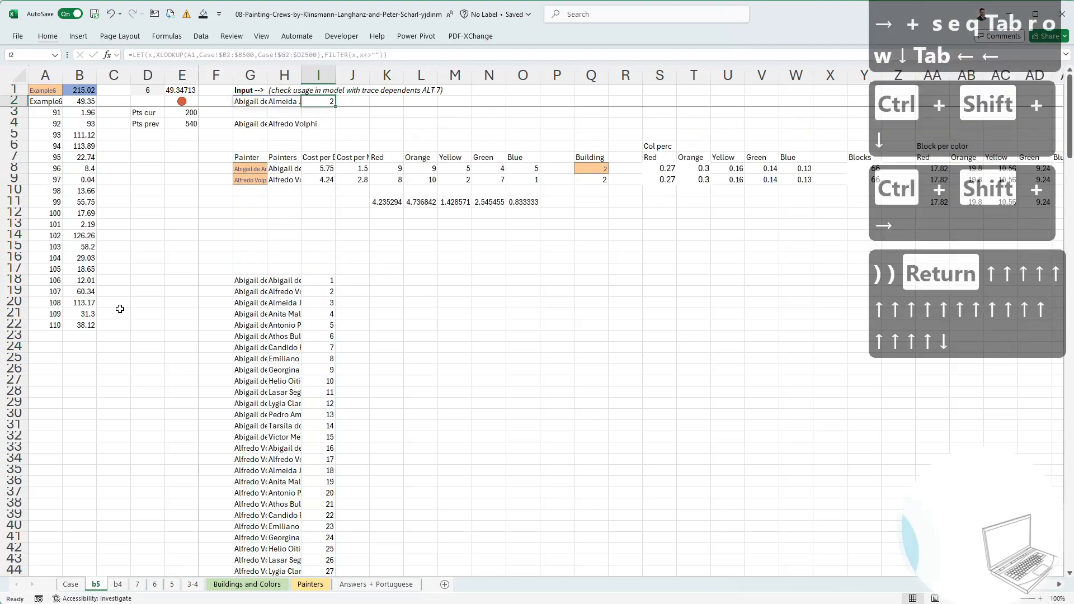
pyautogui.press('Down')
pyautogui.press('Down')
pyautogui.press('Down')
pyautogui.press('Down')
pyautogui.press('Down')
pyautogui.press('Down')
pyautogui.press('Down')
pyautogui.press('Down')
pyautogui.press('Down')
pyautogui.press('Down')
pyautogui.press('Down')
pyautogui.press('Down')
pyautogui.press('Down')
pyautogui.press('Down')
pyautogui.press('Down')
pyautogui.press('Down')
pyautogui.press('Right')
pyautogui.press('Right')
pyautogui.press('Right')
pyautogui.press('Right')
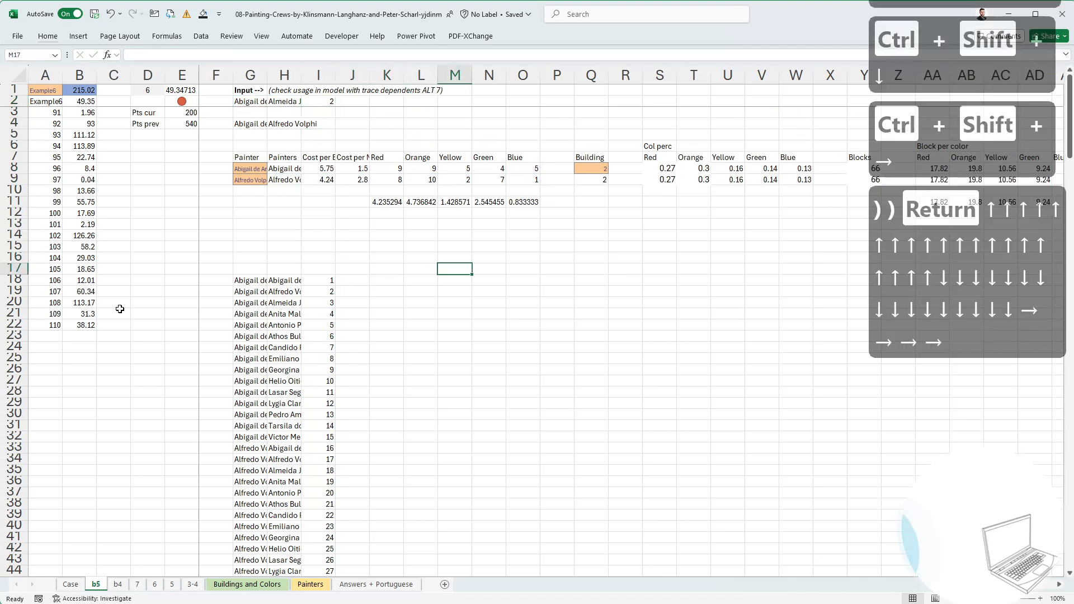
pyautogui.press('Left')
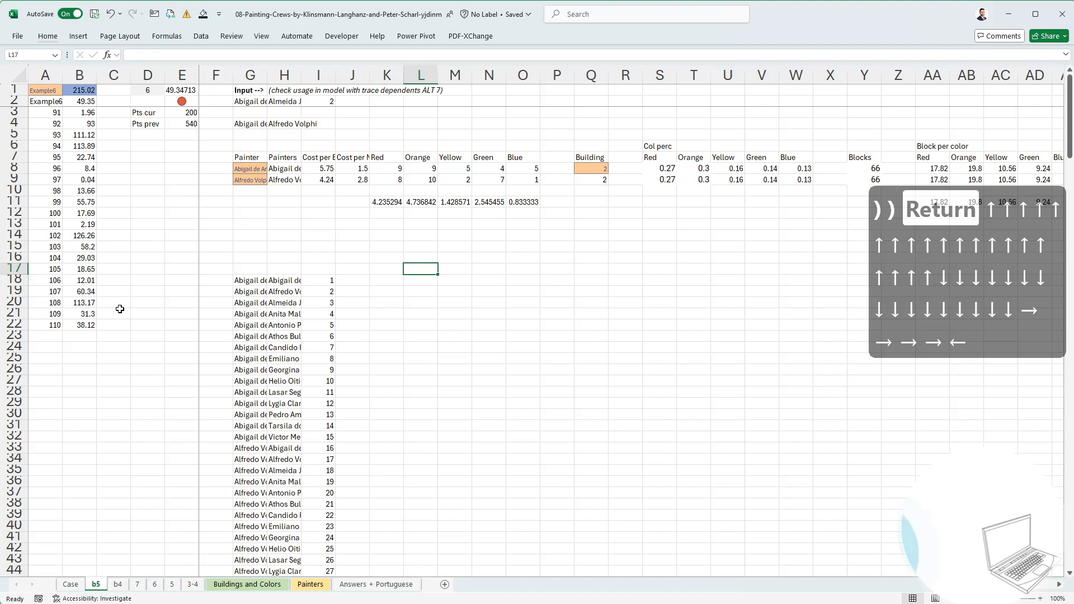
pyautogui.write('1')
pyautogui.press('Right')
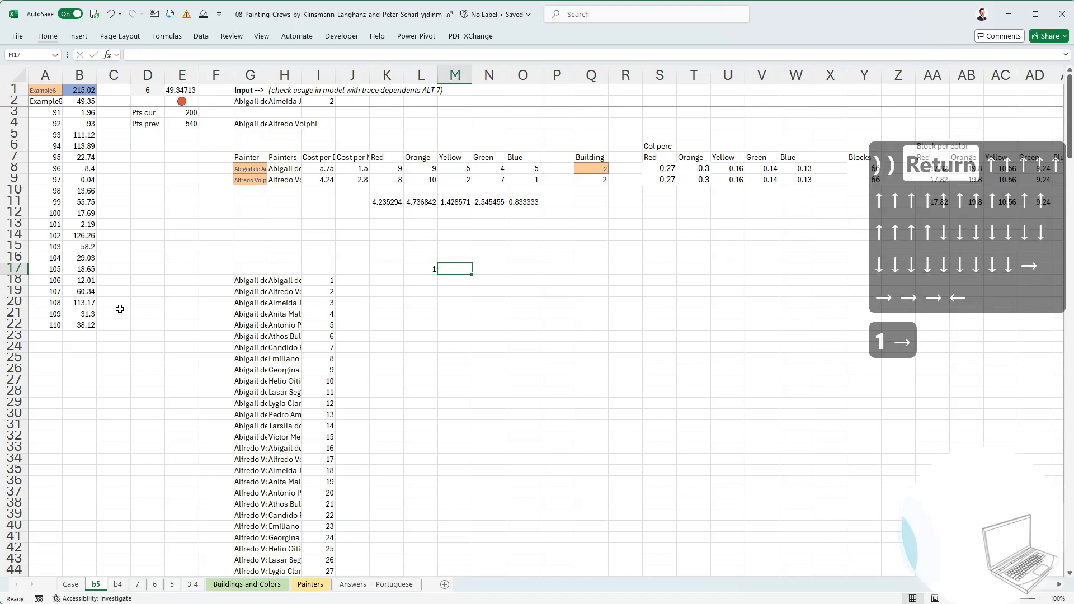
# Replace the TEXTSPLIT formula in G4 with +XLOOKUP(L17,I18#,G18#) to fetch the painter pair numbered in L17.
pyautogui.click(261, 125)
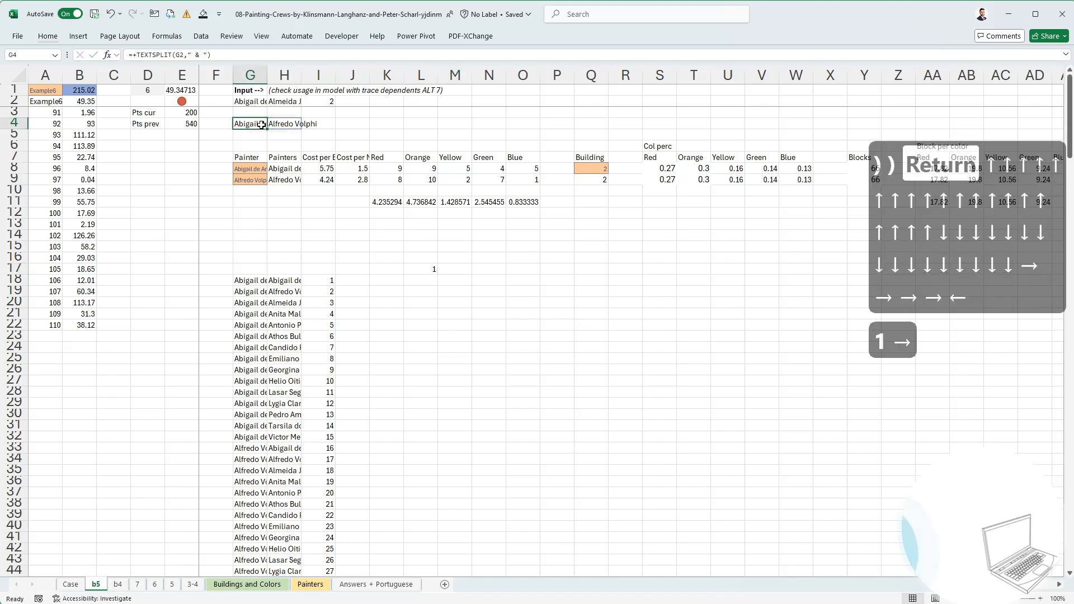
pyautogui.write('+xl')
pyautogui.press('Tab')
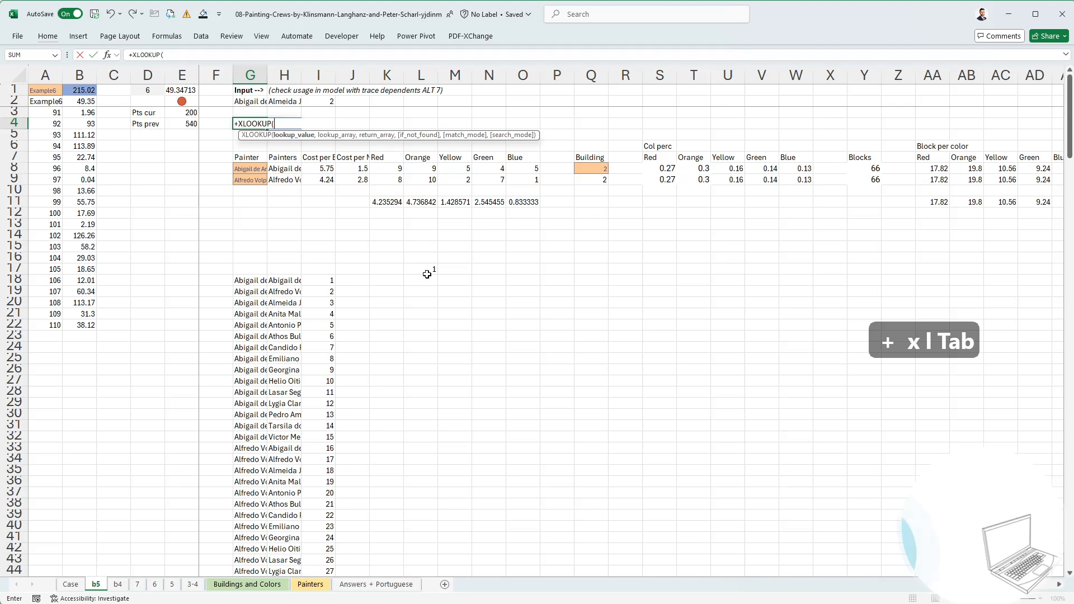
pyautogui.click(426, 271)
pyautogui.write(',')
pyautogui.click(254, 280)
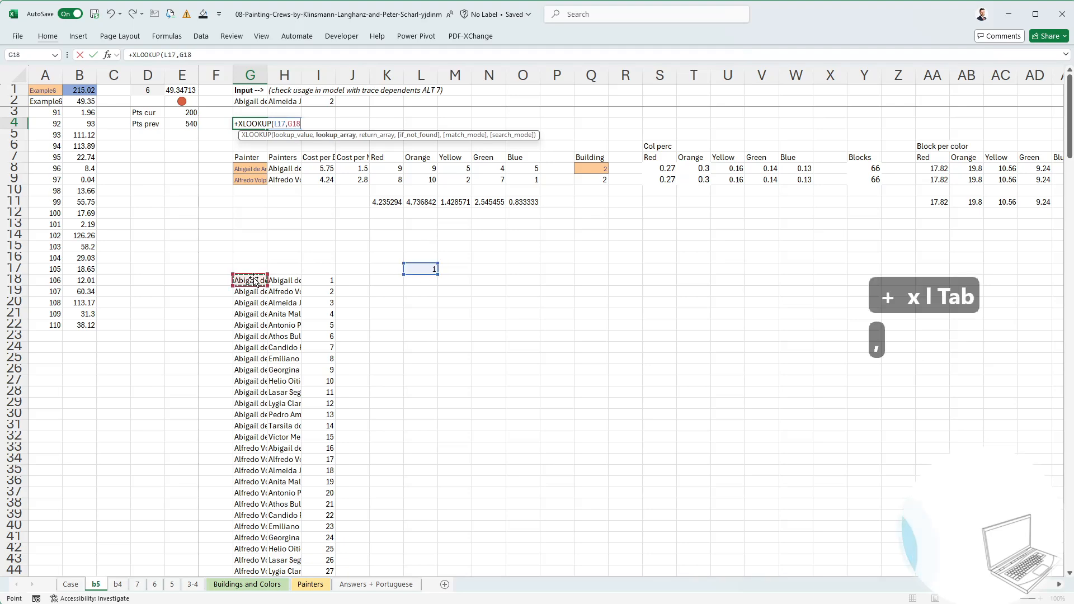
pyautogui.click(330, 280)
pyautogui.hotkey('ctrl', 'shift', 'Down')
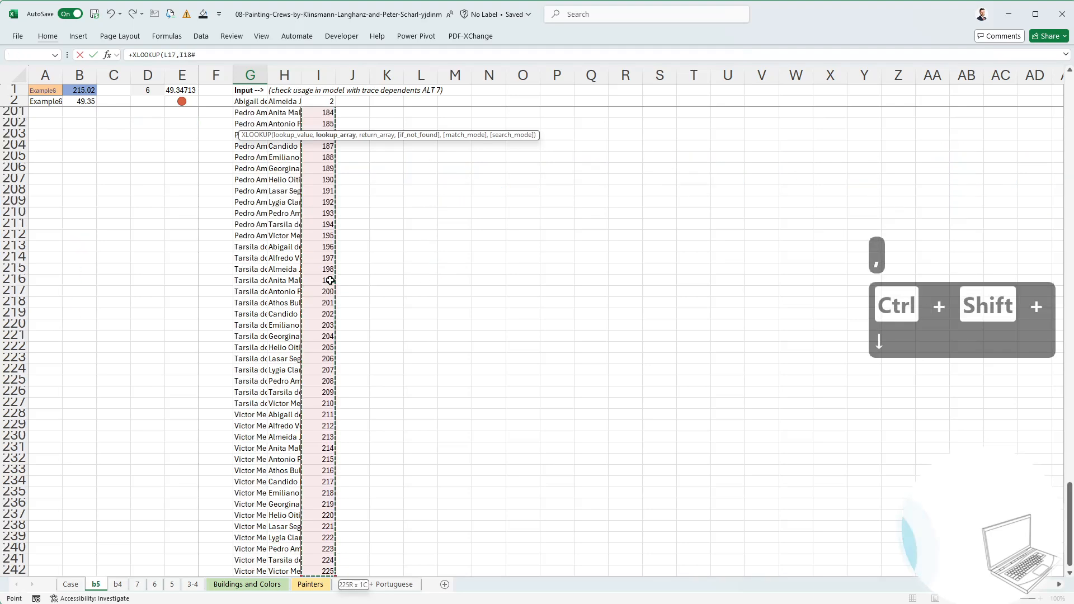
pyautogui.write(',')
pyautogui.press('Left')
pyautogui.press('Down')
pyautogui.press('Down')
pyautogui.press('Down')
pyautogui.press('Right')
pyautogui.hotkey('ctrl', 'Down')
pyautogui.hotkey('ctrl', 'Down')
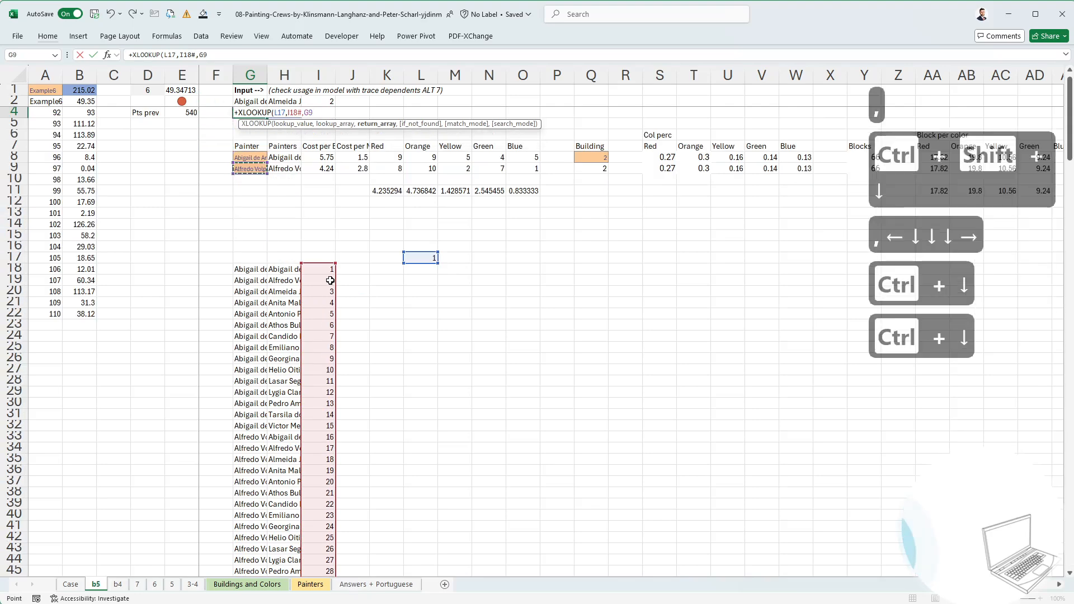
pyautogui.hotkey('shift', 'Right')
pyautogui.hotkey('ctrl', 'shift', 'Down')
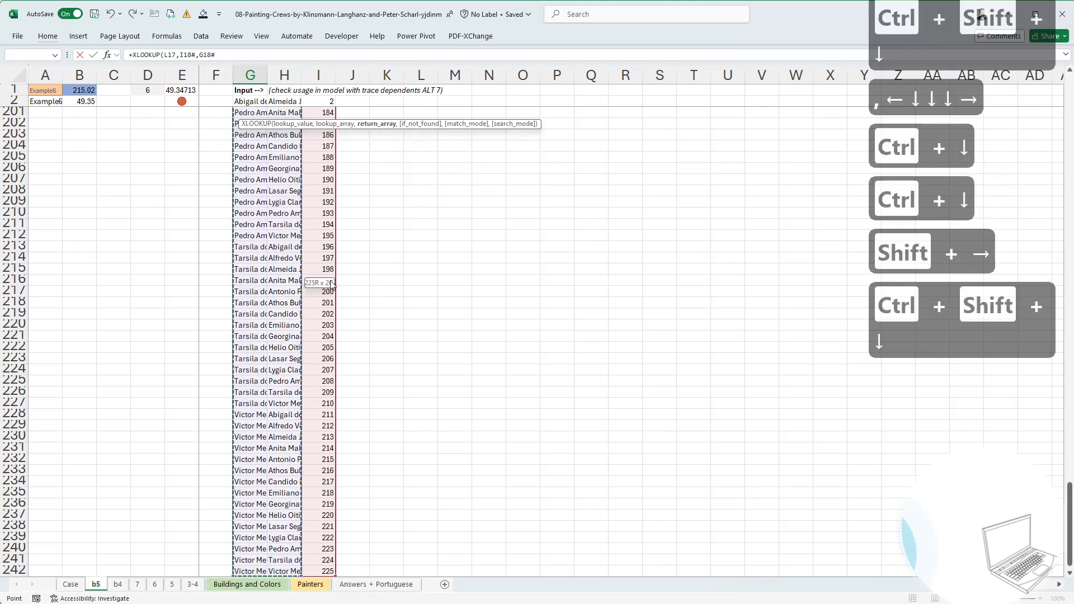
pyautogui.write(')')
pyautogui.press('Return')
pyautogui.press('Up')
pyautogui.press('Up')
pyautogui.press('Up')
pyautogui.press('Up')
pyautogui.press('Up')
pyautogui.press('Up')
pyautogui.press('Up')
pyautogui.press('Up')
pyautogui.press('Up')
pyautogui.press('Up')
pyautogui.press('Up')
pyautogui.press('Up')
pyautogui.press('Up')
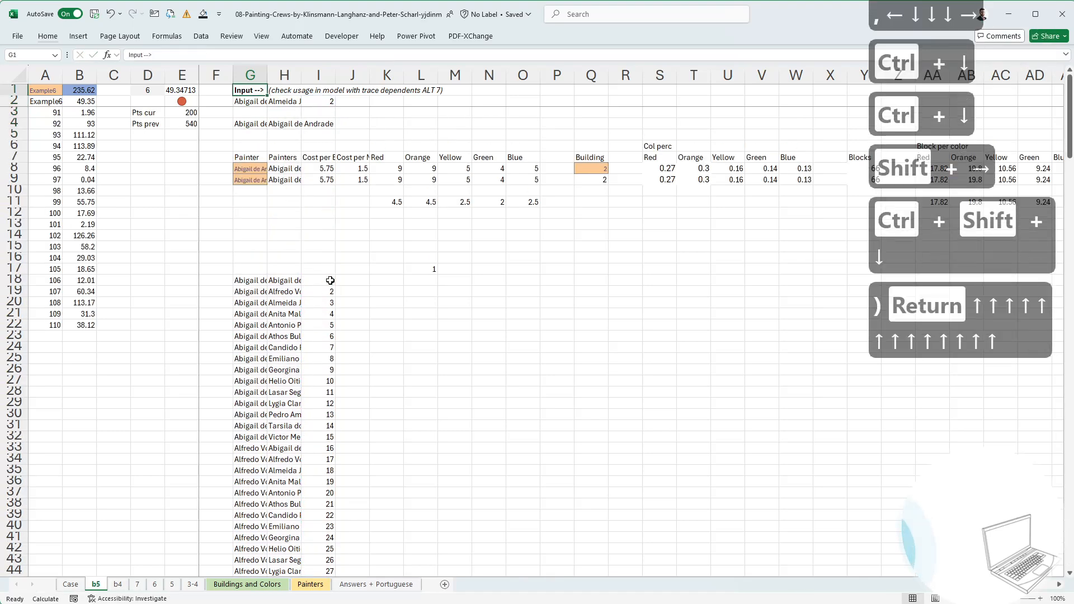
# Check which painter pair the lookup formula in G4 returns.
pyautogui.press('Up')
pyautogui.press('Up')
pyautogui.press('Up')
pyautogui.press('Up')
pyautogui.press('Down')
pyautogui.press('Down')
pyautogui.press('Down')
pyautogui.press('Right')
pyautogui.press('Right')
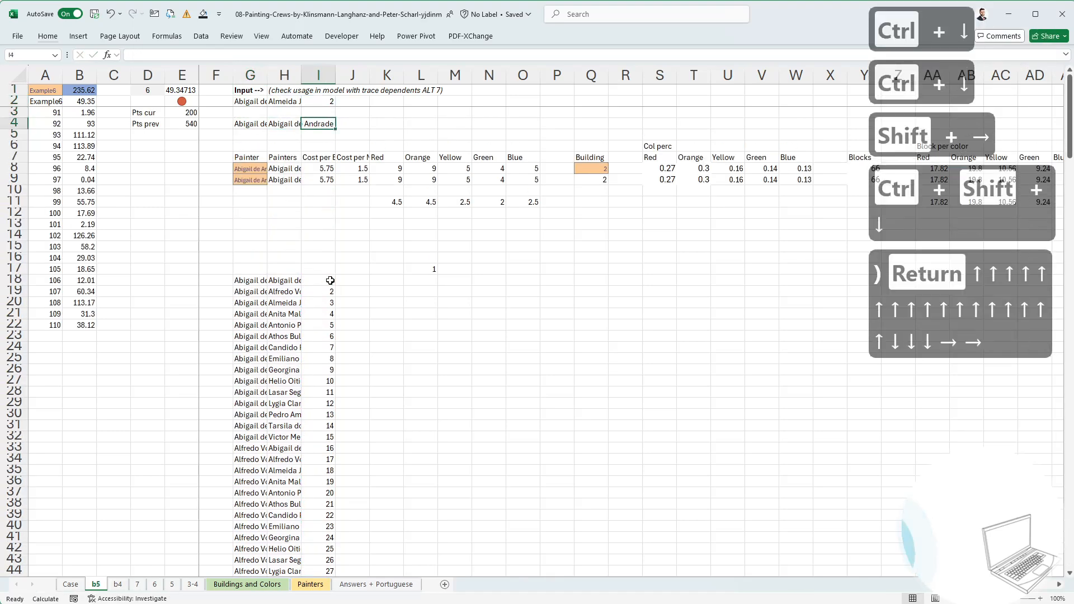
pyautogui.press('Left')
pyautogui.press('Left')
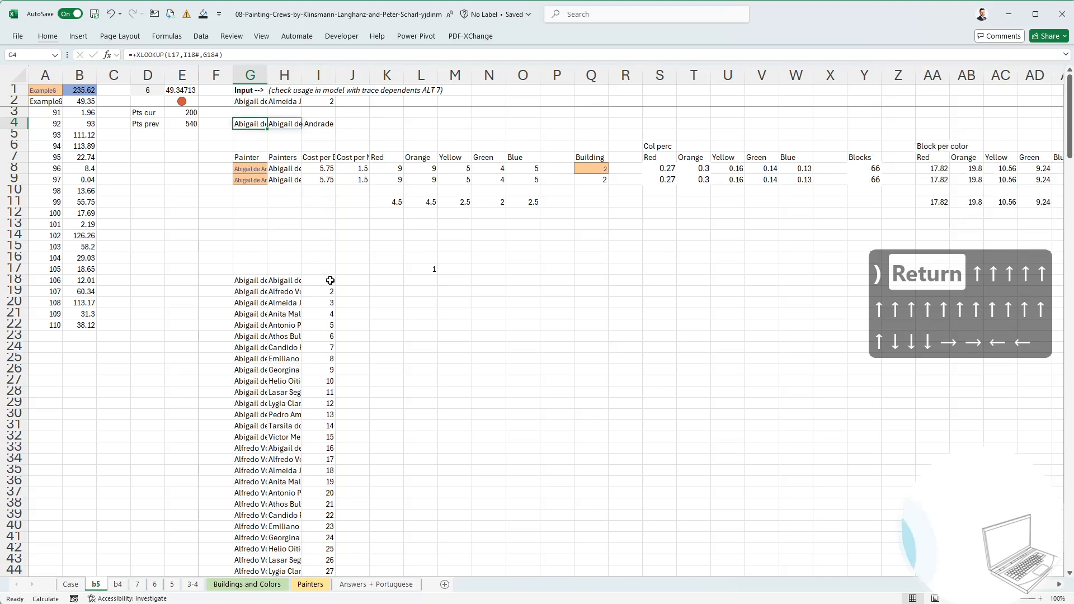
# Replace the Building formula in Q8 with the number 1.
pyautogui.click(588, 173)
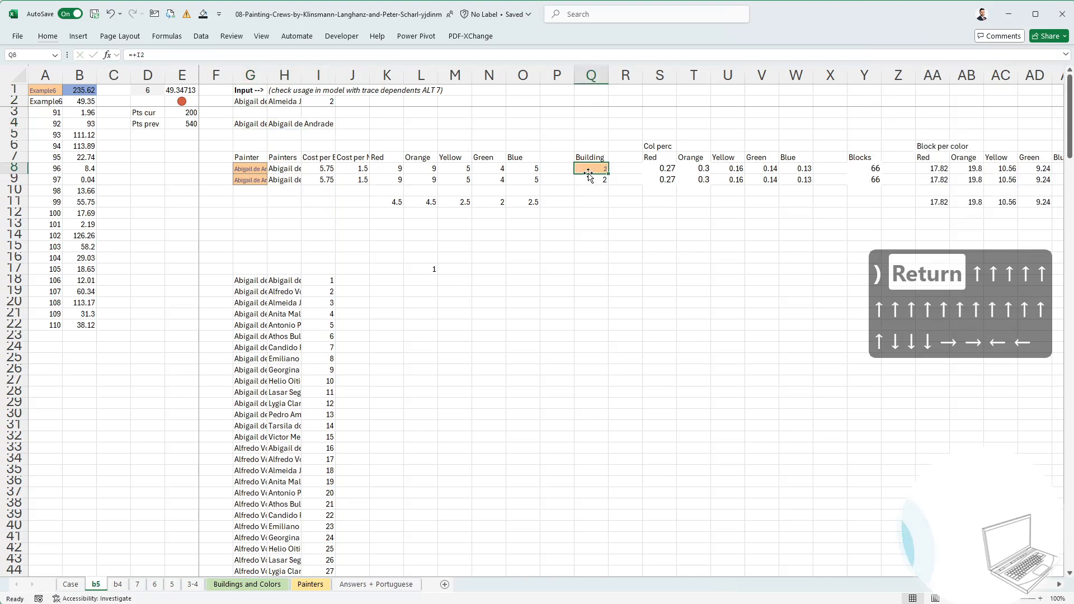
pyautogui.write('1')
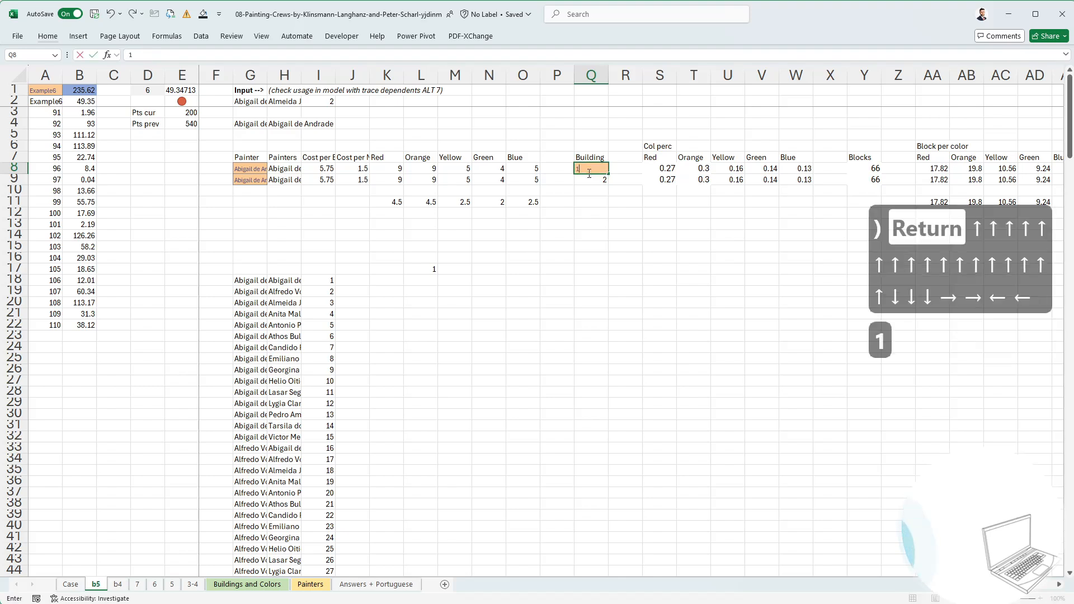
pyautogui.press('Return')
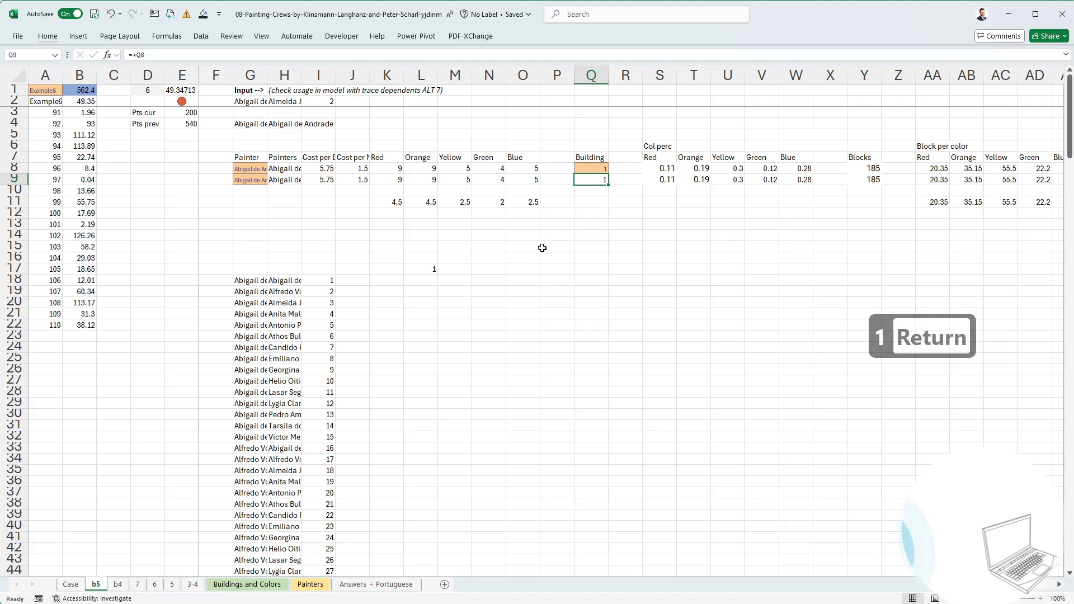
# Enter +SEQUENCE(,5) in P17 to number the five buildings across row 17.
pyautogui.click(552, 271)
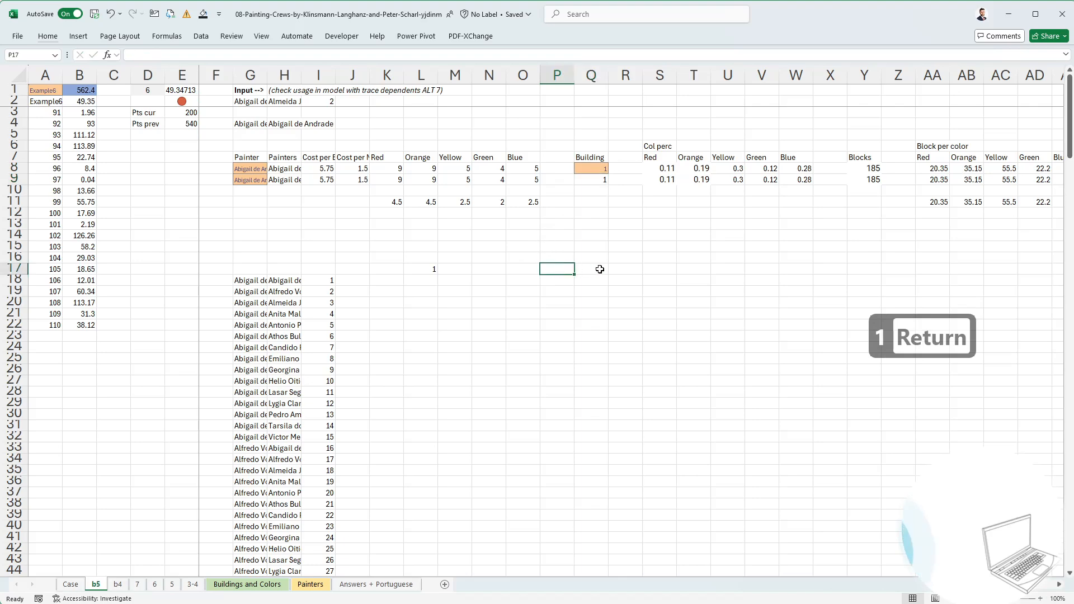
pyautogui.write('+seq')
pyautogui.press('Tab')
pyautogui.write('5')
pyautogui.press('BackSpace')
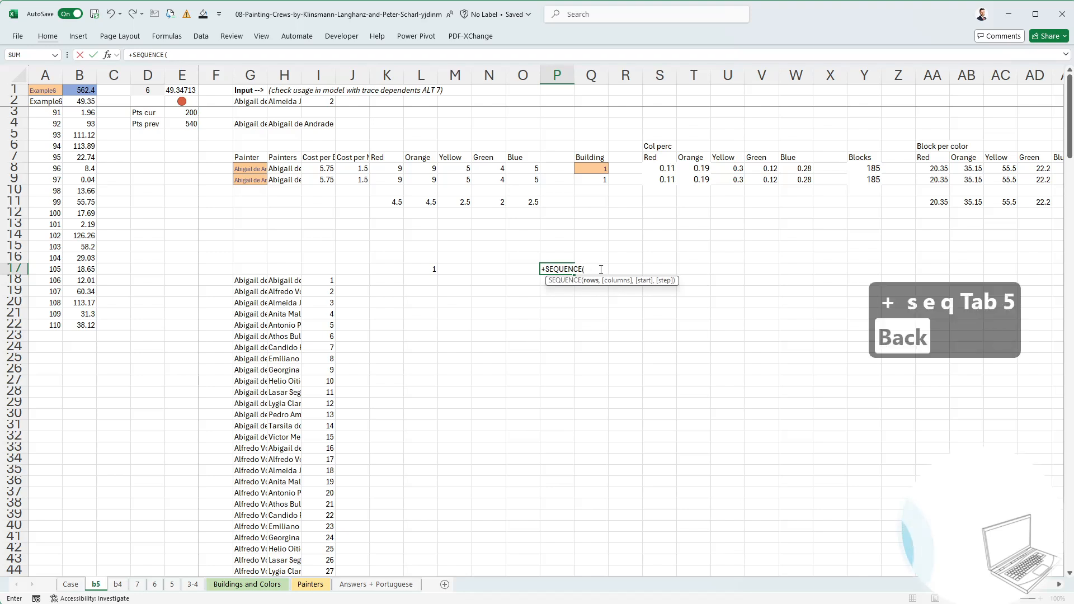
pyautogui.write(',5)')
pyautogui.press('Return')
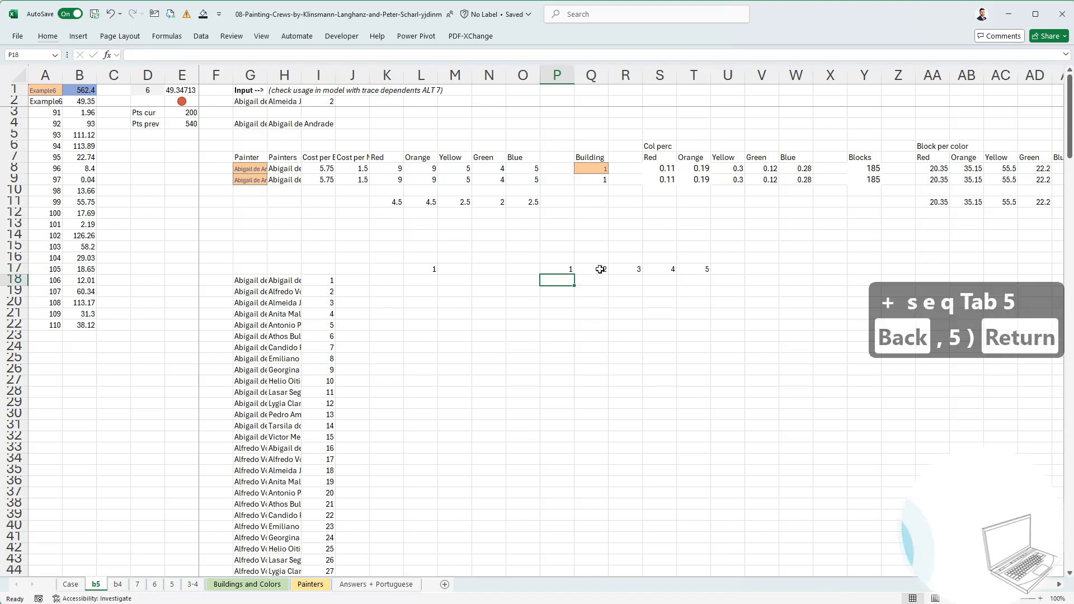
# Enter +I18# in O18 to repeat the pair numbers down column O.
pyautogui.press('Left')
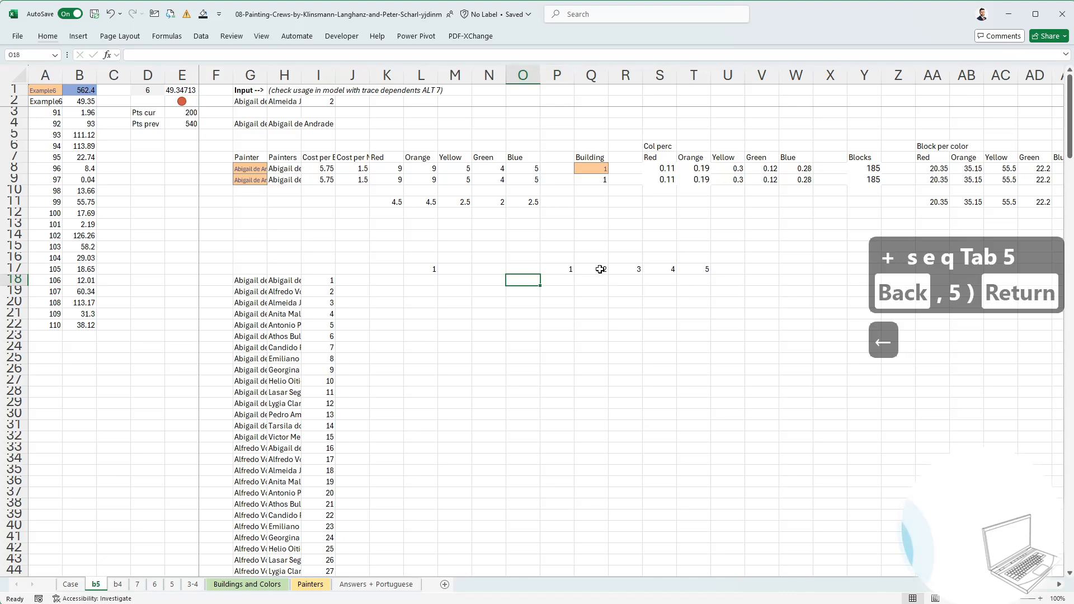
pyautogui.write('+')
pyautogui.hotkey('ctrl', 'Left')
pyautogui.hotkey('ctrl', 'shift', 'Down')
pyautogui.press('Return')
# In O17, enter +IF(G4=H4,"-",AM11) to return the combined total time, or a dash when both painters are the same.
pyautogui.press('Up')
pyautogui.press('Up')
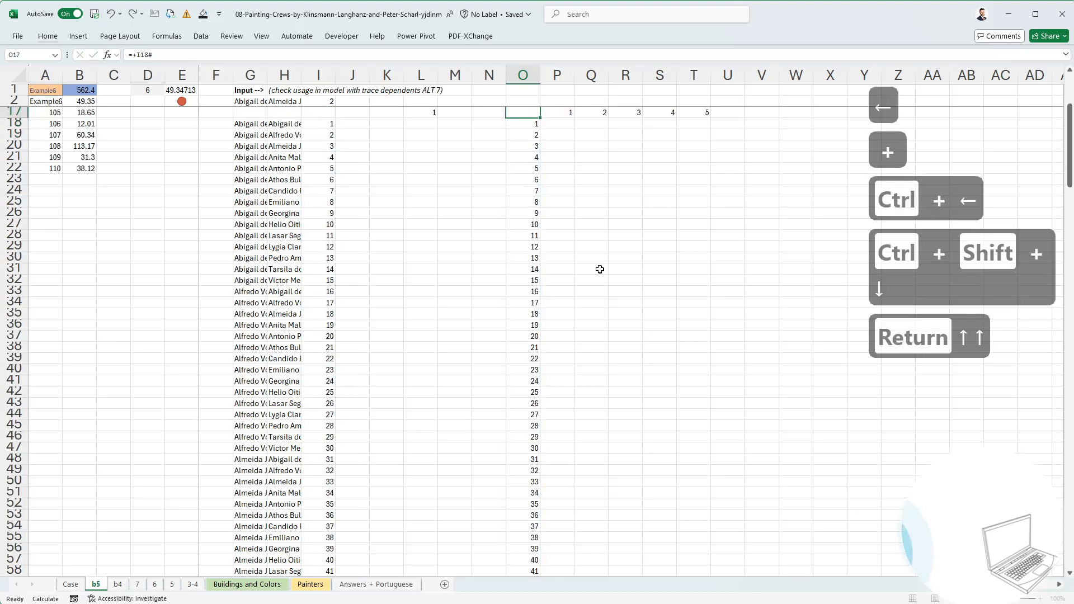
pyautogui.press('Up')
pyautogui.press('Up')
pyautogui.press('Up')
pyautogui.press('Up')
pyautogui.press('Up')
pyautogui.press('Up')
pyautogui.press('Down')
pyautogui.press('Down')
pyautogui.press('Down')
pyautogui.press('Down')
pyautogui.press('Down')
pyautogui.press('Down')
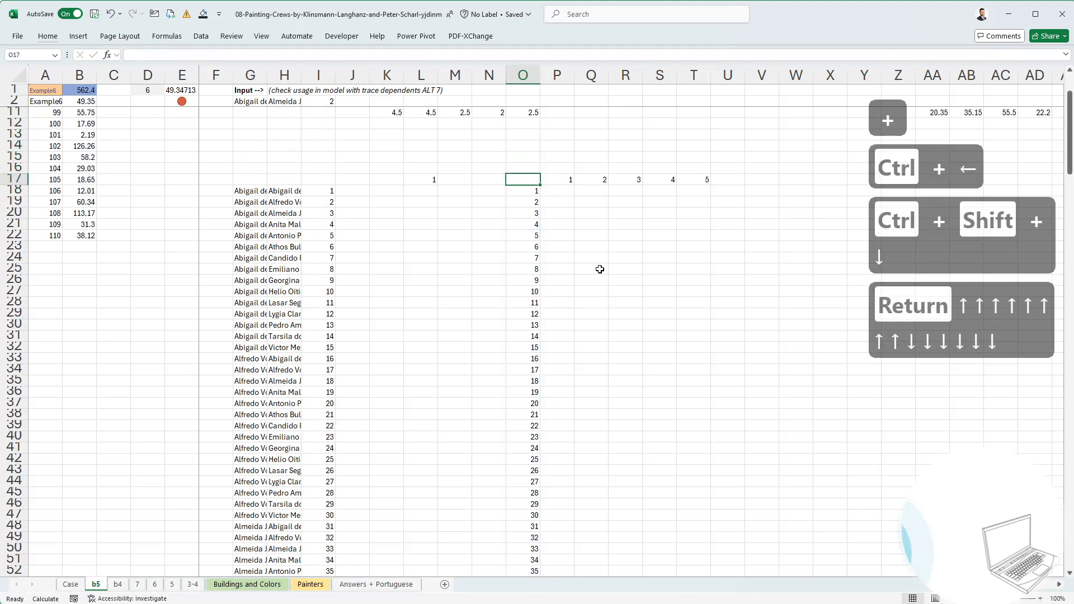
pyautogui.write('+')
pyautogui.scroll(3, 598, 260)
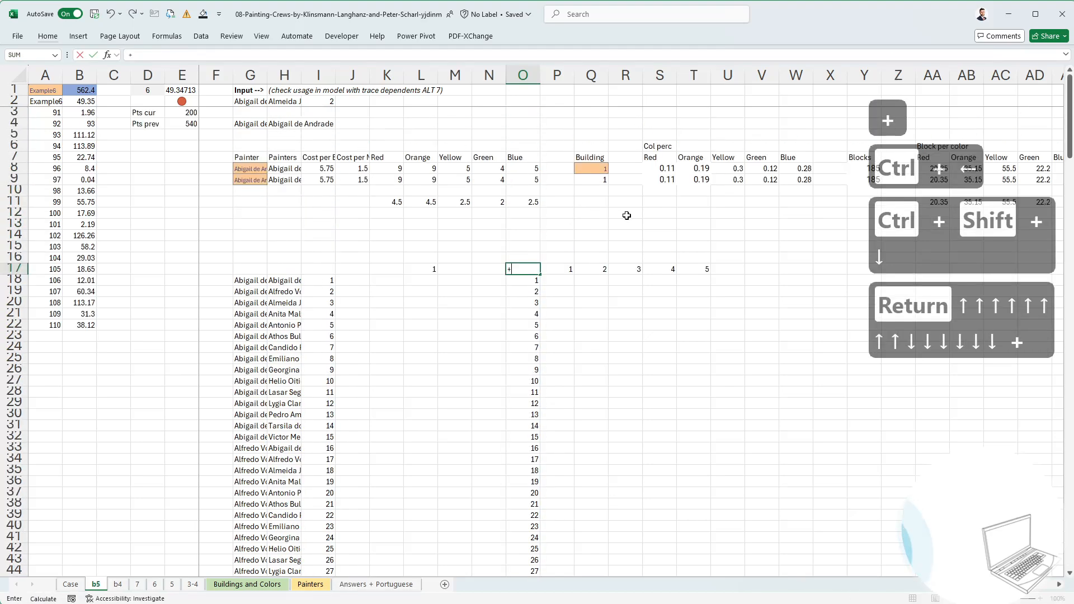
pyautogui.write('if(')
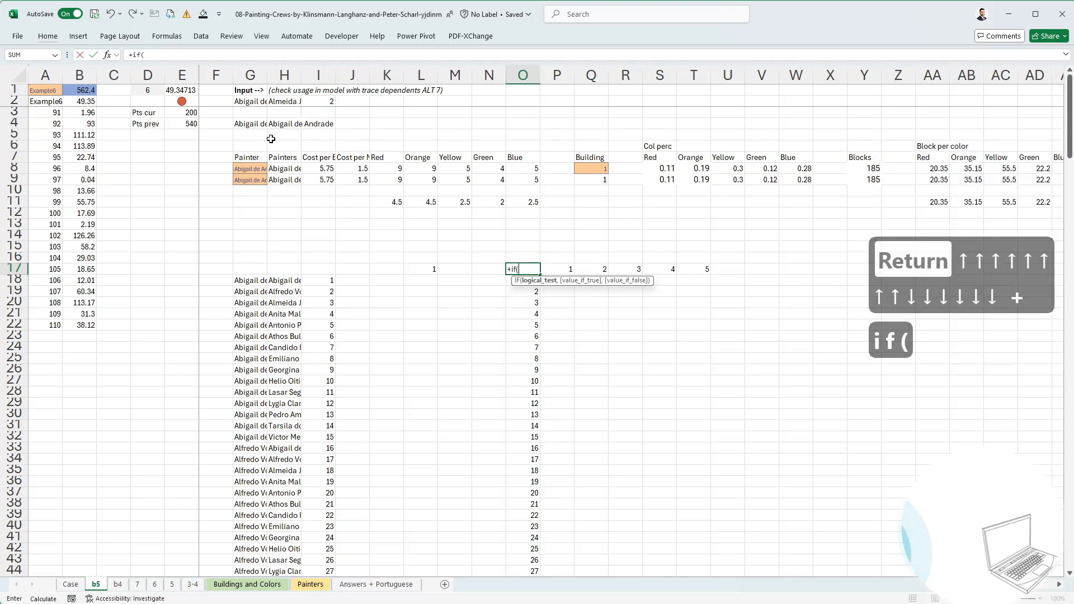
pyautogui.click(258, 125)
pyautogui.write('=')
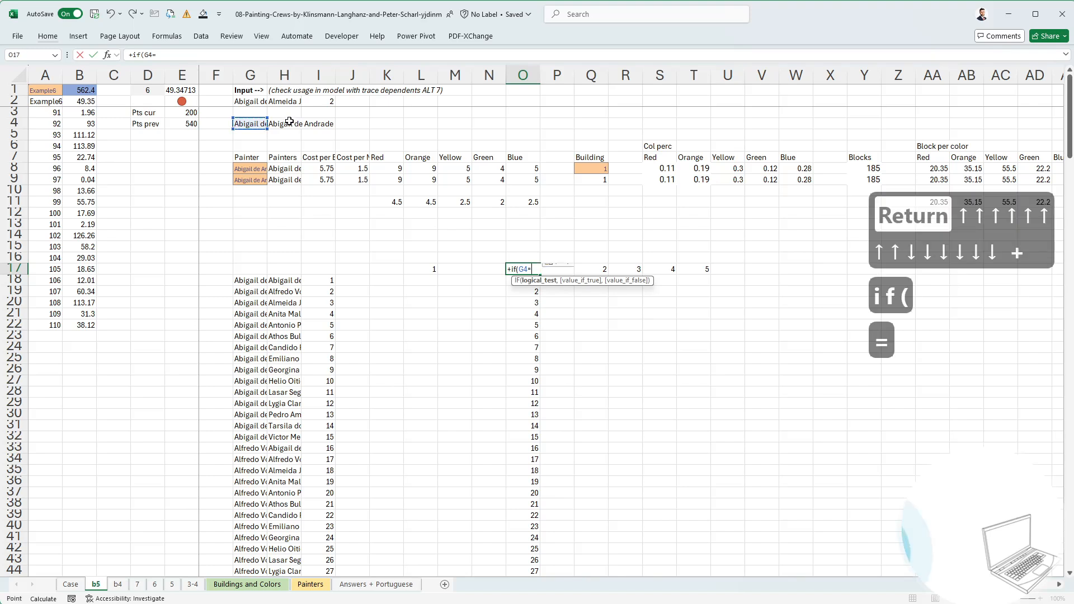
pyautogui.click(290, 123)
pyautogui.write(',')
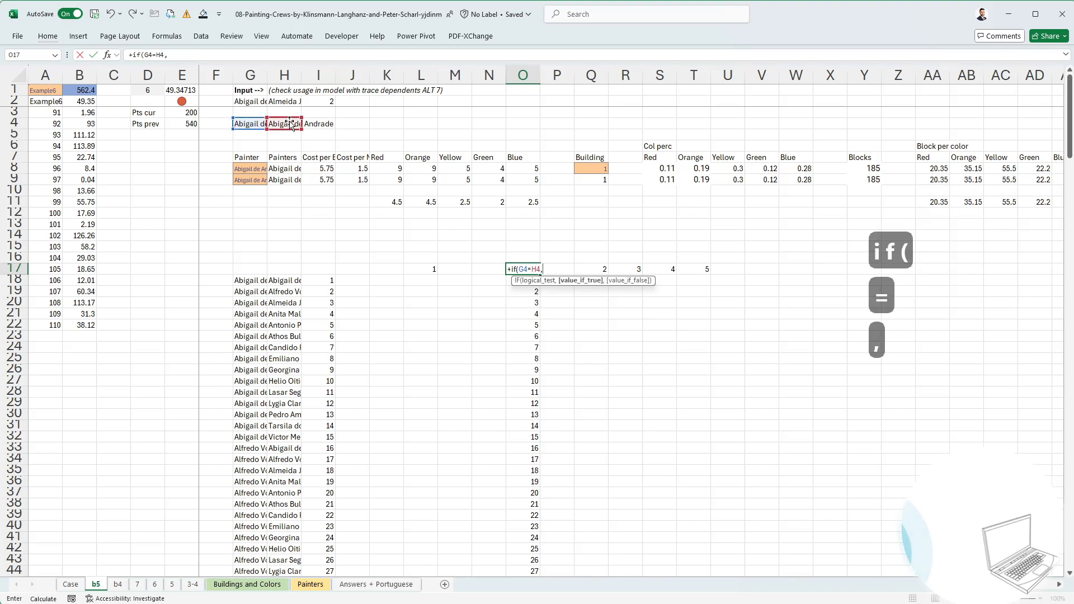
pyautogui.write('"-",')
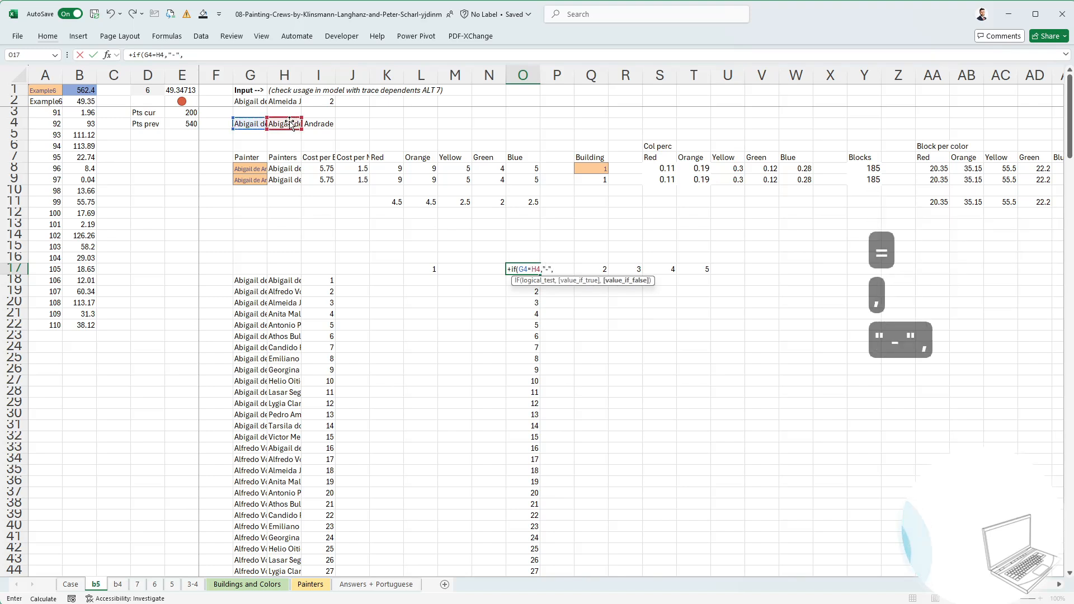
pyautogui.hscroll(5, 783, 425)
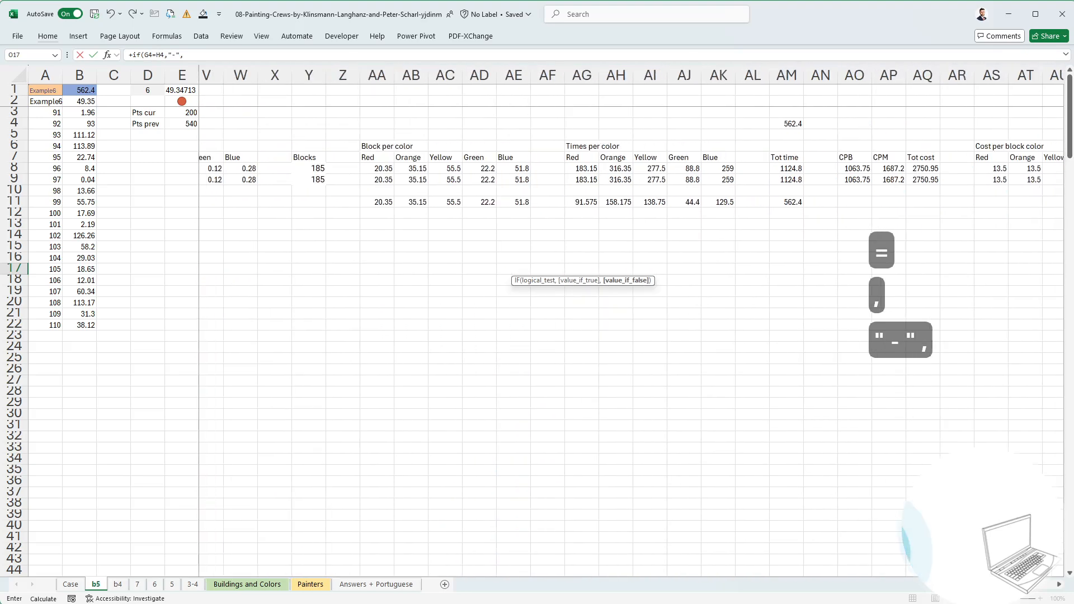
pyautogui.click(788, 203)
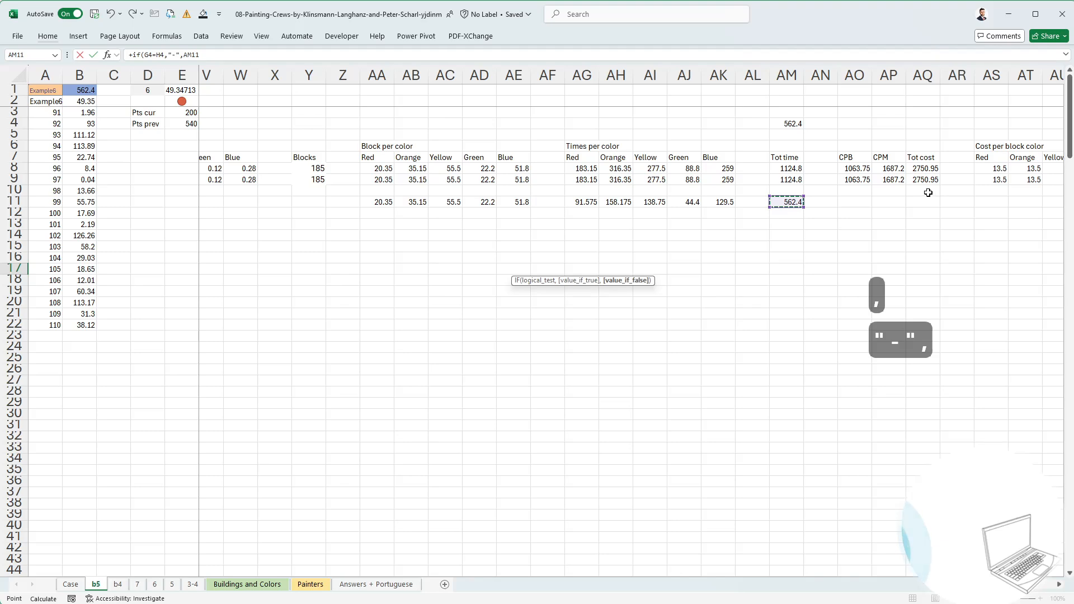
pyautogui.write(')')
pyautogui.press('Return')
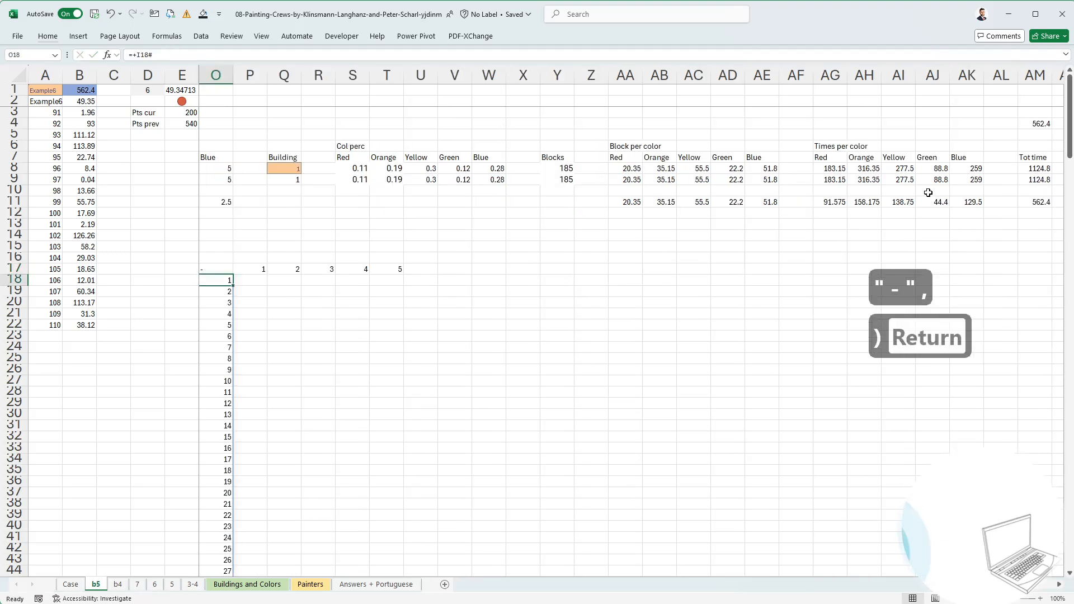
pyautogui.press('Left')
pyautogui.press('Left')
pyautogui.press('Left')
pyautogui.press('Left')
pyautogui.press('Left')
pyautogui.press('Left')
pyautogui.press('Left')
pyautogui.press('Right')
pyautogui.press('Right')
pyautogui.press('Right')
pyautogui.press('Right')
pyautogui.press('Right')
pyautogui.press('Right')
pyautogui.press('Right')
pyautogui.press('Right')
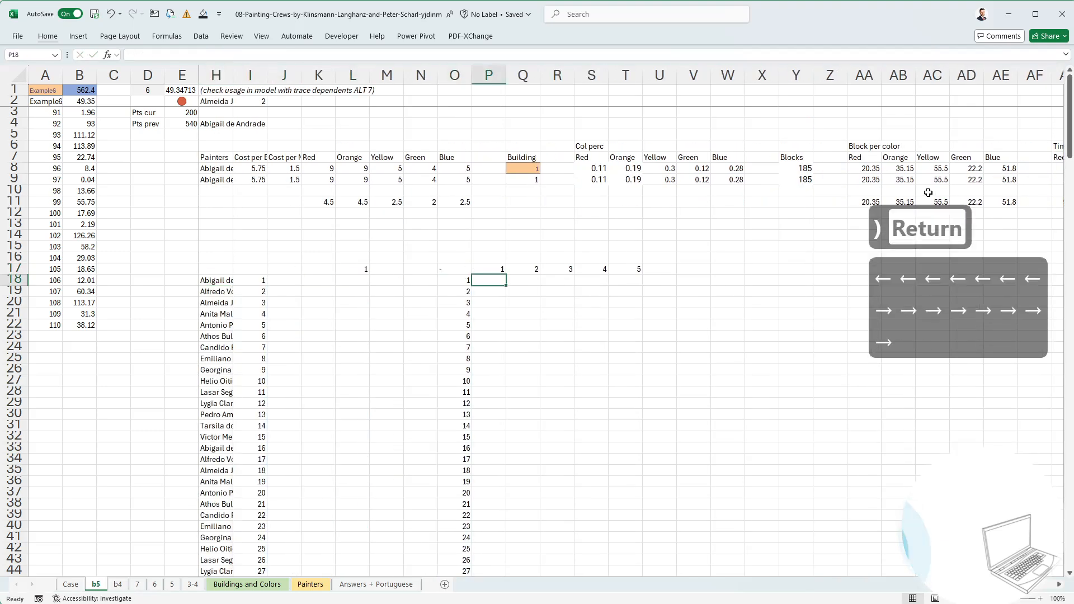
# Create a what-if data table over O17:T242 with Q8 as row input cell and L17 as column input cell.
pyautogui.press('Up')
pyautogui.press('Left')
pyautogui.hotkey('ctrl', 'shift', 'Right')
pyautogui.hotkey('ctrl', 'shift', 'Down')
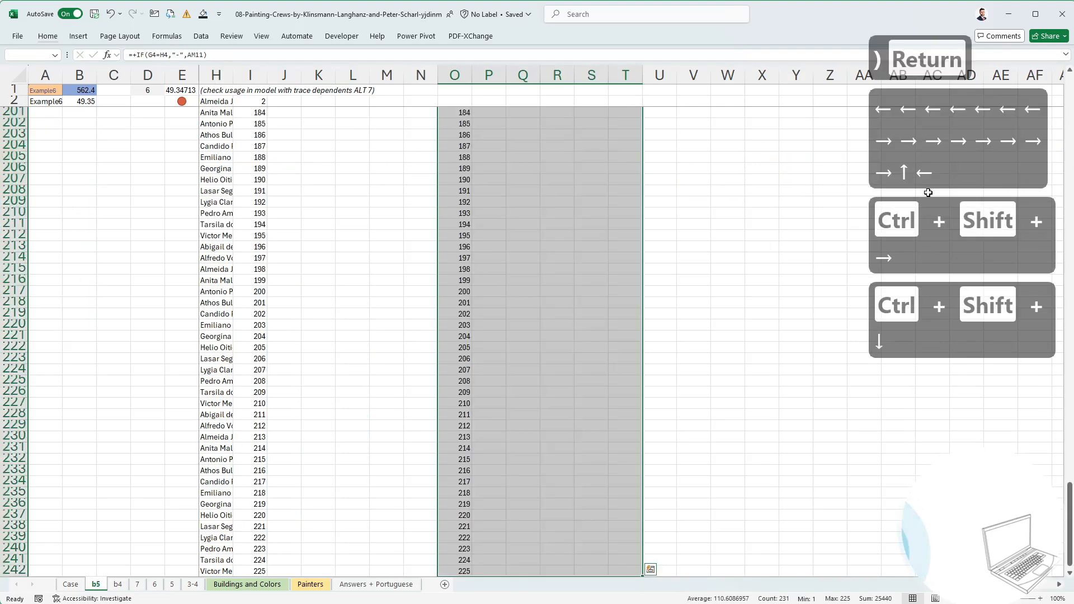
pyautogui.press('alt')
pyautogui.press('a')
pyautogui.press('w')
pyautogui.press('t')
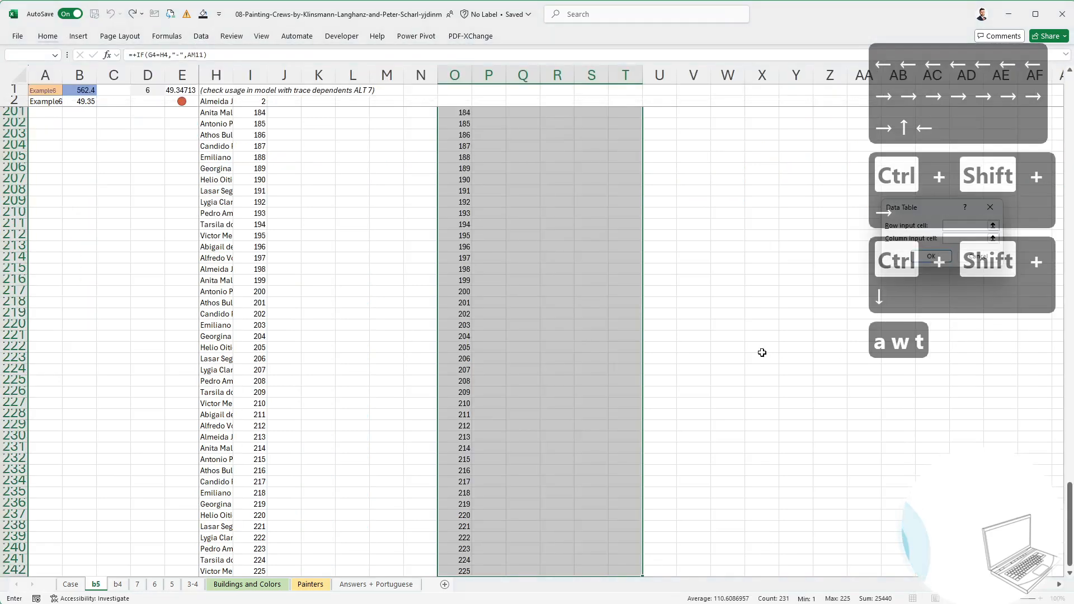
pyautogui.press('Tab')
pyautogui.hscroll(-2, 378, 330)
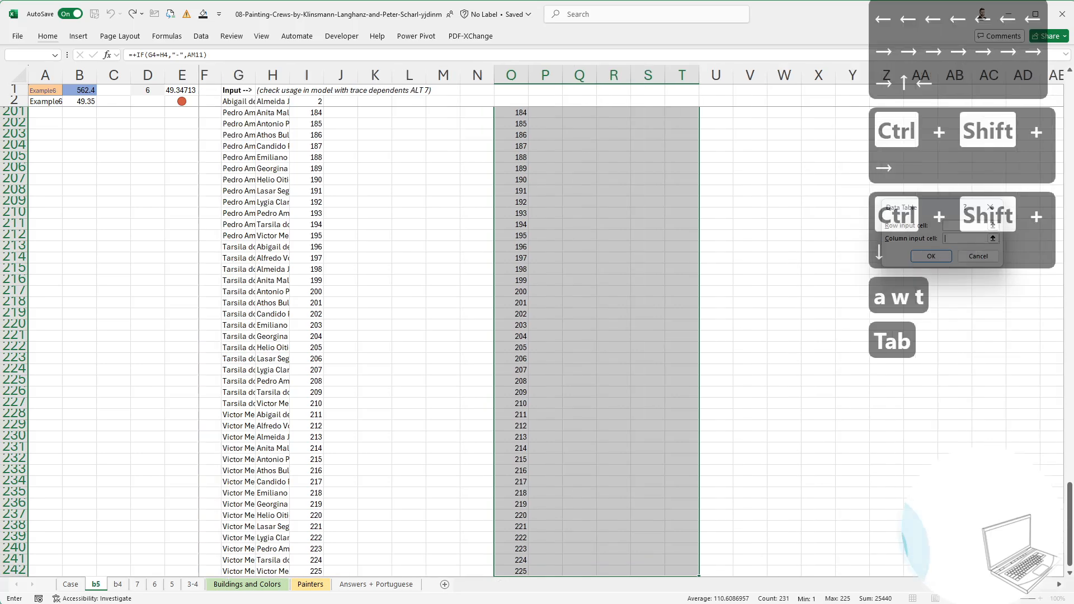
pyautogui.scroll(20, 348, 329)
pyautogui.scroll(20, 378, 330)
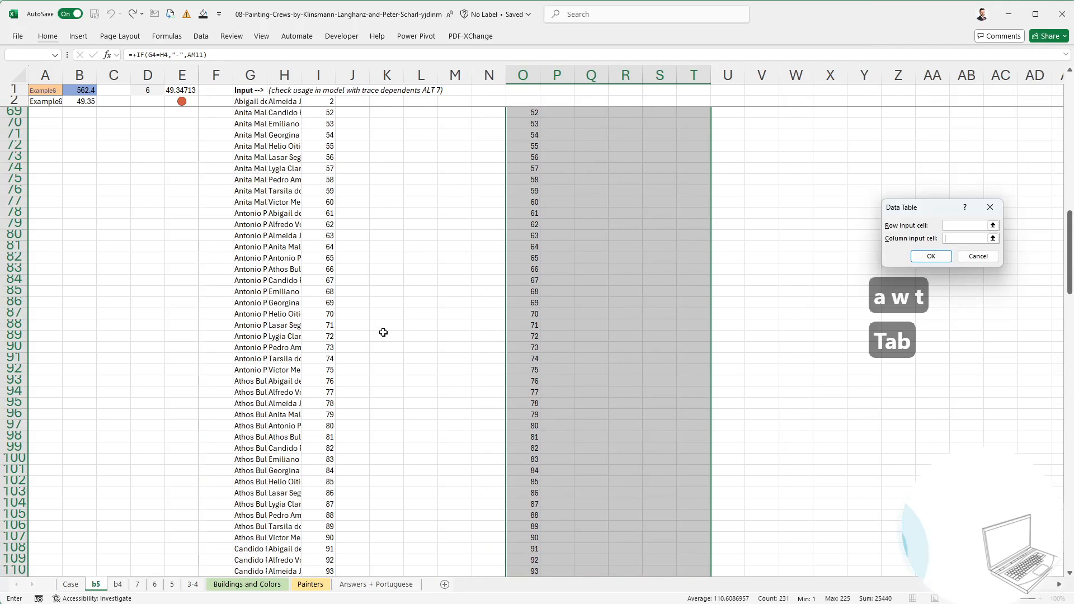
pyautogui.click(423, 268)
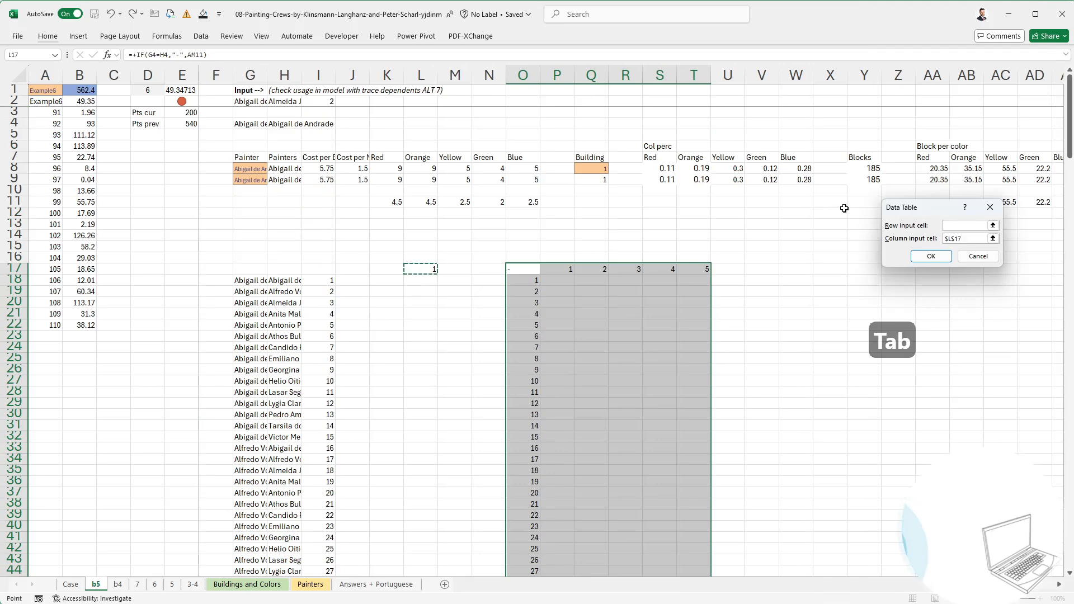
pyautogui.click(592, 172)
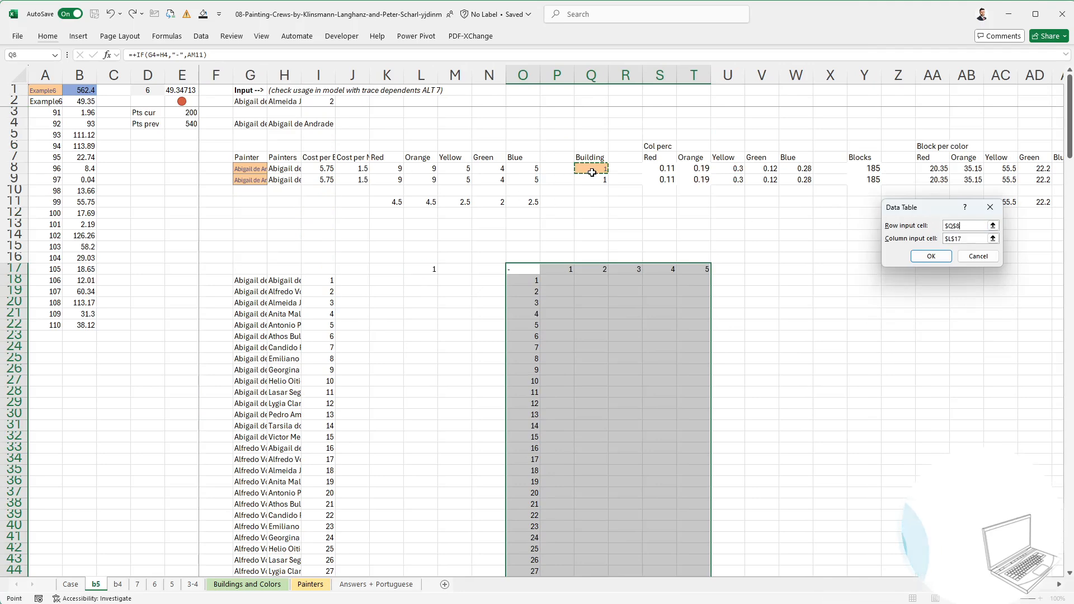
pyautogui.press('Return')
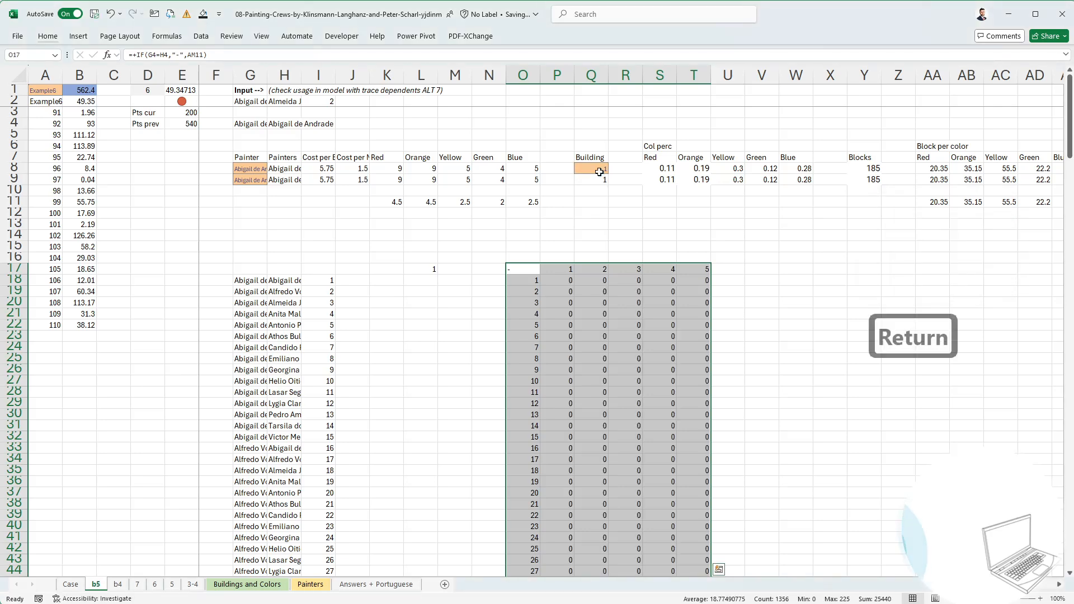
# Recalculate the sheet to fill in the data table's times for each pair and building.
pyautogui.hotkey('alt', 'm')
pyautogui.press('j')
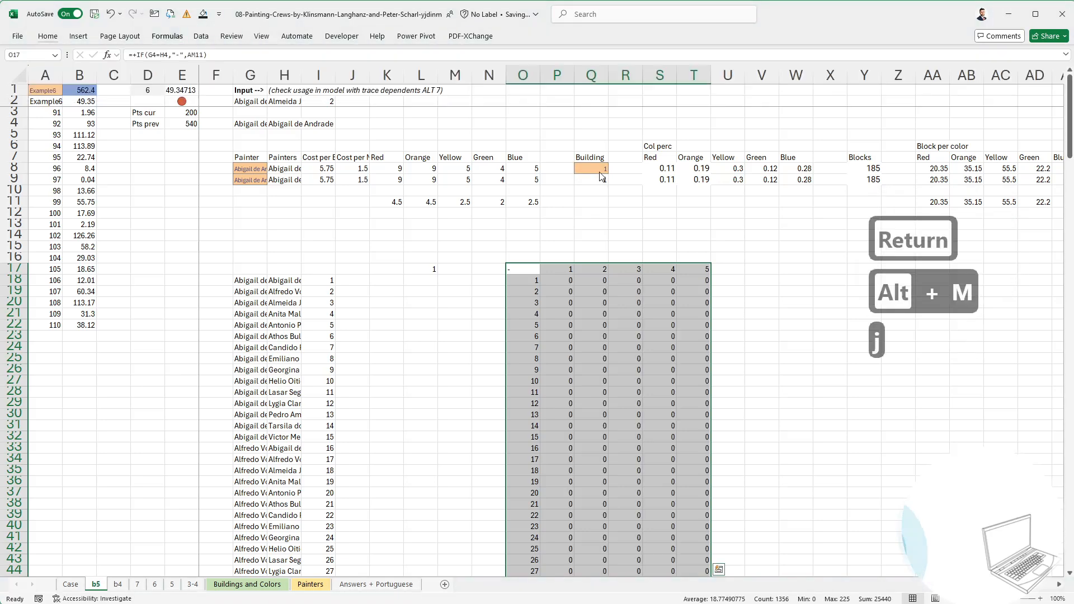
pyautogui.click(589, 281)
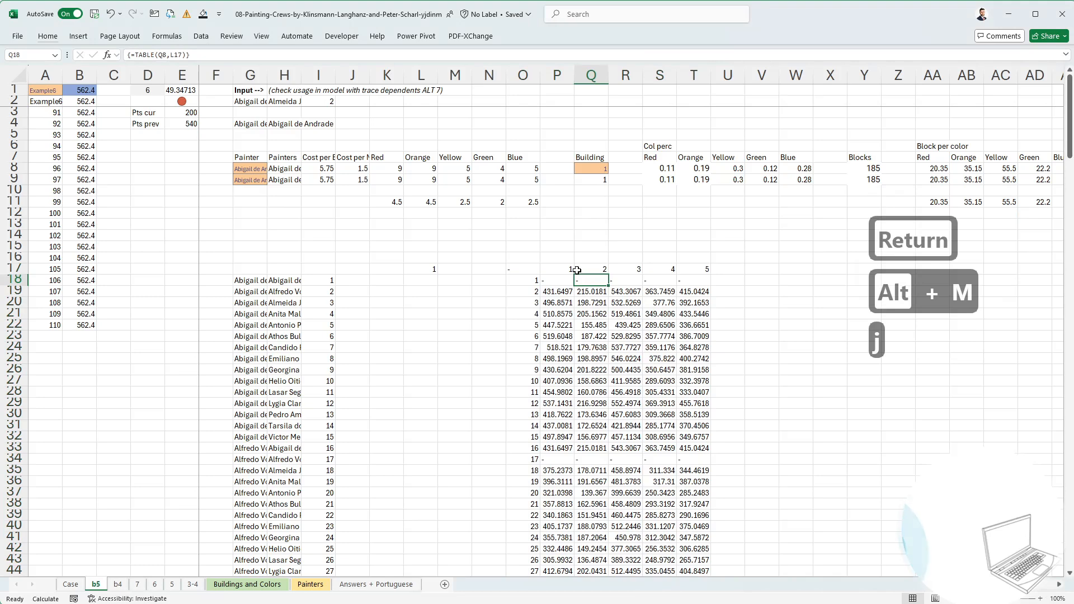
# Enter +SUM(P19:T19) in N19 to total the pair's times over all five buildings.
pyautogui.click(493, 291)
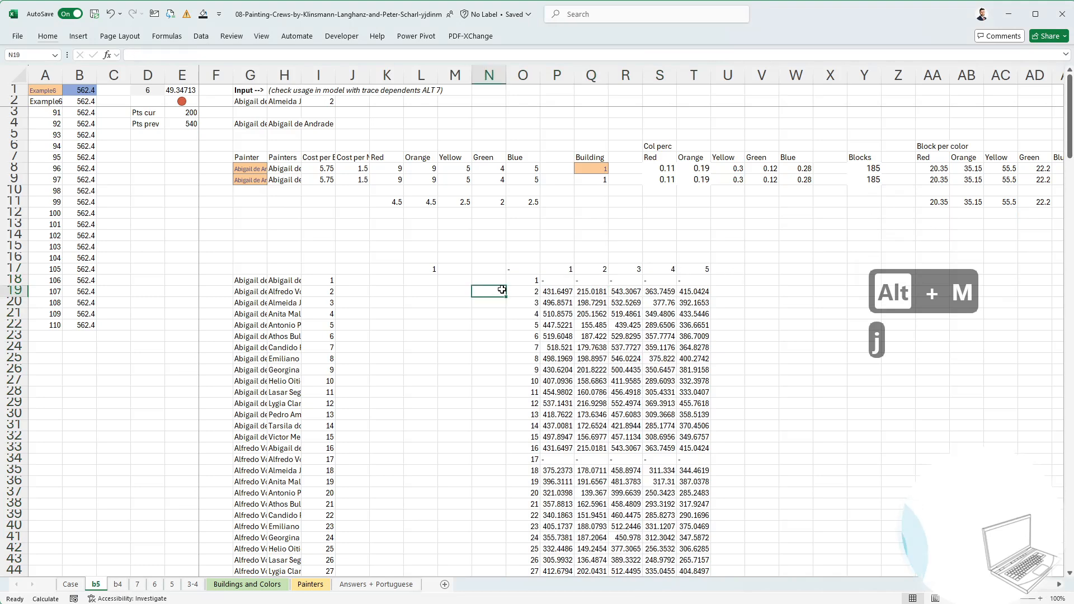
pyautogui.write('+sum')
pyautogui.press('Tab')
pyautogui.press('Right')
pyautogui.press('Right')
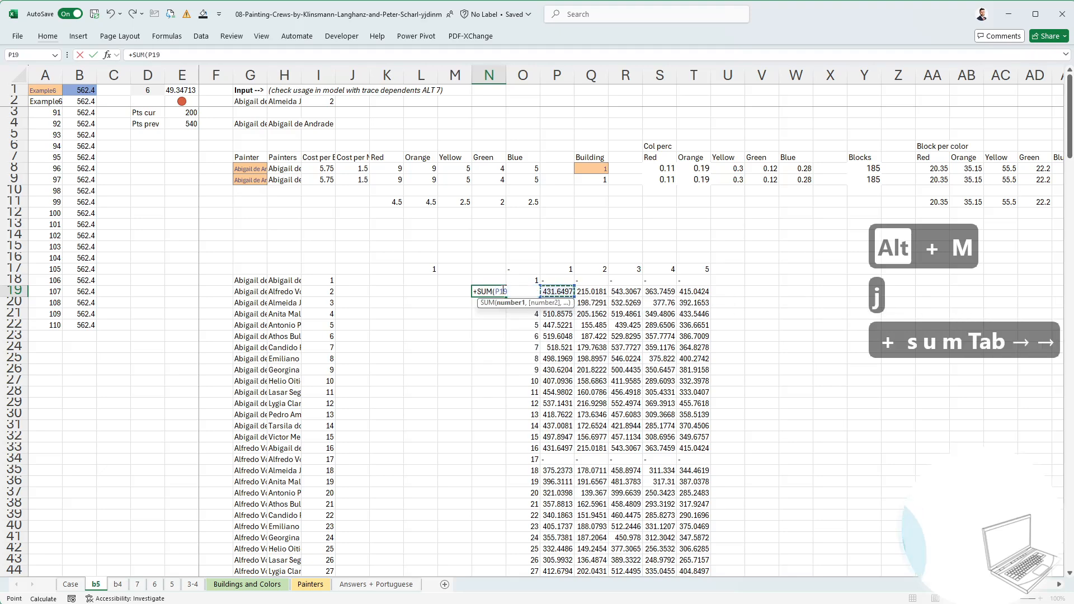
pyautogui.hotkey('ctrl', 'shift', 'Right')
pyautogui.write(')')
pyautogui.press('Return')
pyautogui.press('Up')
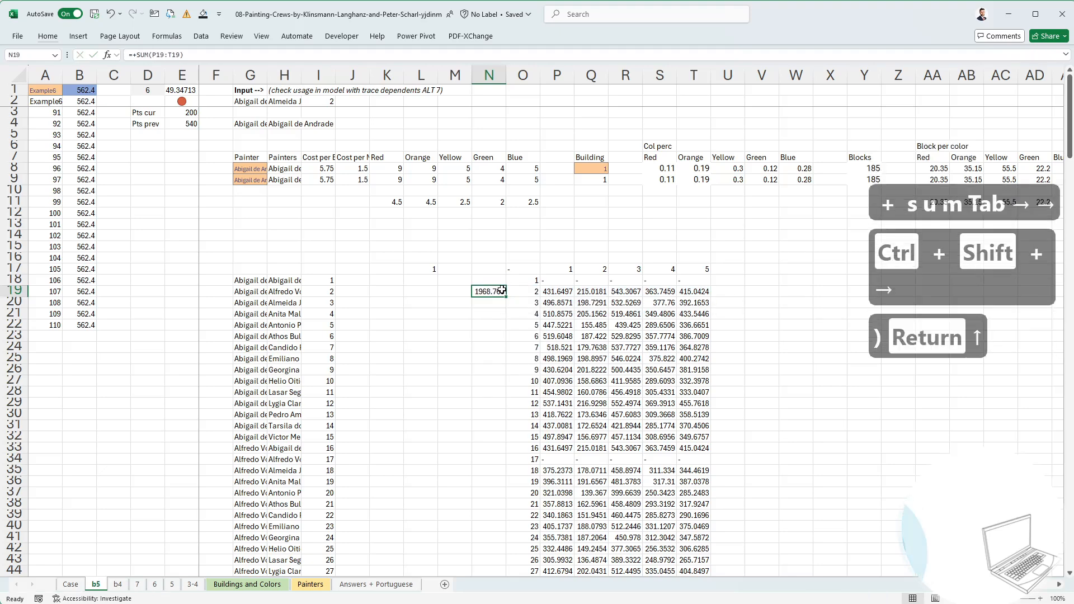
# Copy the SUM formula from N19 to every other pair's row, covering N18:N242.
pyautogui.hotkey('ctrl', 'c')
pyautogui.press('Up')
pyautogui.hotkey('ctrl', 'v')
pyautogui.press('Escape')
pyautogui.press('Down')
pyautogui.hotkey('ctrl', 'c')
pyautogui.press('Right')
pyautogui.hotkey('ctrl', 'Down')
pyautogui.press('Left')
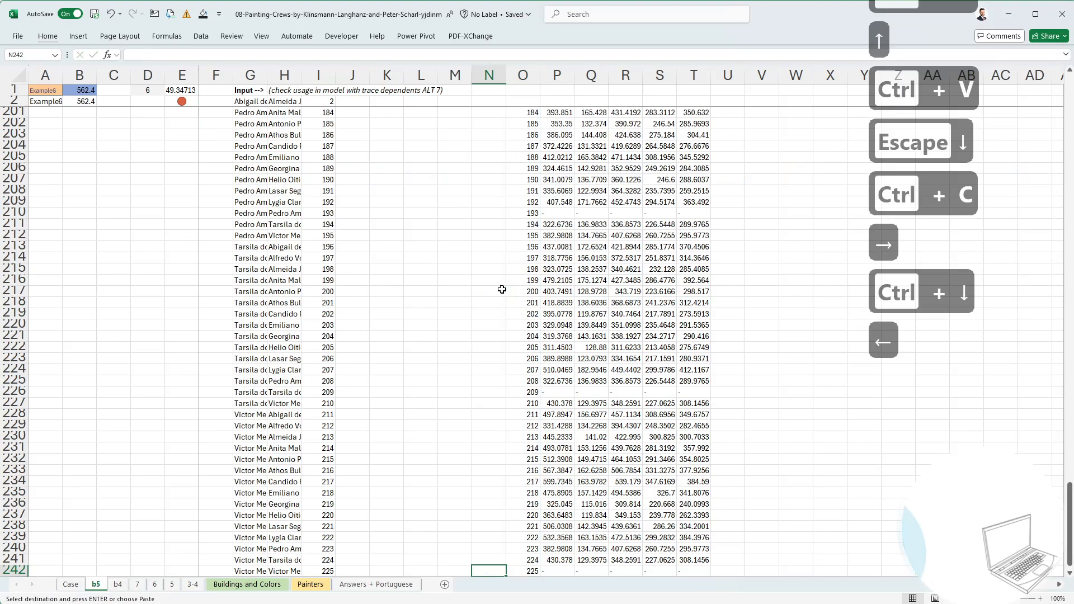
pyautogui.hotkey('ctrl', 'shift', 'Up')
pyautogui.hotkey('ctrl', 'v')
pyautogui.press('Escape')
# Select the total times in N18:N242 and look over the column, including its minimum.
pyautogui.hotkey('ctrl', 'Up')
pyautogui.hotkey('ctrl', 'Up')
pyautogui.hotkey('ctrl', 'Up')
pyautogui.press('Down')
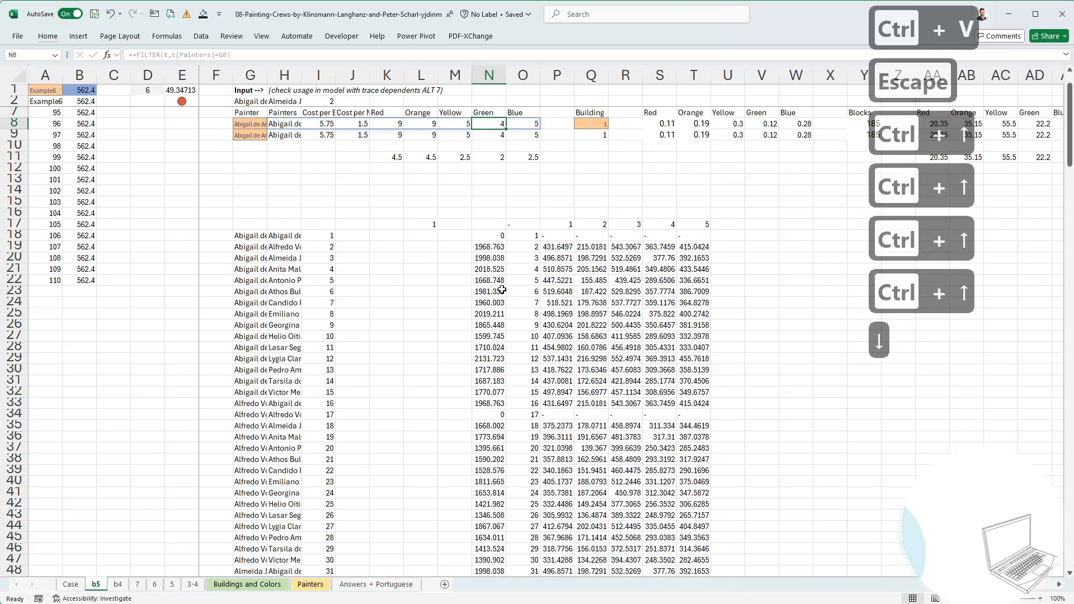
pyautogui.hotkey('ctrl', 'Down')
pyautogui.hotkey('ctrl', 'Down')
pyautogui.hotkey('ctrl', 'Down')
pyautogui.hotkey('ctrl', 'shift', 'Down')
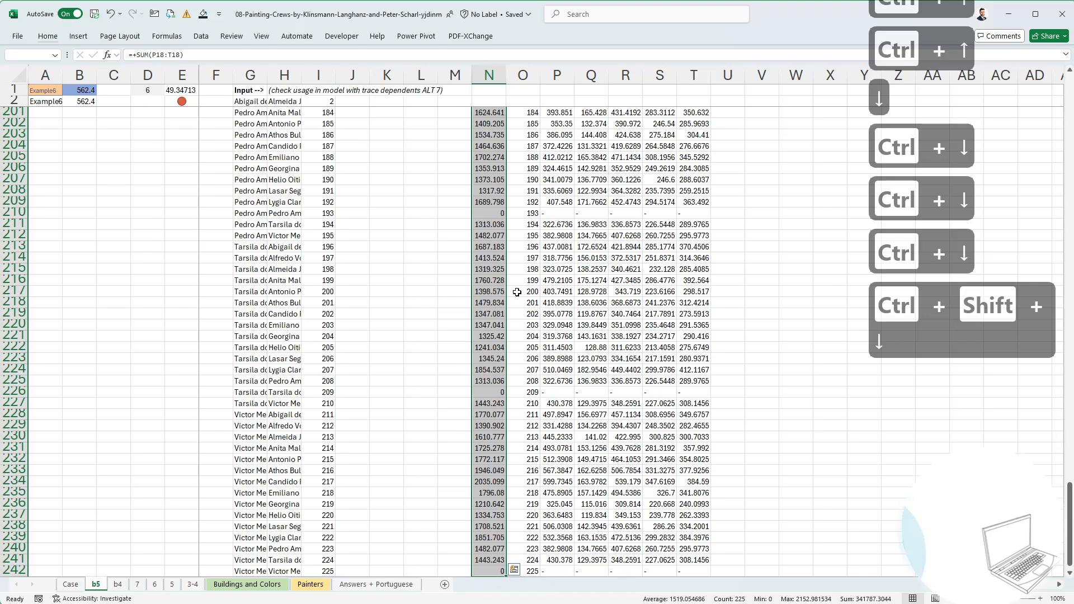
pyautogui.scroll(20, 516, 292)
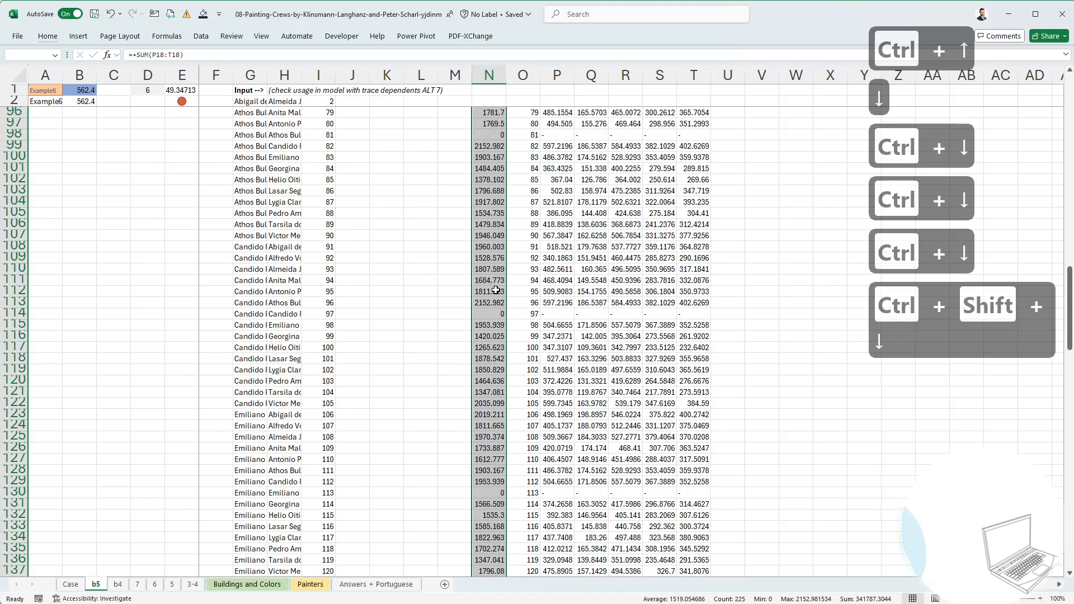
pyautogui.scroll(15, 474, 278)
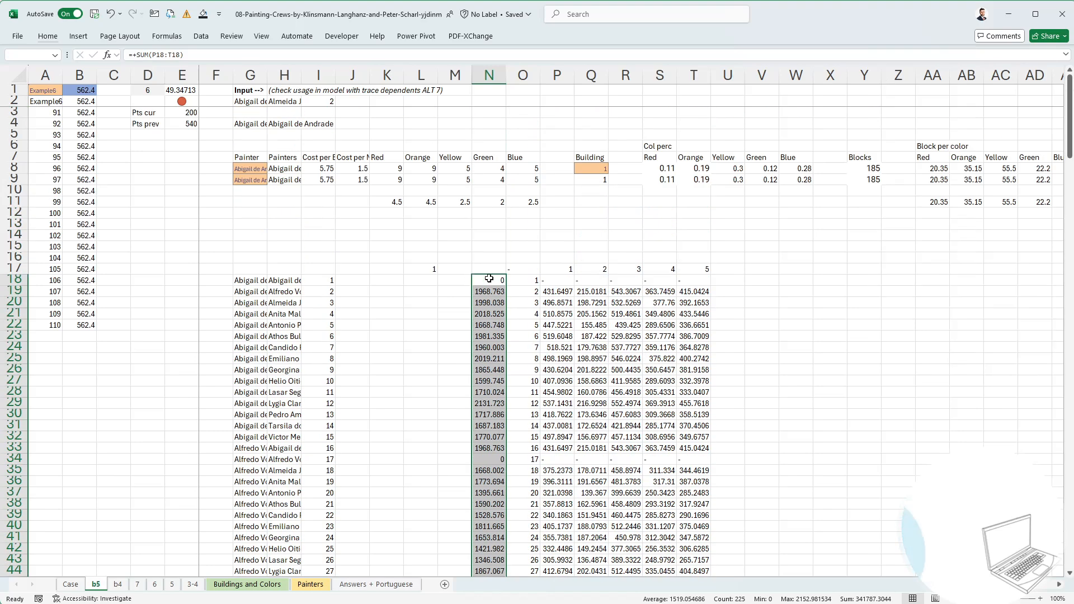
# Change the N18 formula to ++LET(x,SUM(P18:T18),IF(x=0,"-",x)) so a zero total returns a dash.
pyautogui.click(489, 279)
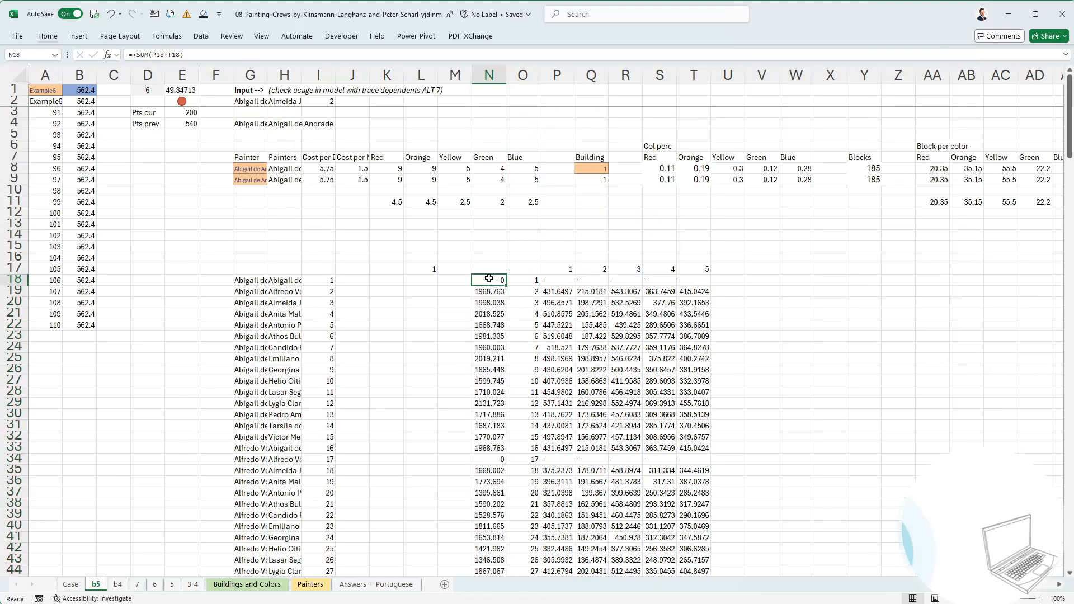
pyautogui.click(138, 55)
pyautogui.write('let(x,')
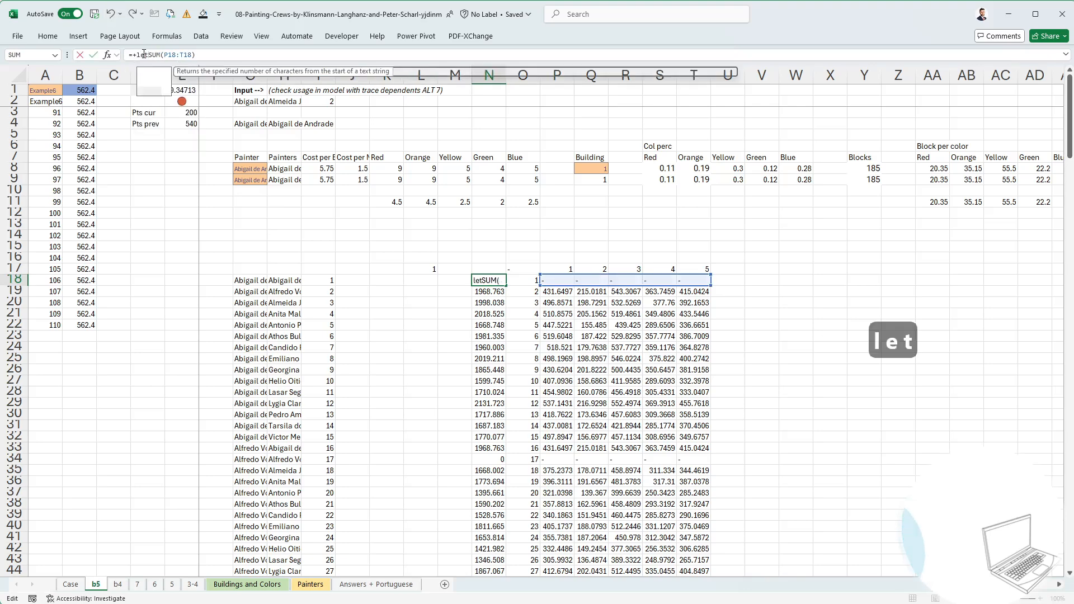
pyautogui.click(233, 54)
pyautogui.write(',if')
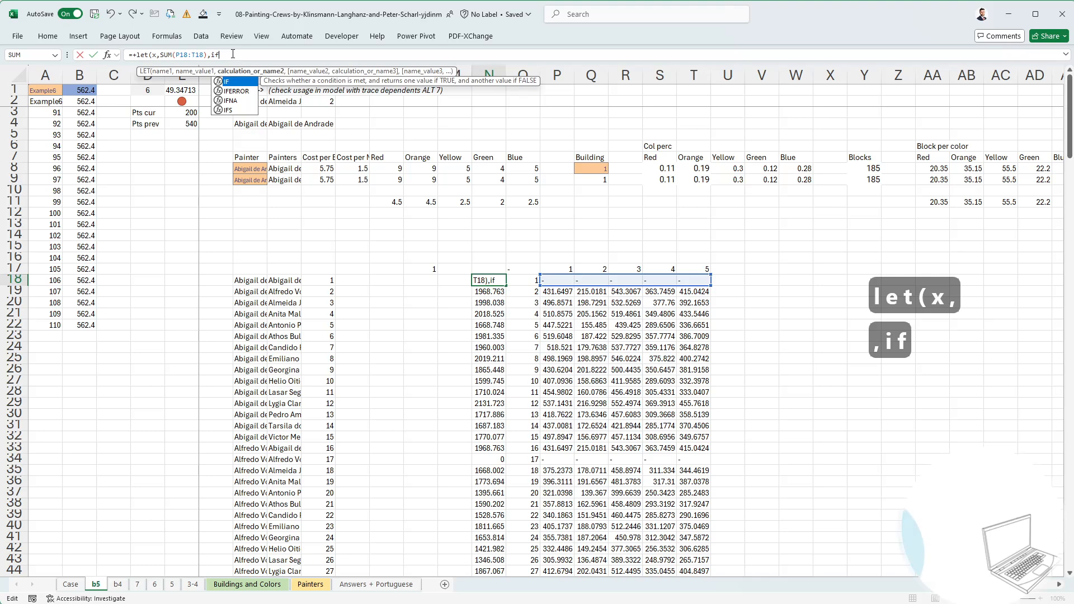
pyautogui.write('(x=')
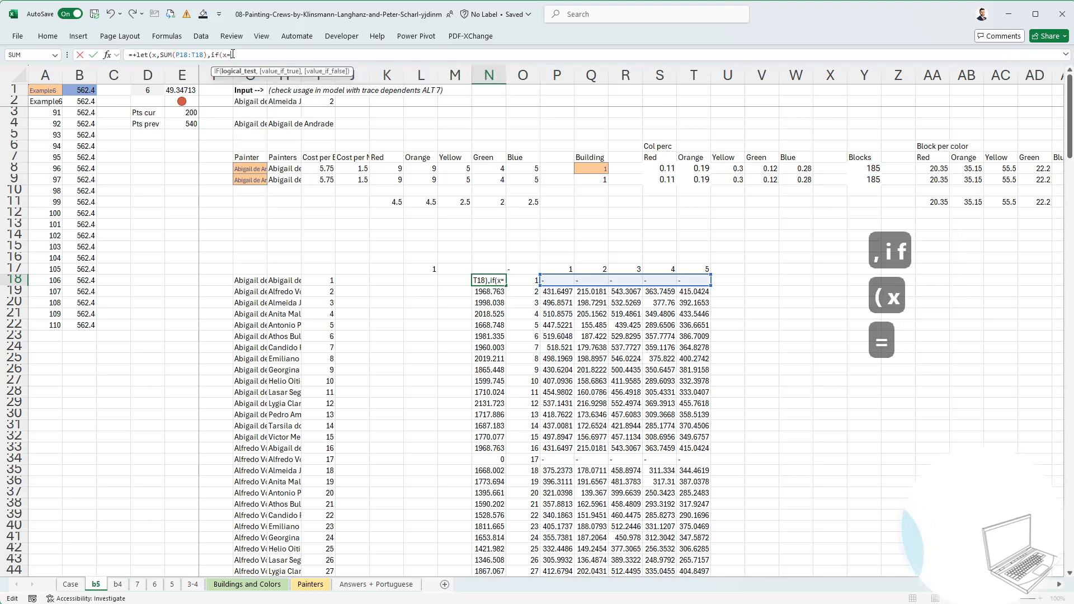
pyautogui.write('0,')
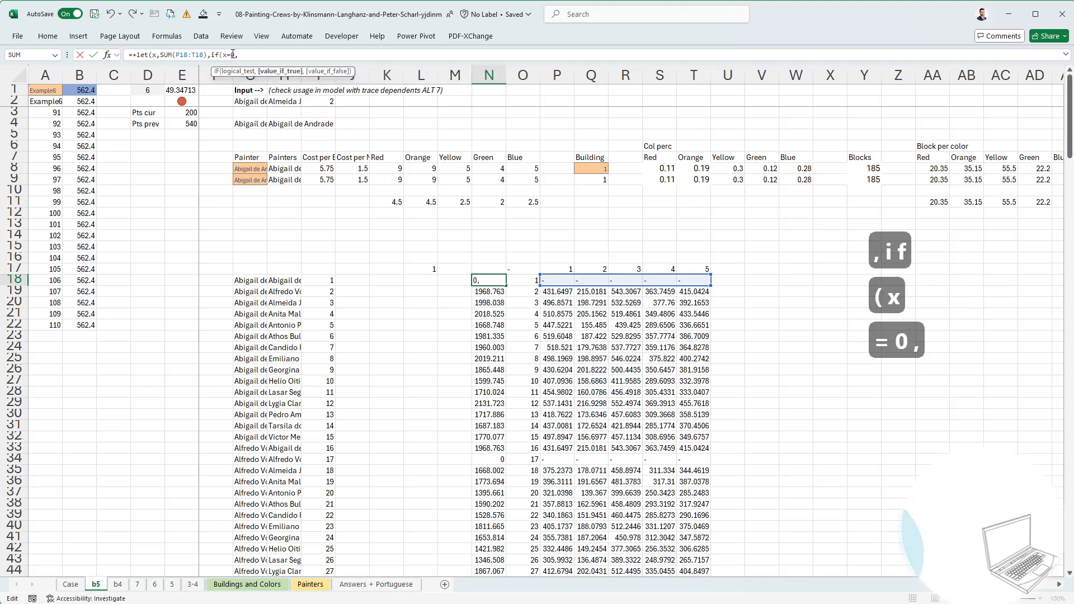
pyautogui.write('"-')
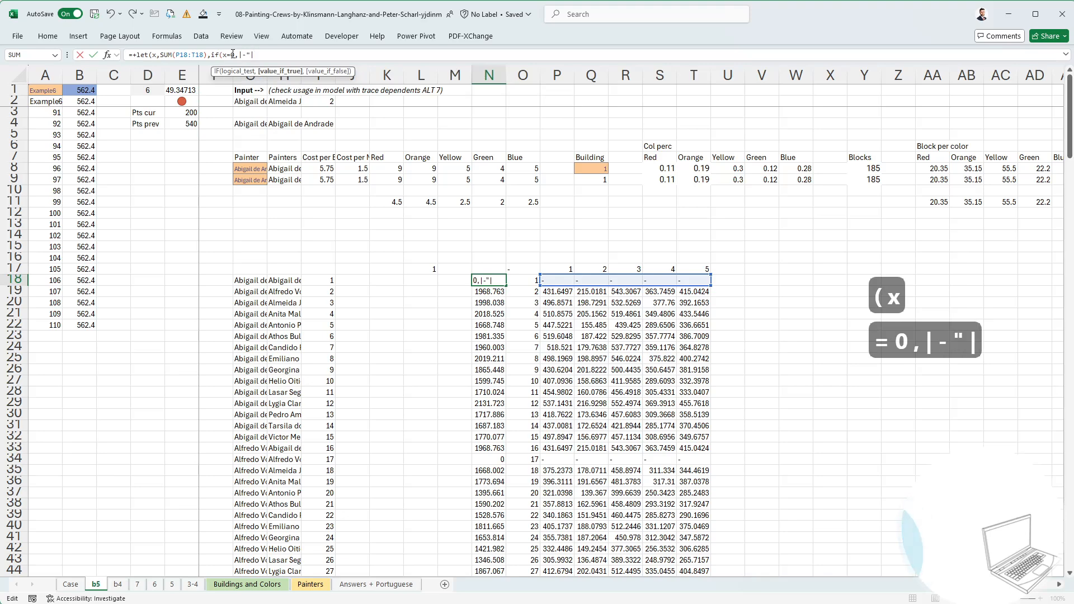
pyautogui.press('BackSpace')
pyautogui.press('BackSpace')
pyautogui.press('BackSpace')
pyautogui.press('BackSpace')
pyautogui.write('"')
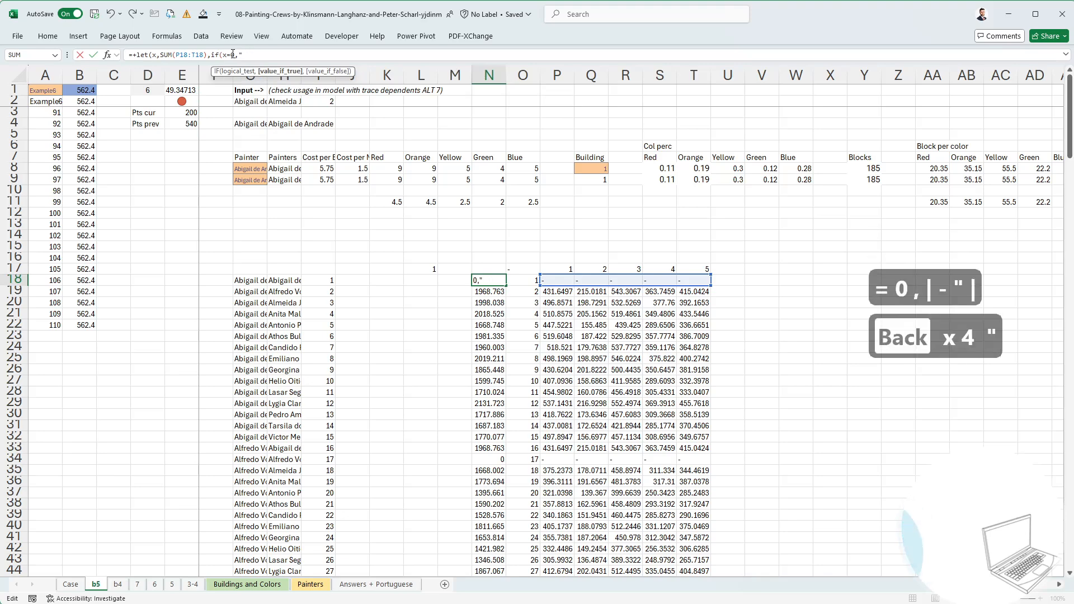
pyautogui.write('/')
pyautogui.press('BackSpace')
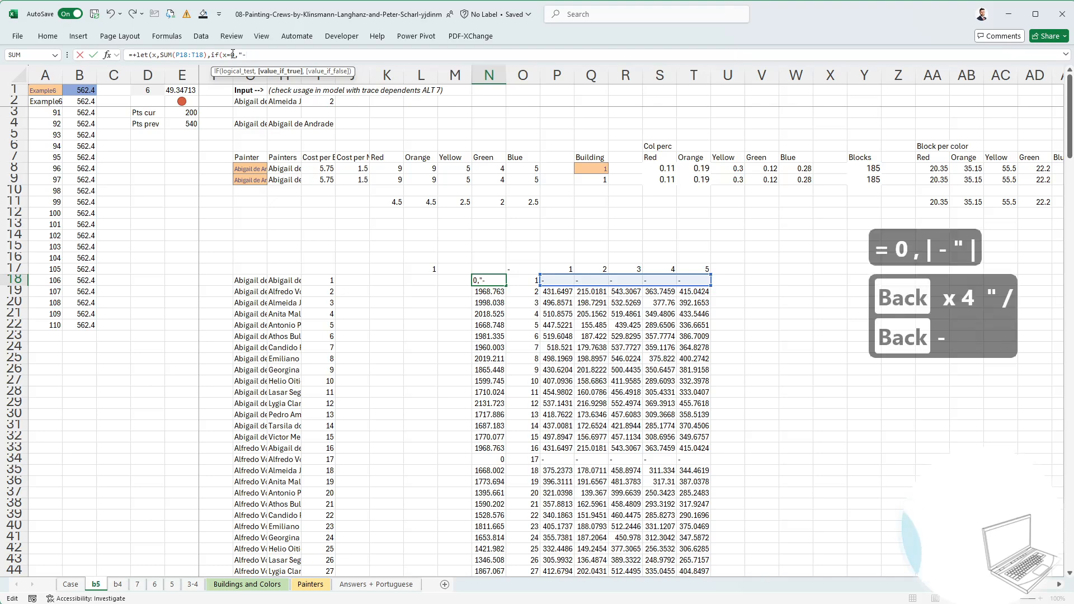
pyautogui.write('-",x)')
pyautogui.press('Return')
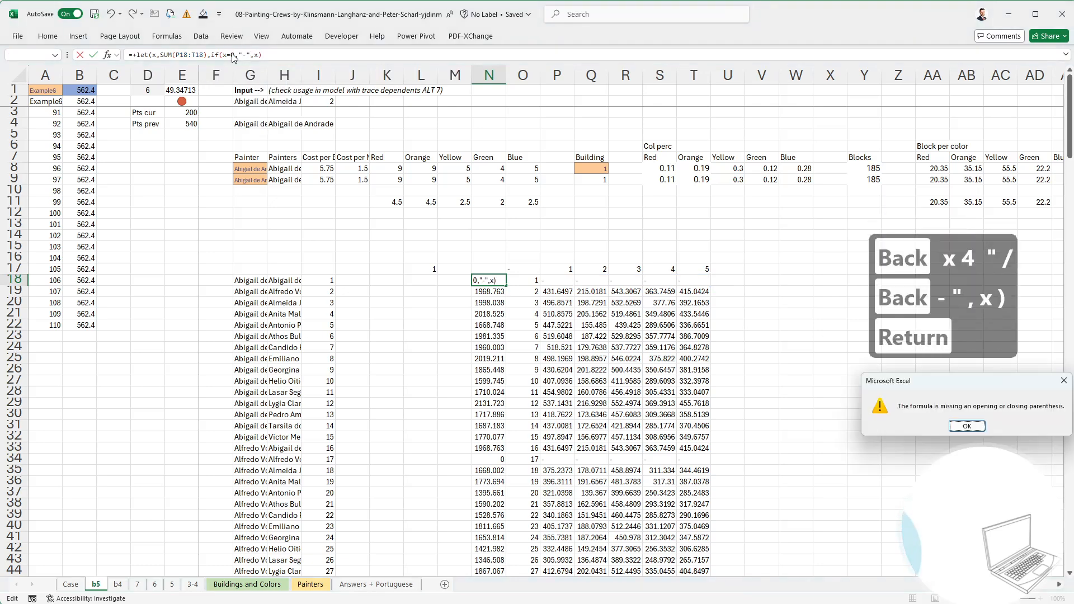
pyautogui.press('Return')
pyautogui.press('Right')
pyautogui.press('Right')
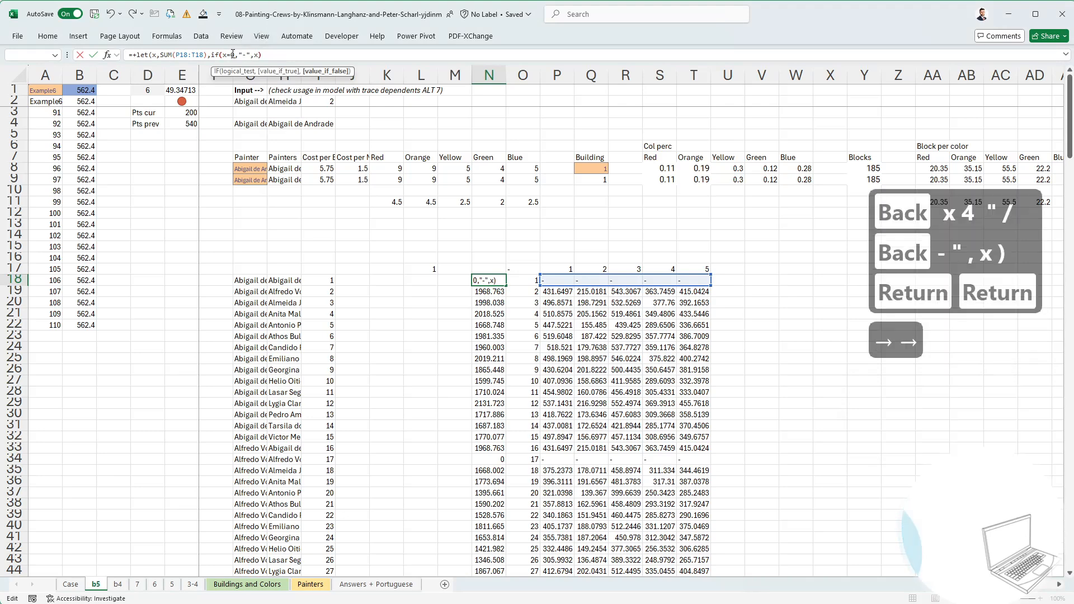
pyautogui.write(')')
pyautogui.press('Return')
# Copy the LET formula from N18 to all remaining pair rows, N19:N242.
pyautogui.press('Up')
pyautogui.hotkey('ctrl', 'c')
pyautogui.press('Down')
pyautogui.hotkey('ctrl', 'shift', 'Down')
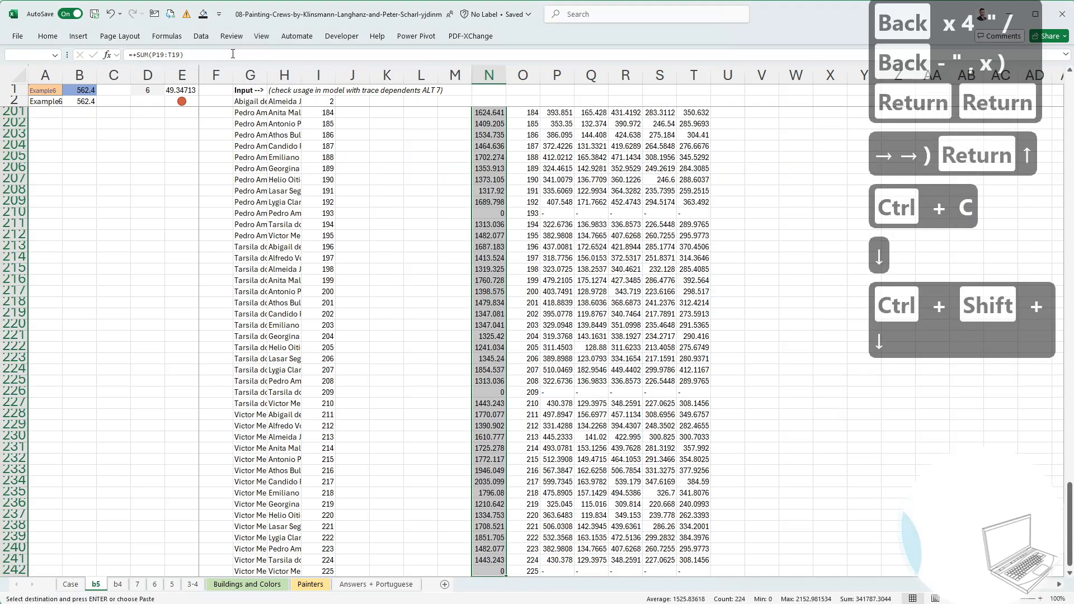
pyautogui.hotkey('ctrl', 'v')
pyautogui.press('Escape')
# Select the totals N18:N242 to read their minimum, and enter 1189.22 as the Bonus 5 answer in E36 on the Case sheet.
pyautogui.hotkey('ctrl', 'Up')
pyautogui.hotkey('ctrl', 'Up')
pyautogui.hotkey('ctrl', 'Down')
pyautogui.hotkey('ctrl', 'Down')
pyautogui.hotkey('ctrl', 'shift', 'Down')
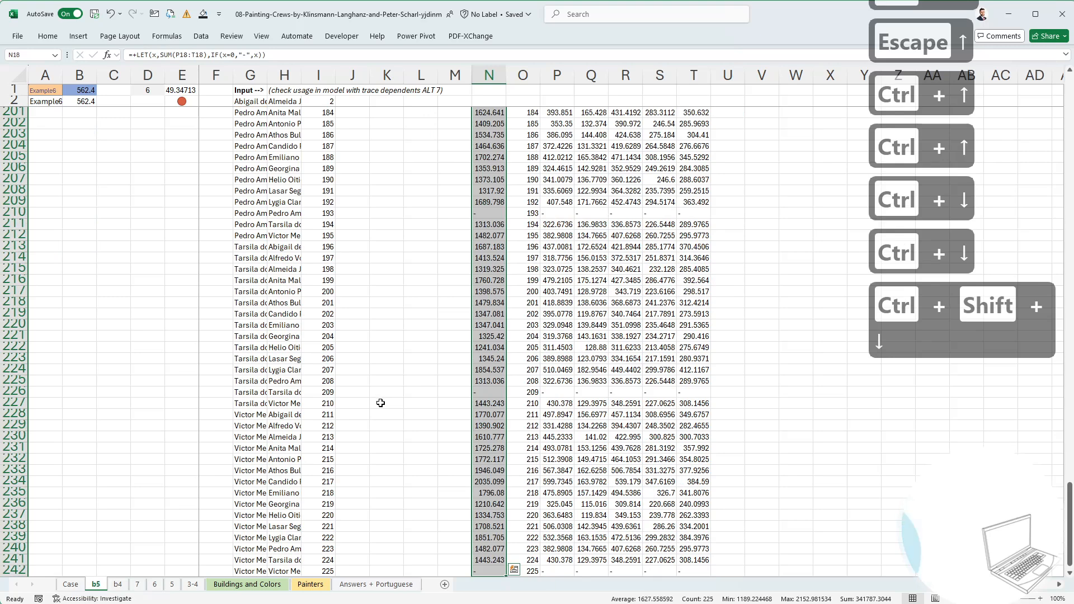
pyautogui.click(66, 585)
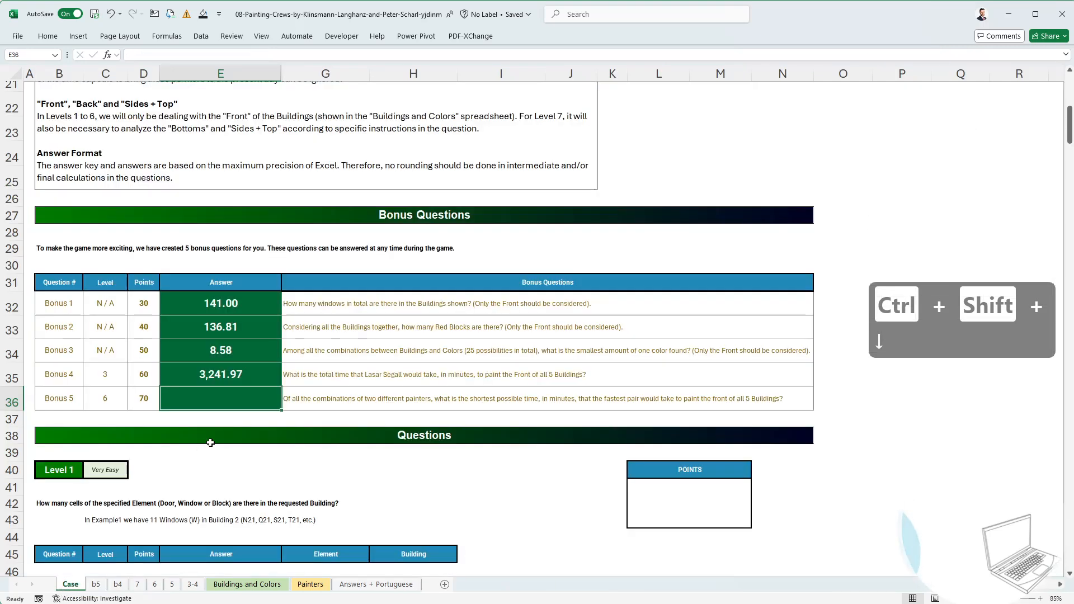
pyautogui.write('1189.22')
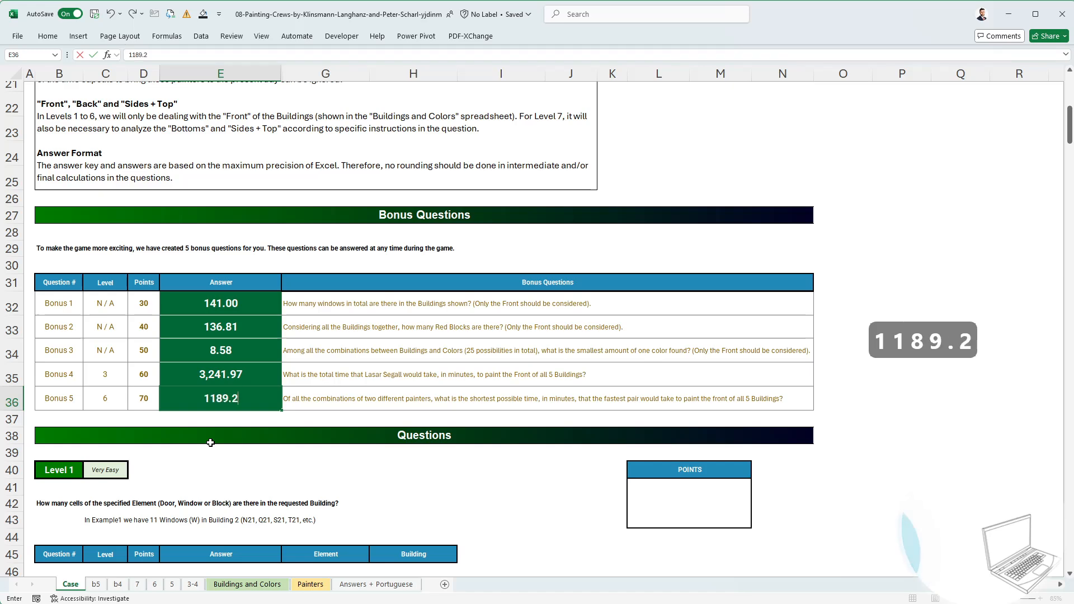
pyautogui.press('Return')
# Reveal the POINTS total in L41 on the Case sheet by setting its font colour to black.
pyautogui.click(264, 454)
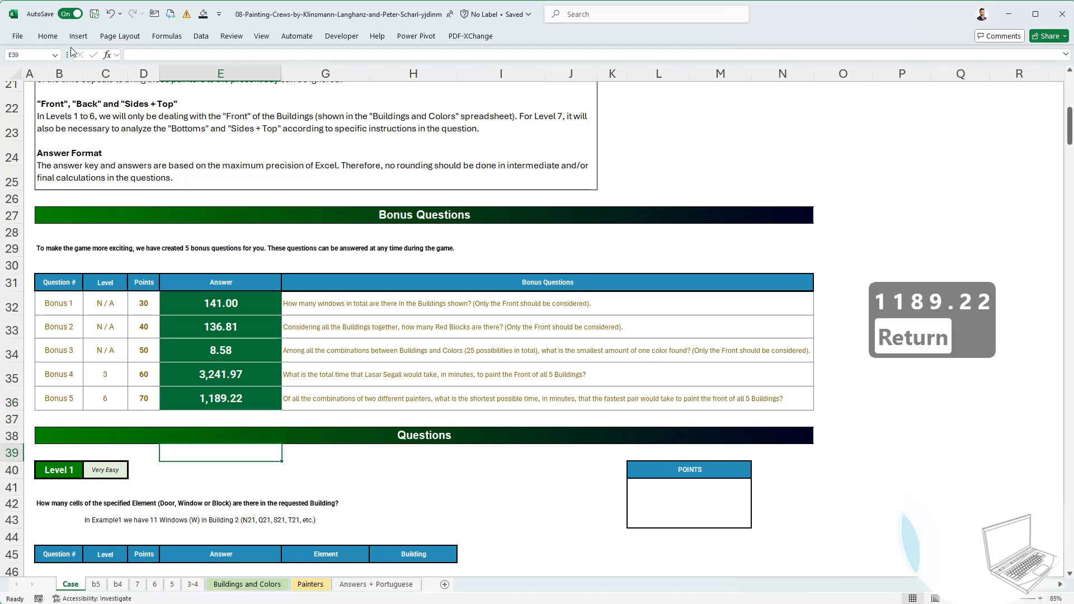
pyautogui.click(706, 488)
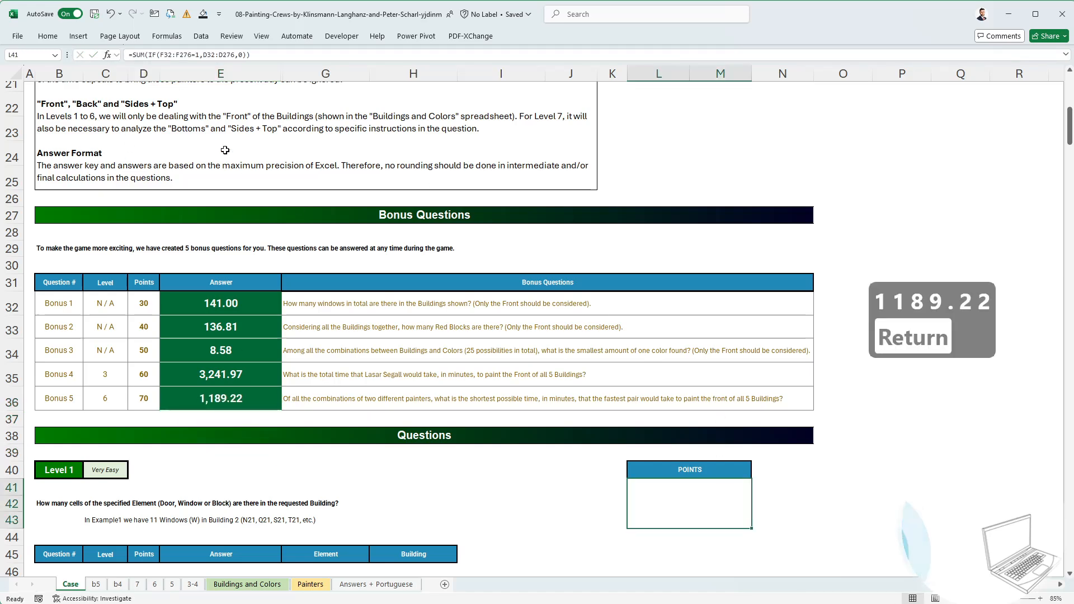
pyautogui.click(47, 37)
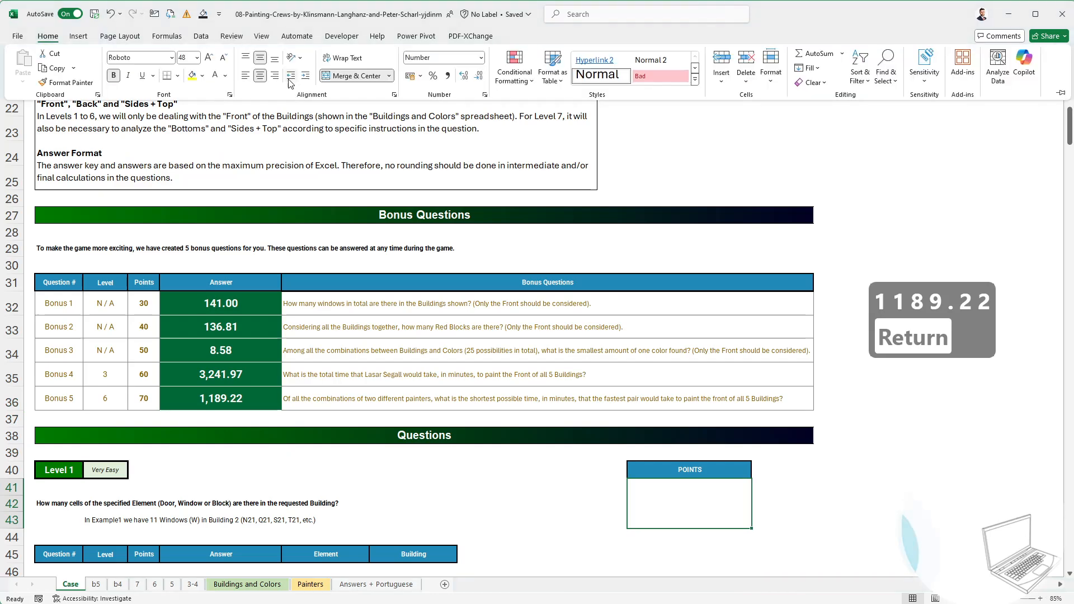
pyautogui.click(225, 82)
pyautogui.click(230, 119)
pyautogui.click(502, 511)
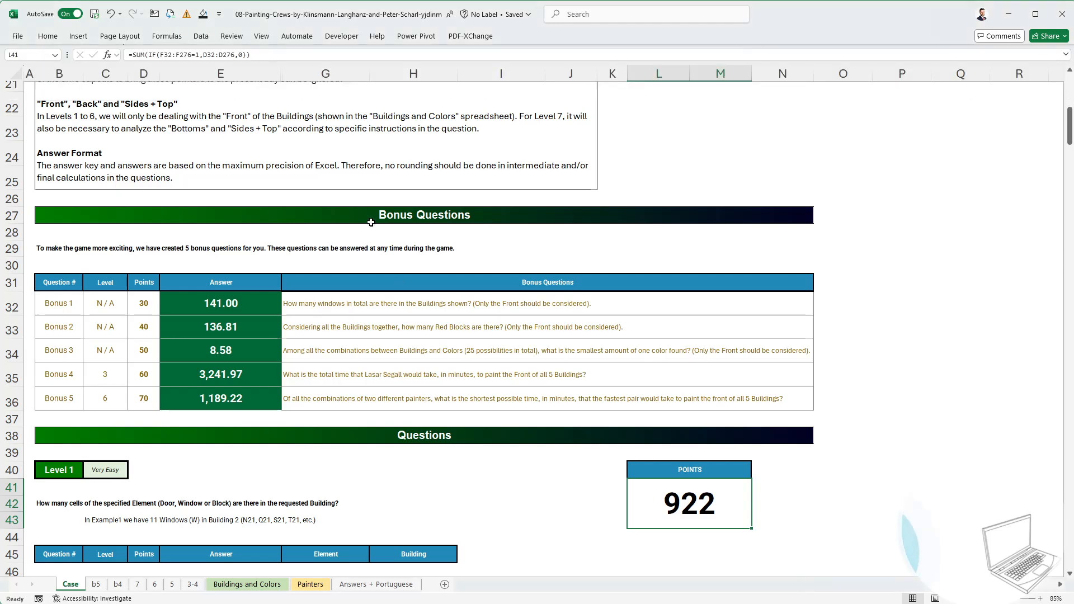
# Unhide column F between columns E and G on the Case sheet to show the answer checks.
pyautogui.moveTo(292, 73); pyautogui.dragTo(260, 73)
pyautogui.rightClick(261, 73)
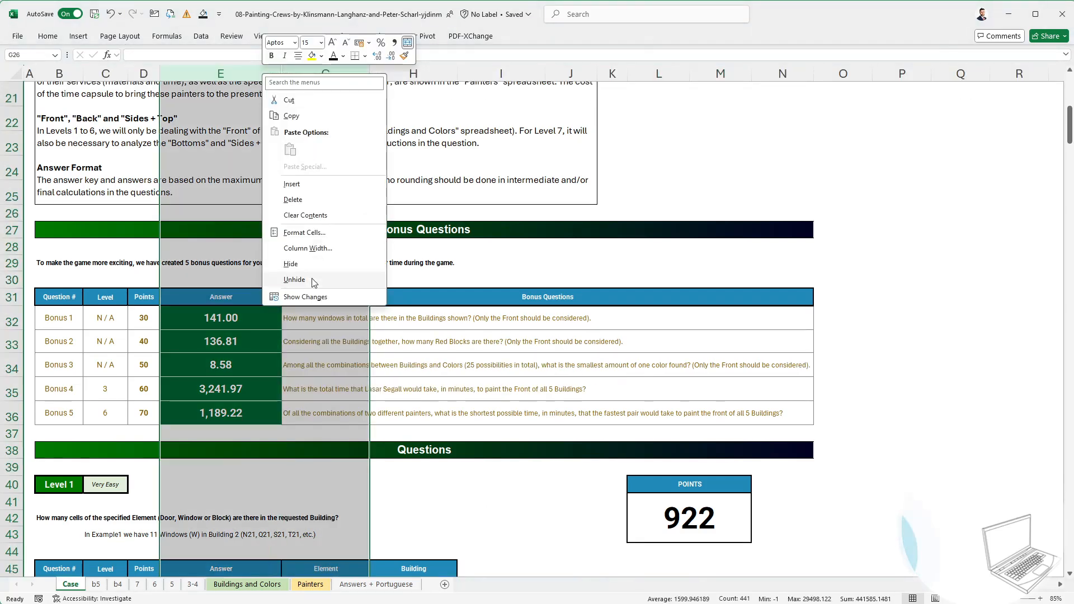
pyautogui.click(294, 279)
pyautogui.click(343, 481)
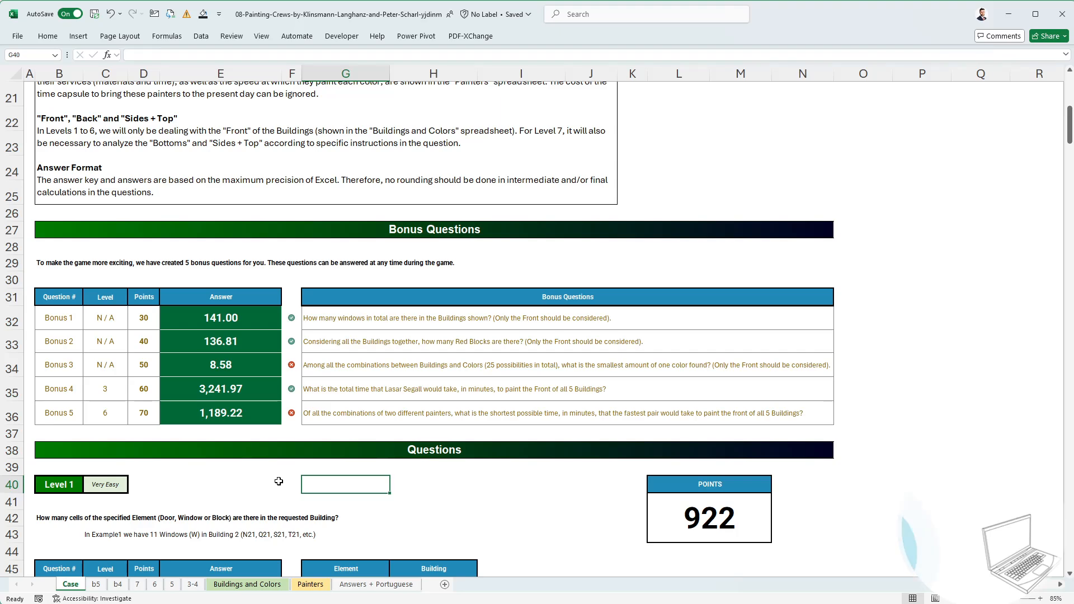
# Compare the exact Bonus 3 value in E34 on Answers + Portuguese with the one entered in E34 on Case.
pyautogui.click(367, 586)
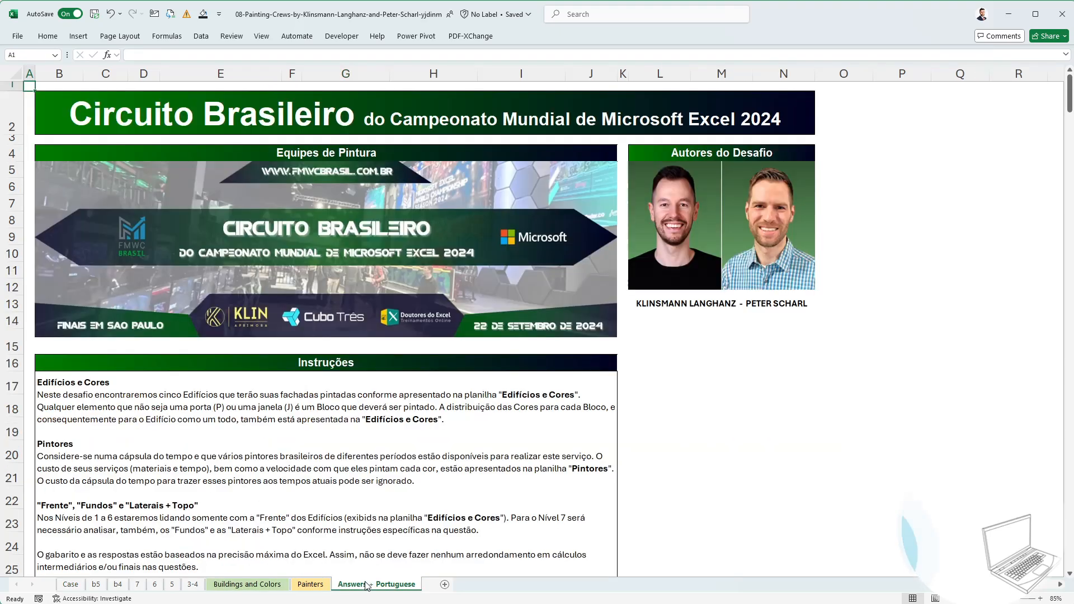
pyautogui.scroll(-6, 272, 492)
pyautogui.click(226, 387)
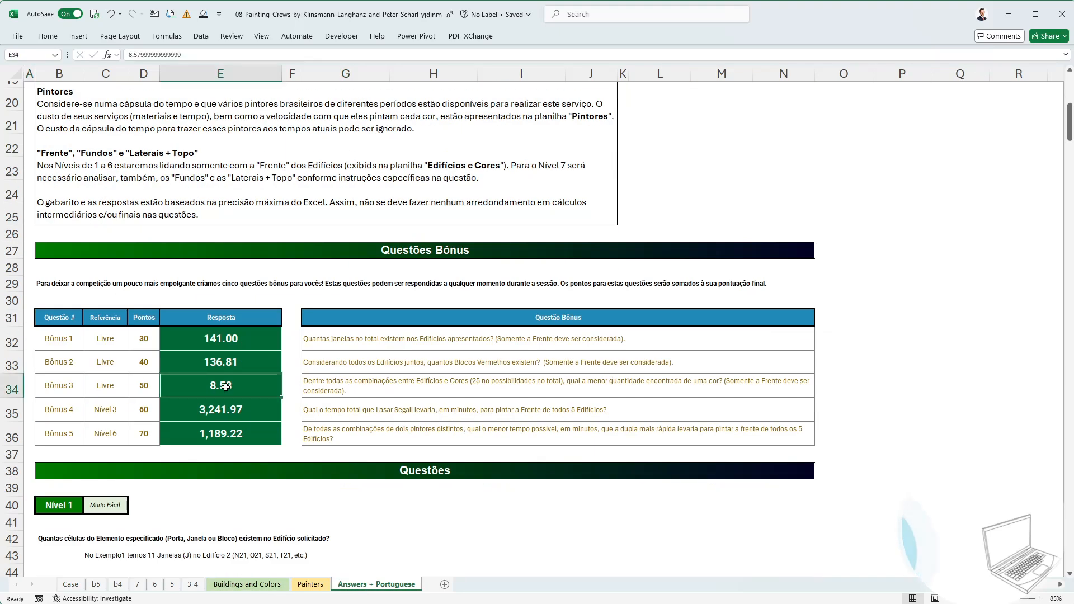
pyautogui.click(78, 585)
pyautogui.click(229, 364)
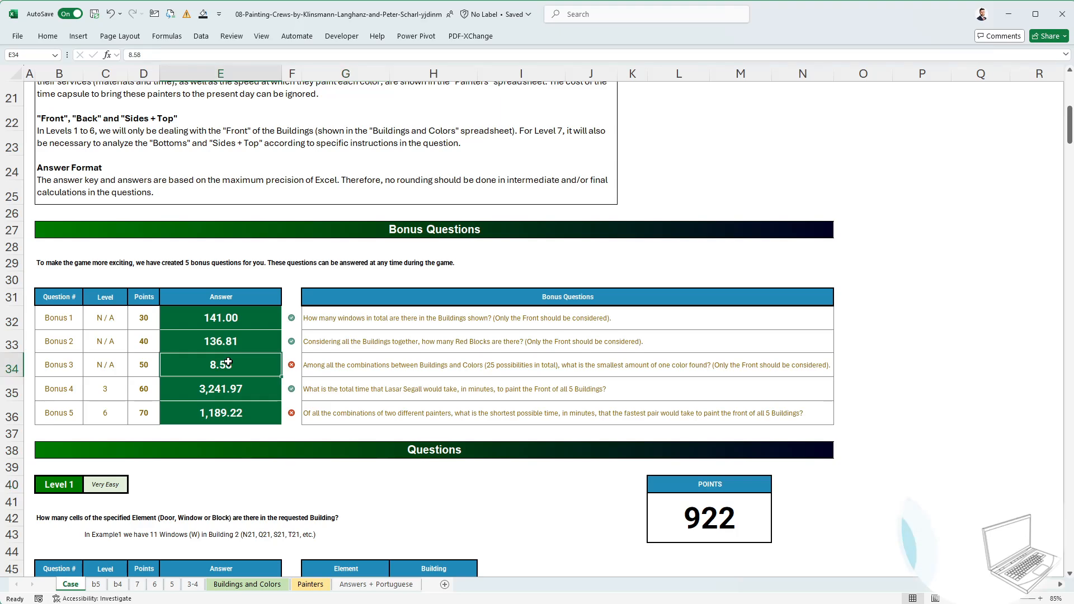
# Copy the unrounded color amount from BY6 on Buildings and Colors and paste it as a value into the Bonus 3 answer, E34 on Case.
pyautogui.click(247, 585)
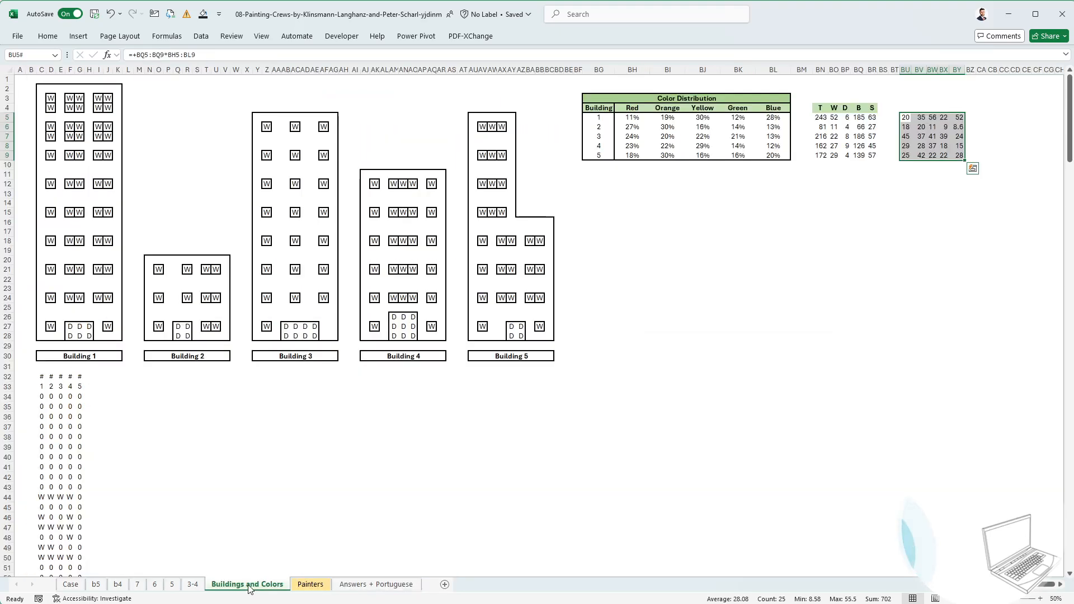
pyautogui.click(956, 127)
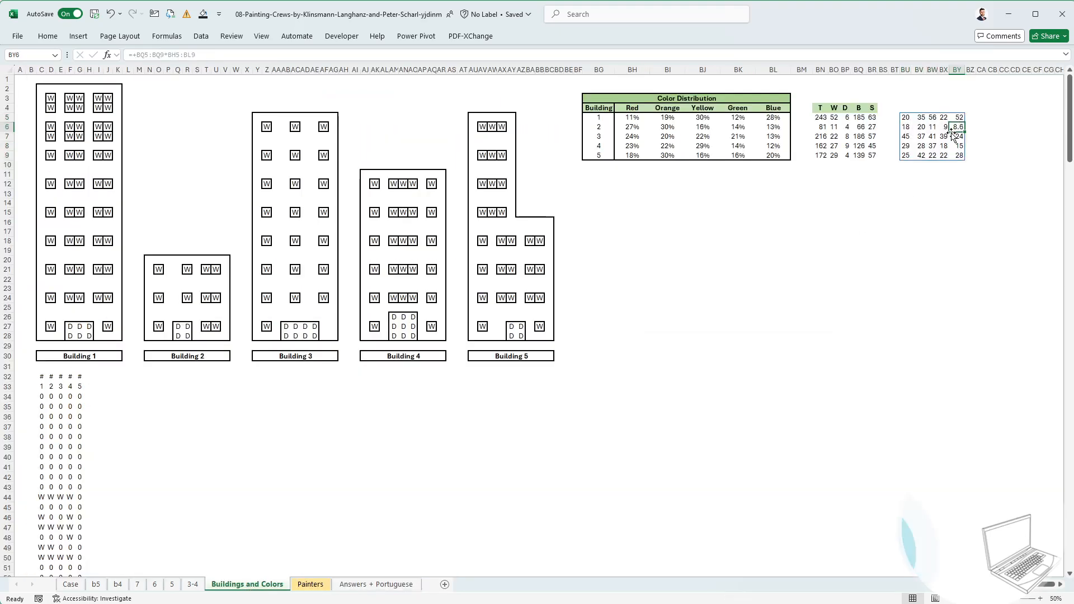
pyautogui.hotkey('ctrl', 'c')
pyautogui.click(71, 584)
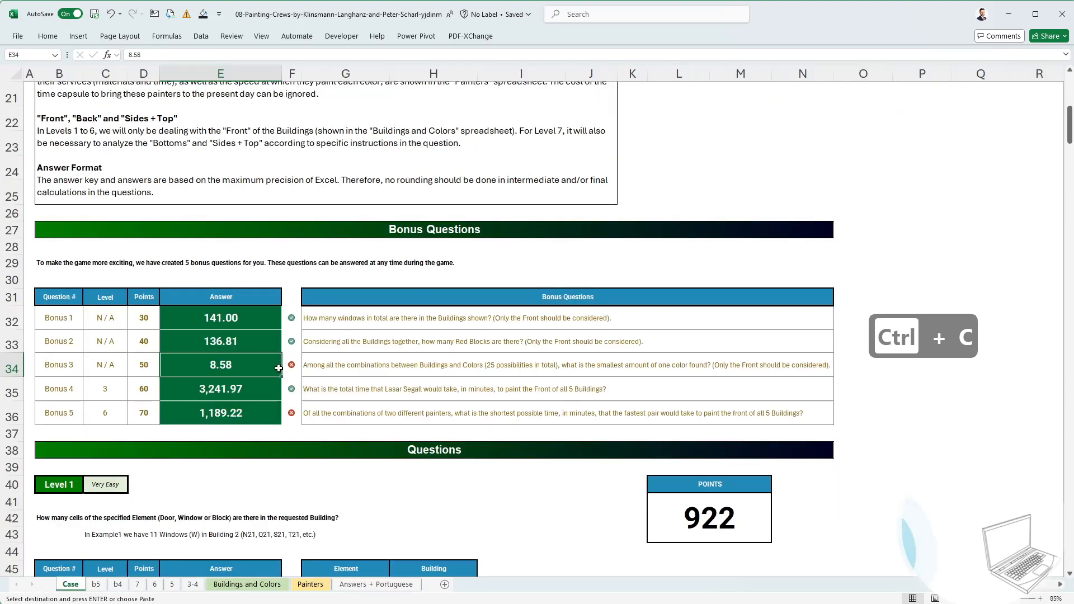
pyautogui.hotkey('ctrl', 'shift', 'v')
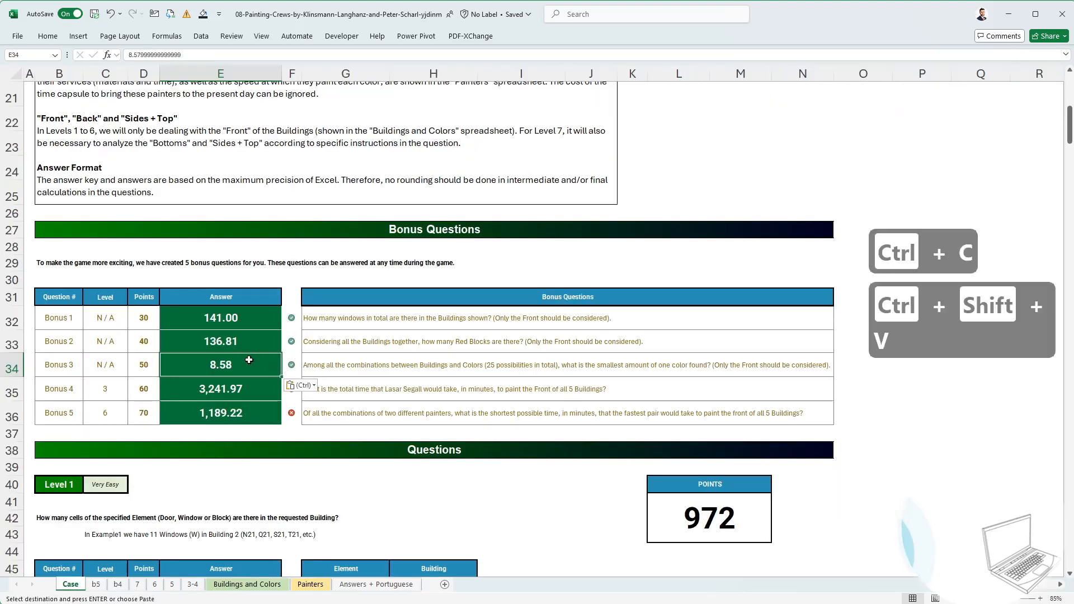
# Check the exact Bonus 5 value in E36 on Answers + Portuguese, and calculate the minimum of N18:N242 in N15 on sheet b5.
pyautogui.click(361, 587)
pyautogui.click(239, 435)
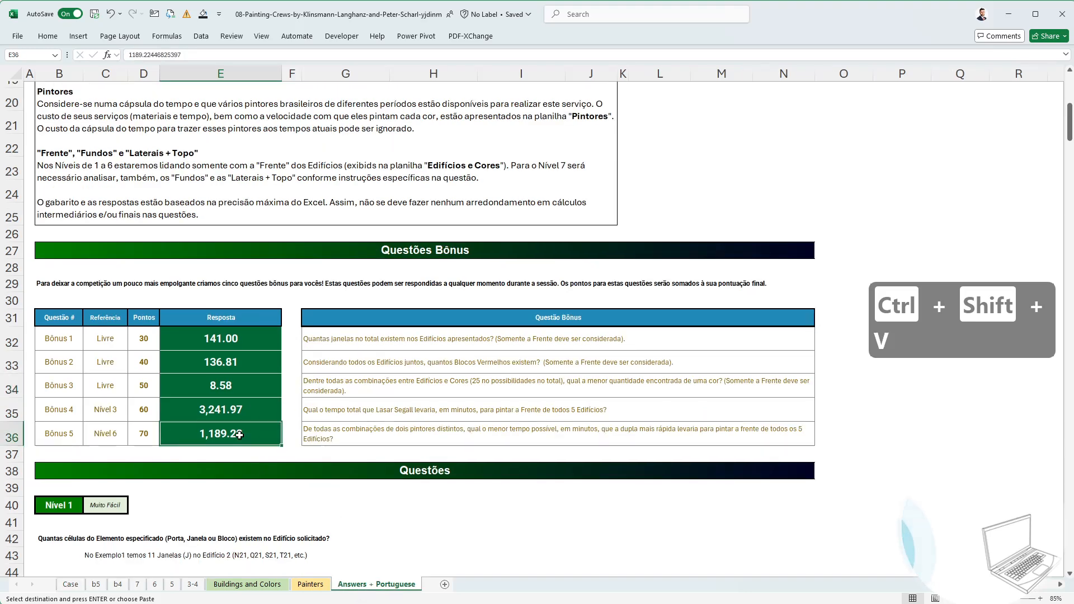
pyautogui.click(95, 584)
pyautogui.scroll(20, 455, 380)
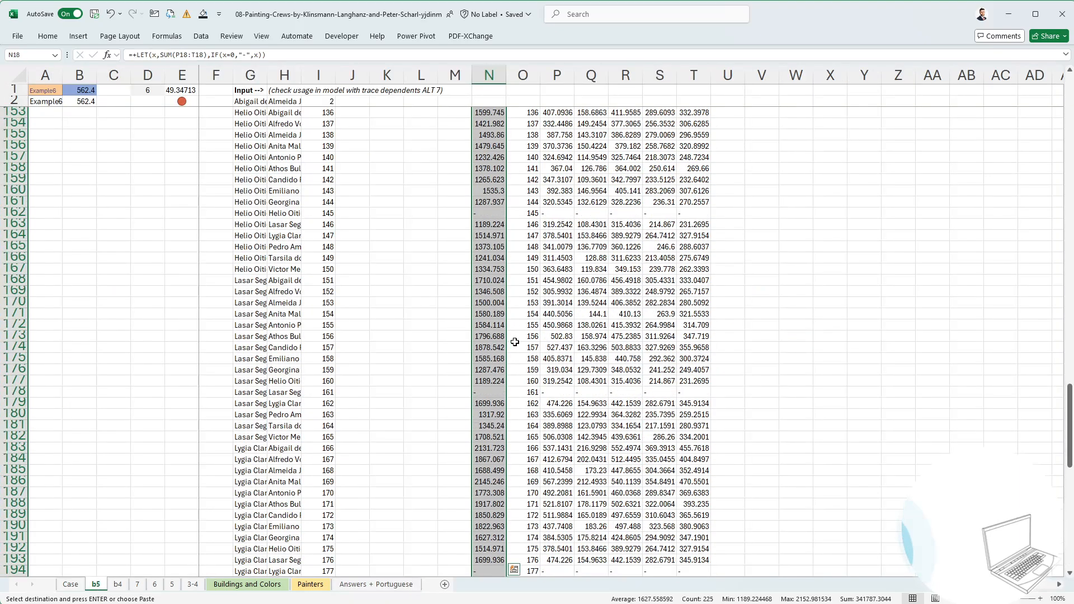
pyautogui.scroll(20, 455, 380)
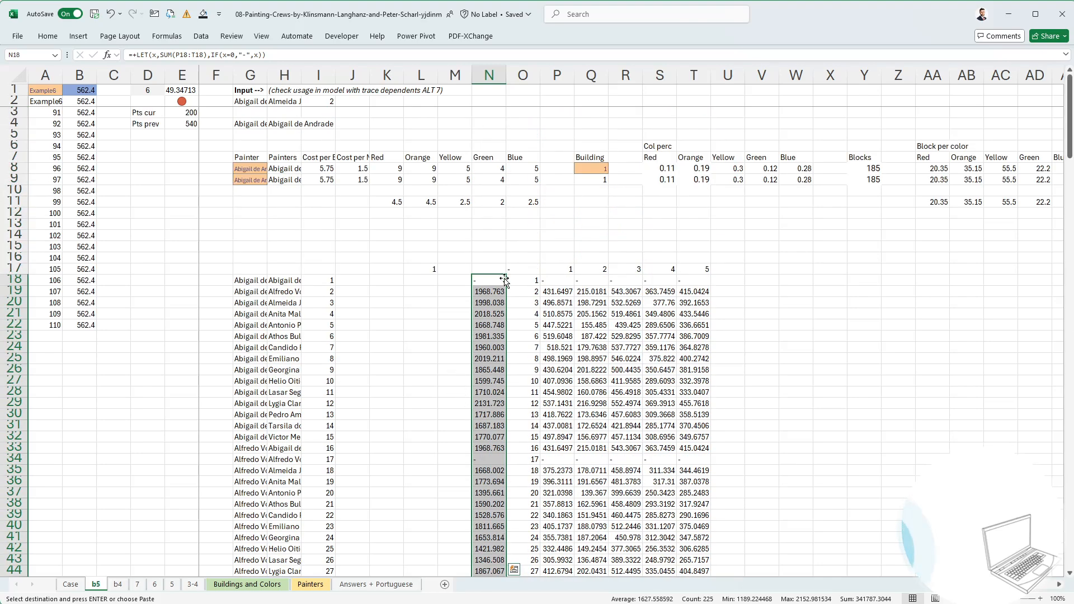
pyautogui.moveTo(493, 259); pyautogui.dragTo(493, 251)
pyautogui.write('+min')
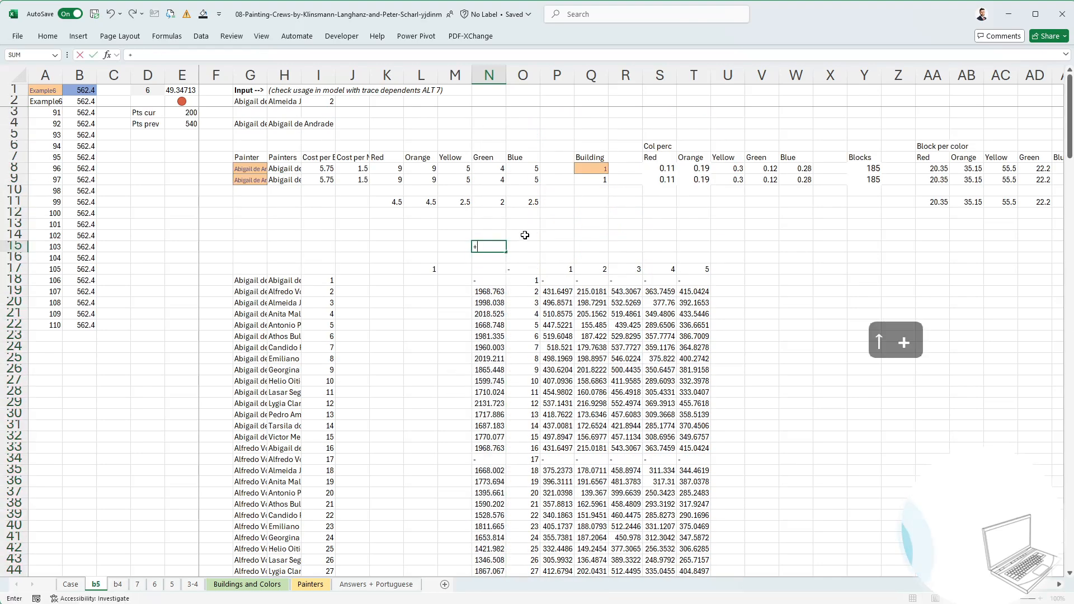
pyautogui.press('Tab')
pyautogui.hotkey('ctrl', 'shift', 'Down')
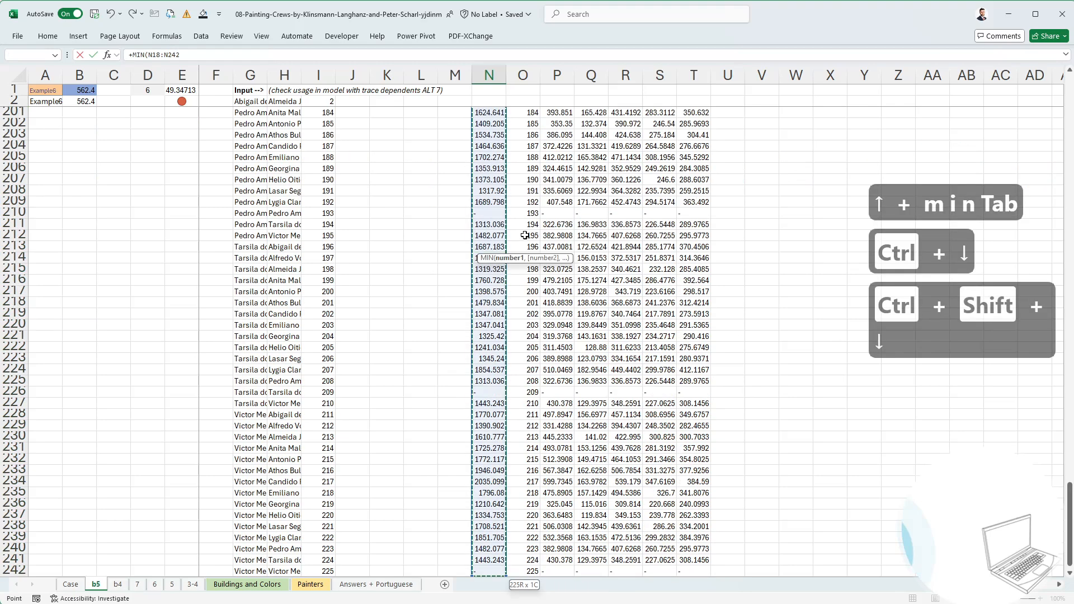
pyautogui.write(')')
pyautogui.press('Return')
pyautogui.press('Up')
pyautogui.press('Up')
pyautogui.press('Down')
pyautogui.press('Down')
pyautogui.press('Up')
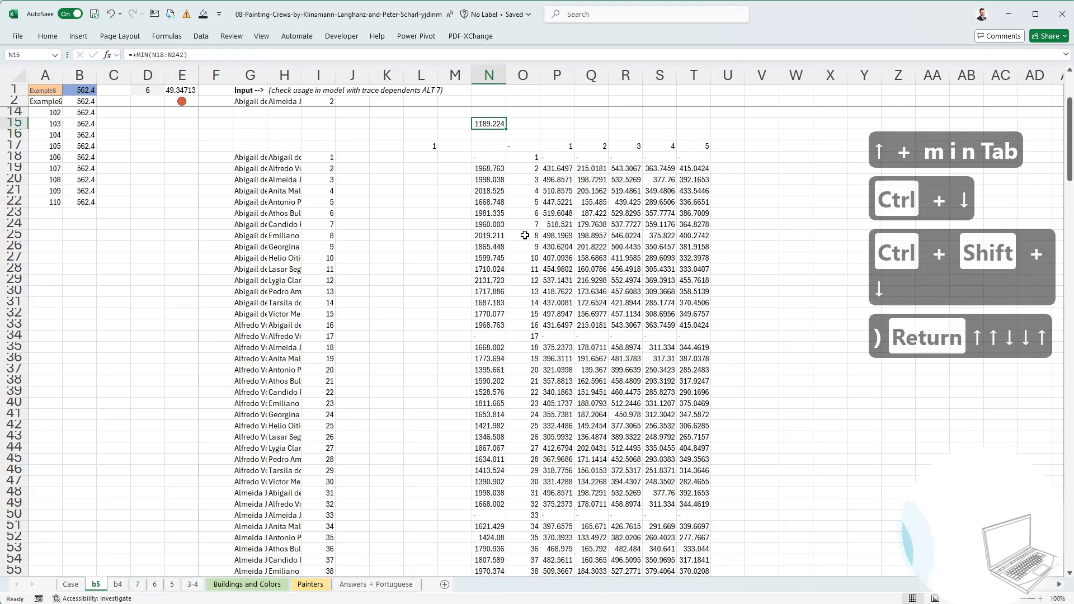
# Copy the unrounded minimum from N15 on sheet b5 and paste it as a value into the Bonus 5 answer, E36 on Case.
pyautogui.hotkey('ctrl', 'c')
pyautogui.hotkey('ctrl', 'pageup')
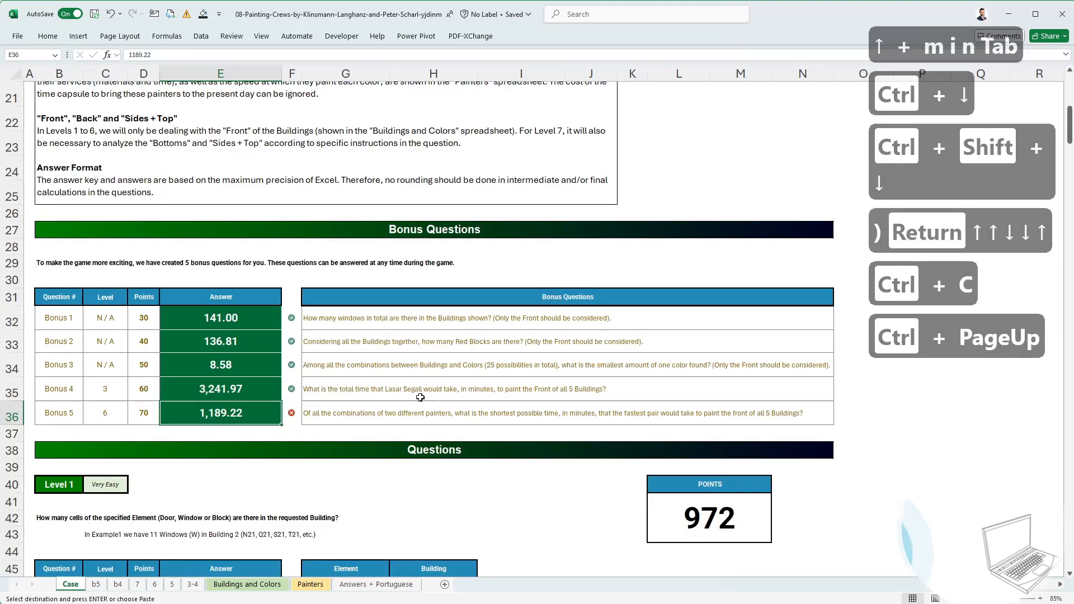
pyautogui.hotkey('ctrl', 'shift', 'v')
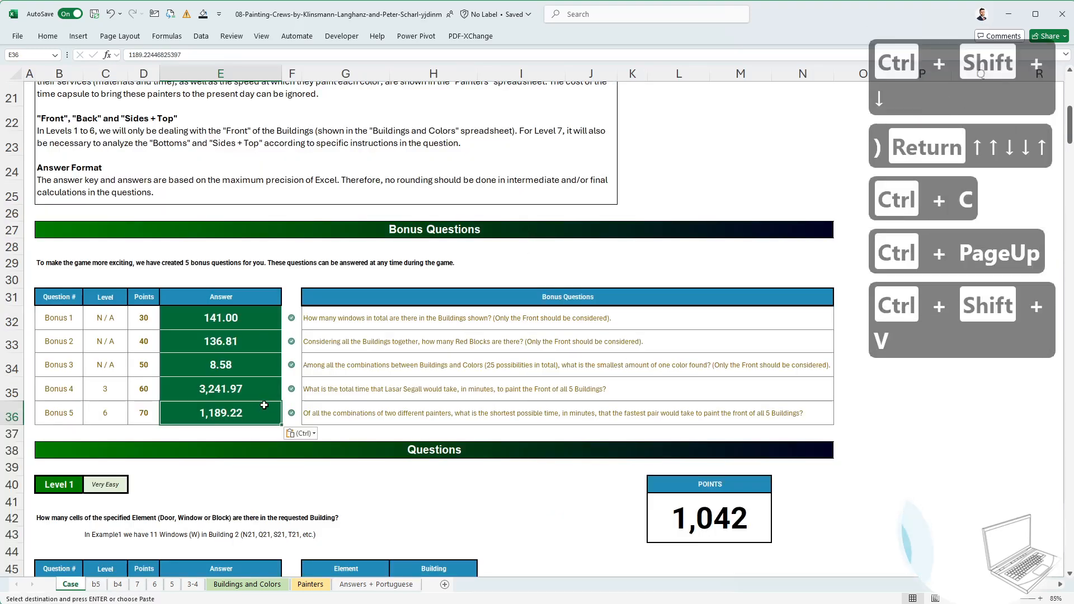
# Review the answer checks in column F of the Case sheet for the level questions down to Level 7.
pyautogui.scroll(-15, 289, 368)
pyautogui.scroll(-20, 289, 368)
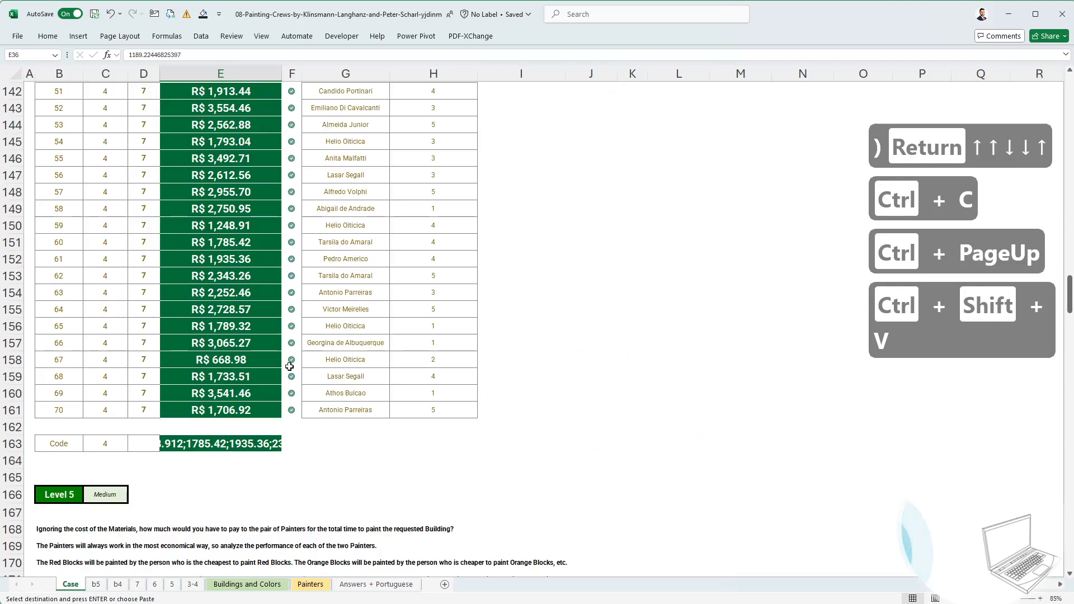
pyautogui.scroll(-7, 287, 373)
pyautogui.scroll(8, 287, 373)
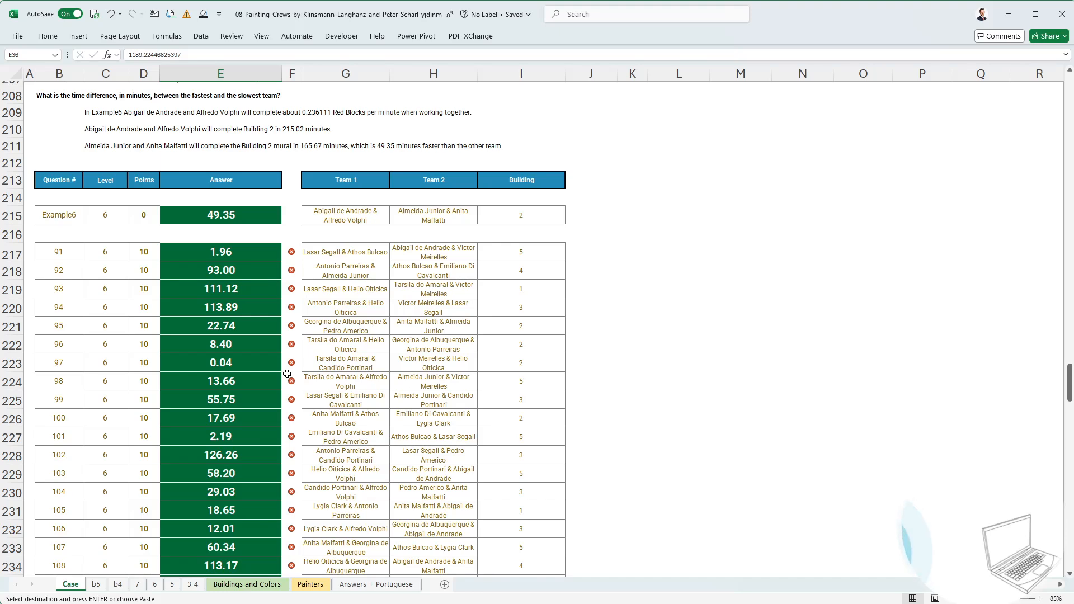
pyautogui.scroll(-19, 287, 374)
pyautogui.scroll(6, 287, 374)
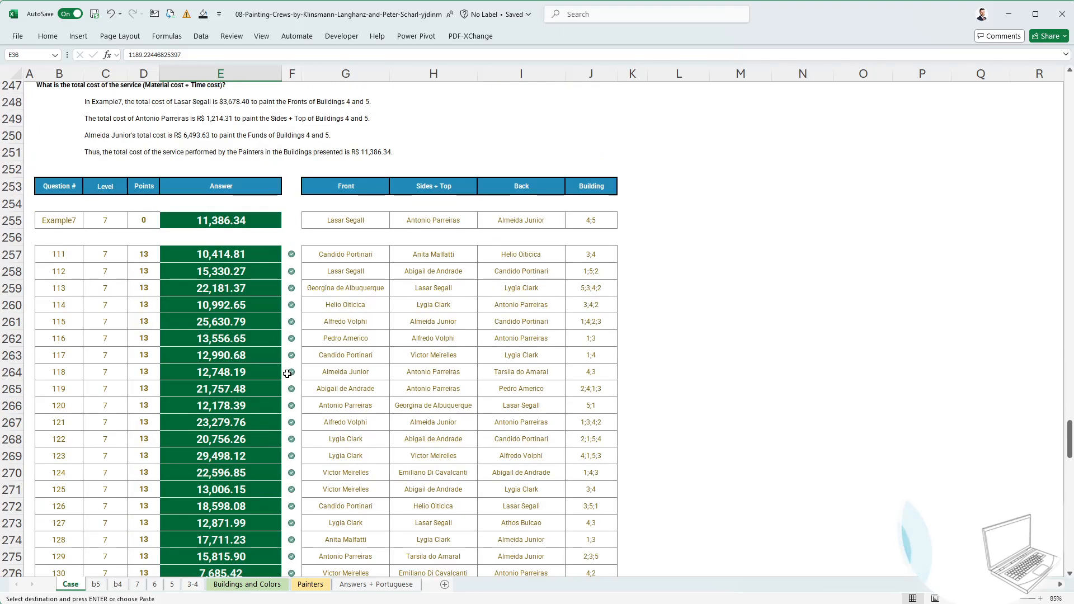
pyautogui.scroll(13, 287, 374)
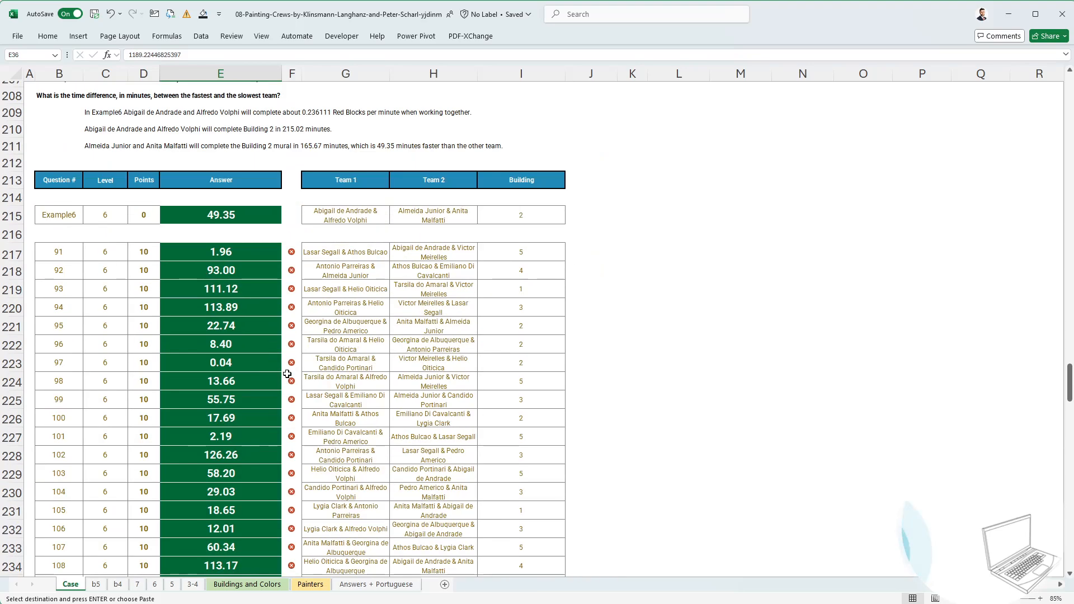
pyautogui.scroll(3, 287, 373)
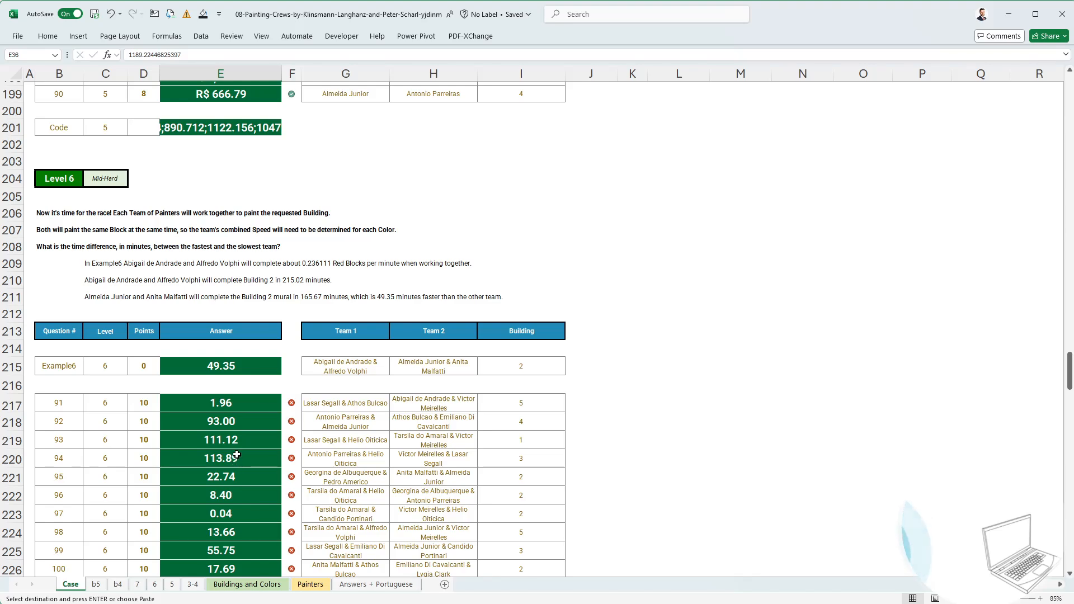
# Remove the two-decimal rounding from the time difference formula in AM4 on sheet 6, leaving +(ABS(AM11-AM17)).
pyautogui.click(155, 585)
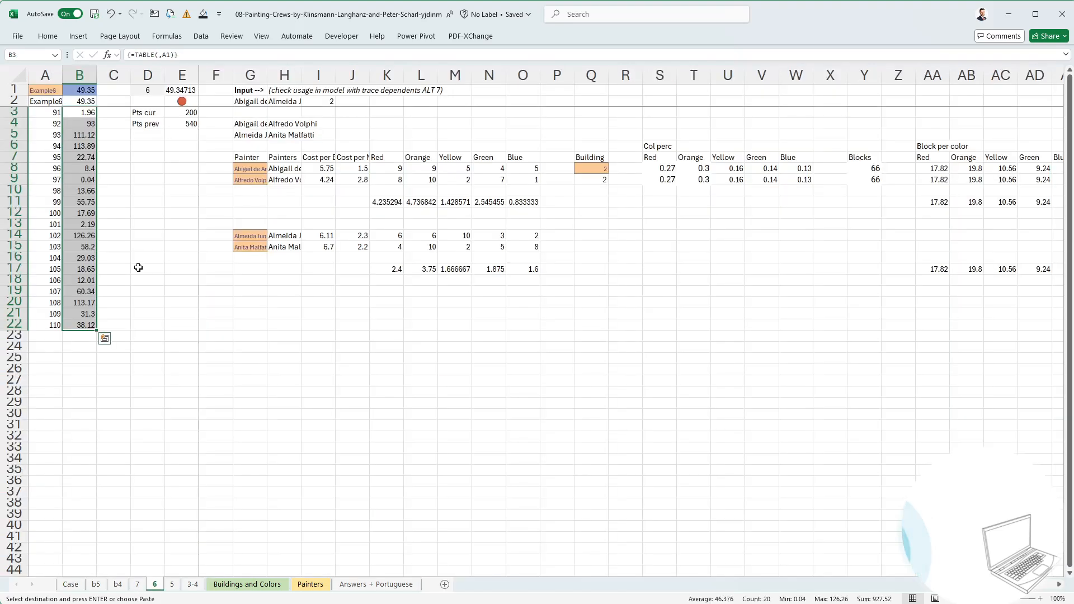
pyautogui.click(80, 102)
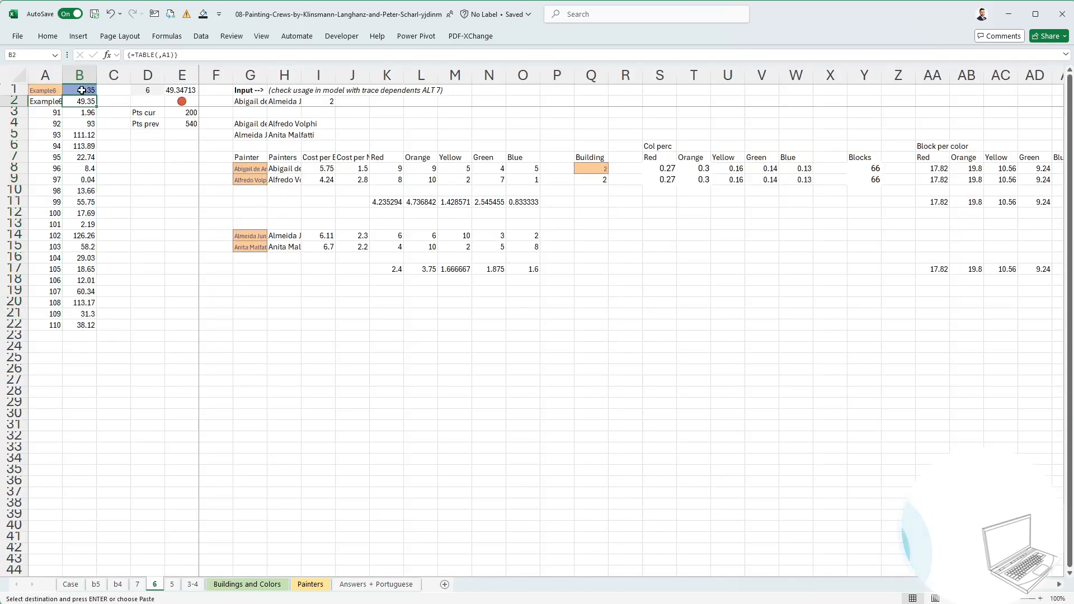
pyautogui.click(80, 92)
pyautogui.press('F2')
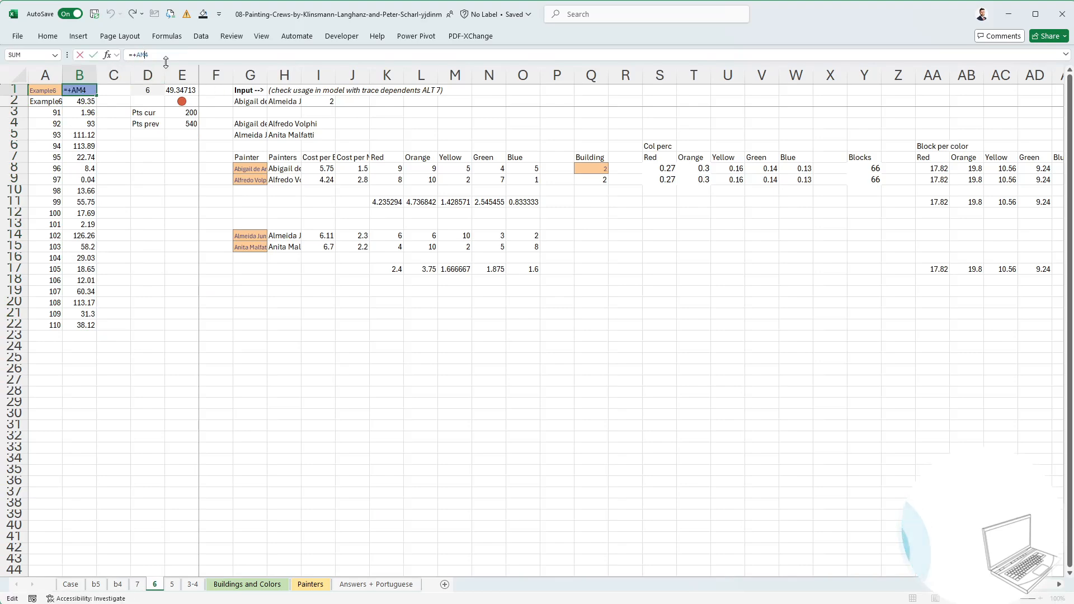
pyautogui.hscroll(10, 629, 281)
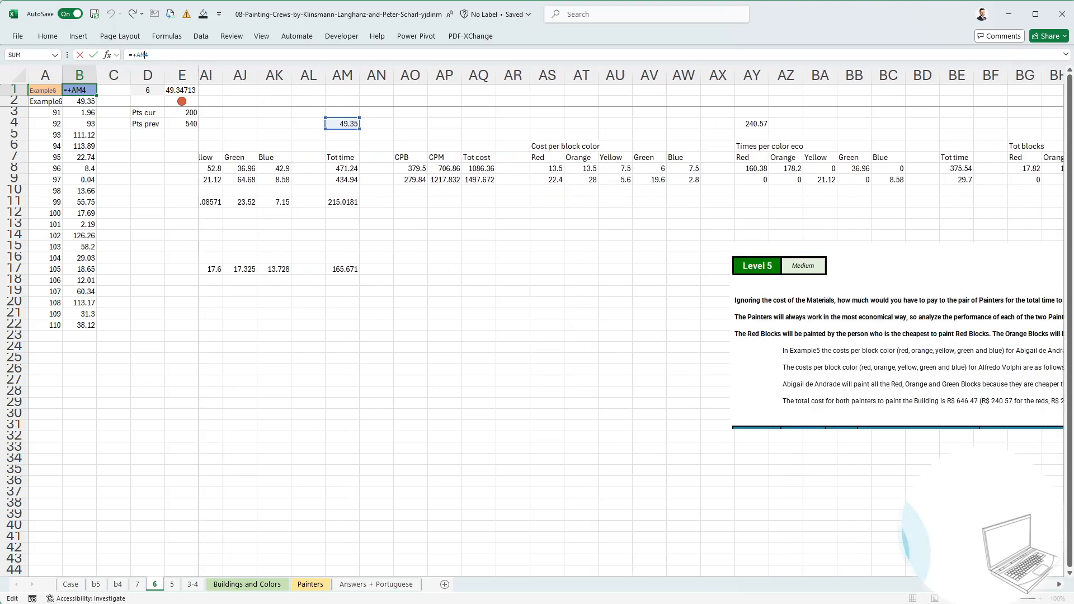
pyautogui.press('Escape')
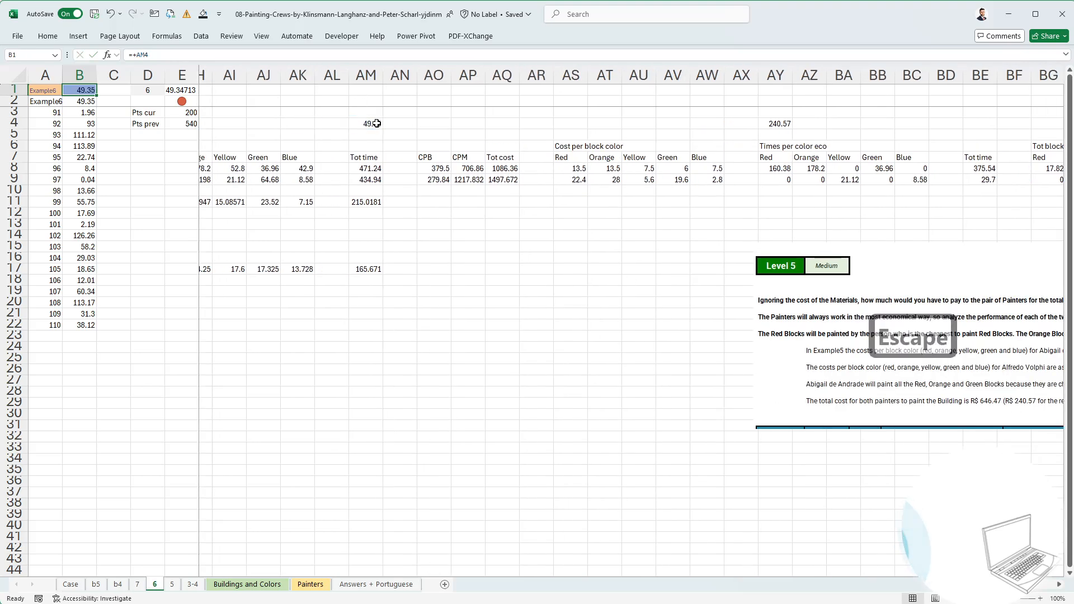
pyautogui.keyDown('ctrl'); pyautogui.click(365, 124); pyautogui.keyUp('ctrl')
pyautogui.click(232, 51)
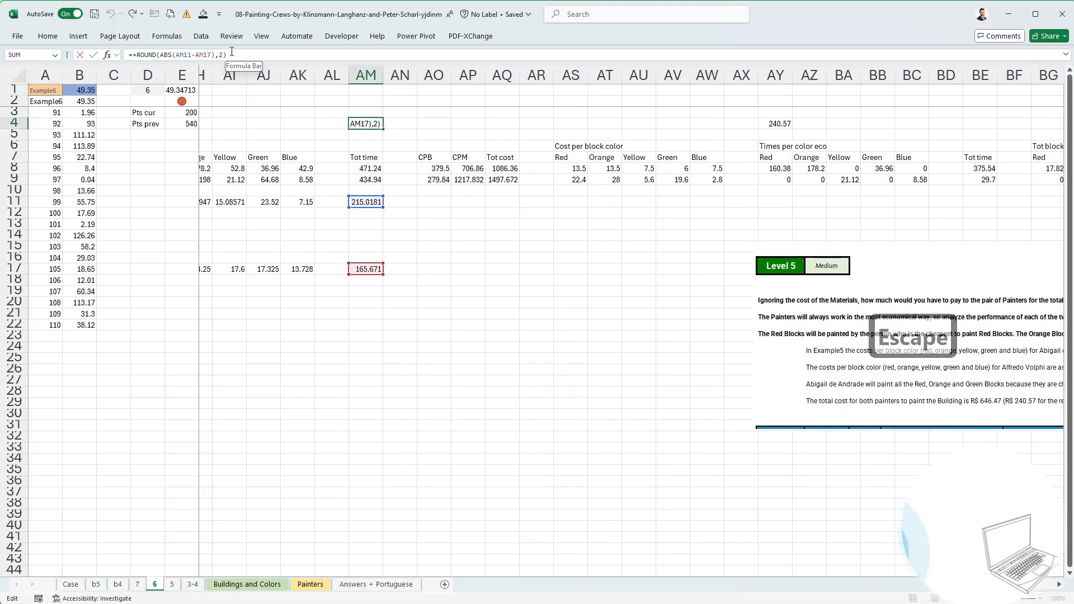
pyautogui.press('BackSpace')
pyautogui.press('BackSpace')
pyautogui.press('BackSpace')
pyautogui.click(160, 55)
pyautogui.press('BackSpace')
pyautogui.press('BackSpace')
pyautogui.press('BackSpace')
pyautogui.press('BackSpace')
pyautogui.press('BackSpace')
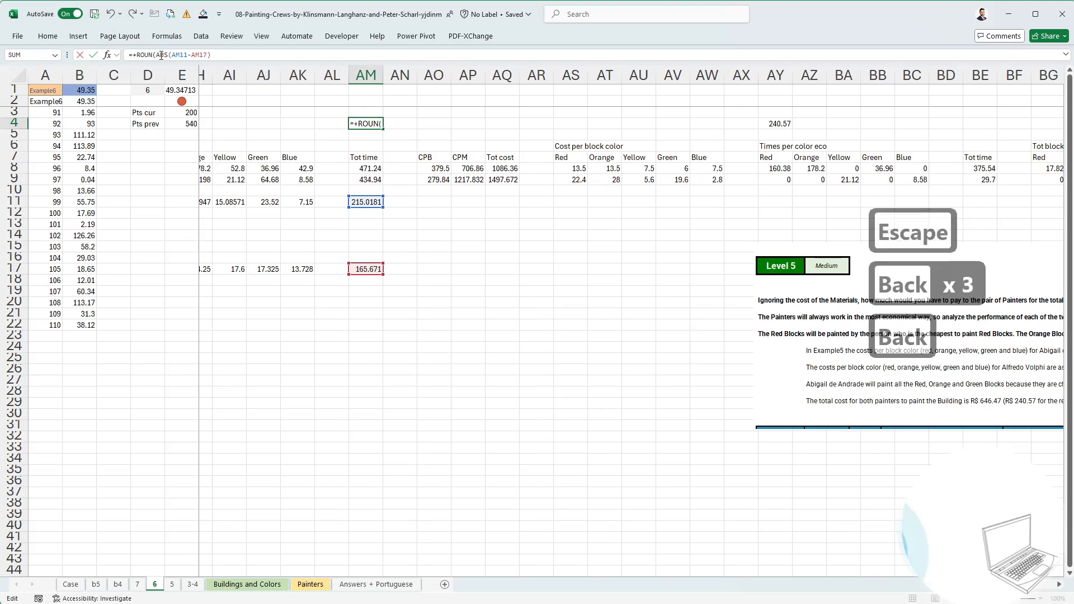
pyautogui.press('Return')
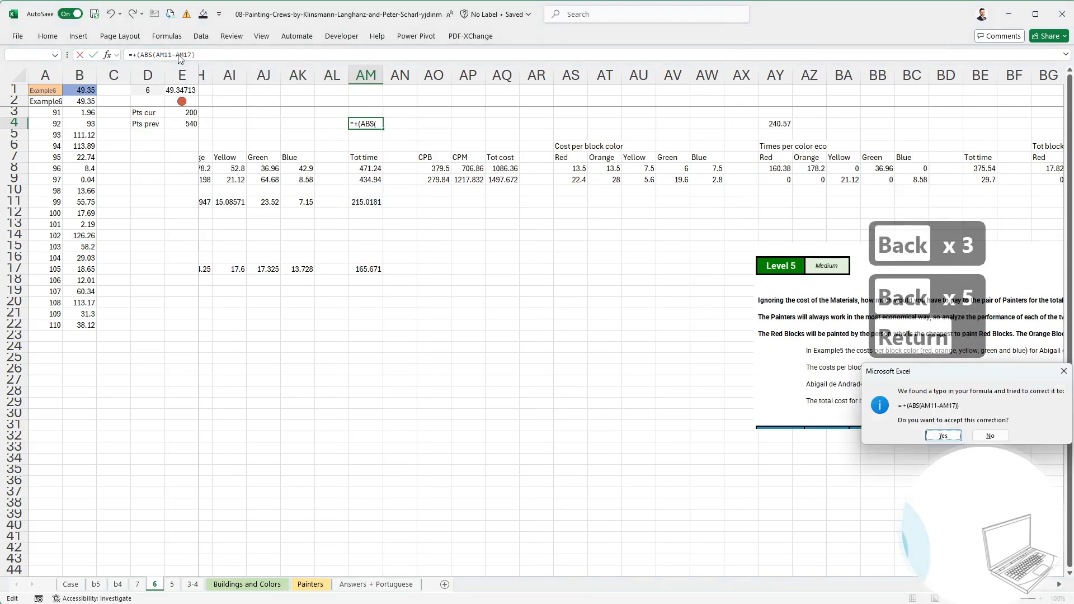
pyautogui.press('Return')
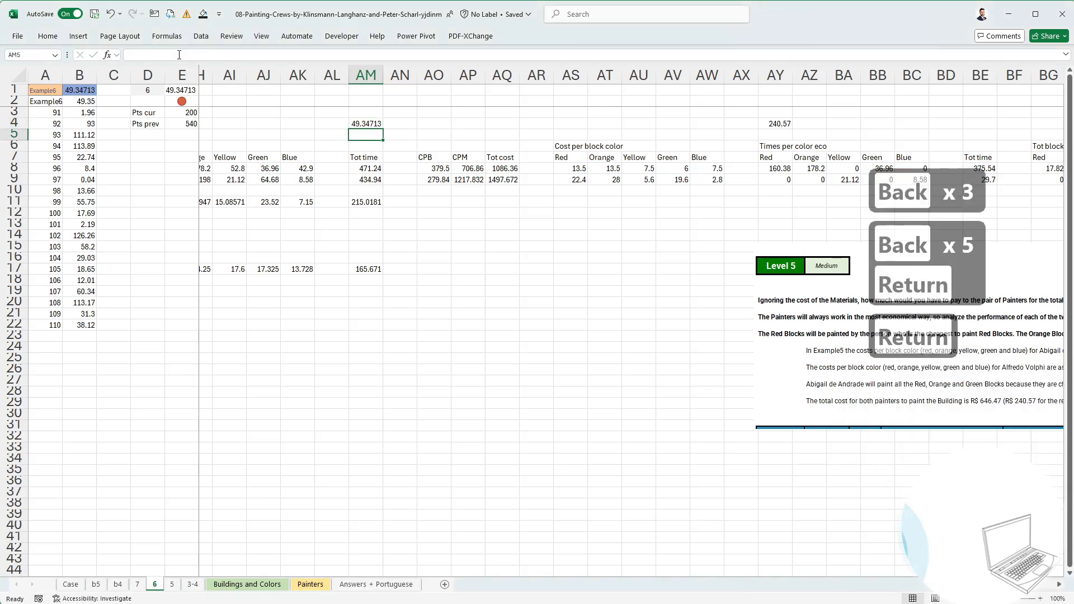
# Recalculate sheet 6 and paste its unrounded results from B3:B22 as values into the Level 6 answers, E217:E236 on Case.
pyautogui.hotkey('alt', 'm')
pyautogui.press('j')
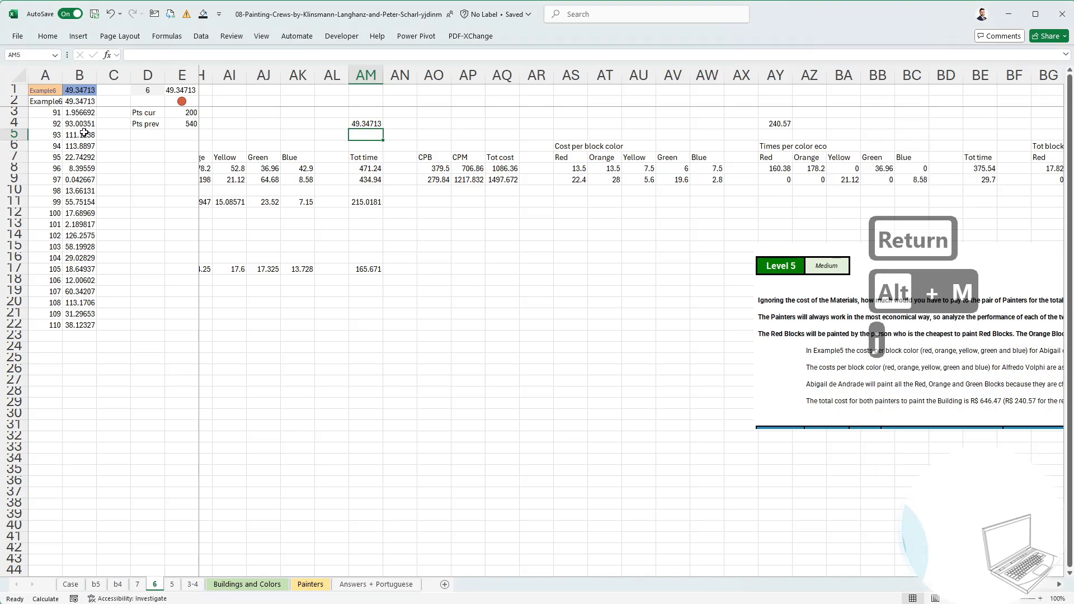
pyautogui.moveTo(82, 116); pyautogui.dragTo(75, 329)
pyautogui.hotkey('ctrl', 'c')
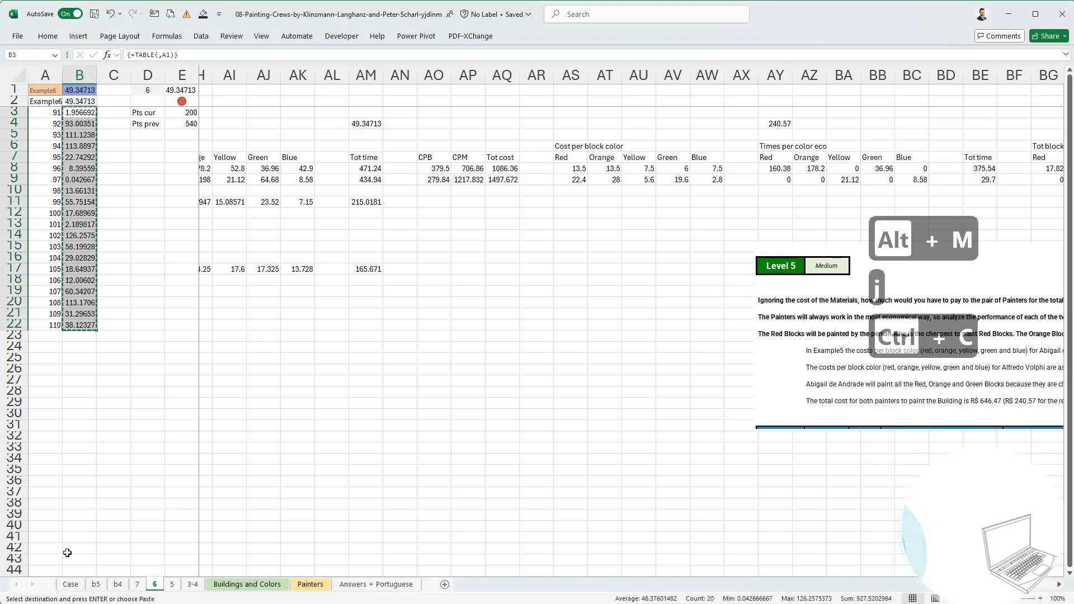
pyautogui.click(71, 584)
pyautogui.click(241, 405)
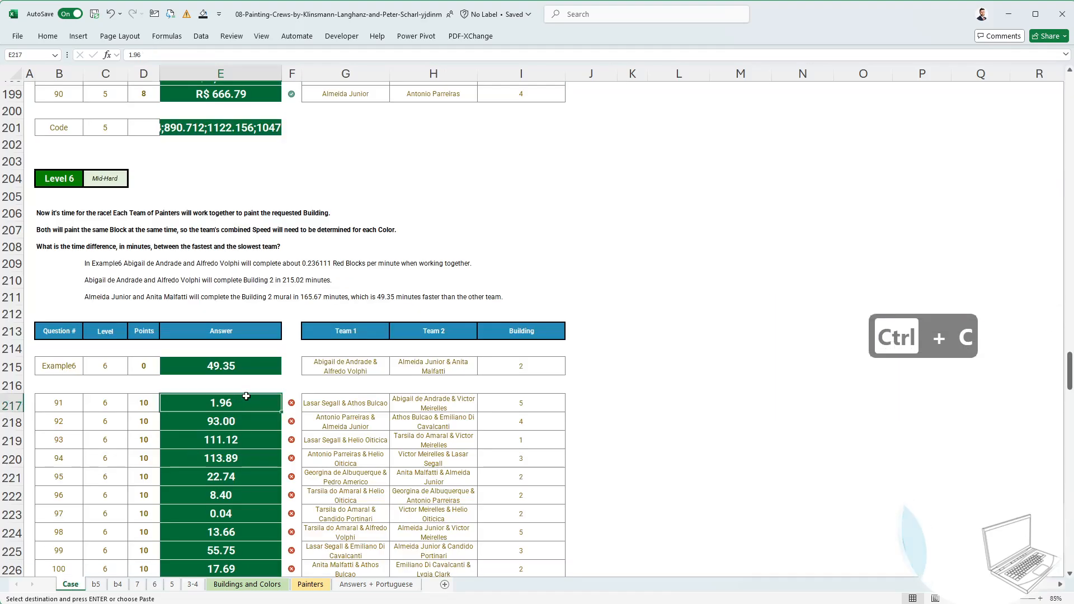
pyautogui.hotkey('ctrl', 'shift', 'v')
pyautogui.scroll(-6, 236, 431)
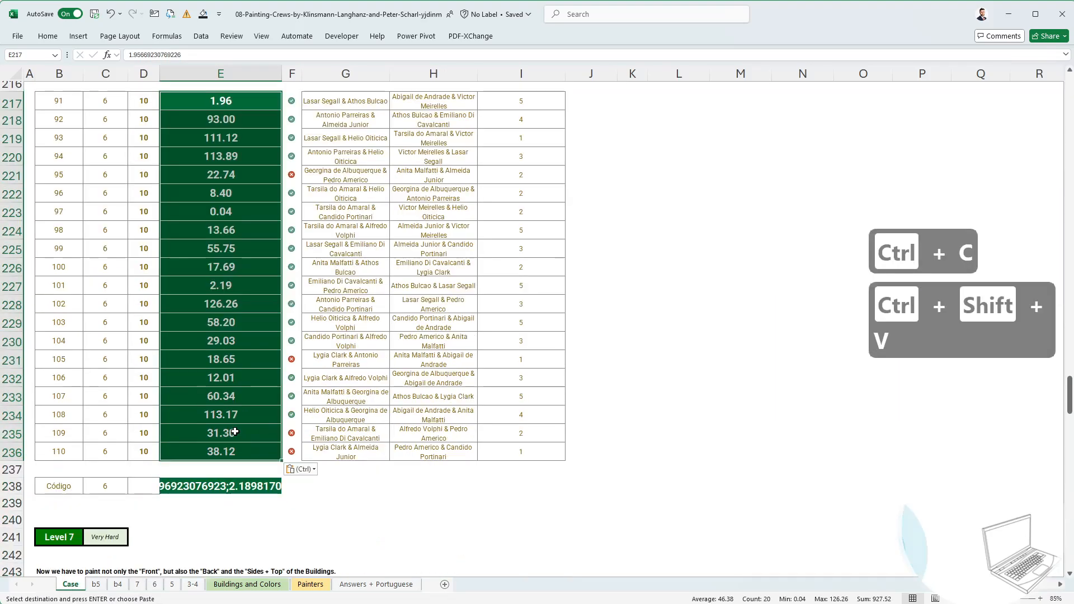
# Compare the Level 5 question 71 answer in E180 and its question text between the Case and Answers + Portuguese sheets.
pyautogui.click(227, 372)
pyautogui.scroll(13, 224, 380)
pyautogui.scroll(3, 217, 394)
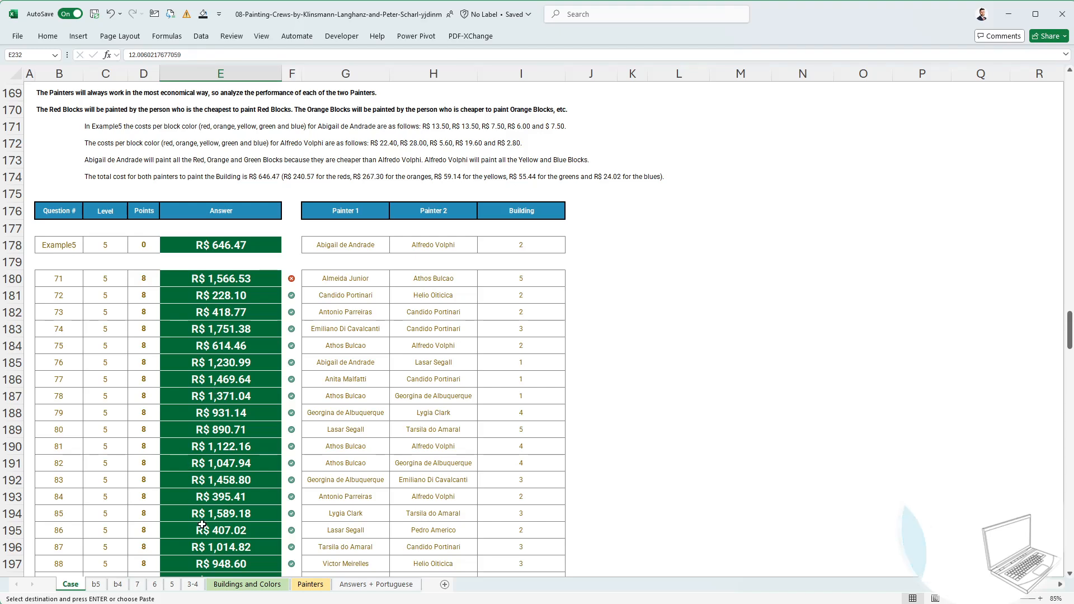
pyautogui.click(345, 585)
pyautogui.scroll(-20, 363, 523)
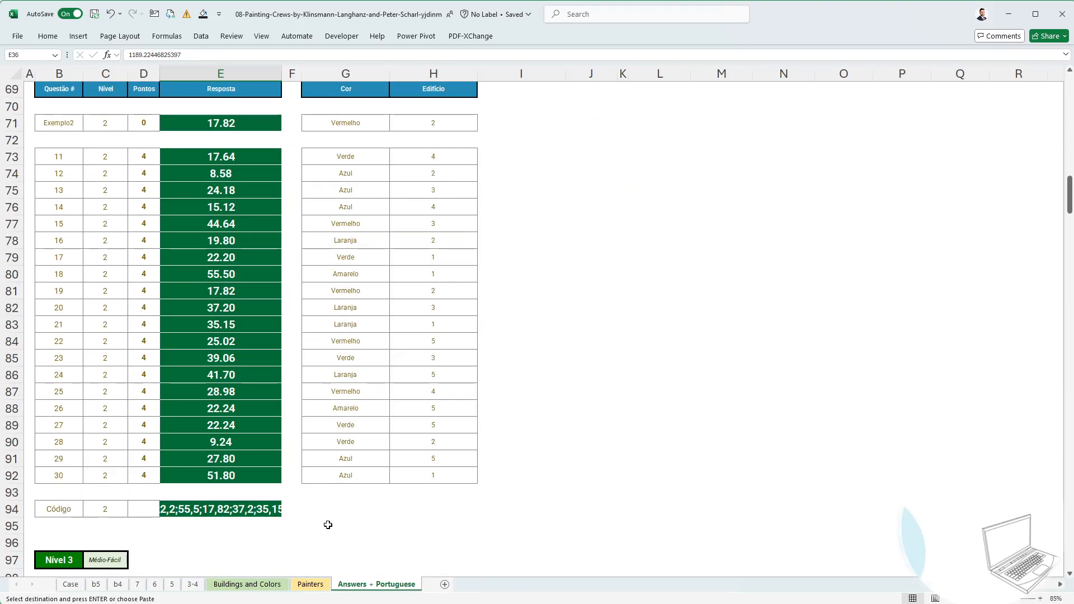
pyautogui.scroll(-13, 323, 518)
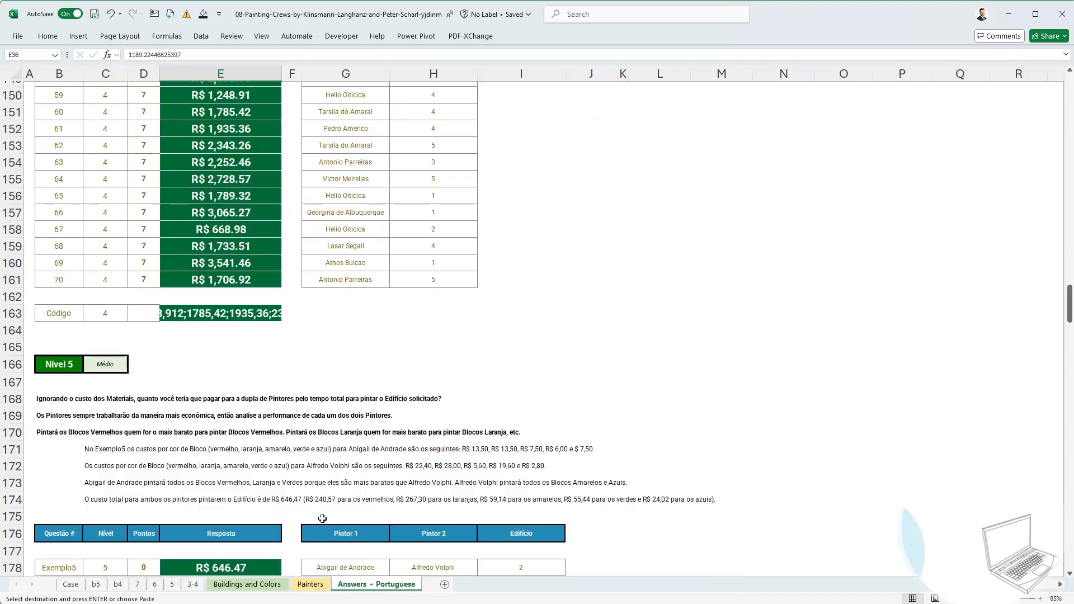
pyautogui.scroll(-1, 320, 519)
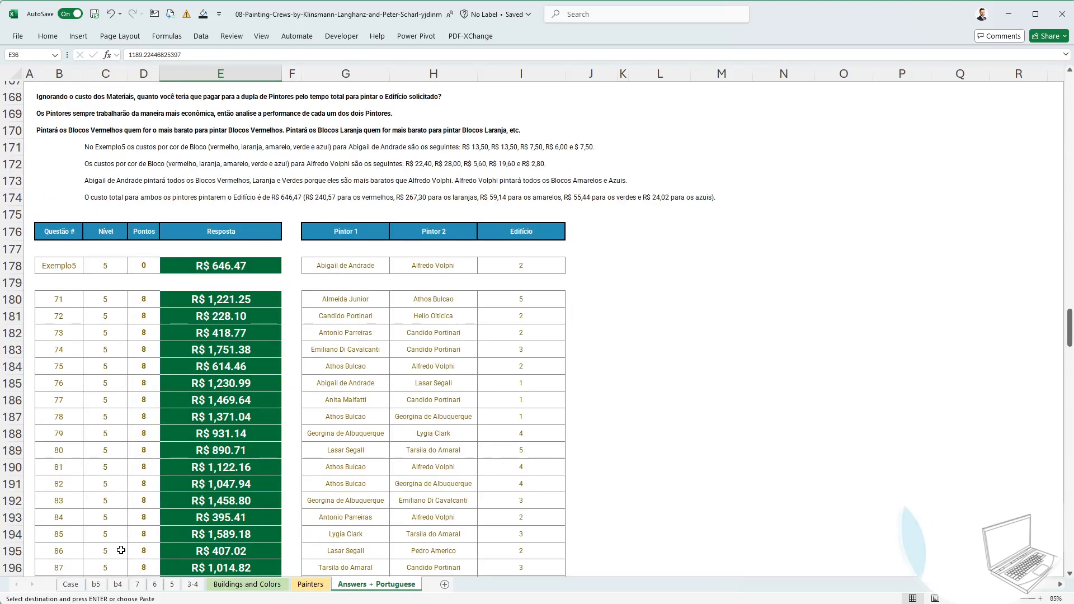
pyautogui.click(76, 585)
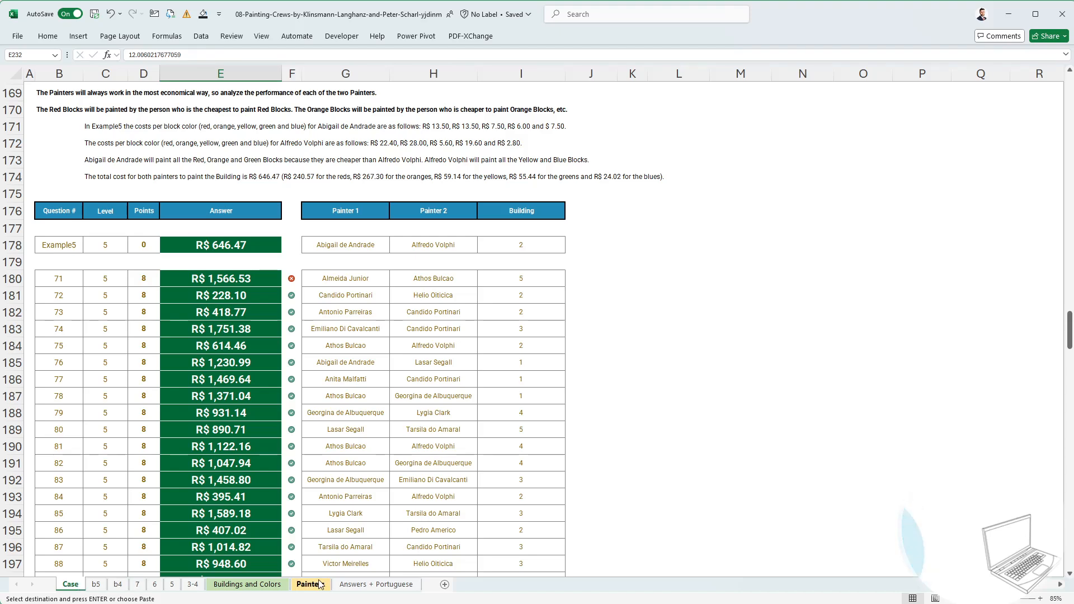
pyautogui.click(347, 585)
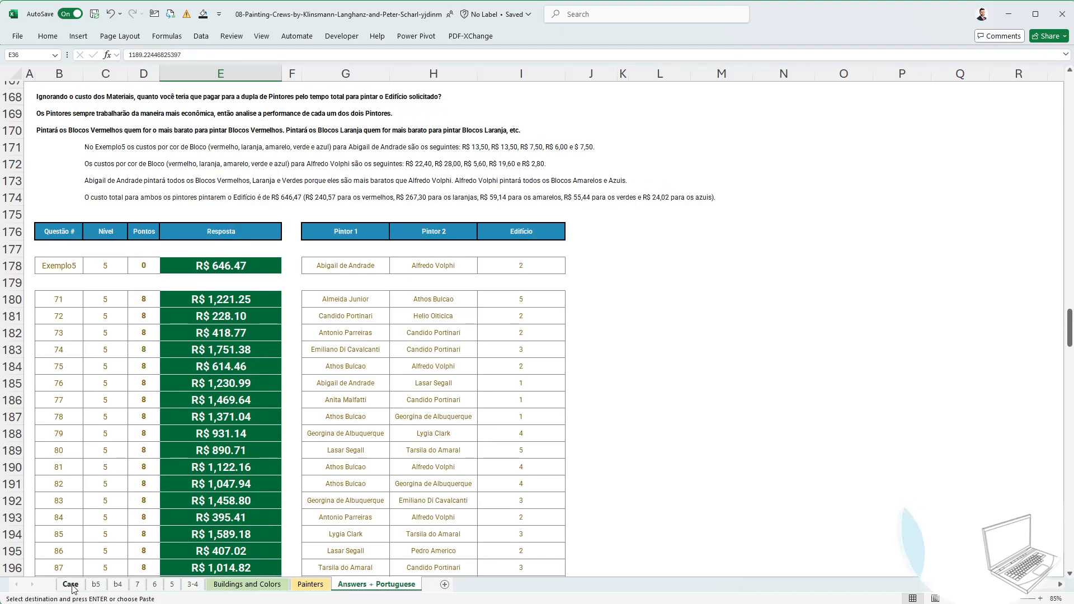
pyautogui.scroll(3, 106, 511)
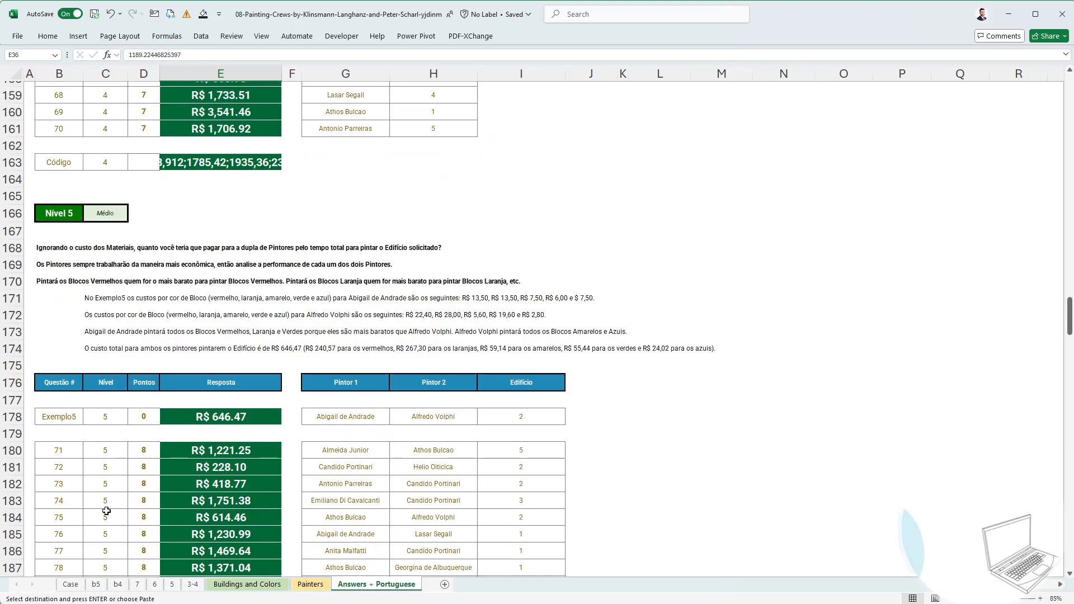
pyautogui.scroll(-2, 106, 511)
pyautogui.click(71, 584)
pyautogui.scroll(4, 155, 467)
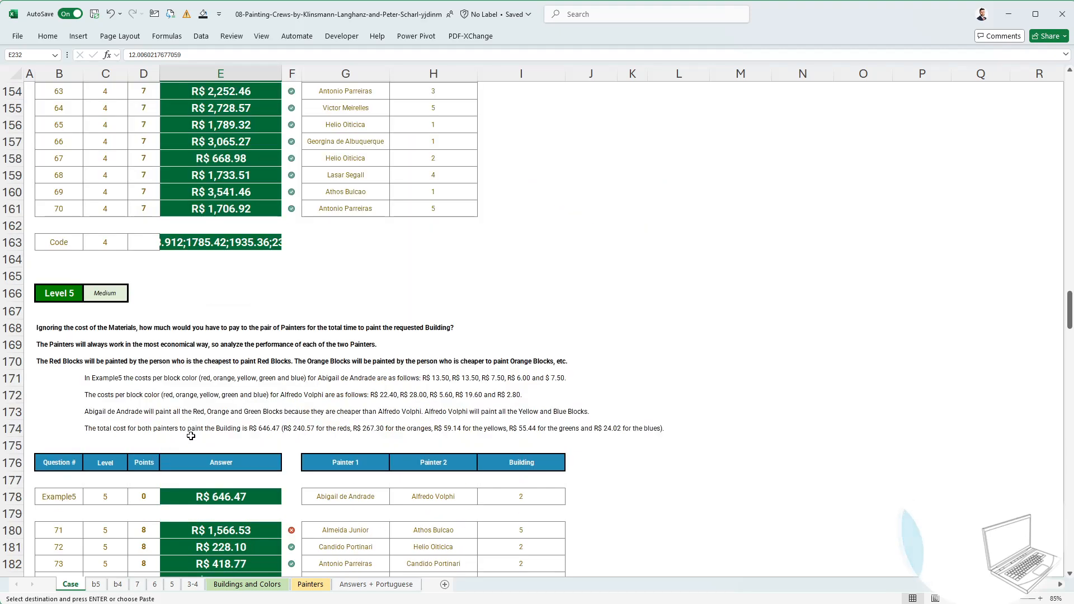
pyautogui.scroll(-3, 191, 435)
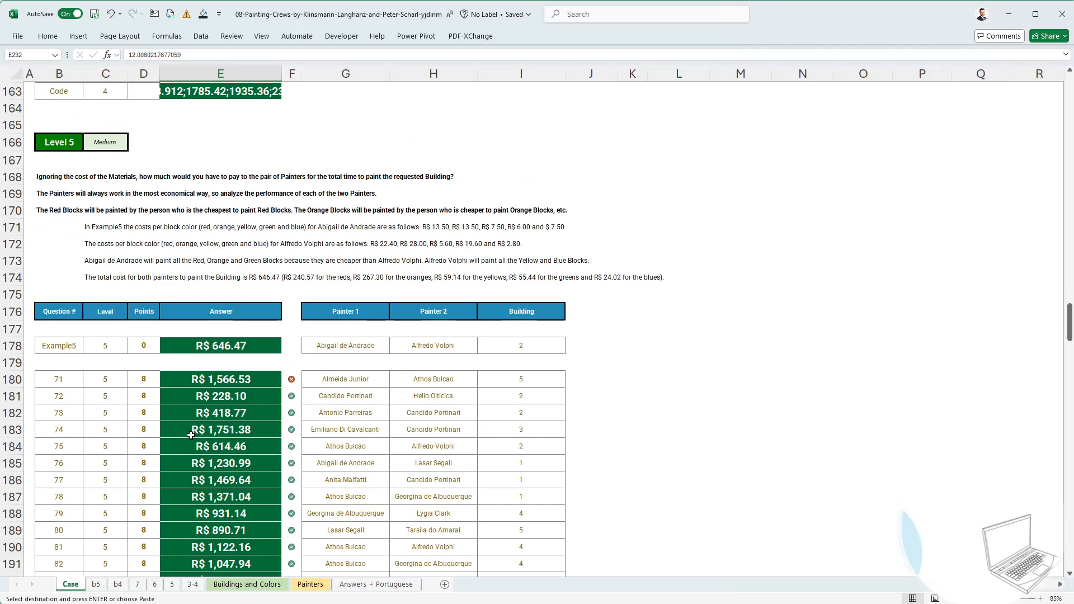
# Check the question 71 answer in E180 on Case against the key value in E180 on Answers + Portuguese.
pyautogui.scroll(-6, 191, 436)
pyautogui.scroll(4, 191, 436)
pyautogui.click(245, 276)
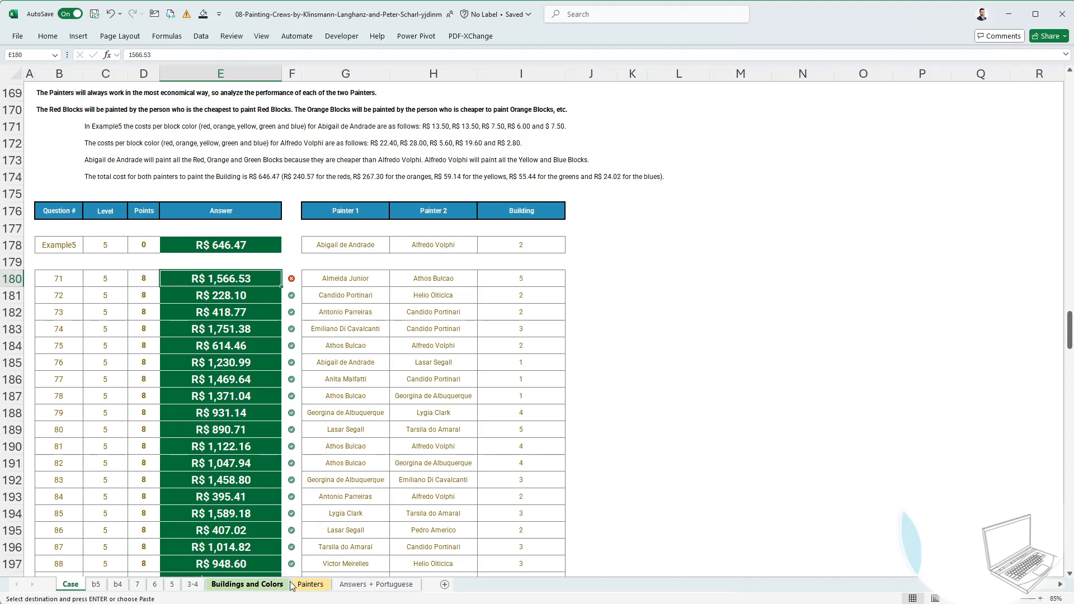
pyautogui.click(376, 584)
pyautogui.click(237, 349)
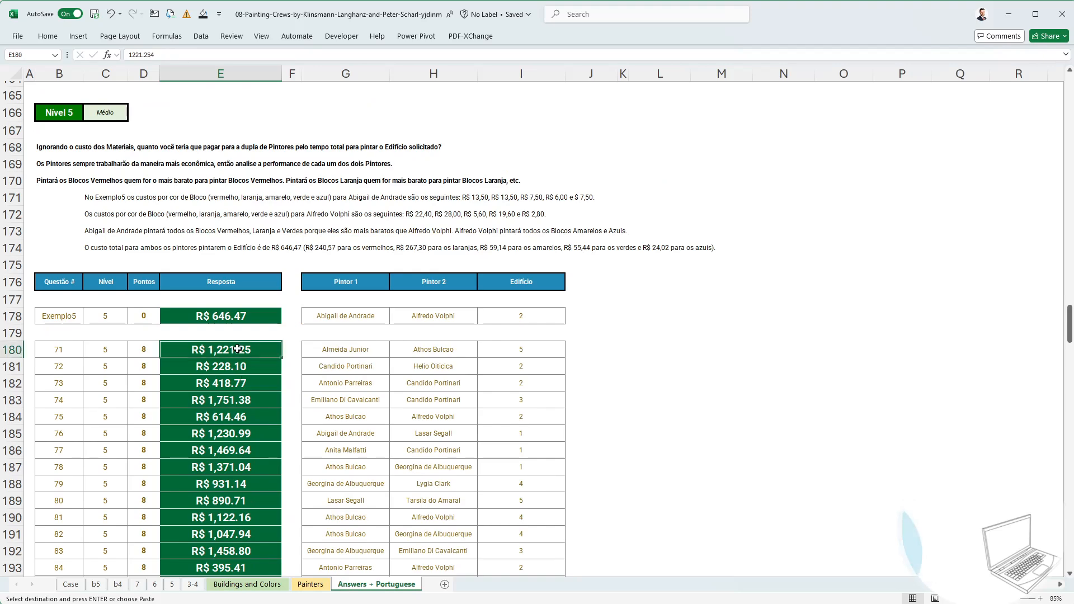
pyautogui.click(72, 584)
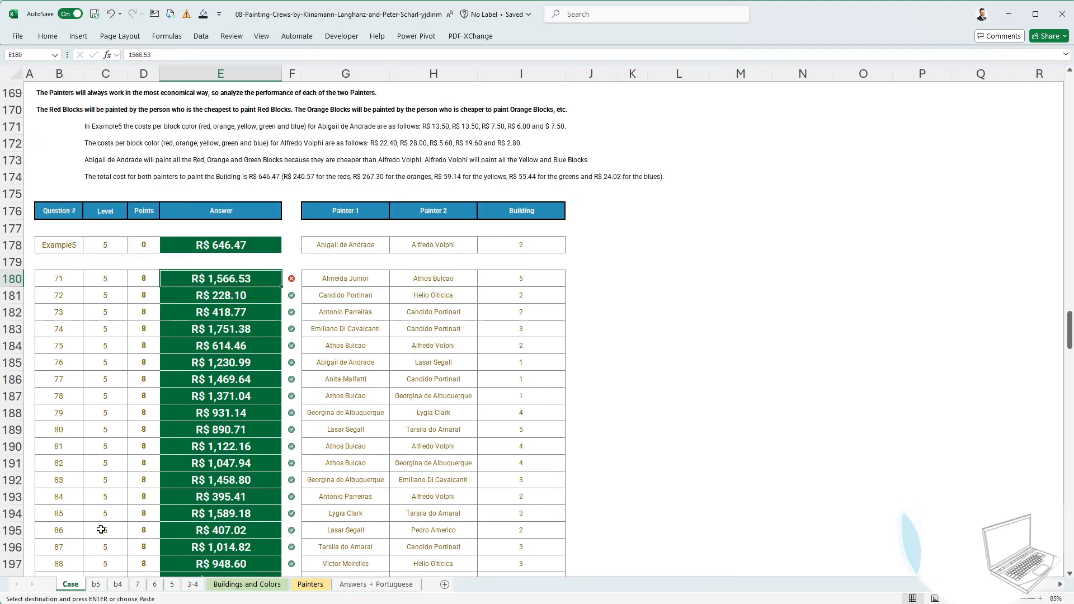
# Review the Level 6 answer checks on Case, and inspect the POINTS total formula in L41 beside Level 1.
pyautogui.scroll(-14, 146, 495)
pyautogui.scroll(-2, 147, 495)
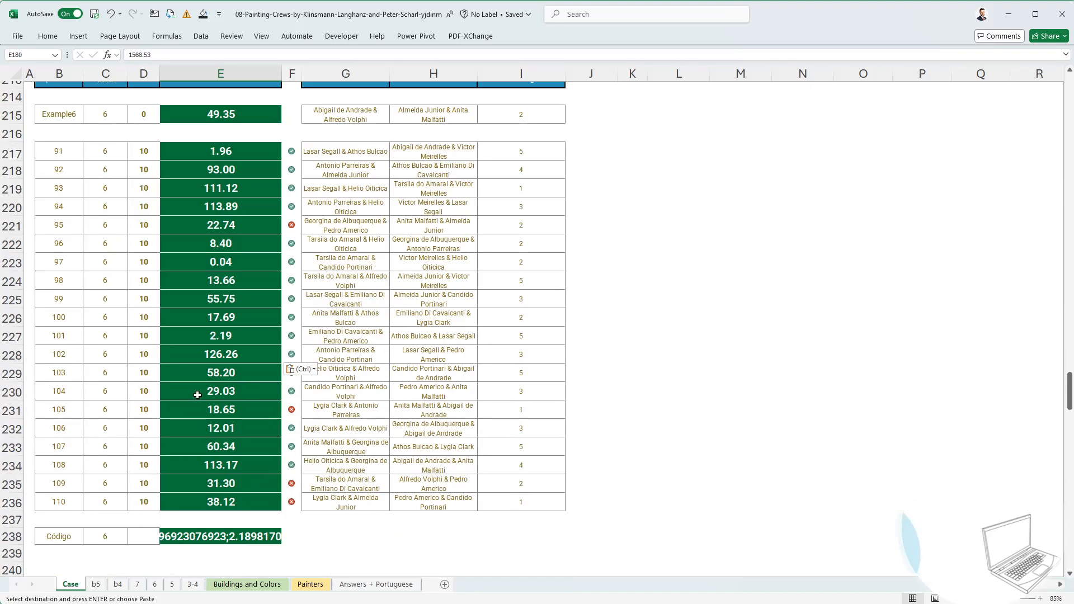
pyautogui.scroll(4, 197, 394)
pyautogui.press('pageup')
pyautogui.press('pageup')
pyautogui.press('pageup')
pyautogui.press('pageup')
pyautogui.press('pageup')
pyautogui.press('pageup')
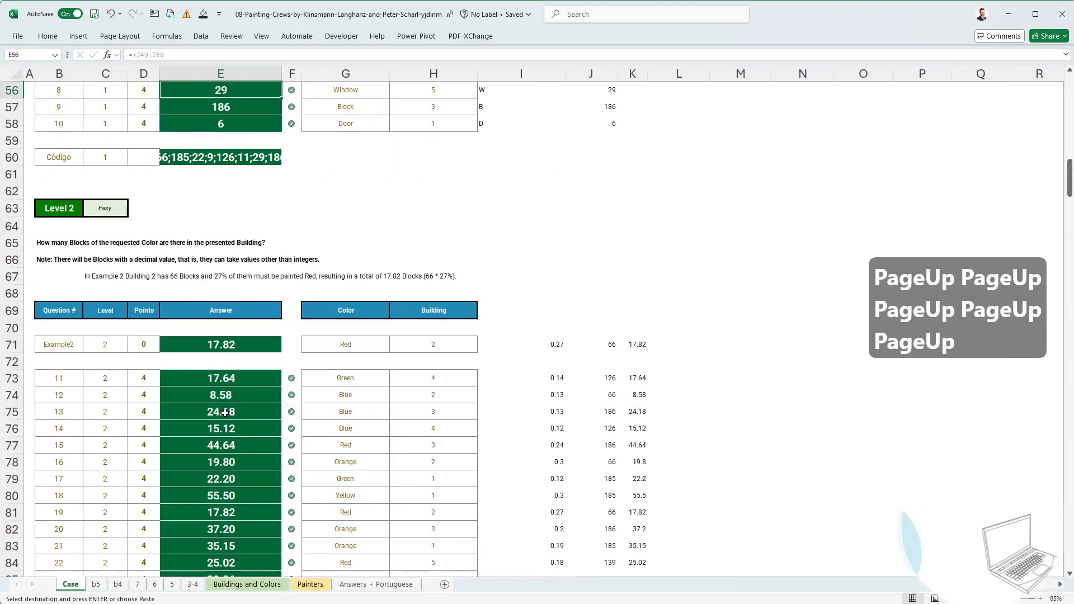
pyautogui.press('pageup')
pyautogui.scroll(-9, 661, 442)
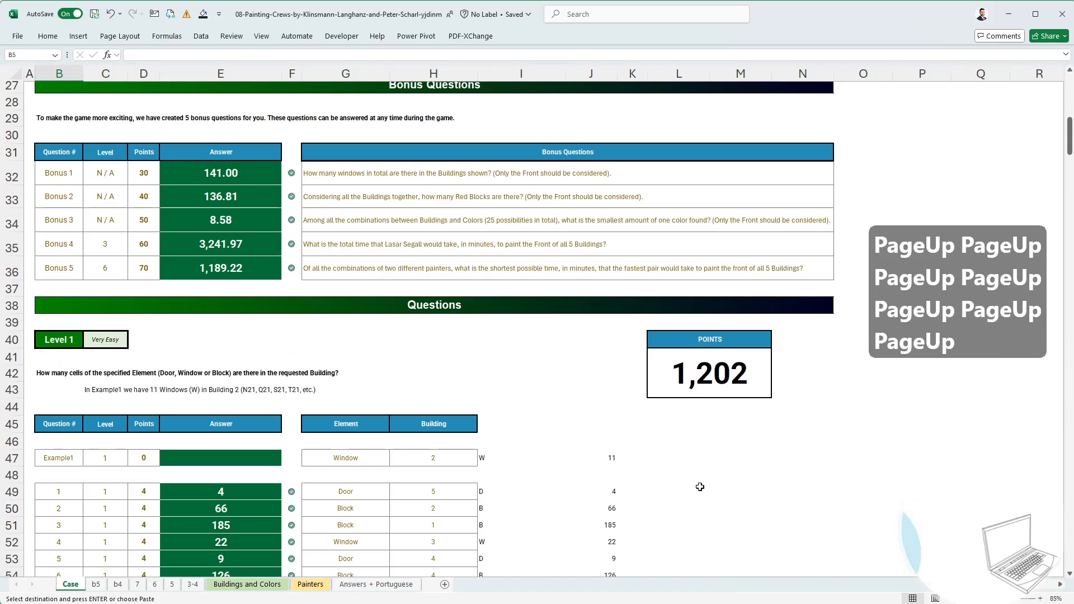
pyautogui.click(693, 391)
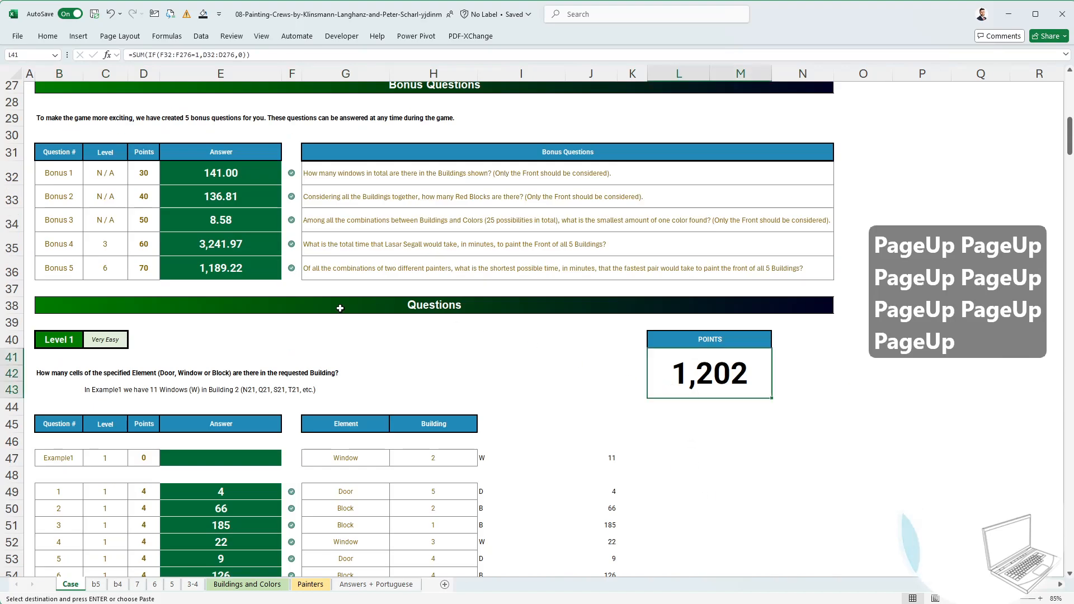
# Inspect the Bonus 2 answer in E33, and return to the Instructions and title at the start of the Case sheet.
pyautogui.click(217, 207)
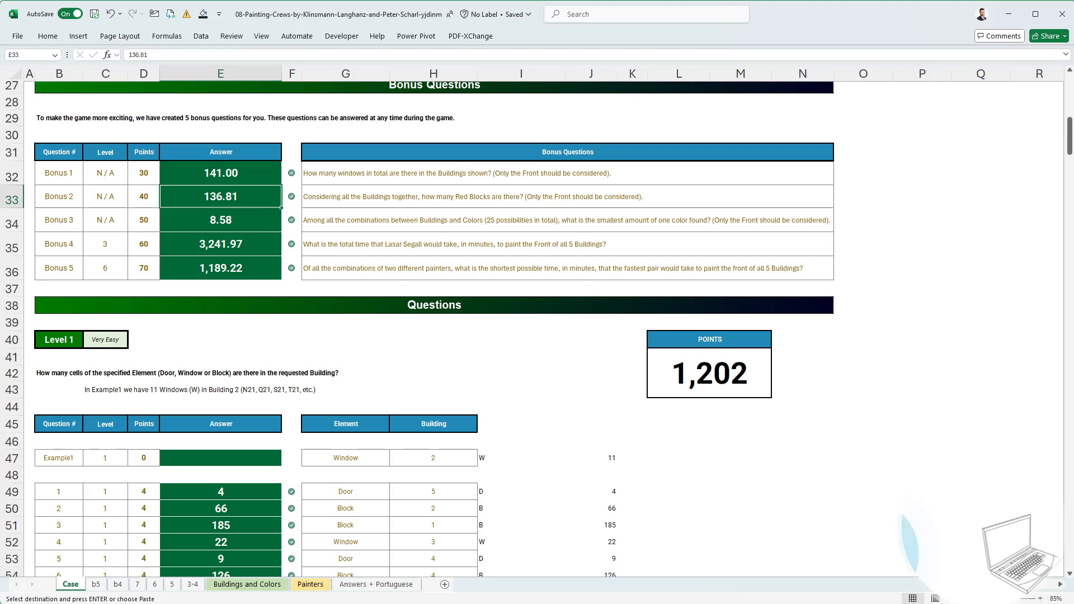
pyautogui.click(799, 424)
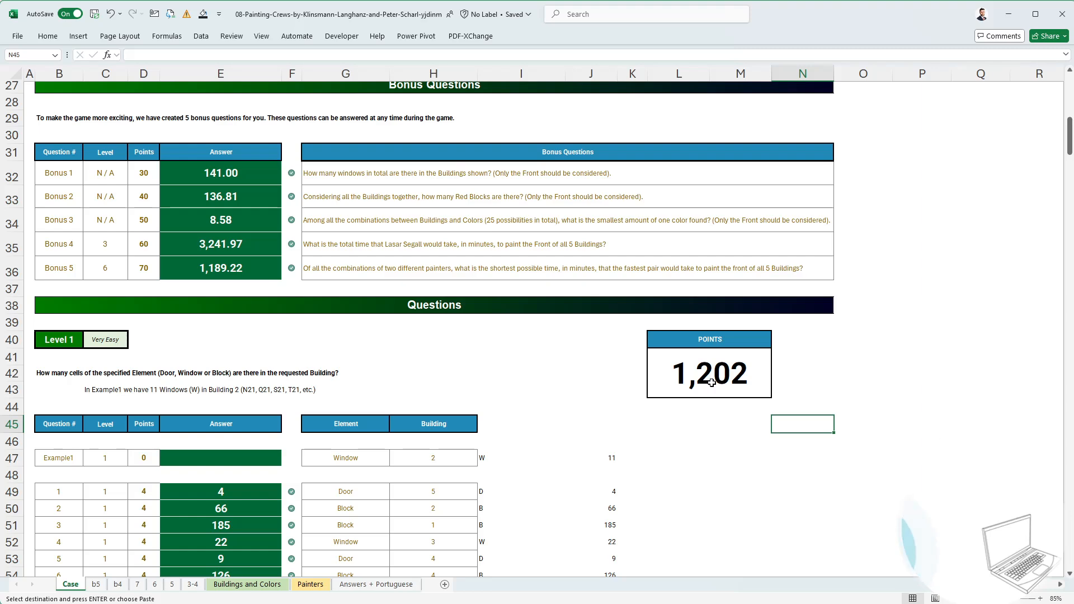
pyautogui.click(901, 391)
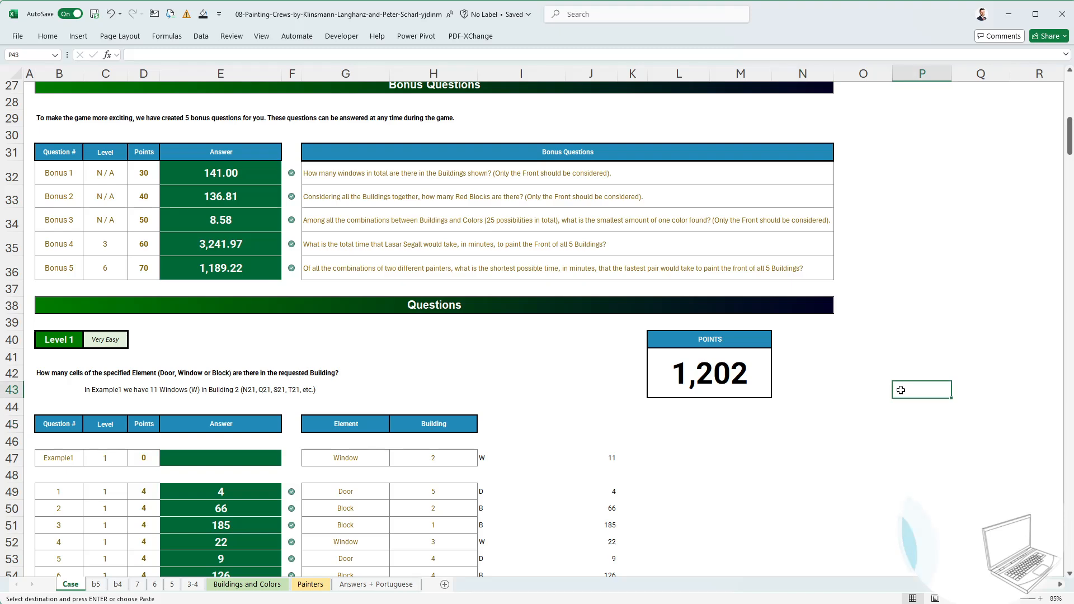
pyautogui.scroll(4, 900, 390)
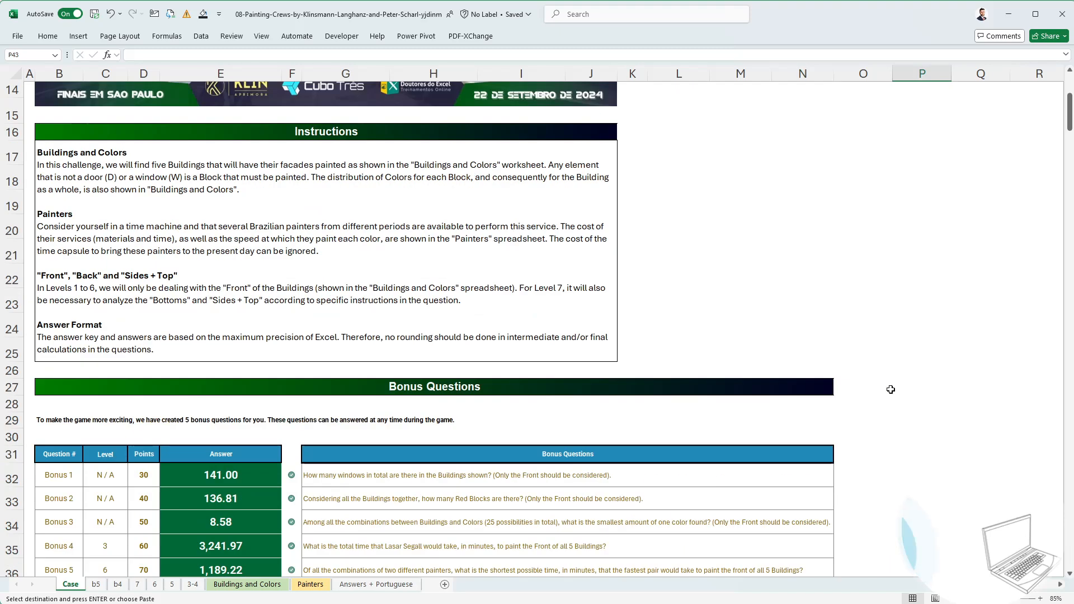
pyautogui.scroll(4, 889, 390)
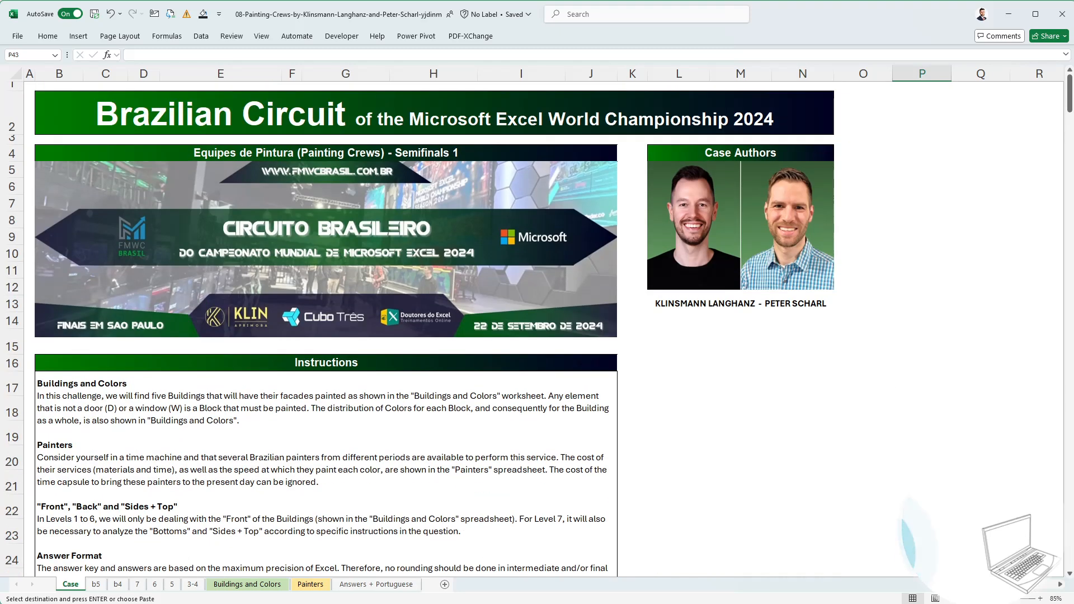